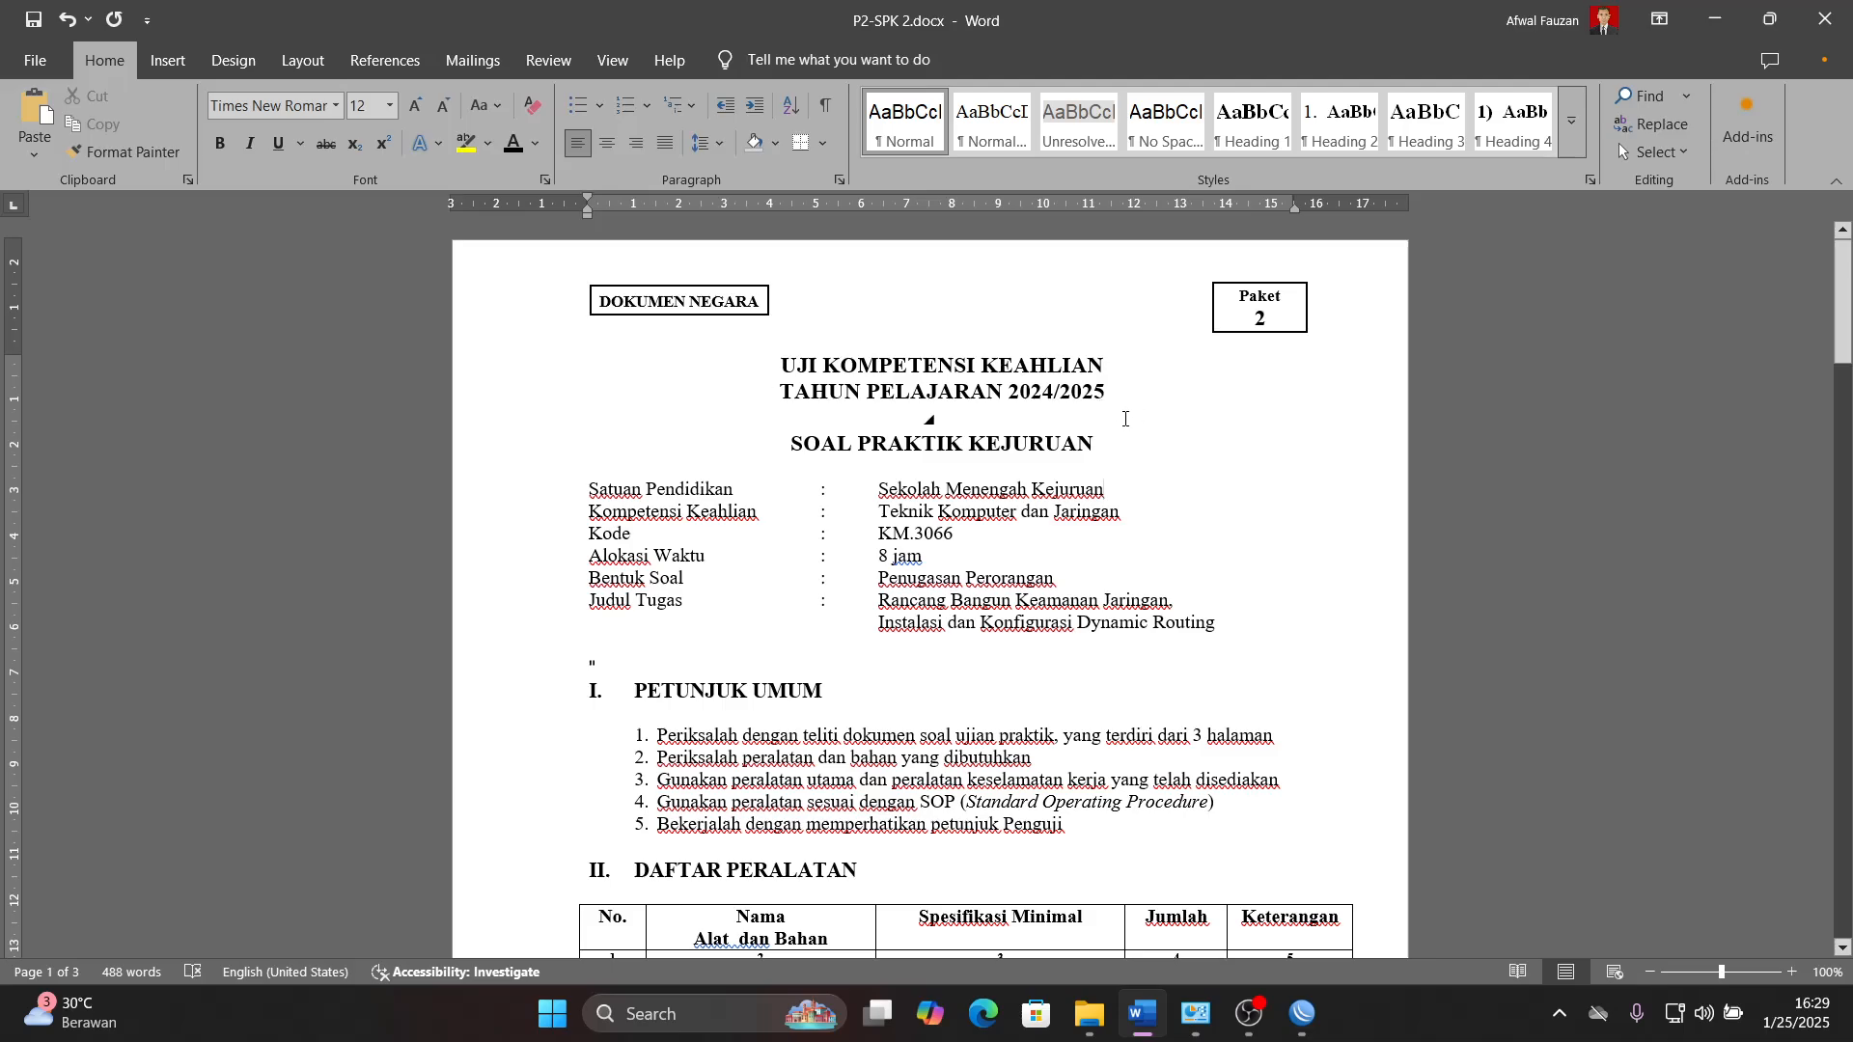
- Review the exam document from the equipment list through the client and router tasks to the topology drawing, and put it away
{"action": "scroll", "coordinate": [1106, 431], "scroll_direction": "down", "scroll_amount": 5}
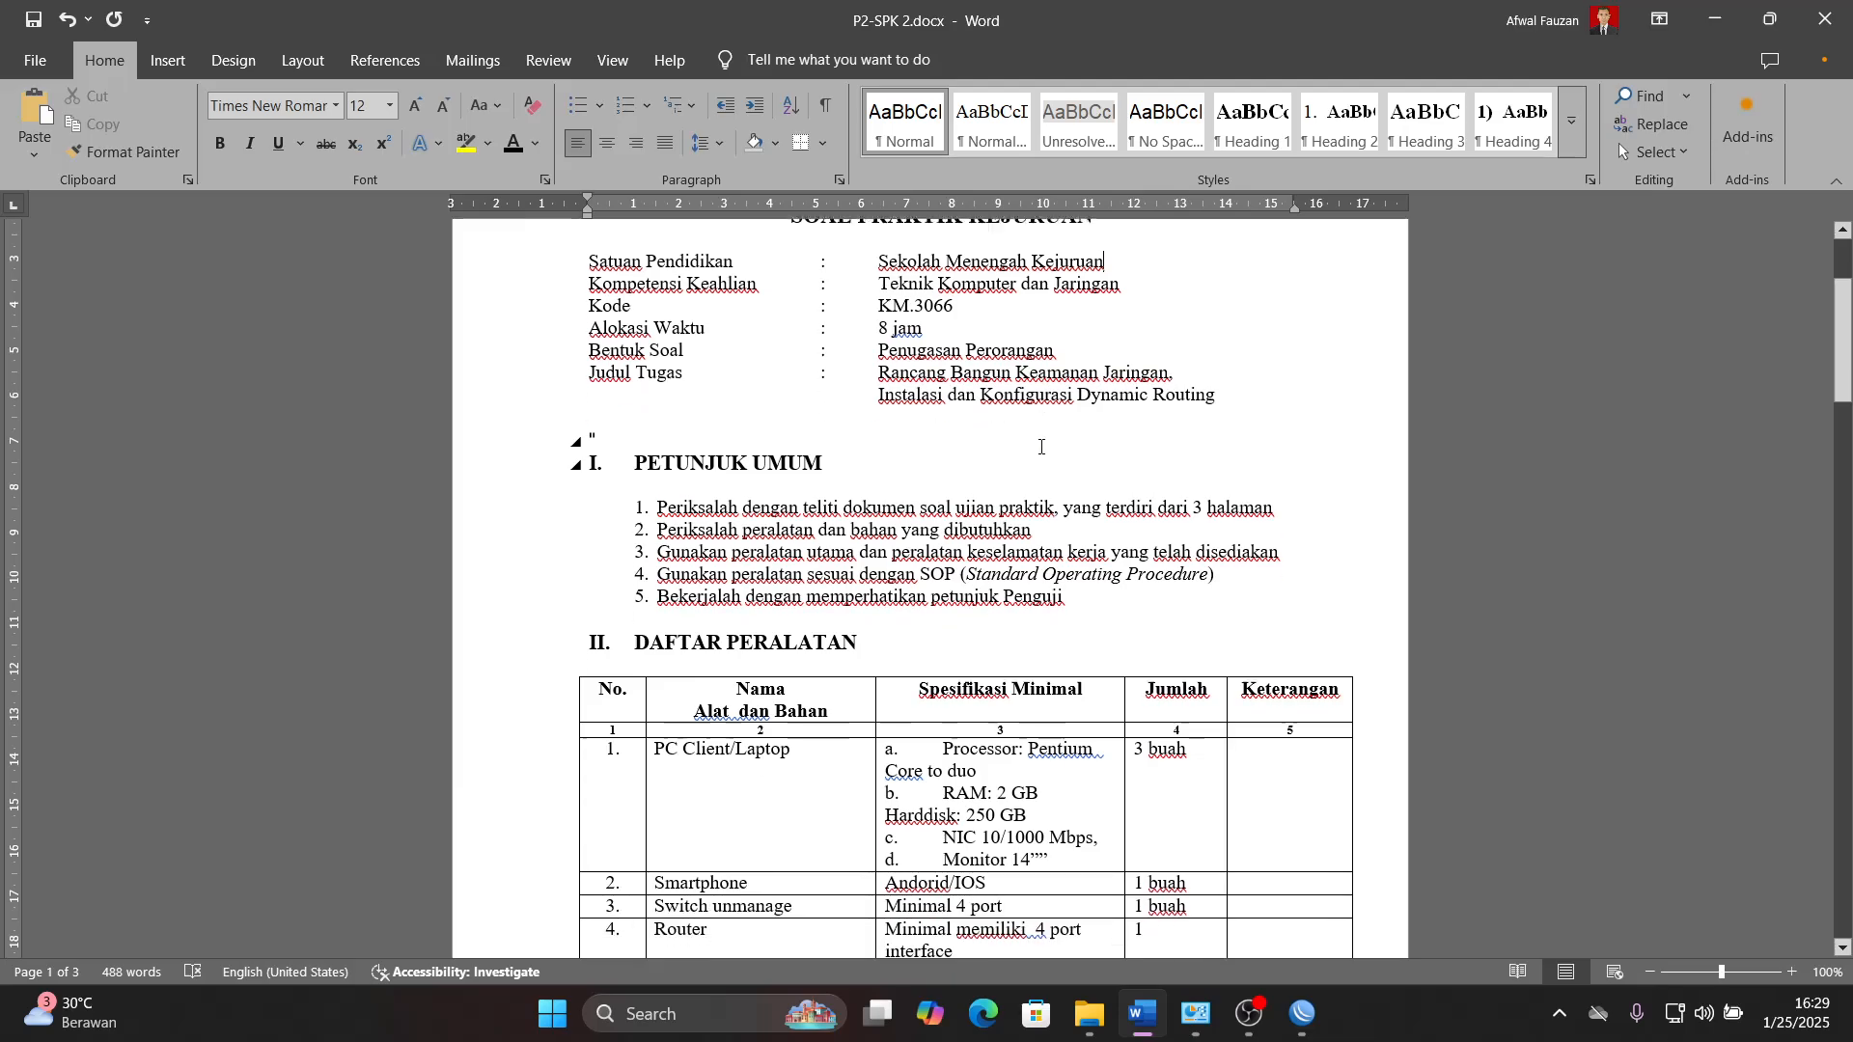
{"action": "scroll", "coordinate": [1040, 444], "scroll_direction": "down", "scroll_amount": 1}
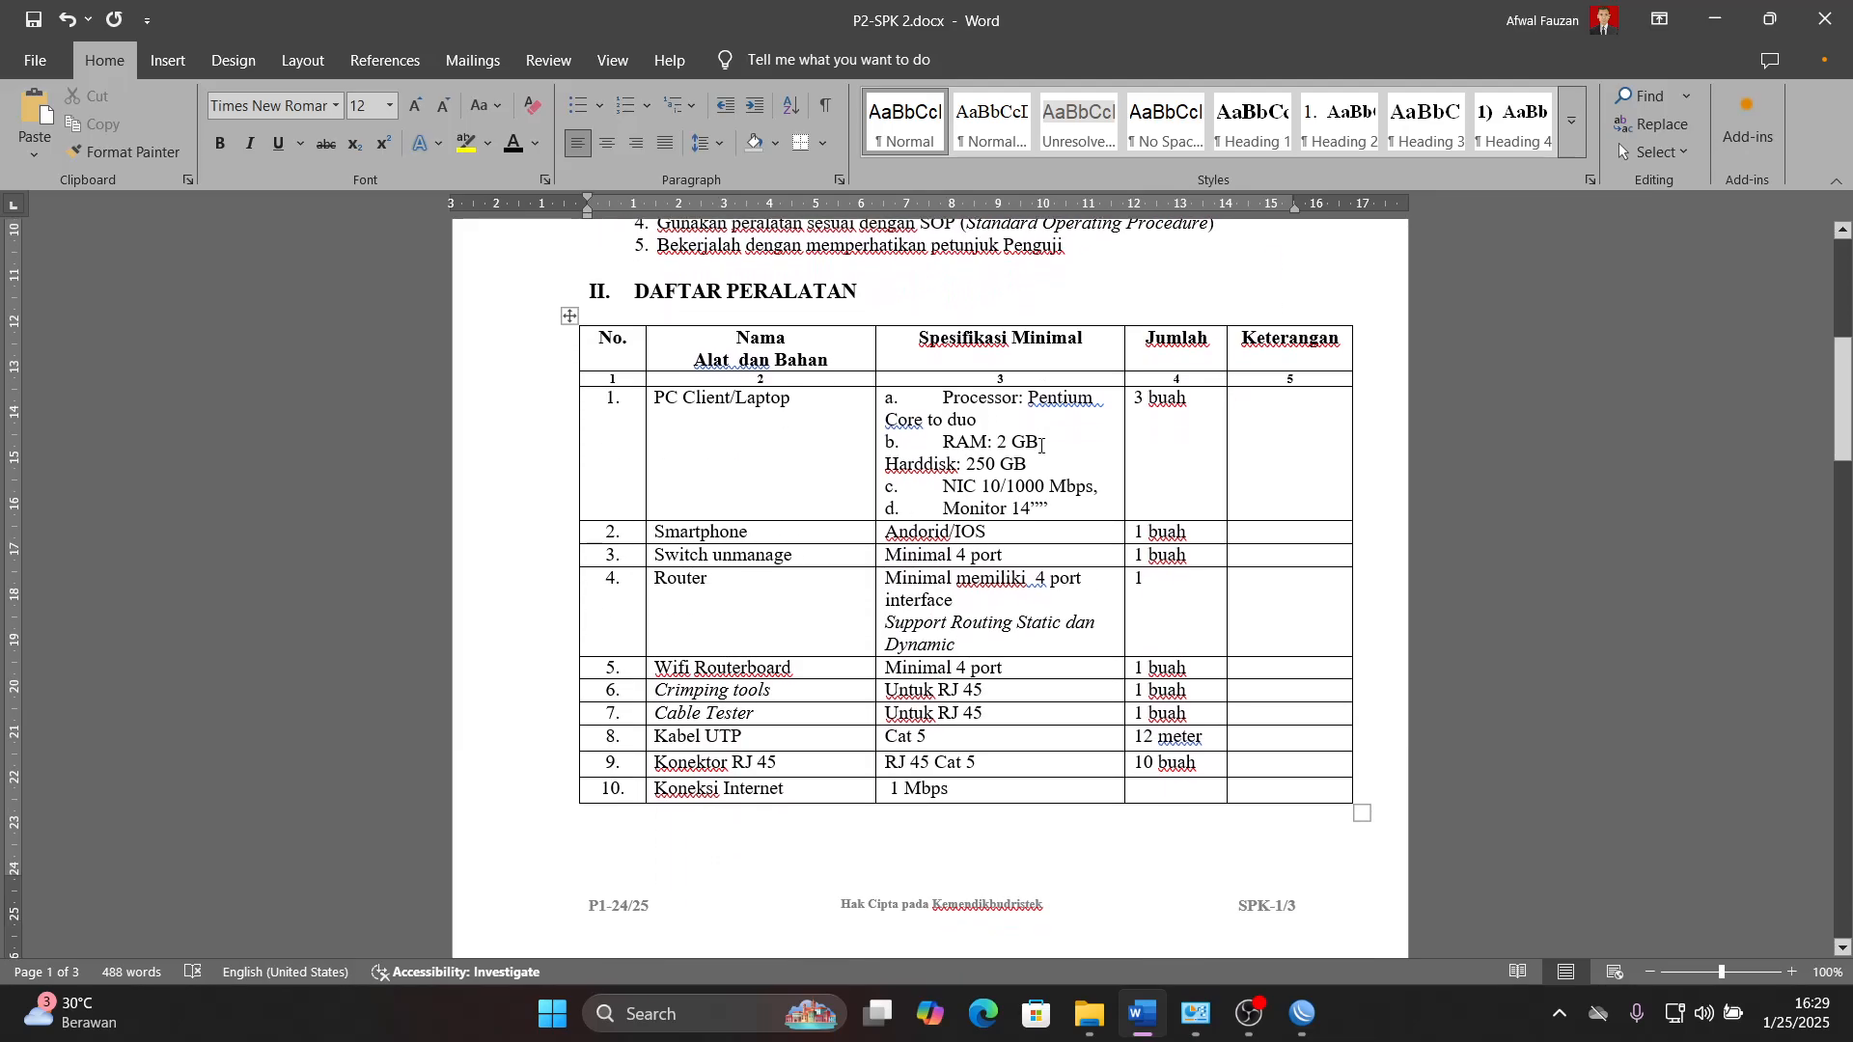
{"action": "scroll", "coordinate": [1040, 444], "scroll_direction": "down", "scroll_amount": 9}
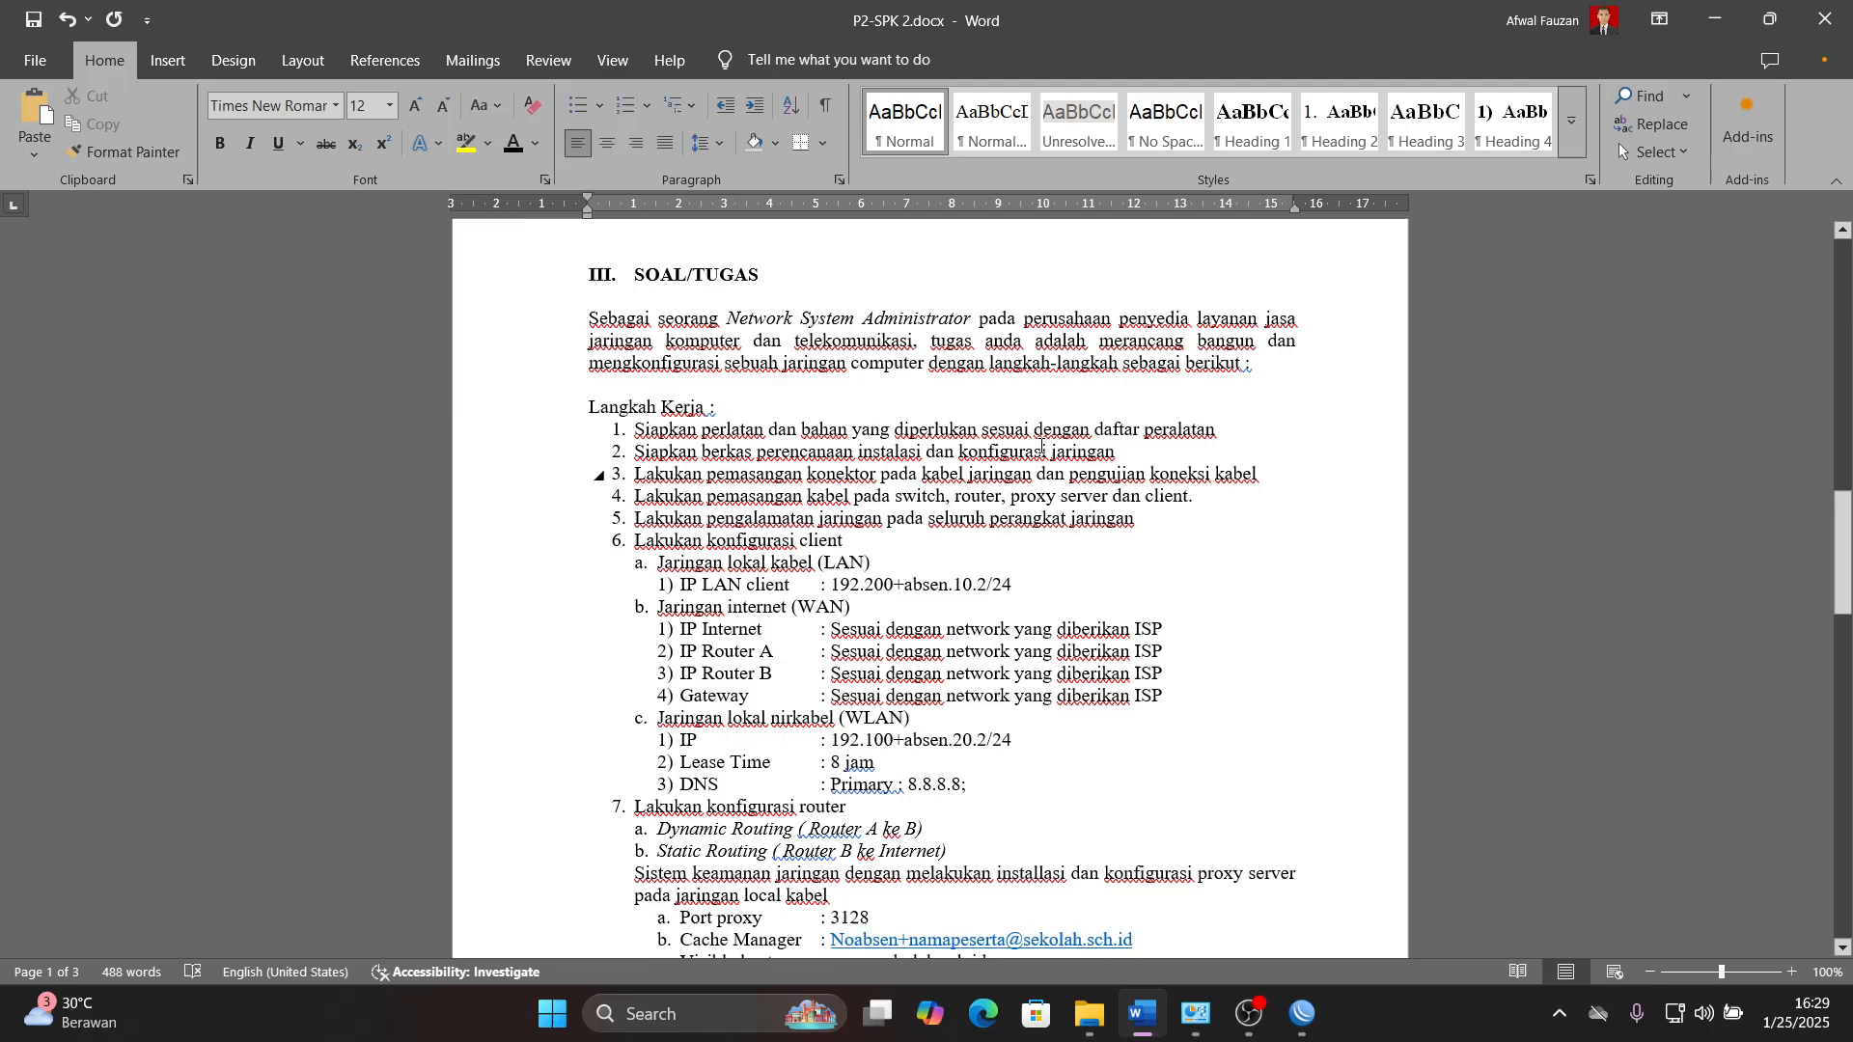
{"action": "scroll", "coordinate": [1042, 446], "scroll_direction": "down", "scroll_amount": 1}
{"action": "scroll", "coordinate": [1043, 446], "scroll_direction": "up", "scroll_amount": 1}
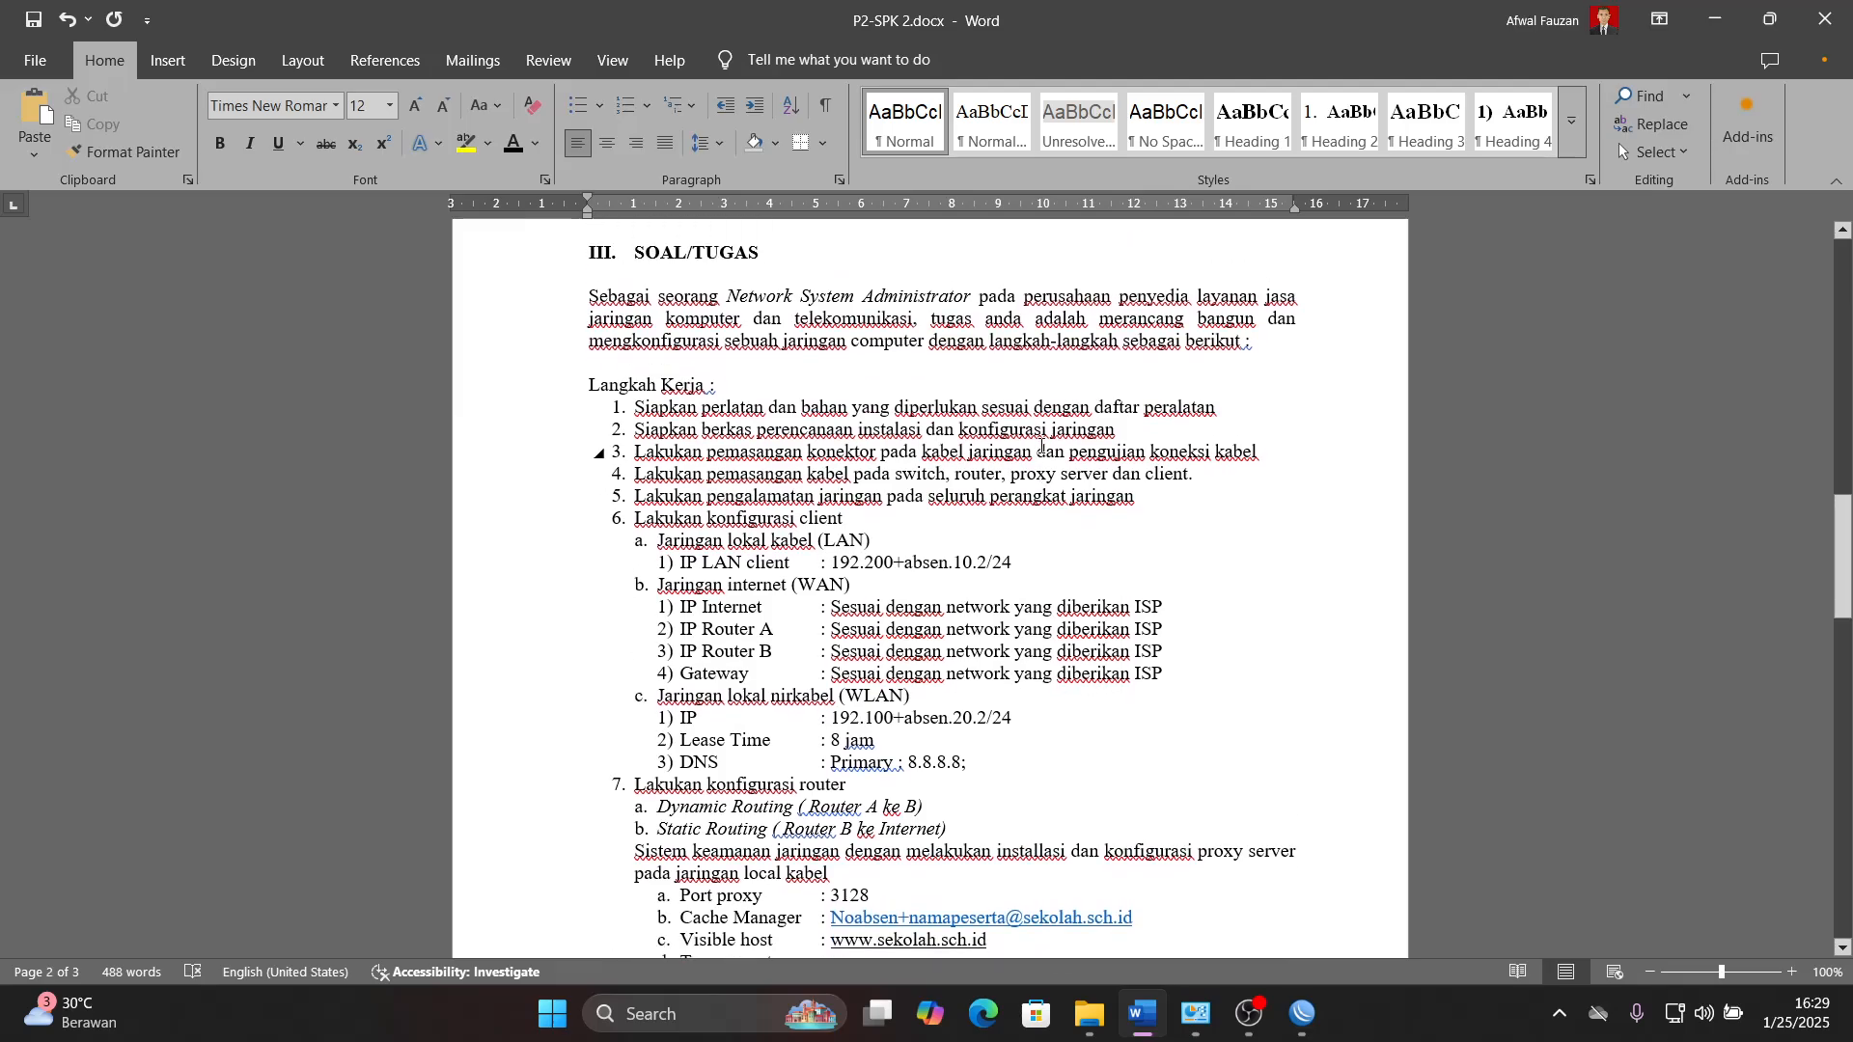
{"action": "scroll", "coordinate": [1042, 447], "scroll_direction": "down", "scroll_amount": 2}
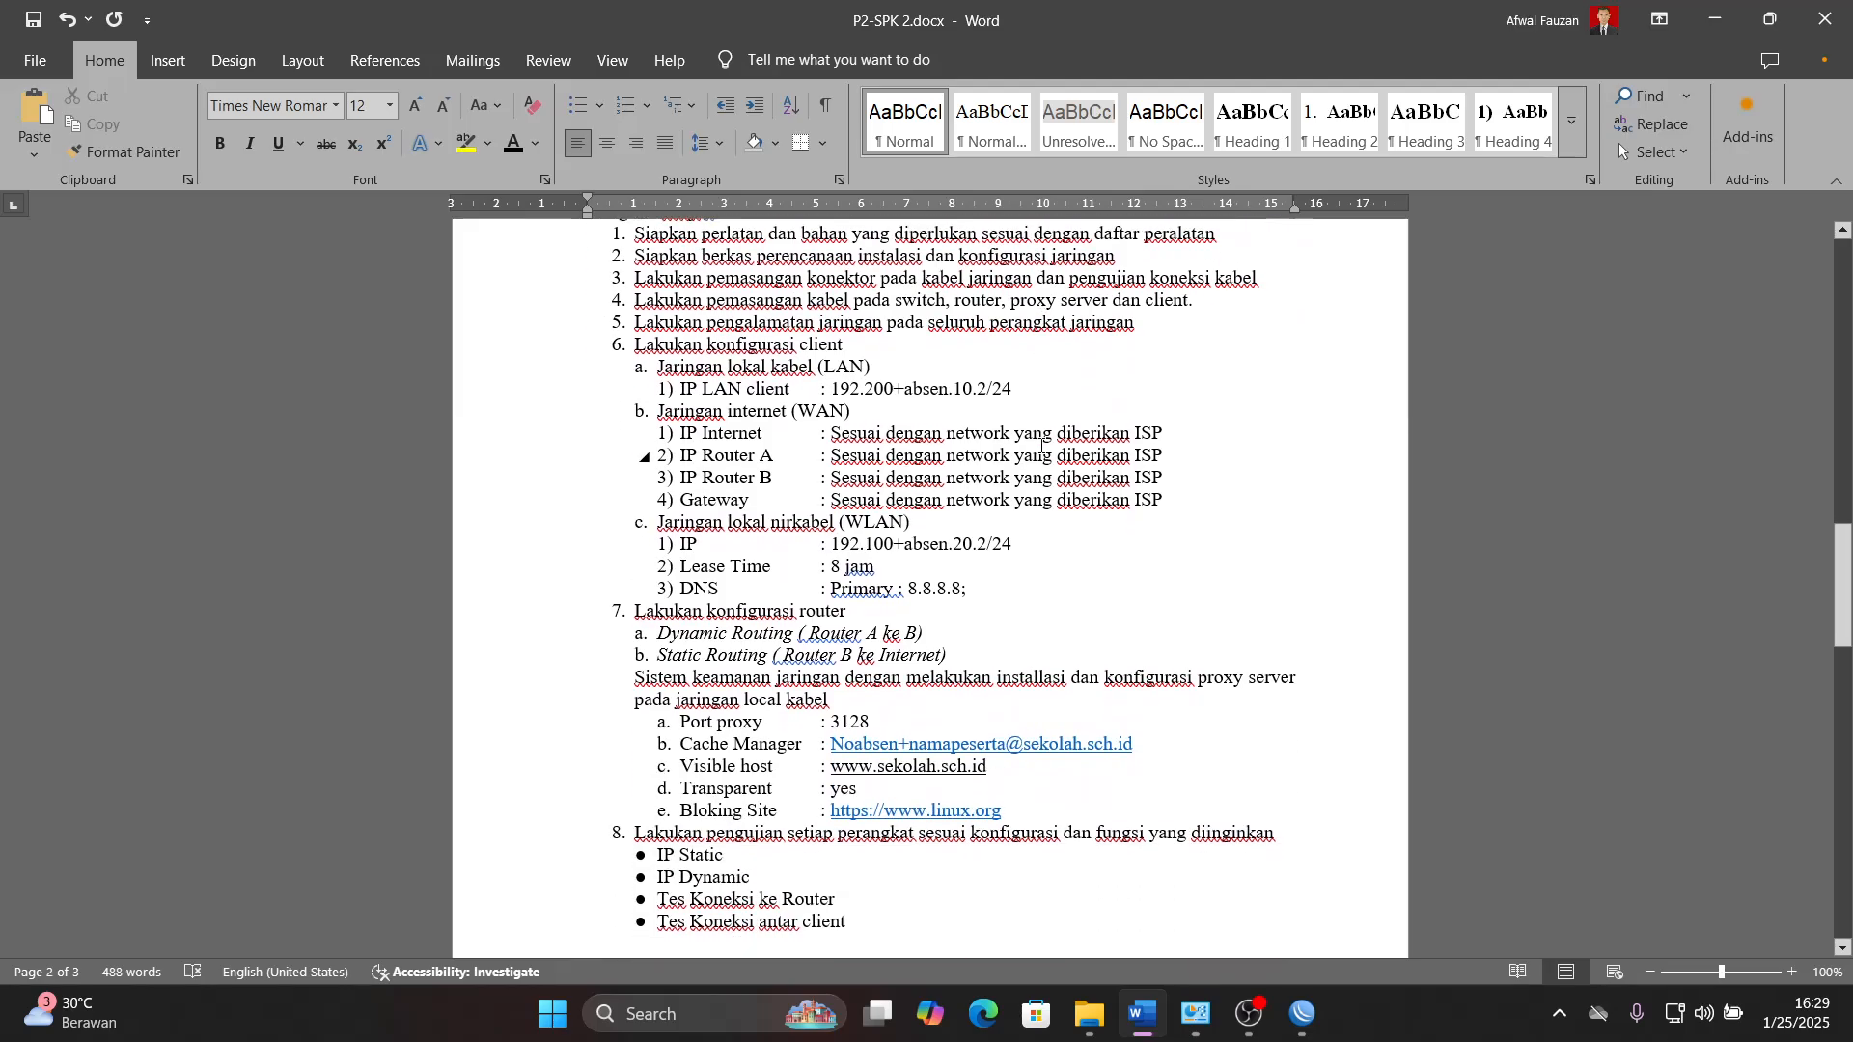
{"action": "scroll", "coordinate": [1042, 447], "scroll_direction": "down", "scroll_amount": 7}
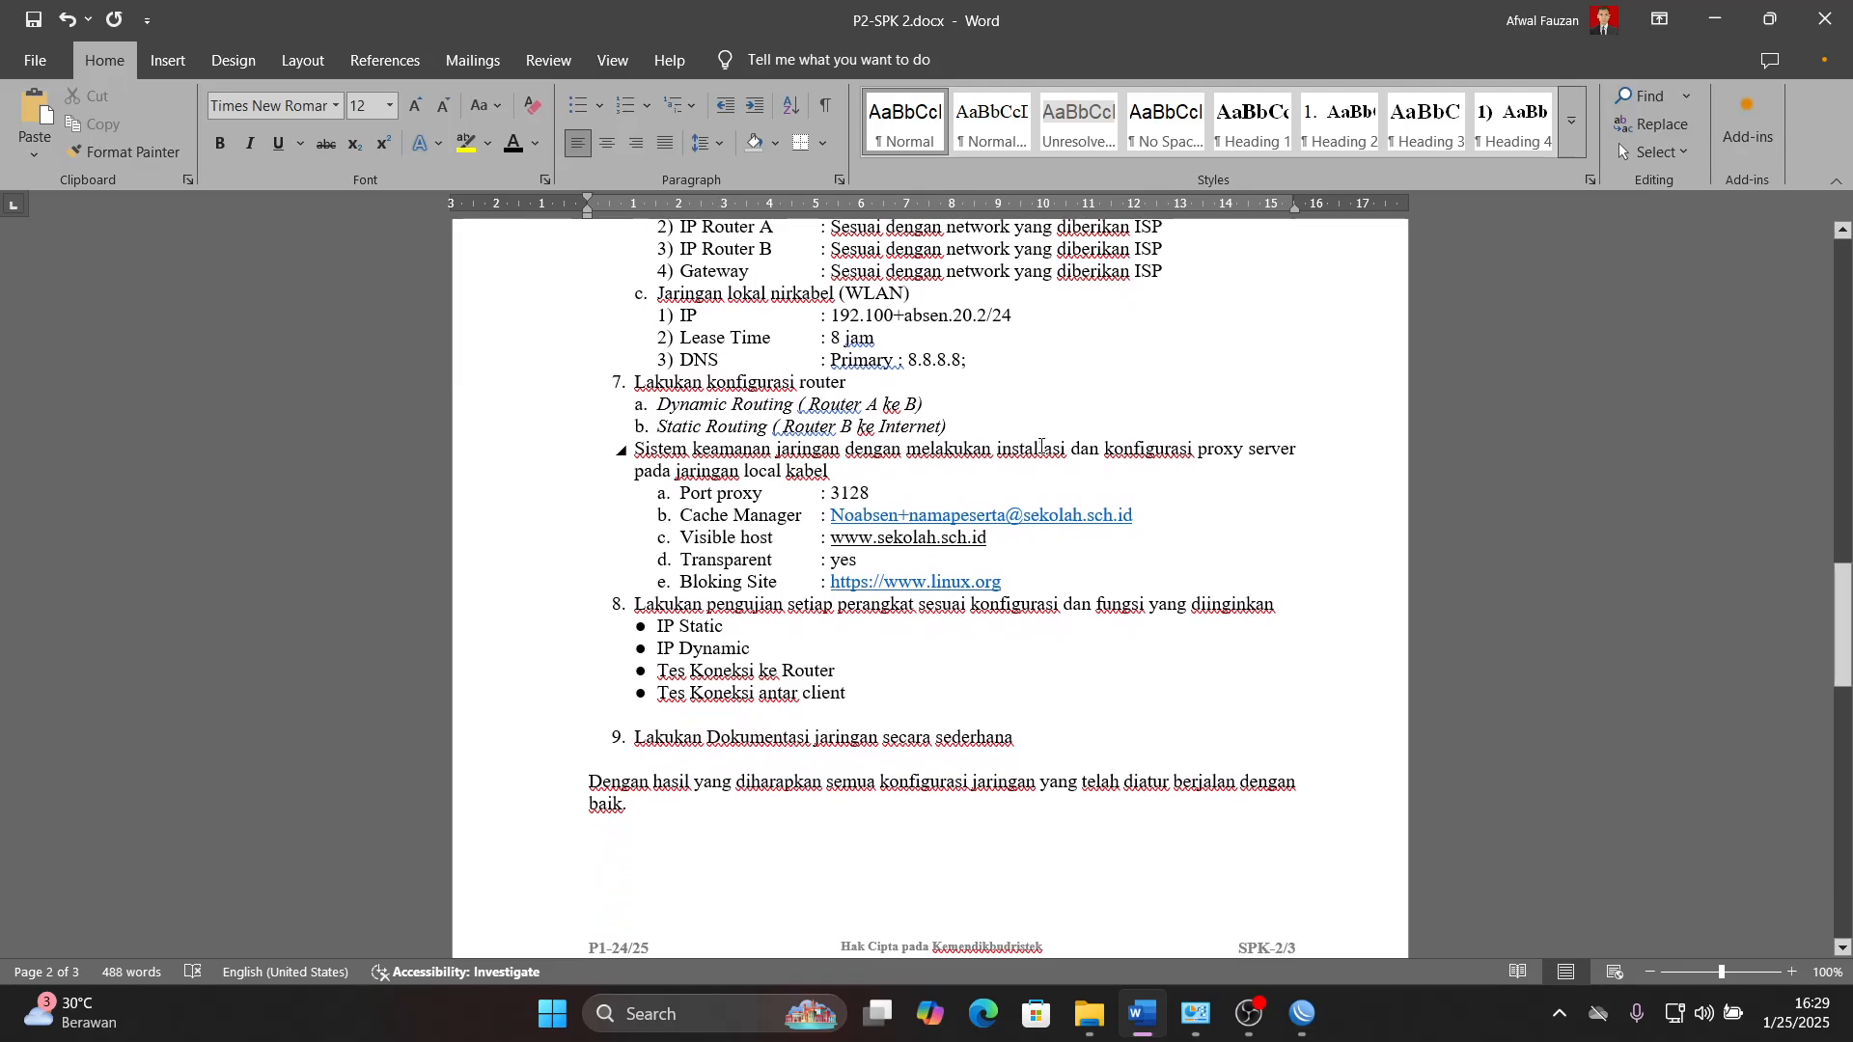
{"action": "scroll", "coordinate": [1043, 451], "scroll_direction": "down", "scroll_amount": 7}
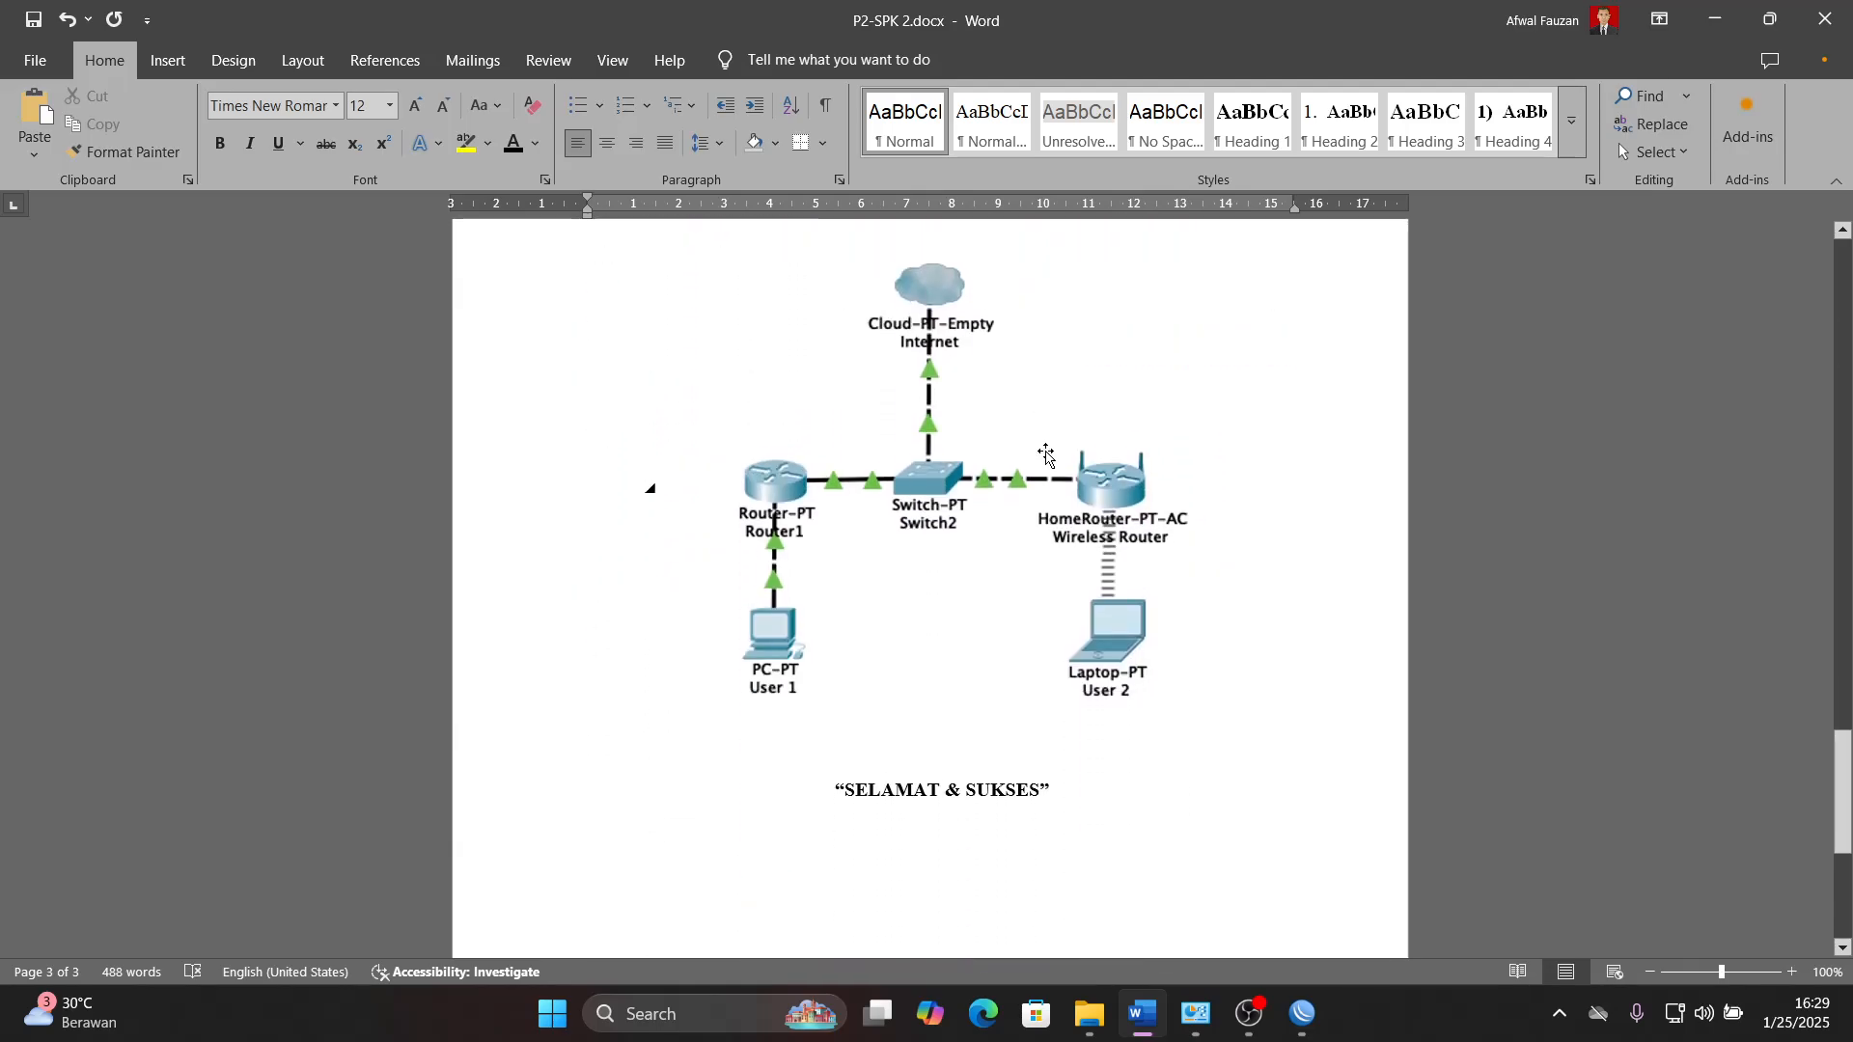
{"action": "scroll", "coordinate": [1045, 454], "scroll_direction": "up", "scroll_amount": 1}
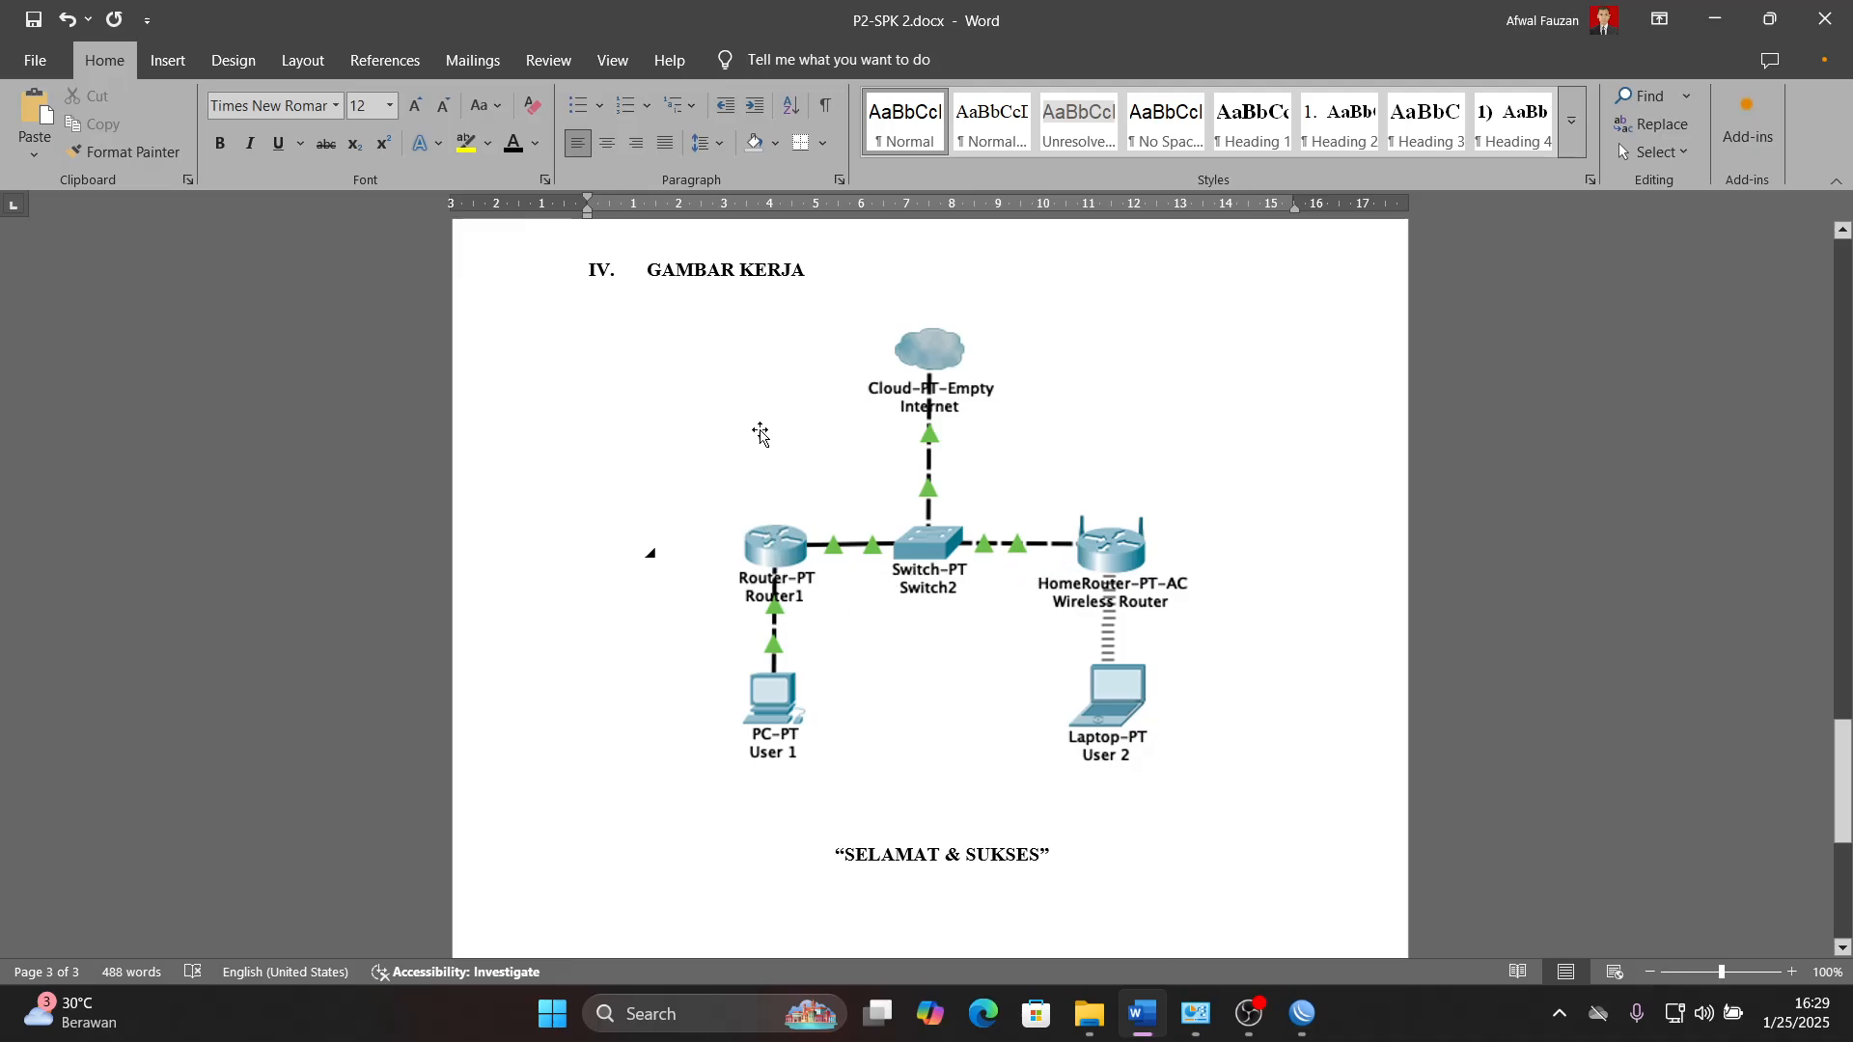
{"action": "scroll", "coordinate": [1023, 686], "scroll_direction": "up", "scroll_amount": 10}
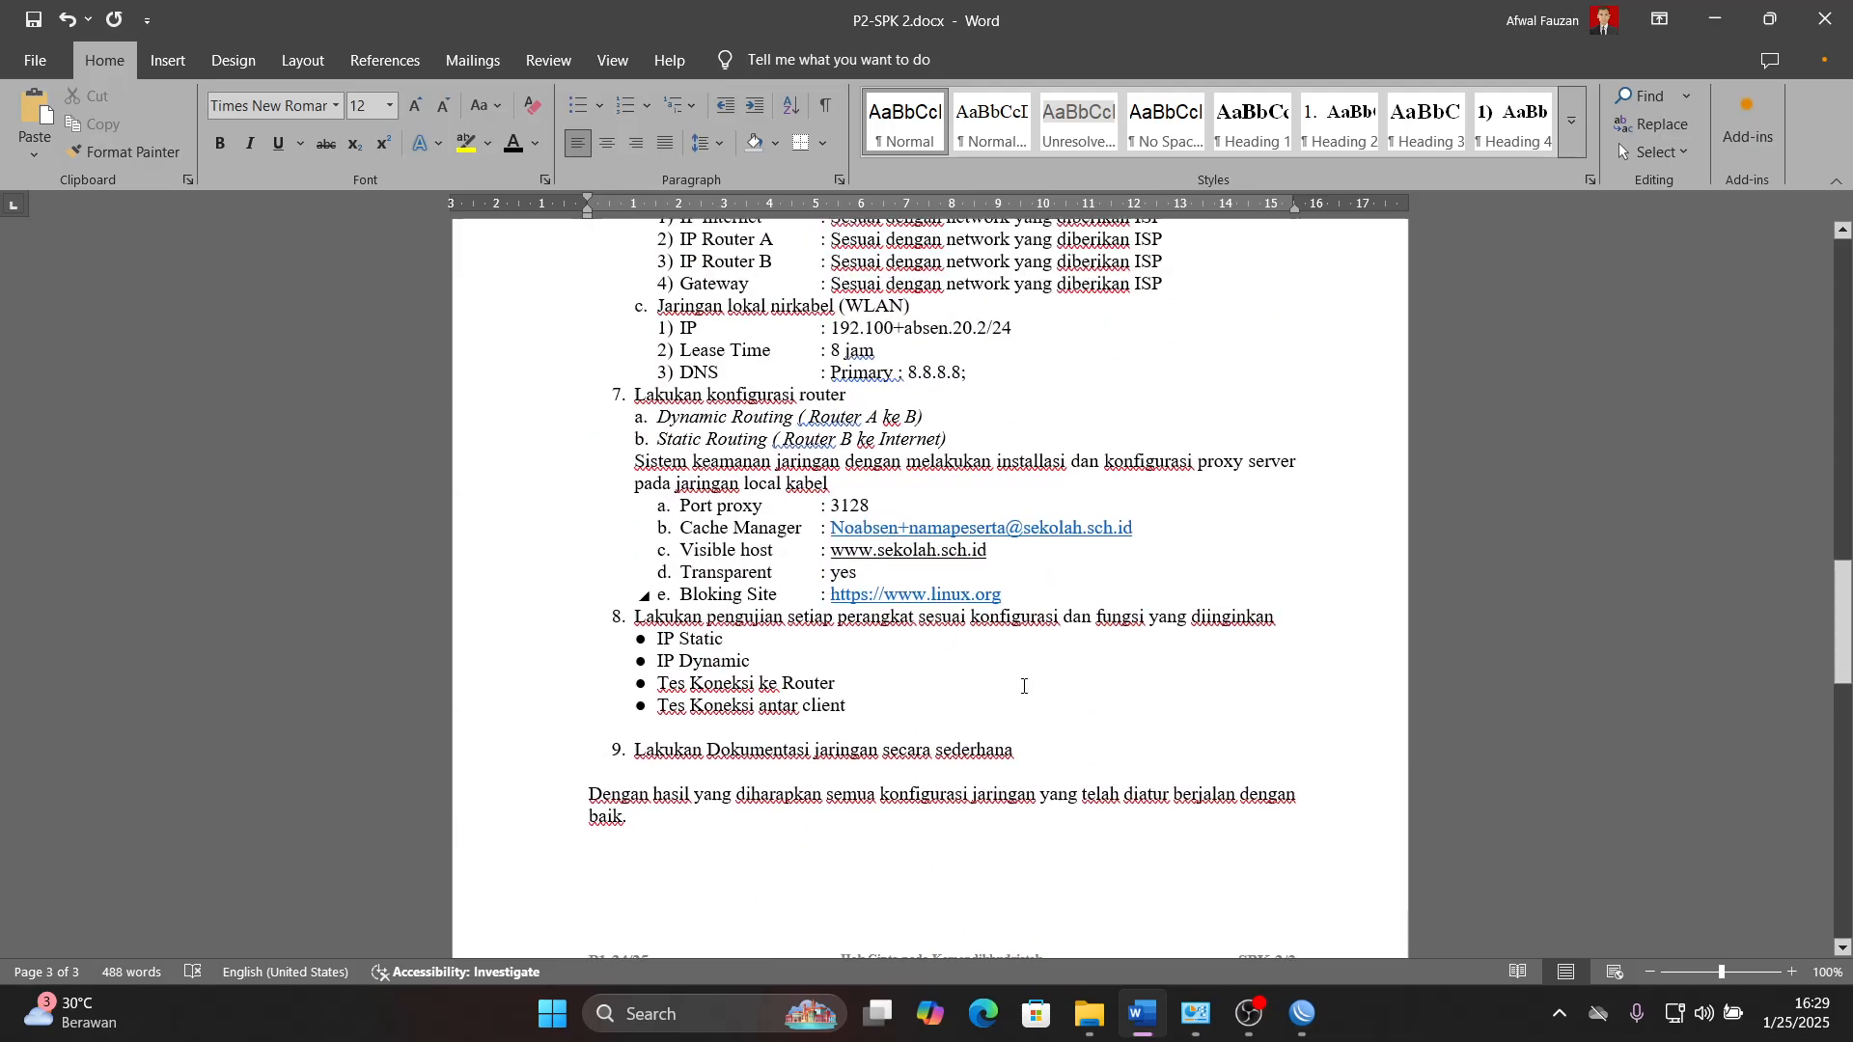
{"action": "scroll", "coordinate": [1024, 686], "scroll_direction": "up", "scroll_amount": 3}
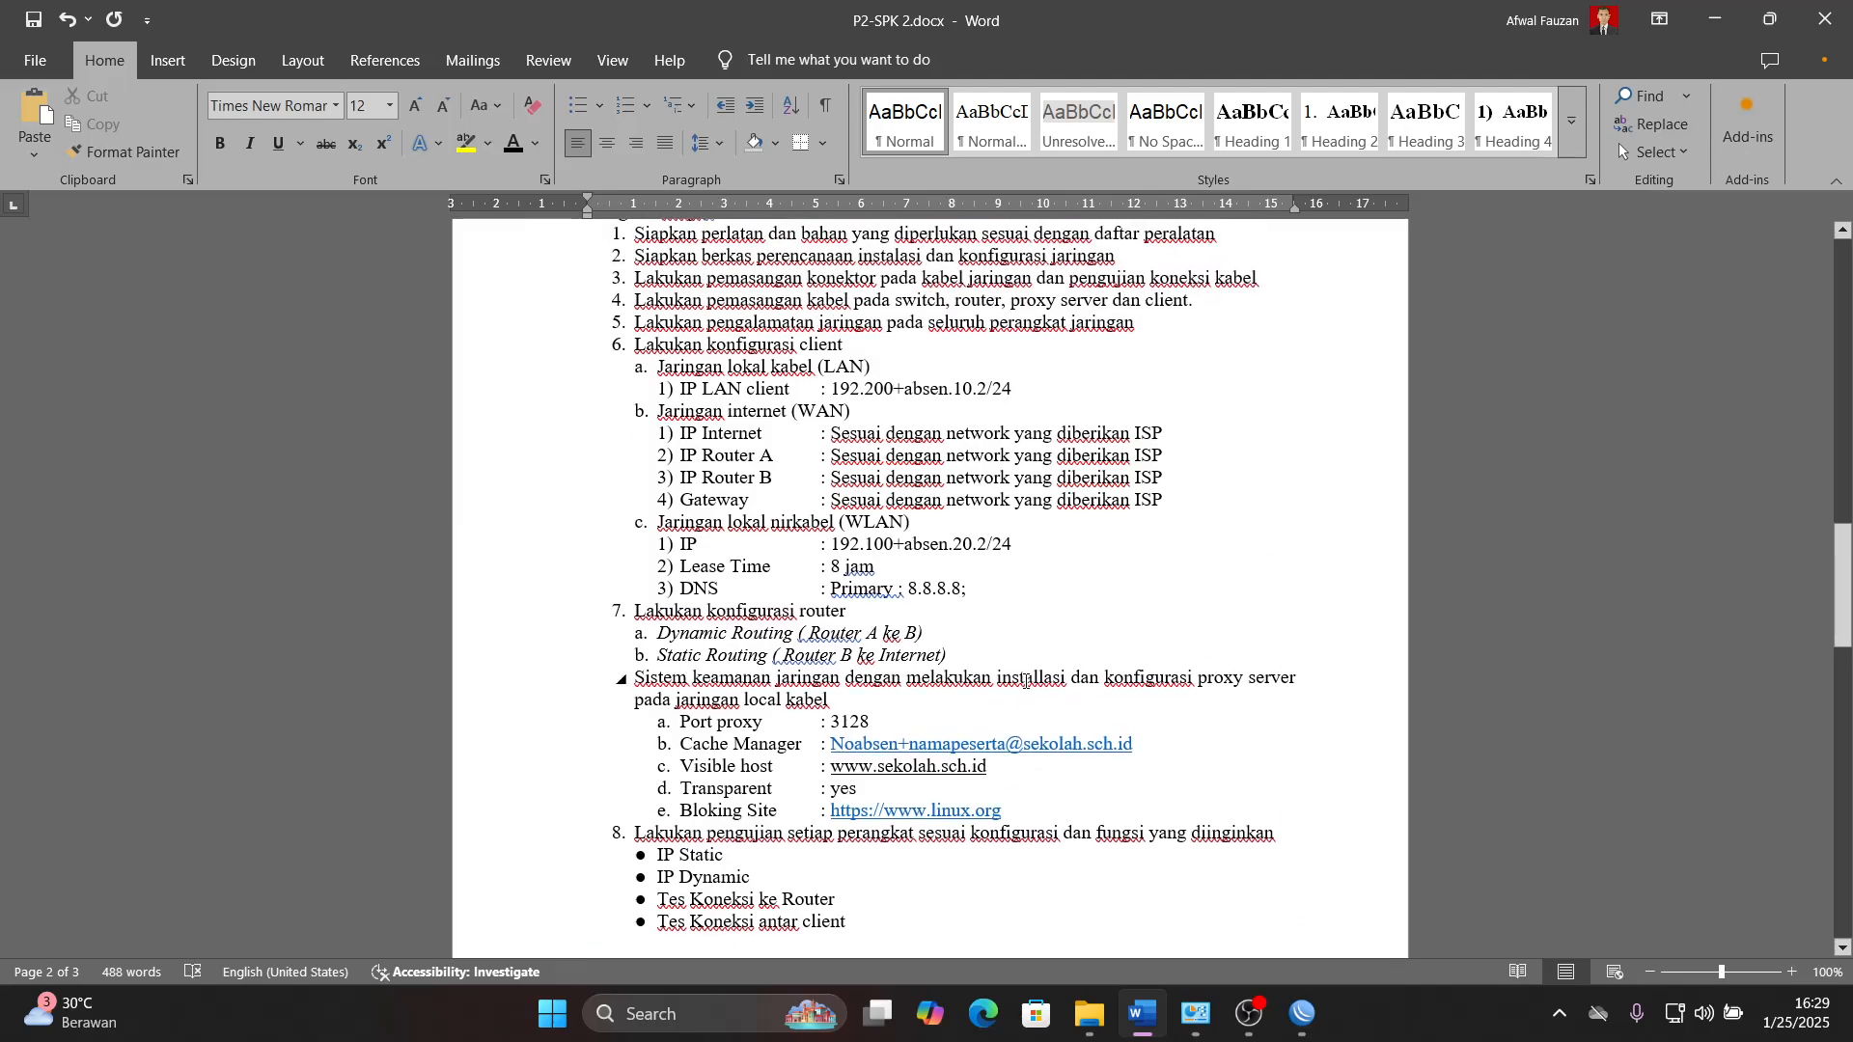
{"action": "left_click", "coordinate": [1715, 20]}
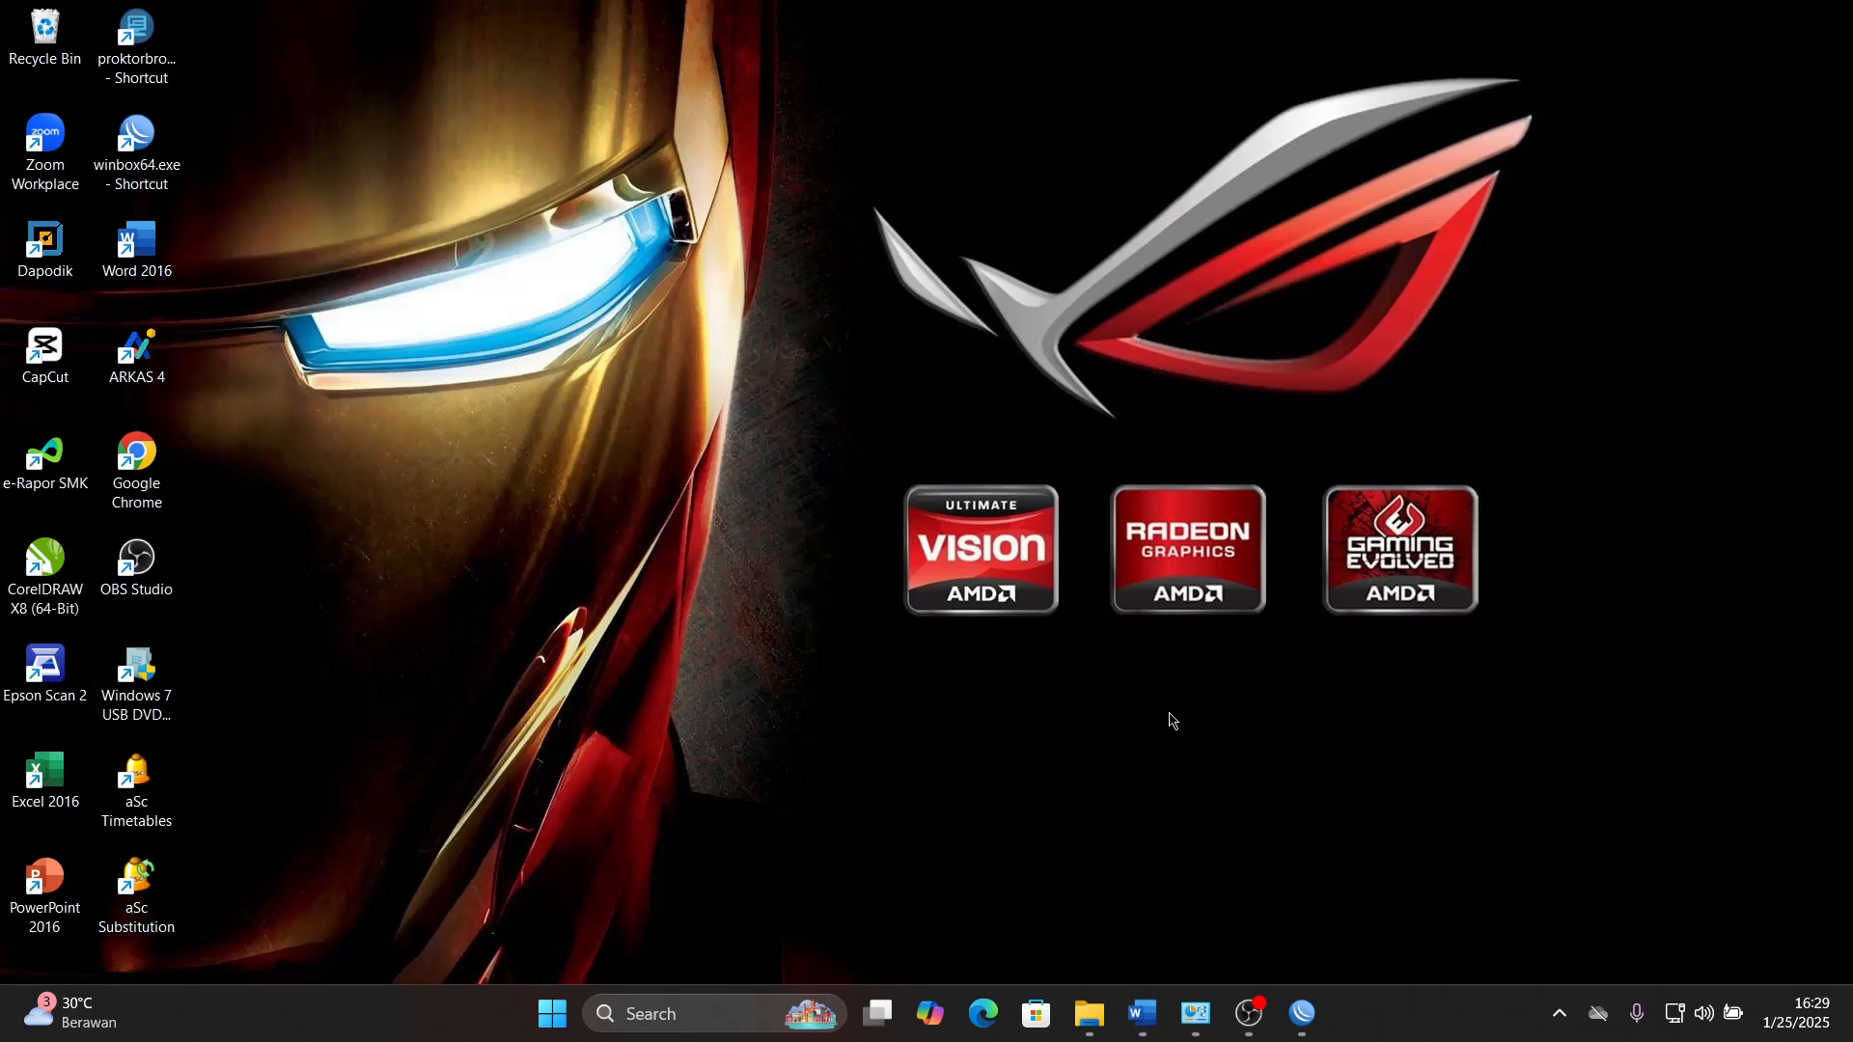
- Switch to File Explorer and open the switch picture DGS-1005P-Mainimage-3.jpg from the Downloads folder
{"action": "left_click", "coordinate": [1304, 1013]}
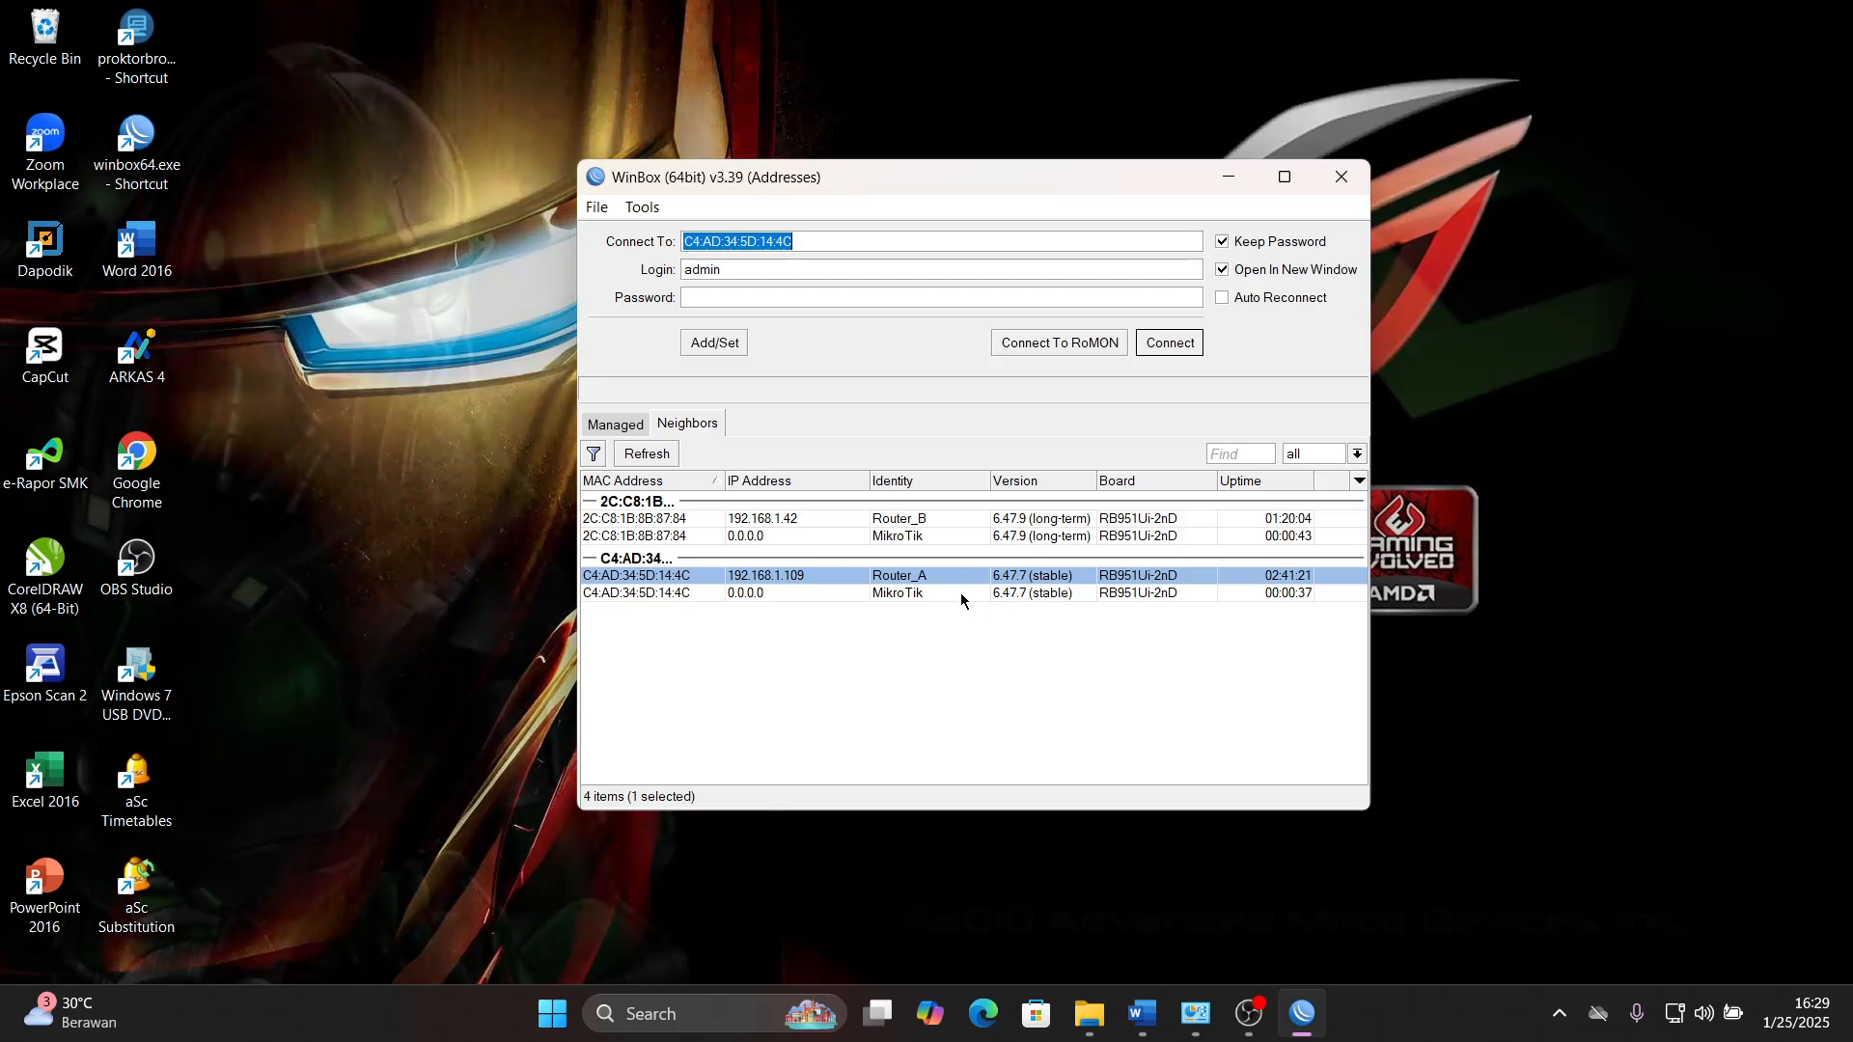
{"action": "left_click", "coordinate": [1090, 1013]}
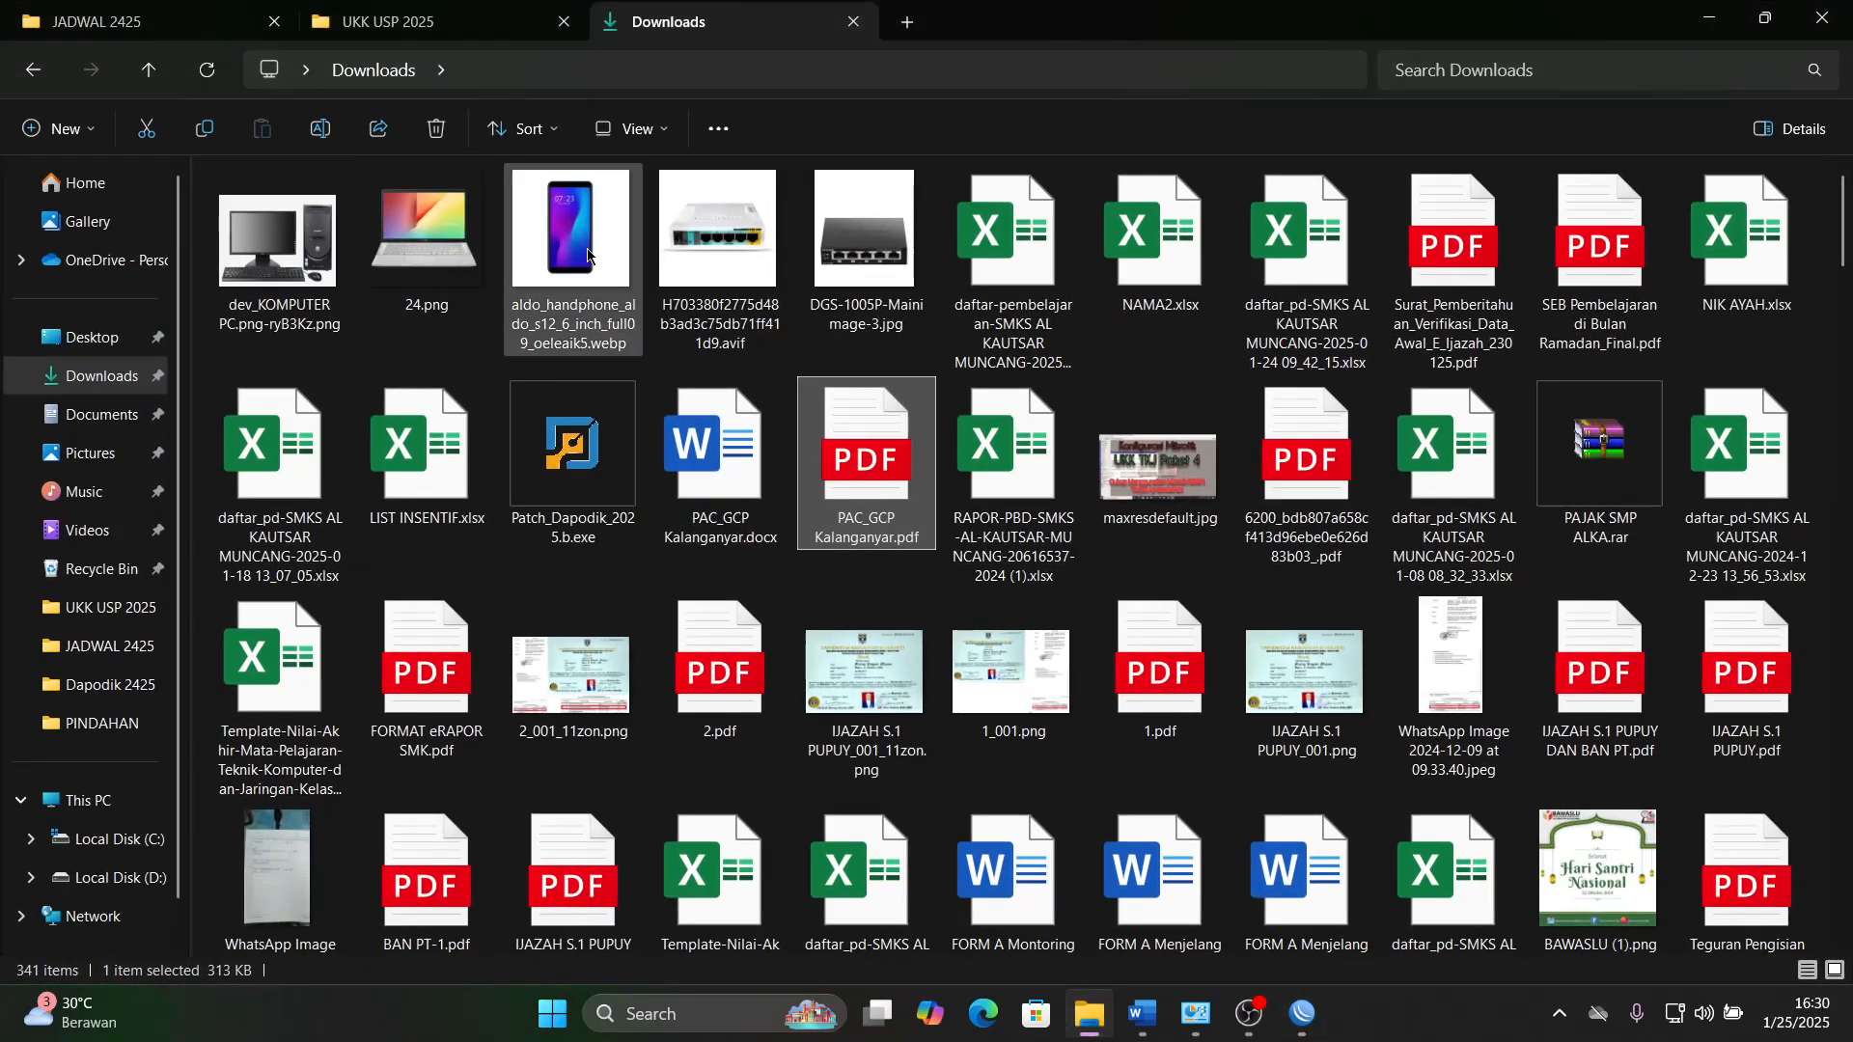
{"action": "left_click", "coordinate": [843, 260]}
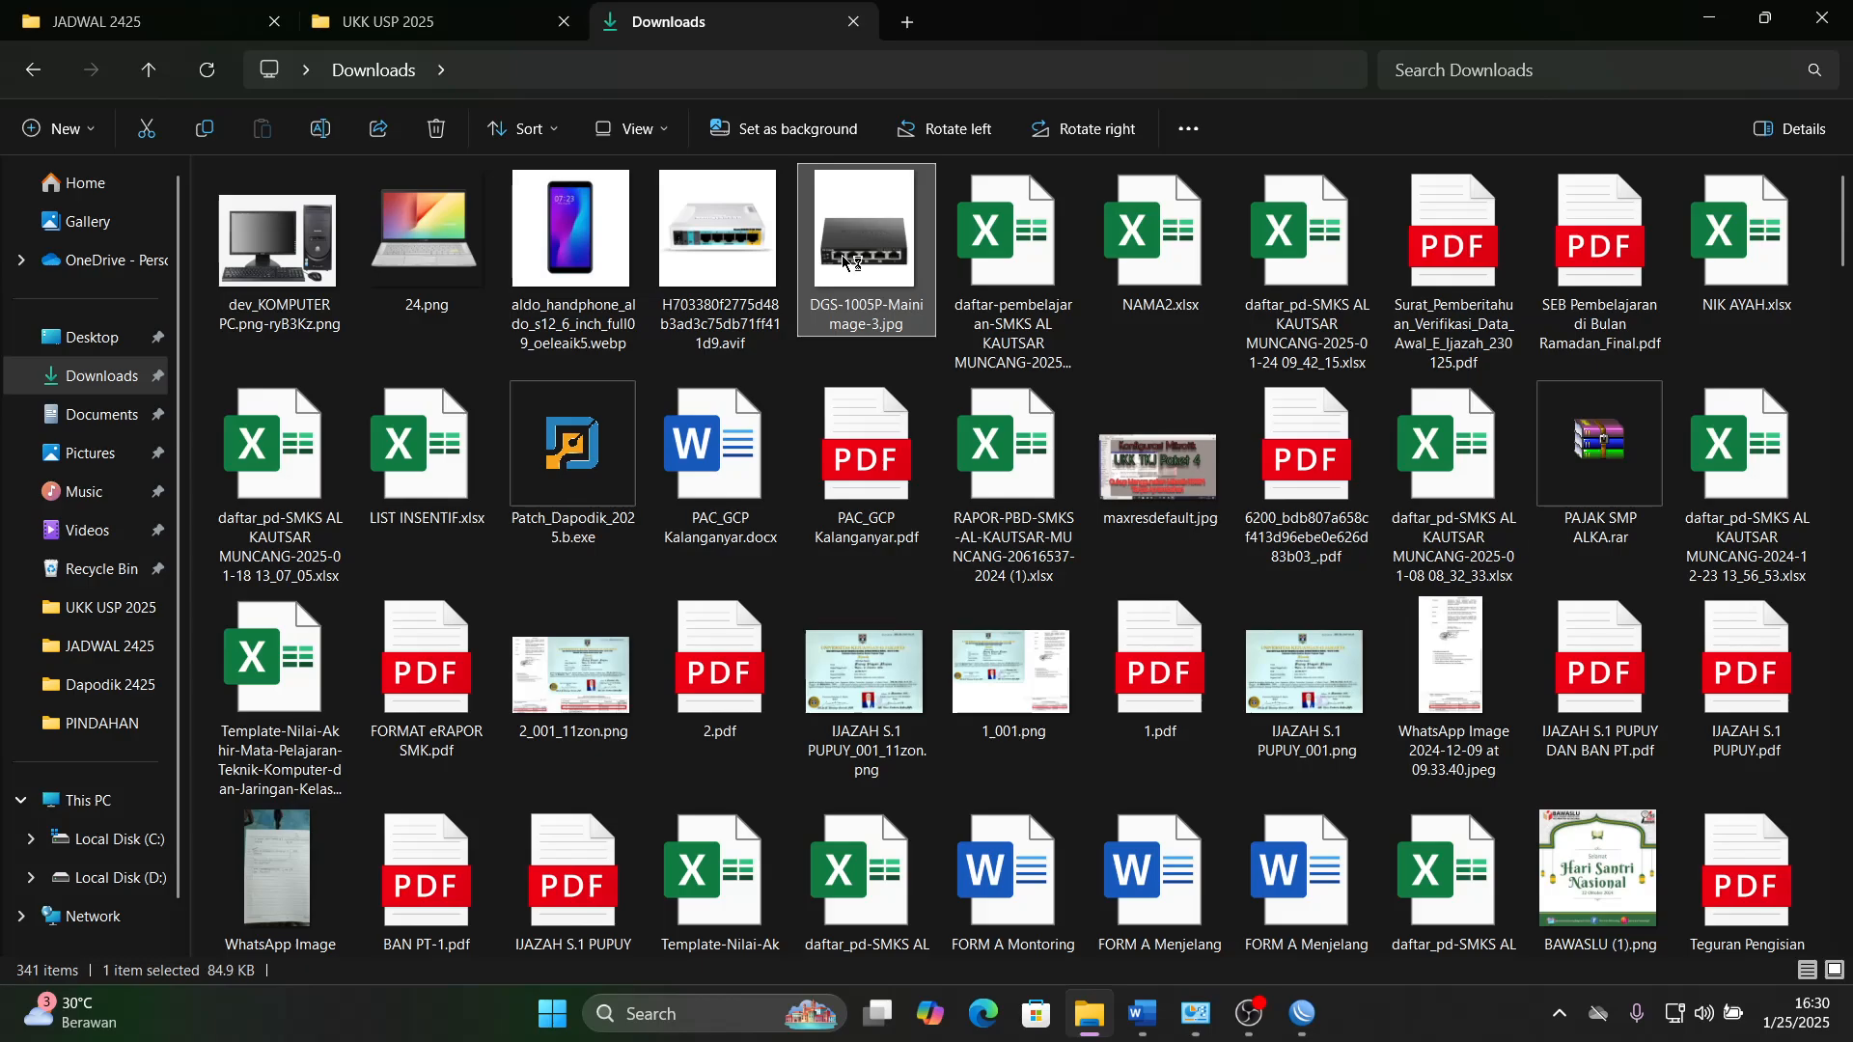
{"action": "double_click", "coordinate": [842, 260]}
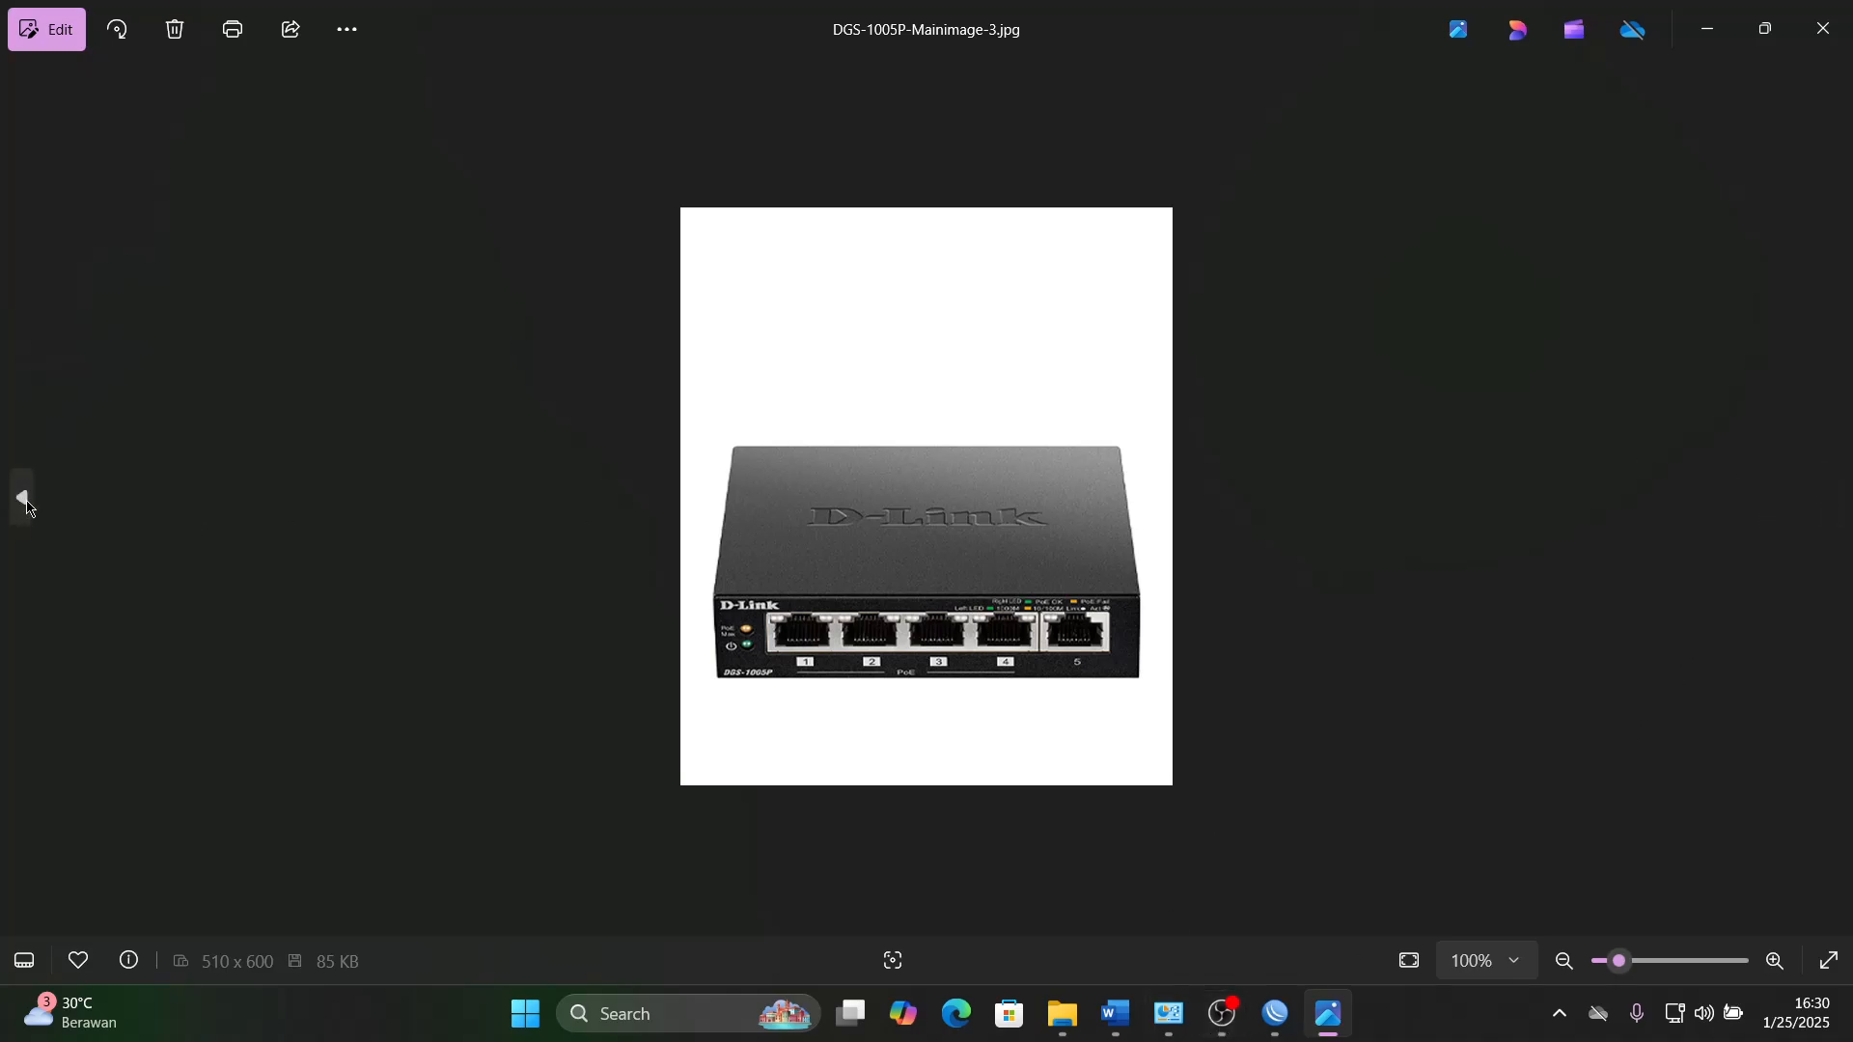
- Examine the RouterBOARD, switch and laptop pictures in turn, comparing the network ports on the router and switch
{"action": "left_click", "coordinate": [24, 497]}
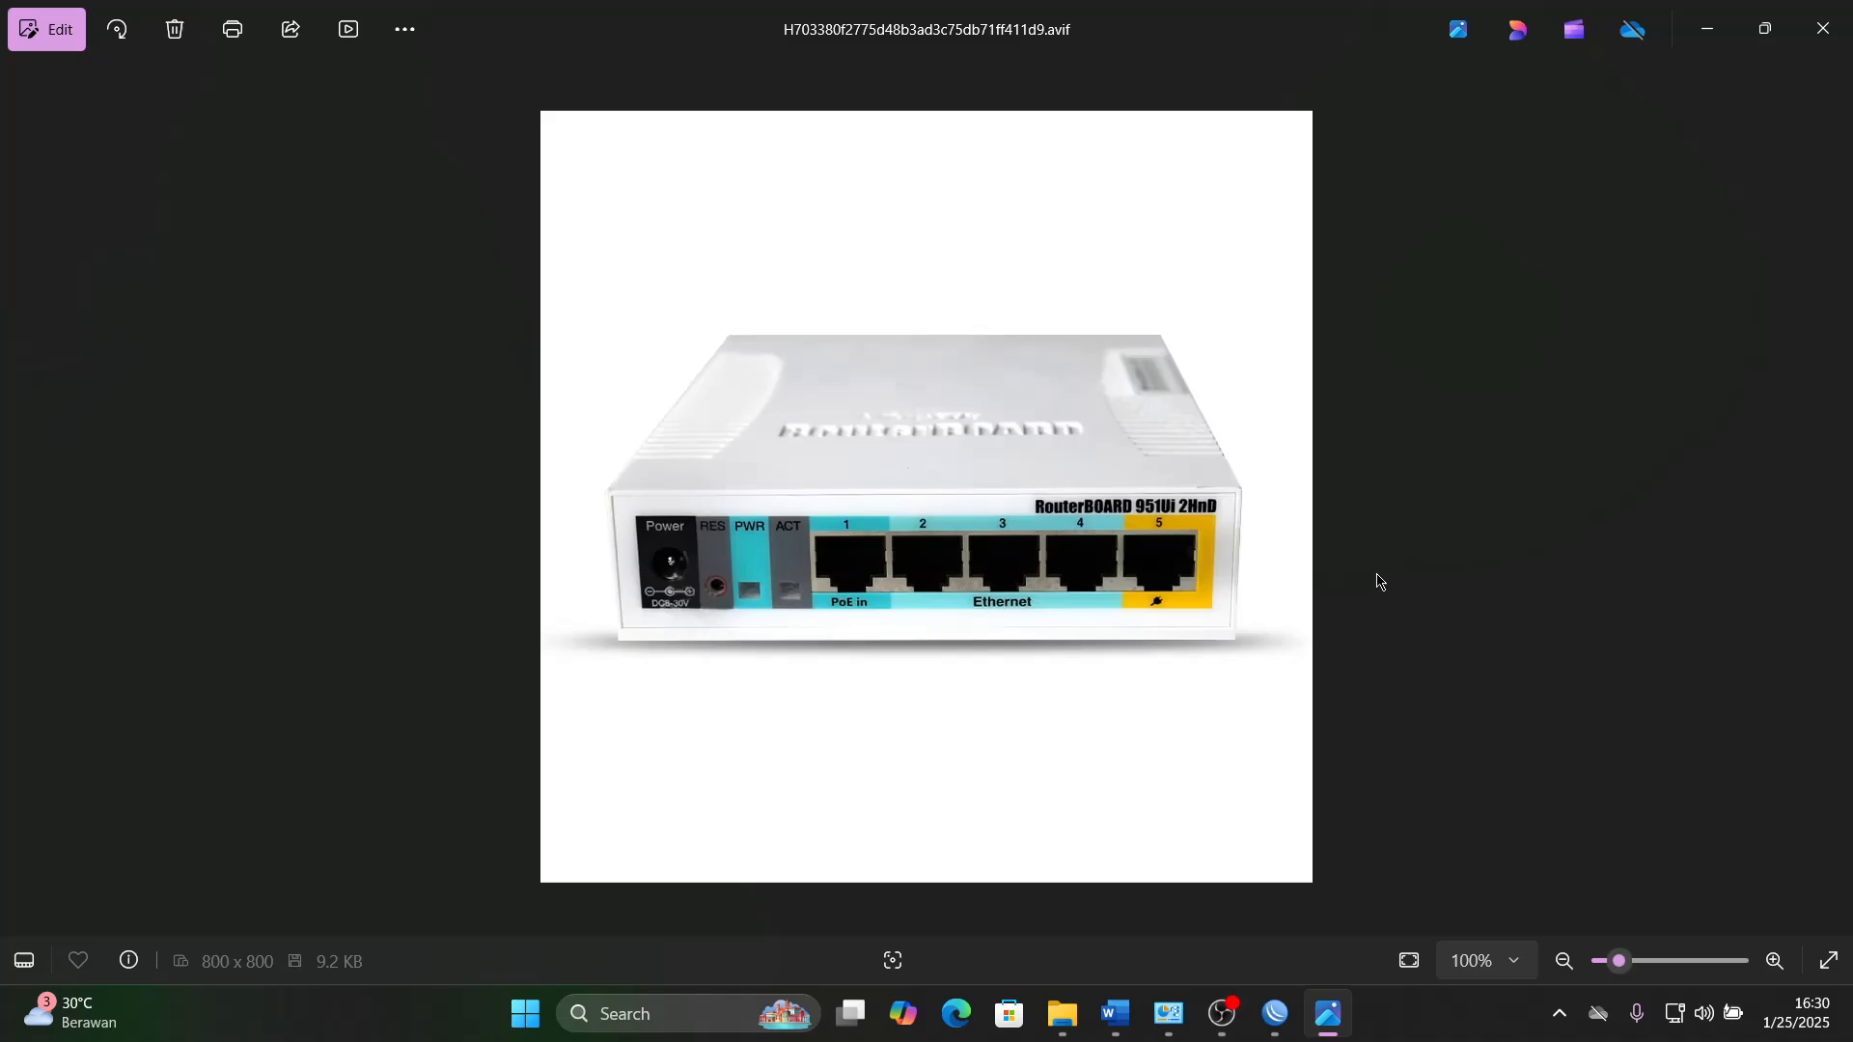
{"action": "left_click", "coordinate": [1830, 501]}
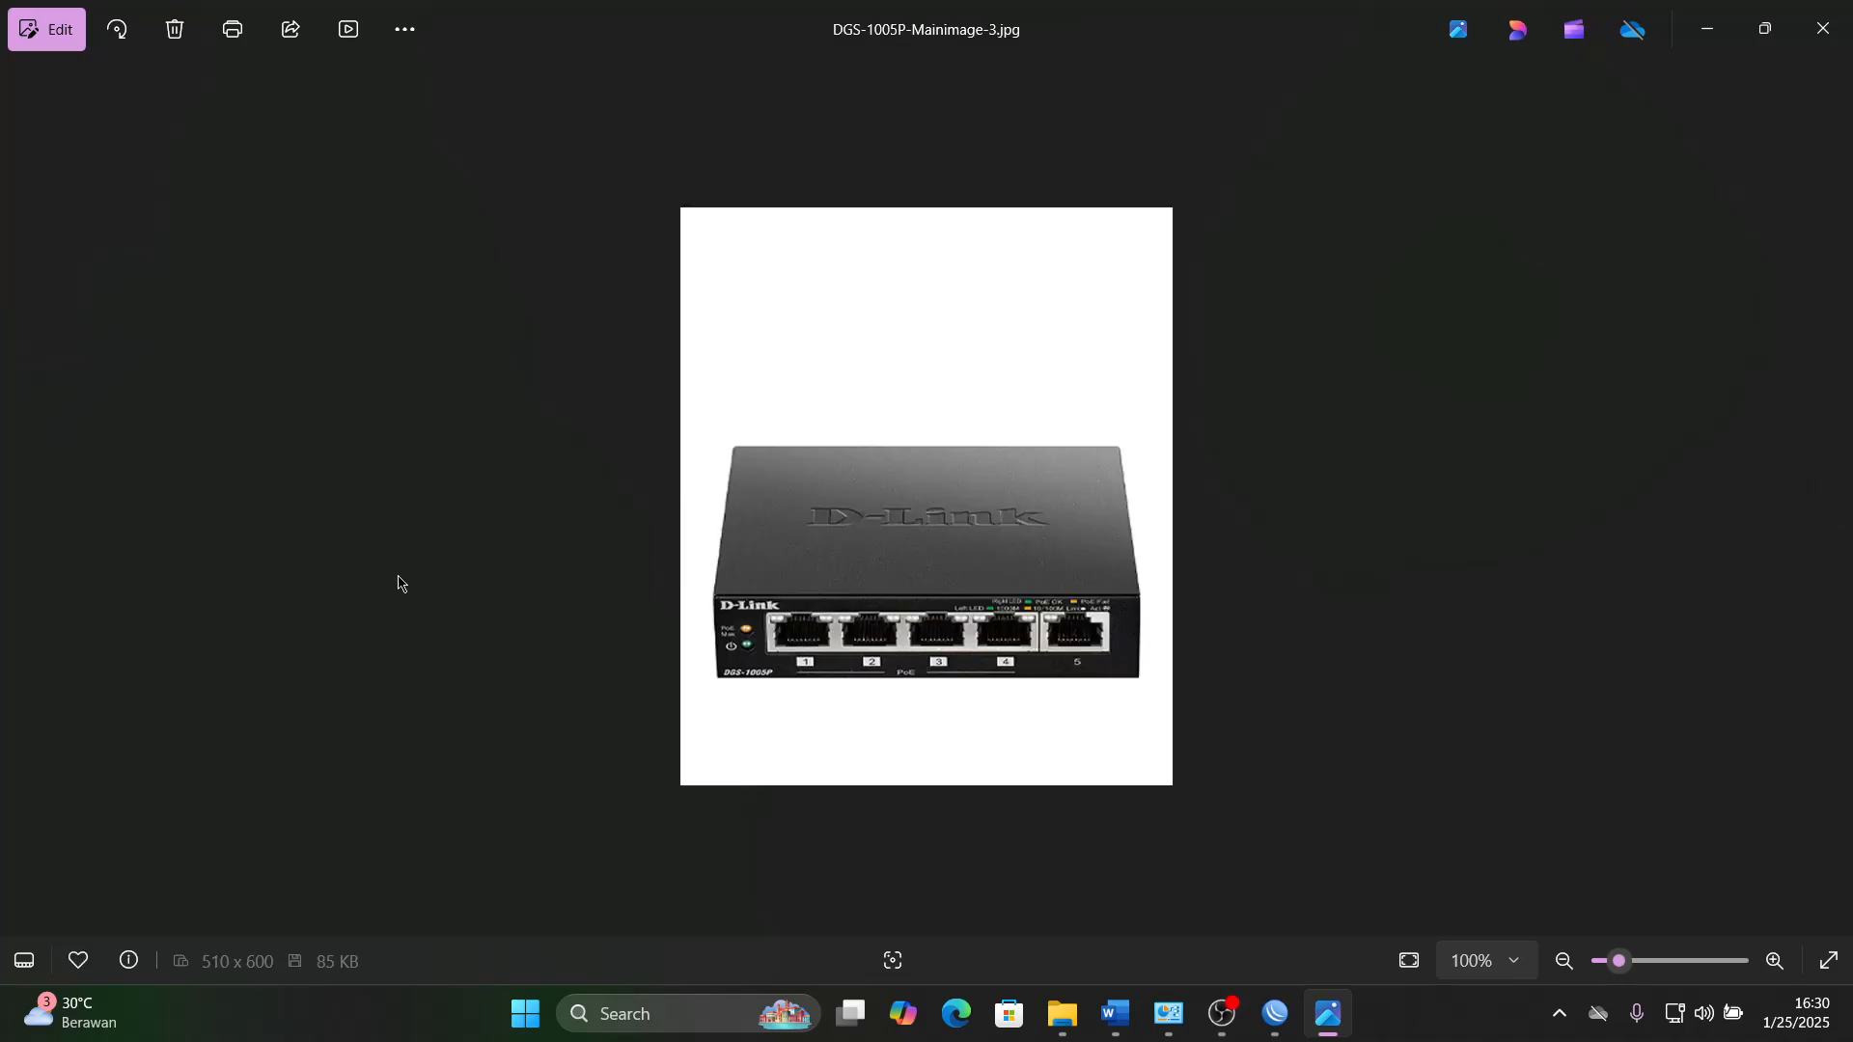
{"action": "left_click", "coordinate": [23, 497]}
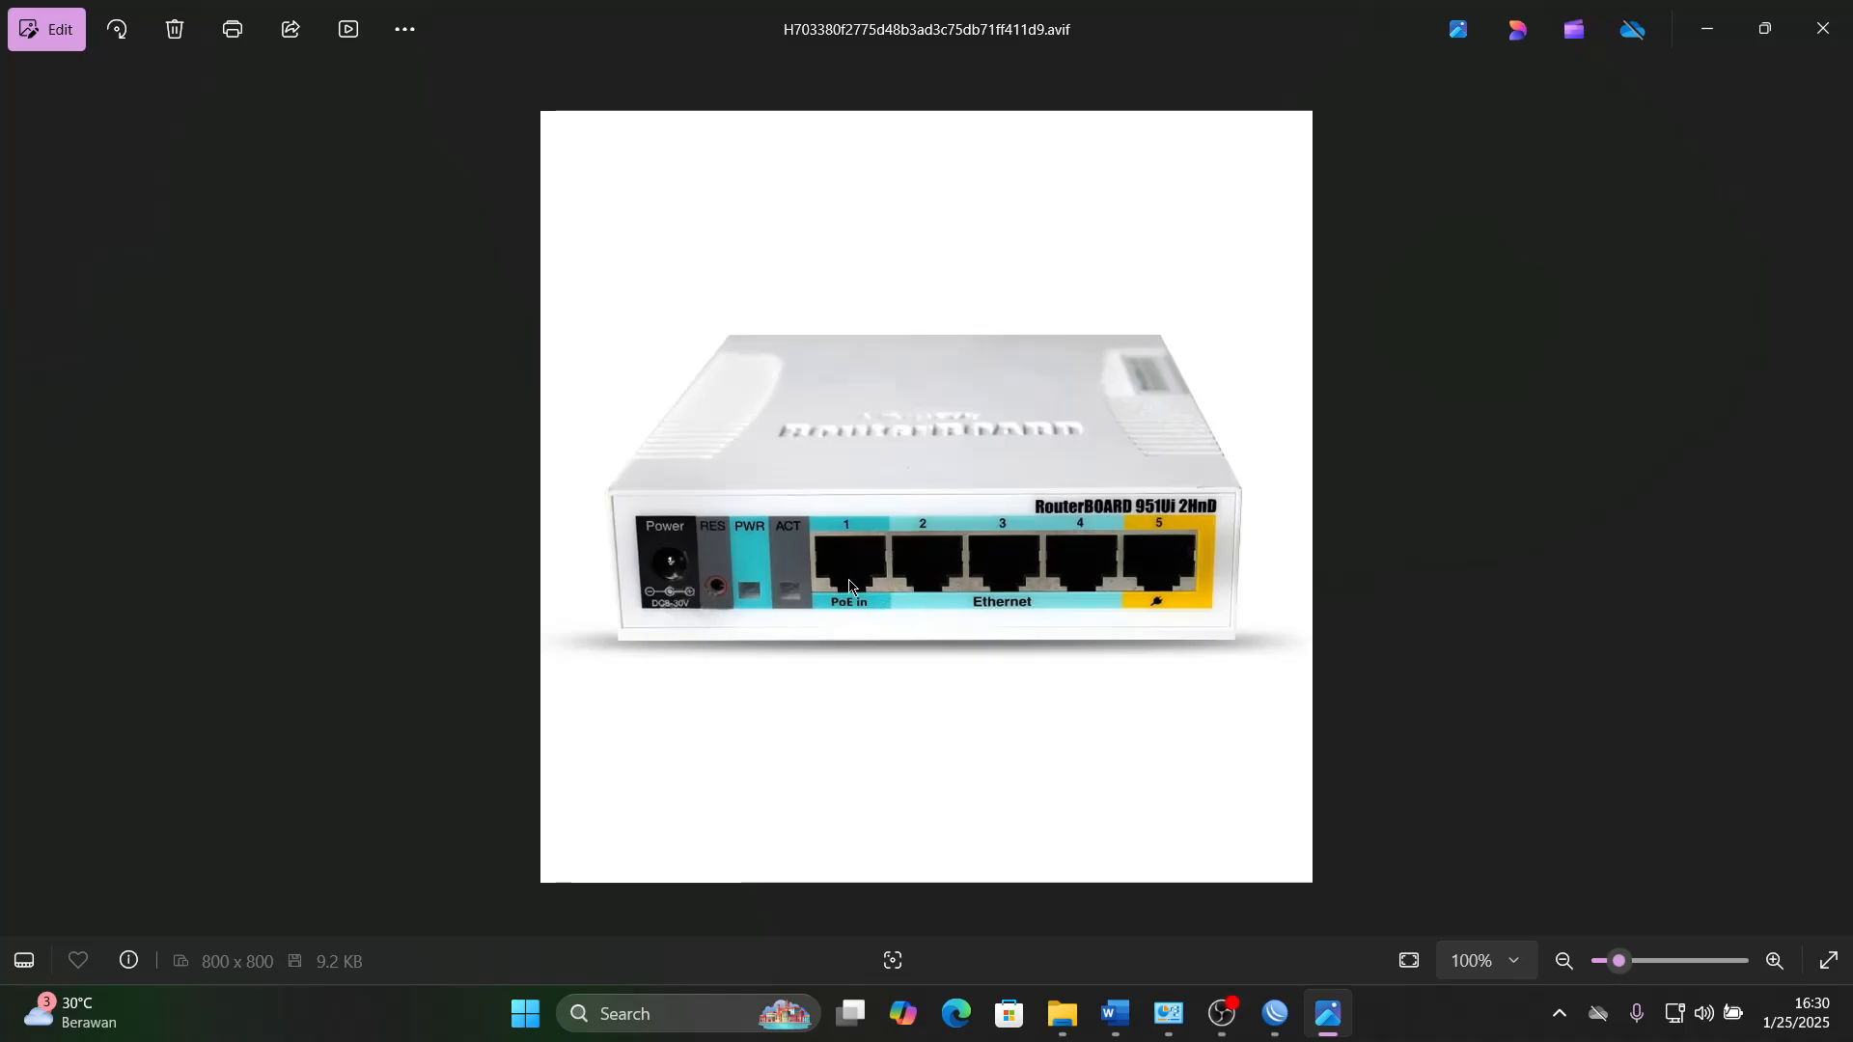
{"action": "left_click", "coordinate": [1829, 499]}
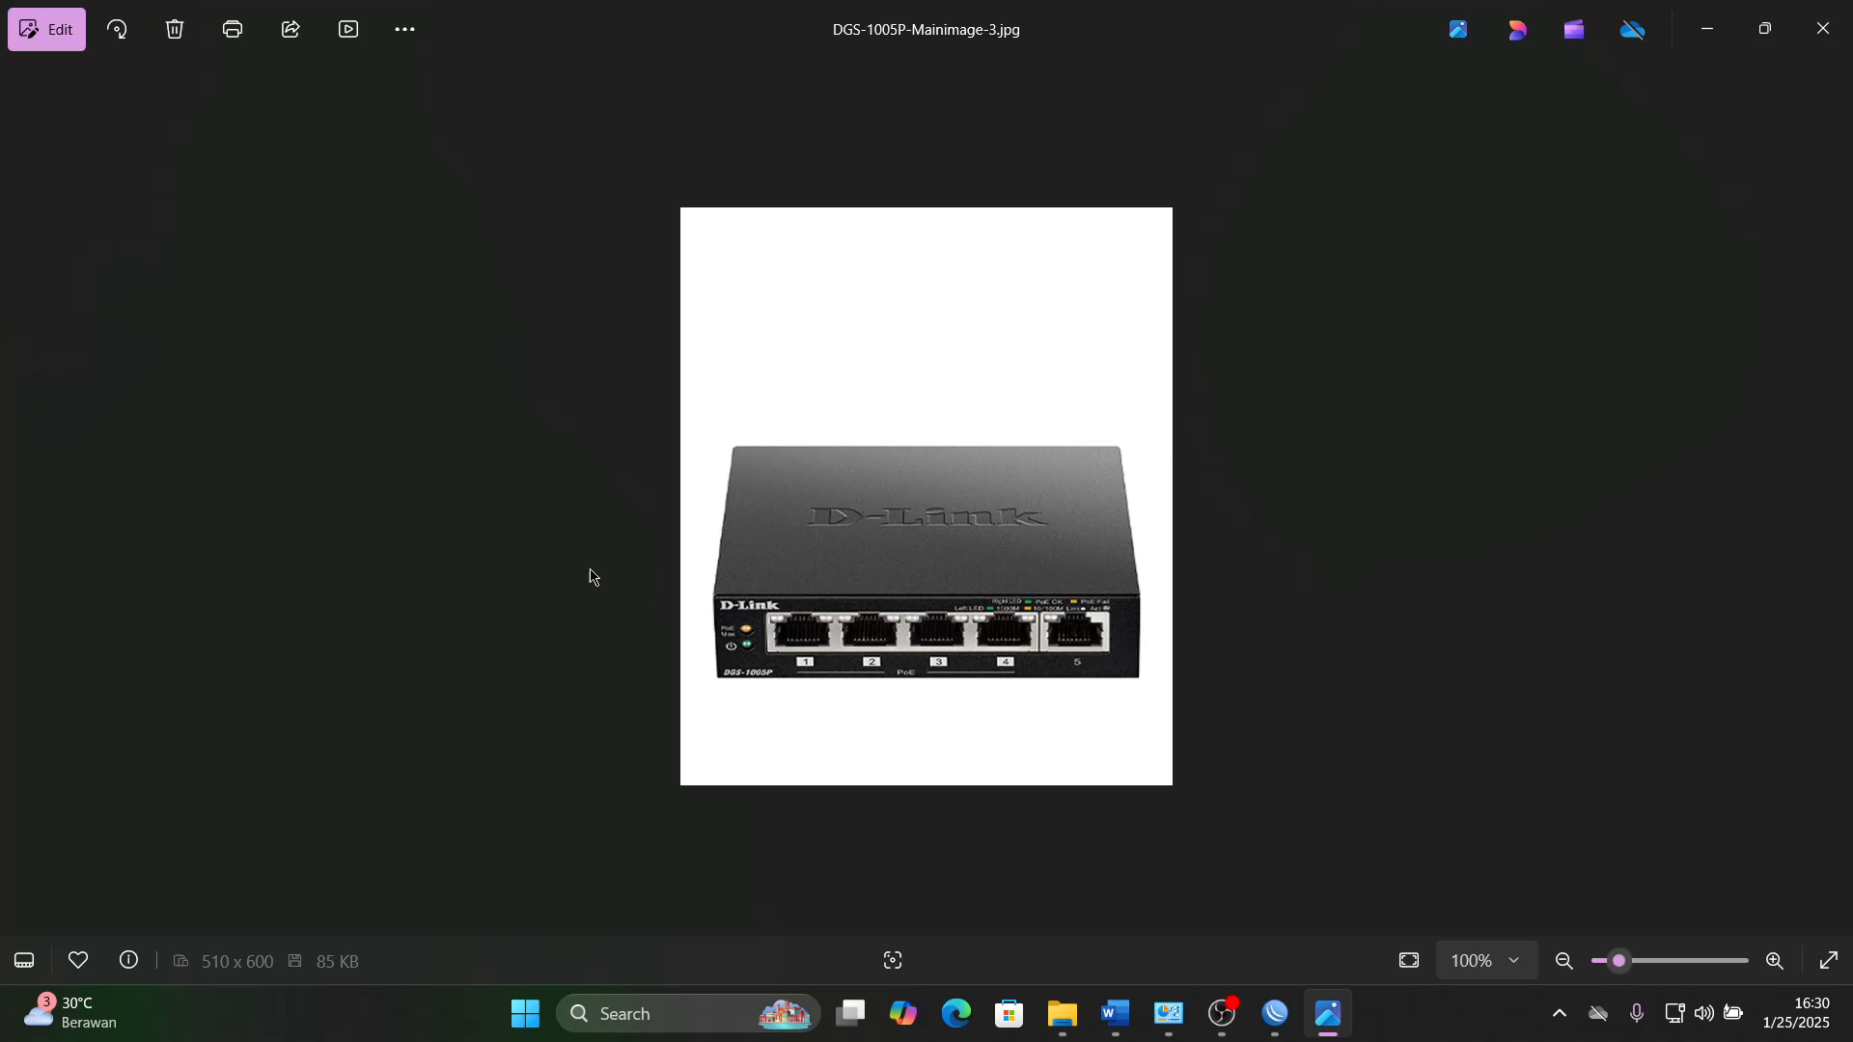
{"action": "left_click", "coordinate": [24, 498]}
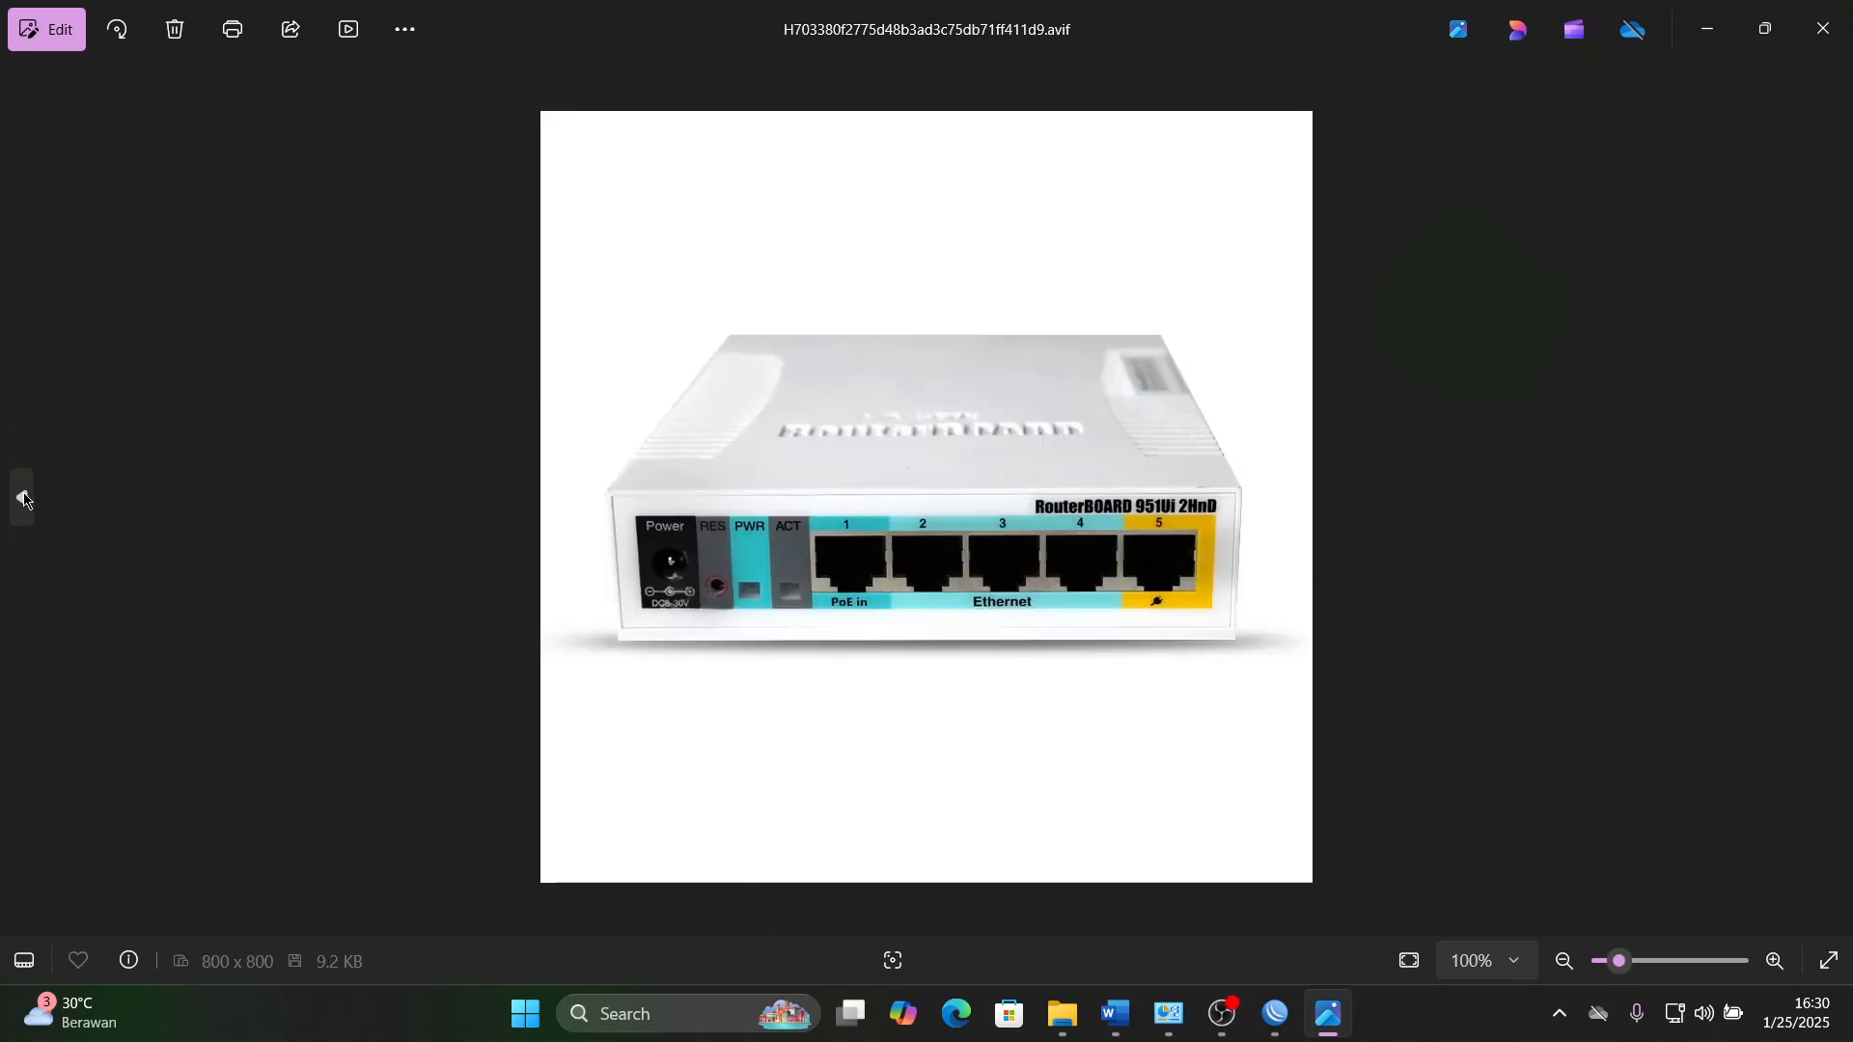
{"action": "left_click", "coordinate": [24, 498]}
{"action": "left_click", "coordinate": [24, 498]}
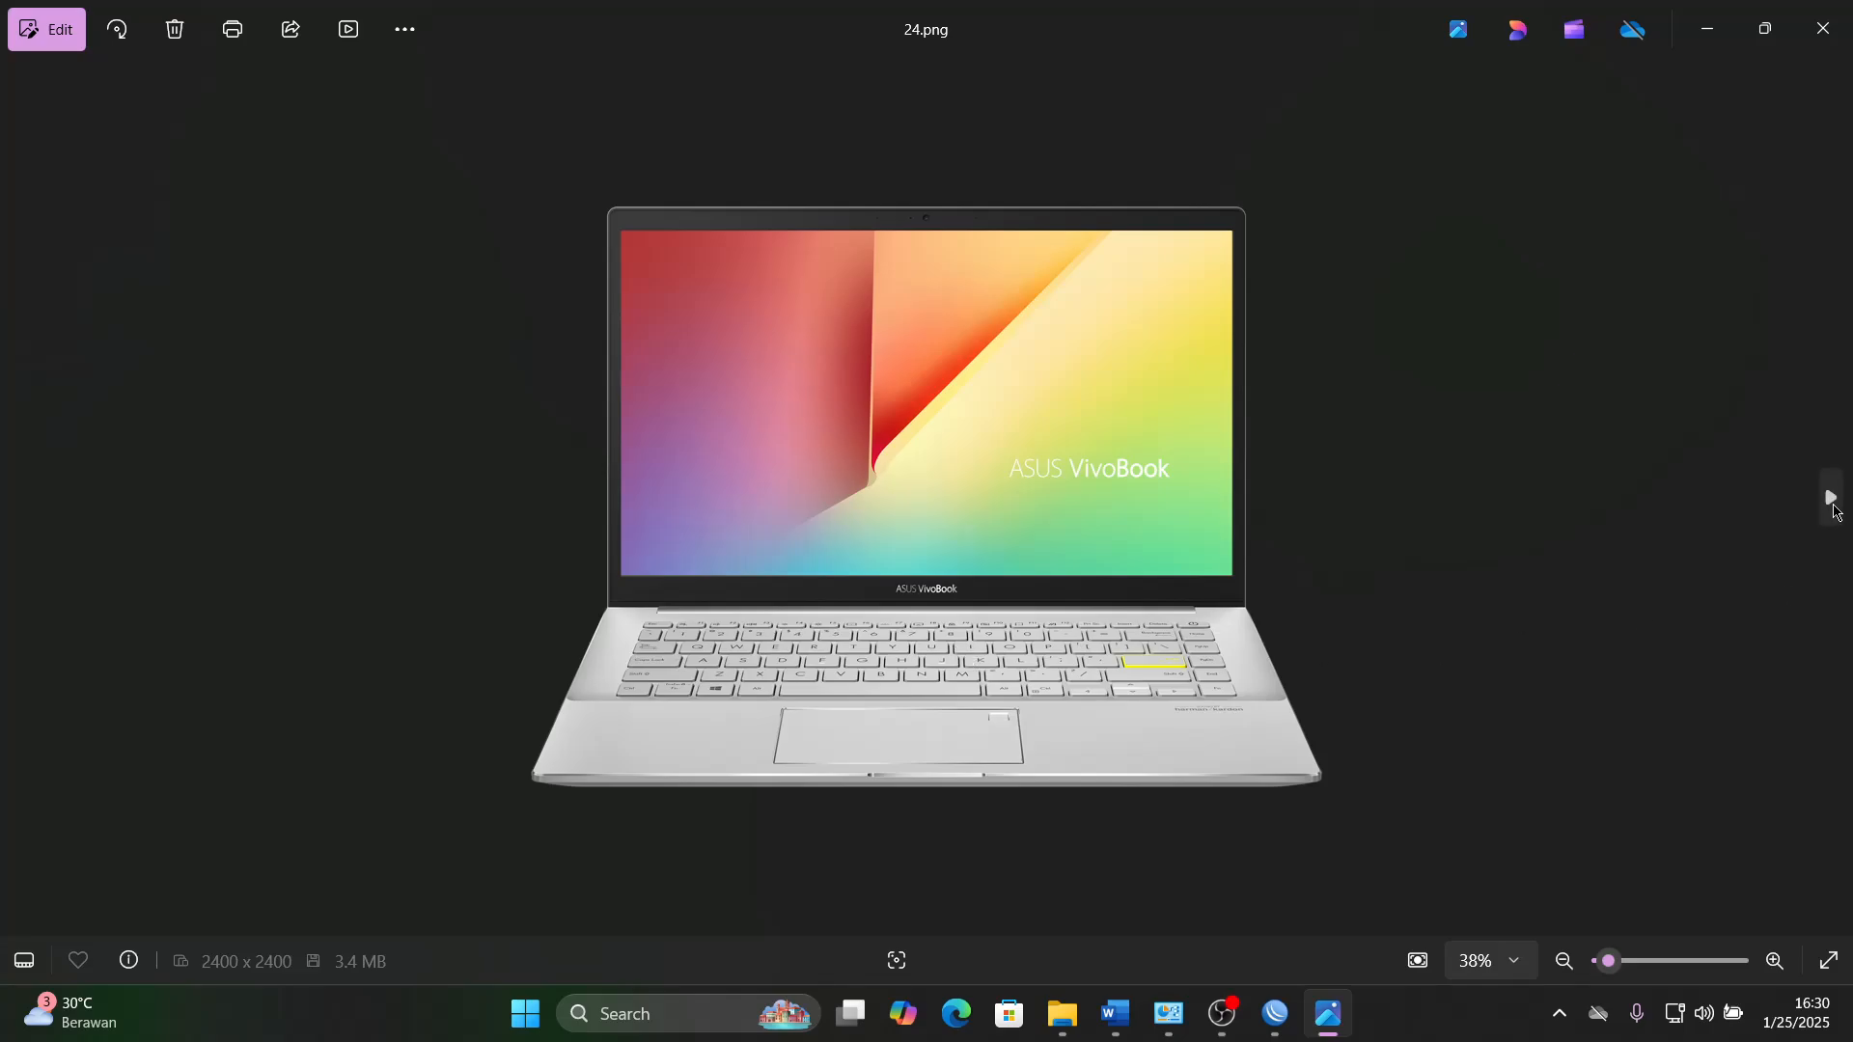
{"action": "left_click", "coordinate": [1830, 498]}
{"action": "left_click", "coordinate": [1831, 498]}
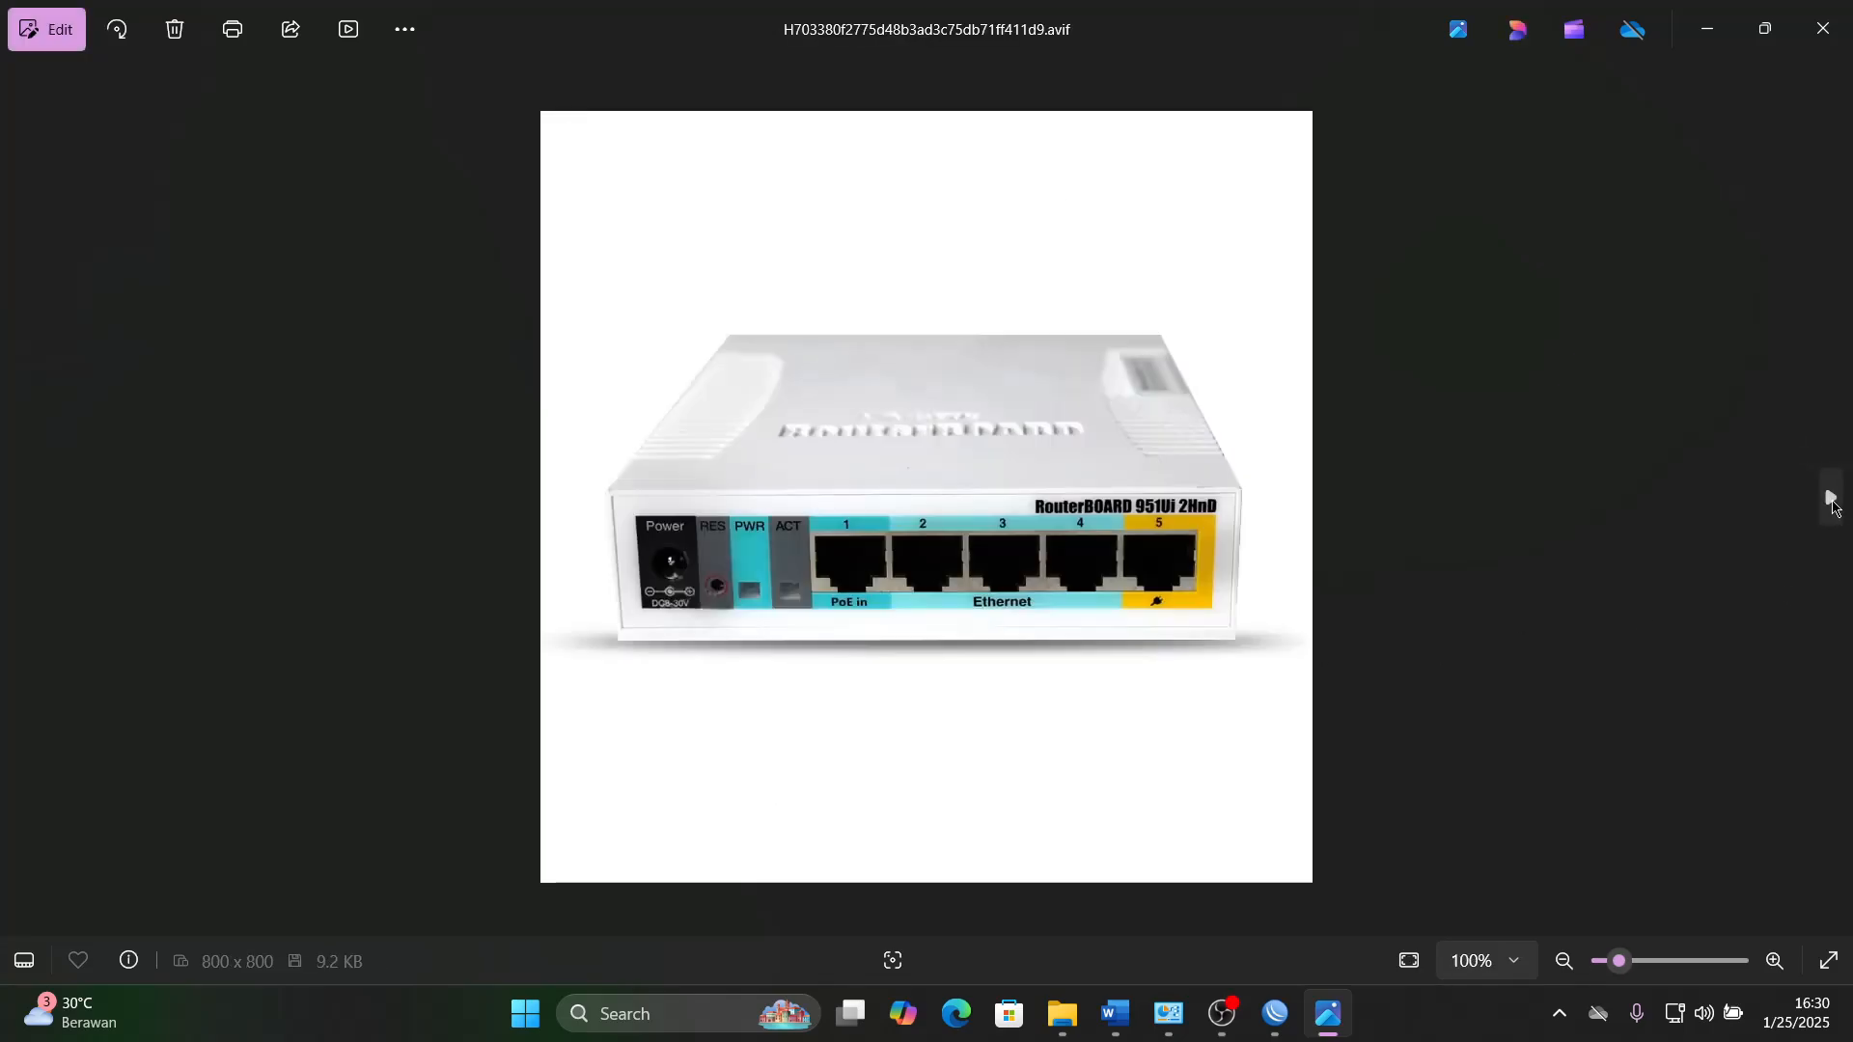
{"action": "left_click", "coordinate": [1830, 498]}
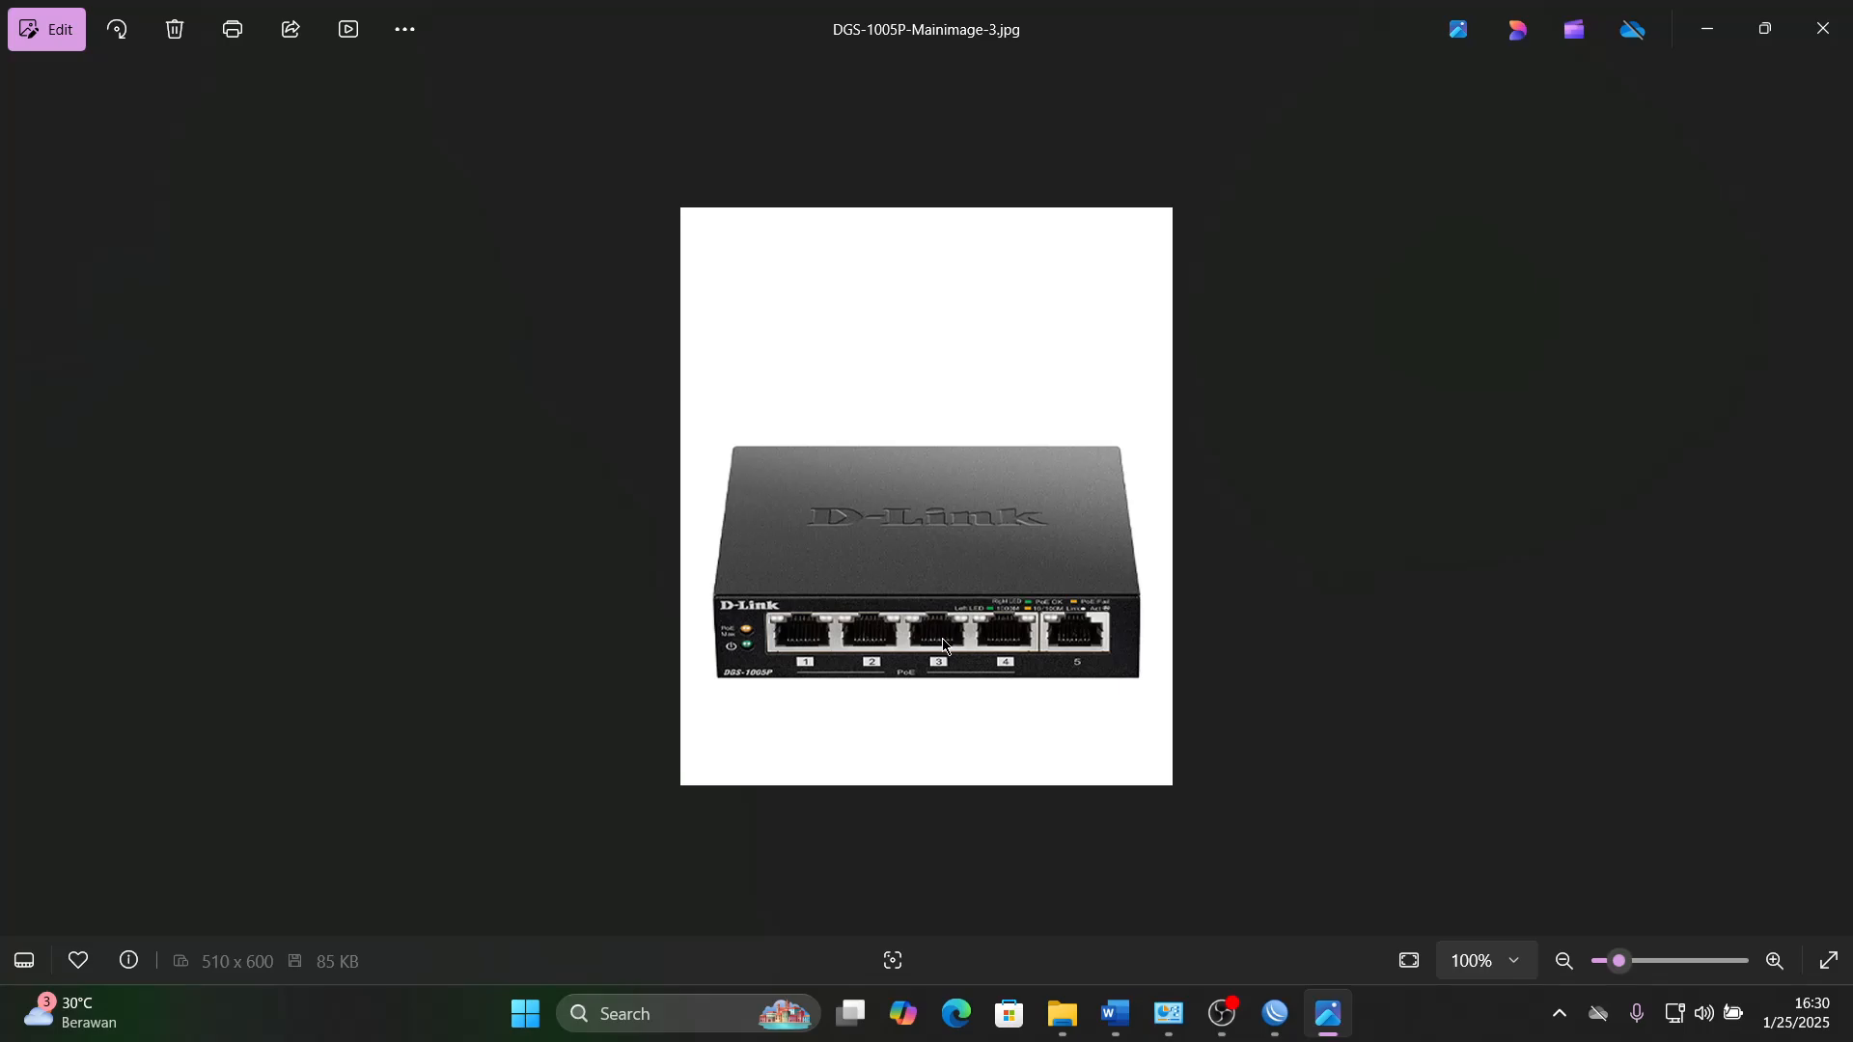
- Switch to WinBox, minimize the picture viewer and File Explorer behind it, and refresh the list of neighboring routers
{"action": "left_click", "coordinate": [1276, 1015]}
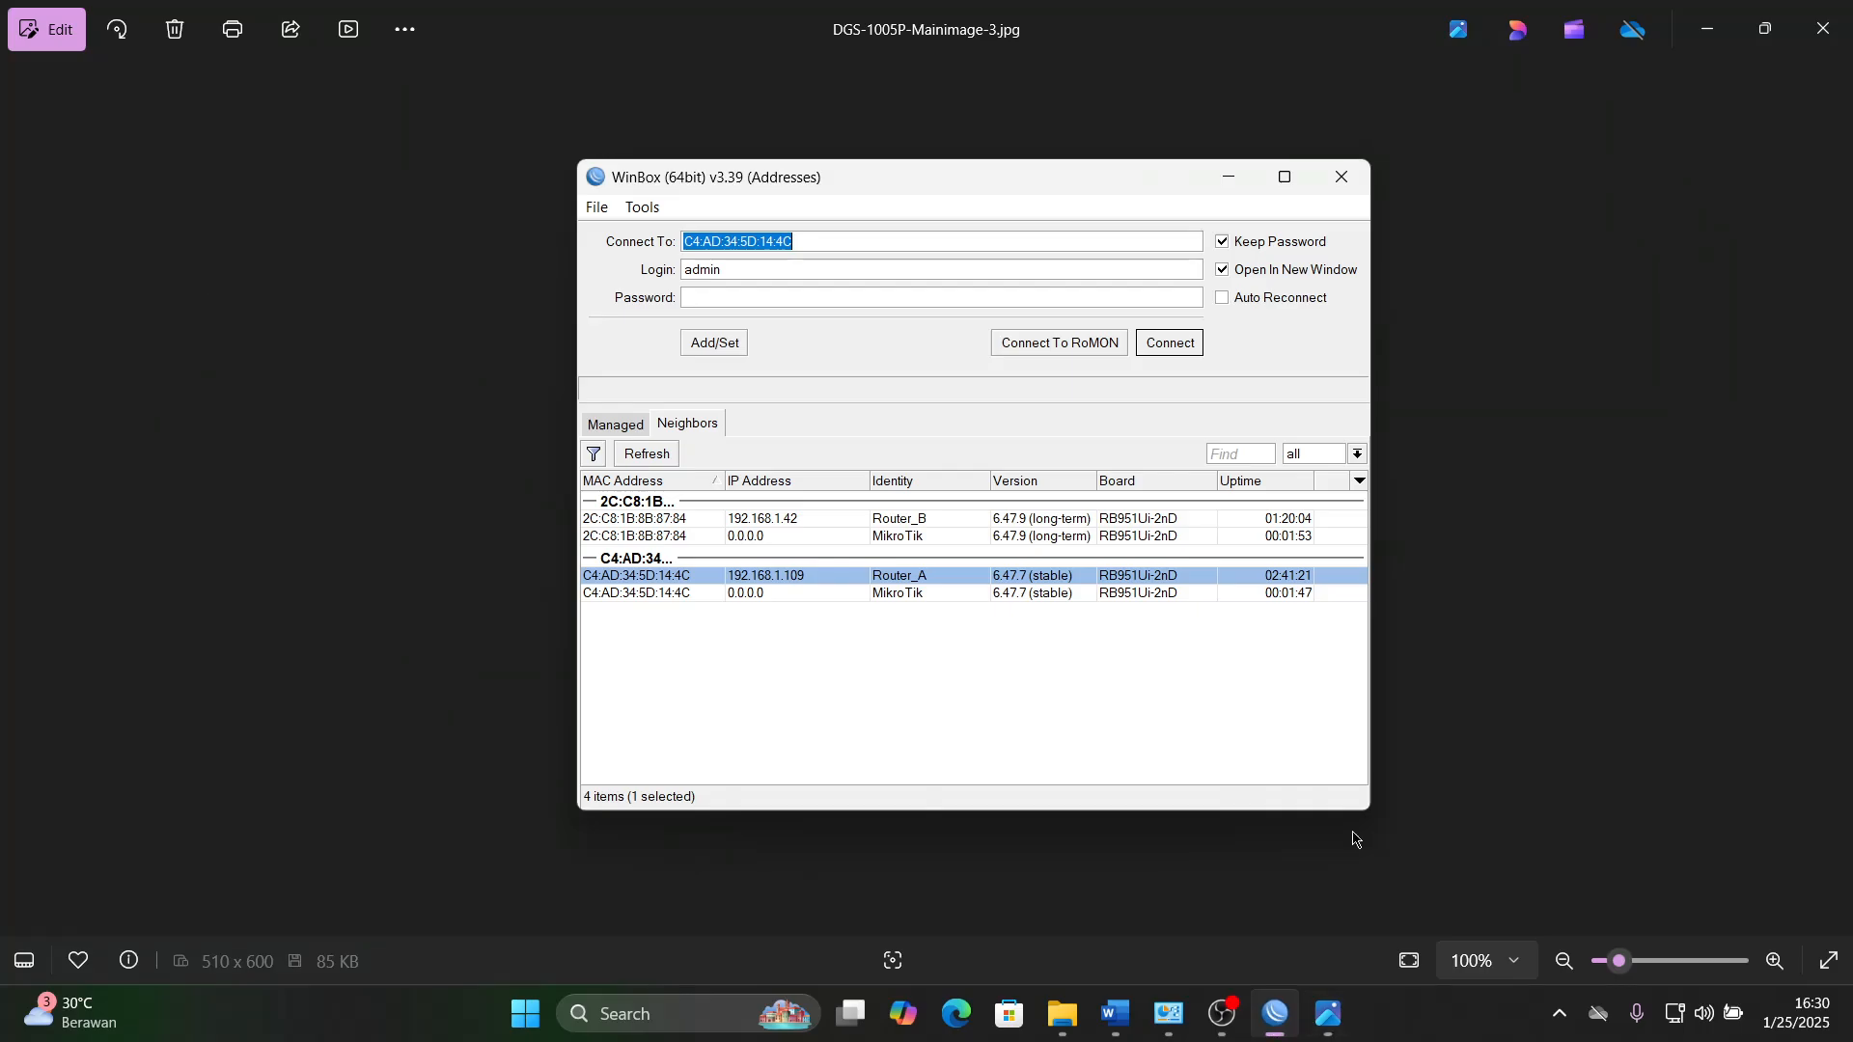
{"action": "left_click", "coordinate": [1710, 29]}
{"action": "left_click", "coordinate": [1714, 23]}
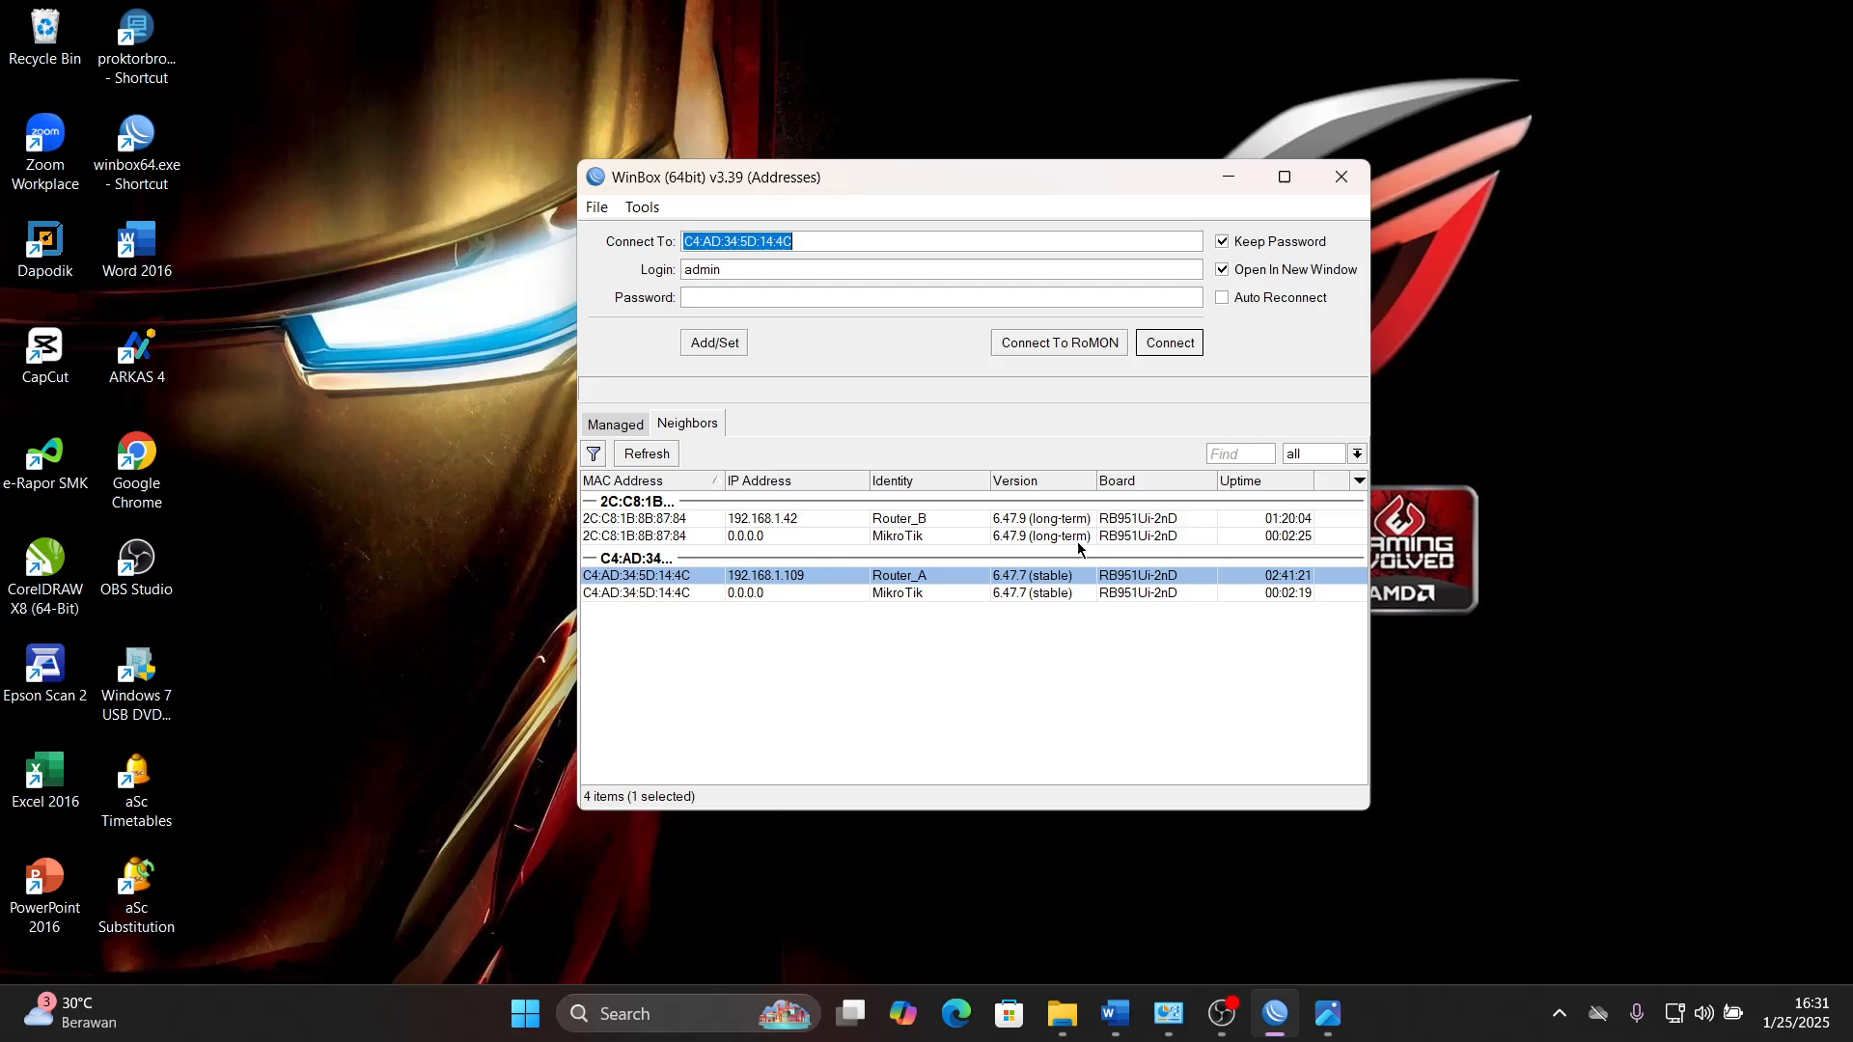
{"action": "left_click", "coordinate": [648, 455]}
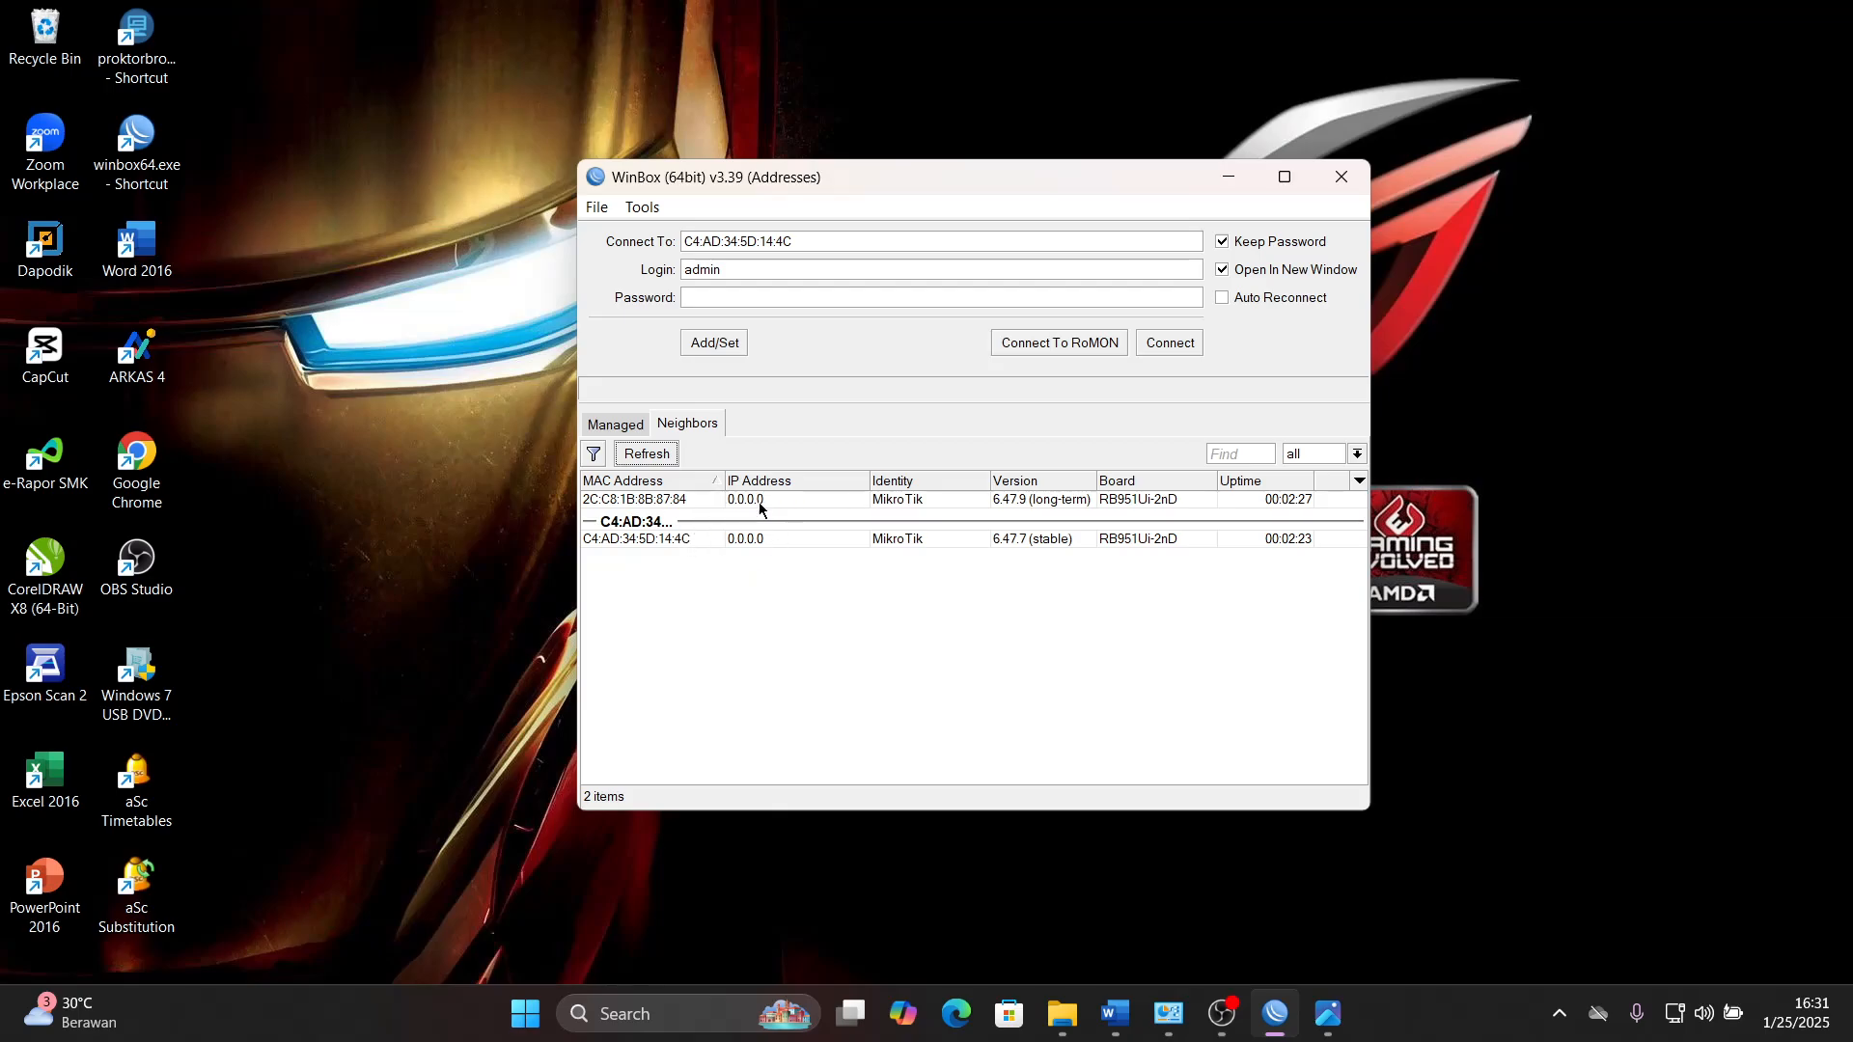
- Examine the two neighboring MikroTik routers by selecting their MAC addresses alternately
{"action": "left_click", "coordinate": [678, 501]}
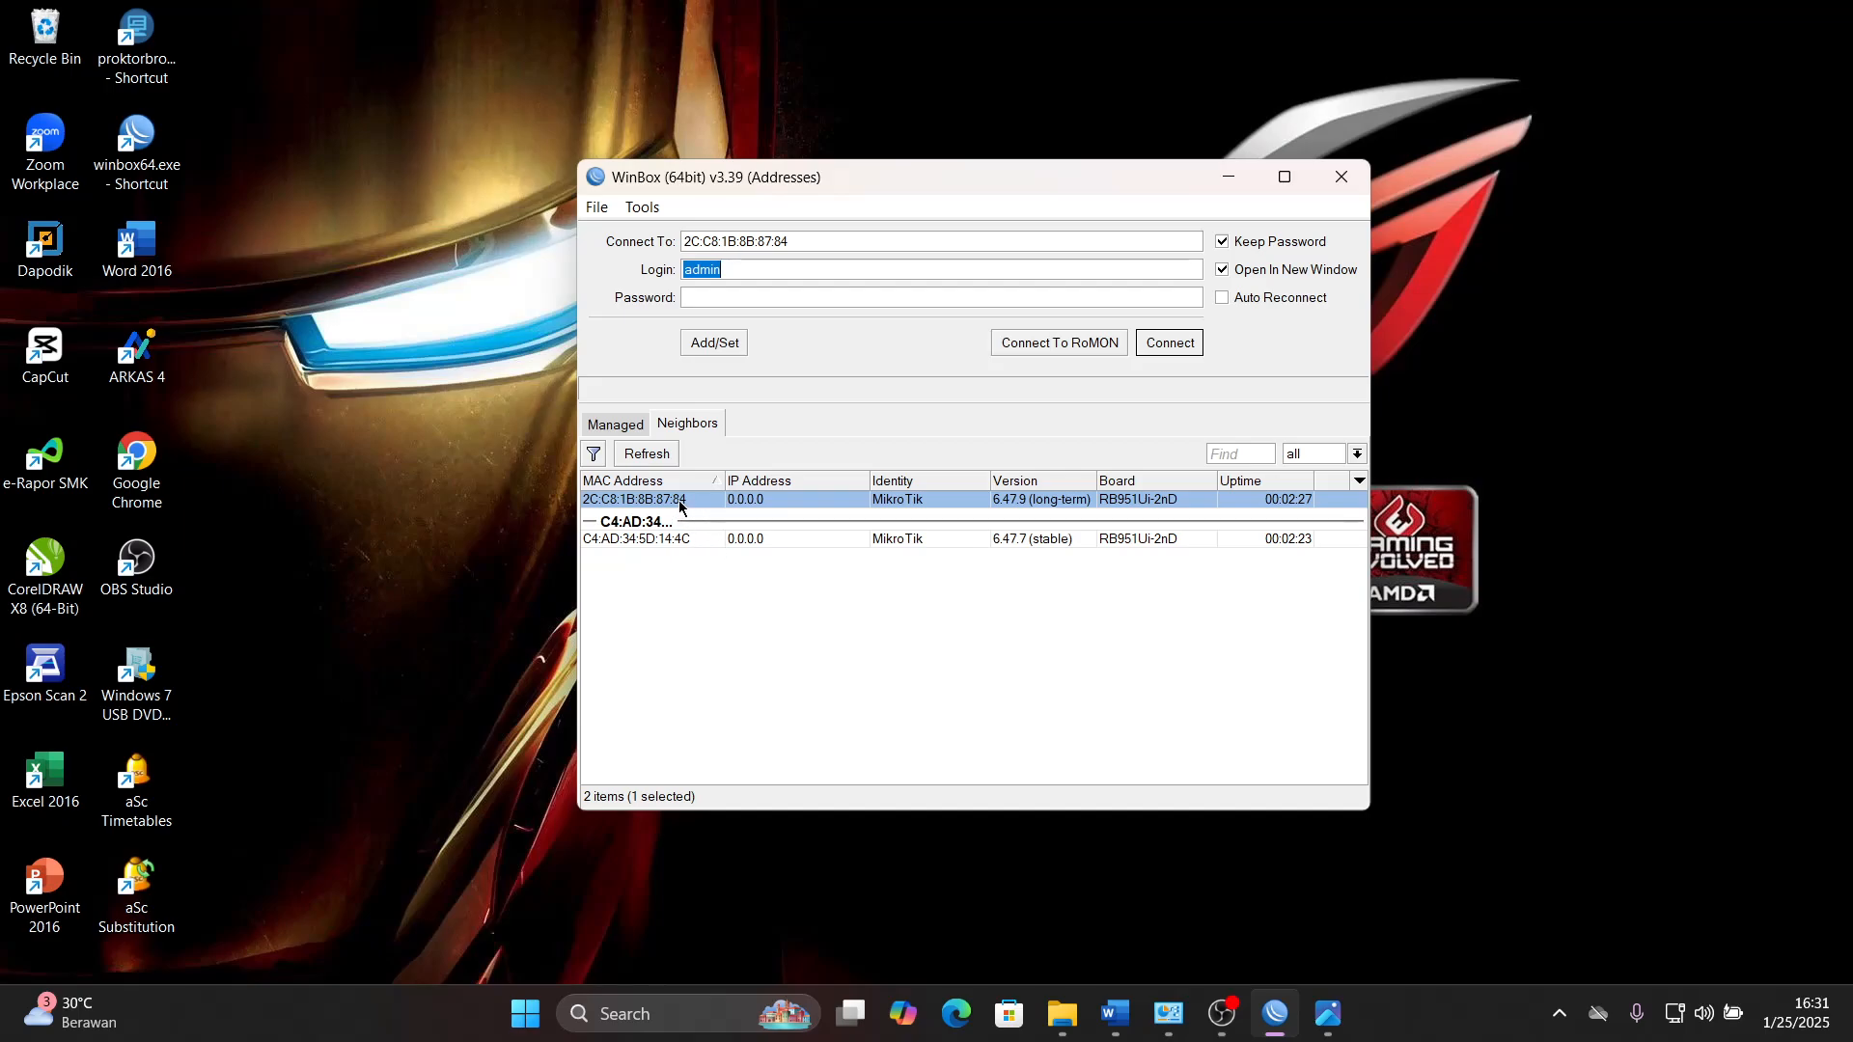
{"action": "left_click", "coordinate": [673, 541]}
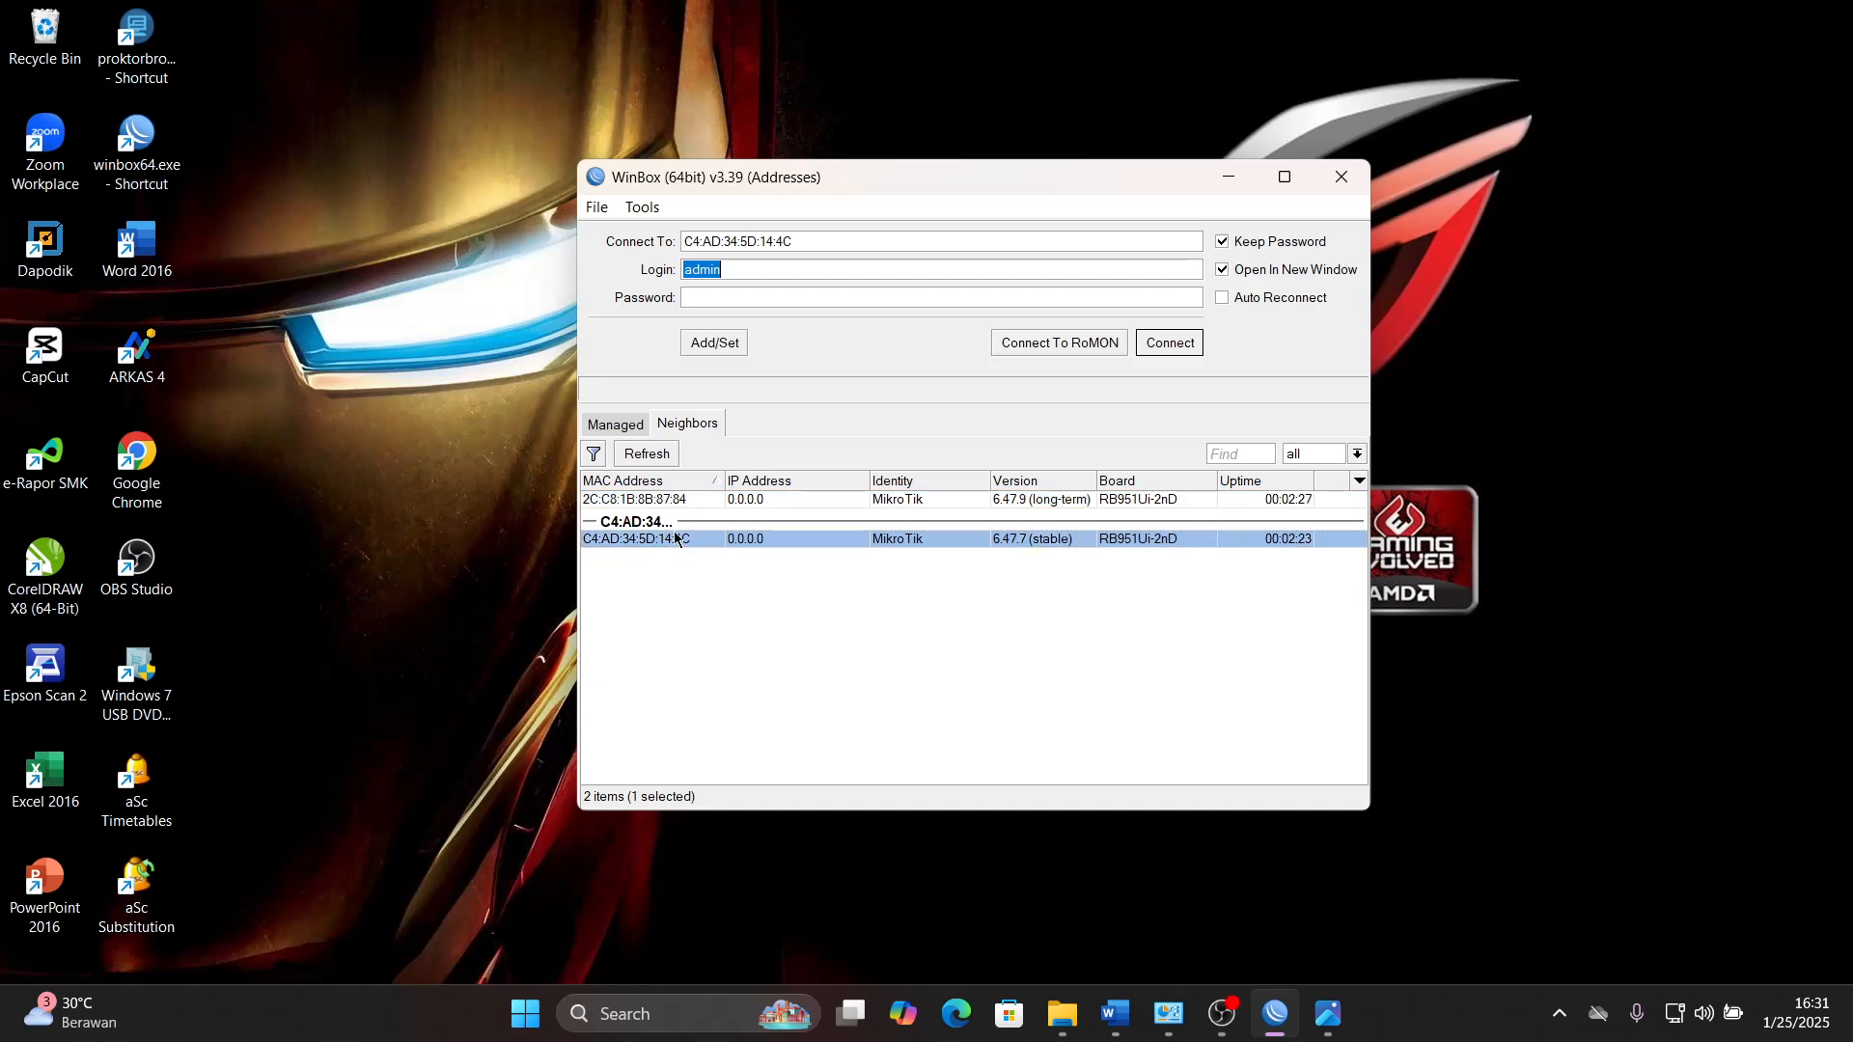
{"action": "left_click", "coordinate": [685, 501]}
{"action": "left_click", "coordinate": [678, 541]}
{"action": "left_click", "coordinate": [686, 501]}
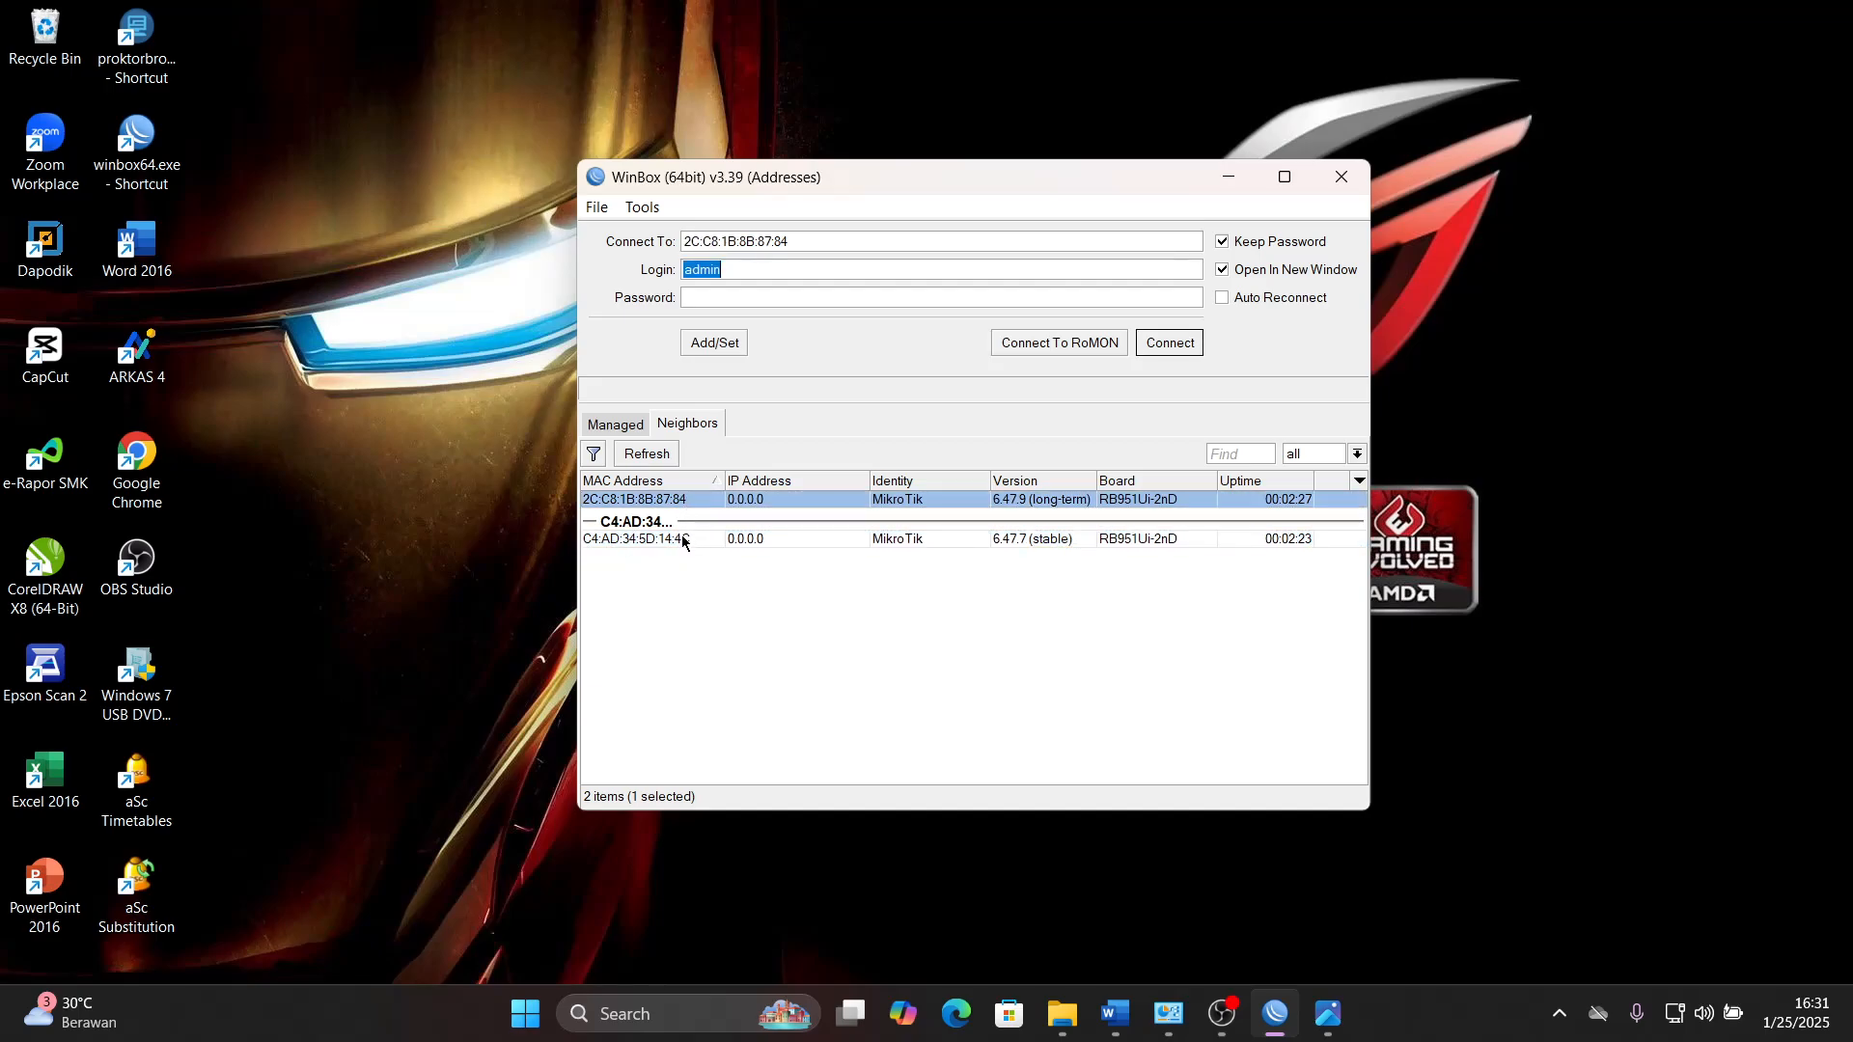
{"action": "left_click", "coordinate": [685, 538]}
{"action": "left_click", "coordinate": [686, 501]}
- Connect as admin to the router with MAC address C4:AD:34:5D:14:4C and move its session window clear of the login window
{"action": "left_click", "coordinate": [689, 542]}
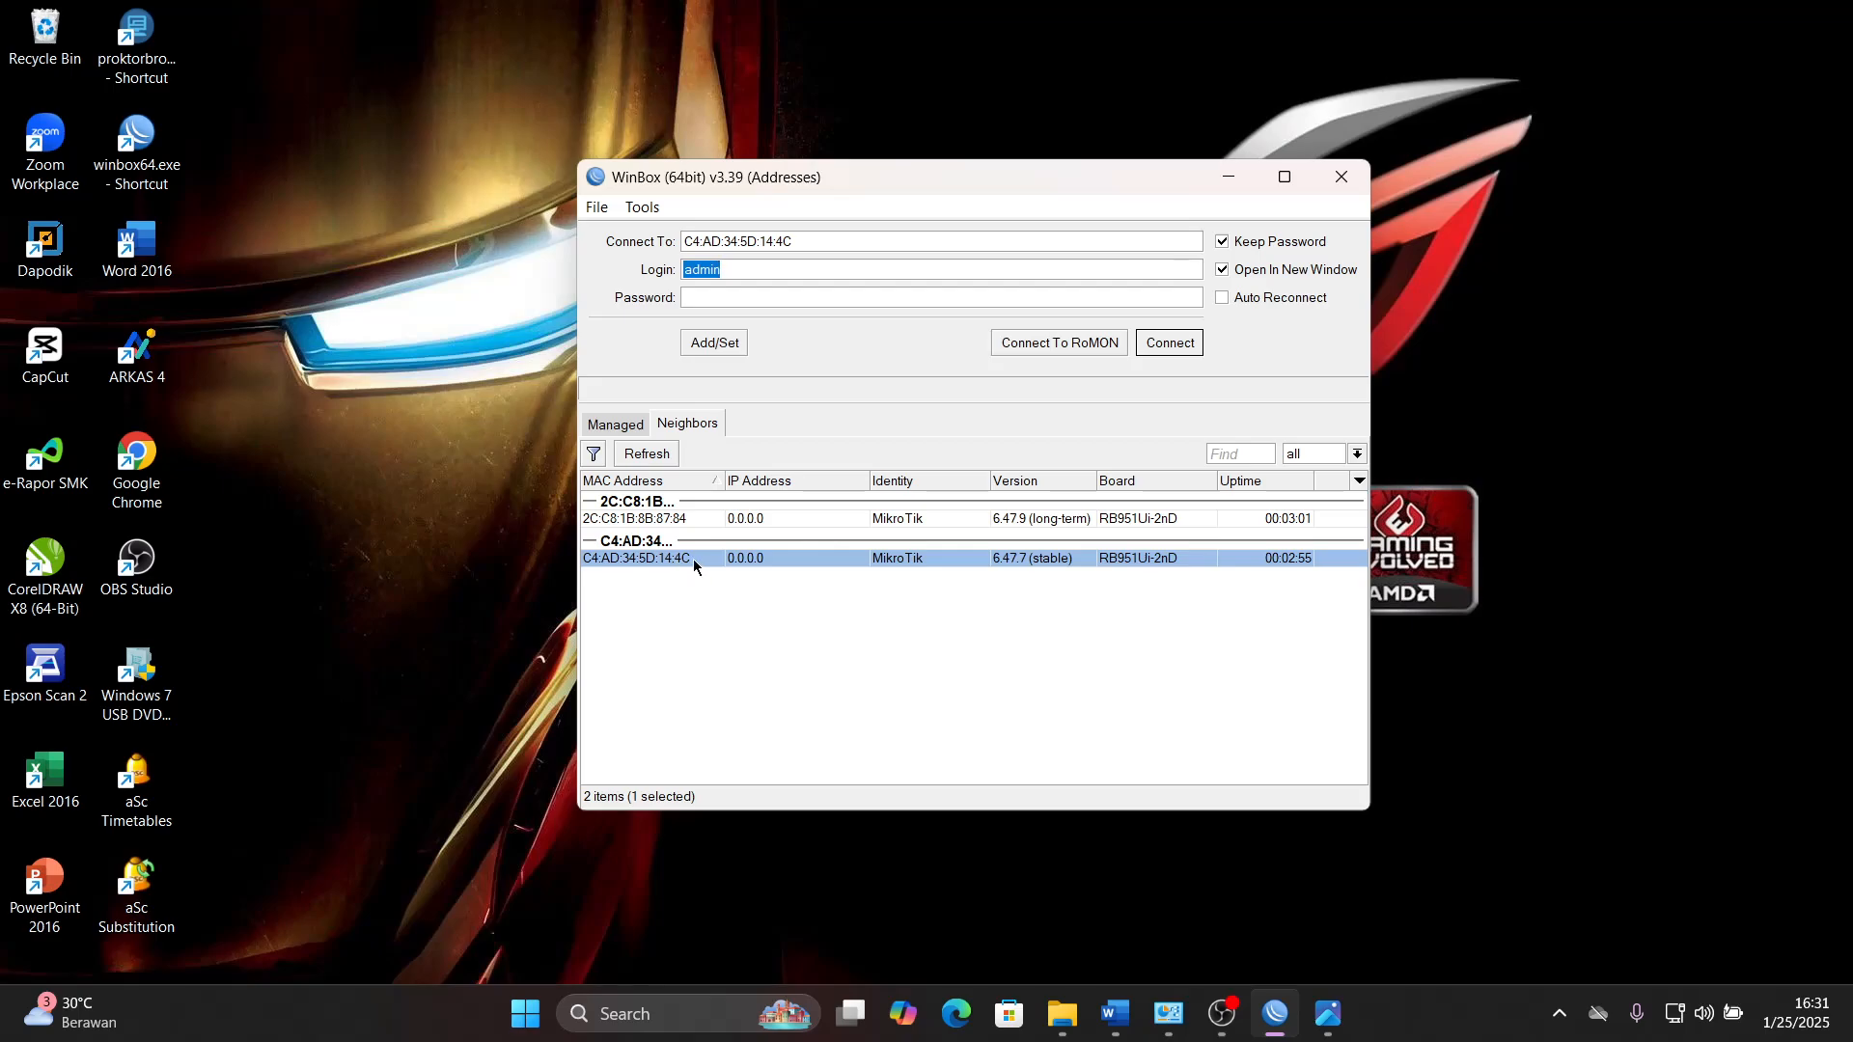
{"action": "left_click", "coordinate": [1163, 344]}
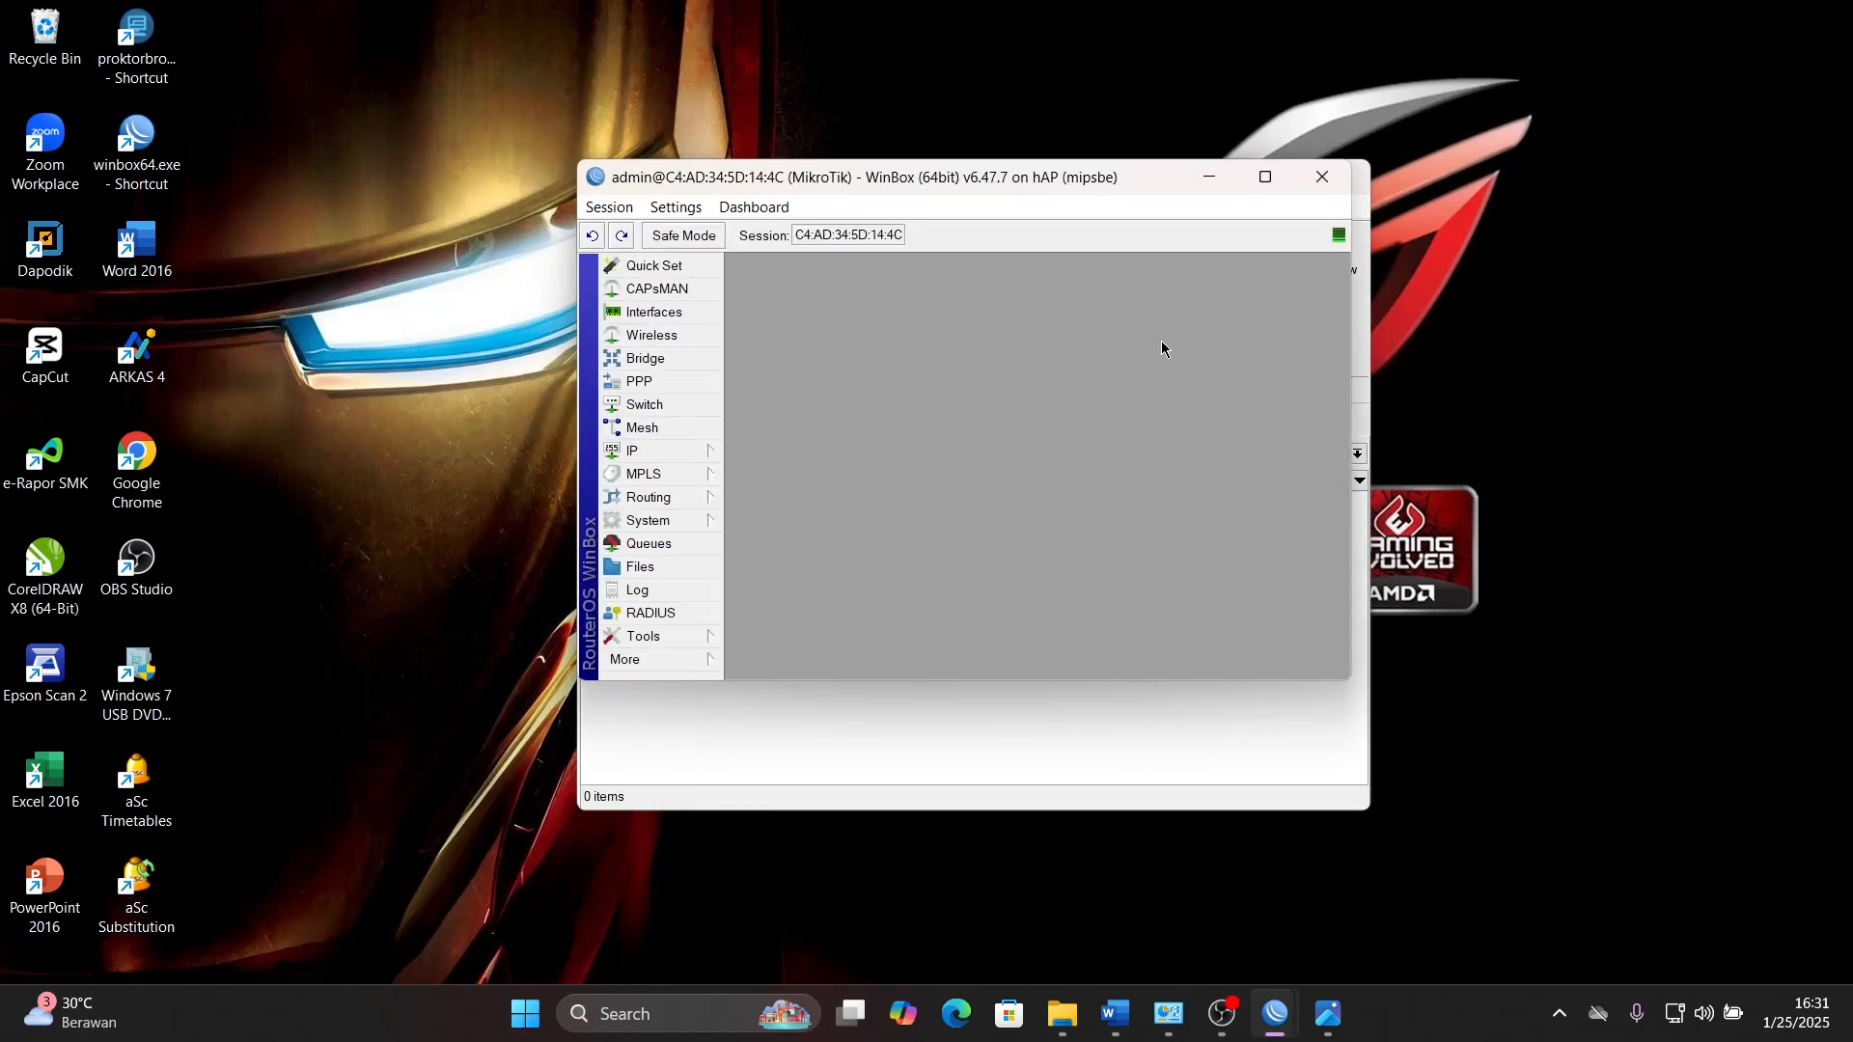
{"action": "left_click_drag", "start_coordinate": [1199, 190], "coordinate": [632, 190]}
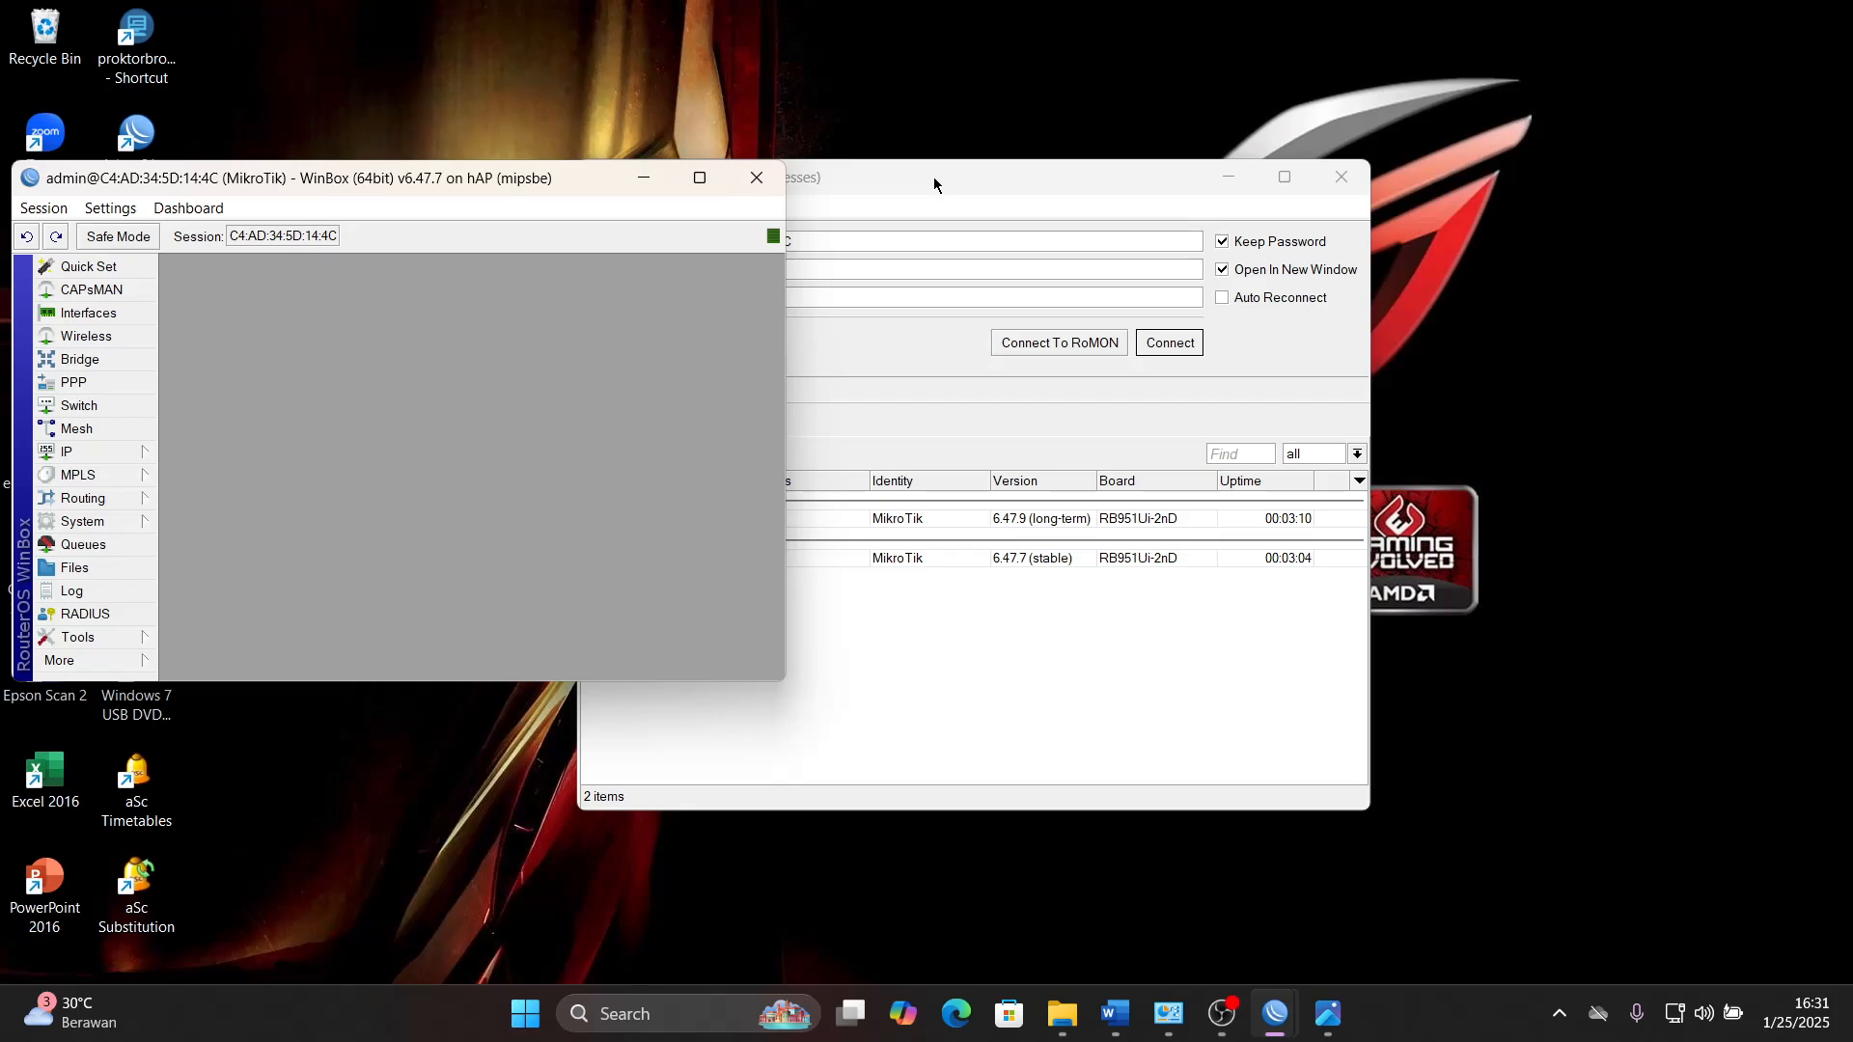
- Connect as admin to the router with MAC address 2C:C8:1B:8B:87:84, arranging its session window separately from the first router's
{"action": "left_click_drag", "start_coordinate": [934, 177], "coordinate": [1287, 188]}
{"action": "left_click", "coordinate": [1029, 531]}
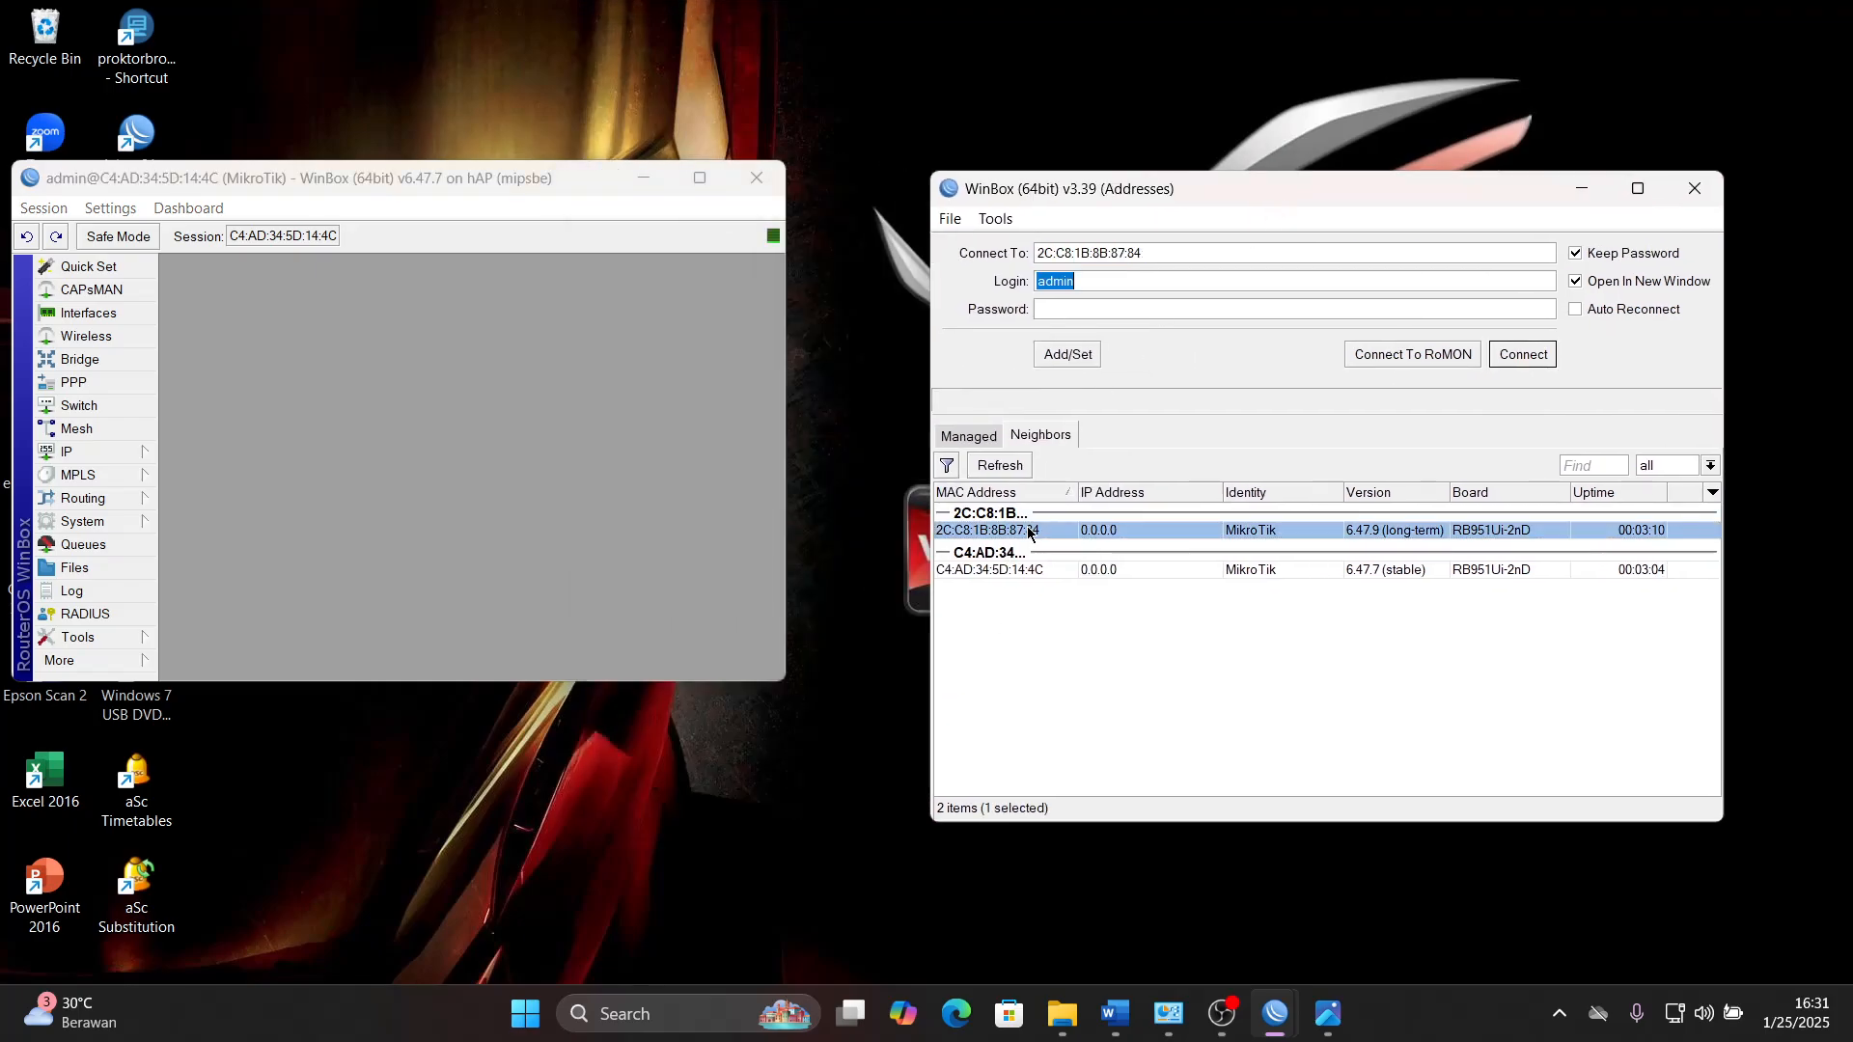
{"action": "left_click", "coordinate": [1521, 355]}
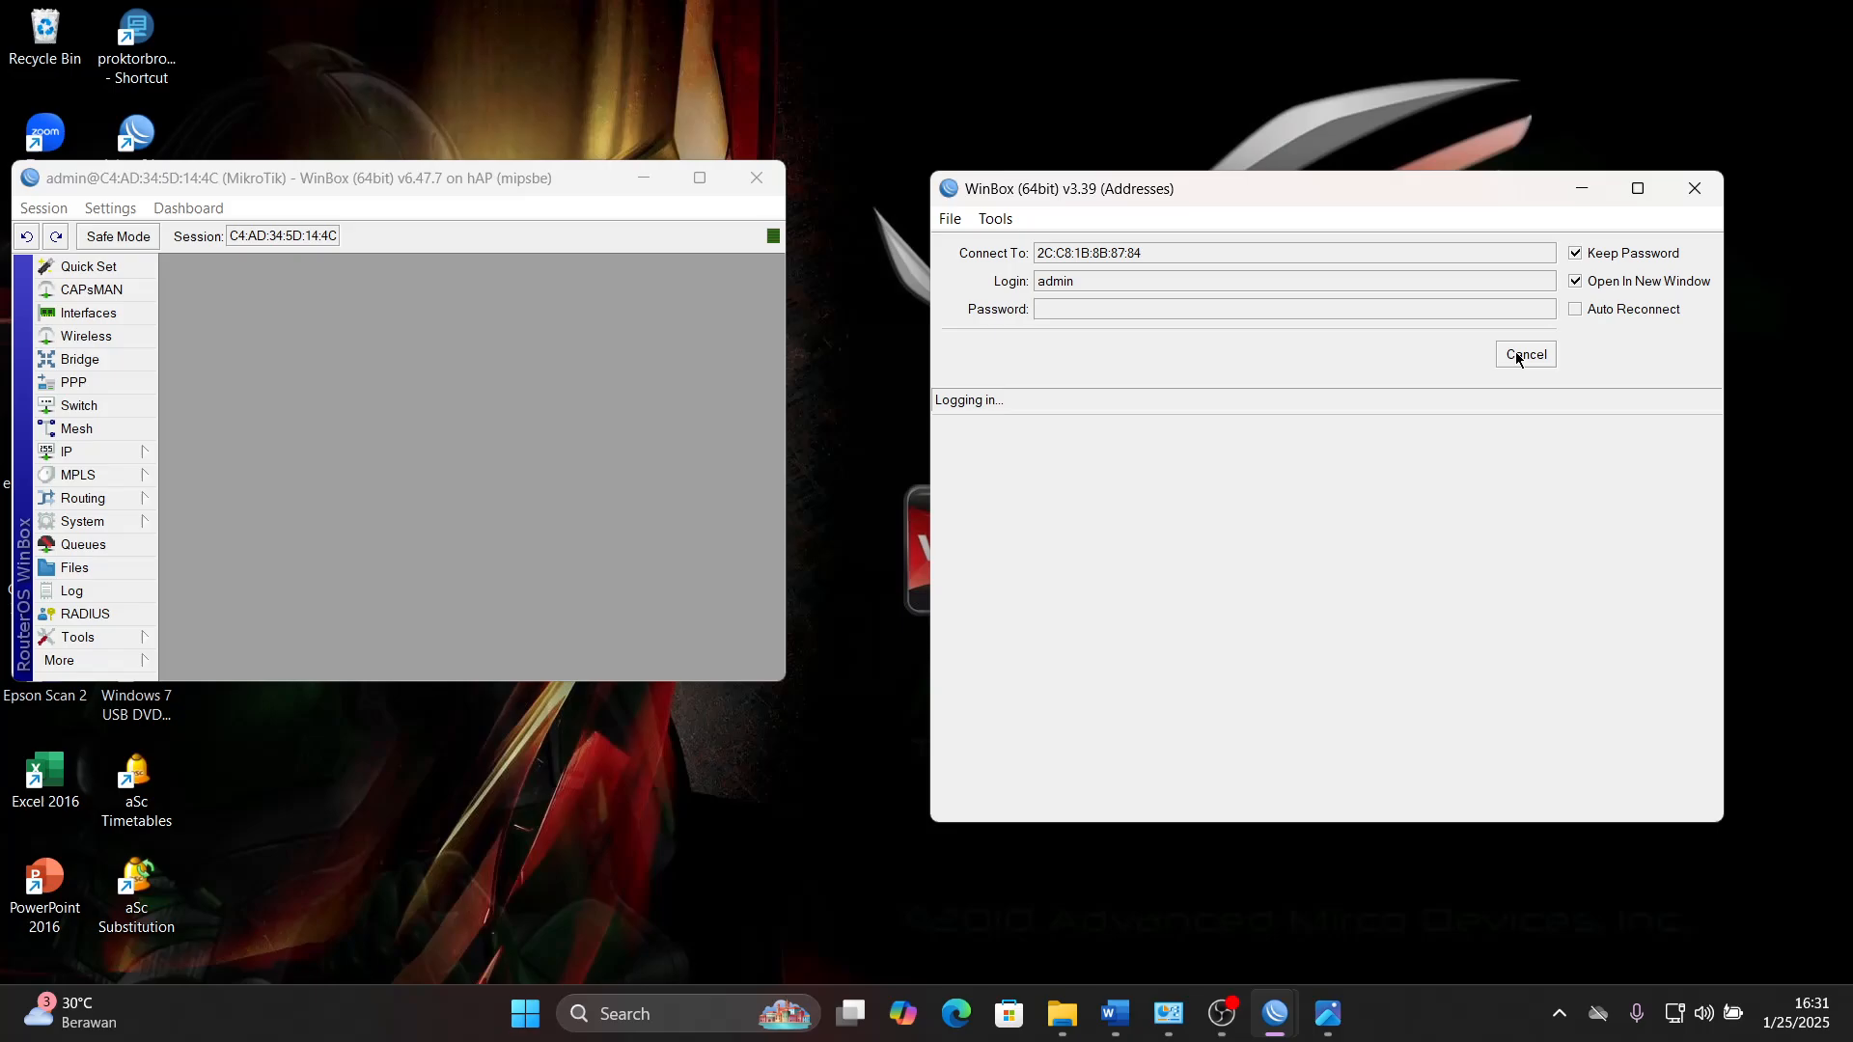
{"action": "left_click_drag", "start_coordinate": [1298, 342], "coordinate": [1322, 471]}
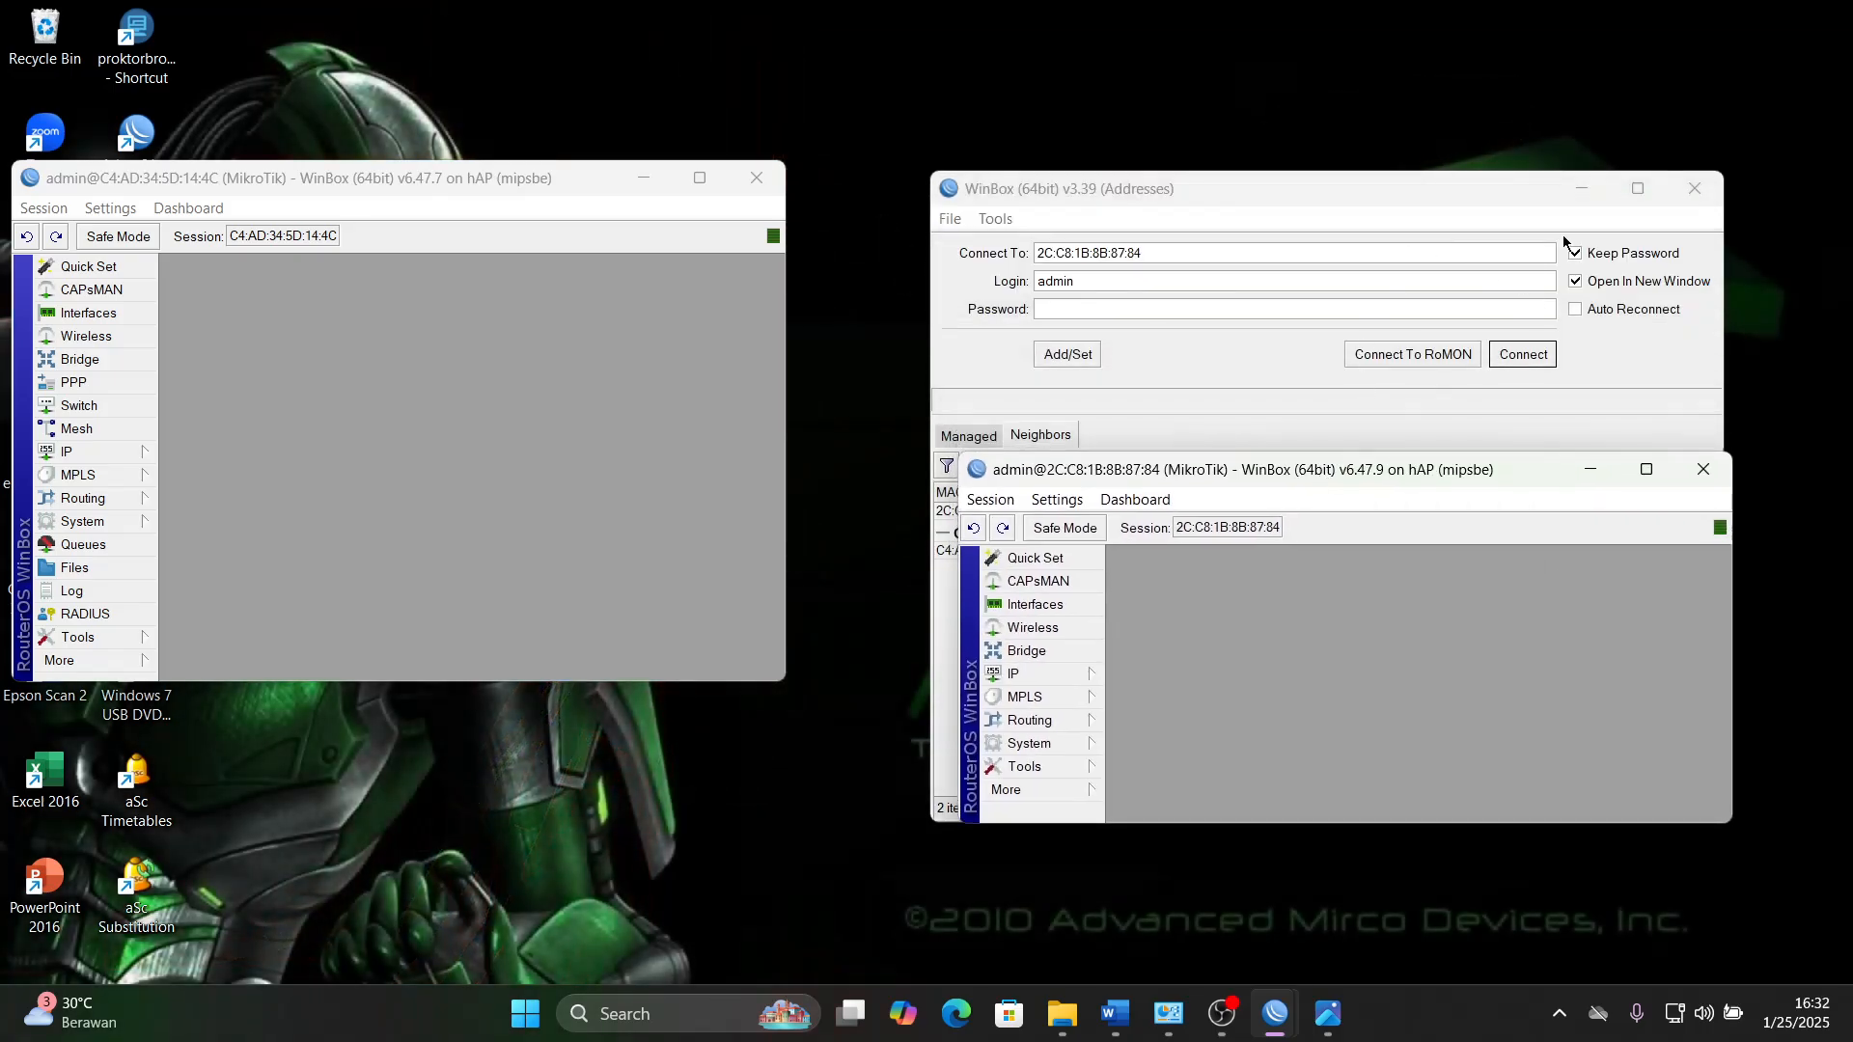
- Fit the session window of router 2C:C8:1B:8B:87:84 to half the screen and minimize the WinBox login window
{"action": "left_click", "coordinate": [1581, 188]}
{"action": "left_click_drag", "start_coordinate": [1351, 470], "coordinate": [1355, 279]}
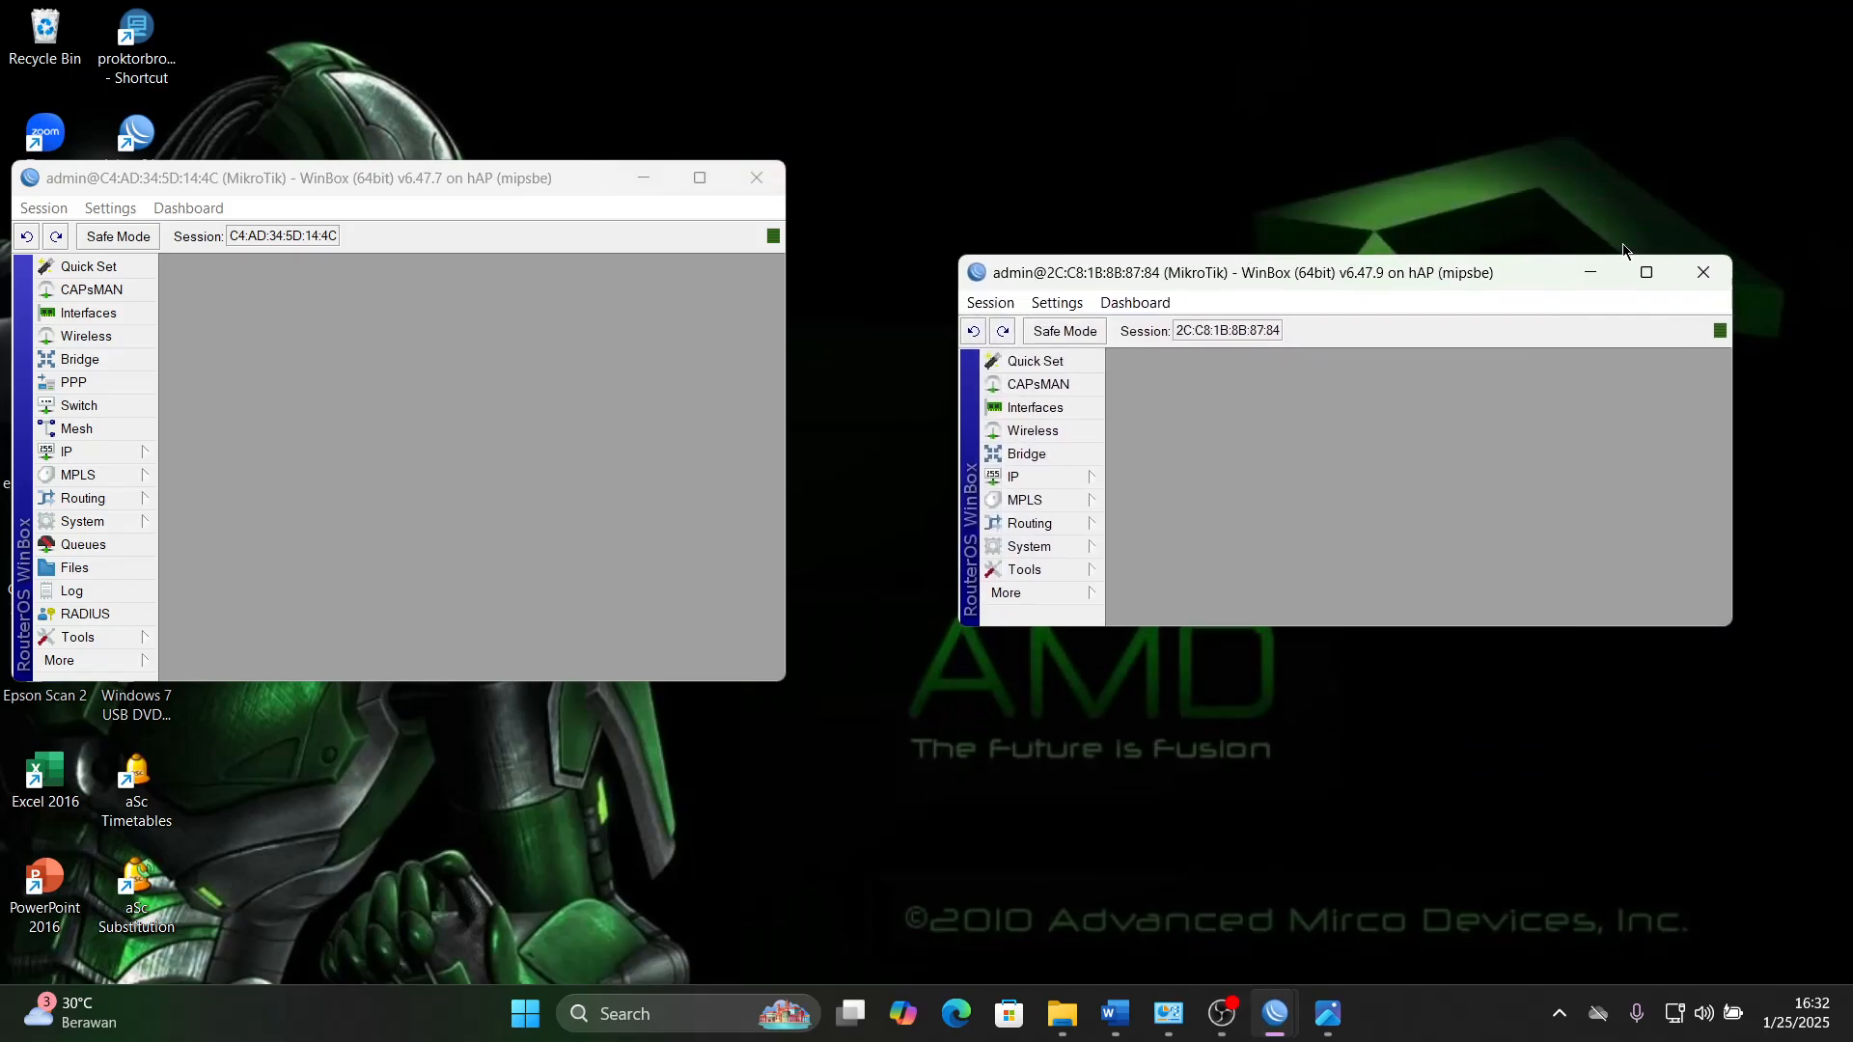
{"action": "mouse_move", "coordinate": [1647, 272]}
{"action": "left_click", "coordinate": [1617, 338]}
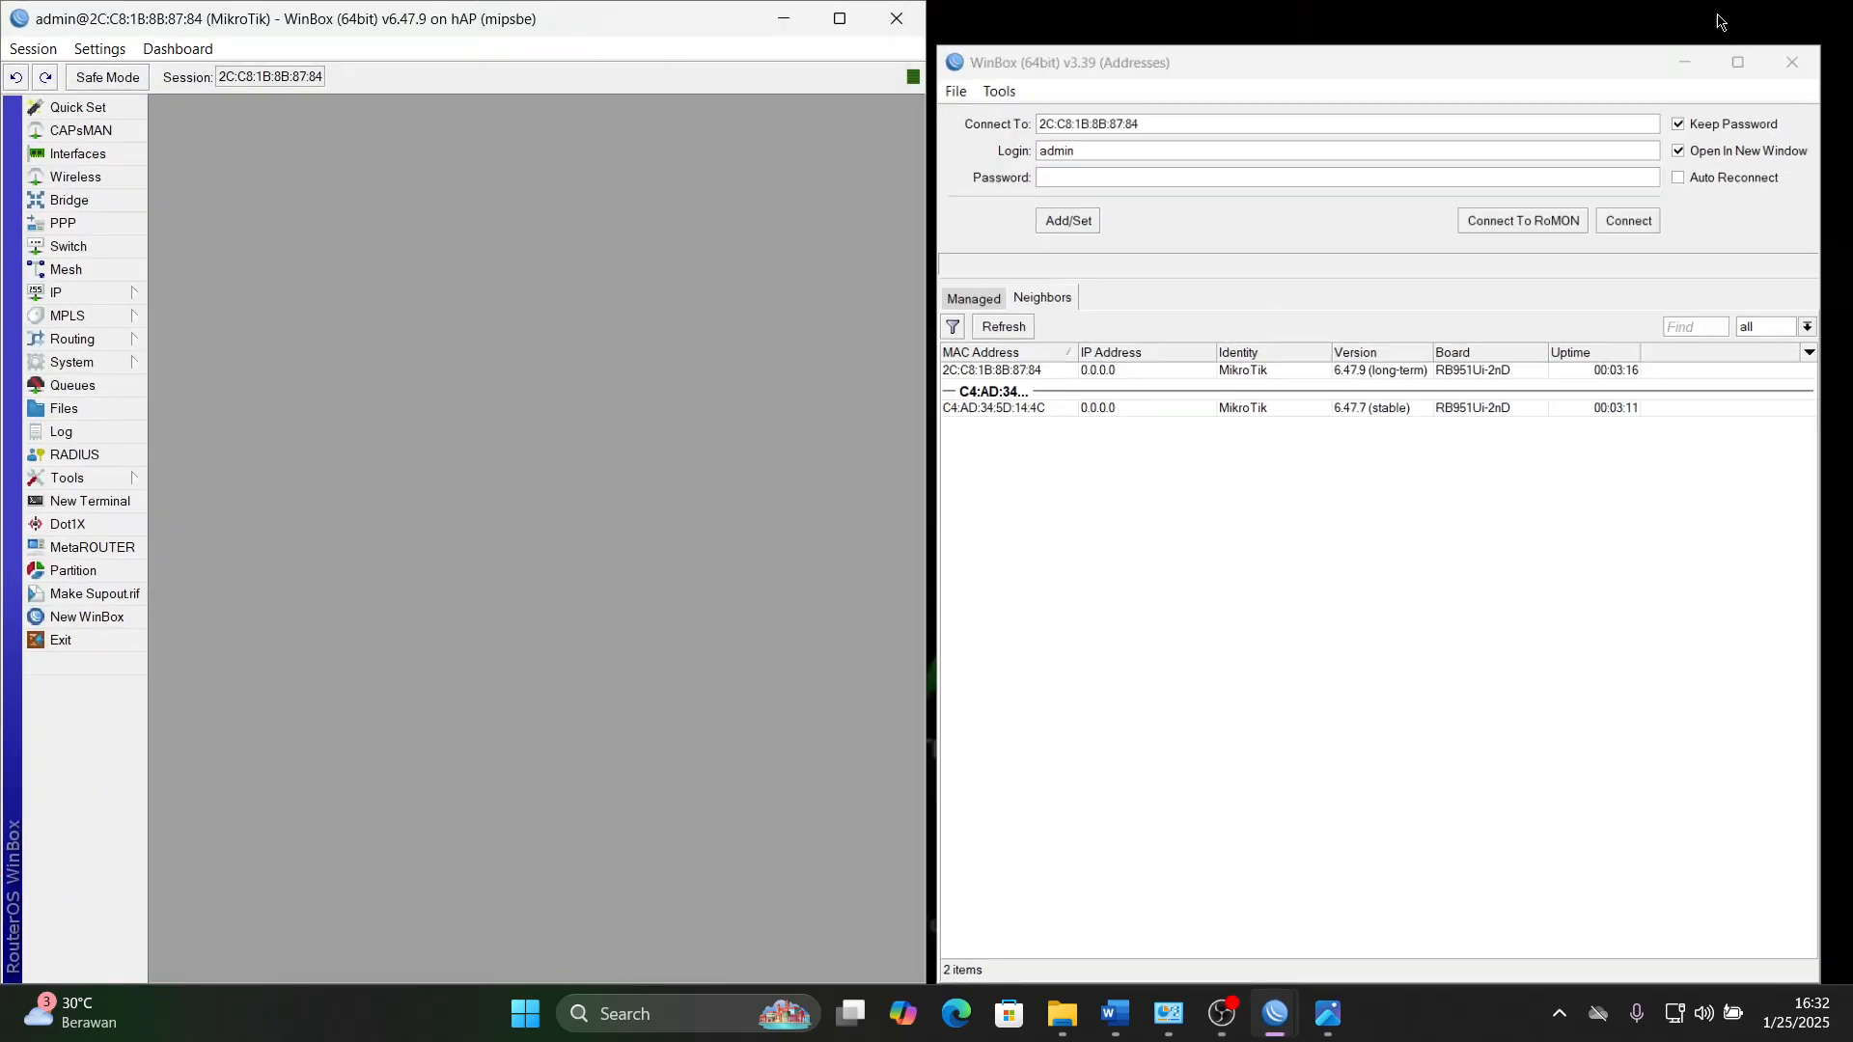
{"action": "left_click", "coordinate": [1684, 61]}
{"action": "mouse_move", "coordinate": [1276, 1021]}
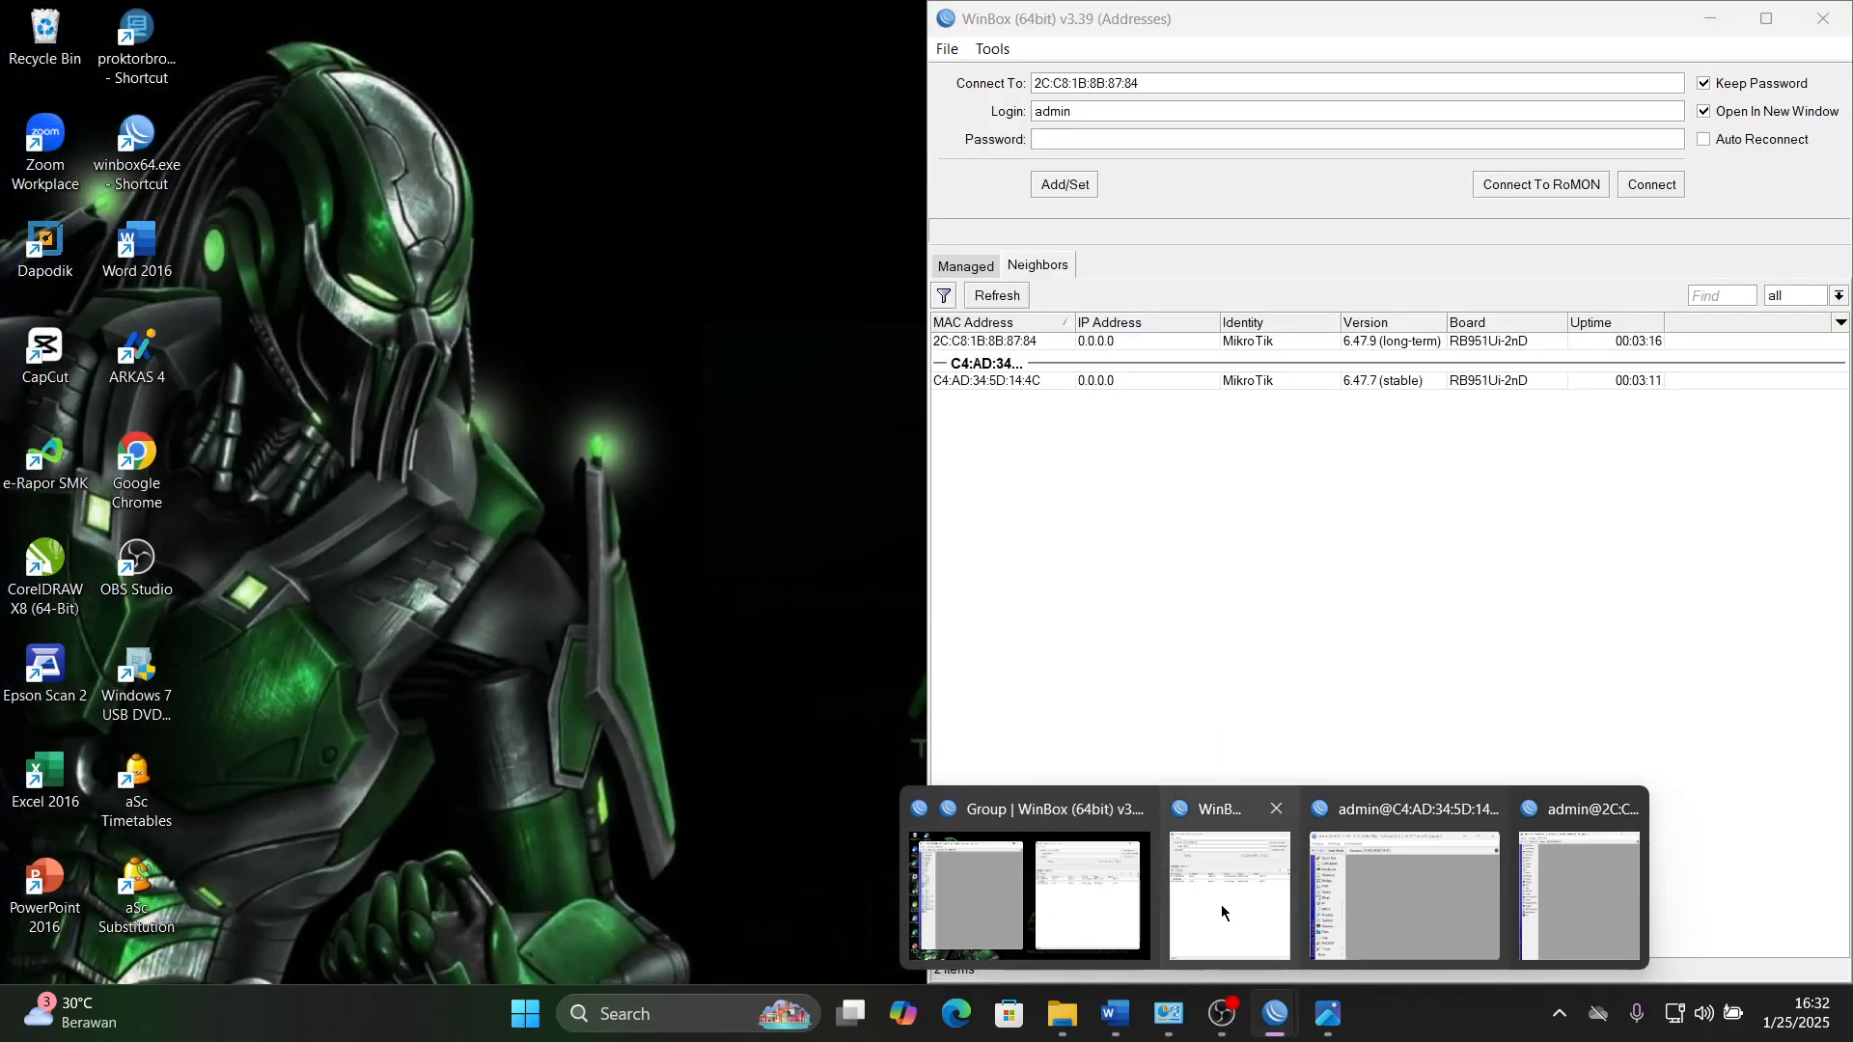
{"action": "left_click", "coordinate": [1220, 905]}
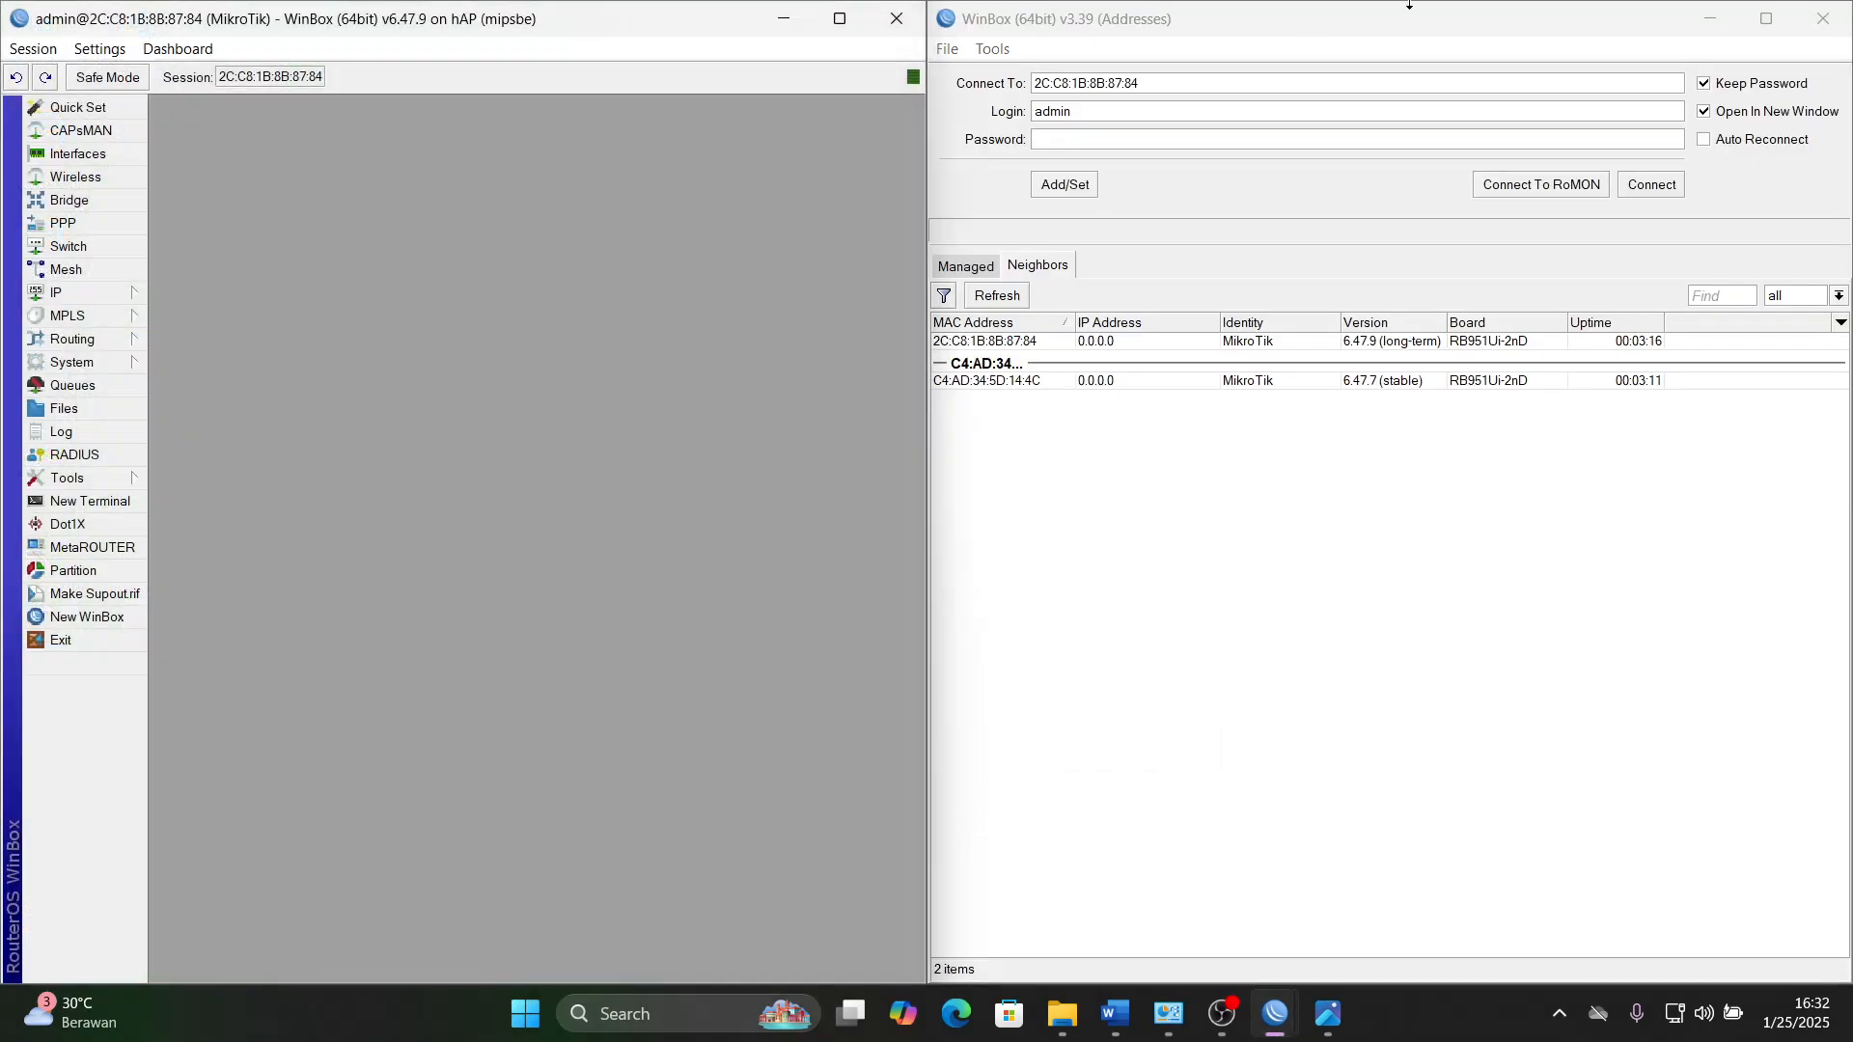
{"action": "left_click", "coordinate": [1708, 19]}
- Bring up the session of router C4:AD:34:5D:14:4C and tile it side by side with the other router's session window
{"action": "mouse_move", "coordinate": [1273, 1013]}
{"action": "left_click", "coordinate": [1409, 938]}
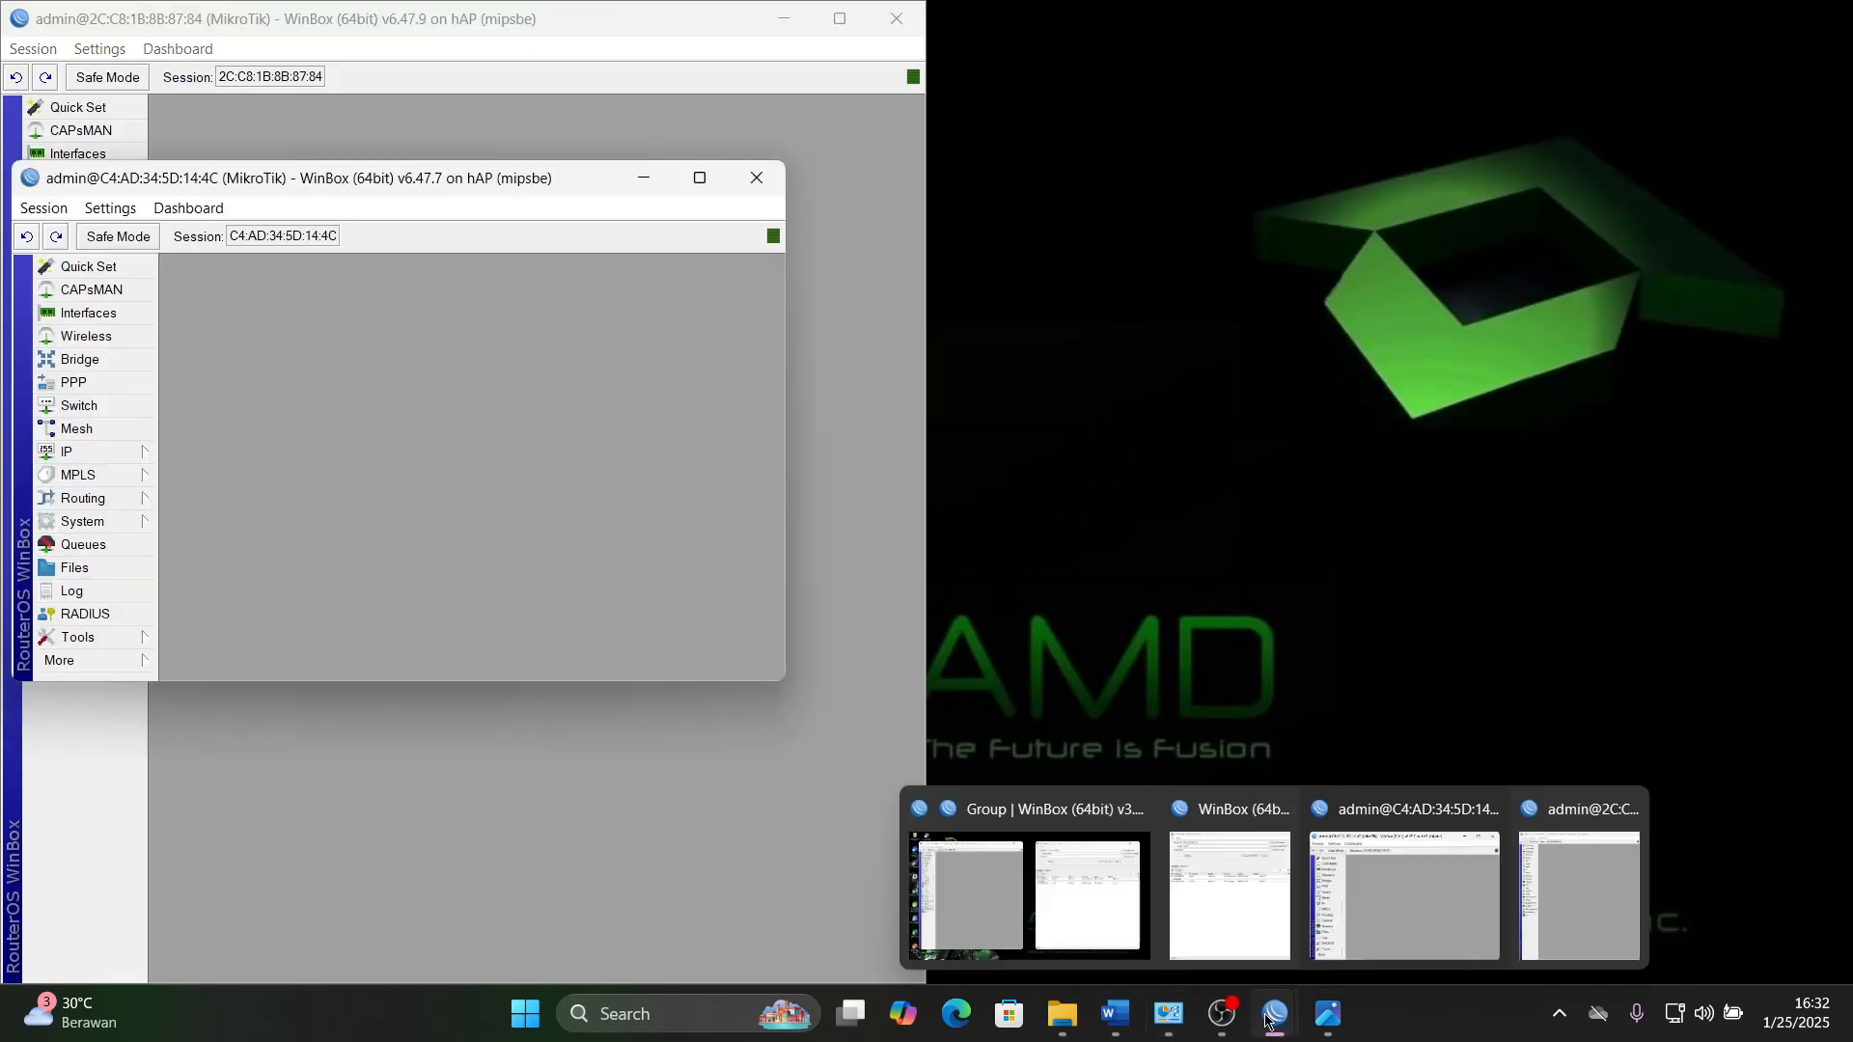
{"action": "left_click_drag", "start_coordinate": [537, 177], "coordinate": [1512, 75]}
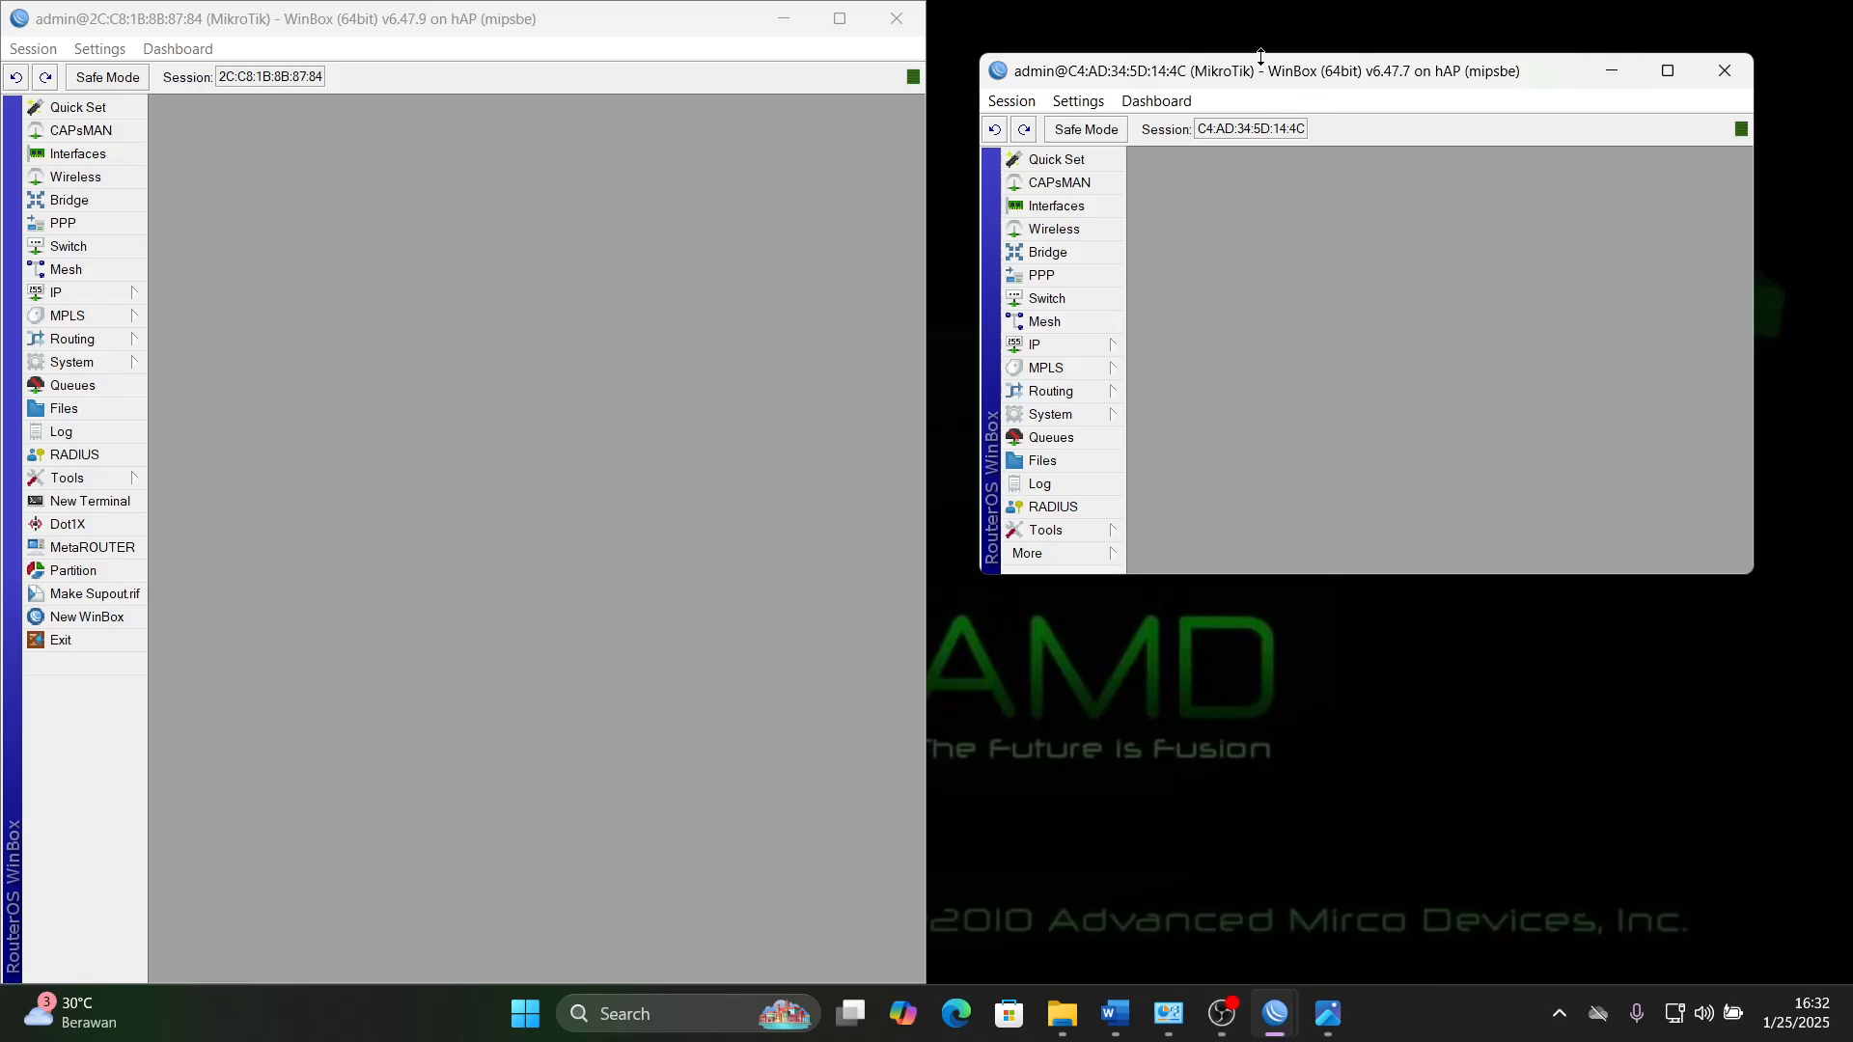
{"action": "left_click_drag", "start_coordinate": [1270, 58], "coordinate": [1271, 11]}
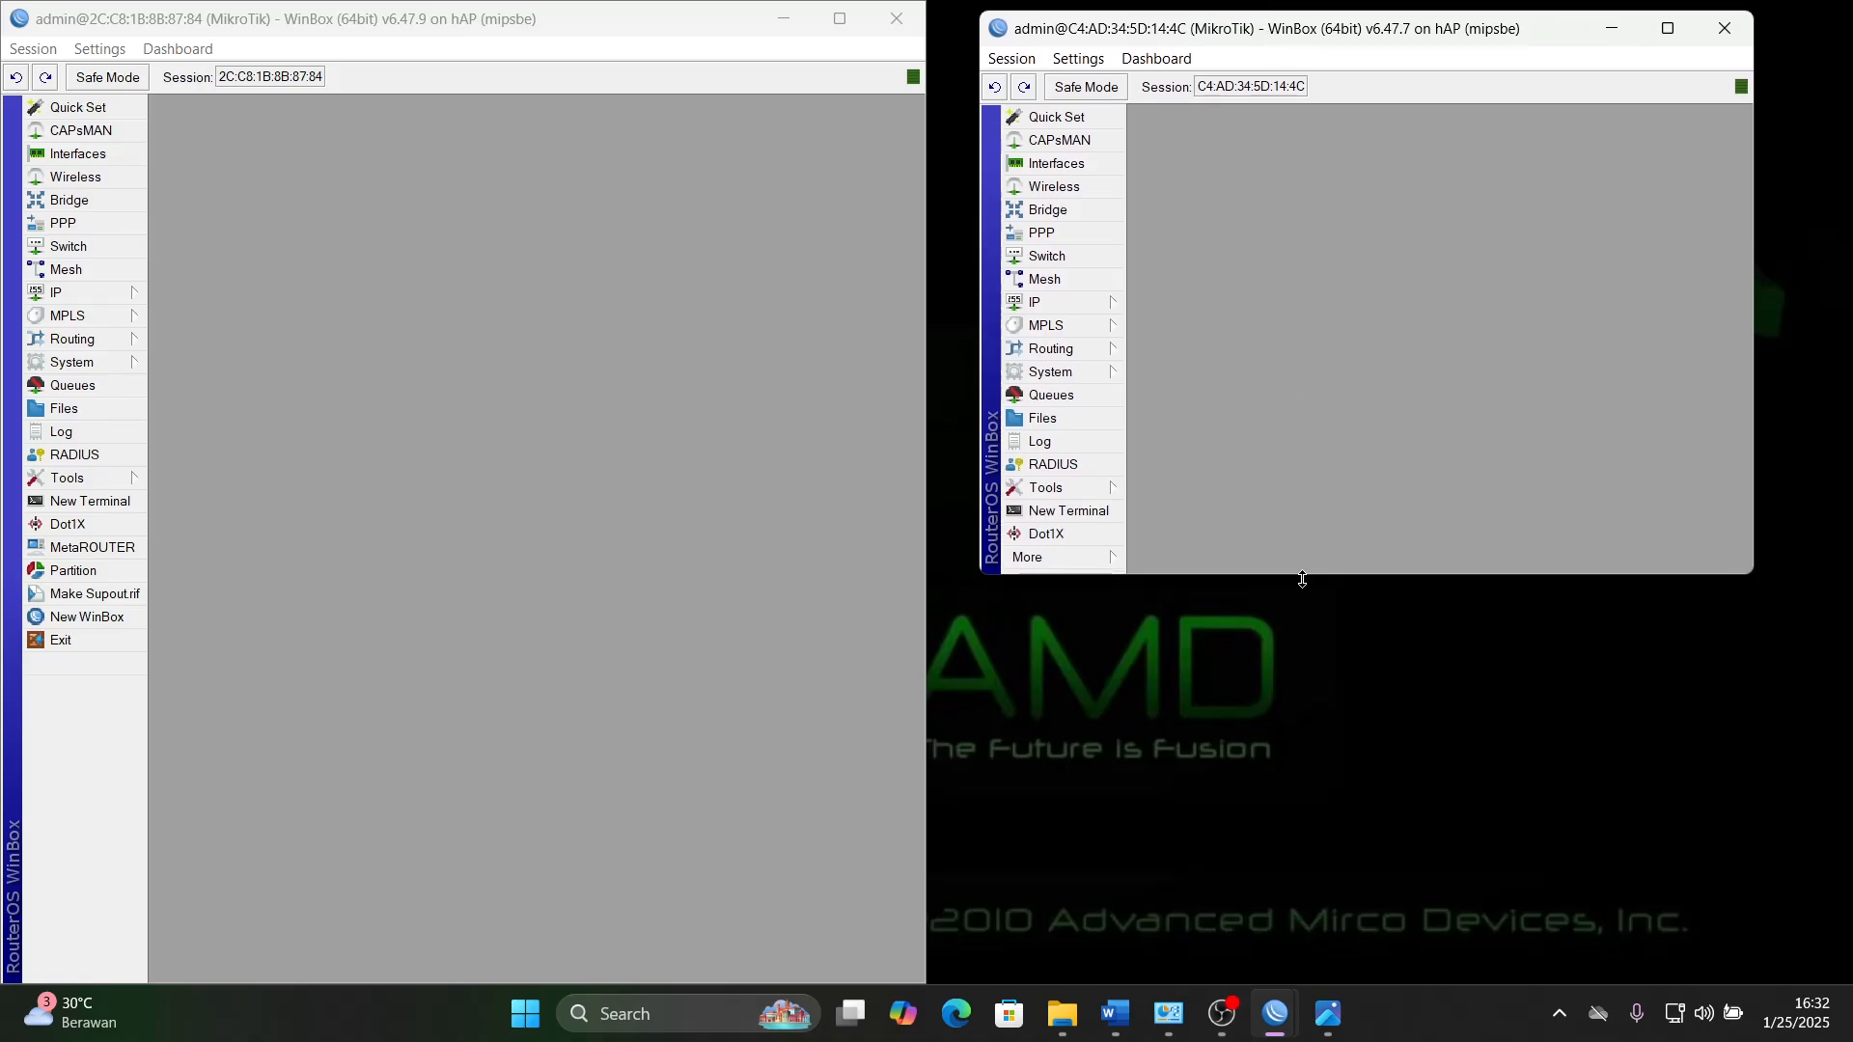
{"action": "left_click_drag", "start_coordinate": [1302, 577], "coordinate": [1298, 692]}
{"action": "mouse_move", "coordinate": [1666, 29]}
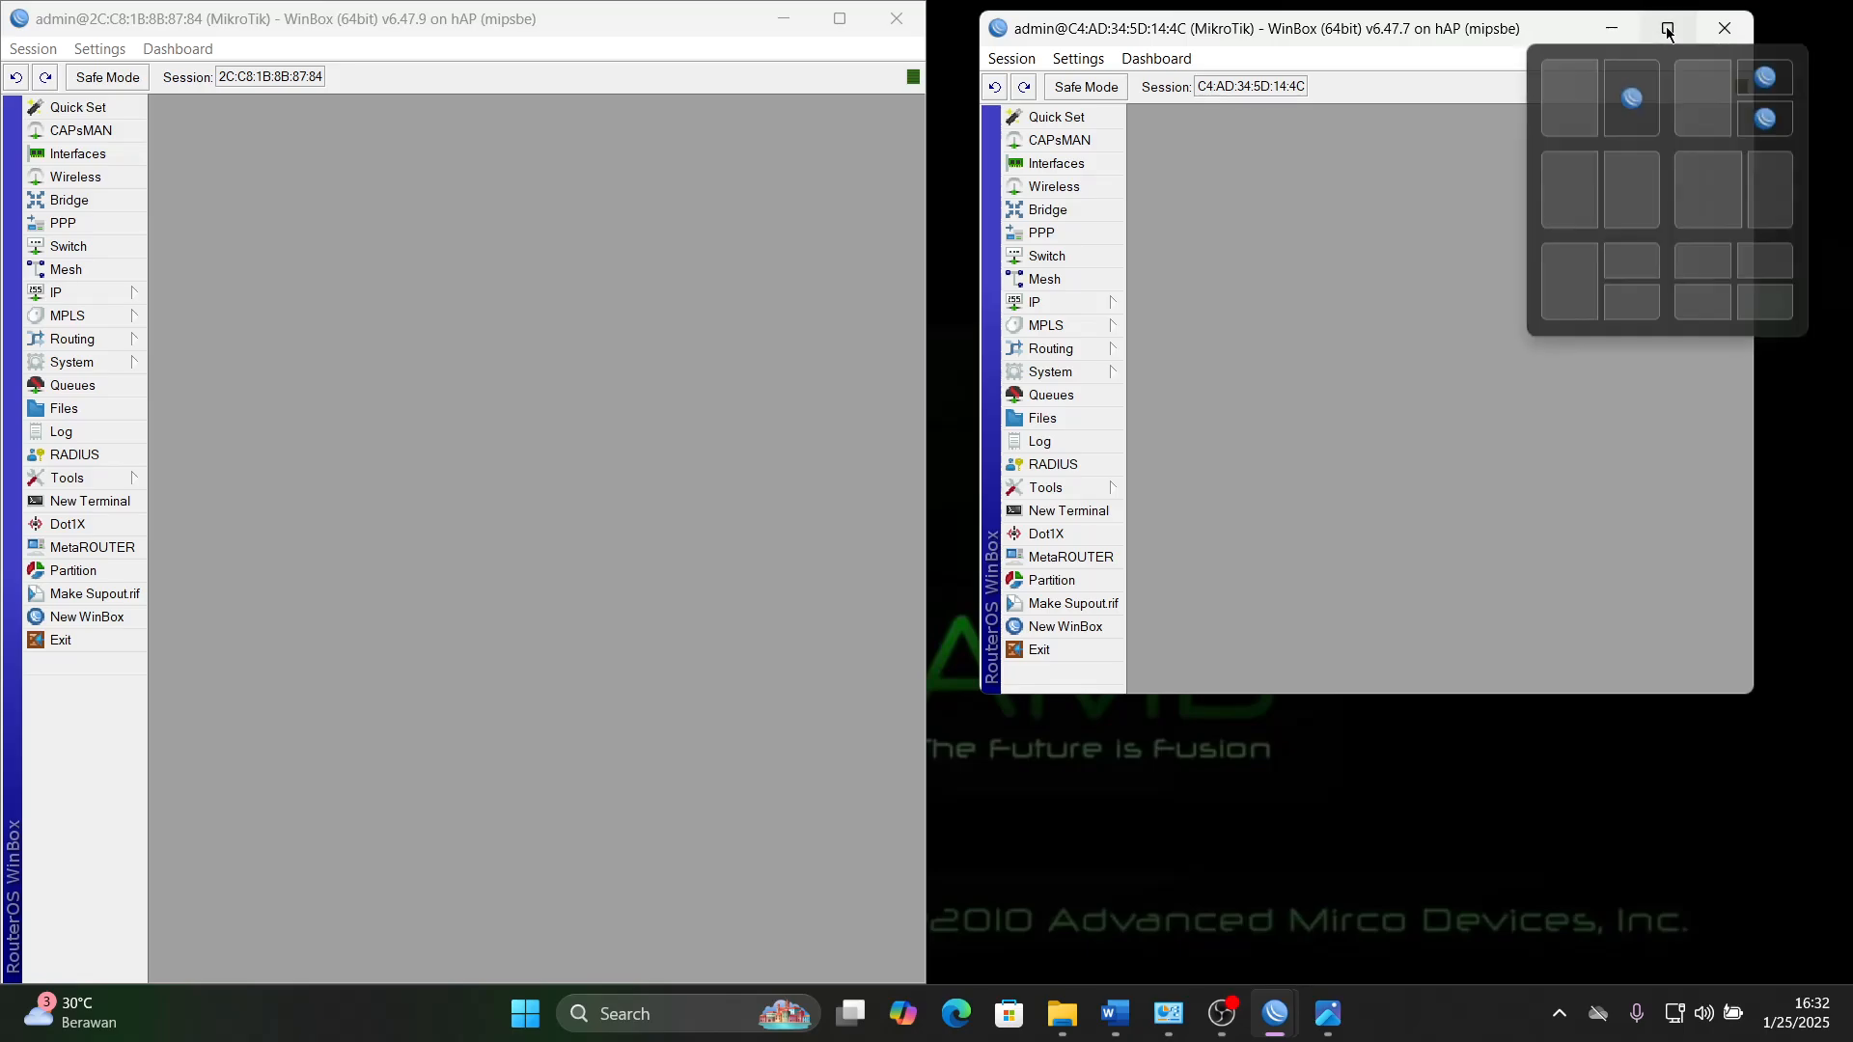
{"action": "left_click", "coordinate": [1548, 114]}
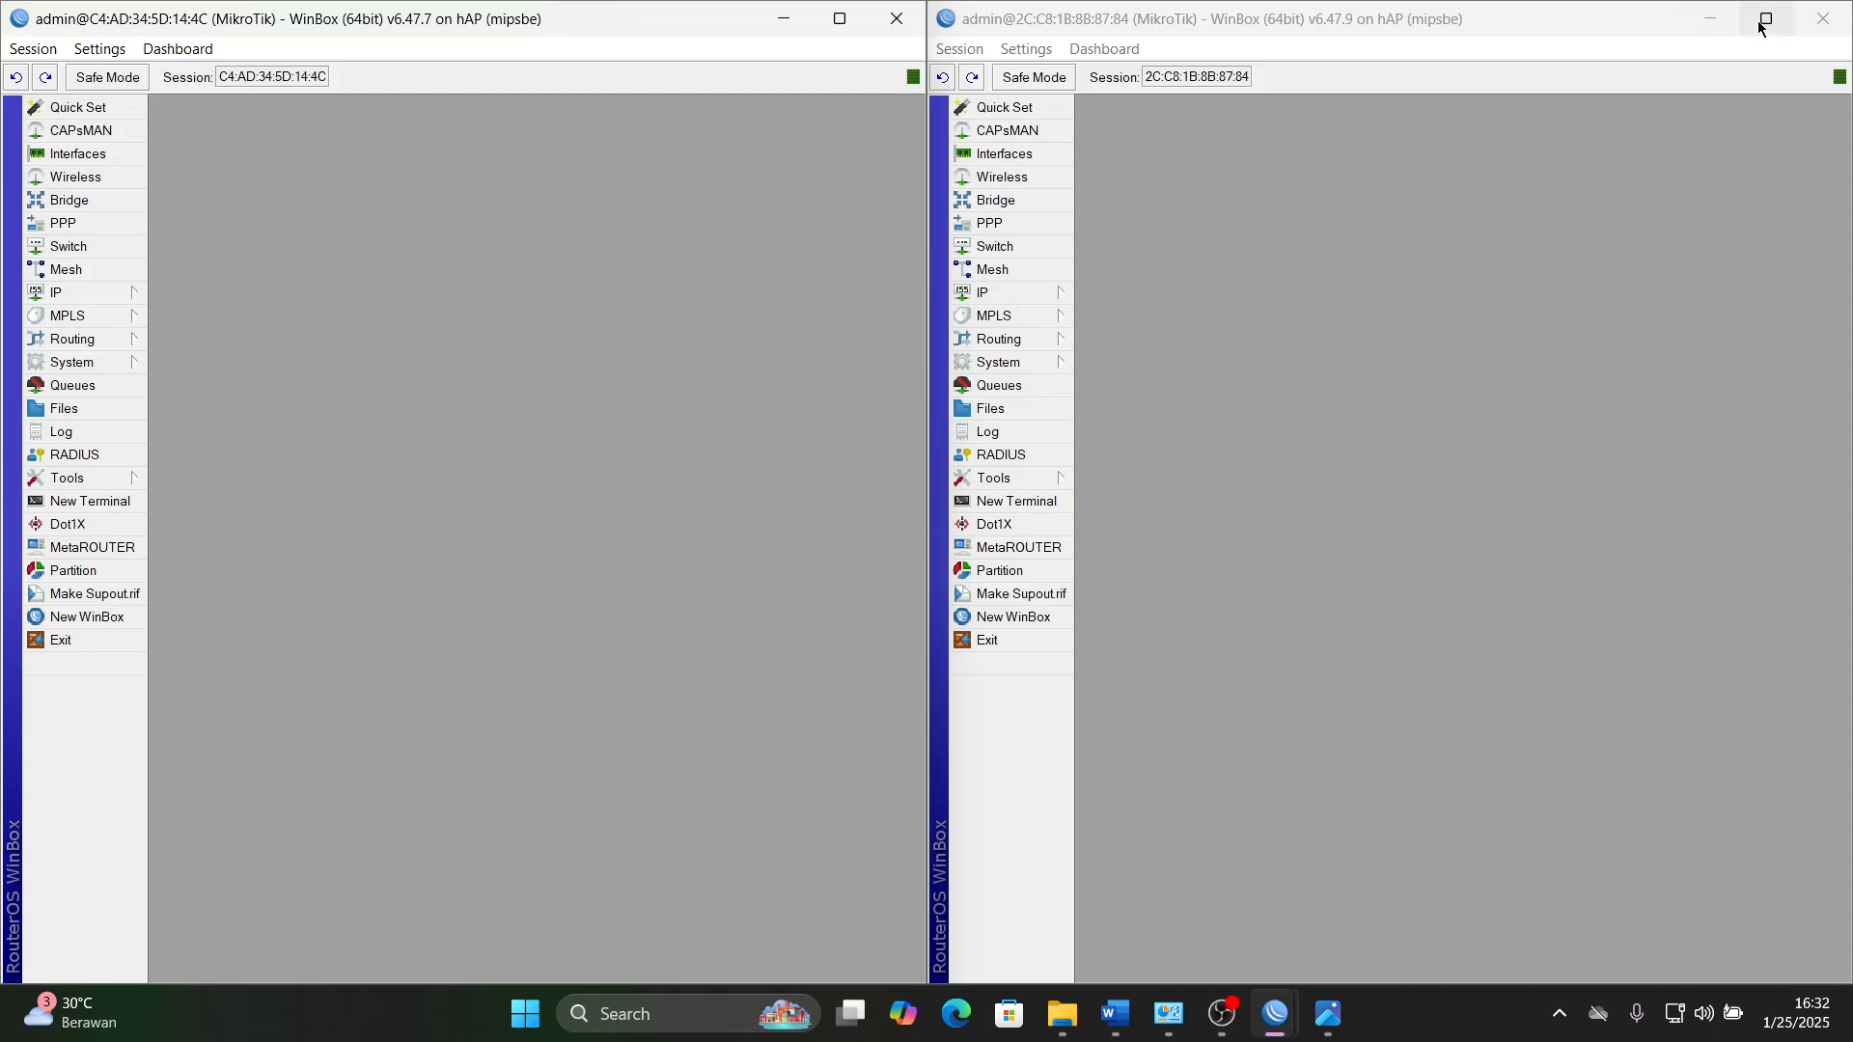
{"action": "mouse_move", "coordinate": [1758, 28]}
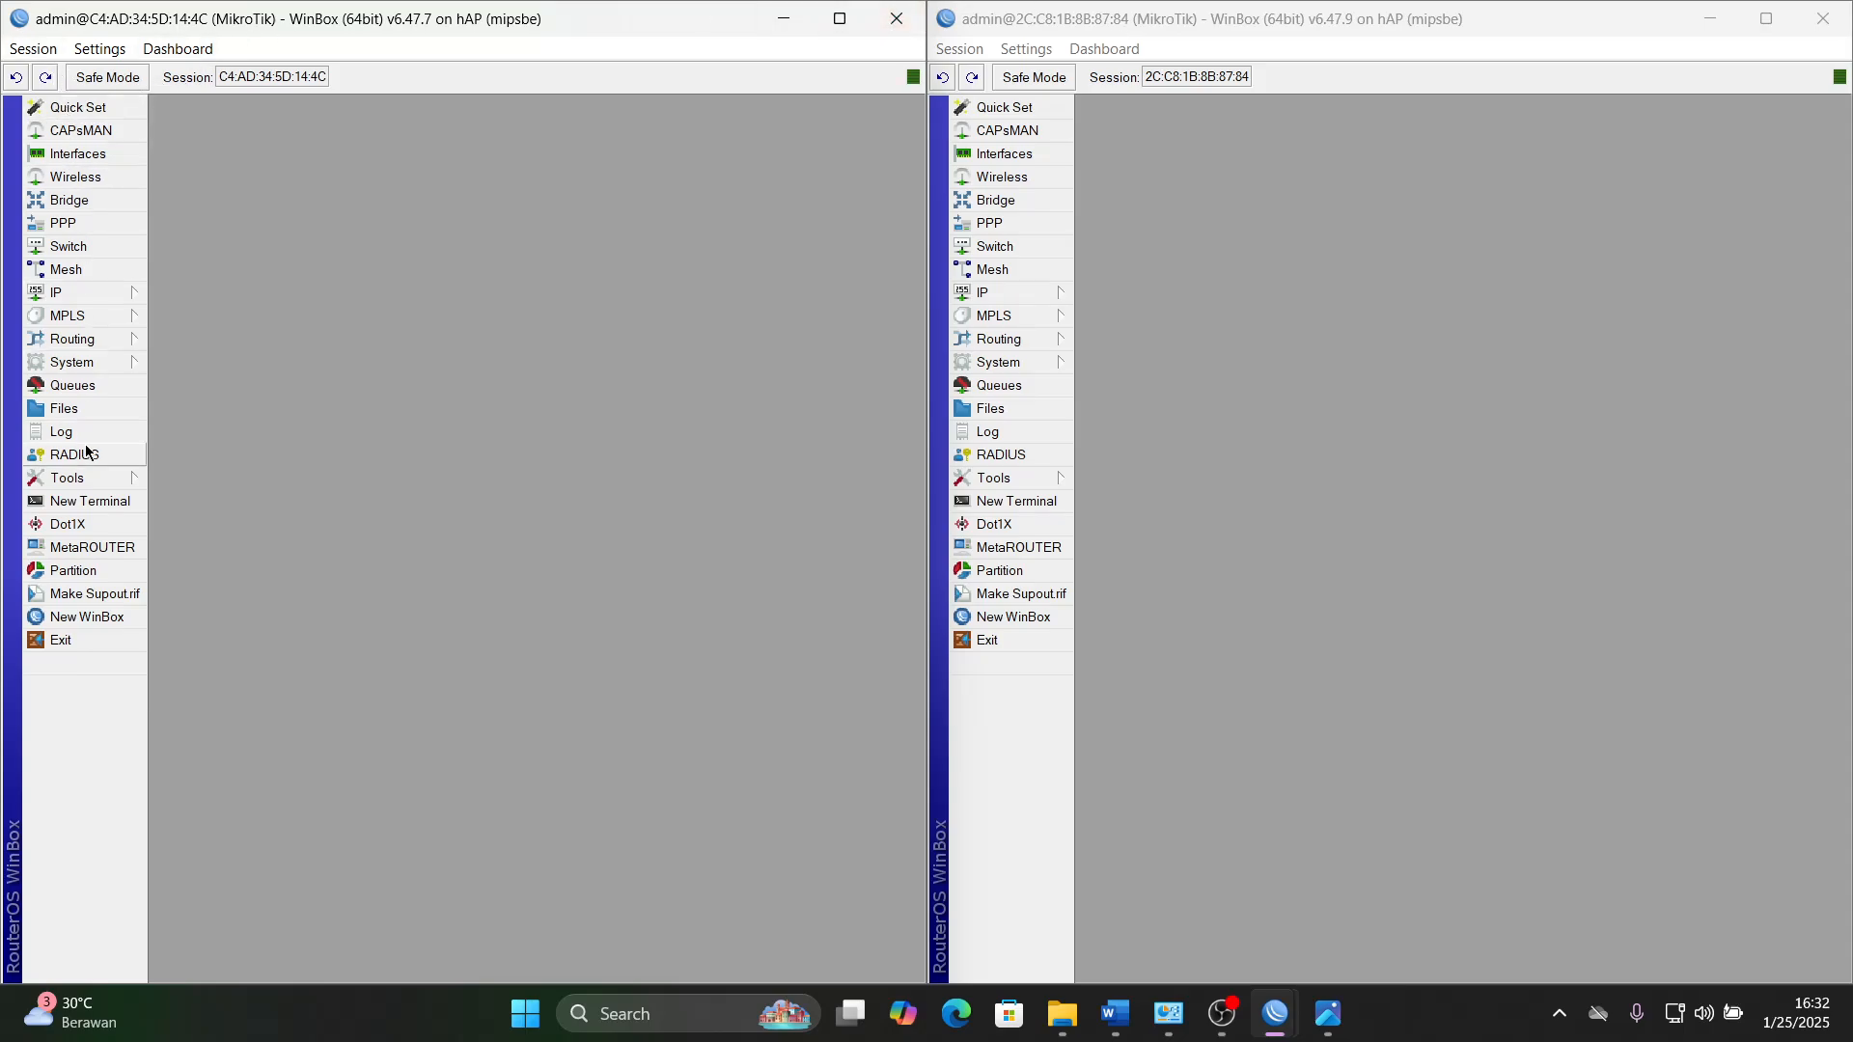
- Set the system identity of router C4:AD:34:5D:14:4C to Router_A
{"action": "left_click", "coordinate": [86, 365]}
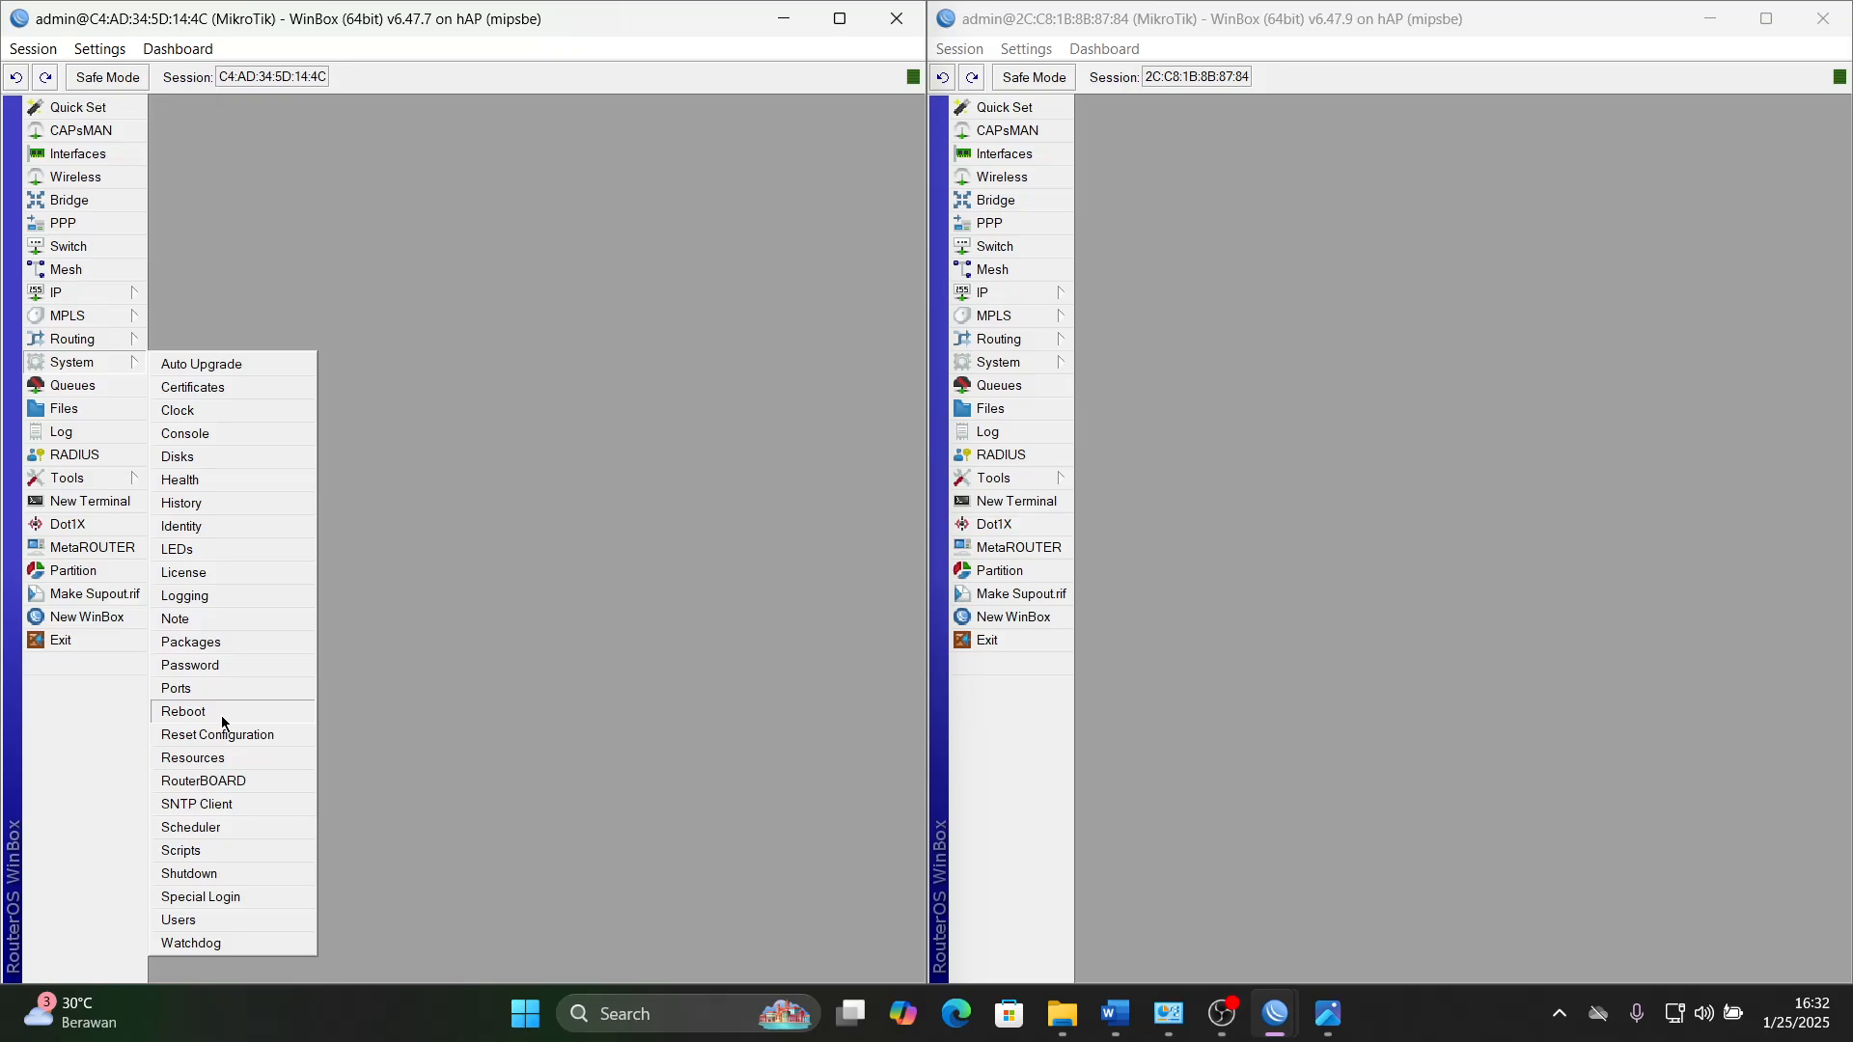
{"action": "left_click", "coordinate": [203, 525]}
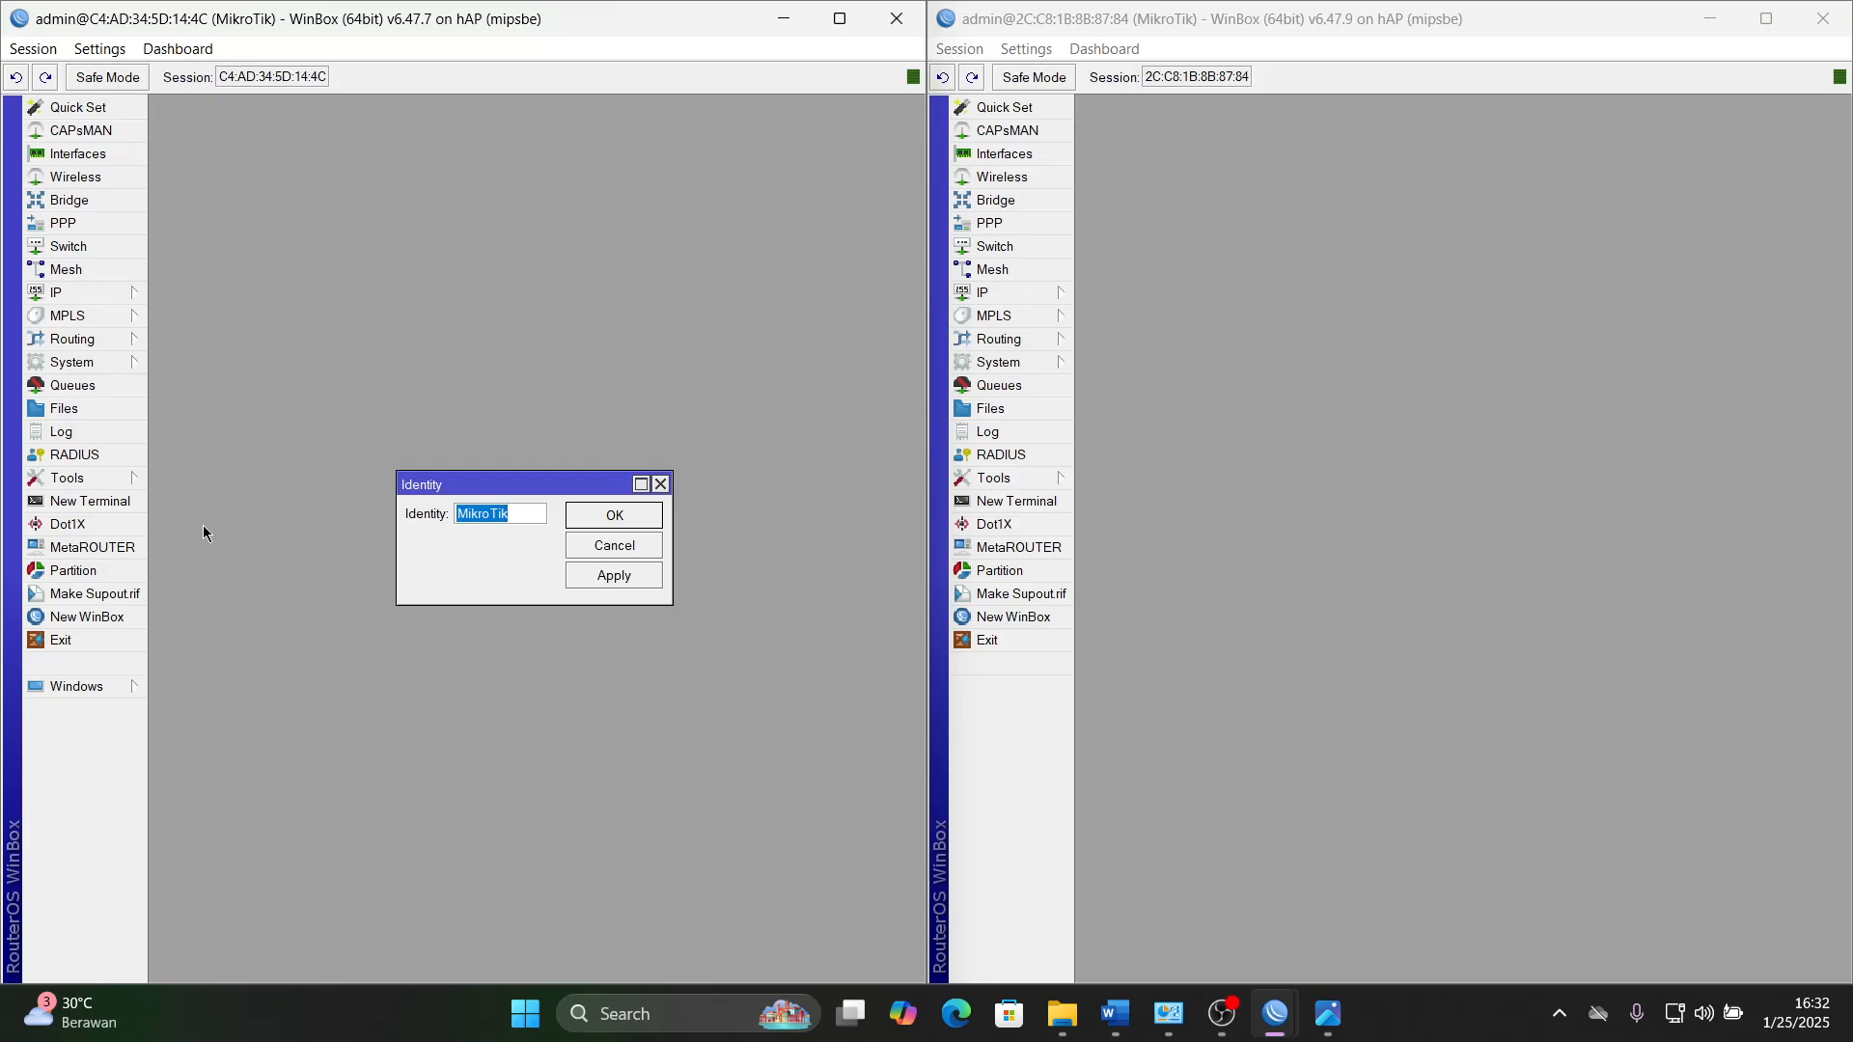
{"action": "type", "text": "Router_A"}
{"action": "left_click", "coordinate": [622, 572]}
{"action": "left_click", "coordinate": [632, 512]}
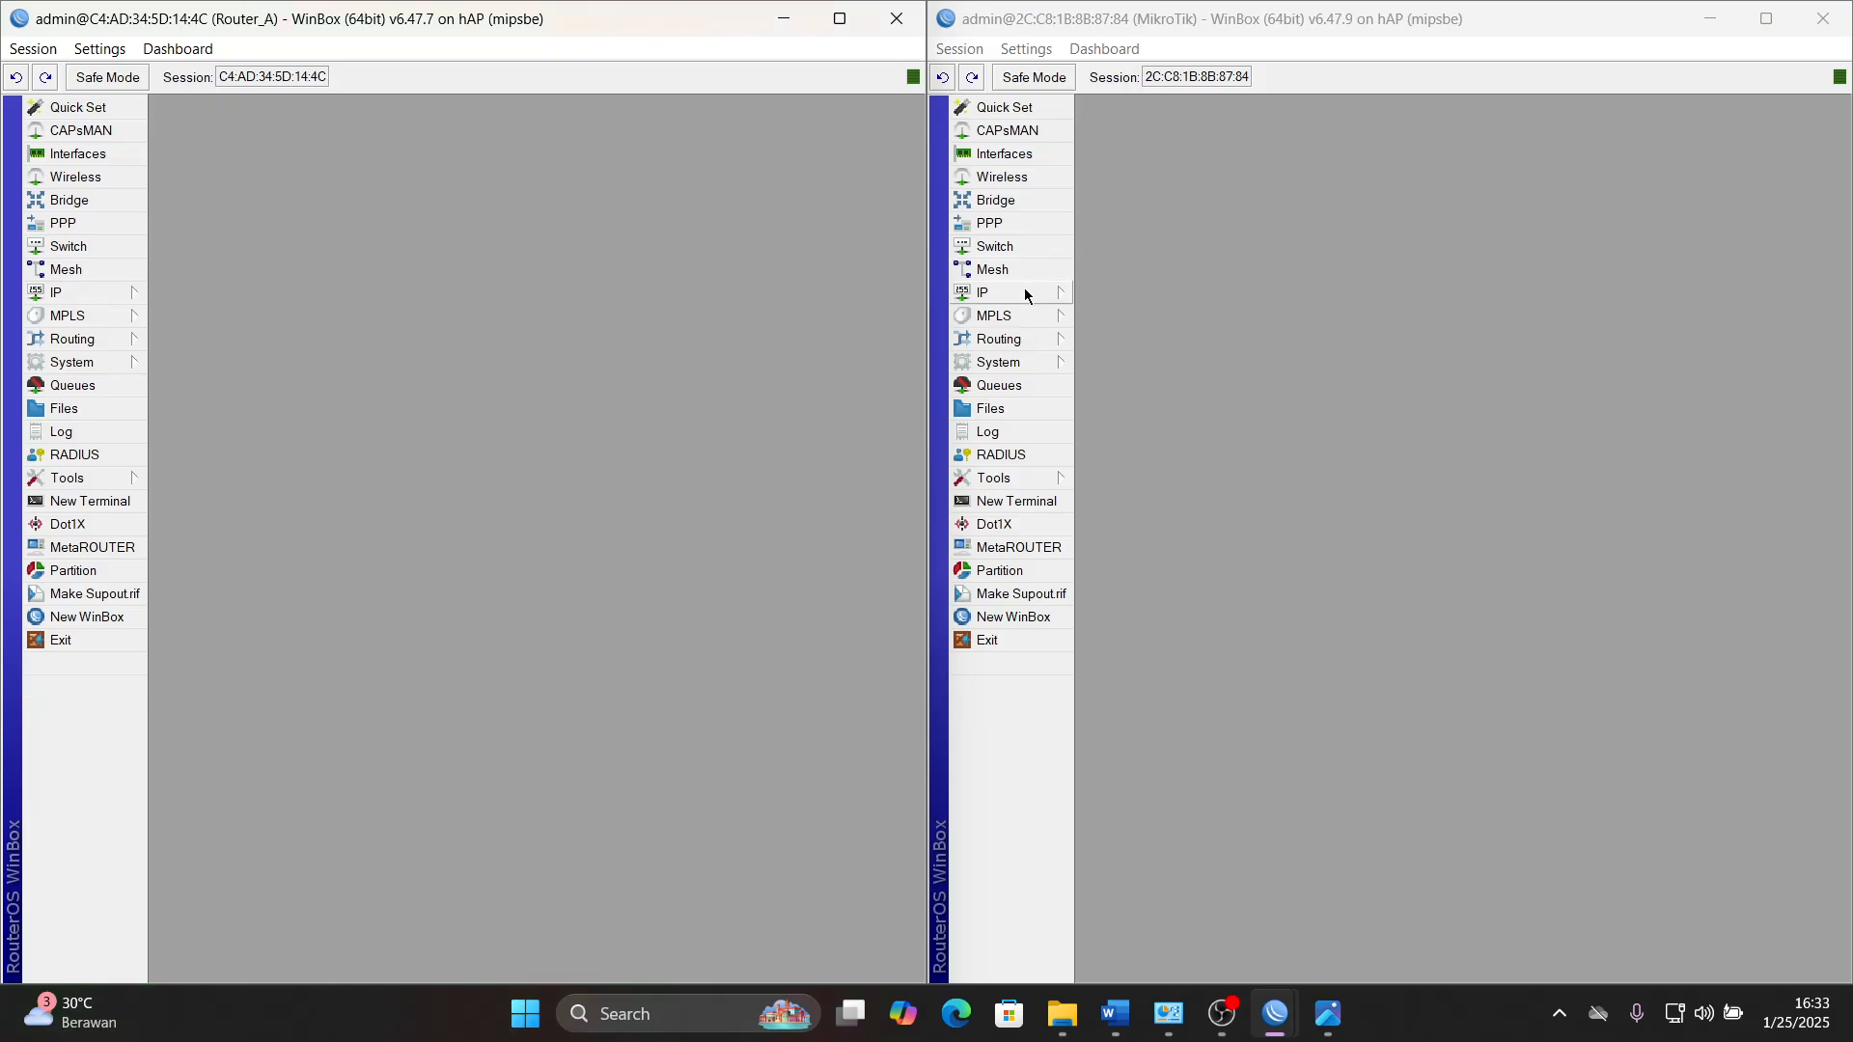
- Set the system identity of router 2C:C8:1B:8B:87:84 to Router_B
{"action": "left_click", "coordinate": [1032, 366]}
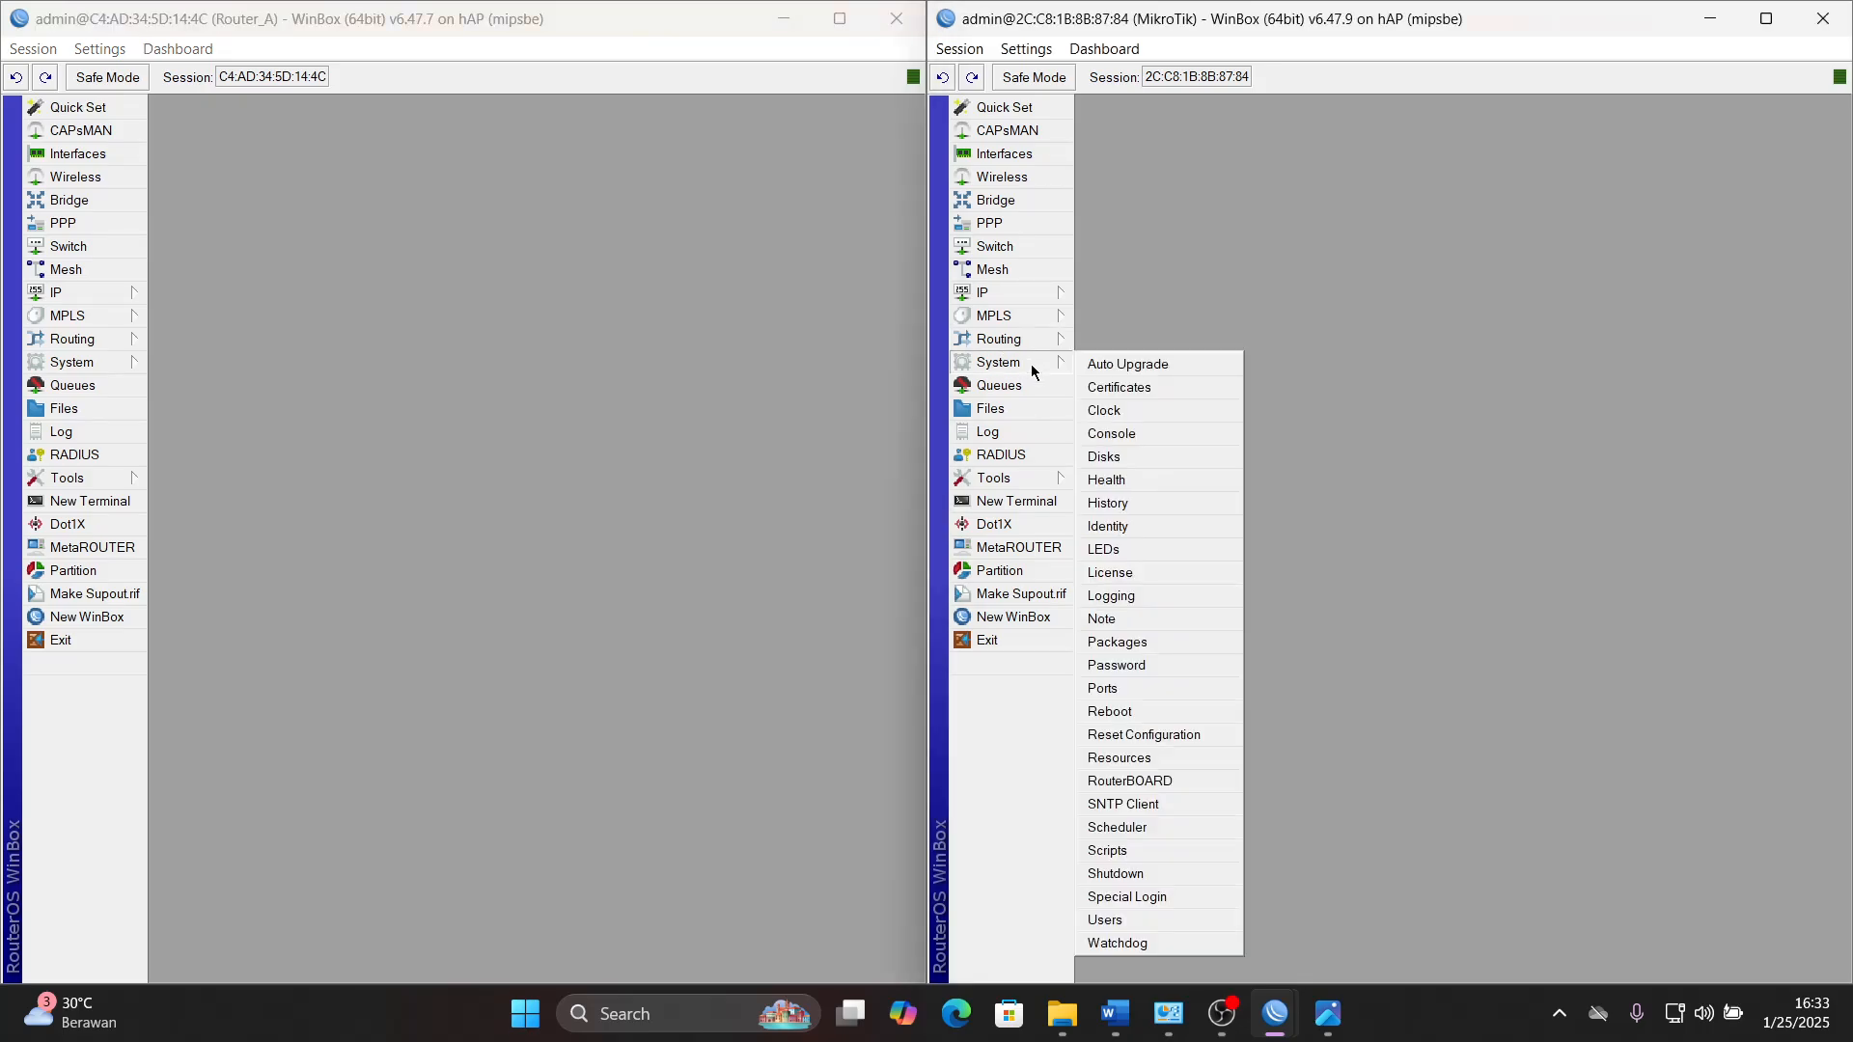
{"action": "left_click", "coordinate": [1125, 524]}
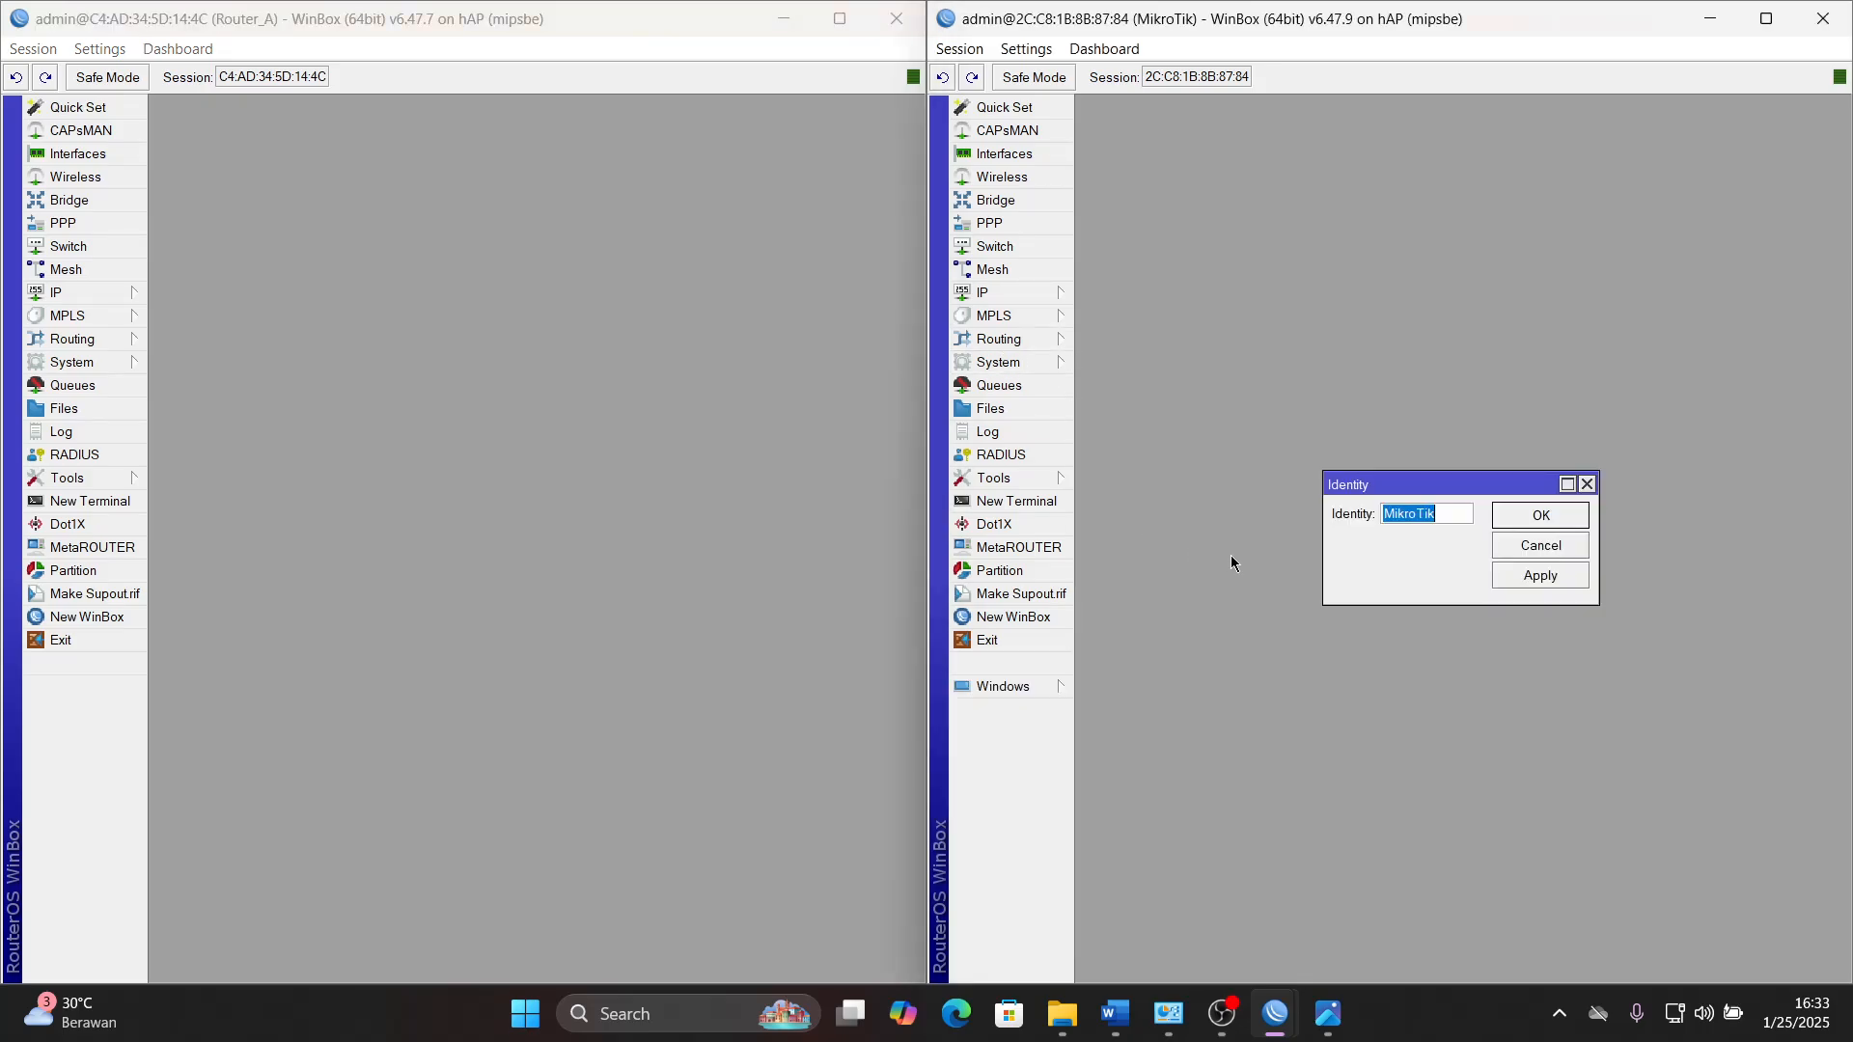
{"action": "type", "text": "Router_B"}
{"action": "left_click", "coordinate": [1539, 515]}
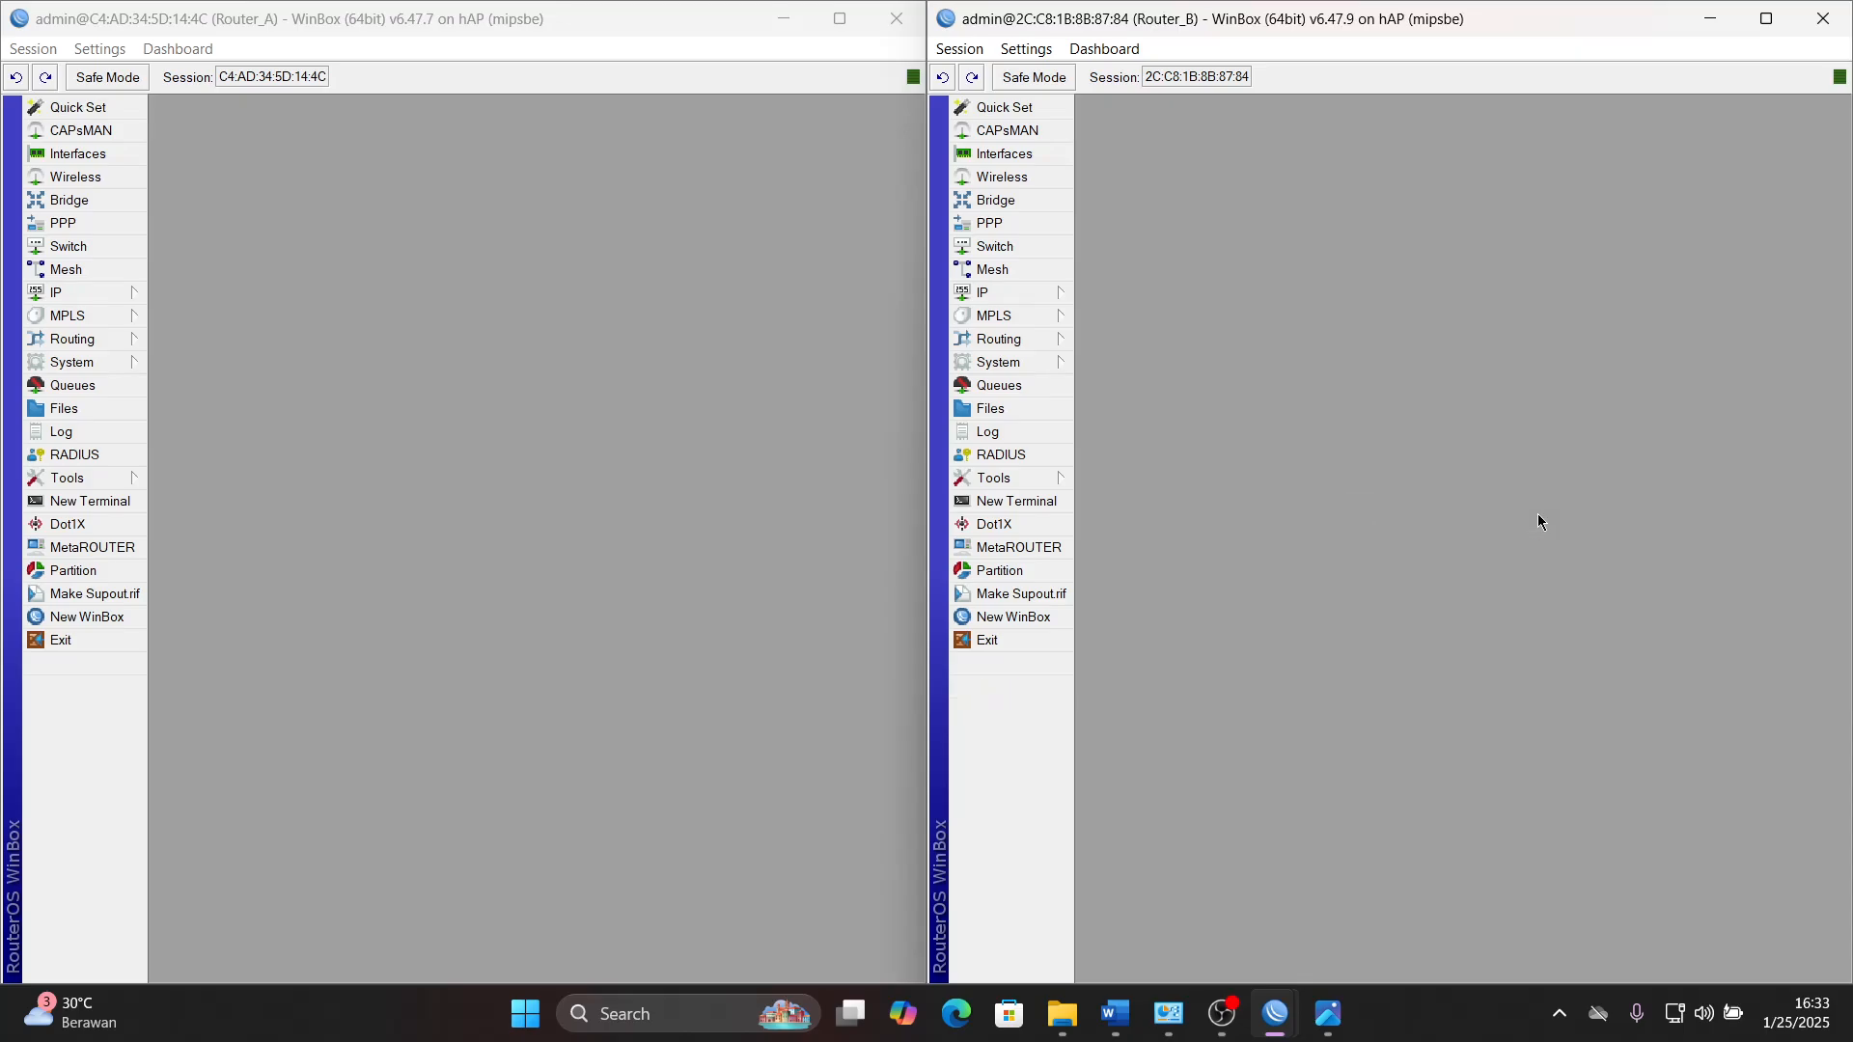
- Switch to the Word task document and highlight work steps 1 to 5 in bright green
{"action": "left_click", "coordinate": [387, 271]}
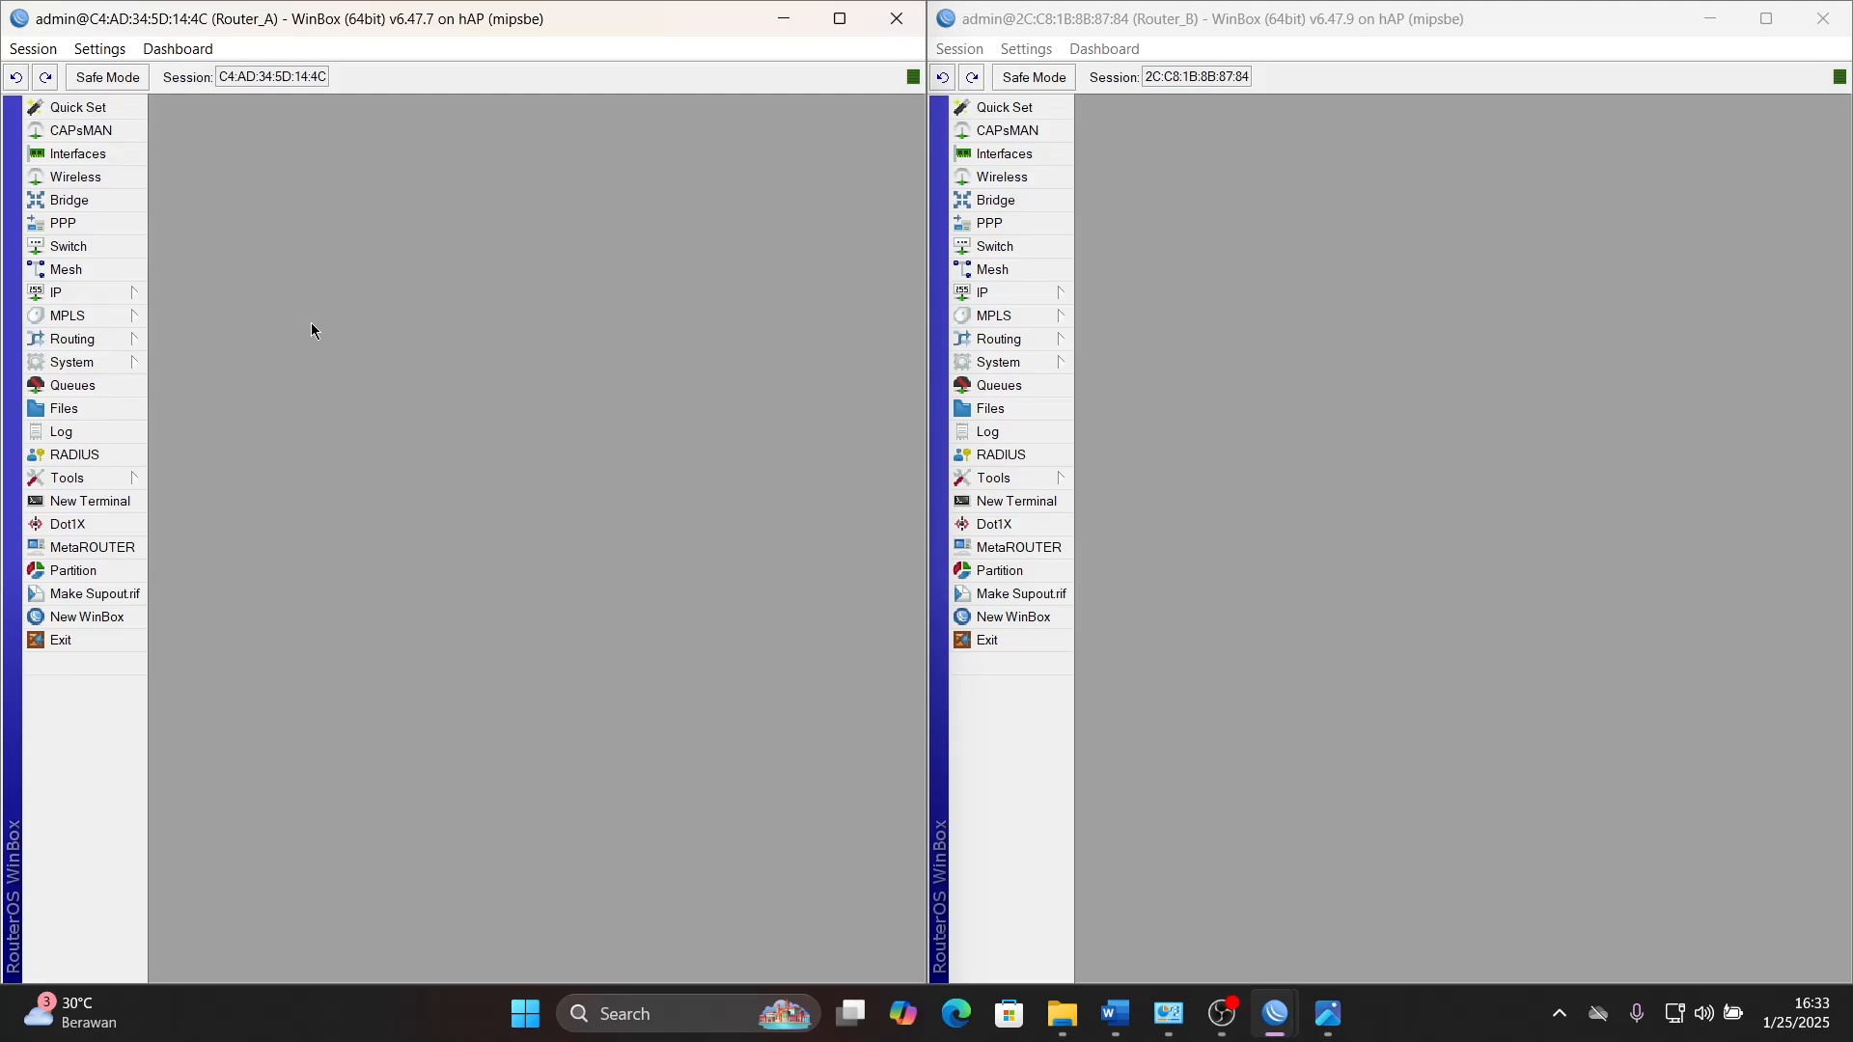
{"action": "left_click", "coordinate": [1114, 1013]}
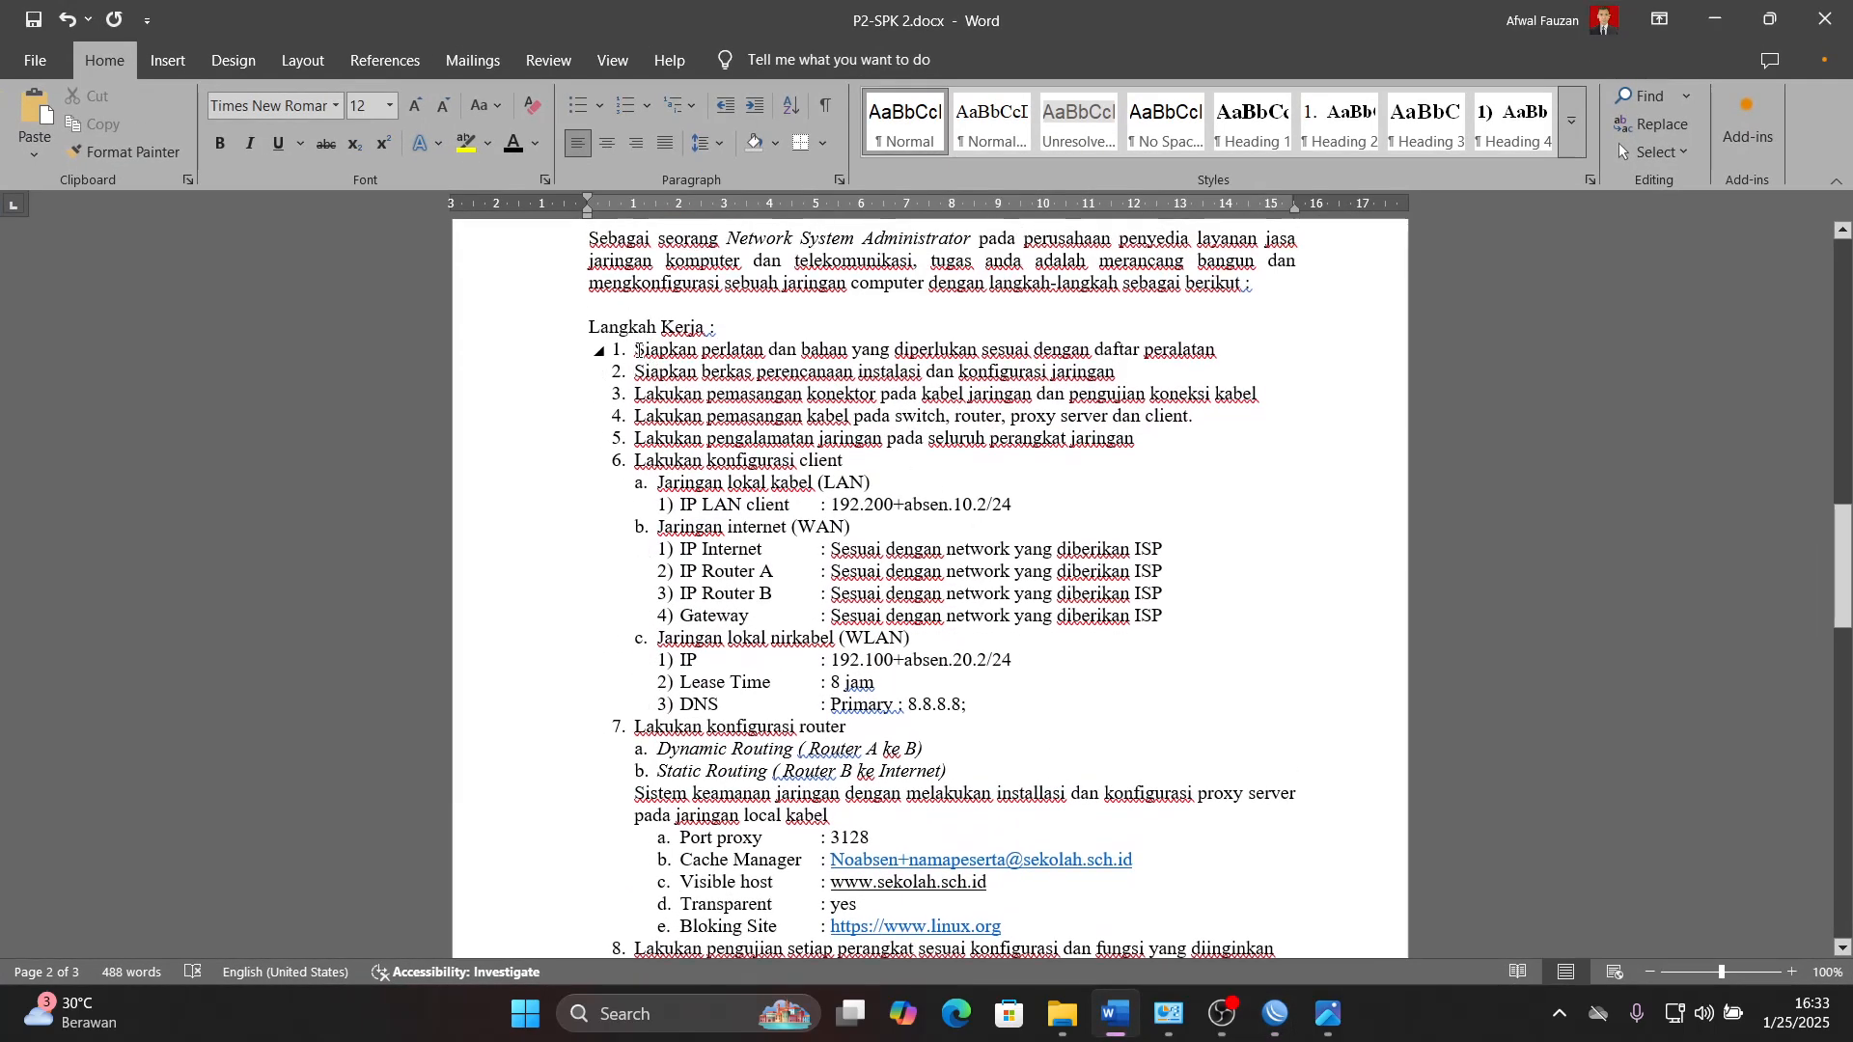
{"action": "left_click_drag", "start_coordinate": [636, 349], "coordinate": [1136, 446]}
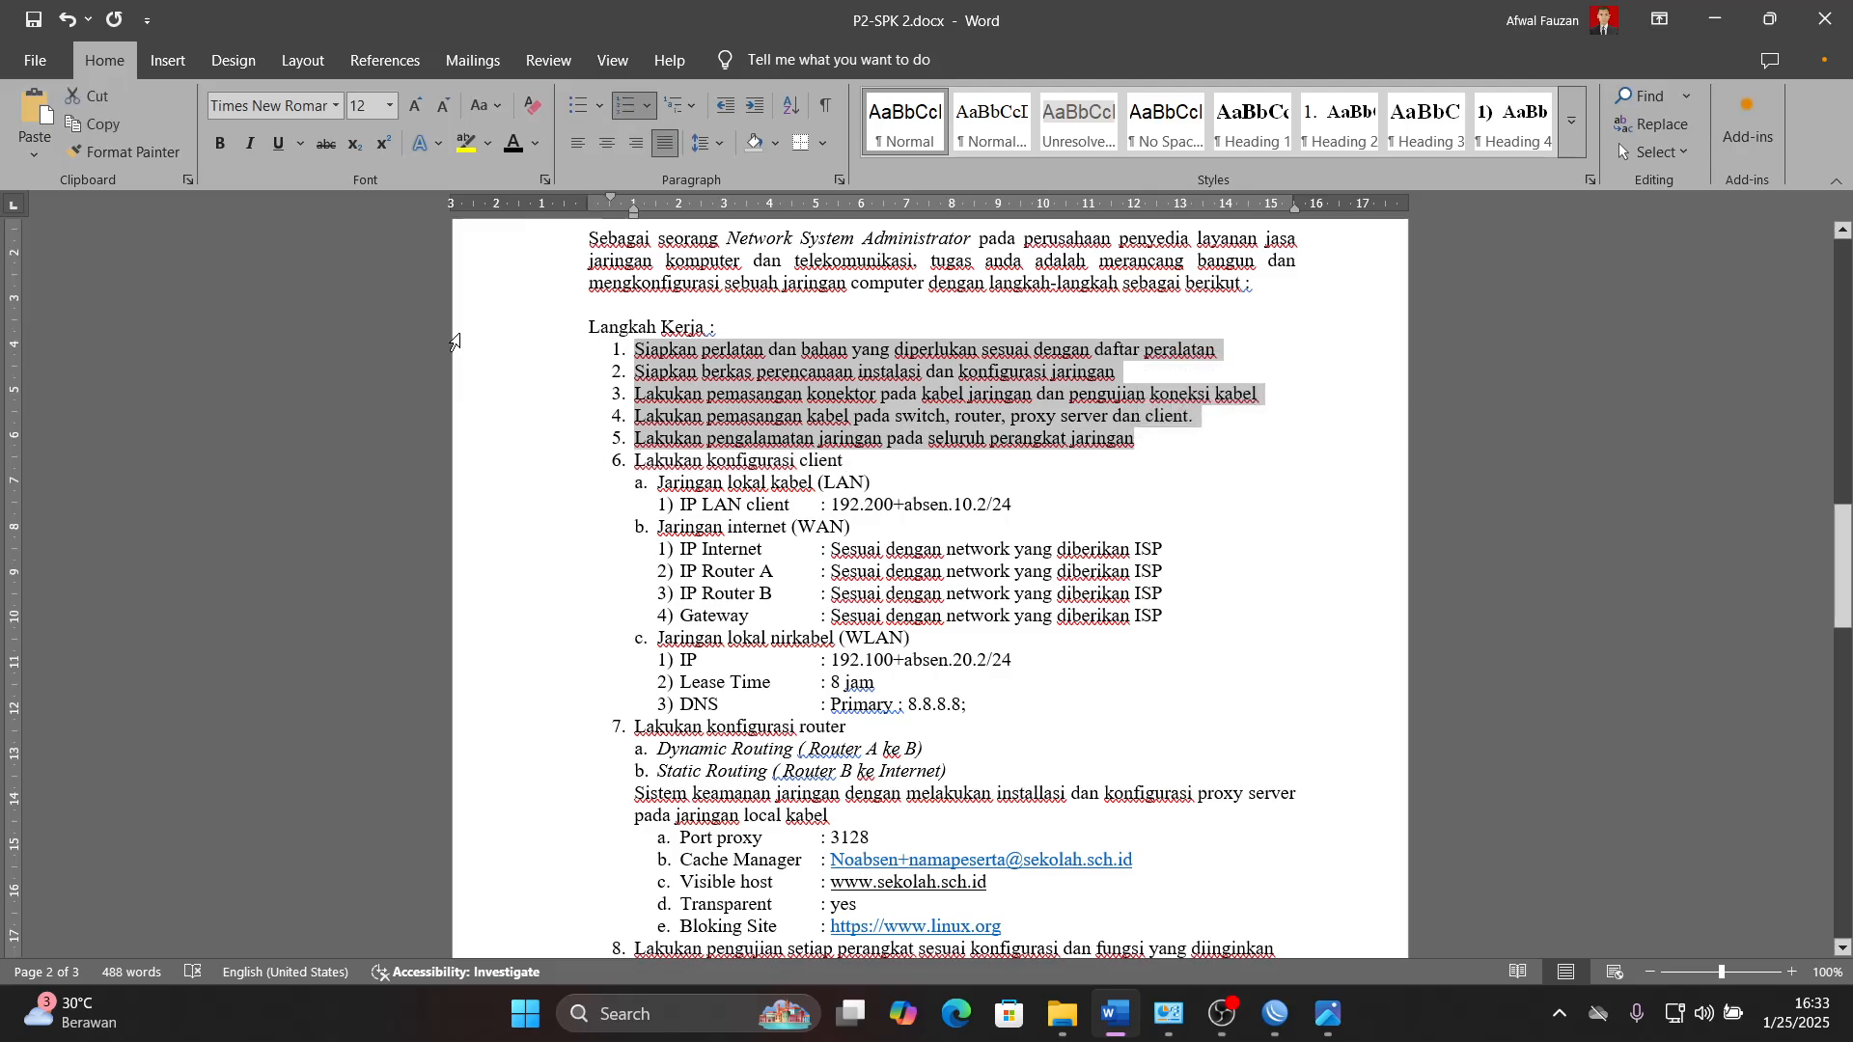
{"action": "left_click", "coordinate": [488, 146]}
{"action": "left_click", "coordinate": [502, 210]}
{"action": "left_click", "coordinate": [954, 445]}
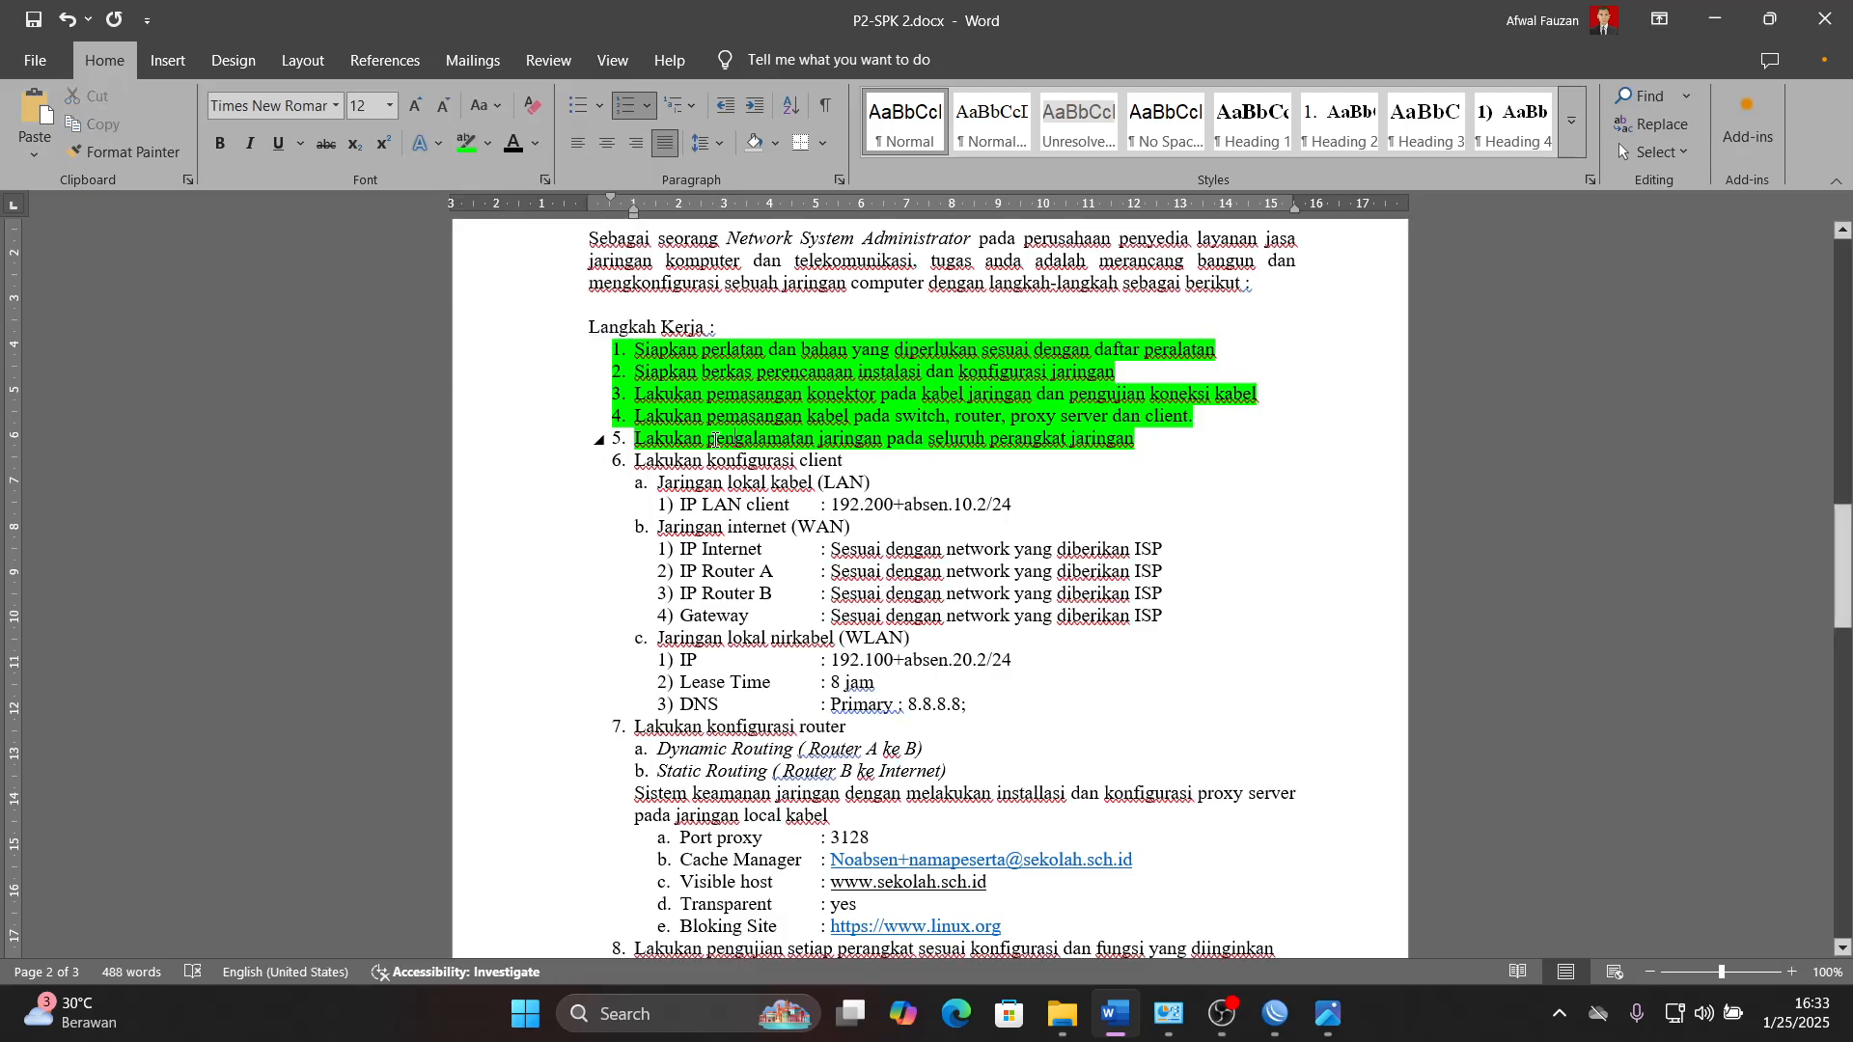
- Examine the client LAN address requirement in work step 6 and the network diagram in the task document, then return to WinBox
{"action": "scroll", "coordinate": [715, 440], "scroll_direction": "down", "scroll_amount": 2}
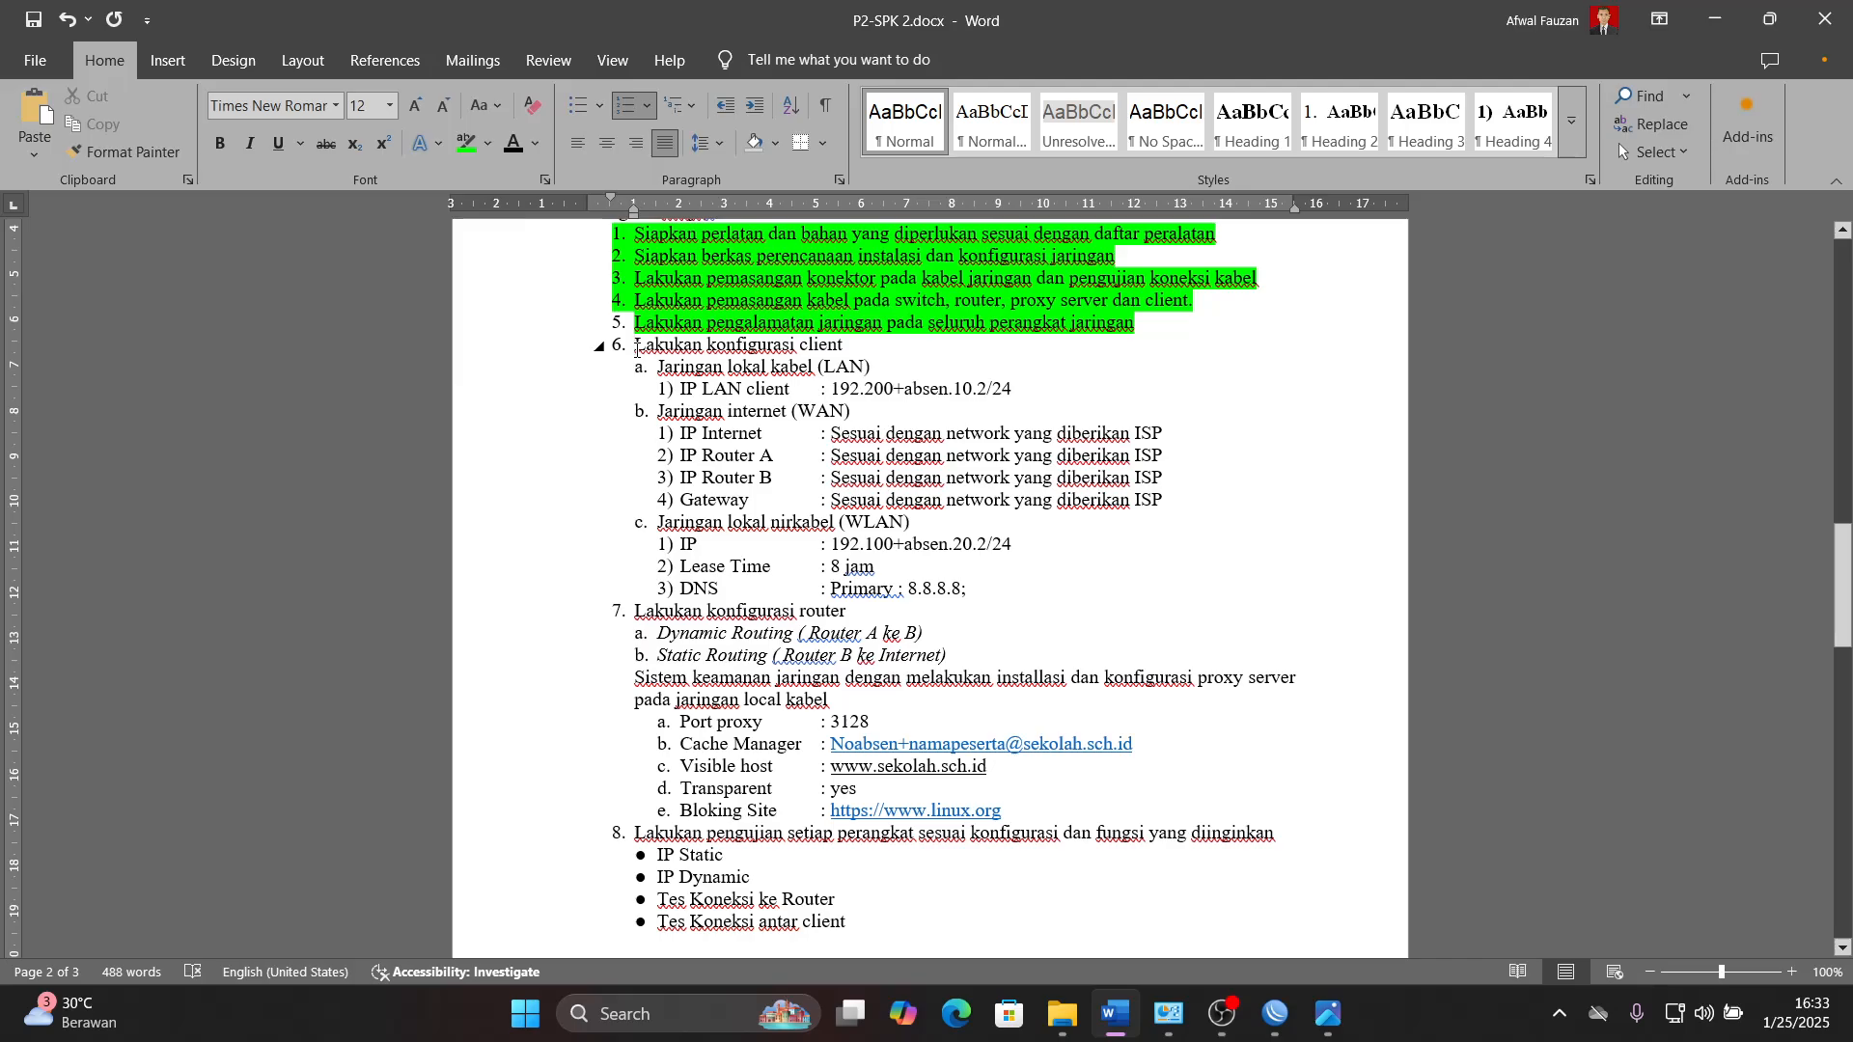
{"action": "left_click_drag", "start_coordinate": [636, 349], "coordinate": [1013, 389]}
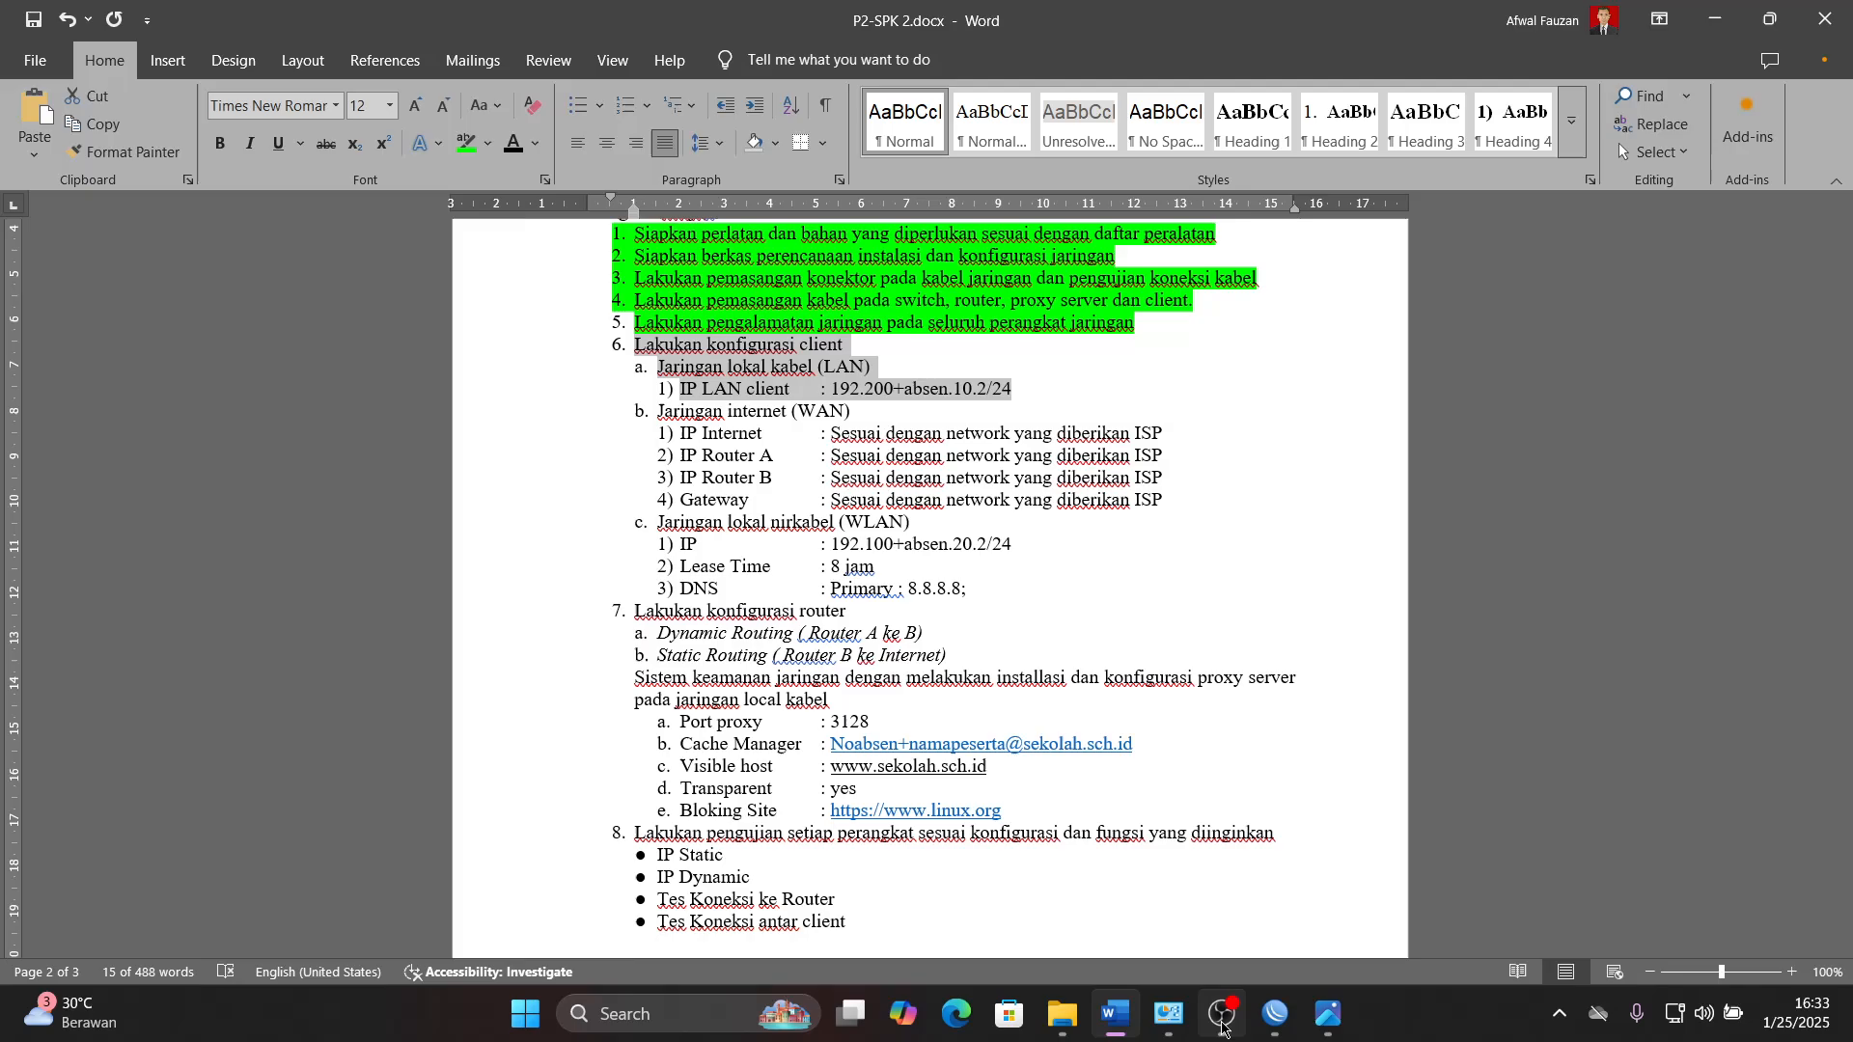
{"action": "scroll", "coordinate": [904, 845], "scroll_direction": "down", "scroll_amount": 15}
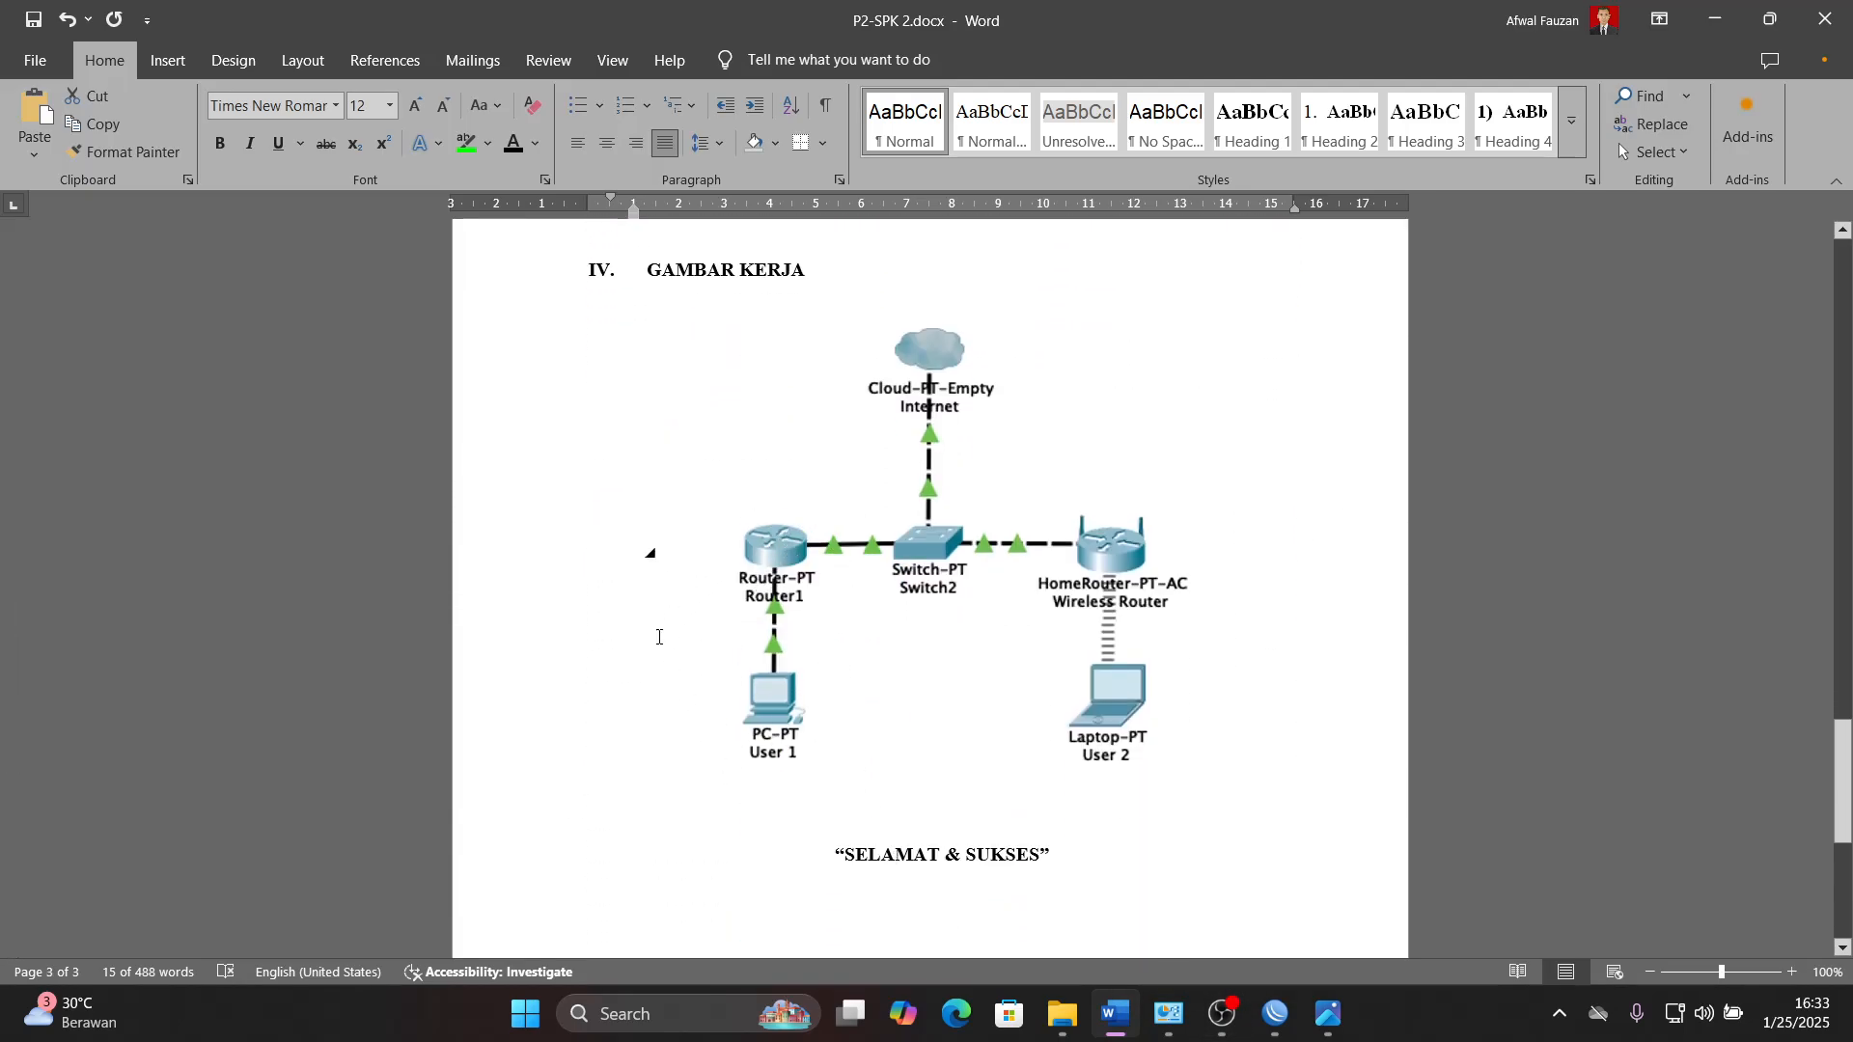
{"action": "scroll", "coordinate": [830, 697], "scroll_direction": "up", "scroll_amount": 1}
{"action": "scroll", "coordinate": [830, 696], "scroll_direction": "up", "scroll_amount": 15}
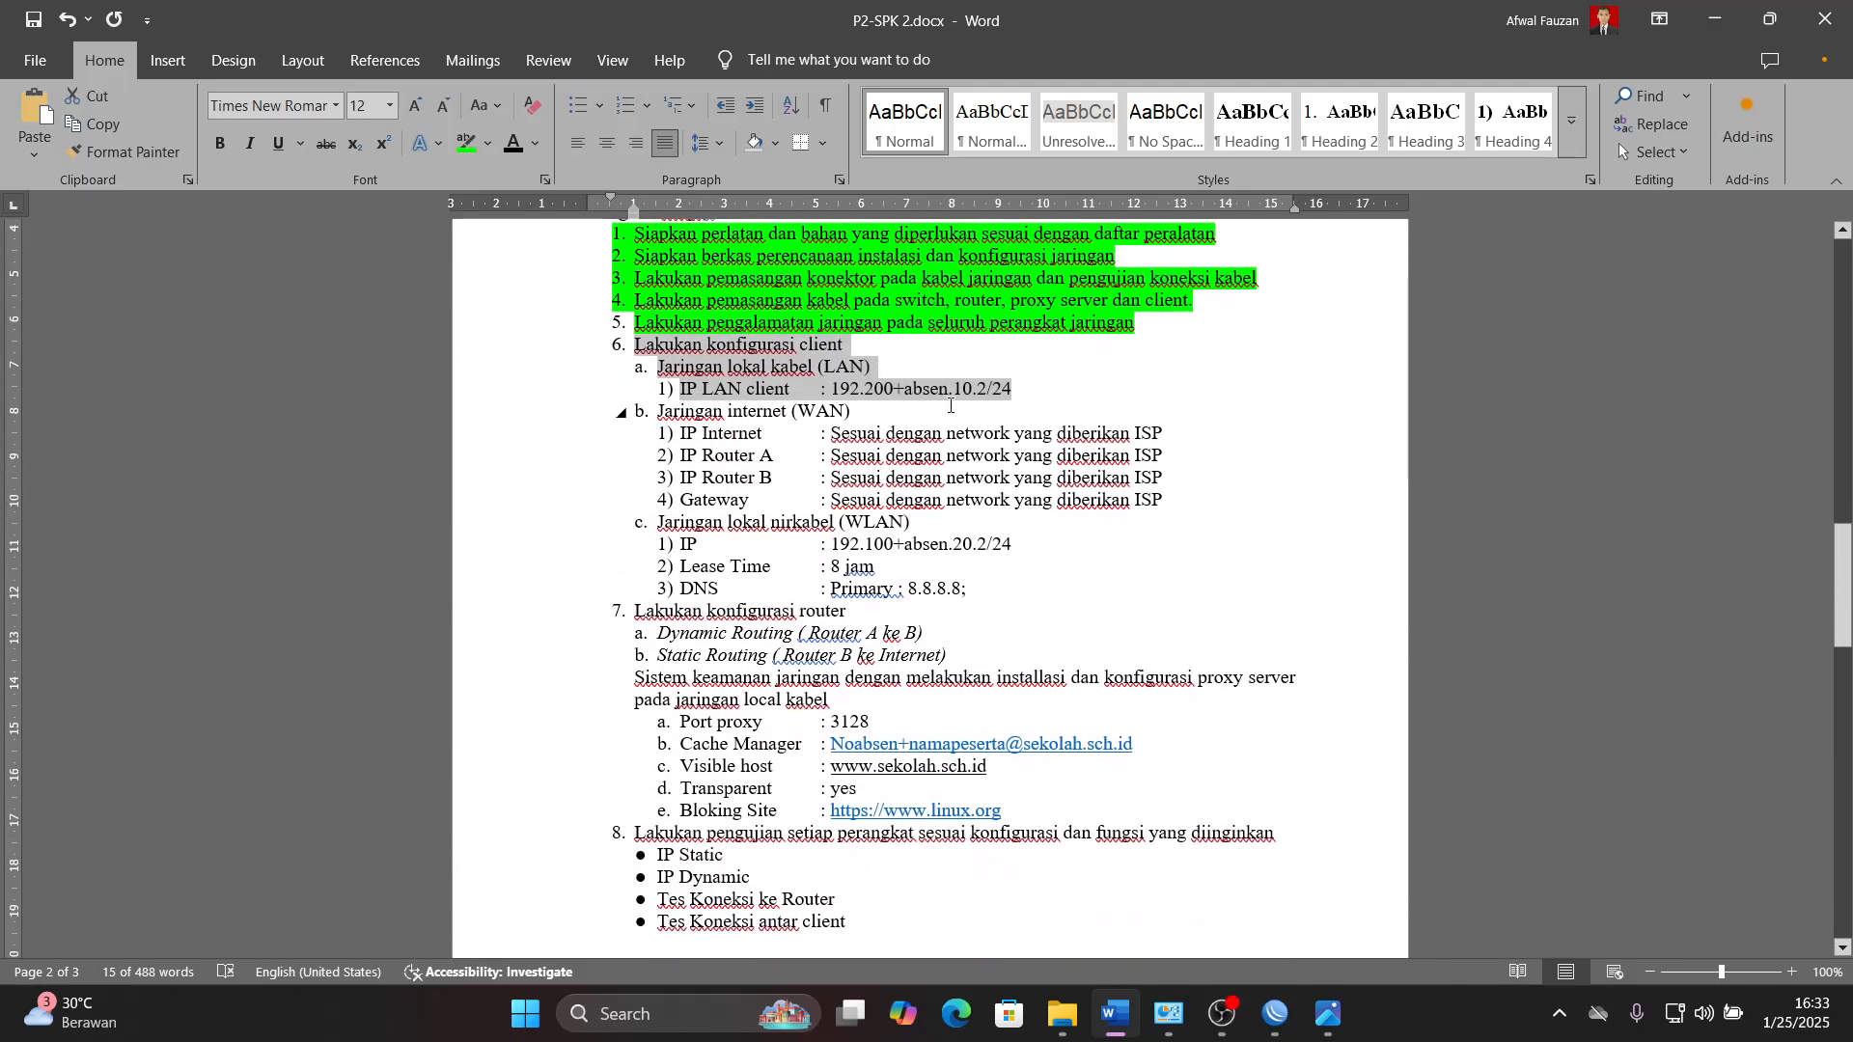
{"action": "scroll", "coordinate": [948, 403], "scroll_direction": "up", "scroll_amount": 2}
{"action": "scroll", "coordinate": [950, 406], "scroll_direction": "down", "scroll_amount": 2}
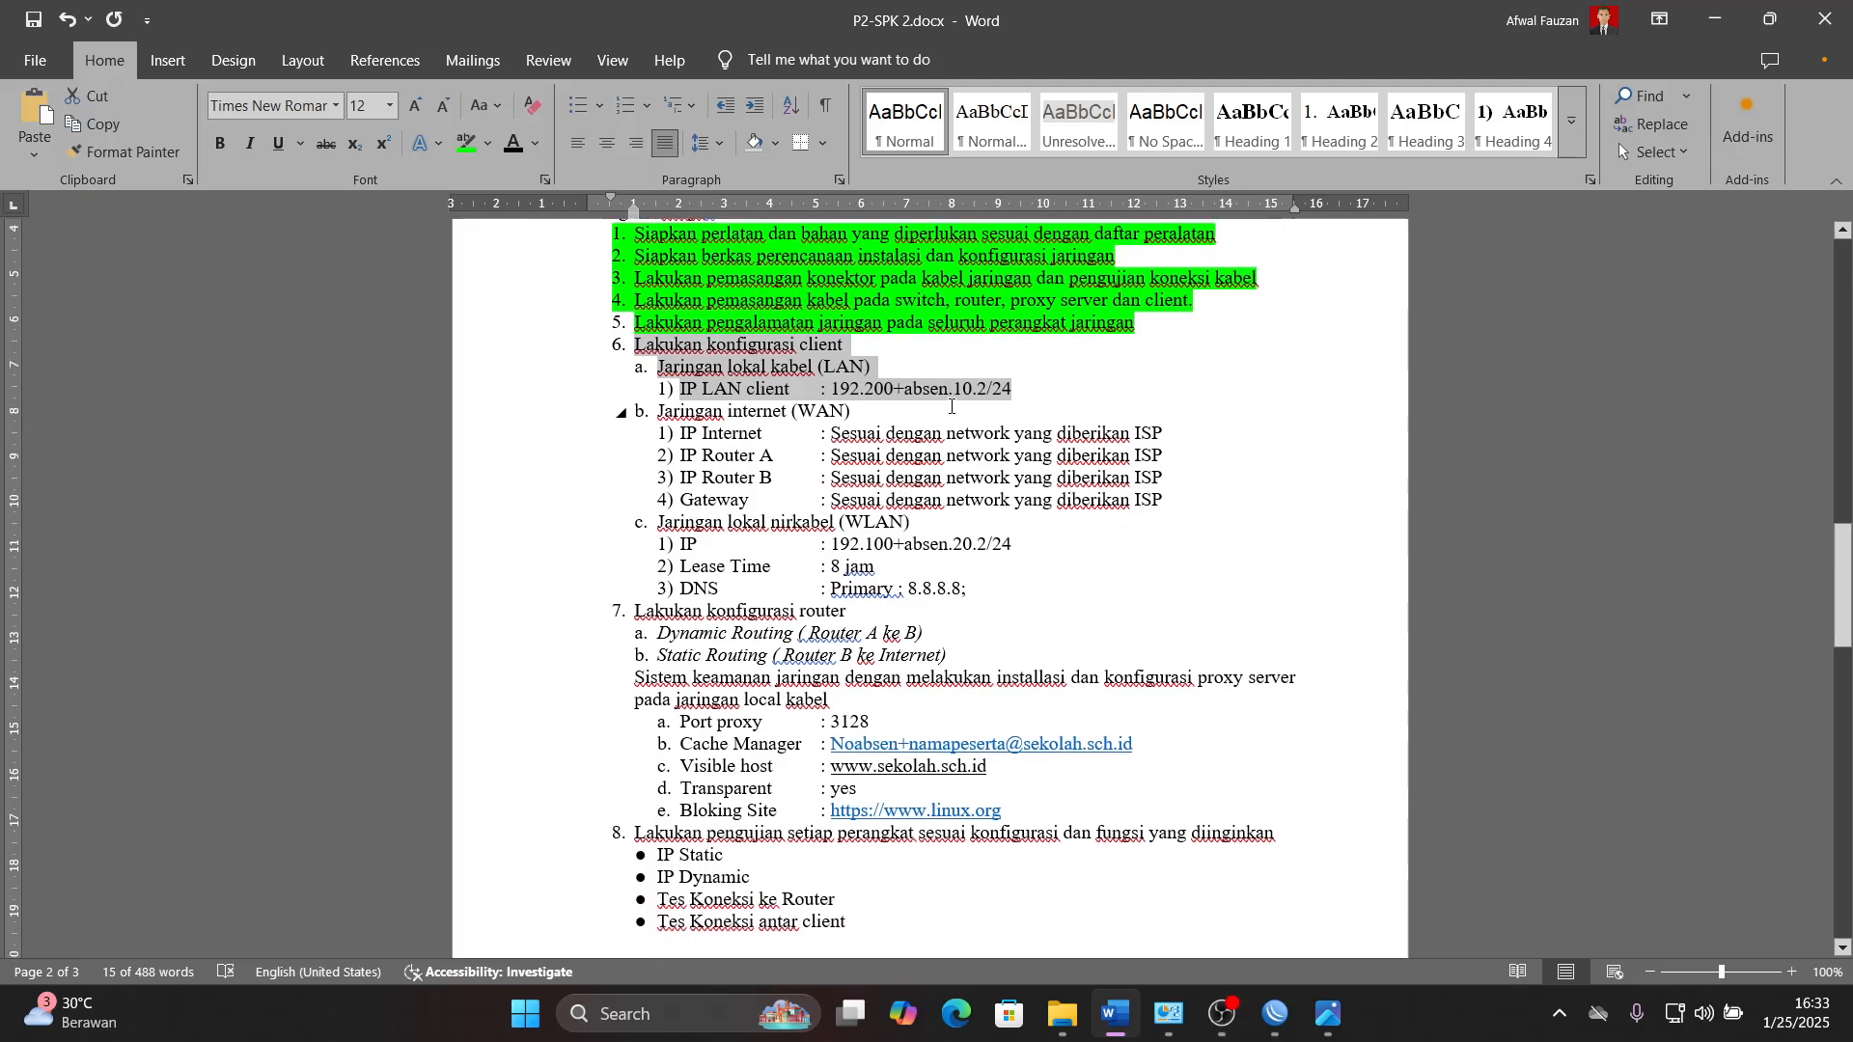
{"action": "left_click", "coordinate": [879, 395]}
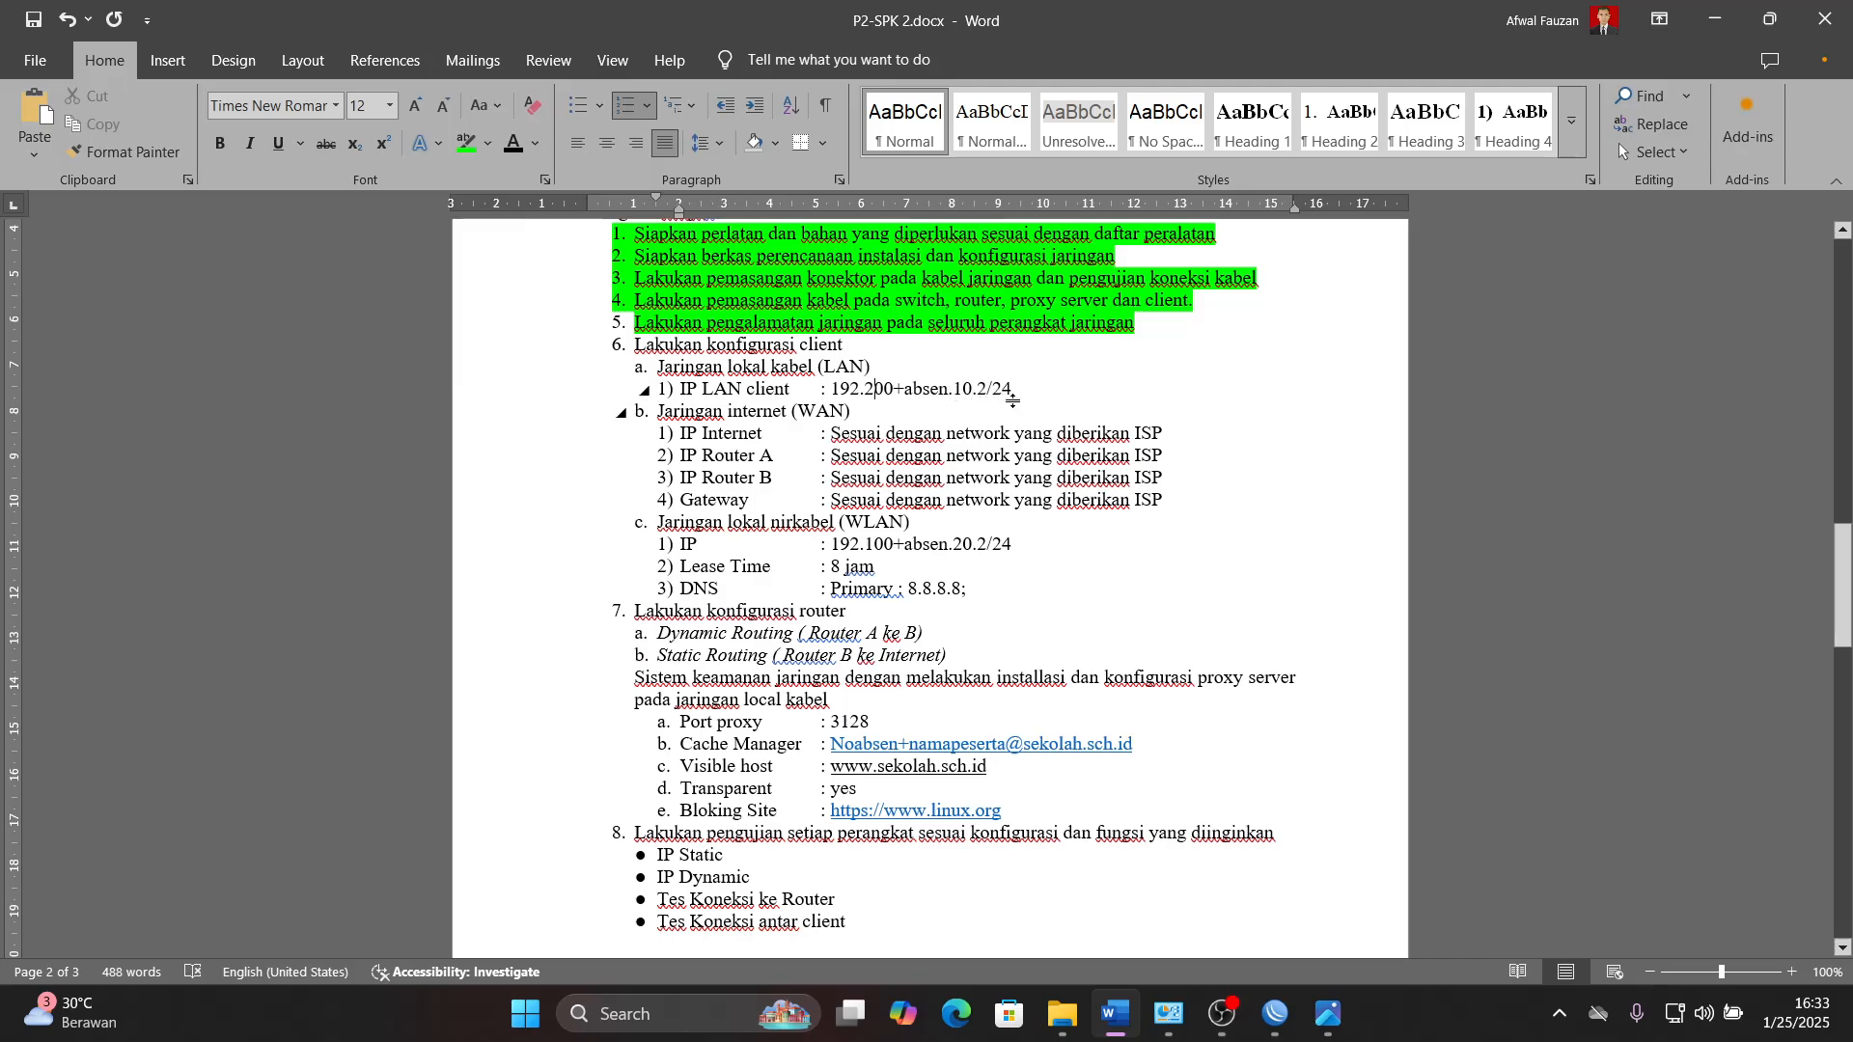
{"action": "mouse_move", "coordinate": [1285, 1035]}
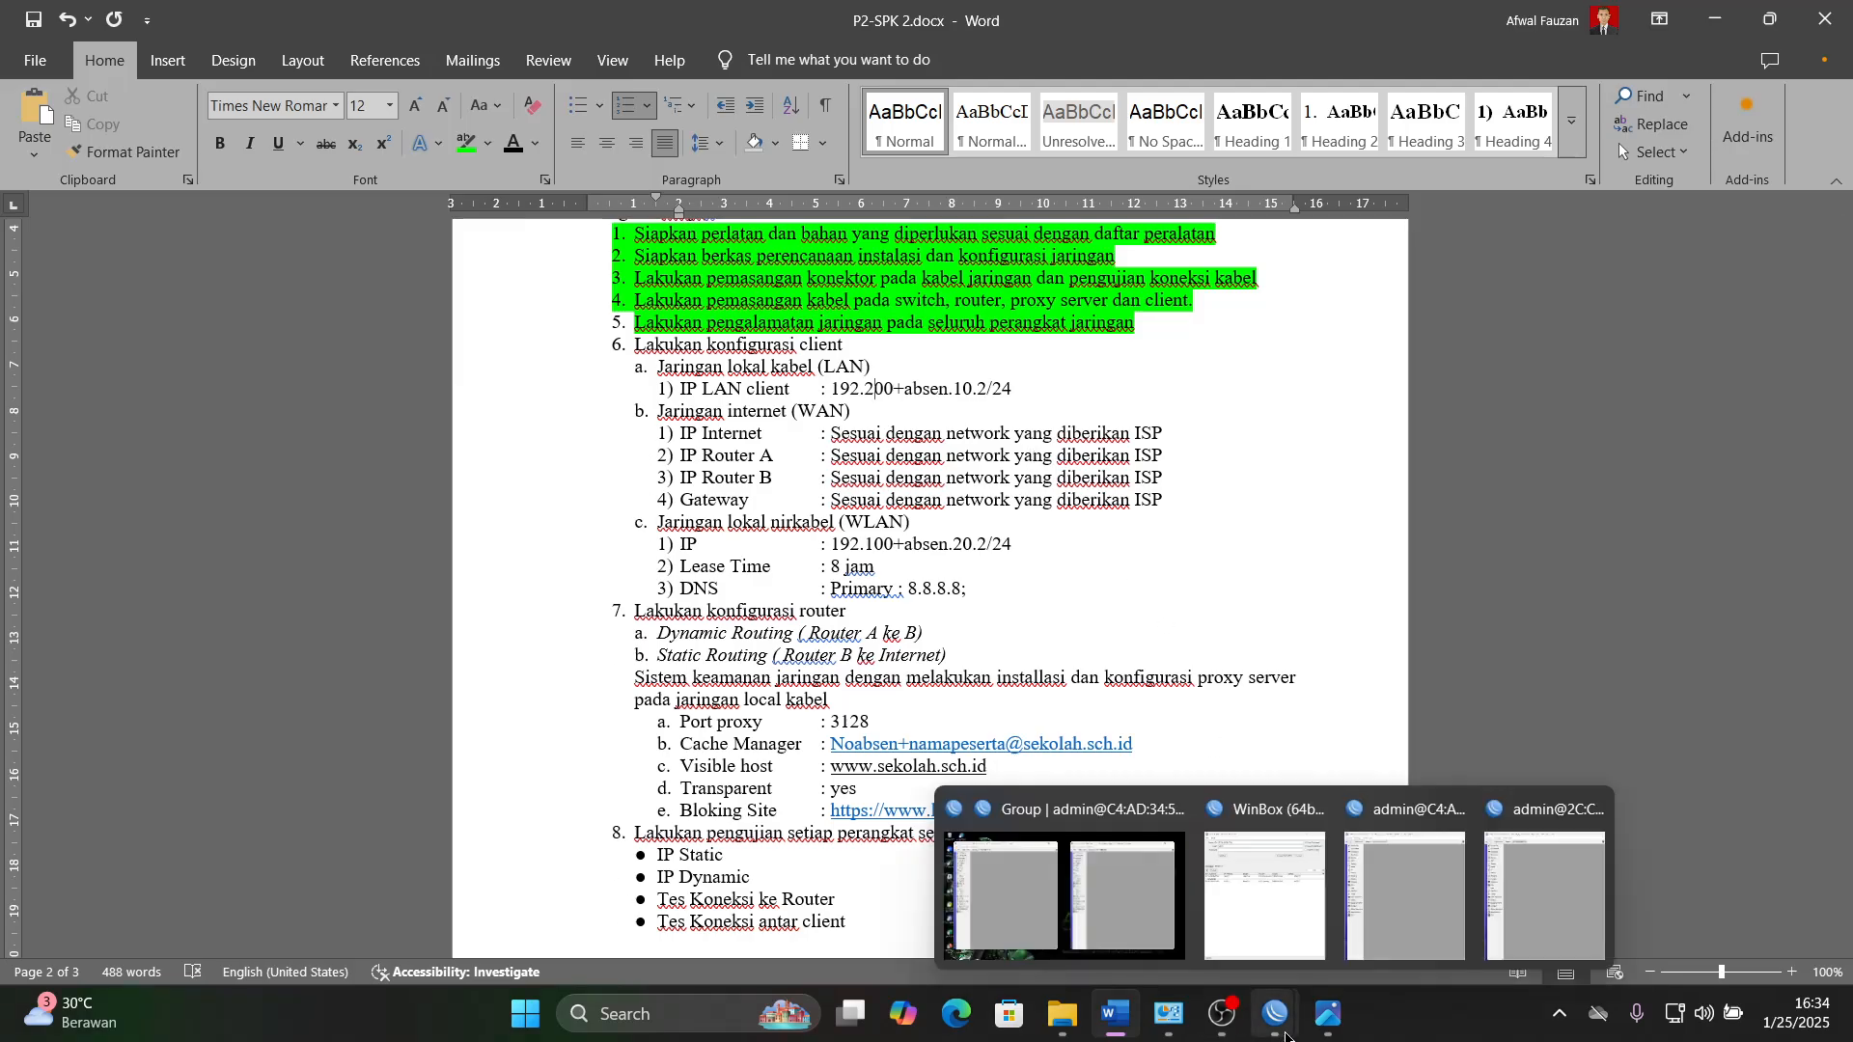
{"action": "left_click", "coordinate": [1112, 1025]}
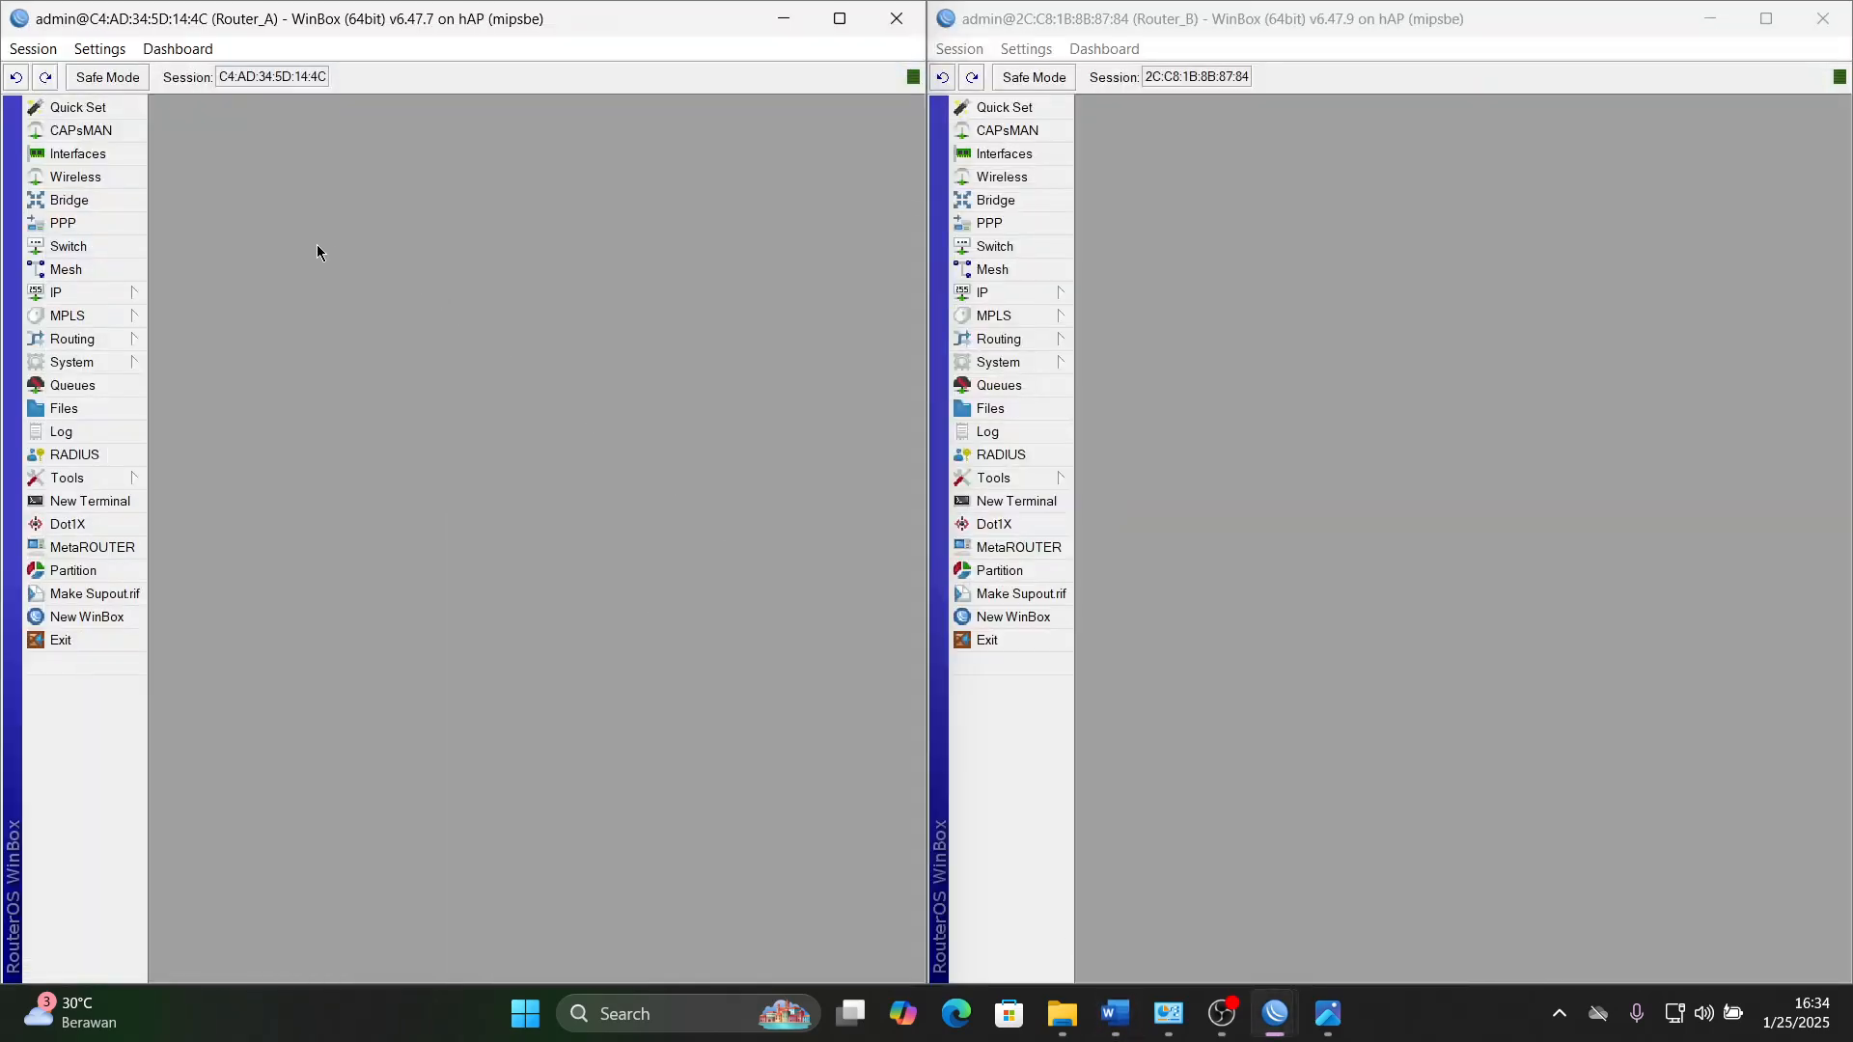
- Start a new IP address entry on Router_A and set its address to 192.255.10.2/24, consulting the LAN client format in Word
{"action": "left_click", "coordinate": [106, 293]}
{"action": "left_click", "coordinate": [193, 347]}
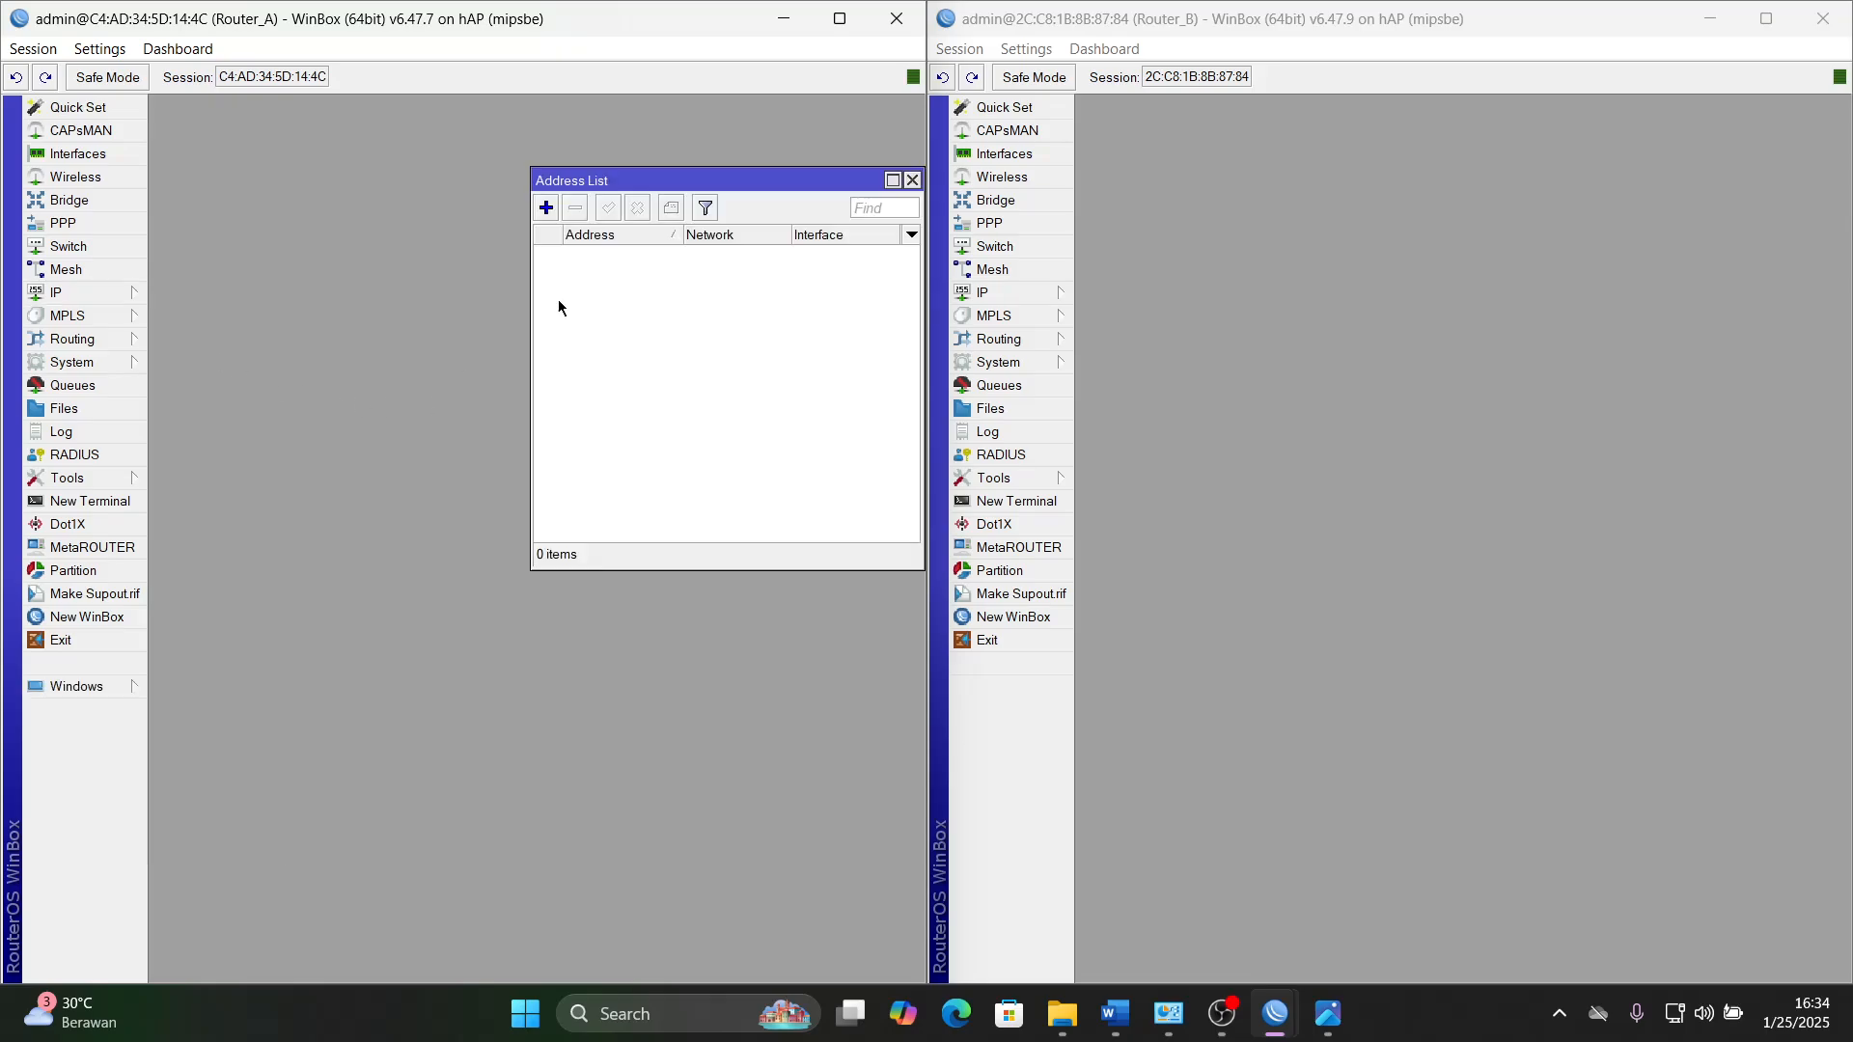
{"action": "left_click_drag", "start_coordinate": [719, 183], "coordinate": [490, 268]}
{"action": "left_click", "coordinate": [317, 291]}
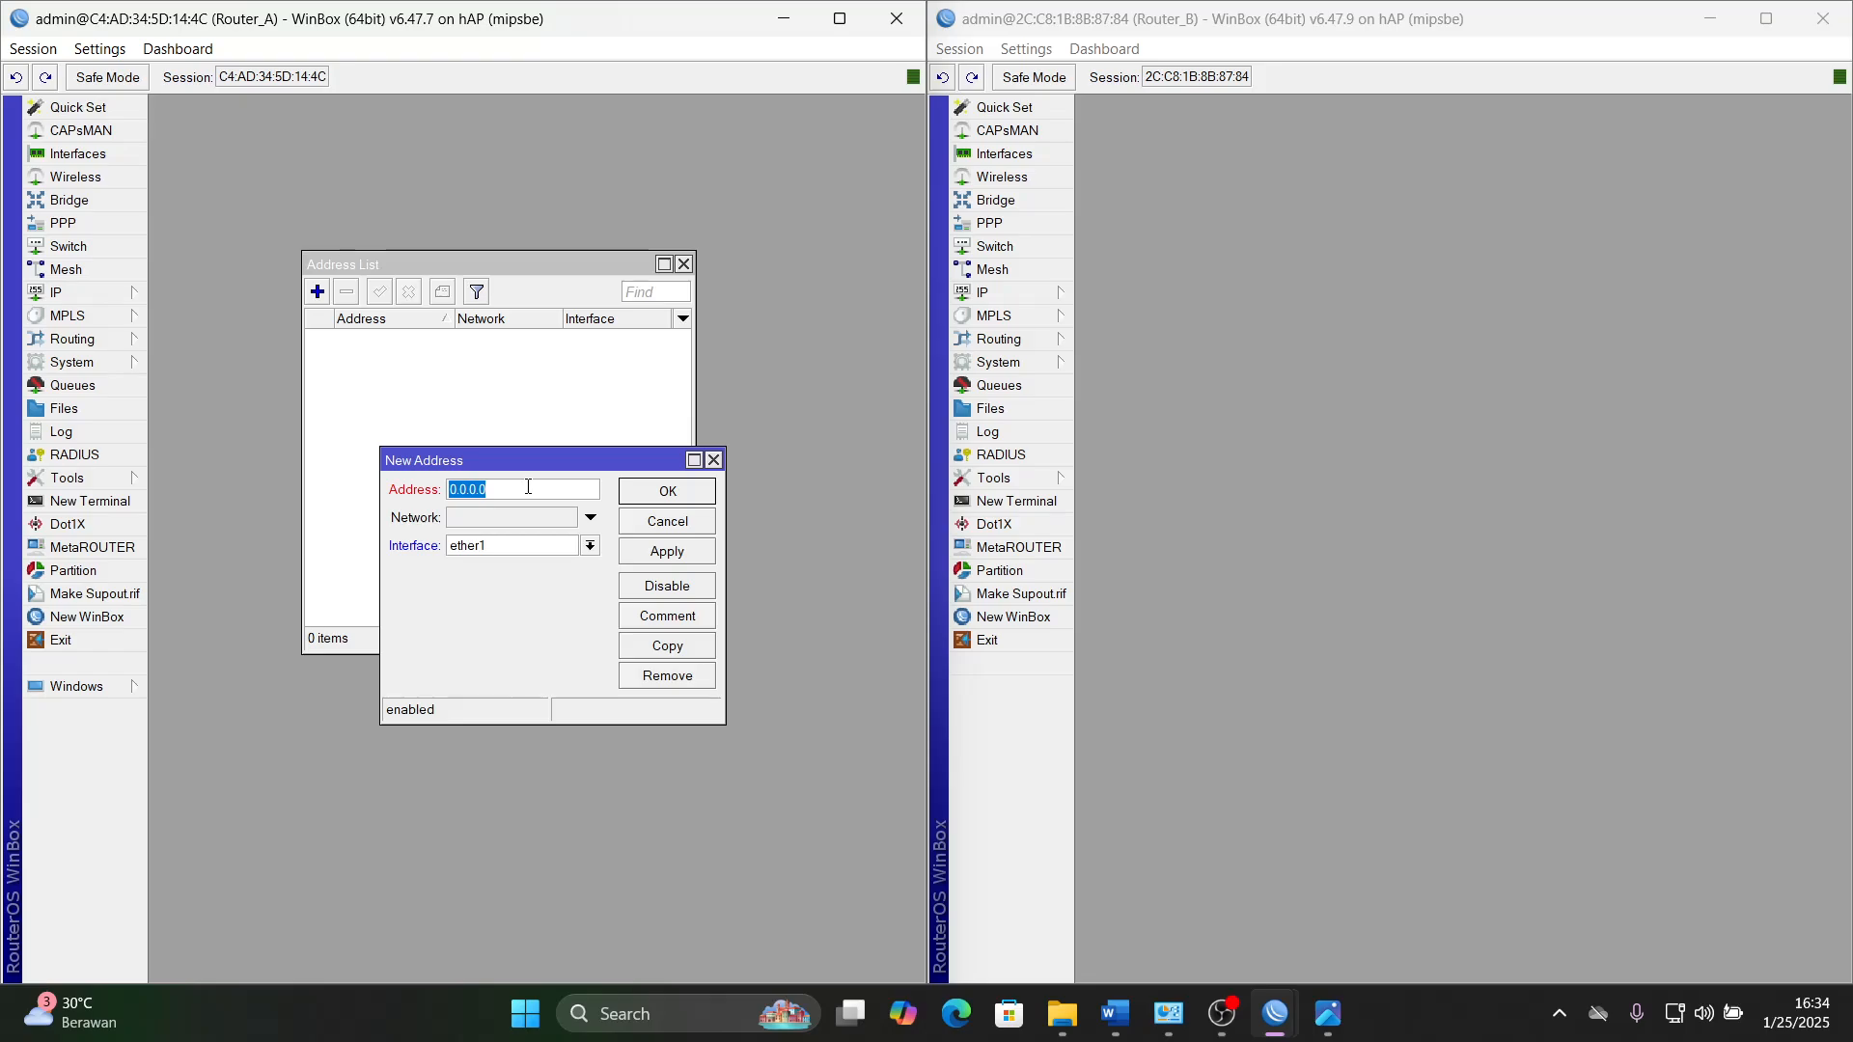
{"action": "key", "text": "Num_Lock"}
{"action": "type", "text": "192.2"}
{"action": "left_click", "coordinate": [1115, 1013]}
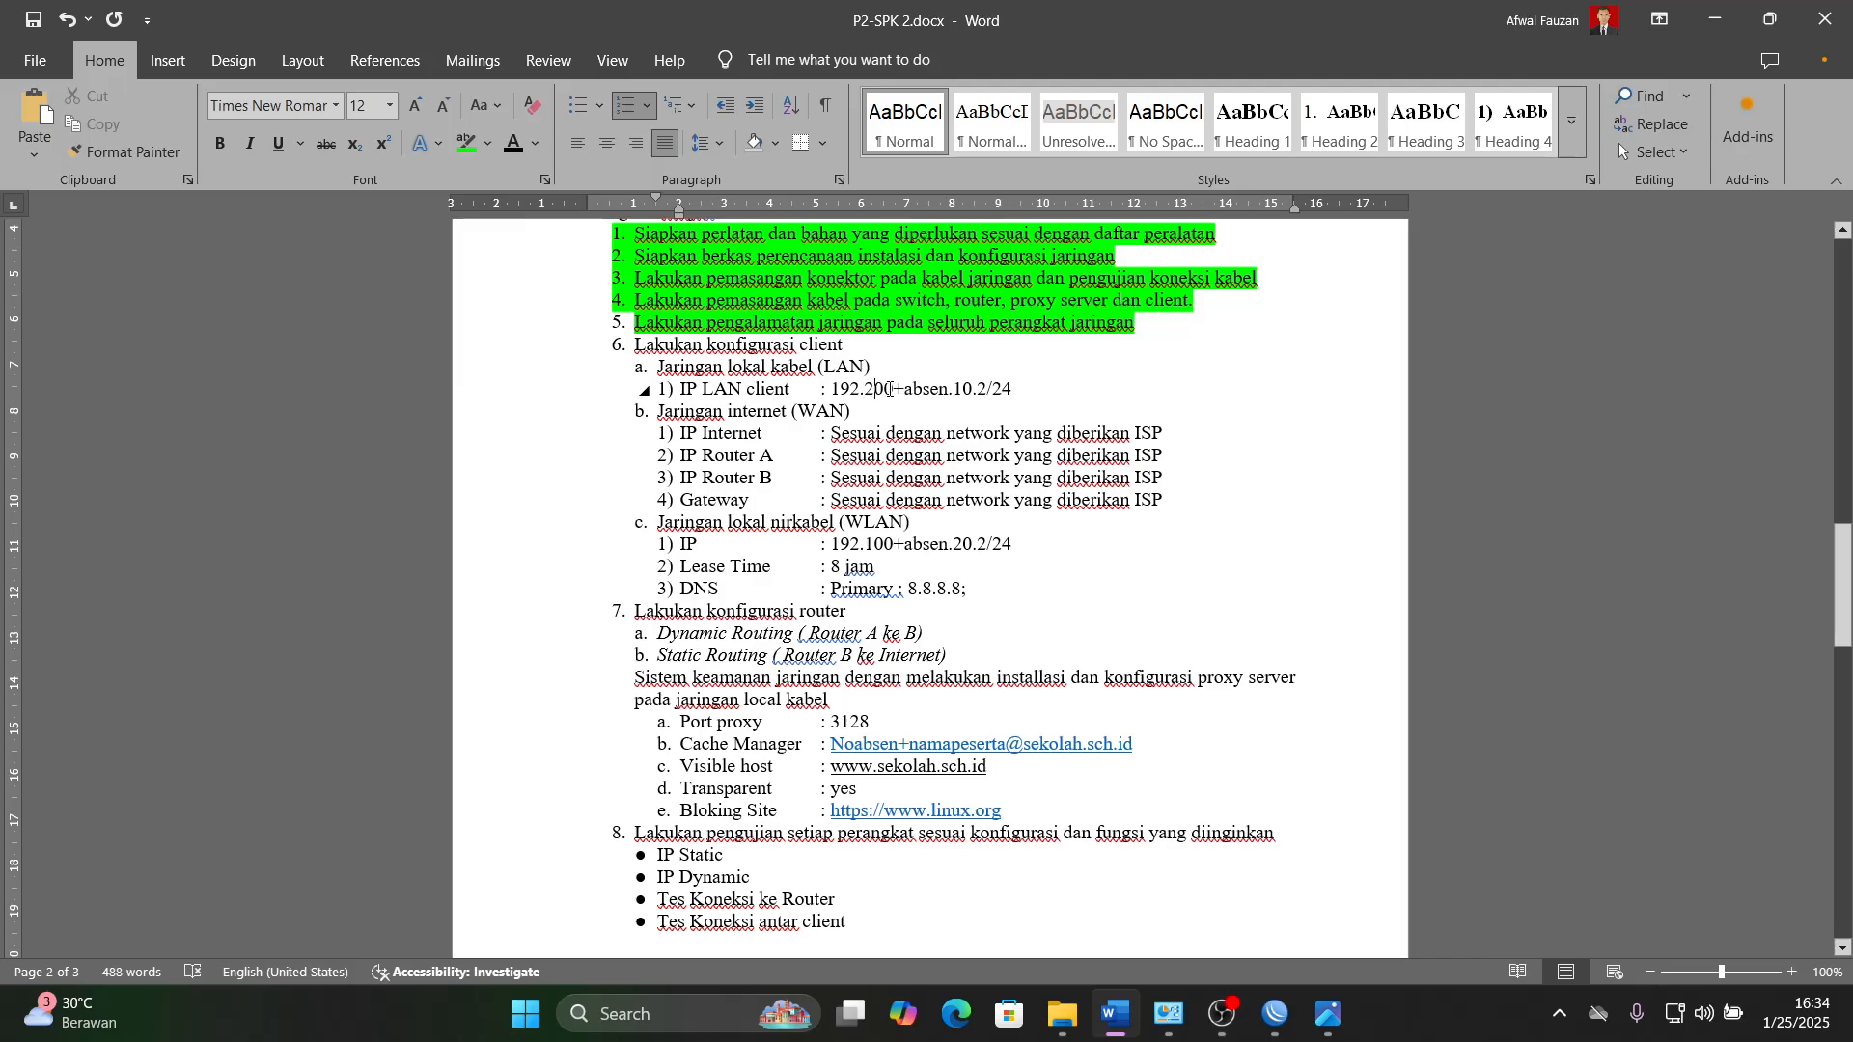
{"action": "left_click", "coordinate": [1114, 1013]}
{"action": "left_click", "coordinate": [503, 491]}
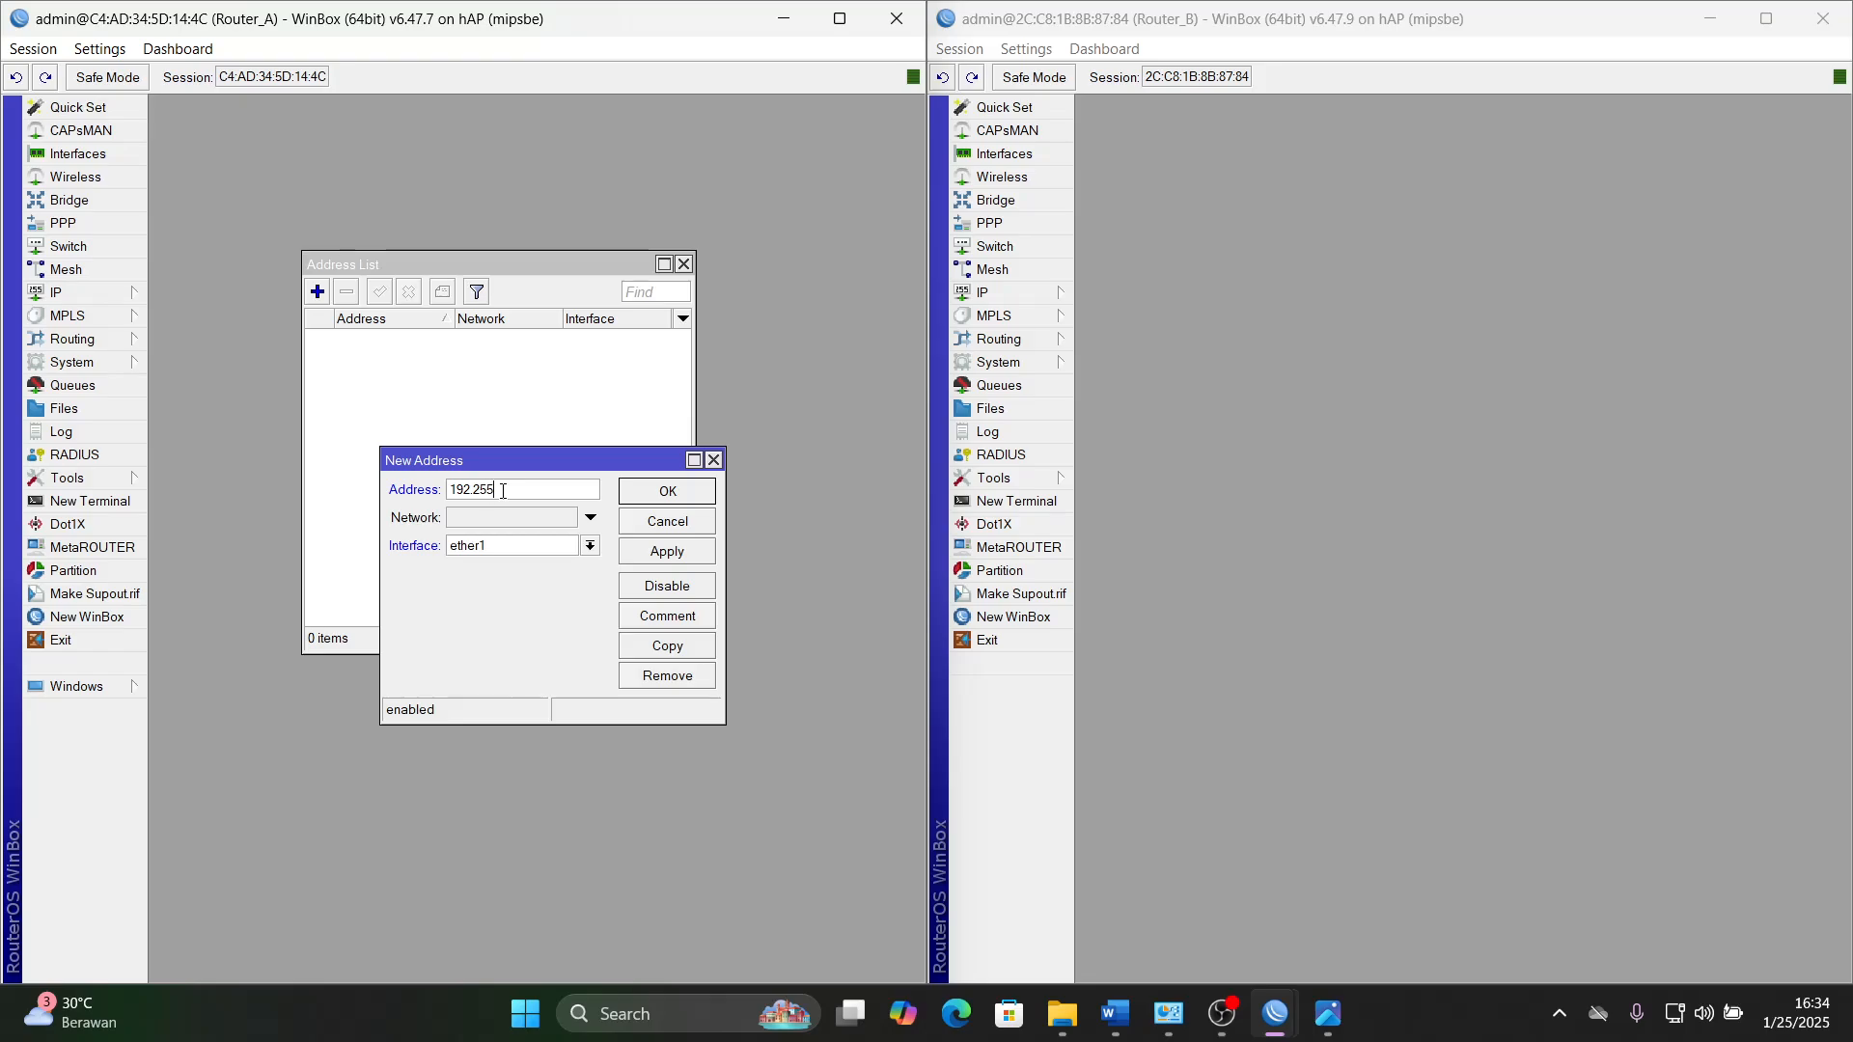
{"action": "type", "text": "55.10.2/24"}
- Assign the new address entry to interface ether2 and check it against the LAN client line in the Word document
{"action": "left_click", "coordinate": [523, 546]}
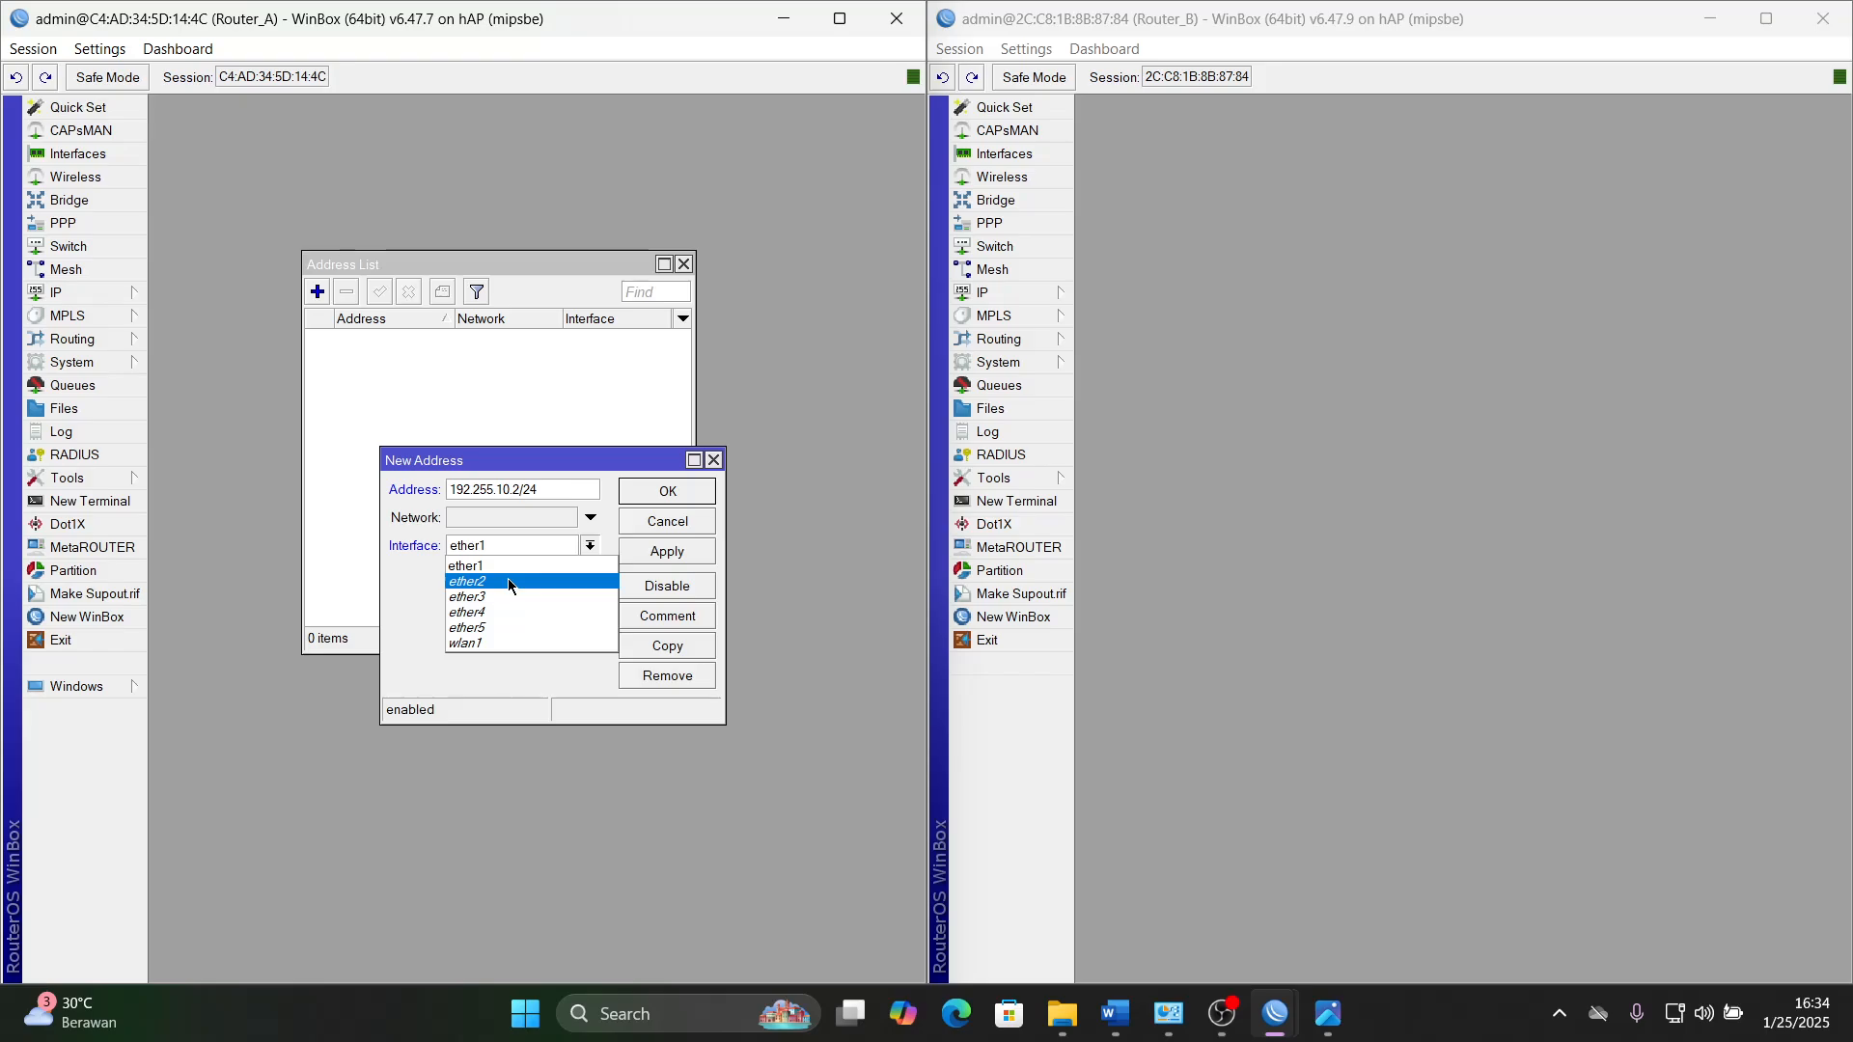
{"action": "left_click", "coordinate": [507, 580]}
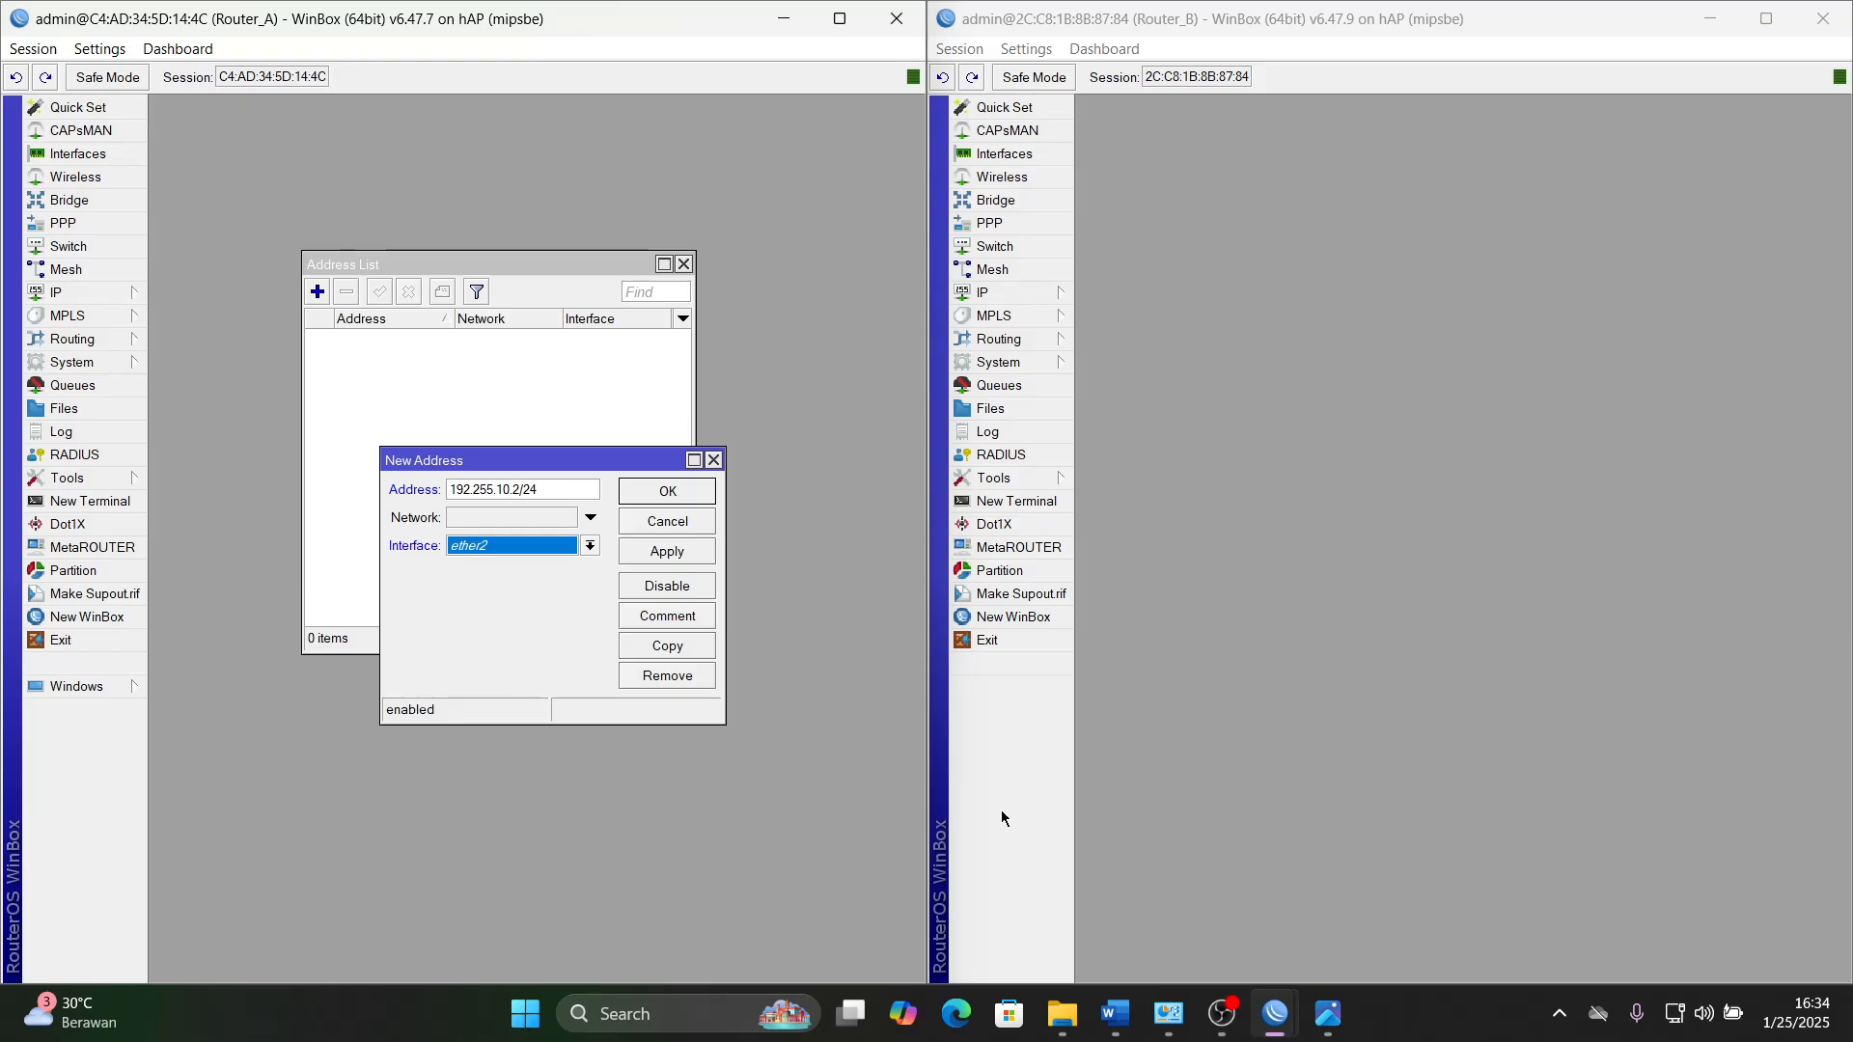
{"action": "left_click", "coordinate": [1115, 1013]}
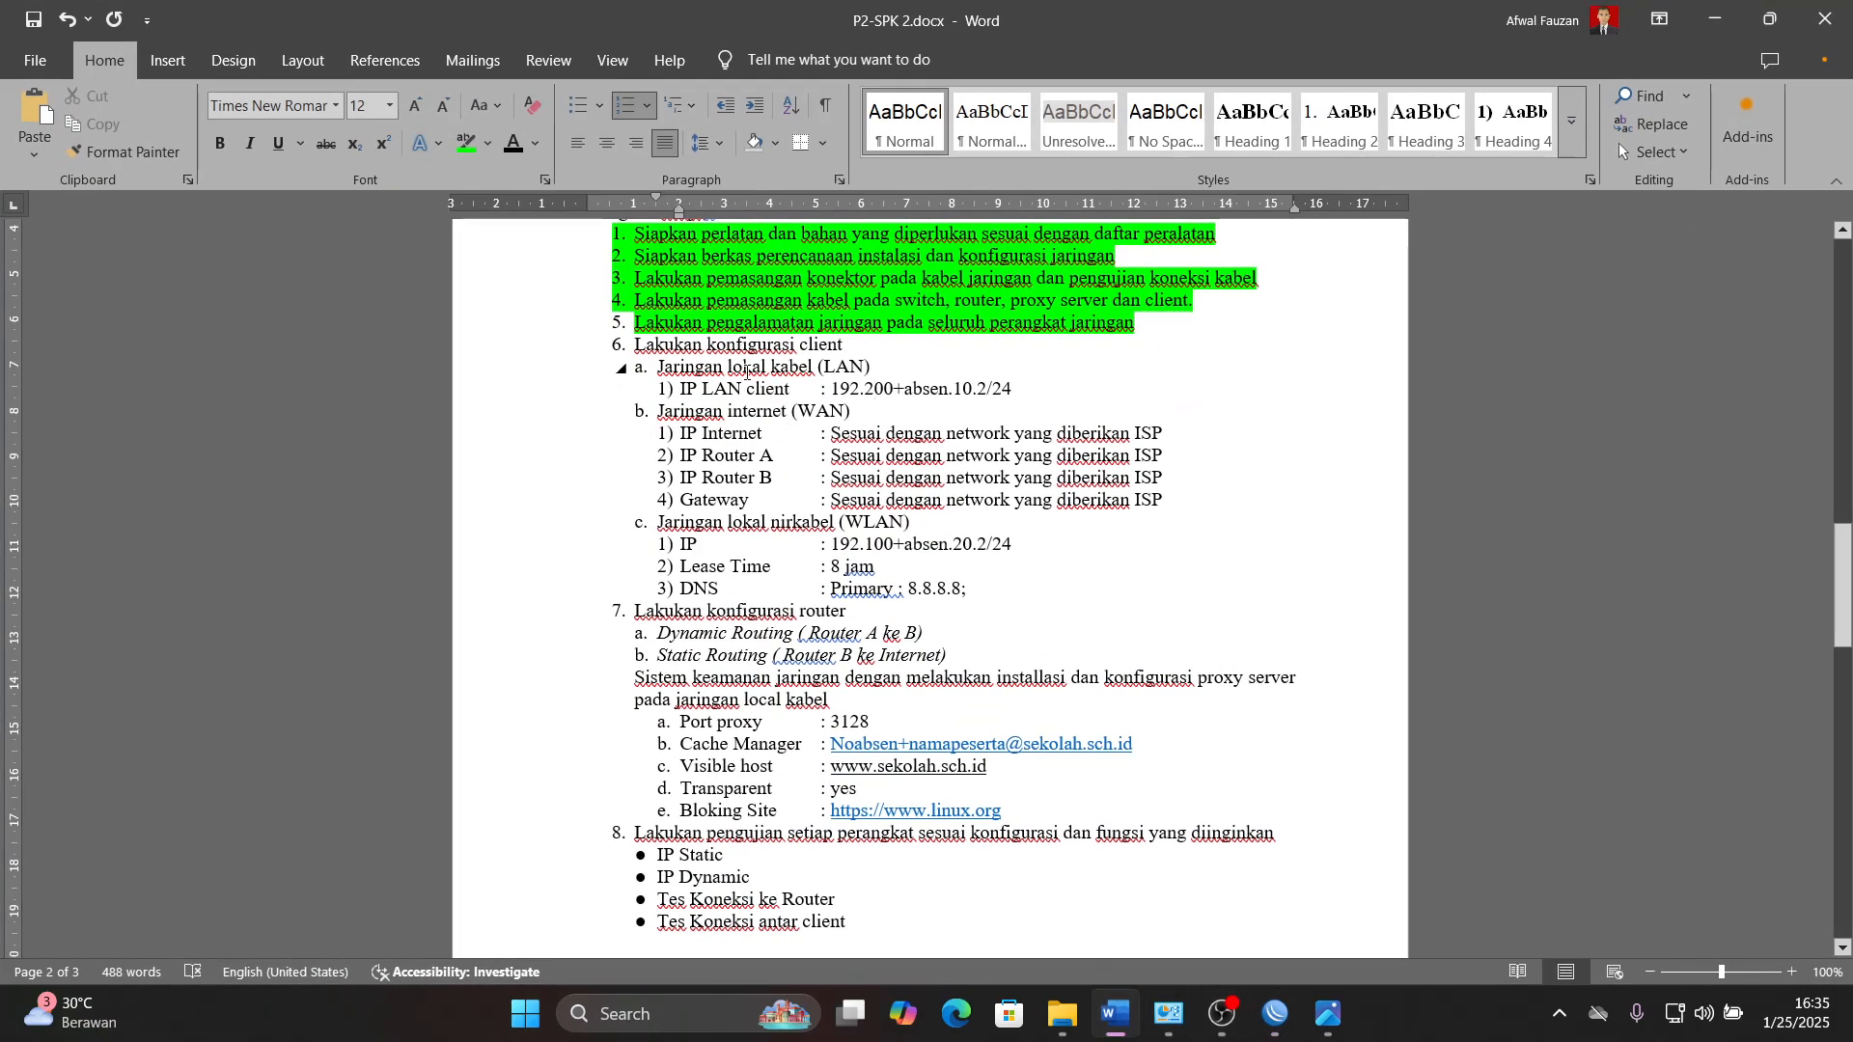
{"action": "left_click", "coordinate": [746, 371]}
{"action": "left_click", "coordinate": [1062, 387]}
{"action": "left_click", "coordinate": [1114, 1013]}
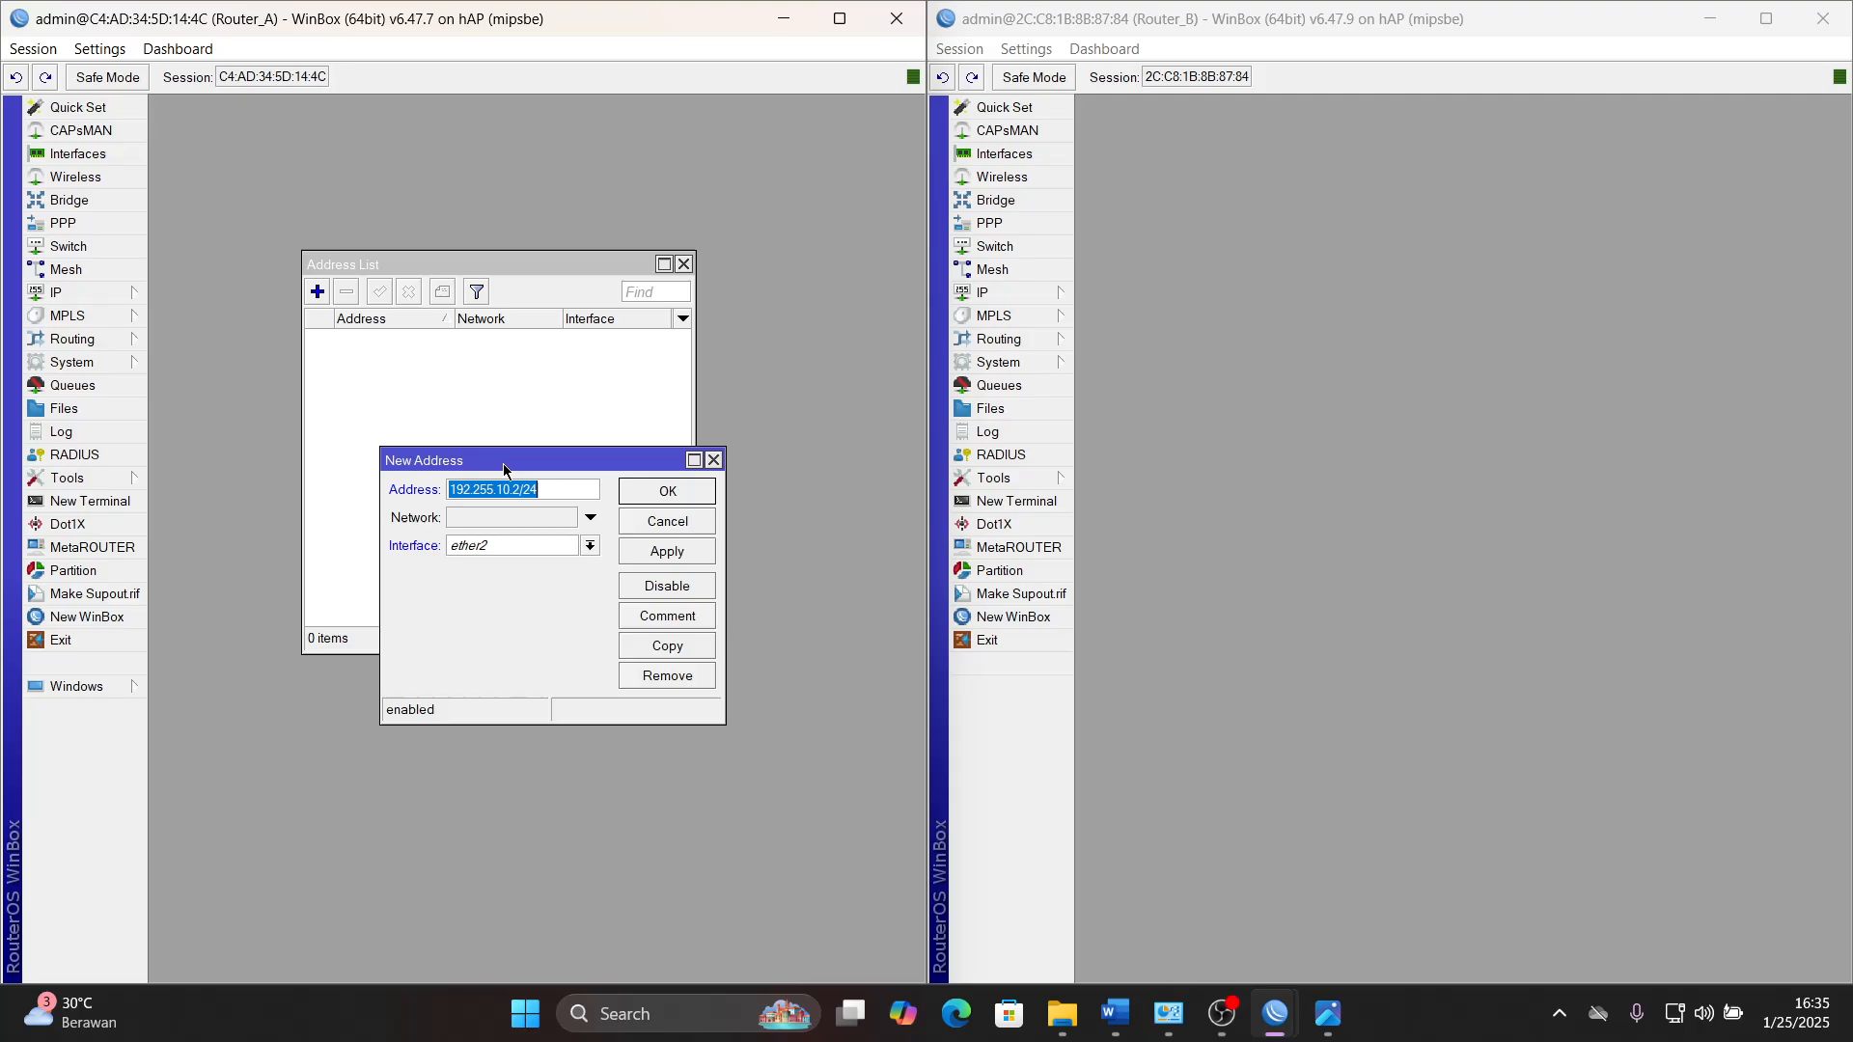
- Save Router_A's ether2 address entry, and highlight work step 6 through the IP LAN client line in bright green in the Word document
{"action": "left_click", "coordinate": [674, 554]}
{"action": "left_click", "coordinate": [691, 495]}
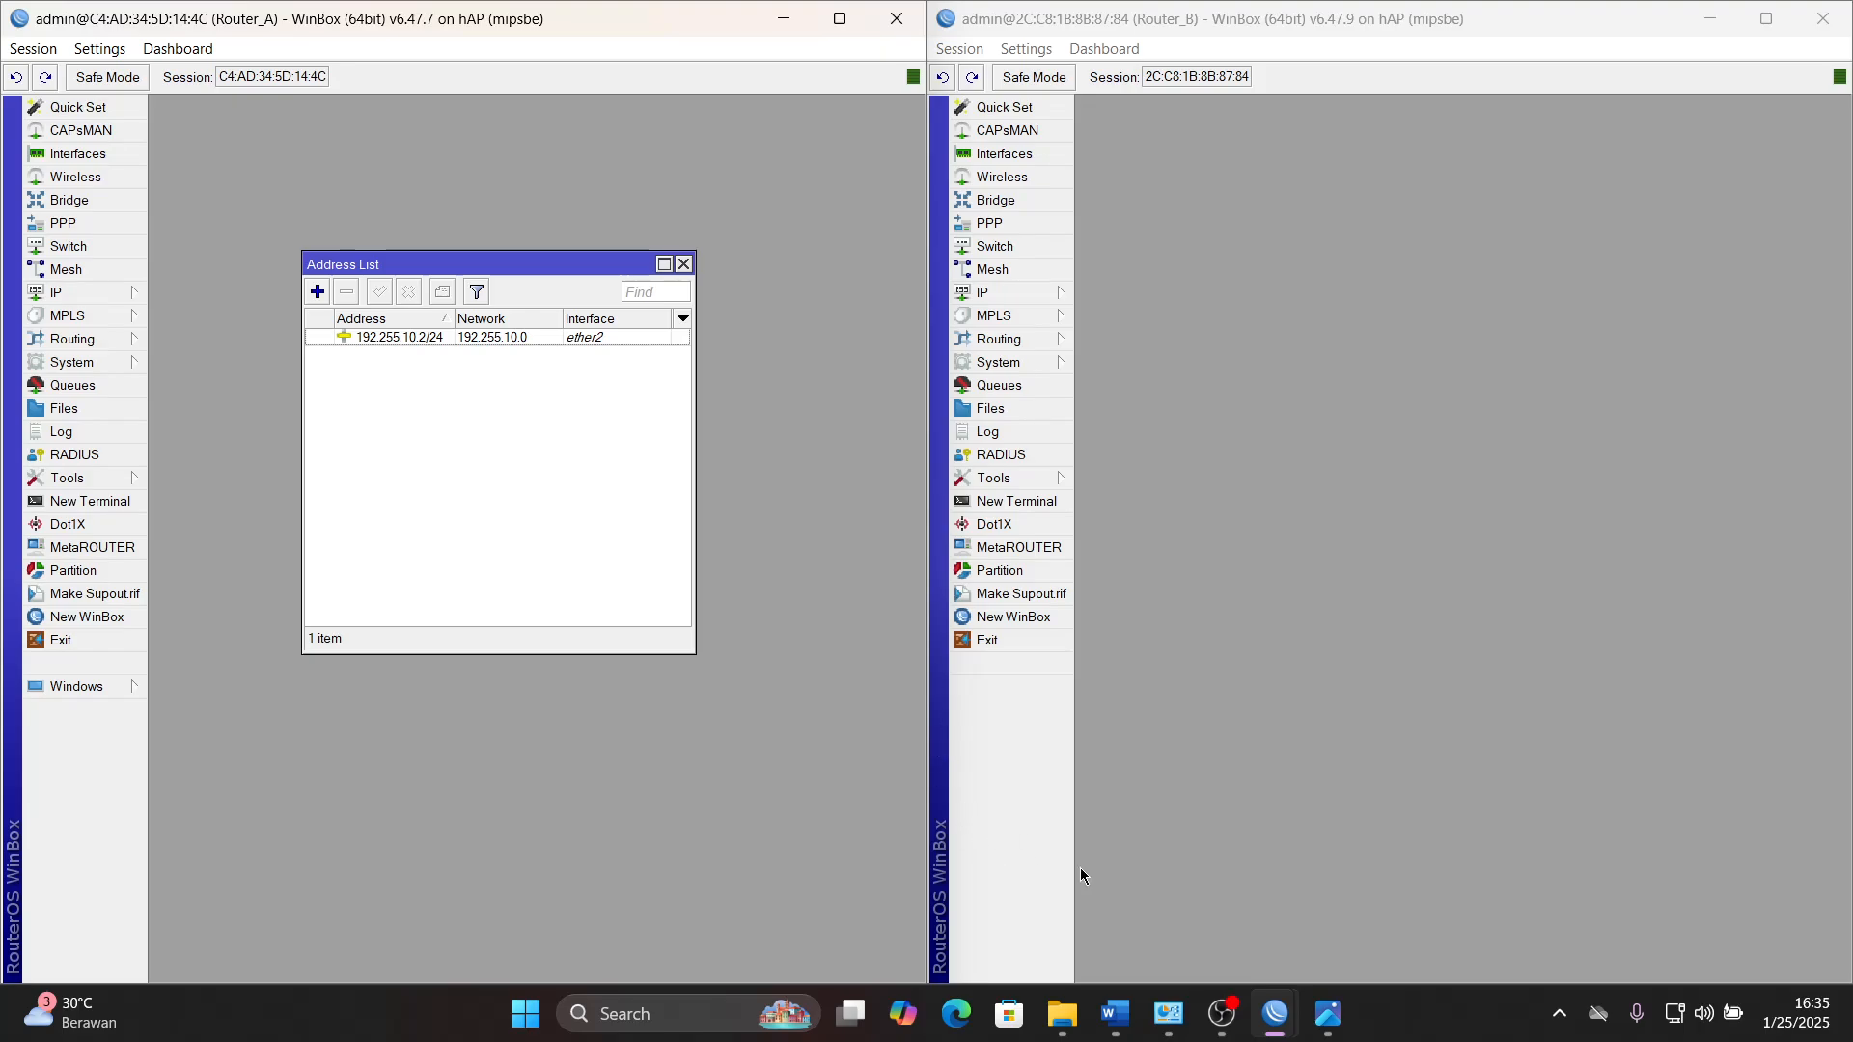
{"action": "left_click", "coordinate": [1114, 1014]}
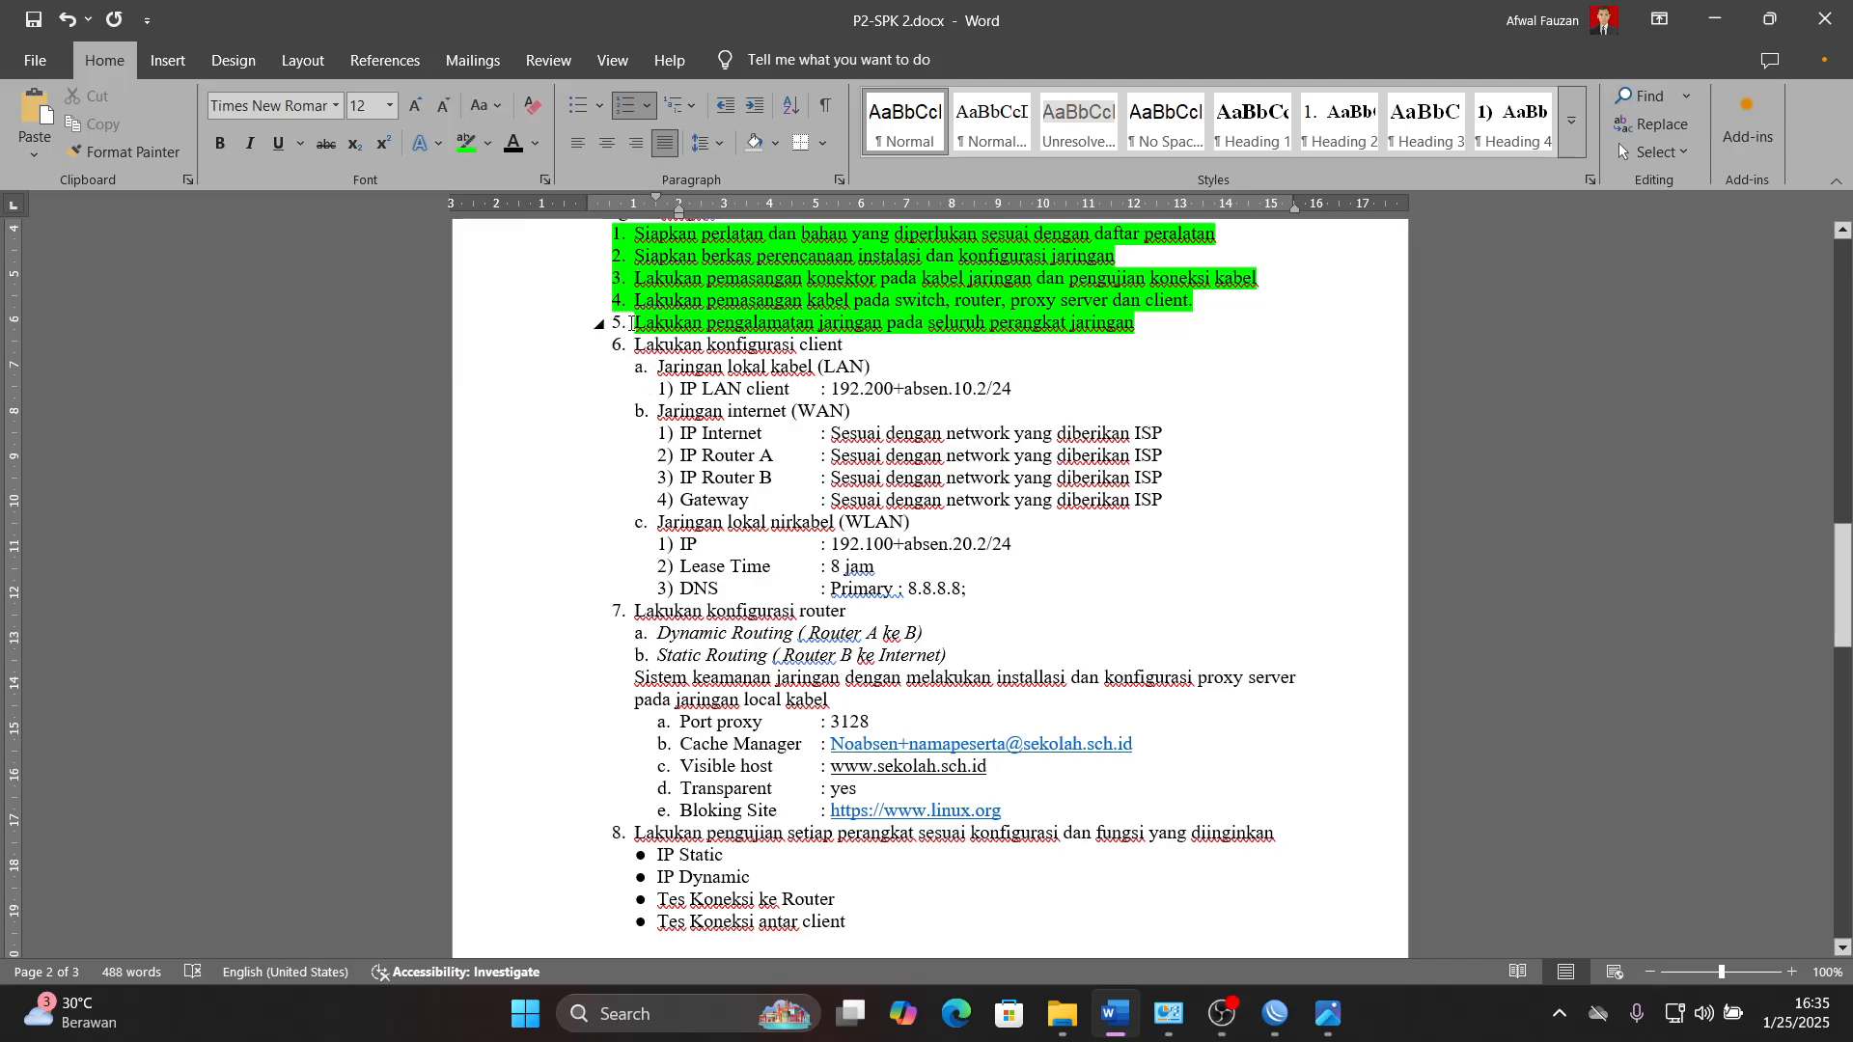
{"action": "left_click_drag", "start_coordinate": [633, 345], "coordinate": [1011, 389]}
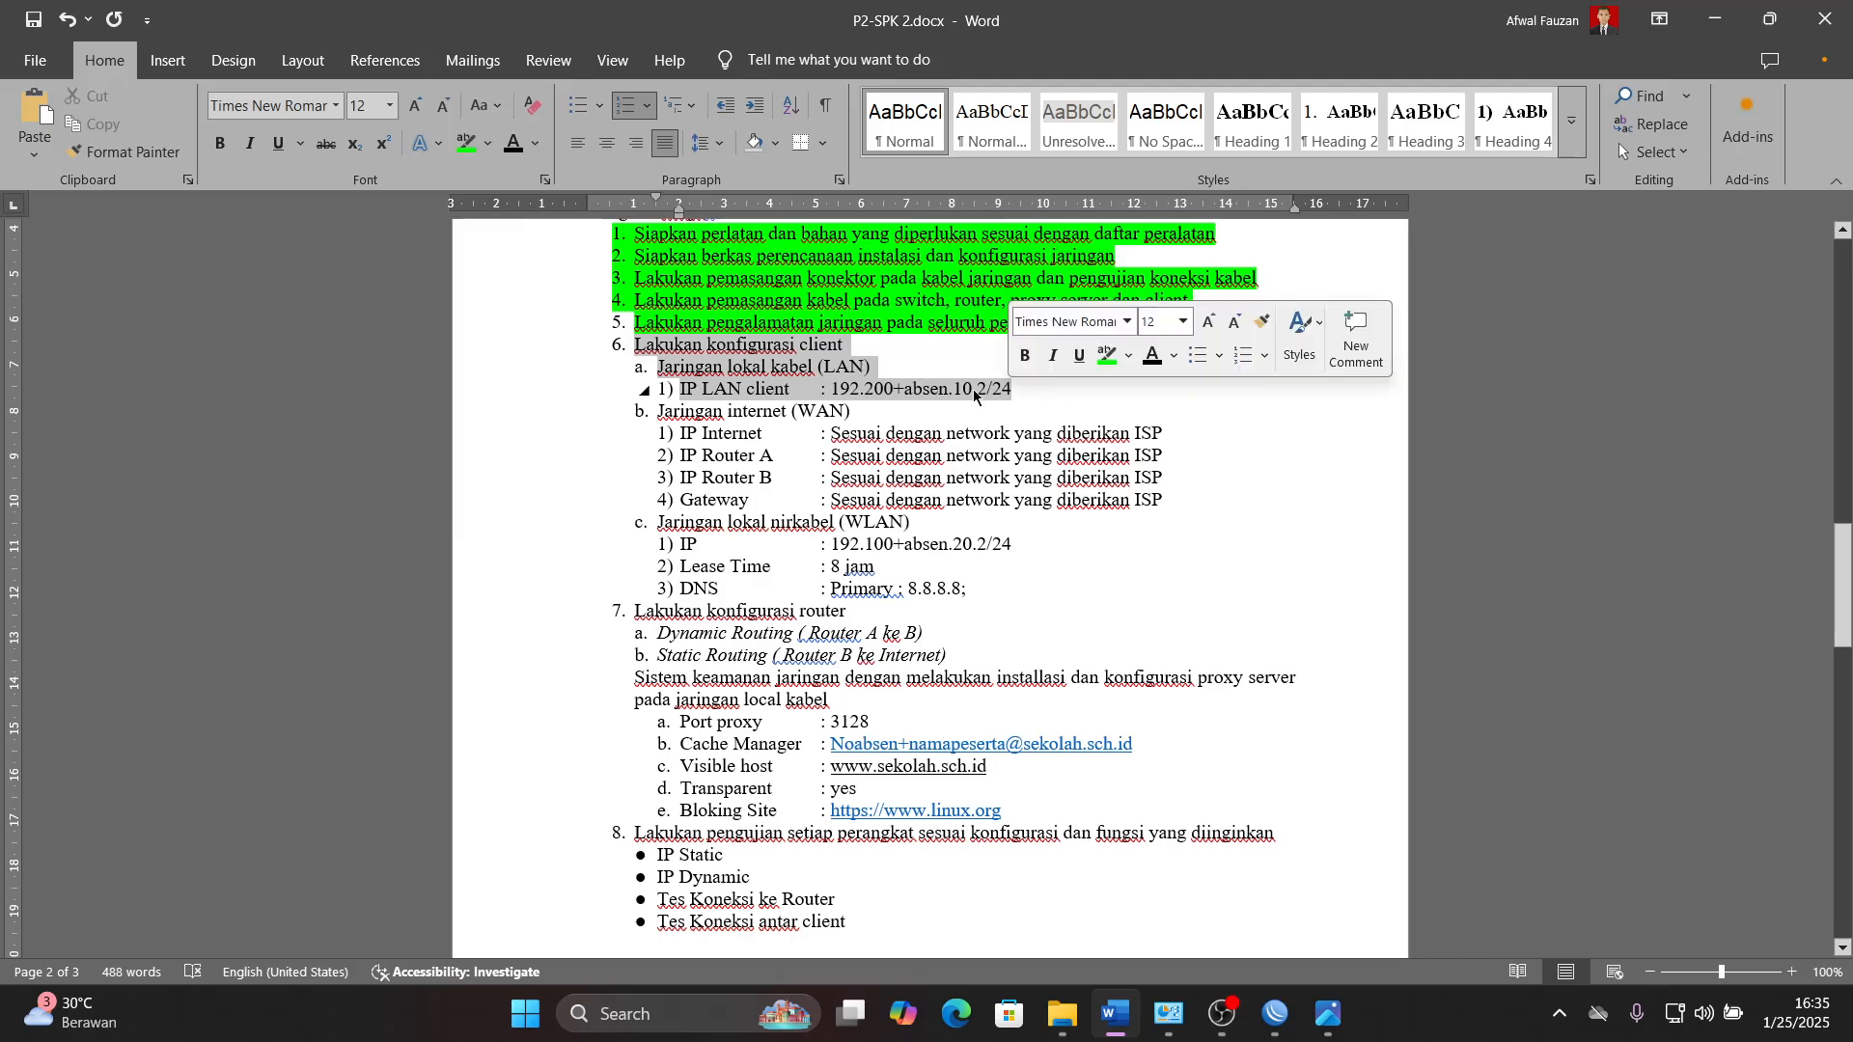
{"action": "left_click", "coordinate": [463, 145]}
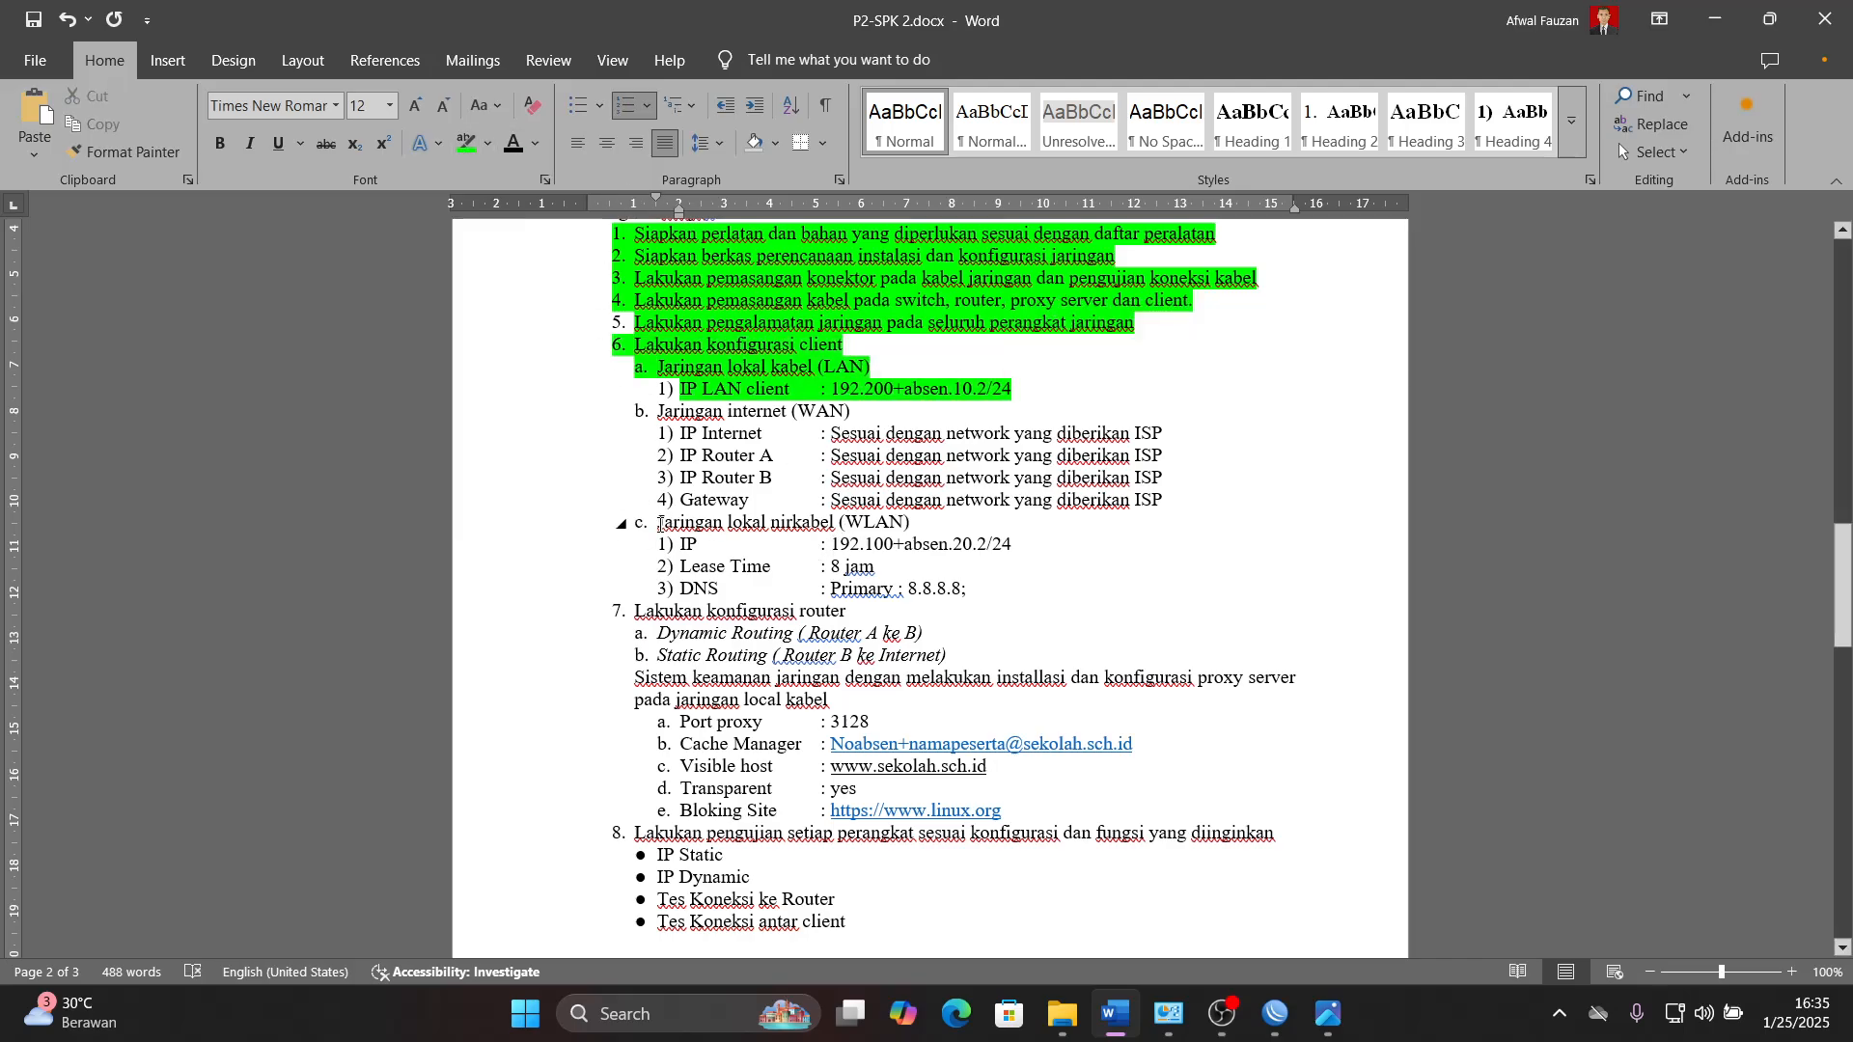
- Select the WLAN heading and IP line in Word, and start a new IP address entry for wlan1 on Router_B in WinBox
{"action": "left_click_drag", "start_coordinate": [659, 525], "coordinate": [1012, 542]}
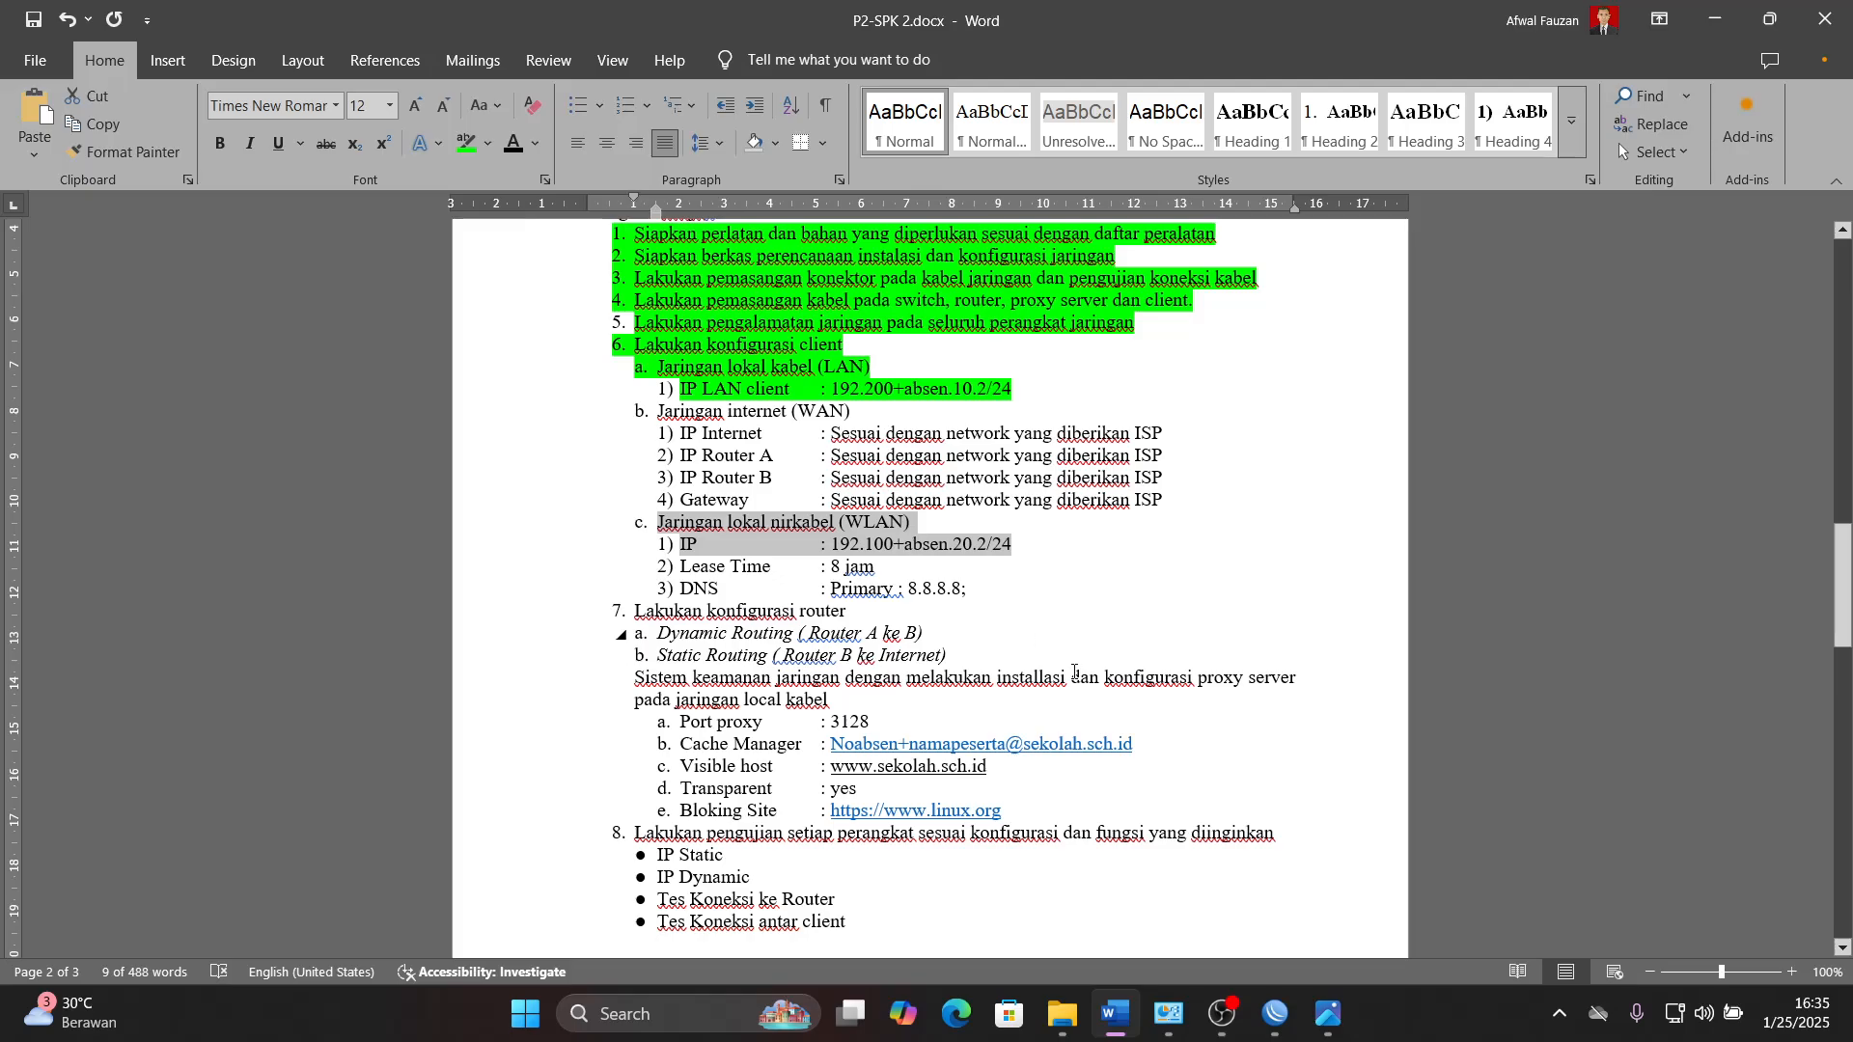
{"action": "mouse_move", "coordinate": [1289, 1032]}
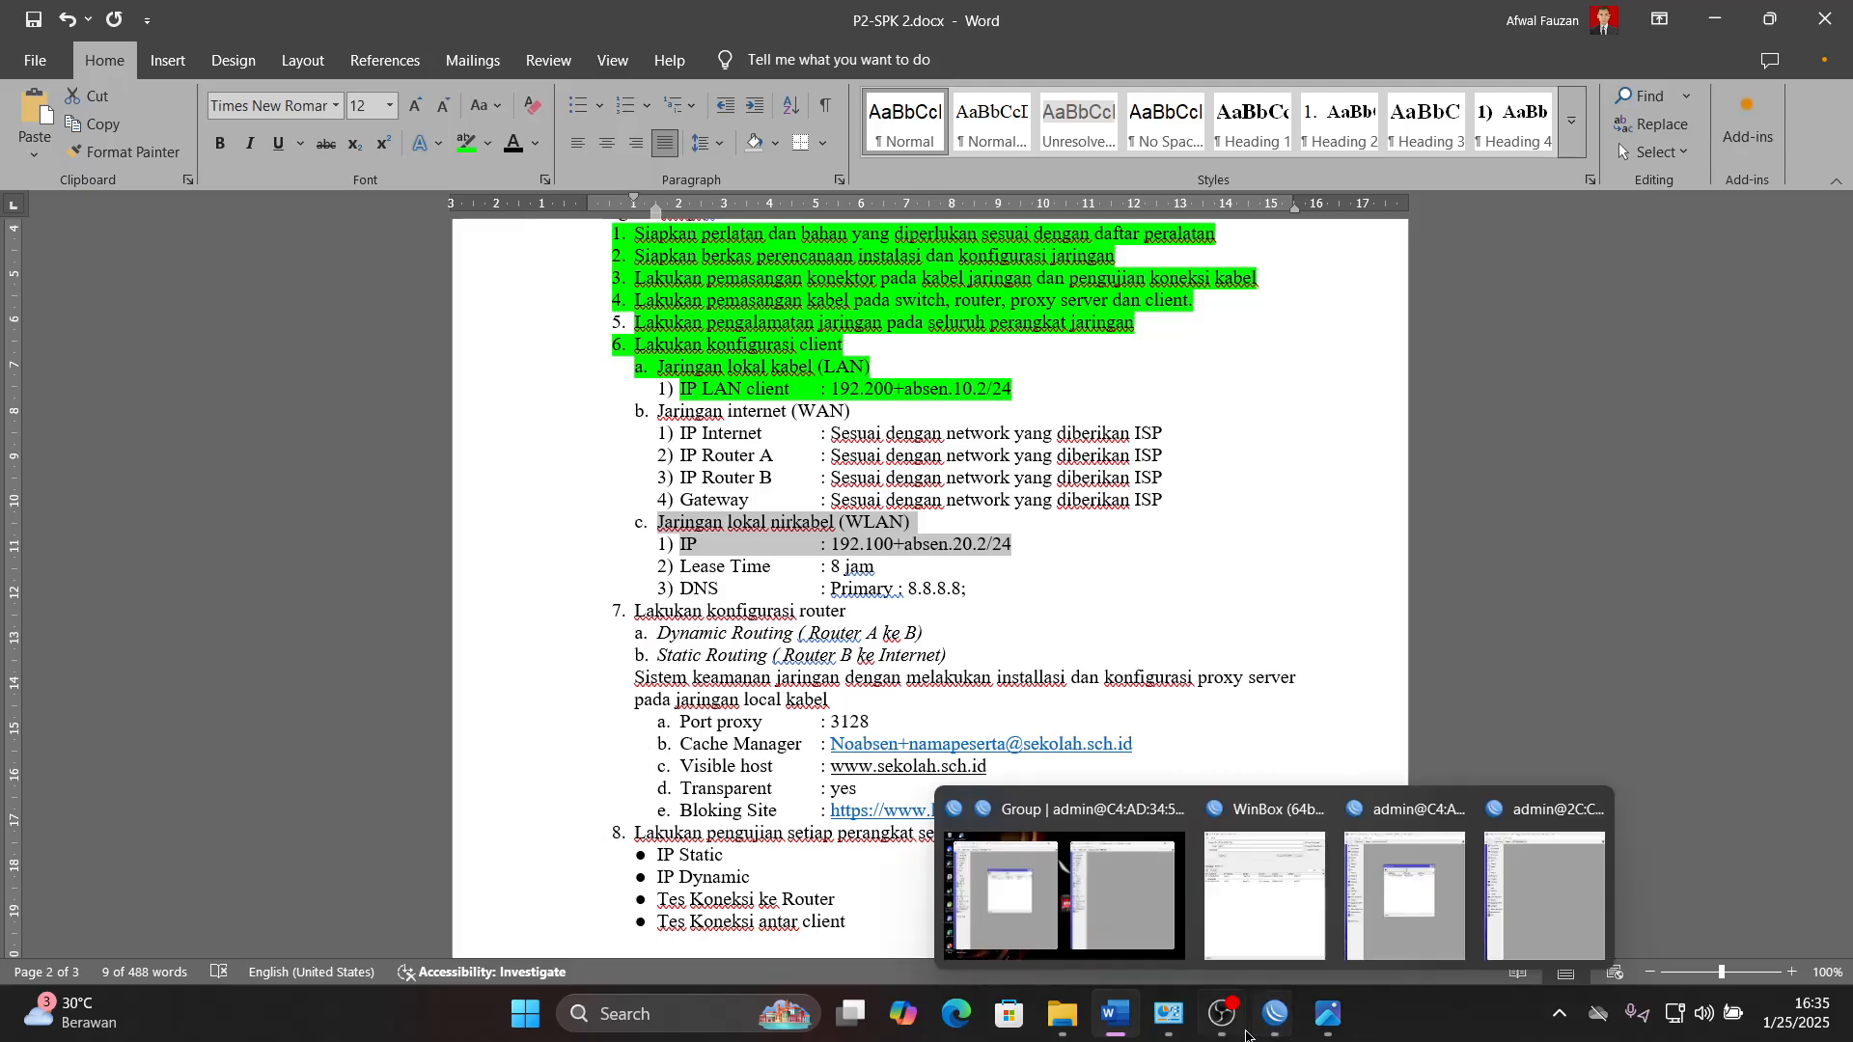
{"action": "left_click", "coordinate": [1119, 895]}
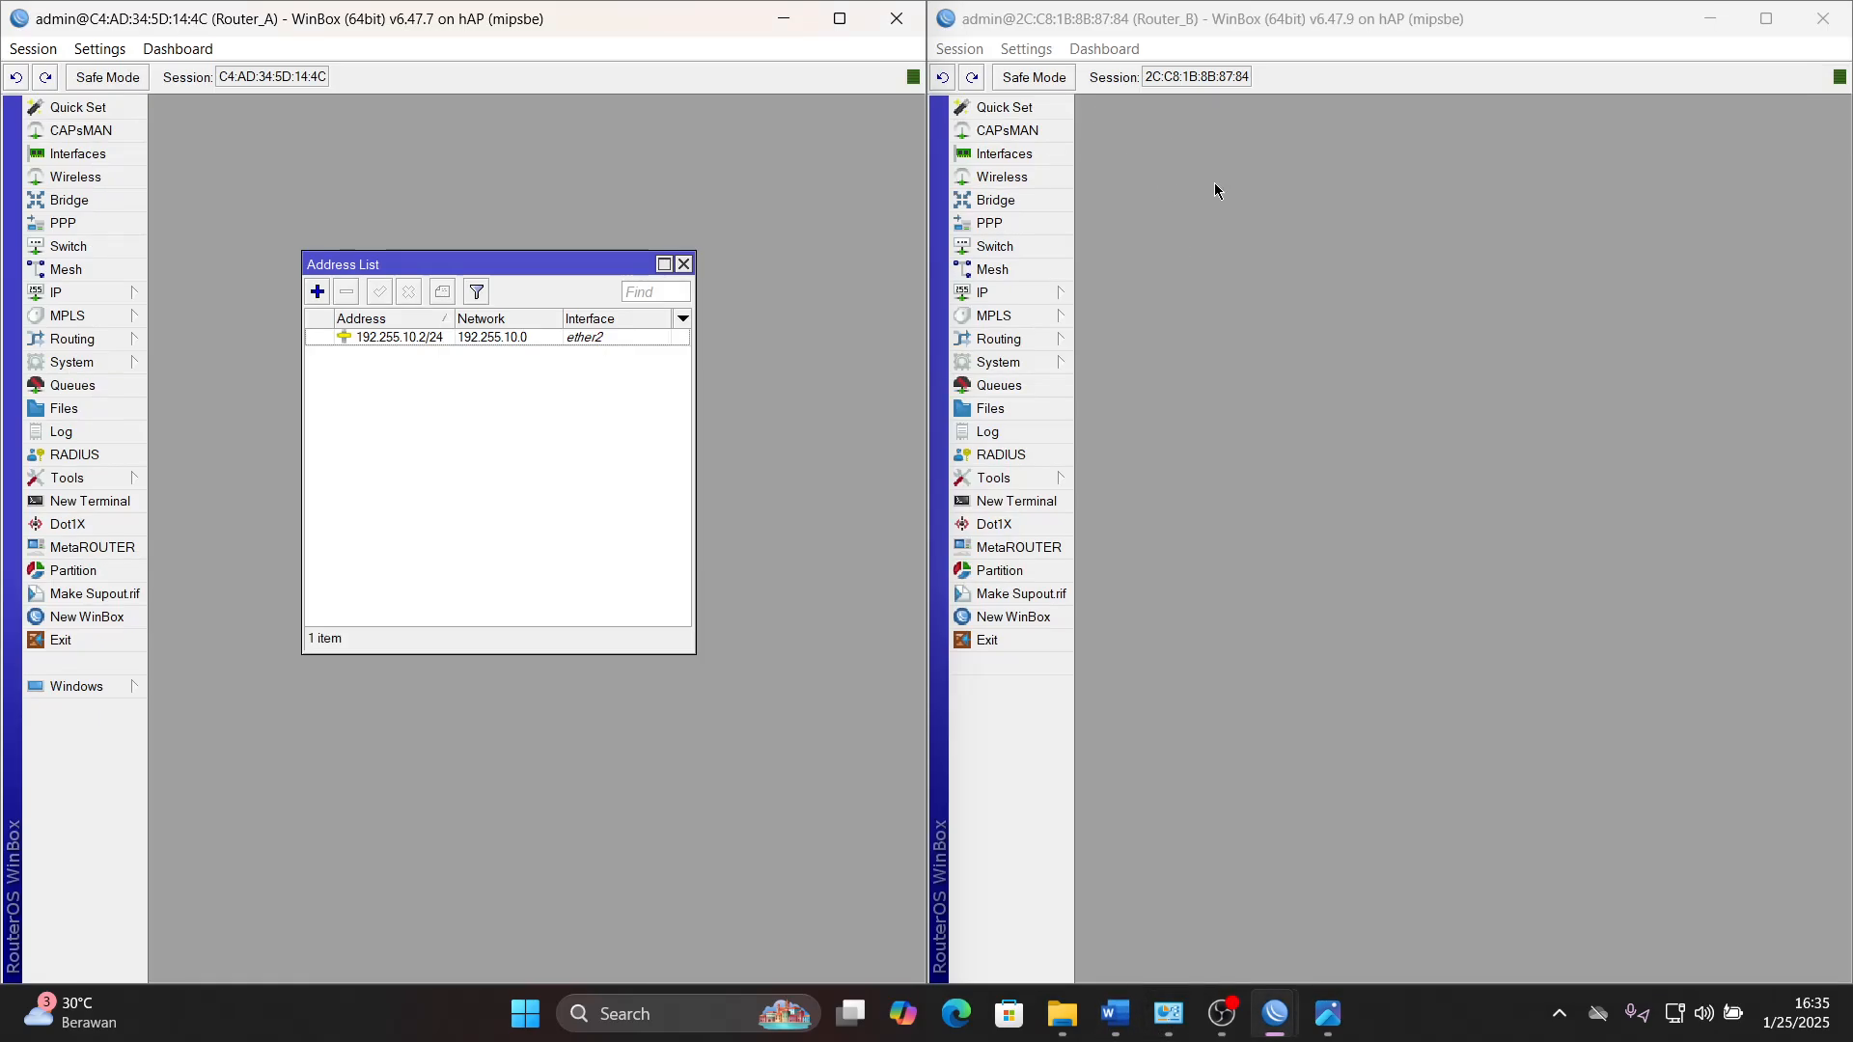
{"action": "left_click", "coordinate": [1034, 297]}
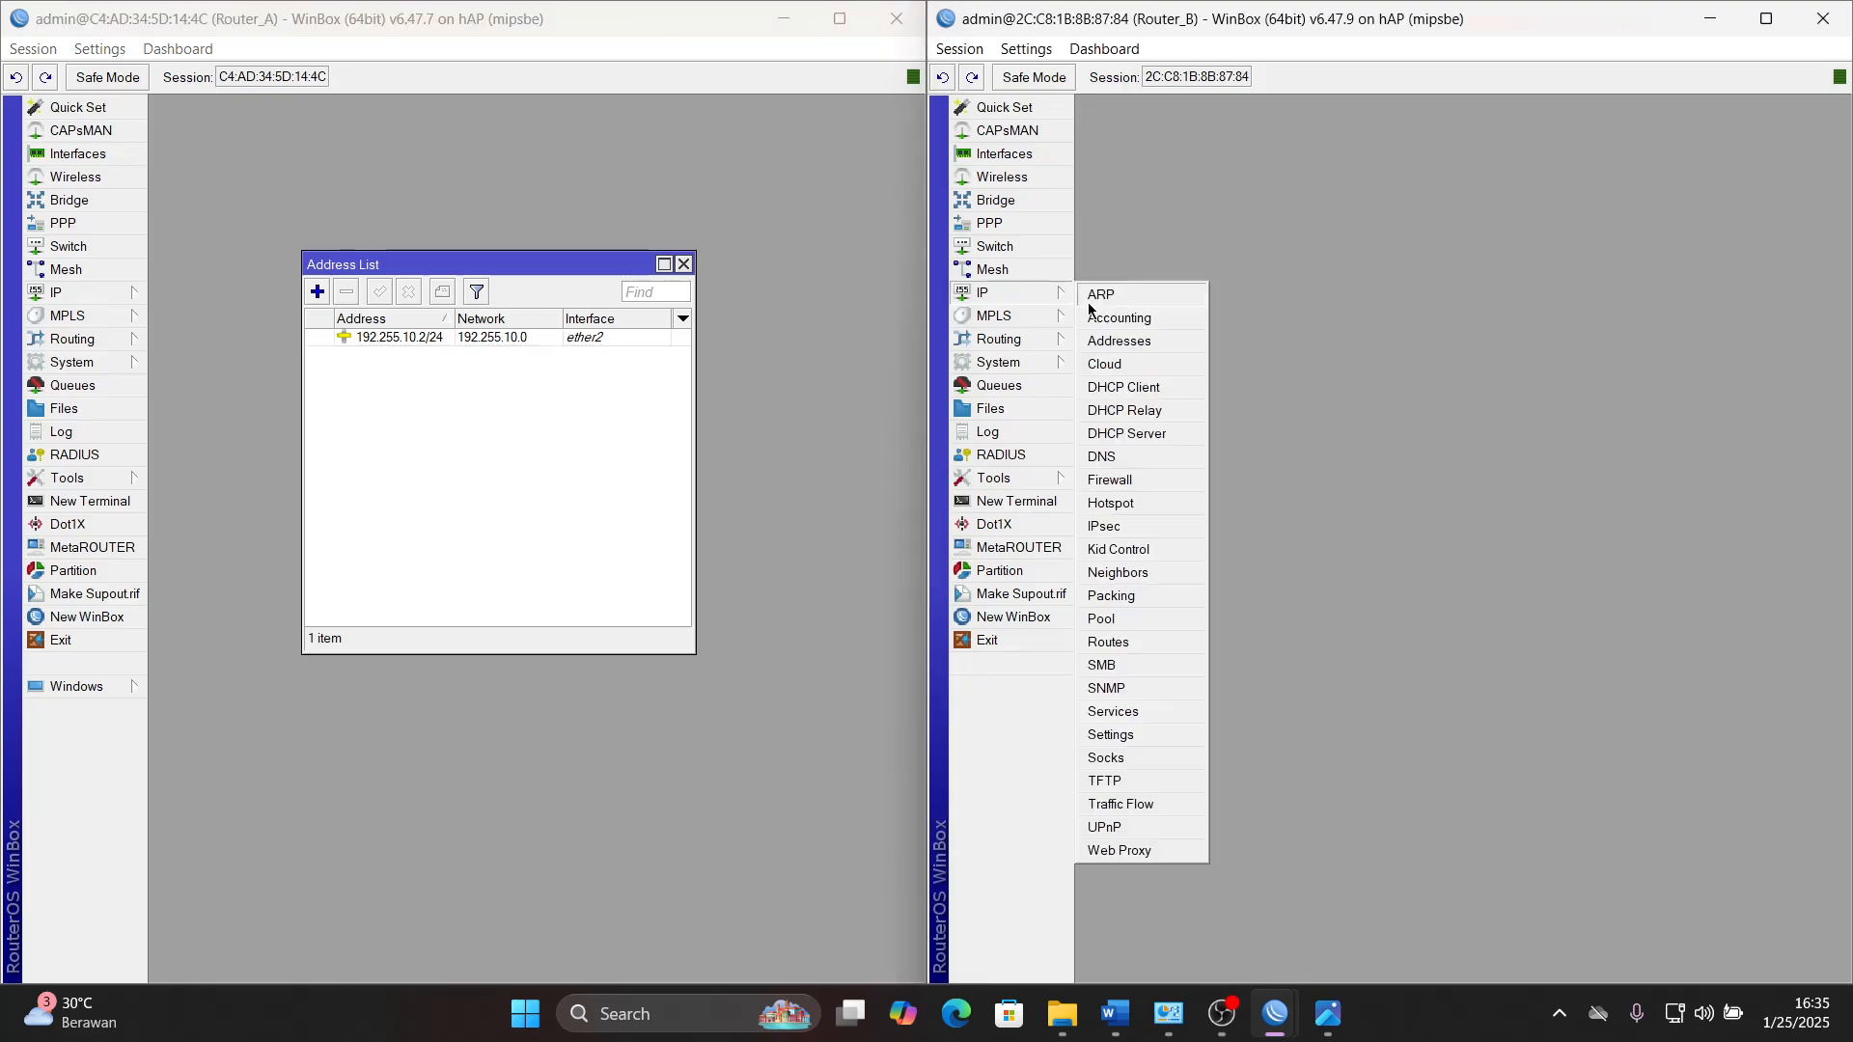
{"action": "left_click", "coordinate": [1119, 342]}
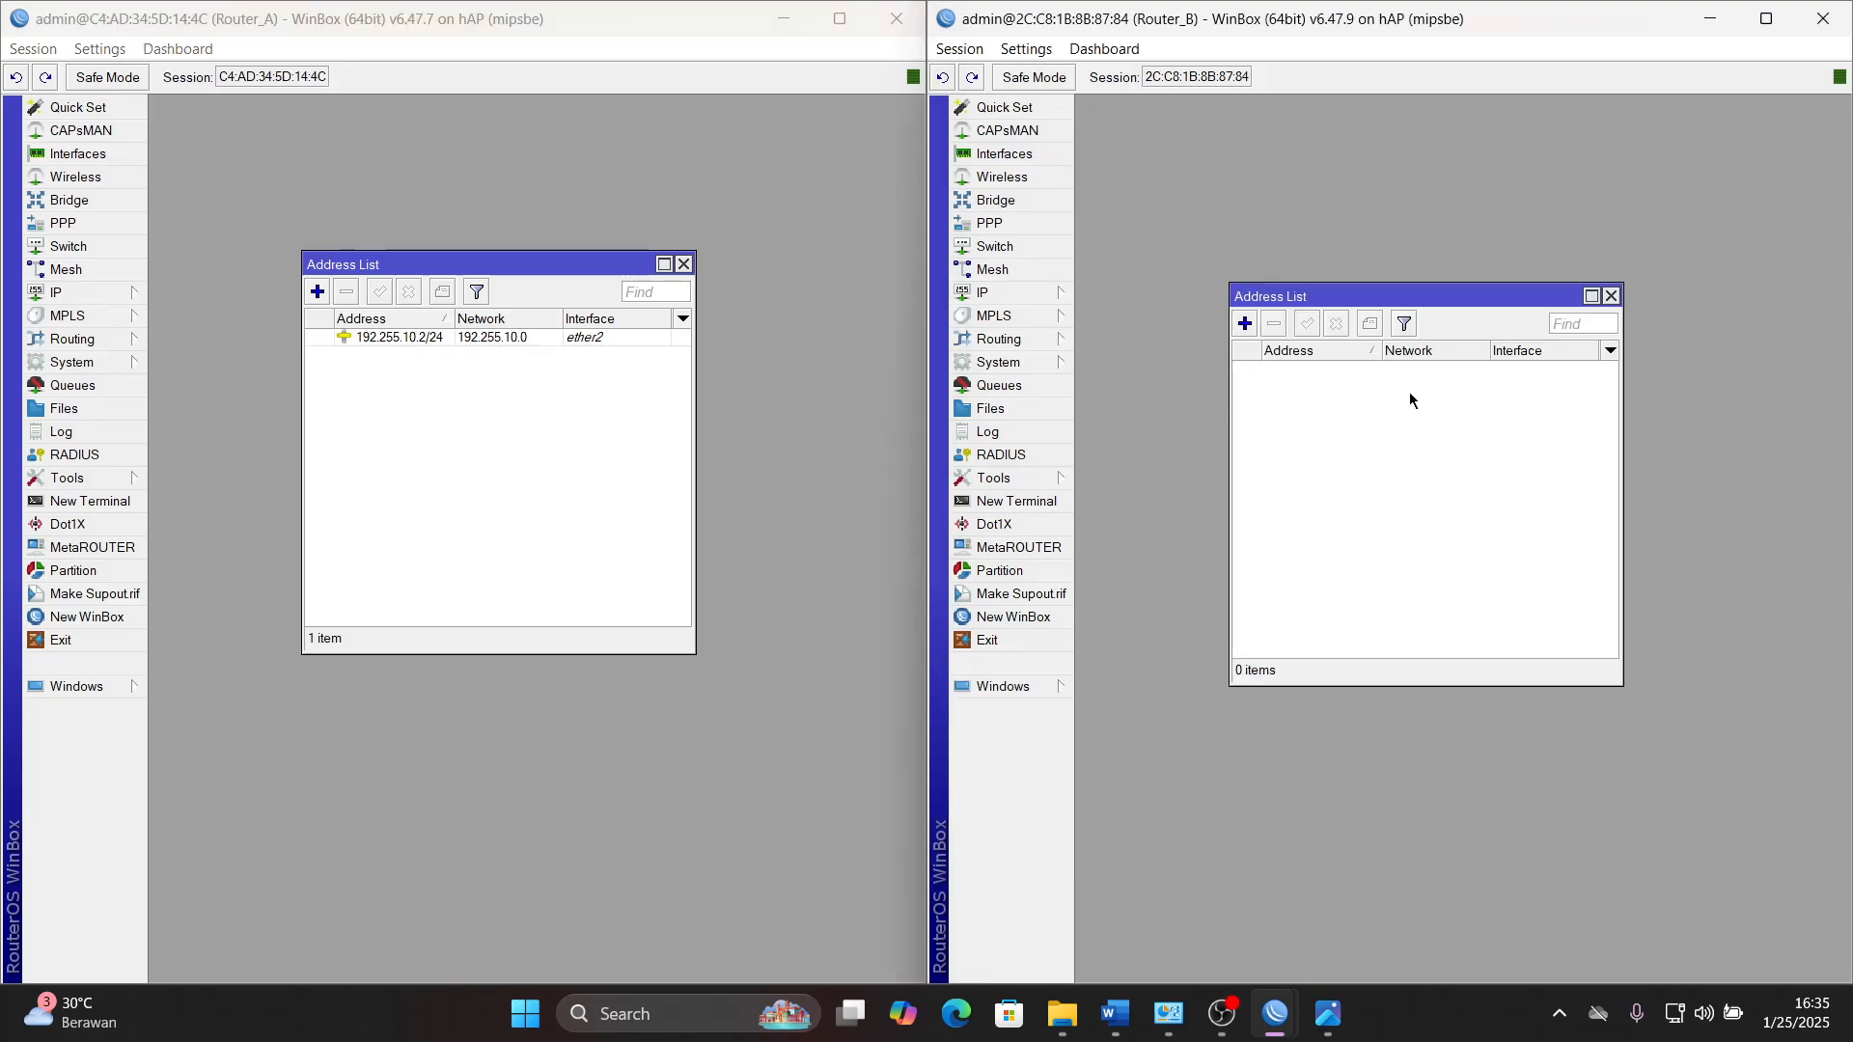
{"action": "left_click", "coordinate": [1243, 323]}
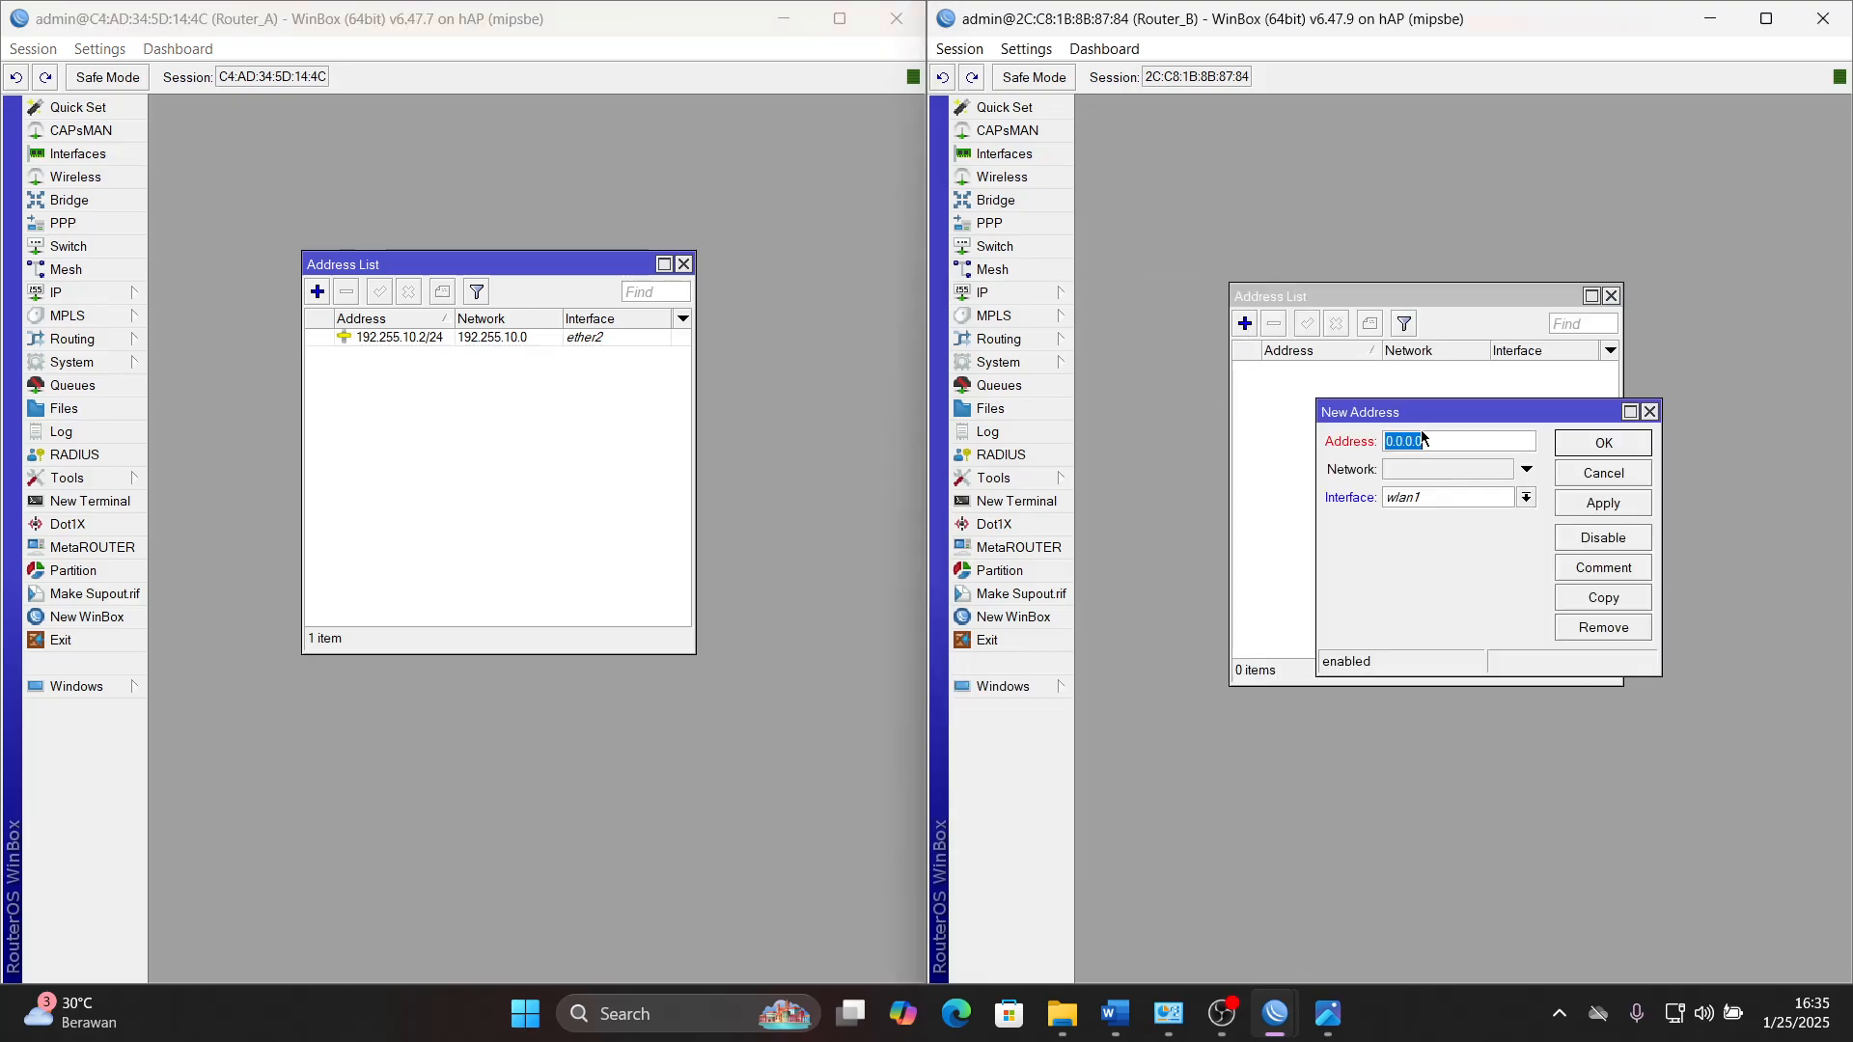
{"action": "left_click", "coordinate": [1475, 502]}
{"action": "left_click", "coordinate": [1435, 598]}
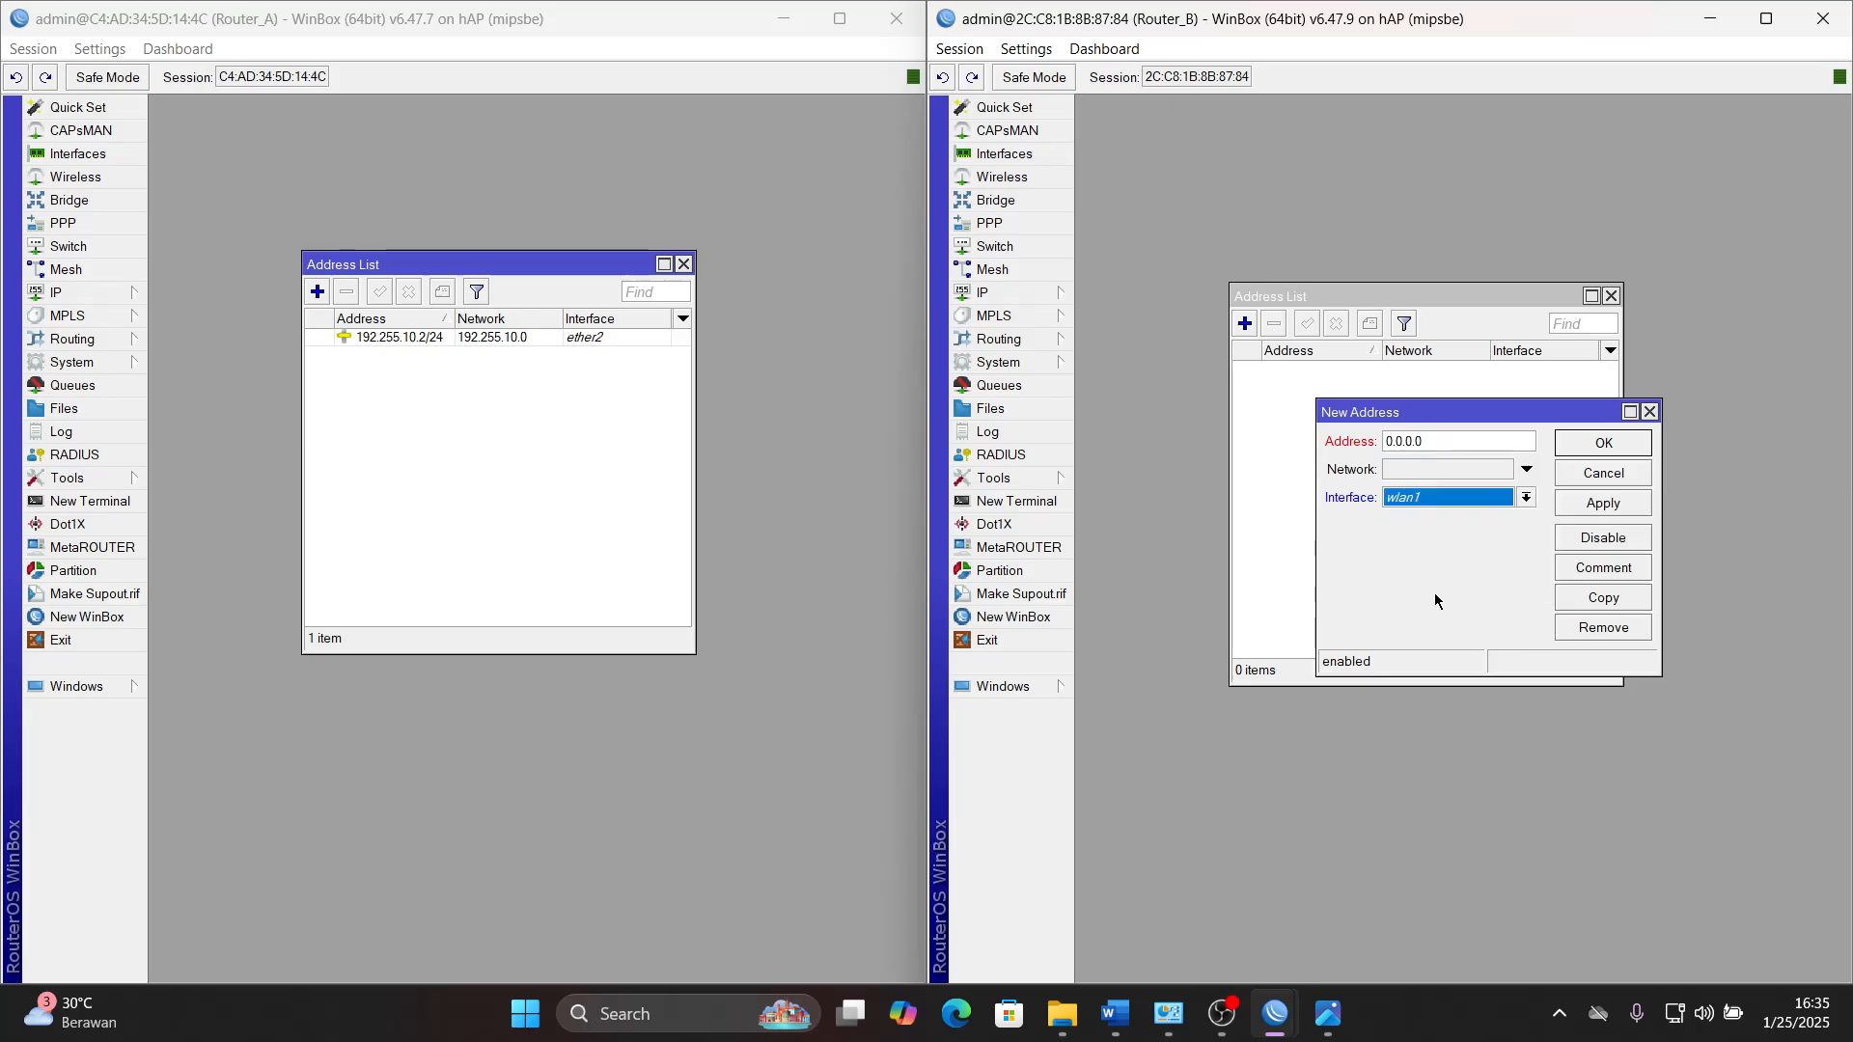
- Set the new Router_B entry's address to 192.155.20.2/24, consulting the WLAN IP format in the Word document
{"action": "left_click", "coordinate": [1115, 1025]}
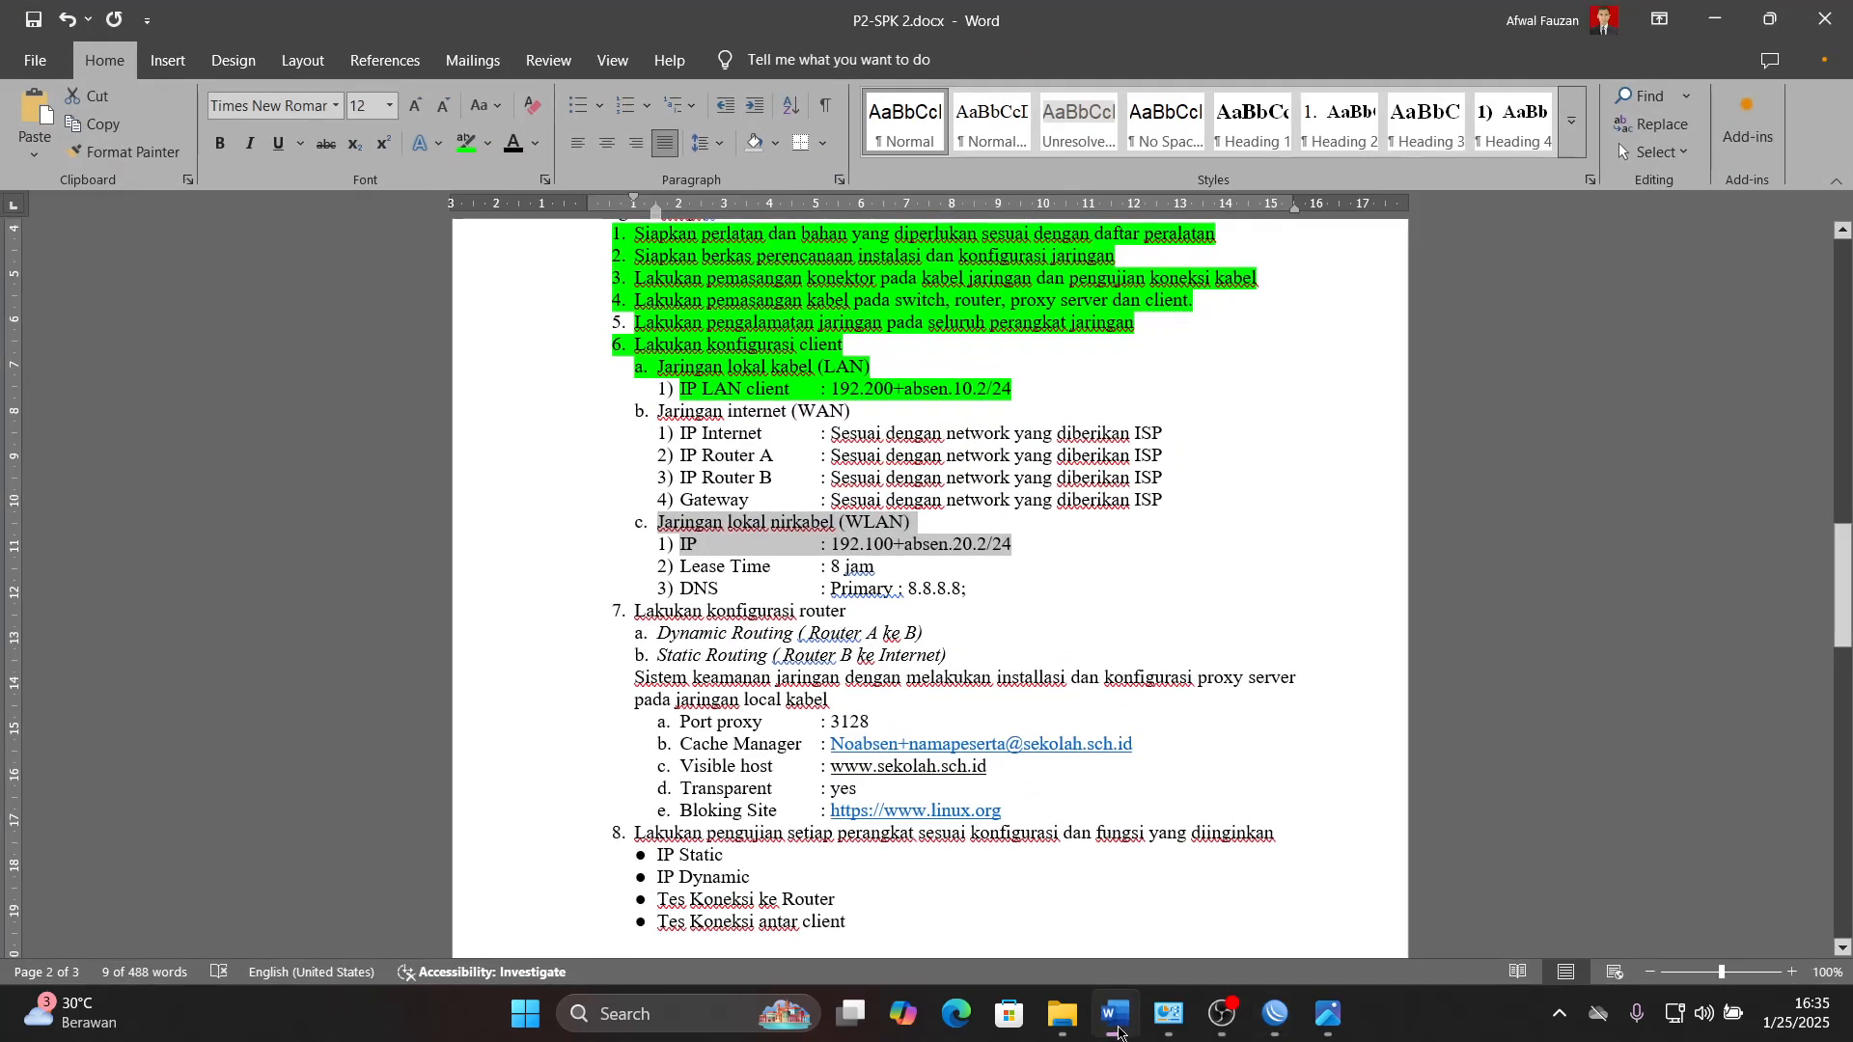
{"action": "left_click", "coordinate": [1117, 1030]}
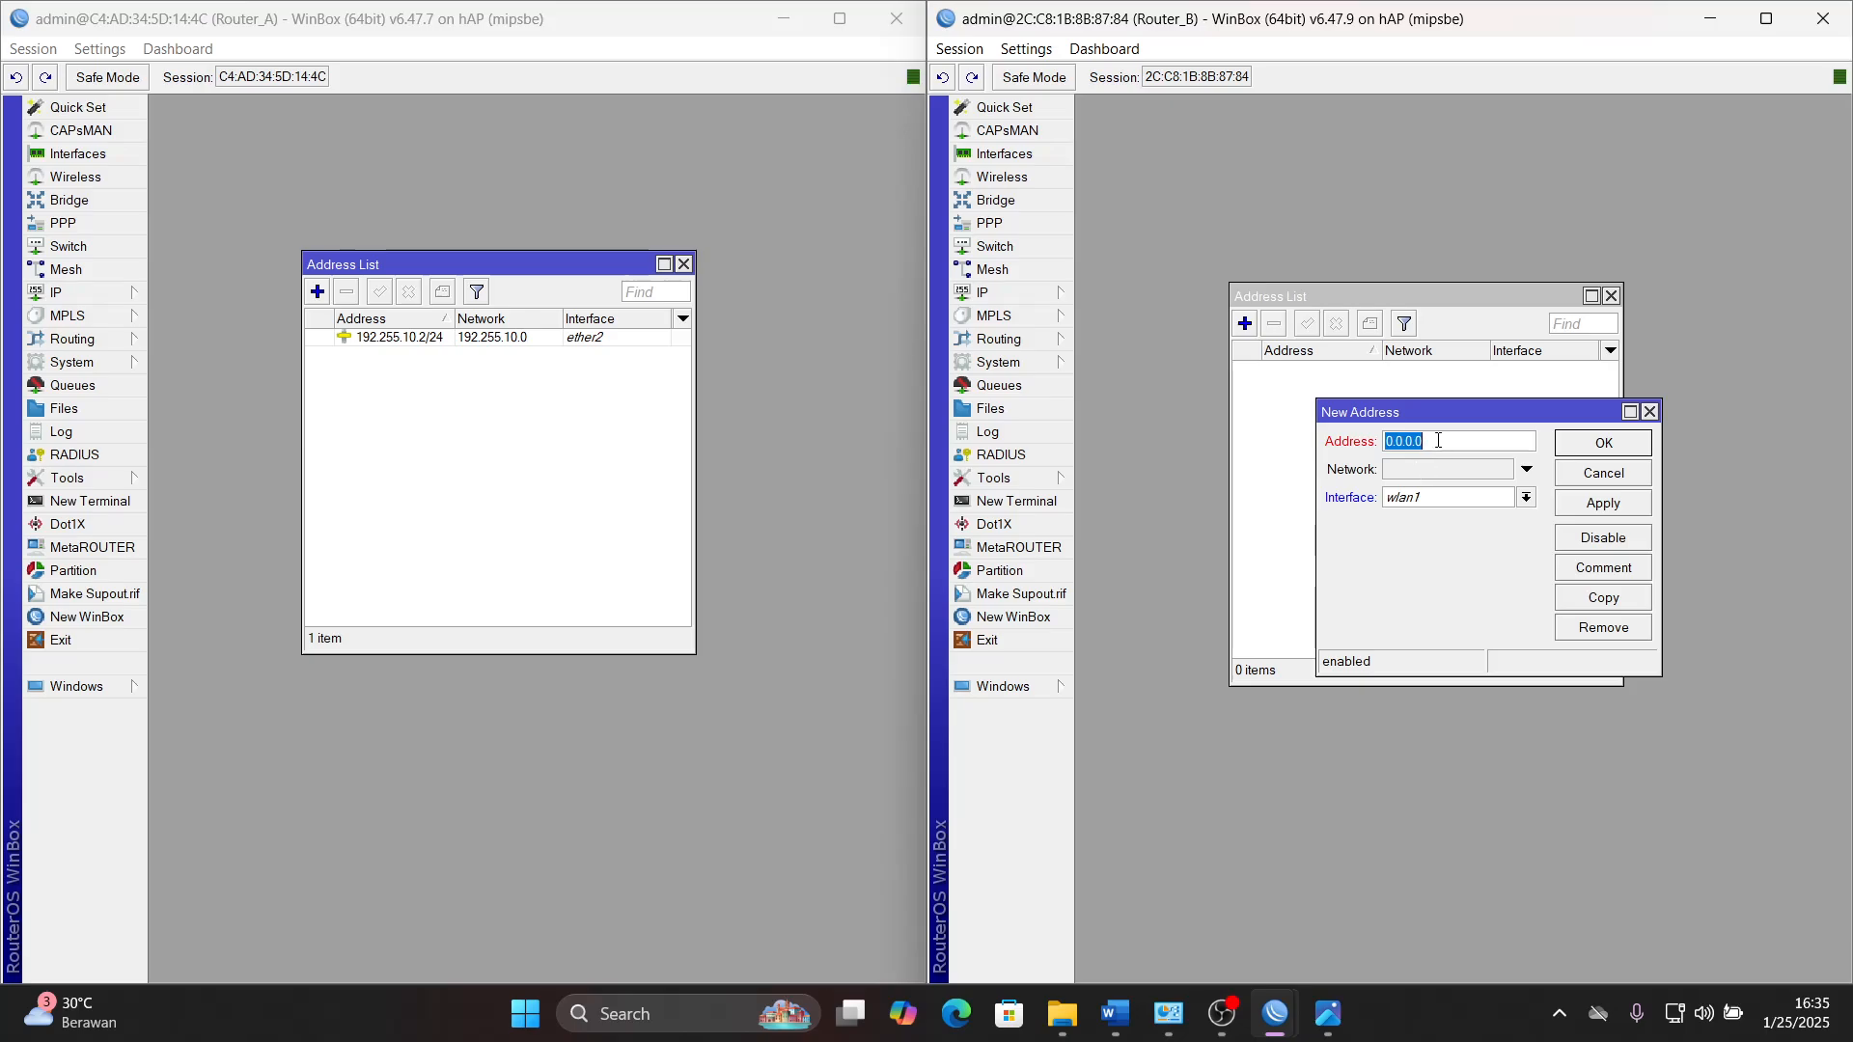
{"action": "left_click", "coordinate": [1131, 1031]}
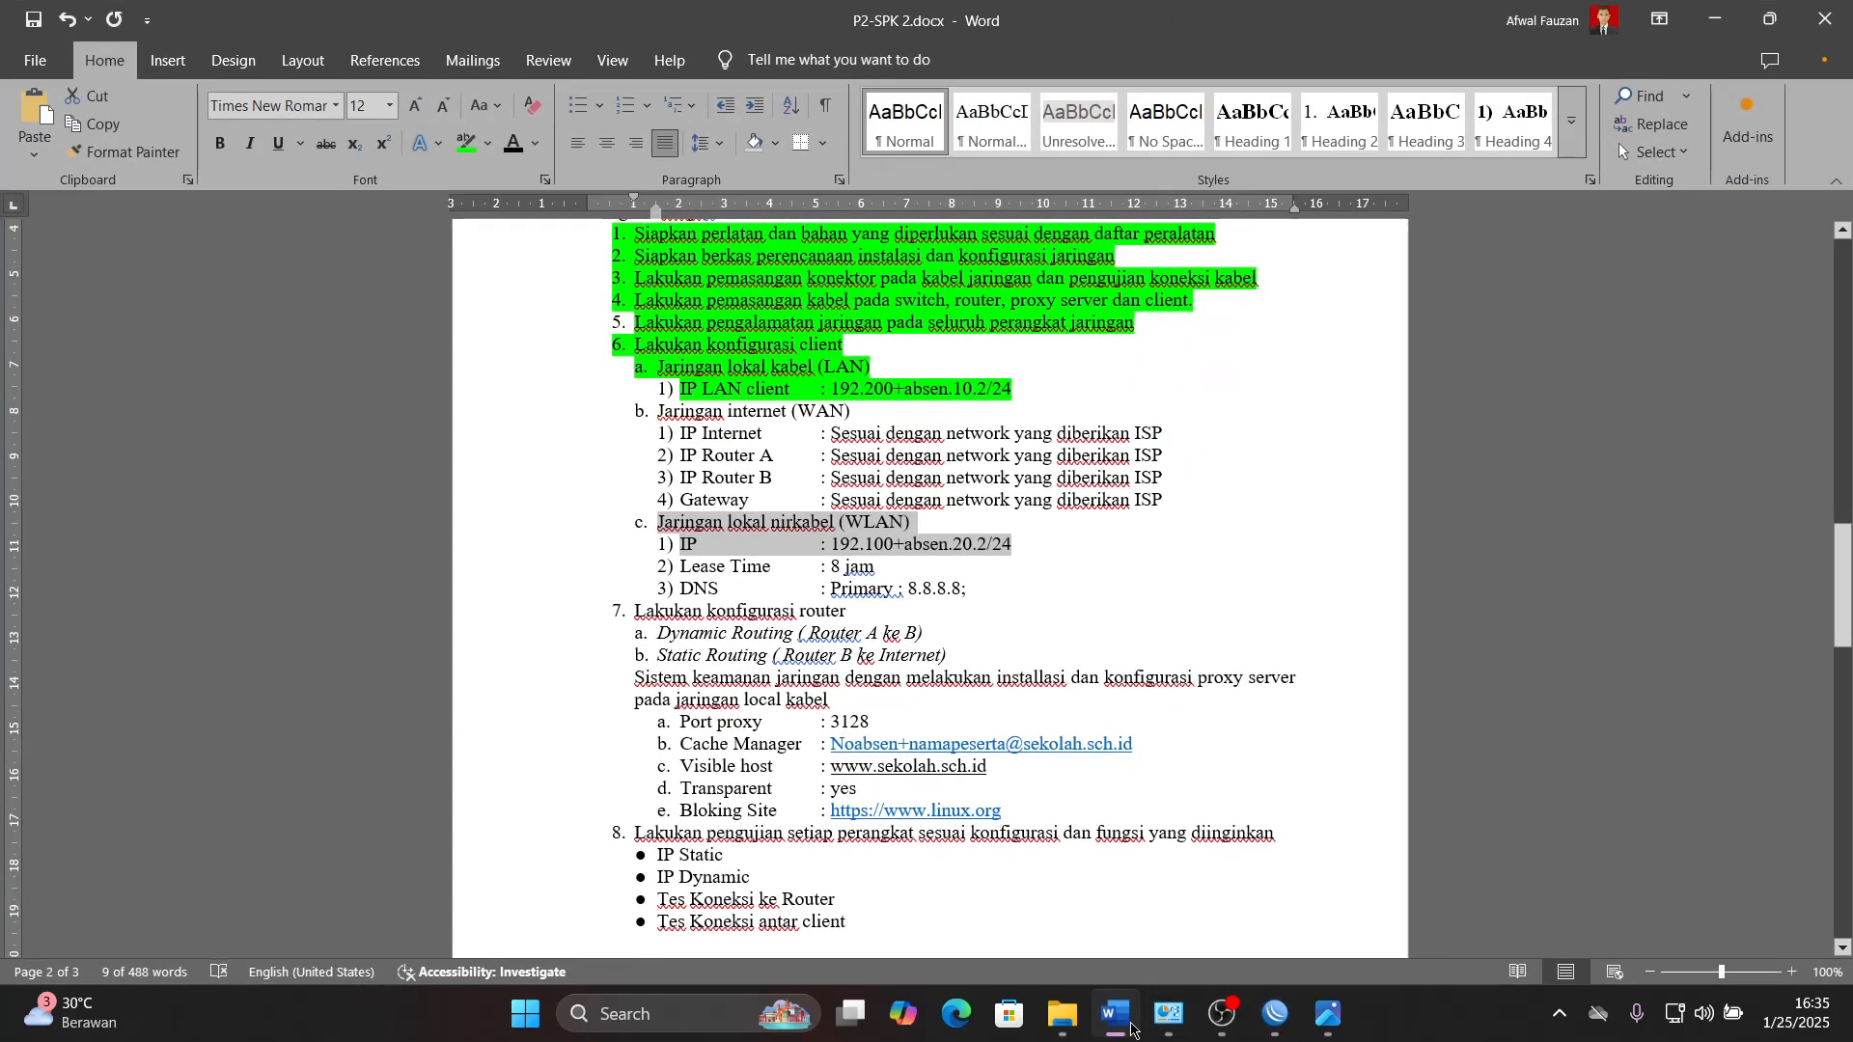
{"action": "left_click", "coordinate": [1131, 1031]}
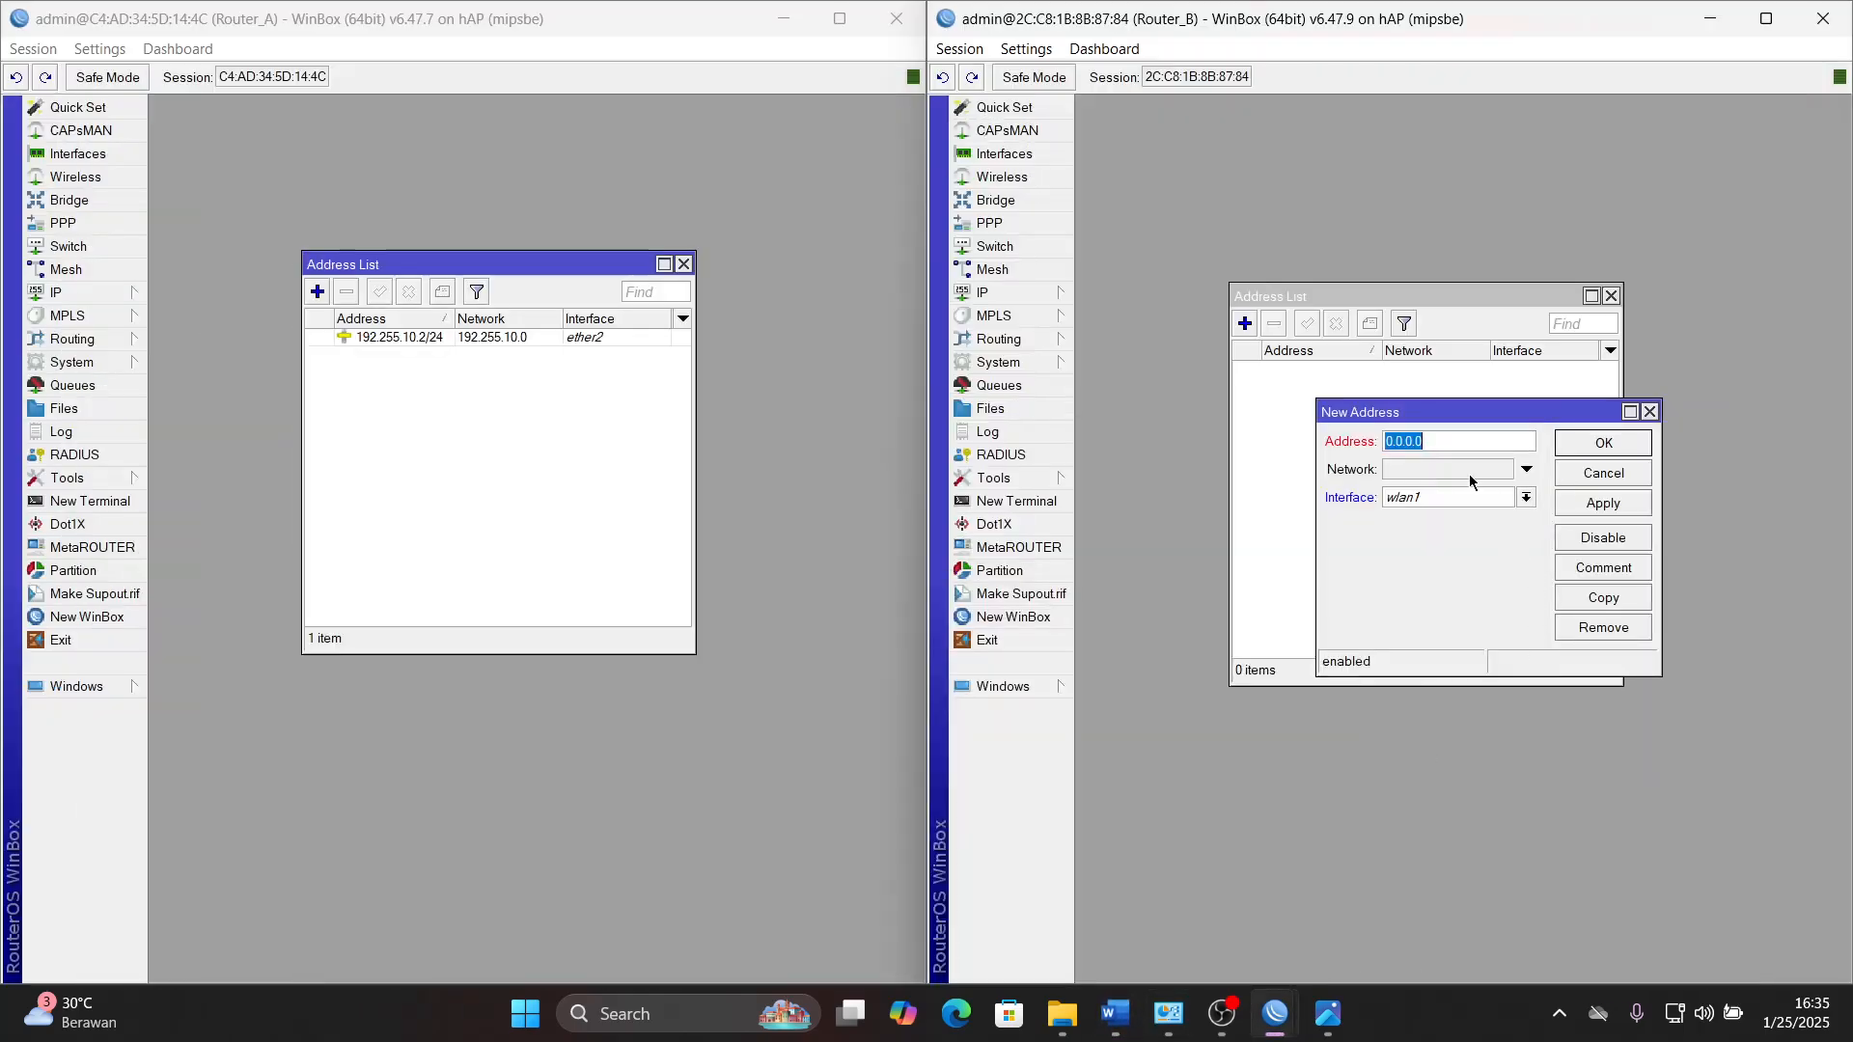
{"action": "type", "text": "192"}
{"action": "type", "text": "155"}
{"action": "left_click", "coordinate": [1119, 1018]}
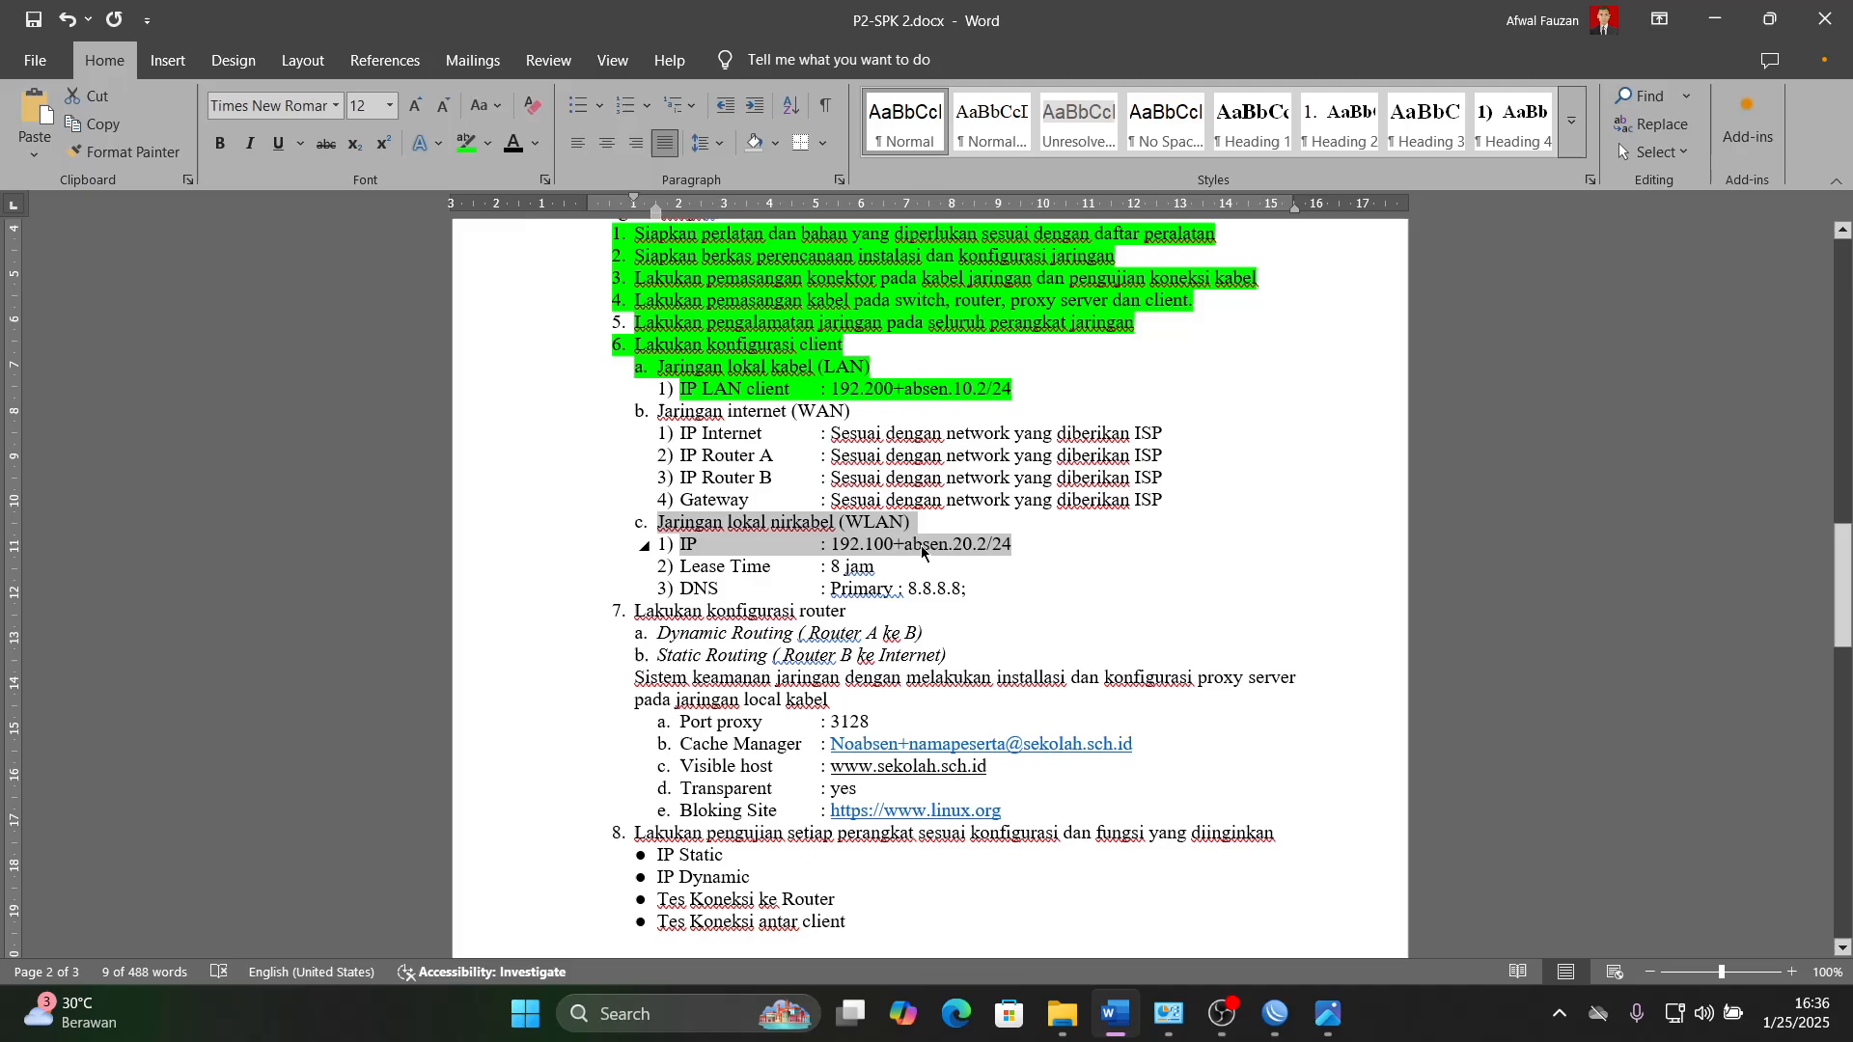
{"action": "left_click", "coordinate": [1118, 1011]}
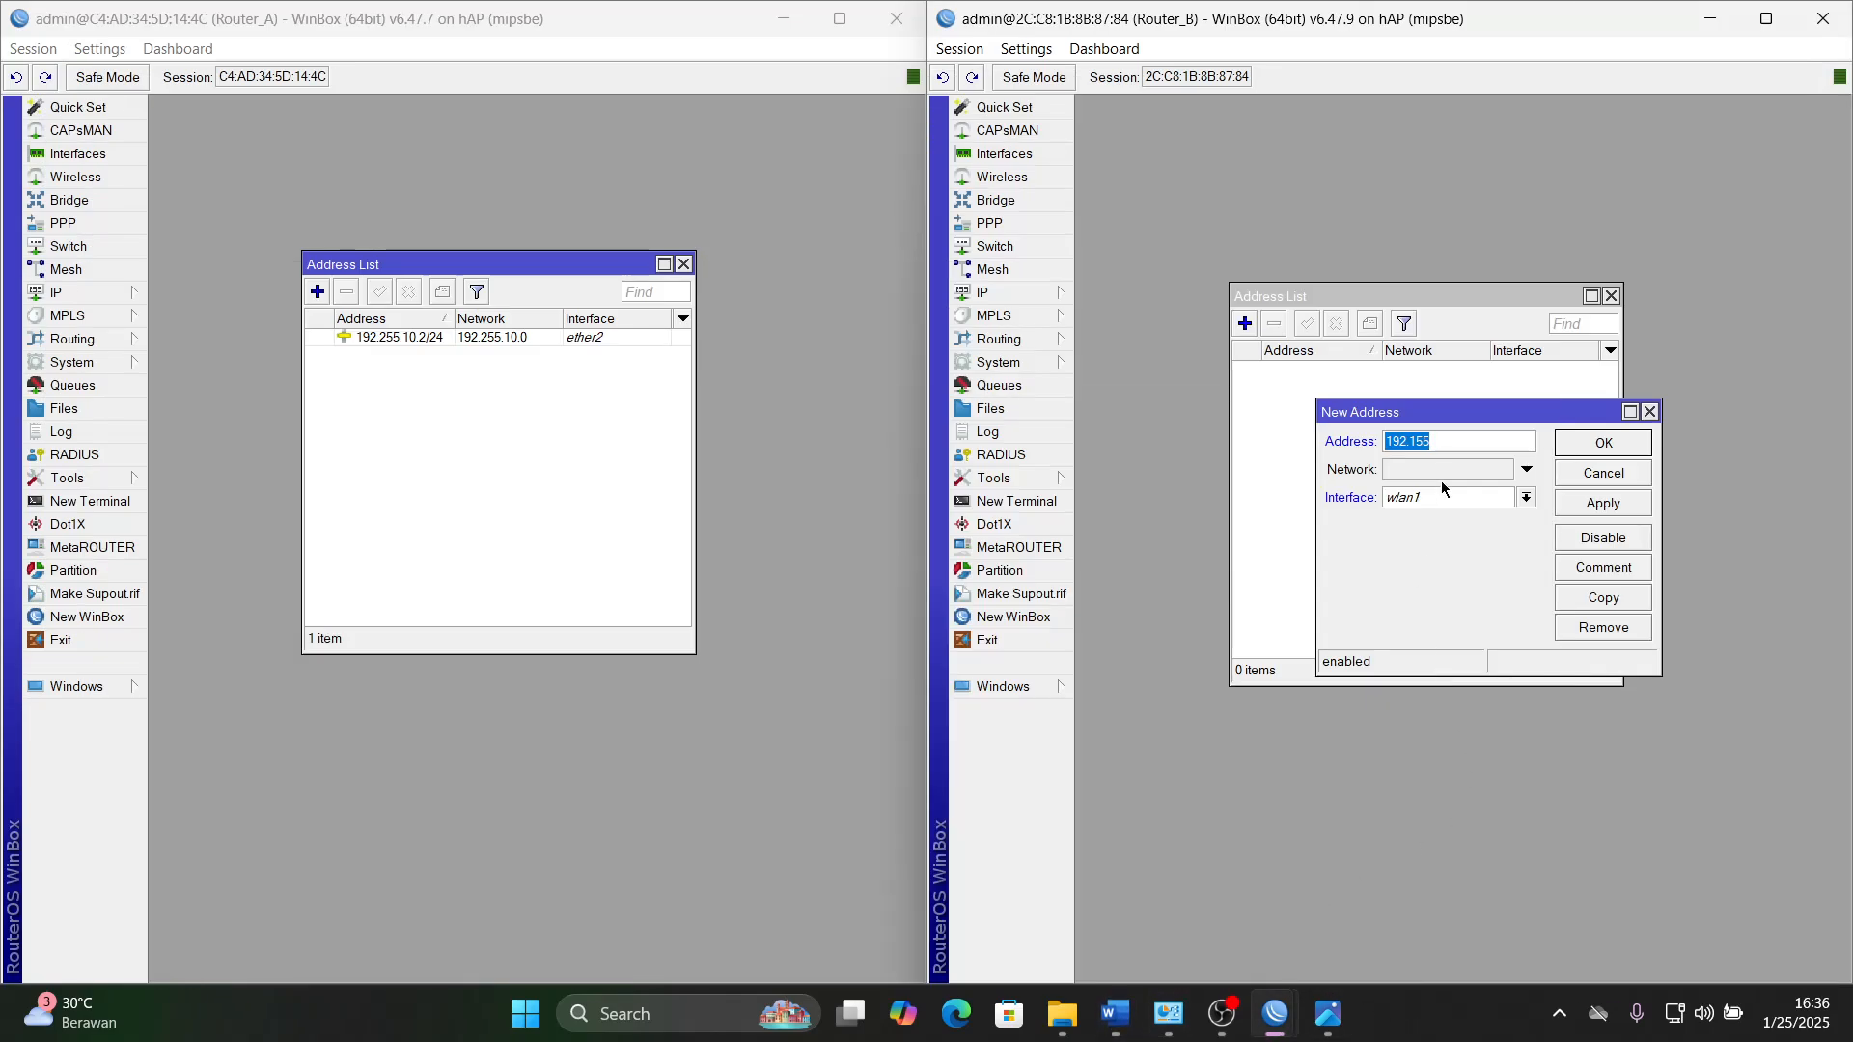
{"action": "left_click", "coordinate": [1445, 440]}
{"action": "type", "text": ".20.2/24"}
- Check the address against the WLAN line in Word and save the wlan1 address entry on Router_B
{"action": "left_click", "coordinate": [1115, 993]}
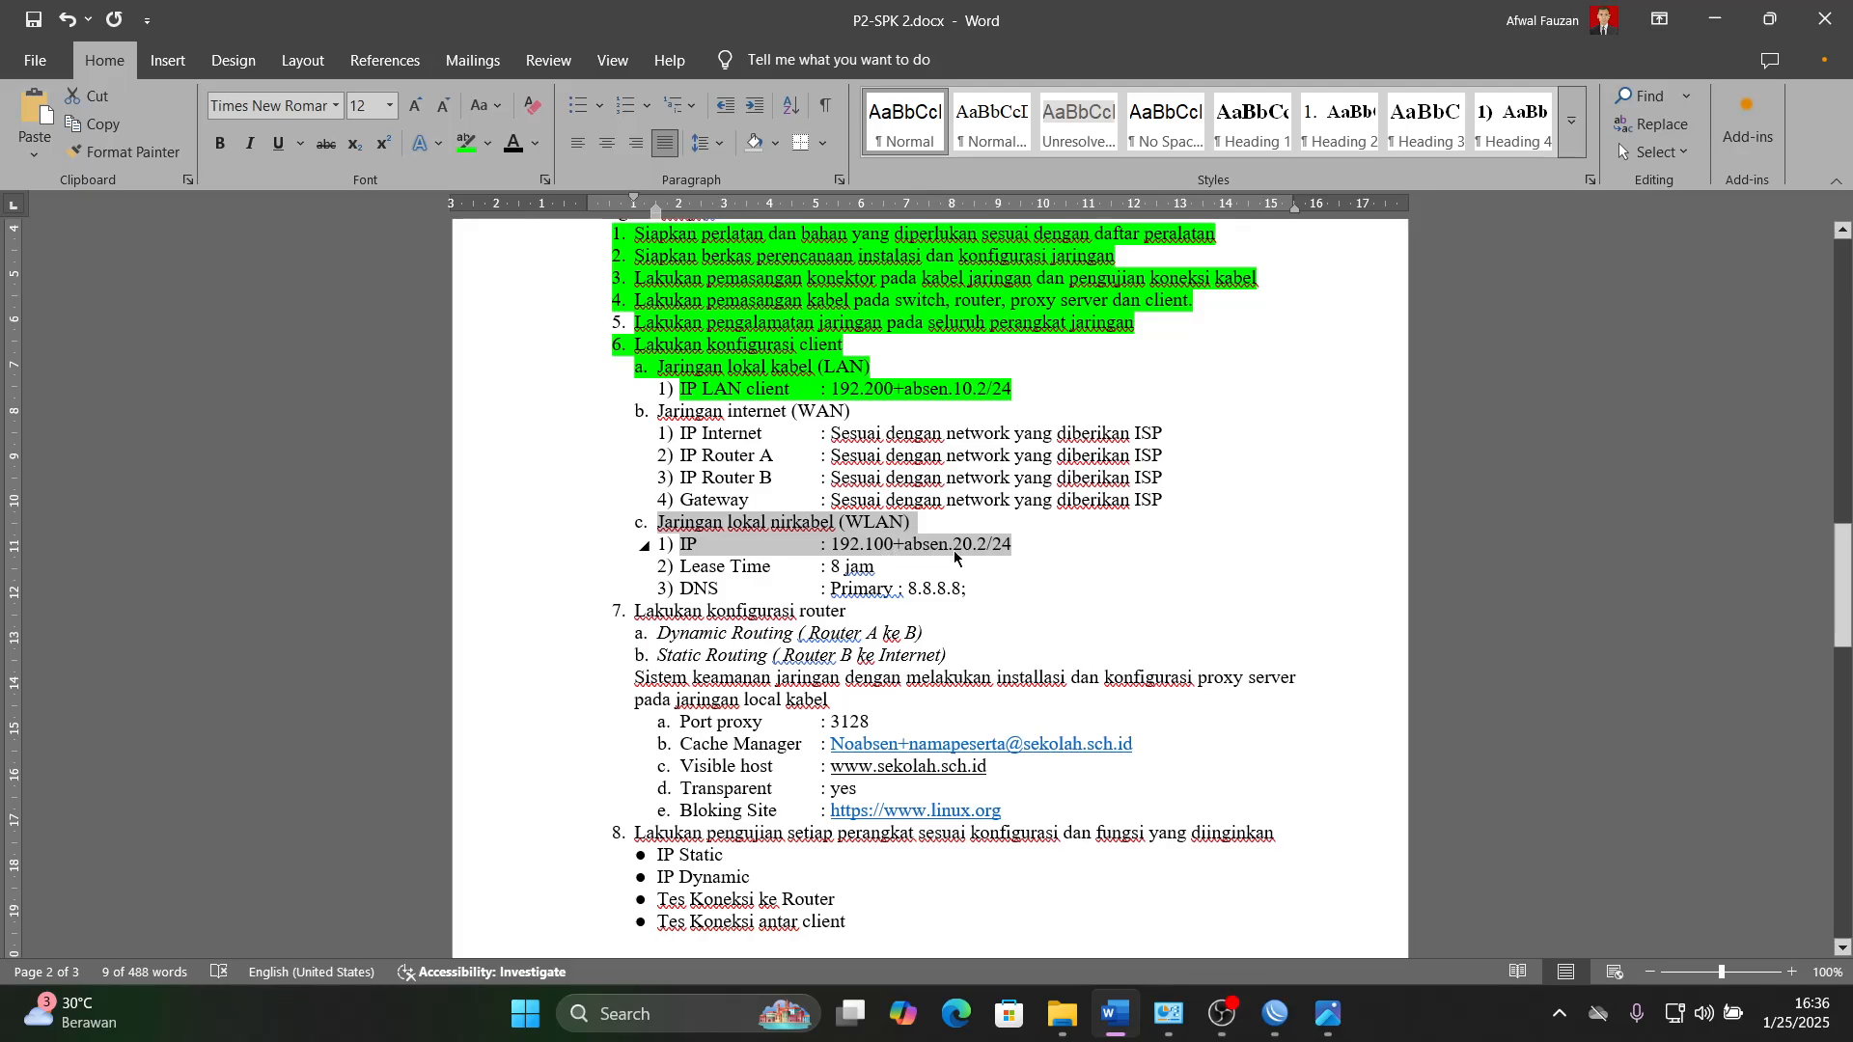
{"action": "left_click", "coordinate": [1115, 1013]}
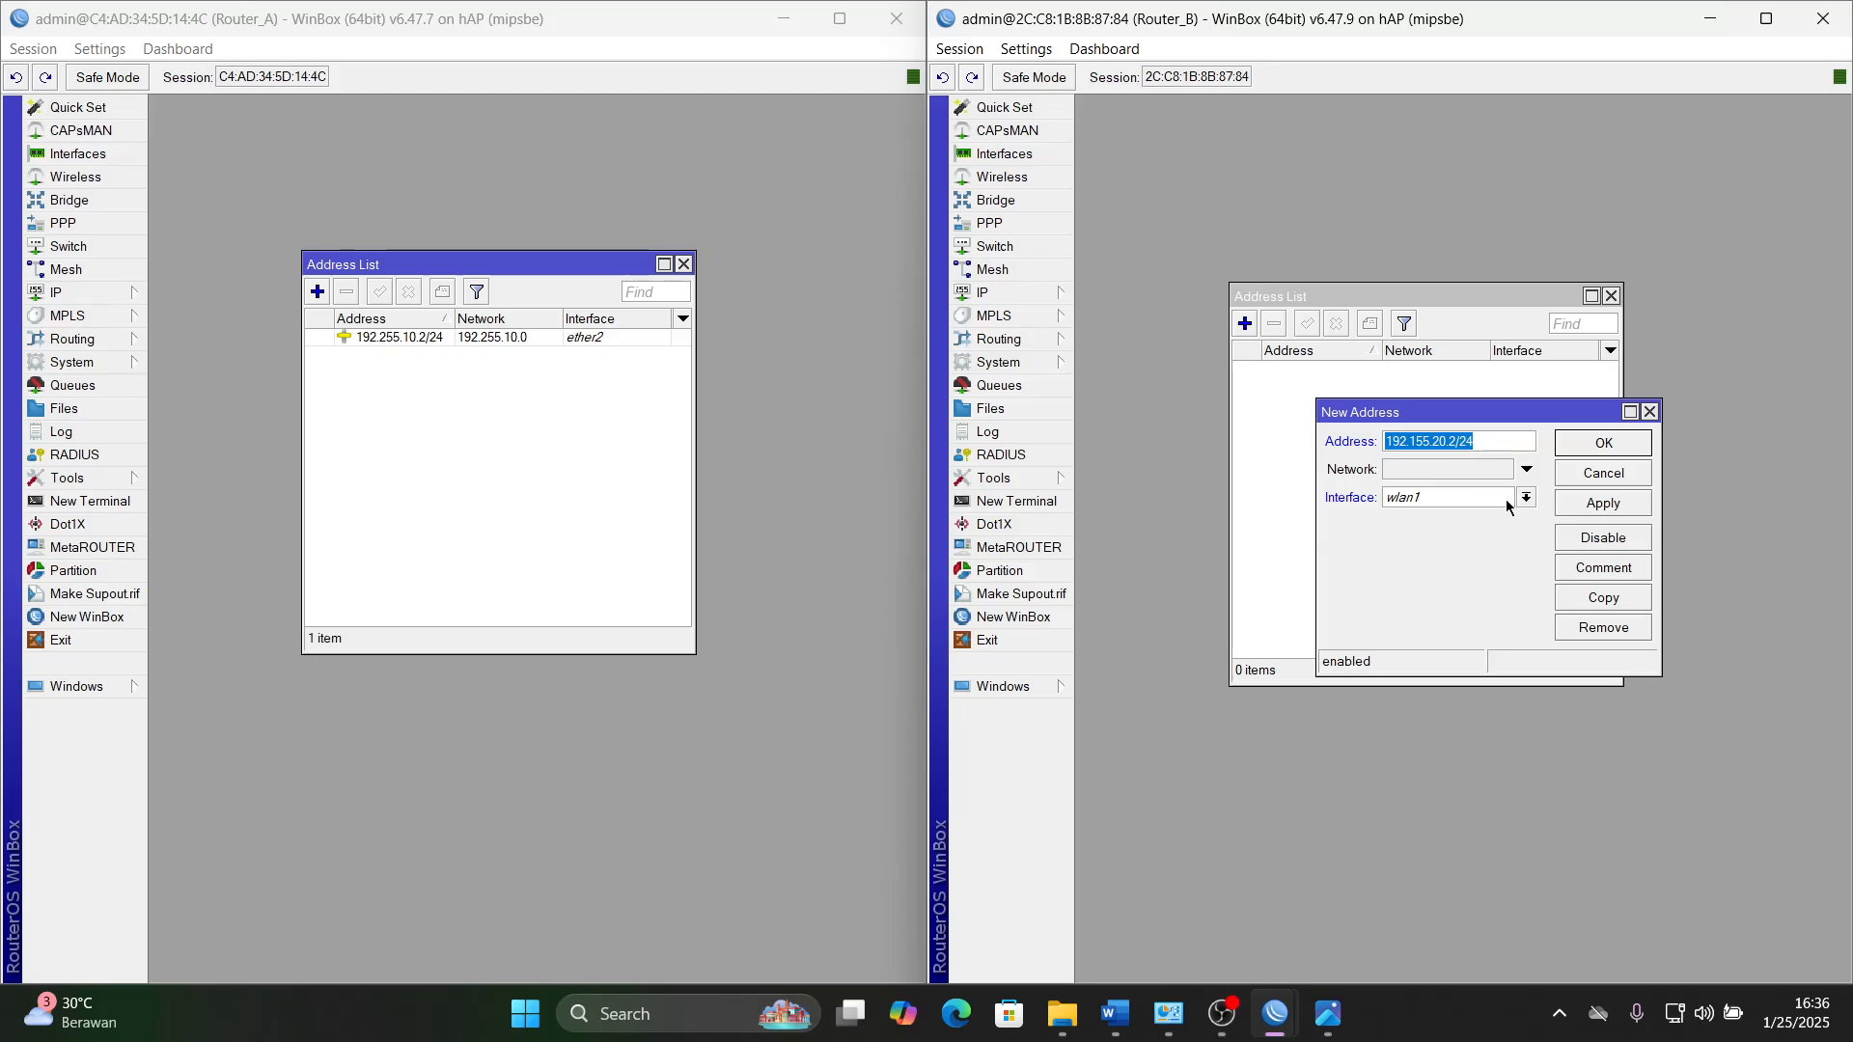
{"action": "left_click", "coordinate": [1603, 502]}
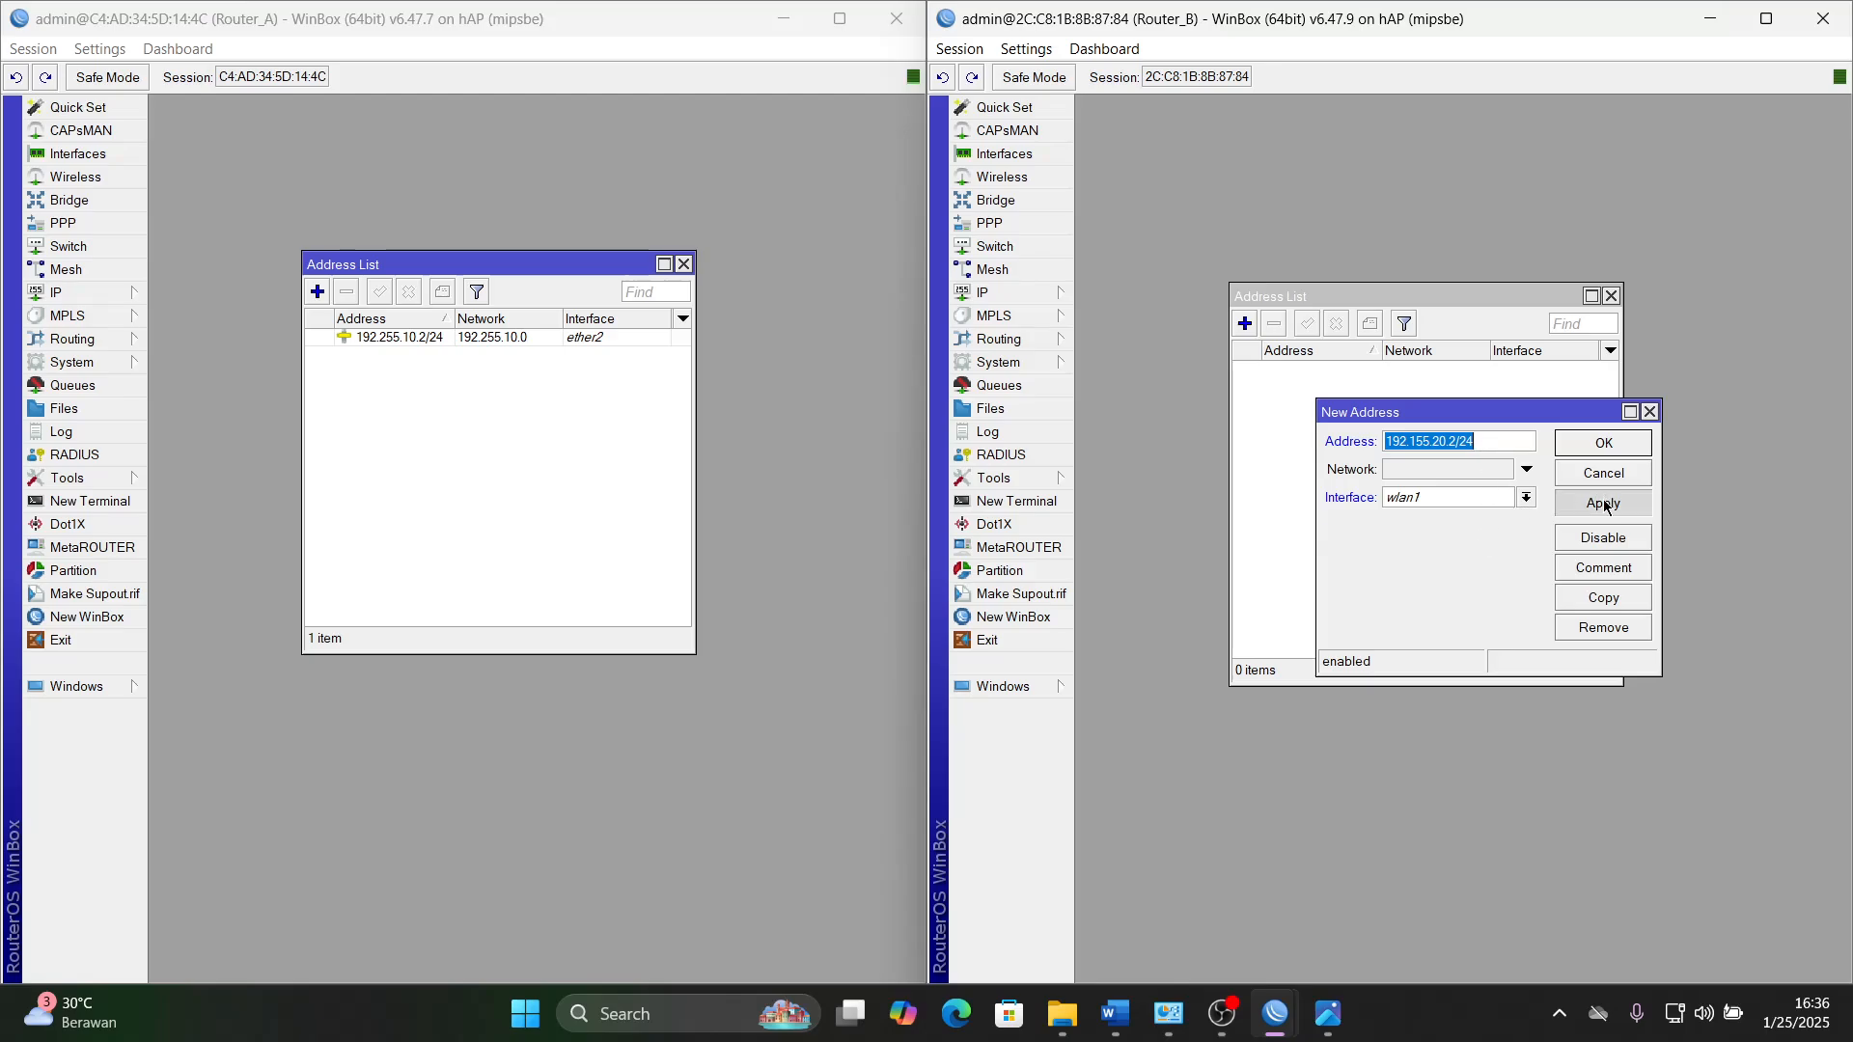
{"action": "left_click", "coordinate": [1602, 444]}
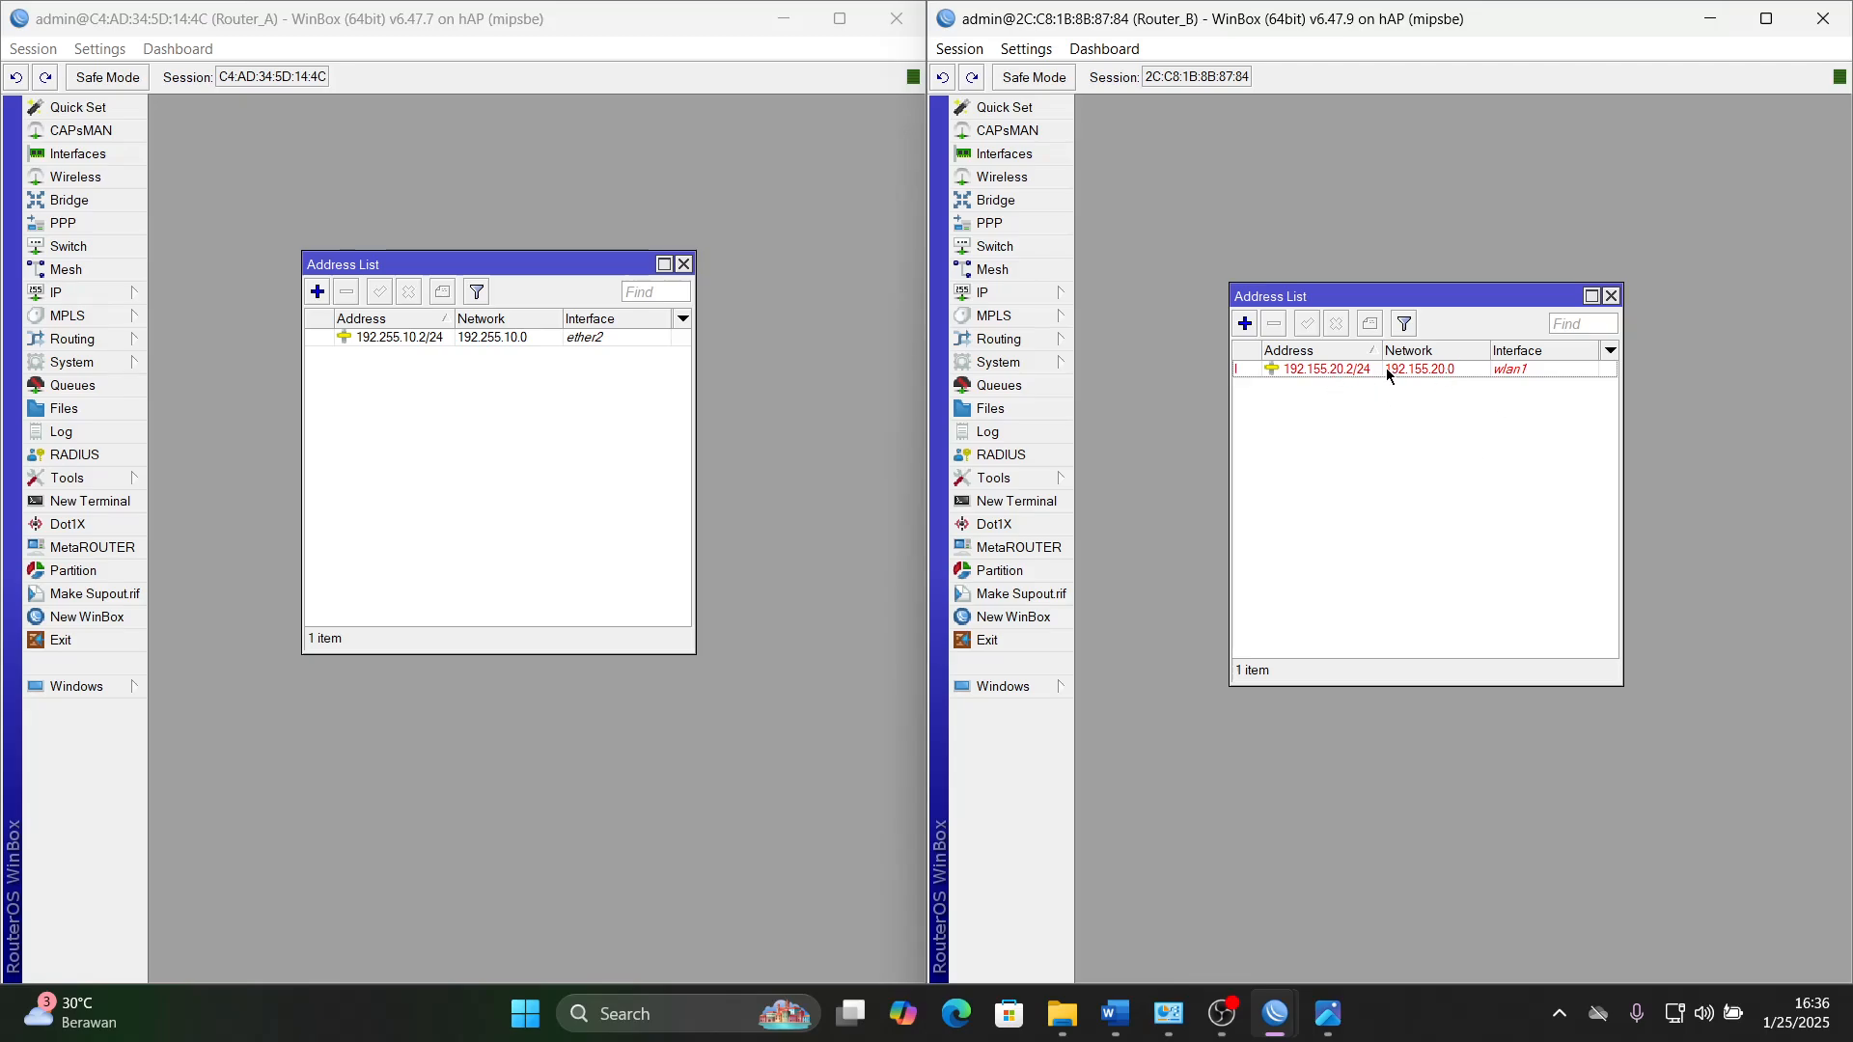
- Enable the wlan1 wireless interface on Router_B and close the wireless tables
{"action": "left_click", "coordinate": [1016, 181]}
{"action": "left_click_drag", "start_coordinate": [1444, 489], "coordinate": [1456, 470]}
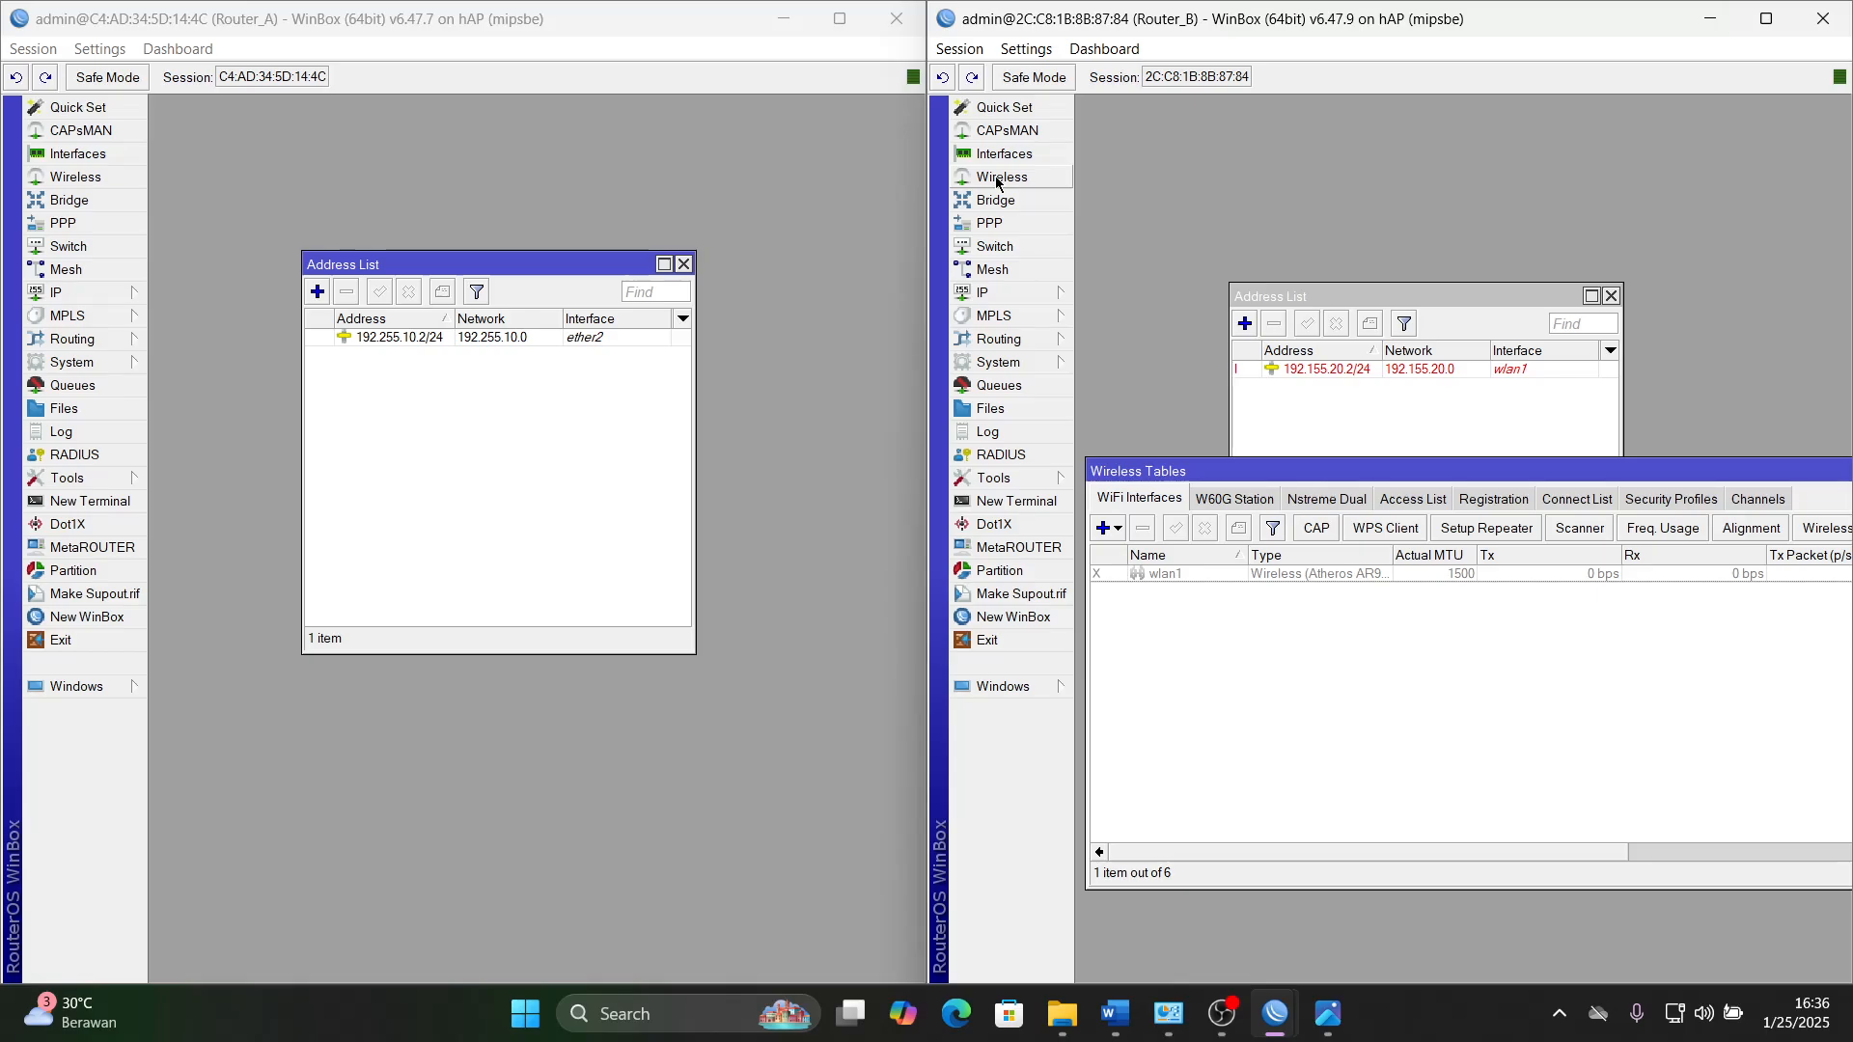
{"action": "left_click", "coordinate": [1265, 571]}
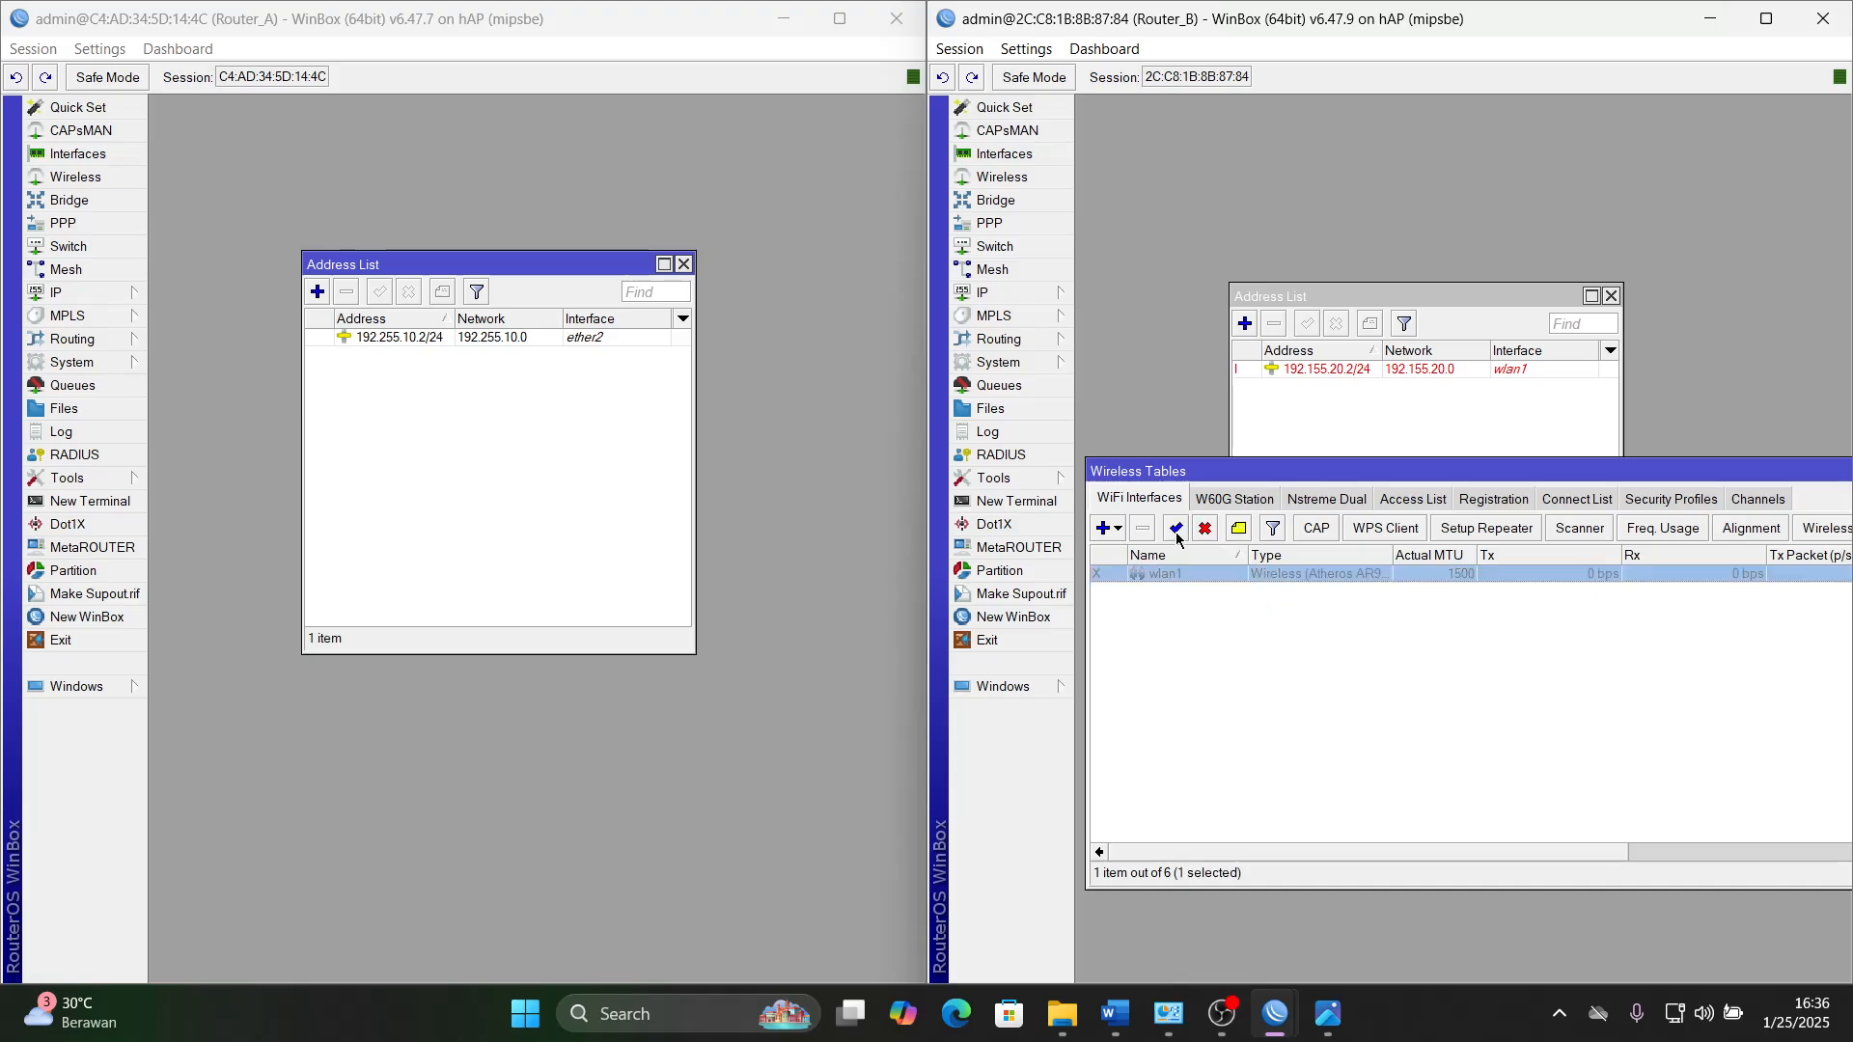
{"action": "left_click", "coordinate": [1175, 531]}
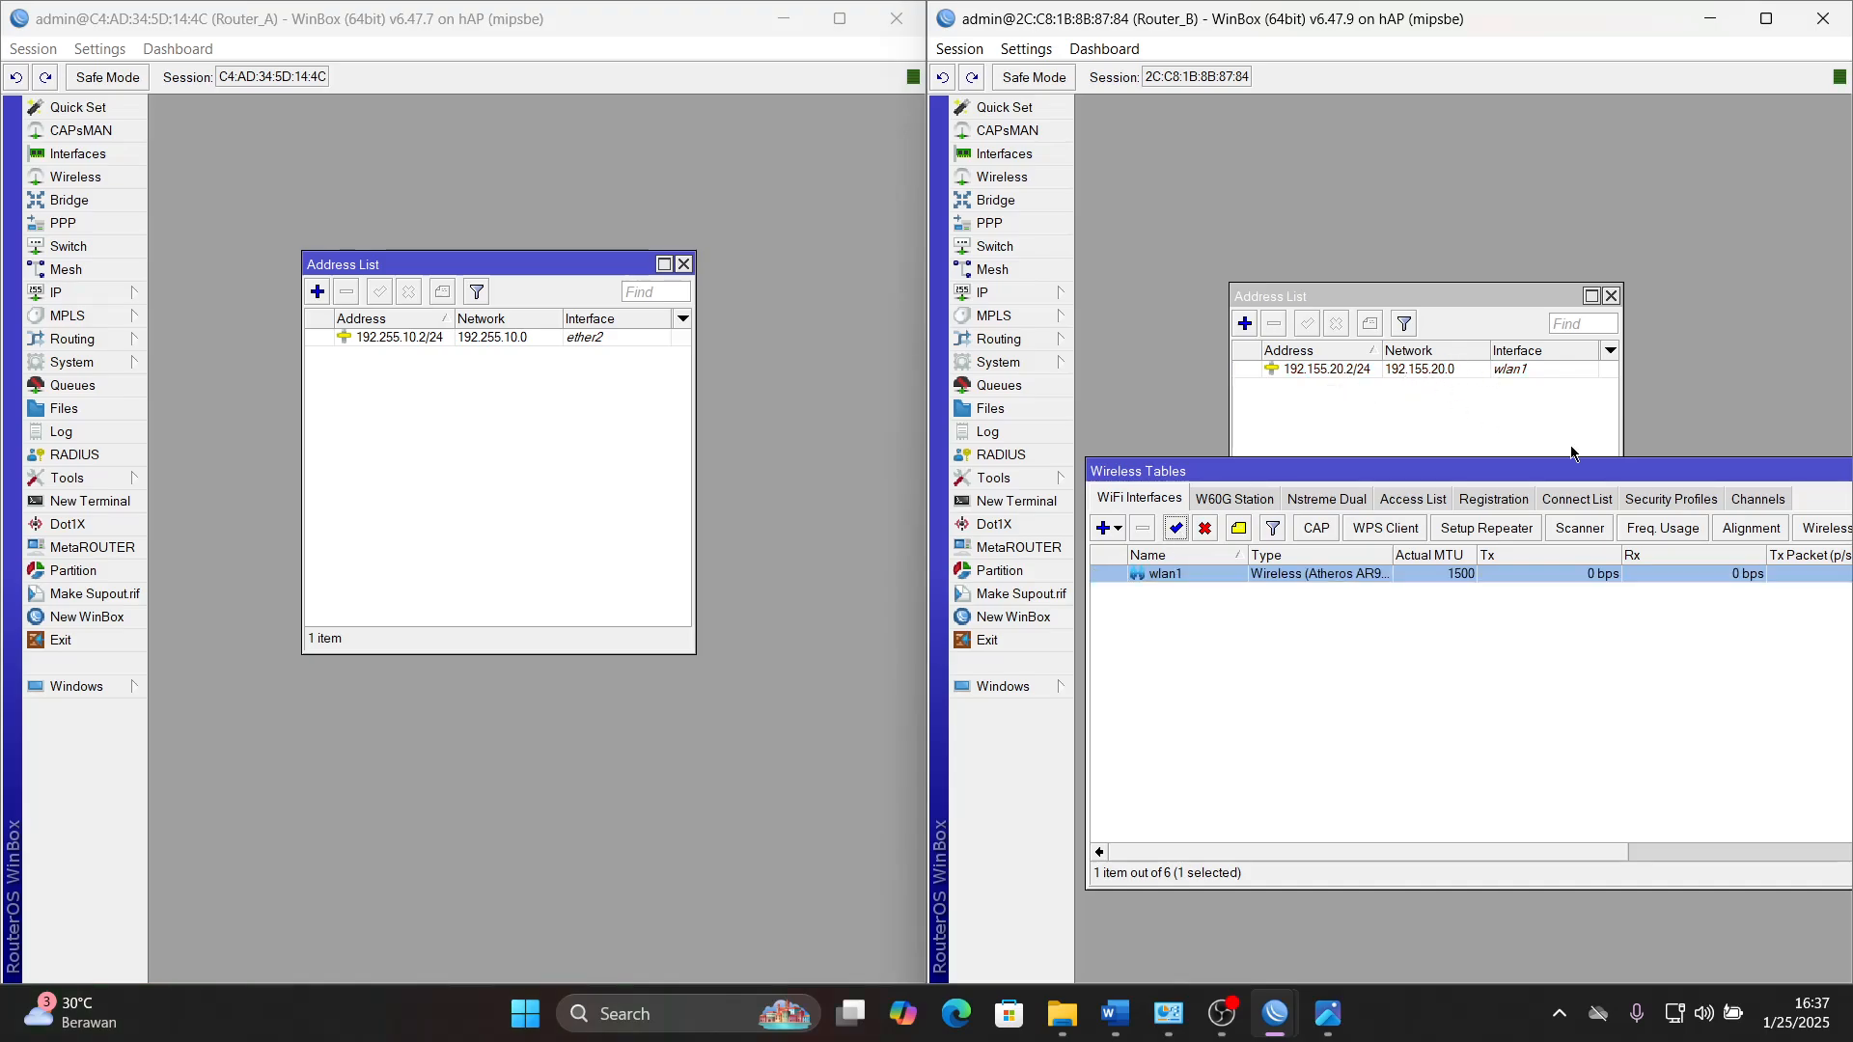
{"action": "left_click_drag", "start_coordinate": [1609, 471], "coordinate": [1251, 472]}
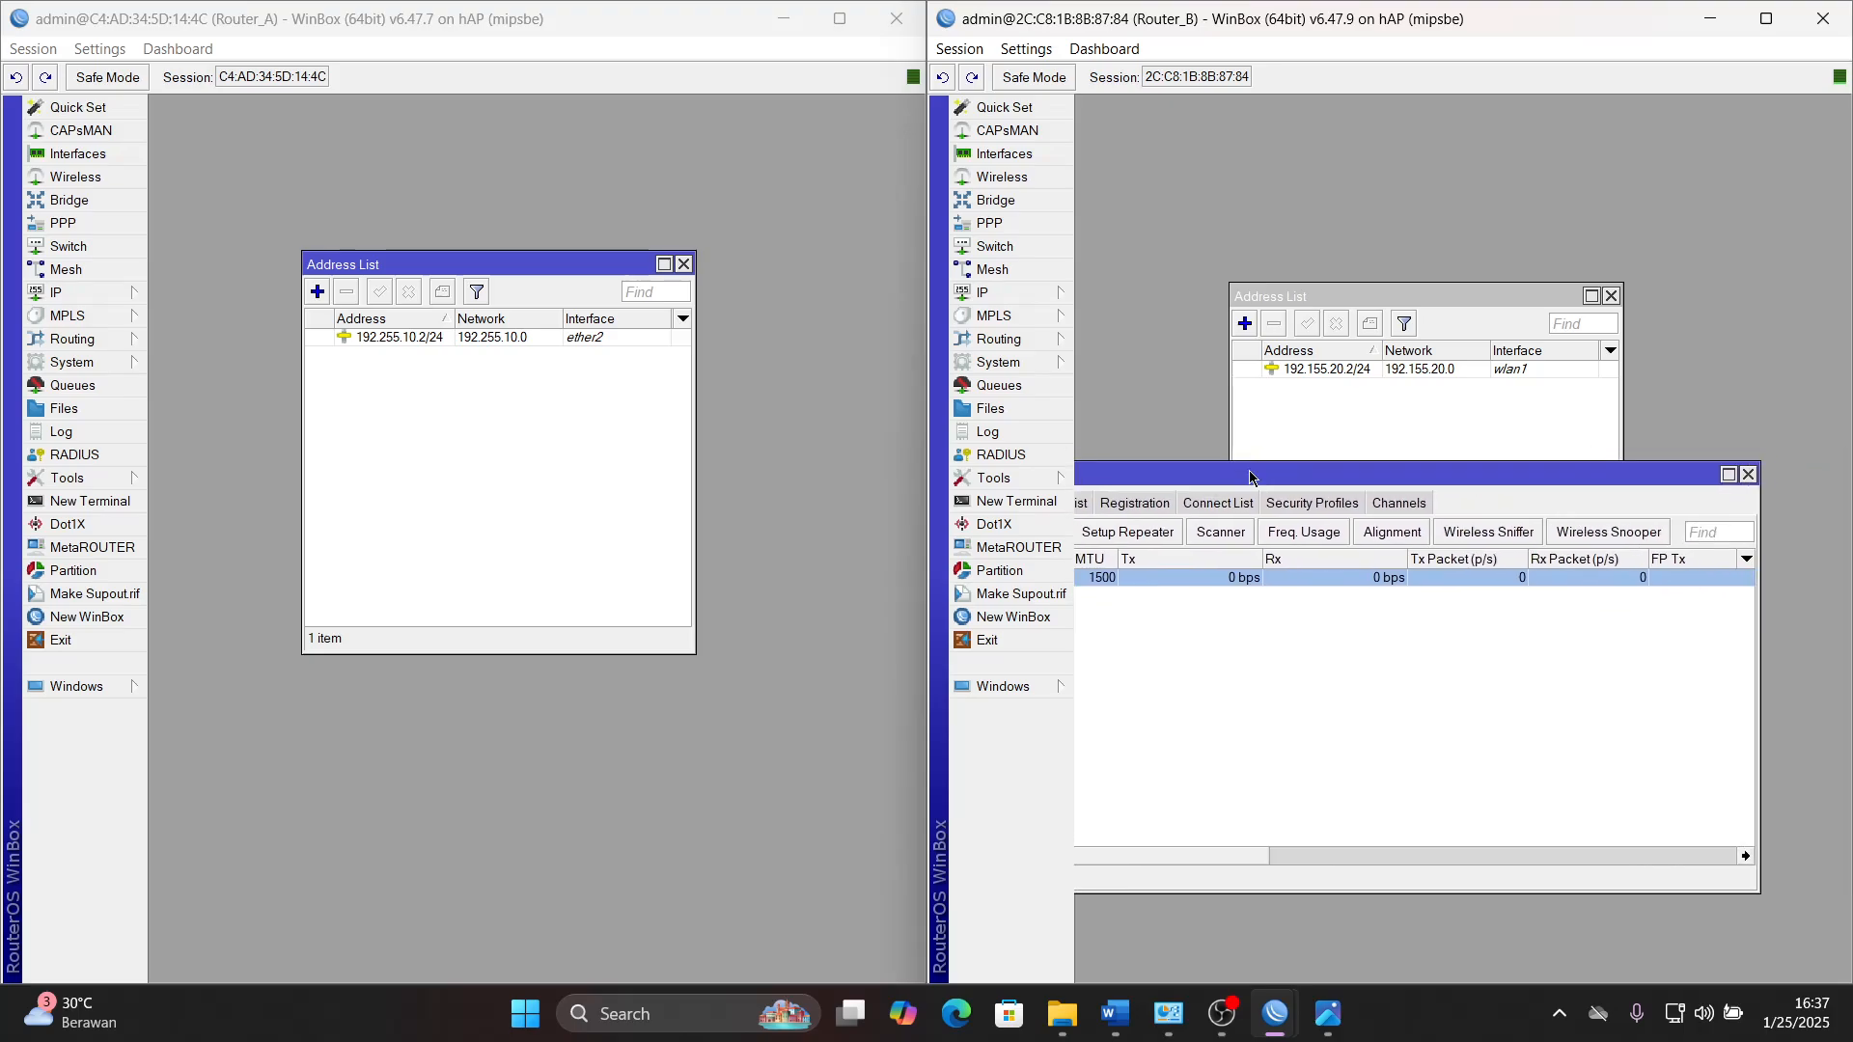
{"action": "left_click", "coordinate": [1751, 474]}
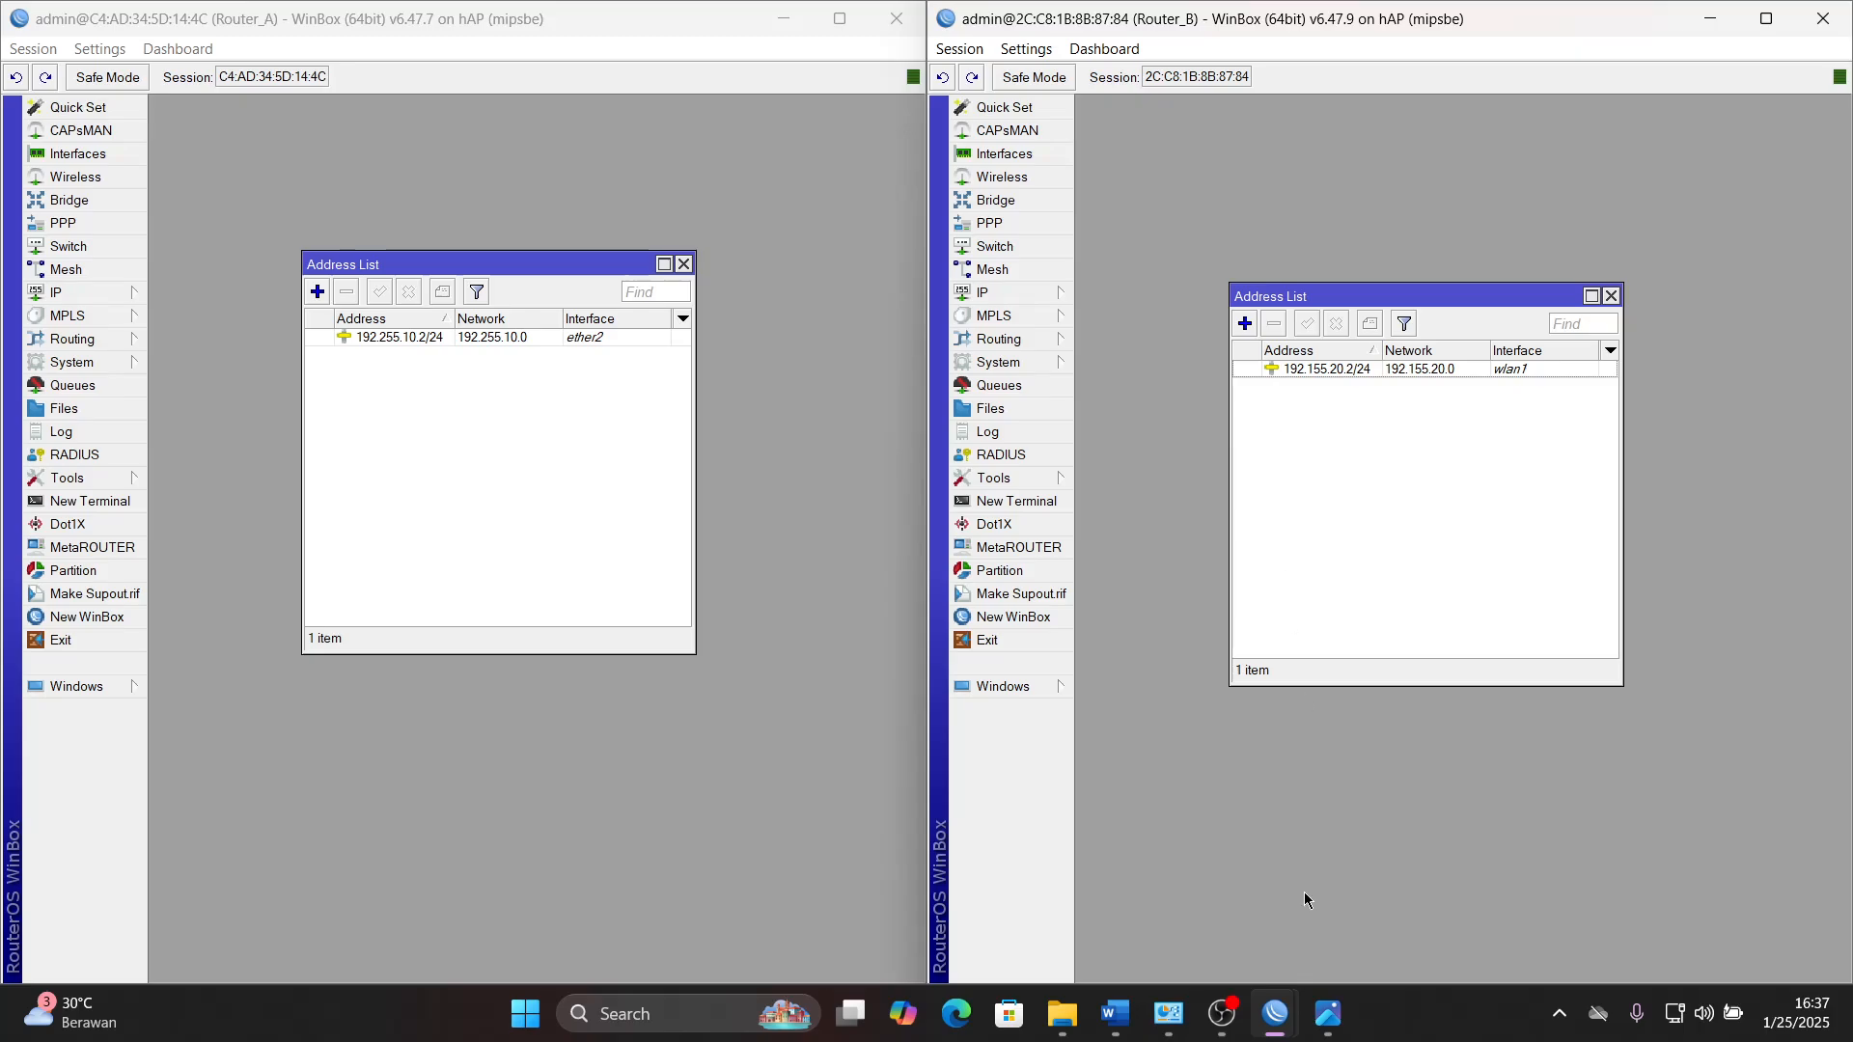
- Highlight the WLAN heading and IP line in bright green in Word, and select the WAN section from its heading to Gateway
{"action": "left_click", "coordinate": [1115, 1013]}
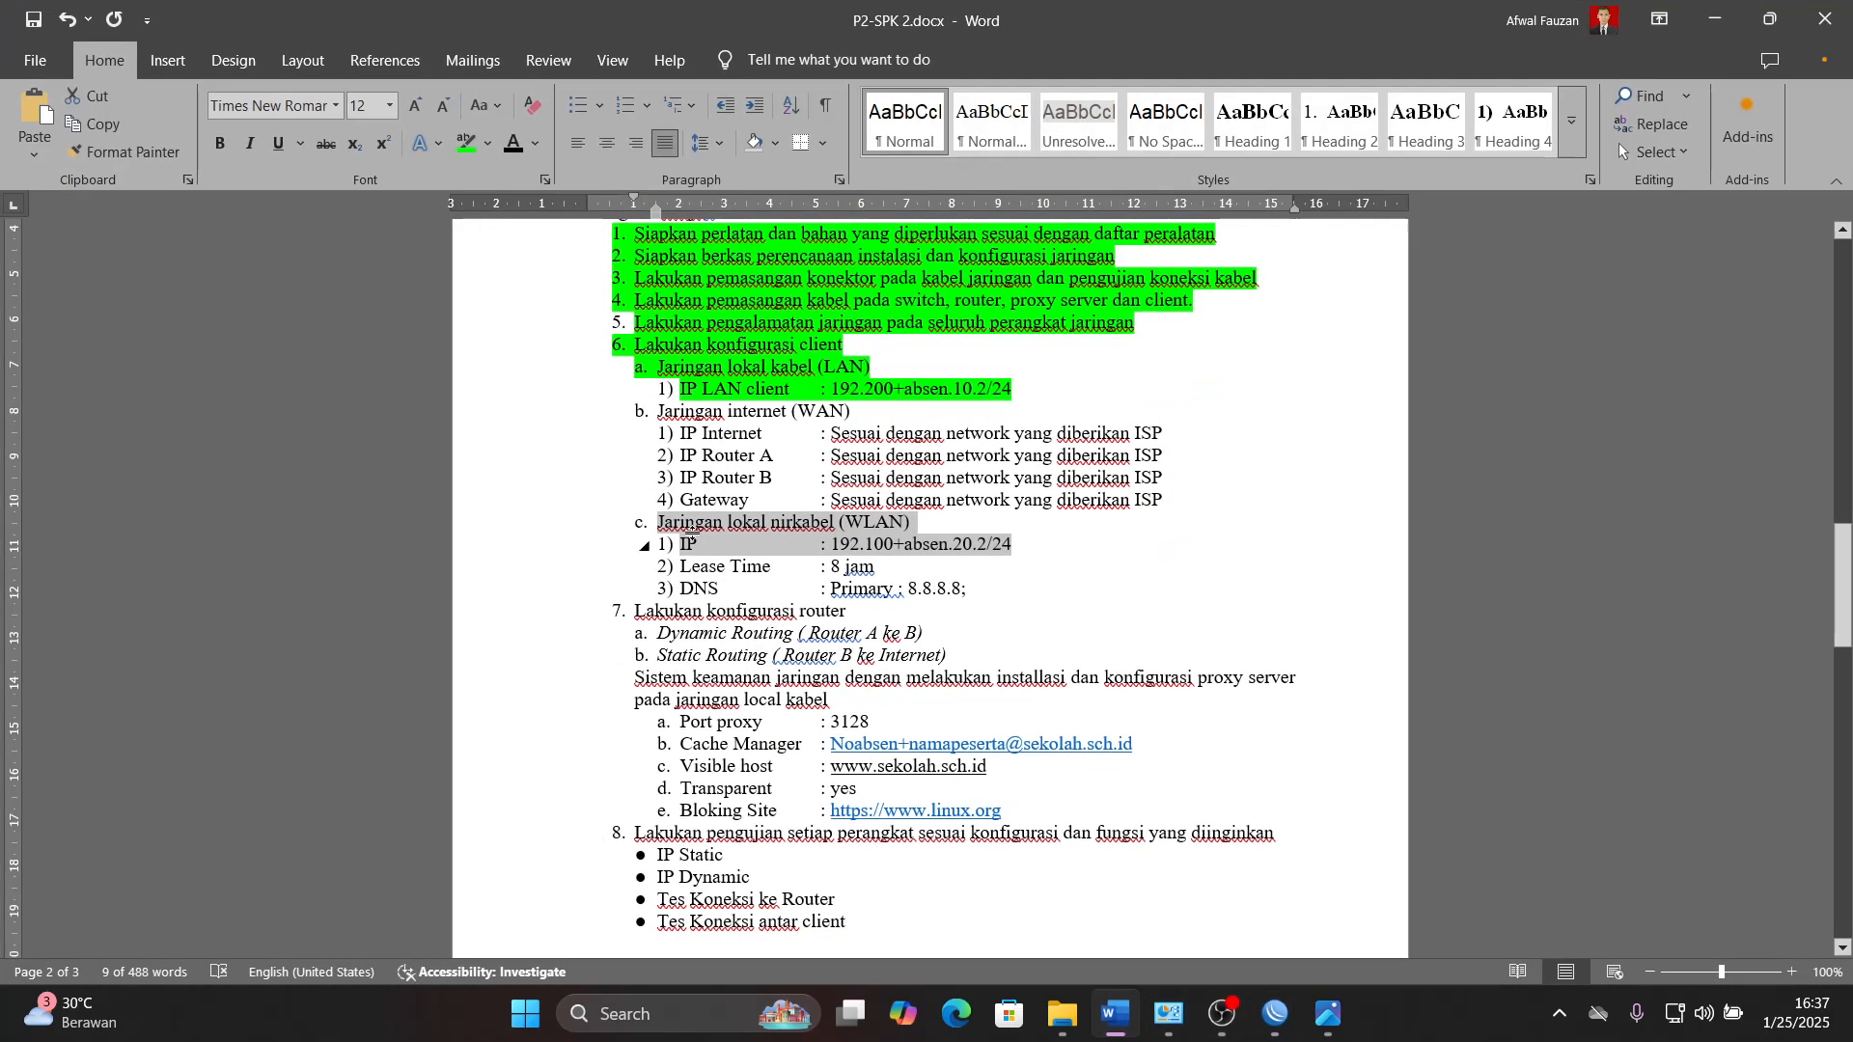
{"action": "left_click", "coordinate": [466, 147]}
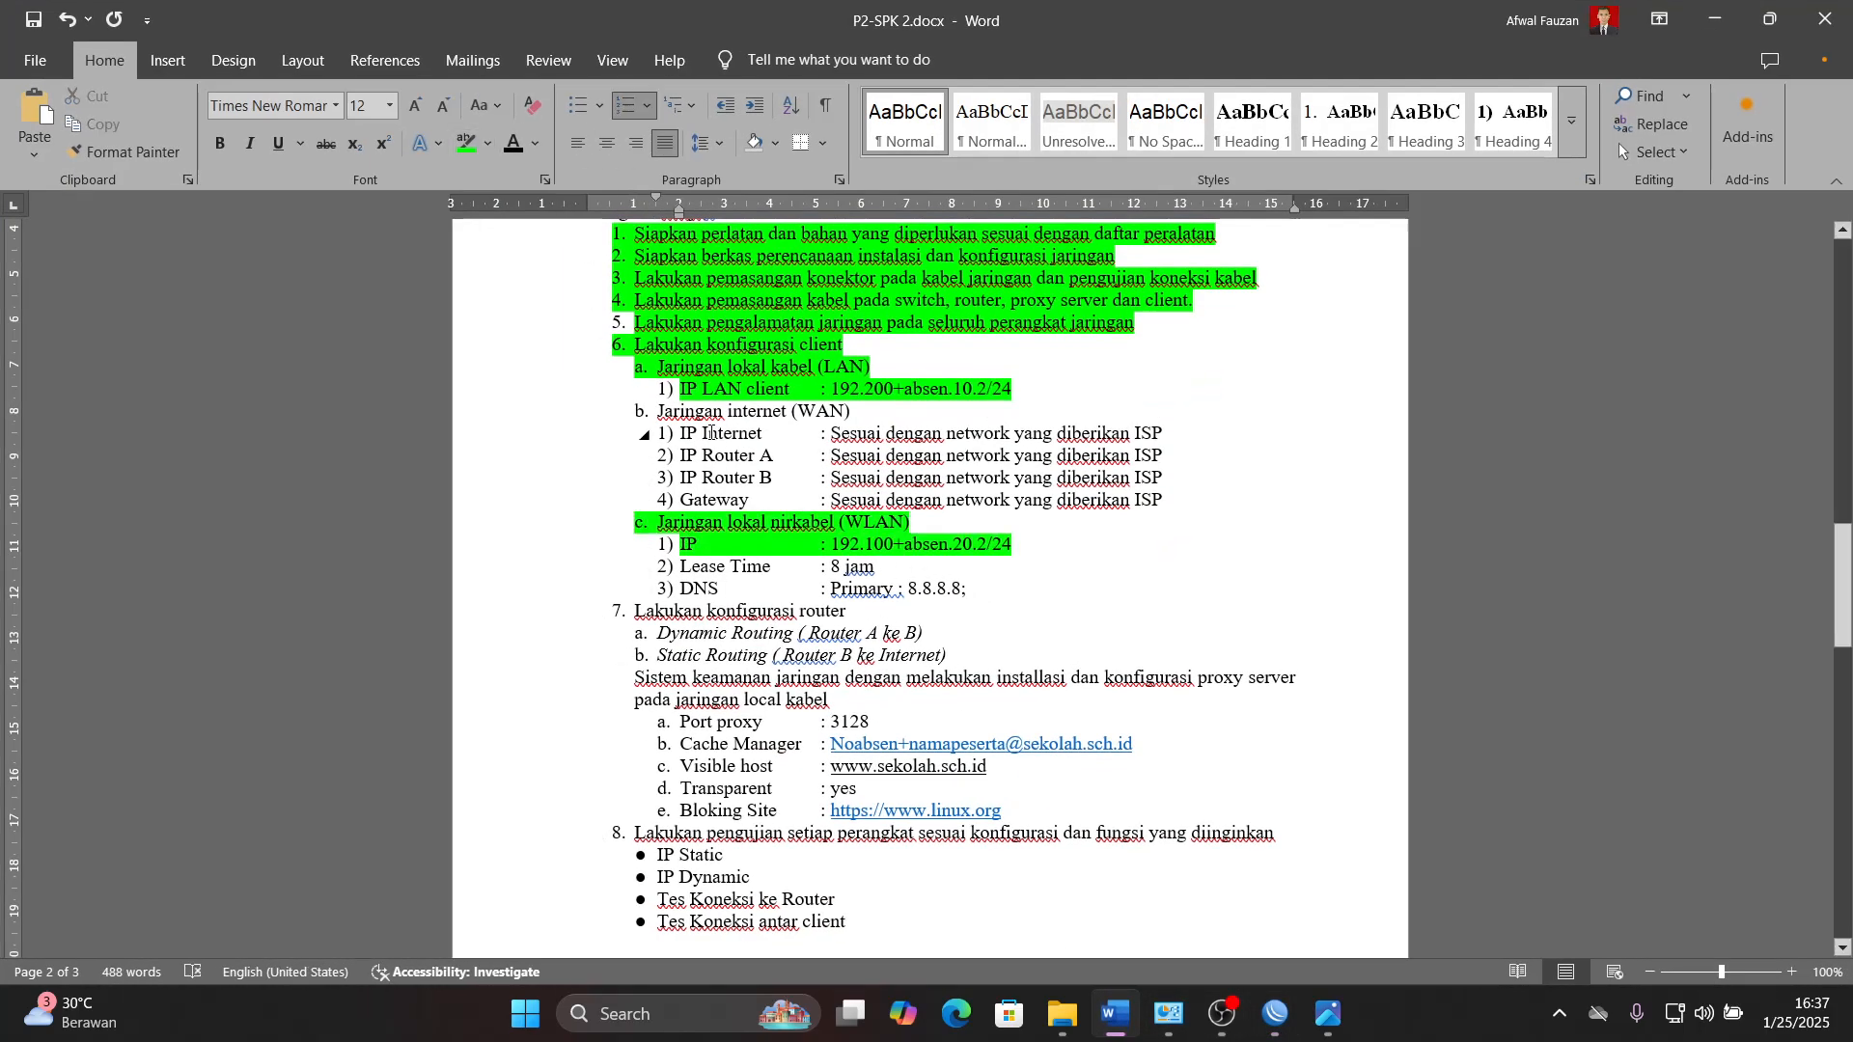
{"action": "left_click_drag", "start_coordinate": [660, 411], "coordinate": [1170, 502]}
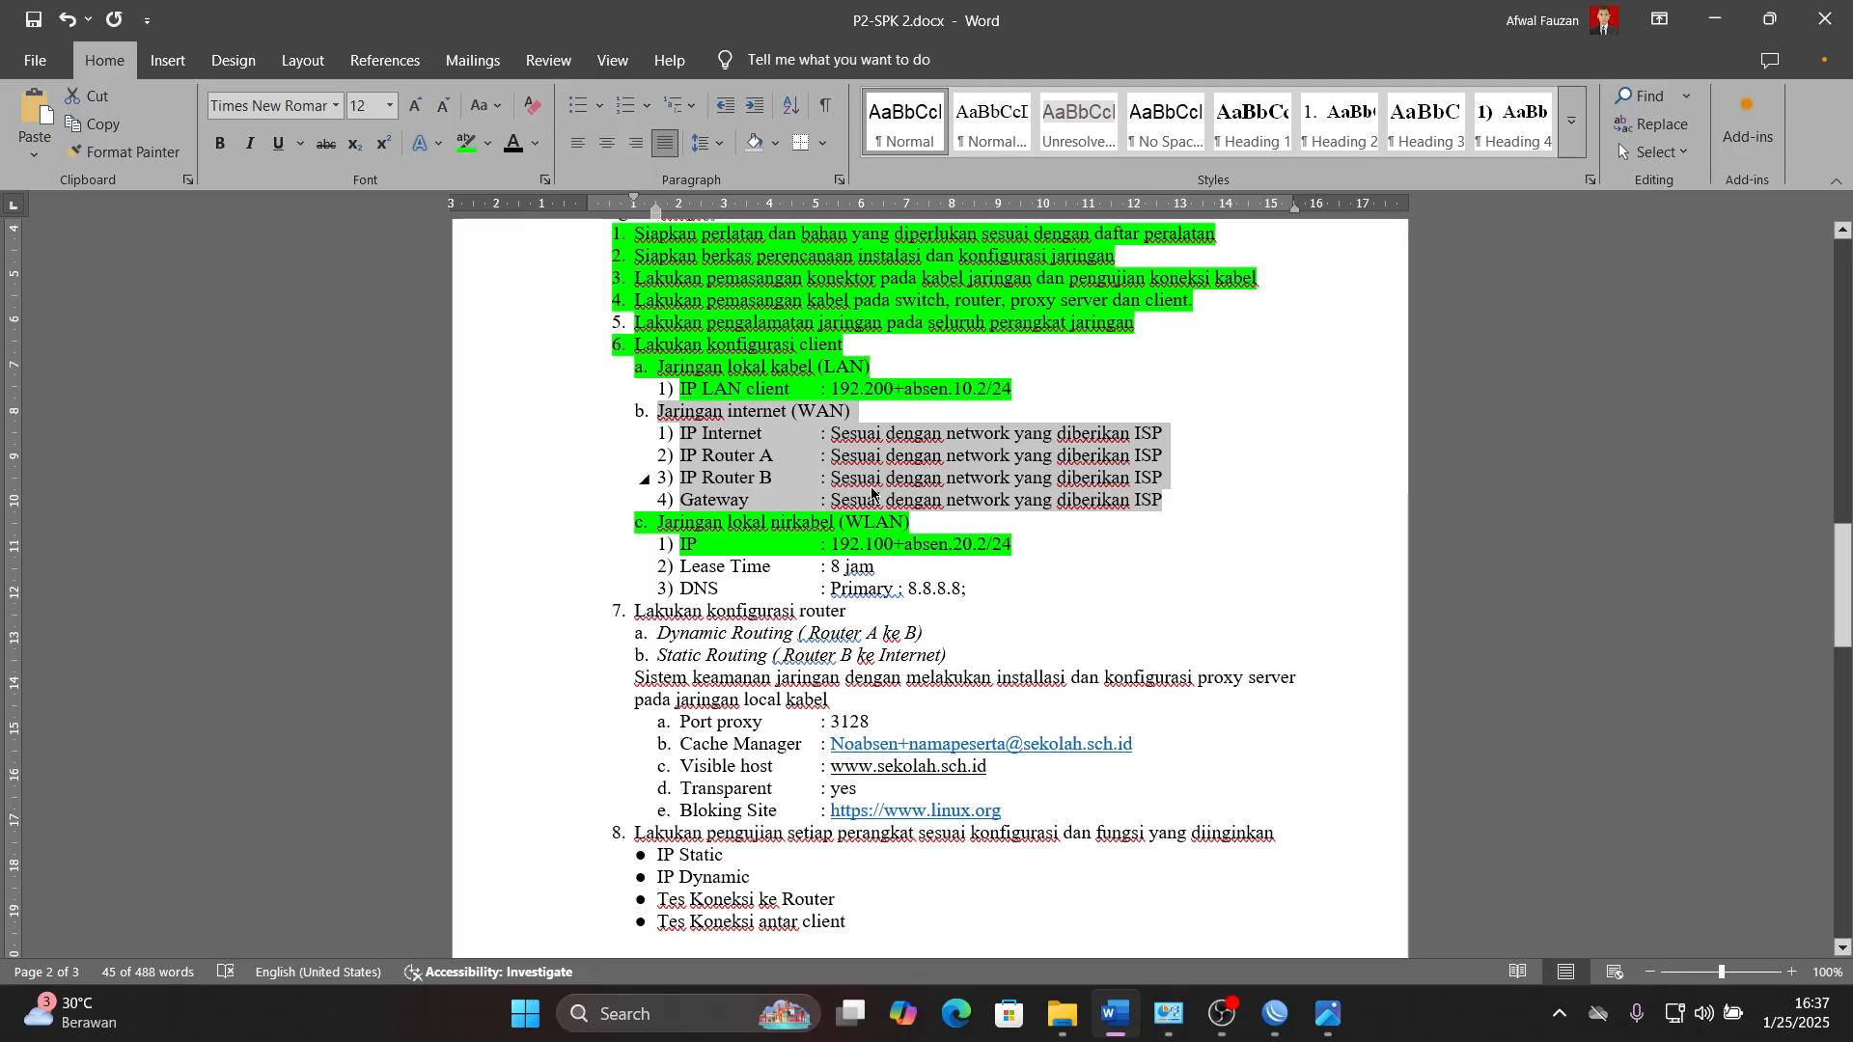
{"action": "left_click", "coordinate": [1193, 439]}
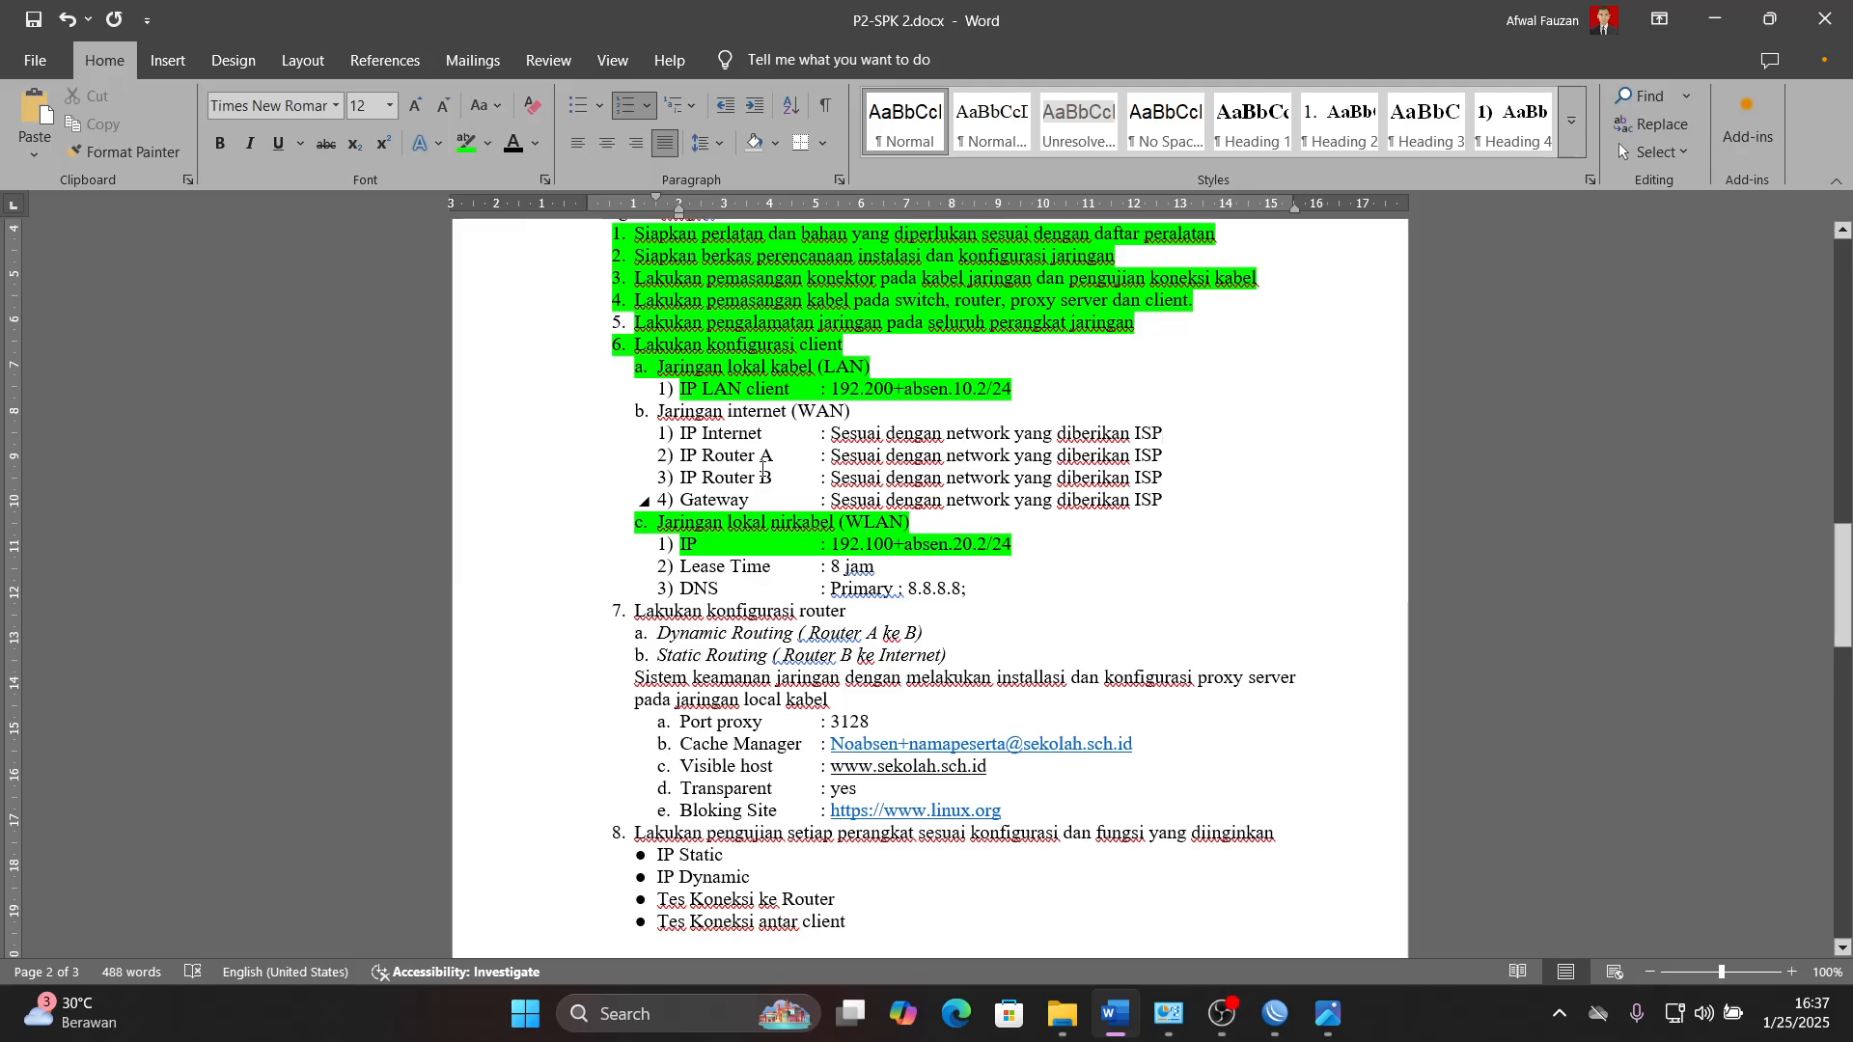
{"action": "left_click_drag", "start_coordinate": [659, 413], "coordinate": [1169, 502]}
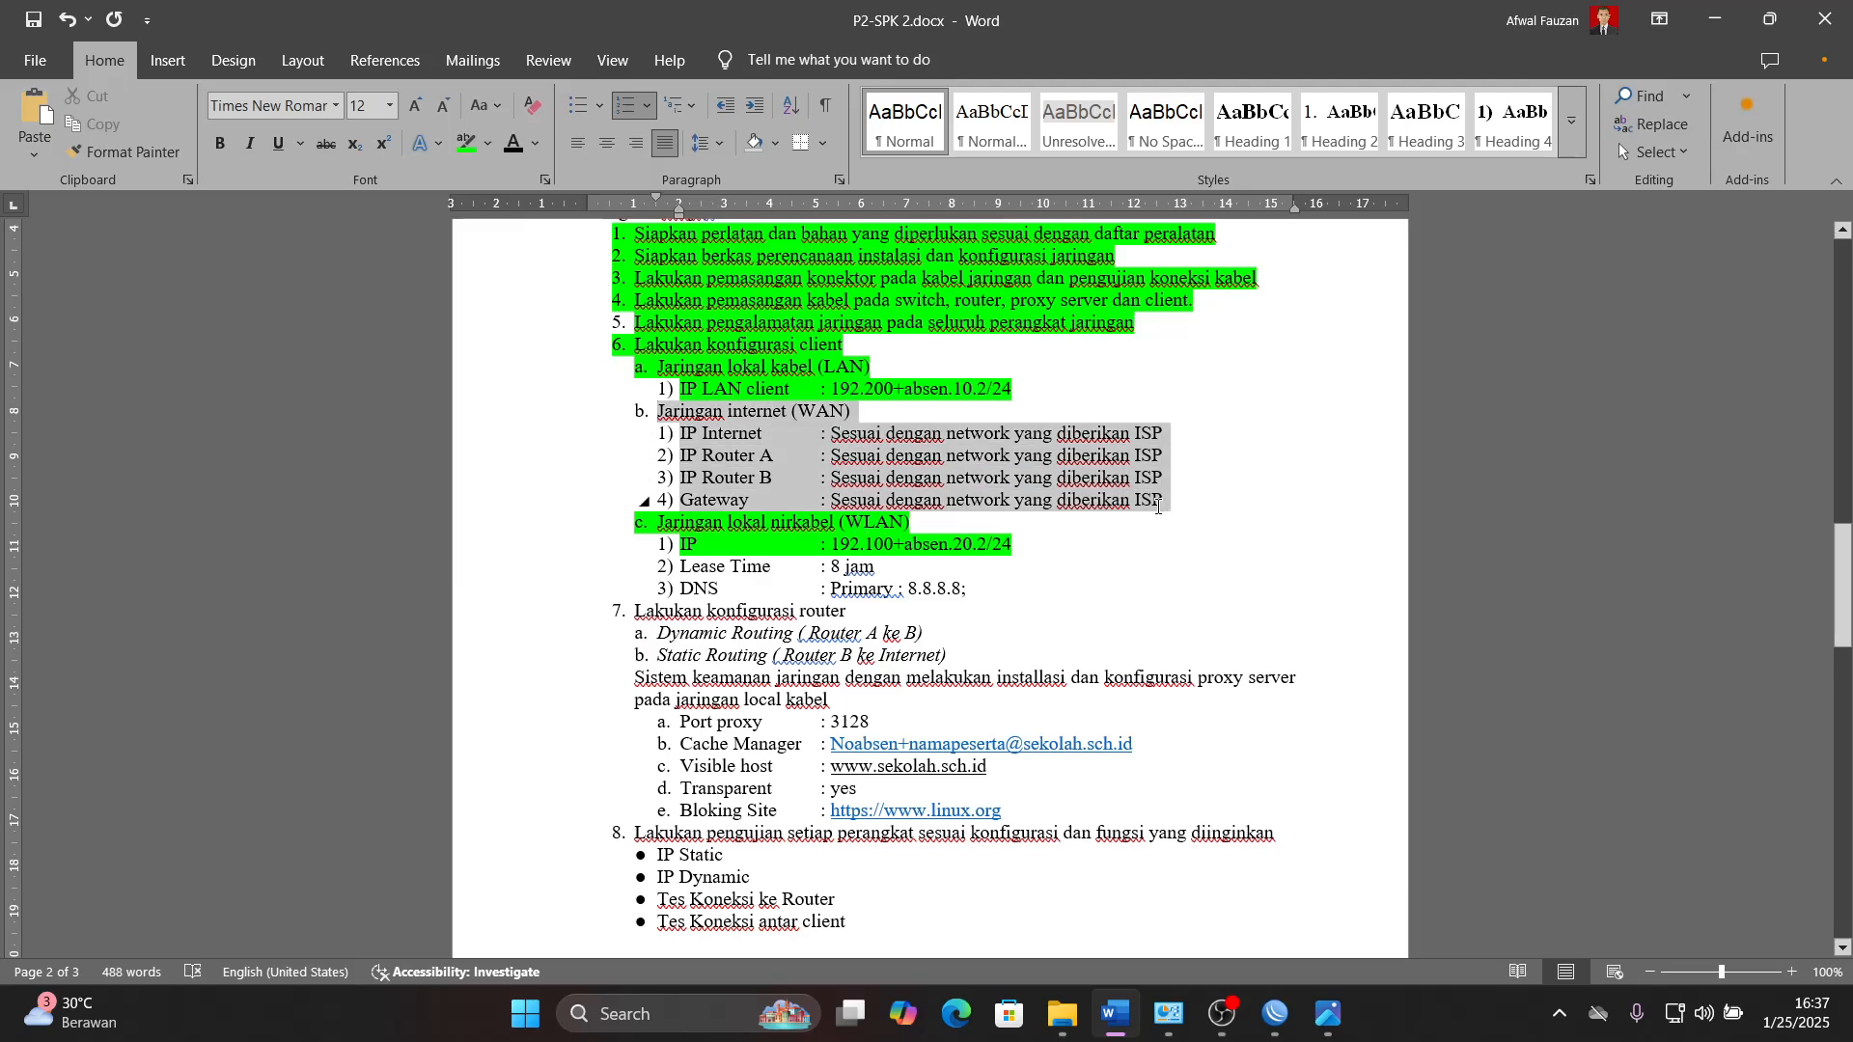
- Switch to WinBox and add a DHCP client on ether1 of Router_A
{"action": "left_click", "coordinate": [1275, 1013]}
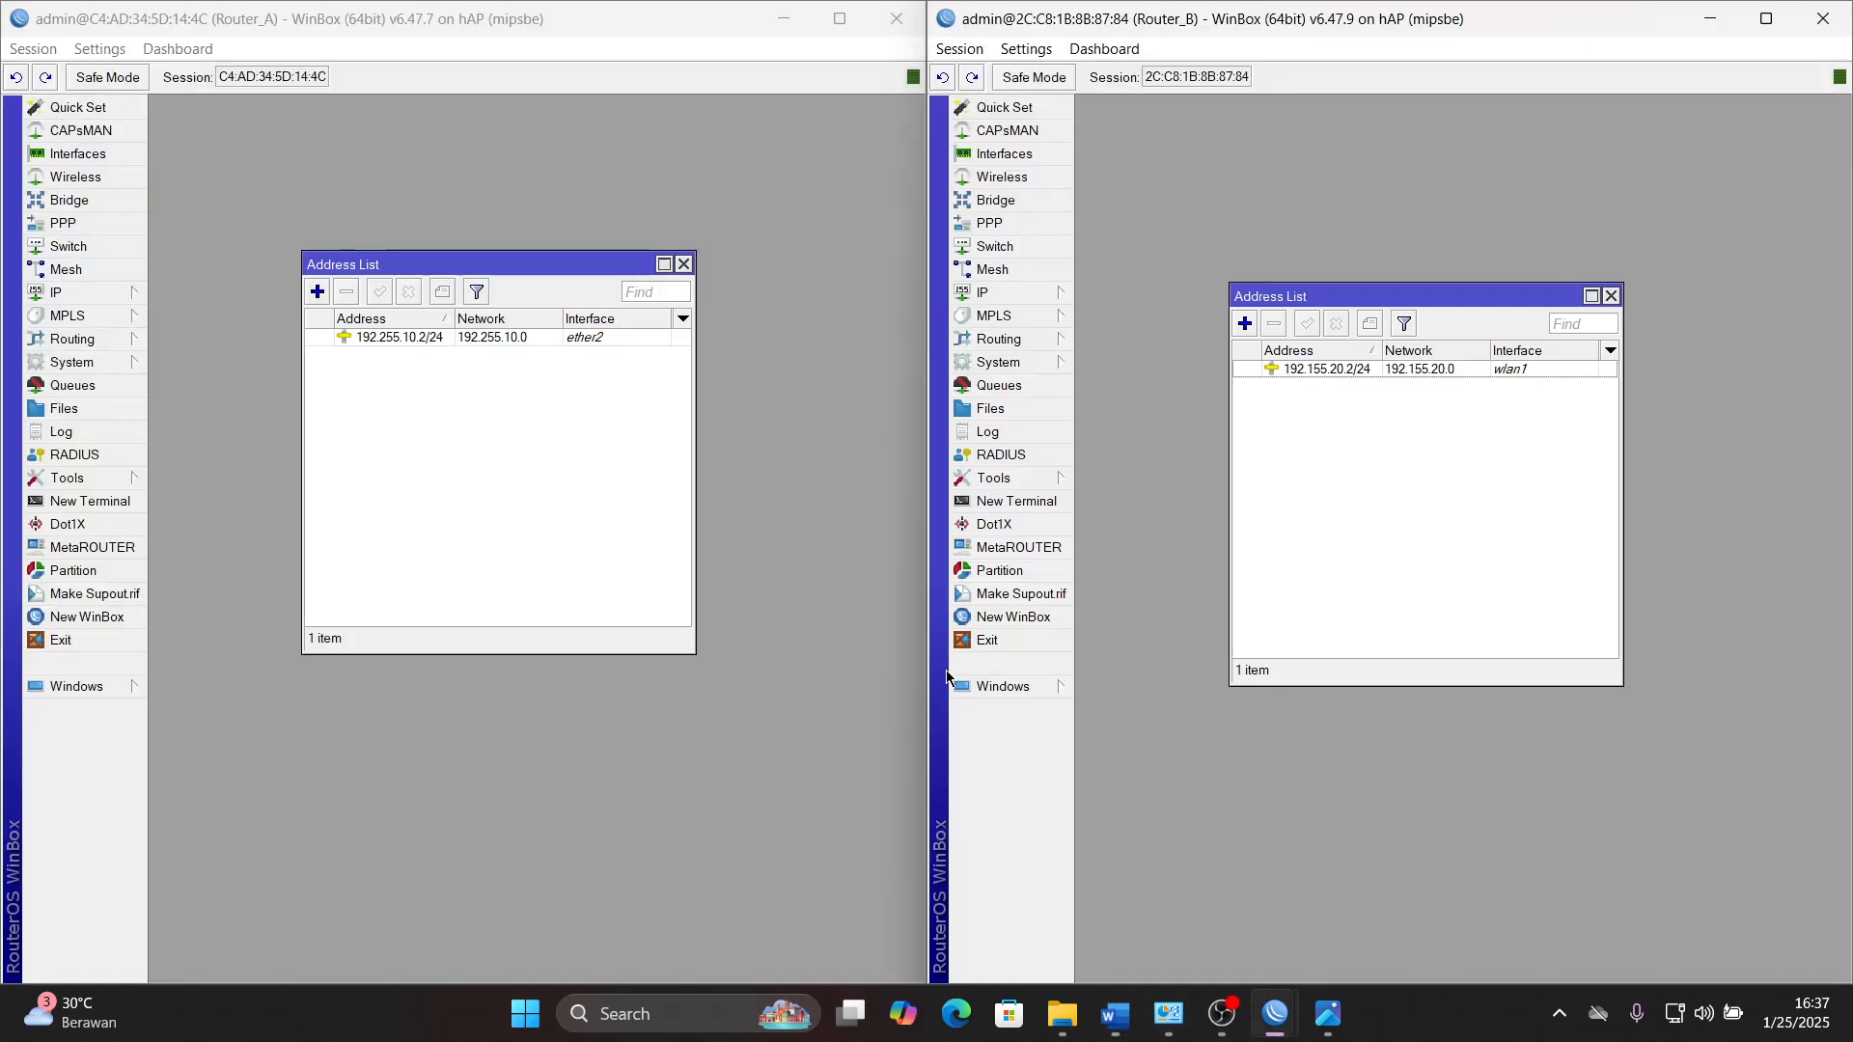
{"action": "left_click", "coordinate": [68, 294]}
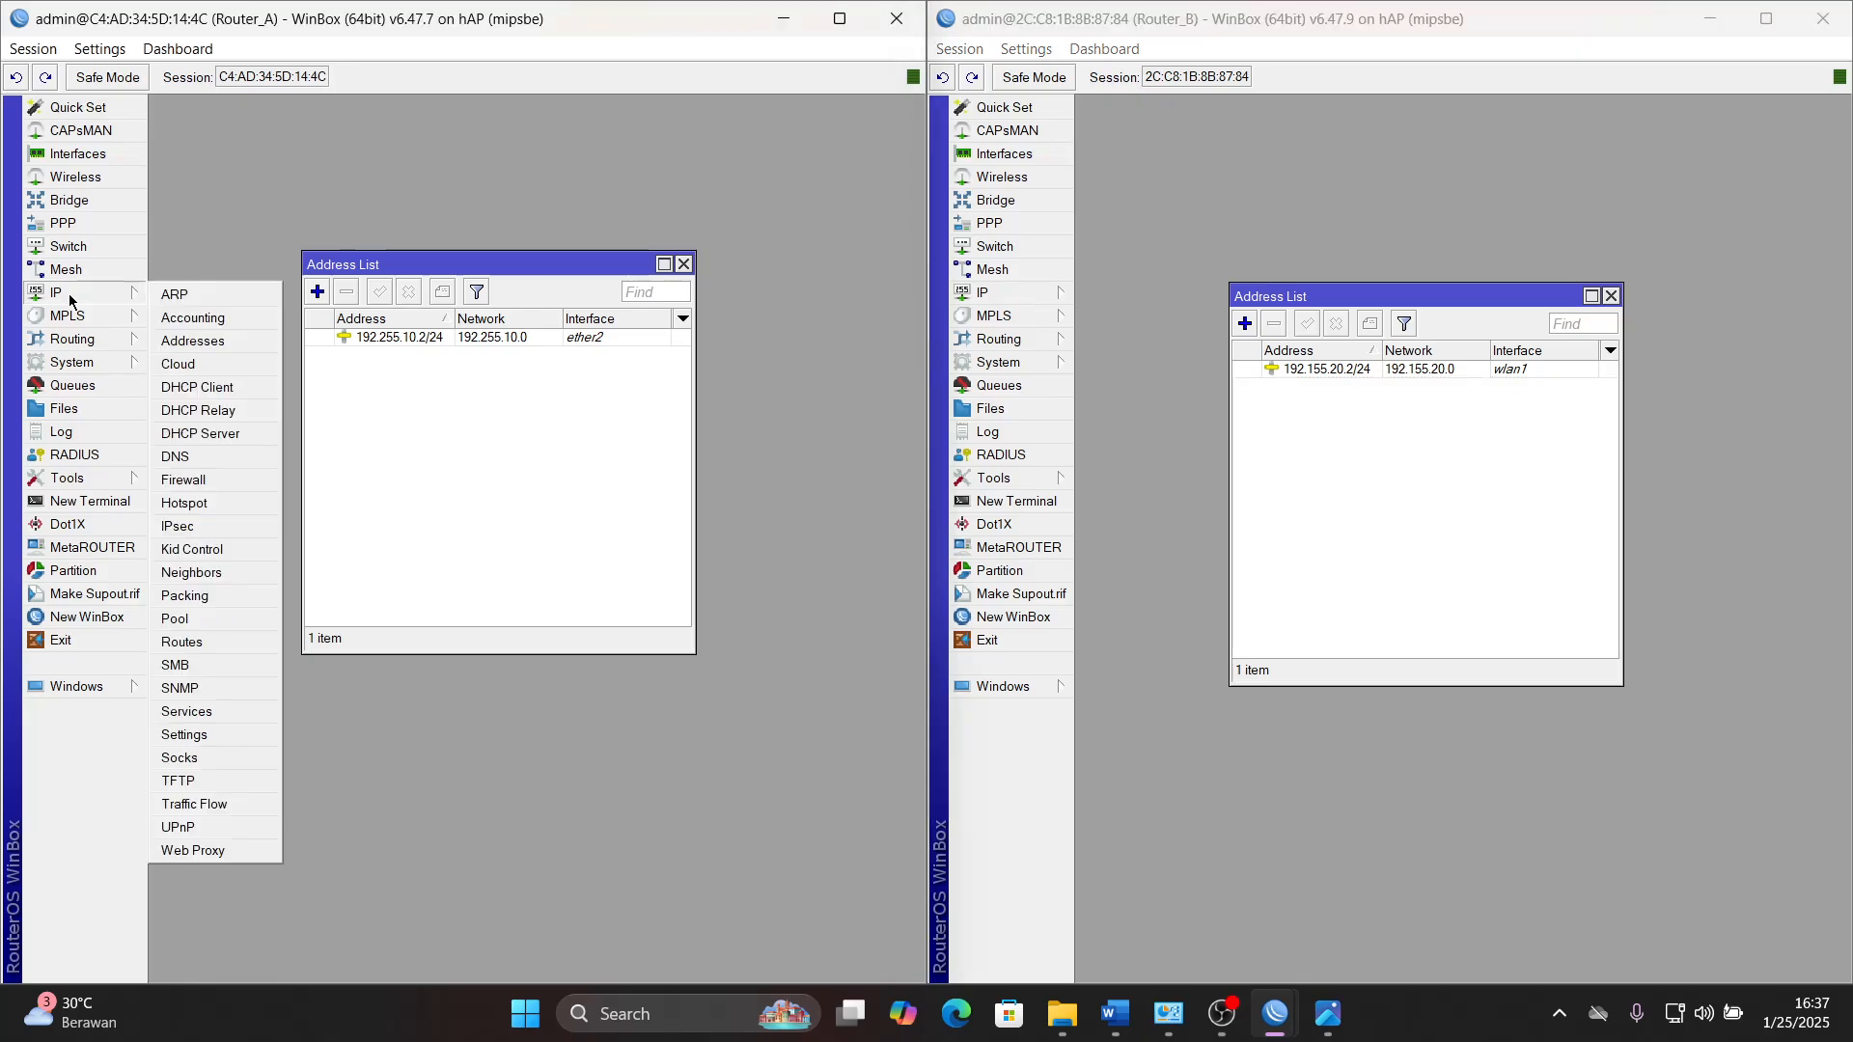
{"action": "left_click", "coordinate": [227, 386]}
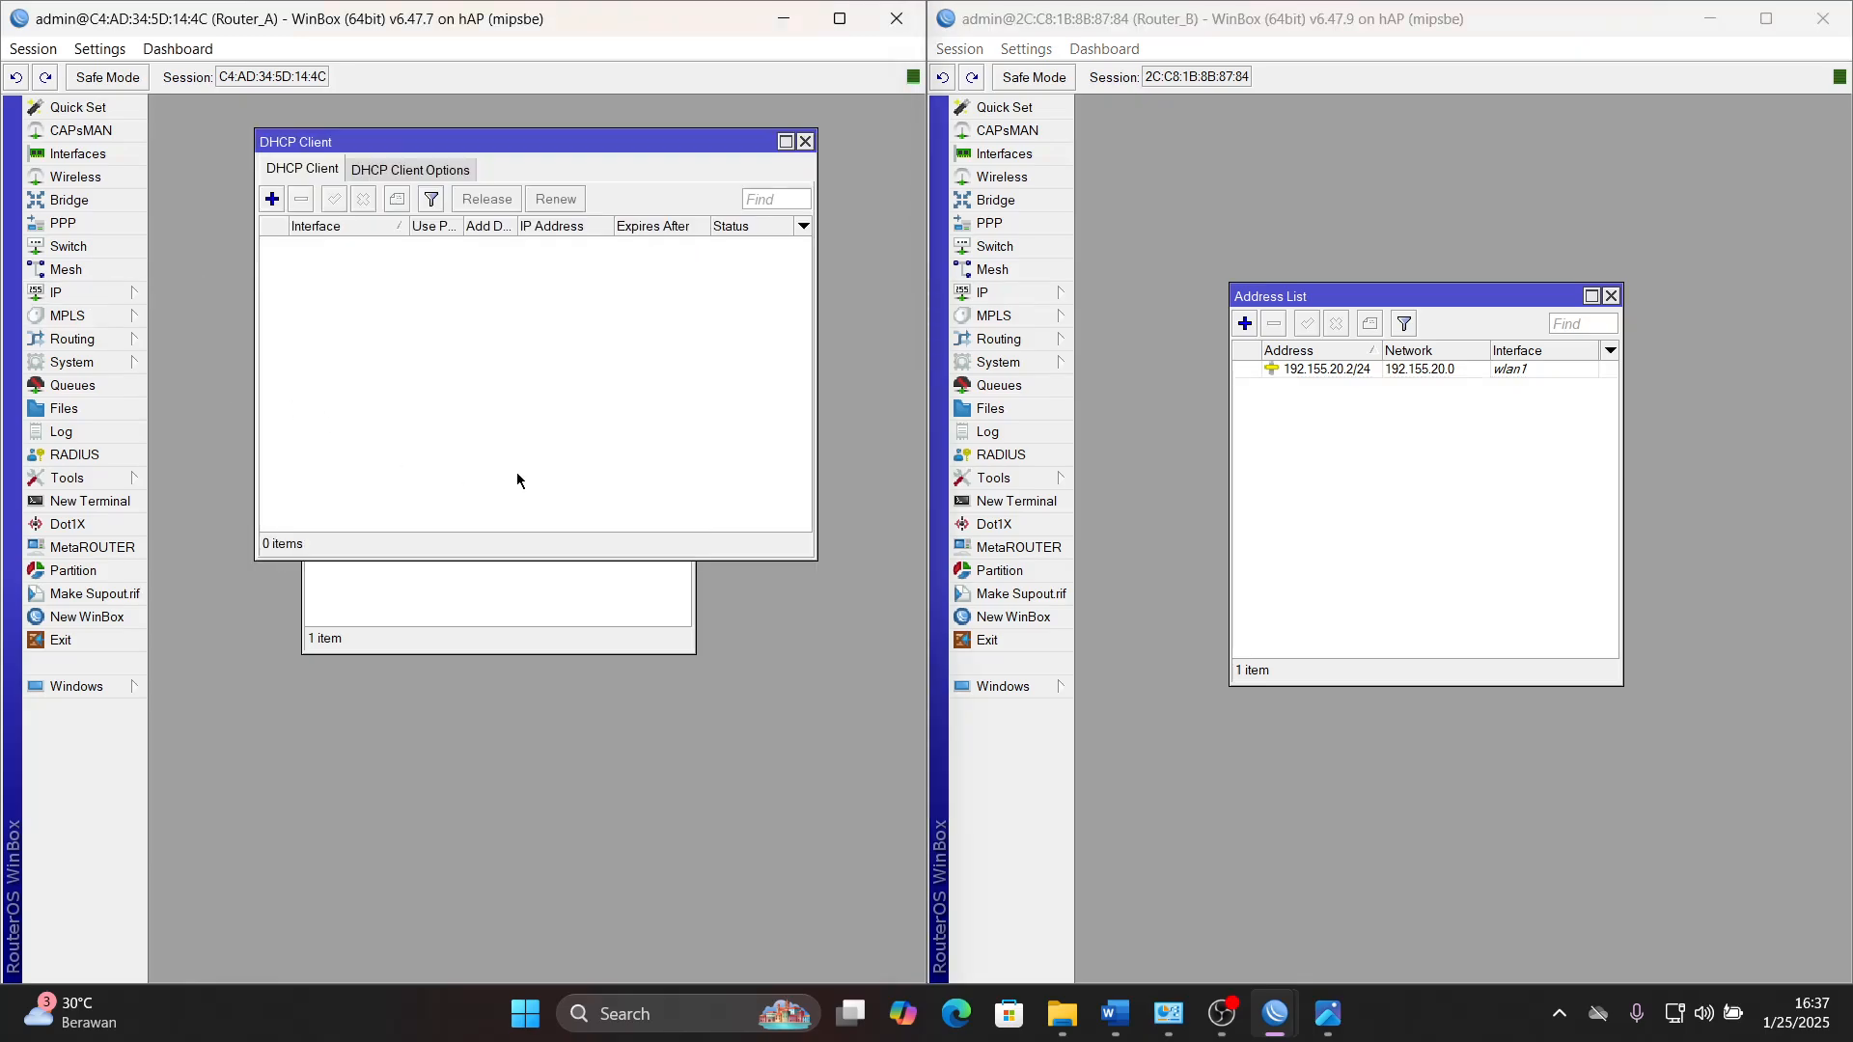
{"action": "left_click", "coordinate": [272, 199]}
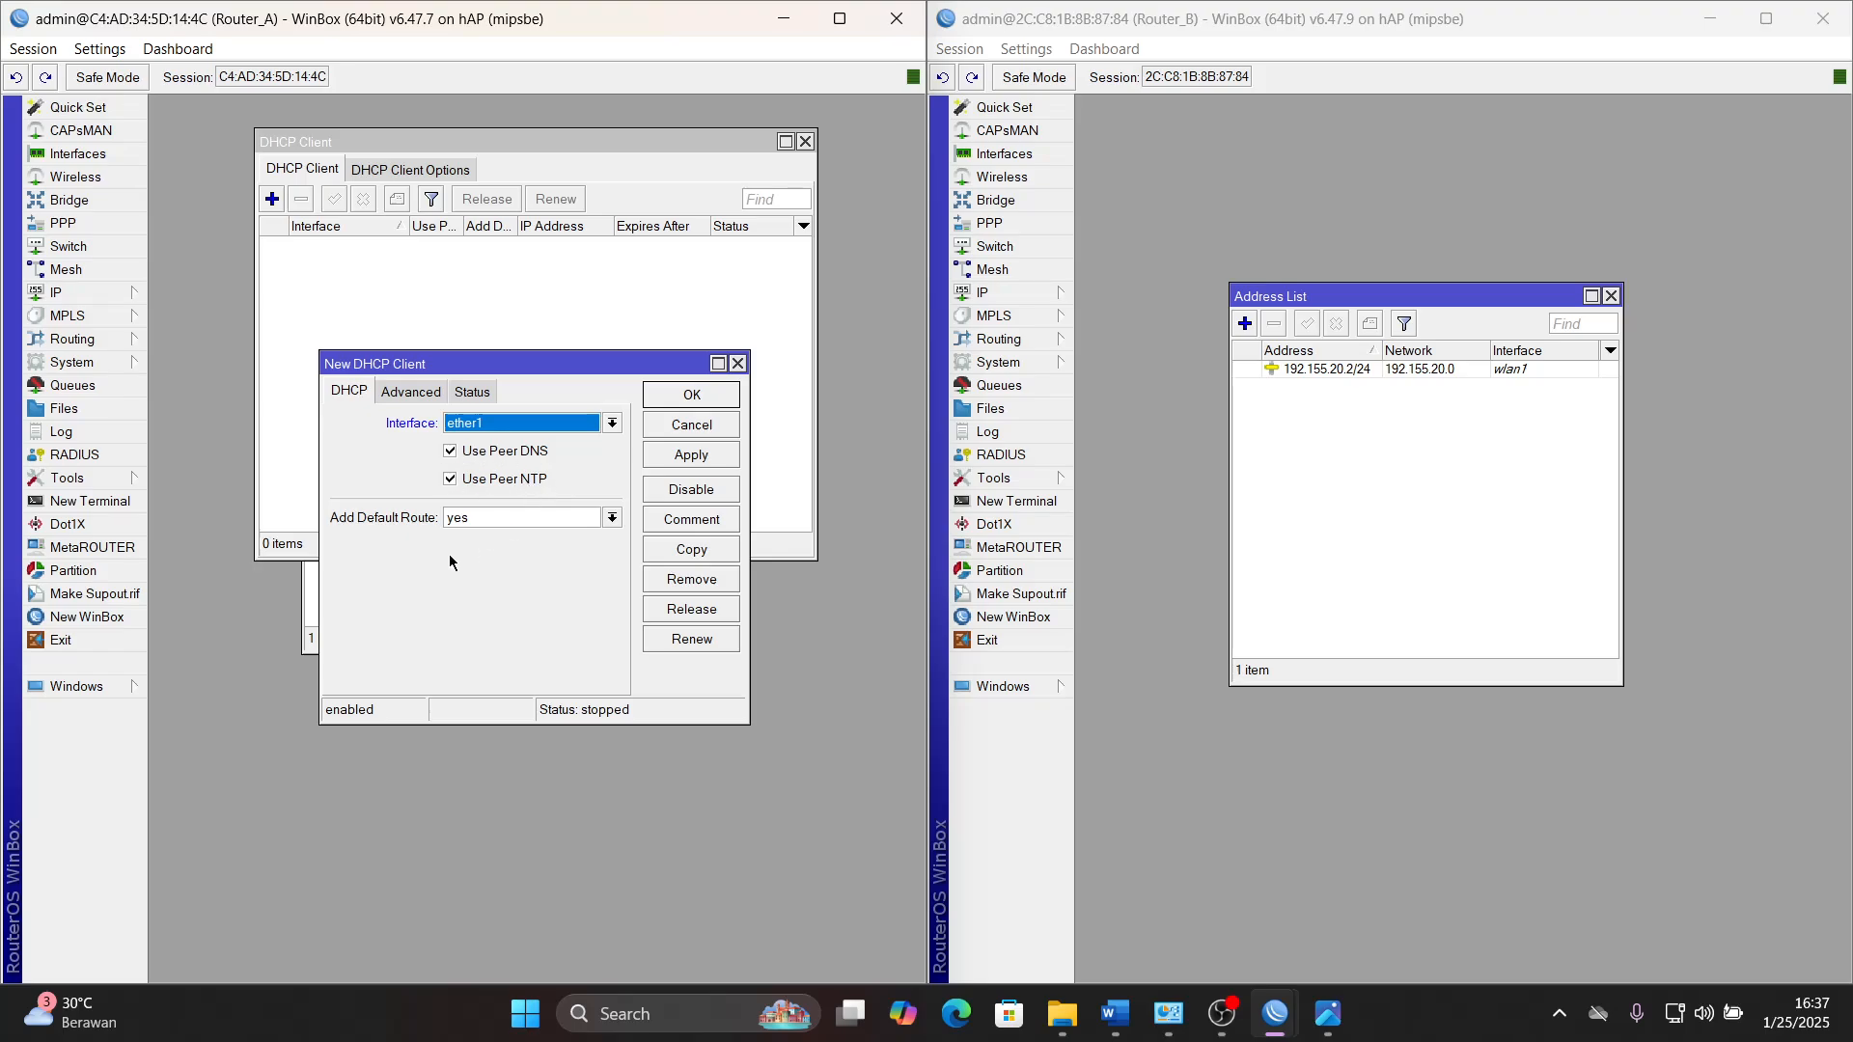
{"action": "left_click", "coordinate": [679, 456]}
{"action": "left_click", "coordinate": [692, 396]}
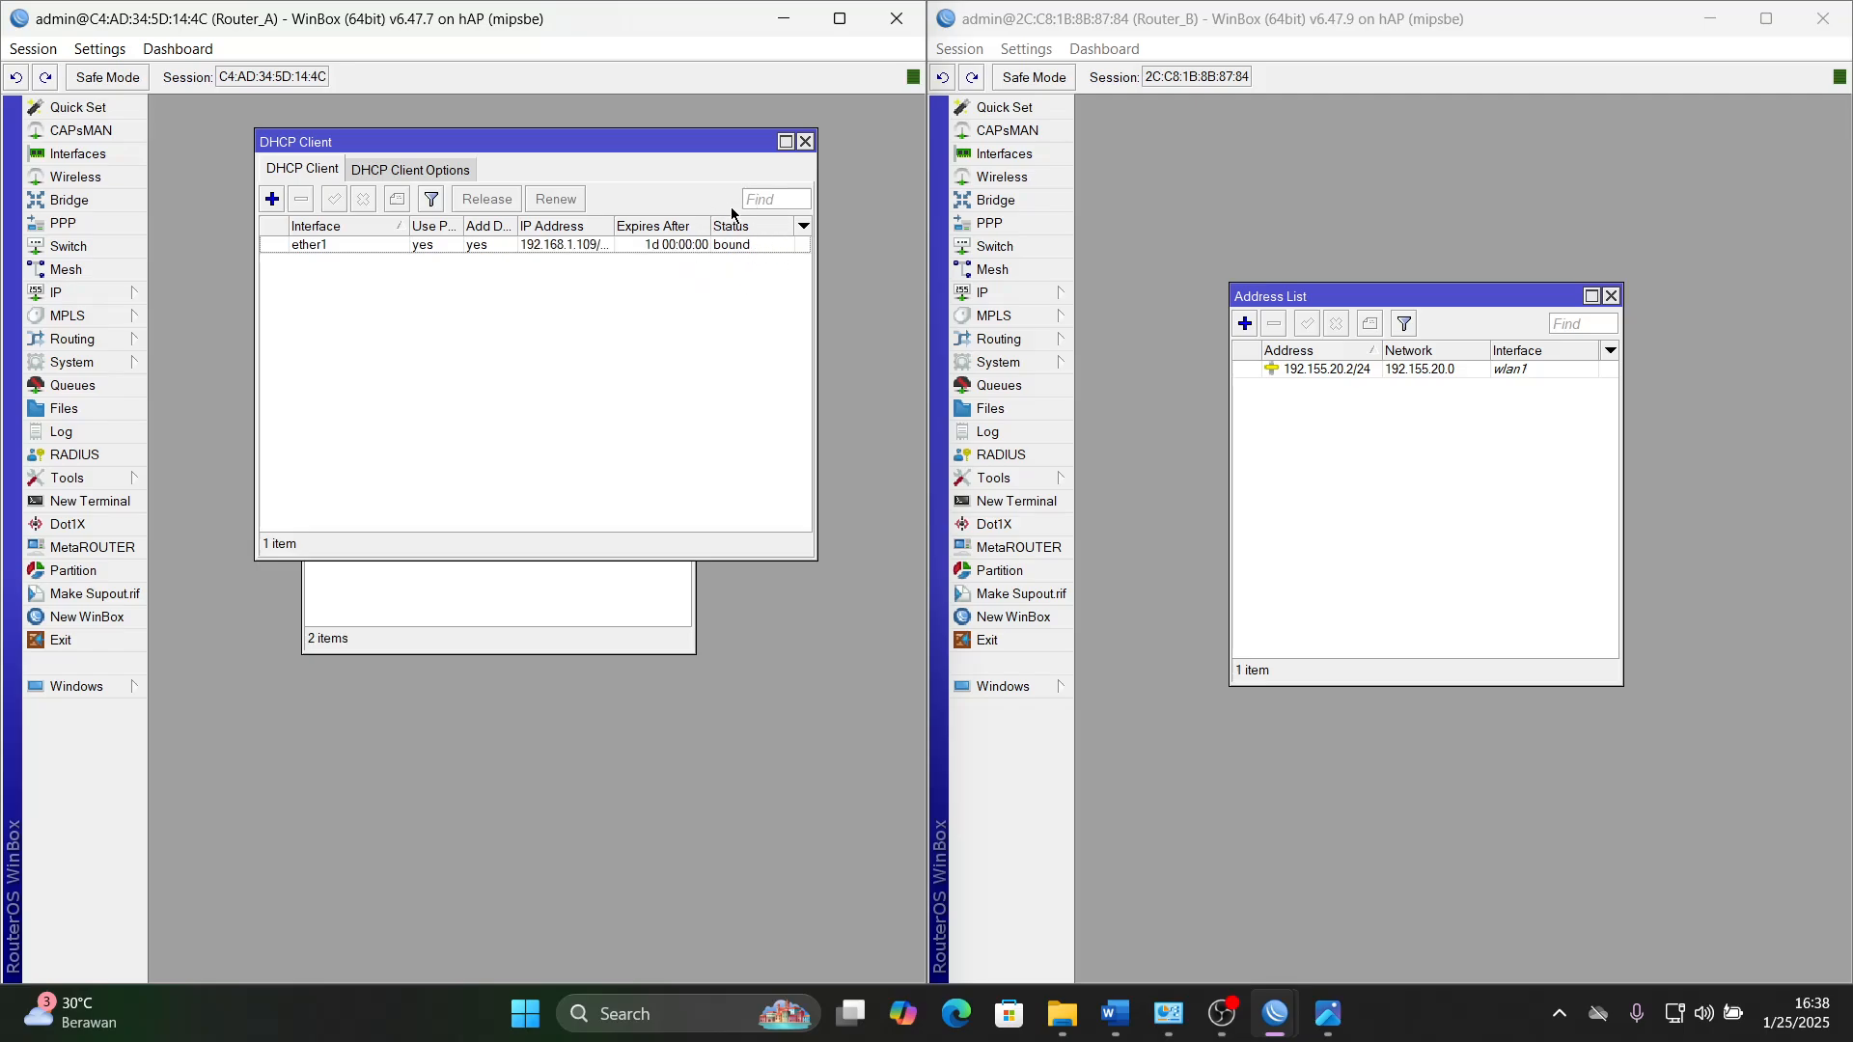
- Add a DHCP client on ether1 of Router_B with Add Default Route set to no
{"action": "left_click", "coordinate": [1000, 297]}
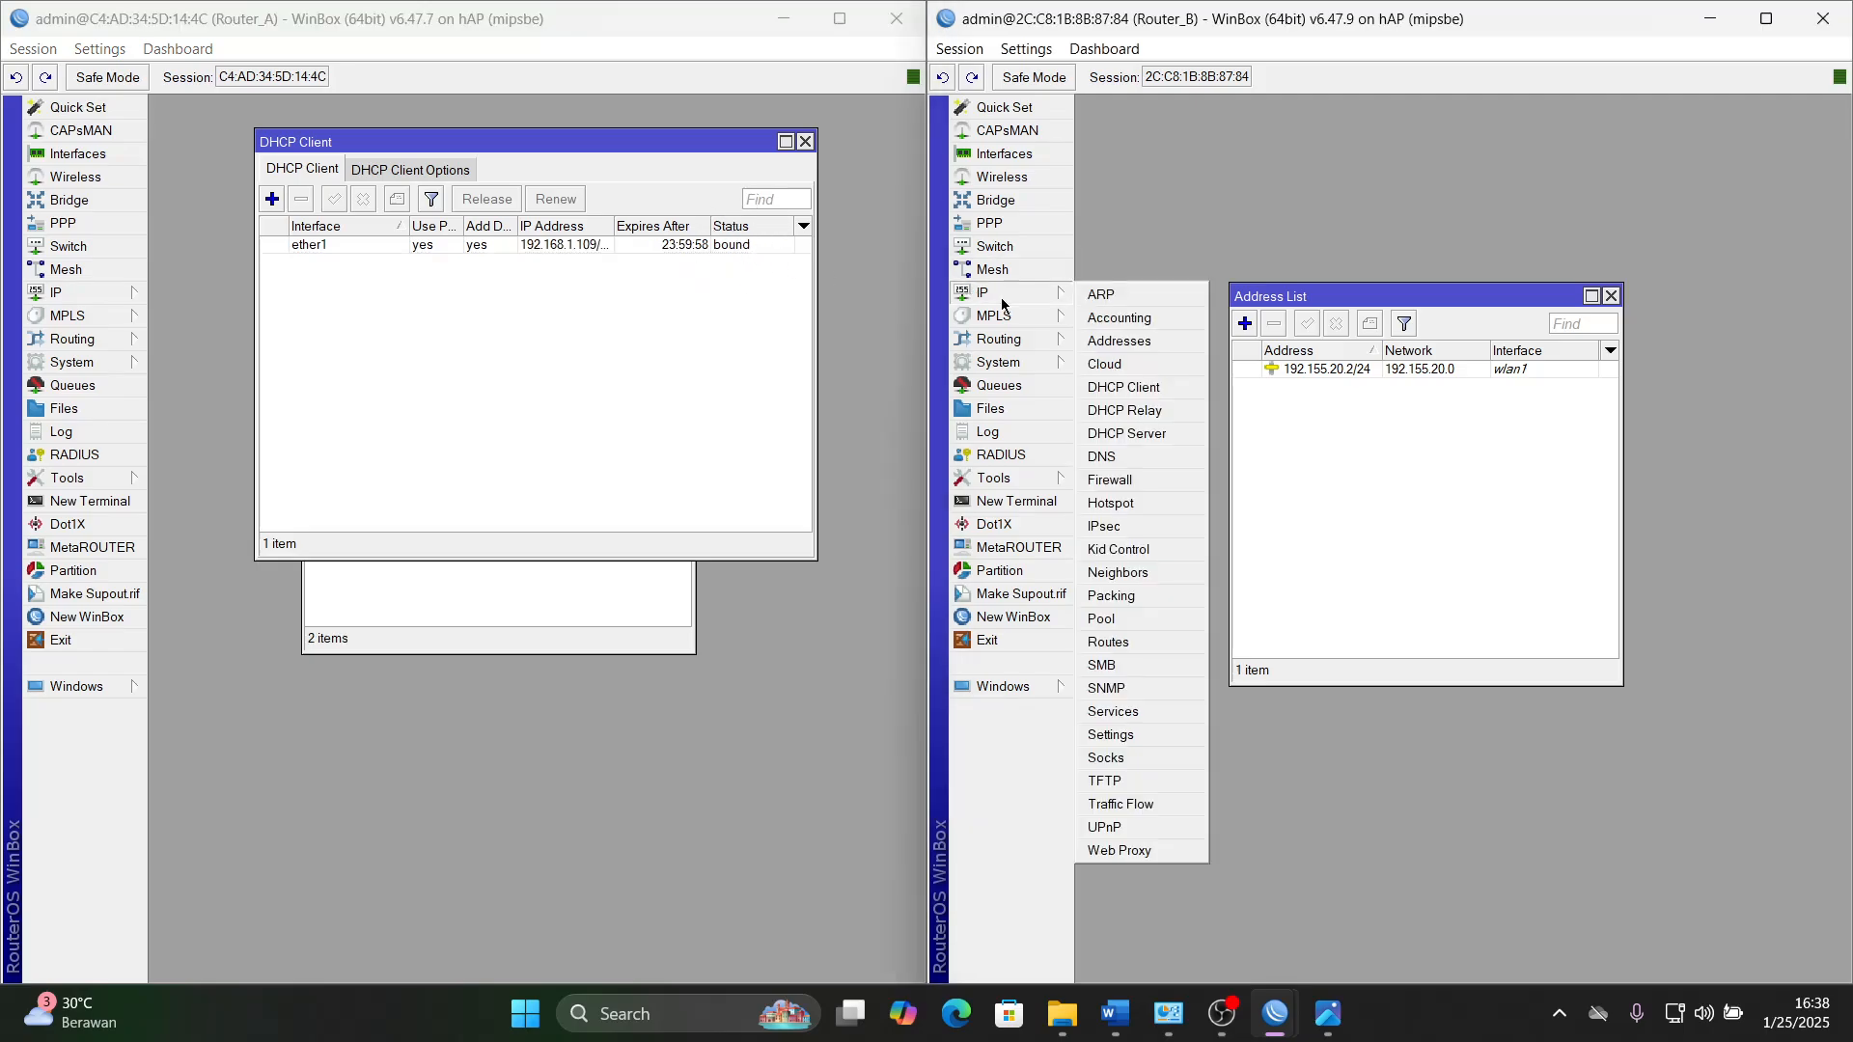
{"action": "left_click", "coordinate": [1123, 387]}
{"action": "left_click", "coordinate": [1161, 194]}
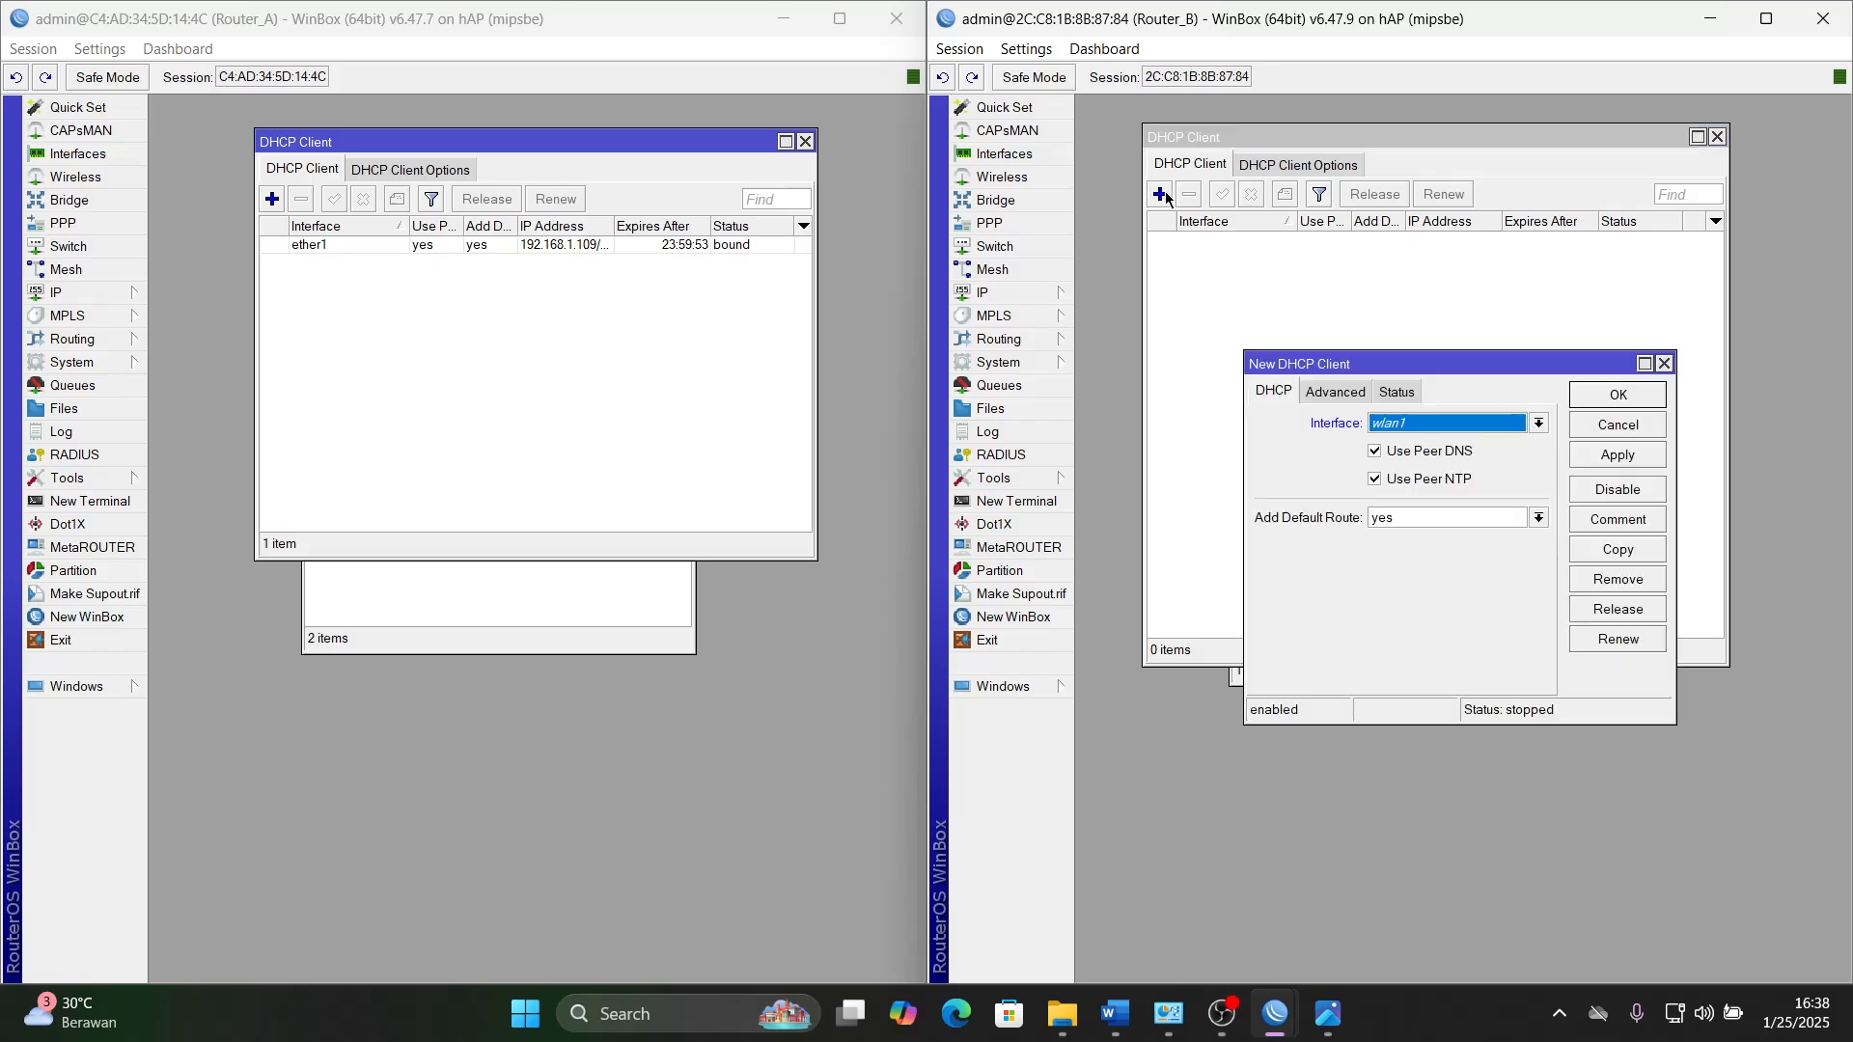
{"action": "left_click", "coordinate": [1445, 424]}
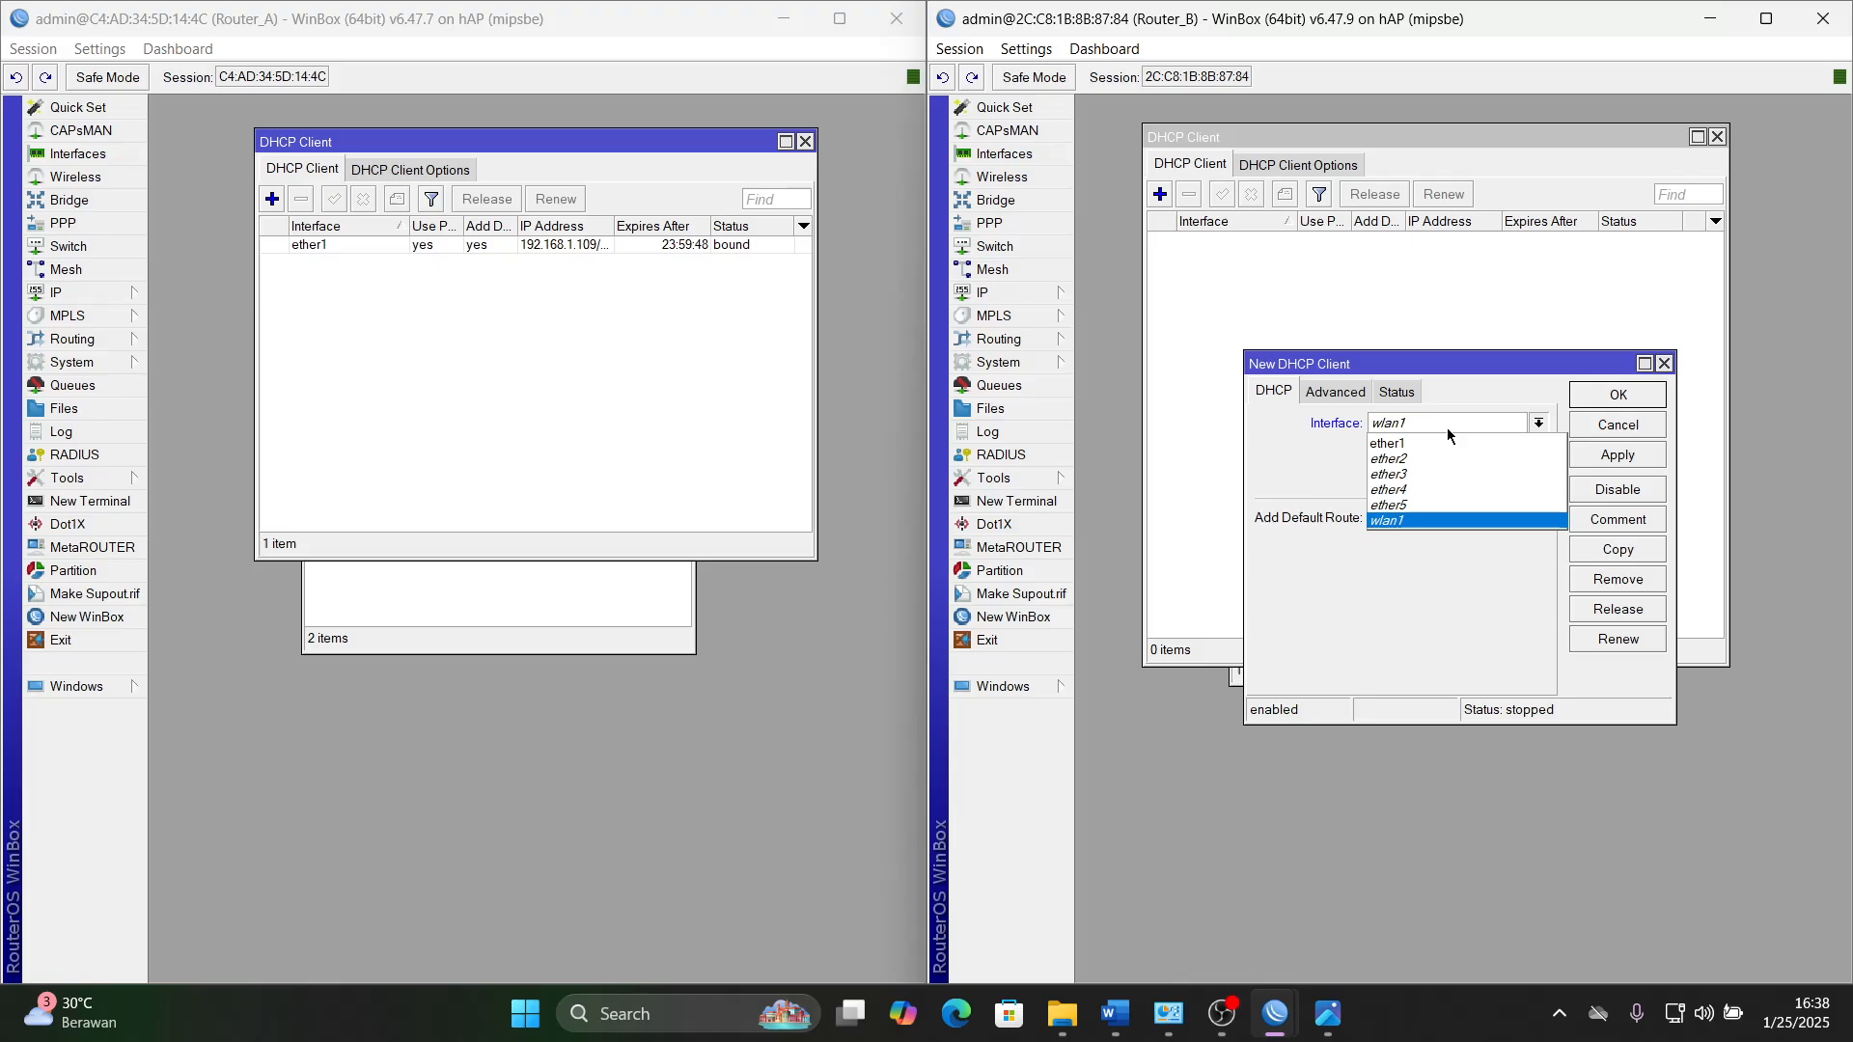
{"action": "left_click", "coordinate": [1439, 444]}
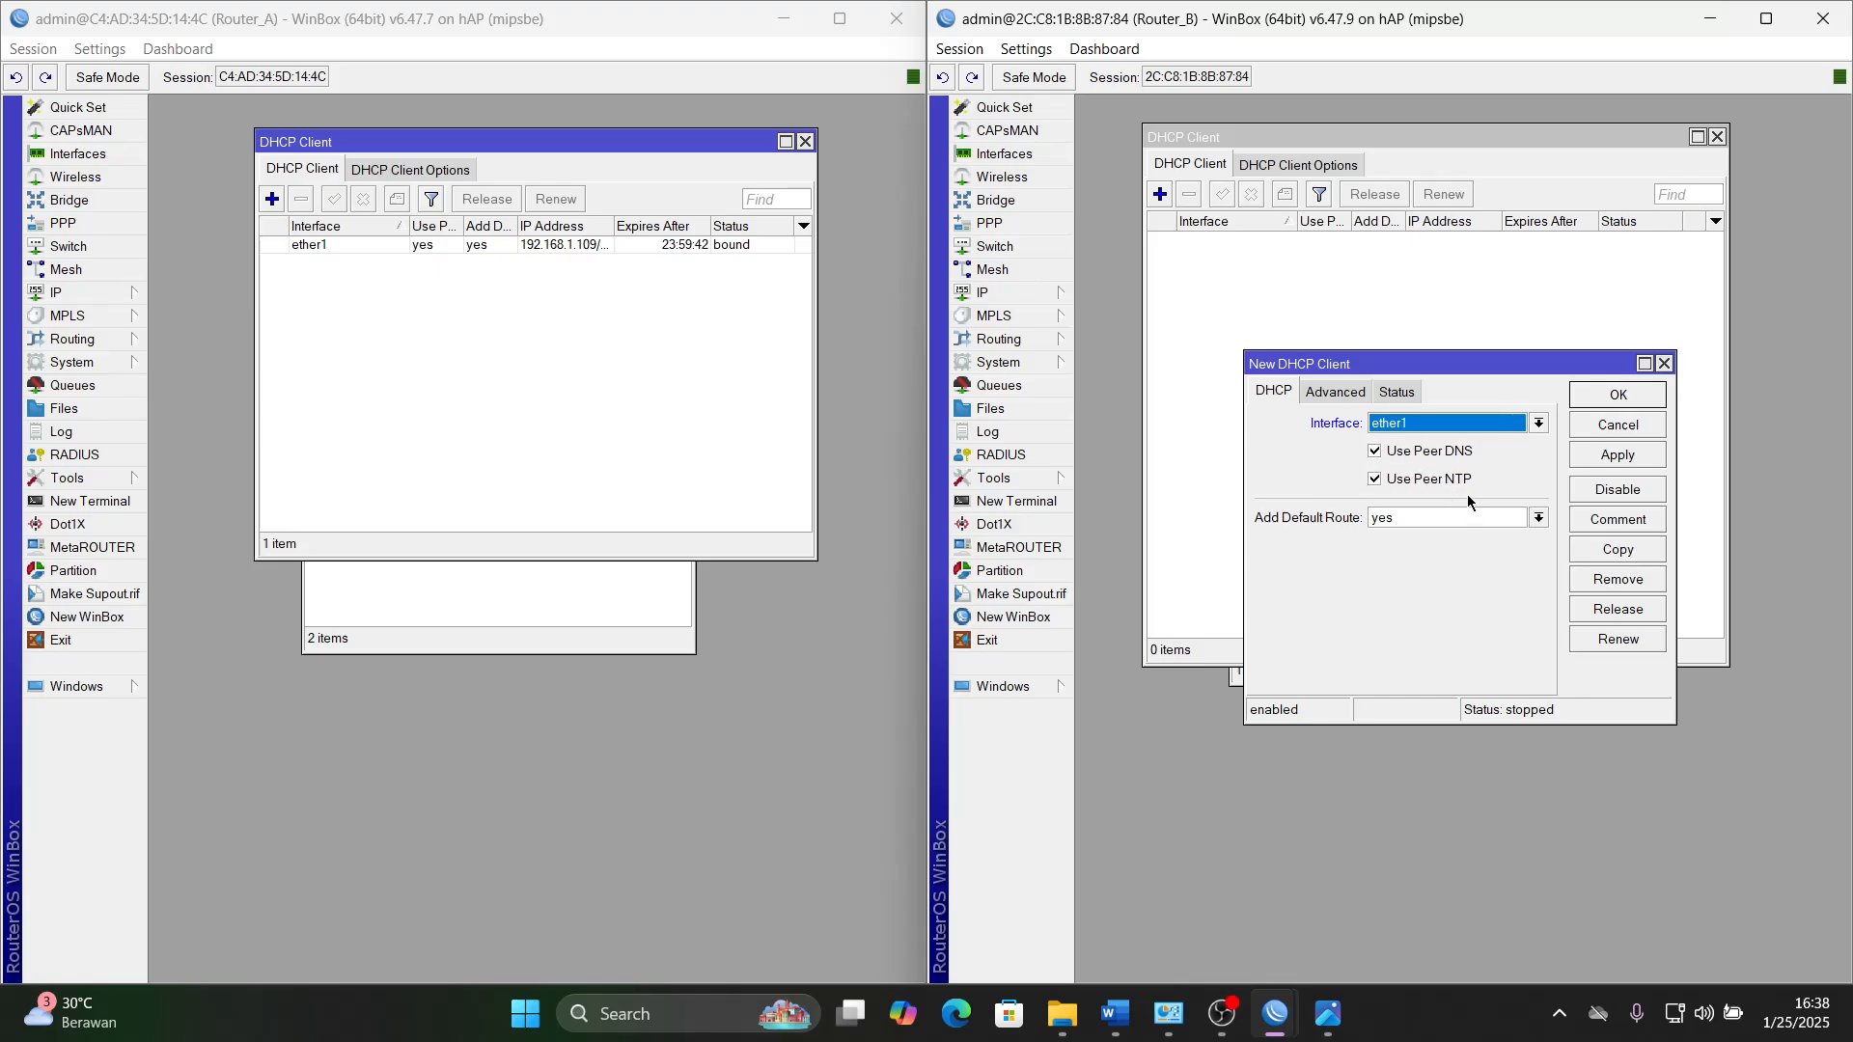
{"action": "left_click", "coordinate": [1421, 525]}
{"action": "left_click", "coordinate": [1415, 537]}
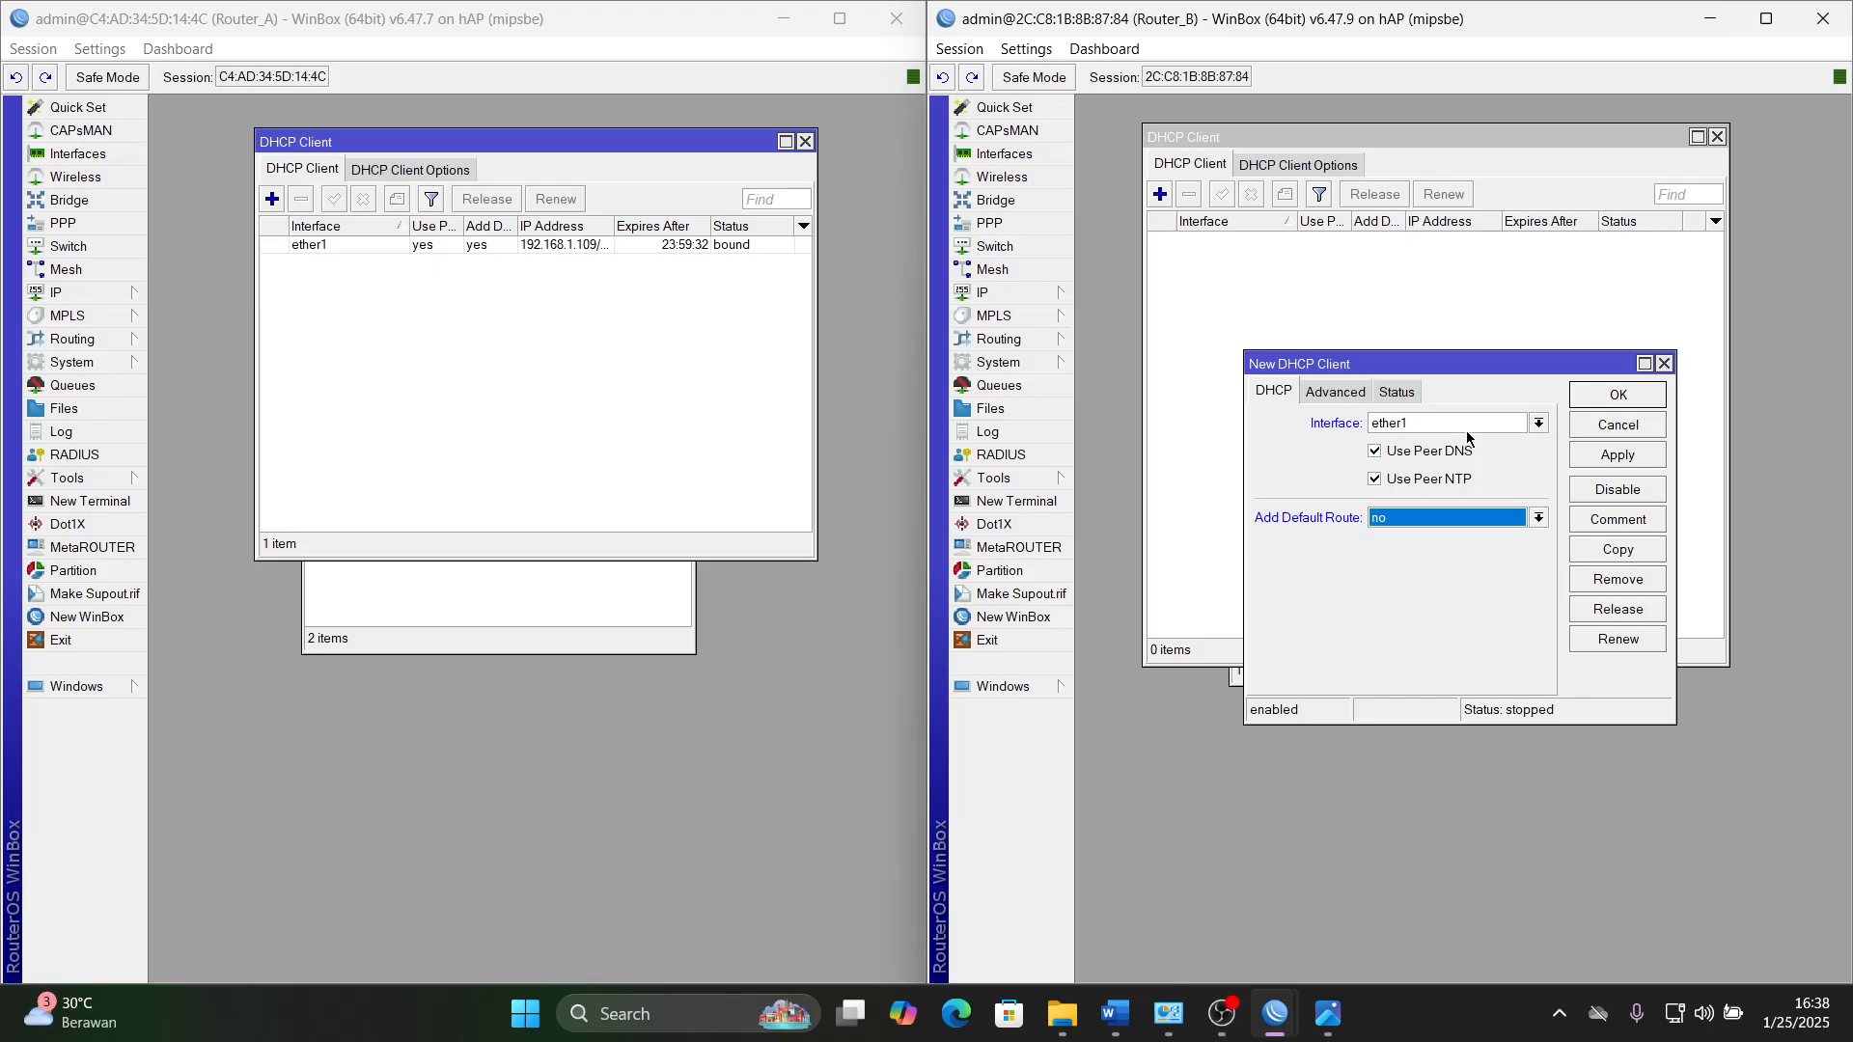
{"action": "left_click", "coordinate": [1608, 454]}
{"action": "left_click", "coordinate": [1620, 398]}
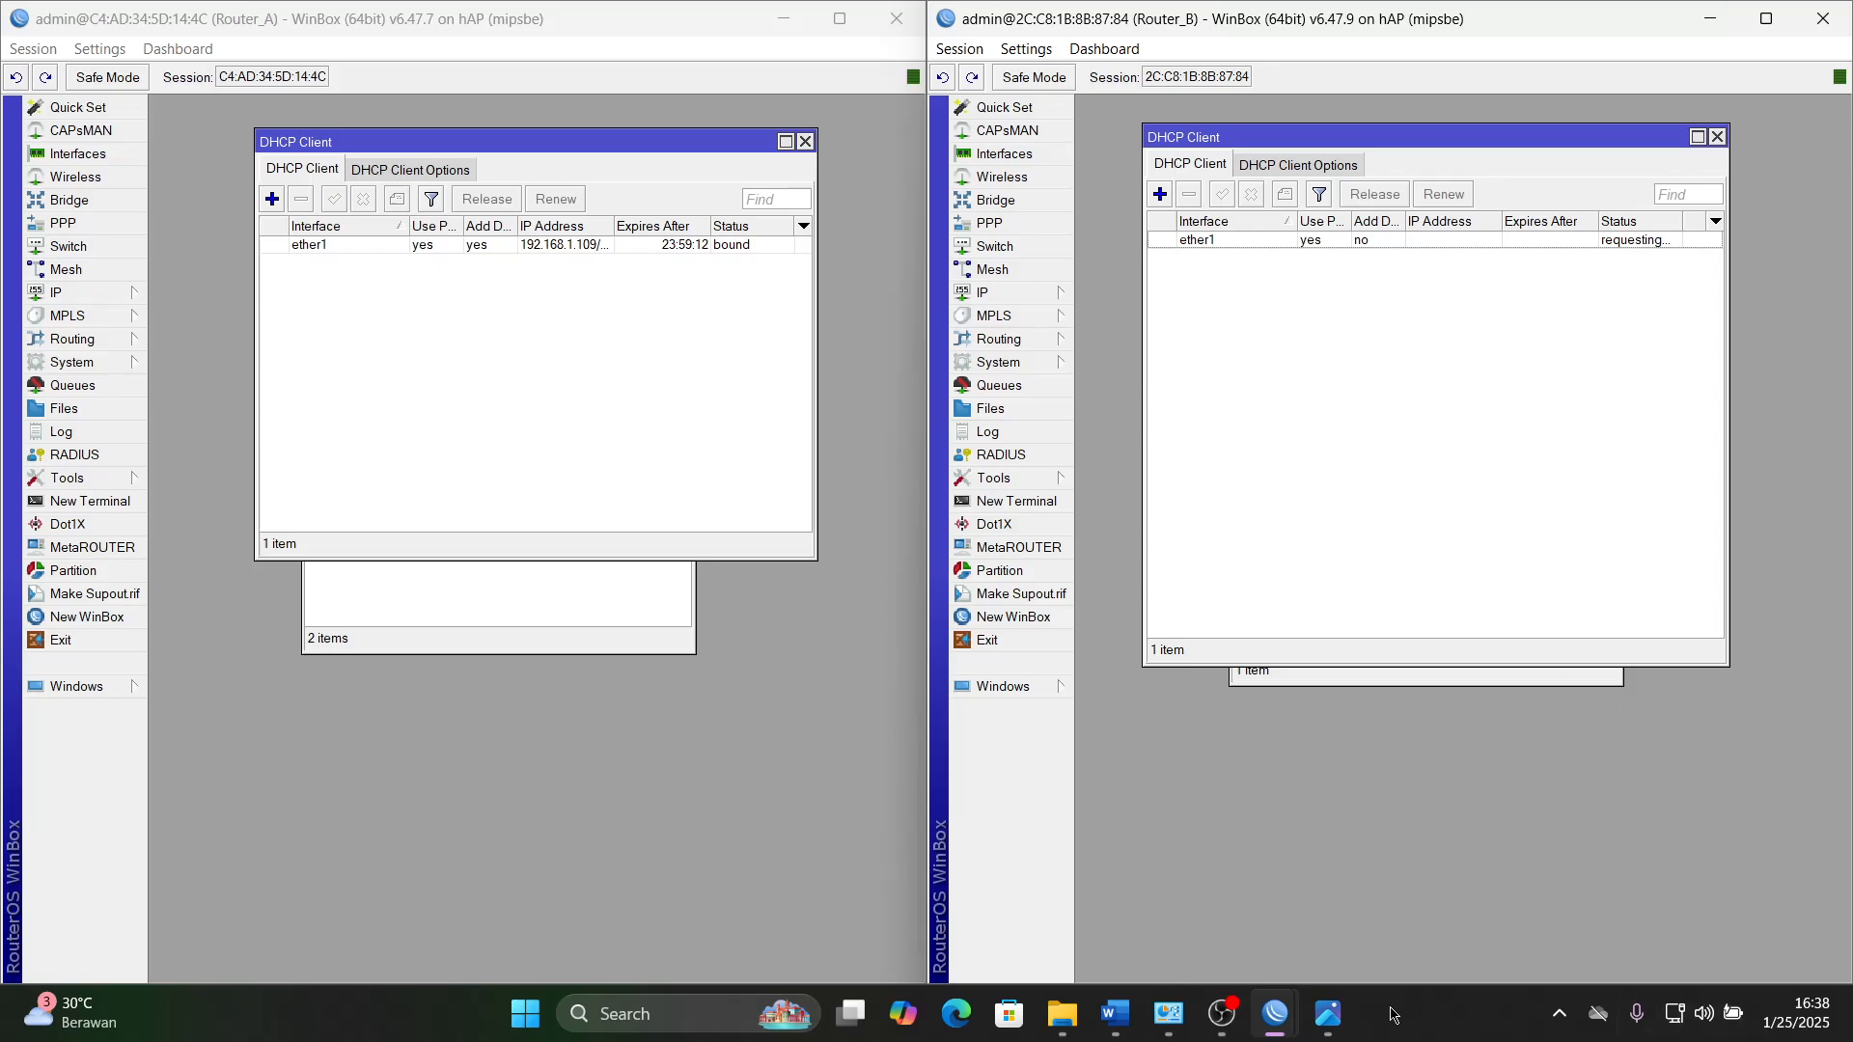
- Check the IPv4 properties of Ethernet 2 in Network and Sharing Center, close the dialogs and return to WinBox
{"action": "left_click", "coordinate": [1169, 1015]}
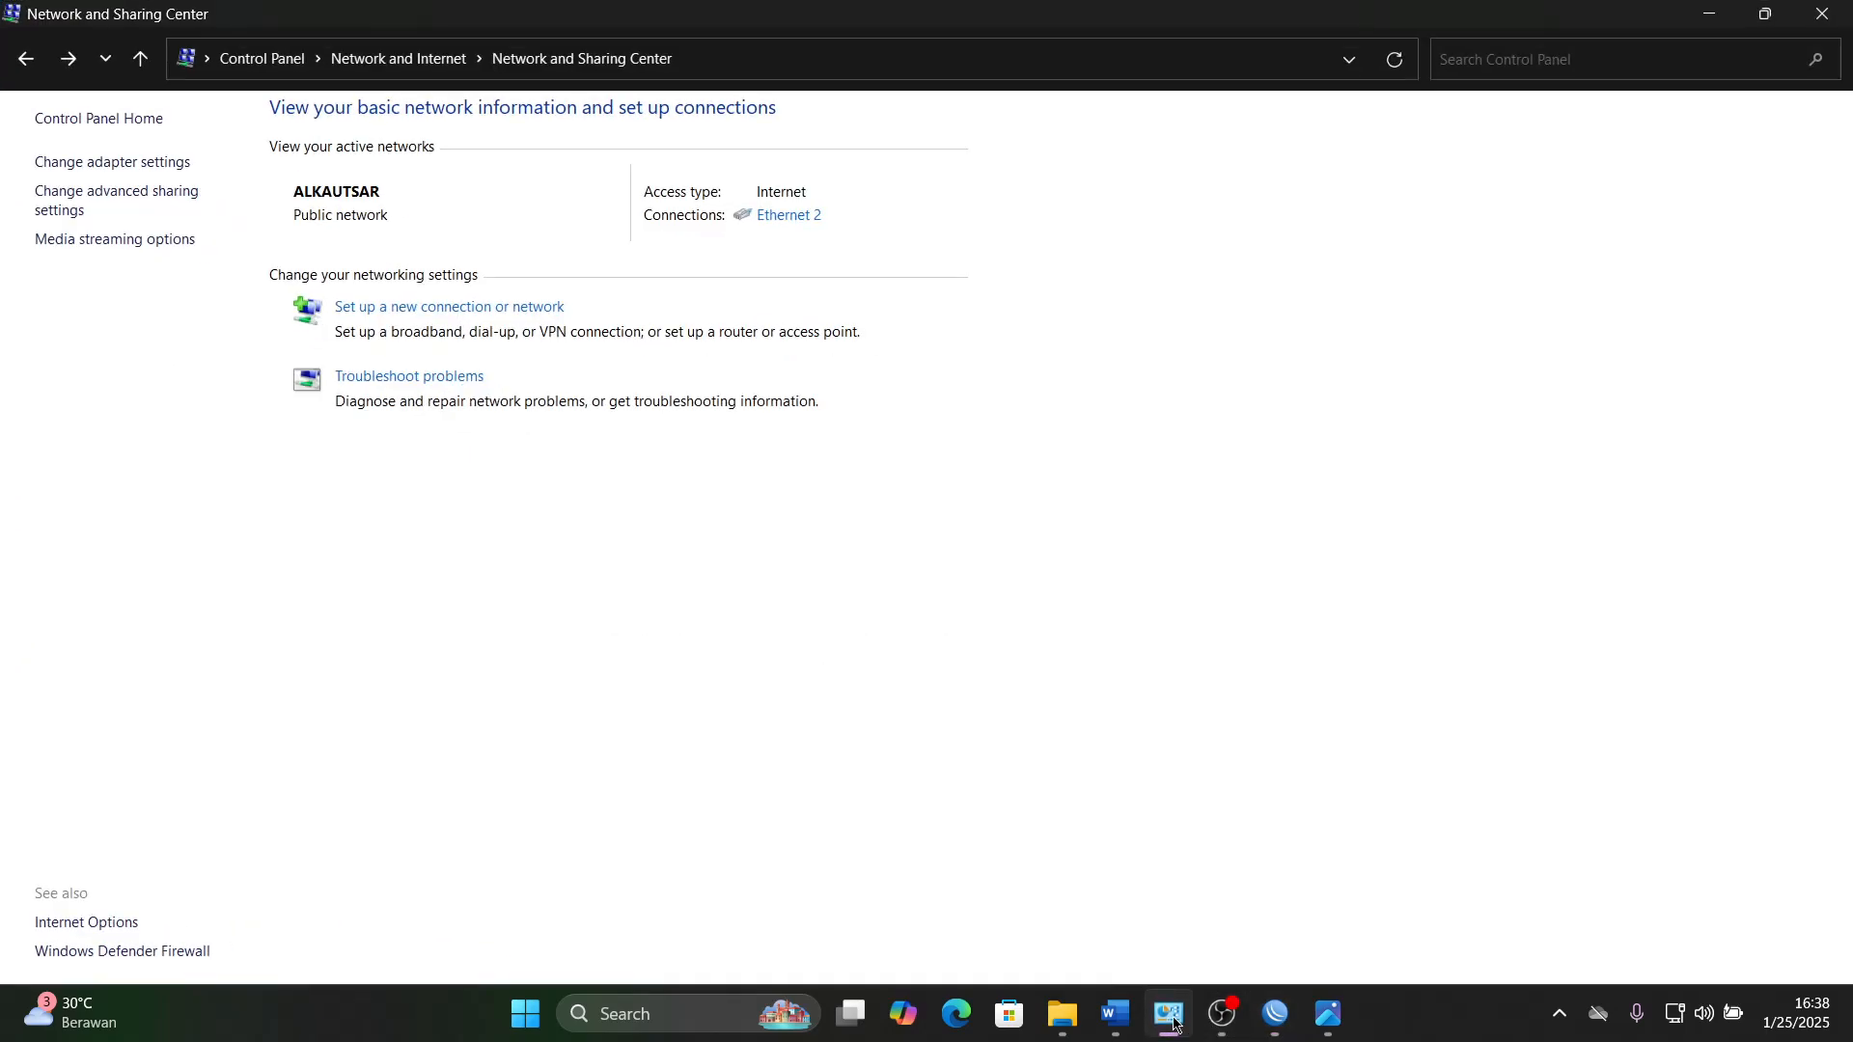
{"action": "left_click", "coordinate": [780, 216]}
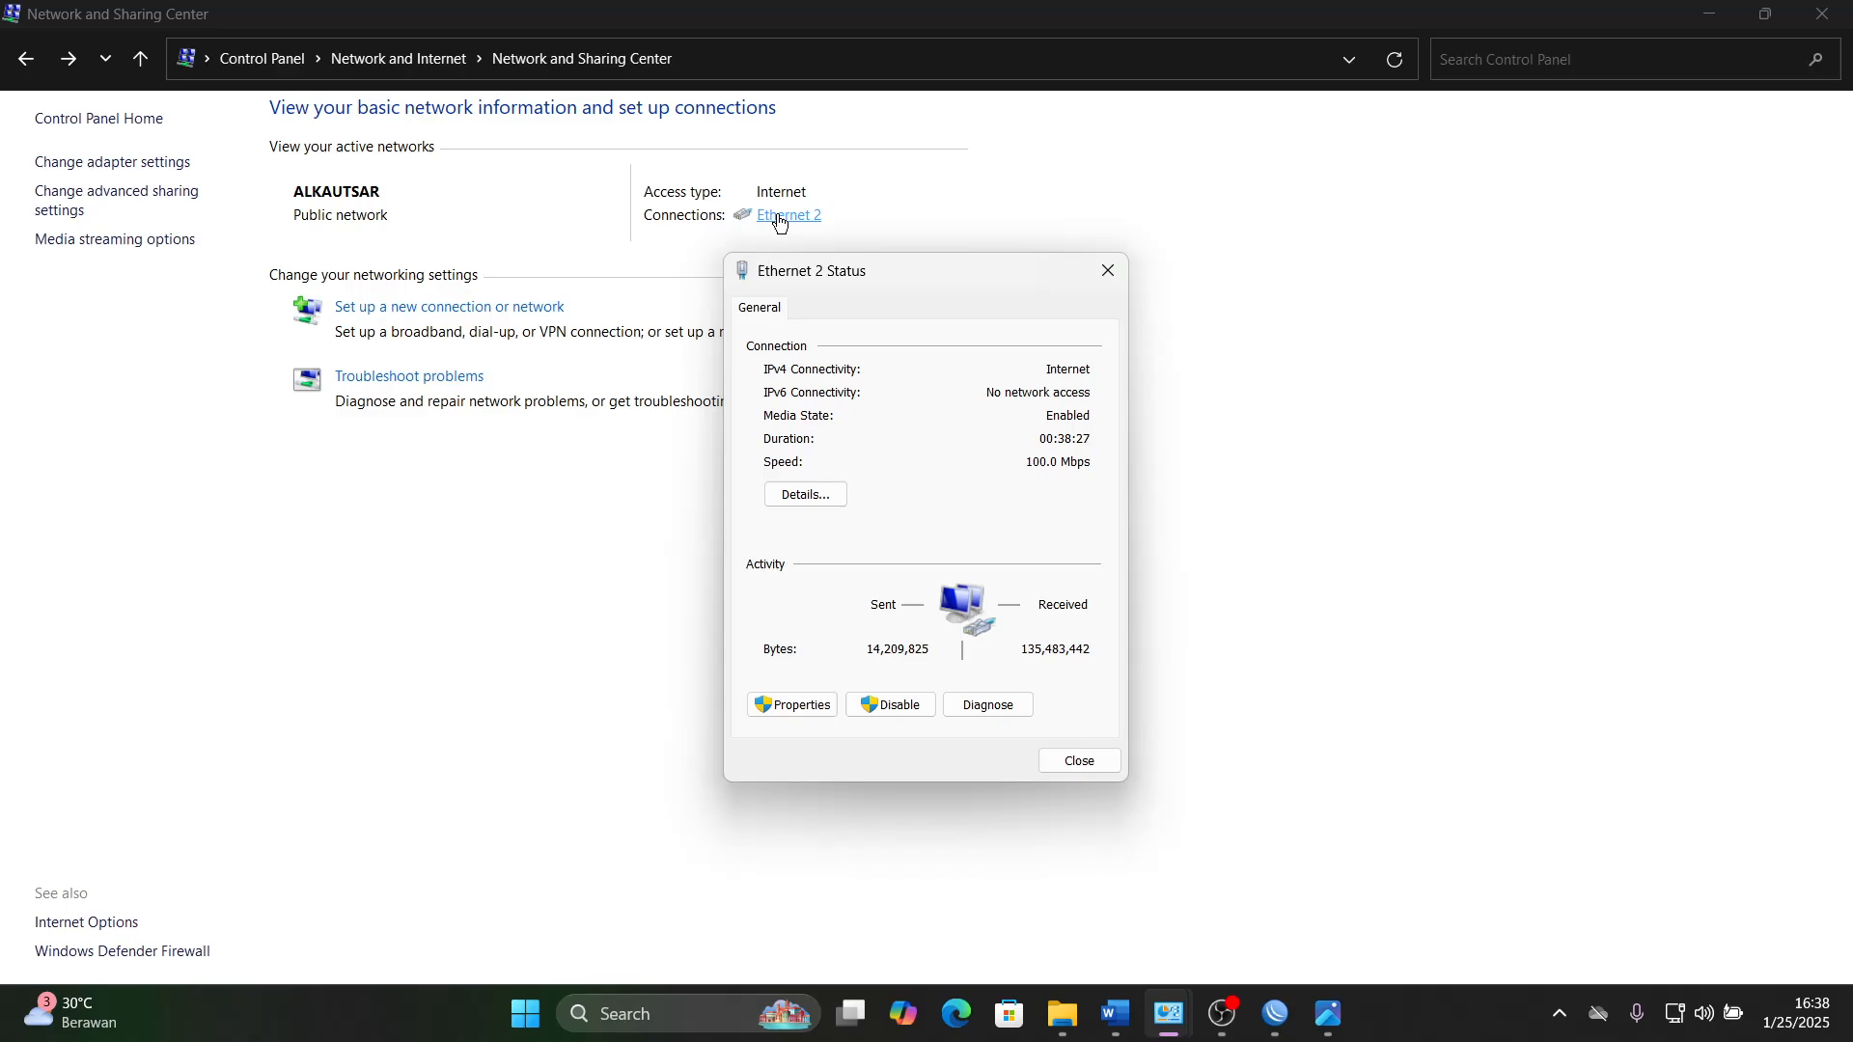
{"action": "left_click", "coordinate": [772, 704]}
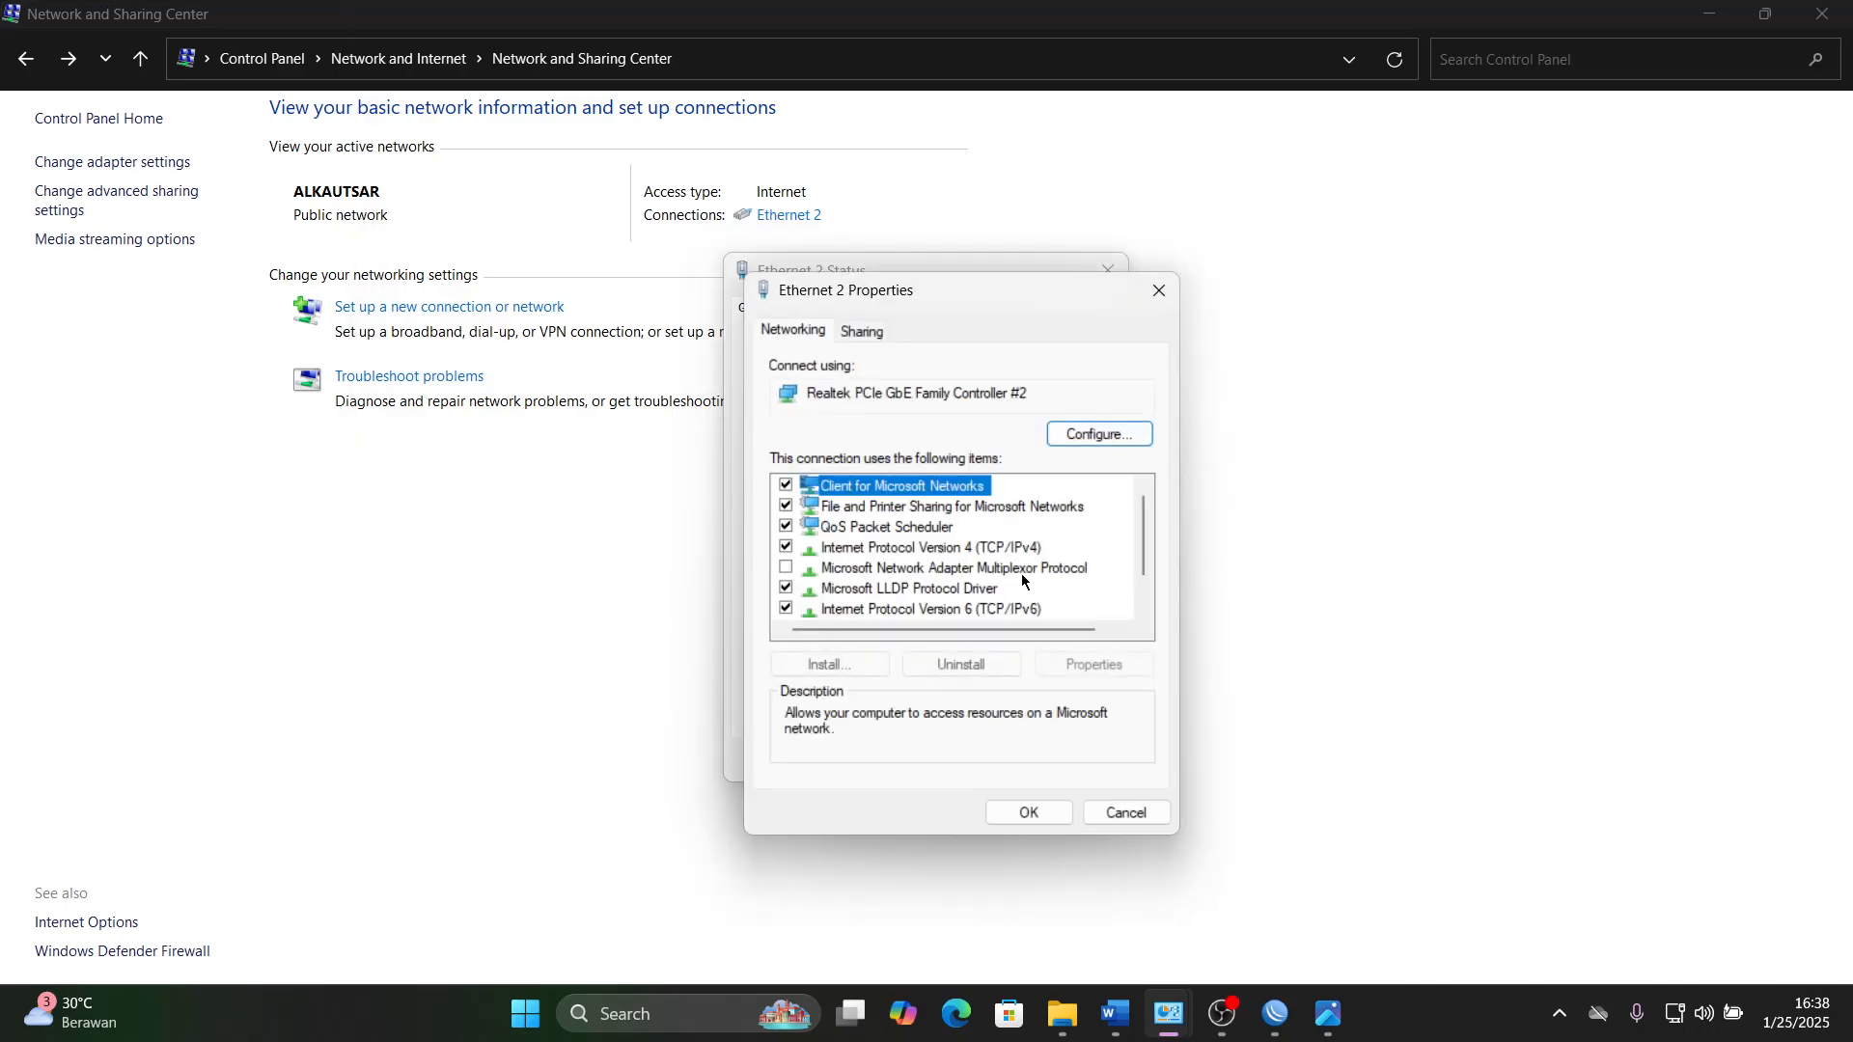
{"action": "double_click", "coordinate": [1025, 548]}
{"action": "left_click", "coordinate": [1102, 889]}
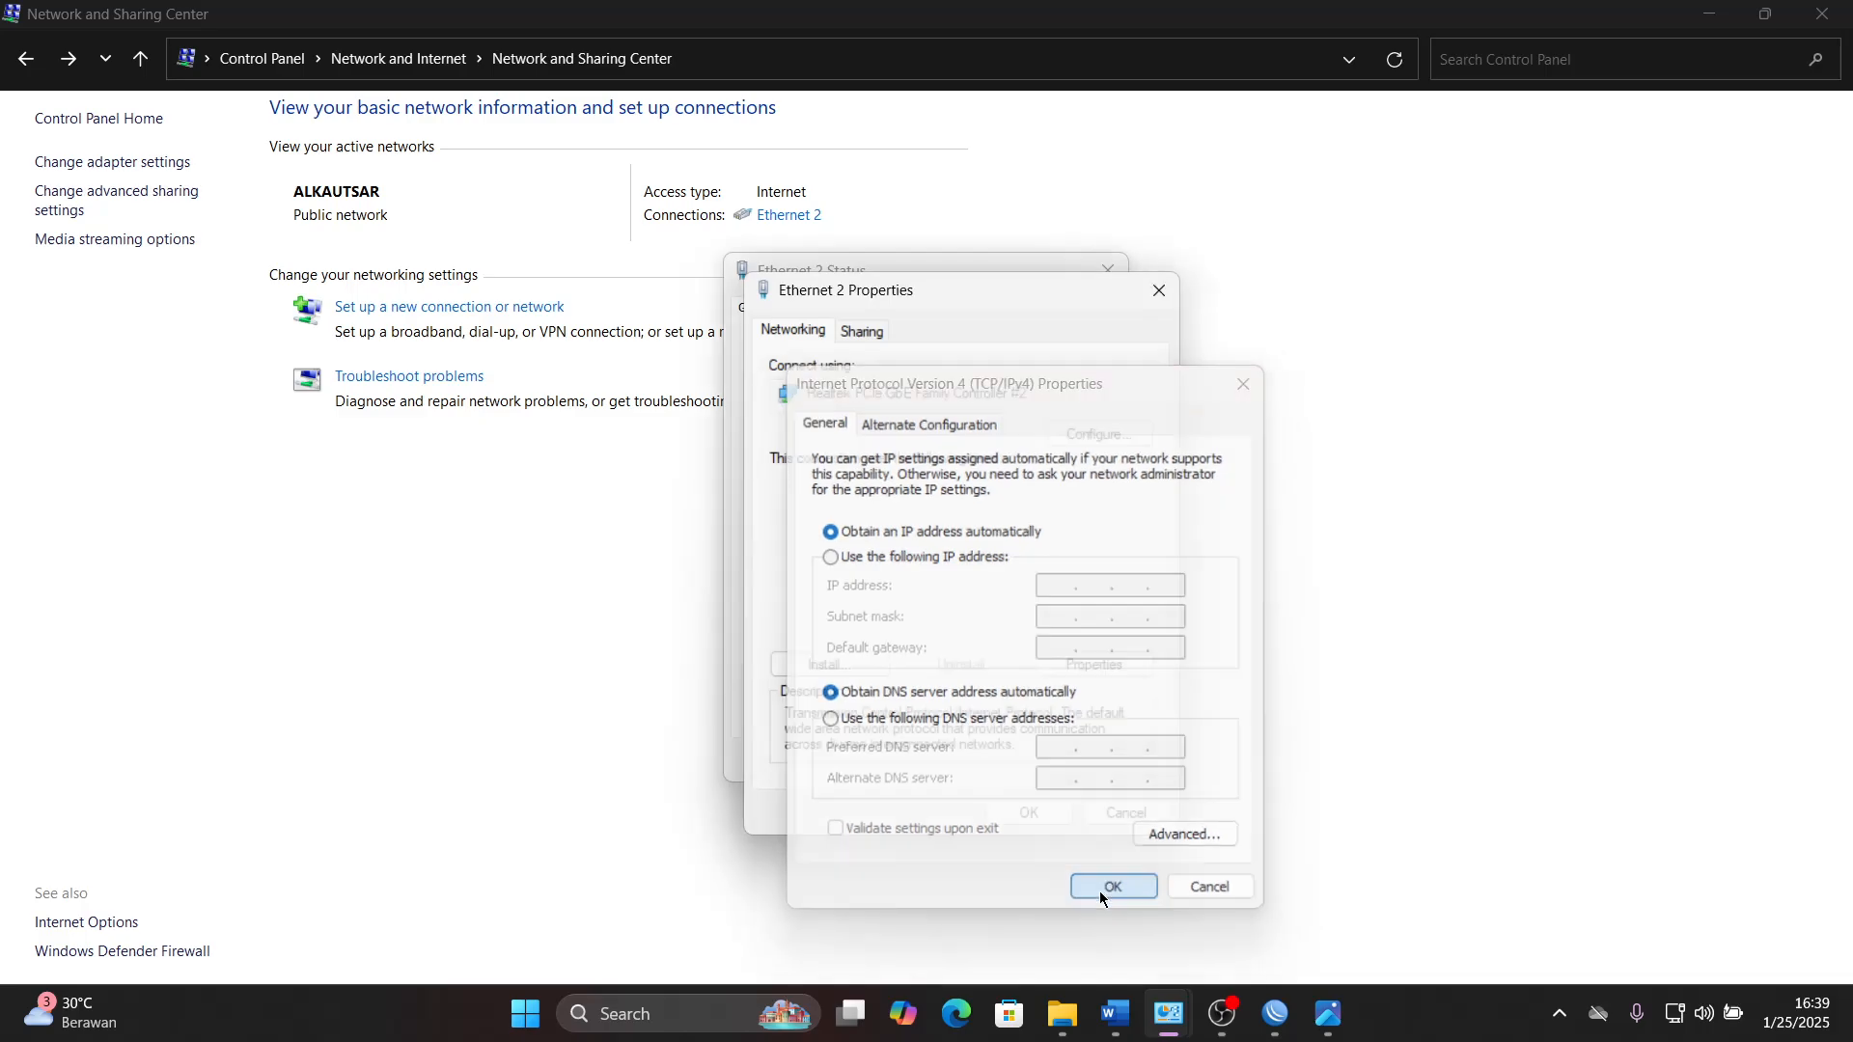
{"action": "left_click", "coordinate": [1026, 928]}
{"action": "left_click", "coordinate": [1077, 757]}
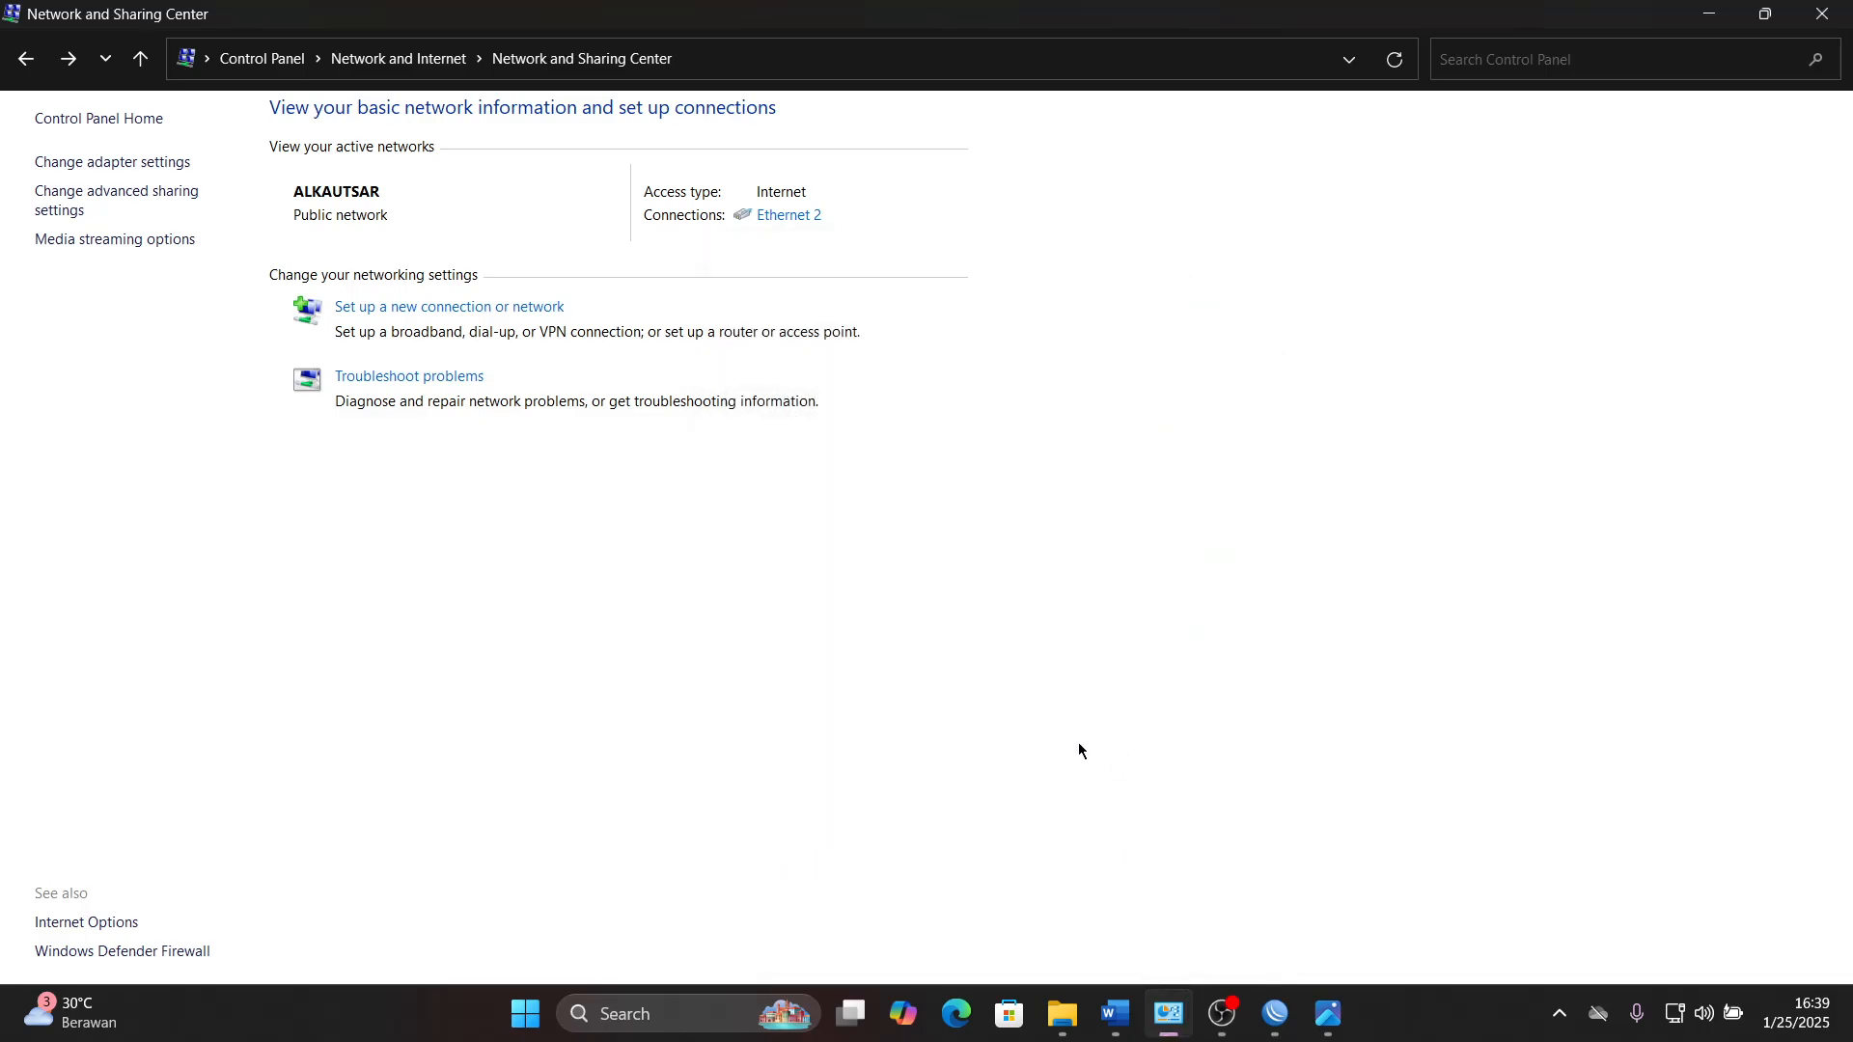
{"action": "left_click", "coordinate": [1708, 13]}
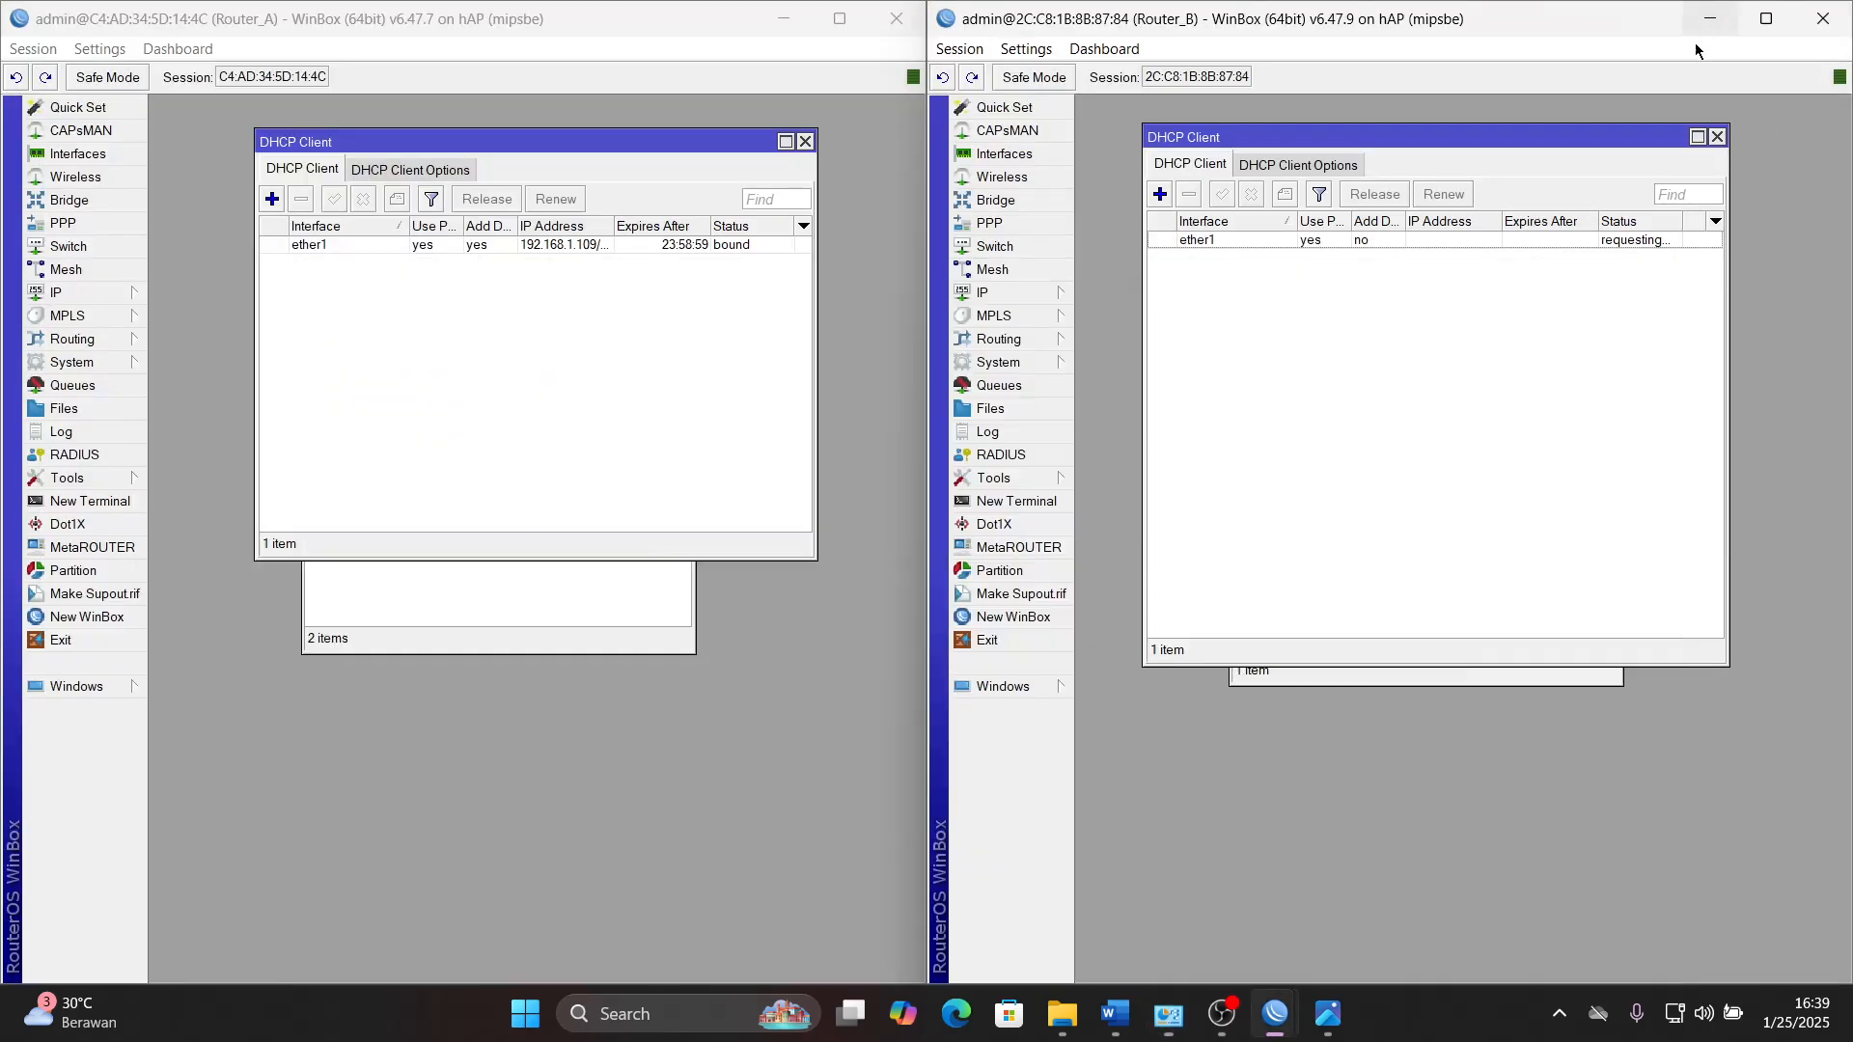
- Check the status of the ether1 DHCP client on Router_B
{"action": "left_click", "coordinate": [1621, 238]}
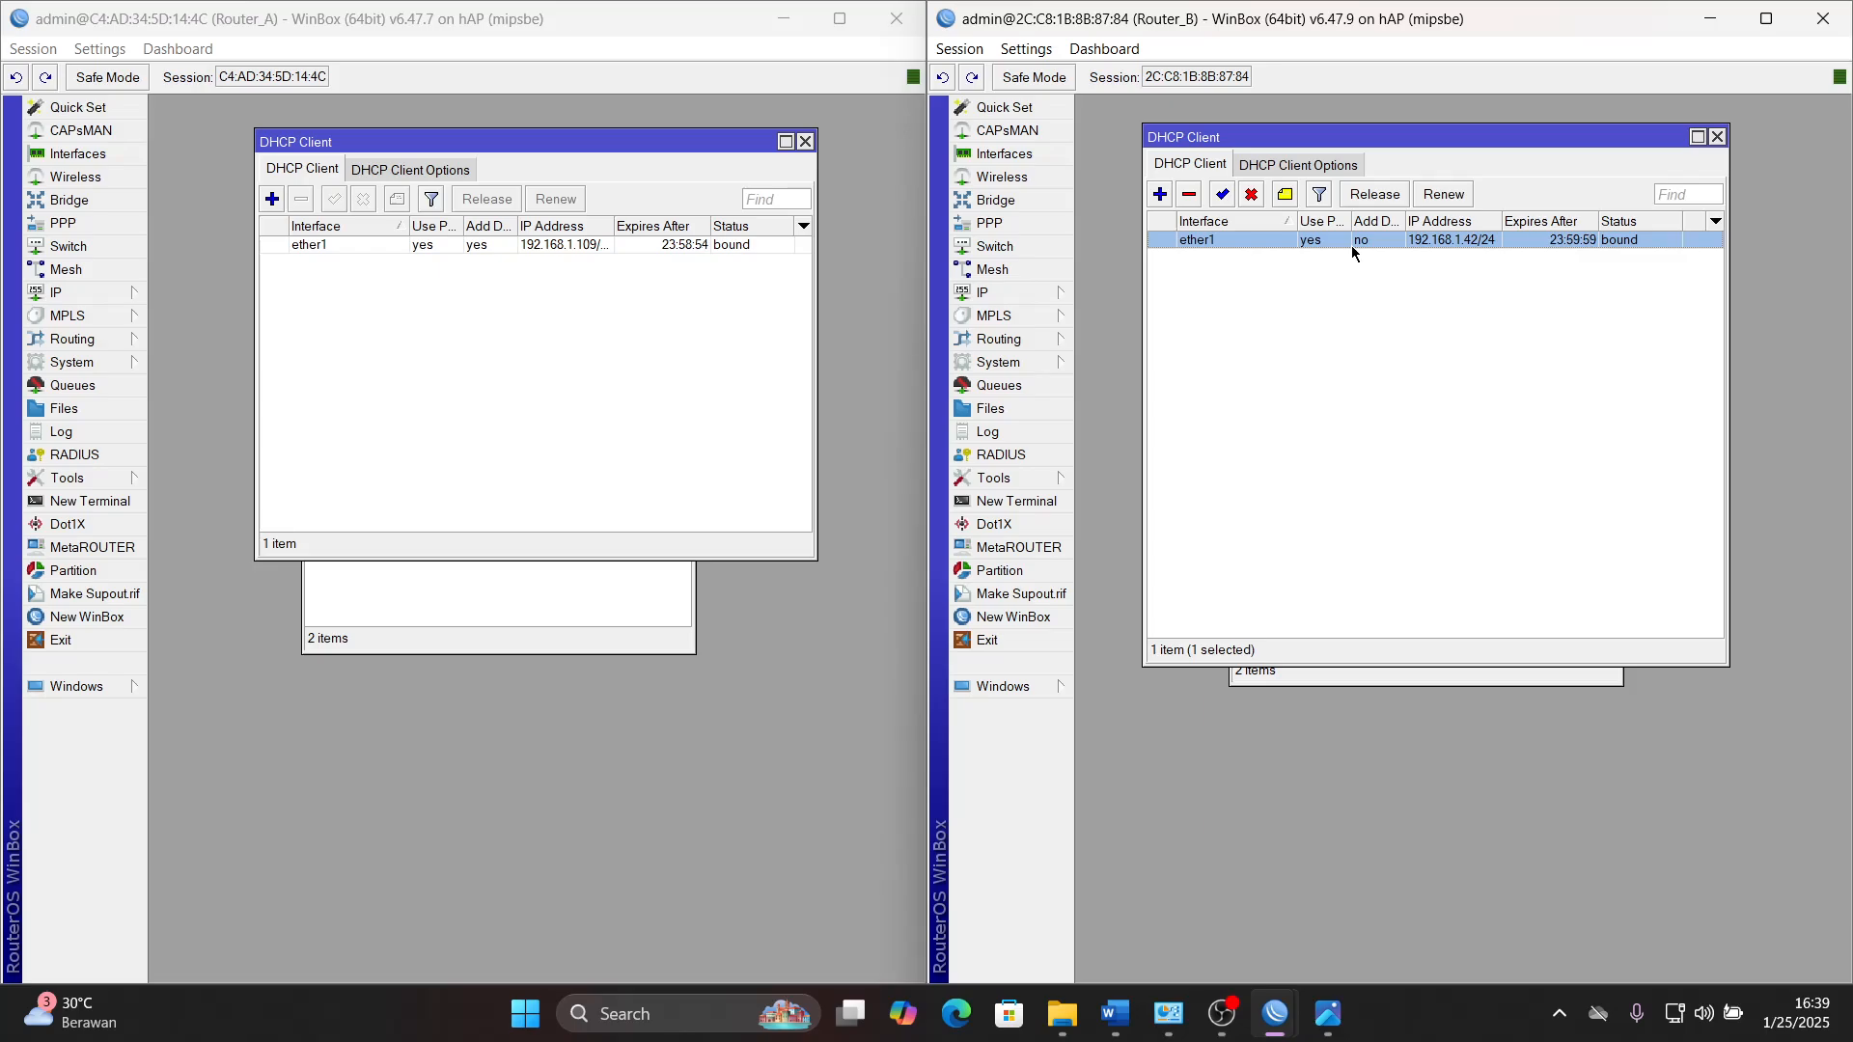
{"action": "left_click", "coordinate": [1453, 296]}
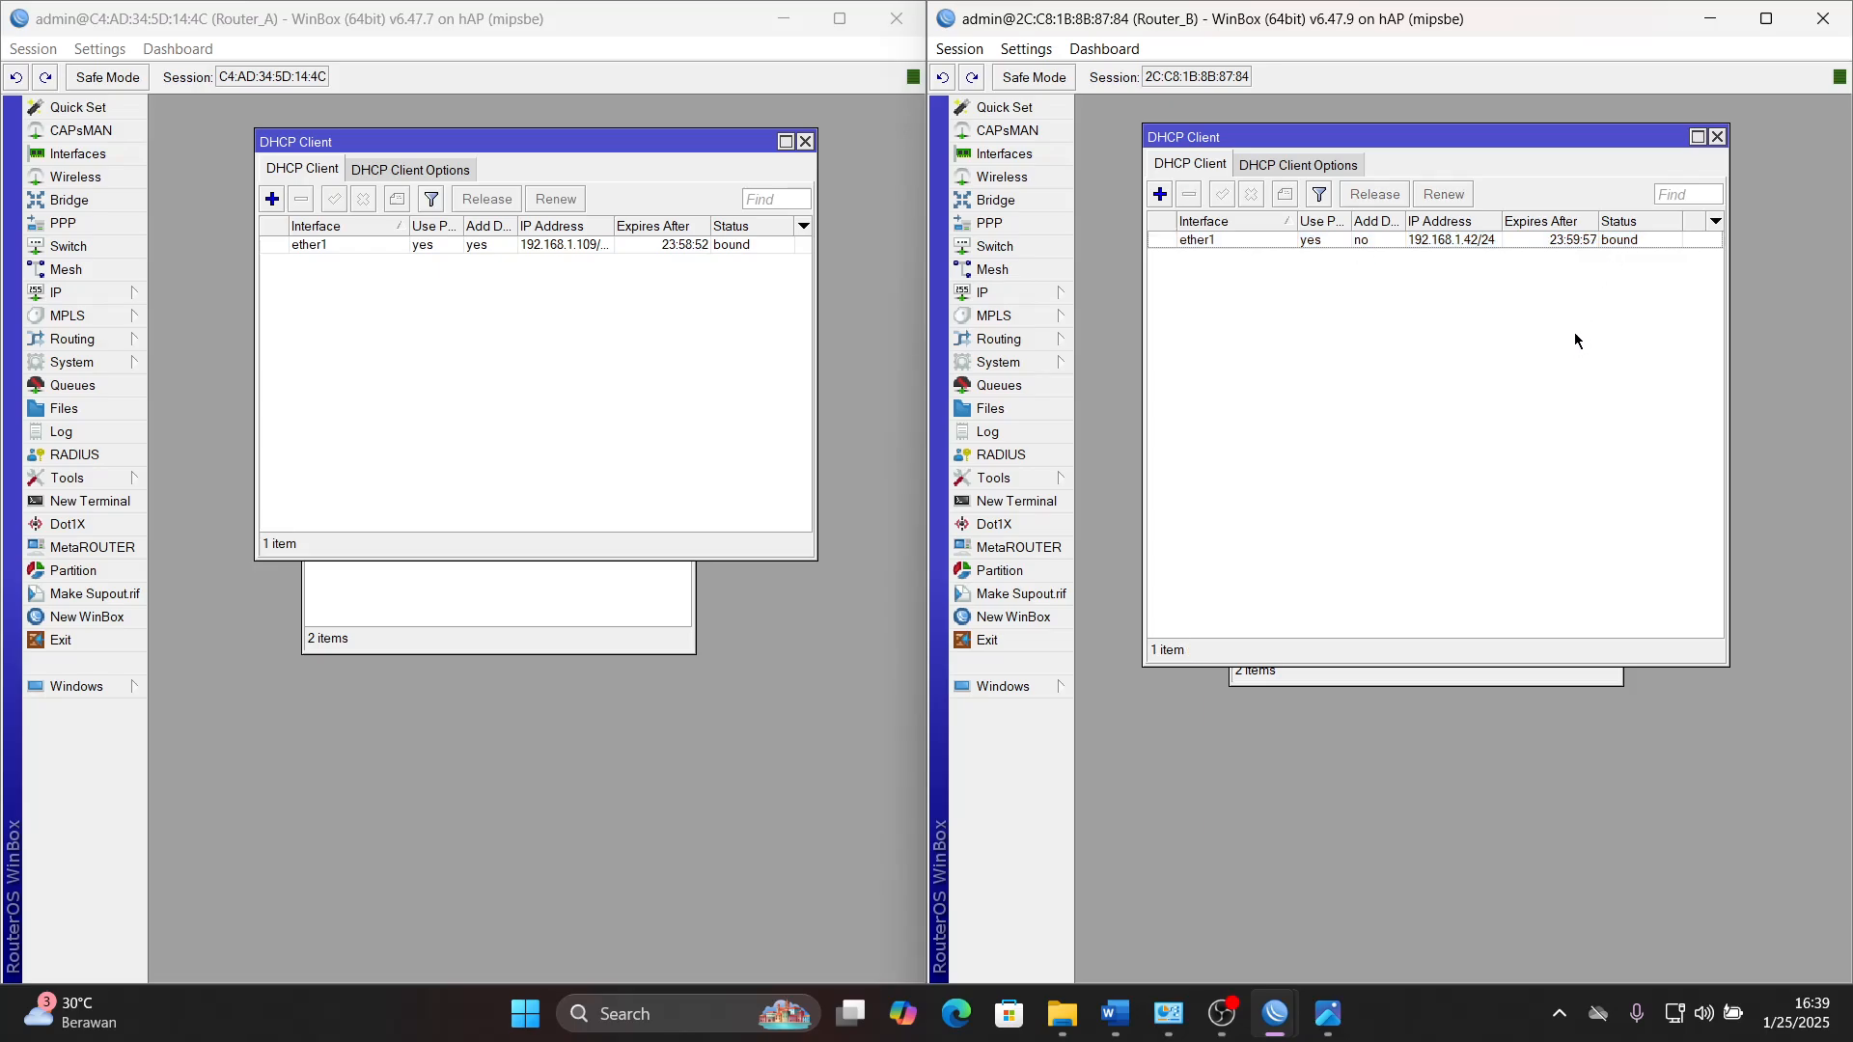
{"action": "left_click", "coordinate": [1617, 240]}
{"action": "left_click", "coordinate": [1561, 275]}
- Highlight the selected WAN section in bright green in the Word document
{"action": "left_click", "coordinate": [1114, 1013]}
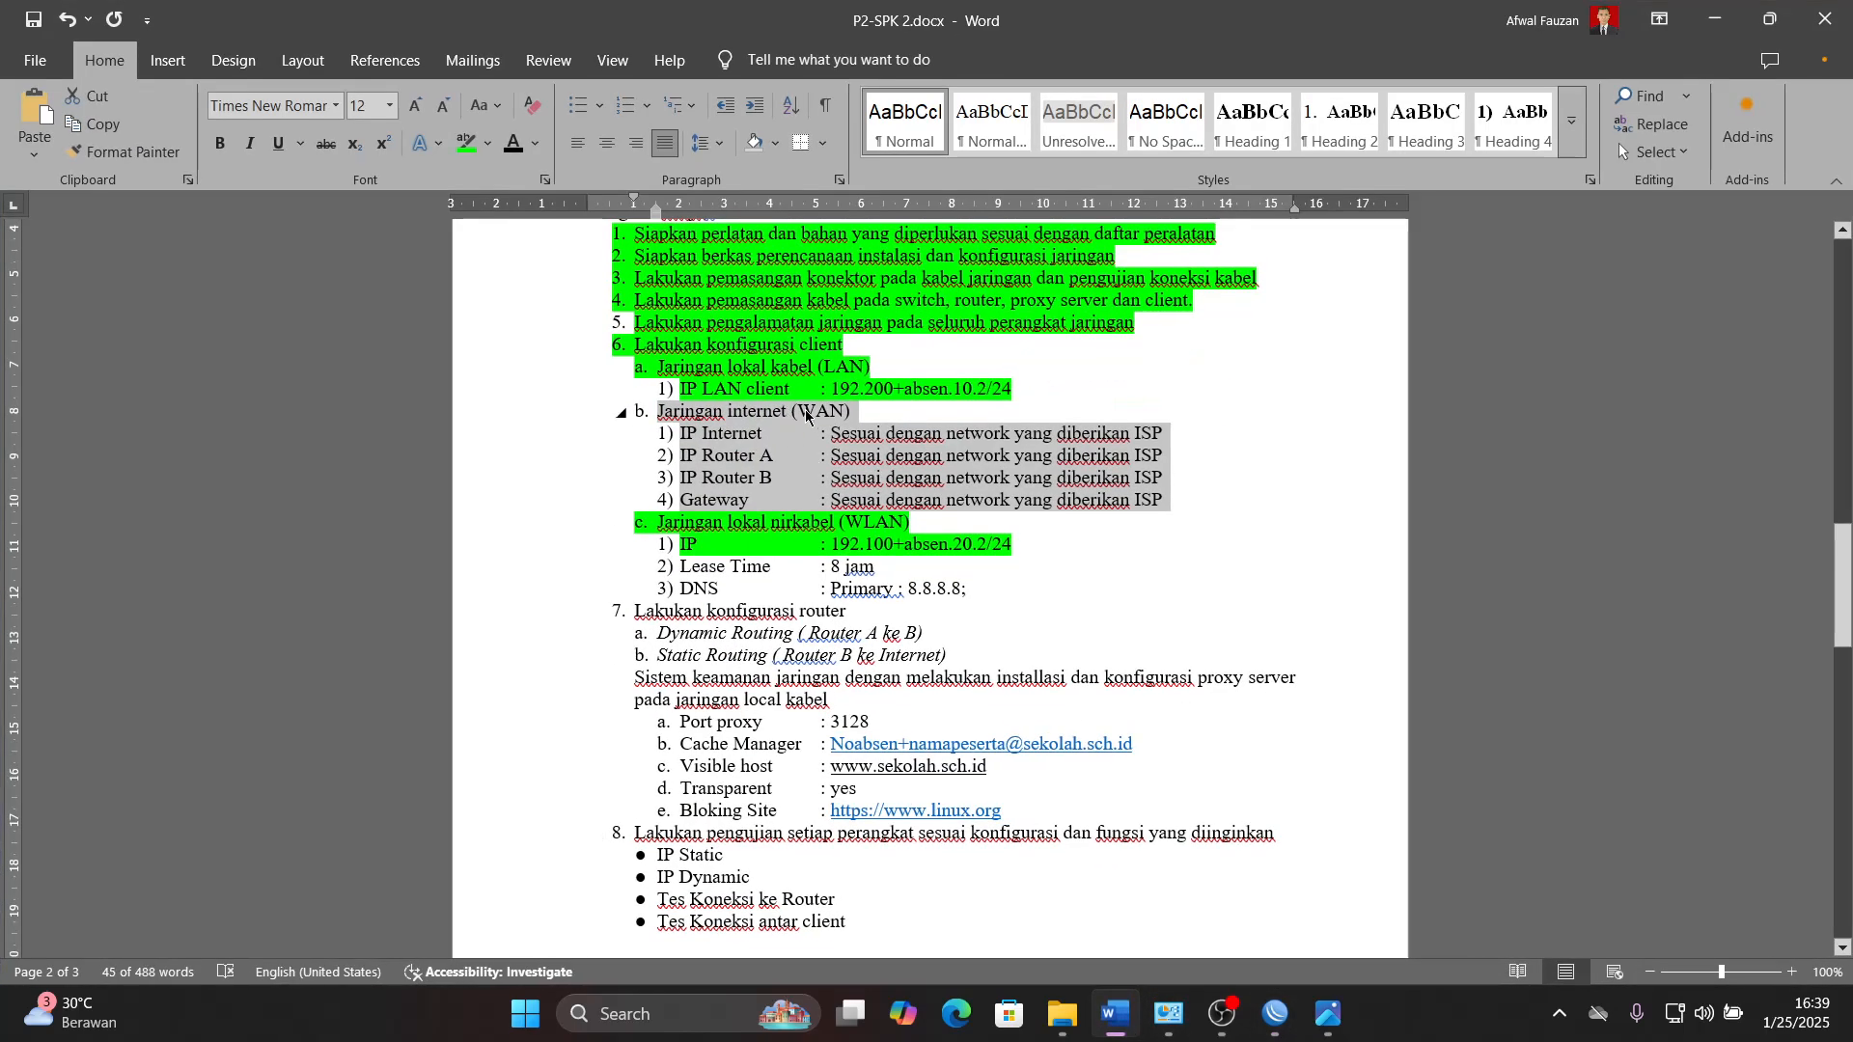
{"action": "left_click", "coordinate": [467, 145]}
{"action": "left_click", "coordinate": [1026, 543]}
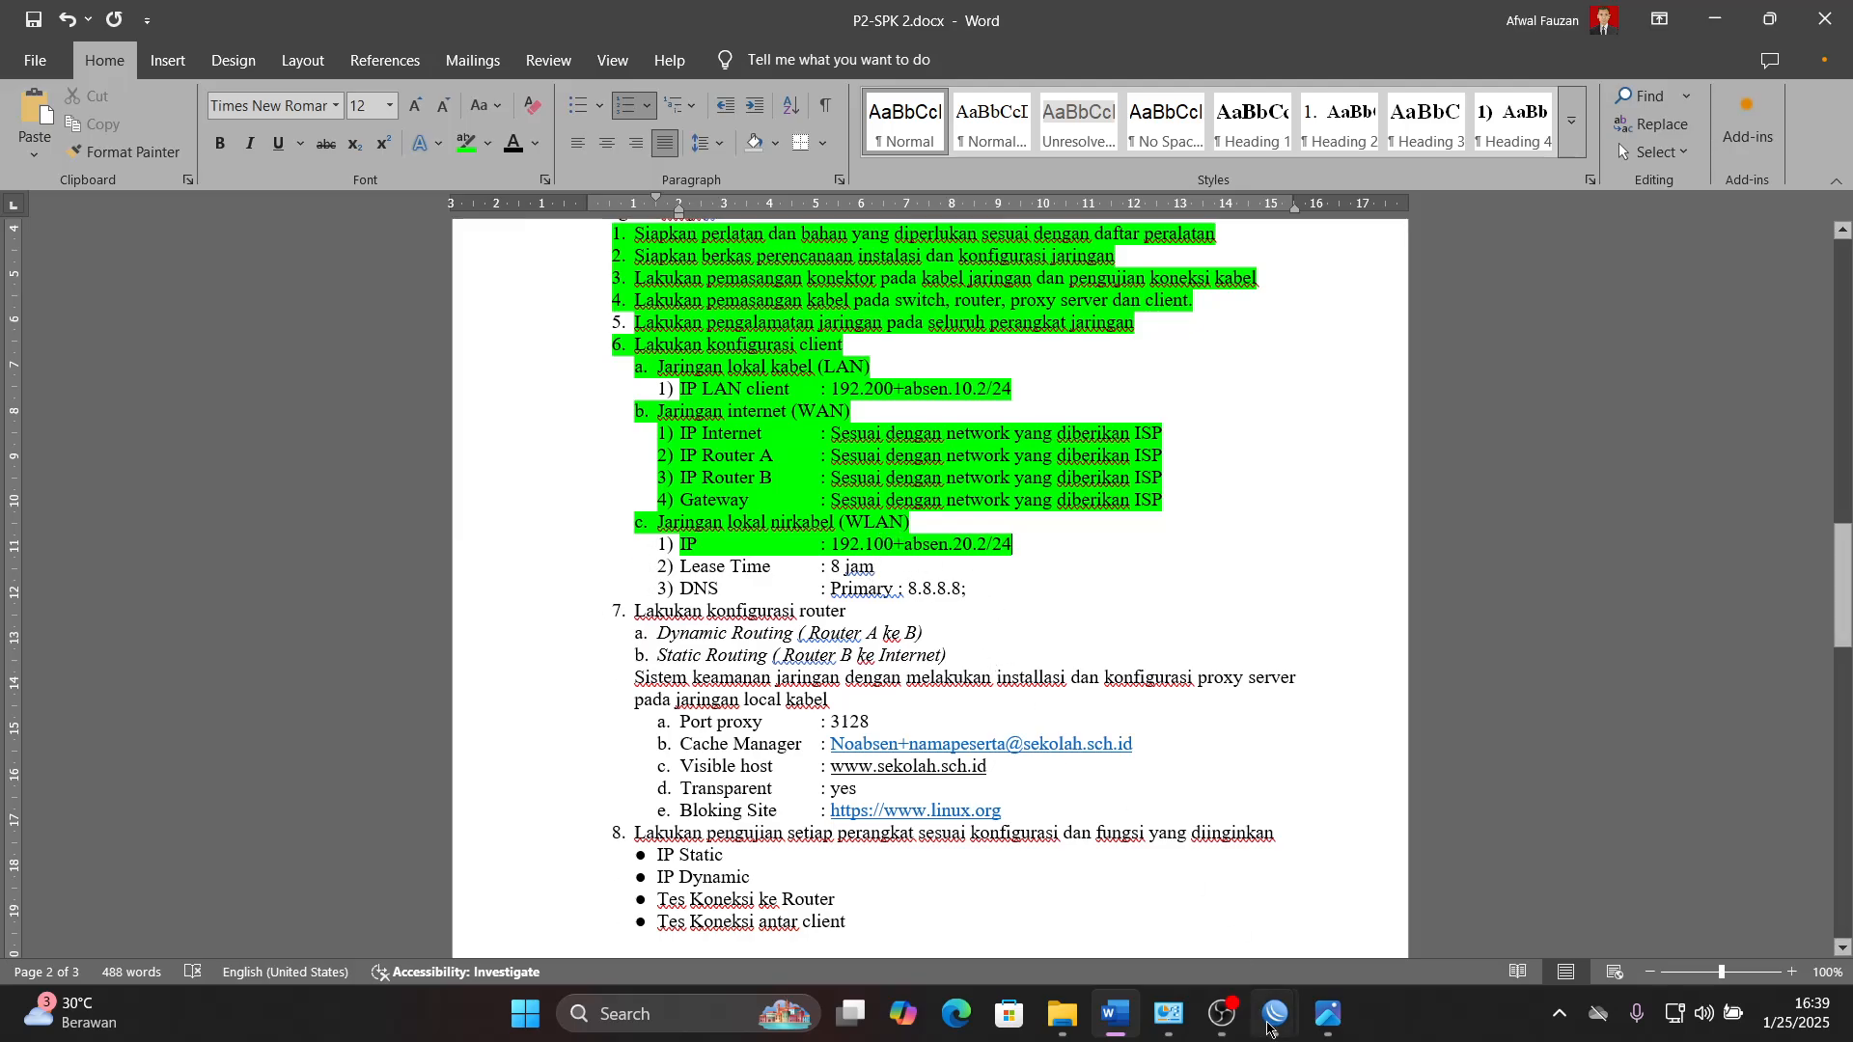
- Review the remaining tasks in Word, select the Static Routing (Router B ke Internet) line and return to WinBox
{"action": "left_click", "coordinate": [1119, 1020]}
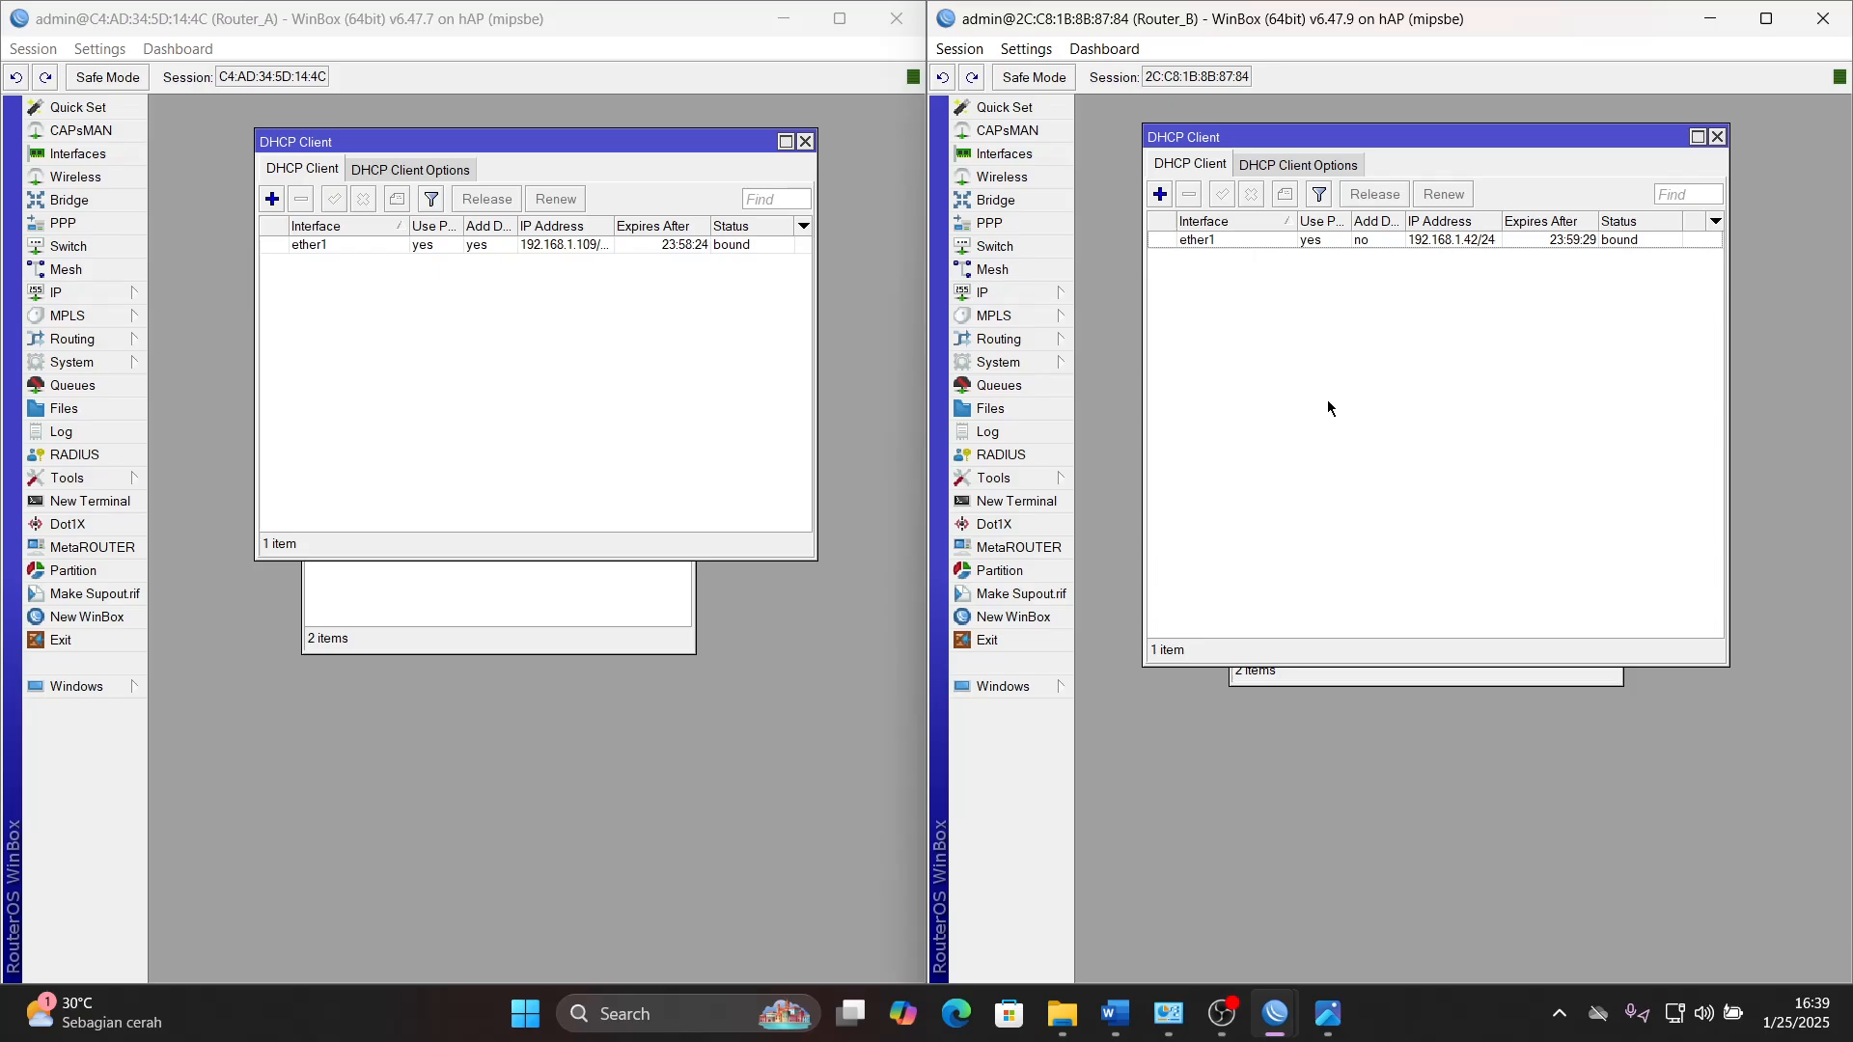
{"action": "left_click", "coordinate": [1114, 1013]}
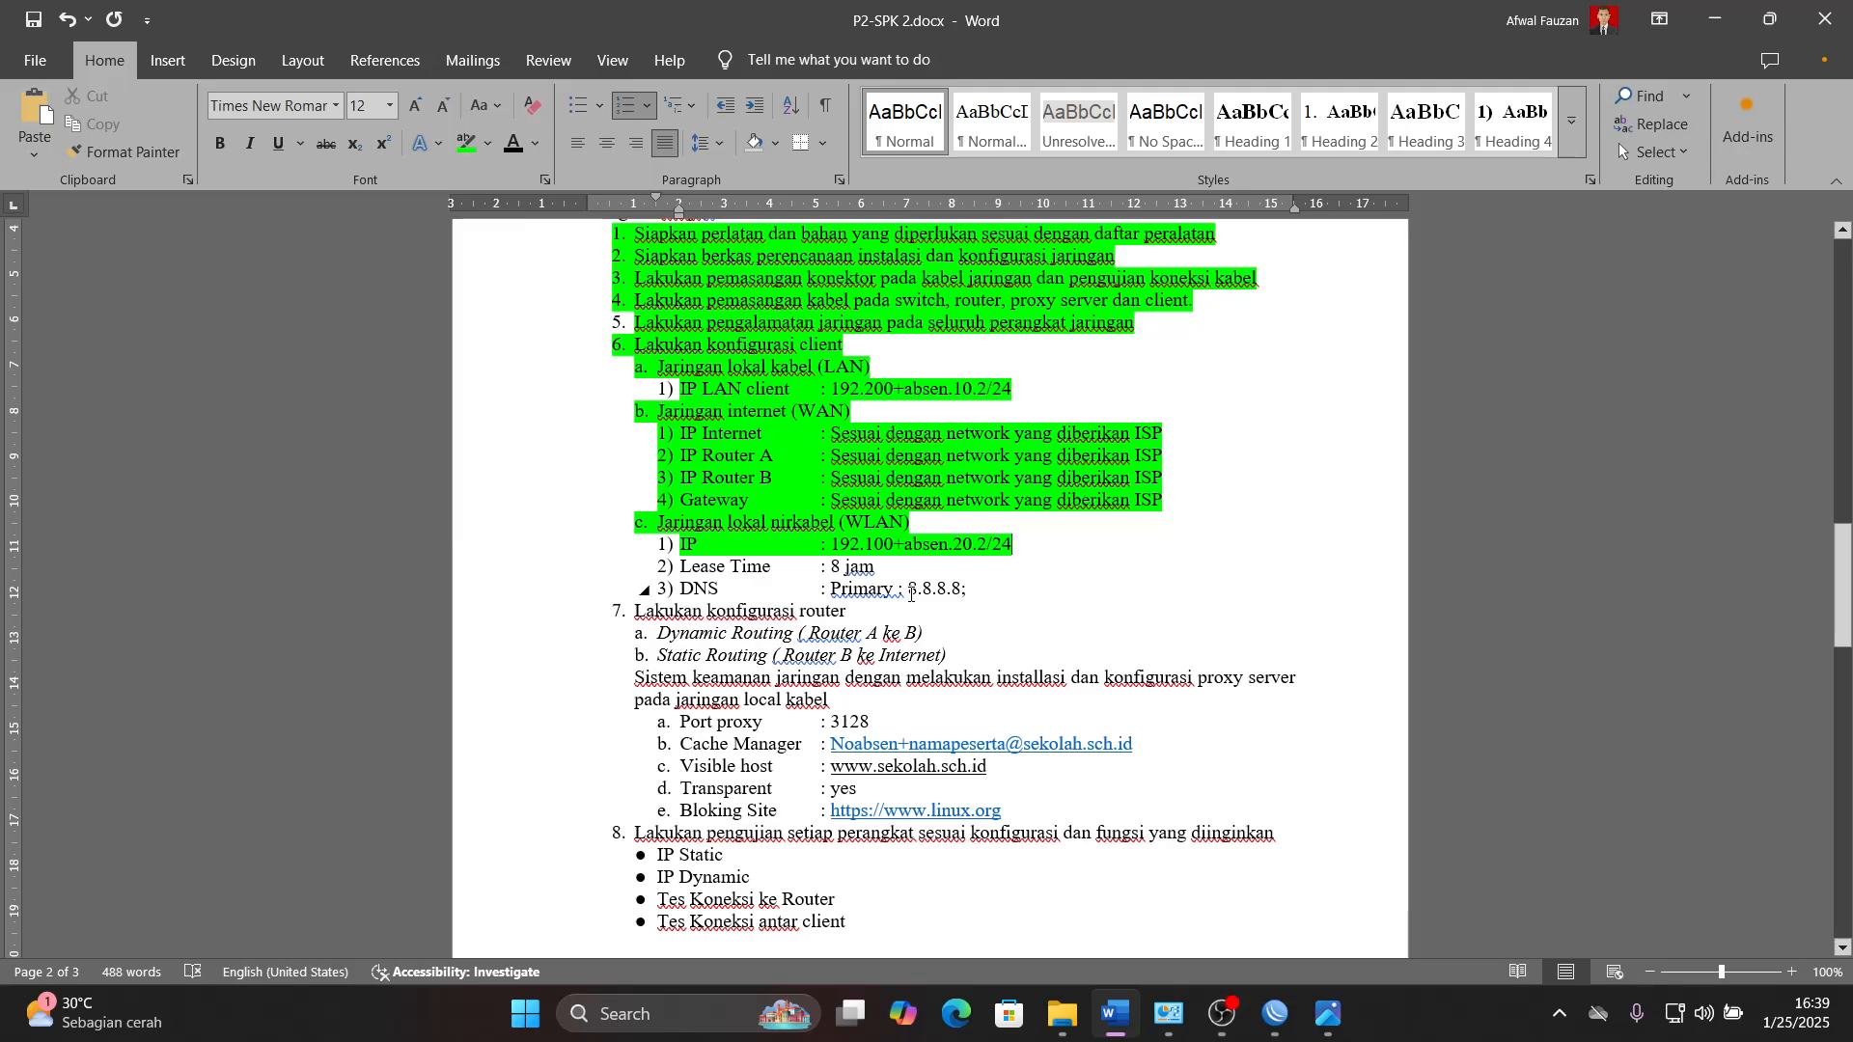
{"action": "left_click", "coordinate": [1115, 1013]}
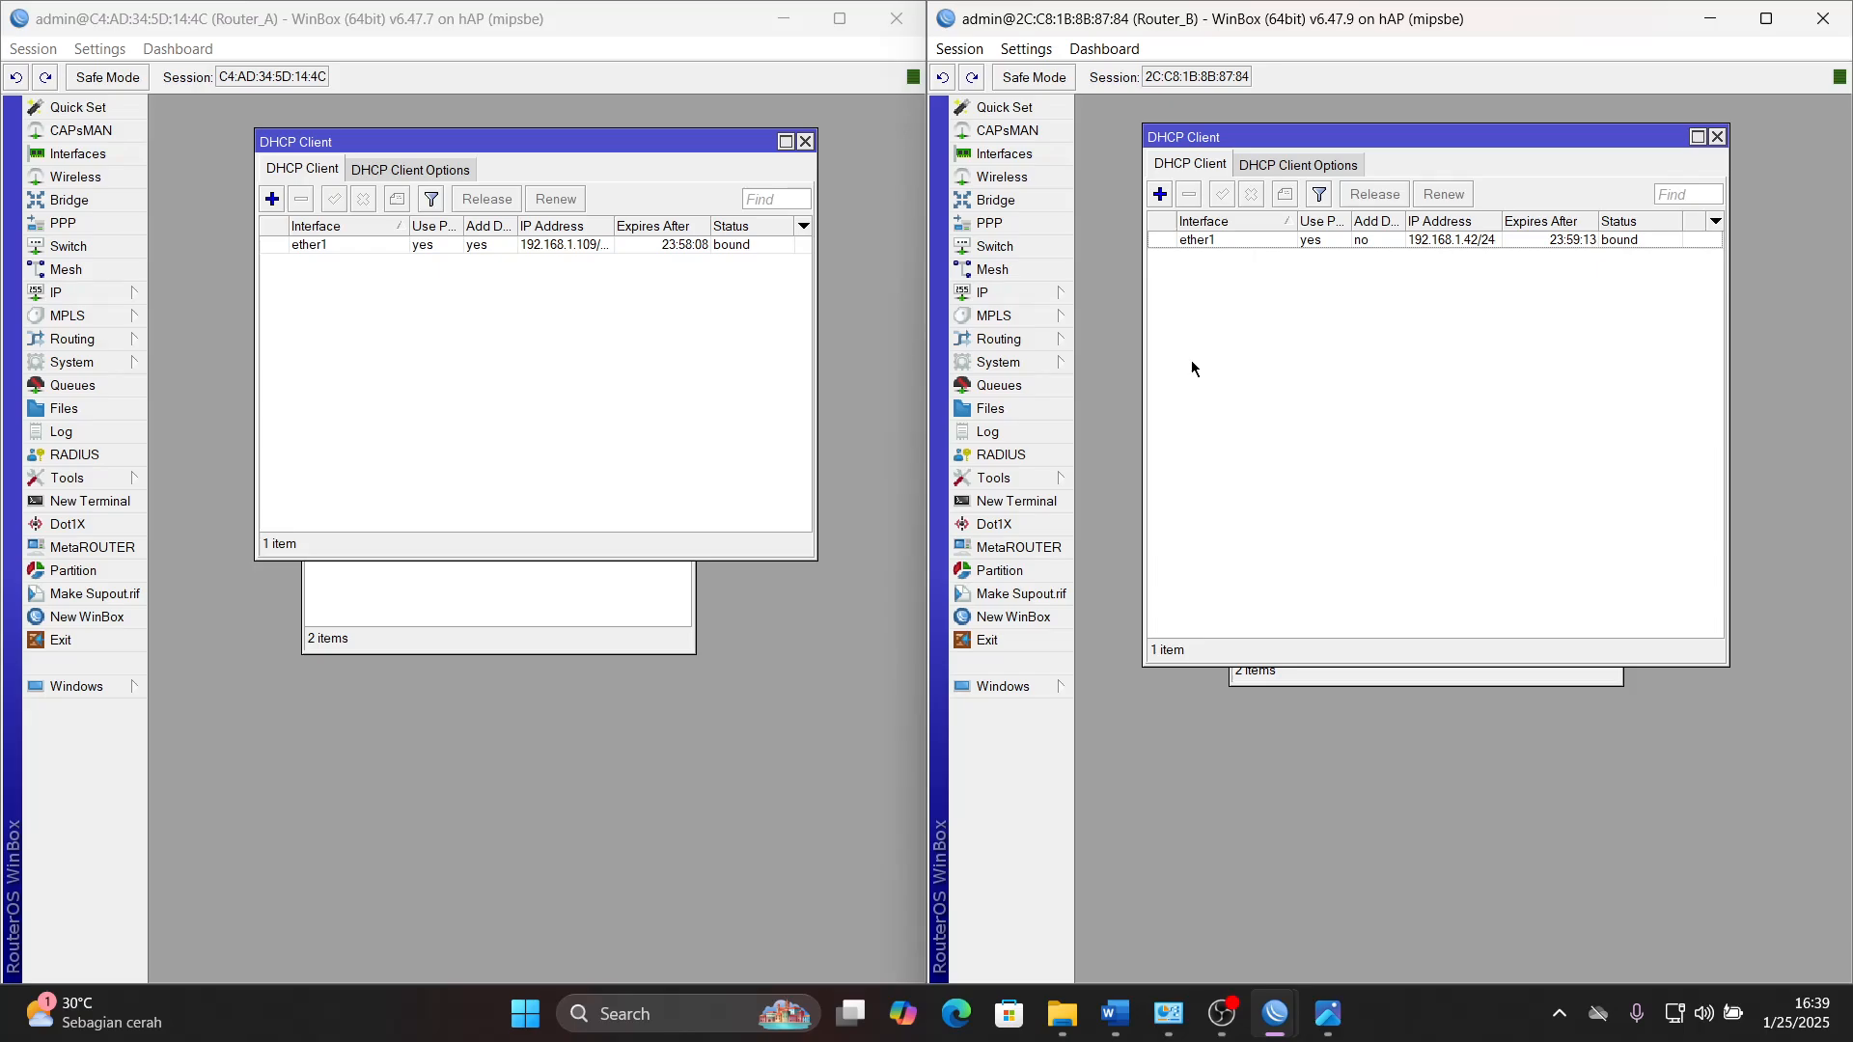
{"action": "left_click", "coordinate": [1115, 1013]}
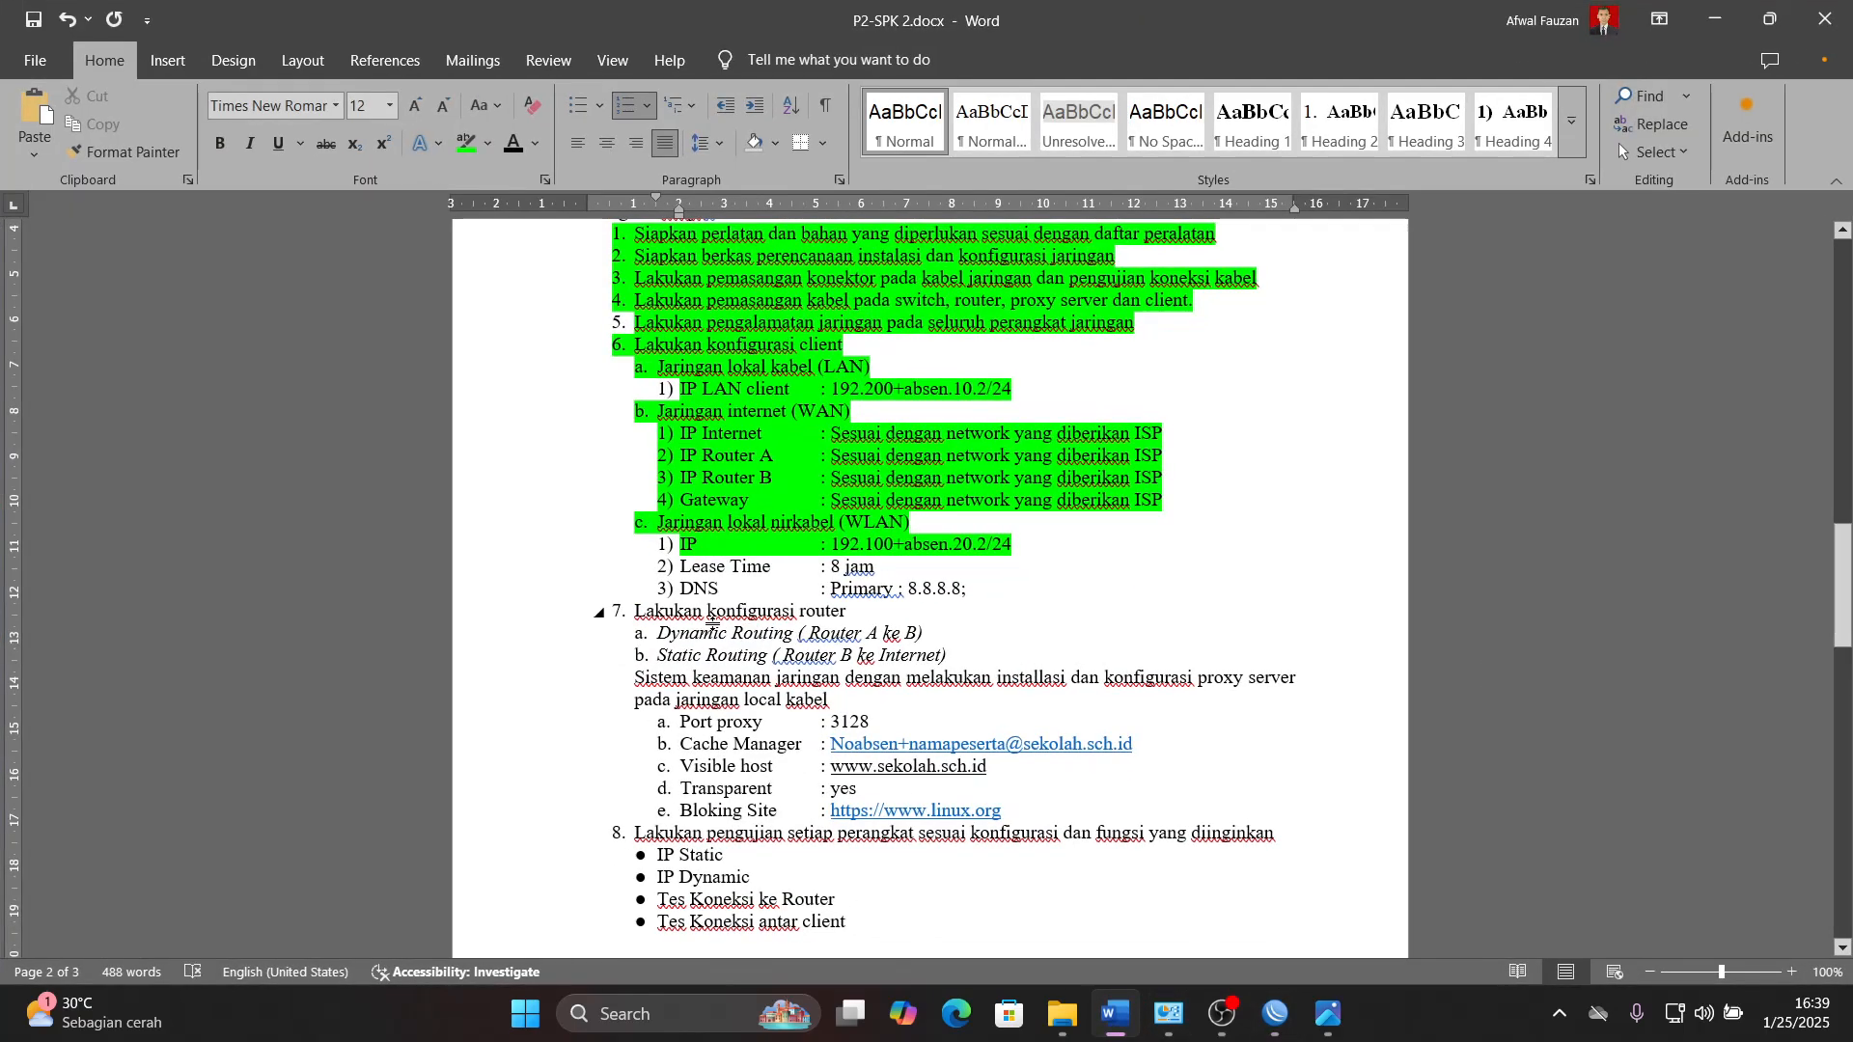
{"action": "left_click_drag", "start_coordinate": [659, 655], "coordinate": [956, 655]}
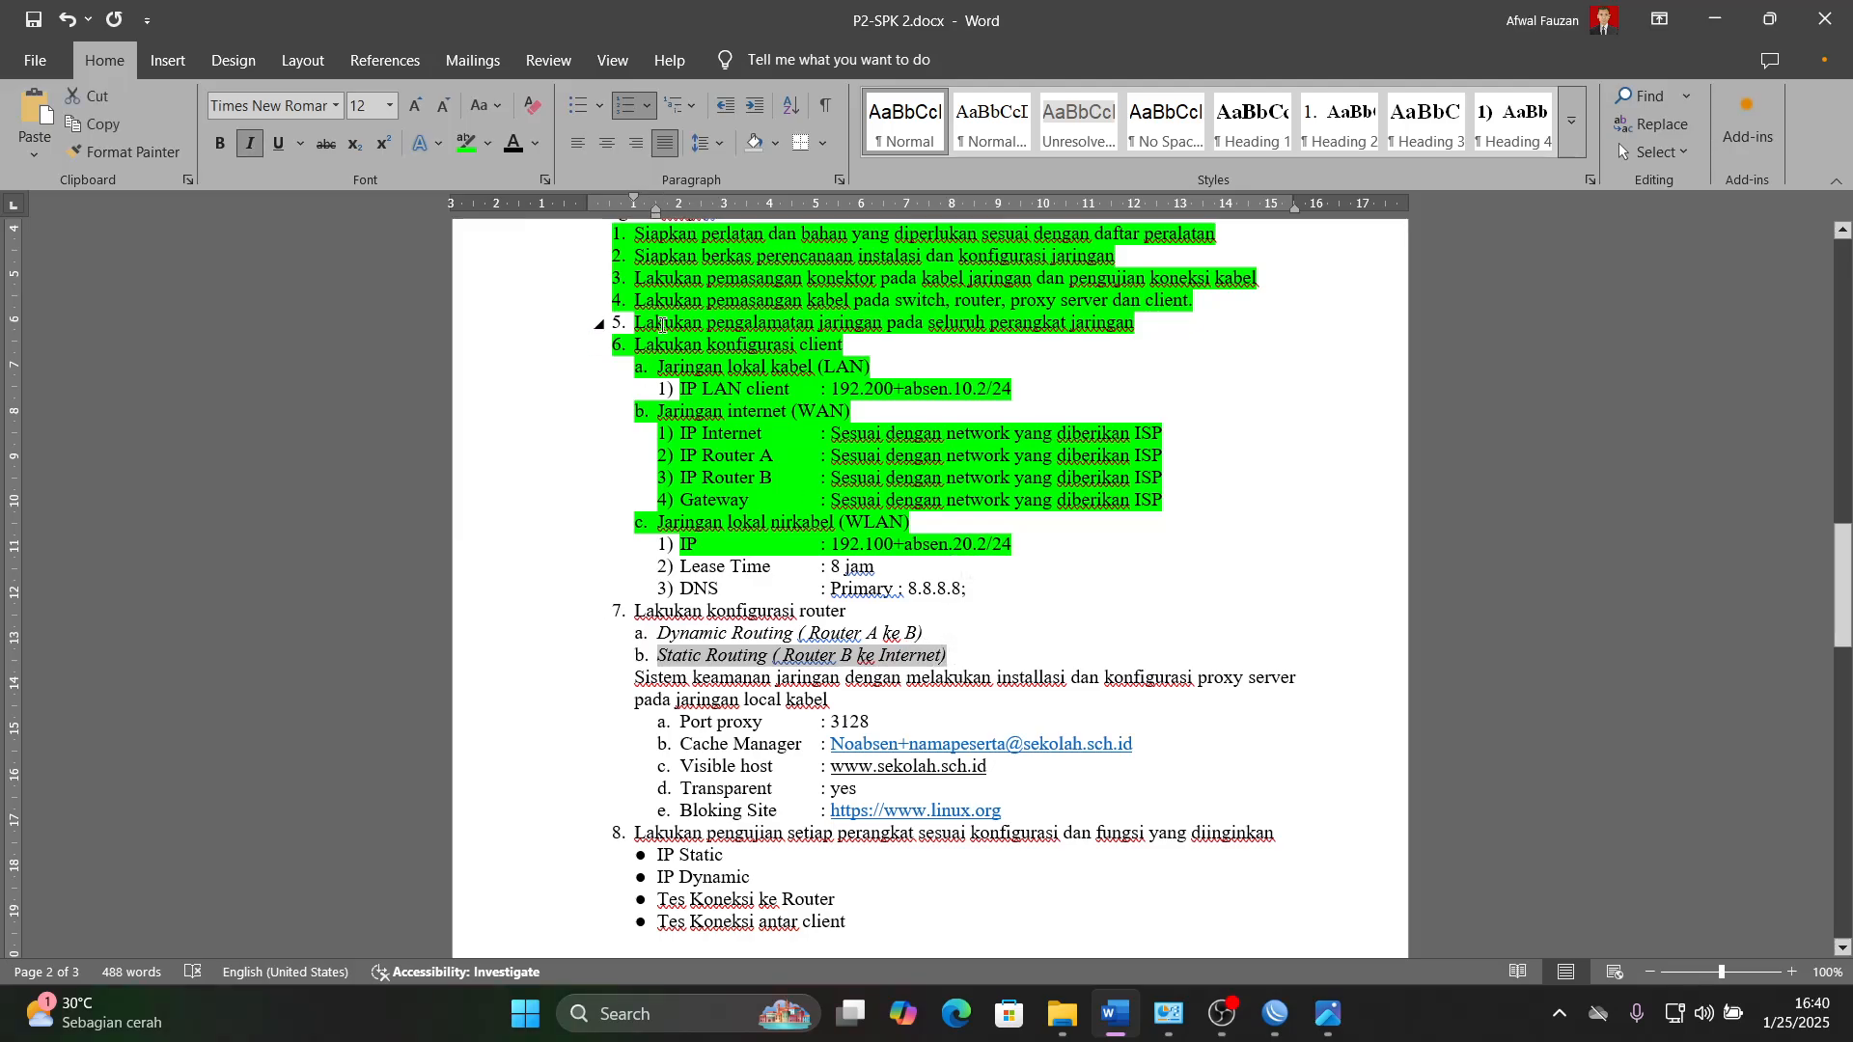
{"action": "left_click", "coordinate": [1114, 1013]}
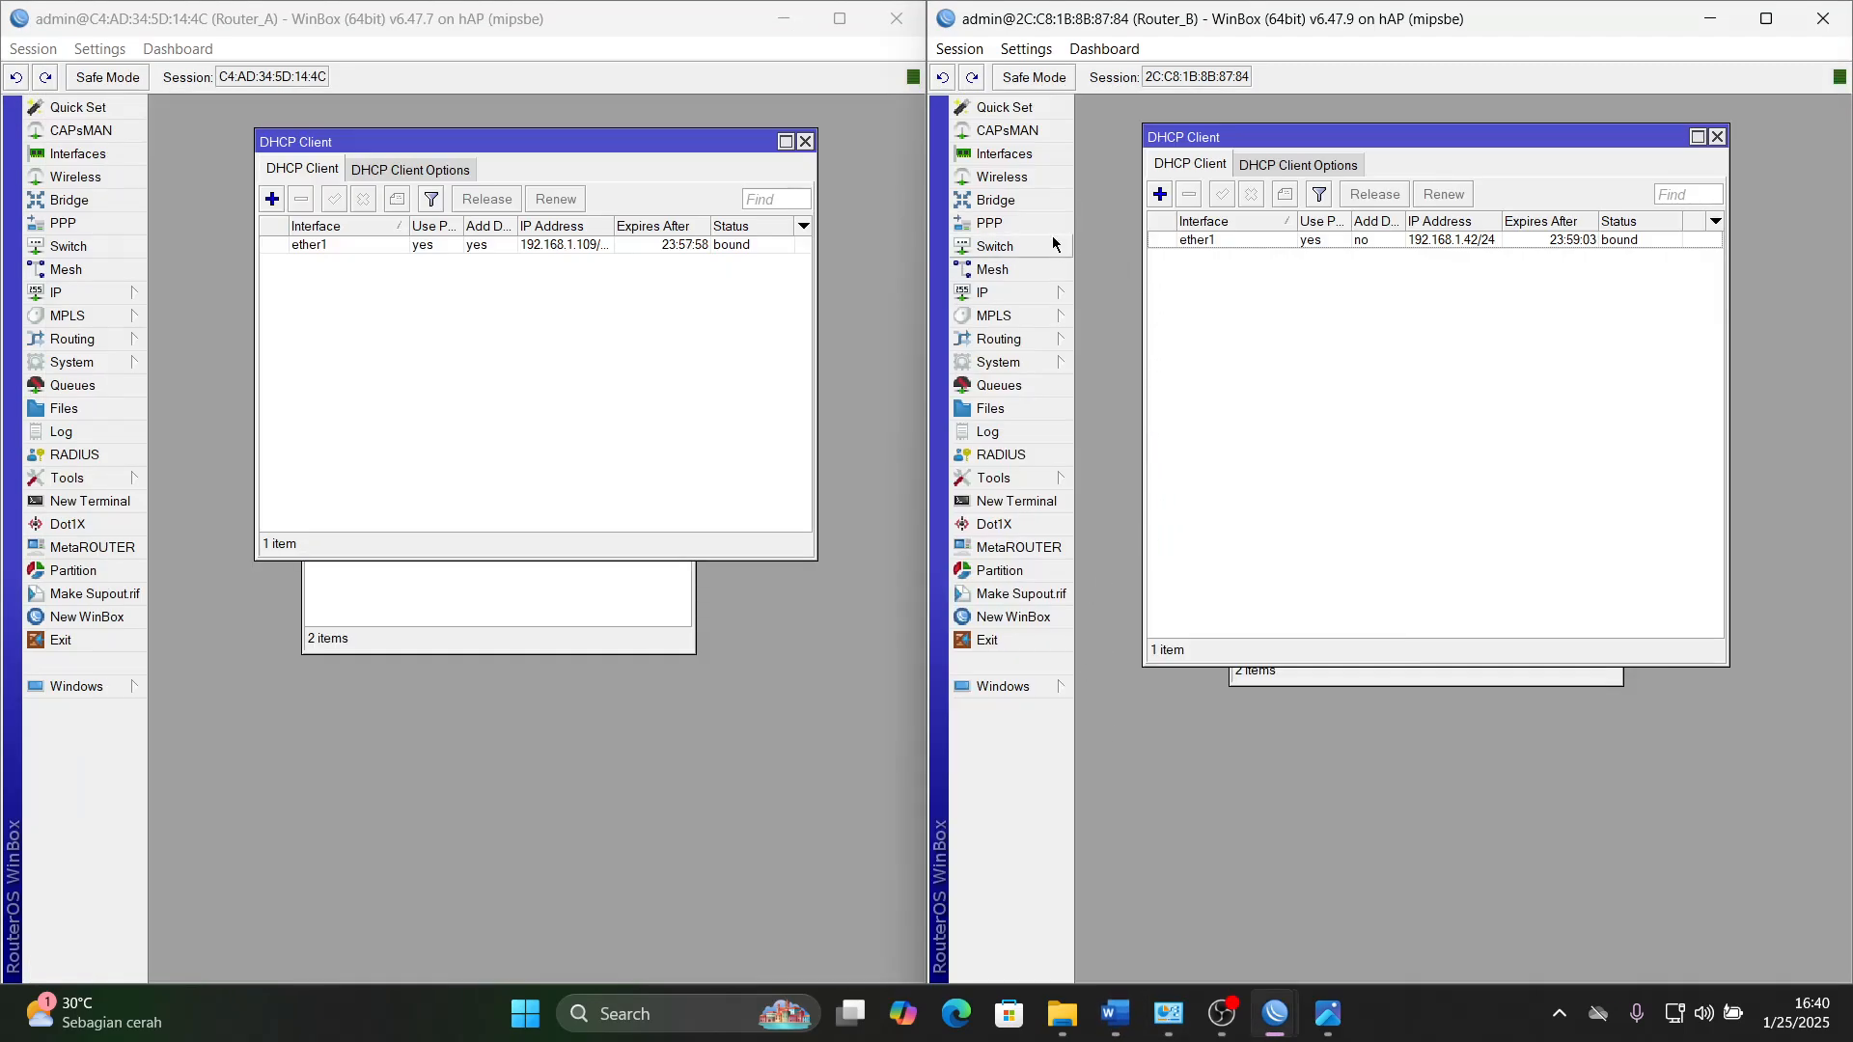
- Start a new route to 0.0.0.0/0 on Router_B and open its gateway for entry
{"action": "left_click", "coordinate": [1005, 291]}
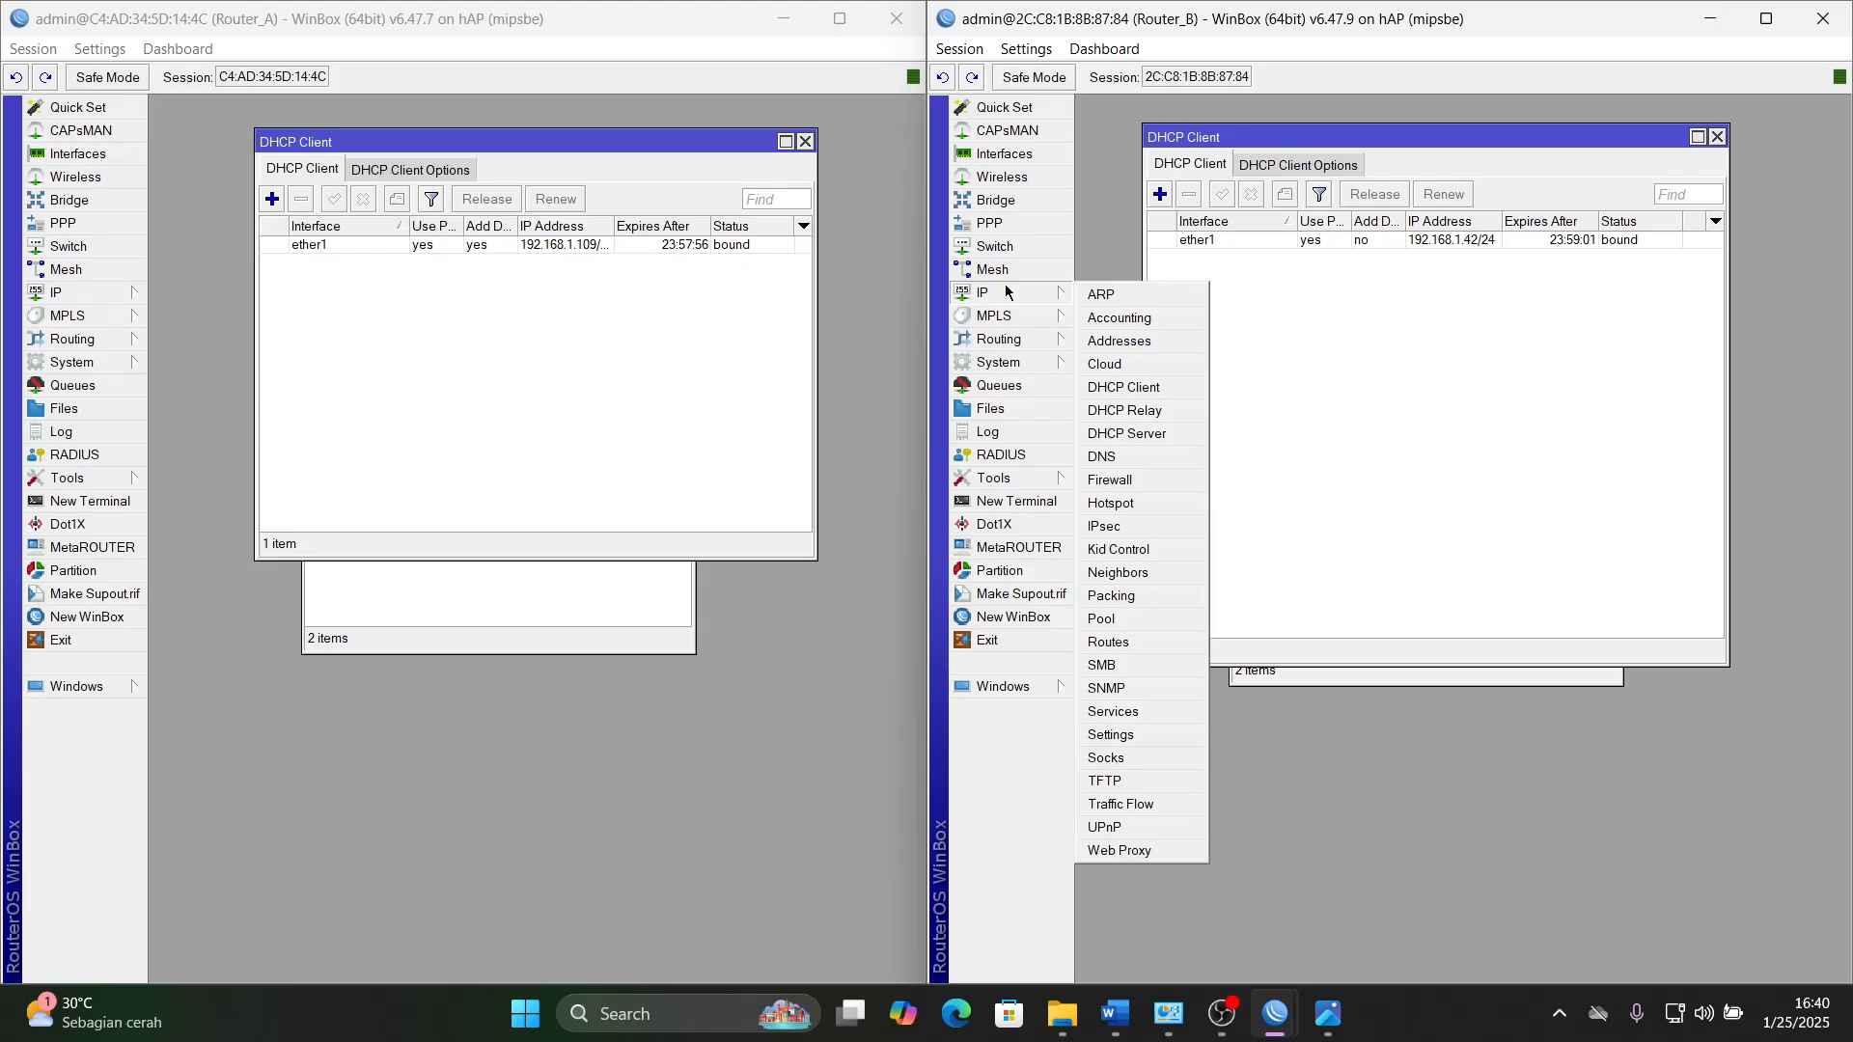
{"action": "left_click", "coordinate": [1125, 644]}
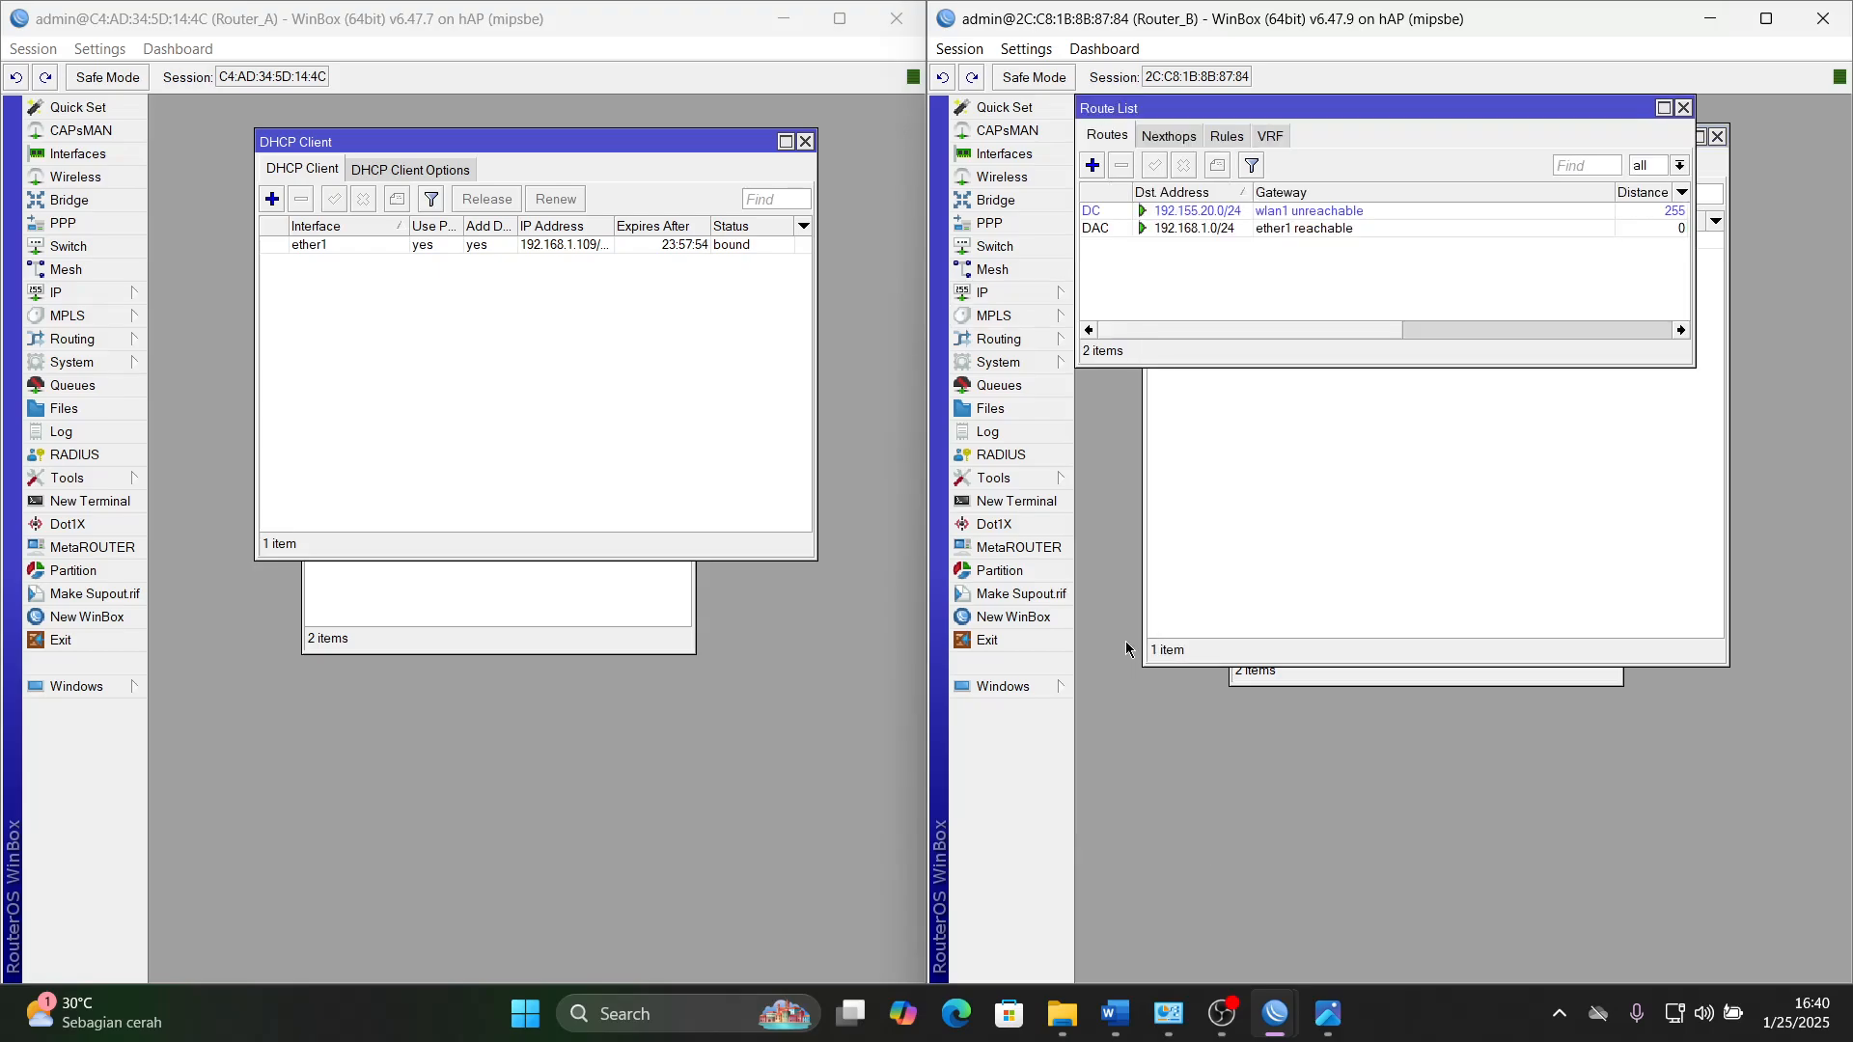
{"action": "left_click", "coordinate": [1091, 166]}
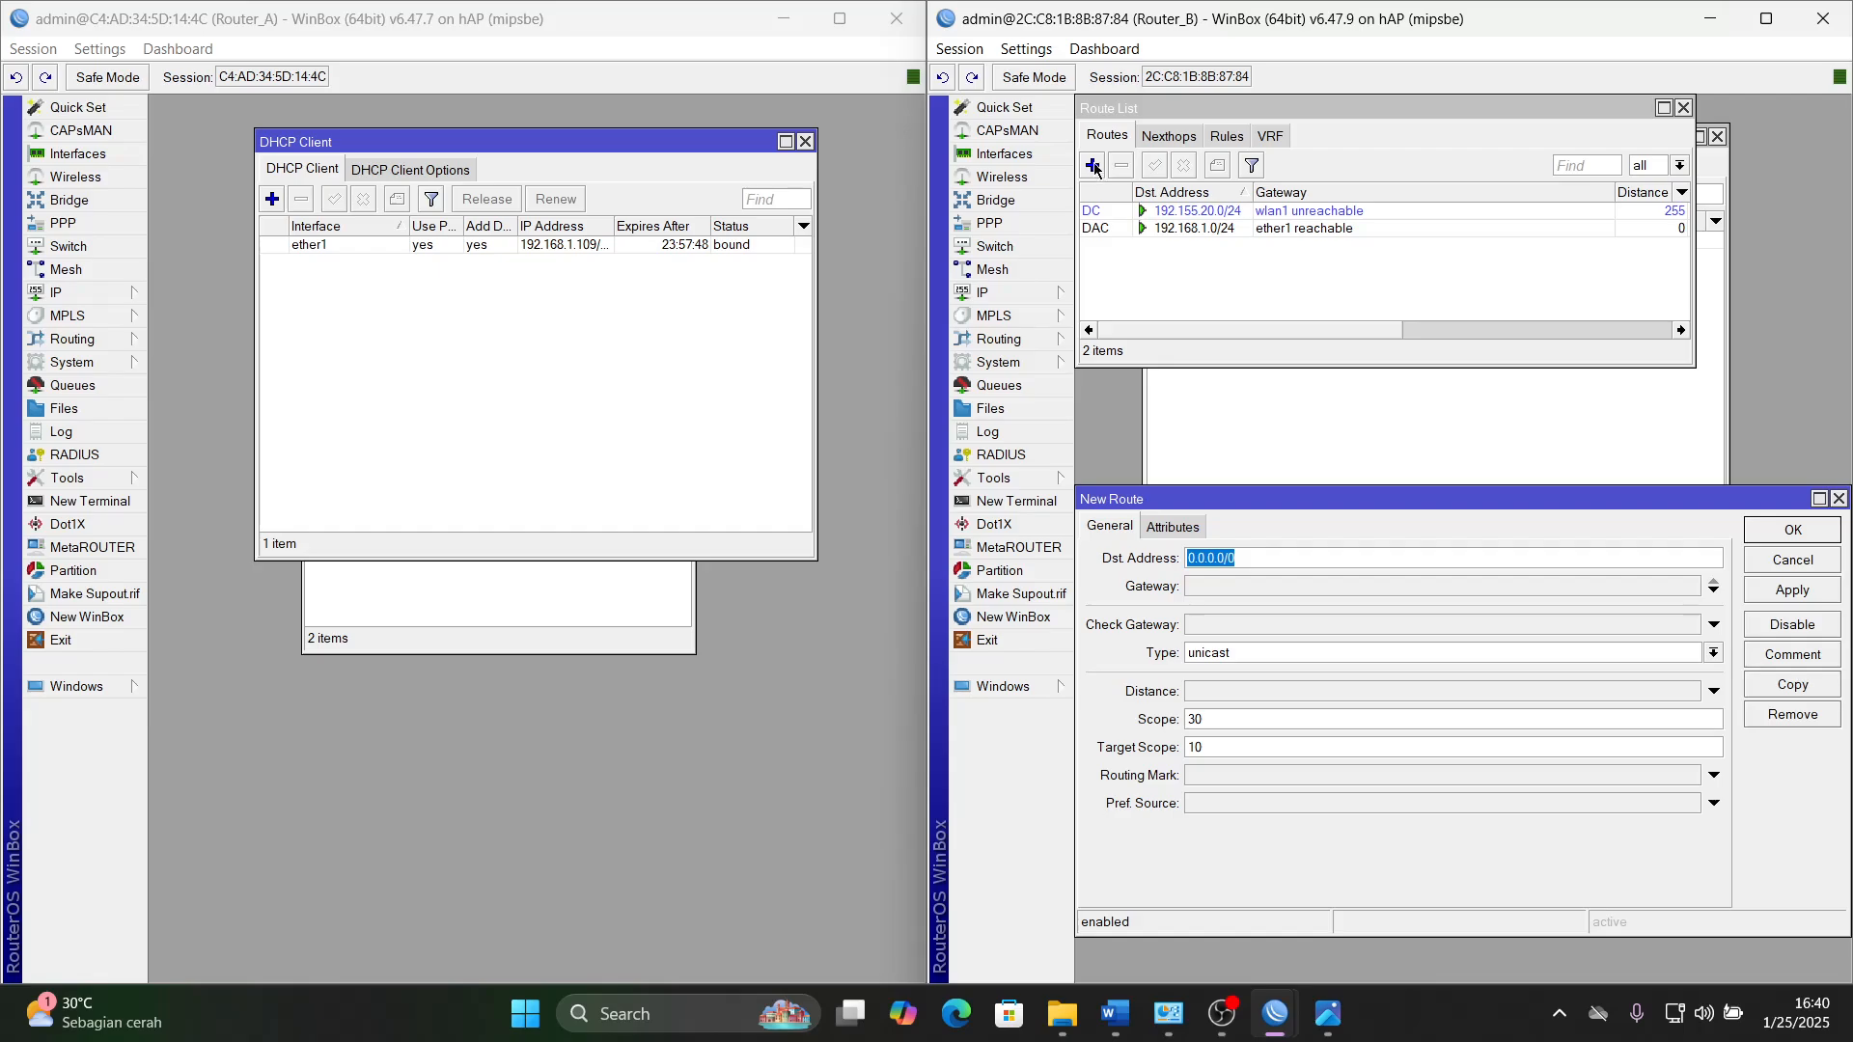
{"action": "left_click", "coordinate": [1213, 585]}
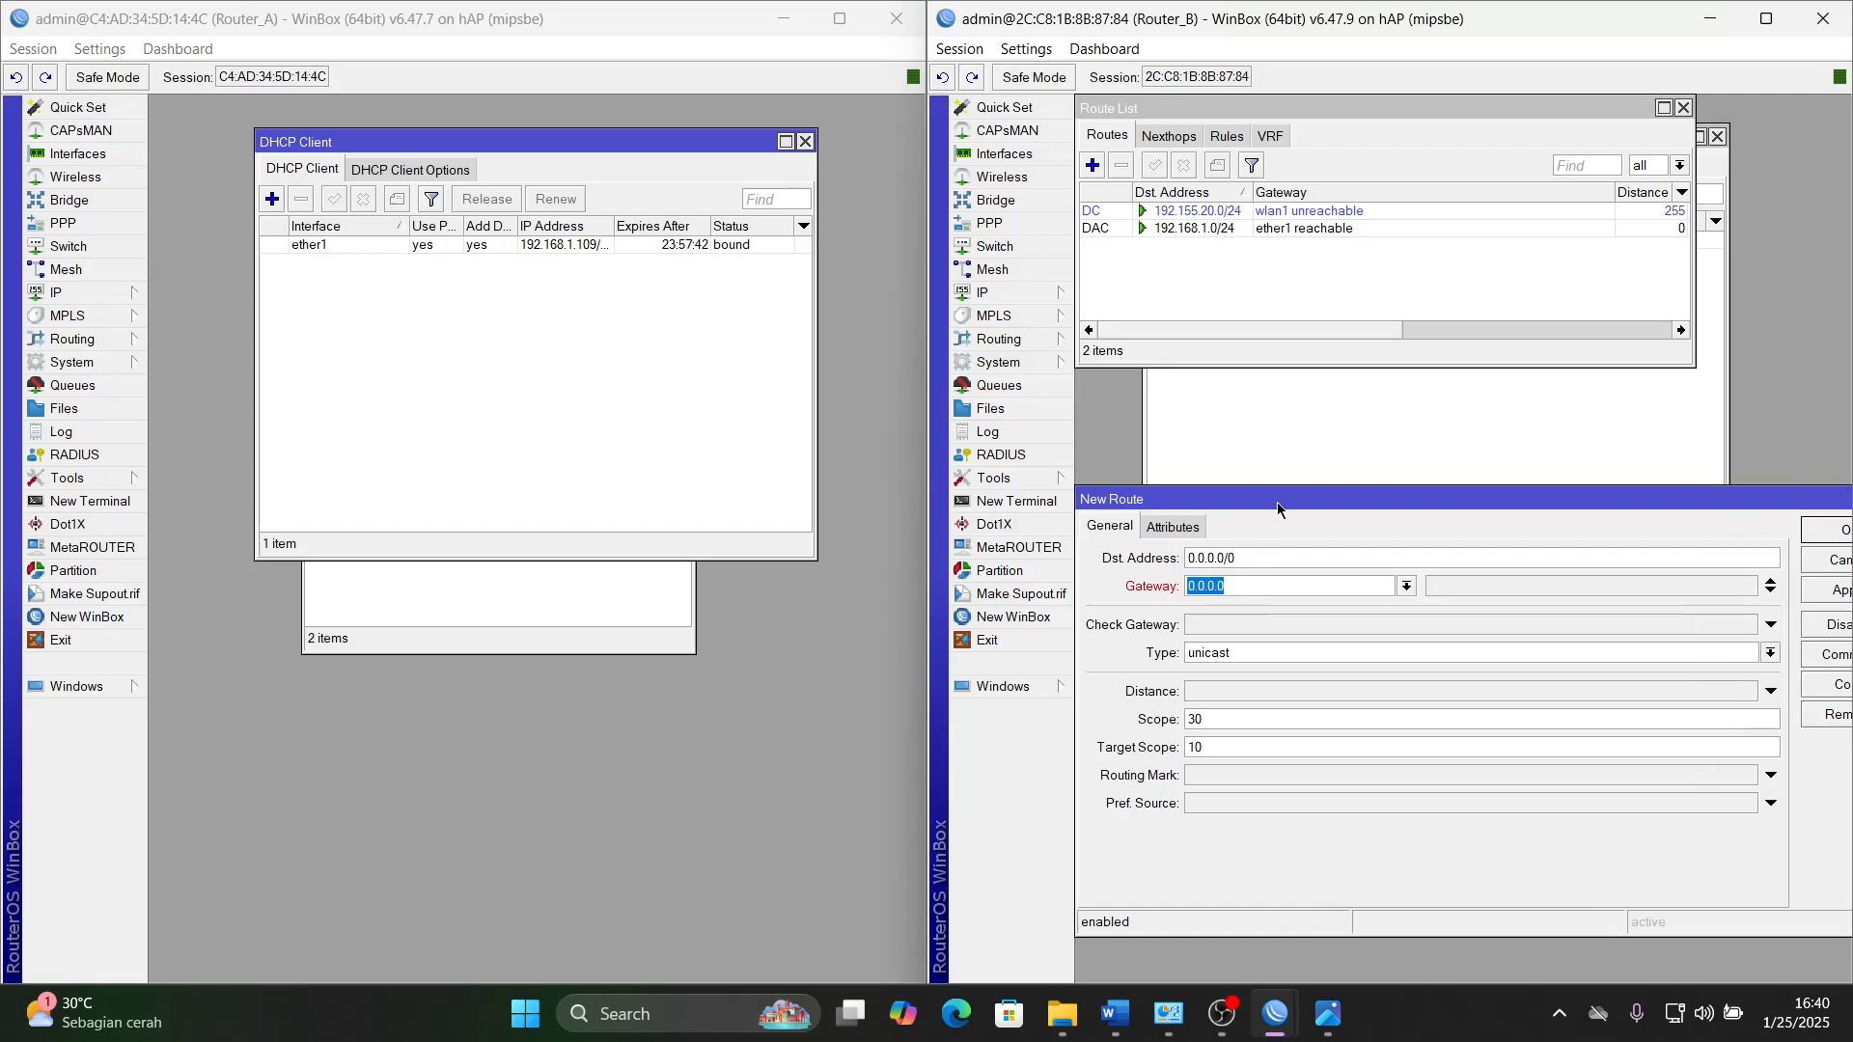
- Check the ether1 DHCP address on Router_B, and close its DHCP Client and Route List windows
{"action": "left_click", "coordinate": [1304, 448]}
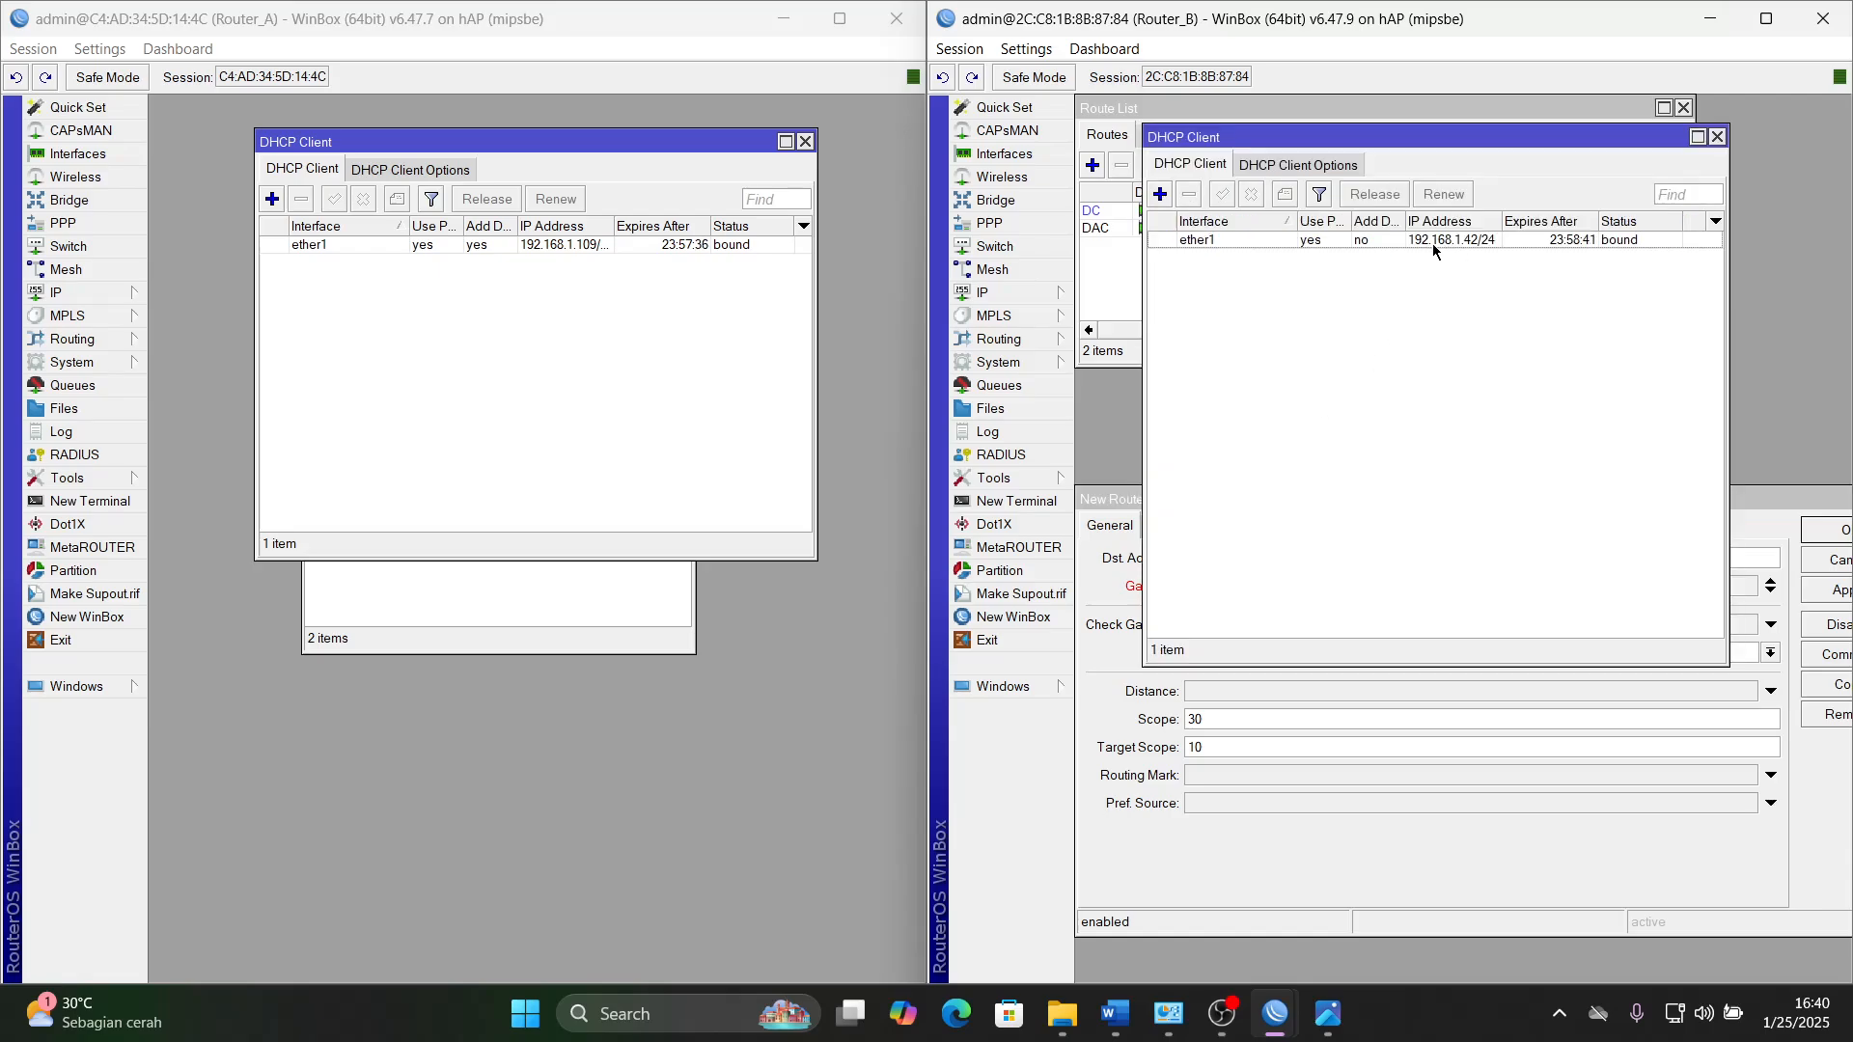
{"action": "left_click", "coordinate": [1716, 136]}
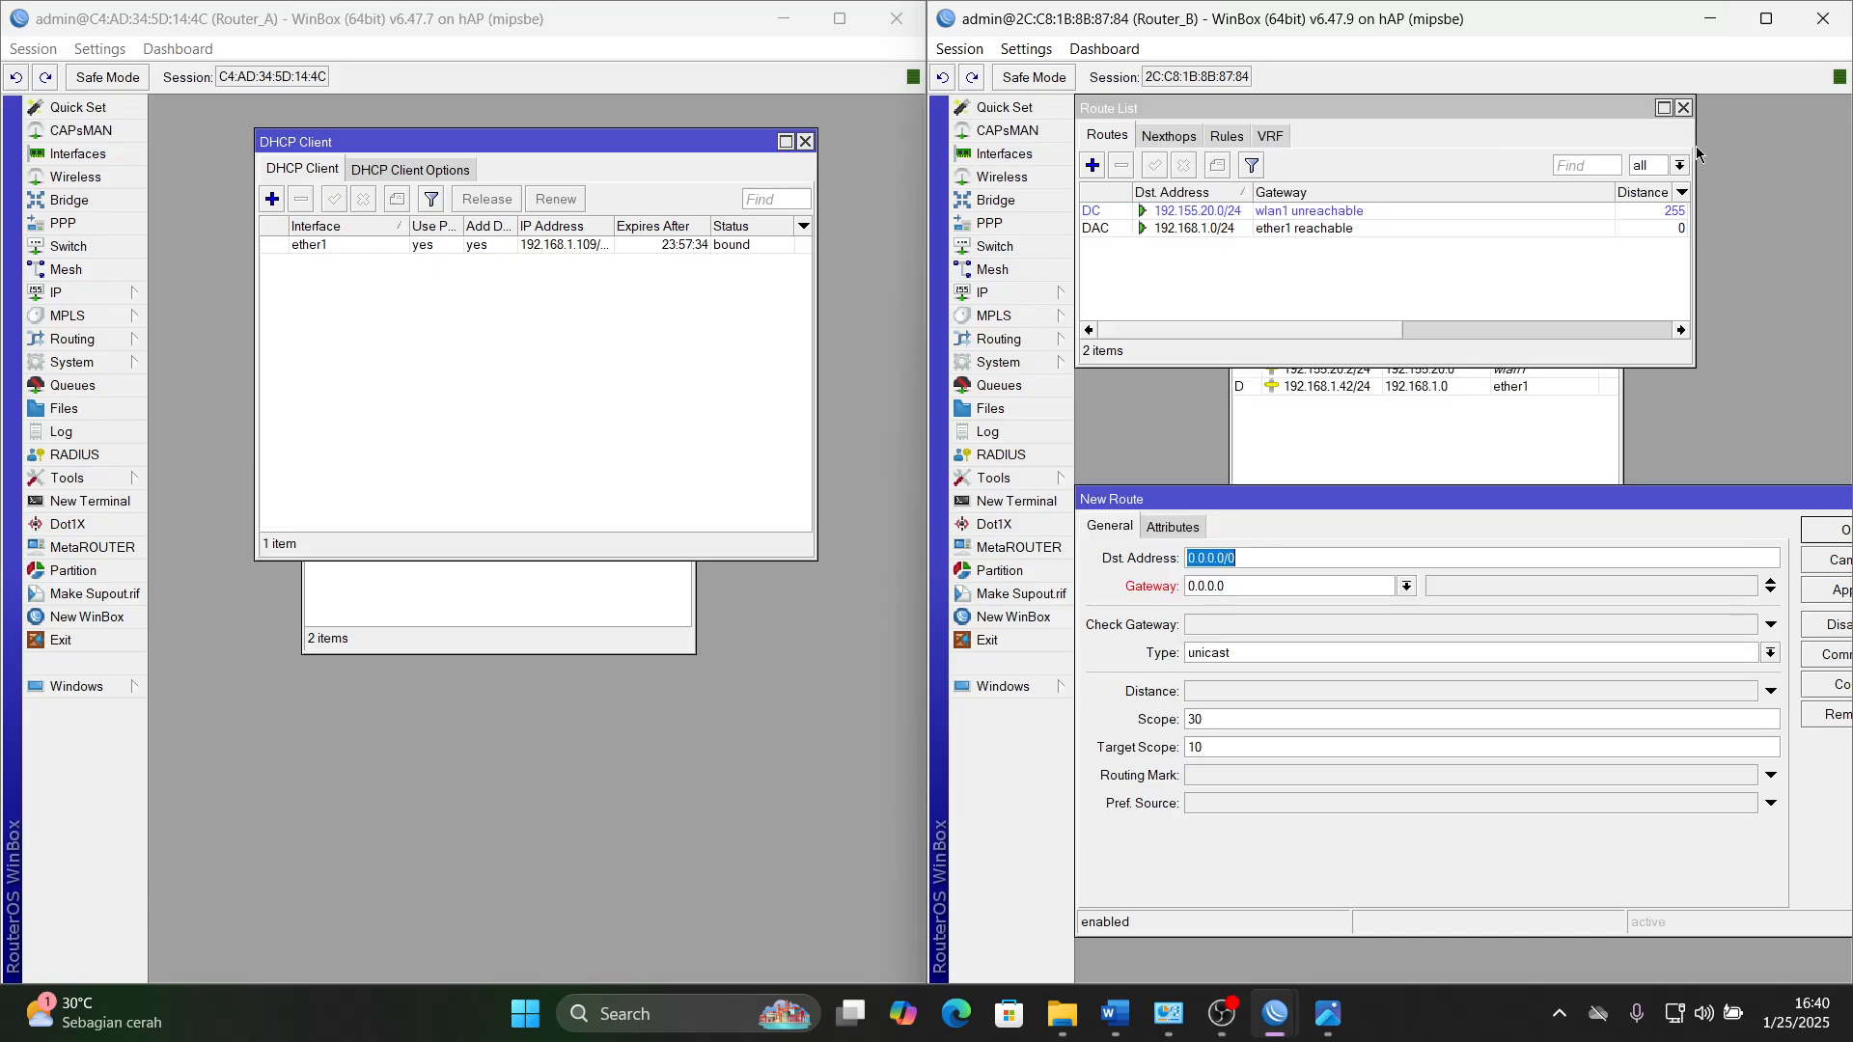
{"action": "left_click", "coordinate": [1682, 107]}
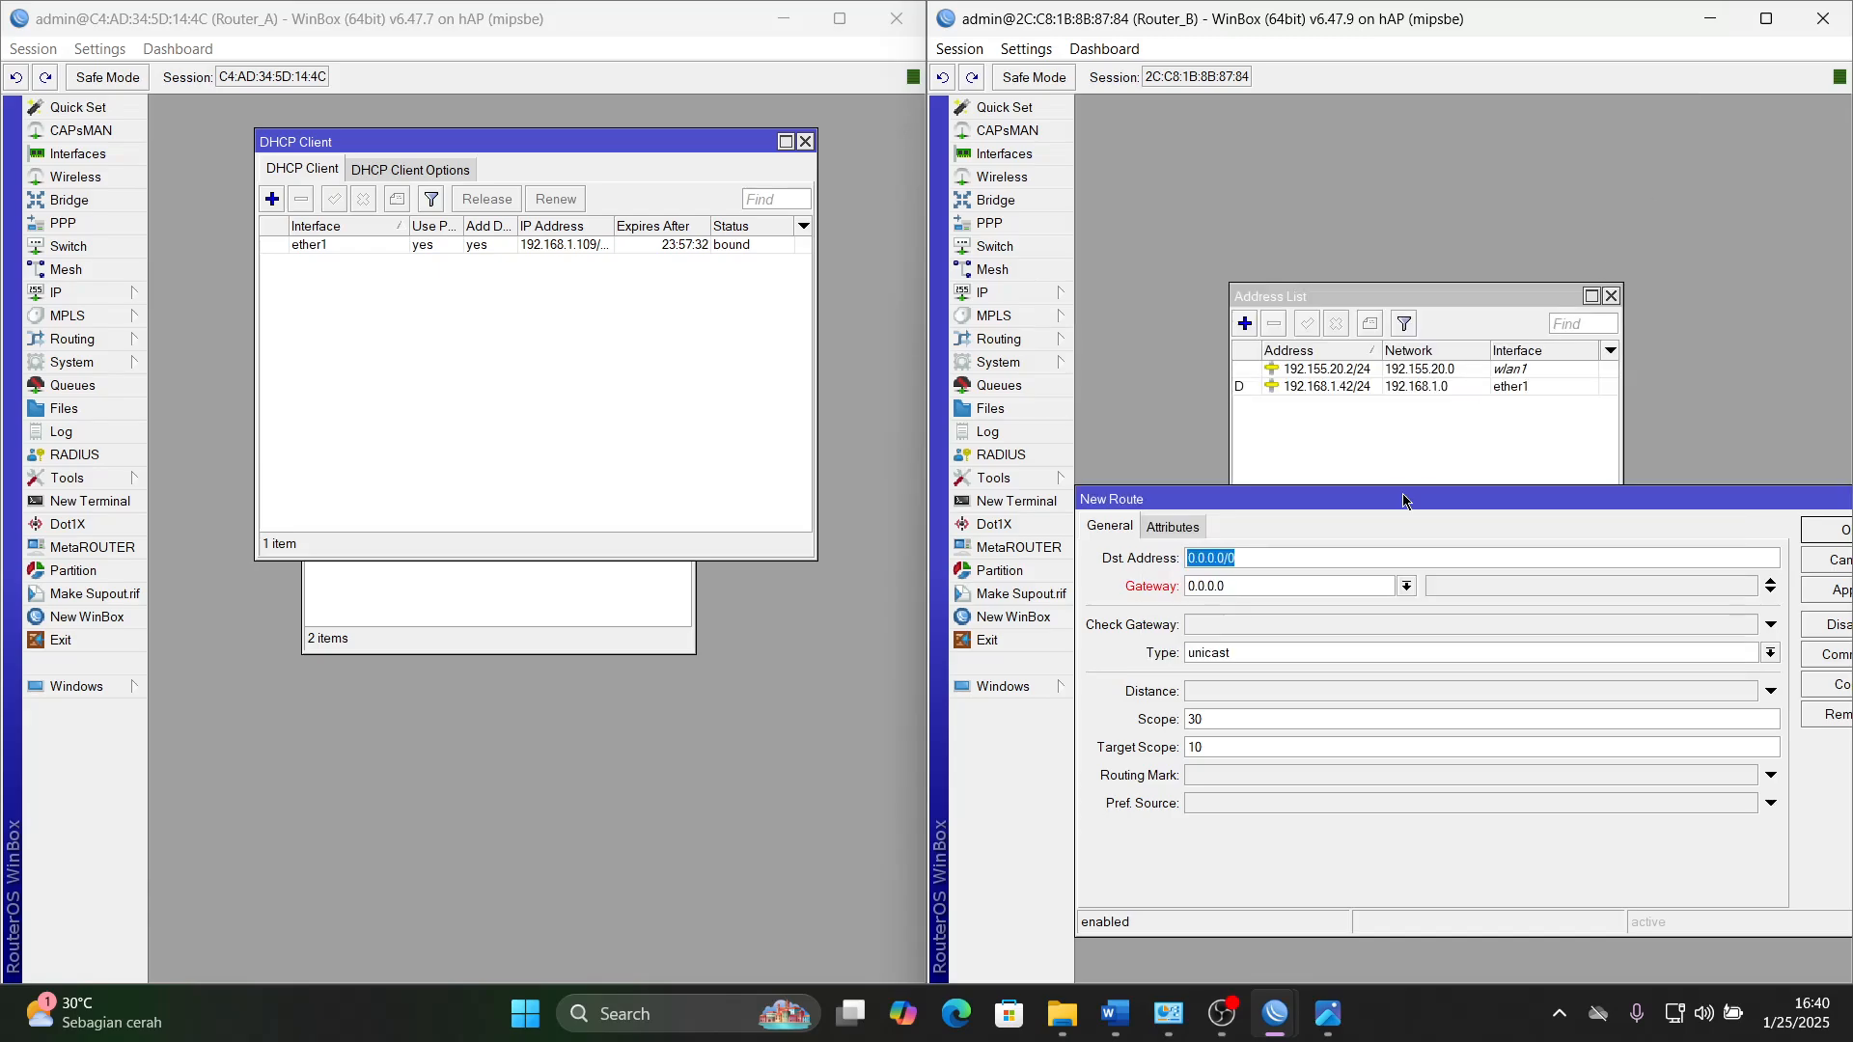
- Set the gateway of Router_B's new 0.0.0.0/0 route to 192.168.1.1
{"action": "left_click", "coordinate": [1245, 585]}
{"action": "key", "text": "BackSpace"}
{"action": "key", "text": "BackSpace"}
{"action": "key", "text": "BackSpace"}
{"action": "key", "text": "BackSpace"}
{"action": "key", "text": "BackSpace"}
{"action": "key", "text": "BackSpace"}
{"action": "key", "text": "BackSpace"}
{"action": "key", "text": "BackSpace"}
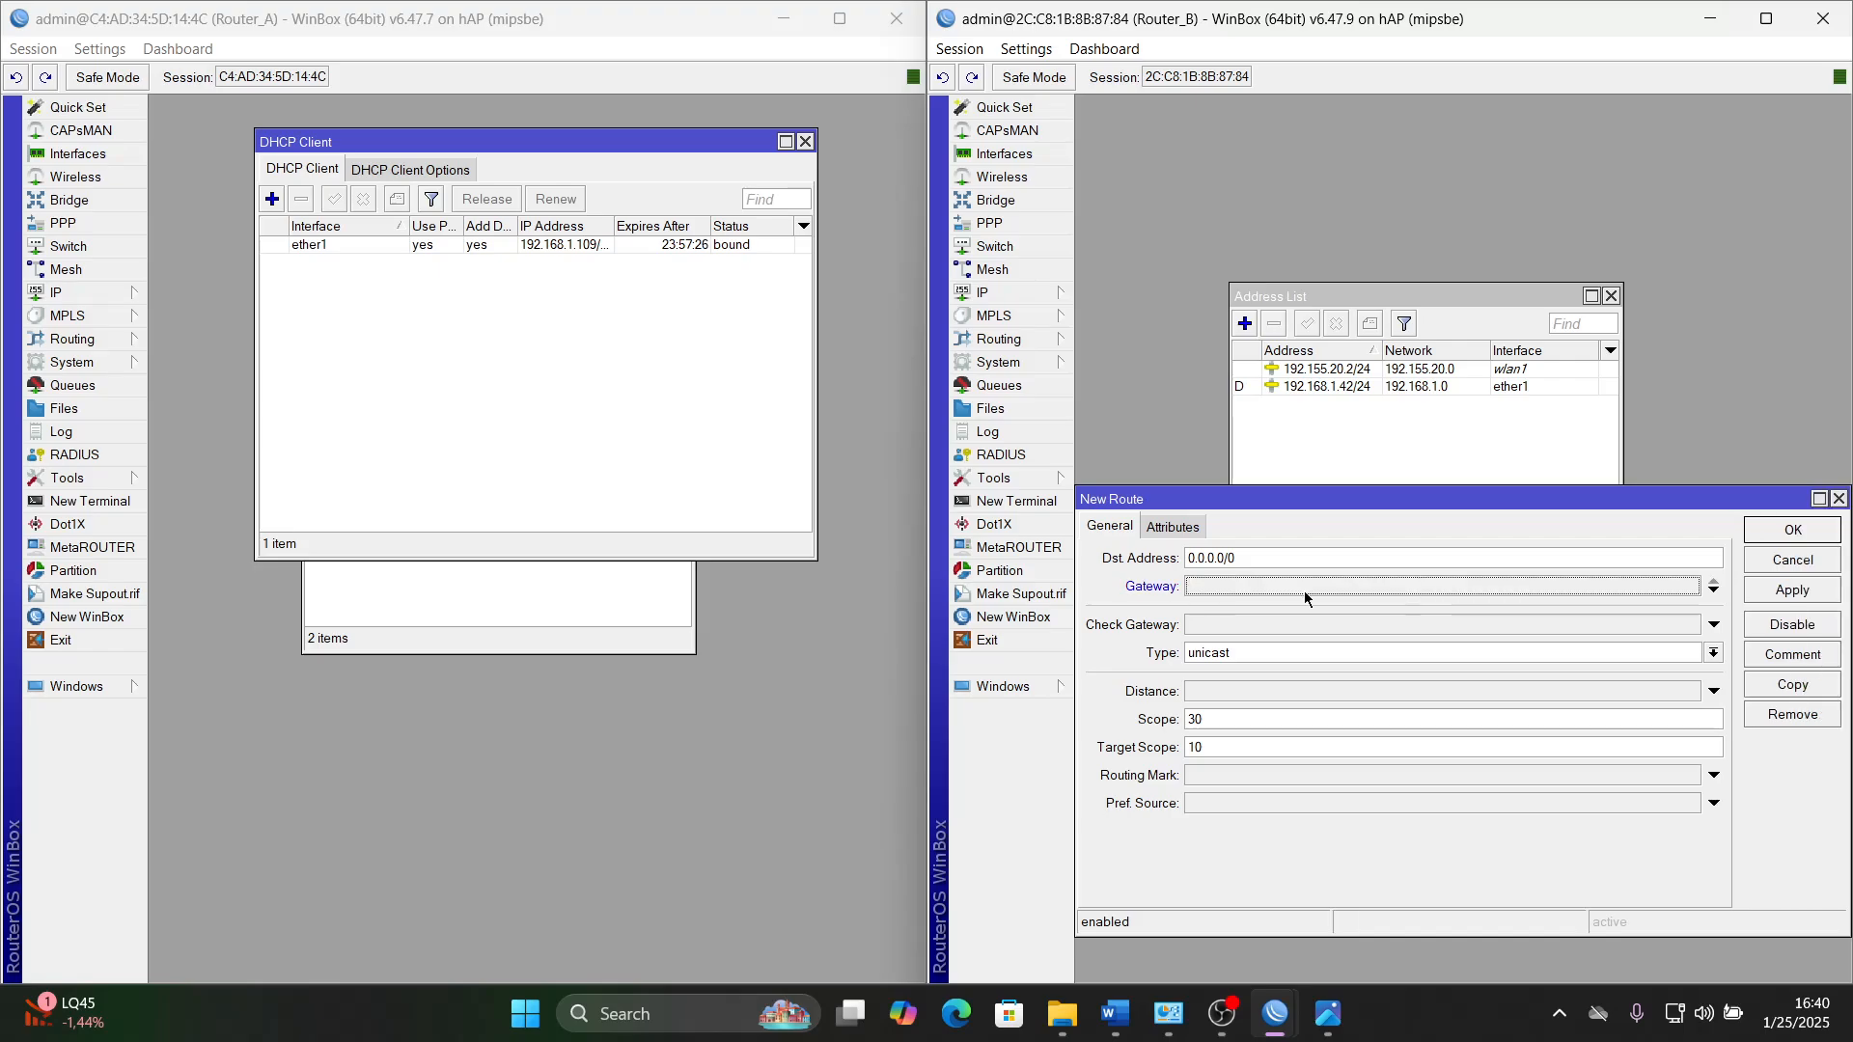
{"action": "type", "text": "192"}
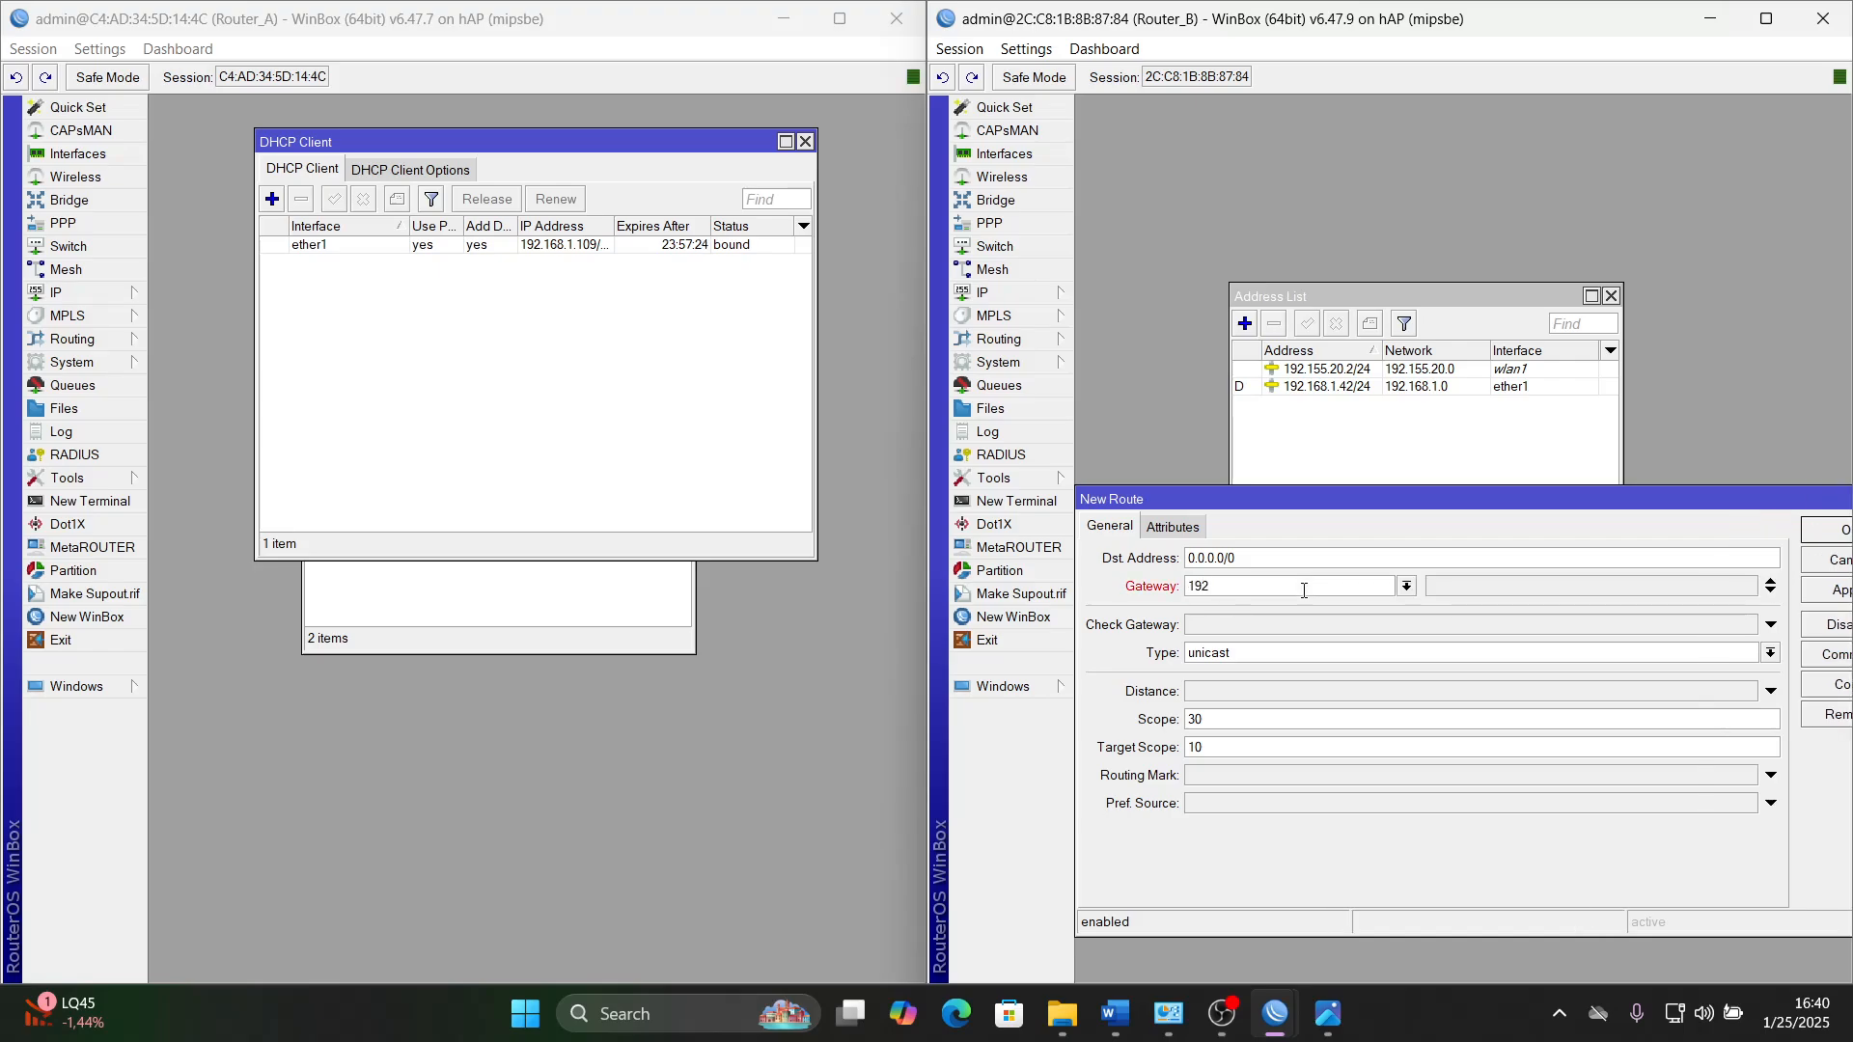
{"action": "type", "text": ".168.1.1"}
- Check the ether1 network in Router_B's address list, and apply and save the new default route
{"action": "left_click", "coordinate": [1415, 388]}
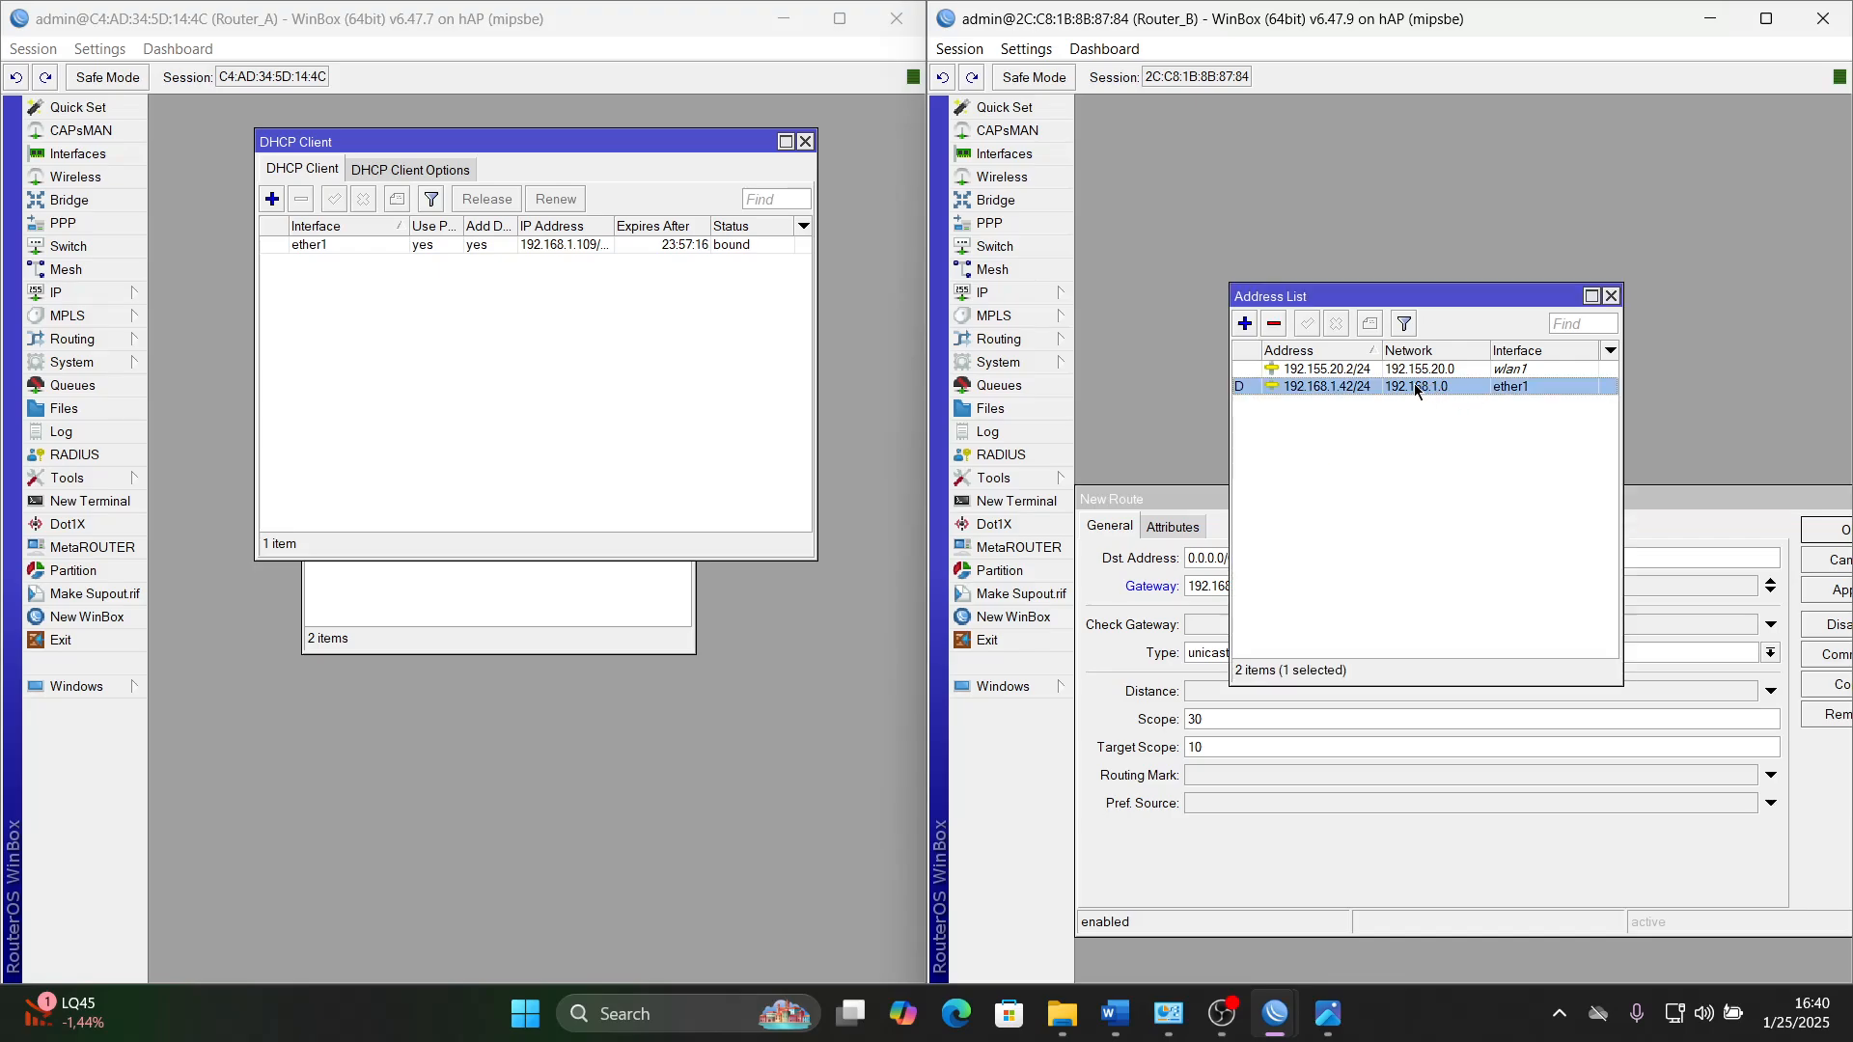
{"action": "left_click", "coordinate": [1190, 504]}
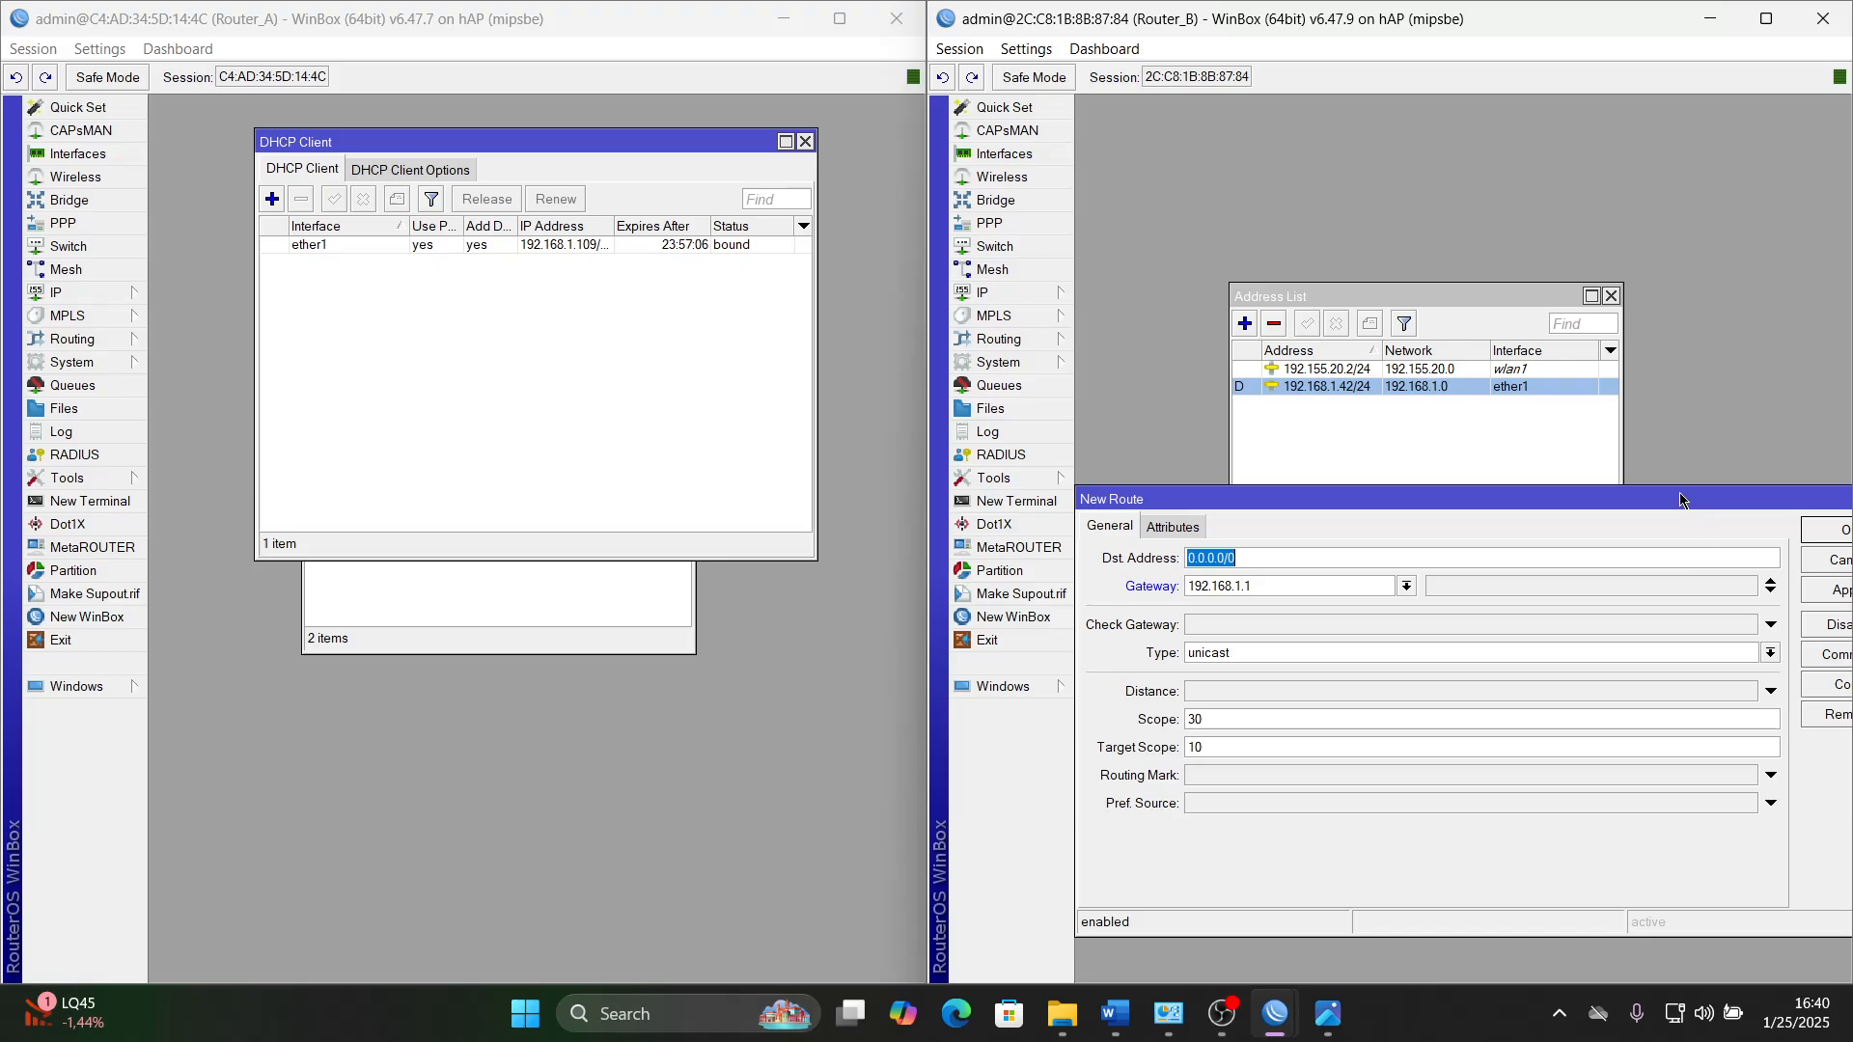
{"action": "left_click_drag", "start_coordinate": [1679, 499], "coordinate": [1569, 451]}
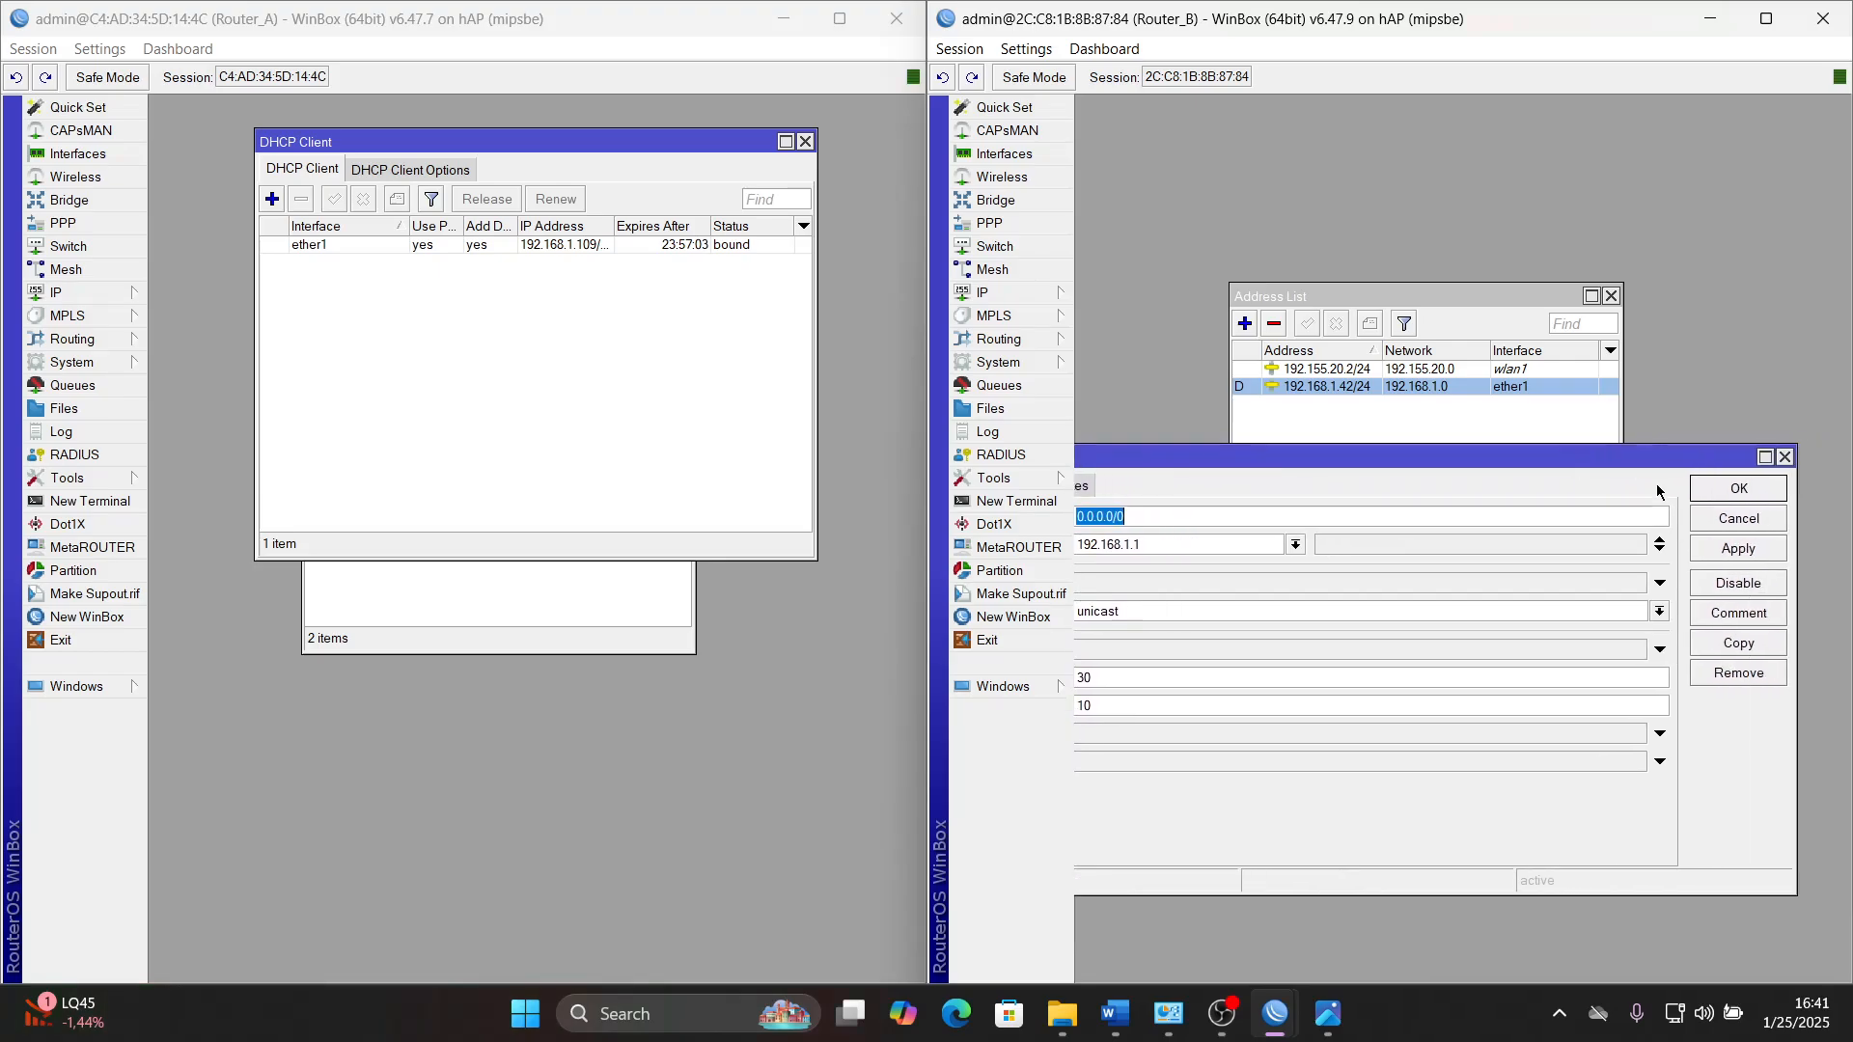
{"action": "left_click", "coordinate": [1737, 548]}
{"action": "left_click_drag", "start_coordinate": [1751, 461], "coordinate": [1627, 465]}
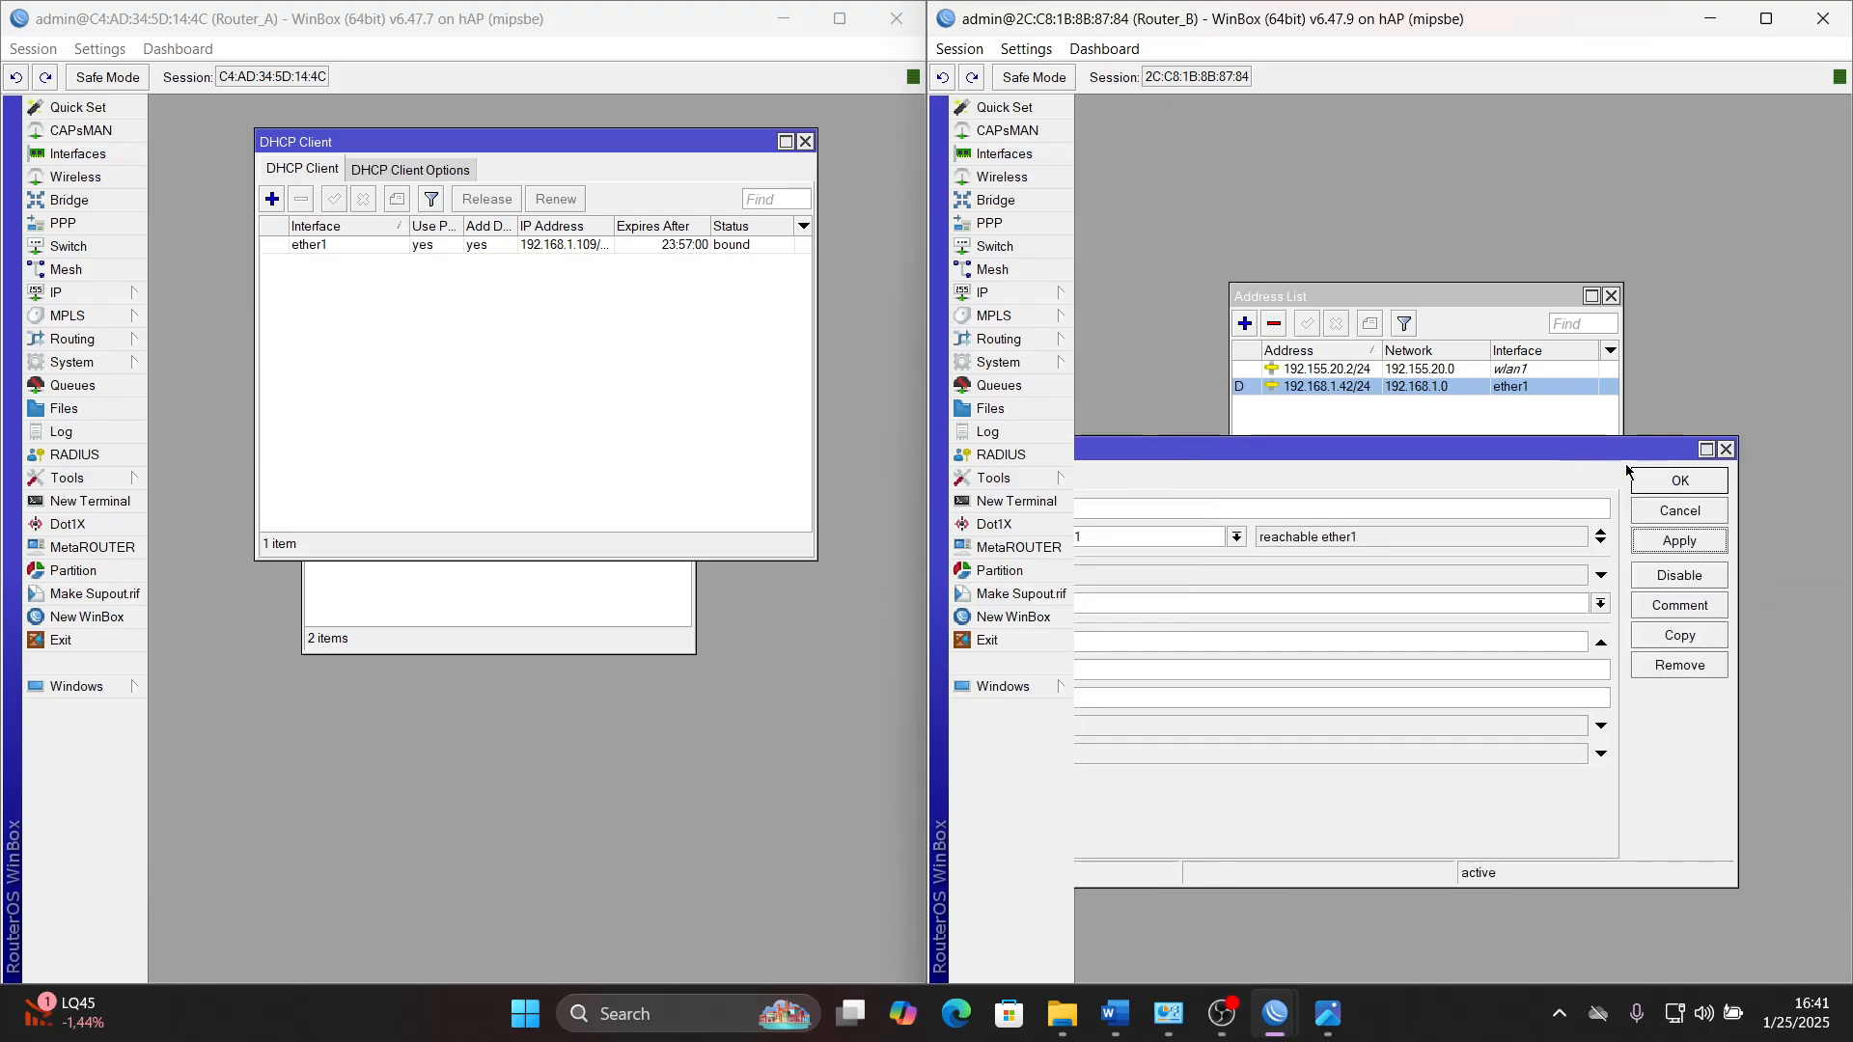
{"action": "left_click", "coordinate": [1683, 488]}
- Close Router_A's DHCP Client window and move the Address List windows of both routers higher in their workspaces
{"action": "left_click", "coordinate": [804, 141]}
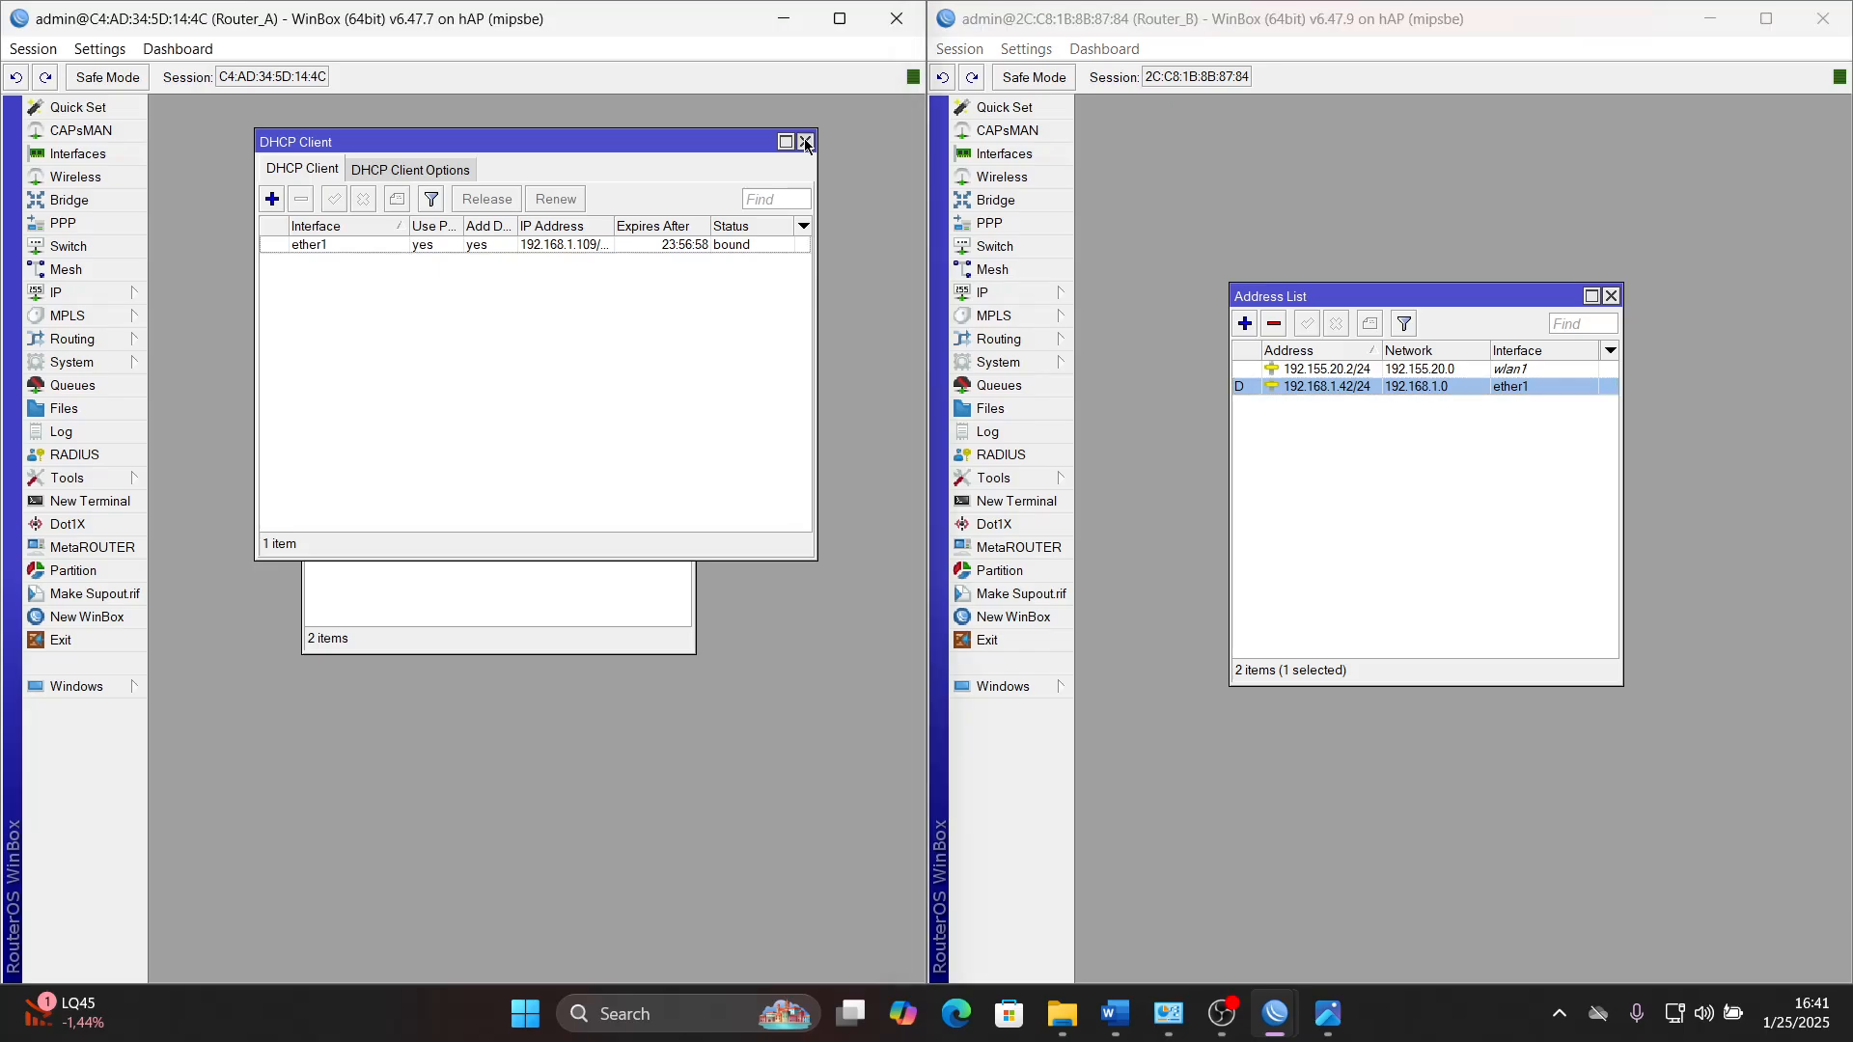
{"action": "left_click_drag", "start_coordinate": [528, 248], "coordinate": [566, 128]}
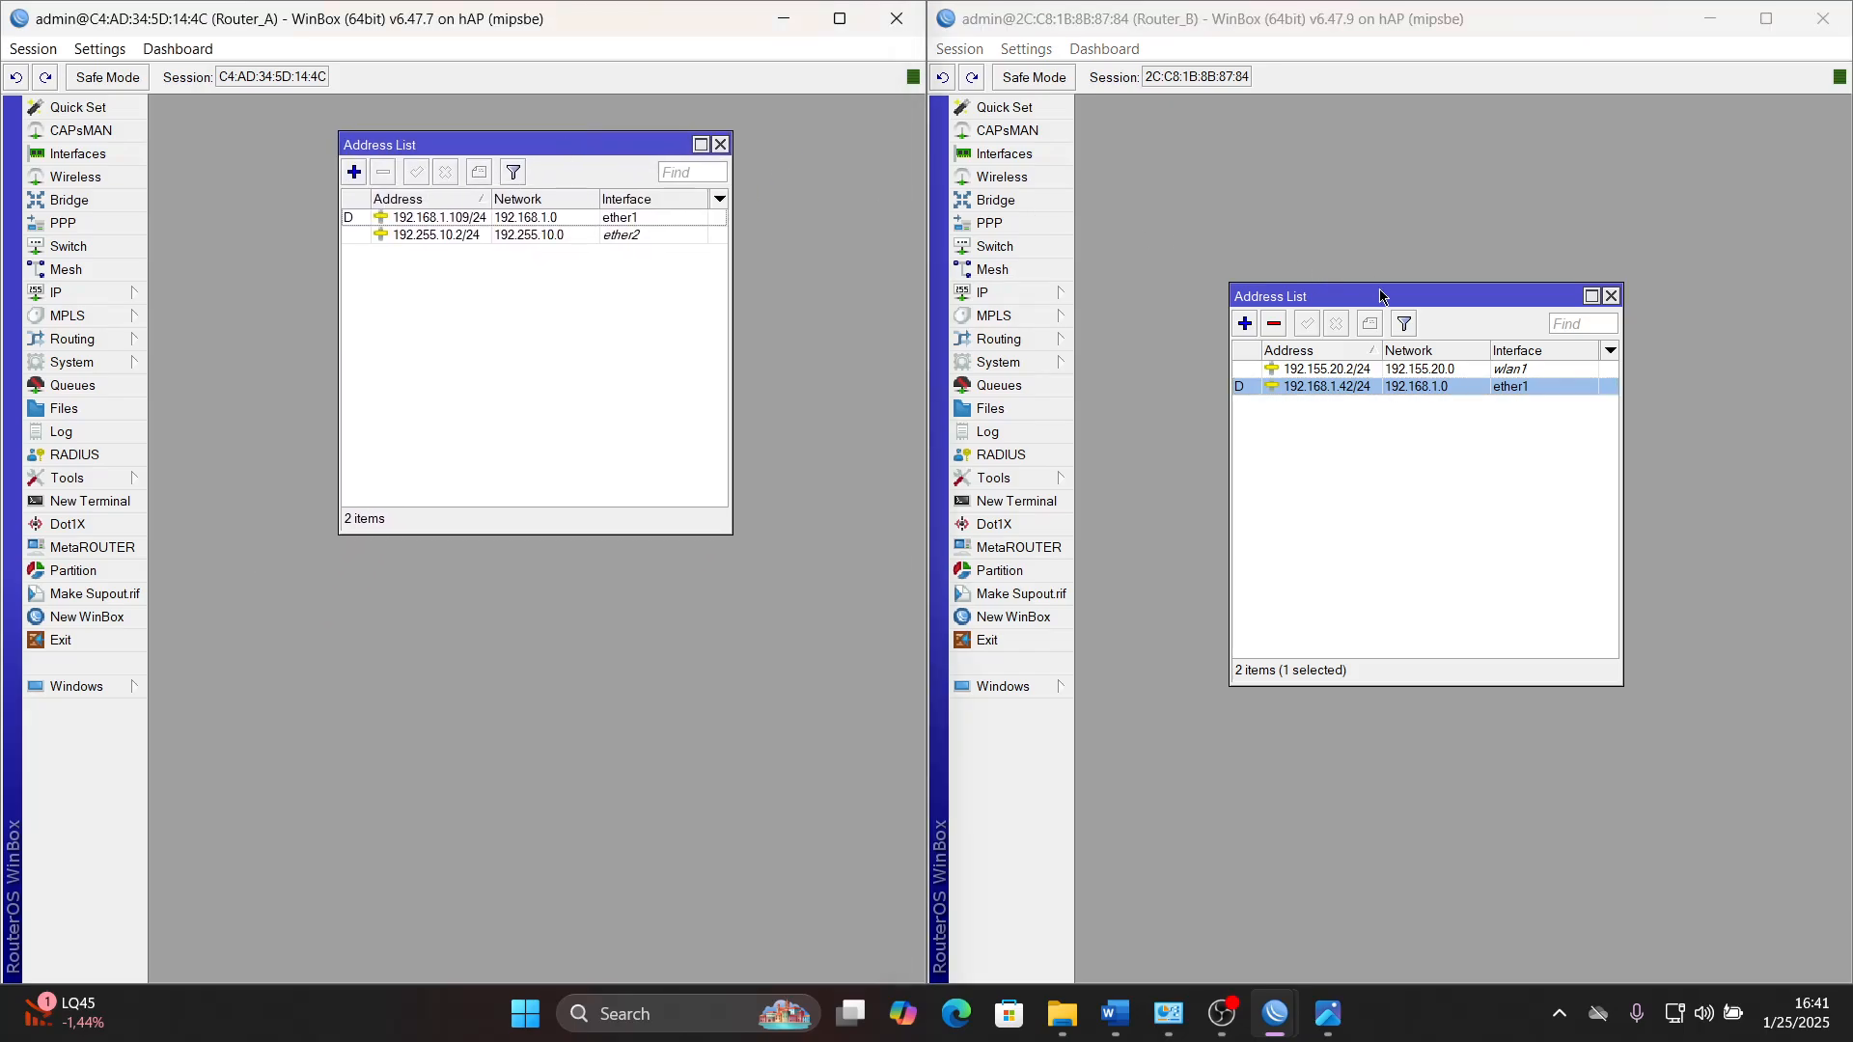
{"action": "left_click_drag", "start_coordinate": [1390, 288], "coordinate": [1399, 117]}
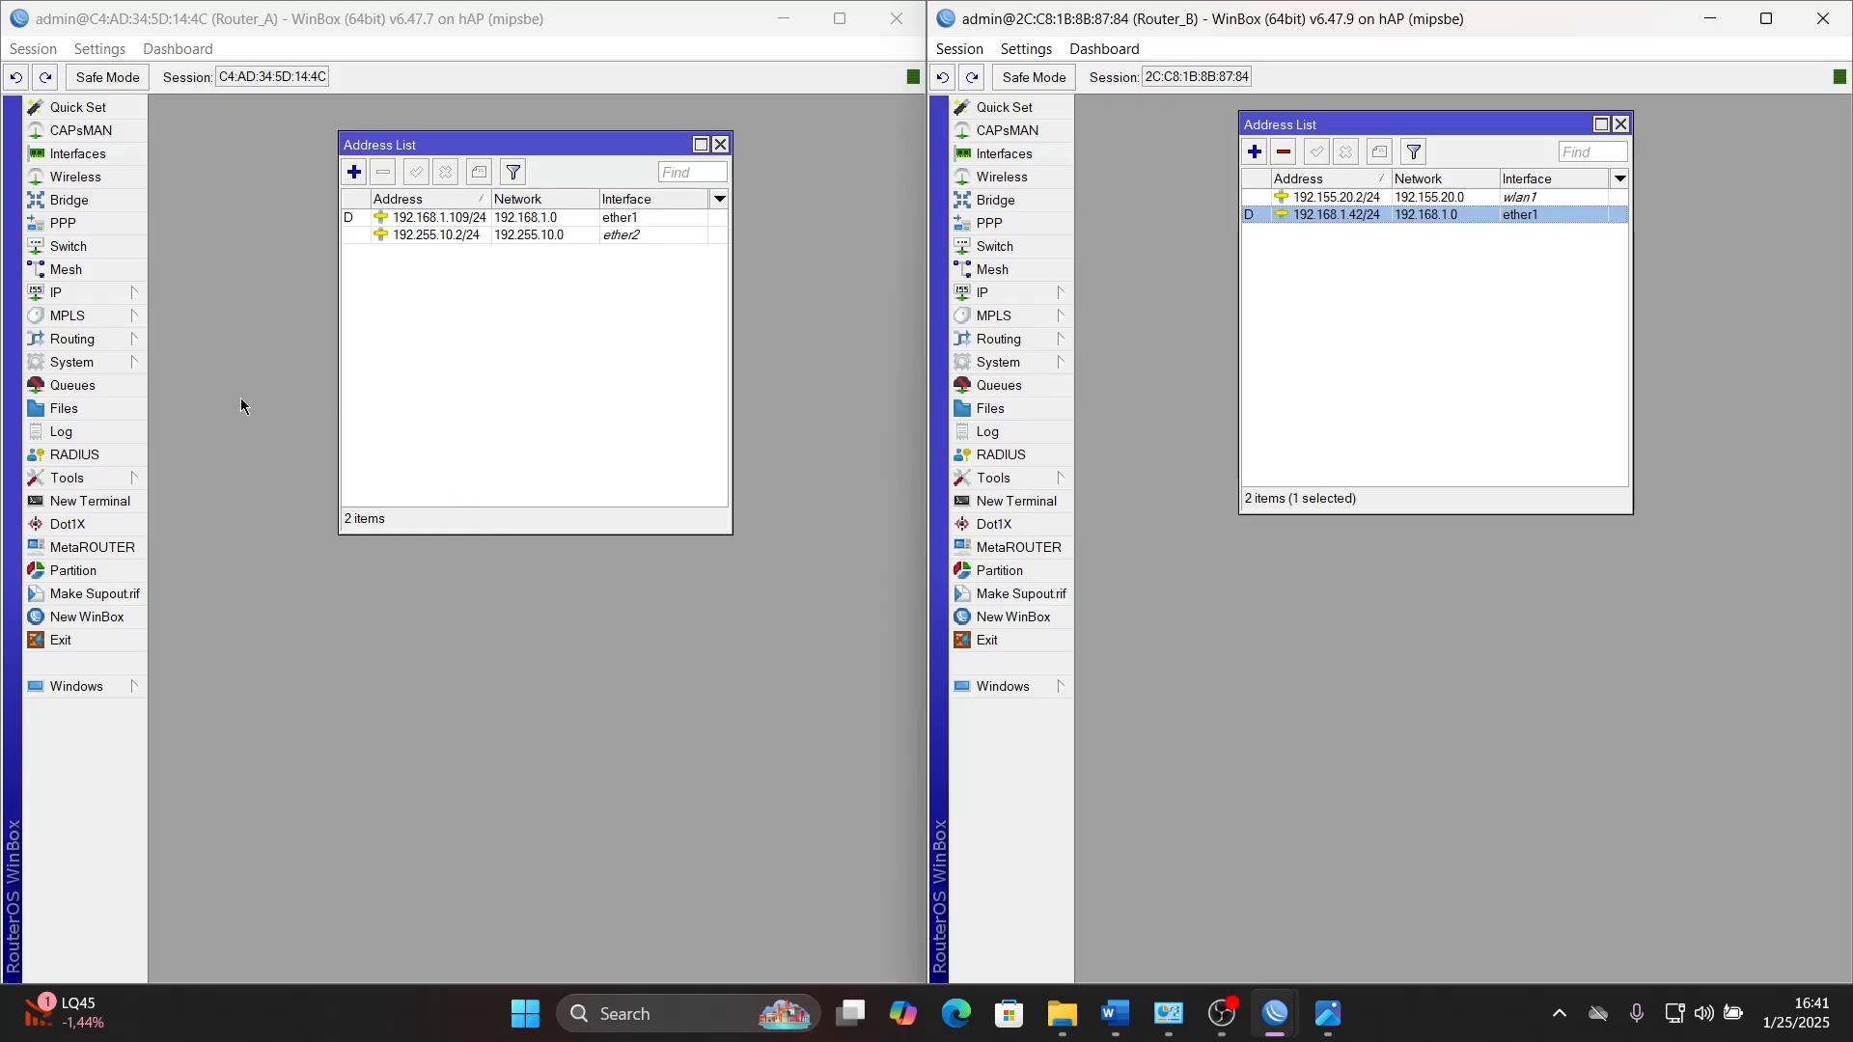
- Start a new firewall NAT rule on Router_A with chain srcnat and out interface ether1
{"action": "left_click", "coordinate": [85, 294]}
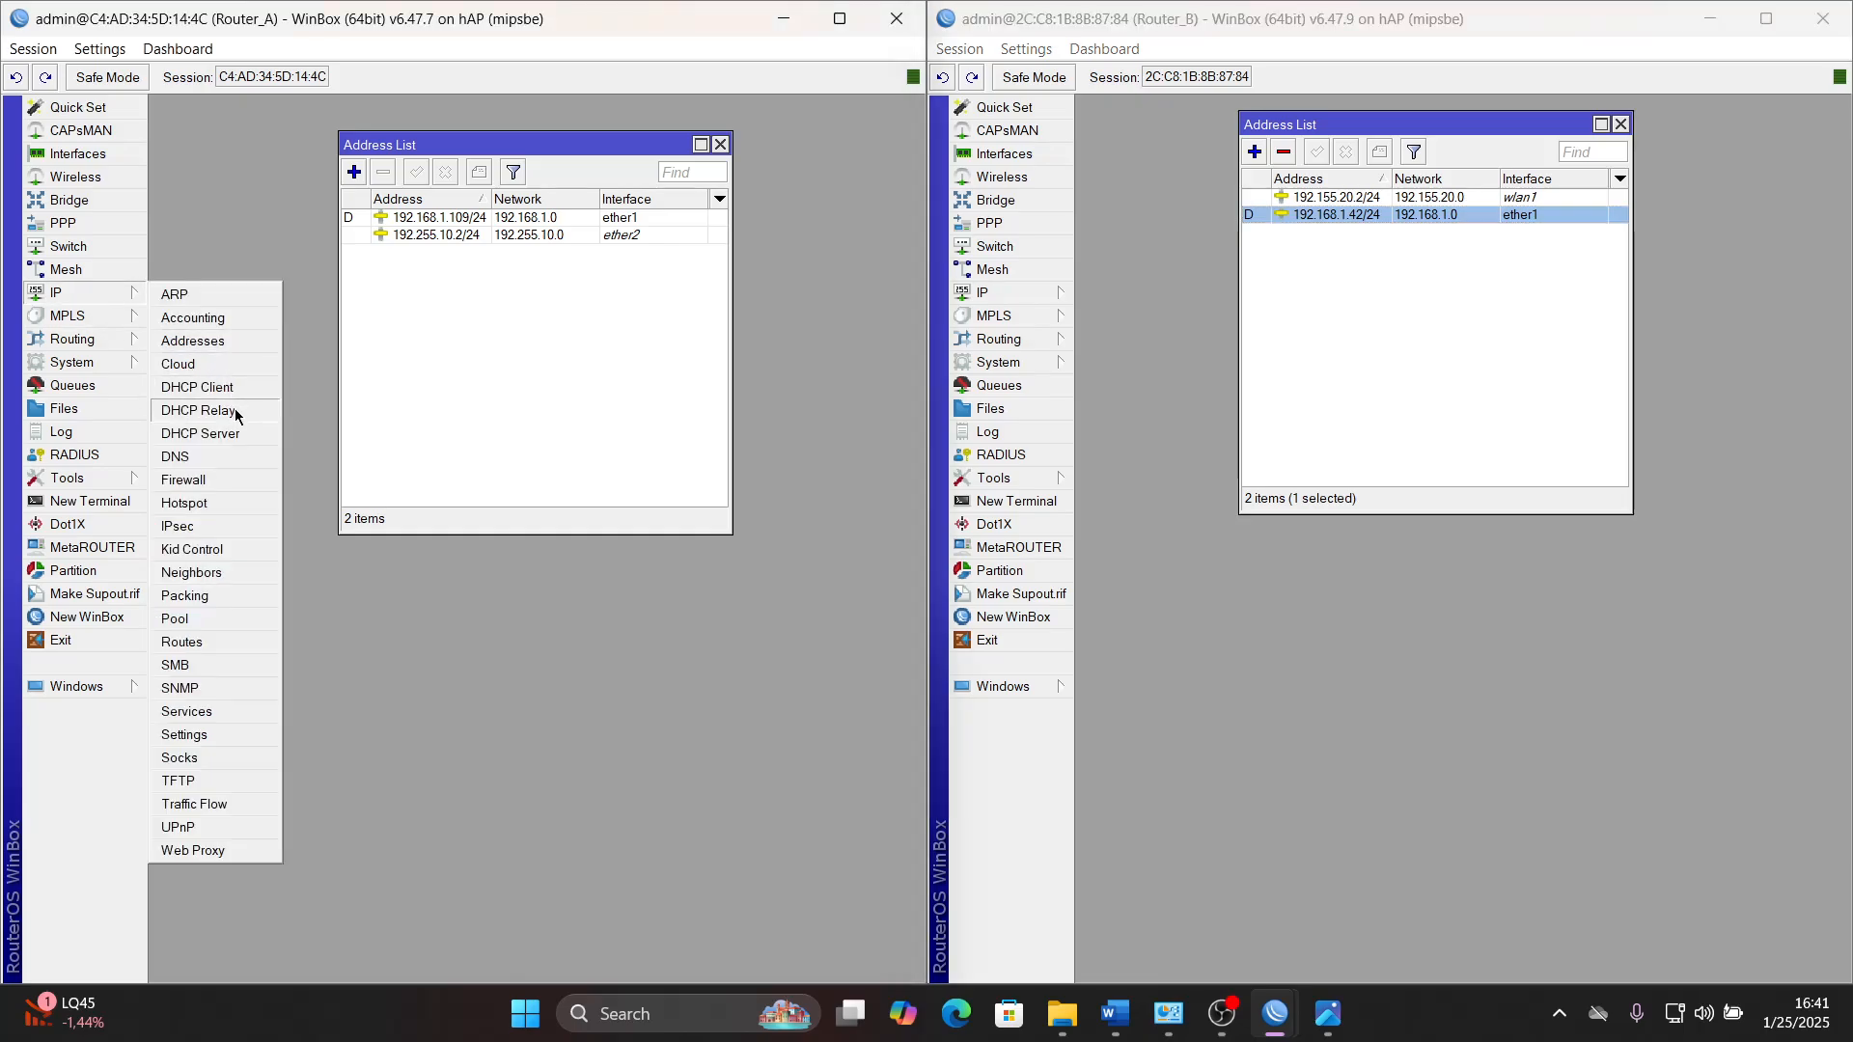
{"action": "left_click", "coordinate": [216, 479]}
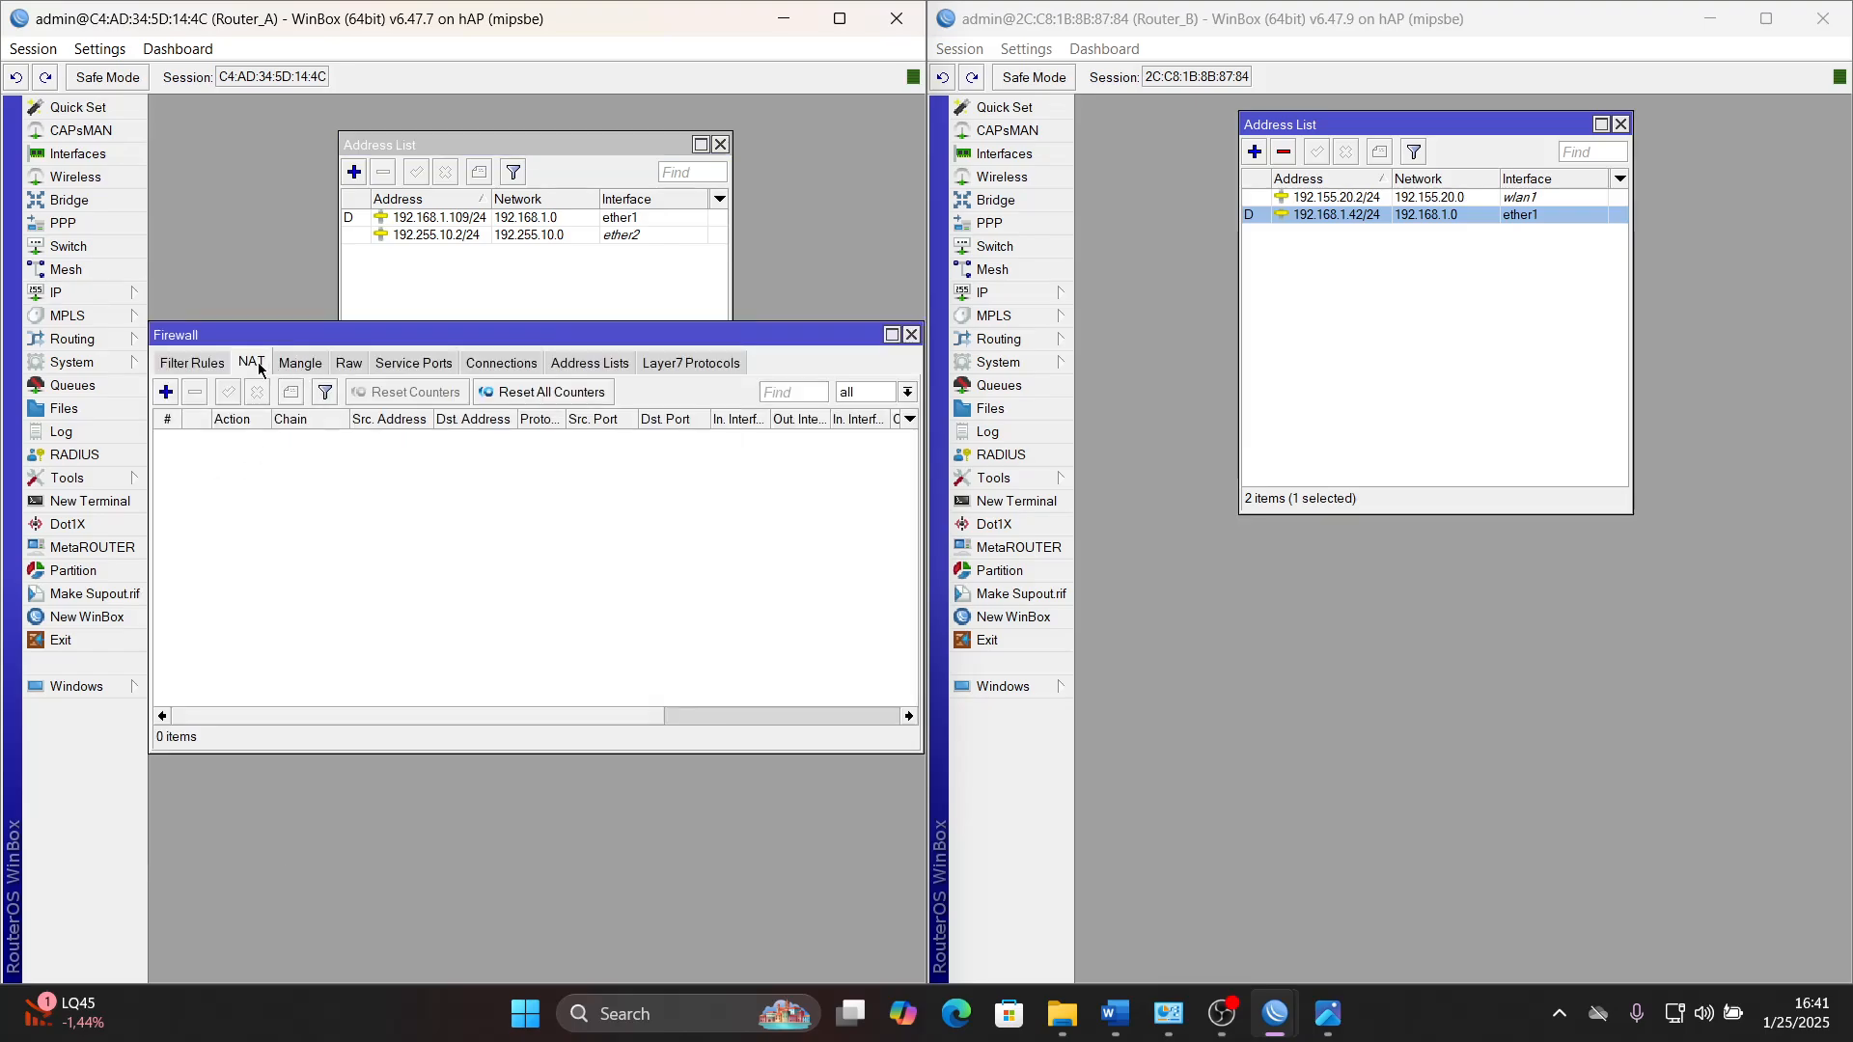
{"action": "left_click", "coordinate": [166, 392]}
{"action": "left_click", "coordinate": [388, 289]}
{"action": "left_click", "coordinate": [334, 287]}
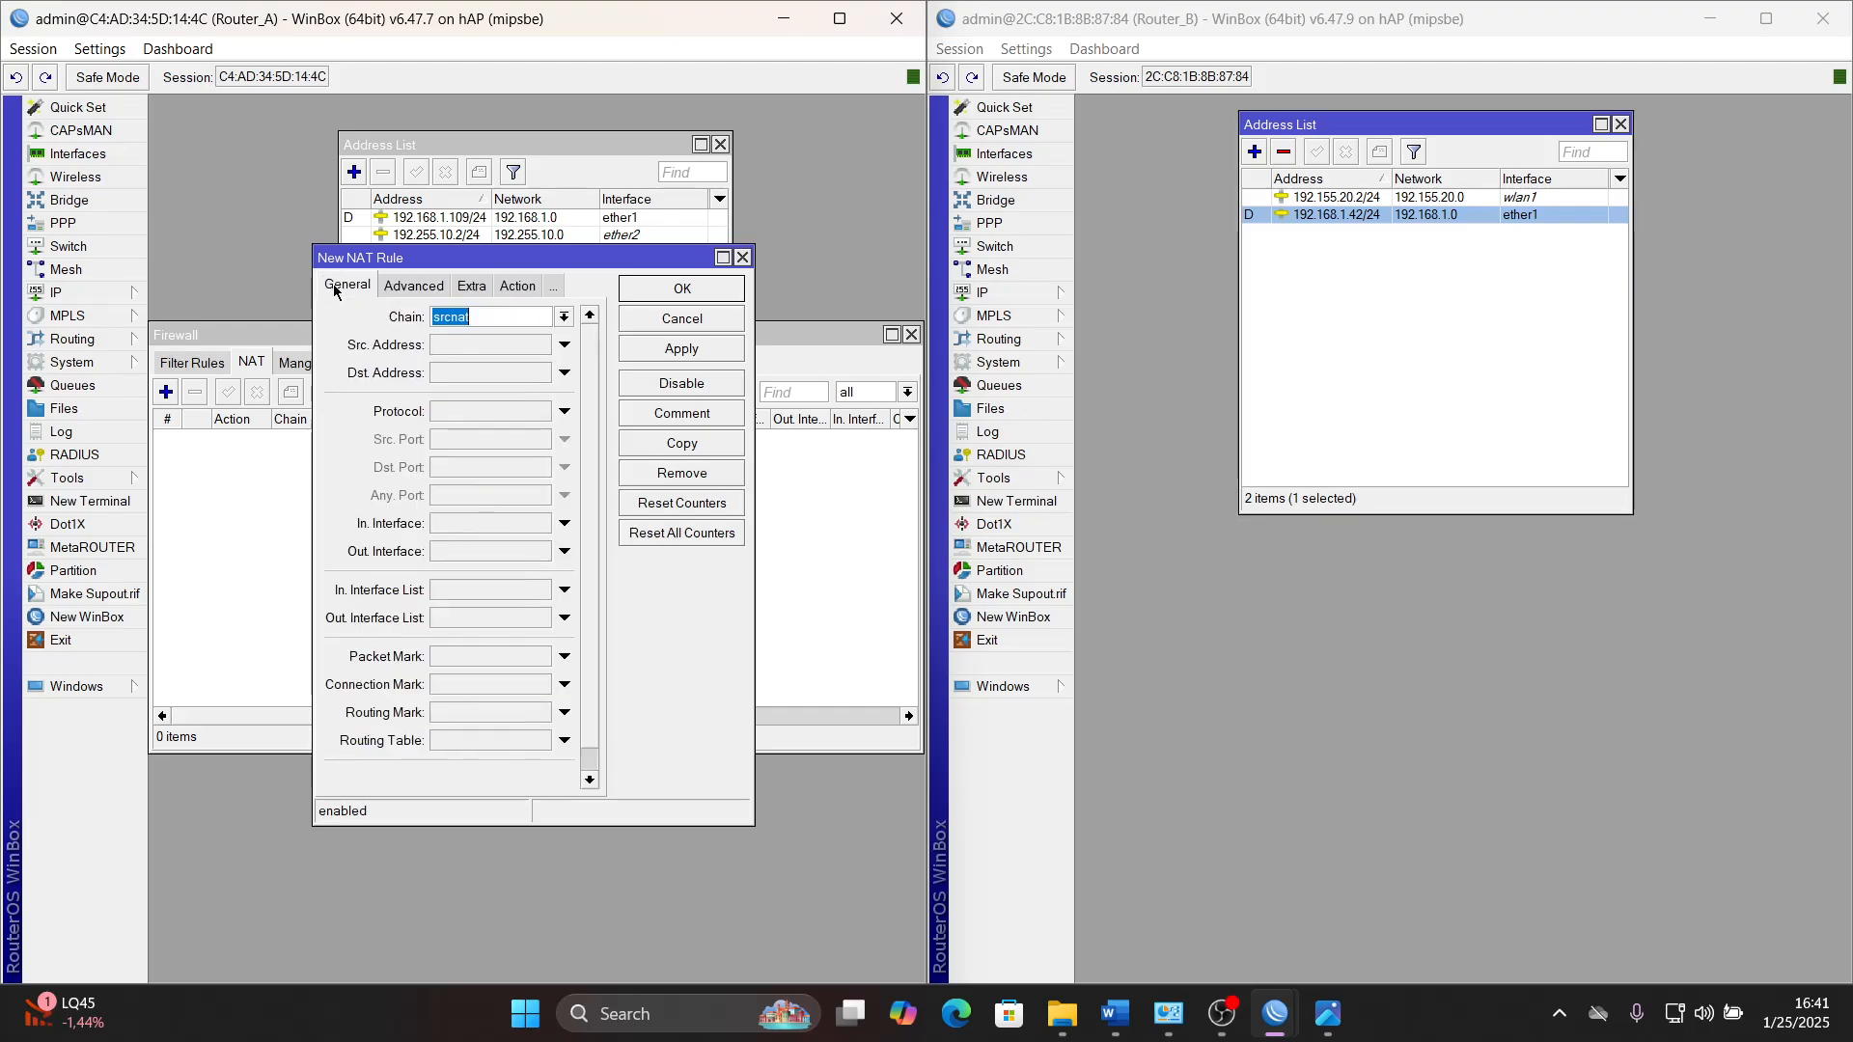
{"action": "left_click_drag", "start_coordinate": [314, 307], "coordinate": [252, 307]}
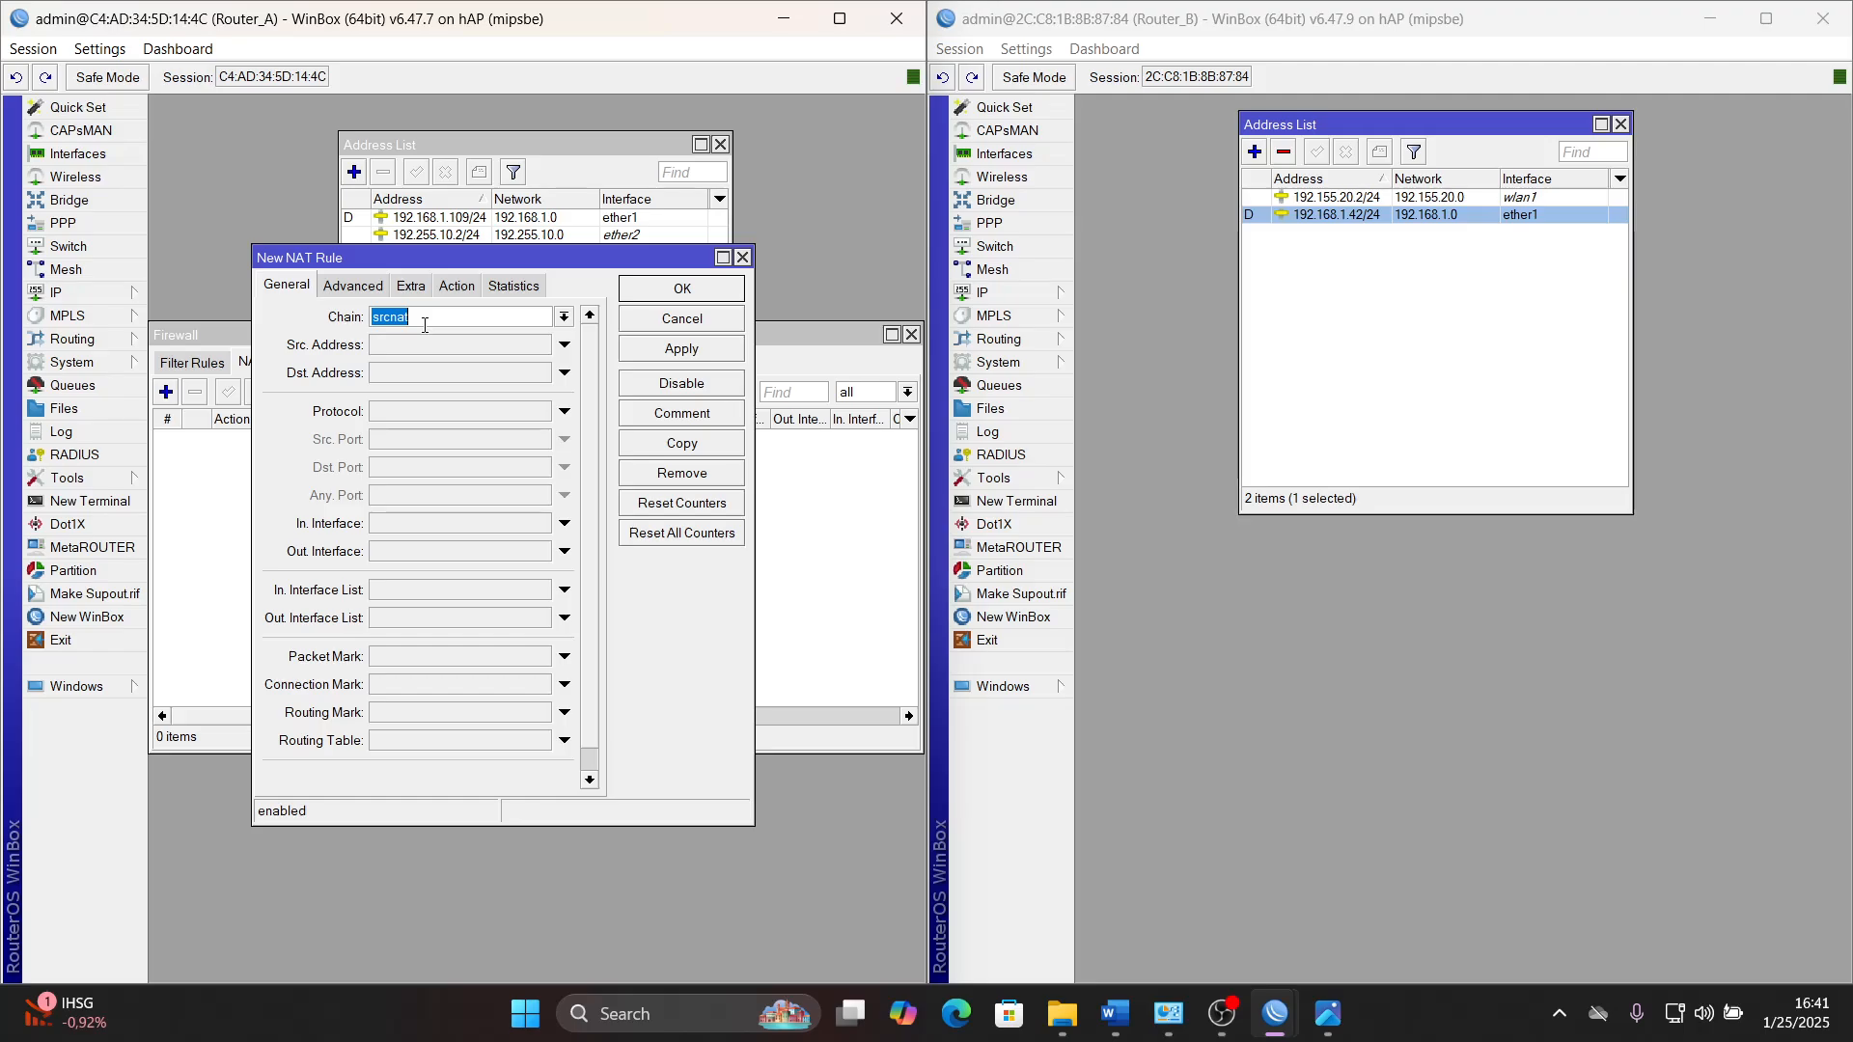
{"action": "left_click", "coordinate": [397, 552]}
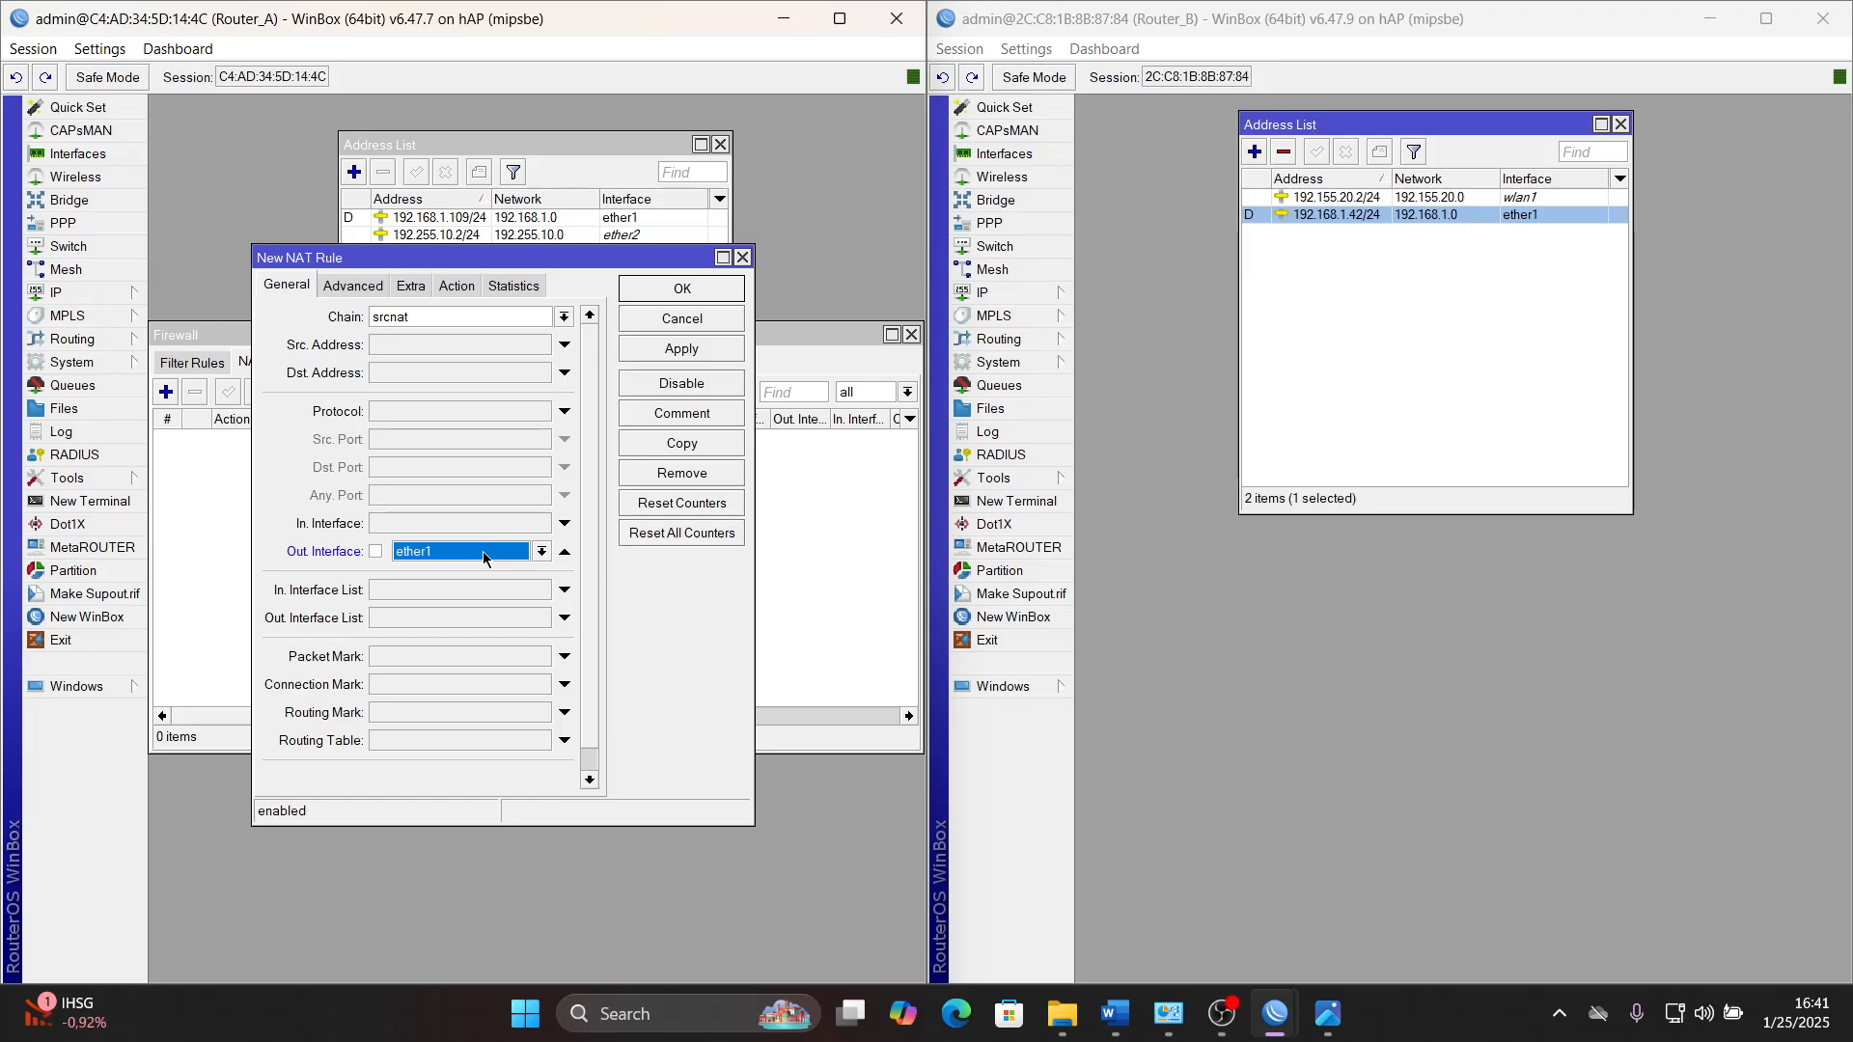
- Set the action of Router_A's NAT rule to masquerade and save the rule
{"action": "left_click", "coordinate": [462, 285]}
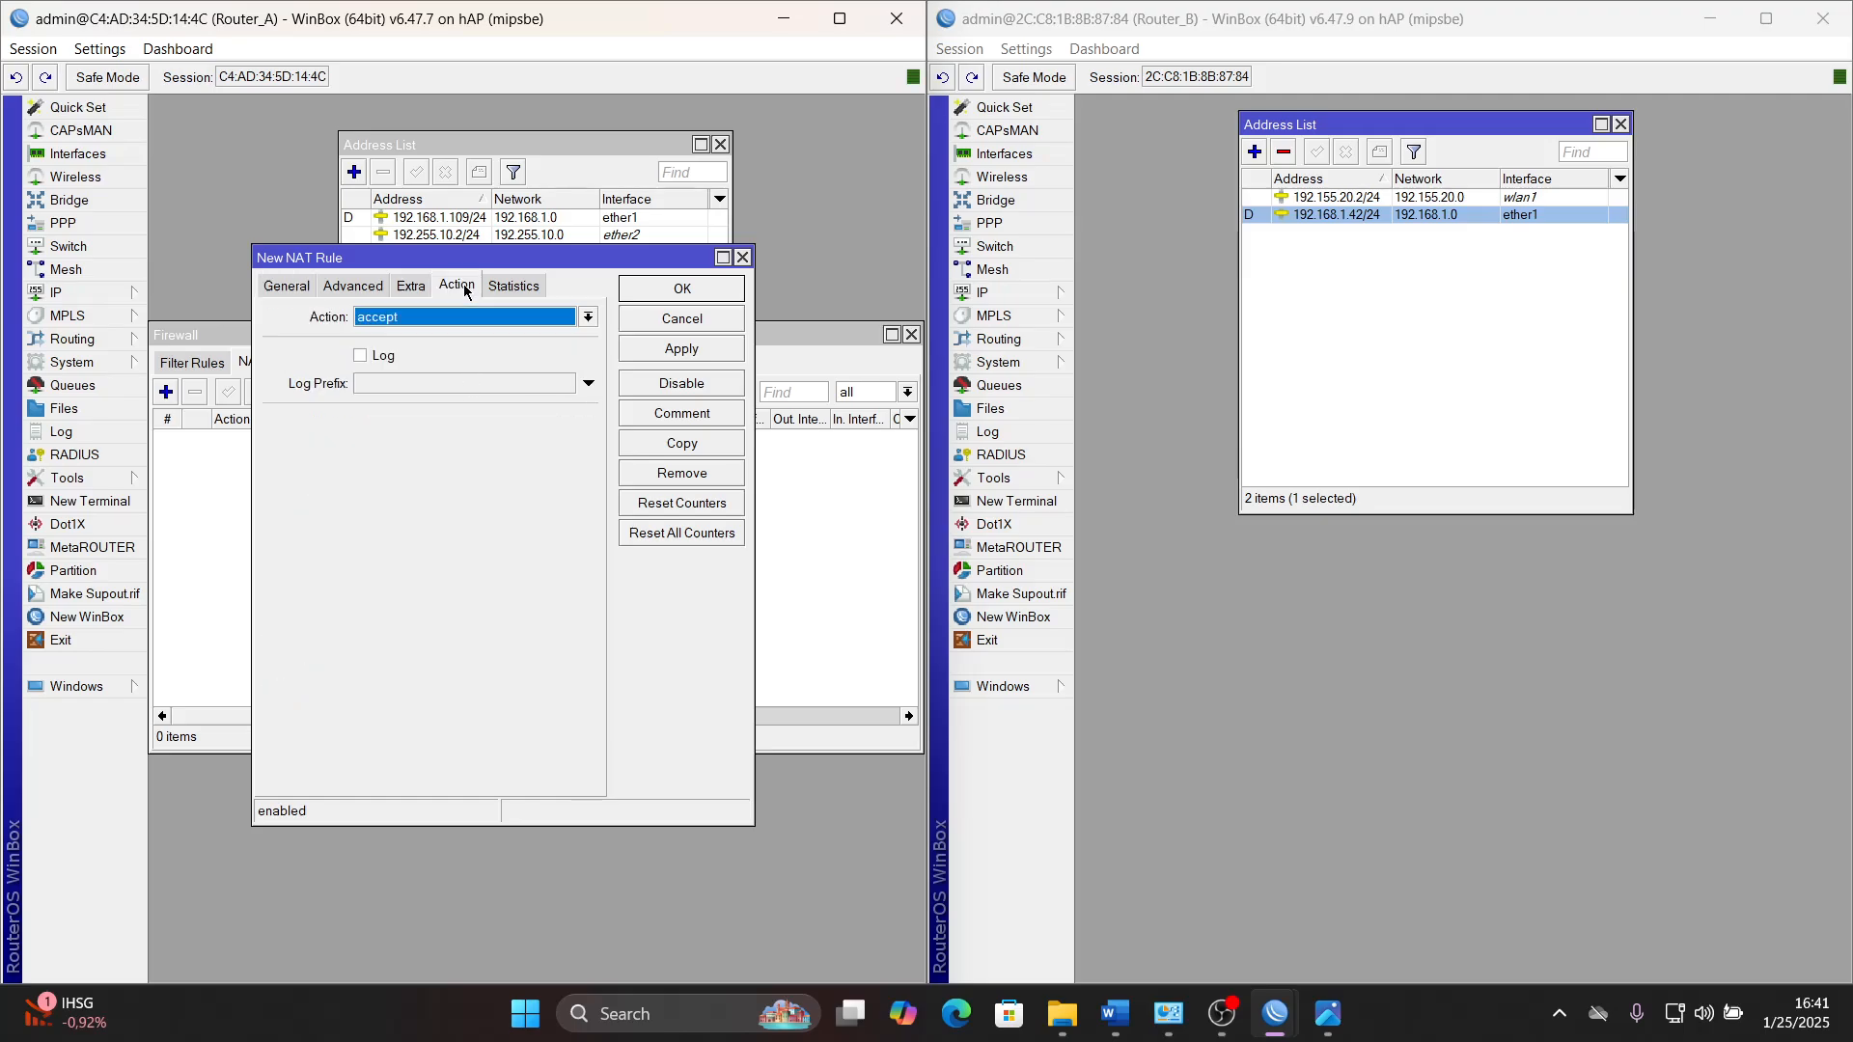
{"action": "left_click", "coordinate": [490, 326]}
{"action": "left_click", "coordinate": [455, 431]}
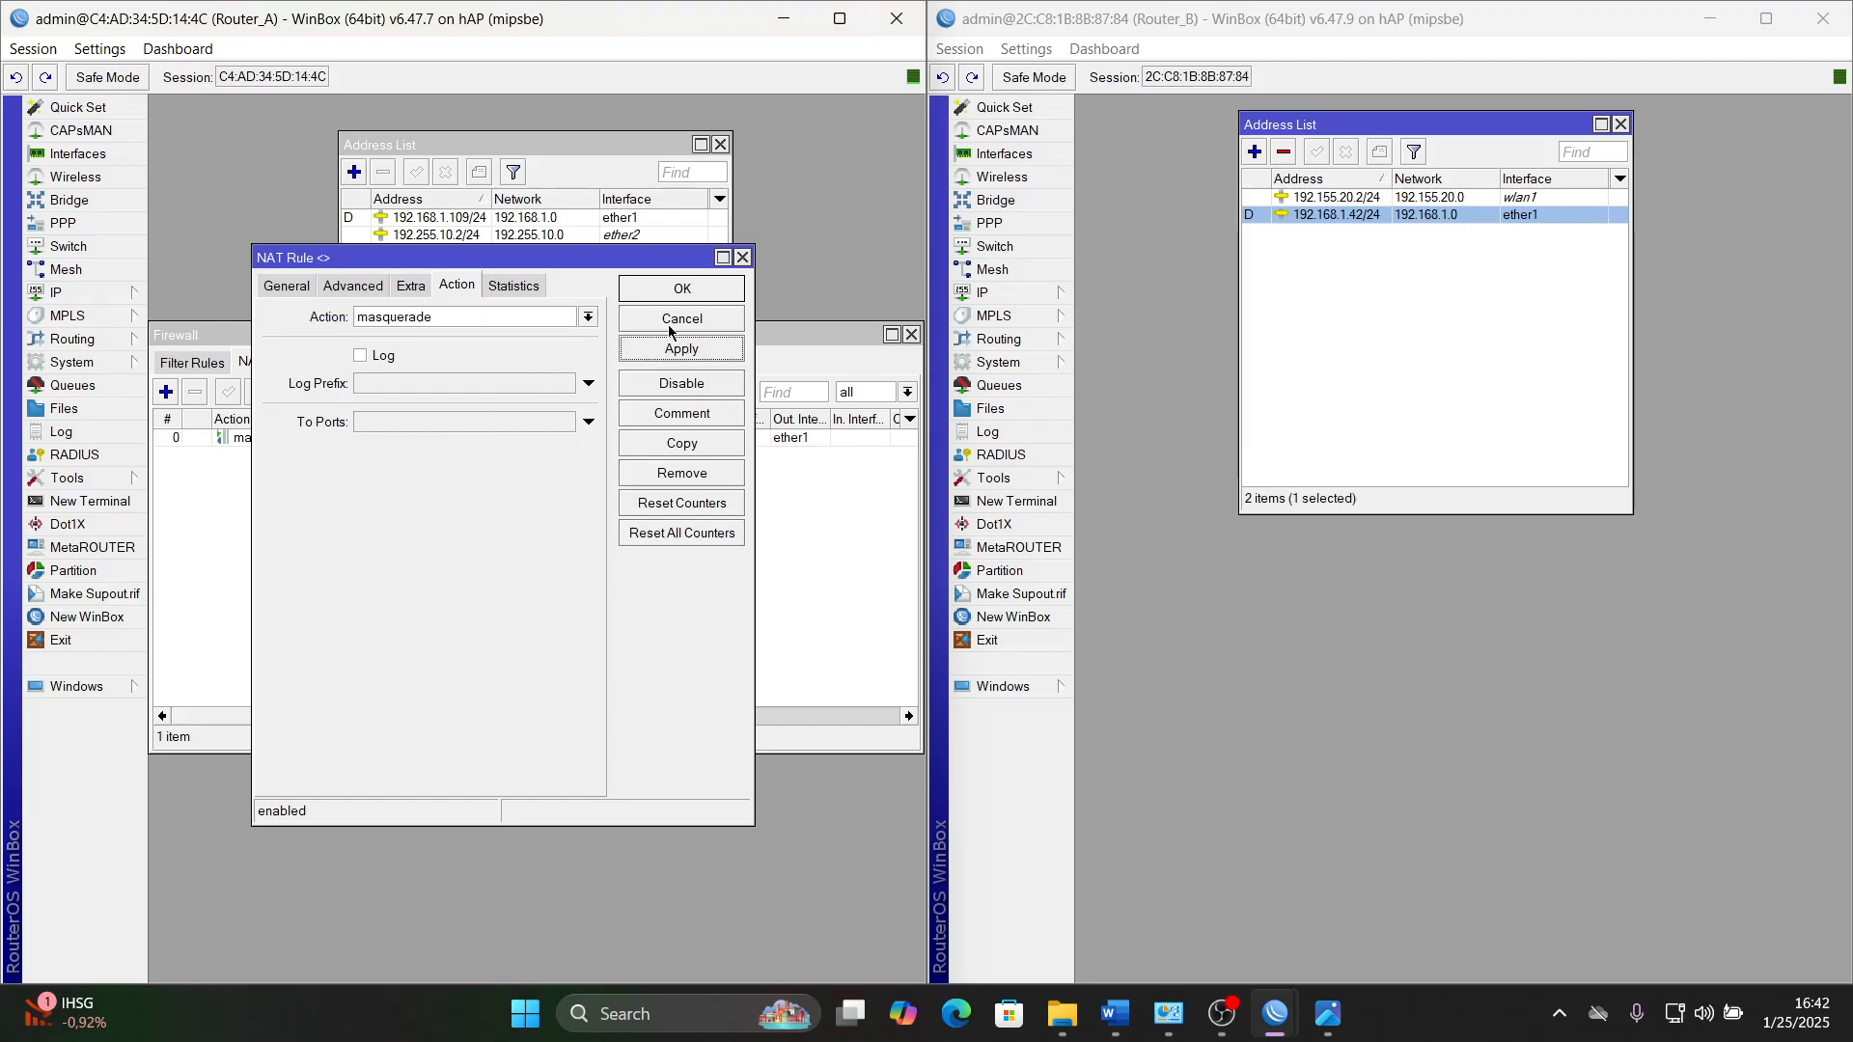
{"action": "left_click", "coordinate": [689, 292]}
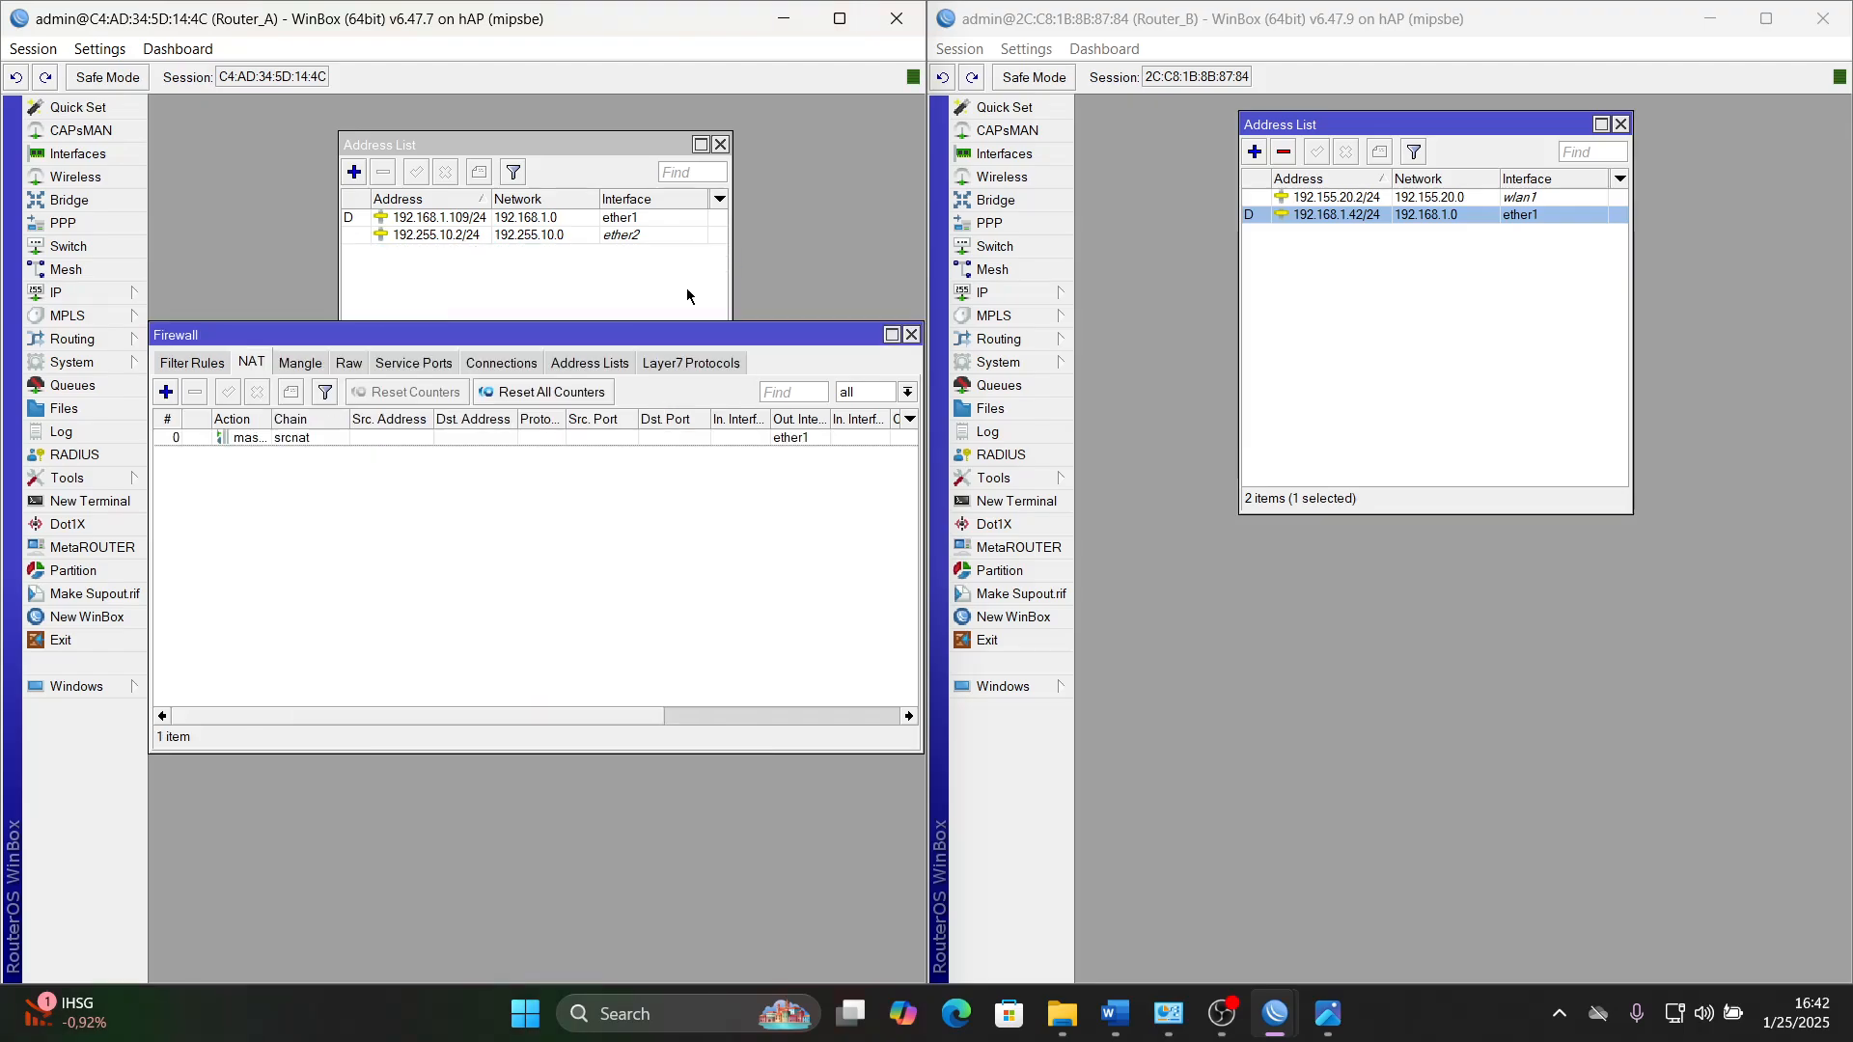
- Start a new firewall NAT rule on Router_B with chain srcnat and out interface ether1
{"action": "left_click", "coordinate": [1035, 294]}
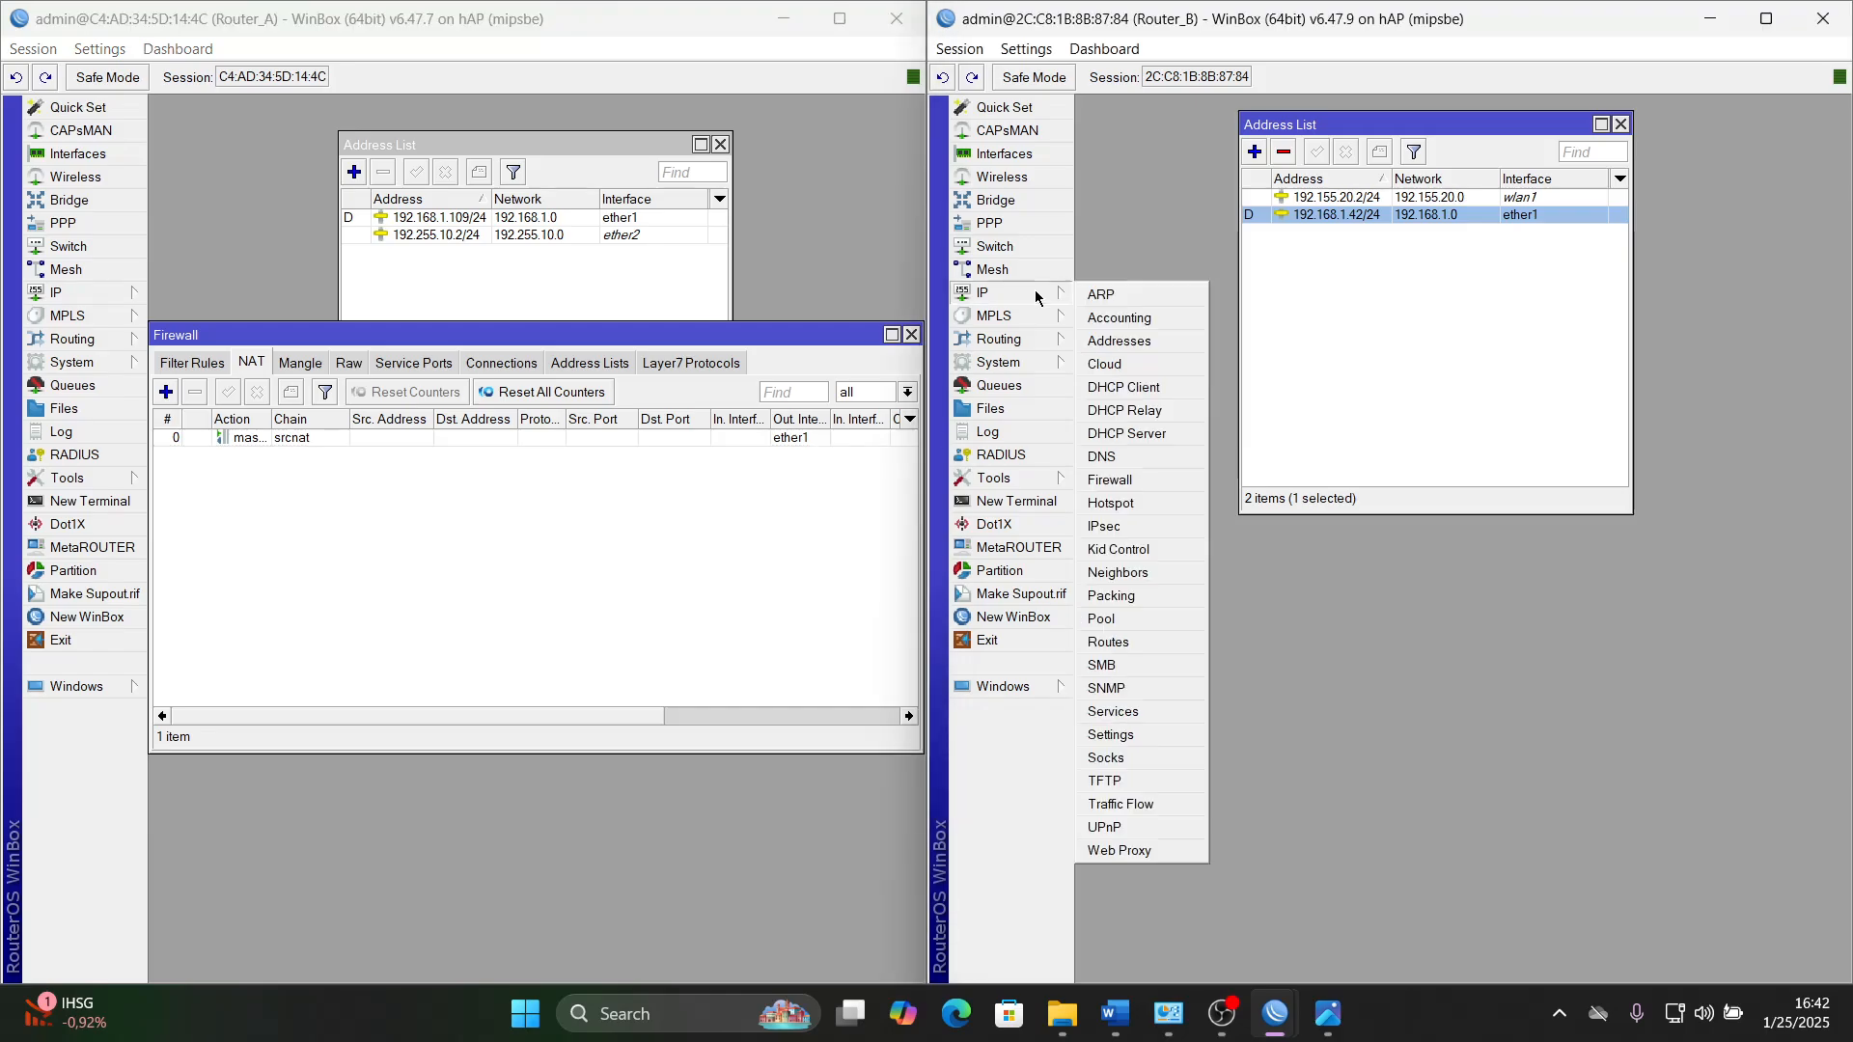
{"action": "left_click", "coordinate": [1138, 492]}
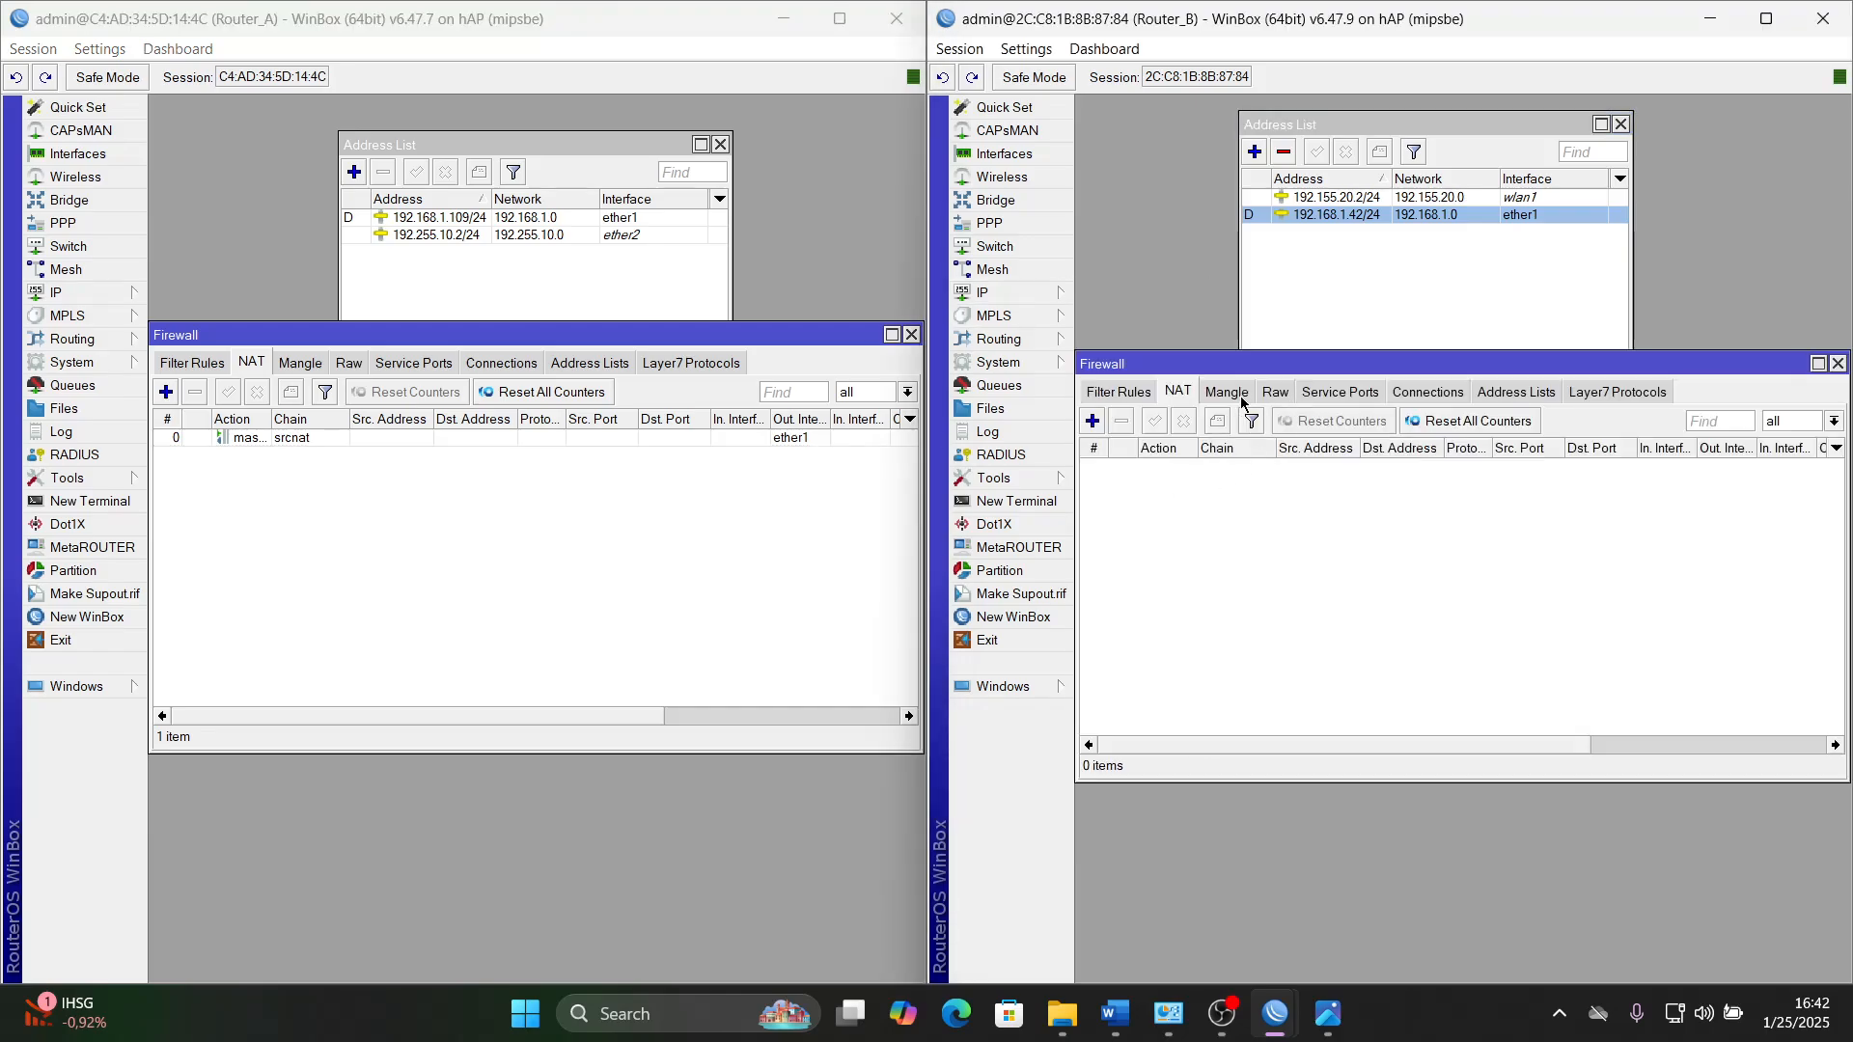
{"action": "left_click", "coordinate": [1094, 422]}
{"action": "left_click", "coordinate": [1279, 287]}
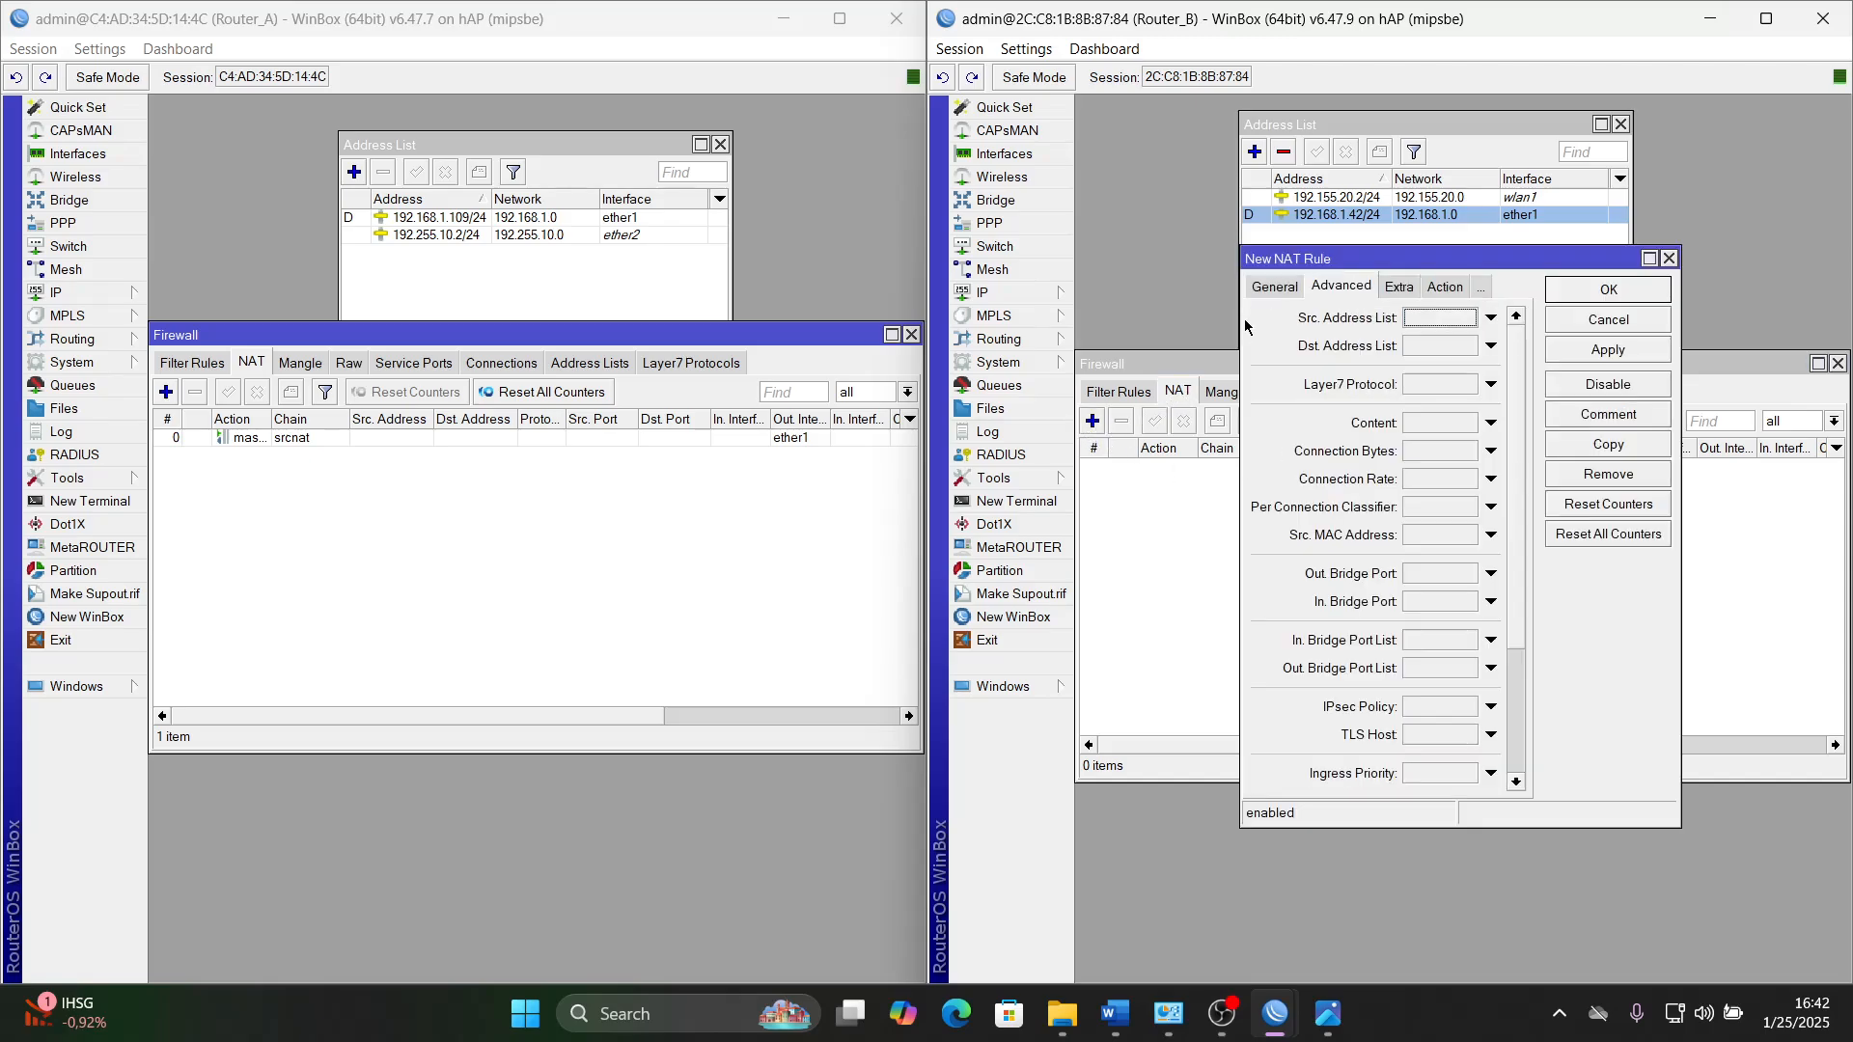
{"action": "left_click", "coordinate": [1225, 287]}
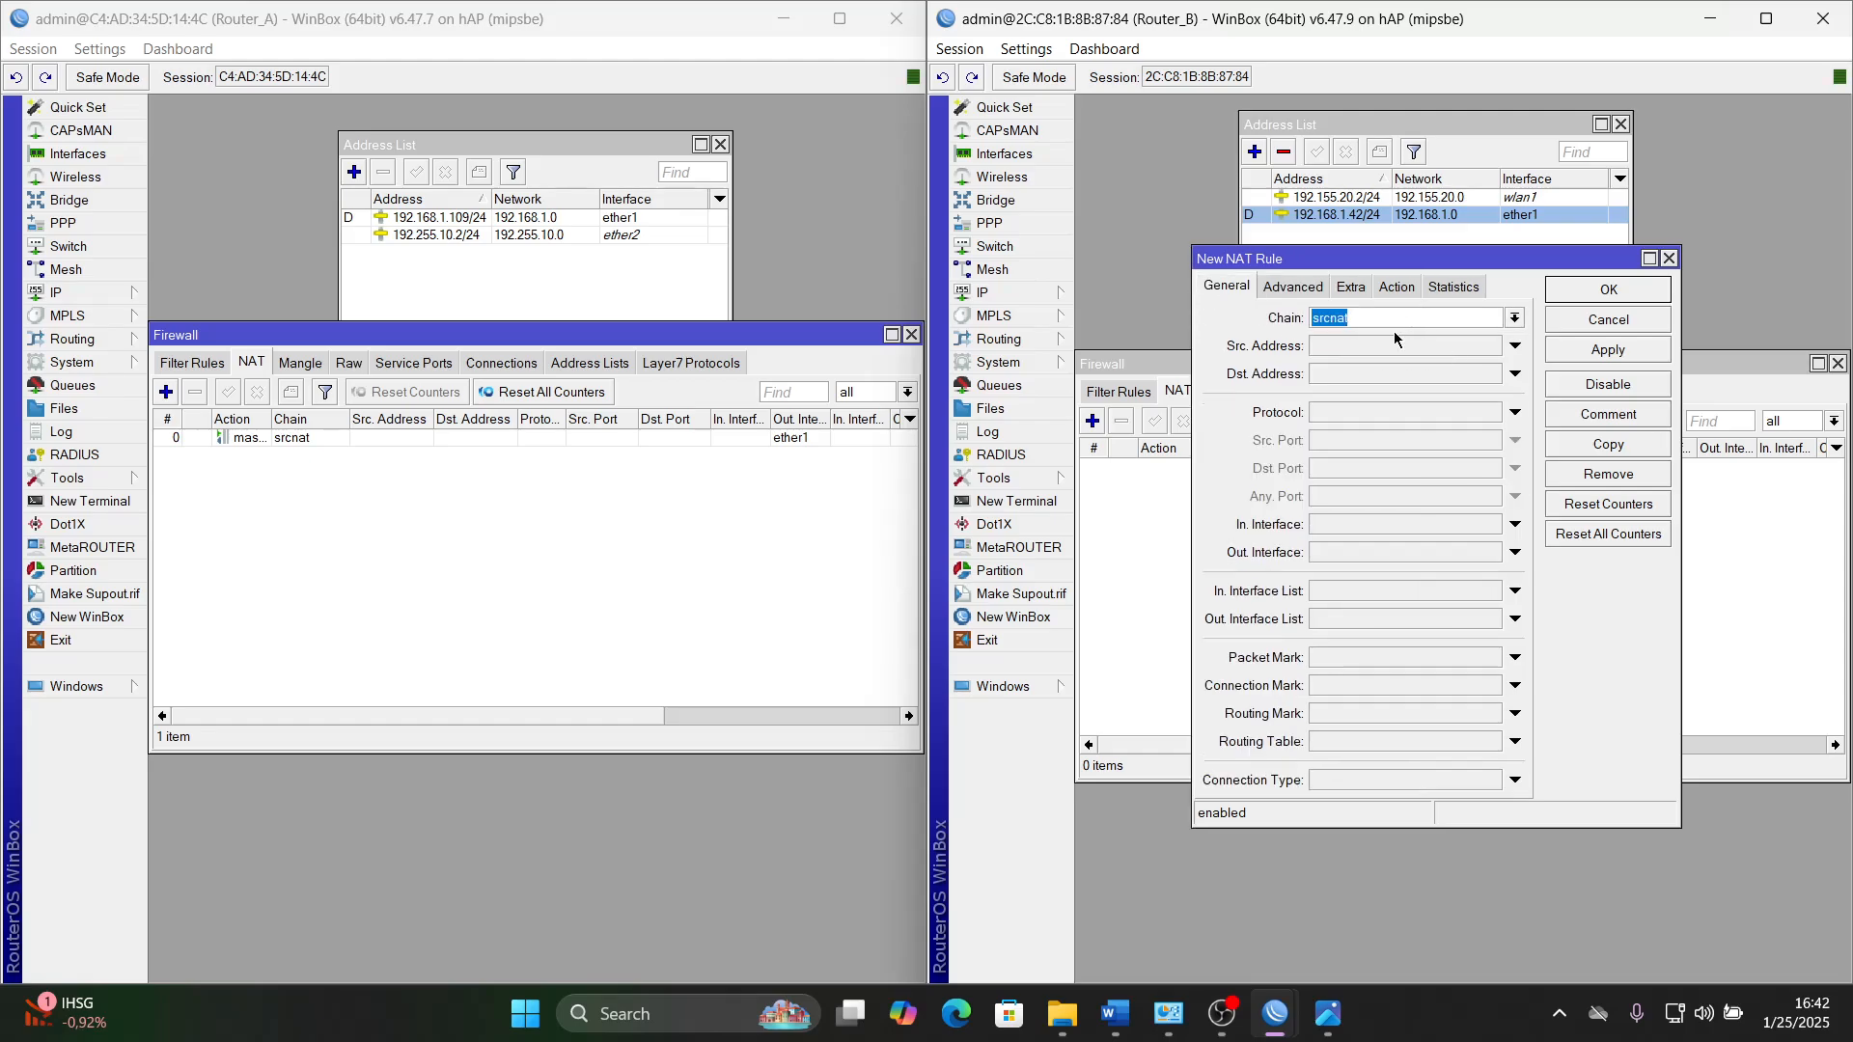
{"action": "left_click", "coordinate": [1355, 553]}
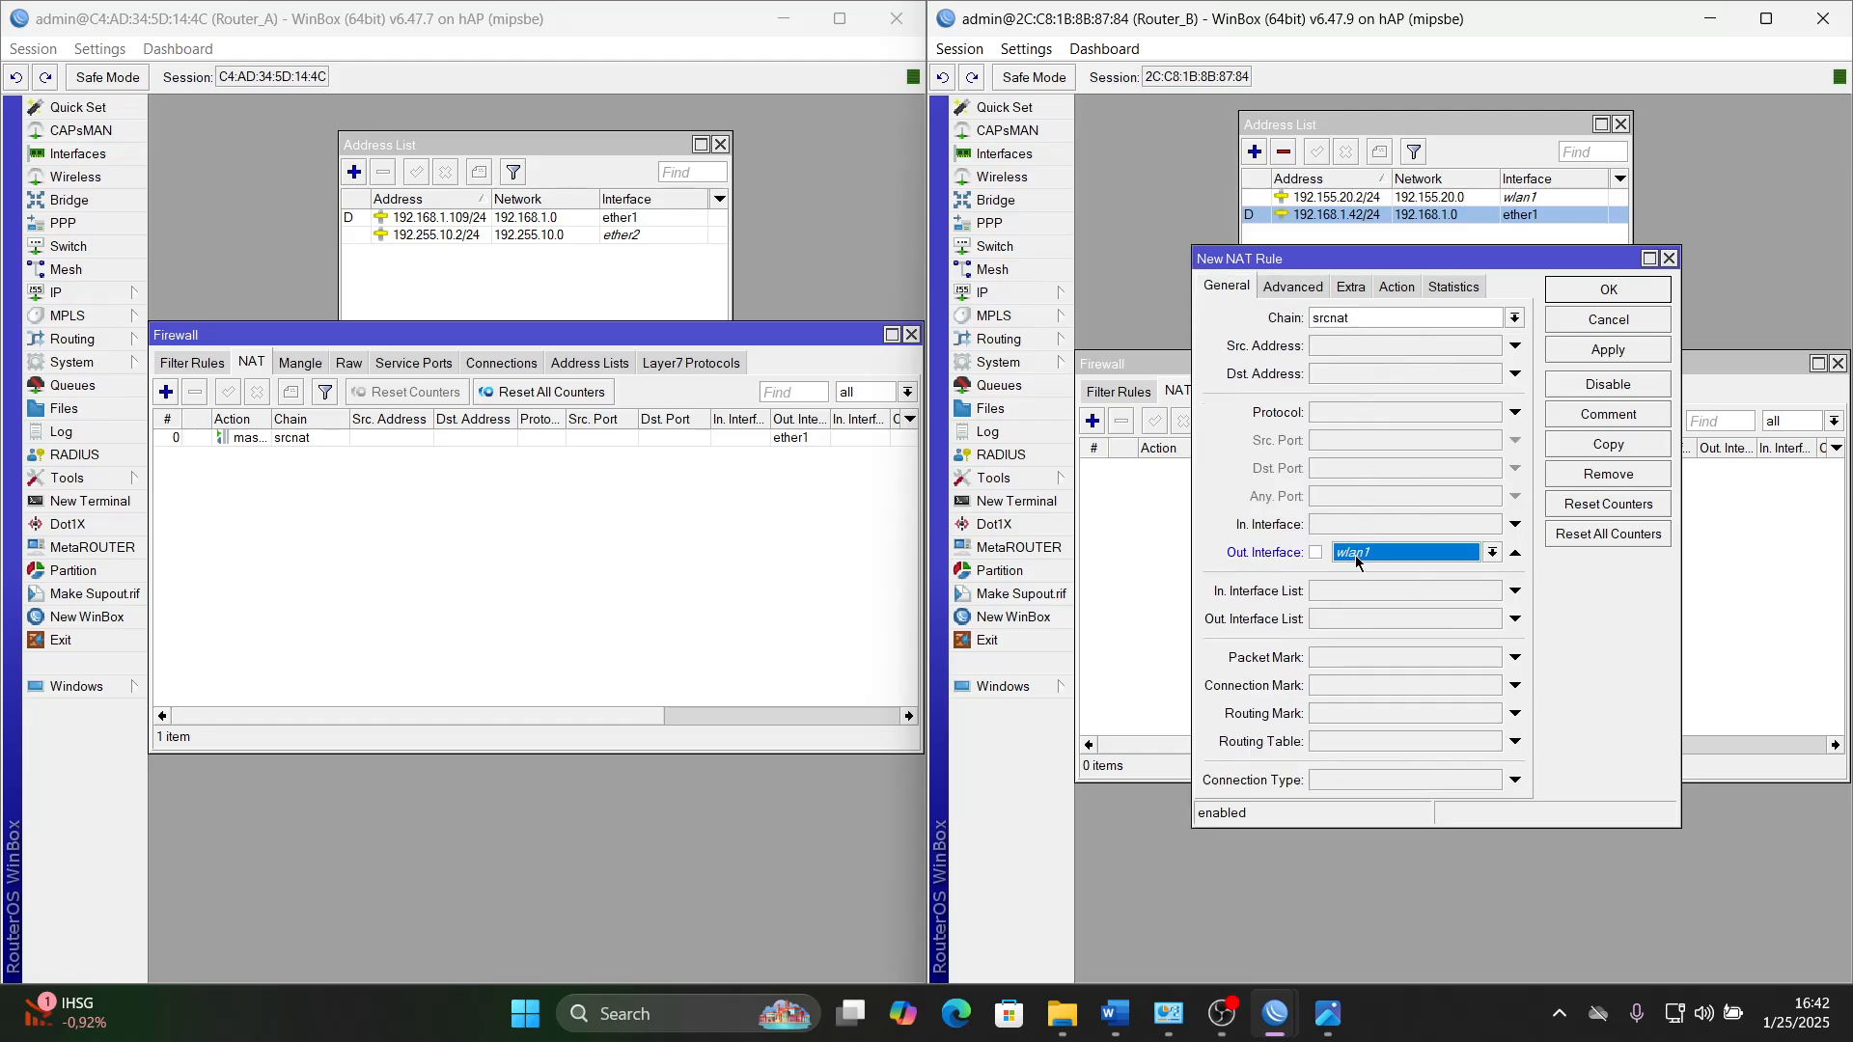
{"action": "left_click", "coordinate": [1378, 555]}
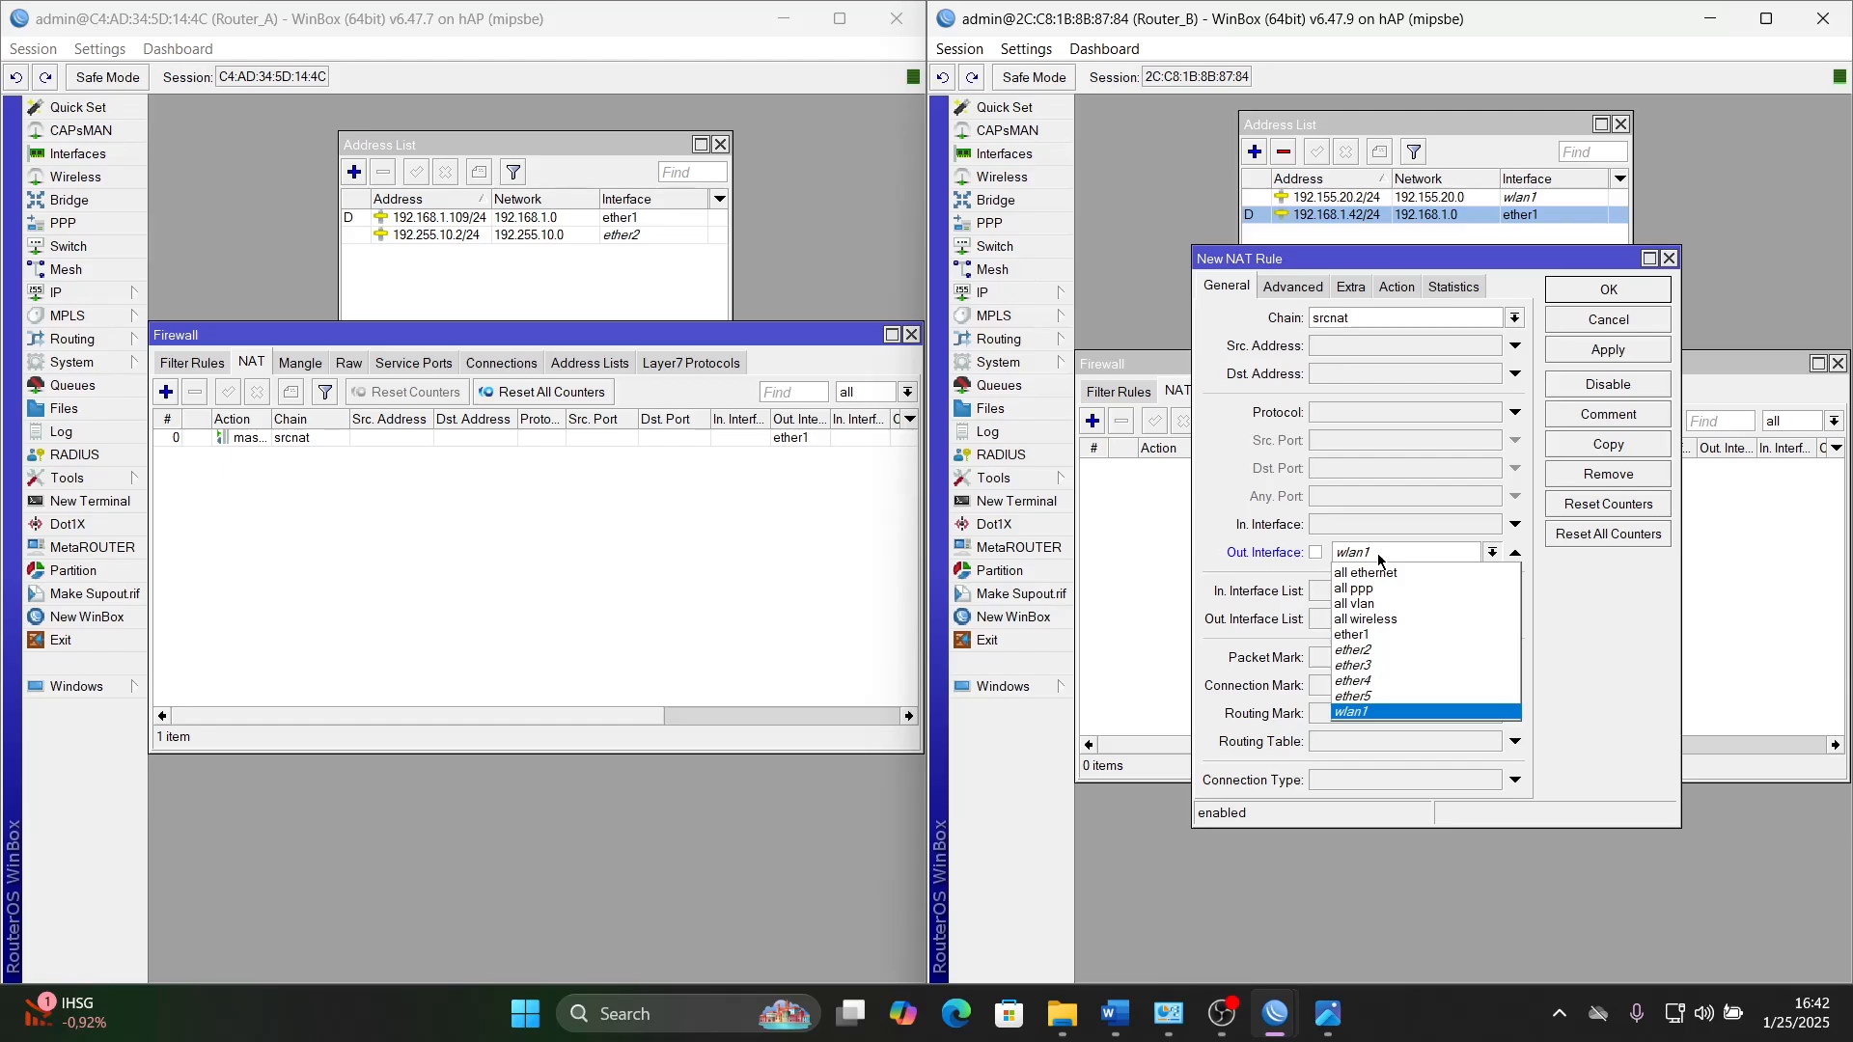
{"action": "left_click", "coordinate": [1402, 634]}
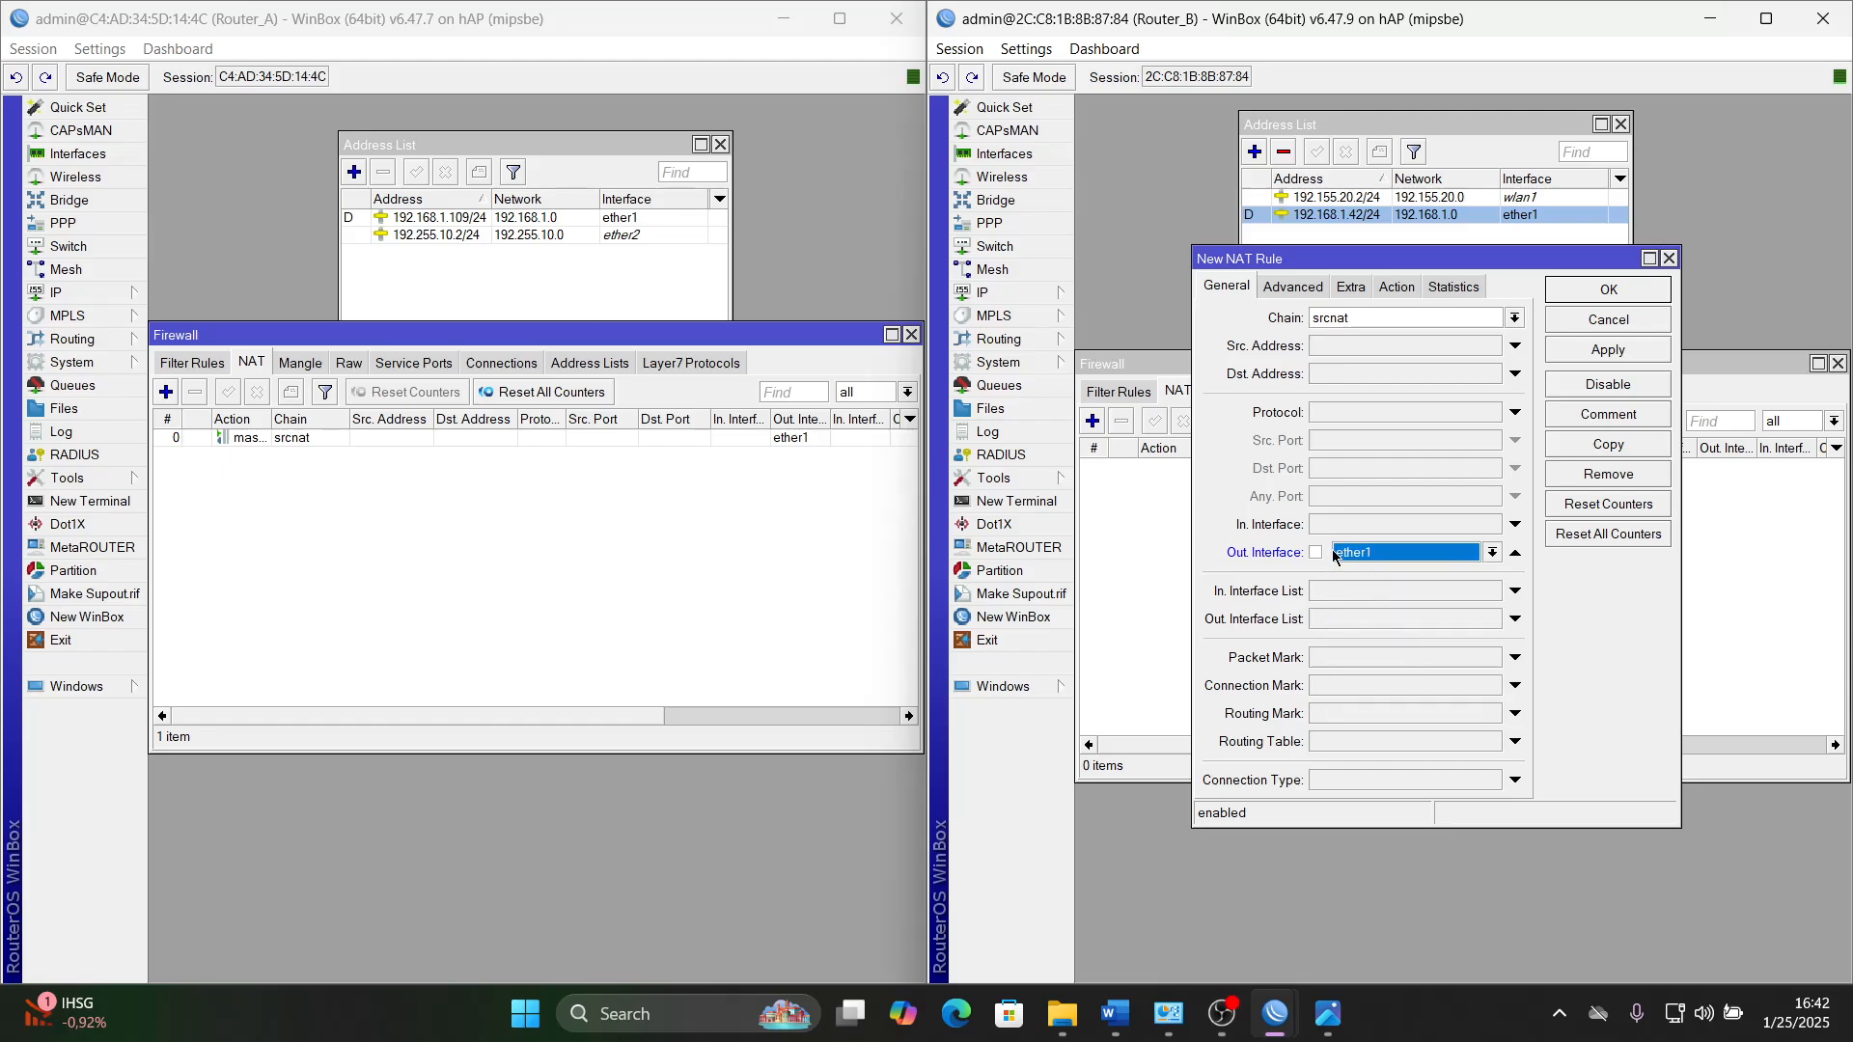
- Set the action of Router_B's NAT rule to masquerade and save the rule
{"action": "left_click", "coordinate": [1412, 287]}
{"action": "left_click", "coordinate": [1514, 317]}
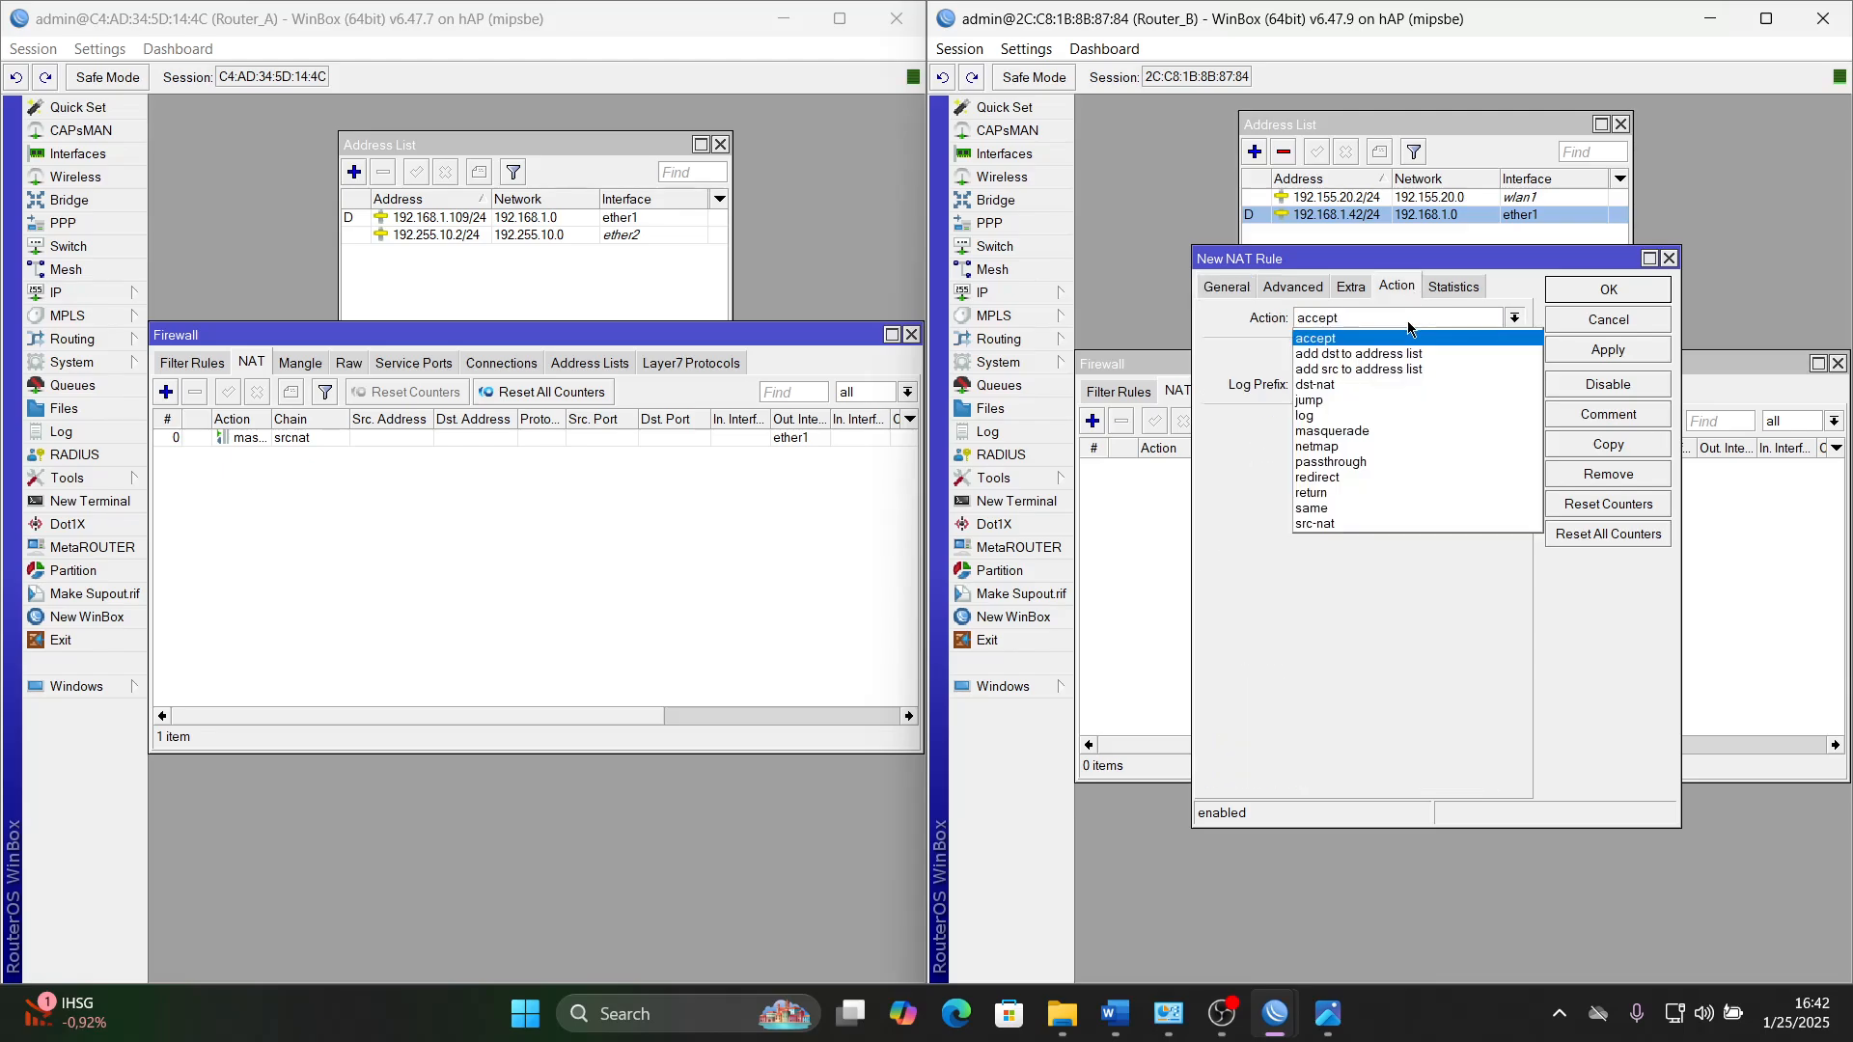
{"action": "left_click", "coordinate": [1377, 441]}
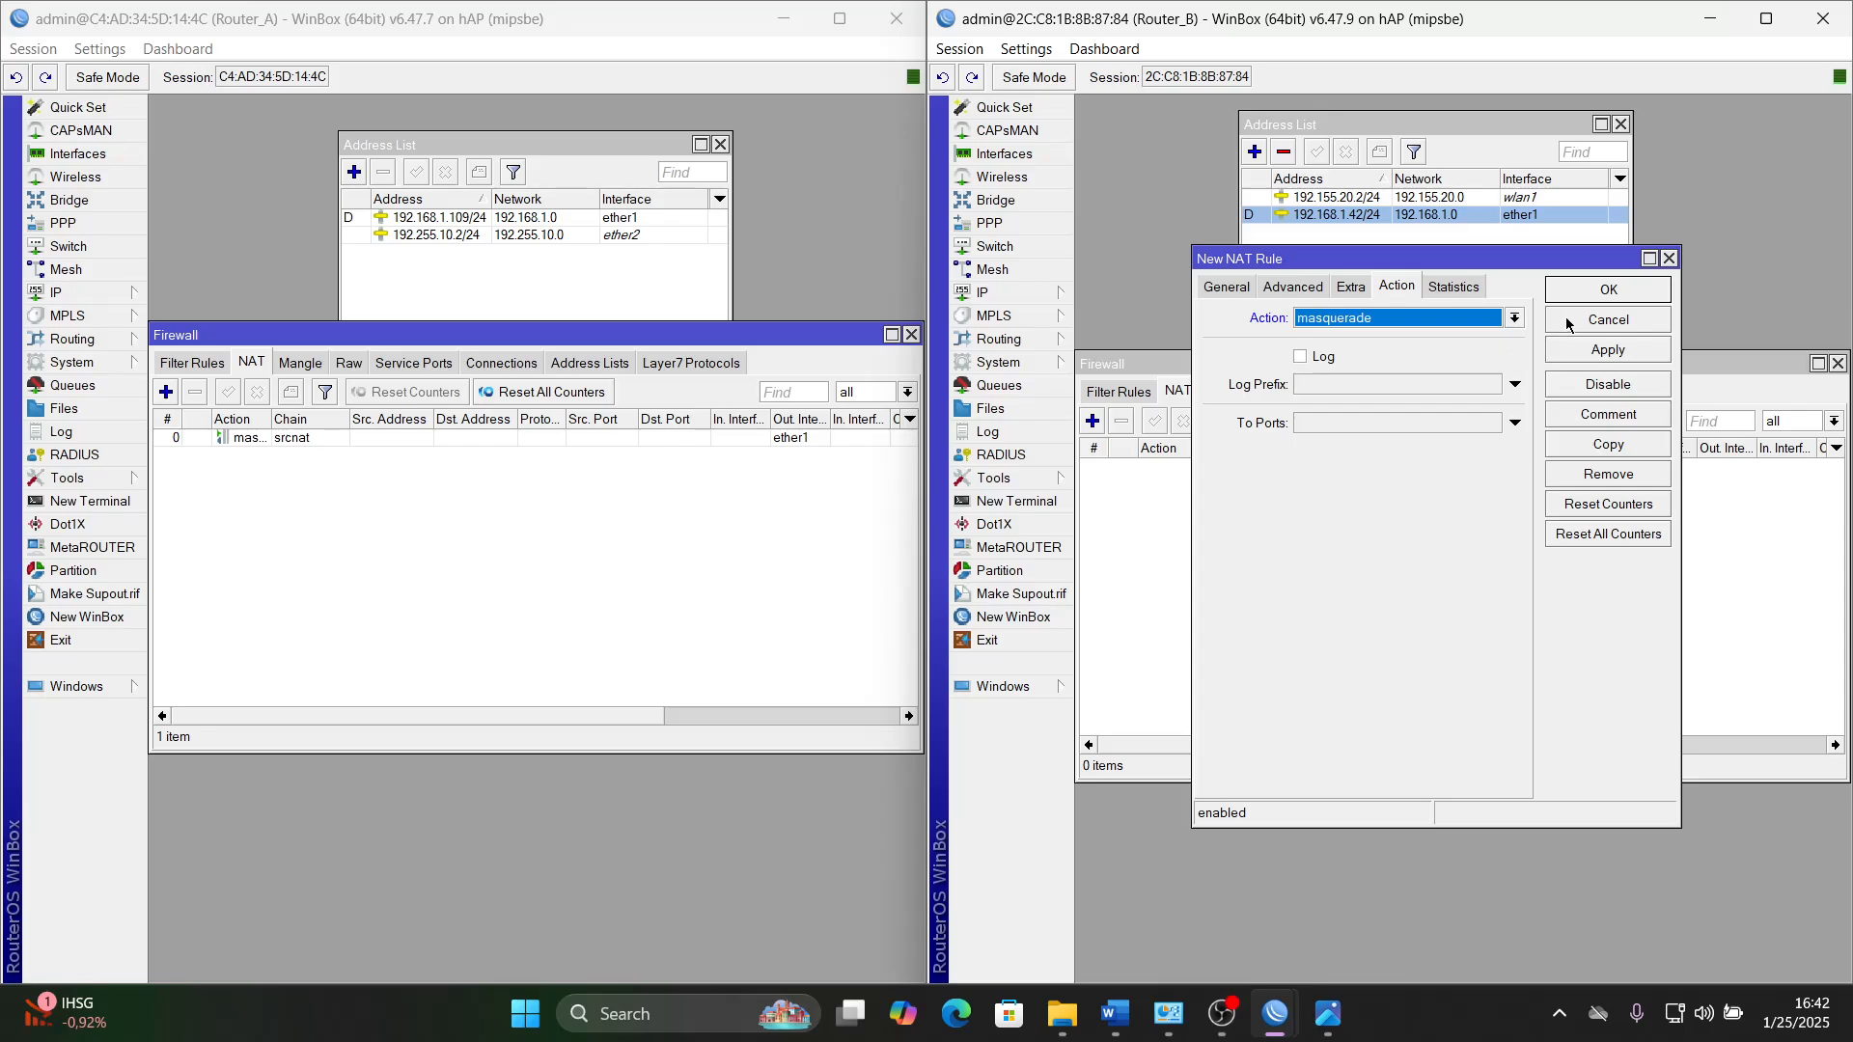
{"action": "left_click", "coordinate": [1608, 352]}
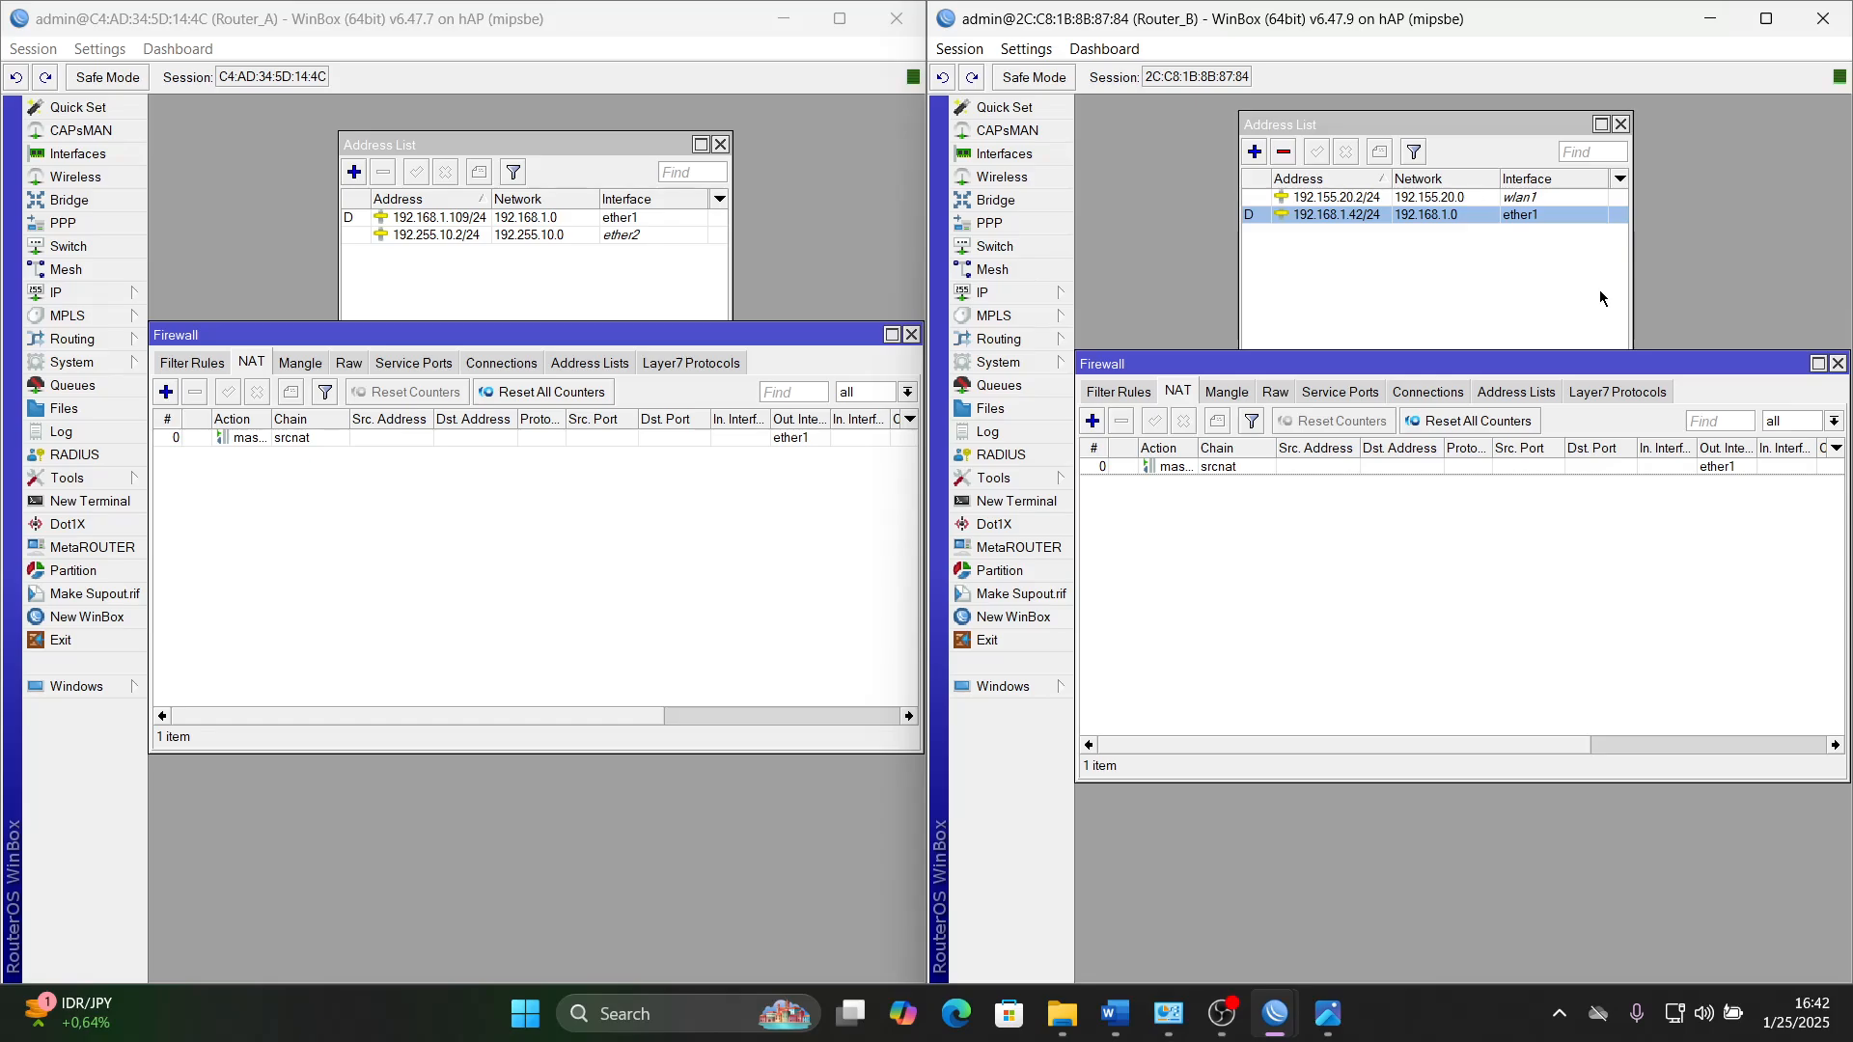
- Close the Firewall windows on both Router_A and Router_B
{"action": "left_click", "coordinate": [910, 336]}
{"action": "left_click", "coordinate": [910, 336]}
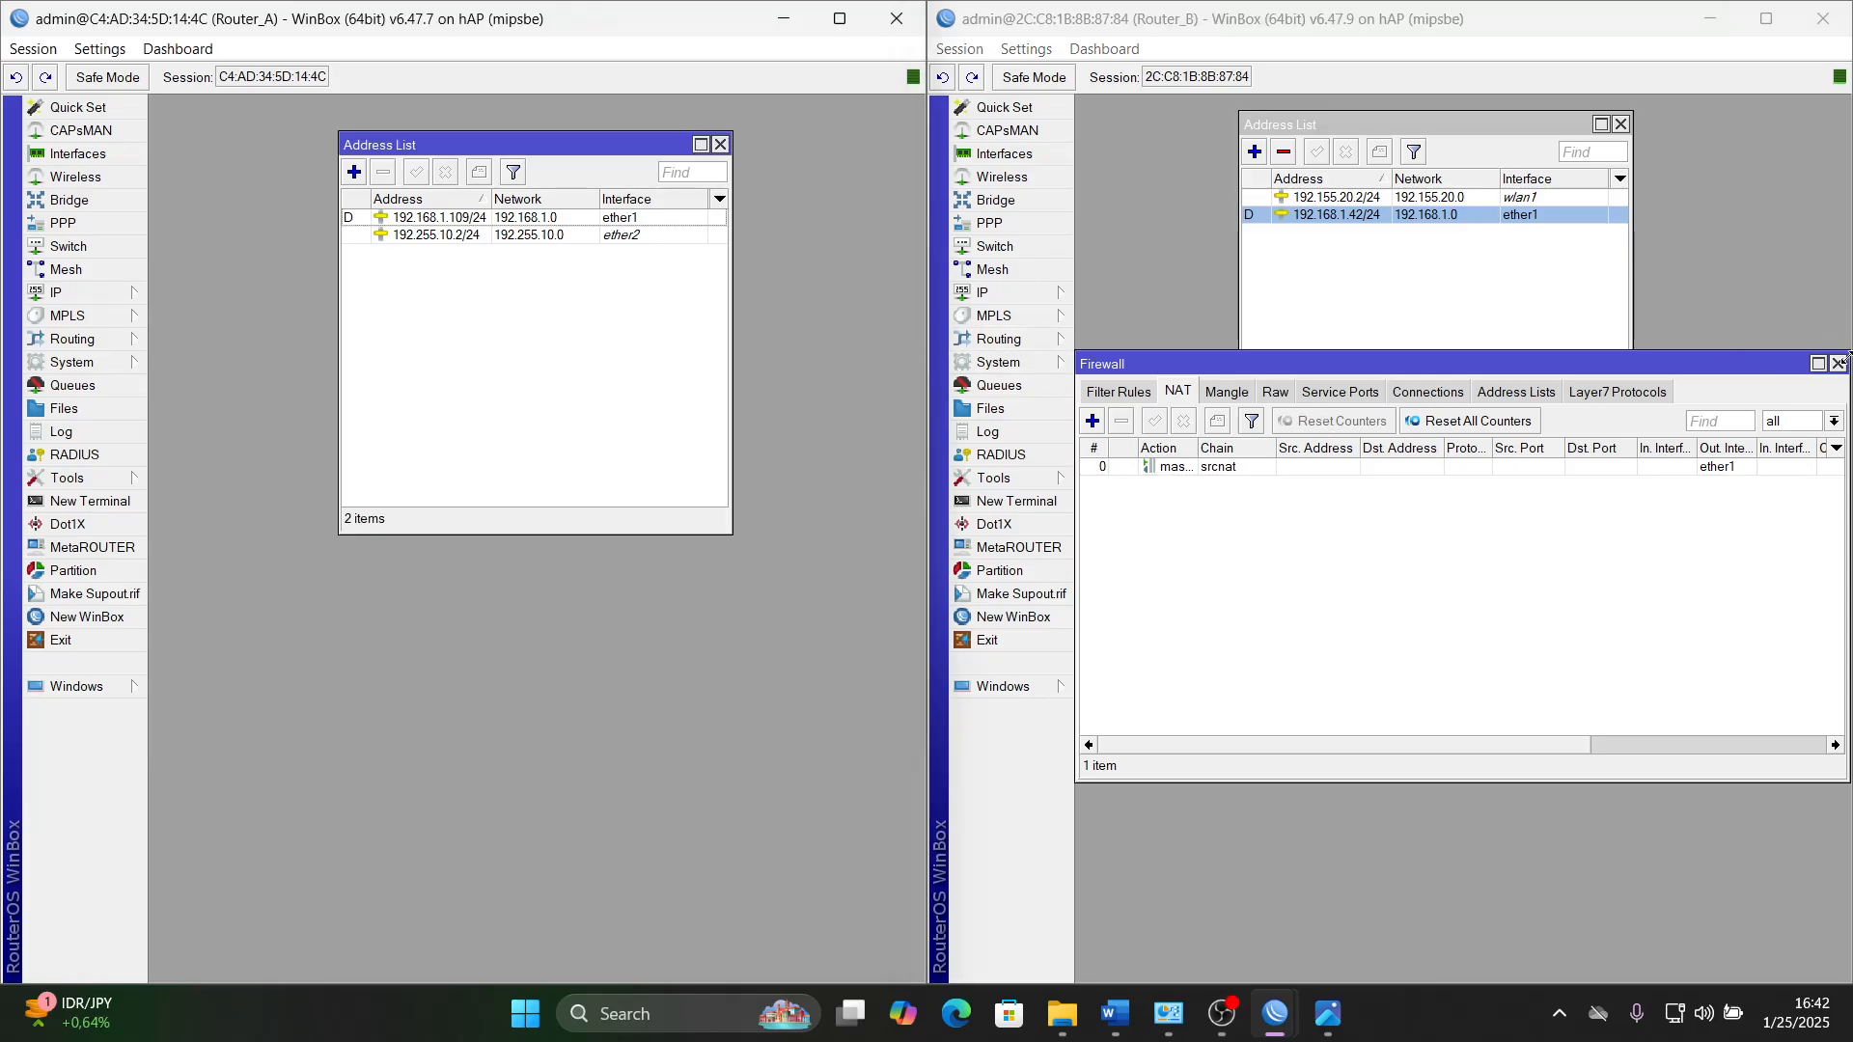
{"action": "left_click", "coordinate": [1837, 363]}
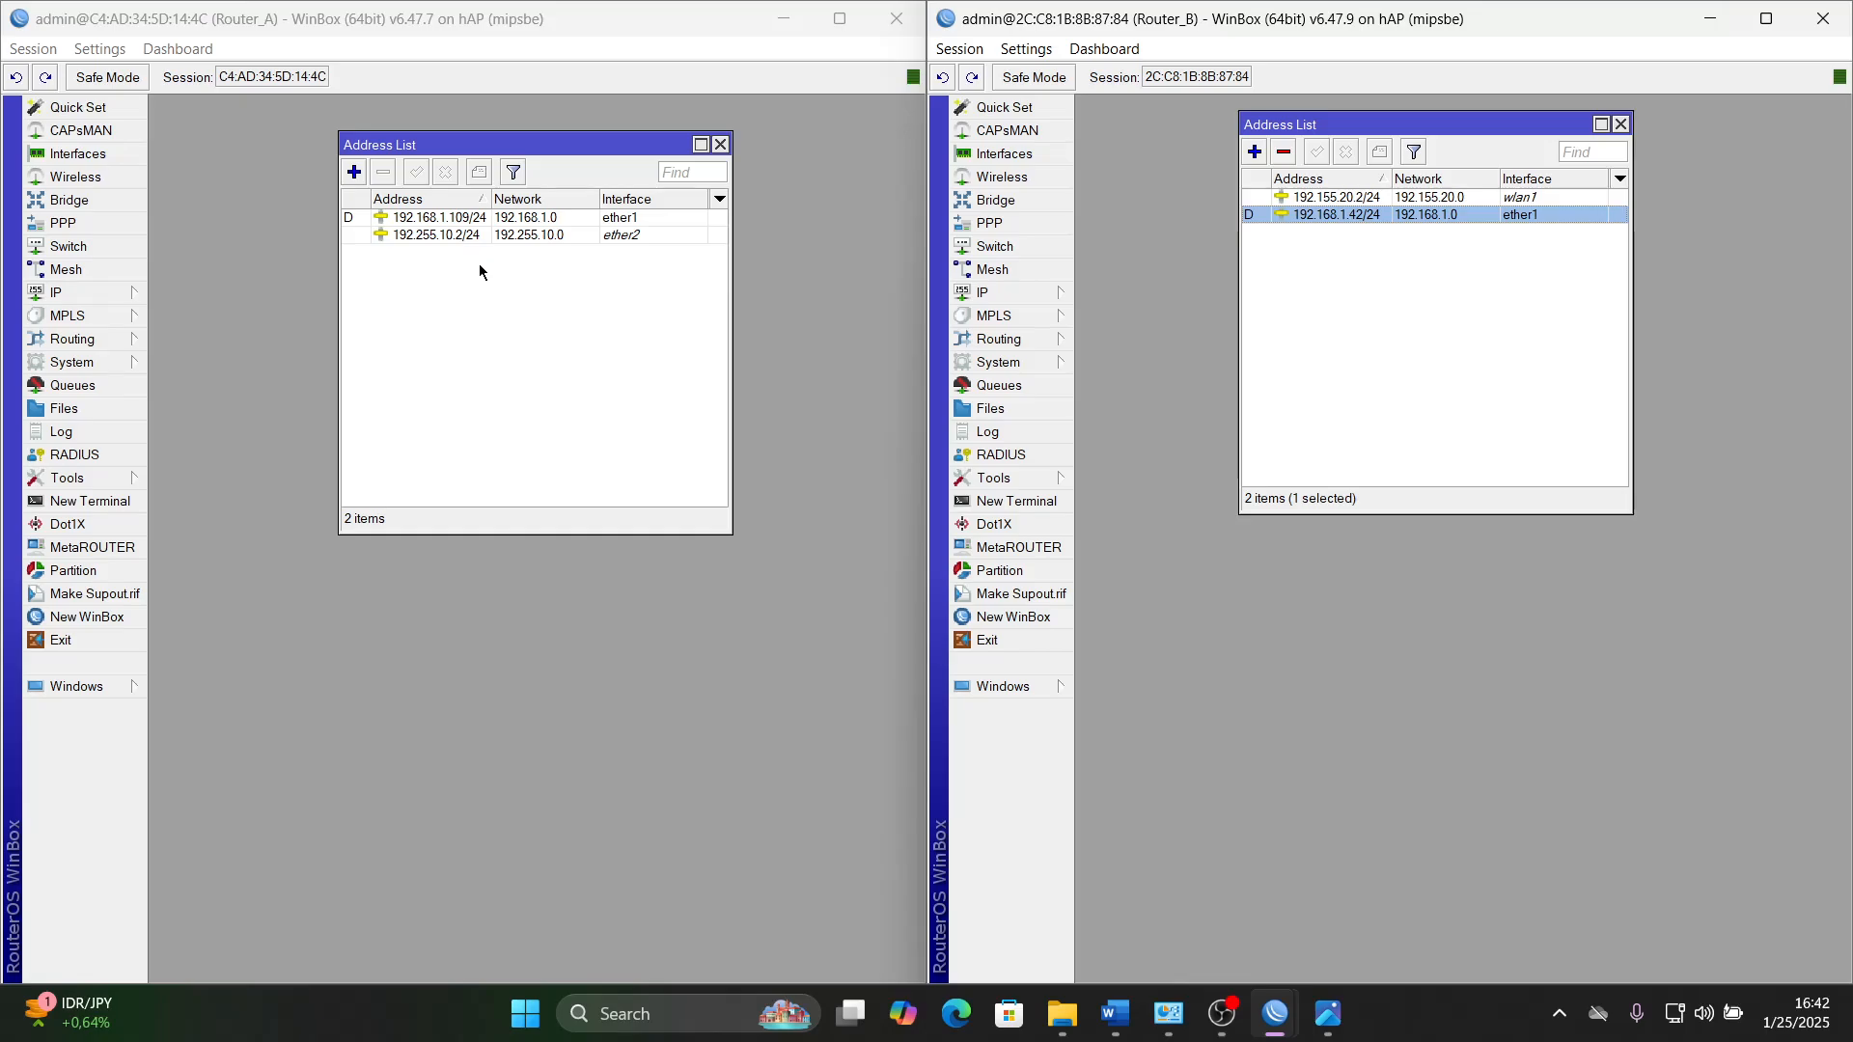
- Switch to the Word task document and highlight the selected Static Routing (Router B ke Internet) line in bright green
{"action": "left_click", "coordinate": [1115, 1013]}
{"action": "key", "text": "super+Up"}
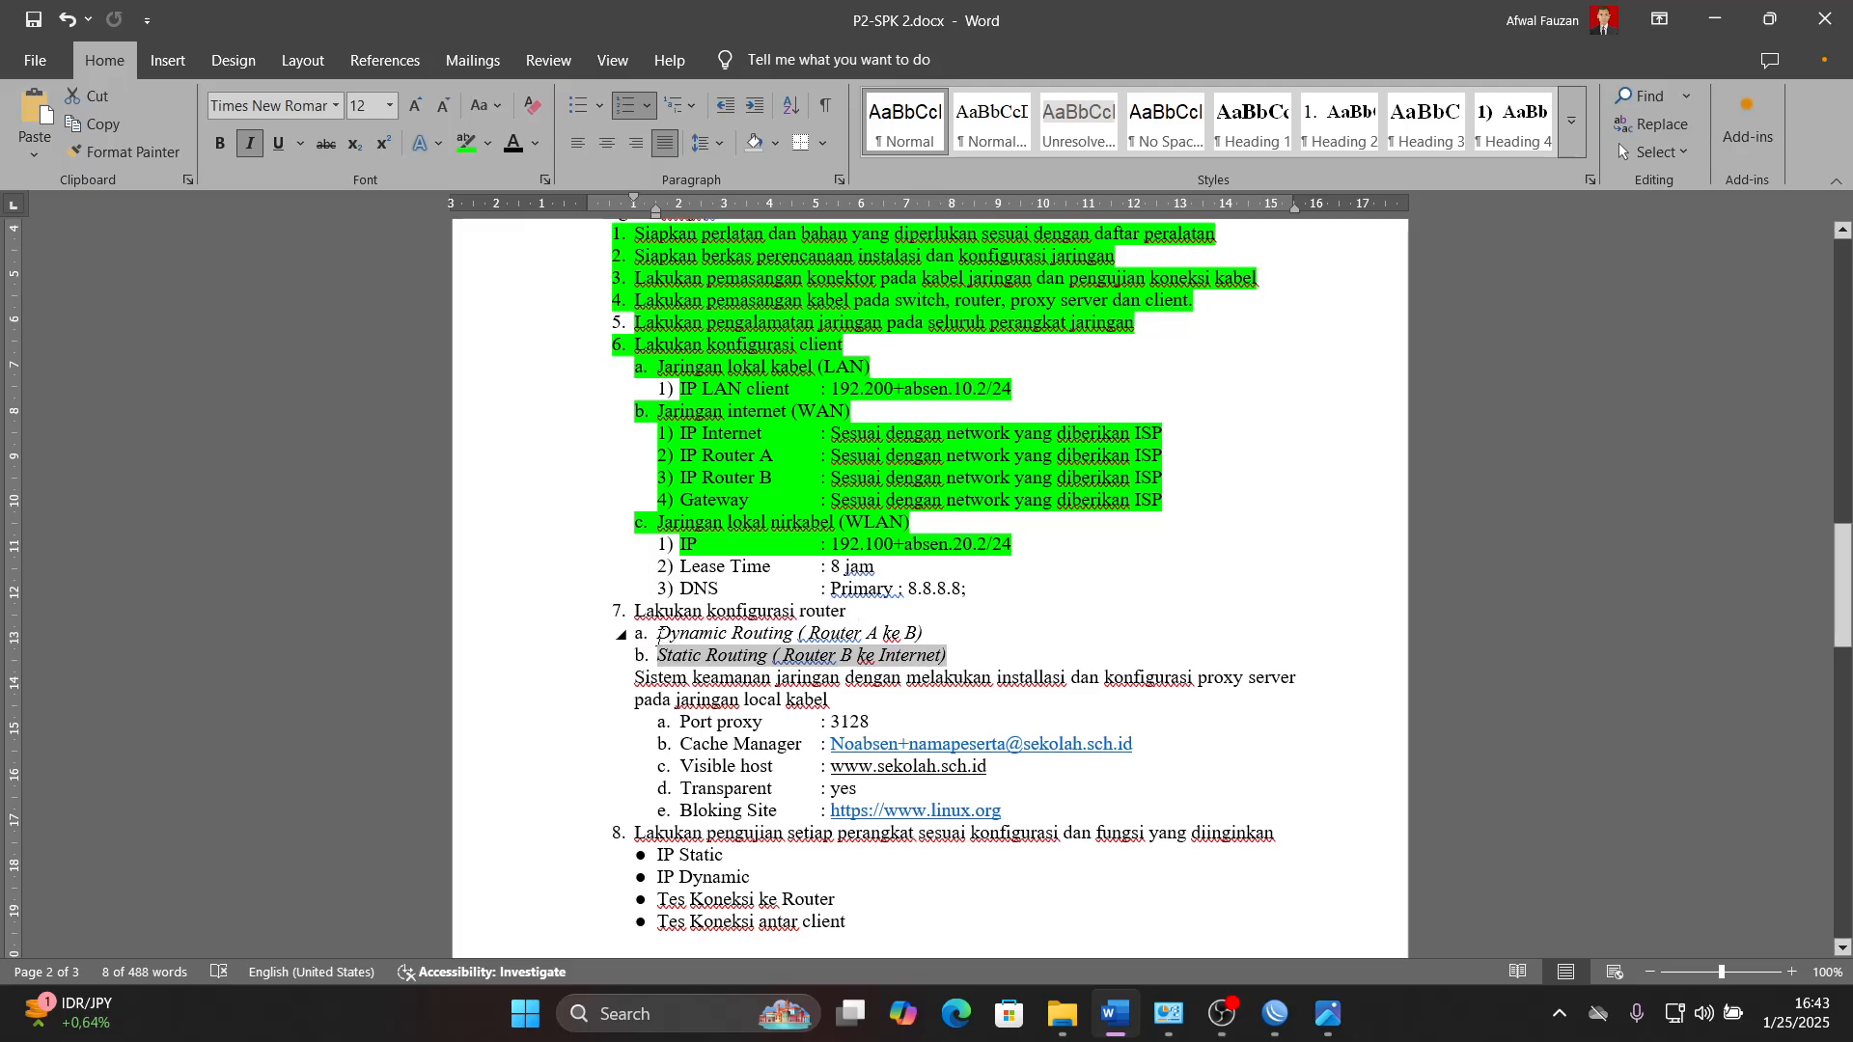
{"action": "left_click", "coordinate": [467, 143]}
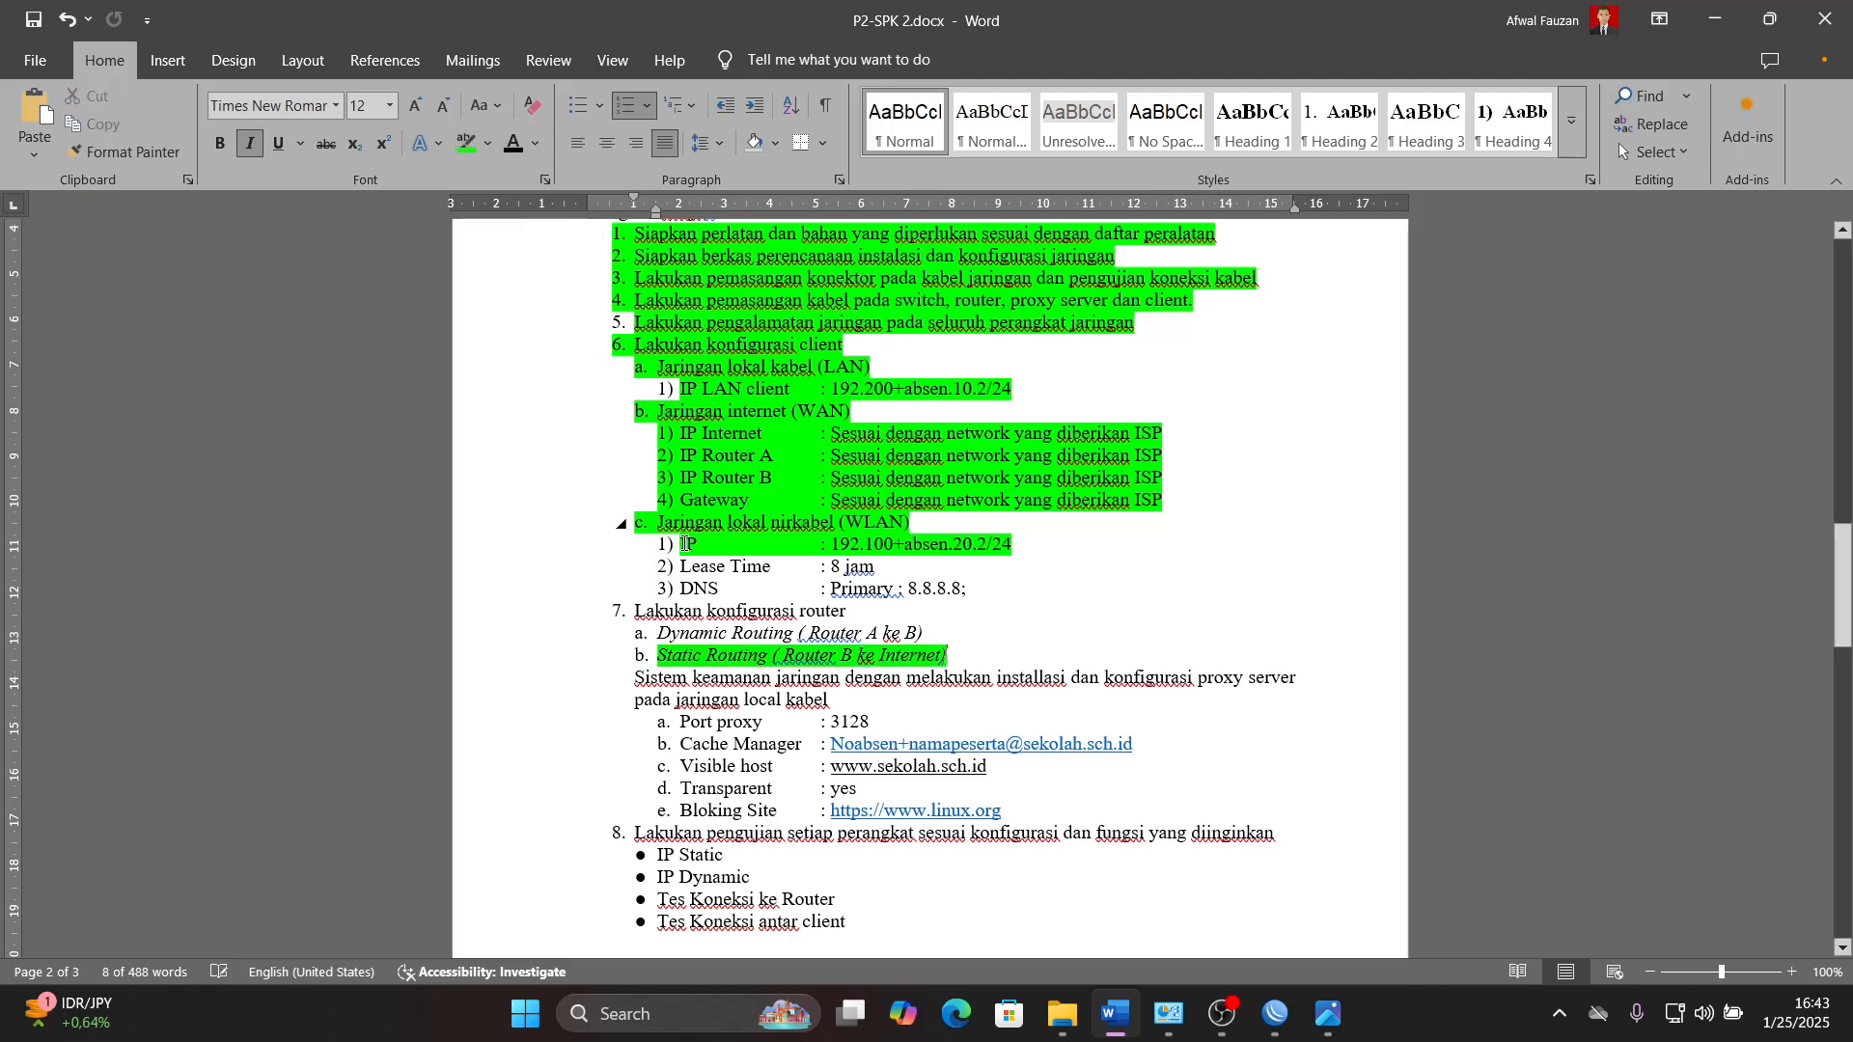
- Highlight the Dynamic Routing (Router A ke B) line in bright green and return to WinBox
{"action": "left_click", "coordinate": [679, 639]}
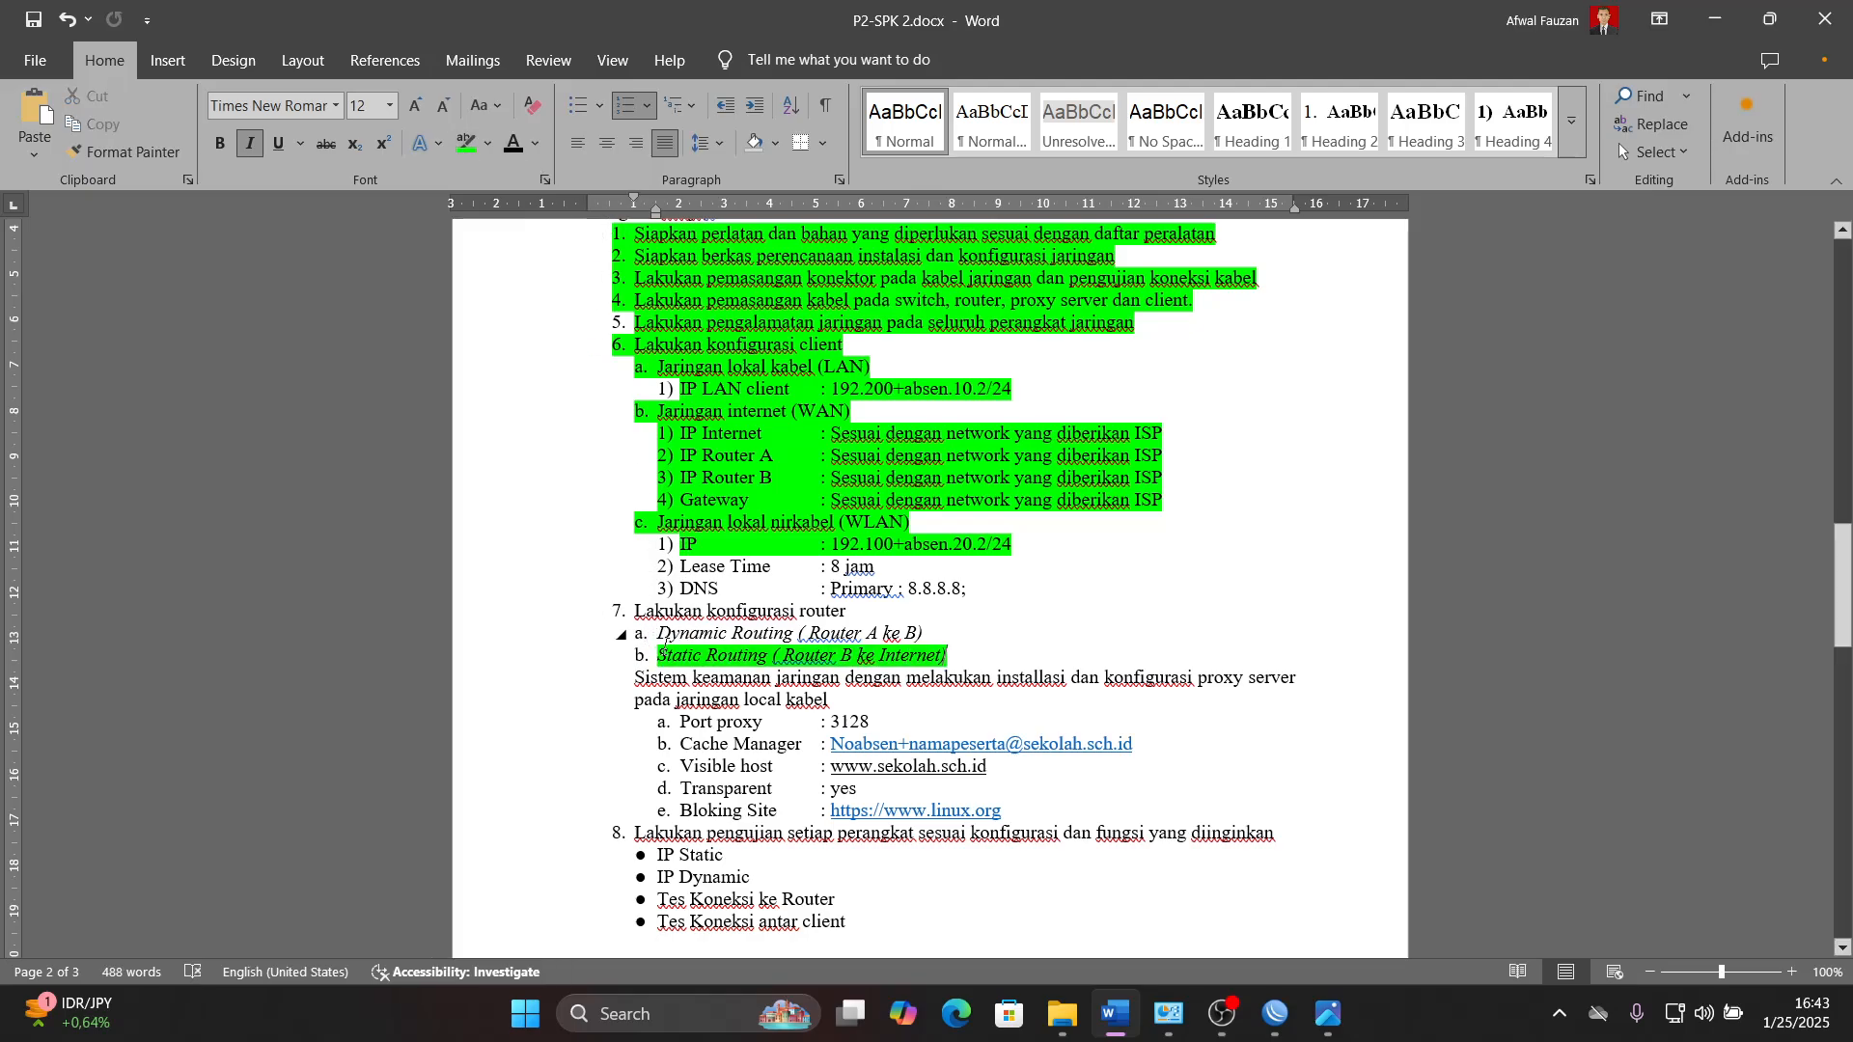
{"action": "left_click_drag", "start_coordinate": [658, 633], "coordinate": [929, 633]}
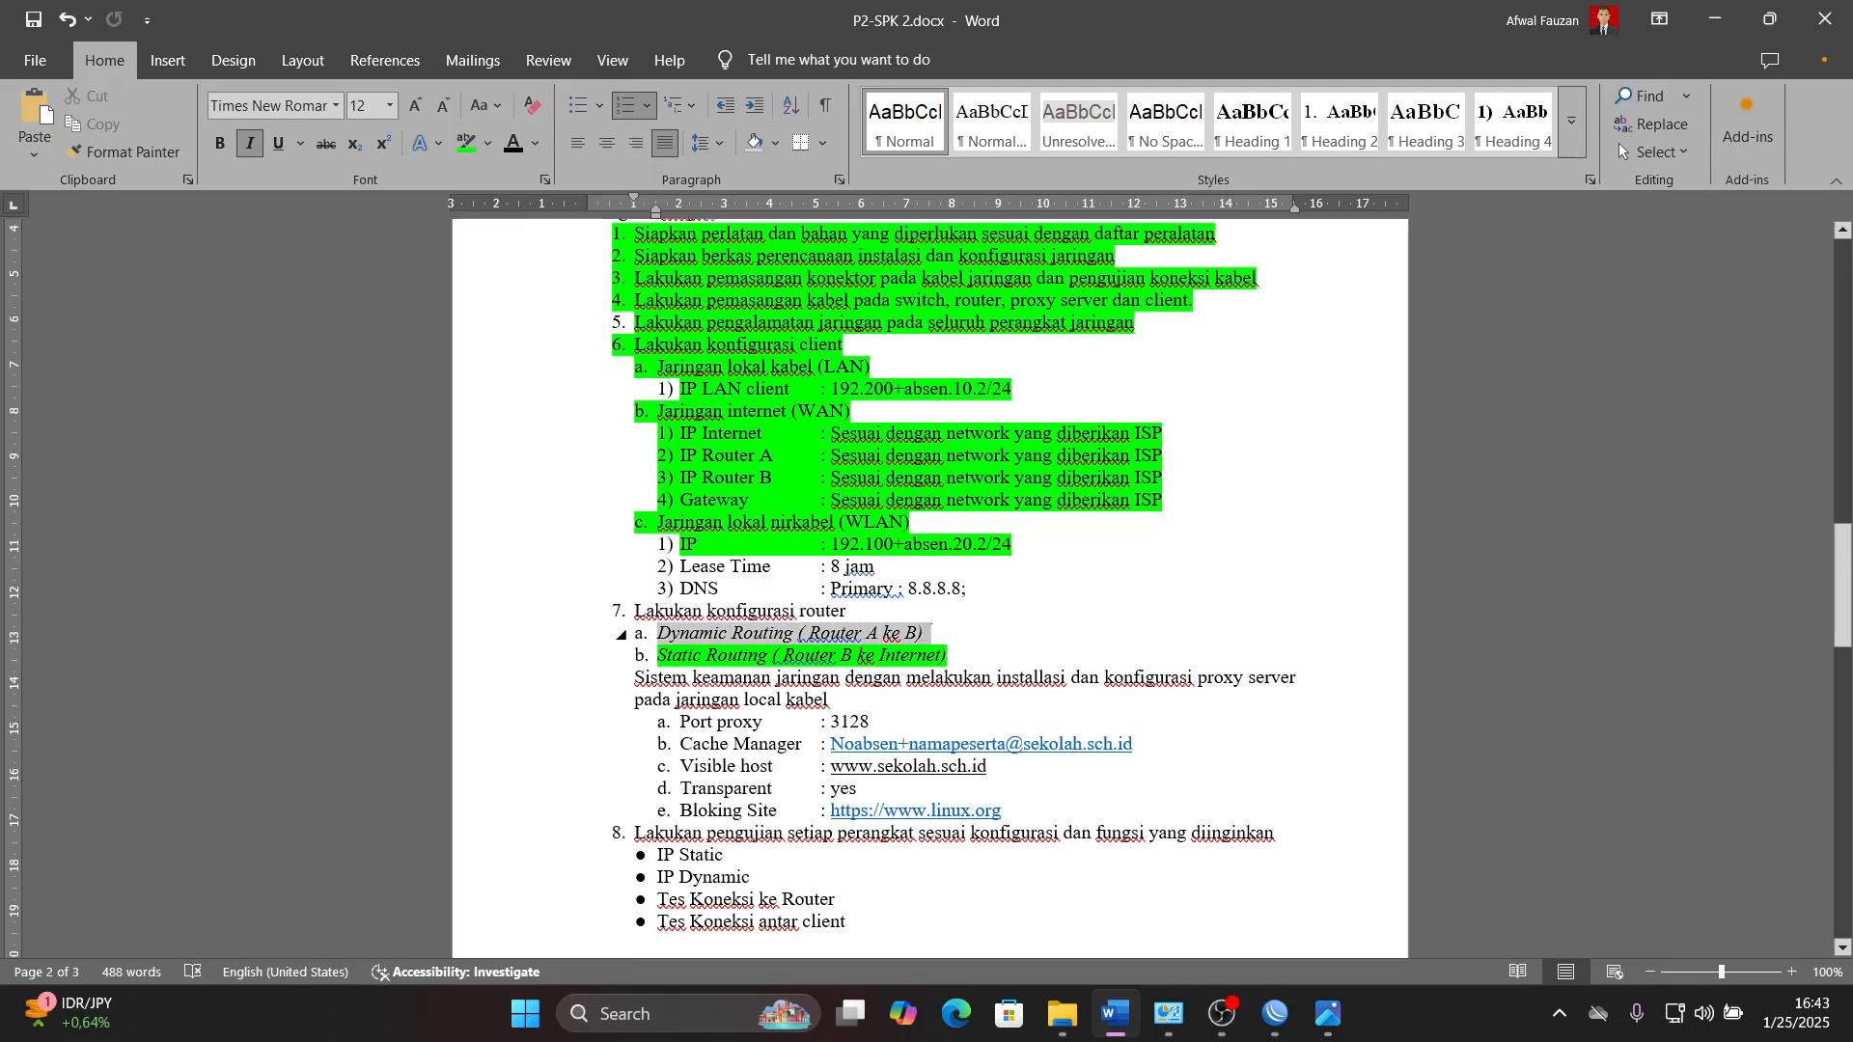
{"action": "left_click", "coordinate": [467, 143]}
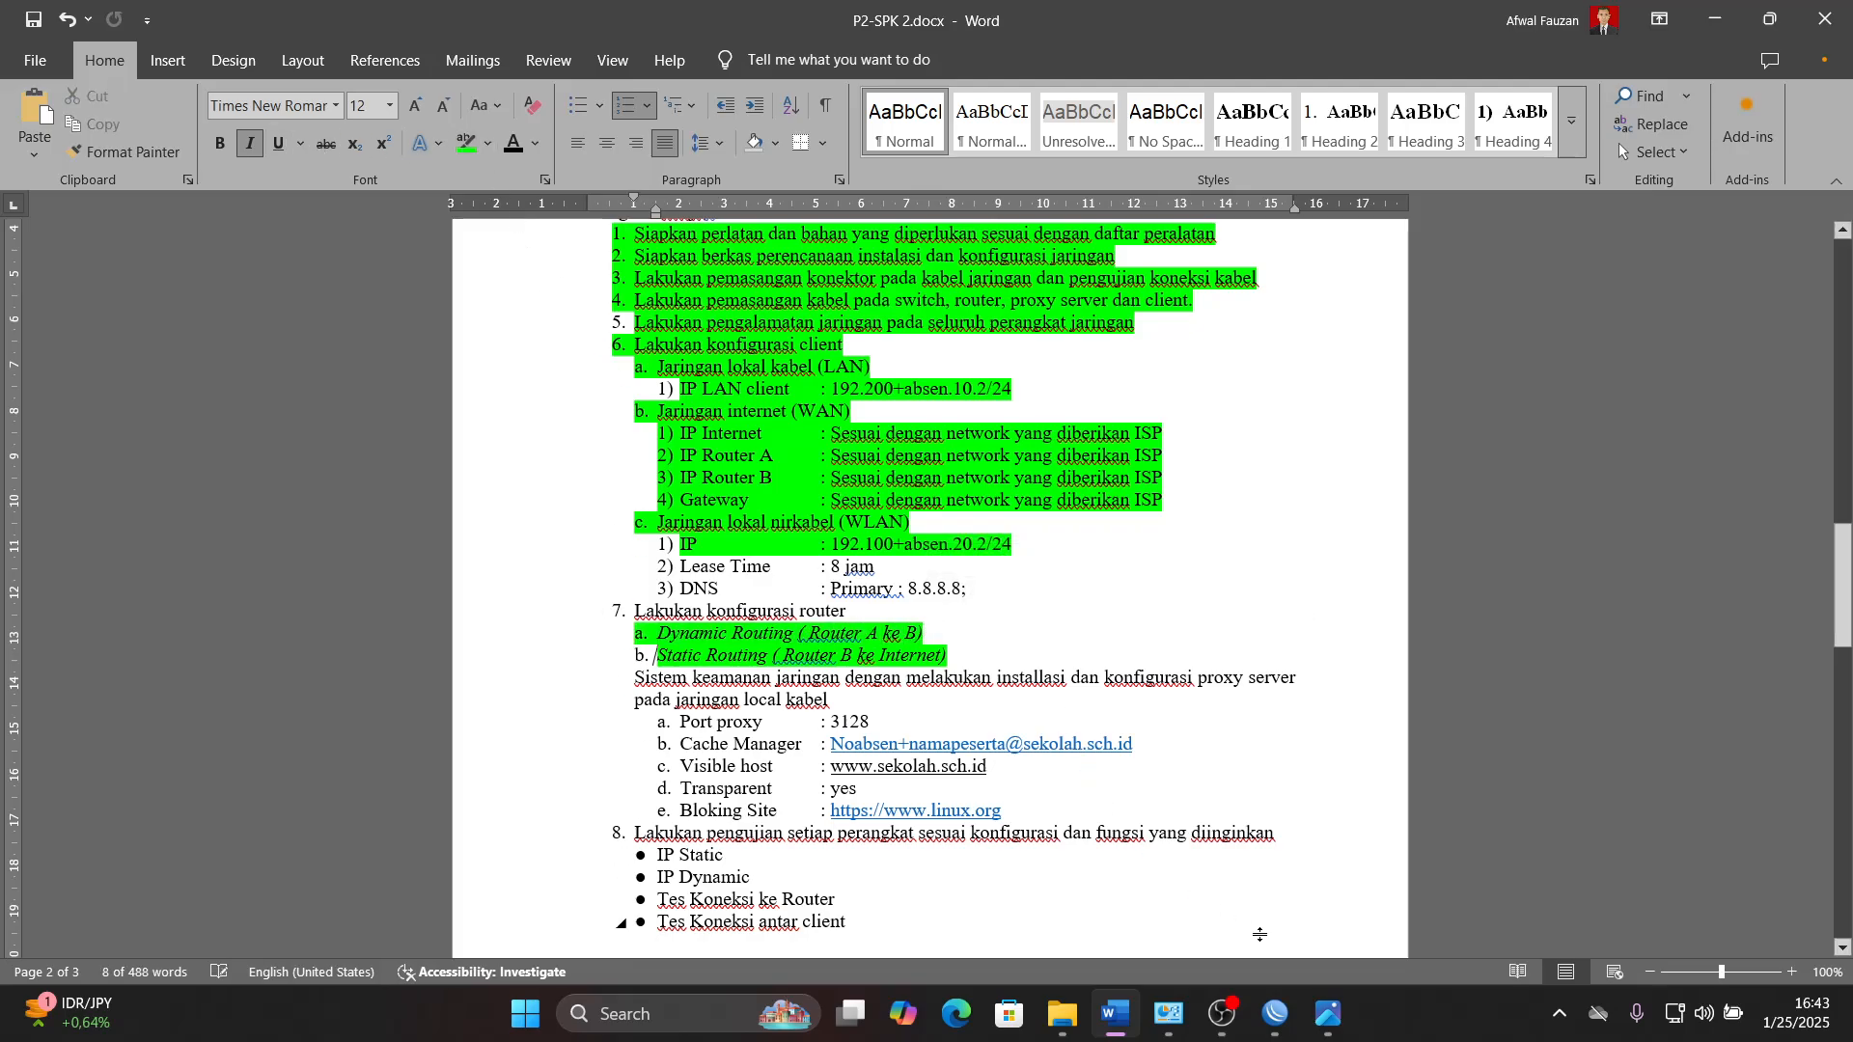
{"action": "left_click", "coordinate": [644, 501]}
{"action": "left_click", "coordinate": [1116, 1021]}
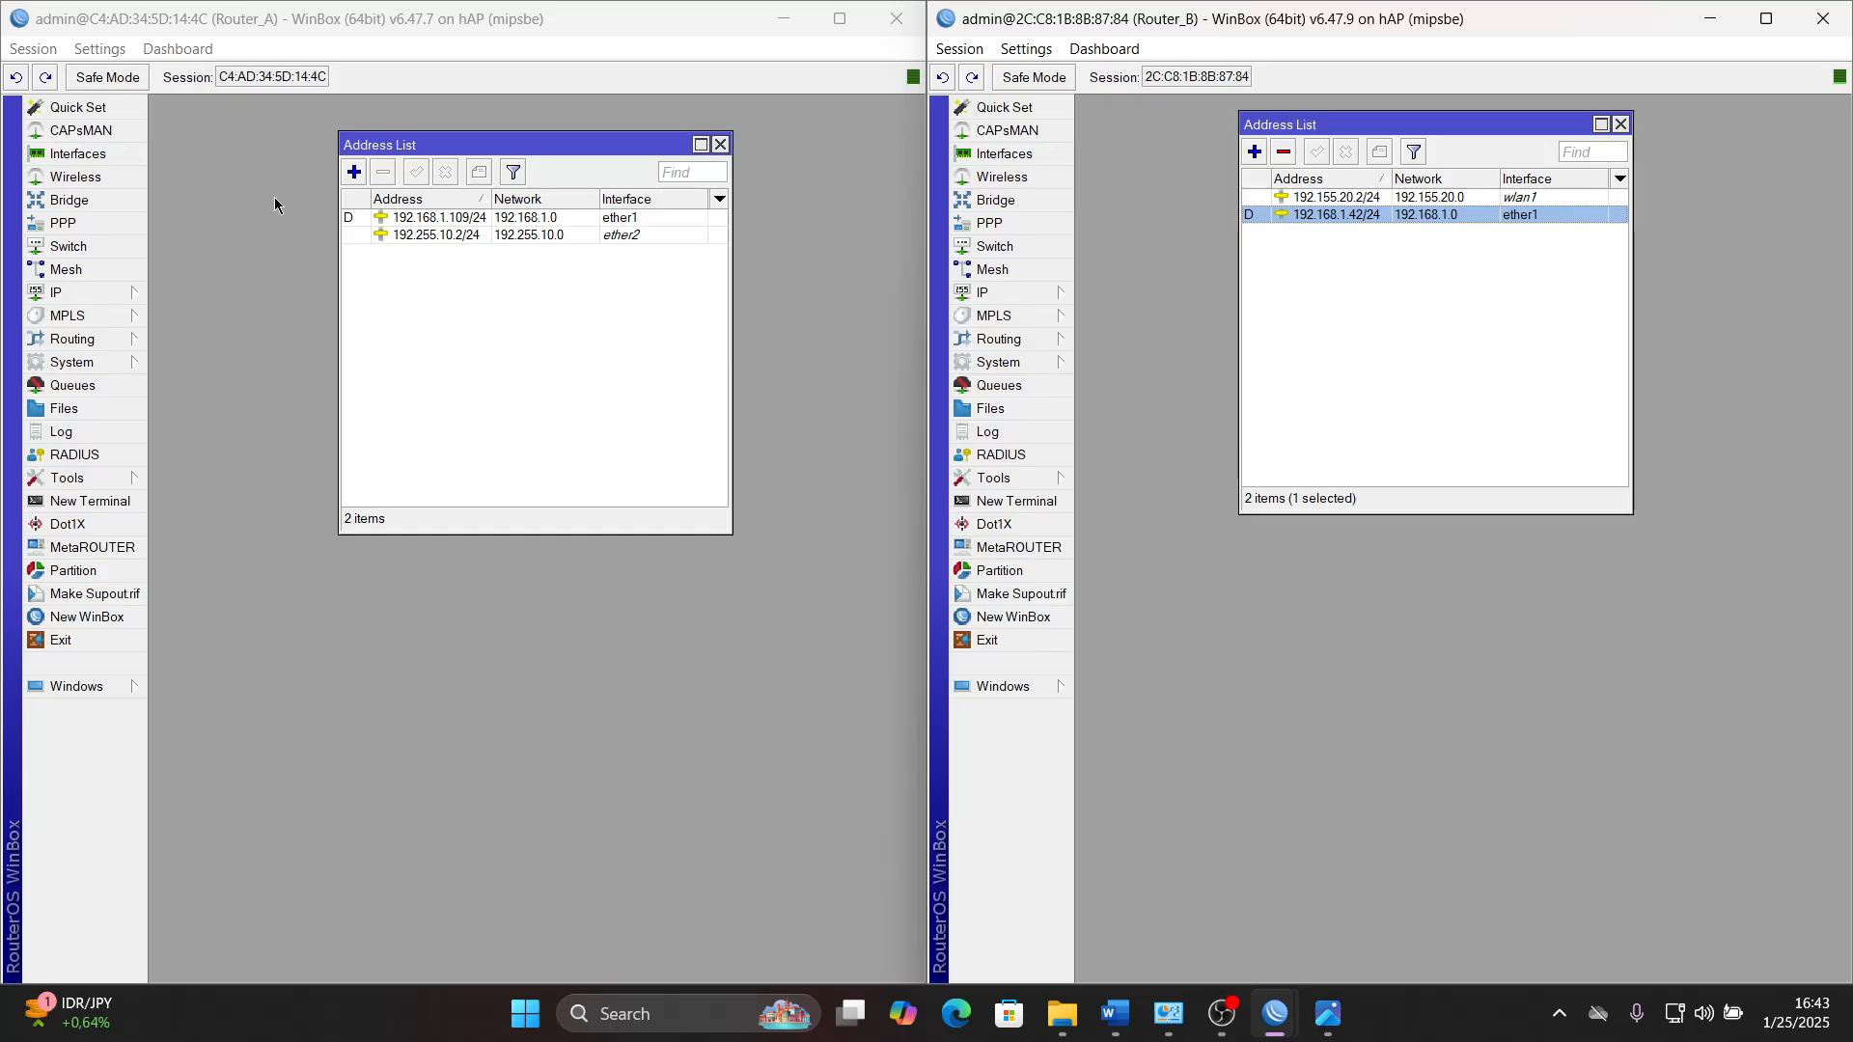
- On Router_A, add the OSPF network 192.168.1.0/24 in the backbone area and save it
{"action": "left_click", "coordinate": [96, 348]}
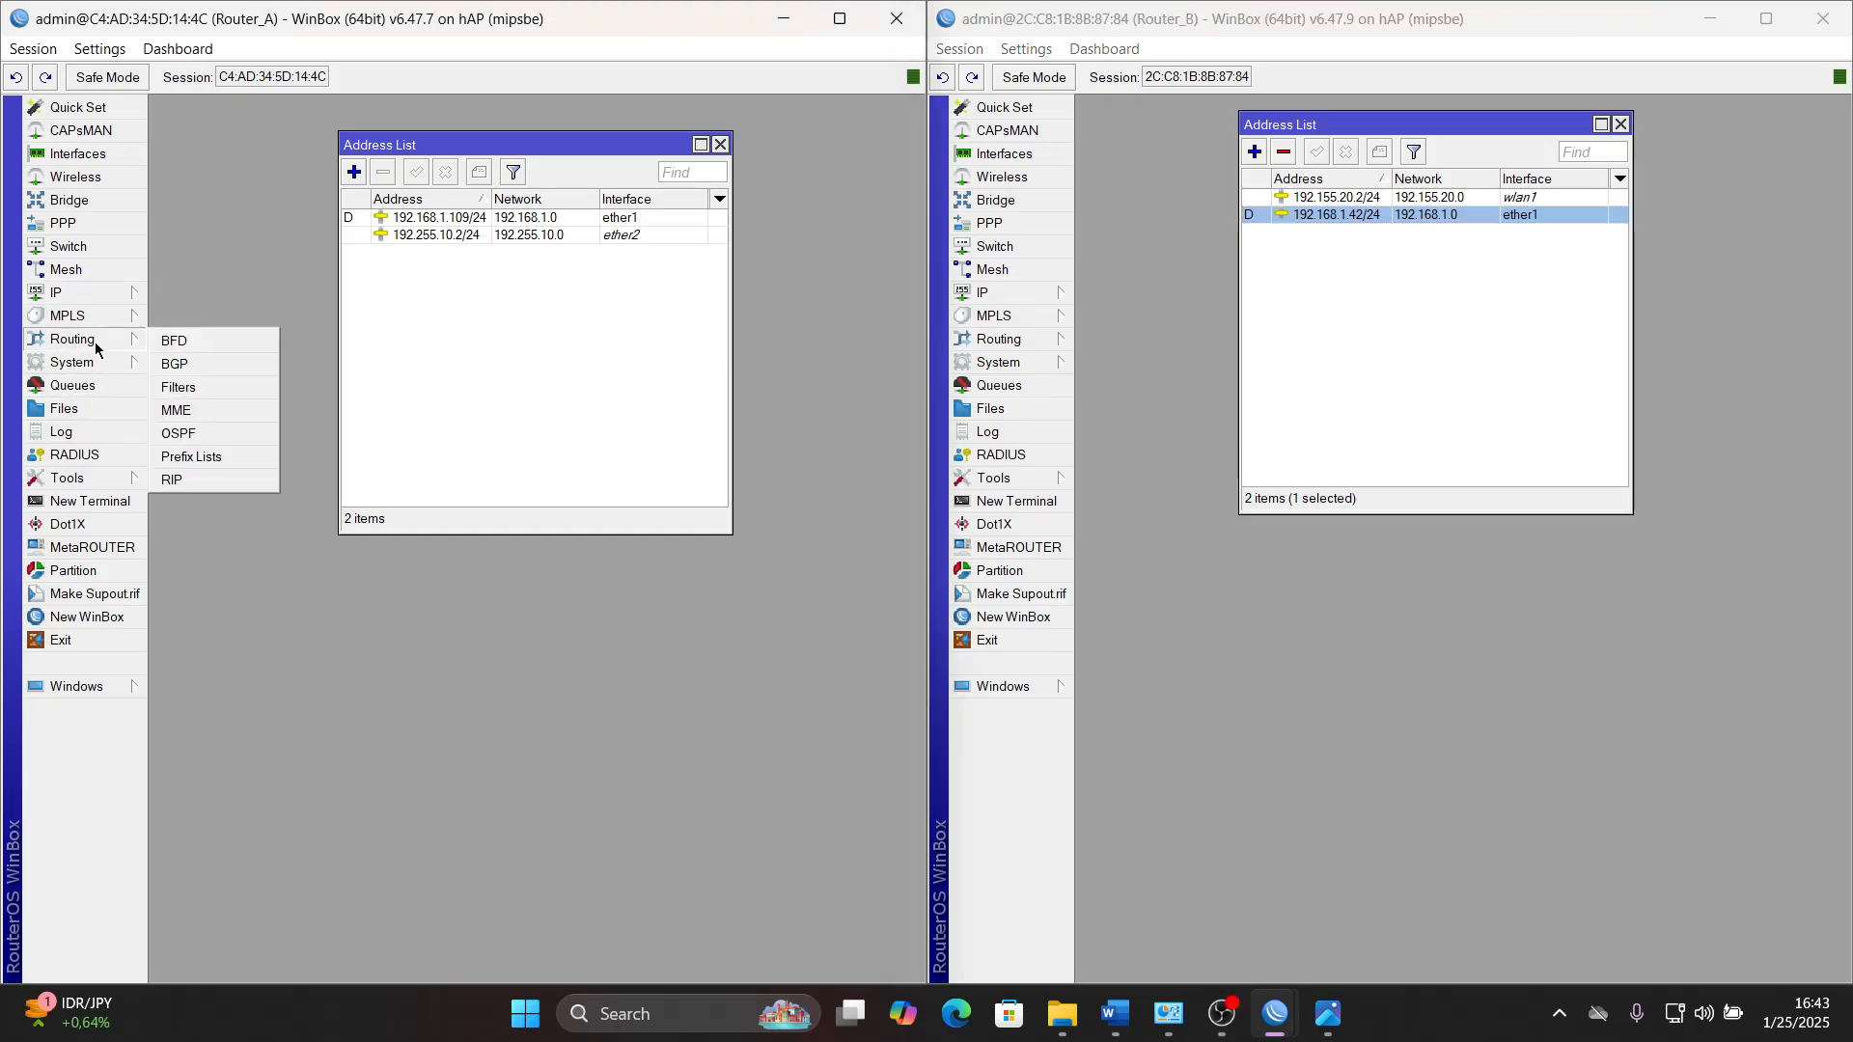
{"action": "left_click", "coordinate": [201, 441]}
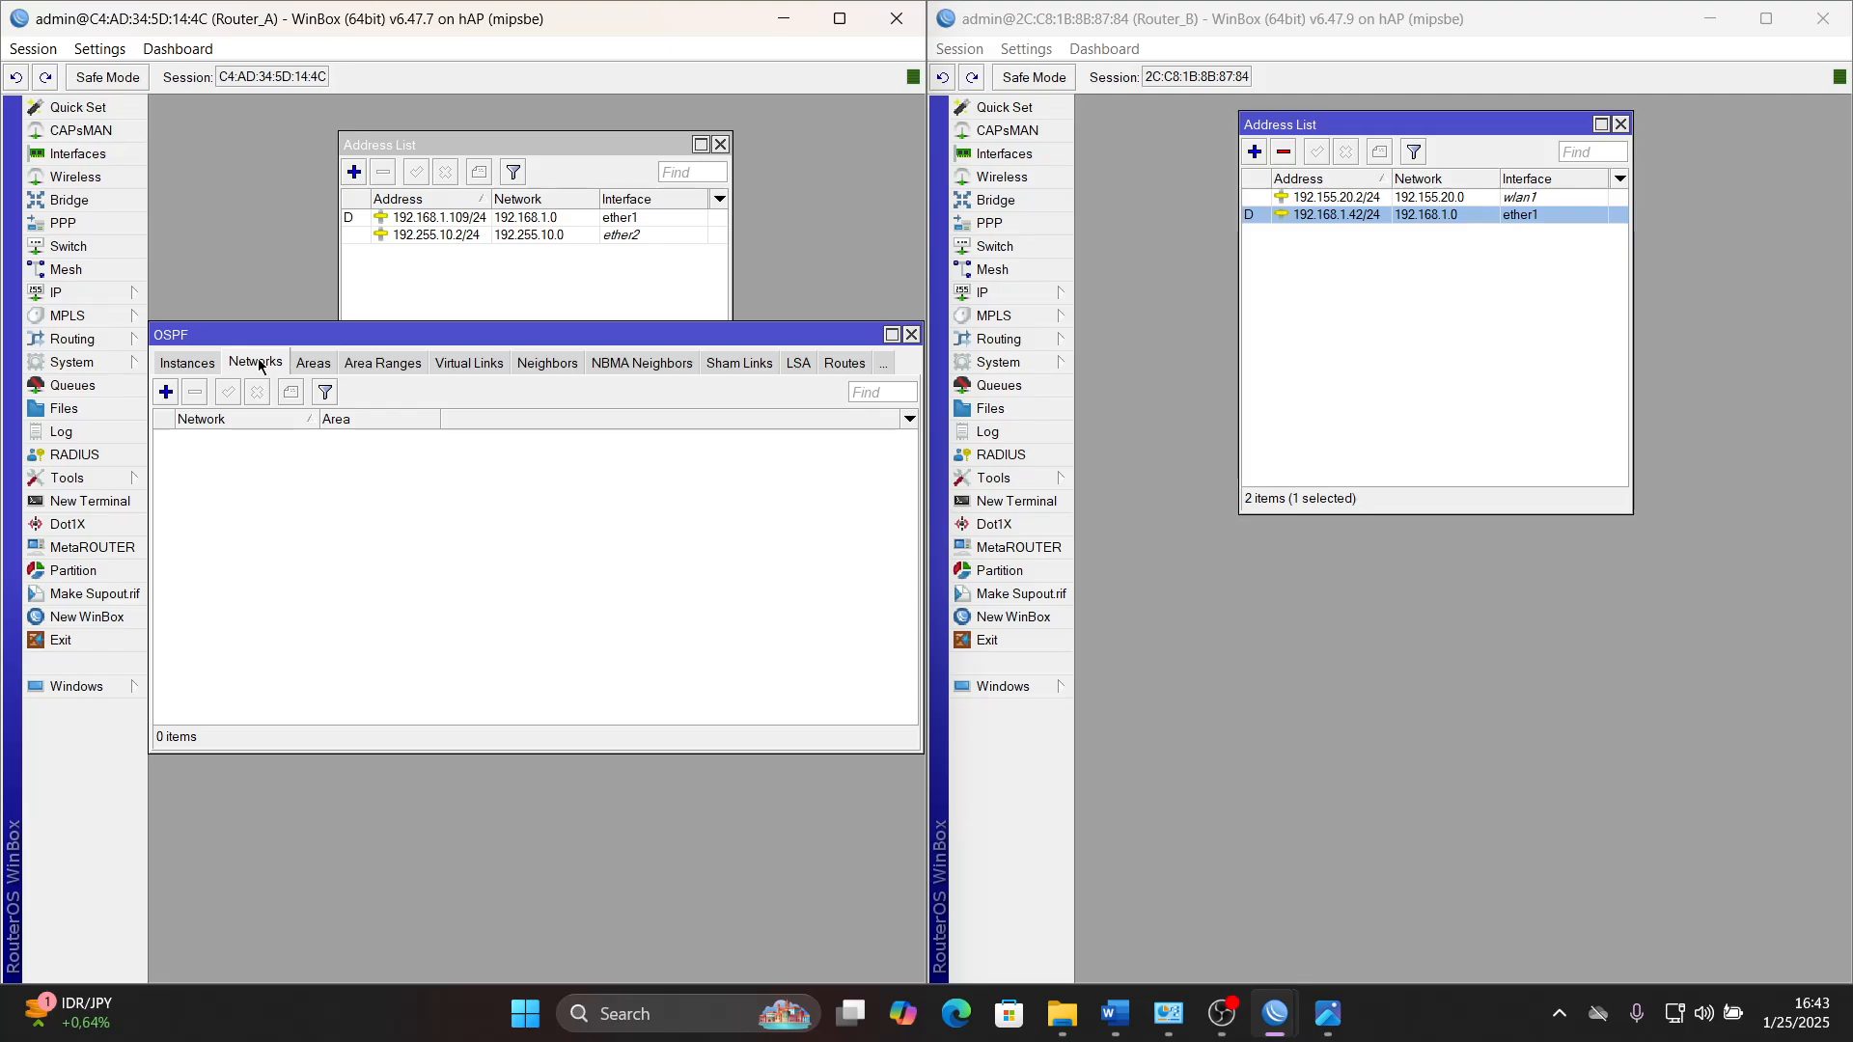
{"action": "left_click", "coordinate": [166, 392]}
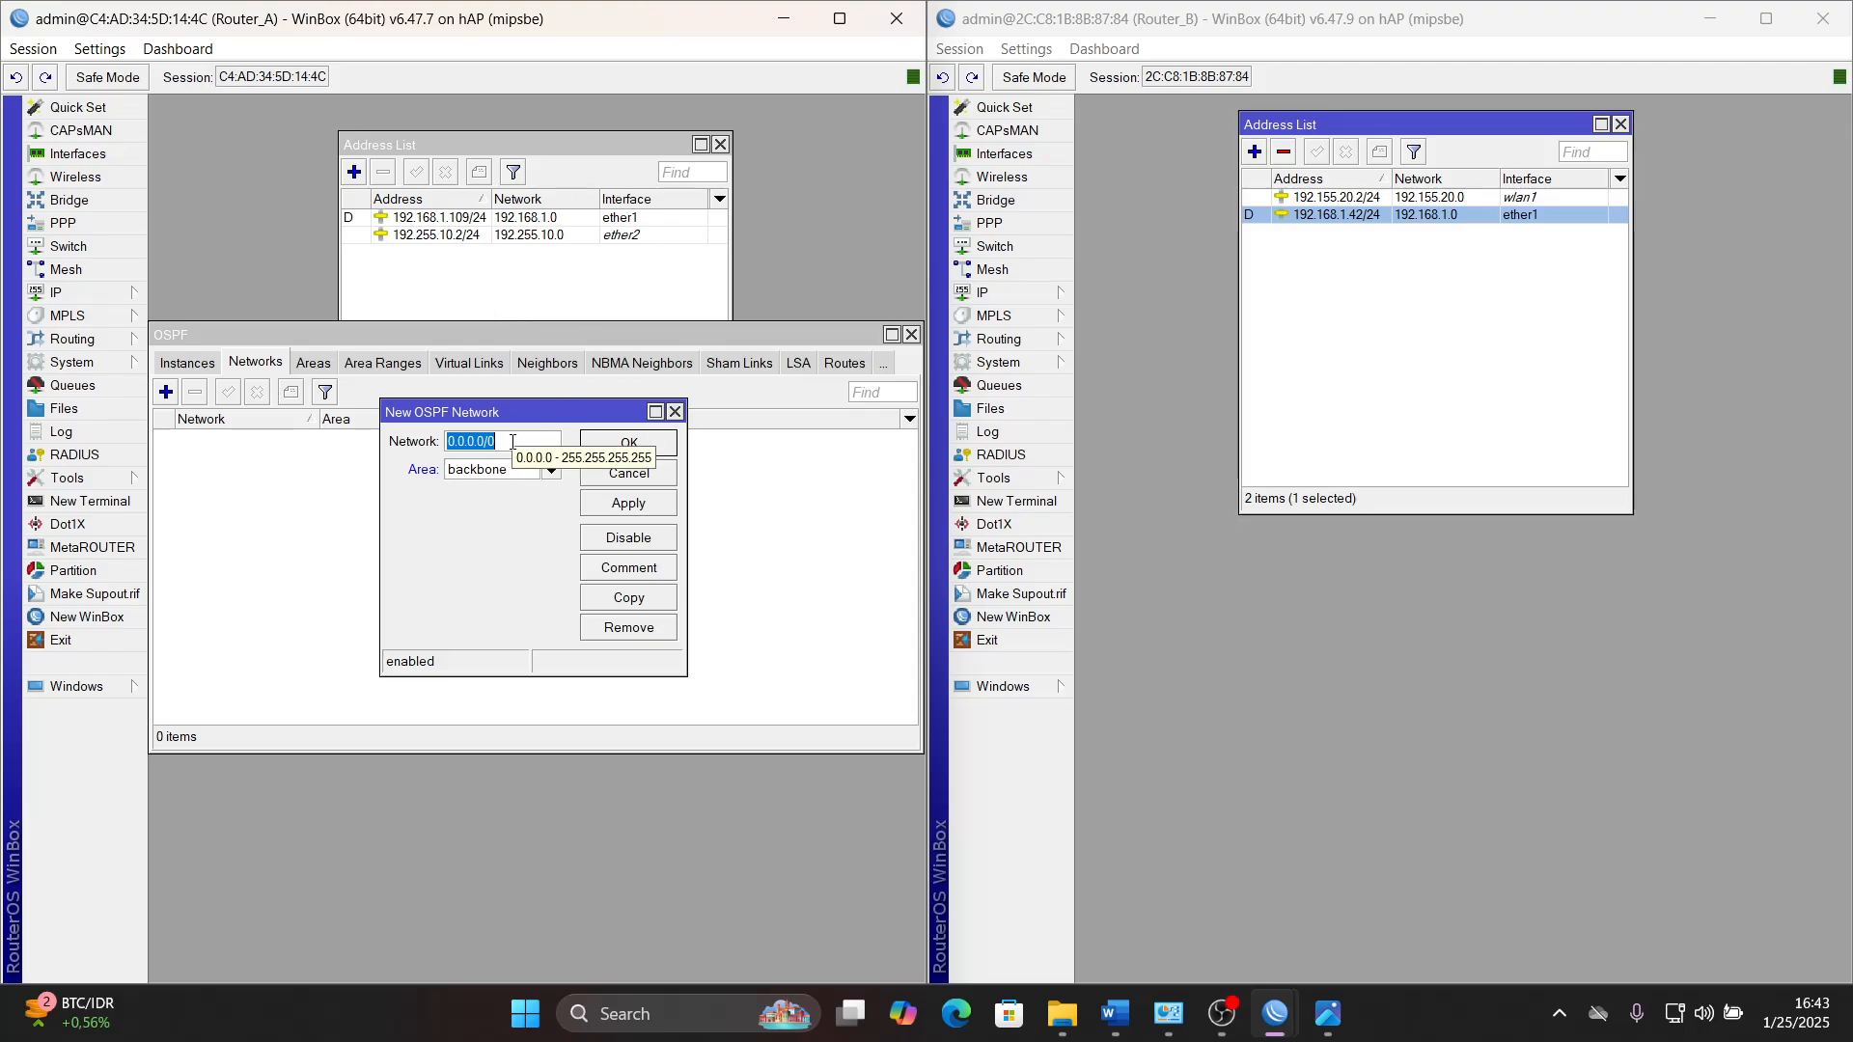
{"action": "type", "text": "192"}
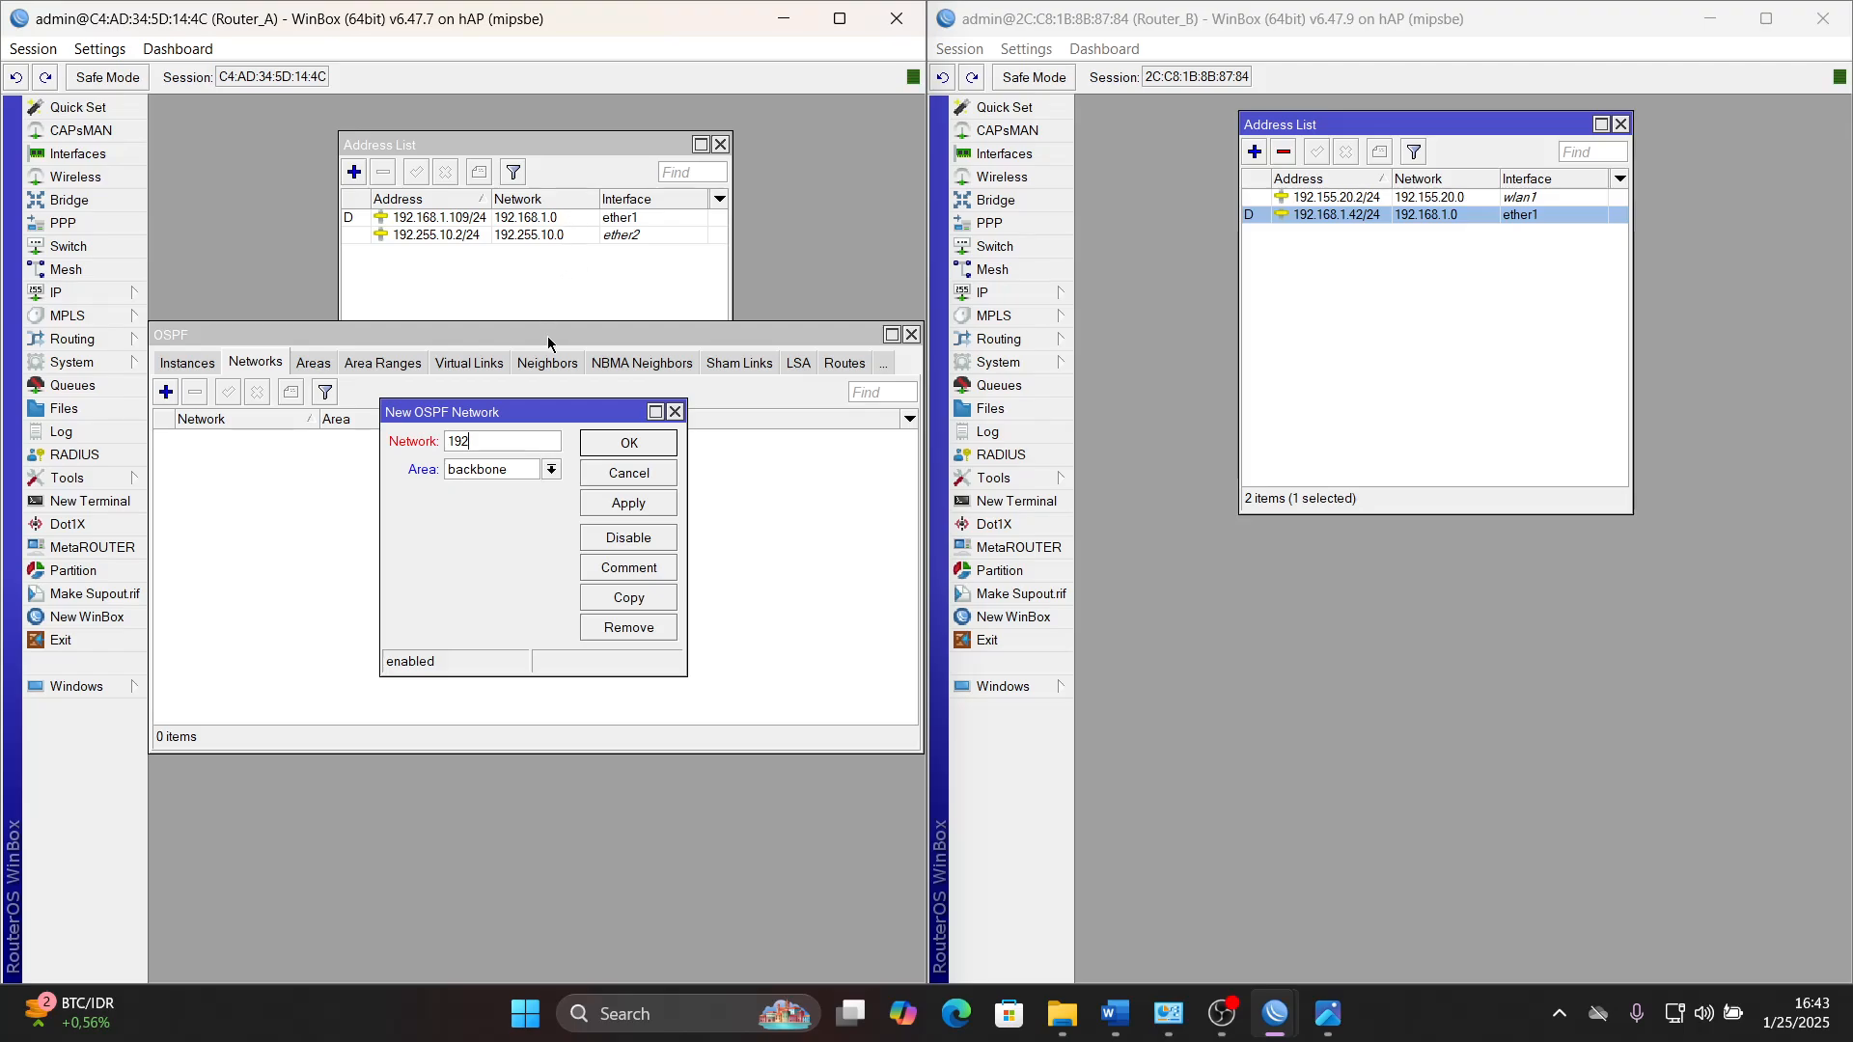
{"action": "type", "text": ".168.1.0"}
{"action": "type", "text": "/24"}
{"action": "left_click", "coordinate": [638, 500]}
{"action": "left_click", "coordinate": [628, 443]}
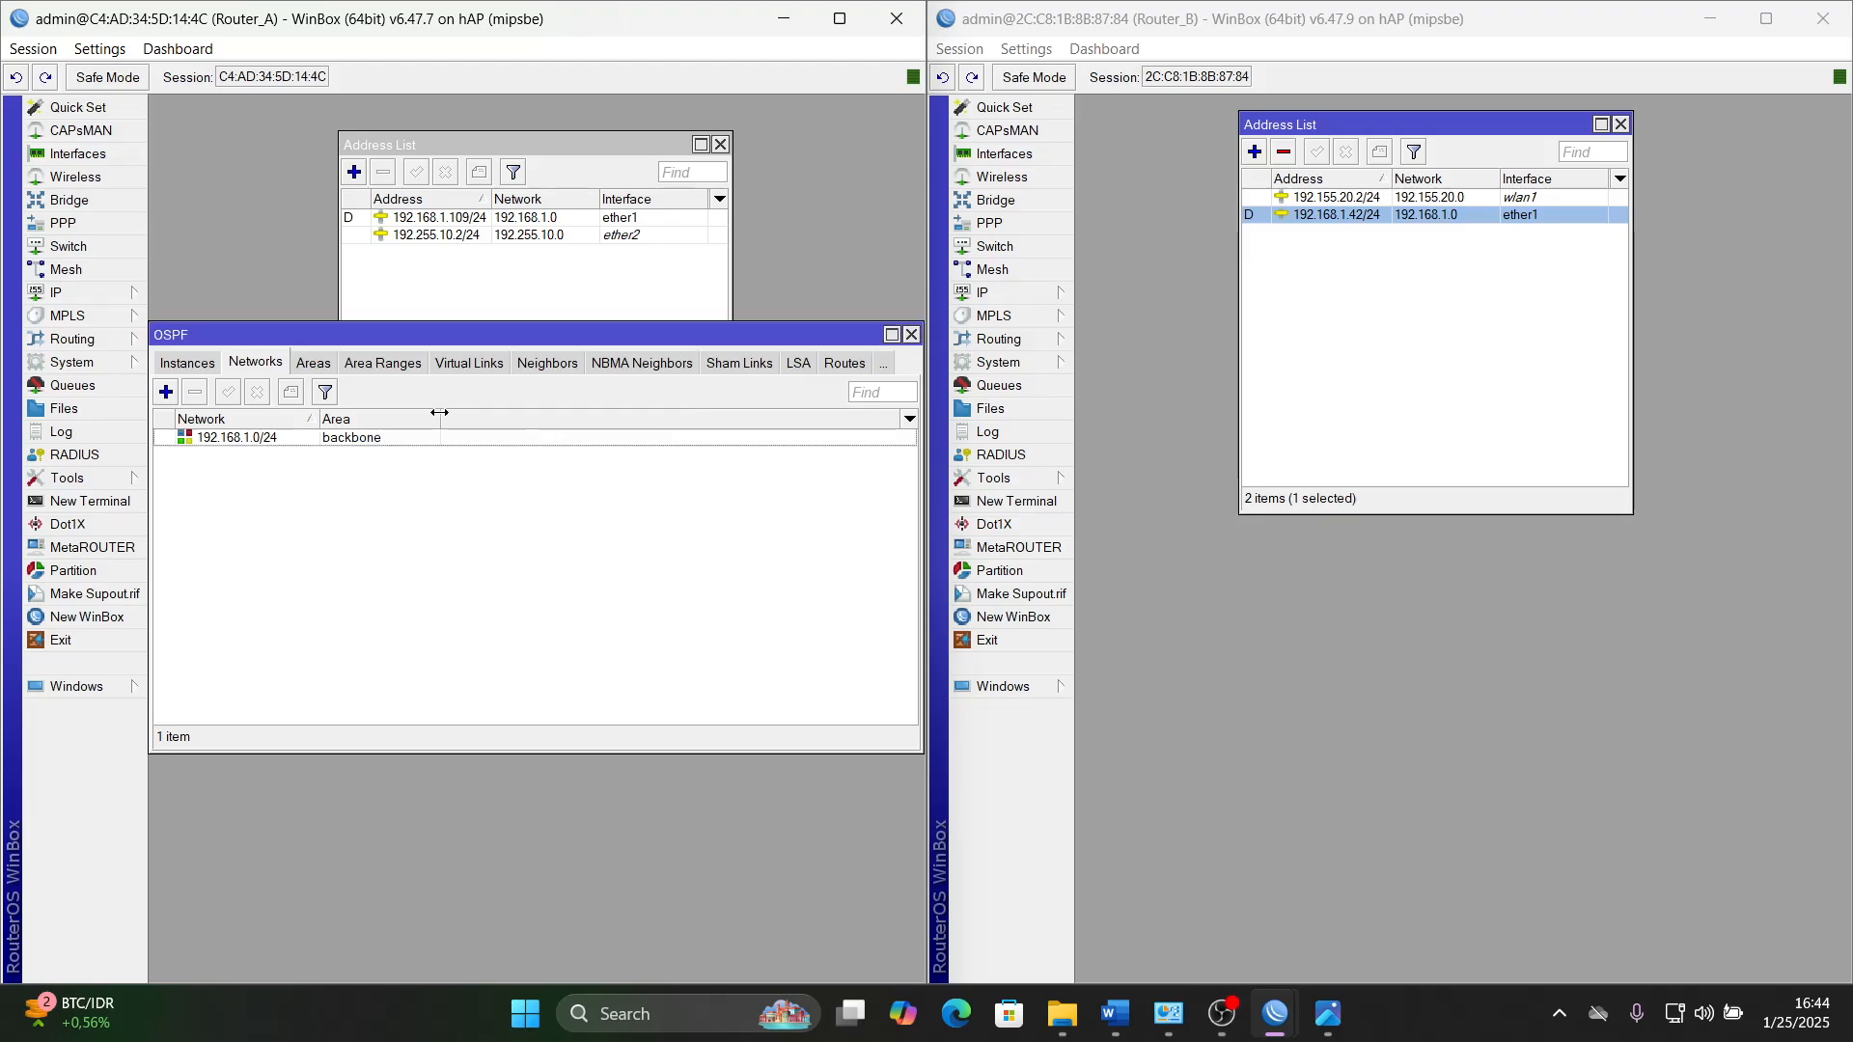
- Add a second OSPF network, 192.255.10.0/24, in the backbone area on Router_A and save it
{"action": "left_click", "coordinate": [166, 391]}
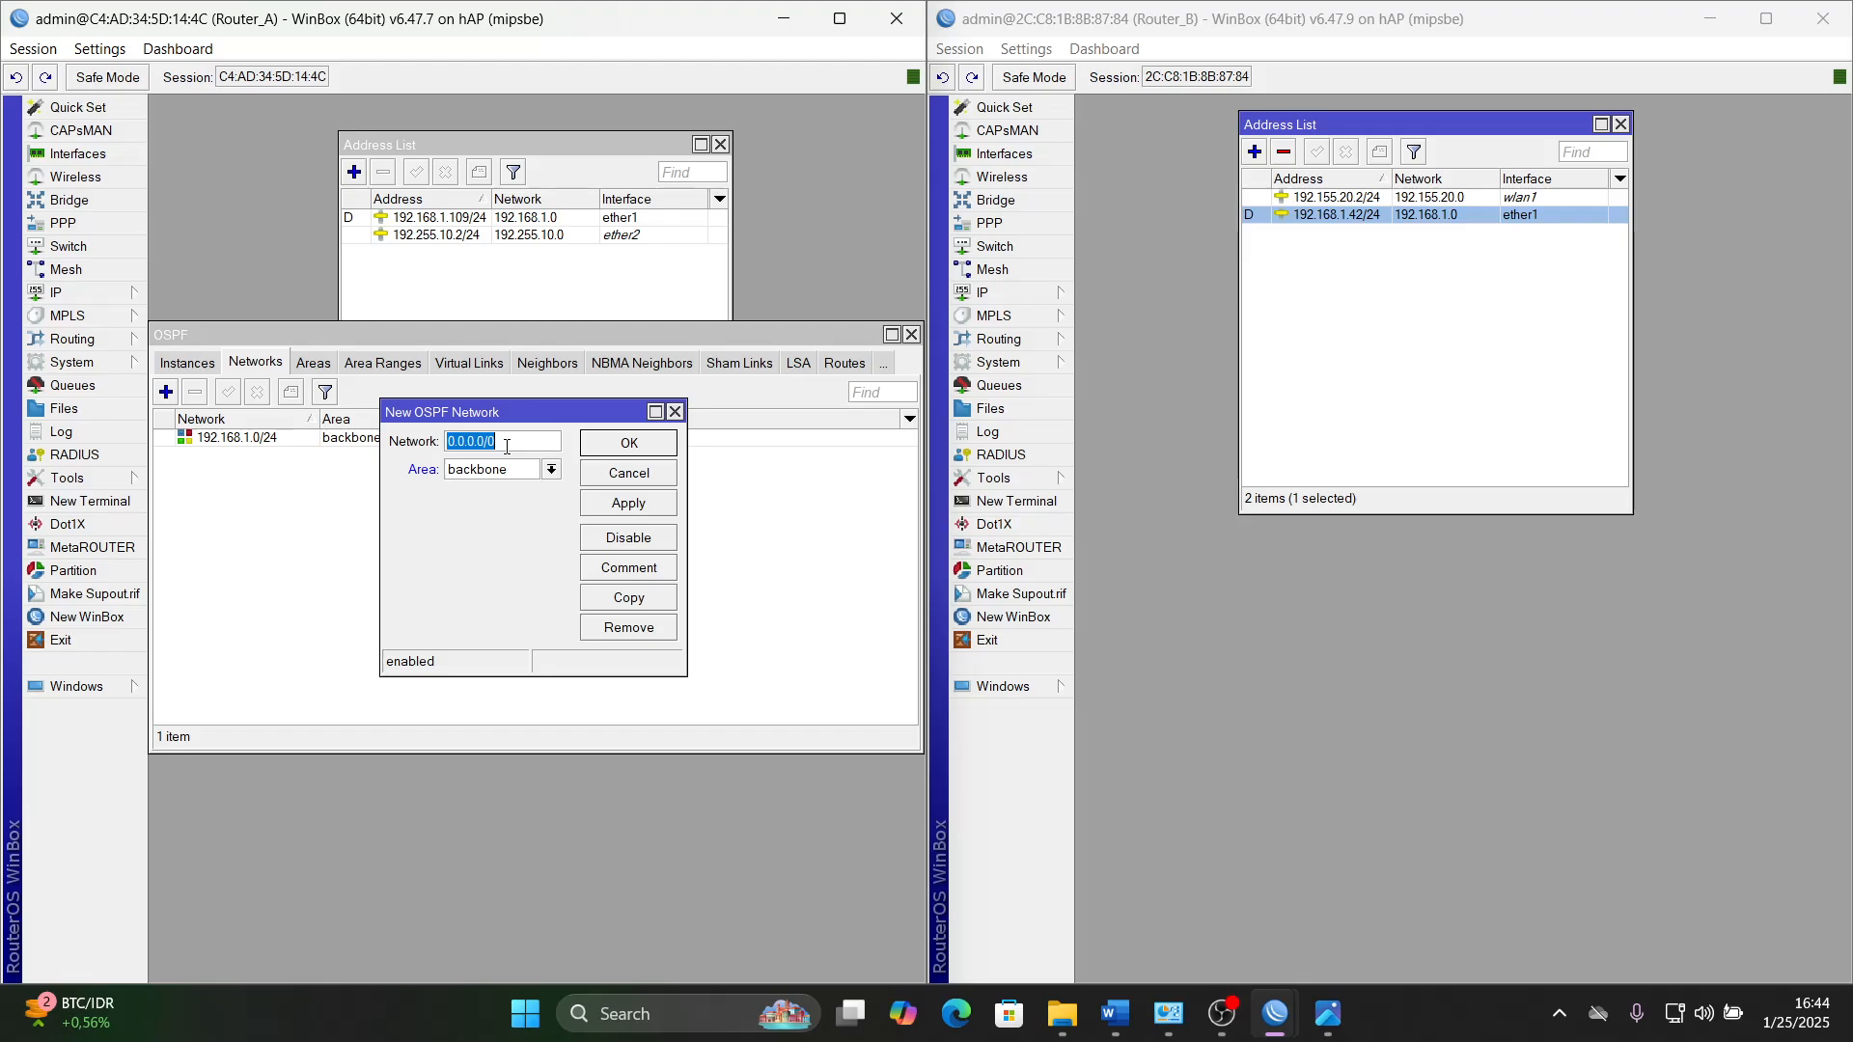
{"action": "type", "text": "192.255.10.0/24"}
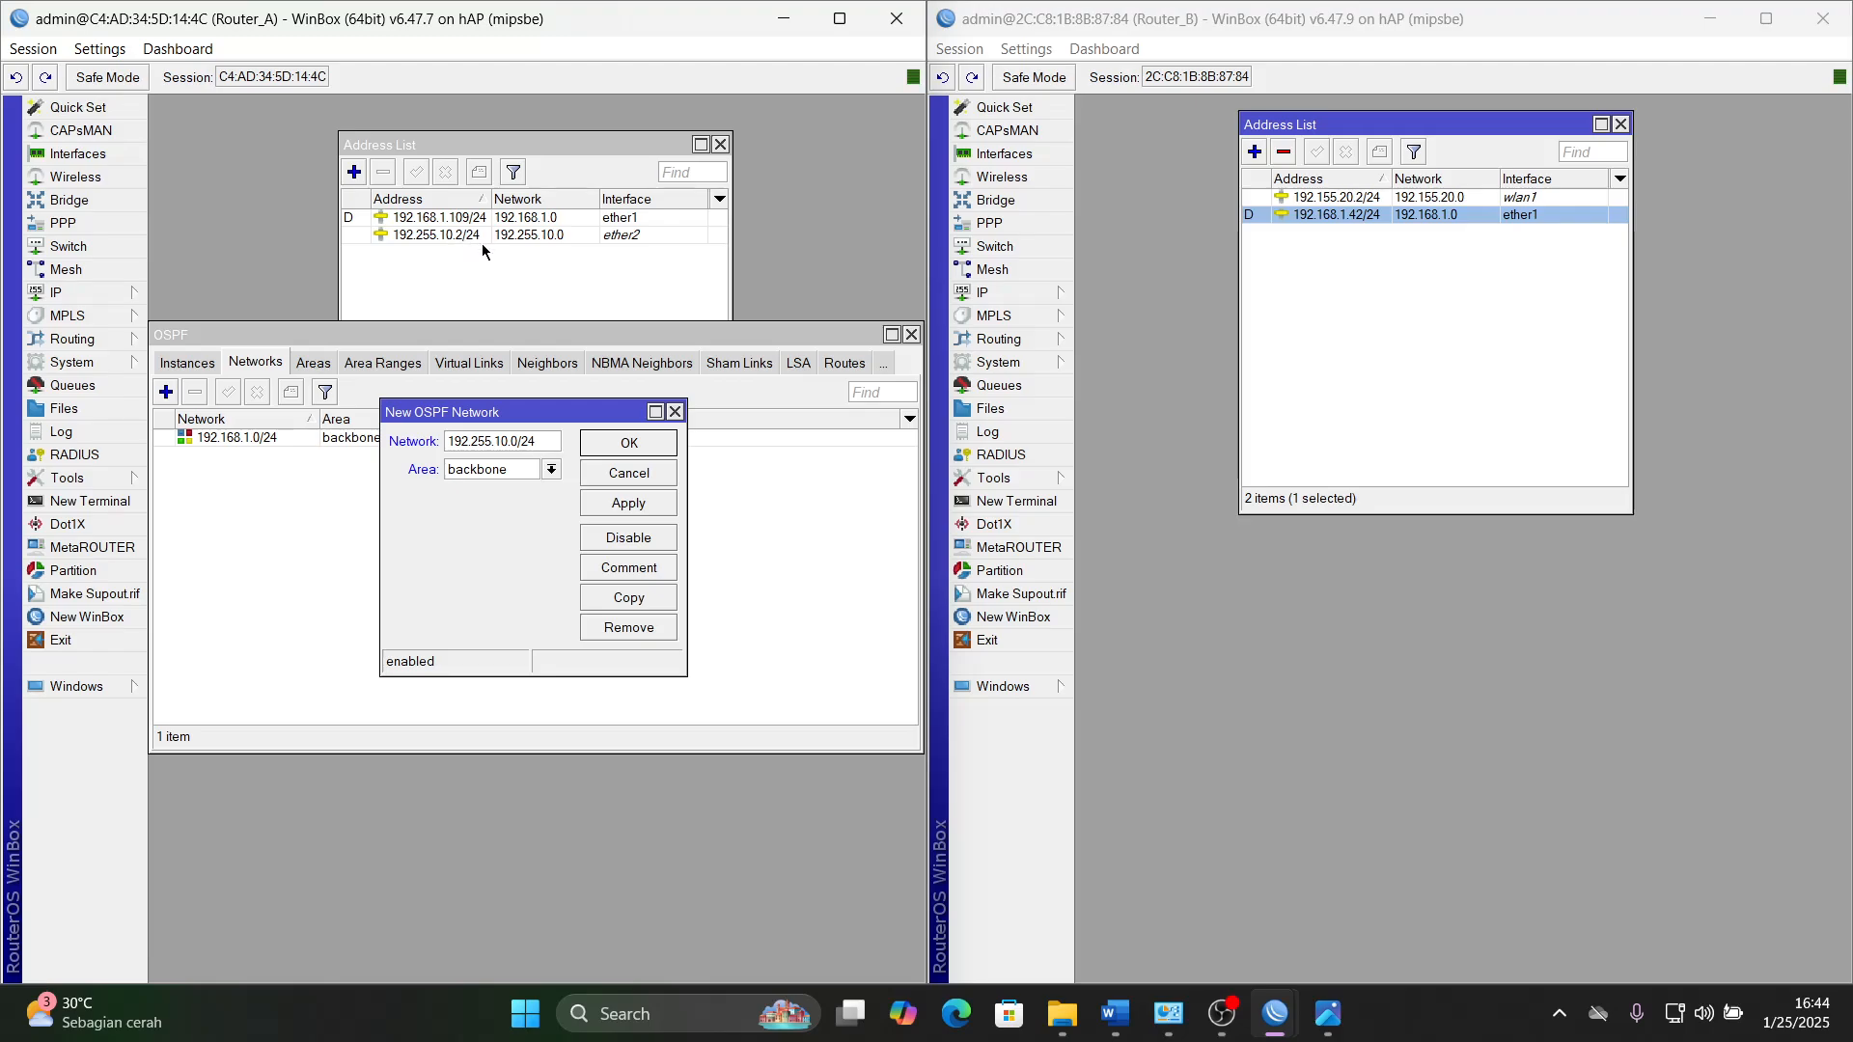
{"action": "left_click", "coordinate": [647, 507]}
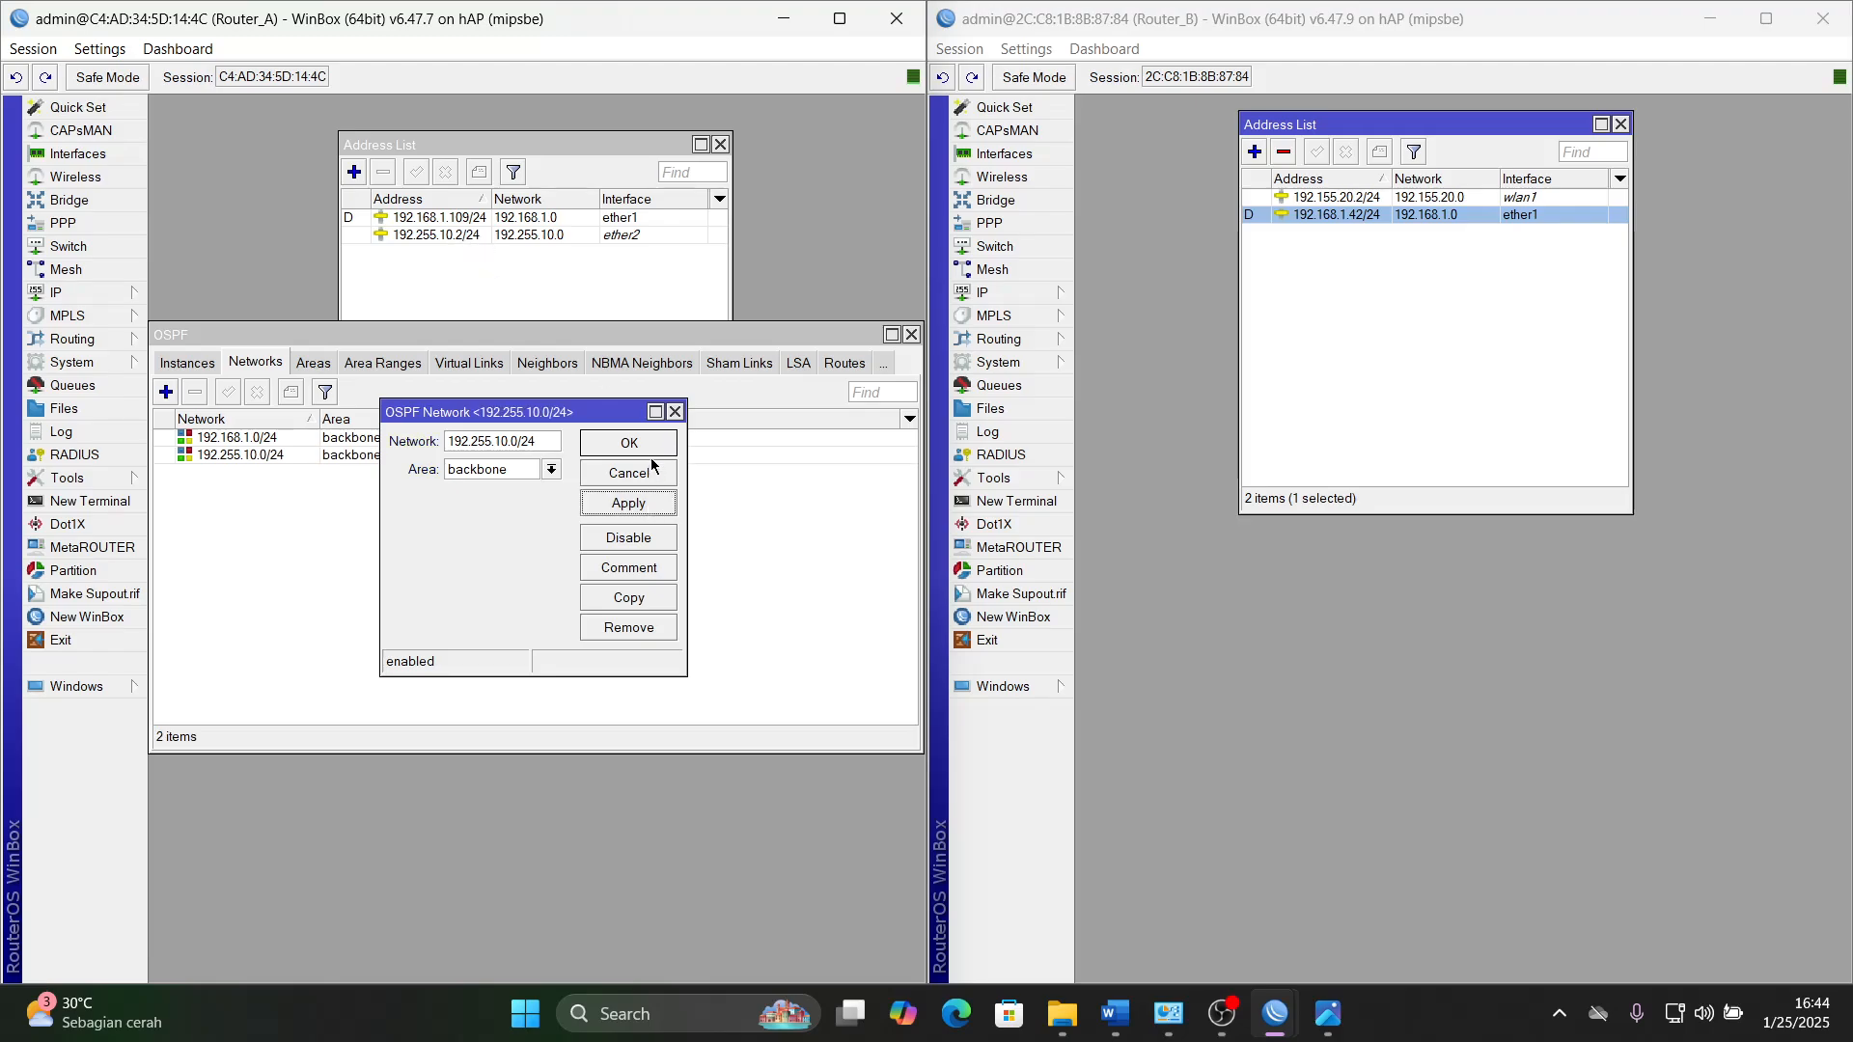
{"action": "left_click", "coordinate": [632, 442]}
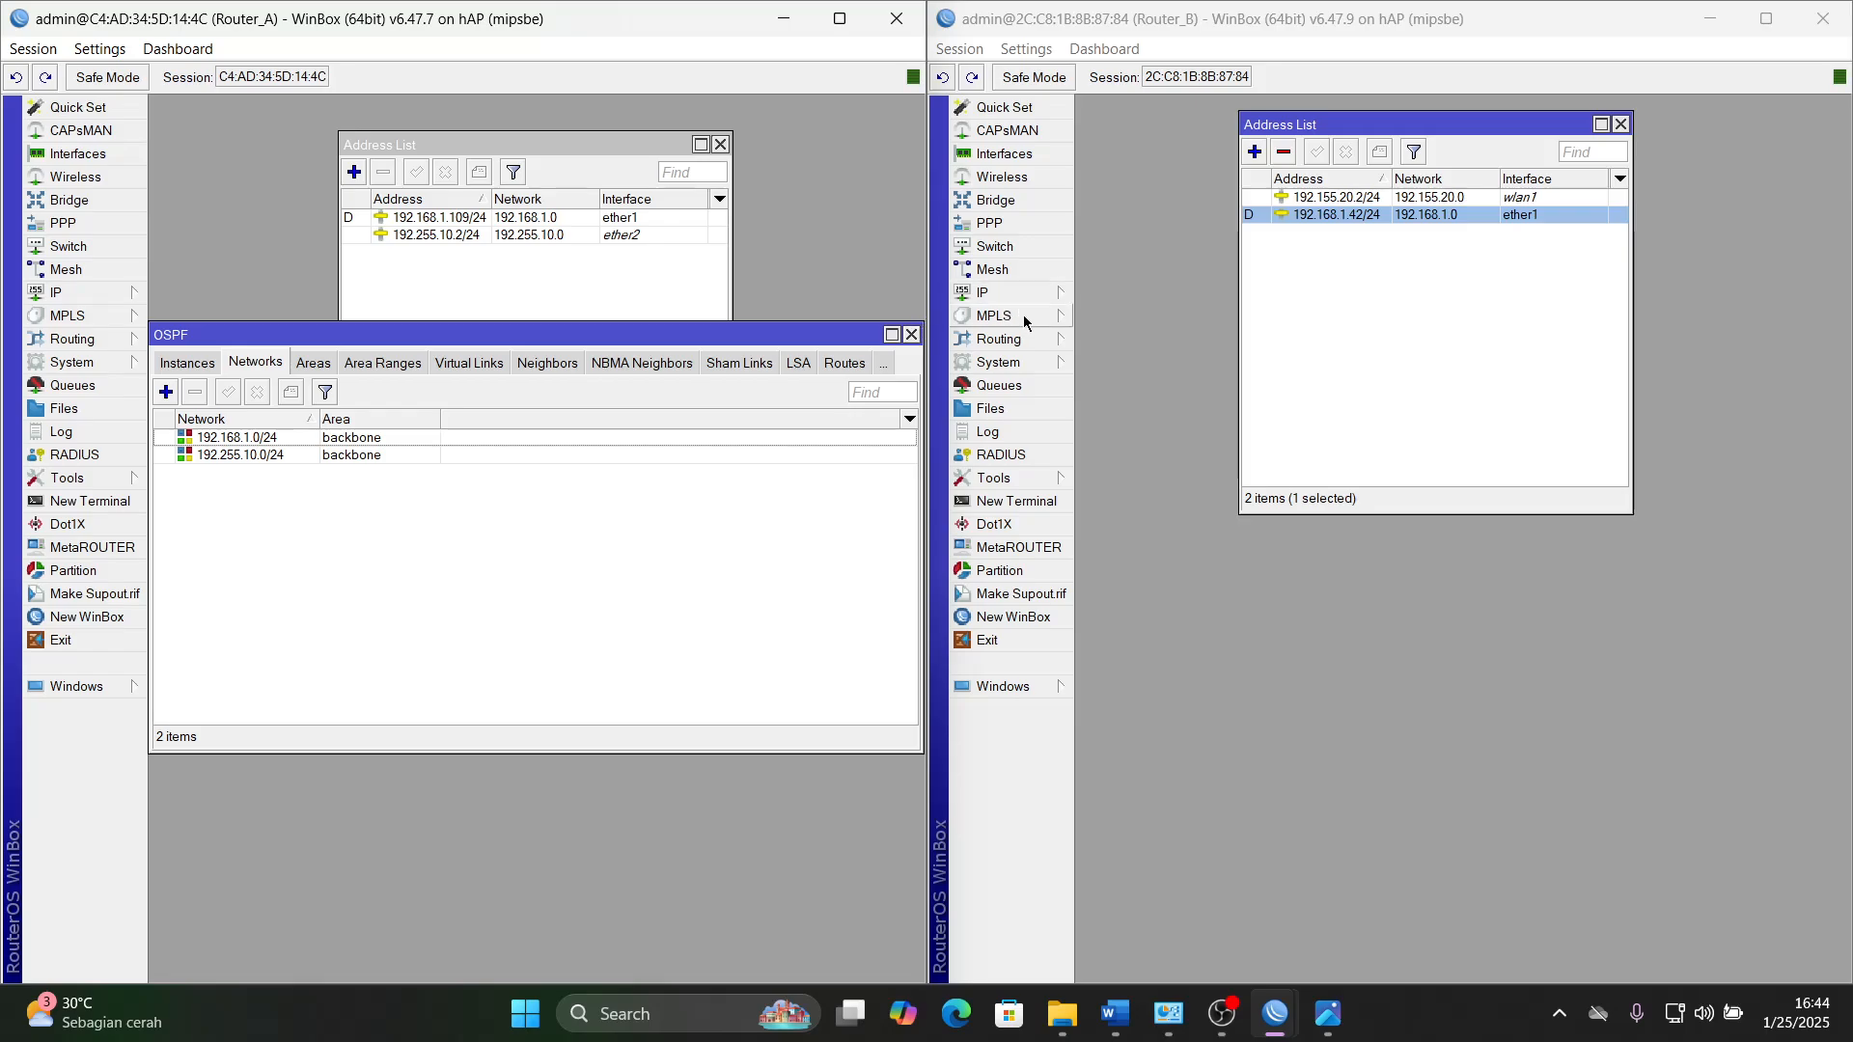
- On Router_B, add the OSPF network 192.168.1.0/24 in the backbone area and save it
{"action": "left_click", "coordinate": [999, 338]}
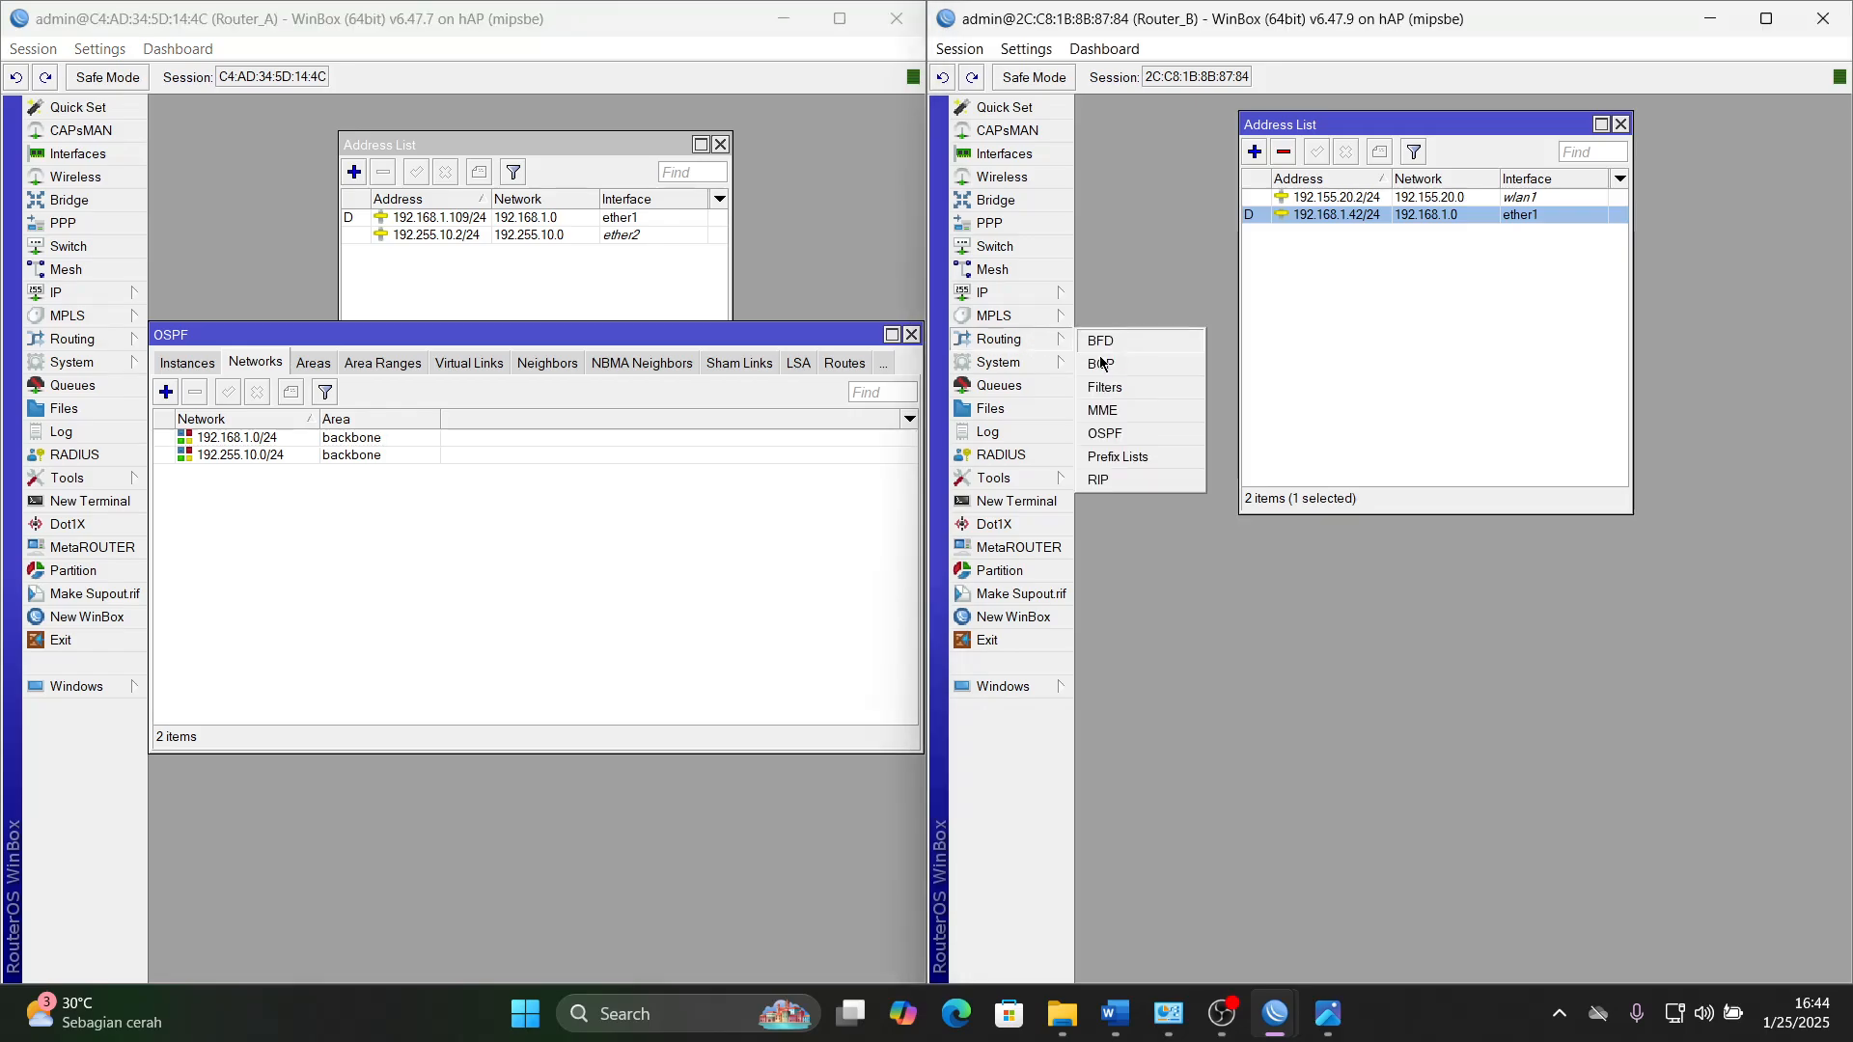
{"action": "left_click", "coordinate": [1104, 433]}
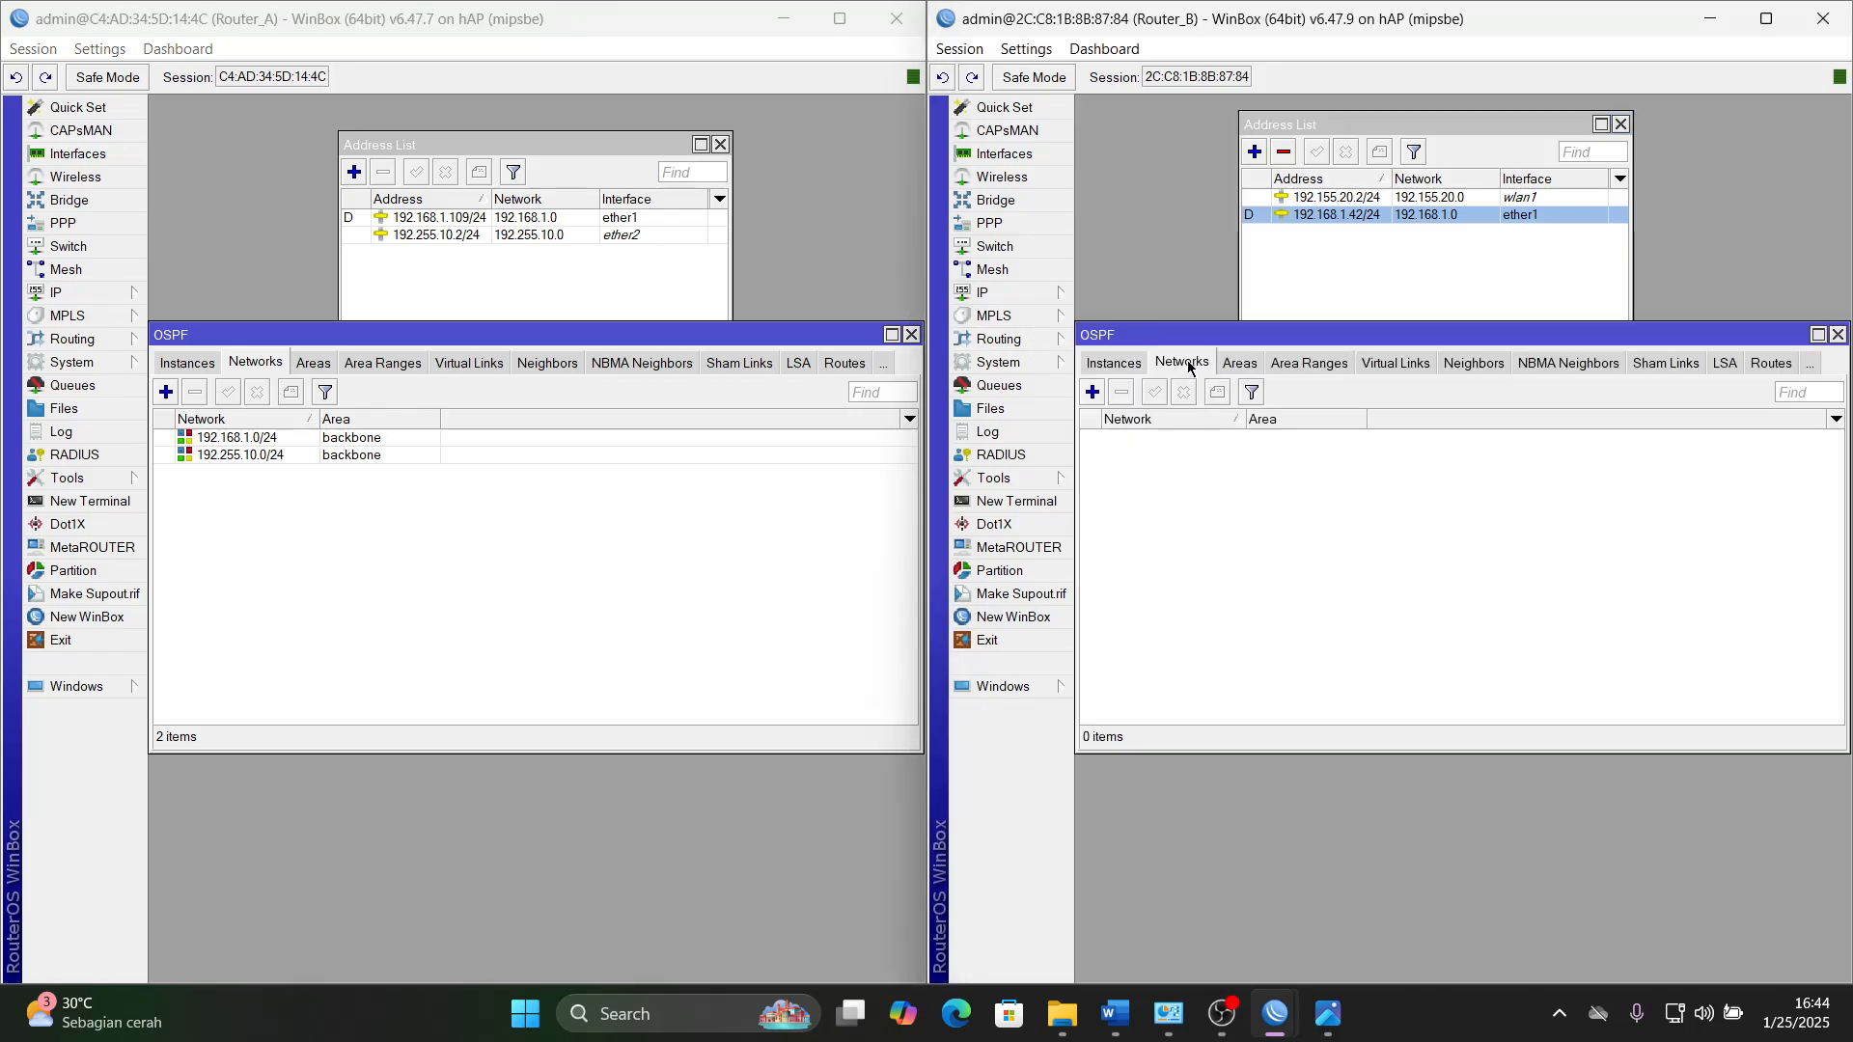
{"action": "left_click", "coordinate": [1091, 392]}
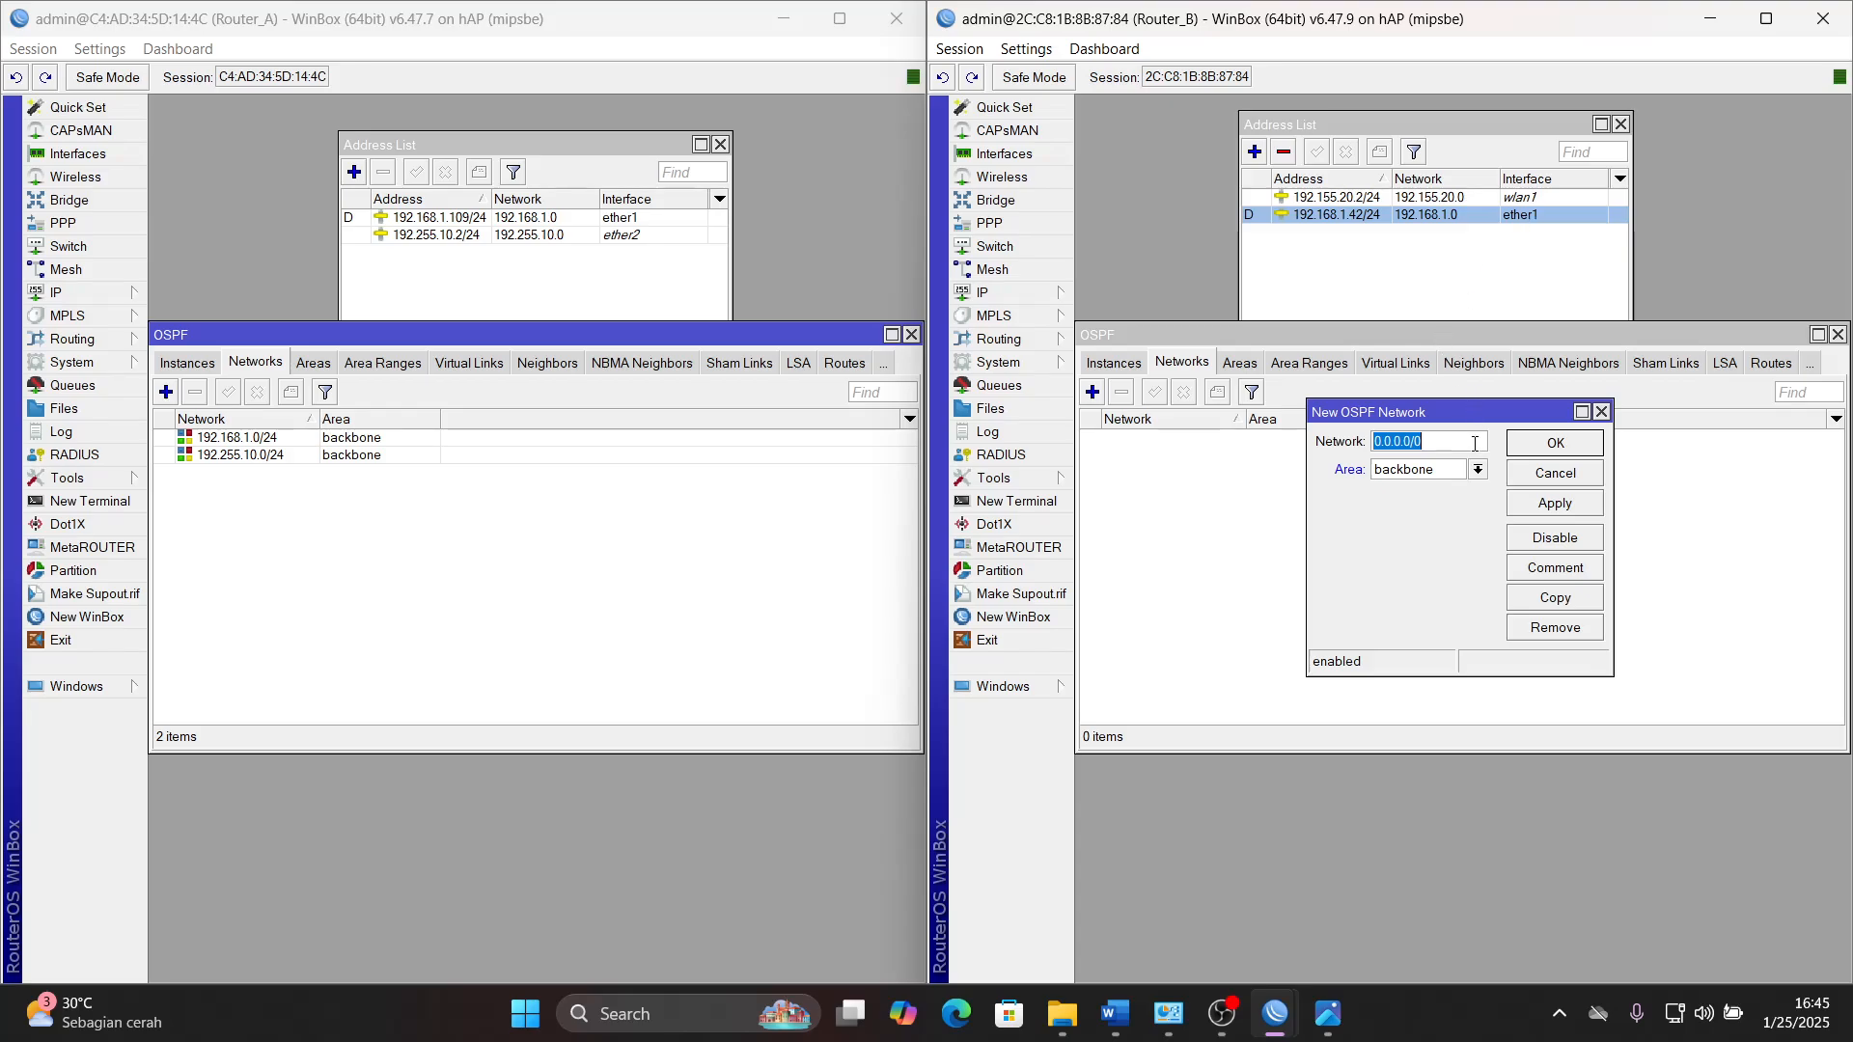
{"action": "type", "text": "192.168.1.0/24"}
{"action": "left_click", "coordinate": [1555, 503]}
{"action": "left_click", "coordinate": [1555, 443]}
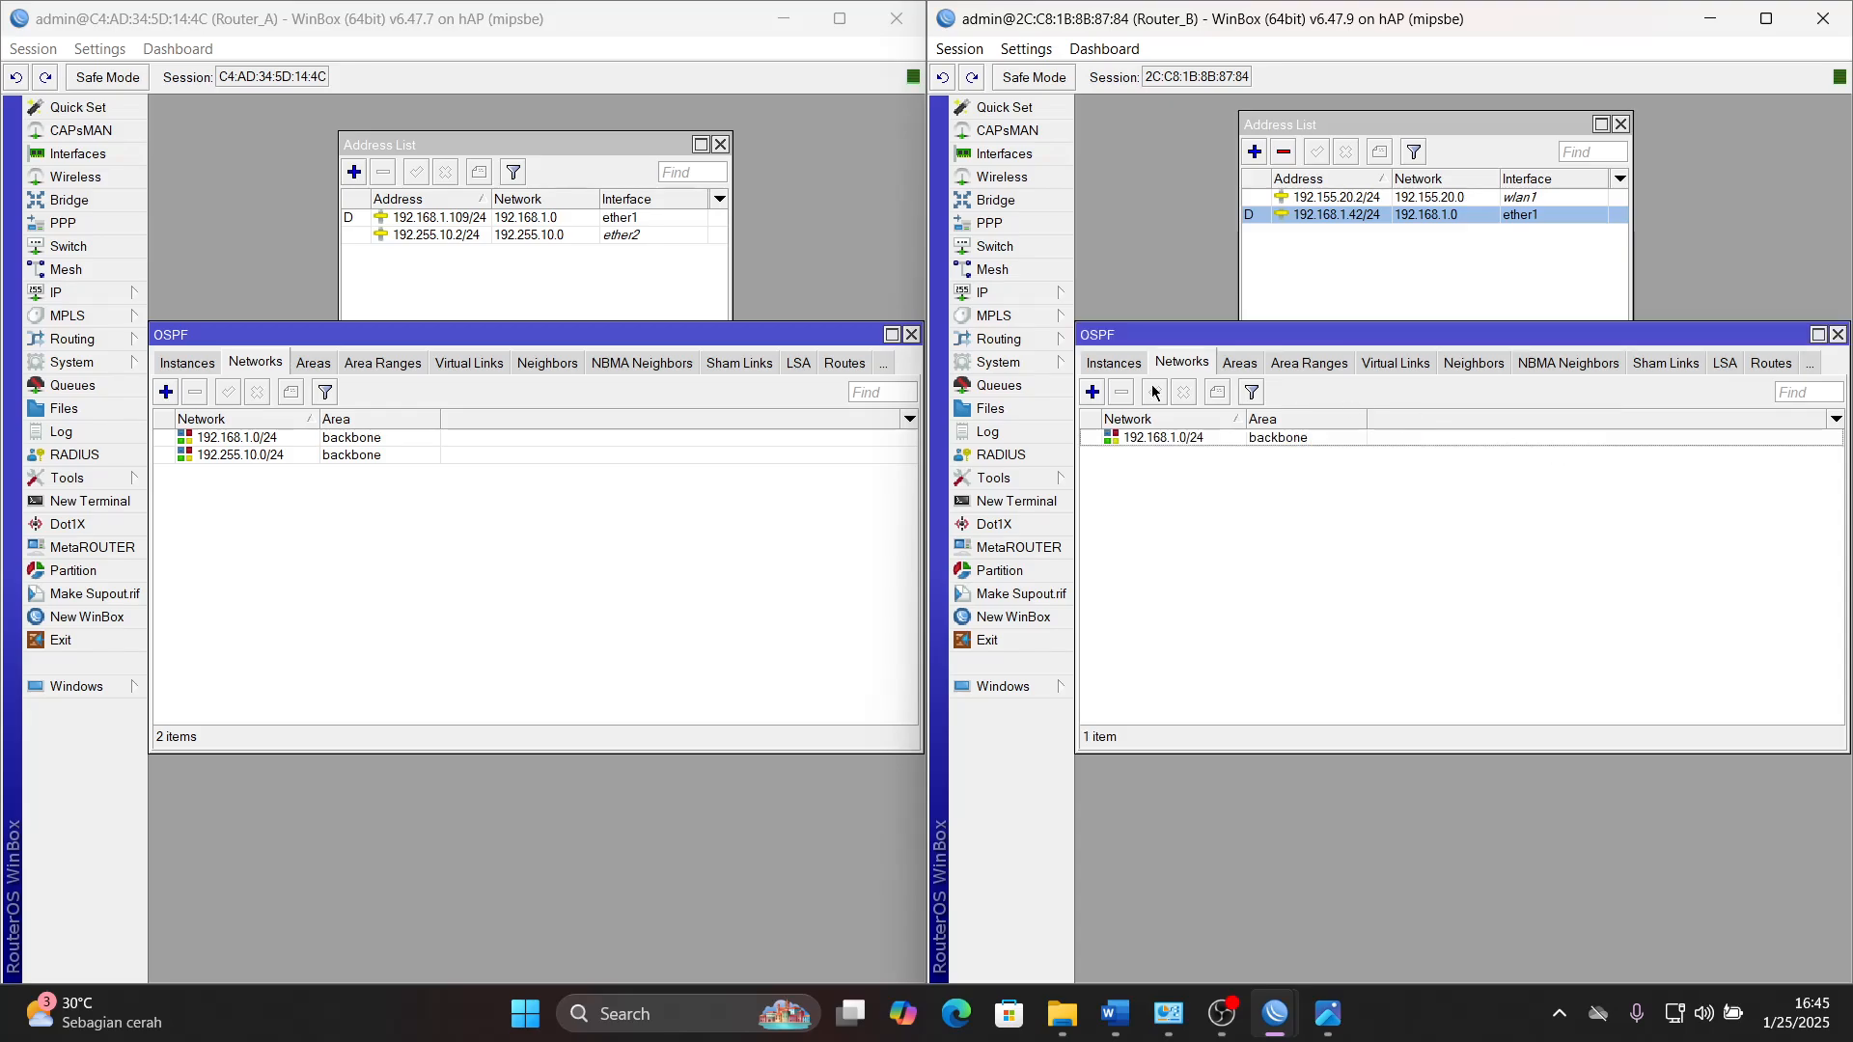
- Add a second OSPF network, 192.155.20.0/24, in the backbone area on Router_B and save it
{"action": "left_click", "coordinate": [1092, 391]}
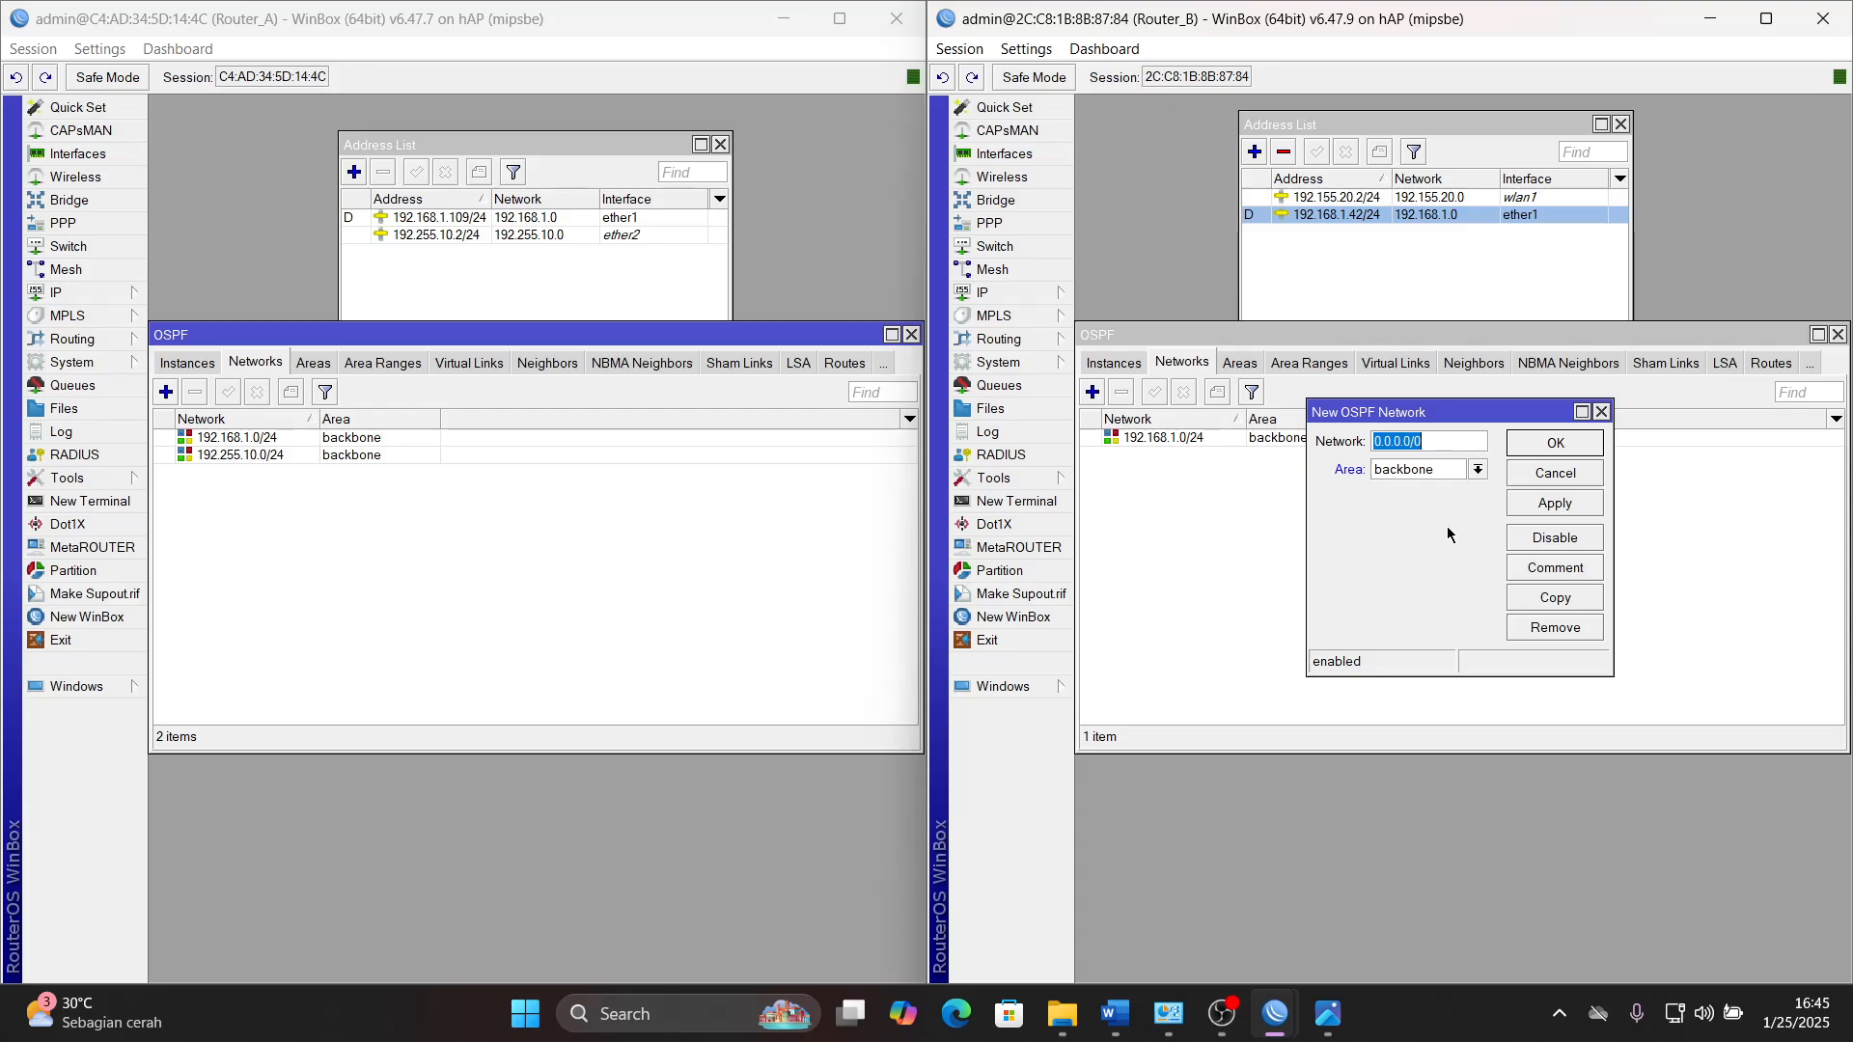
{"action": "type", "text": "192.155.20.0/24"}
{"action": "left_click", "coordinate": [1553, 503]}
{"action": "left_click", "coordinate": [1555, 445]}
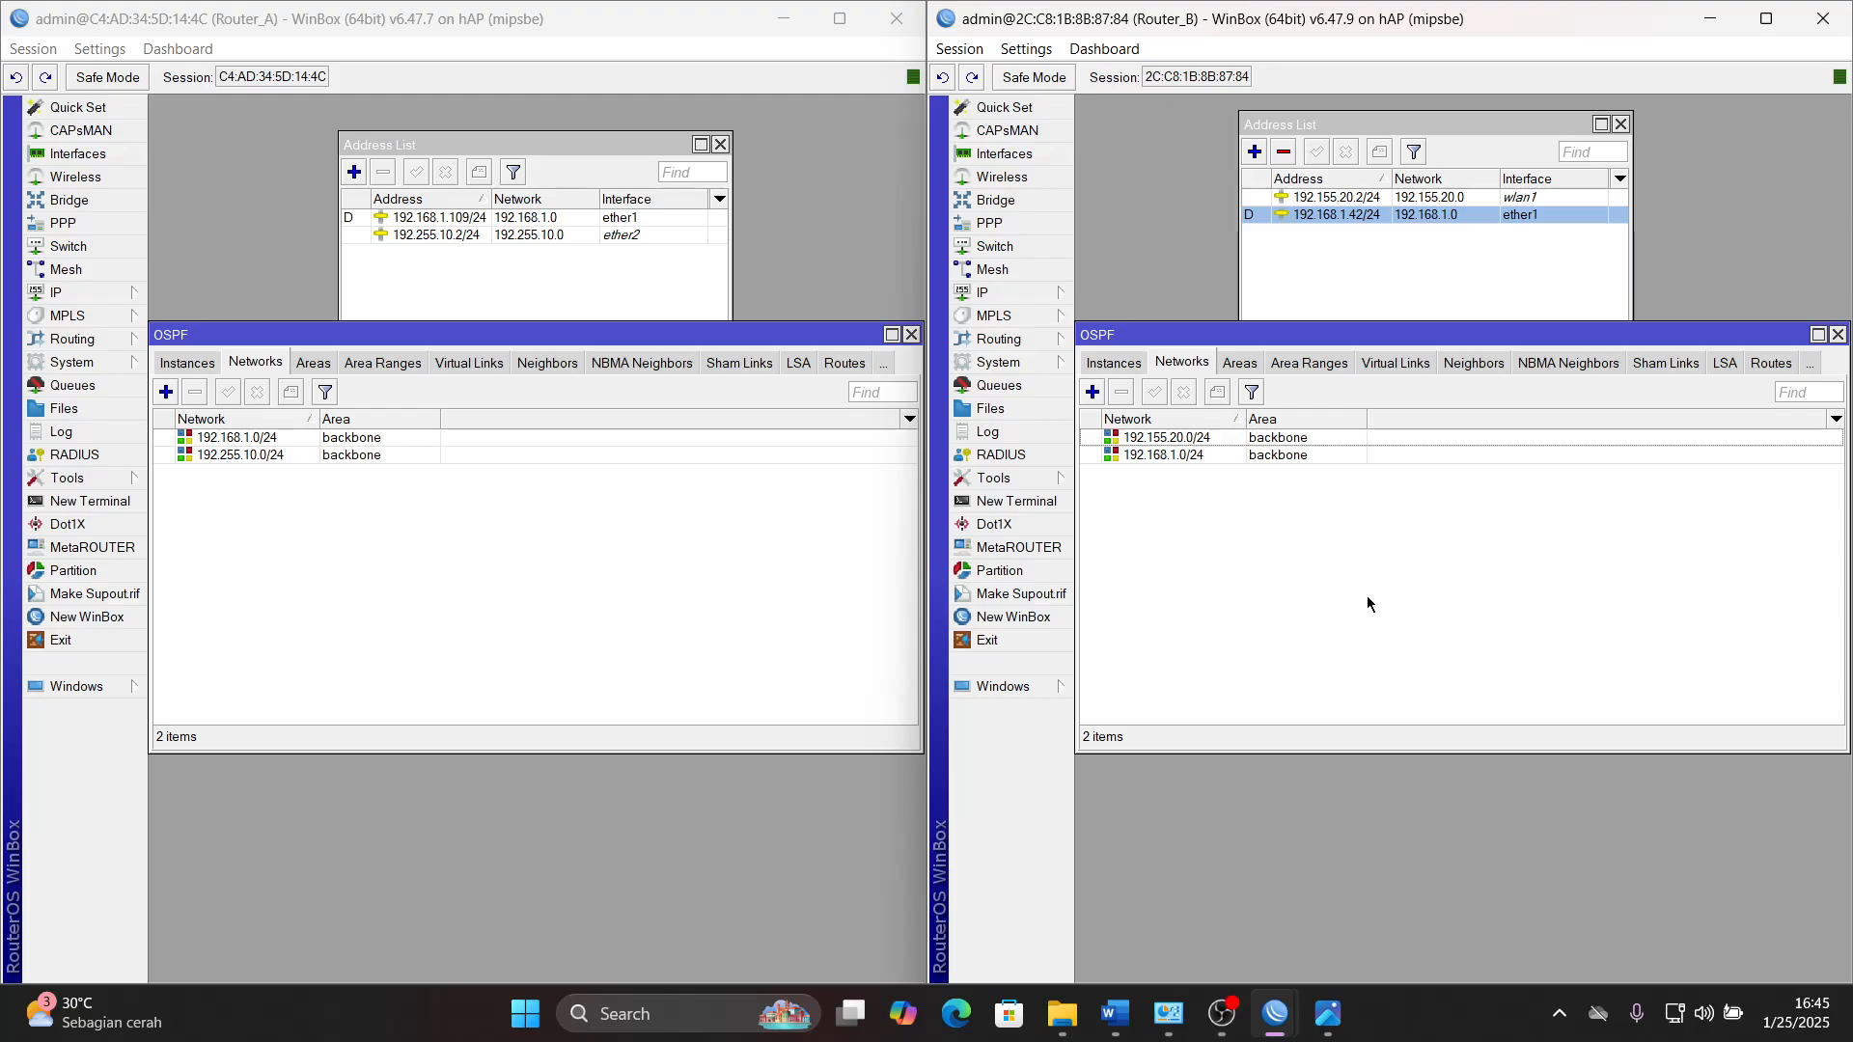
- Switch to the Word task document, select the WLAN Lease Time and DNS items to check them, and return to WinBox
{"action": "left_click", "coordinate": [1115, 1013]}
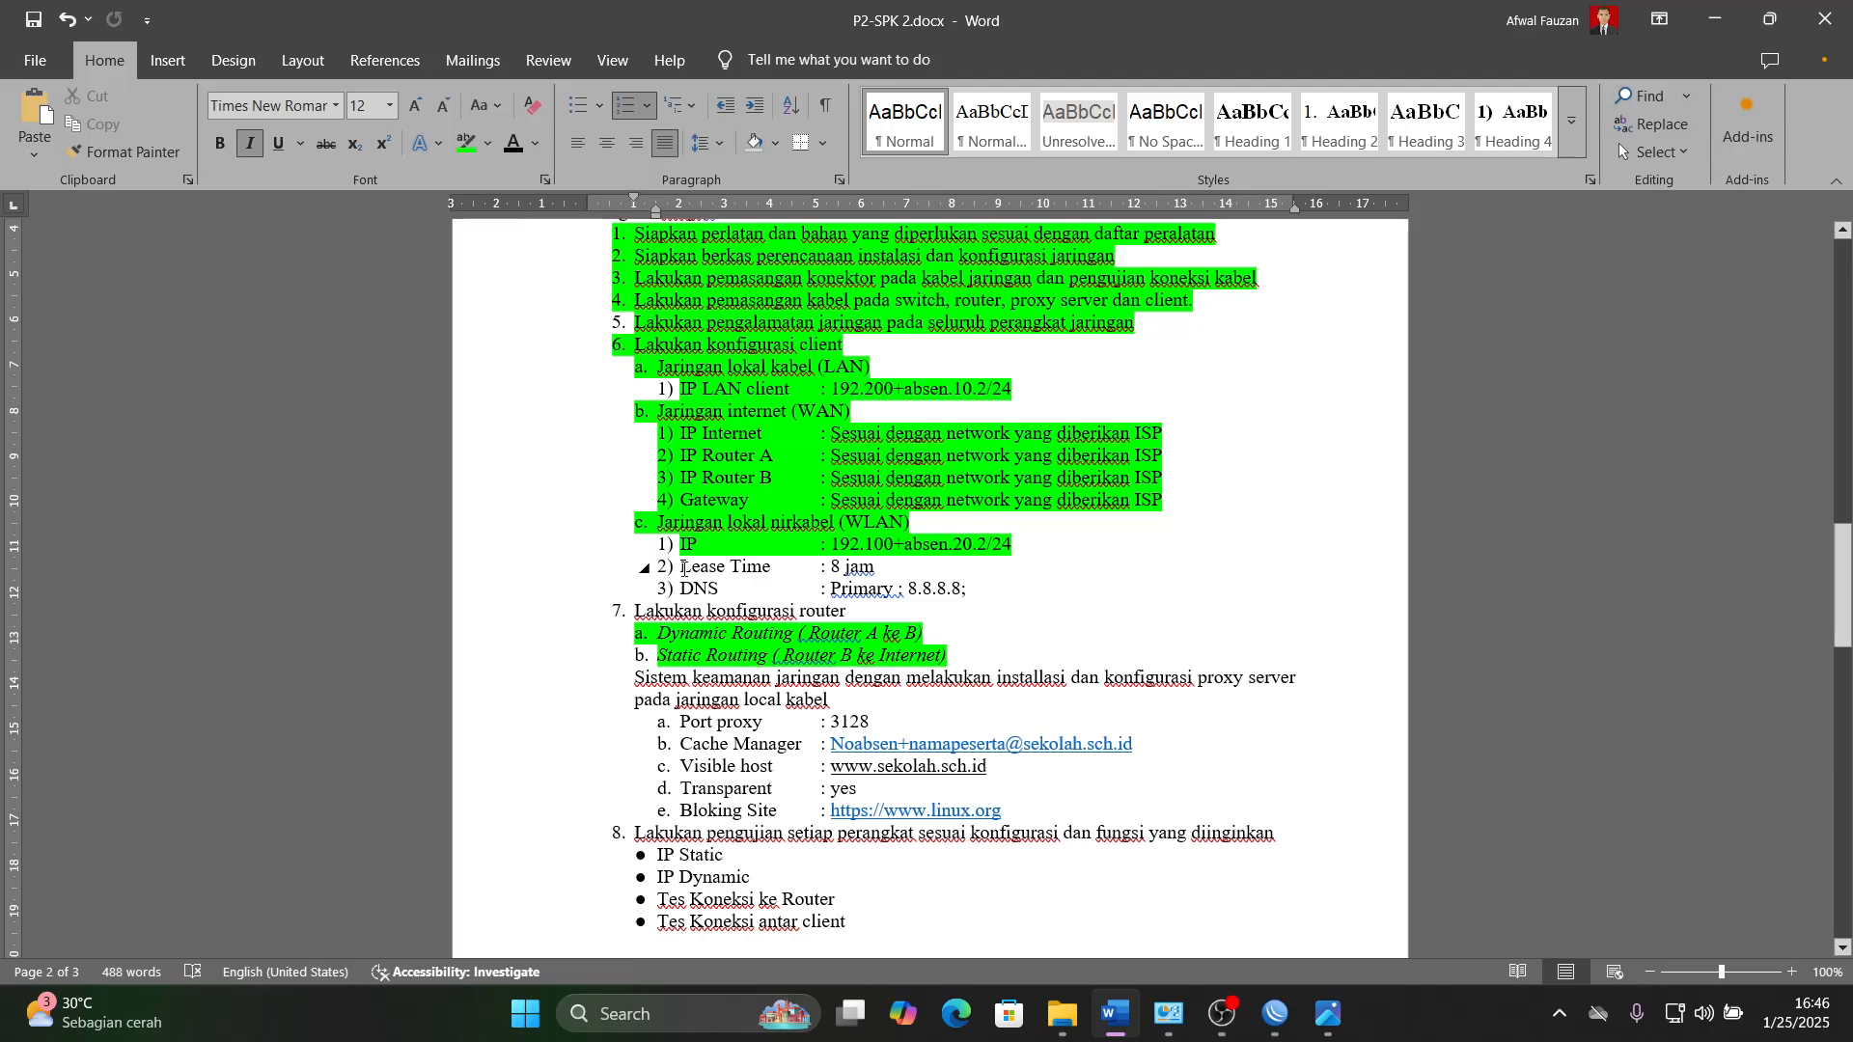
{"action": "left_click_drag", "start_coordinate": [709, 570], "coordinate": [968, 586]}
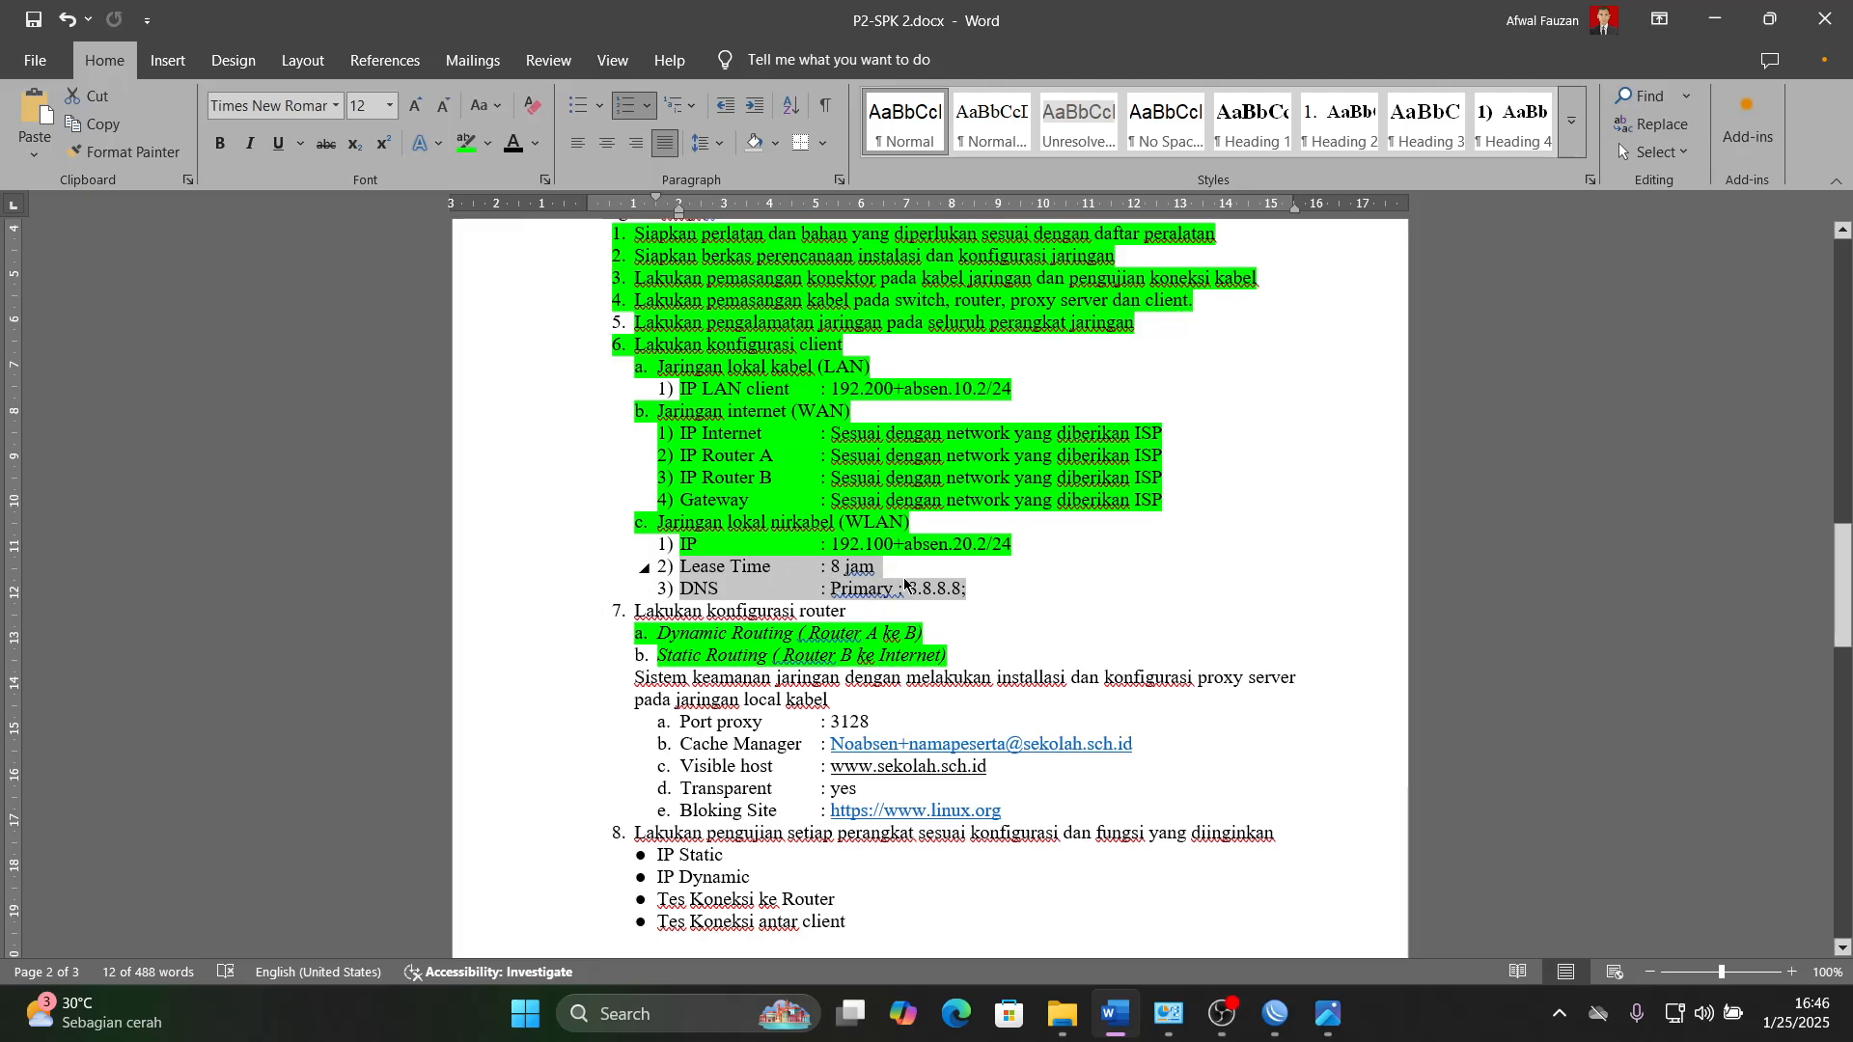
{"action": "left_click", "coordinate": [1118, 1025]}
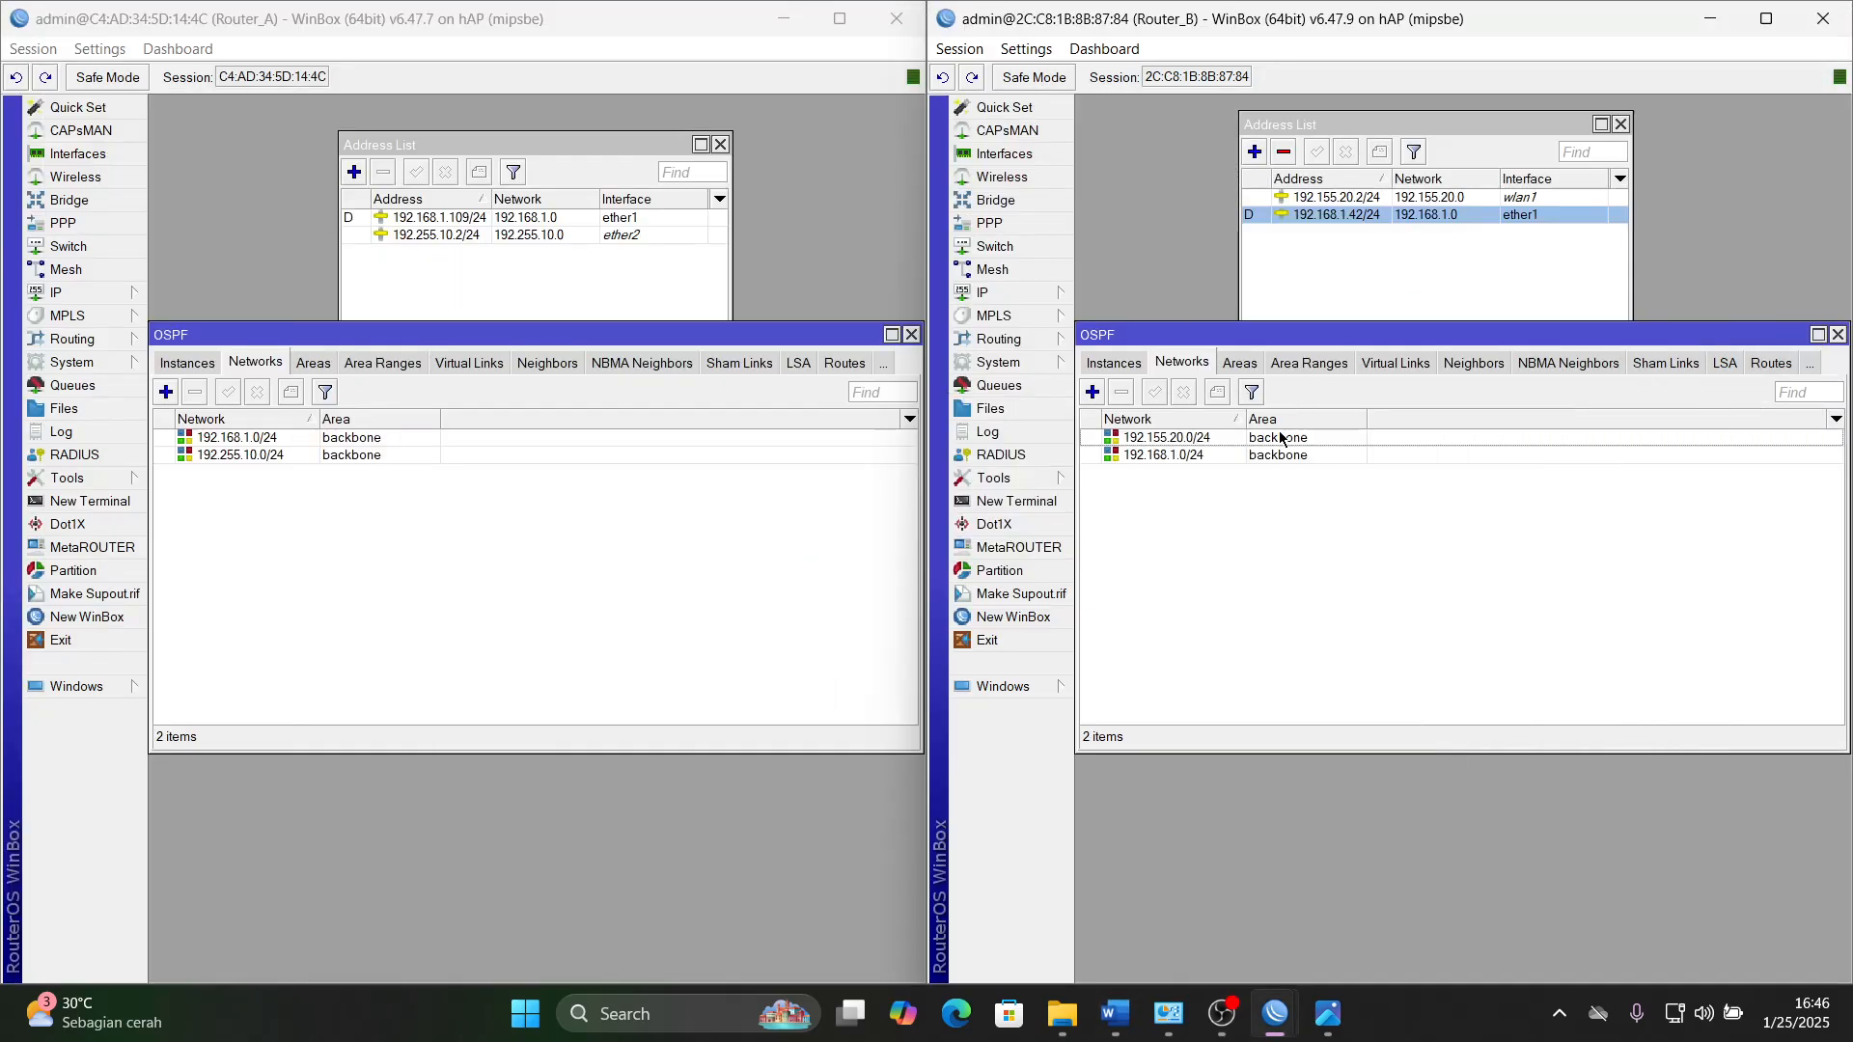
- Close the OSPF windows on both routers and open the list of DHCP servers on Router_B
{"action": "left_click", "coordinate": [1839, 335]}
{"action": "left_click", "coordinate": [911, 334]}
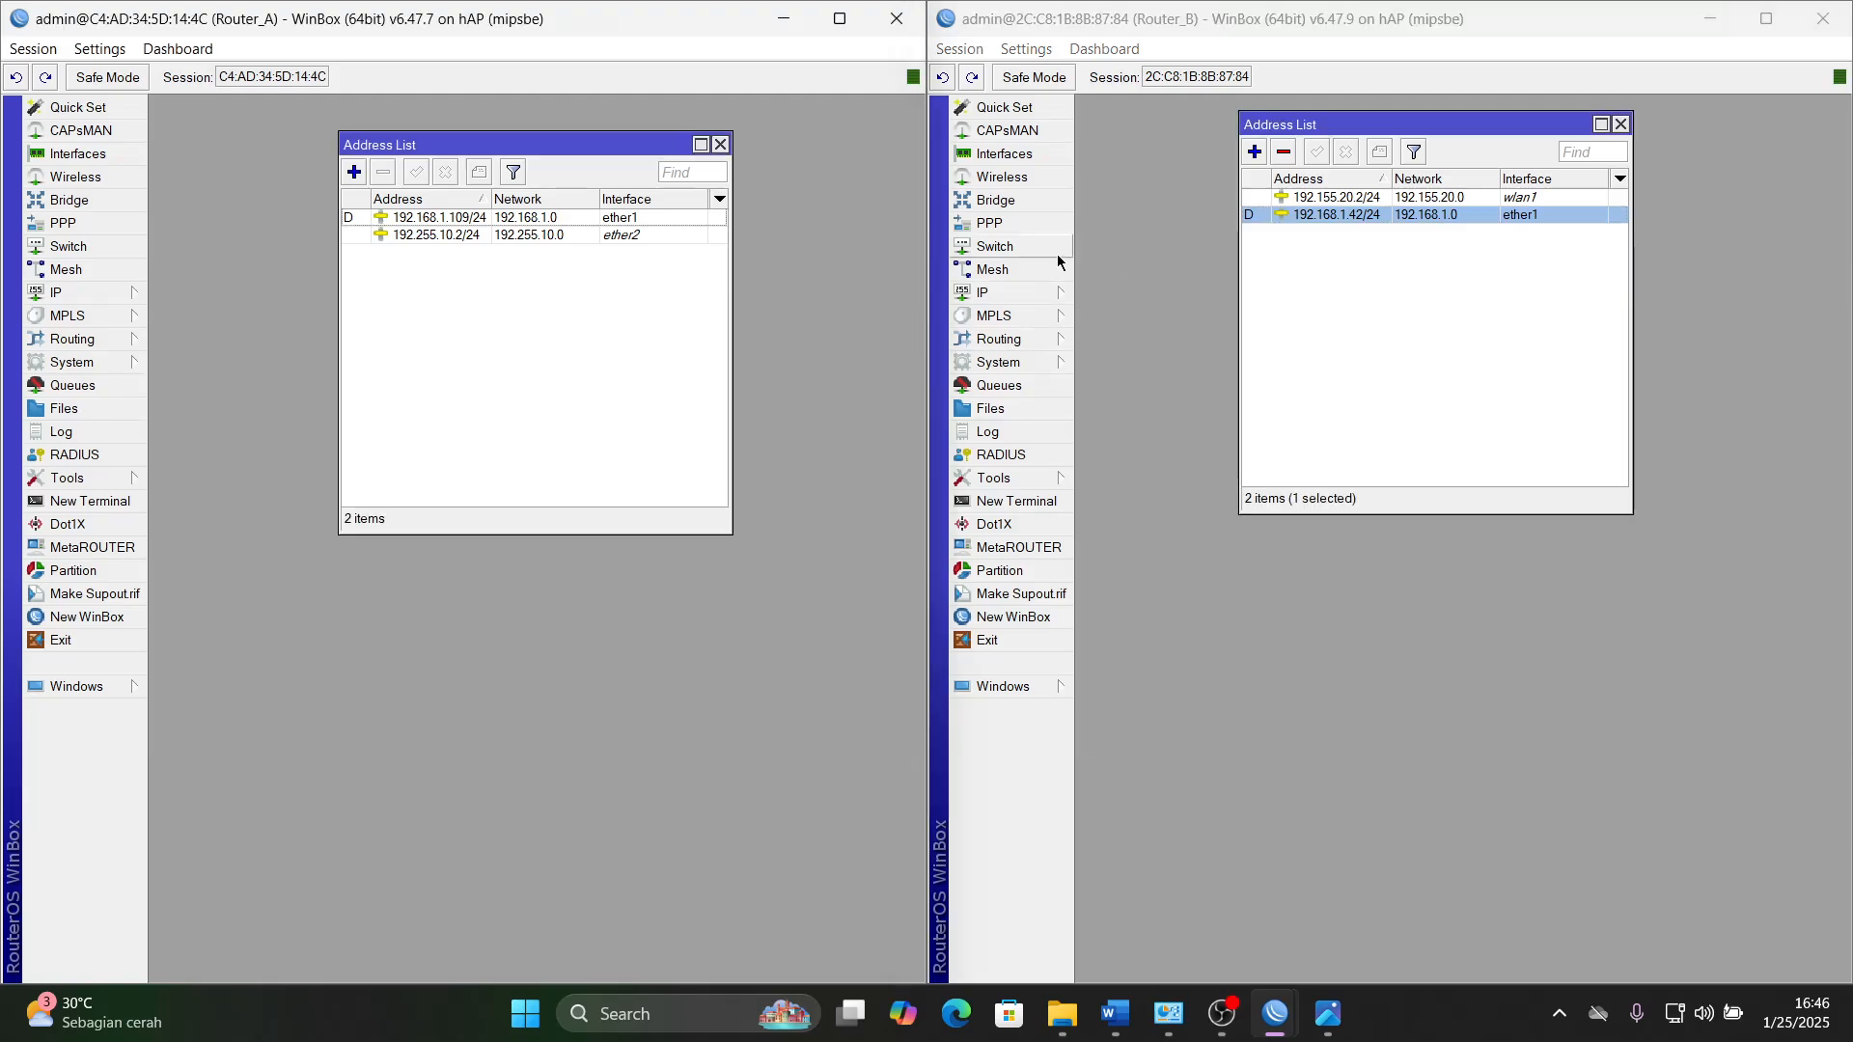
{"action": "left_click", "coordinate": [1021, 302]}
{"action": "left_click", "coordinate": [1156, 434]}
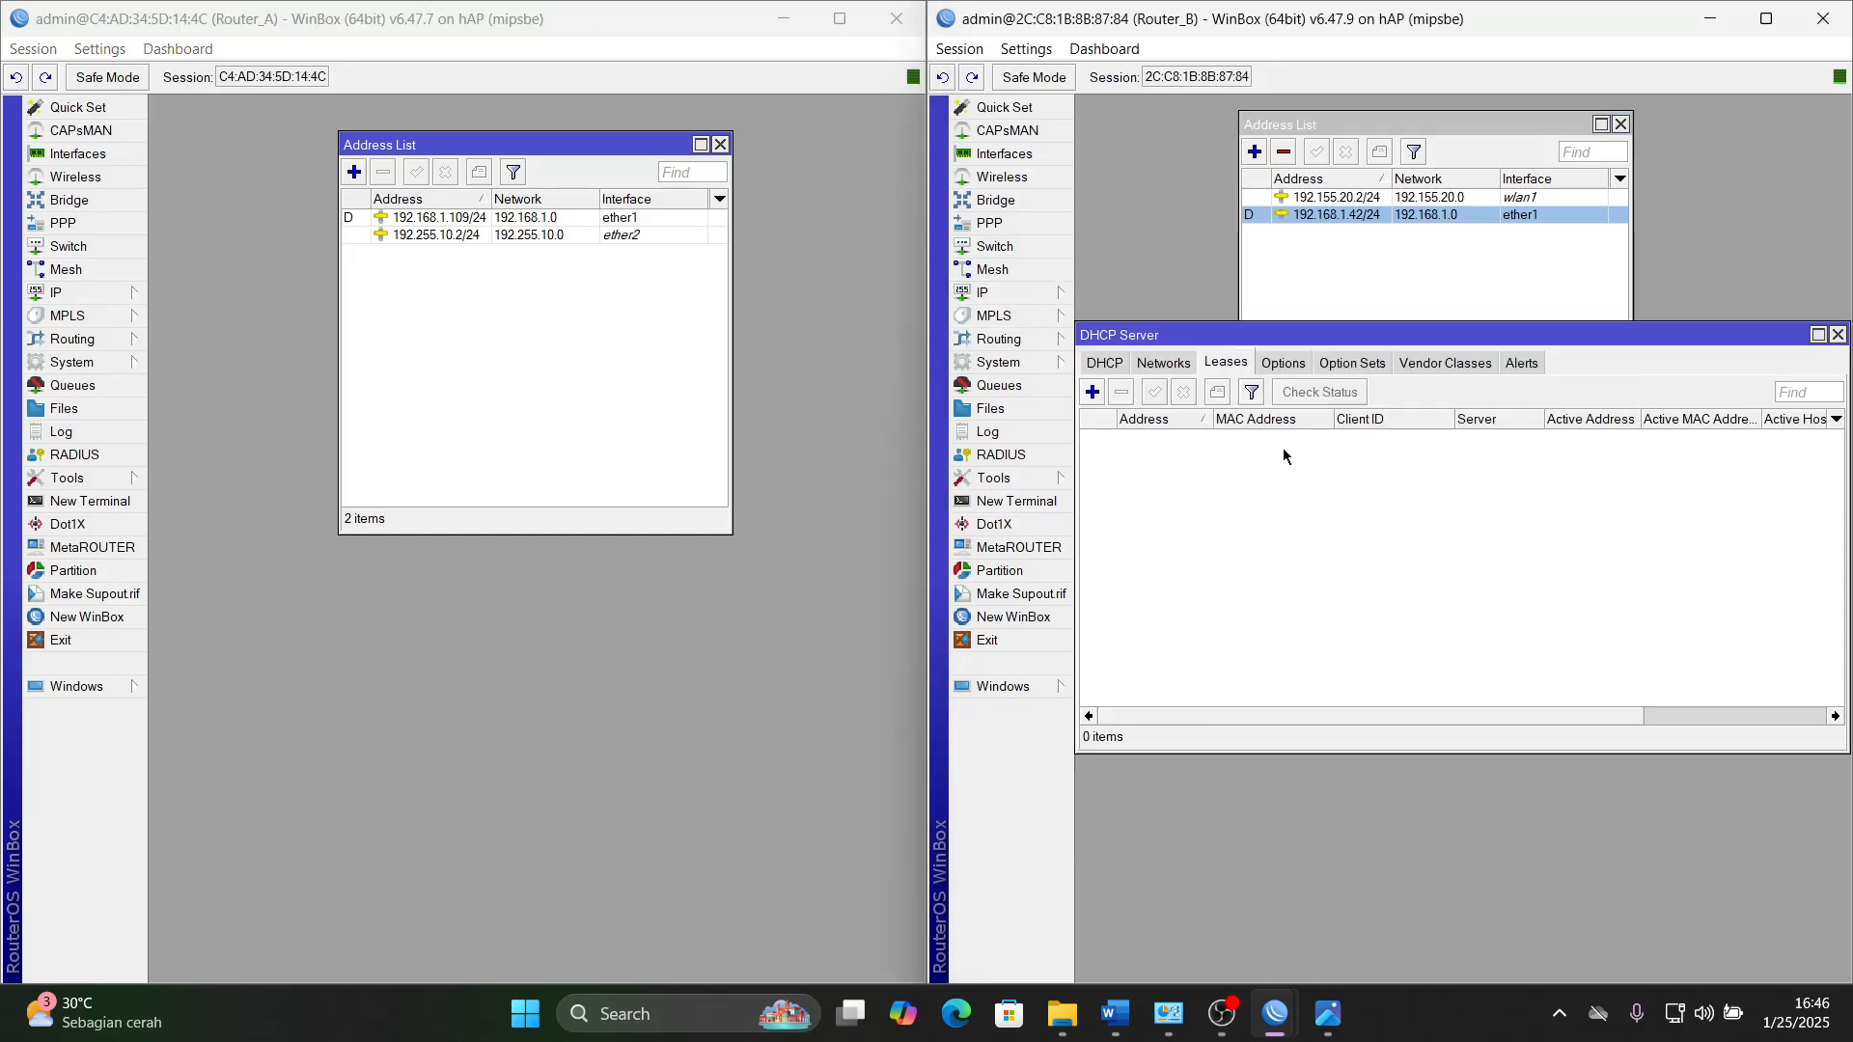
{"action": "left_click", "coordinate": [1165, 364]}
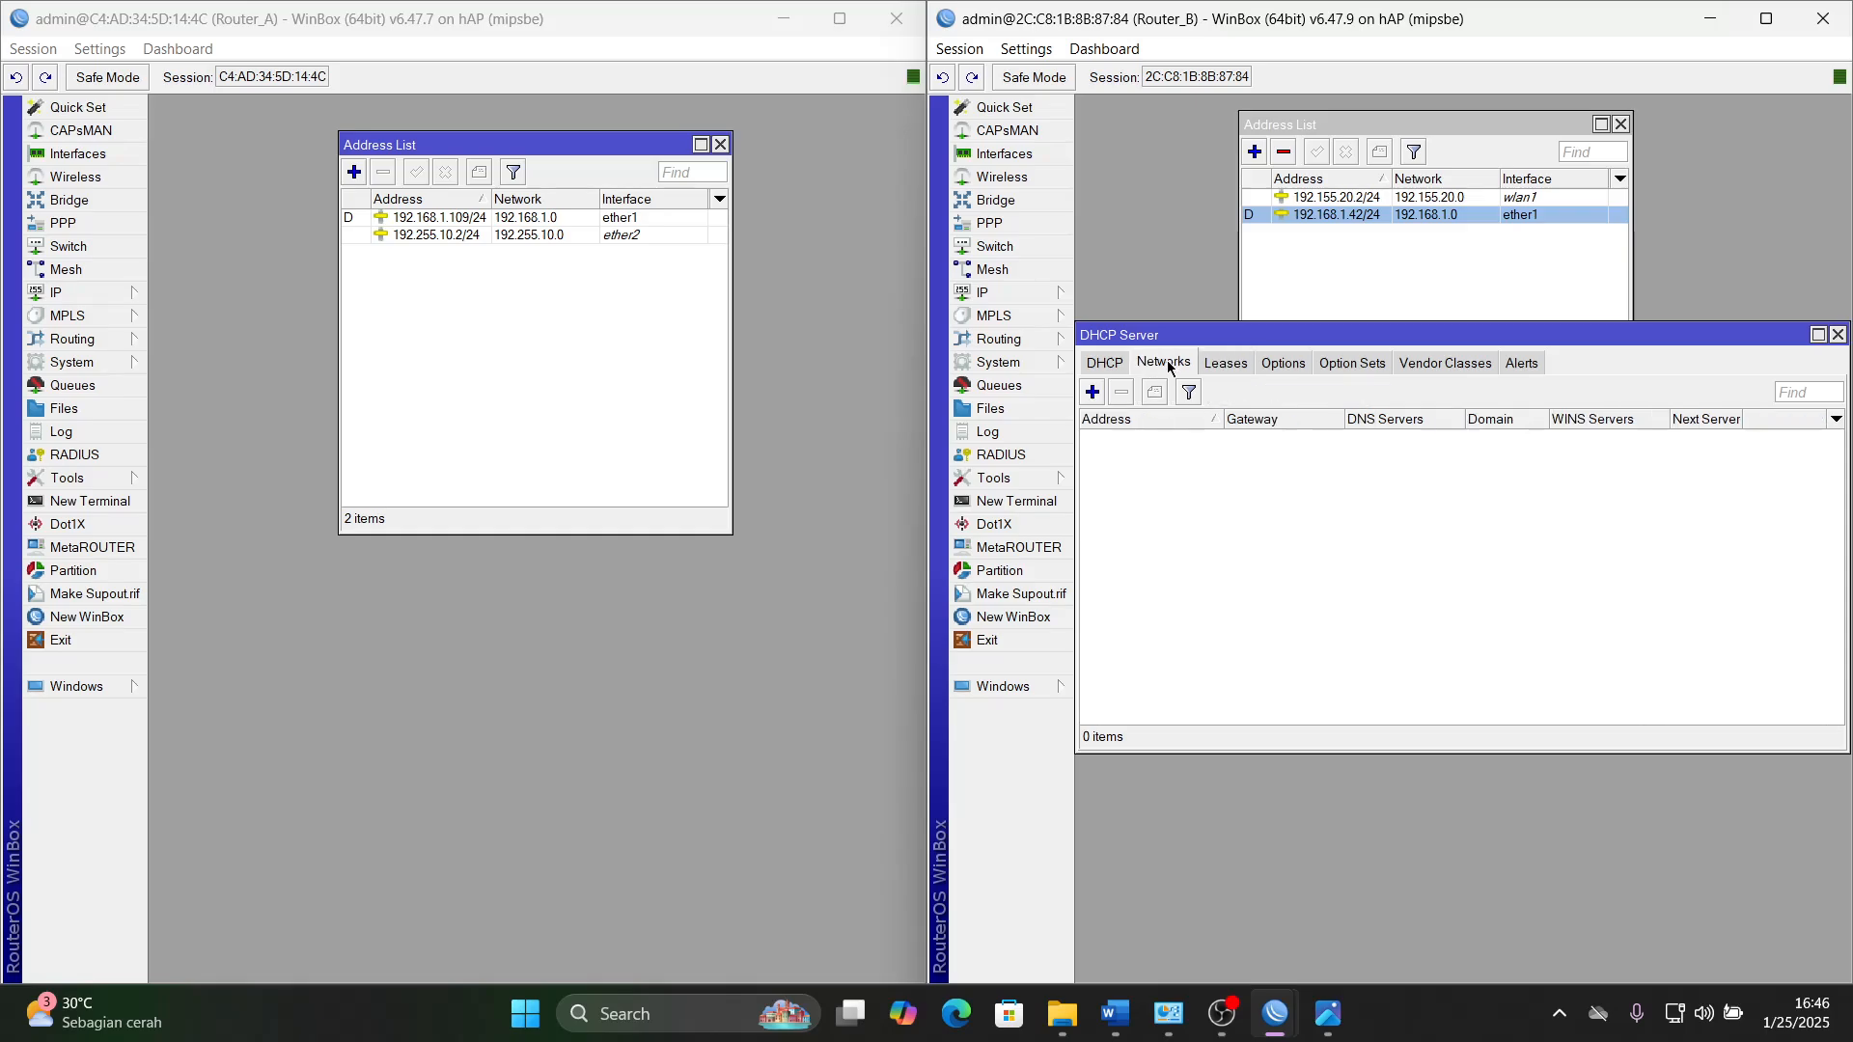
{"action": "left_click", "coordinate": [1116, 366]}
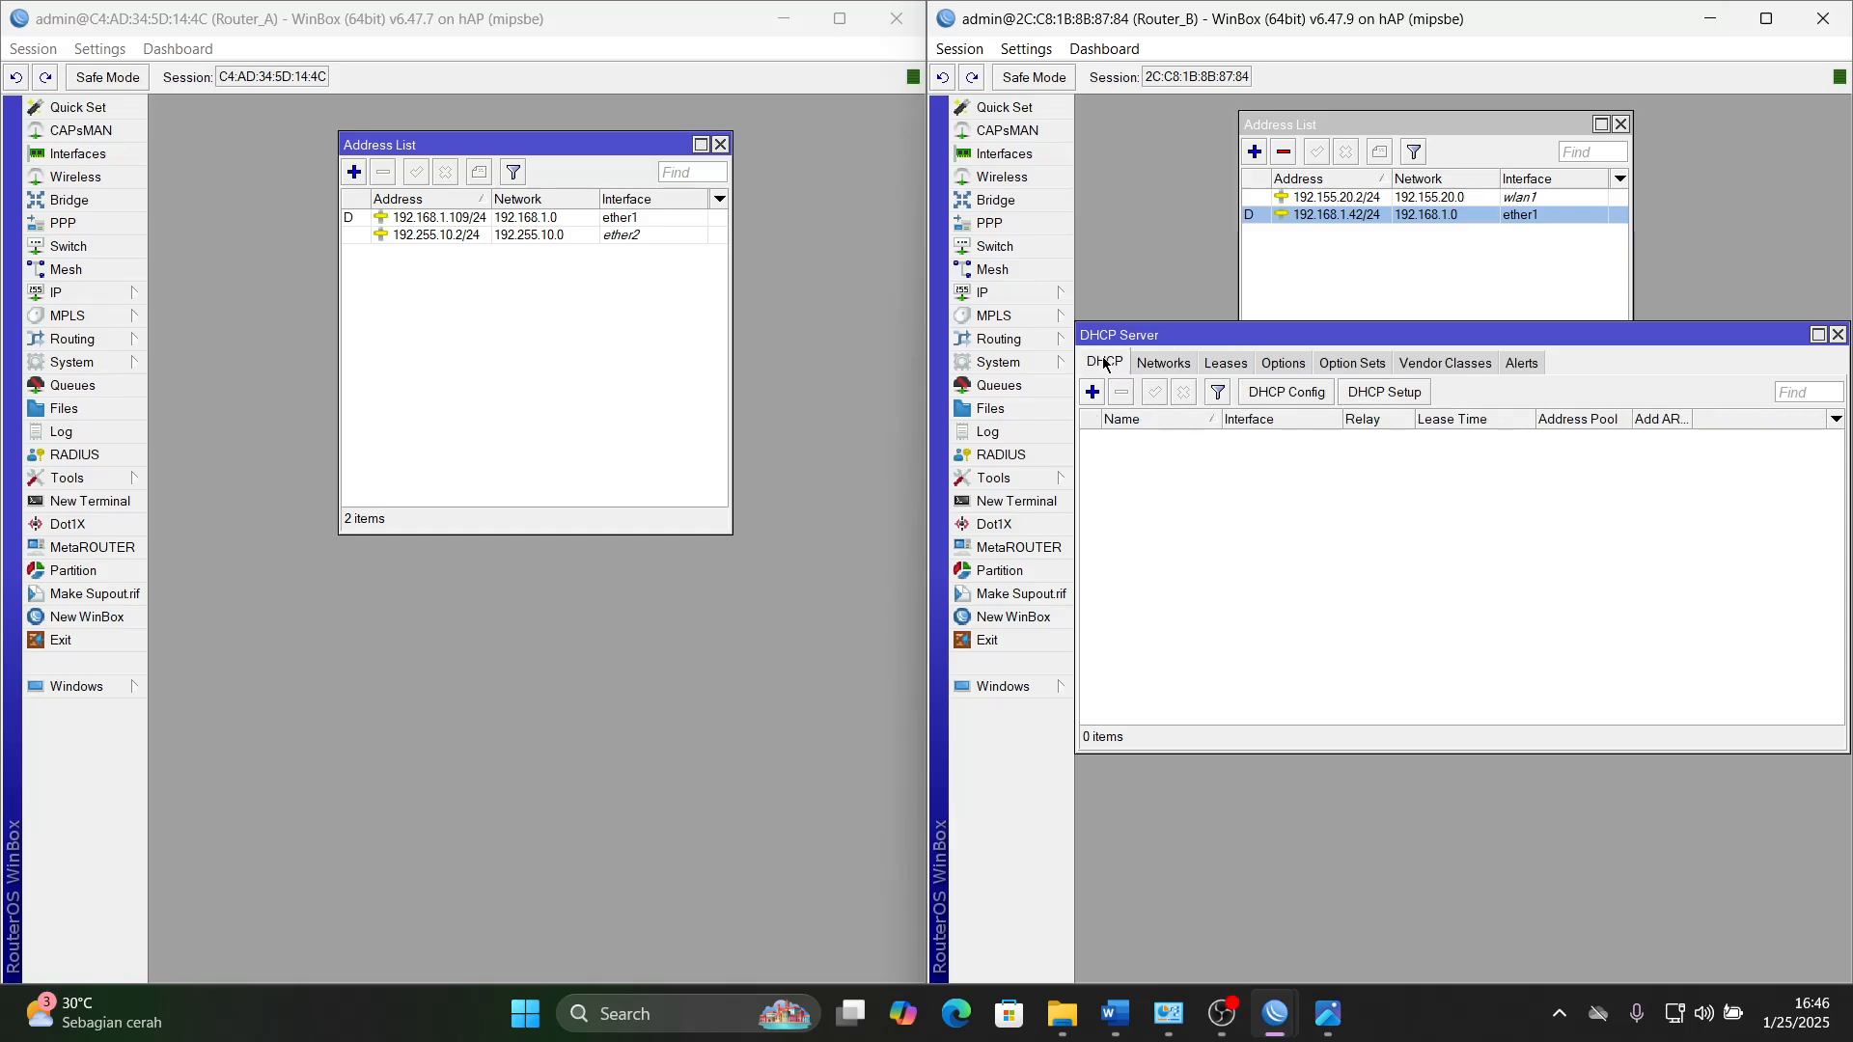
- Start DHCP Setup on Router_B's wlan1 and accept the 192.155.20.0/24 address space, the proposed gateway and the proposed address pool
{"action": "left_click", "coordinate": [1392, 397]}
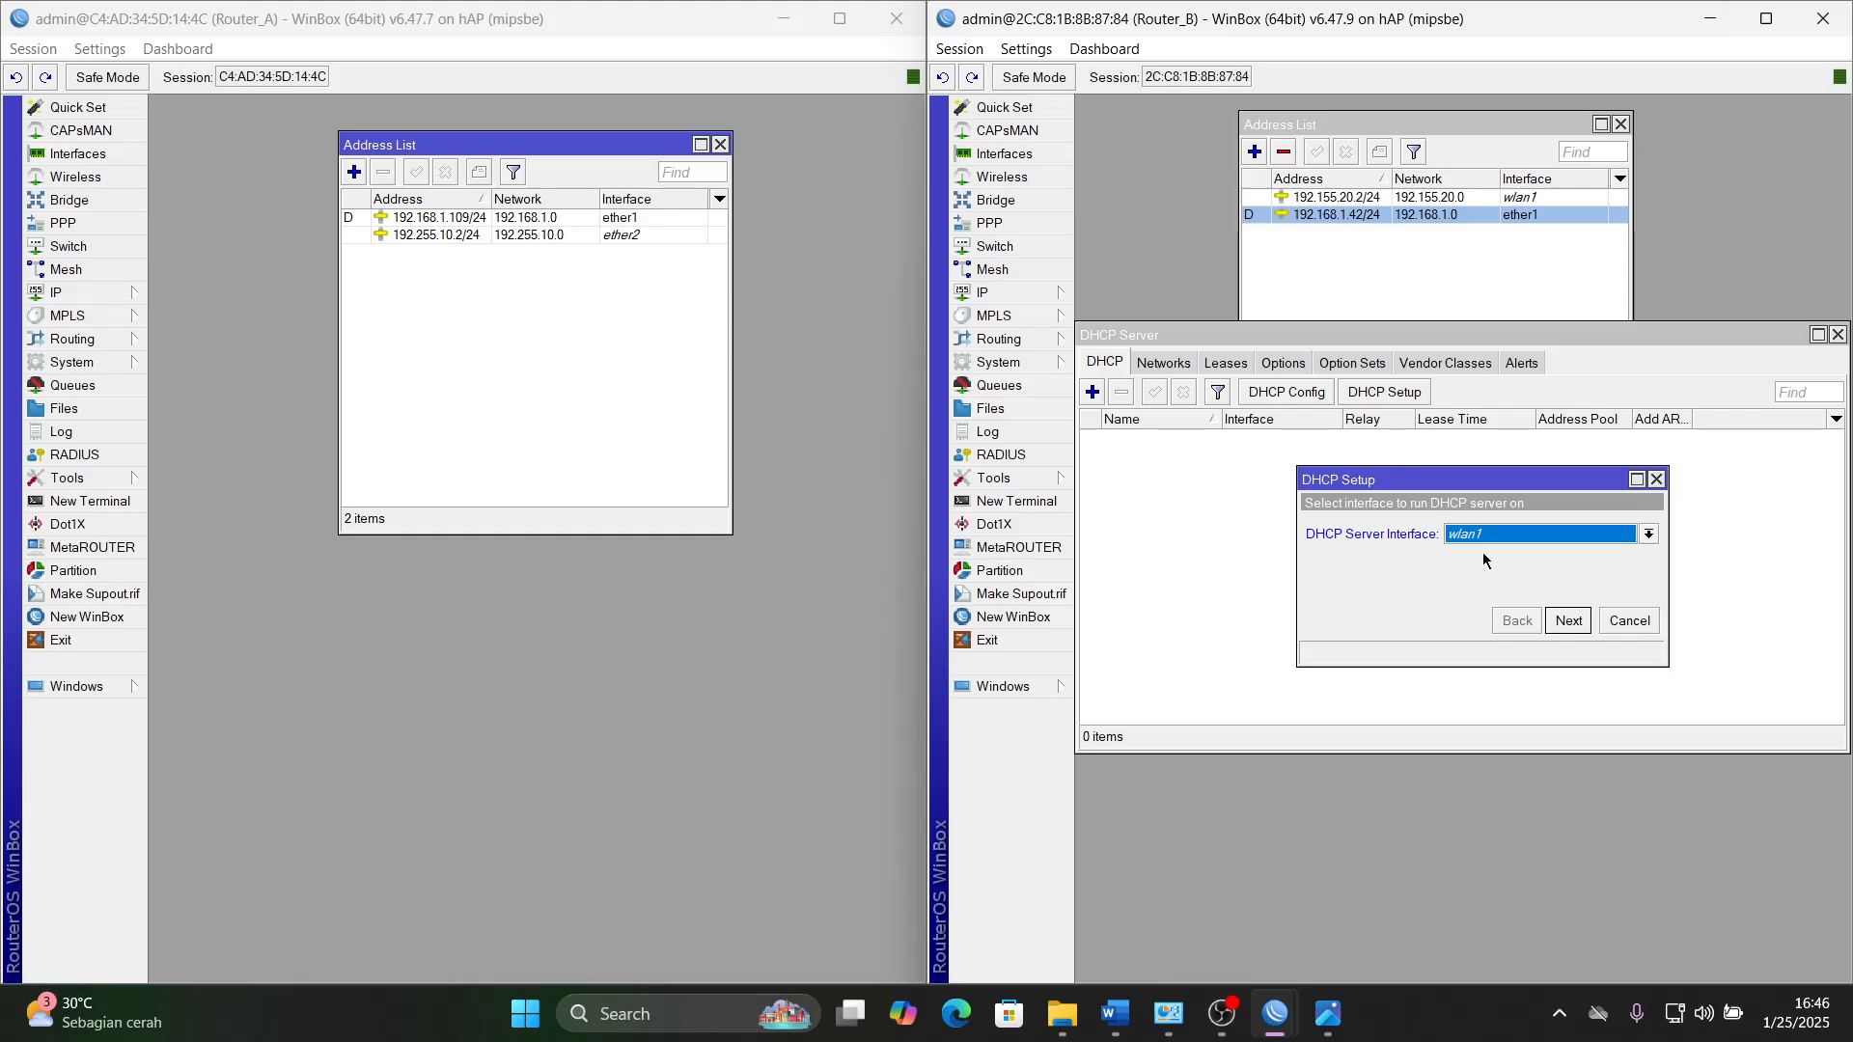
{"action": "left_click", "coordinate": [1511, 536]}
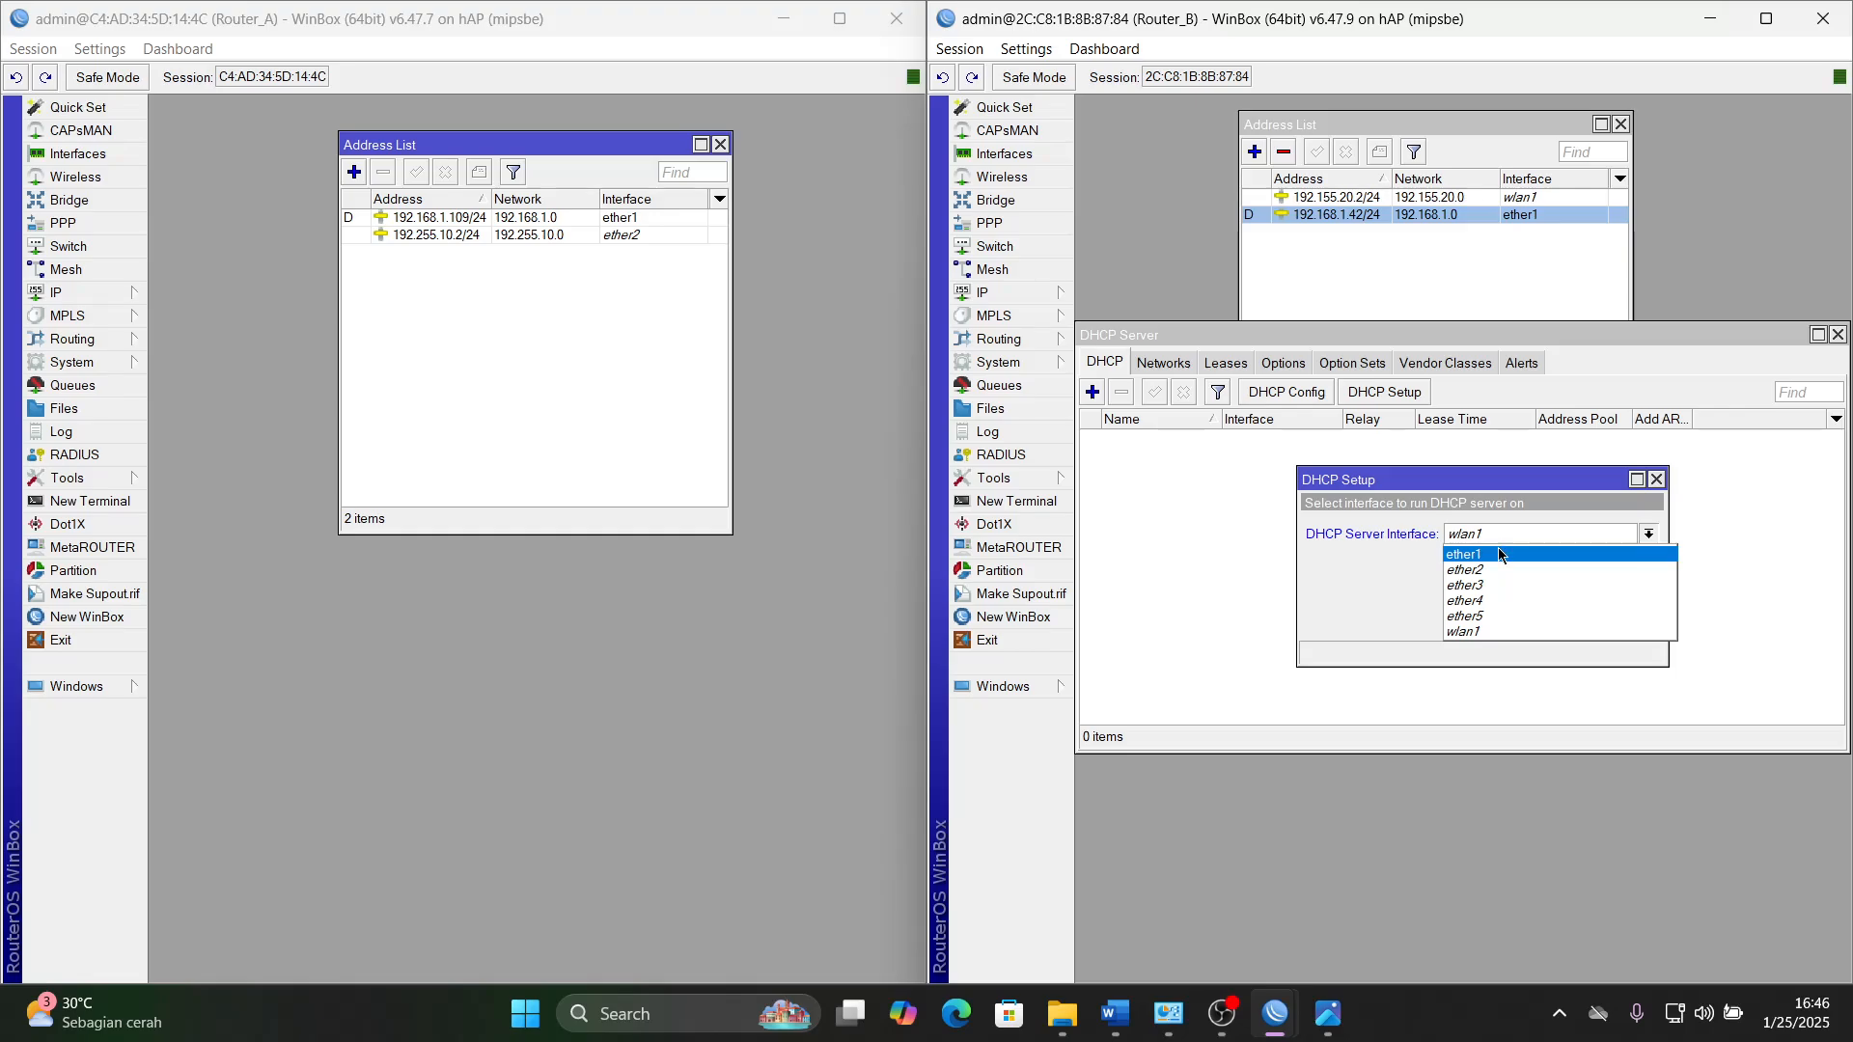
{"action": "left_click", "coordinate": [1494, 631]}
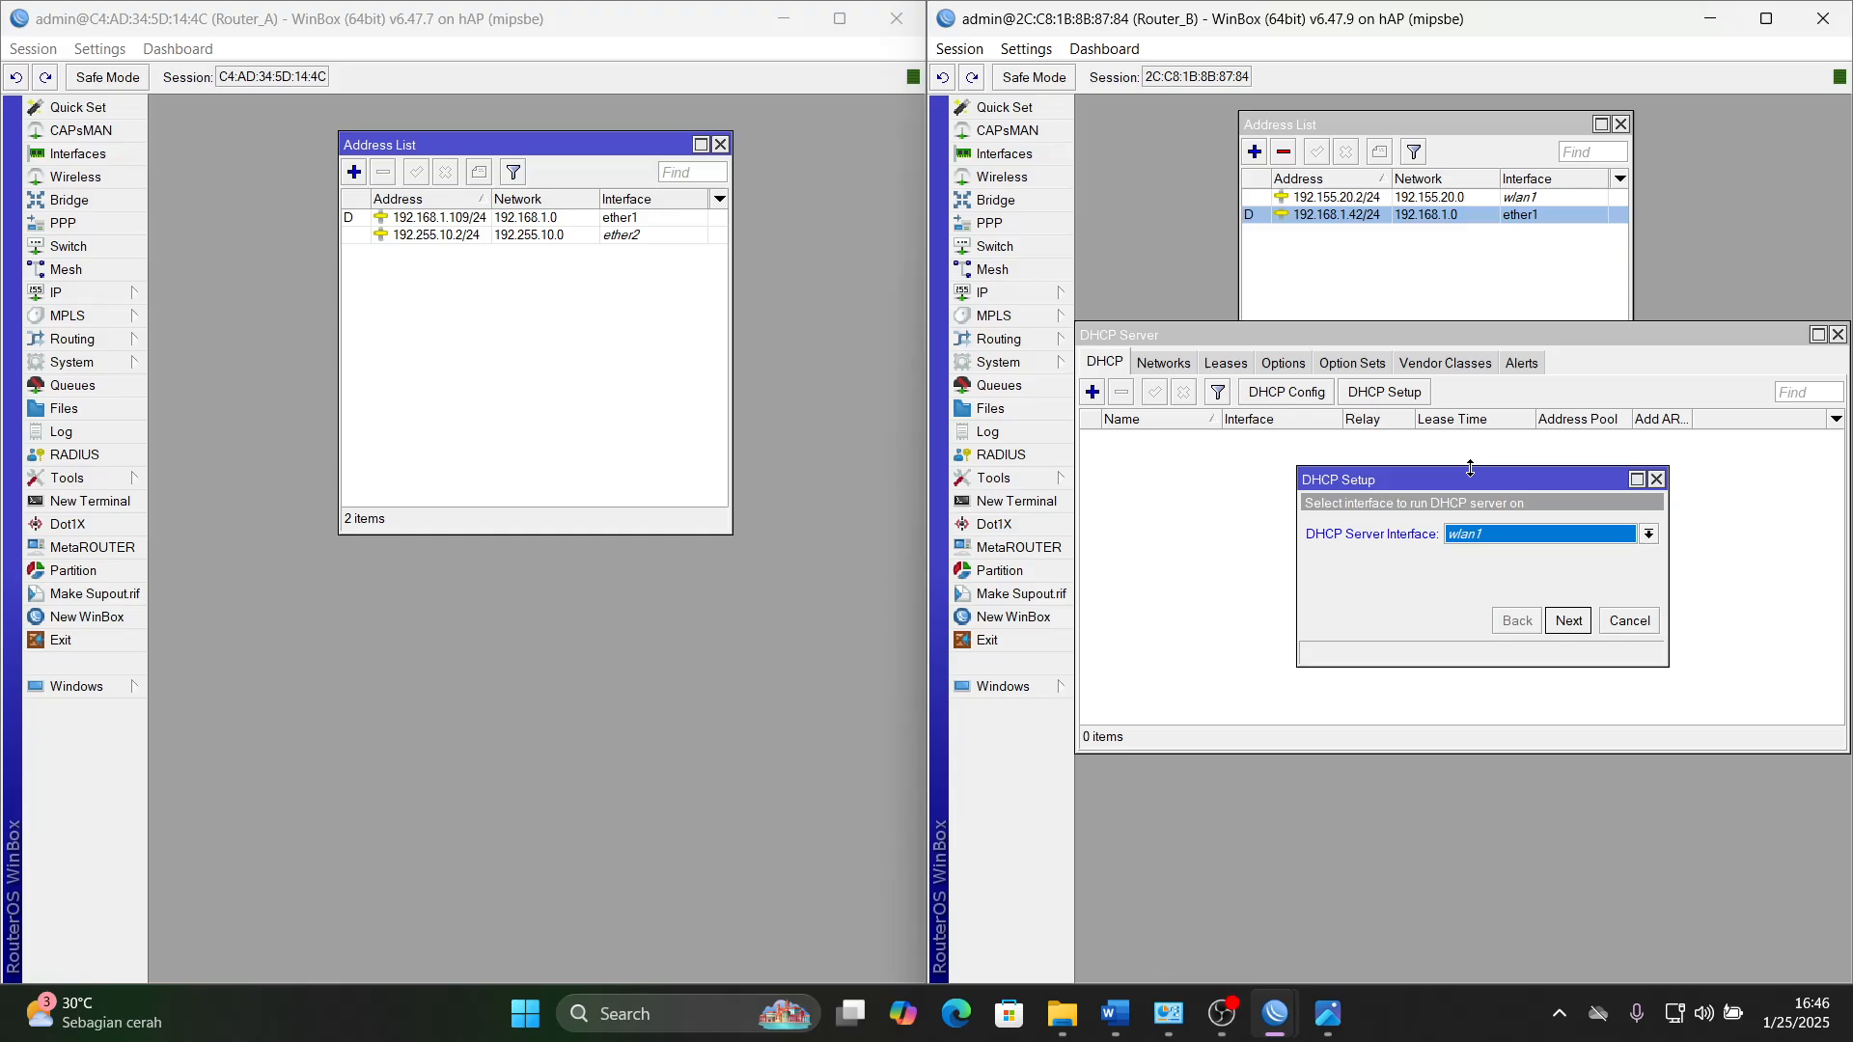
{"action": "left_click", "coordinate": [1569, 620]}
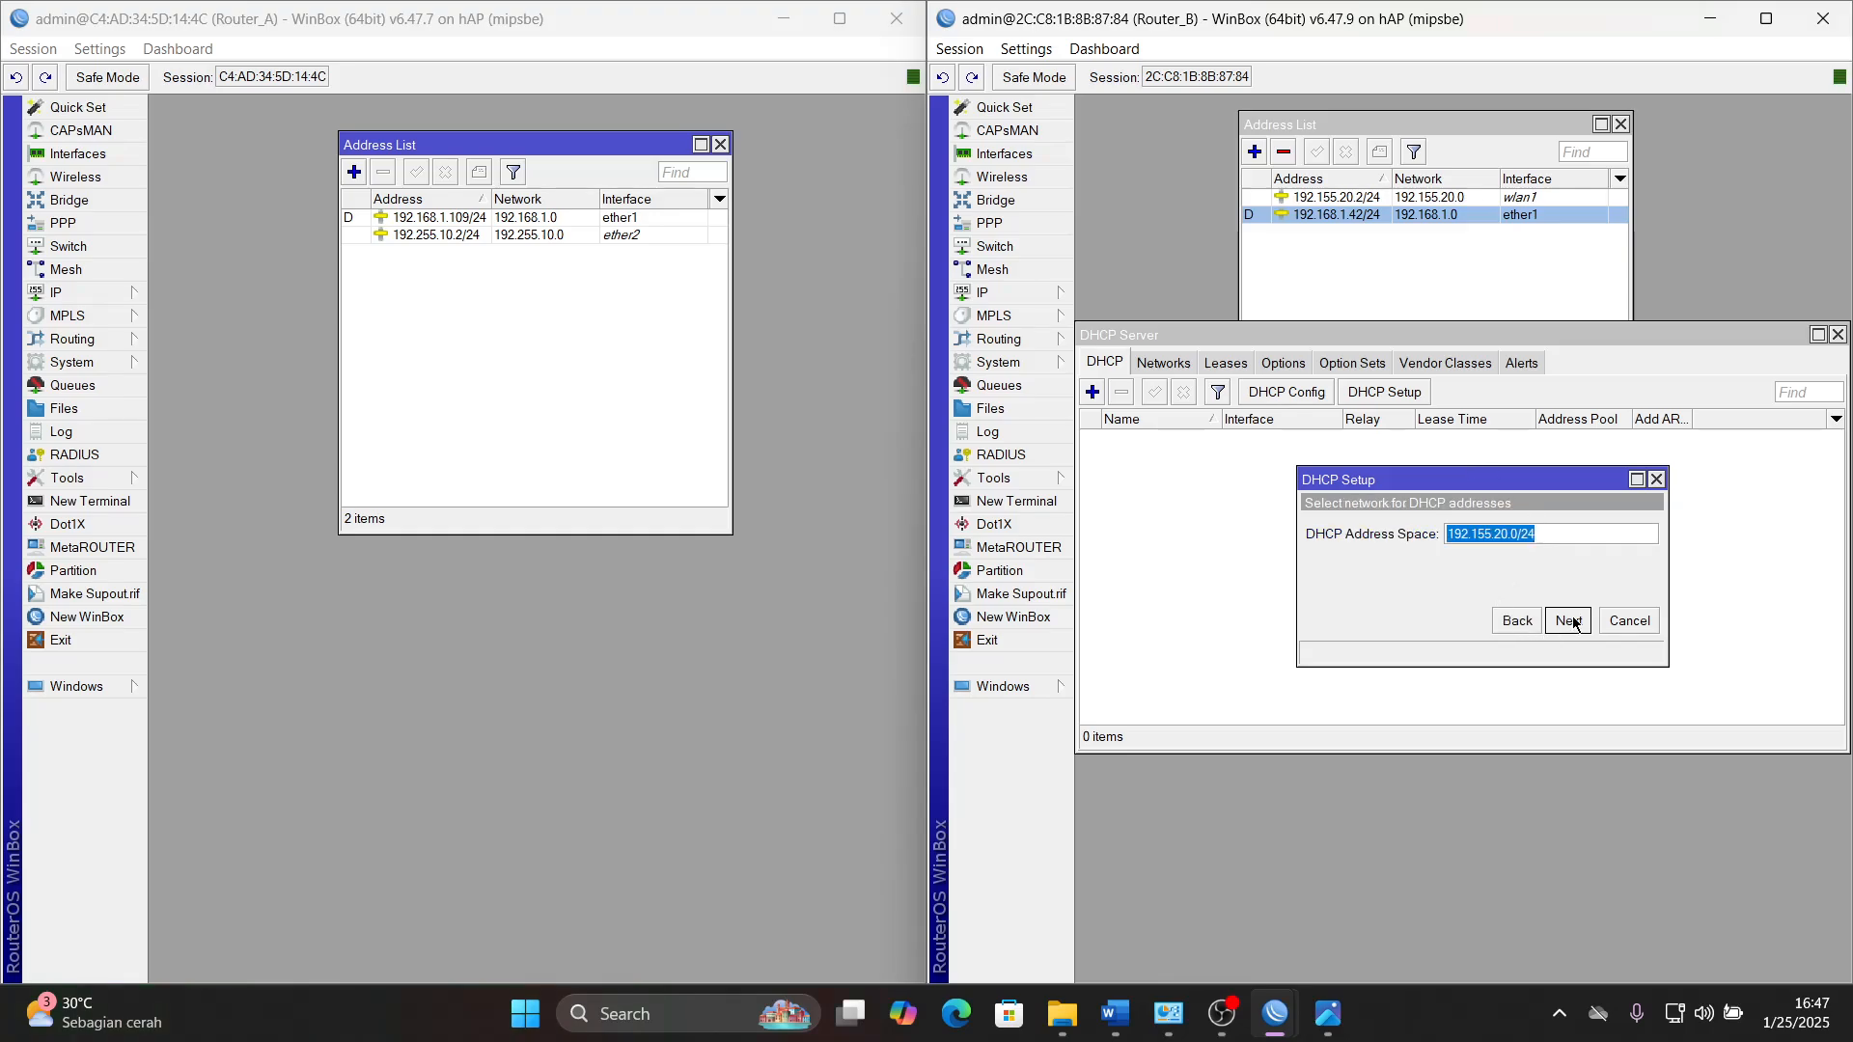
{"action": "left_click", "coordinate": [1569, 621]}
{"action": "left_click", "coordinate": [1569, 620]}
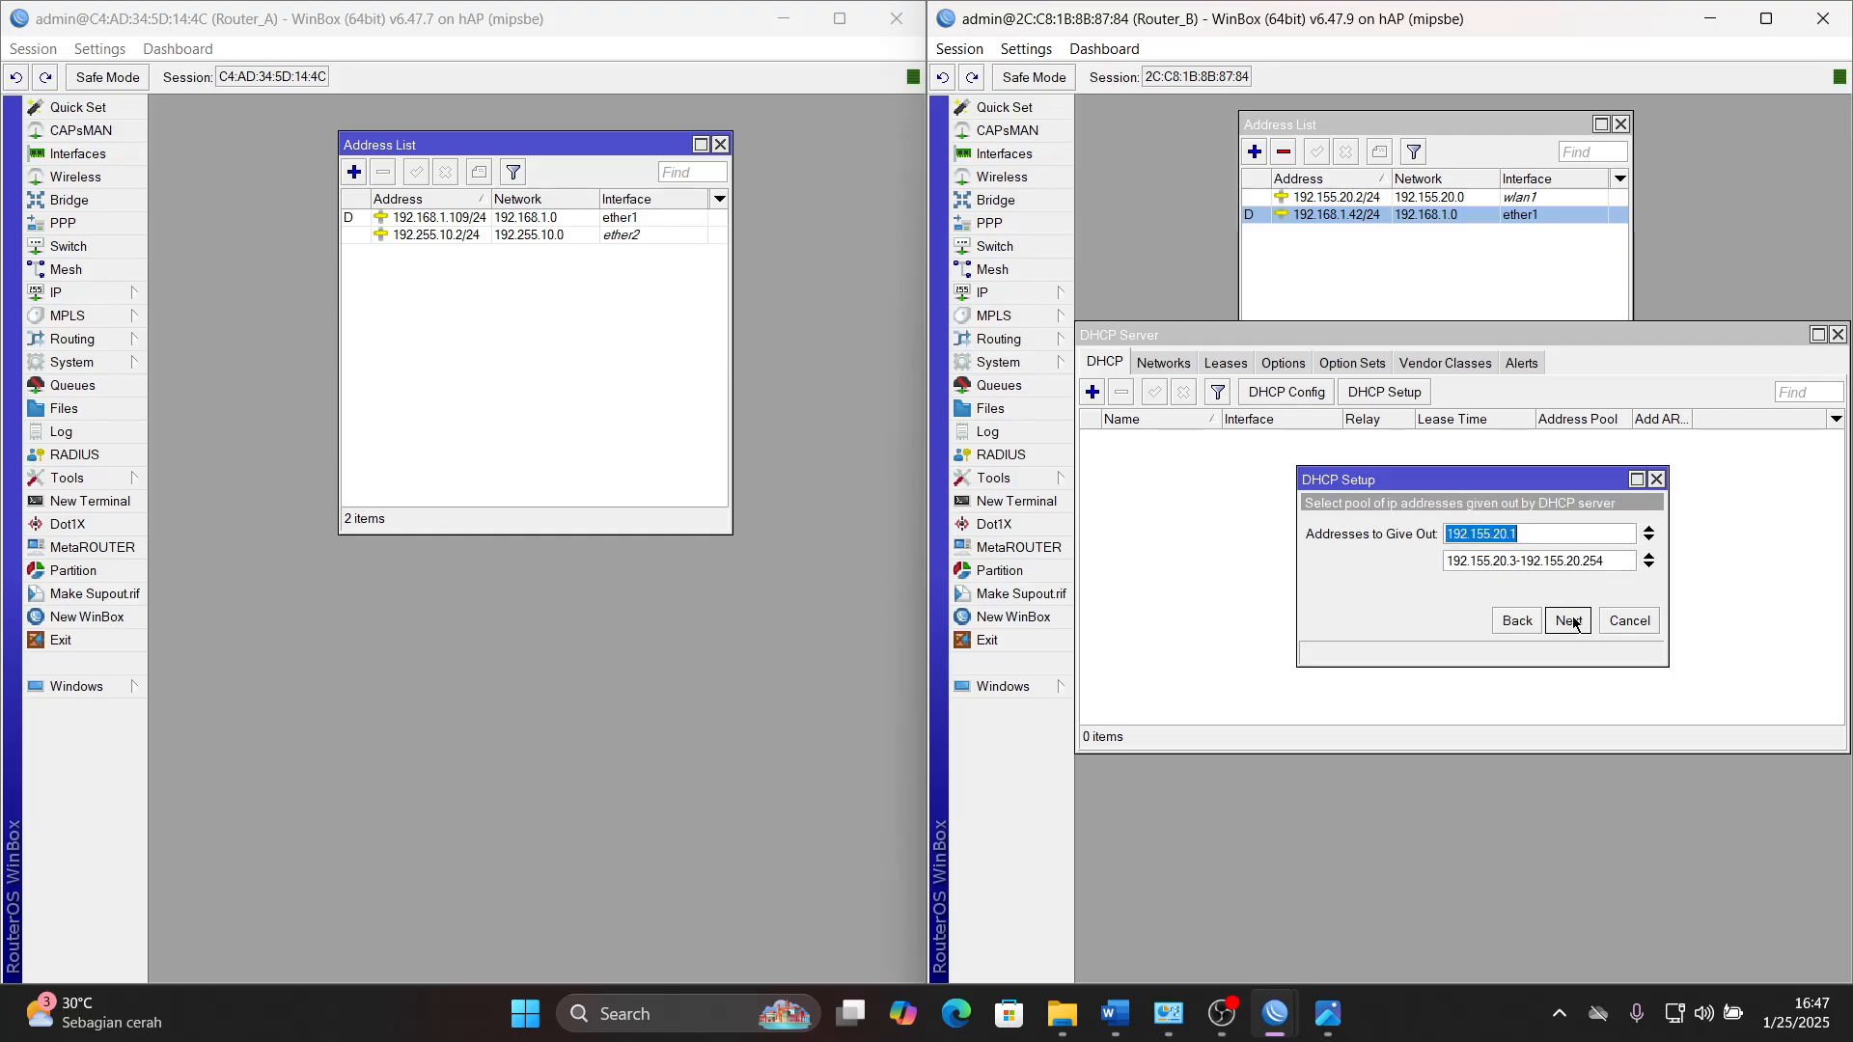
{"action": "left_click", "coordinate": [1570, 620]}
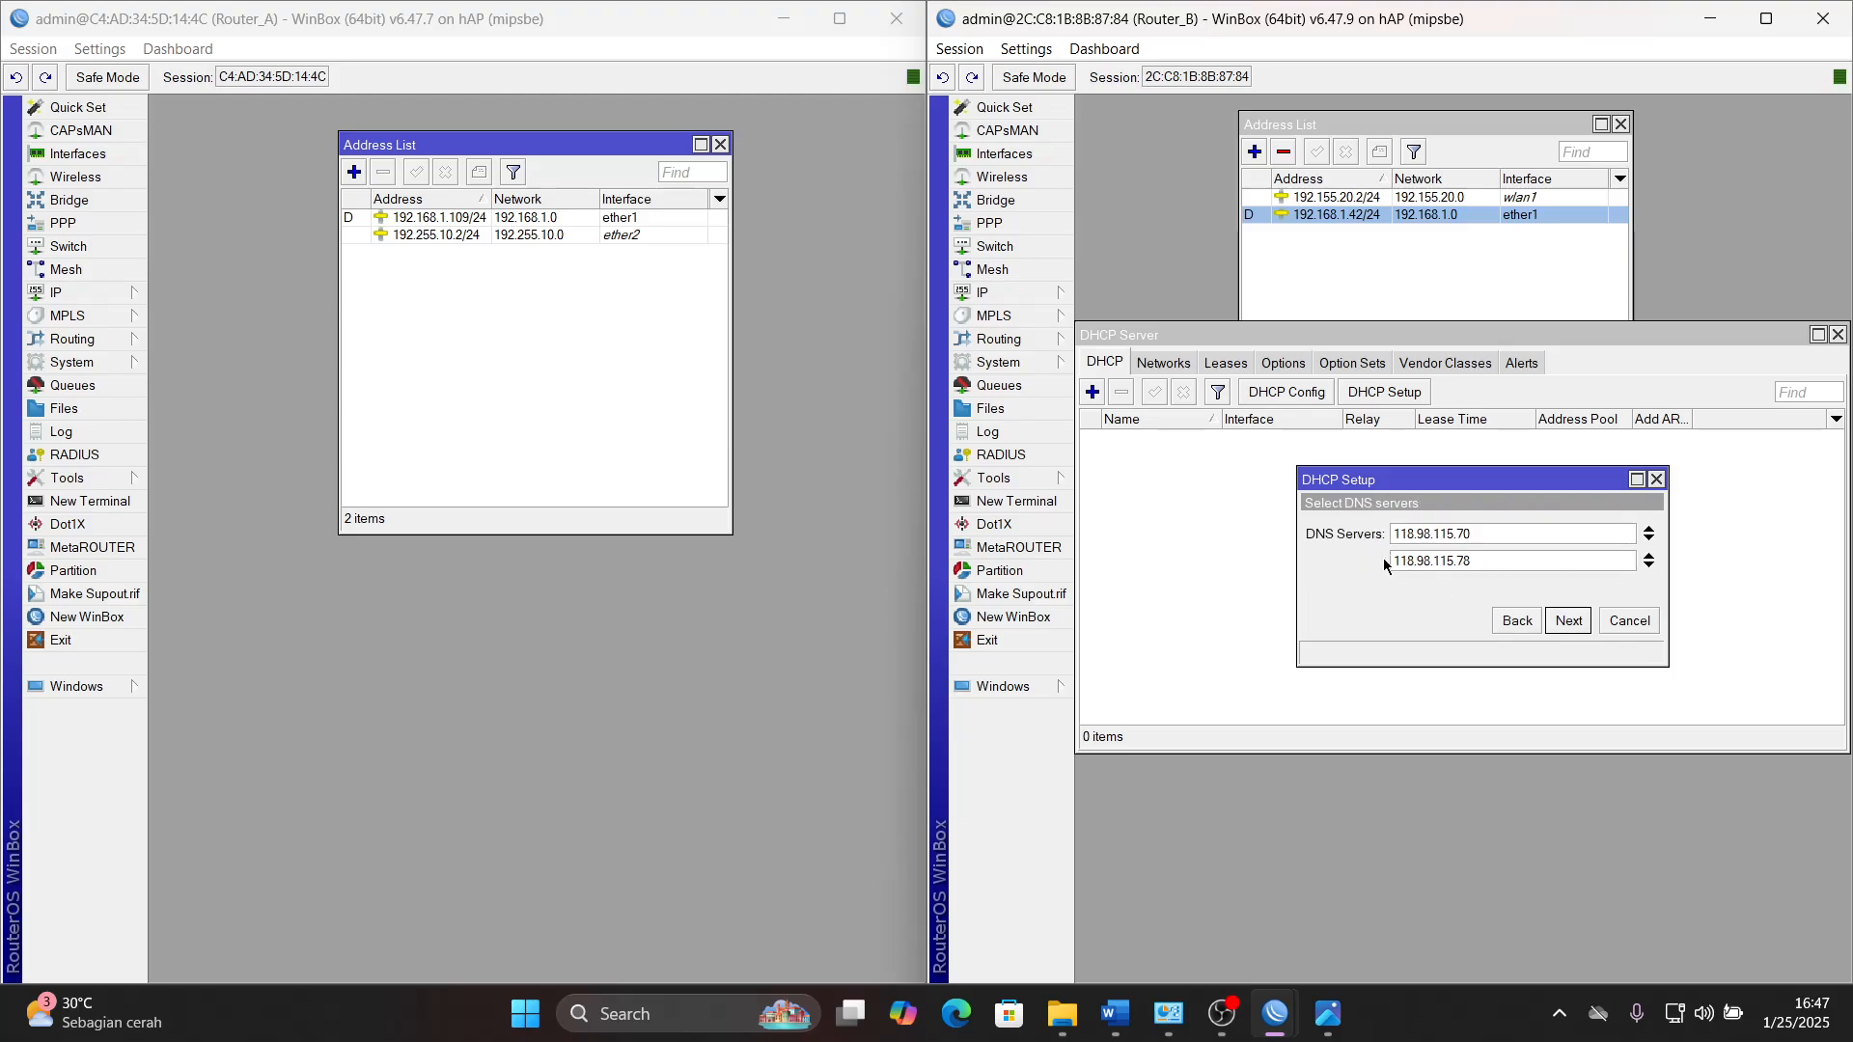
- Check the required DNS in the Word document, then remove the second DNS server from the WinBox DHCP setup and set the first to 8.8.8.8
{"action": "left_click", "coordinate": [1113, 1013]}
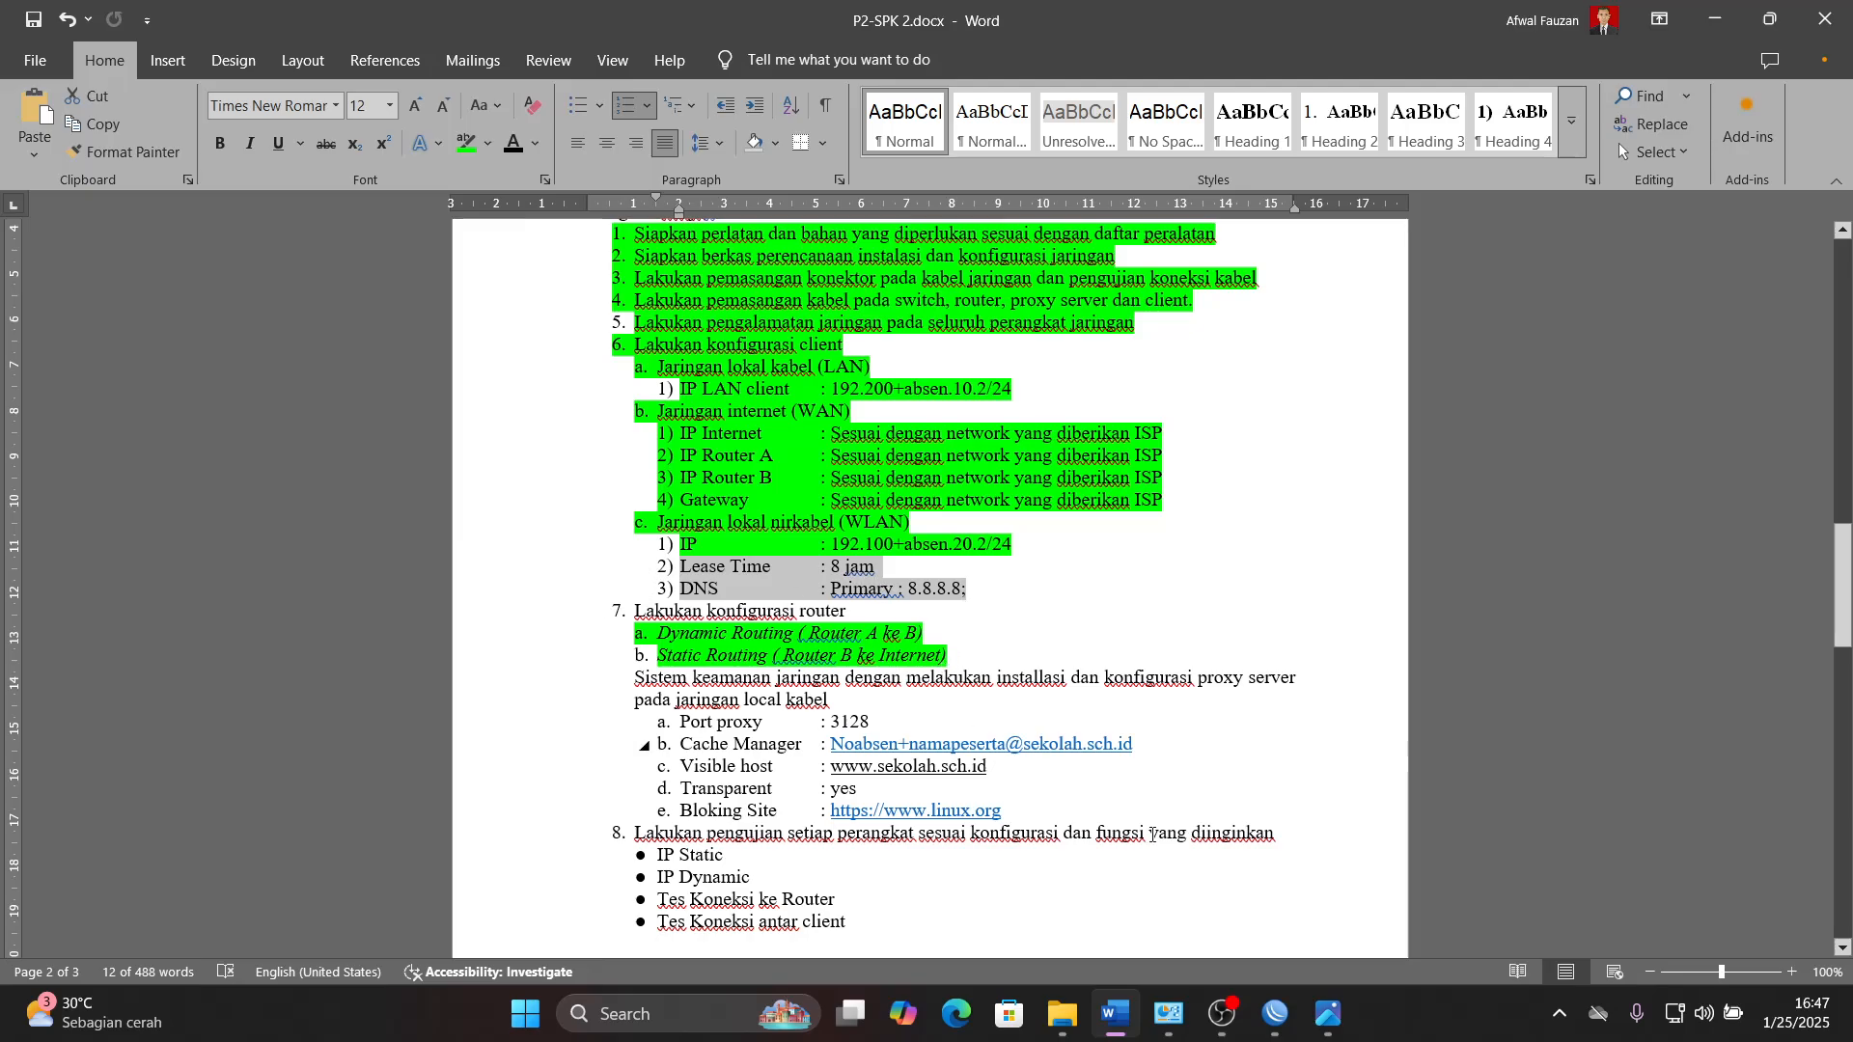
{"action": "left_click", "coordinate": [1122, 1015]}
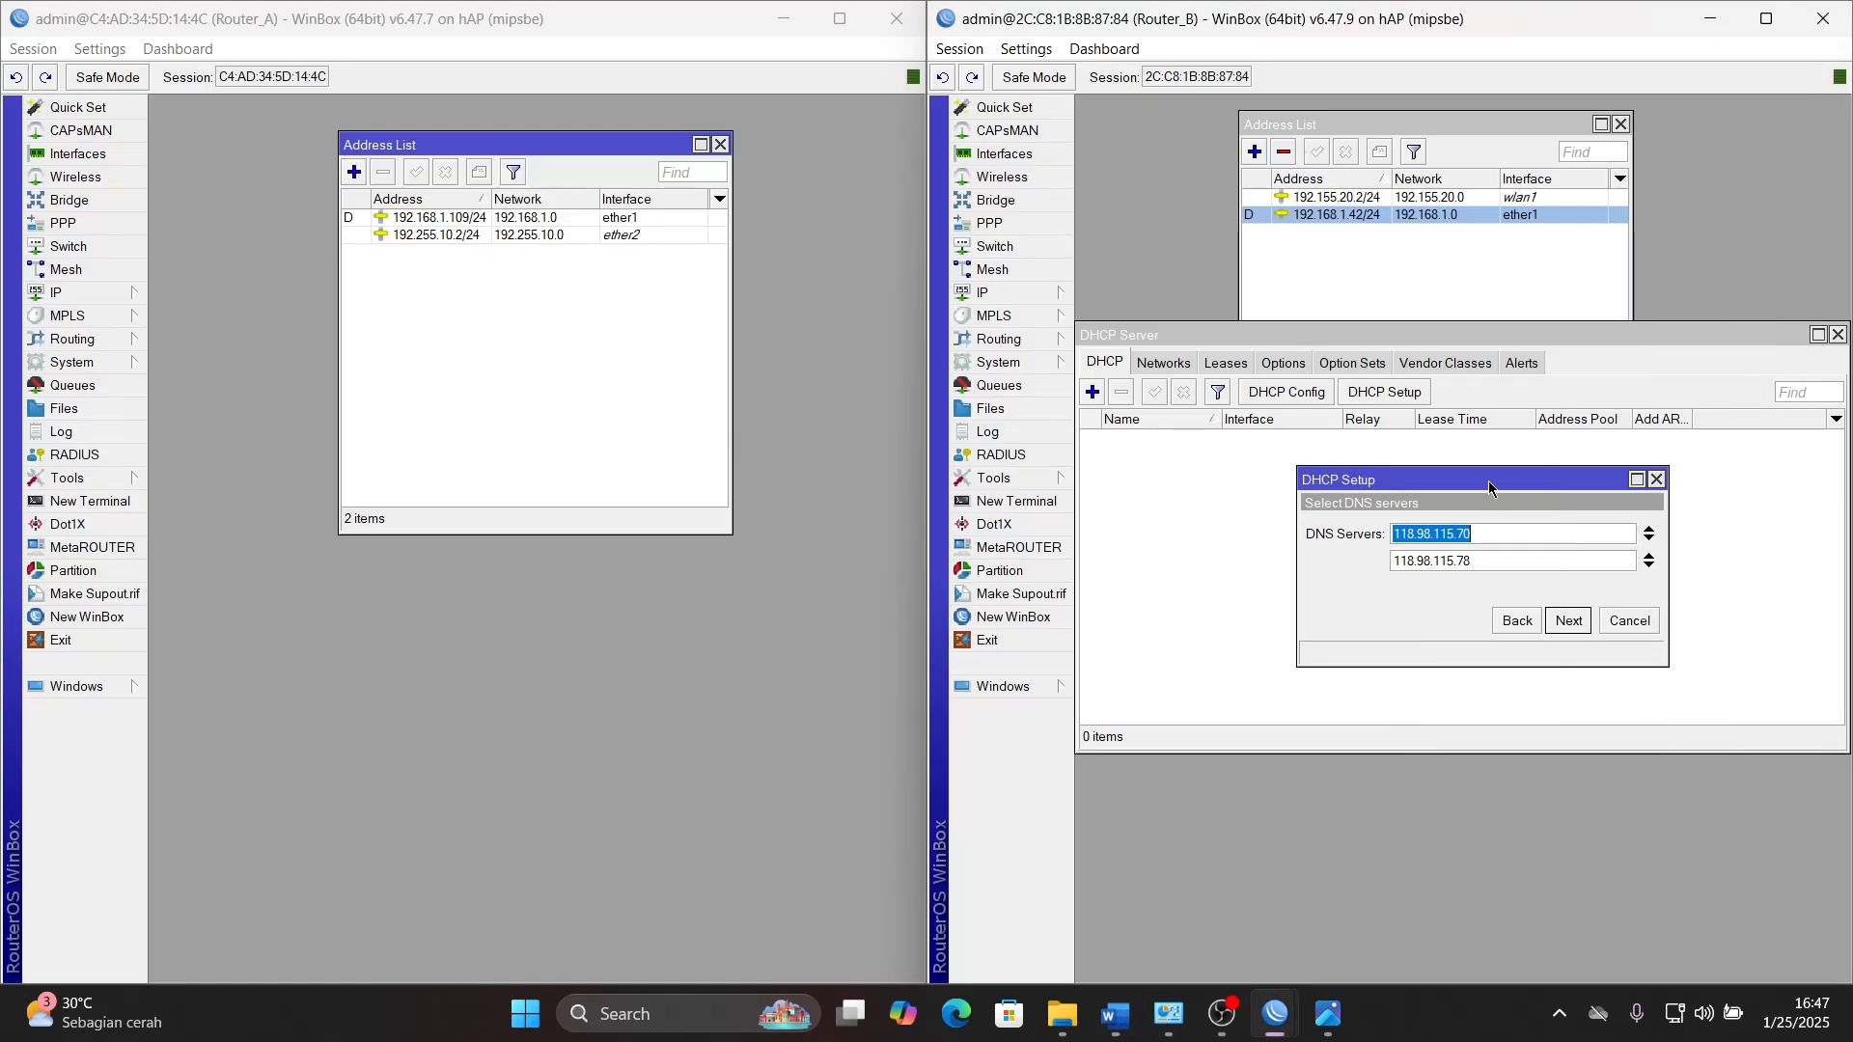
{"action": "left_click", "coordinate": [1650, 566]}
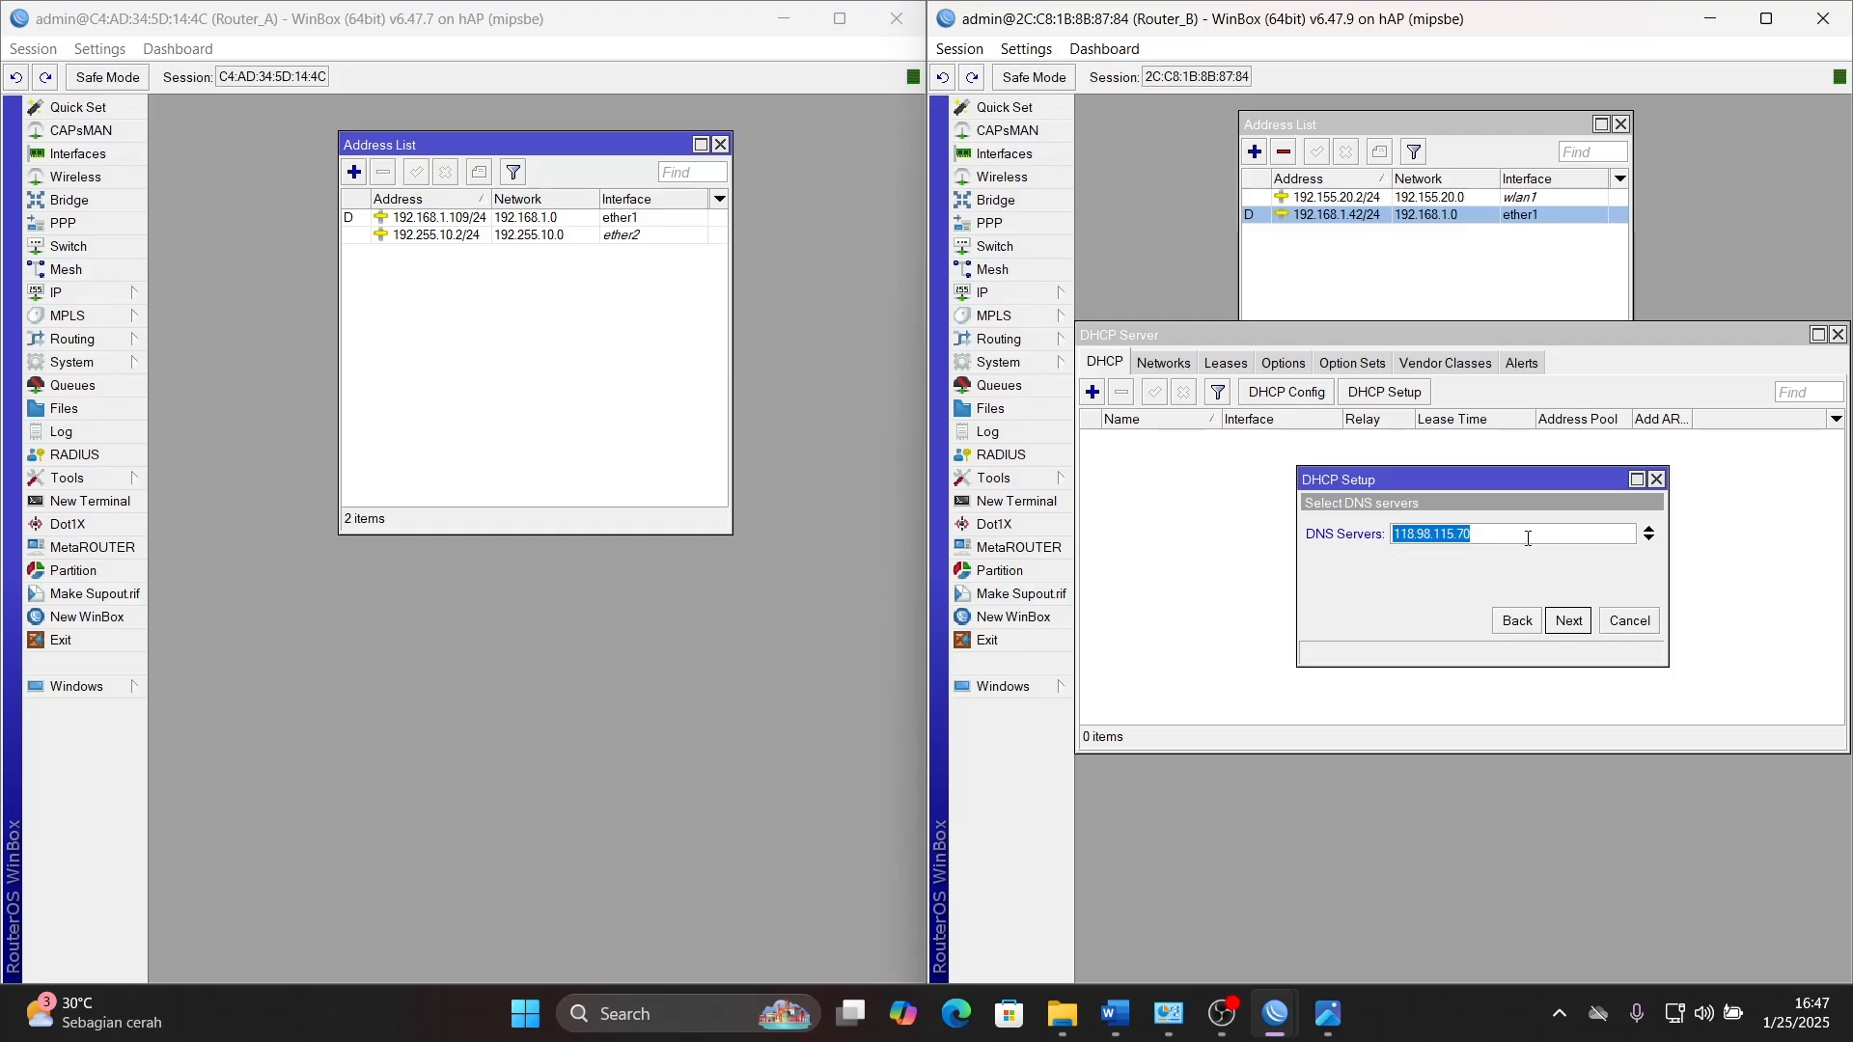
{"action": "type", "text": "8.8.8.8"}
{"action": "left_click", "coordinate": [1568, 620]}
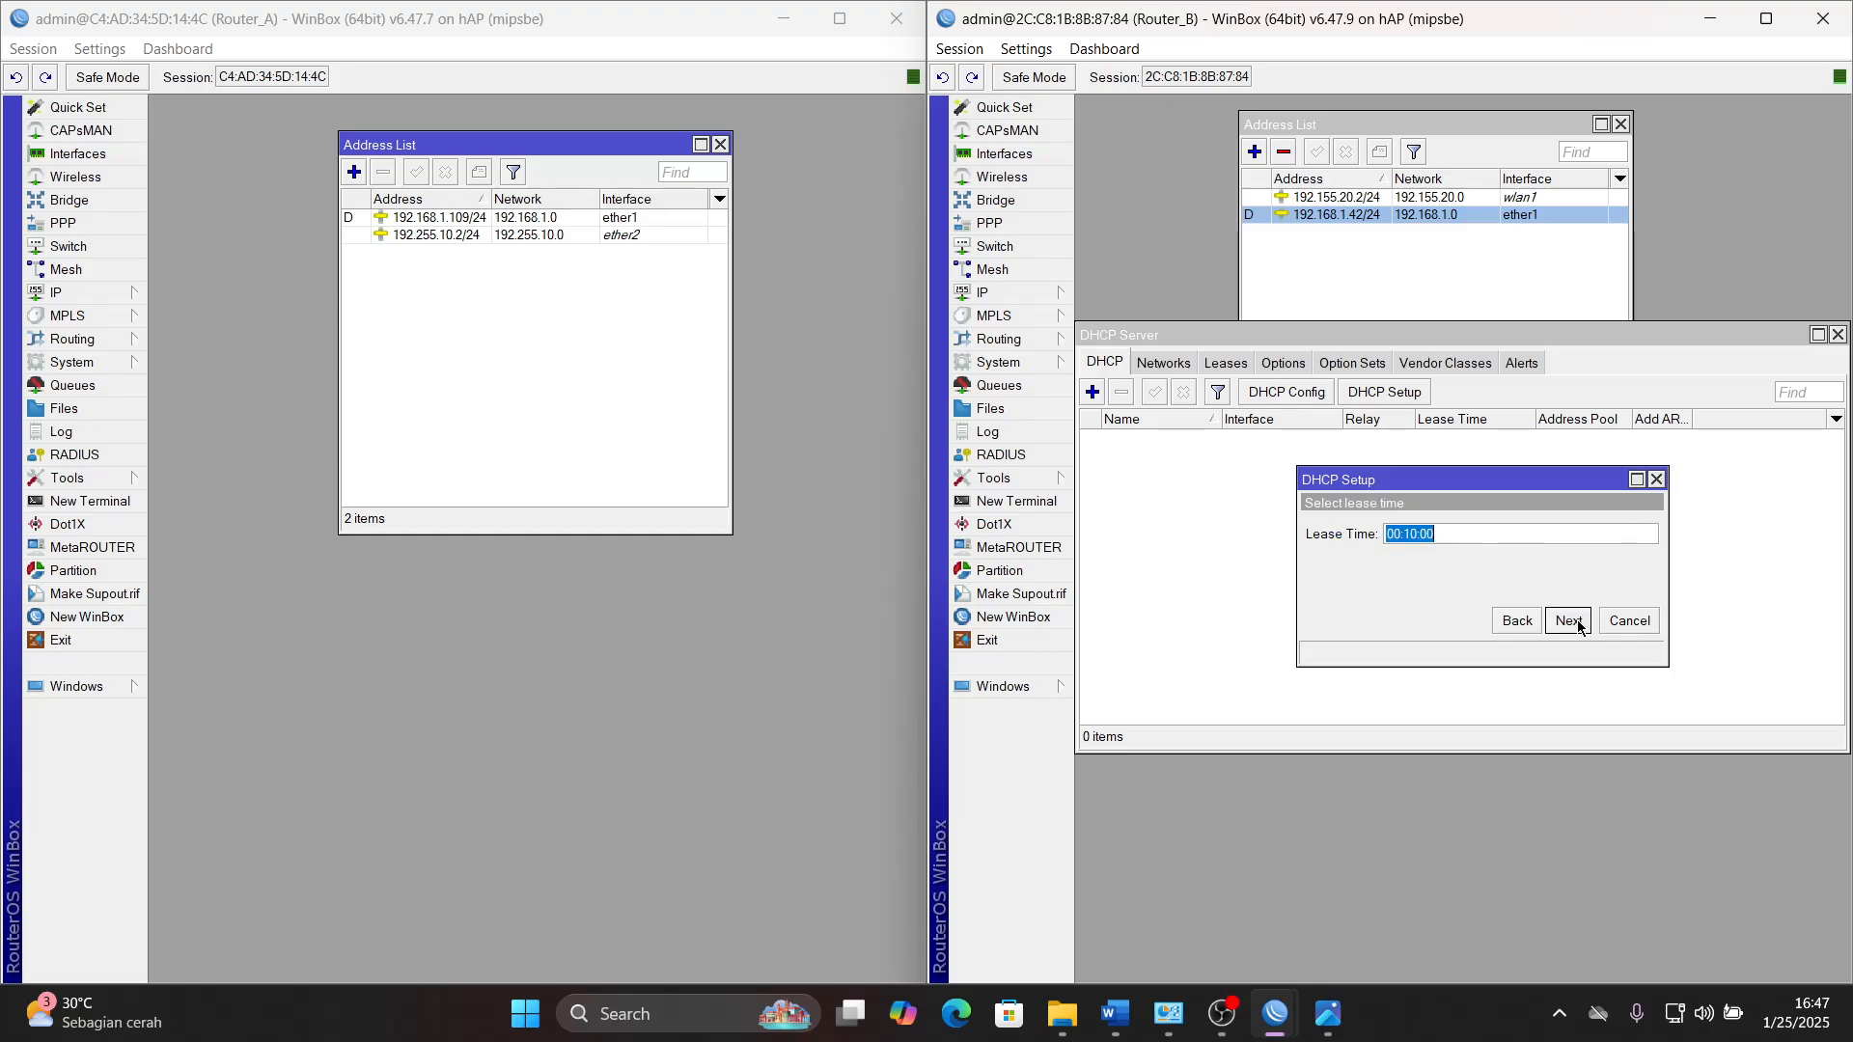
- Check the required lease time in Word, set it to 08:00:00 in WinBox and complete the wlan1 DHCP setup
{"action": "left_click", "coordinate": [1410, 534]}
{"action": "left_click", "coordinate": [1115, 1013]}
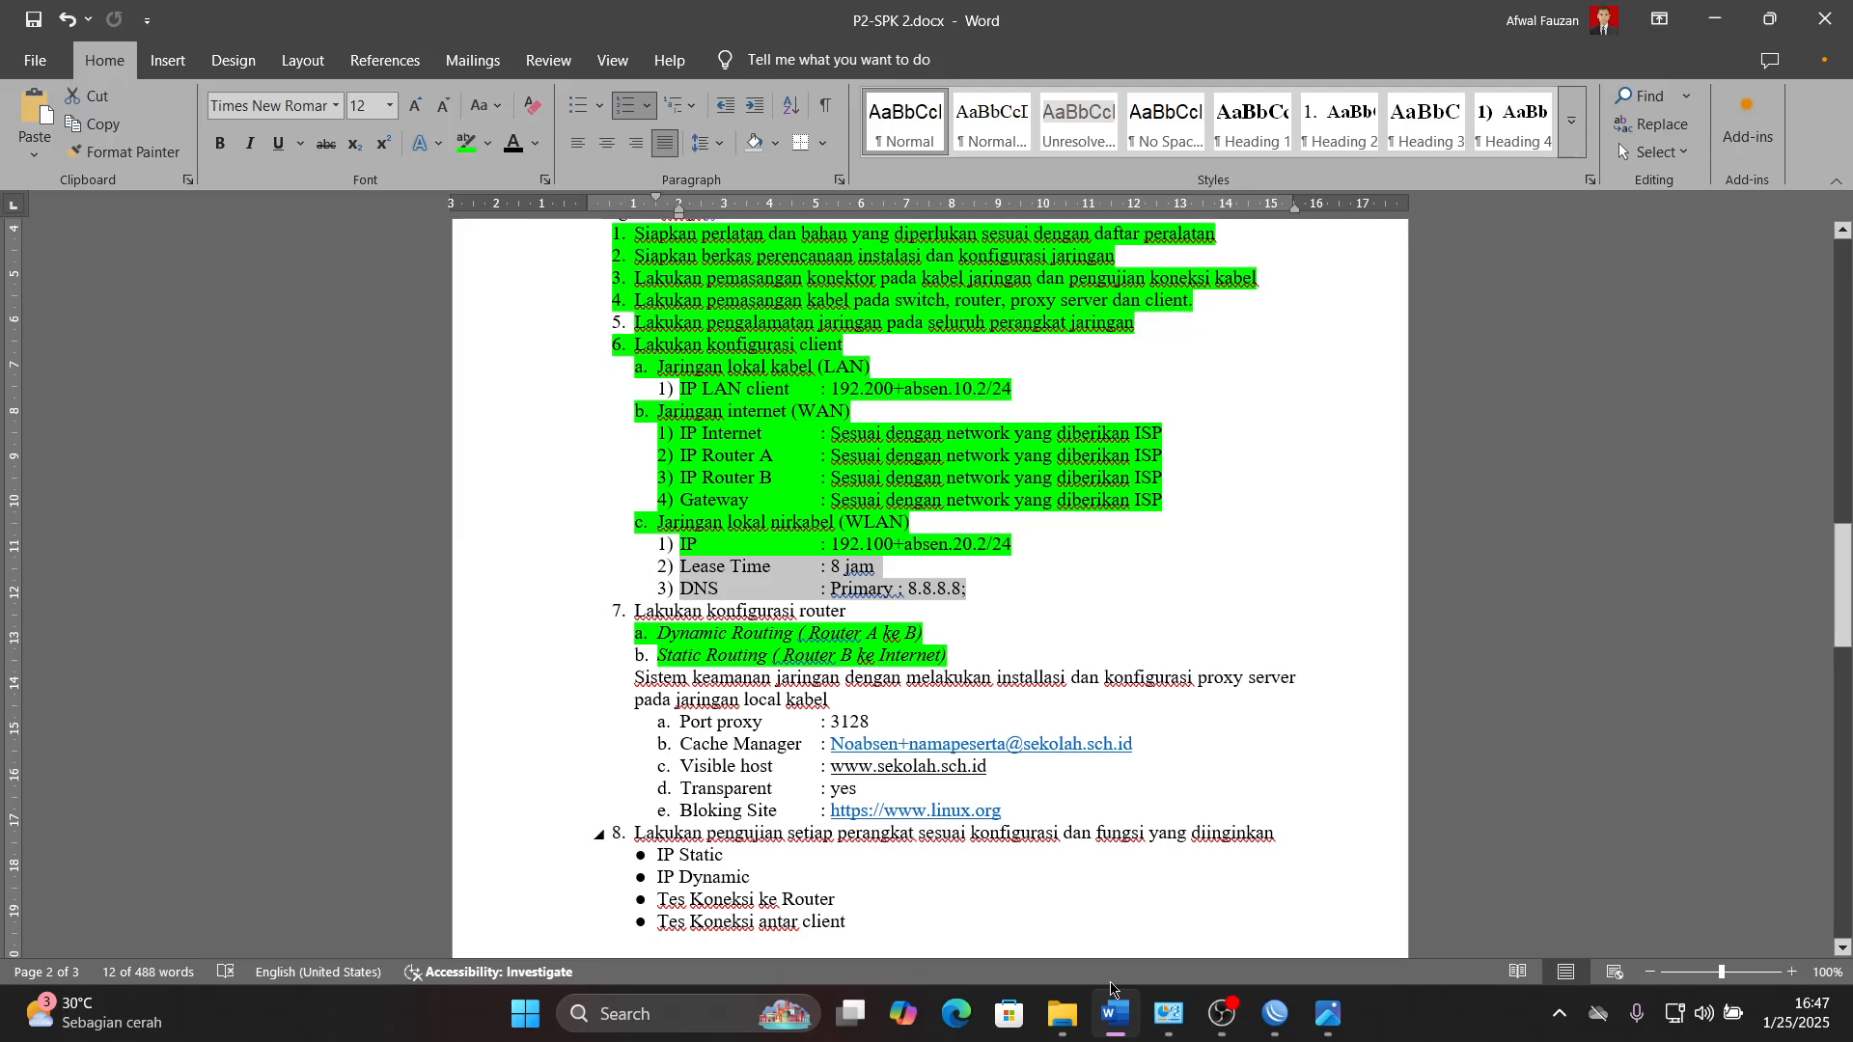
{"action": "left_click", "coordinate": [1127, 1030]}
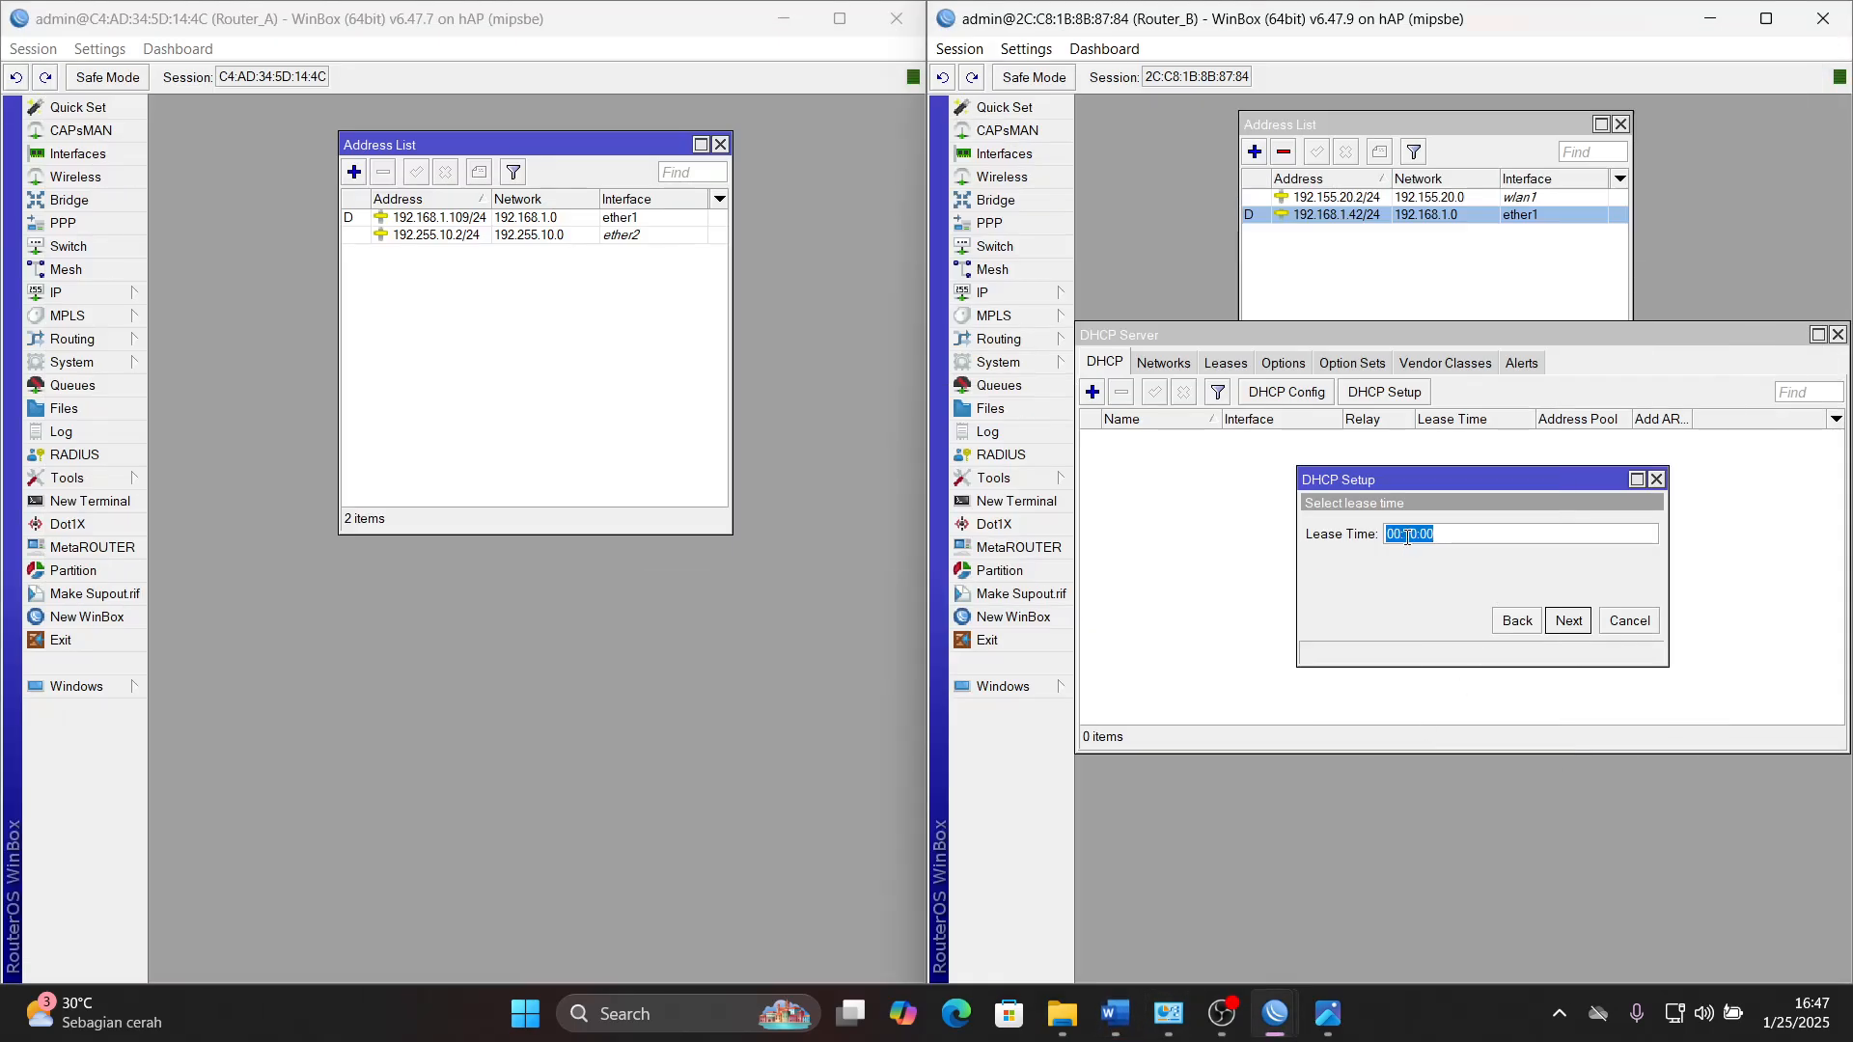
{"action": "key", "text": "BackSpace"}
{"action": "type", "text": "0"}
{"action": "key", "text": "Left"}
{"action": "key", "text": "Left"}
{"action": "key", "text": "BackSpace"}
{"action": "type", "text": "8"}
{"action": "left_click", "coordinate": [1569, 620]}
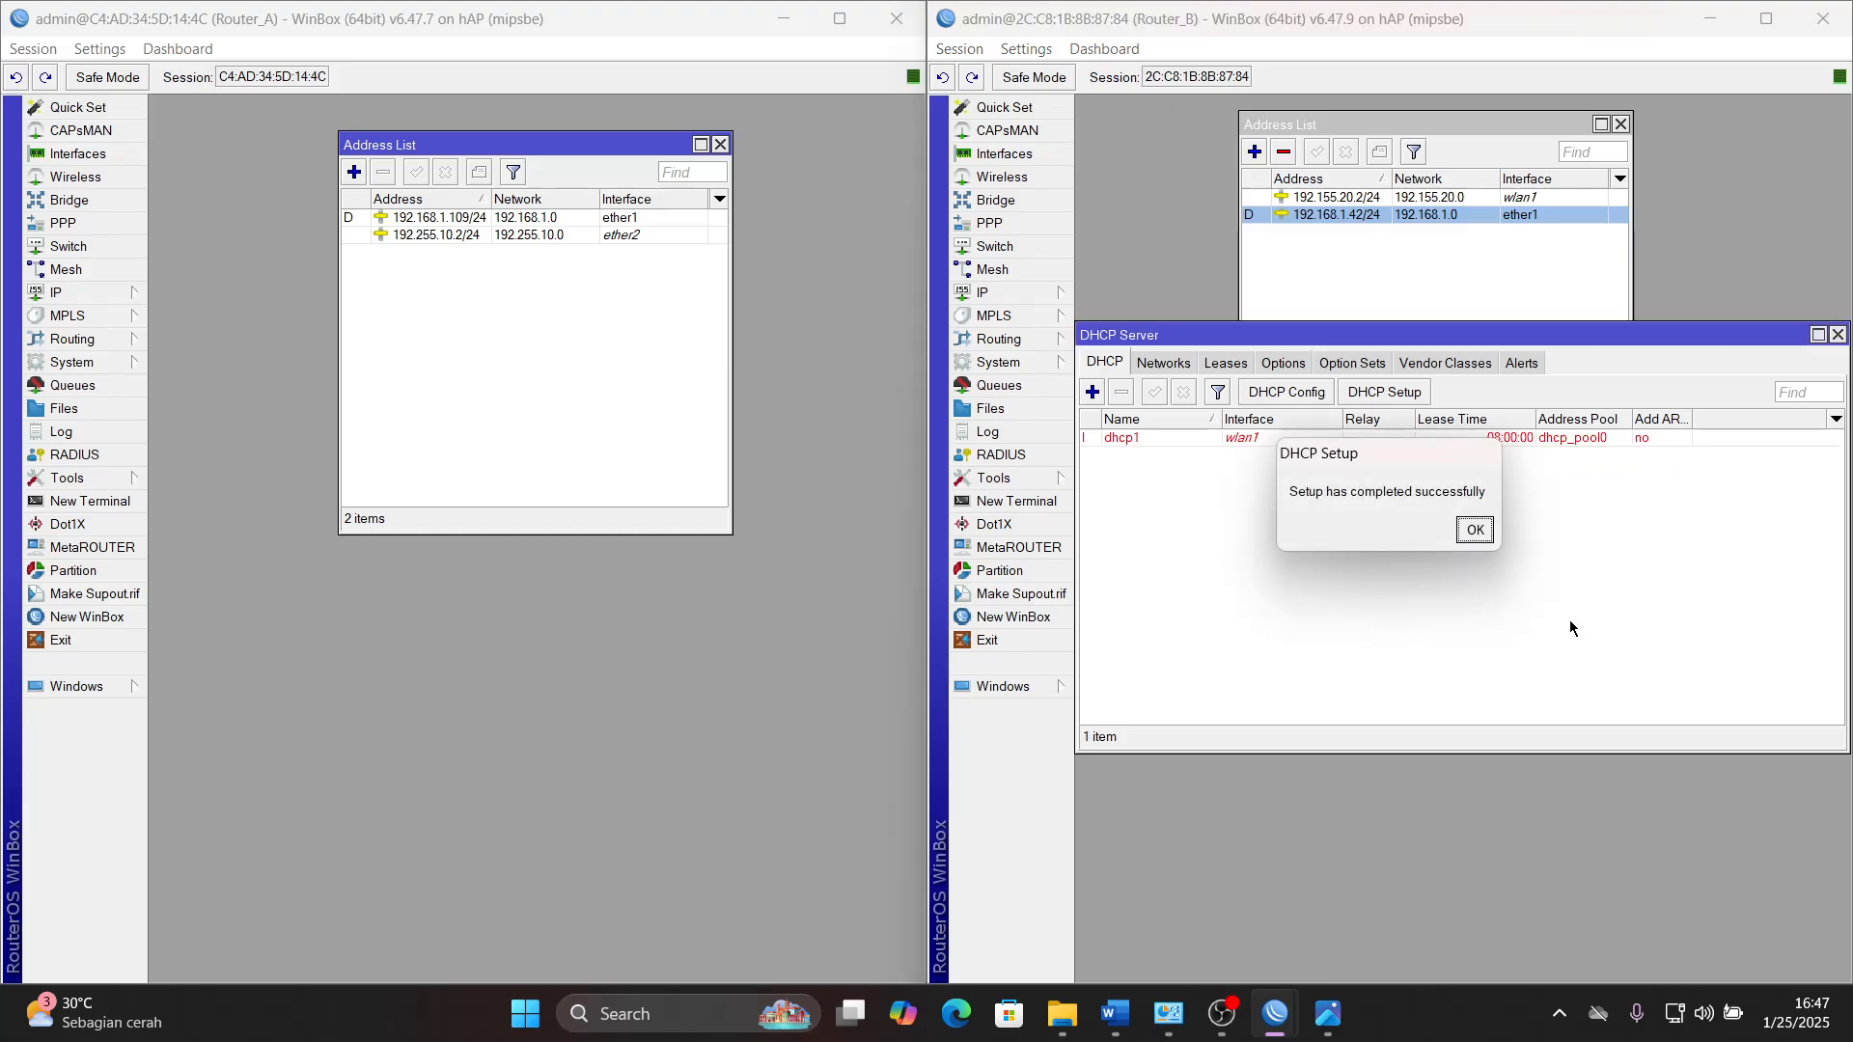
{"action": "left_click", "coordinate": [1474, 524]}
{"action": "left_click", "coordinate": [1362, 439]}
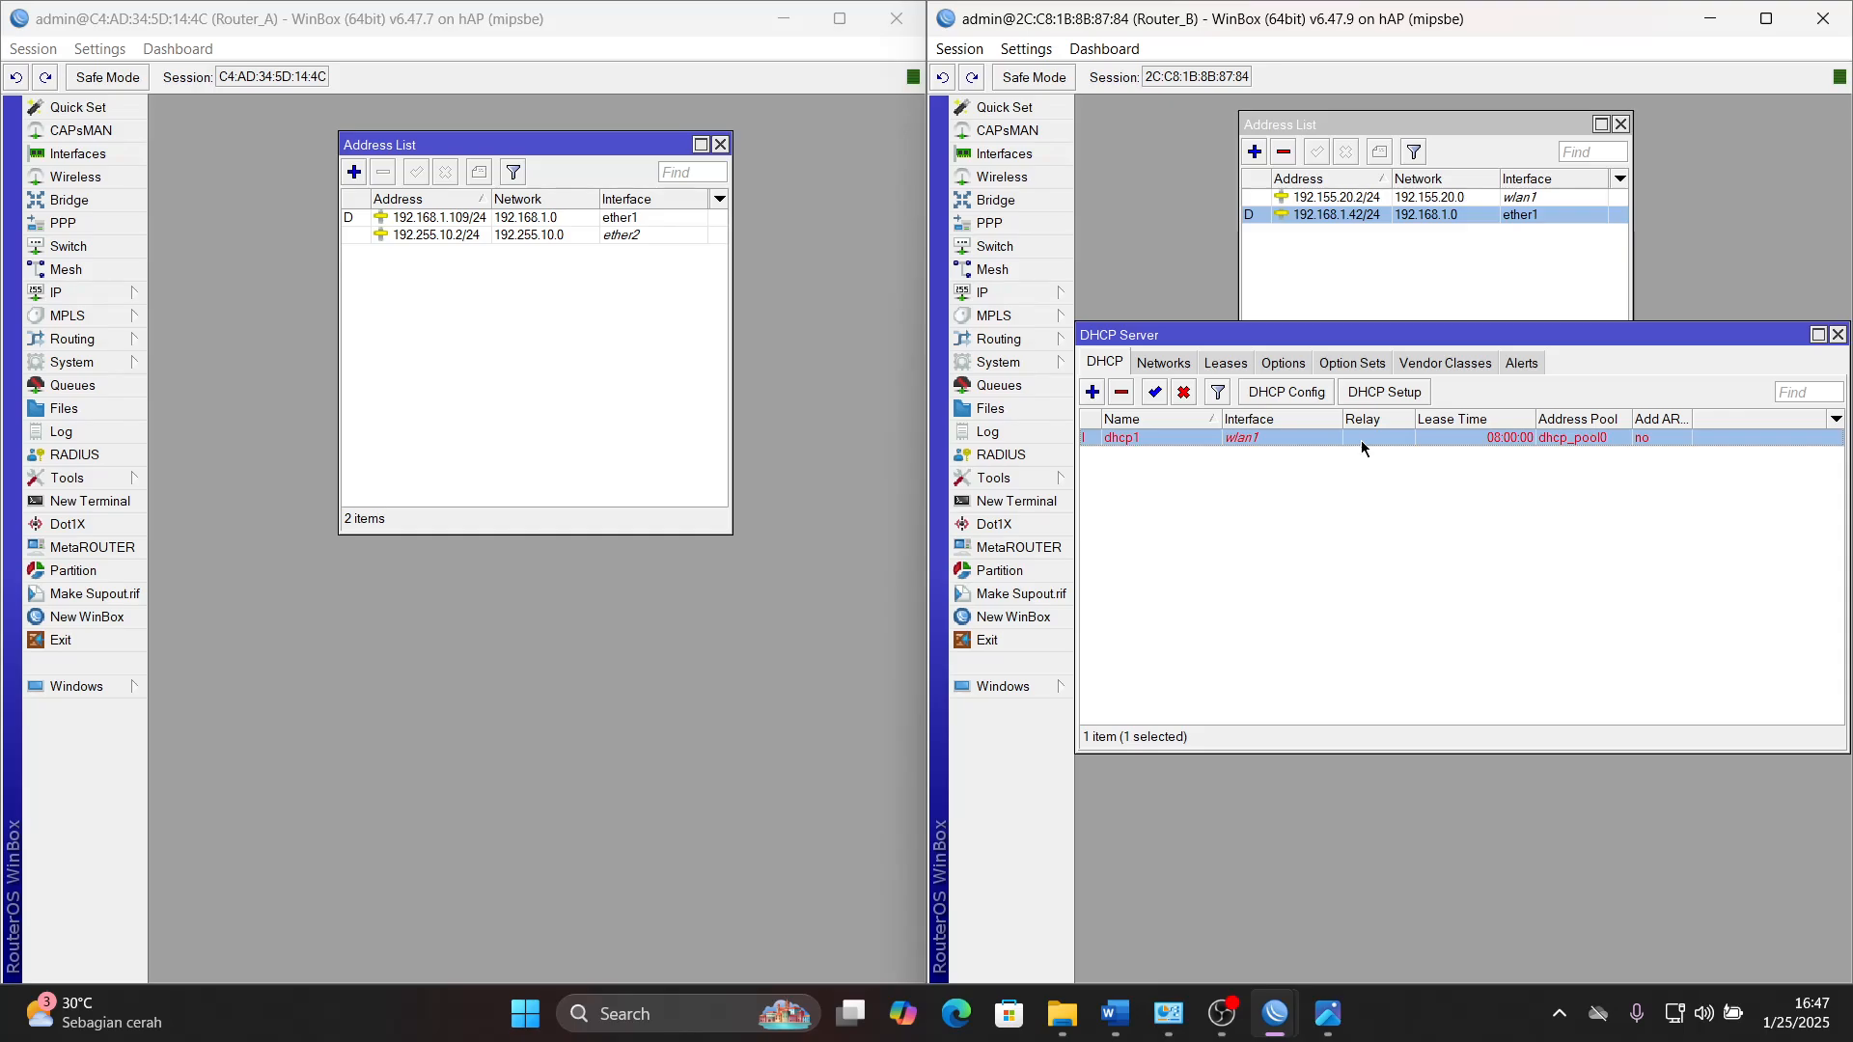
- Open the wlan1 wireless interface on Router_B and set its mode to ap bridge and its band to 2GHz-B/G/N
{"action": "left_click", "coordinate": [1028, 177]}
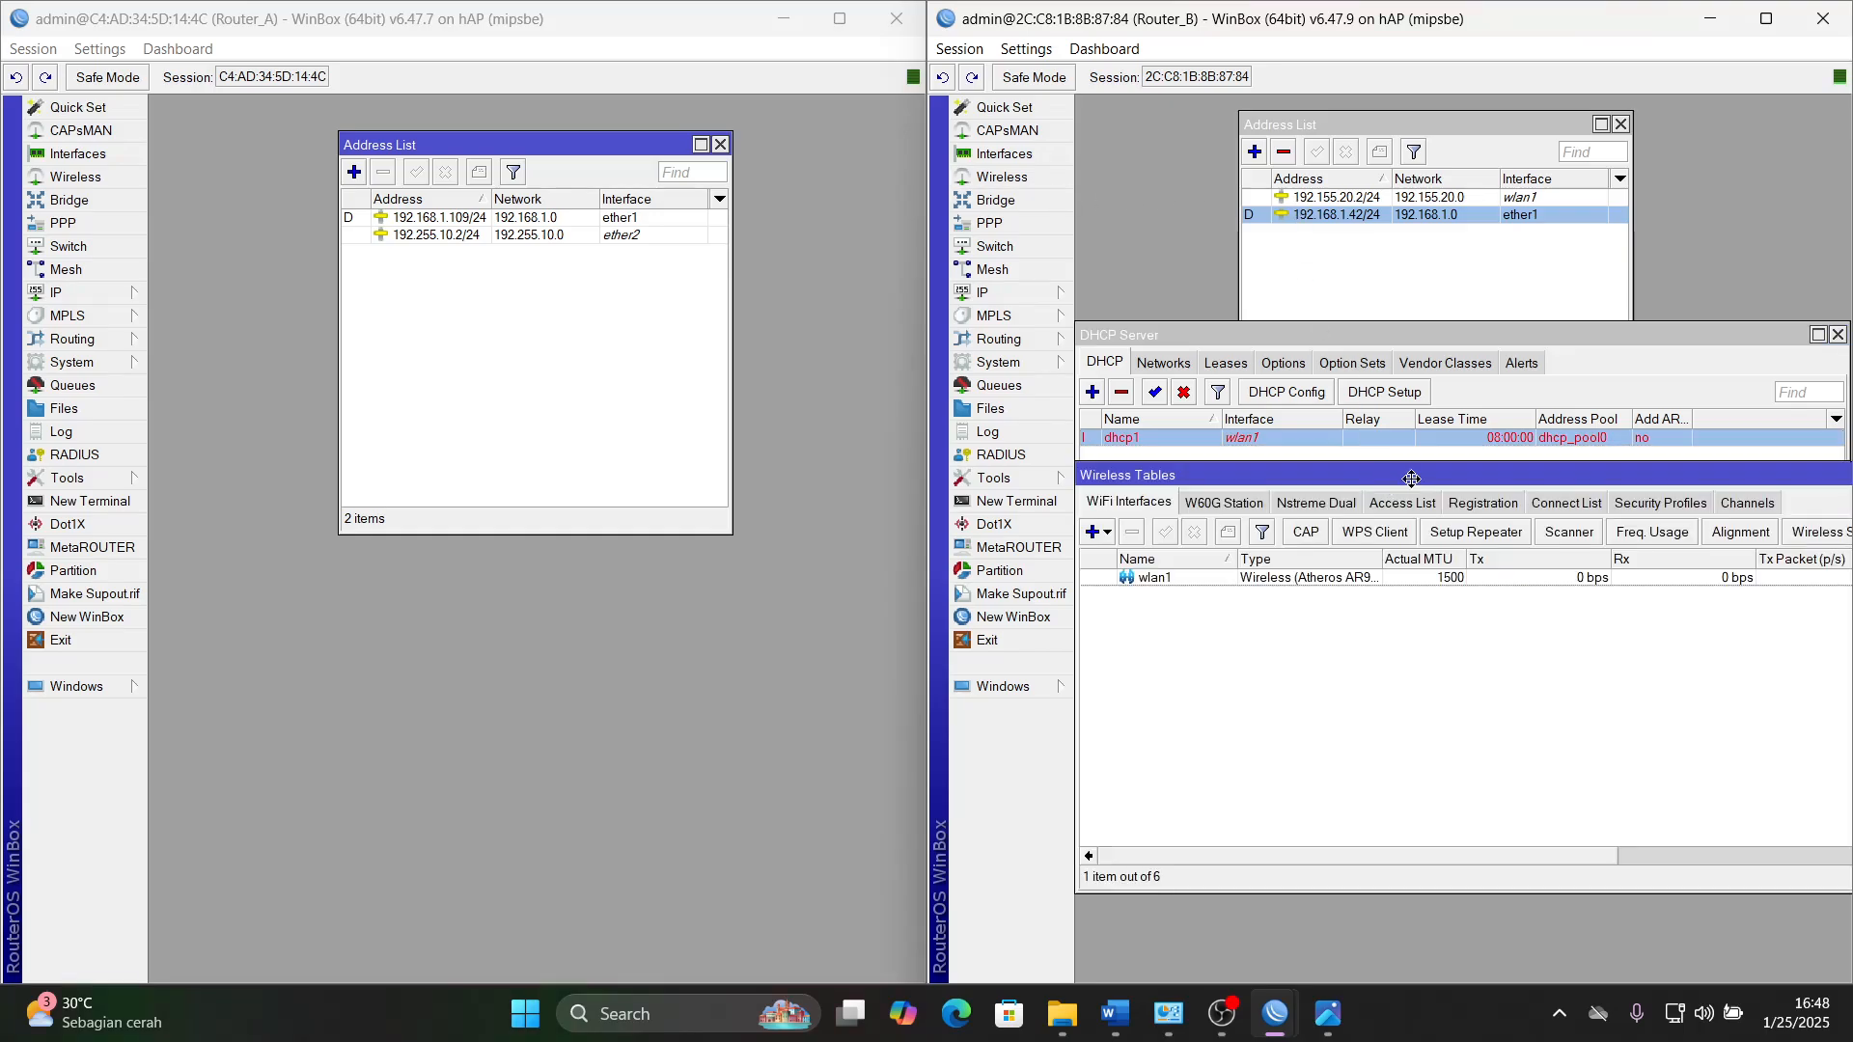
{"action": "left_click_drag", "start_coordinate": [1410, 475], "coordinate": [1414, 517]}
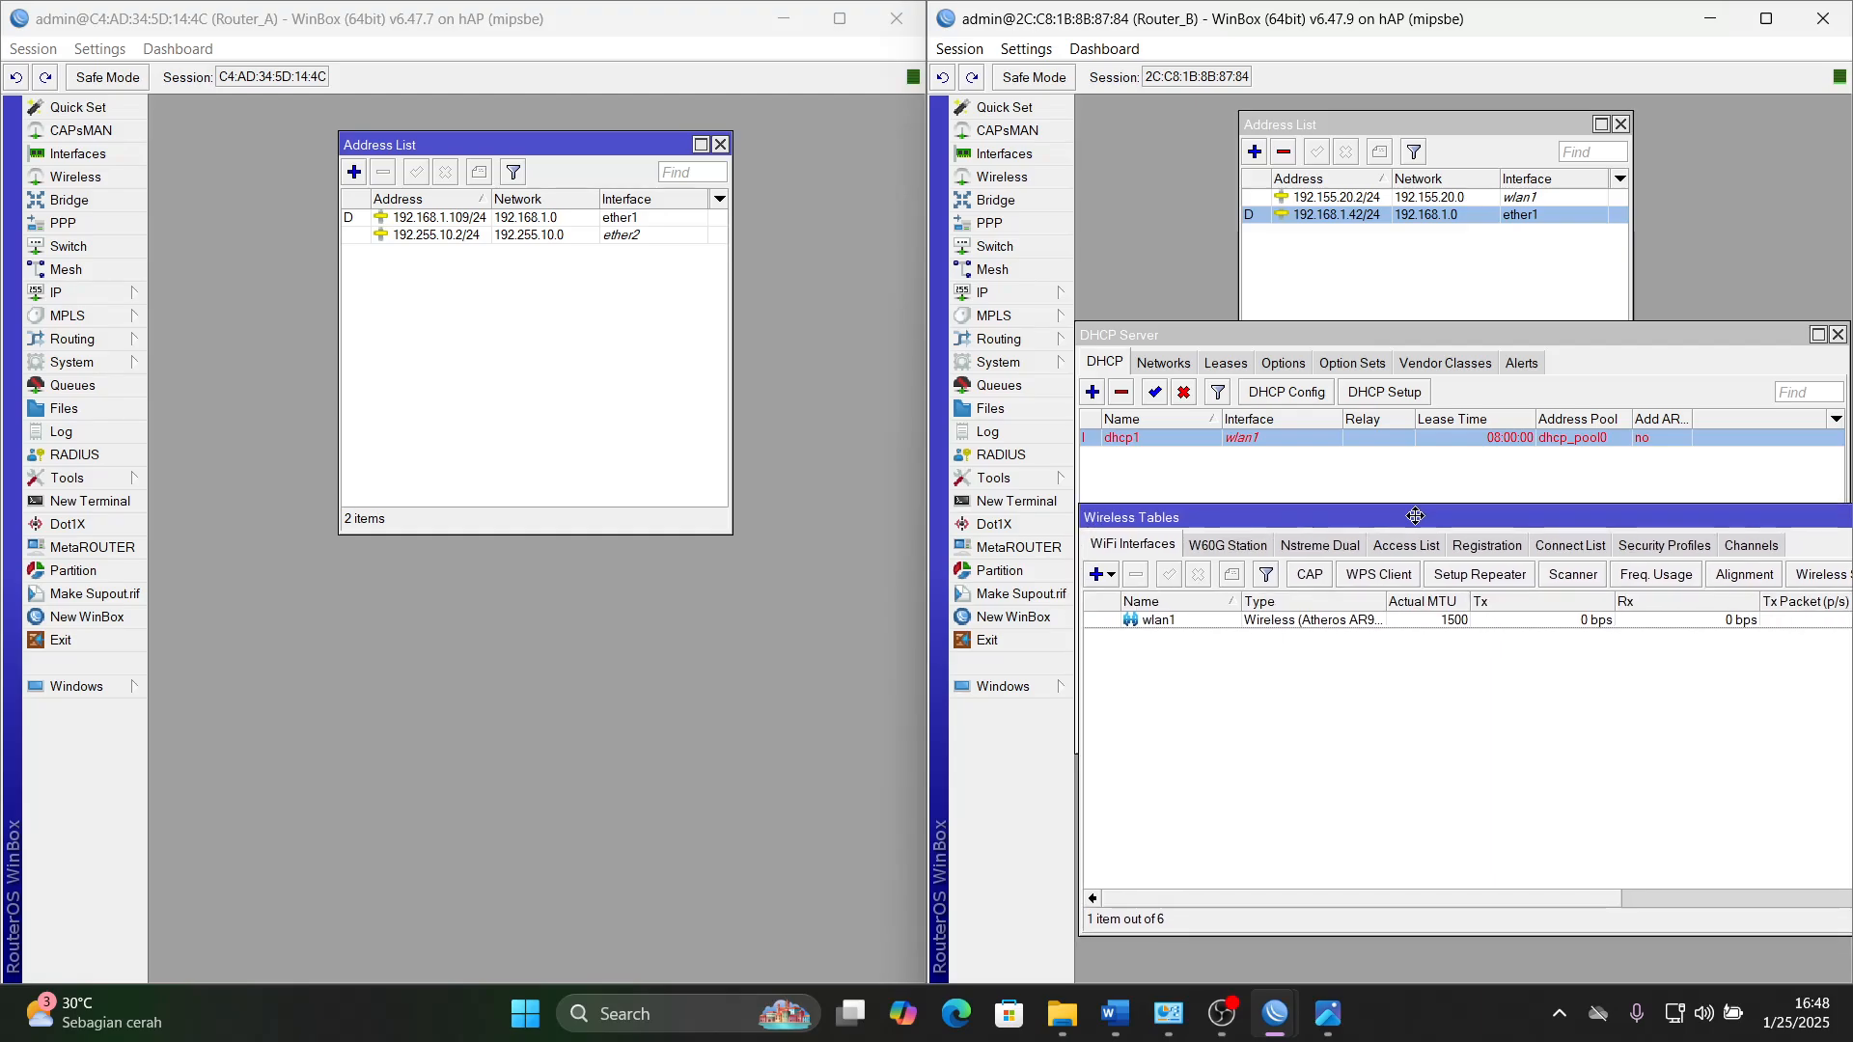
{"action": "double_click", "coordinate": [1370, 620]}
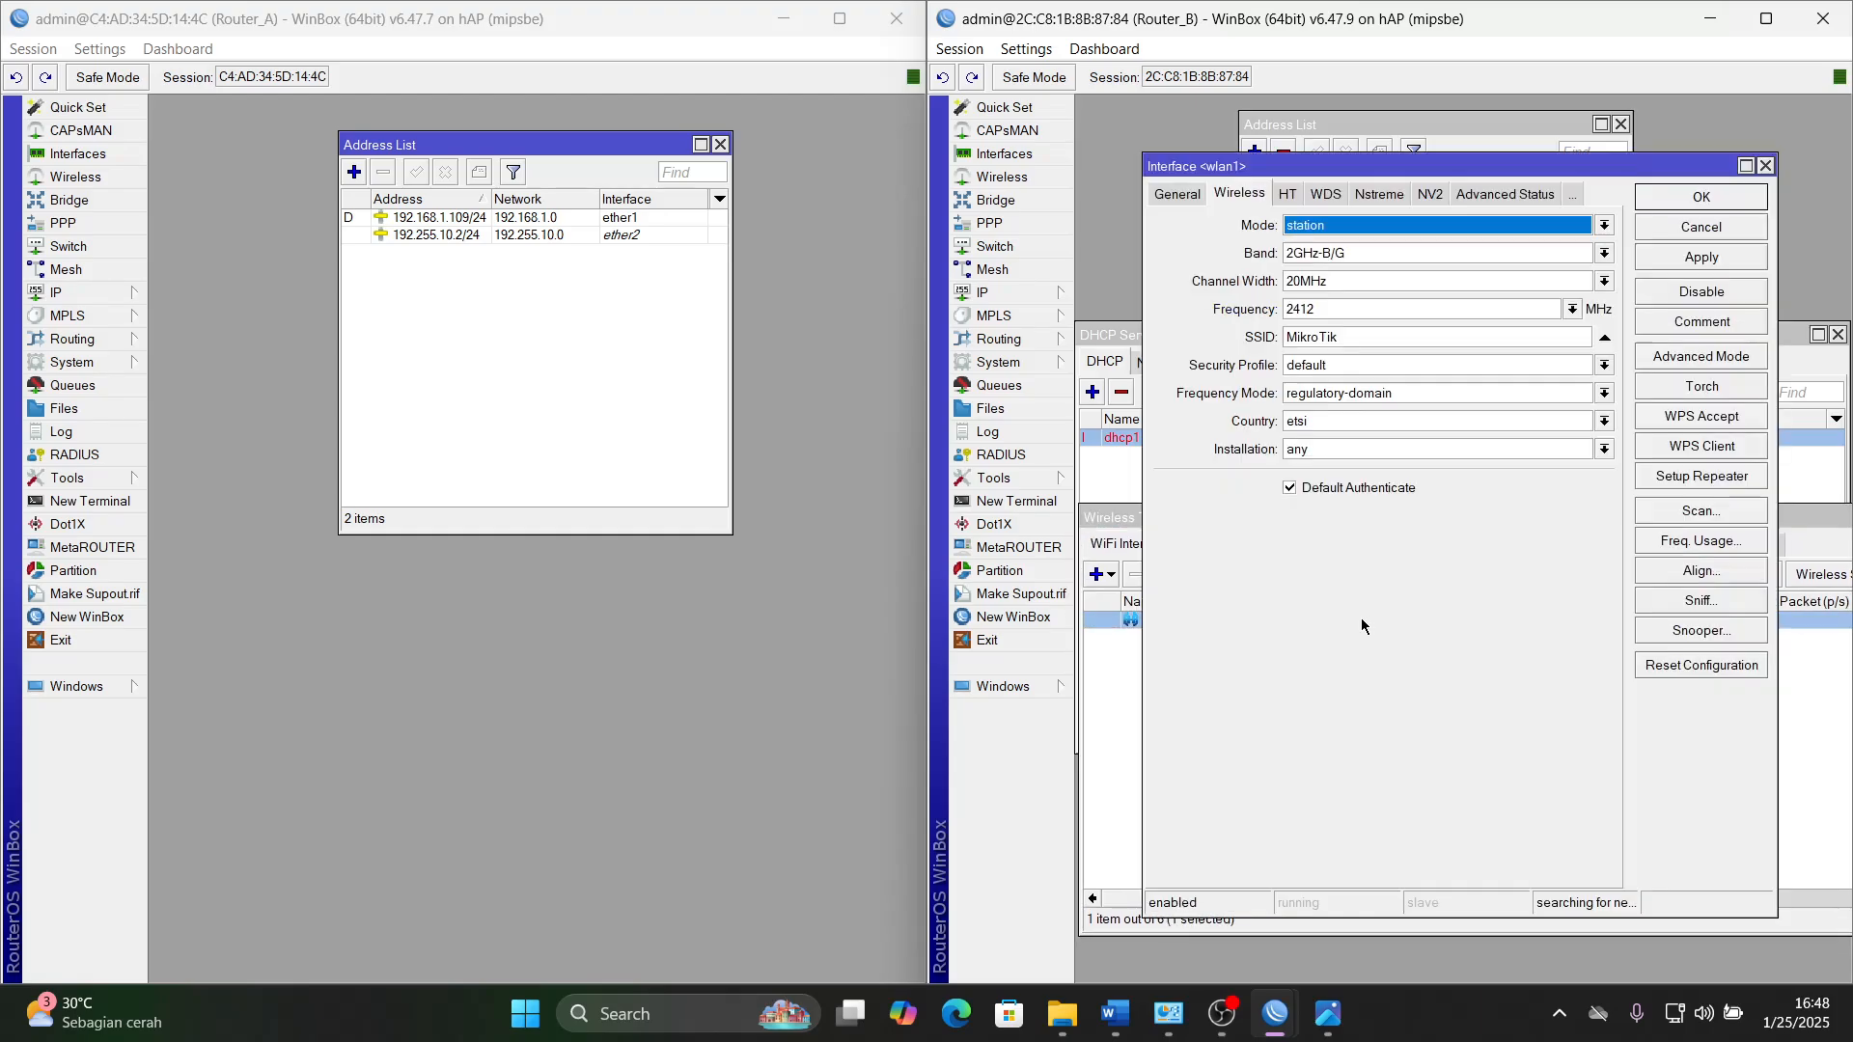
{"action": "left_click", "coordinate": [1312, 232]}
{"action": "left_click", "coordinate": [1323, 256]}
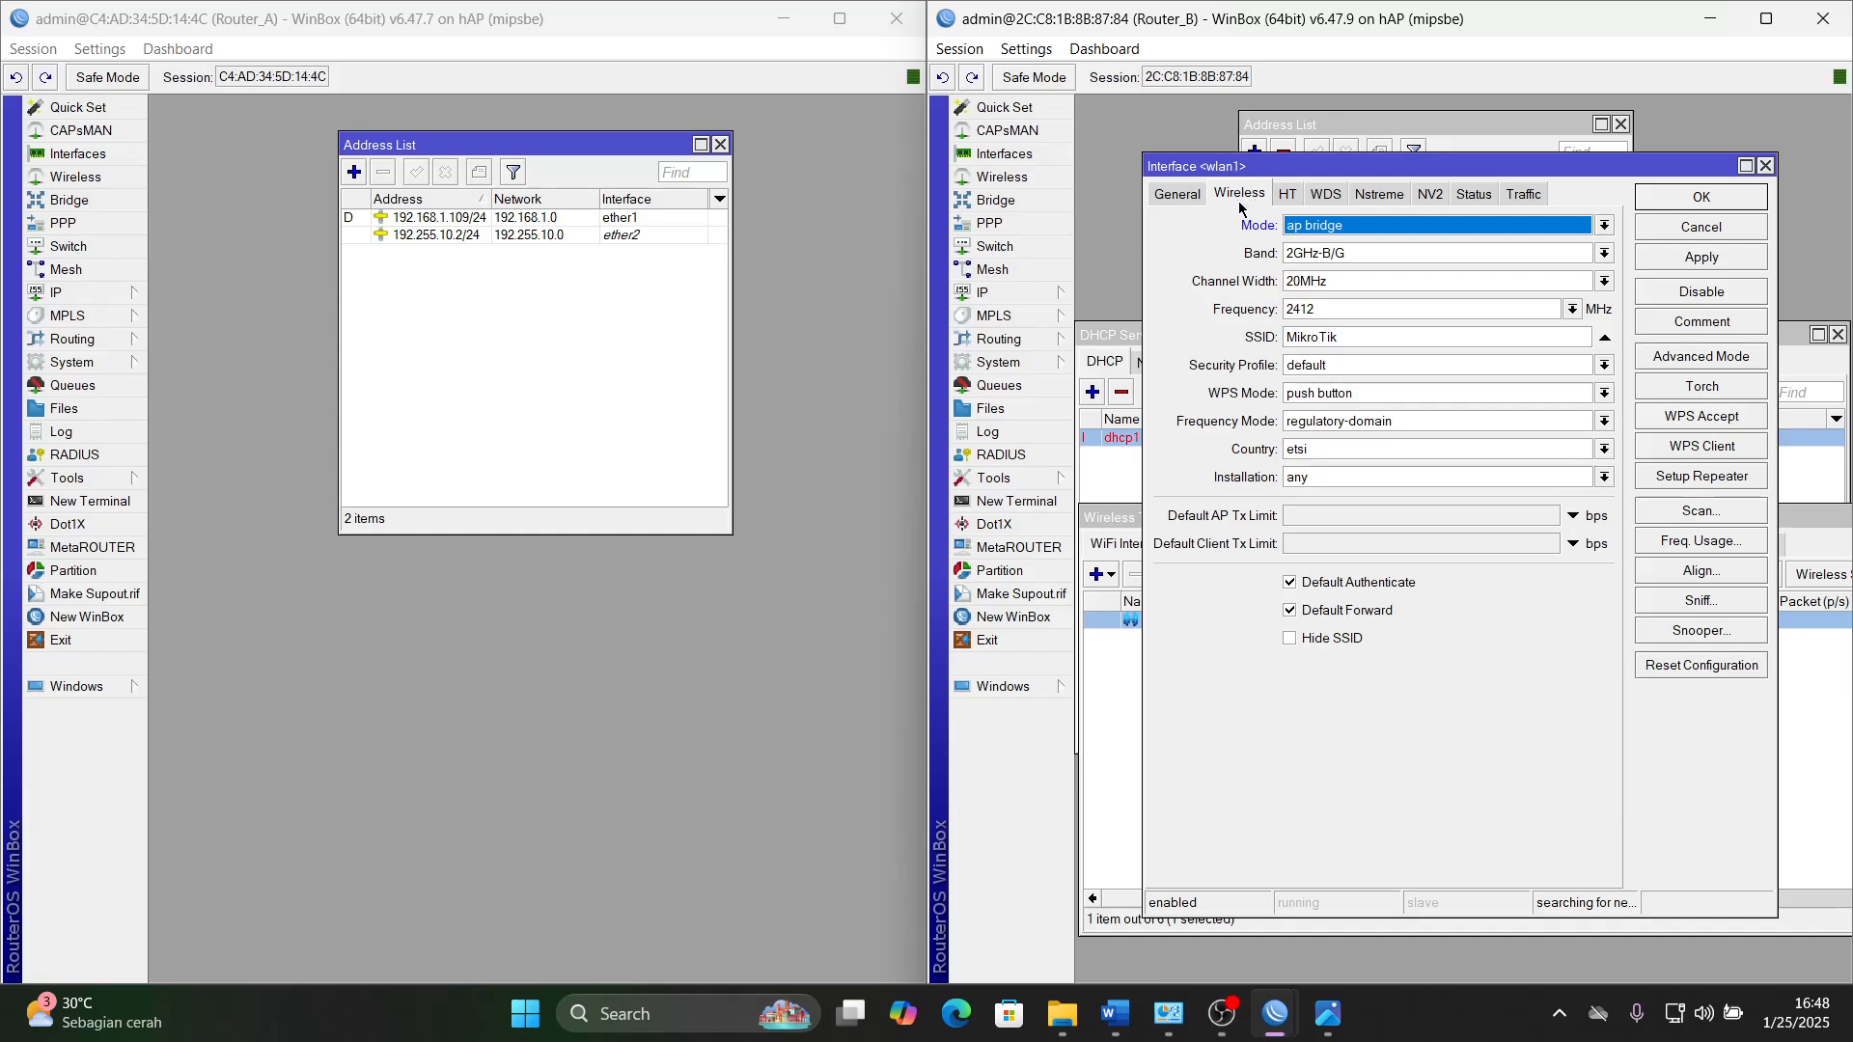
{"action": "left_click", "coordinate": [1343, 259]}
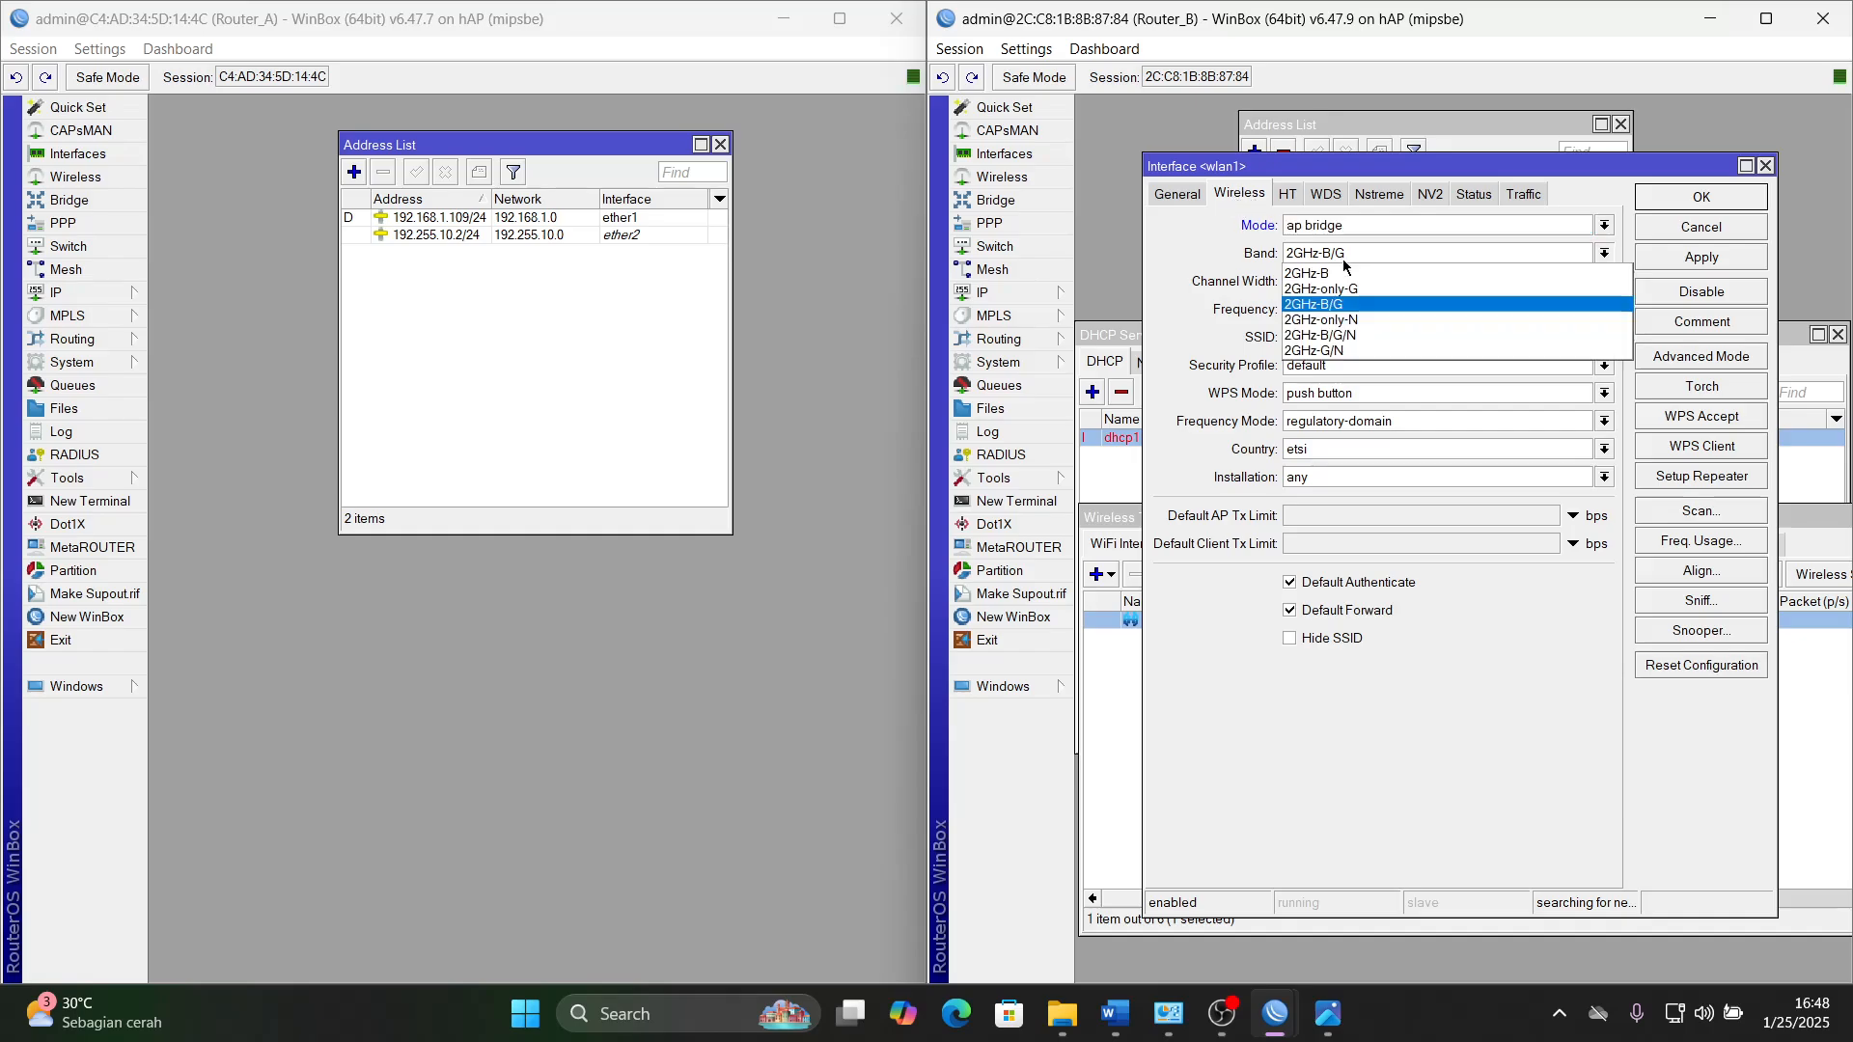
{"action": "left_click", "coordinate": [1366, 340]}
- Set the wlan1 SSID to namasiswa@UKK2025 and save the interface settings
{"action": "left_click", "coordinate": [1253, 333]}
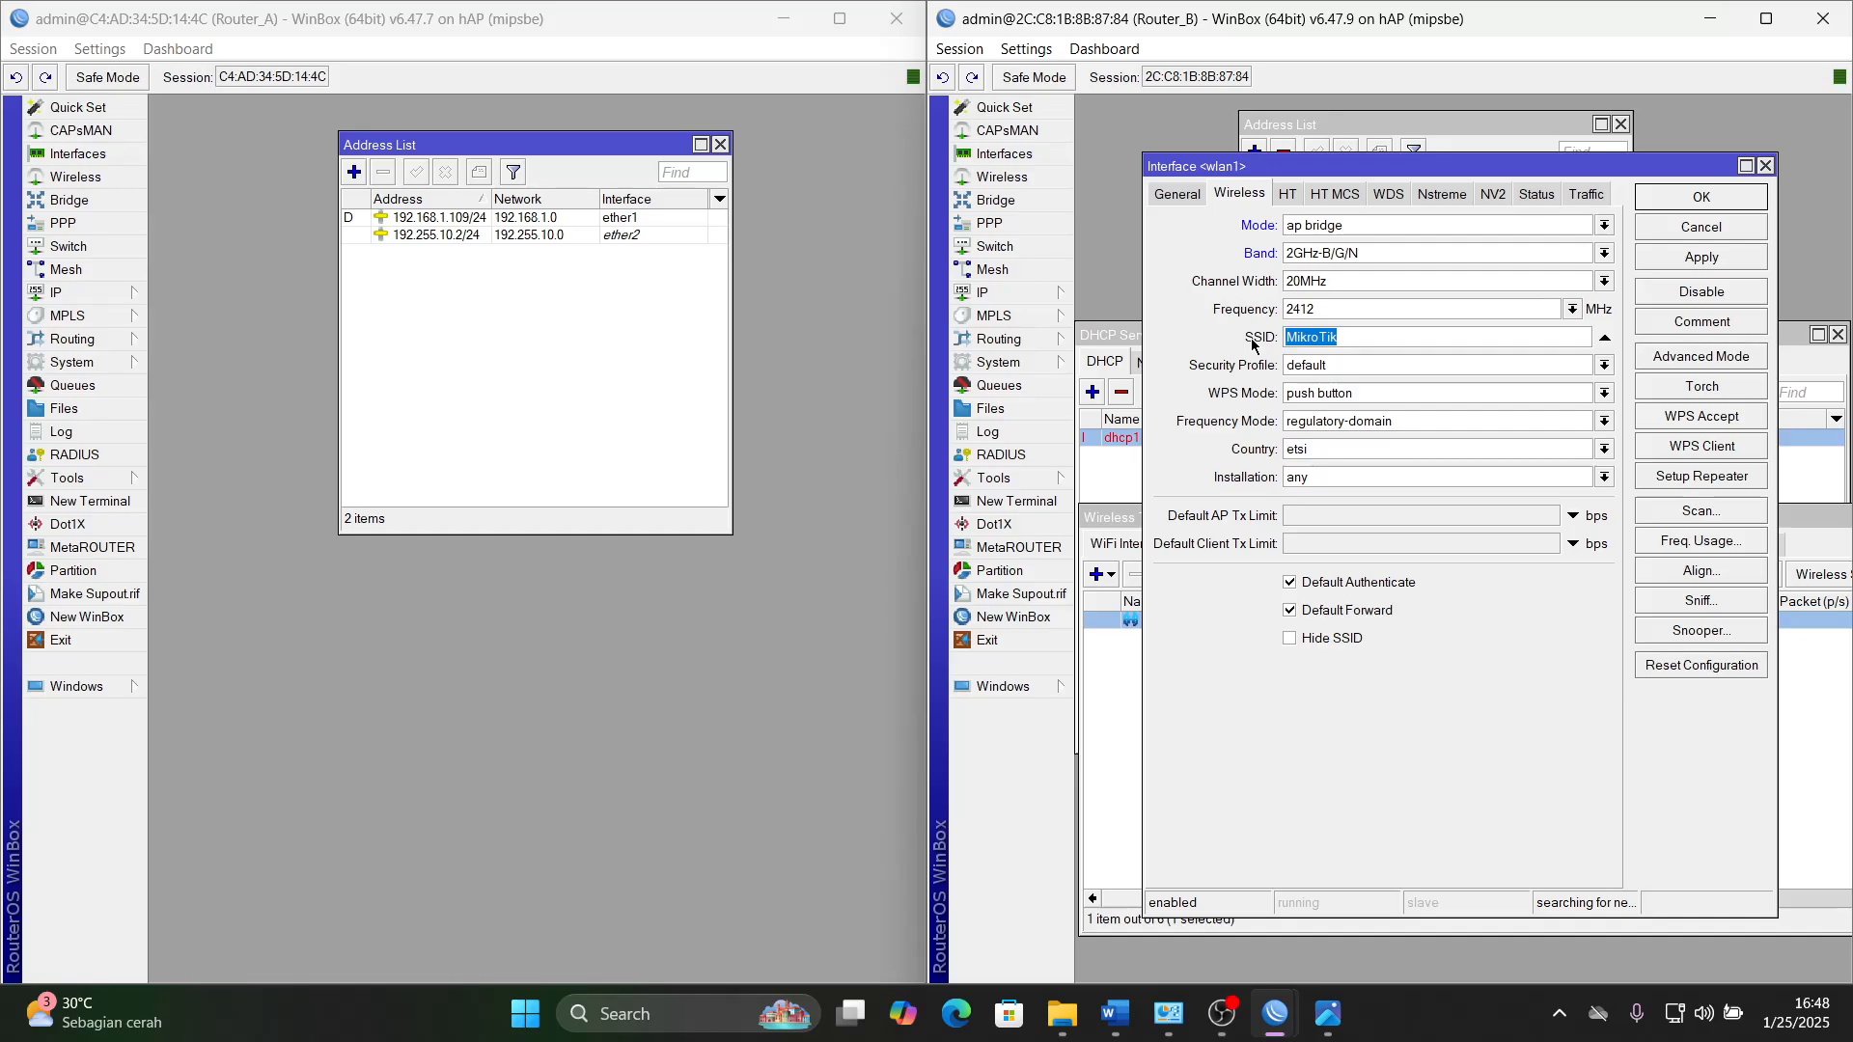
{"action": "type", "text": "namasiswa@UKK2025"}
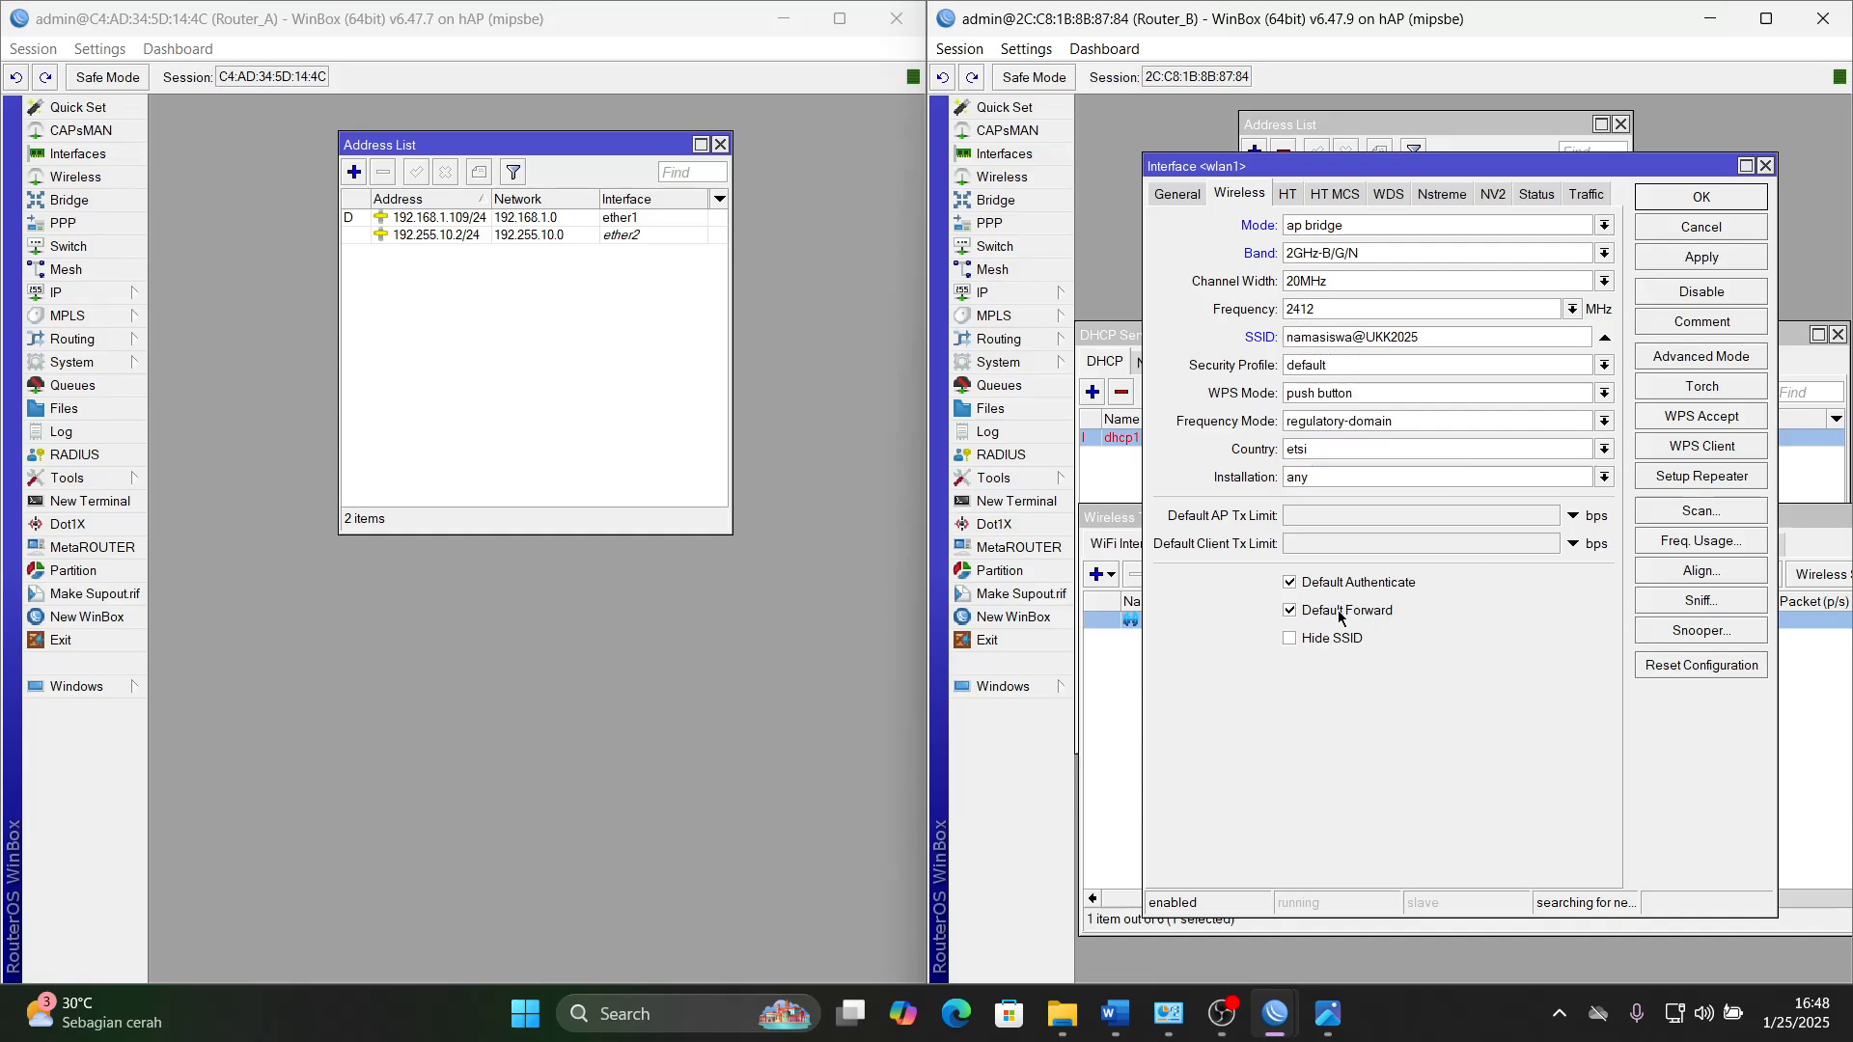
{"action": "left_click", "coordinate": [1722, 261]}
{"action": "left_click", "coordinate": [1710, 198]}
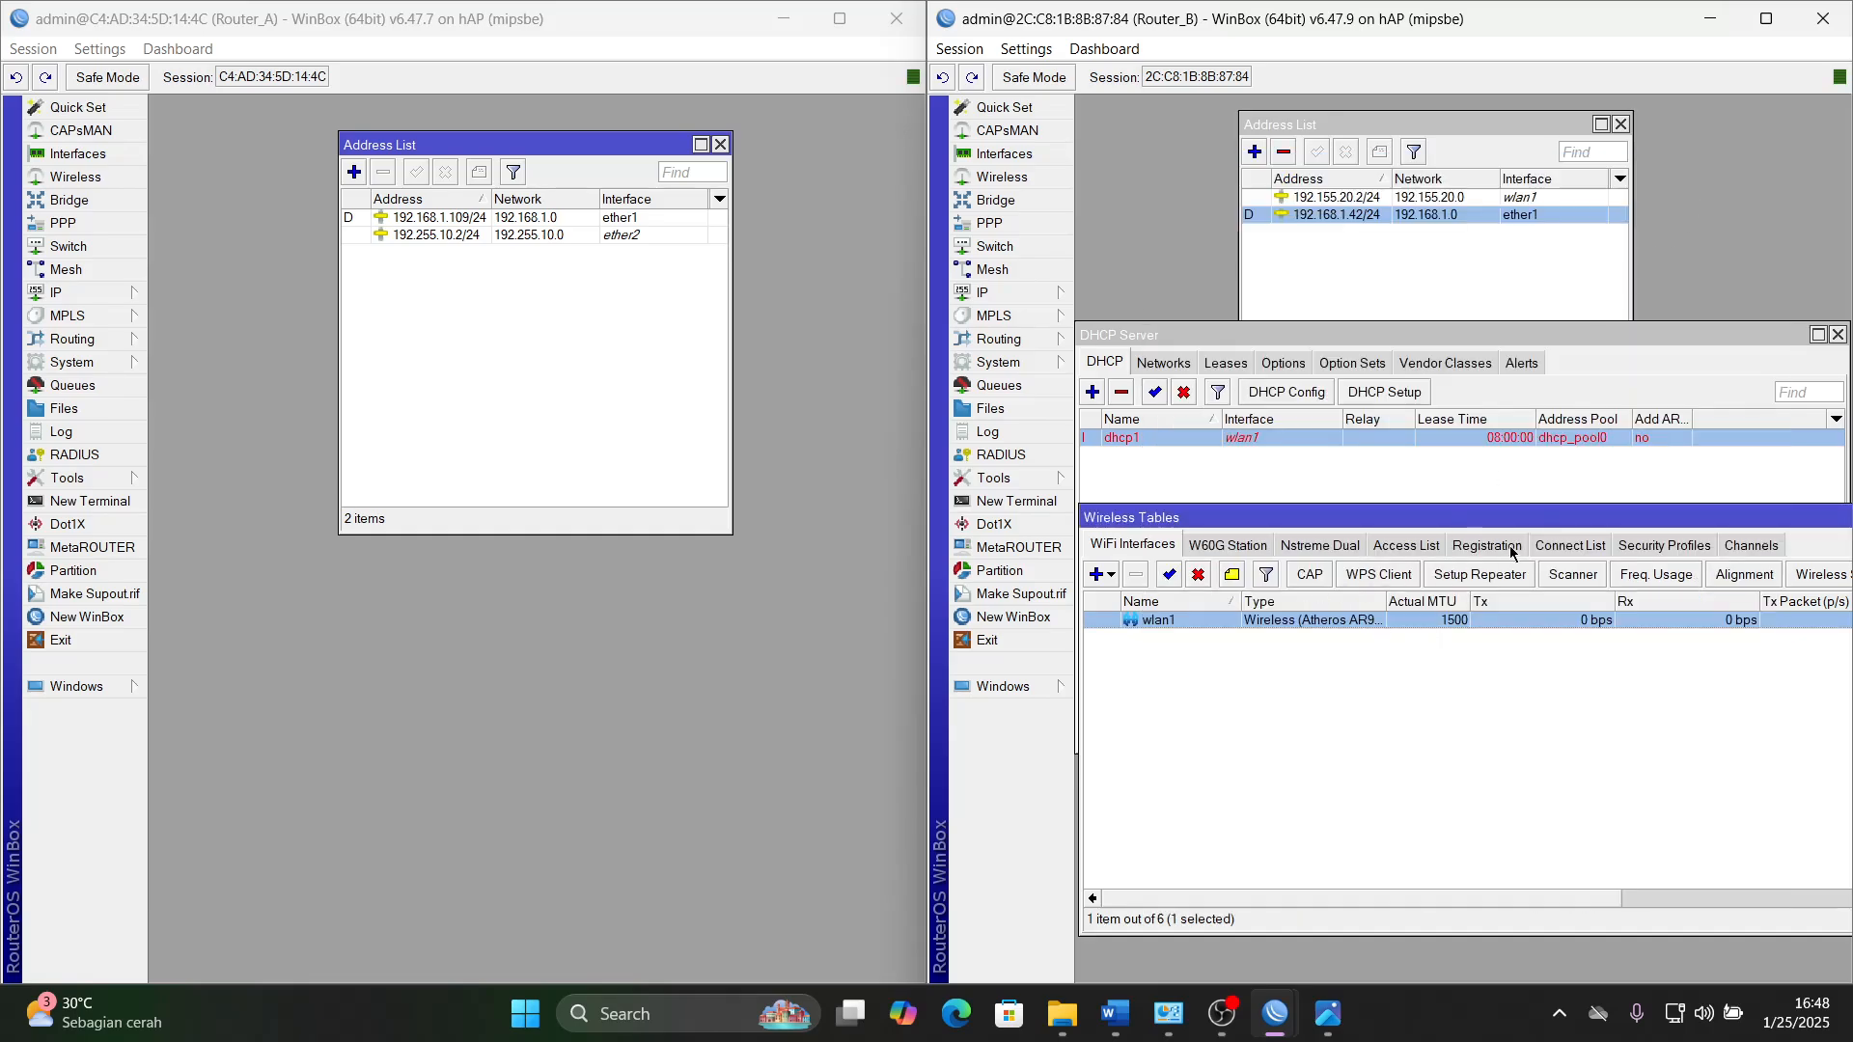
- Close the Wireless Tables window on Router_B and shift the DHCP Server window upward
{"action": "left_click_drag", "start_coordinate": [1571, 518], "coordinate": [1214, 512]}
{"action": "left_click", "coordinate": [1745, 511]}
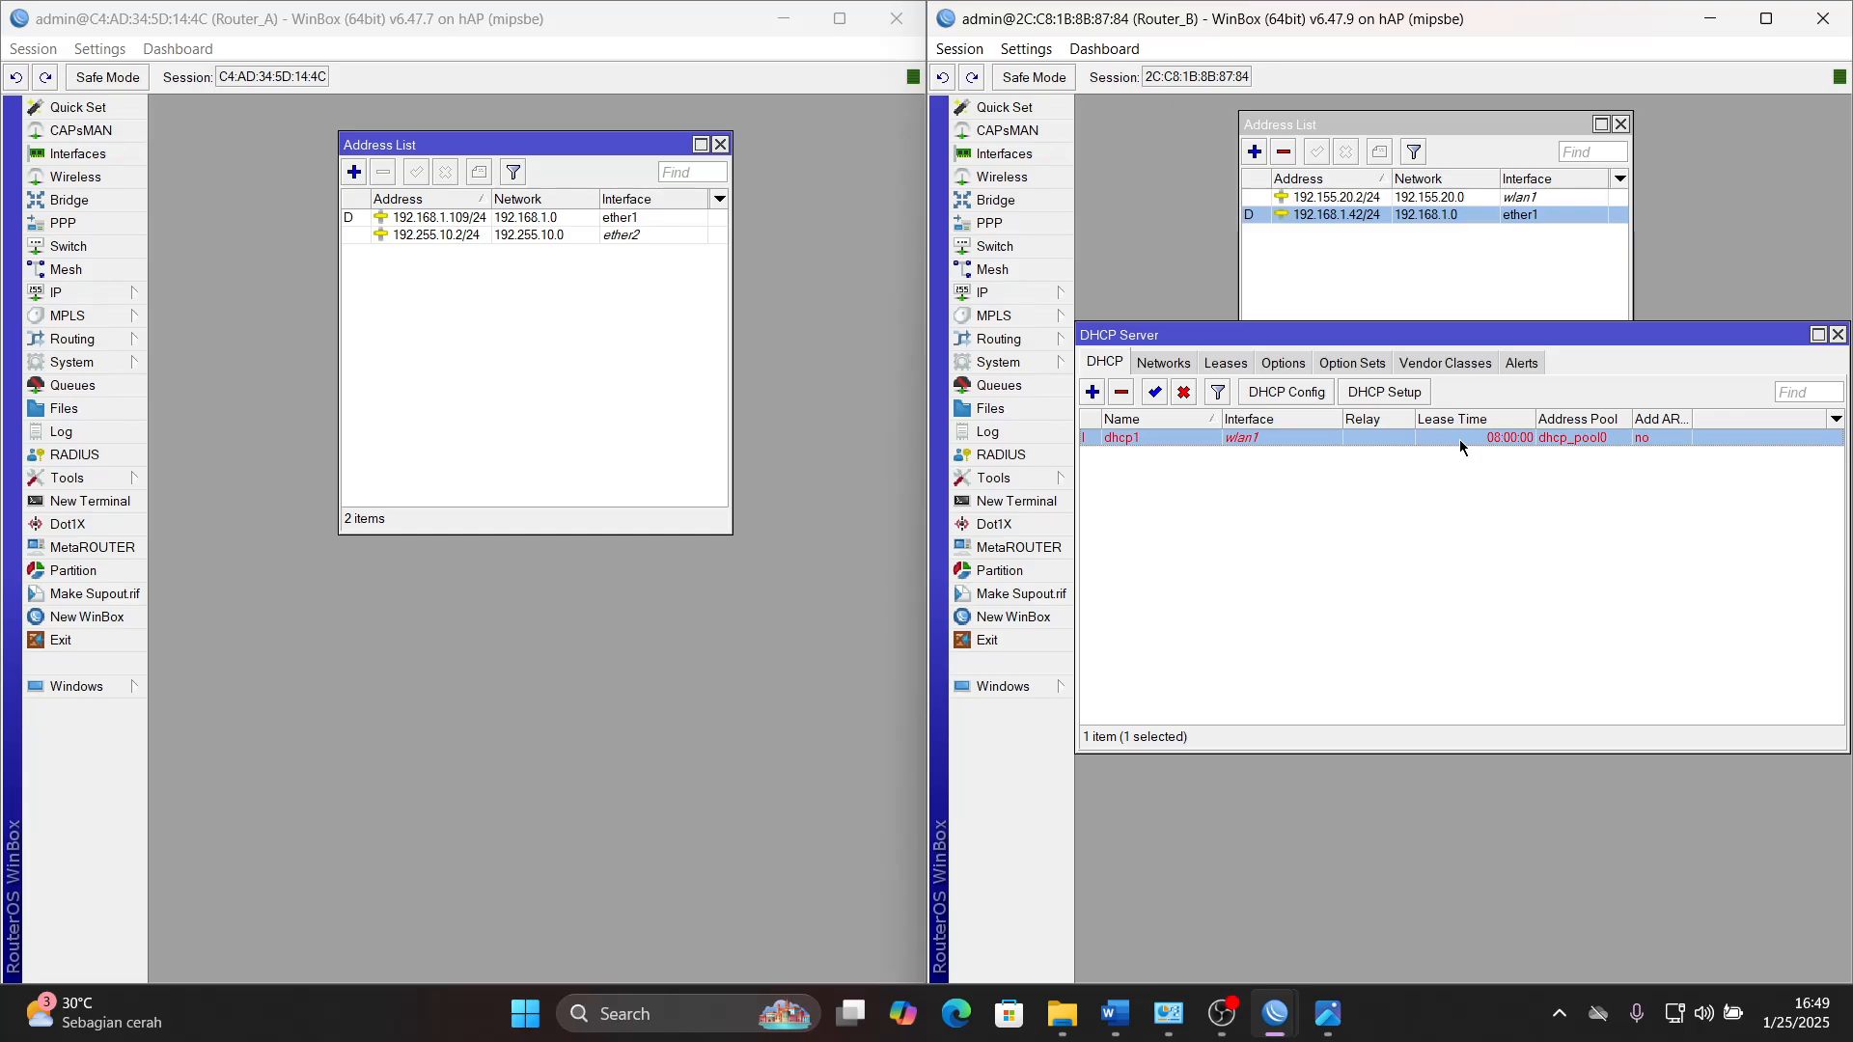
{"action": "left_click_drag", "start_coordinate": [1649, 335], "coordinate": [1649, 274]}
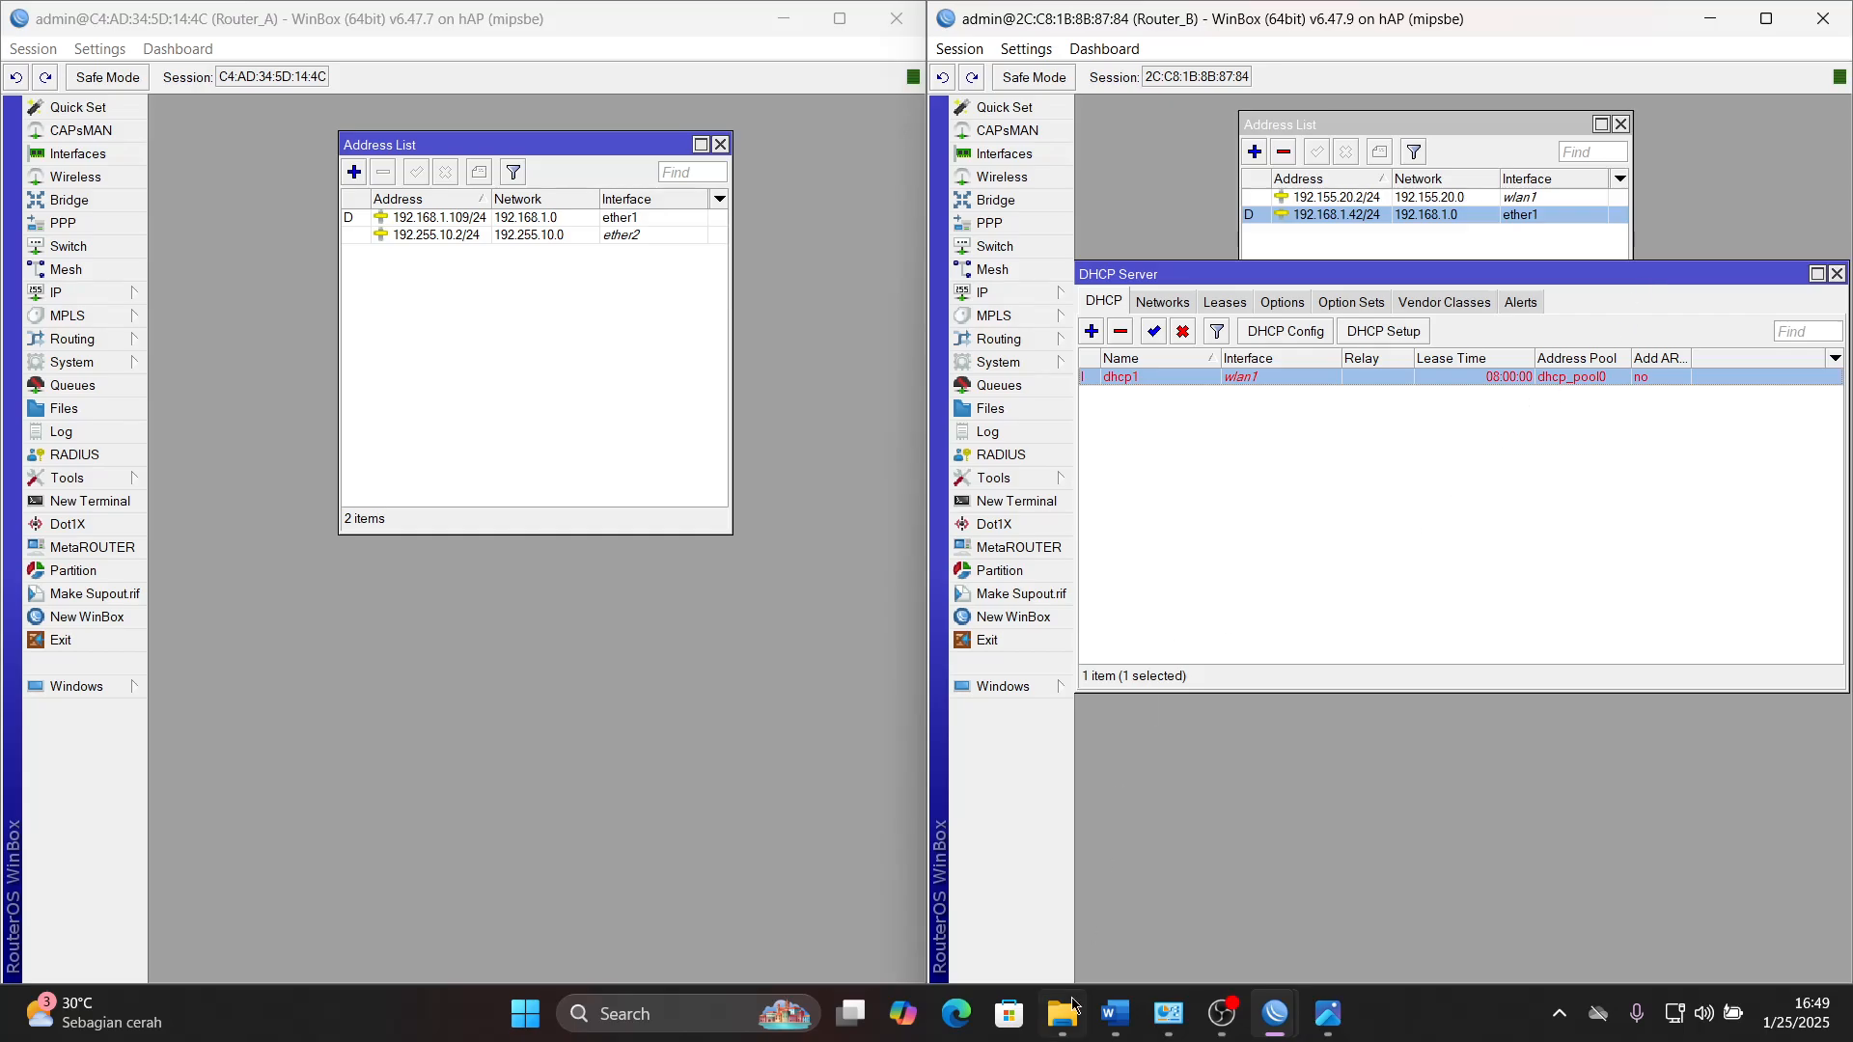
- Highlight the selected Lease Time and DNS items in green in the Word document, review the remaining tasks, and return to WinBox
{"action": "left_click", "coordinate": [1114, 1013]}
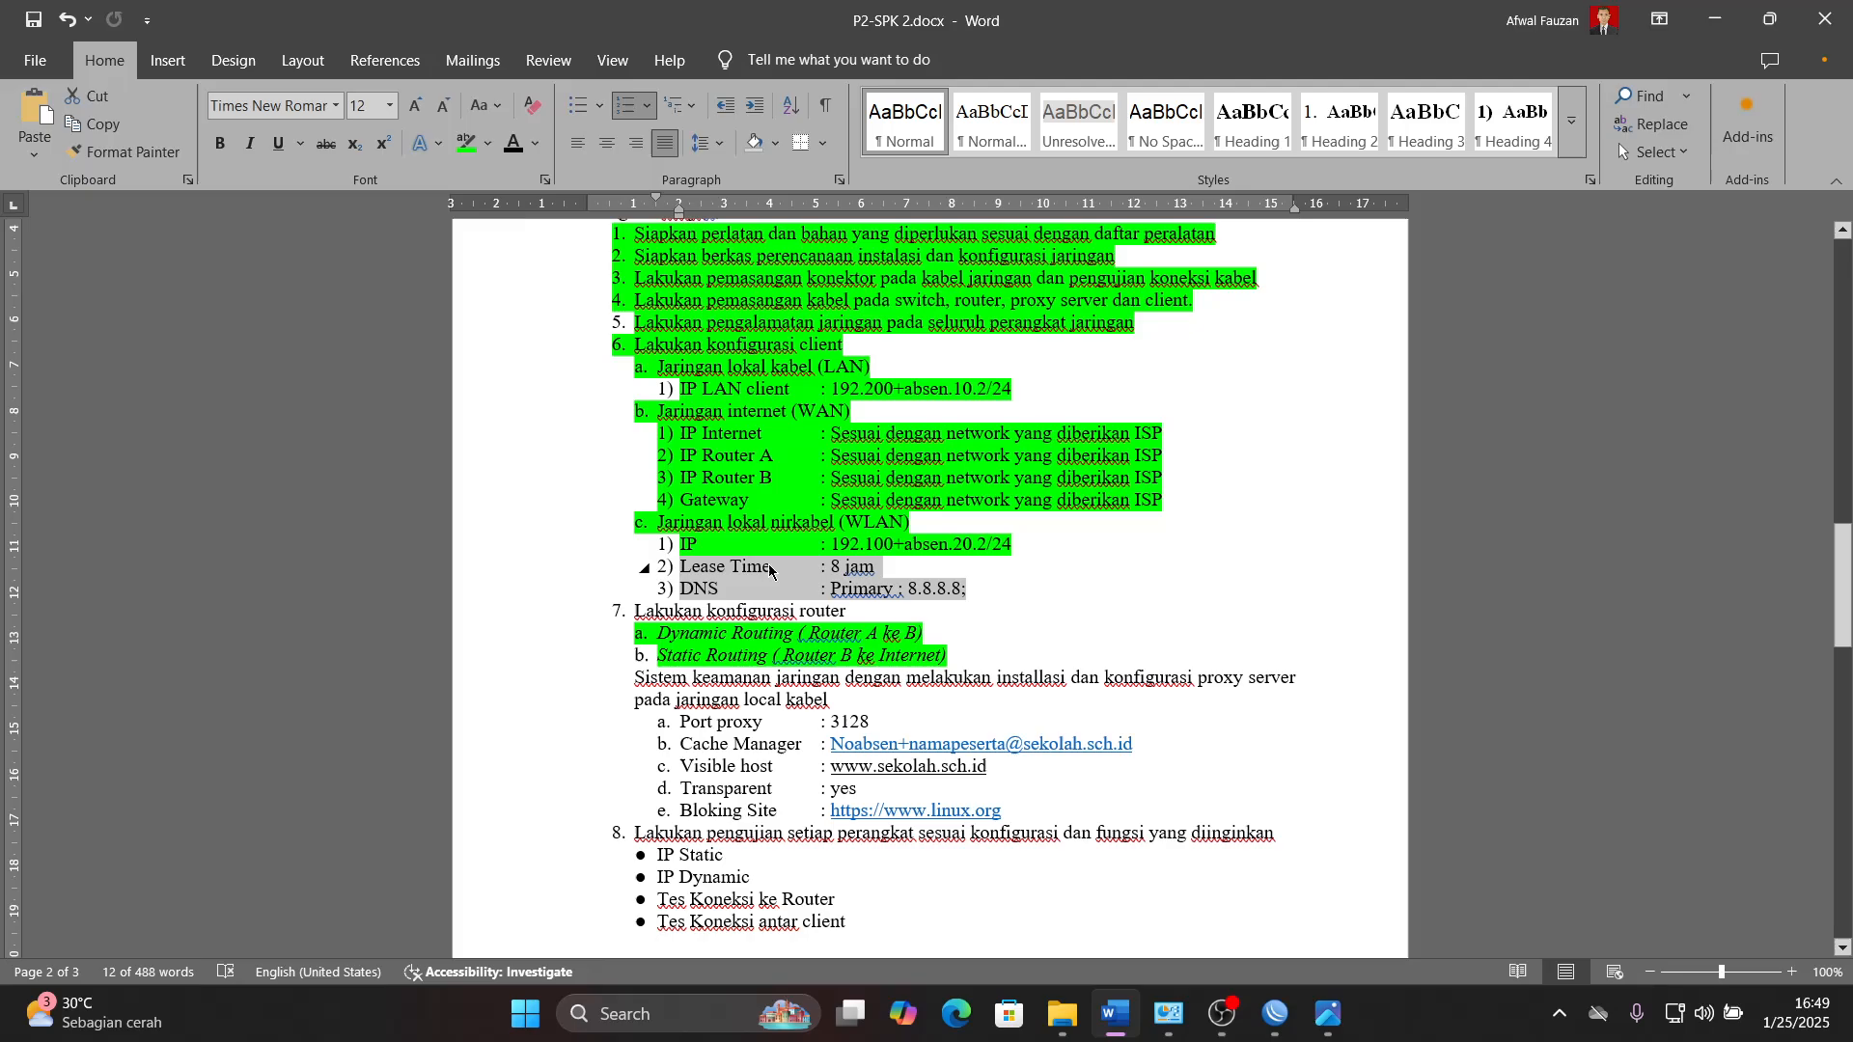
{"action": "left_click", "coordinate": [467, 143]}
{"action": "left_click", "coordinate": [939, 643]}
{"action": "scroll", "coordinate": [939, 643], "scroll_direction": "down", "scroll_amount": 2}
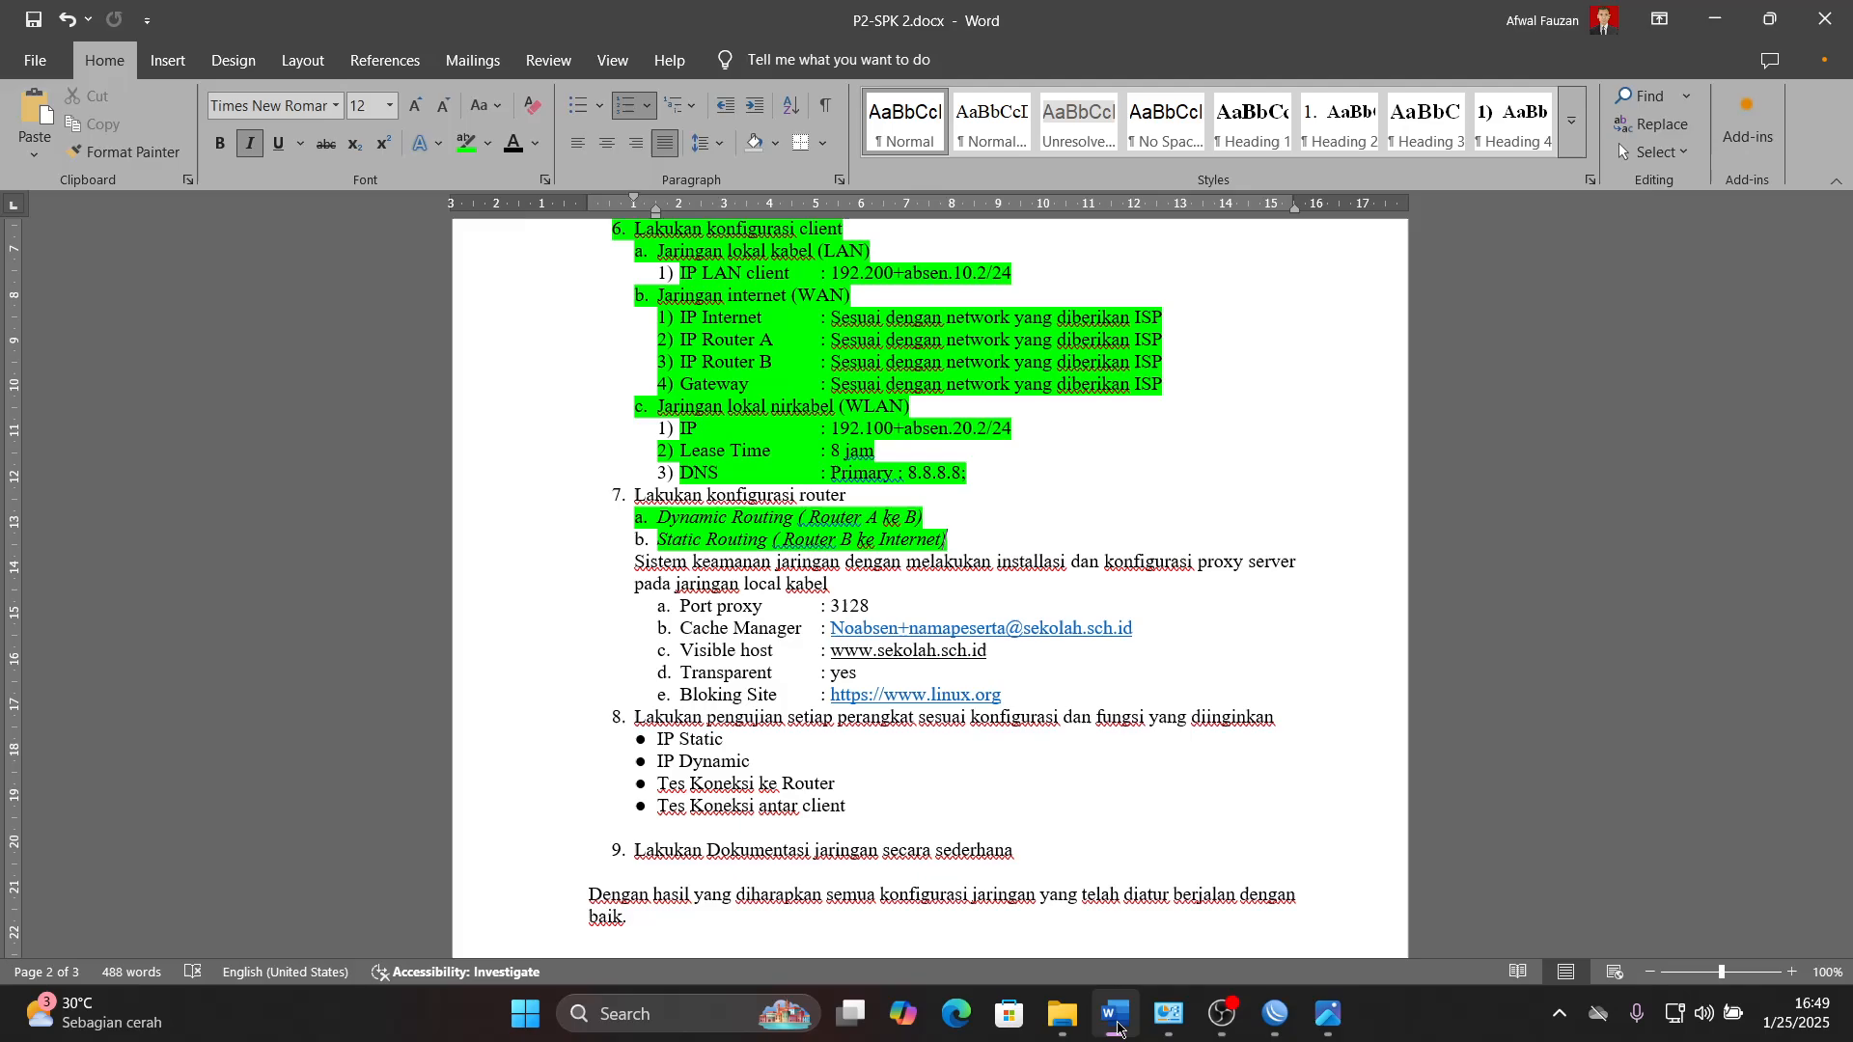
{"action": "mouse_move", "coordinate": [1117, 1028]}
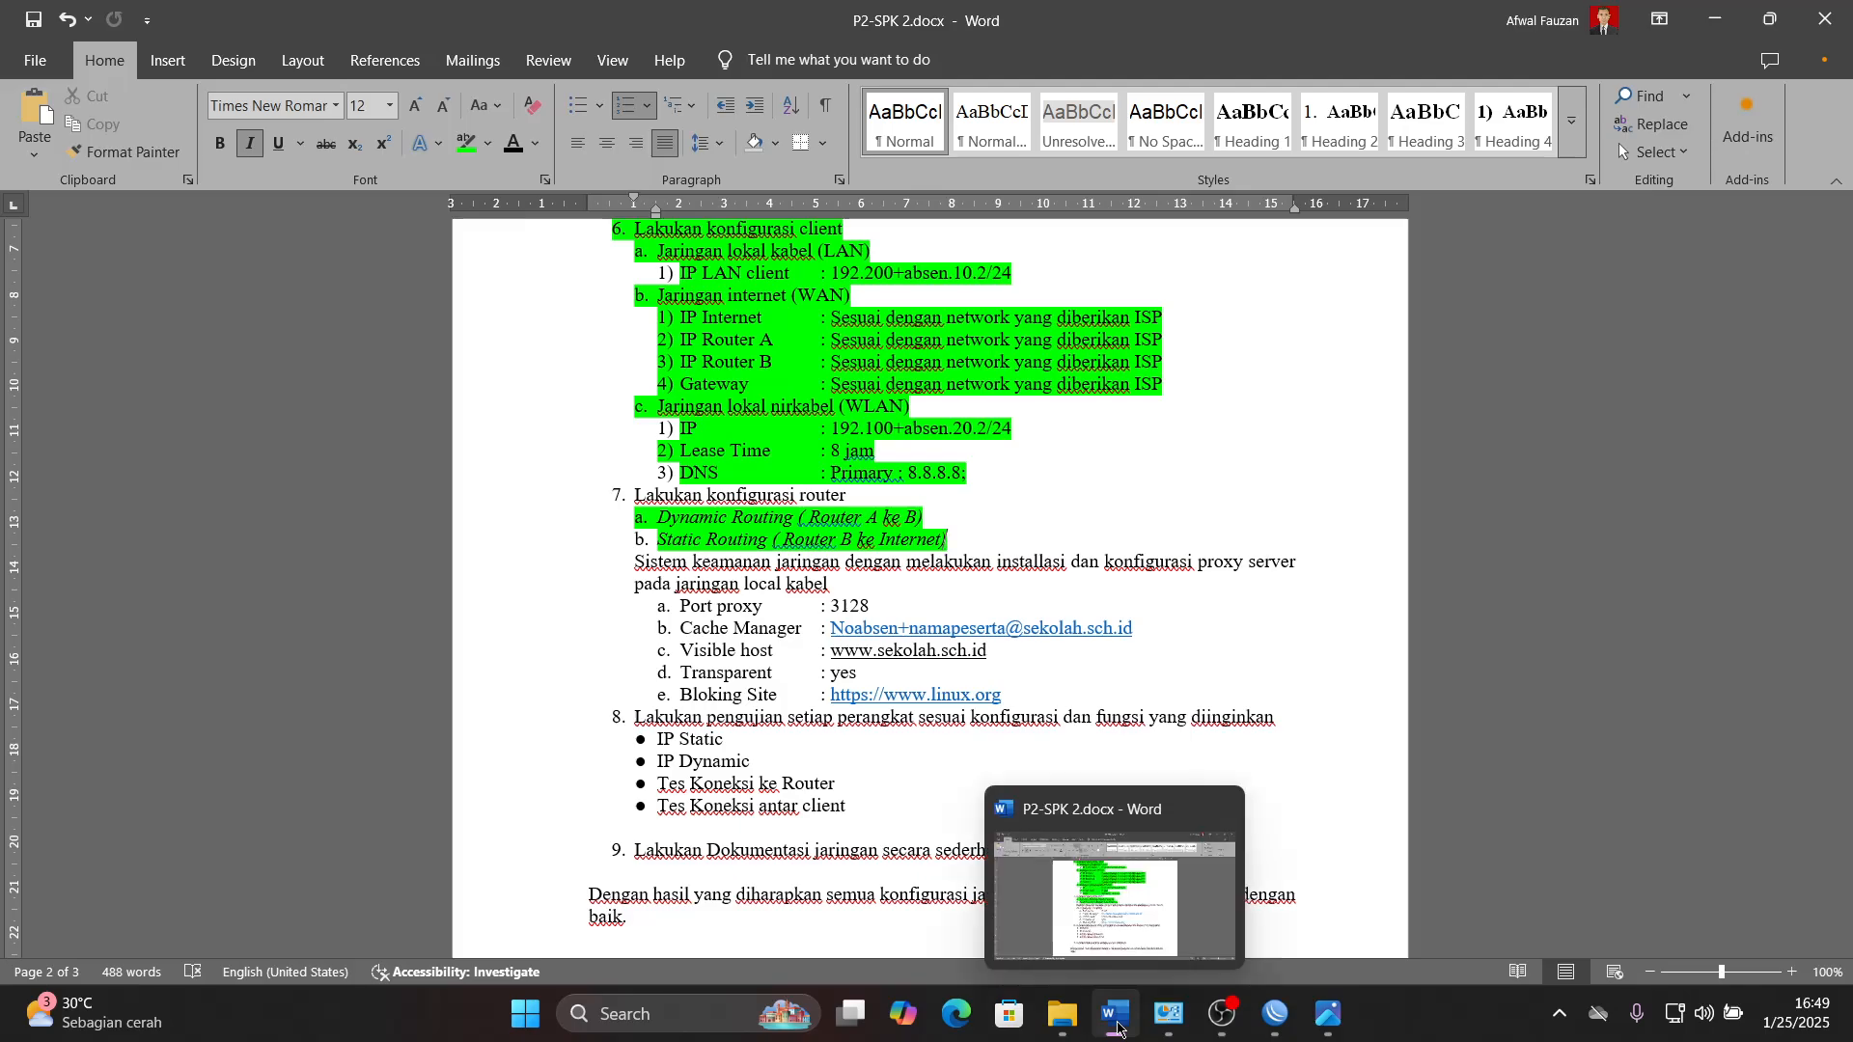
{"action": "left_click", "coordinate": [1118, 1026]}
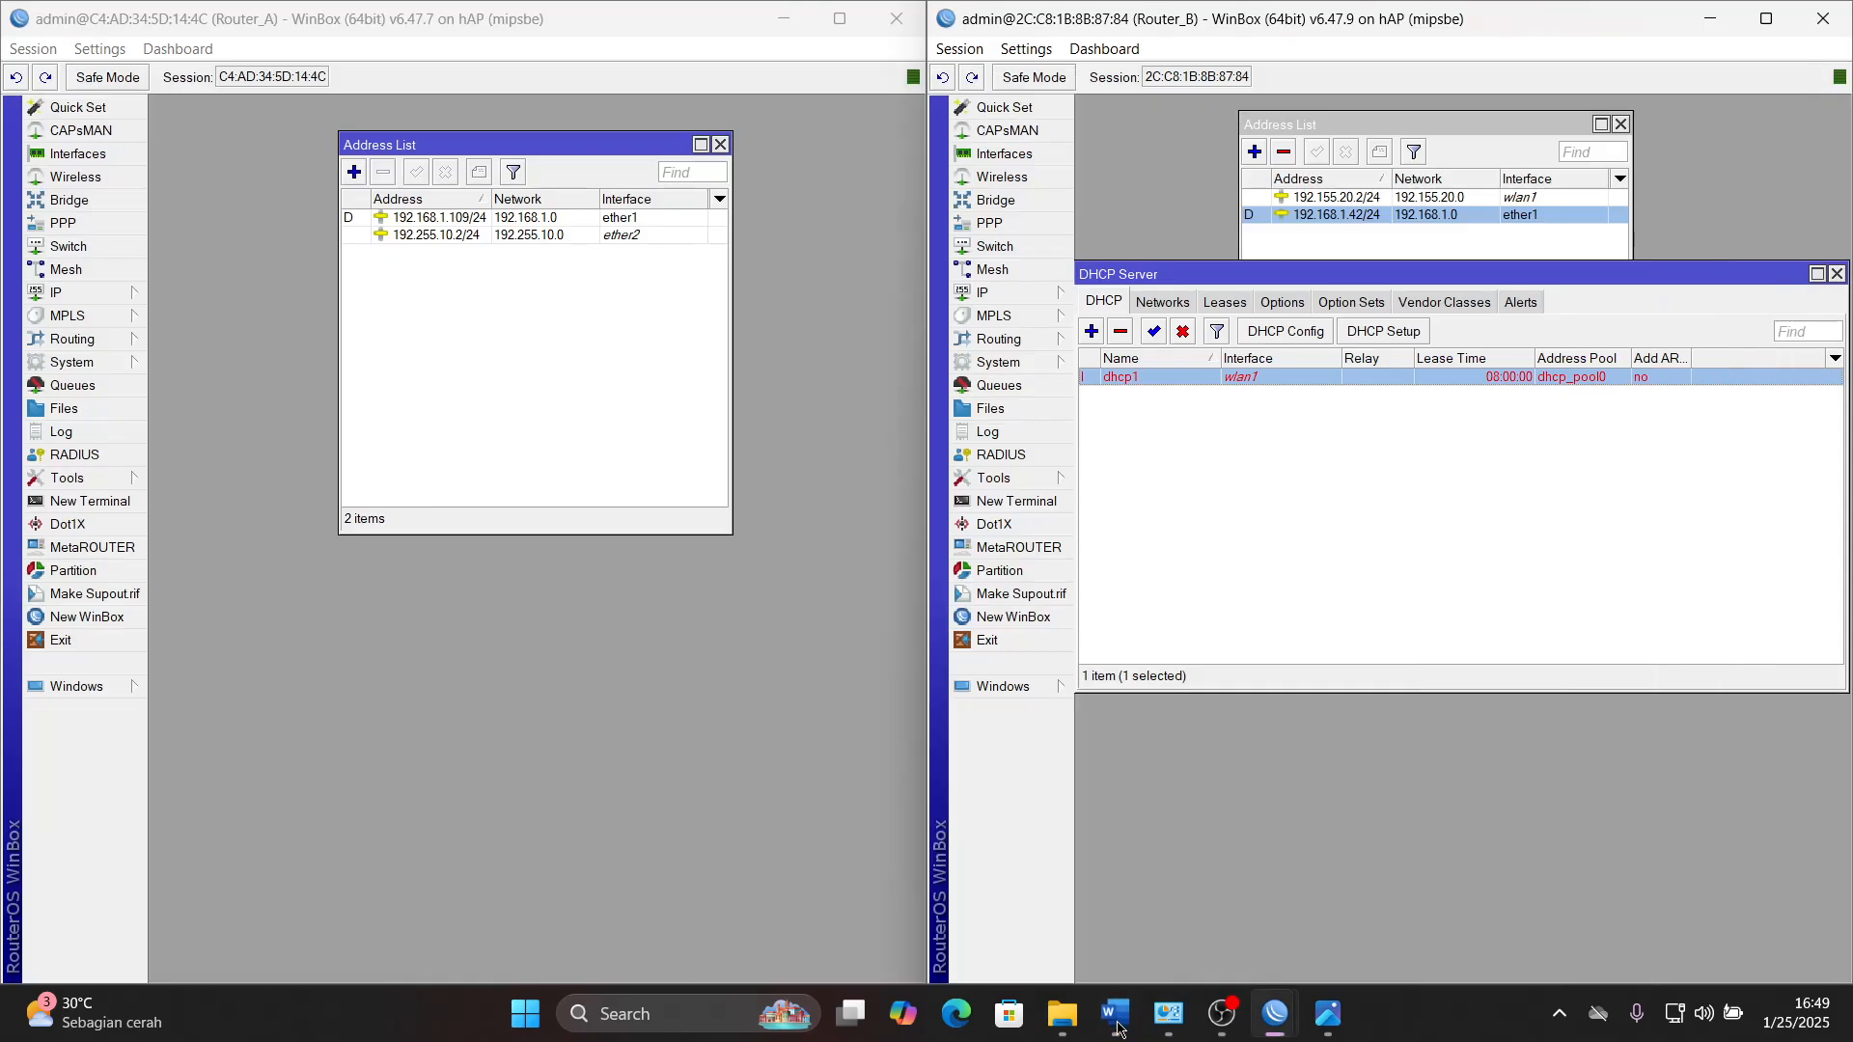
- Review the proxy server requirements under item 7 in the Word document and return to WinBox
{"action": "left_click", "coordinate": [1117, 1025]}
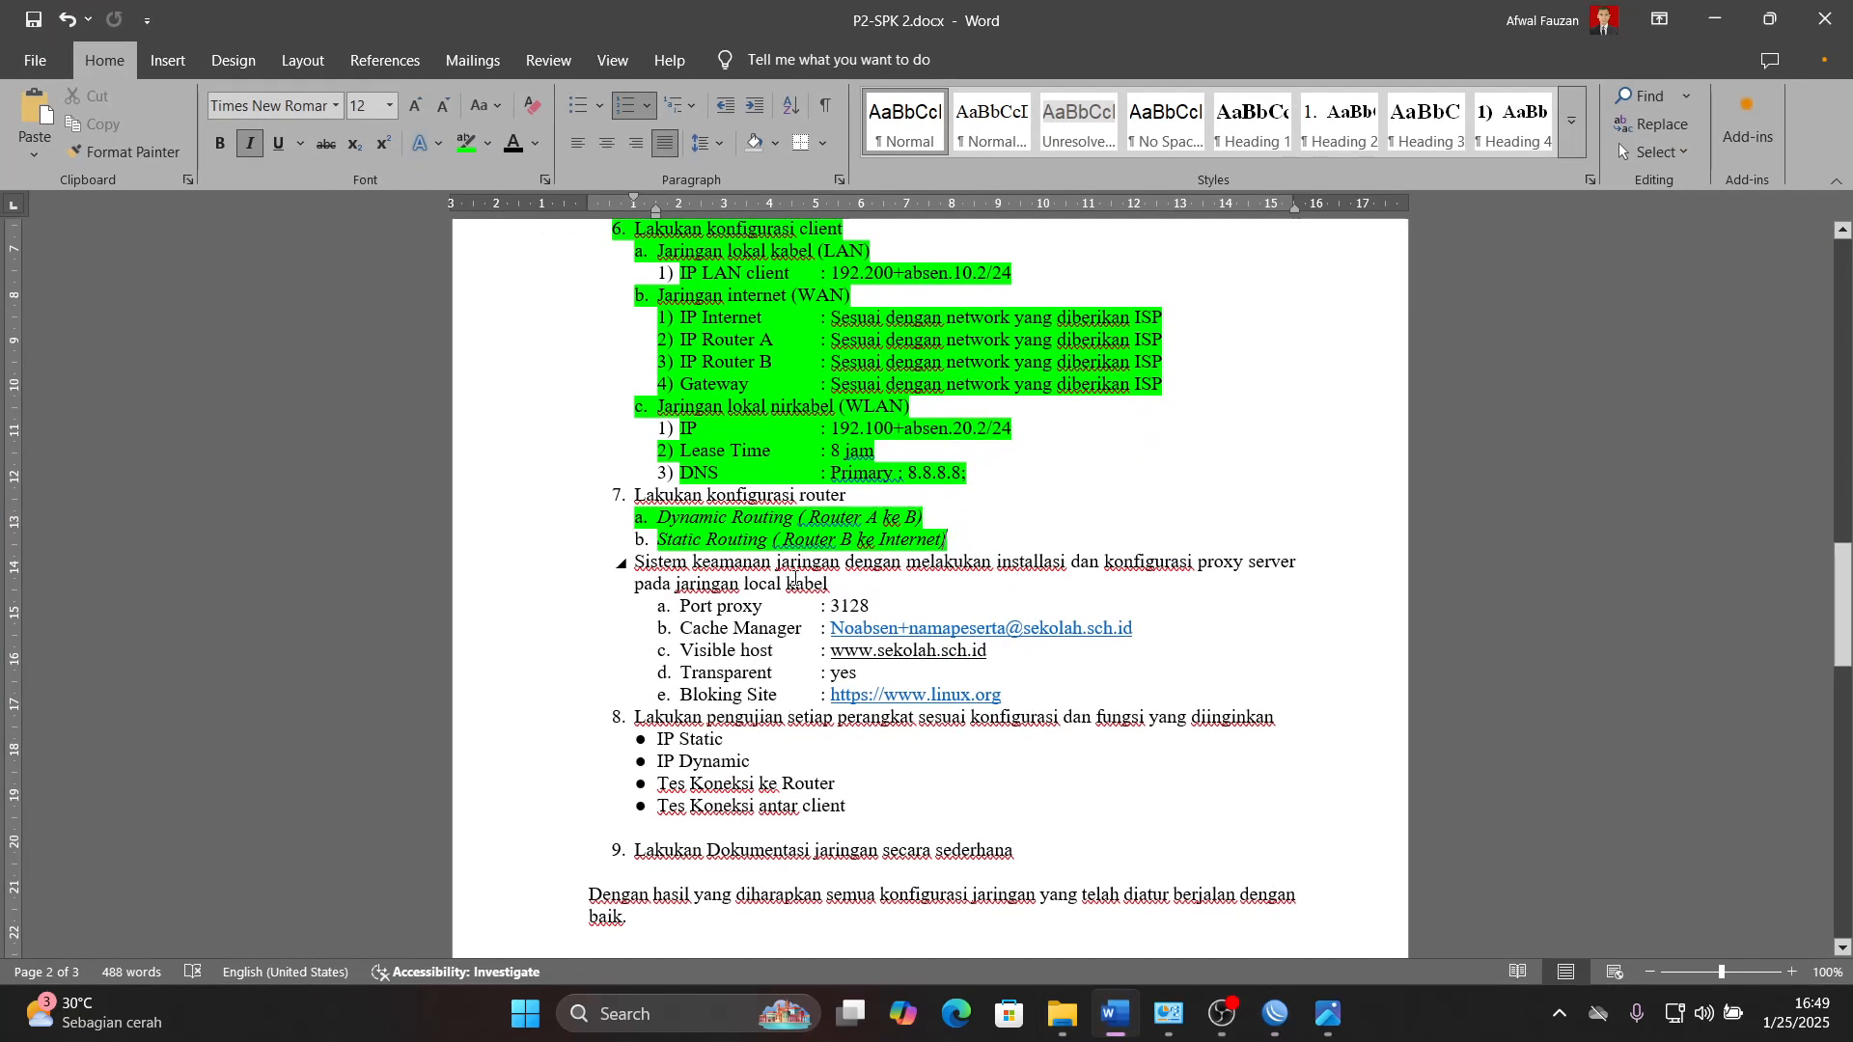
{"action": "left_click_drag", "start_coordinate": [847, 564], "coordinate": [909, 573]}
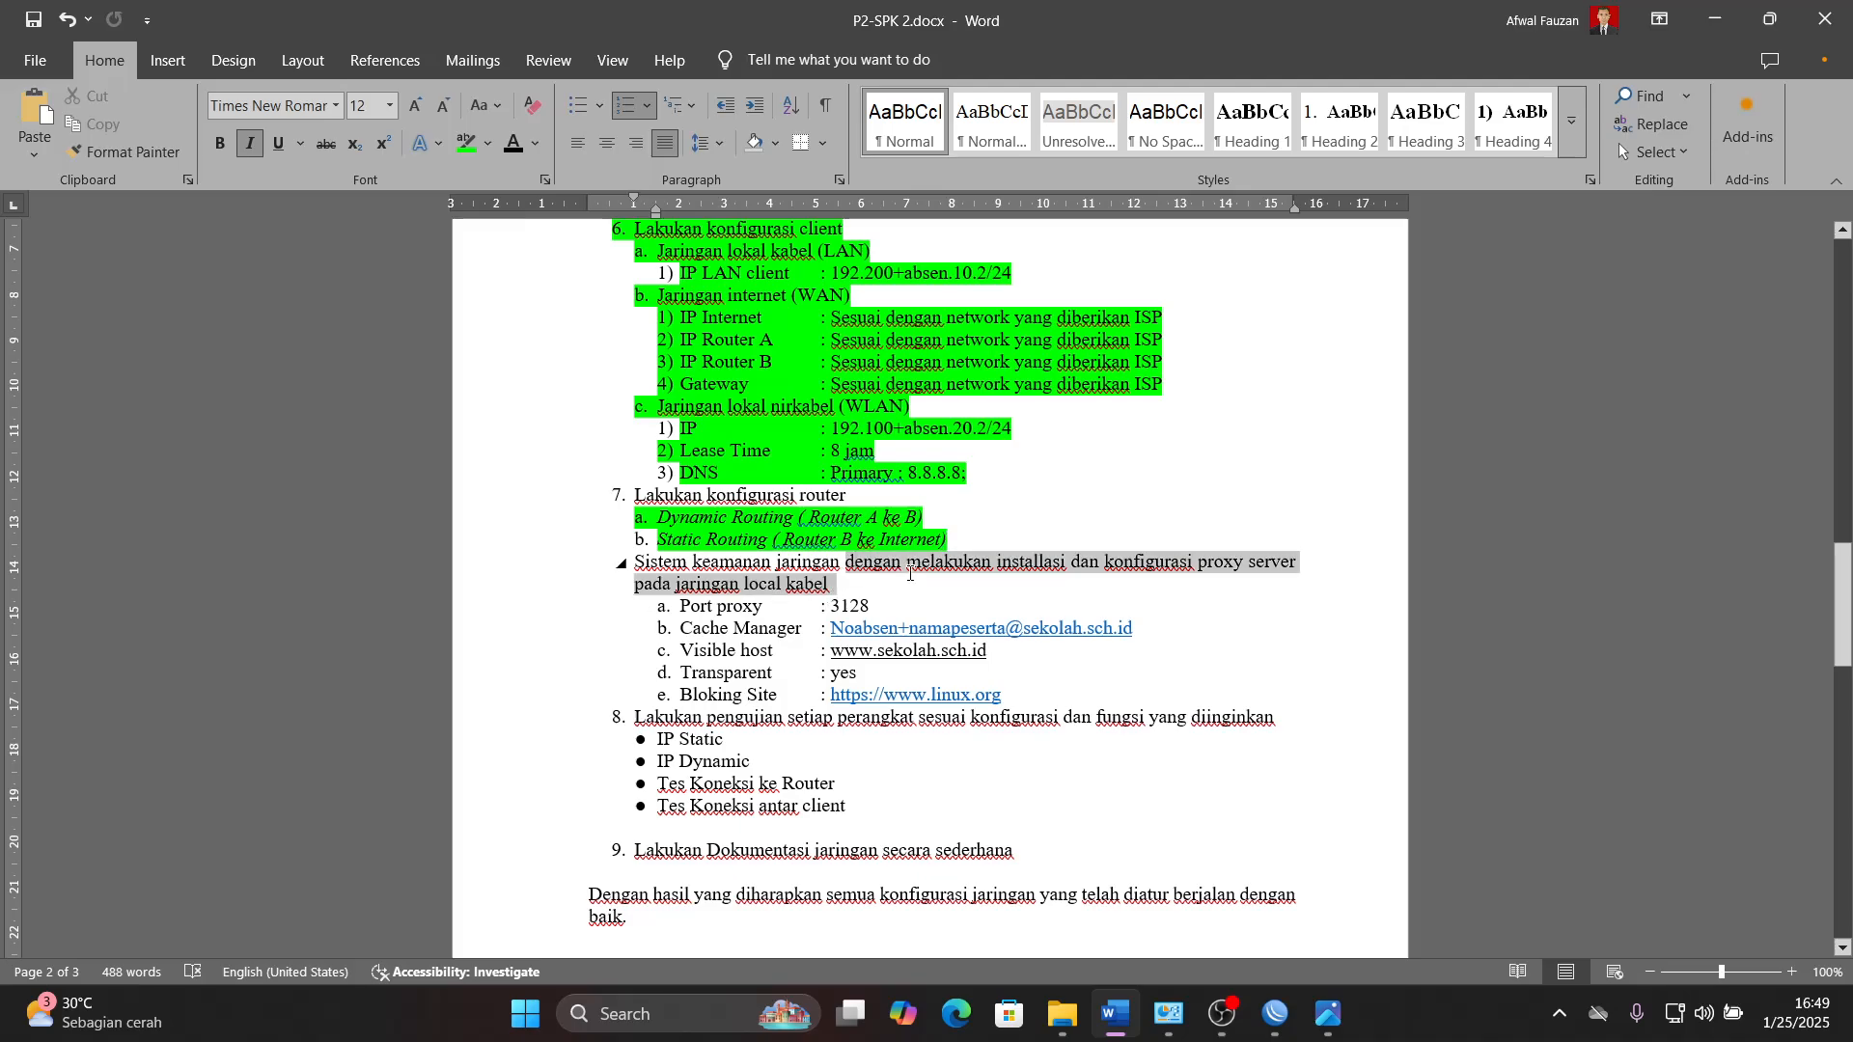
{"action": "left_click", "coordinate": [828, 631]}
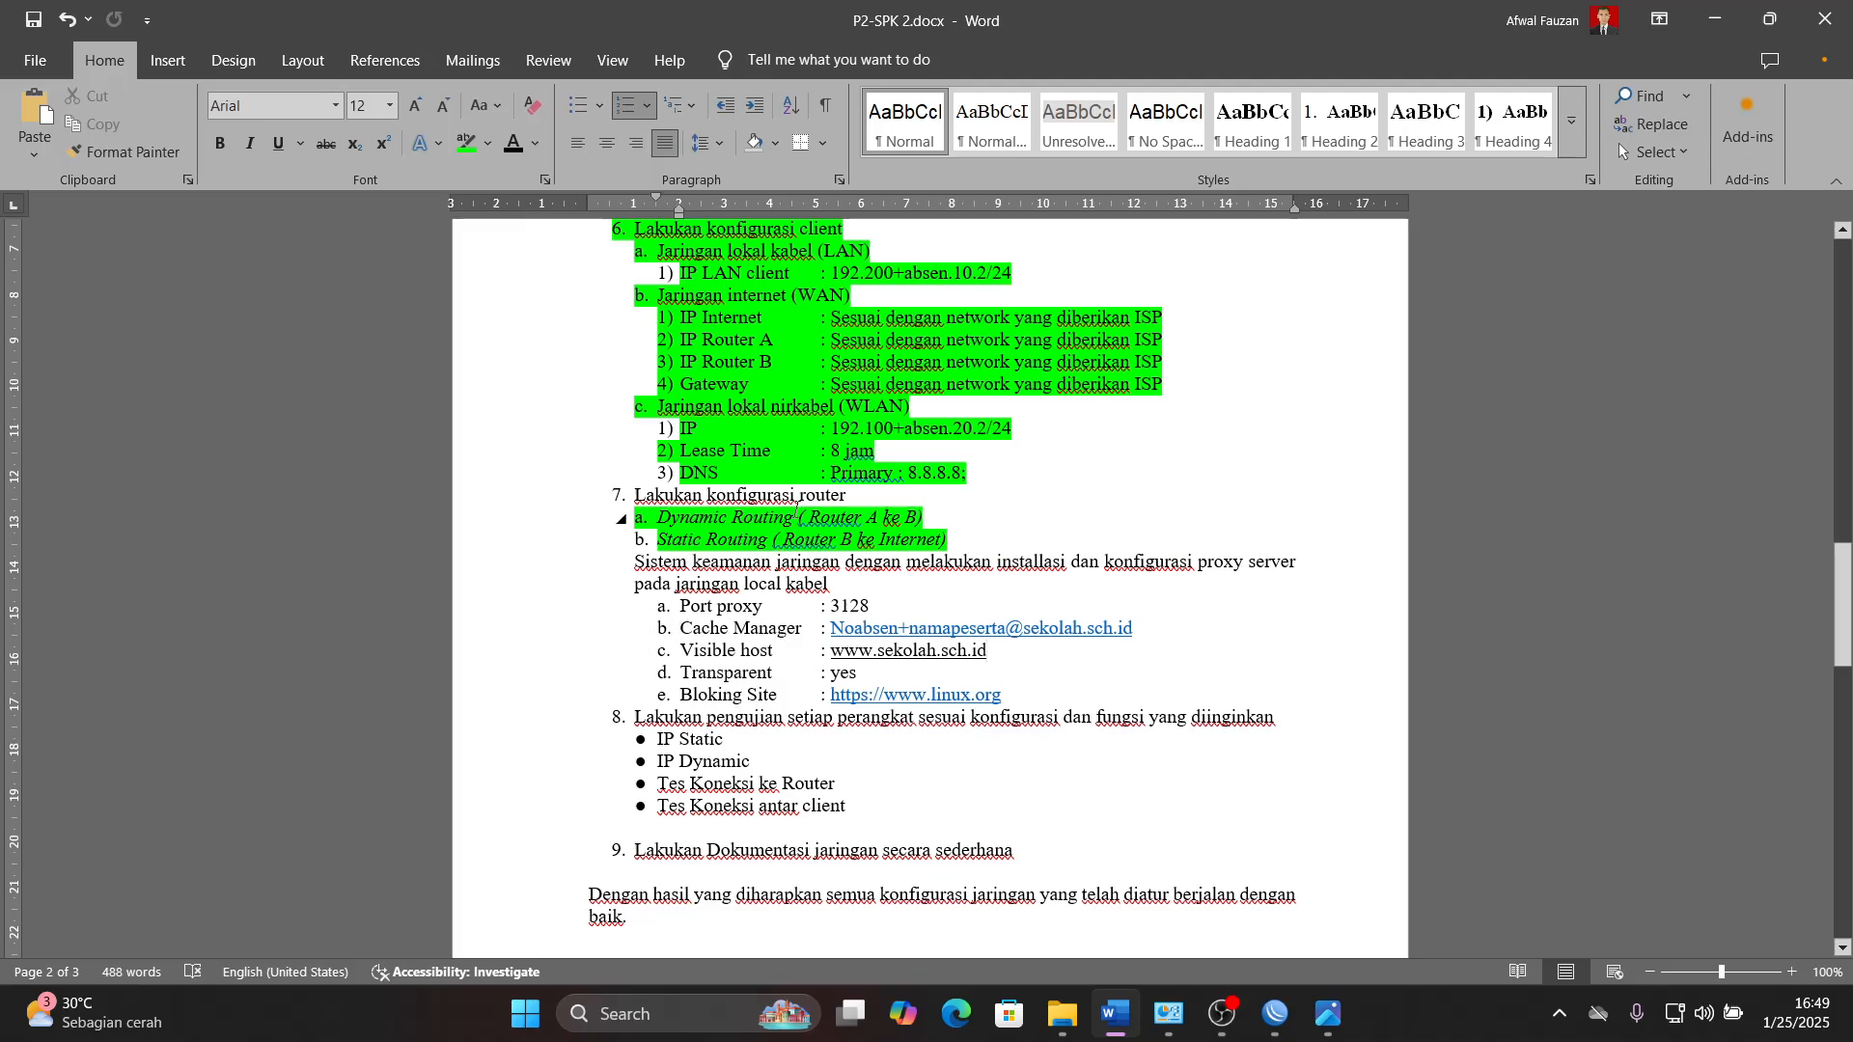
{"action": "left_click", "coordinate": [663, 415]}
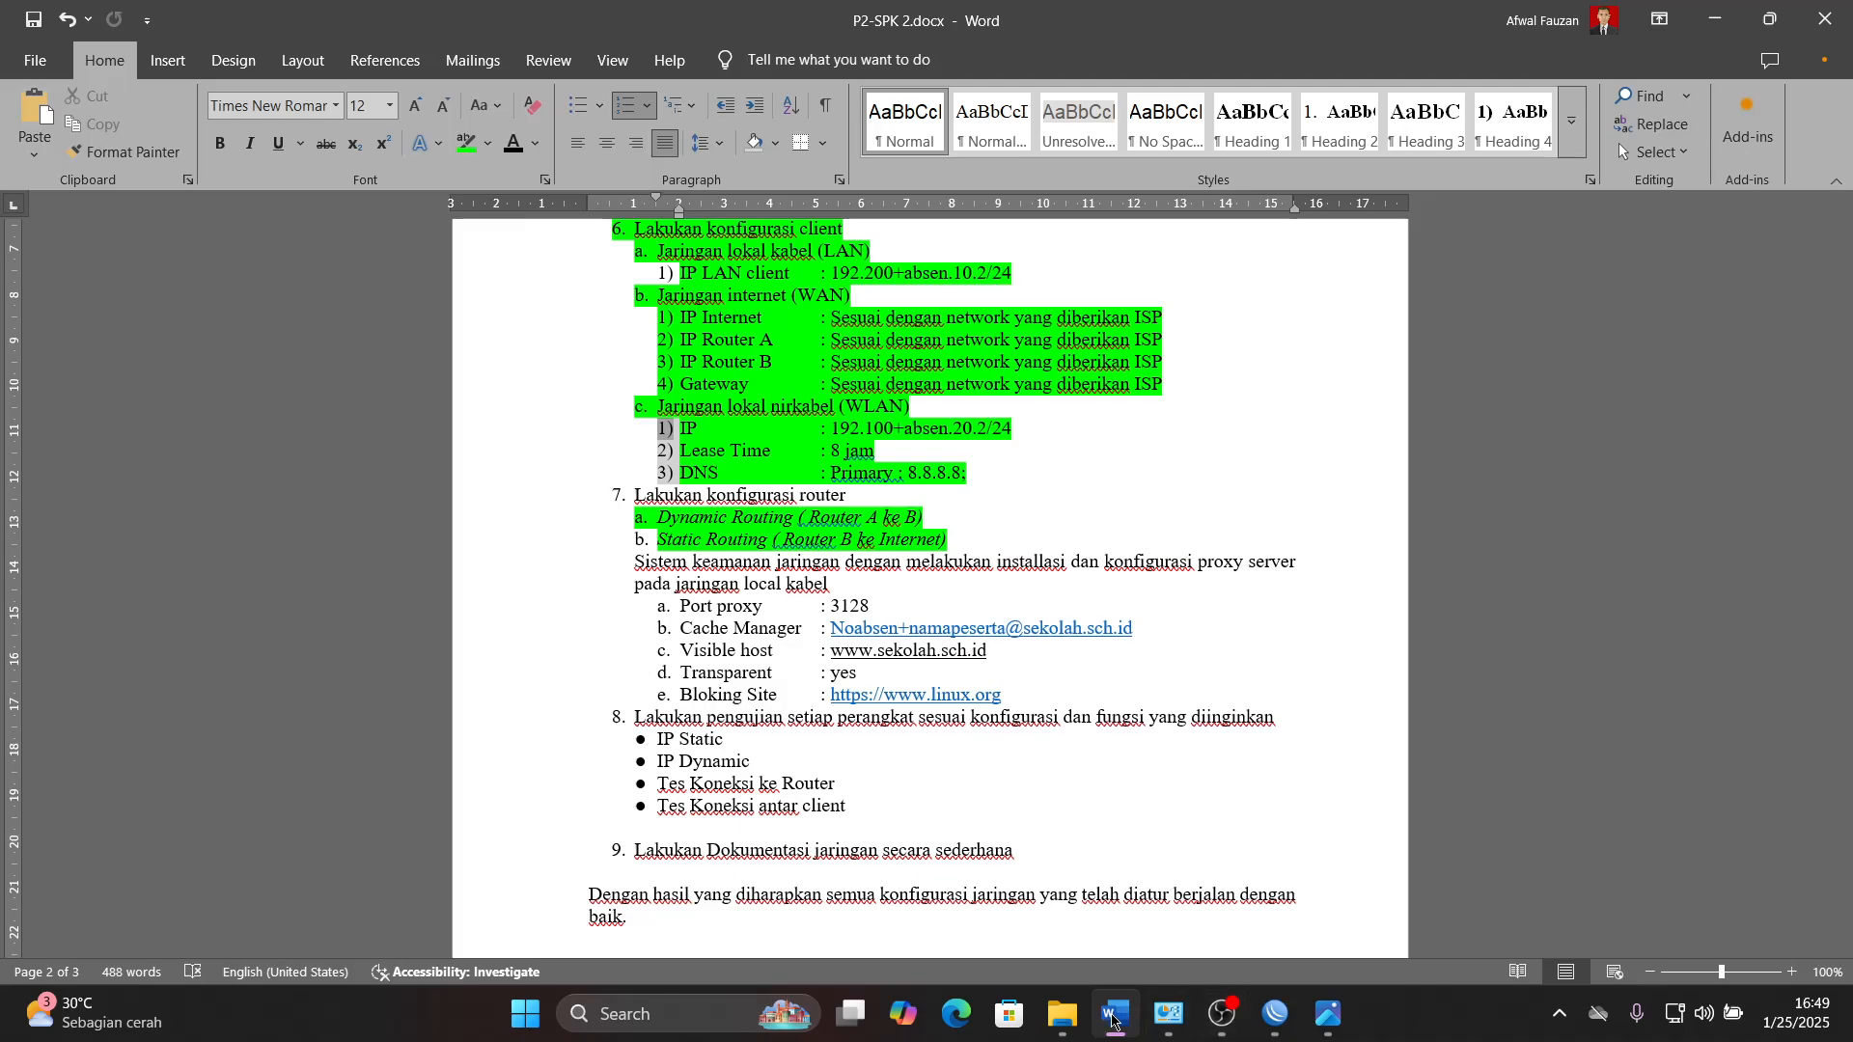
{"action": "left_click", "coordinate": [1085, 913]}
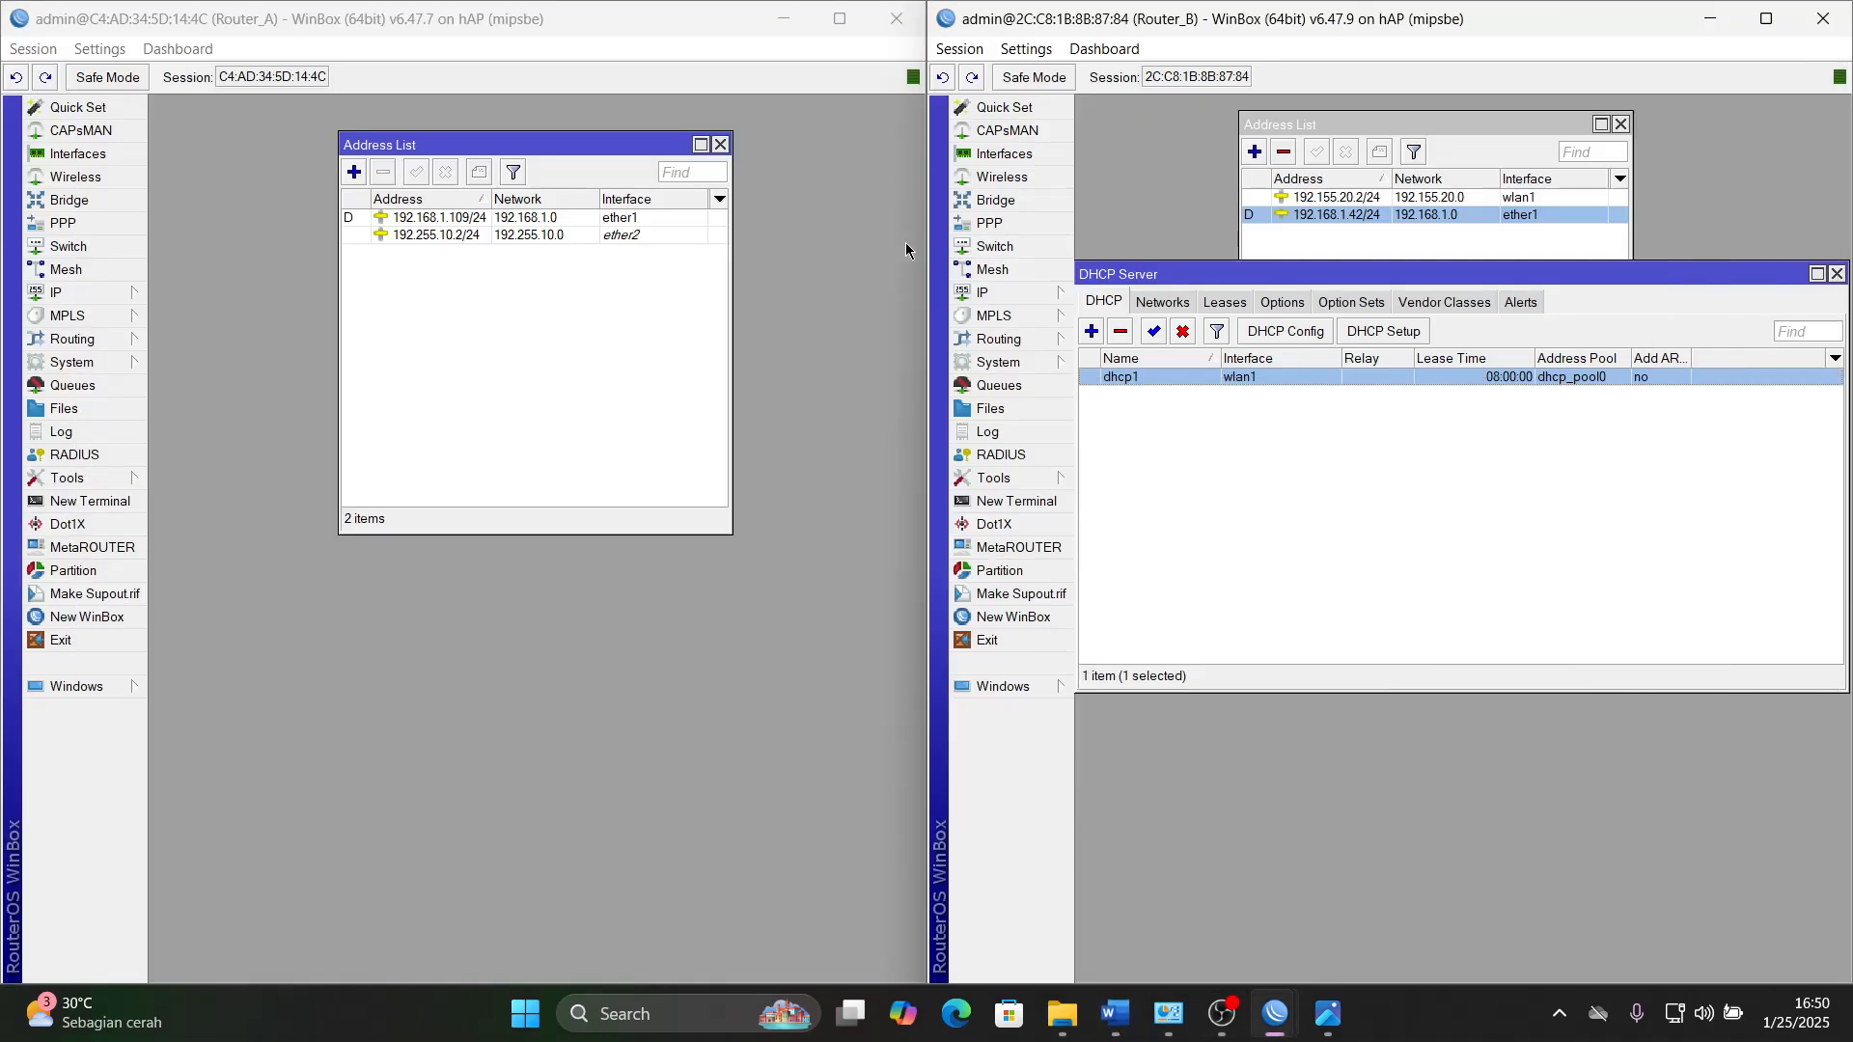
- Close the DHCP Server window on Router_B, then open the Web Proxy settings on Router_A and enable the proxy
{"action": "left_click", "coordinate": [1837, 274]}
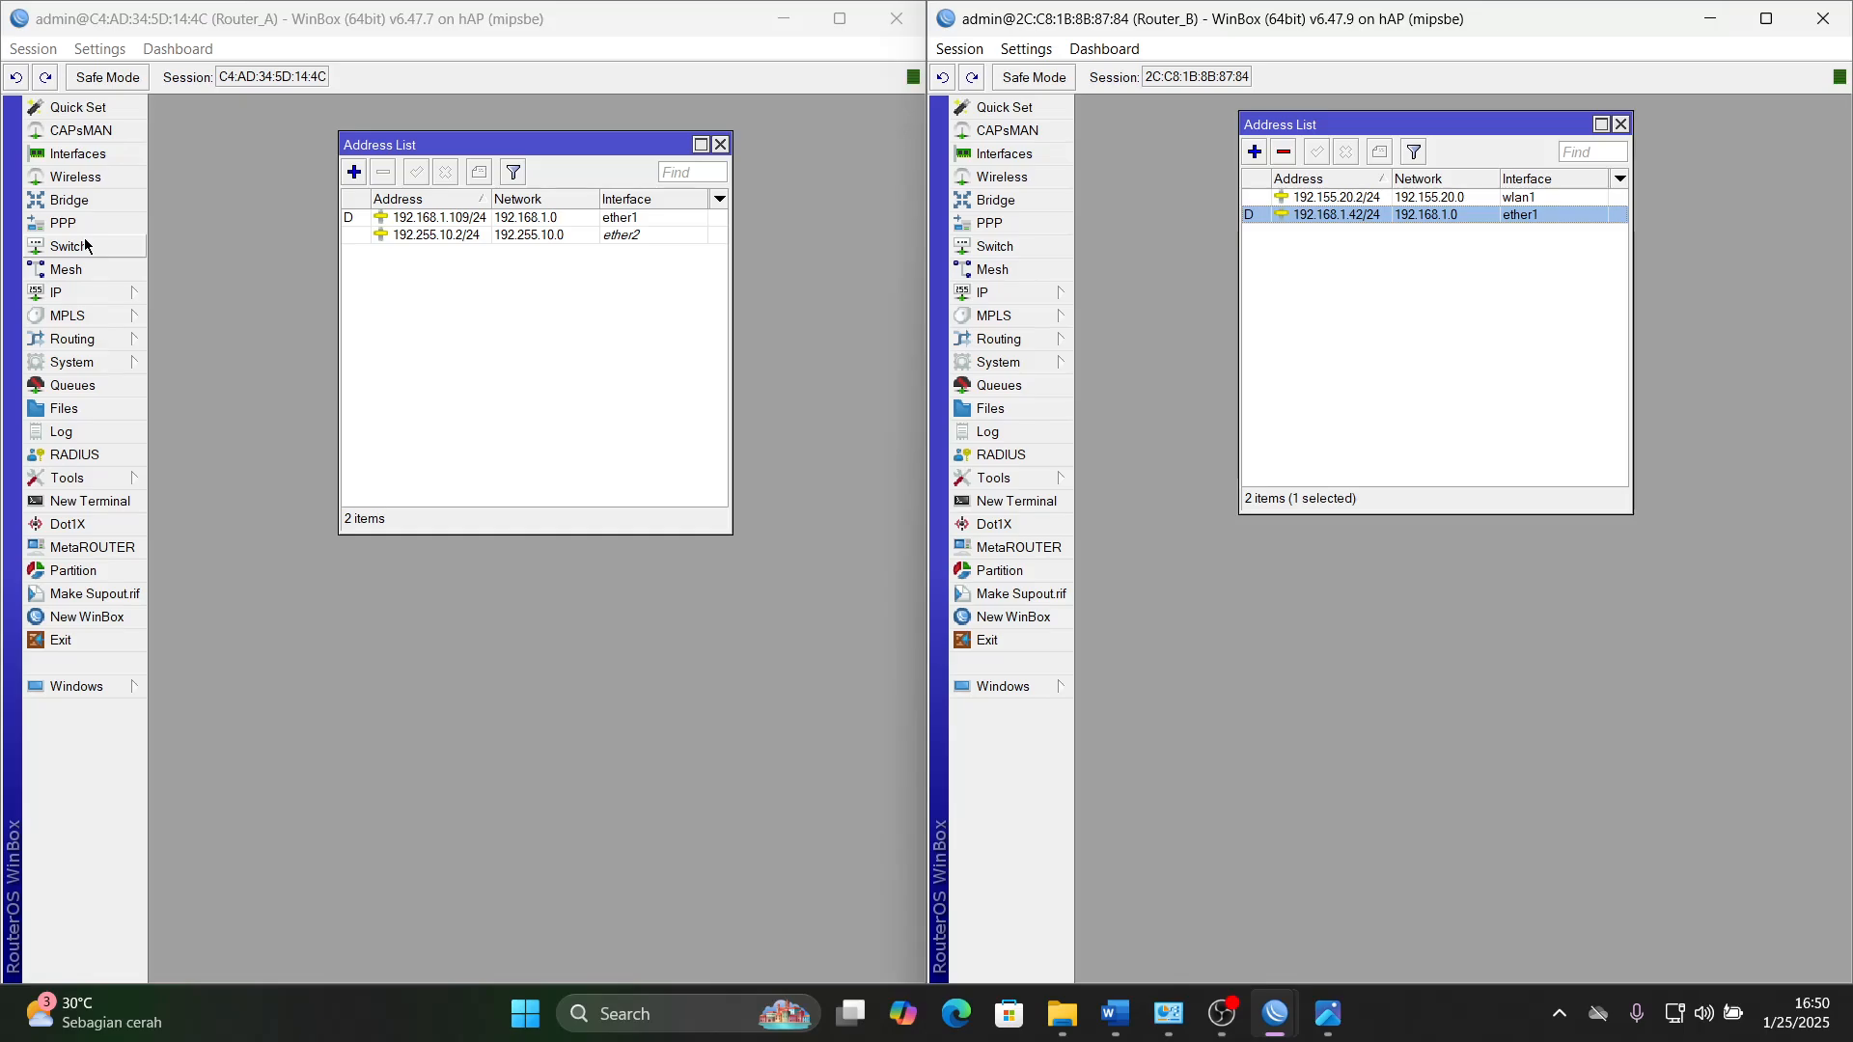
{"action": "left_click", "coordinate": [85, 293]}
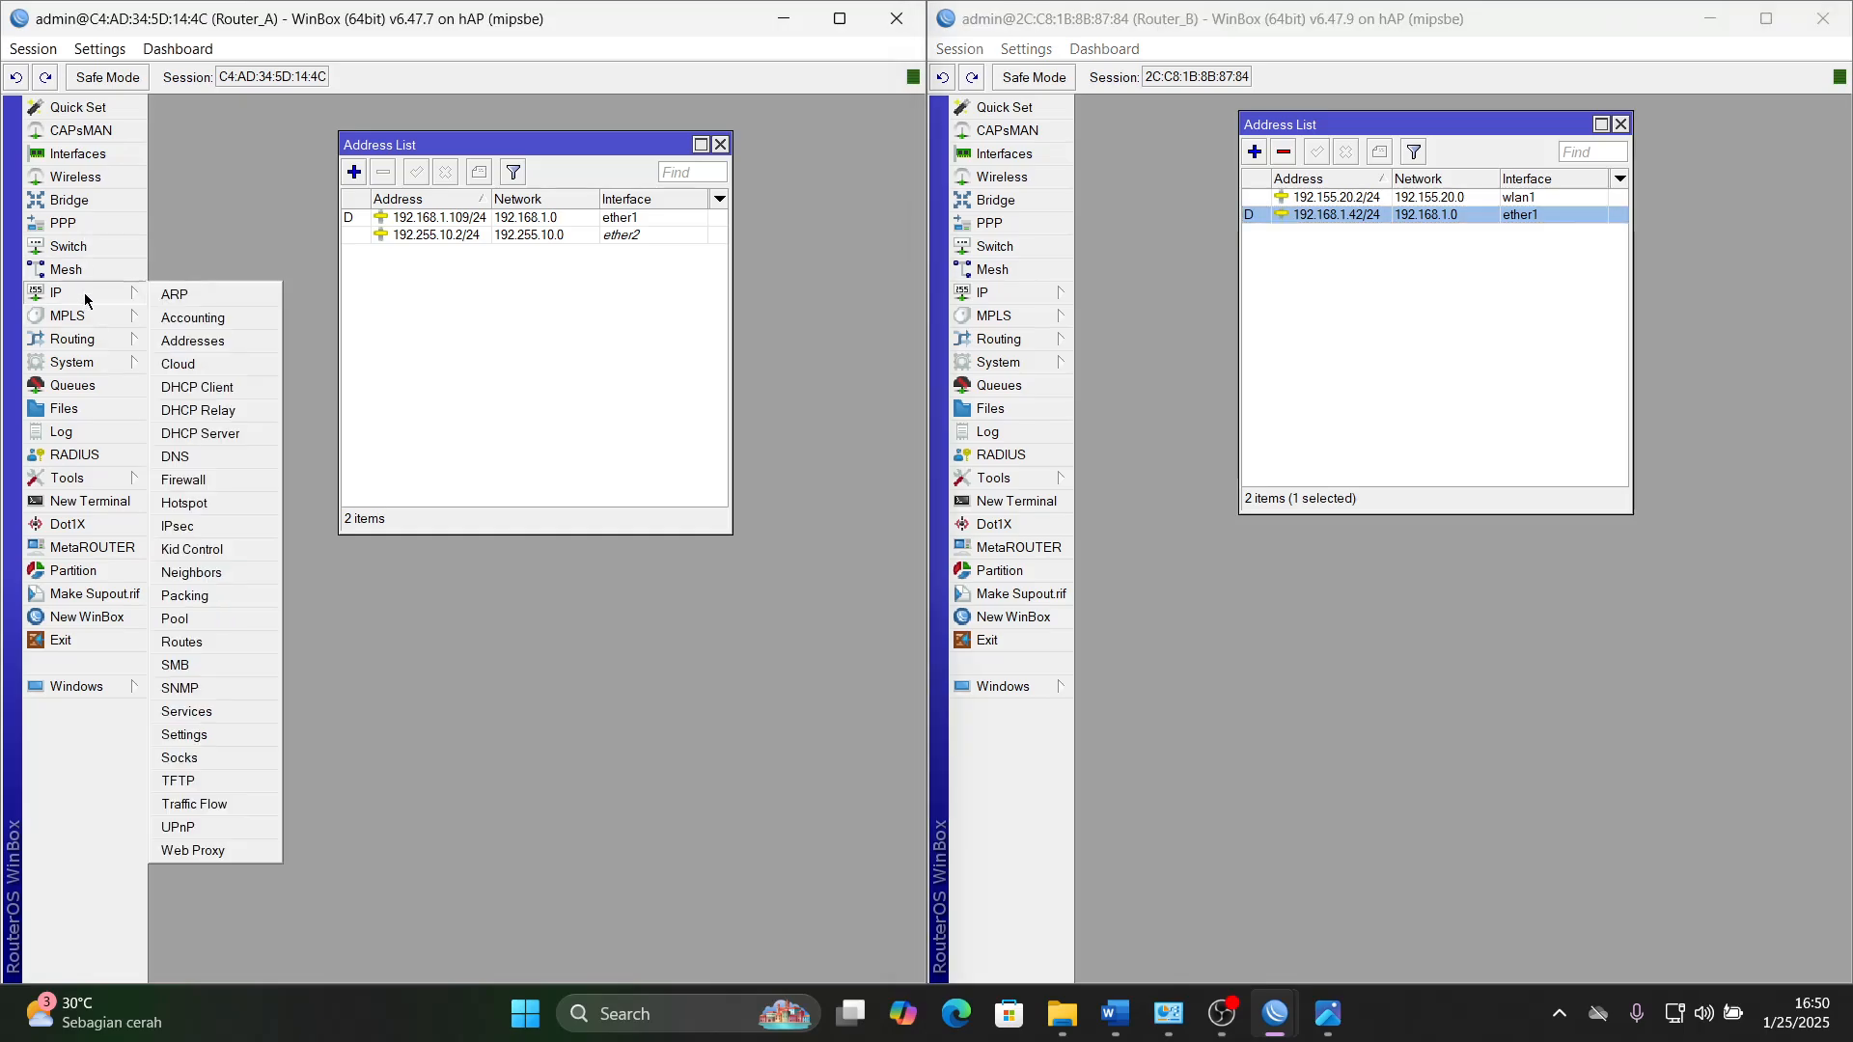
{"action": "left_click", "coordinate": [212, 858]}
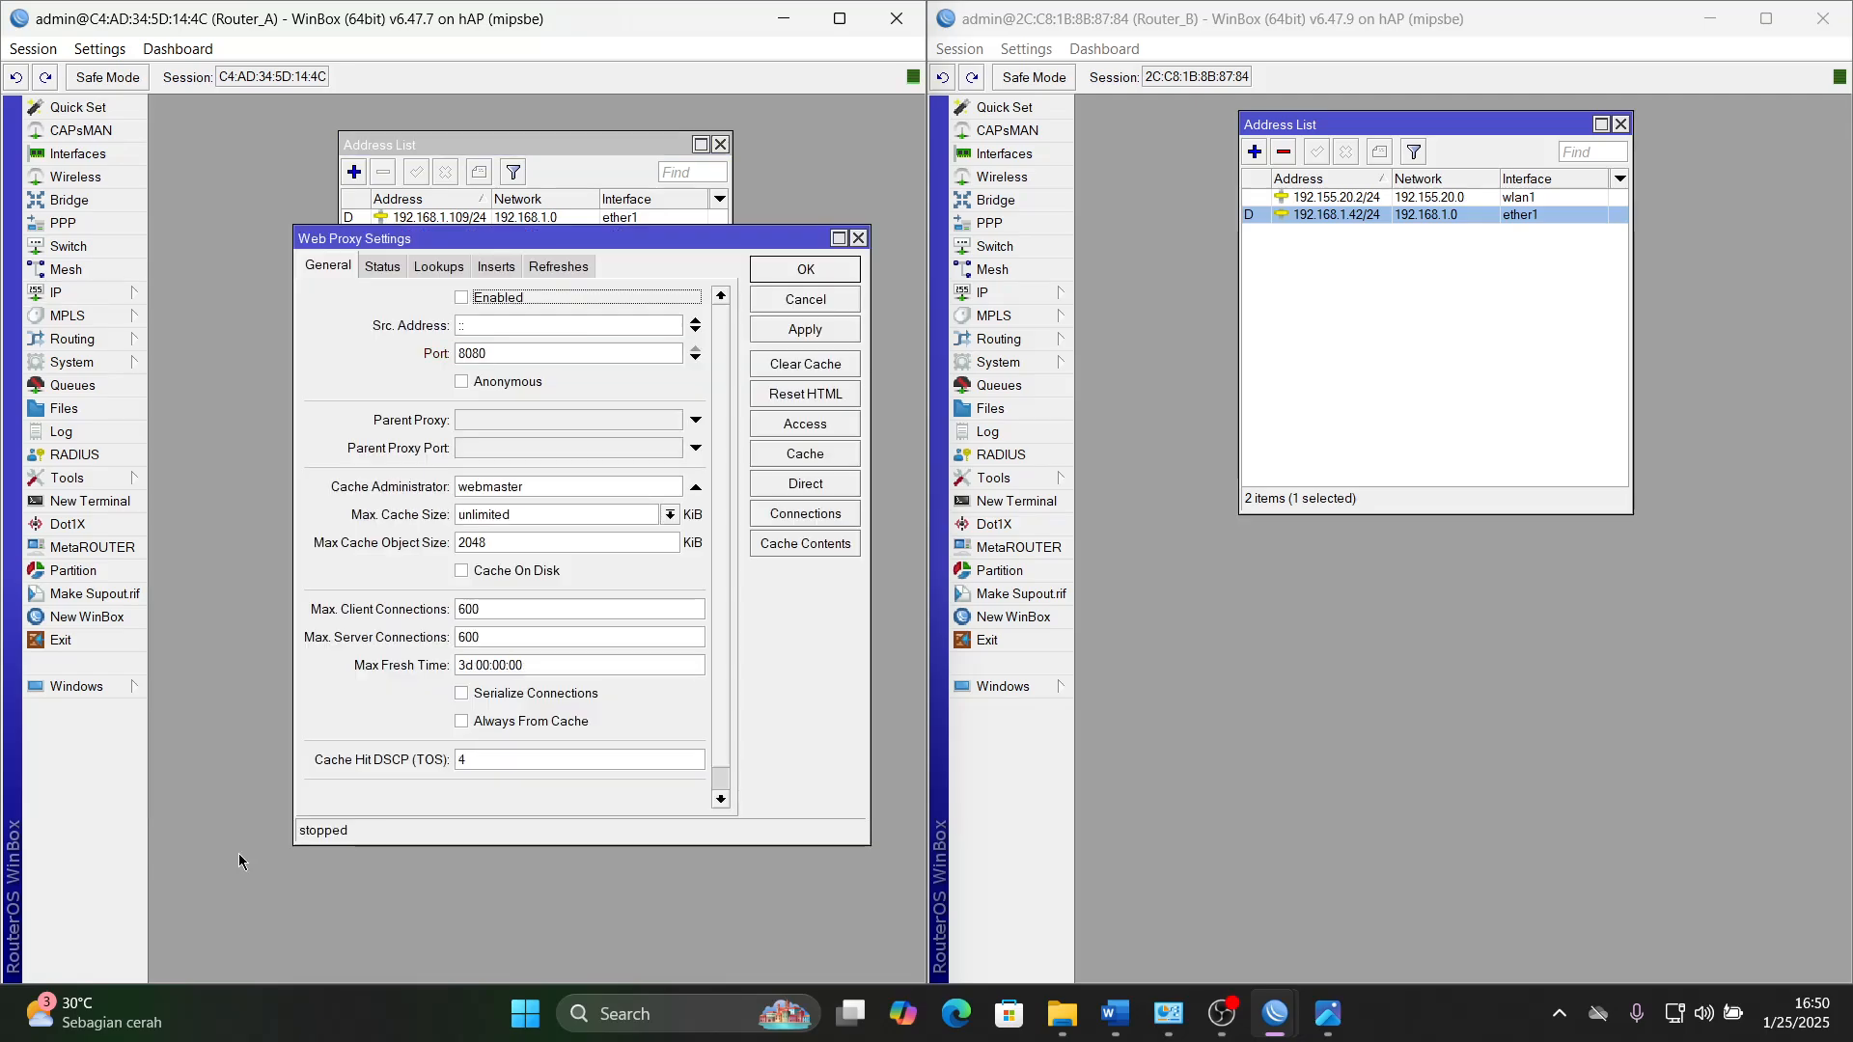
{"action": "left_click", "coordinate": [462, 300]}
- Check the proxy values in the Word document, then set Router_A's web proxy port to 3128 and enable Anonymous
{"action": "double_click", "coordinate": [504, 353]}
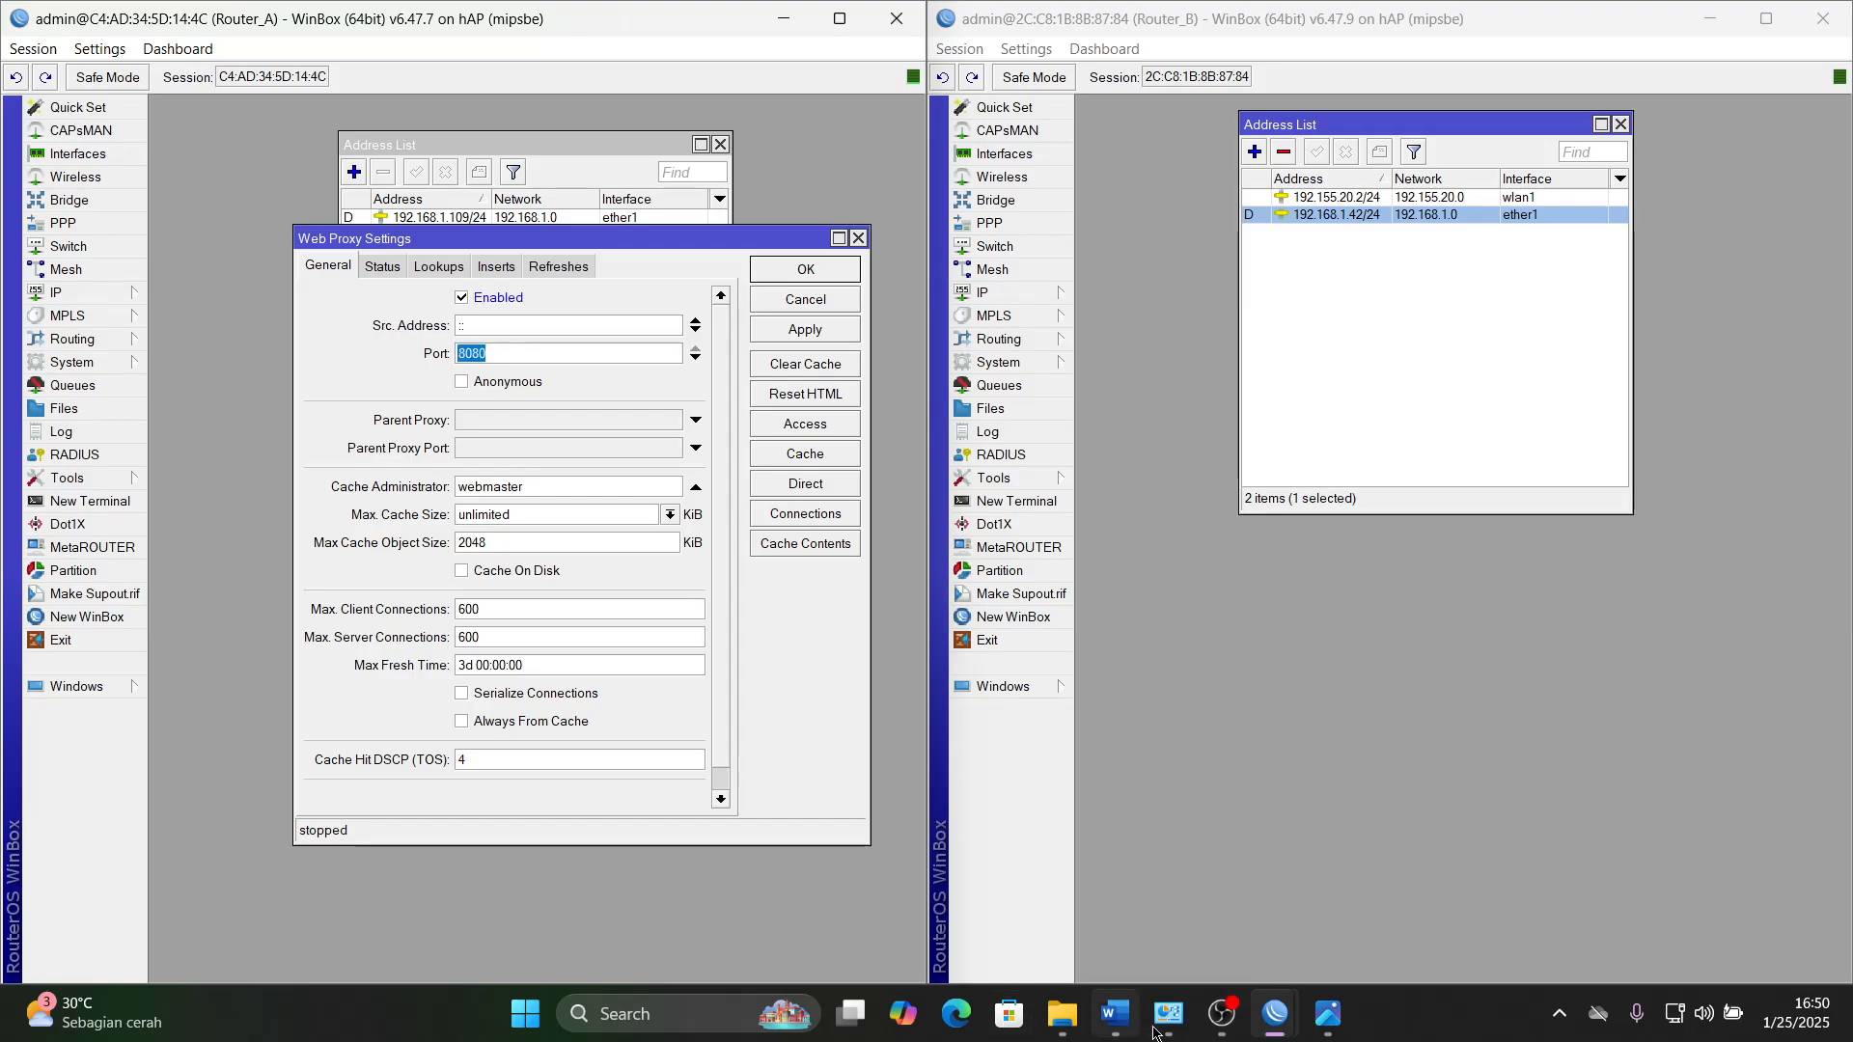
{"action": "left_click", "coordinate": [1114, 1014]}
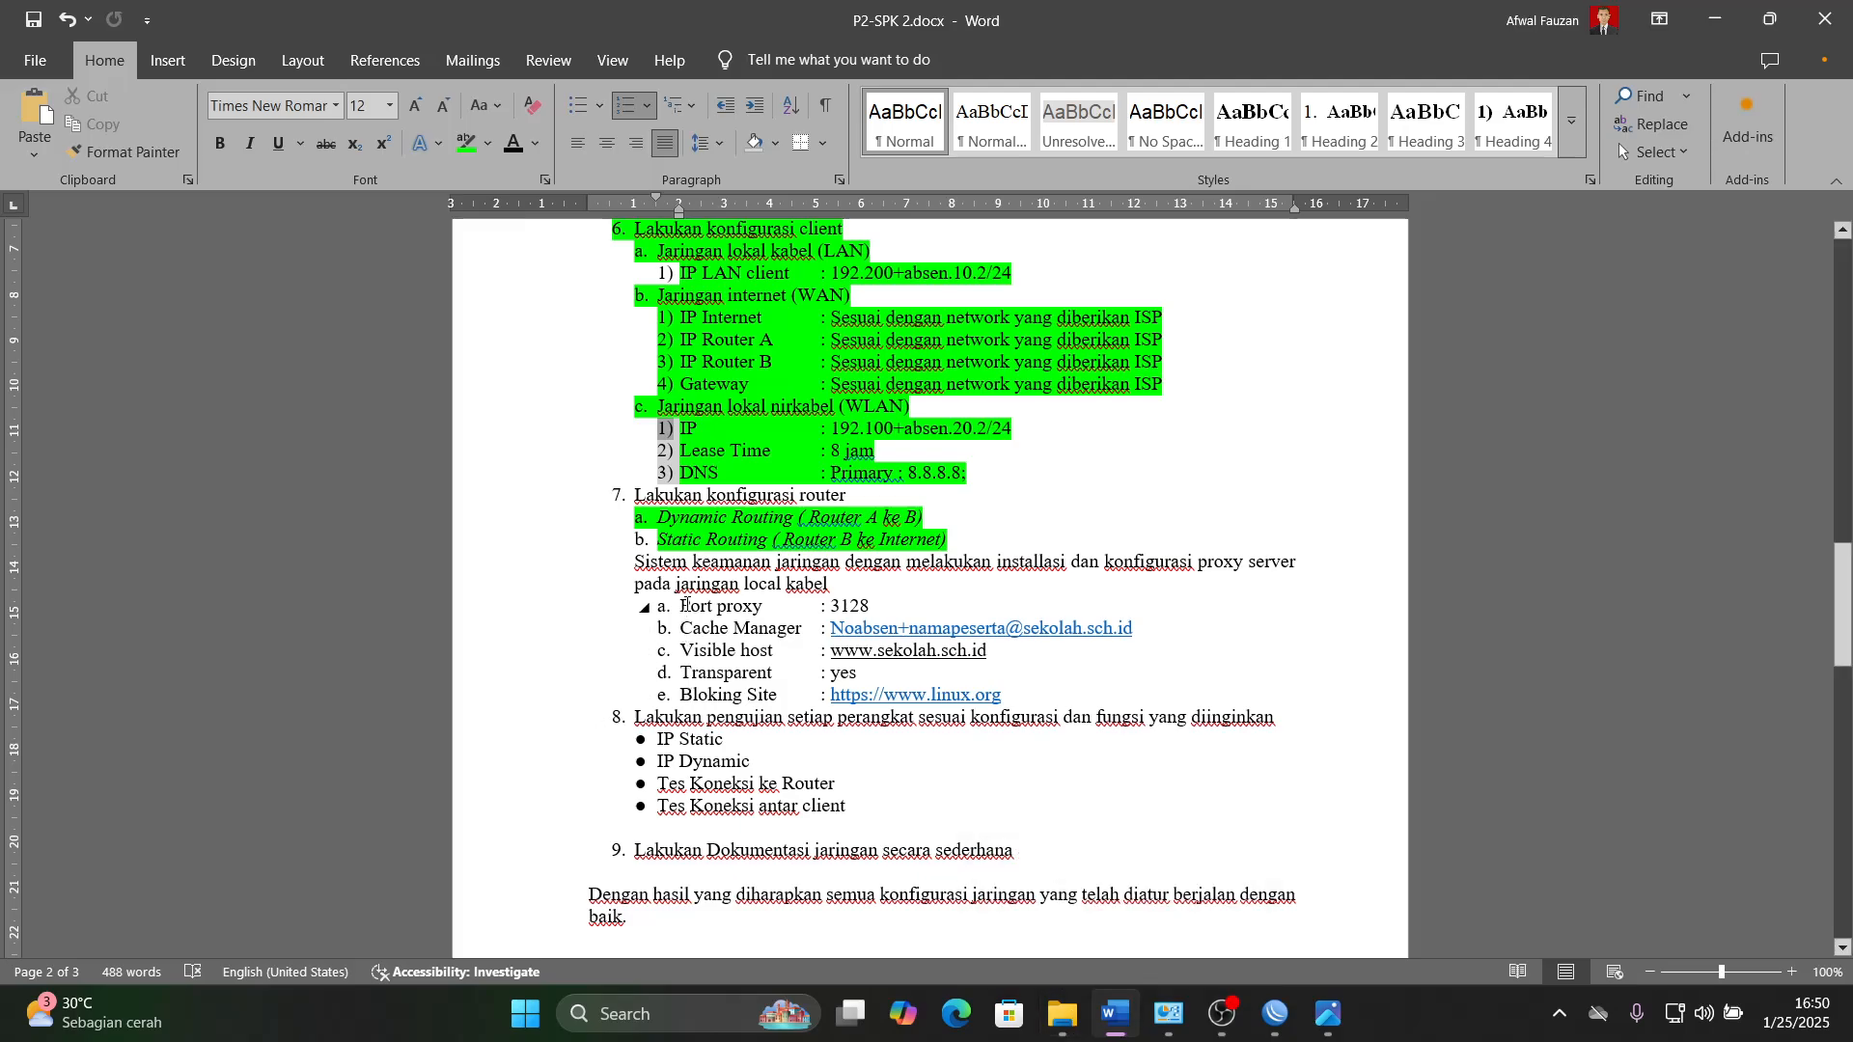
{"action": "left_click_drag", "start_coordinate": [684, 605], "coordinate": [984, 705]}
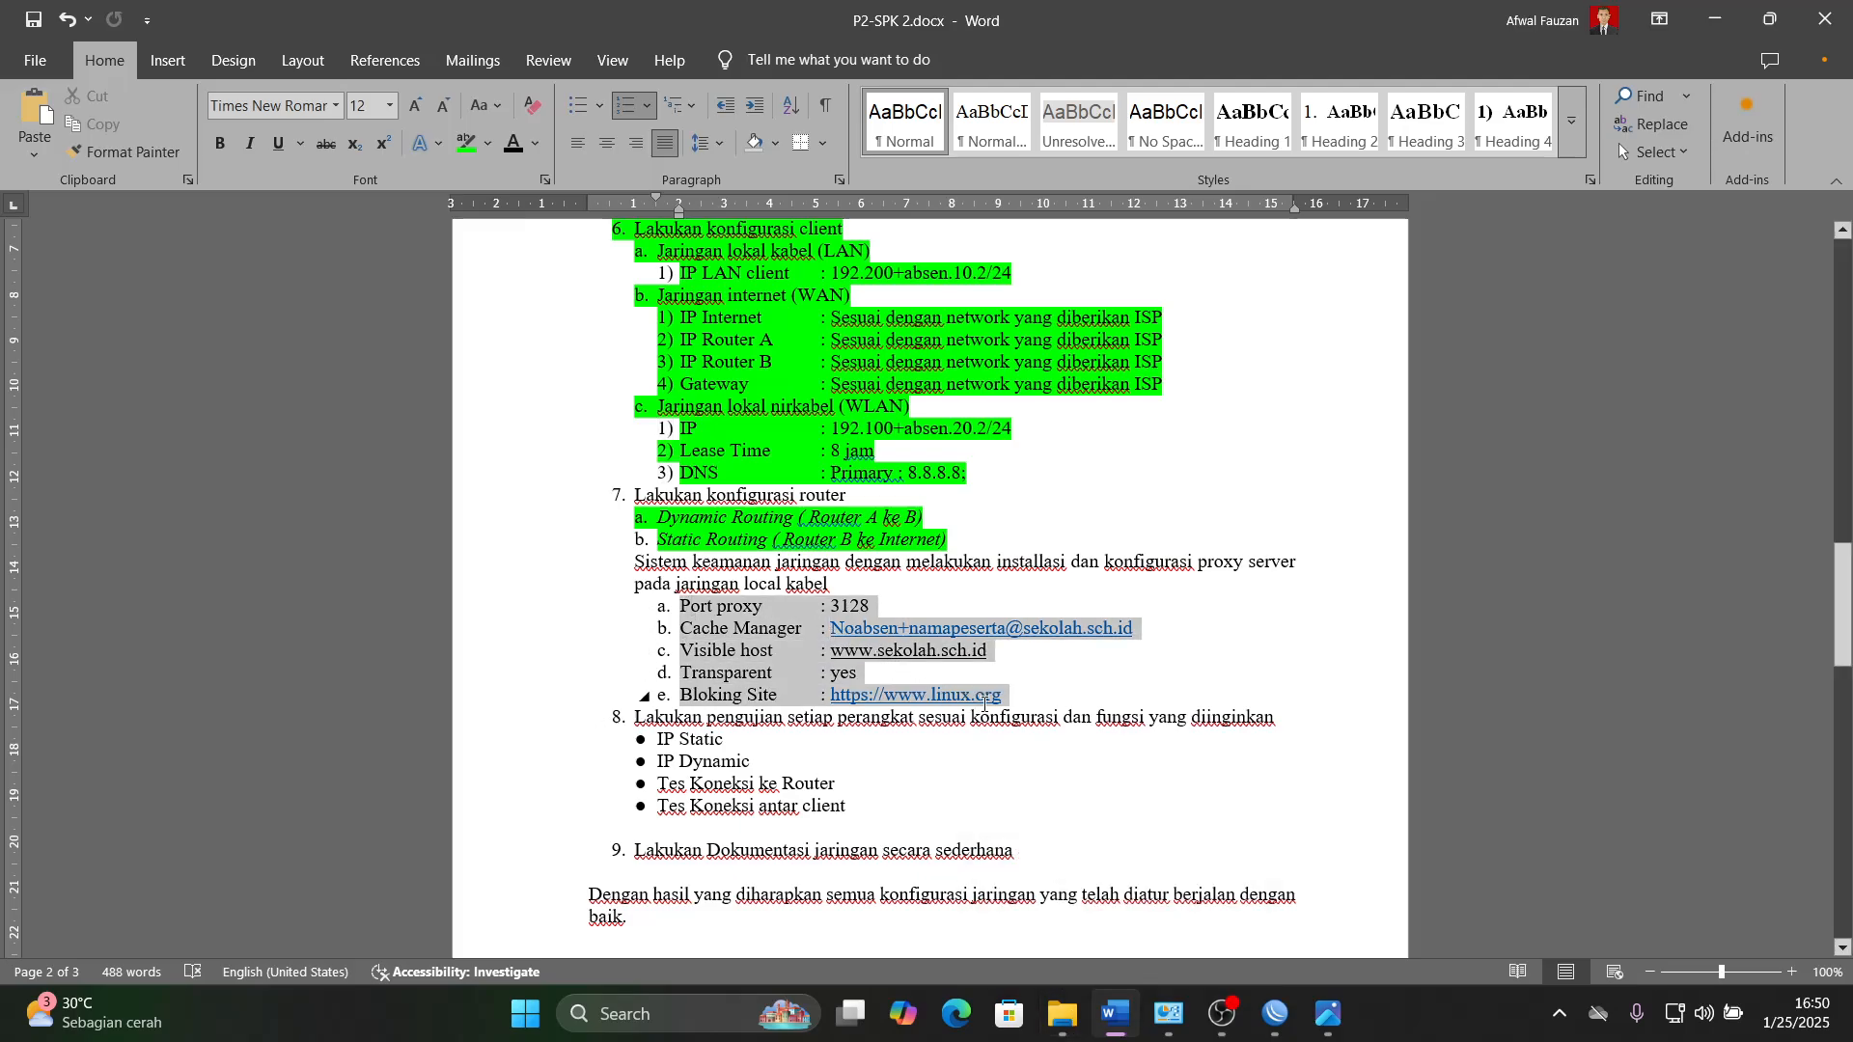
{"action": "left_click", "coordinate": [1114, 1014]}
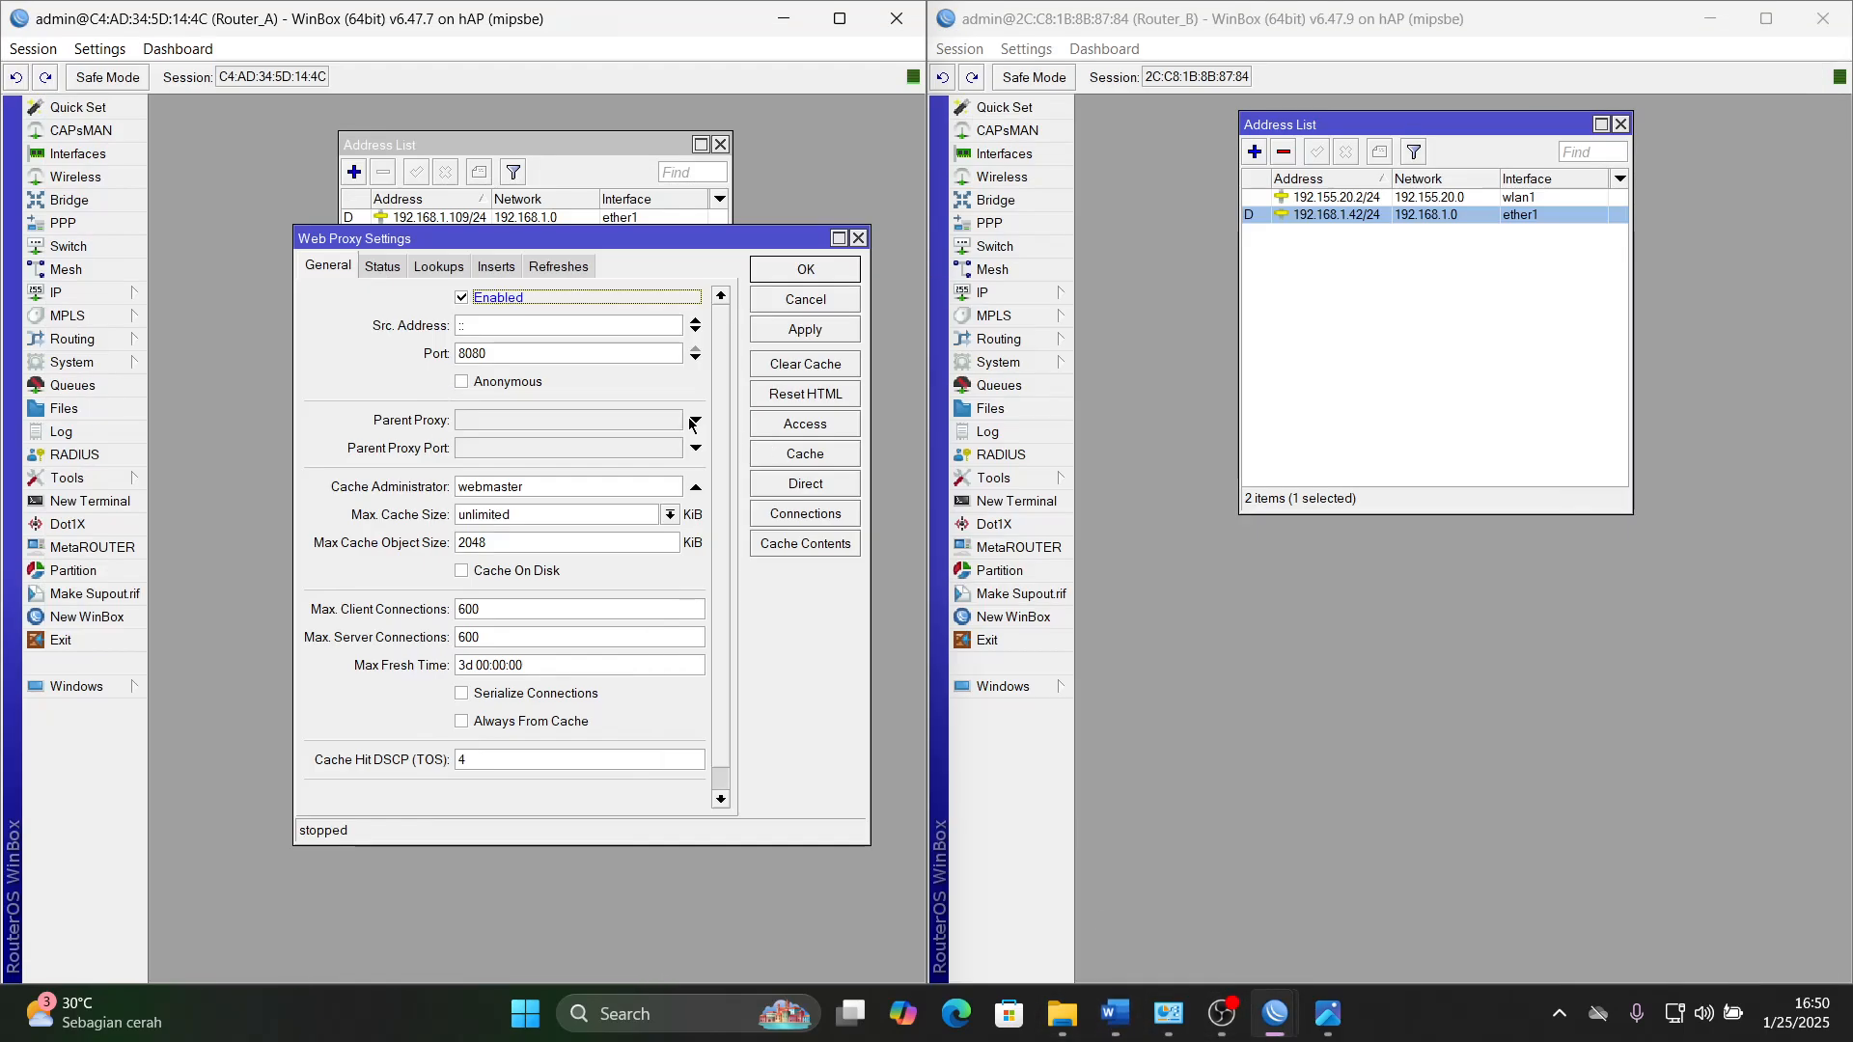
{"action": "double_click", "coordinate": [483, 354]}
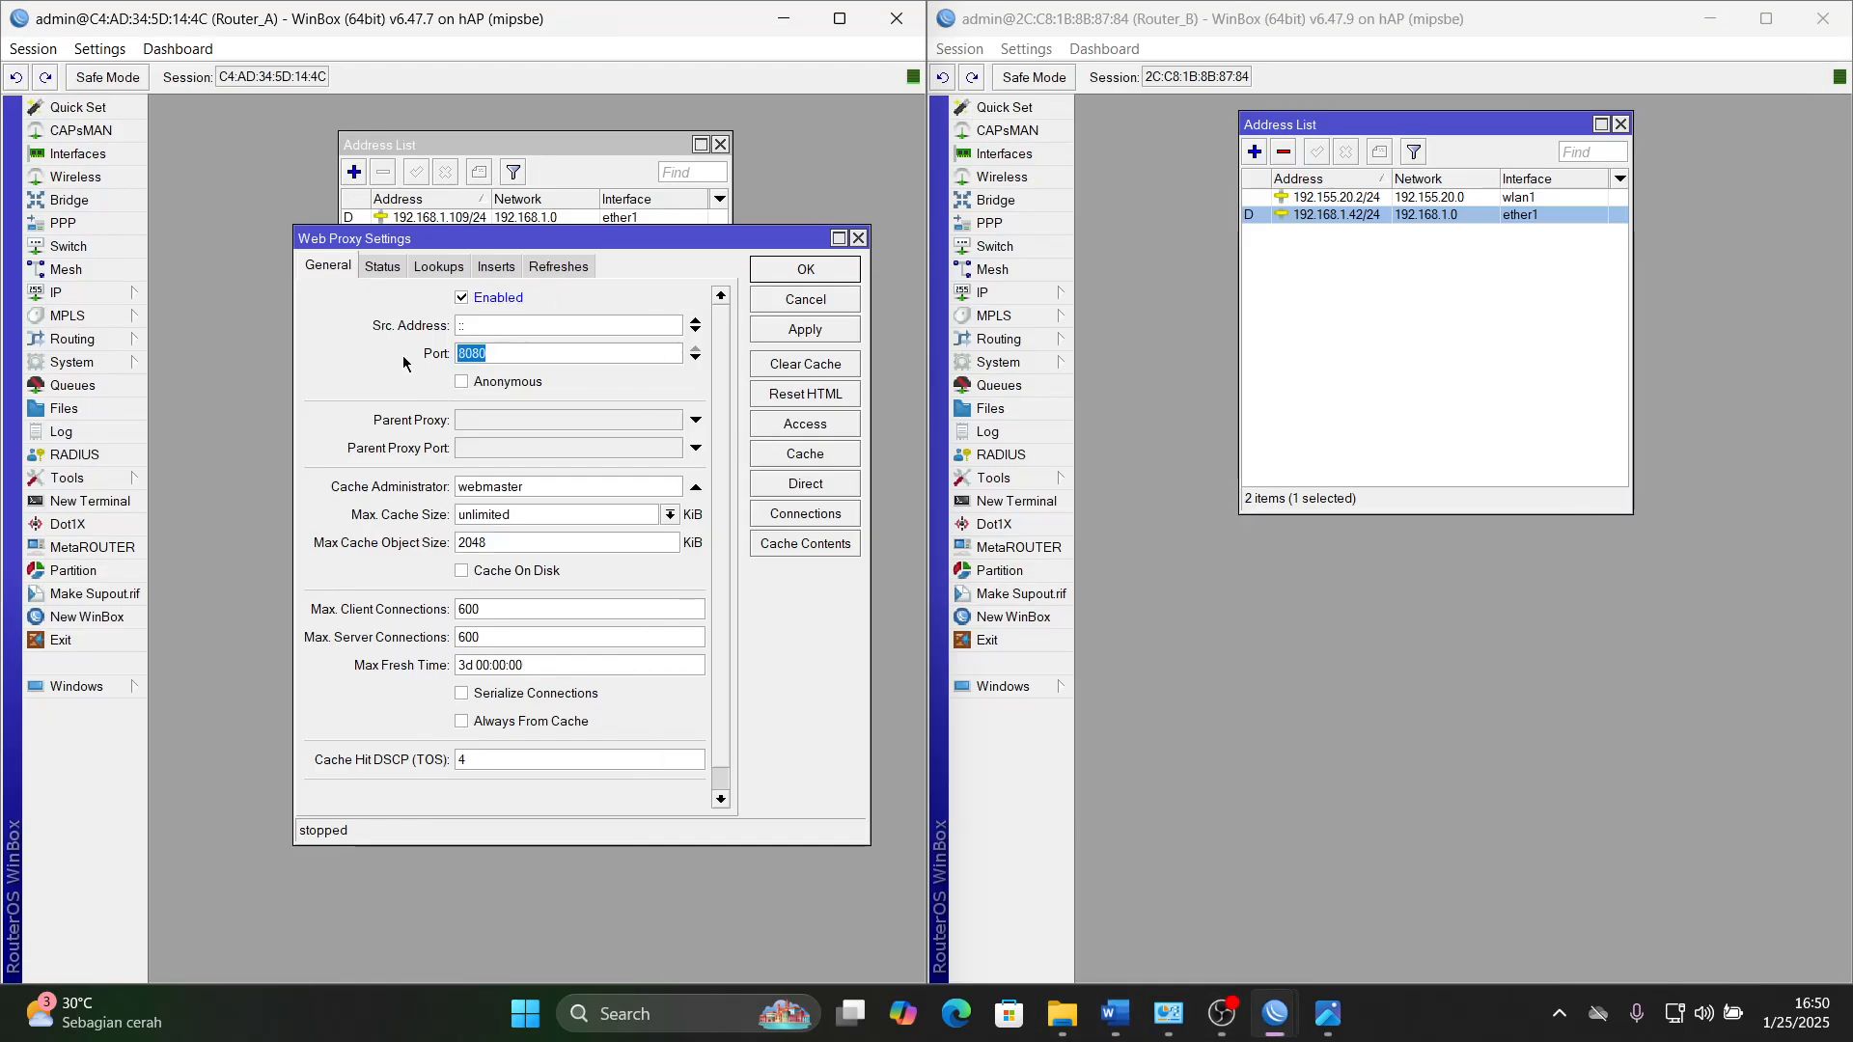
{"action": "type", "text": "3128"}
{"action": "left_click", "coordinate": [462, 382]}
- Replace the Cache Administrator with the student's school e-mail in the format given in Word, and apply the web proxy settings
{"action": "double_click", "coordinate": [561, 487]}
{"action": "type", "text": "55"}
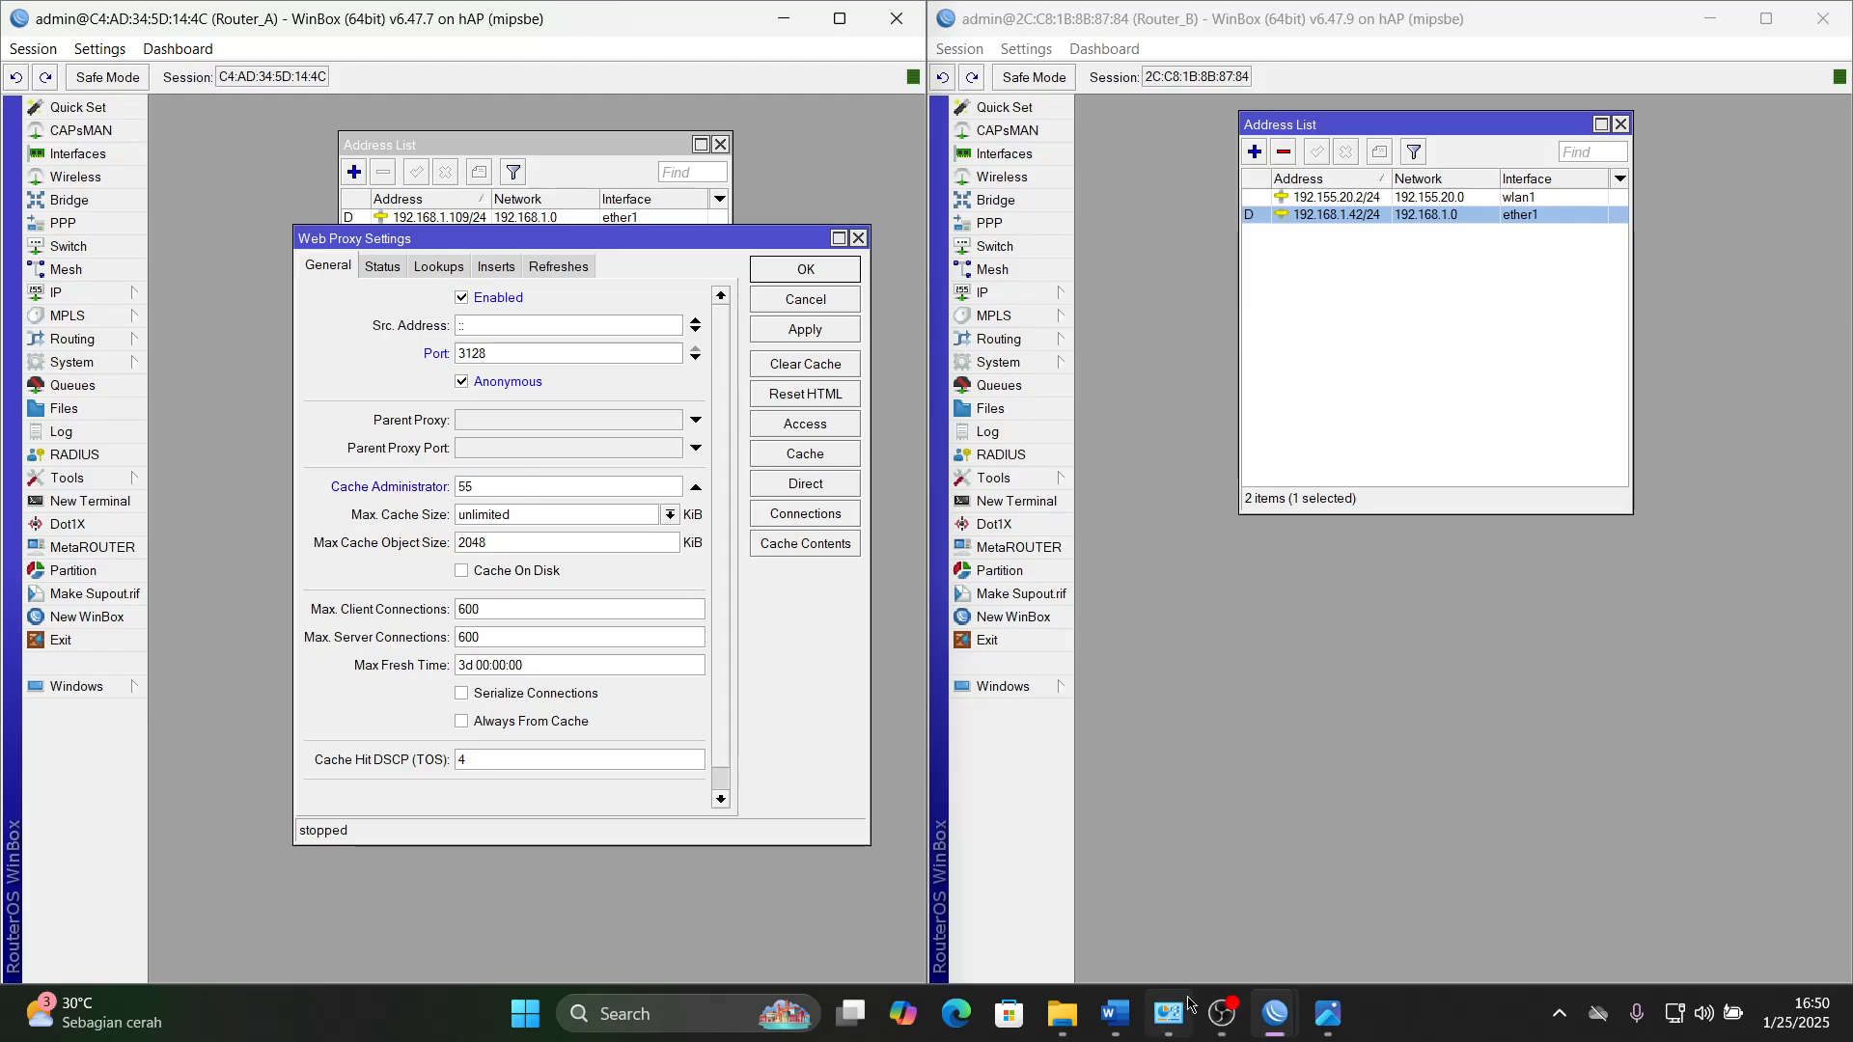
{"action": "left_click", "coordinate": [1115, 1014]}
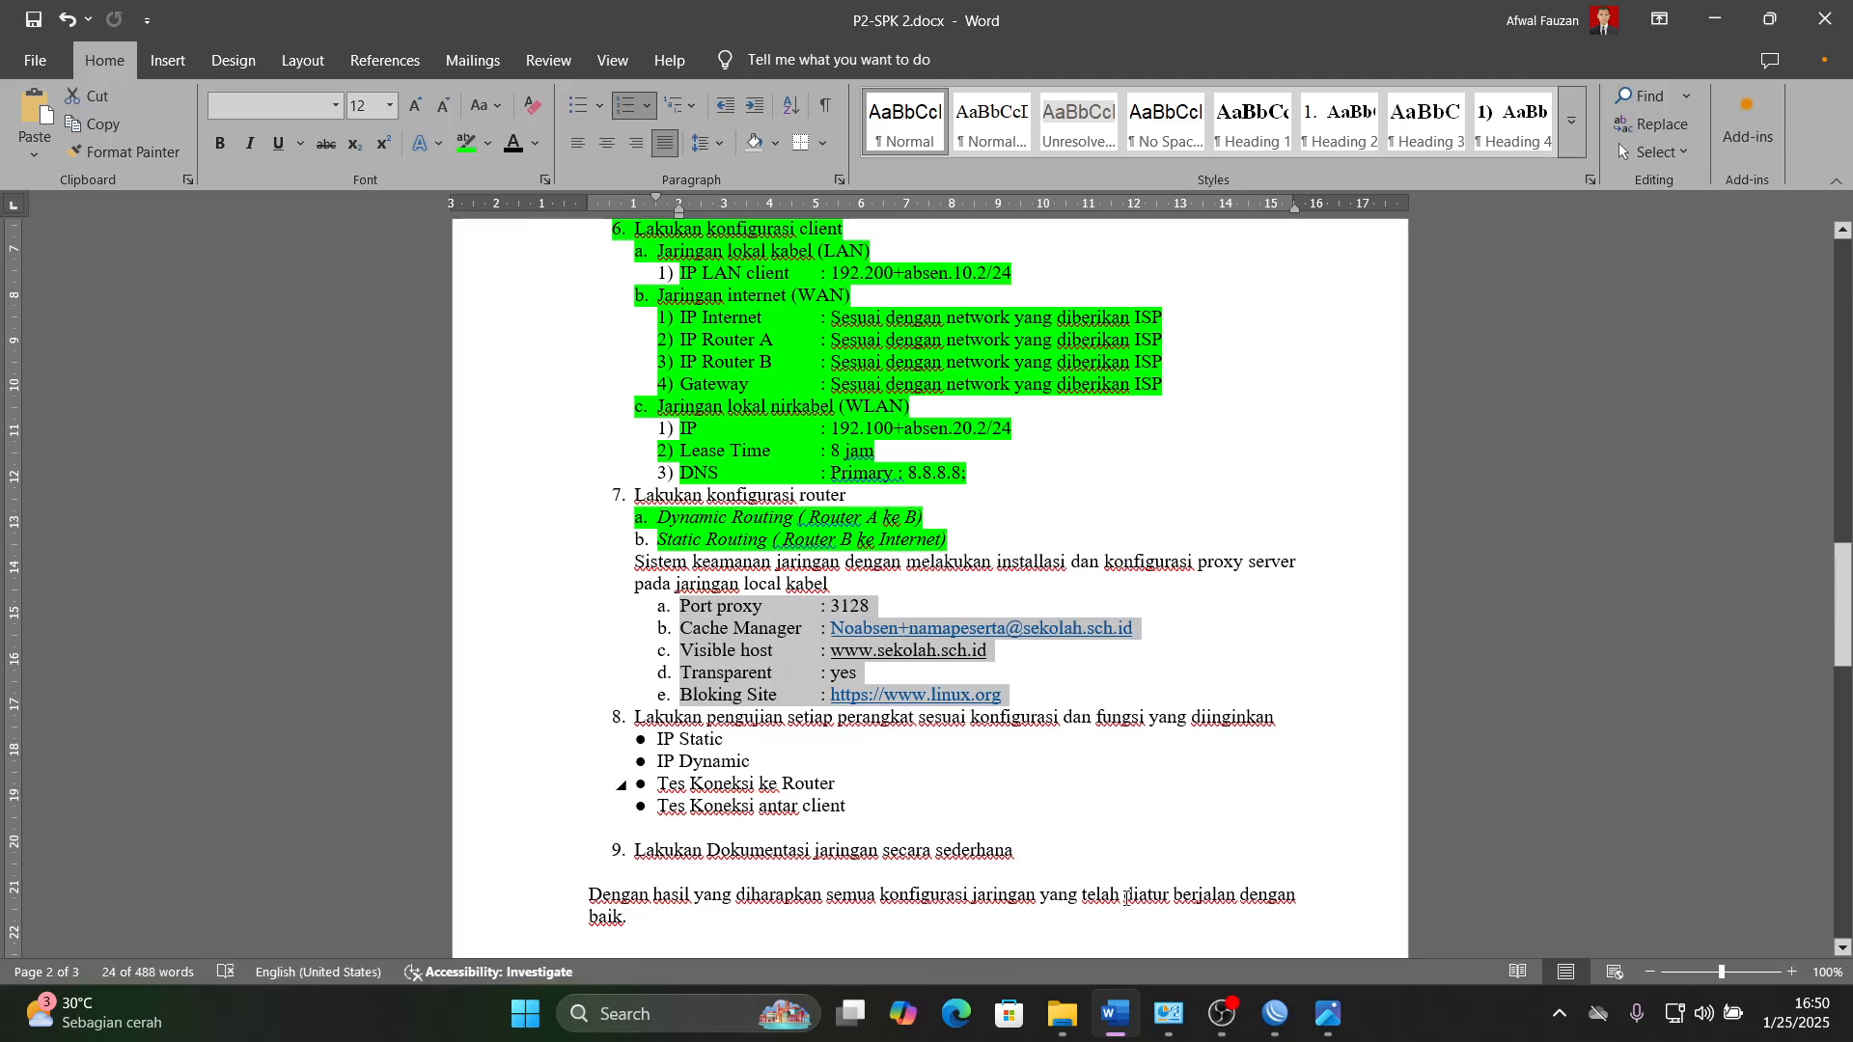
{"action": "left_click", "coordinate": [1114, 1014]}
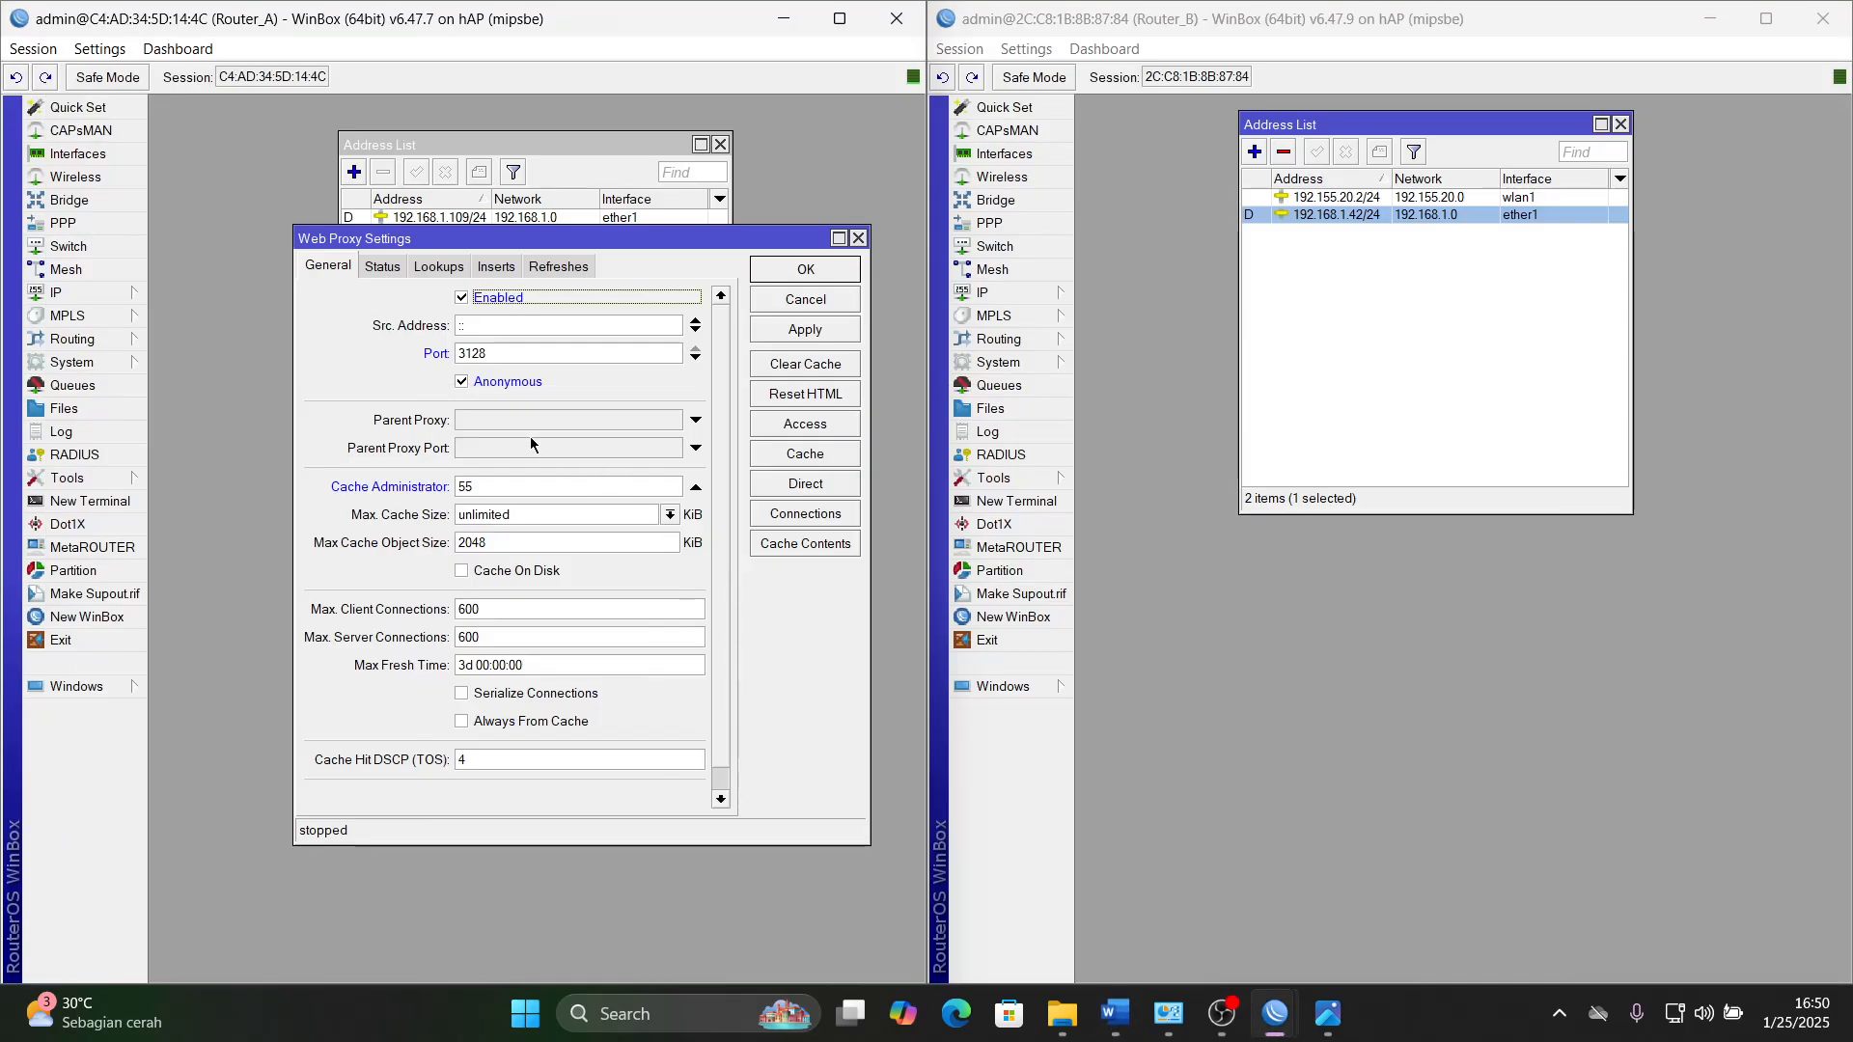
{"action": "left_click", "coordinate": [495, 488]}
{"action": "type", "text": "na"}
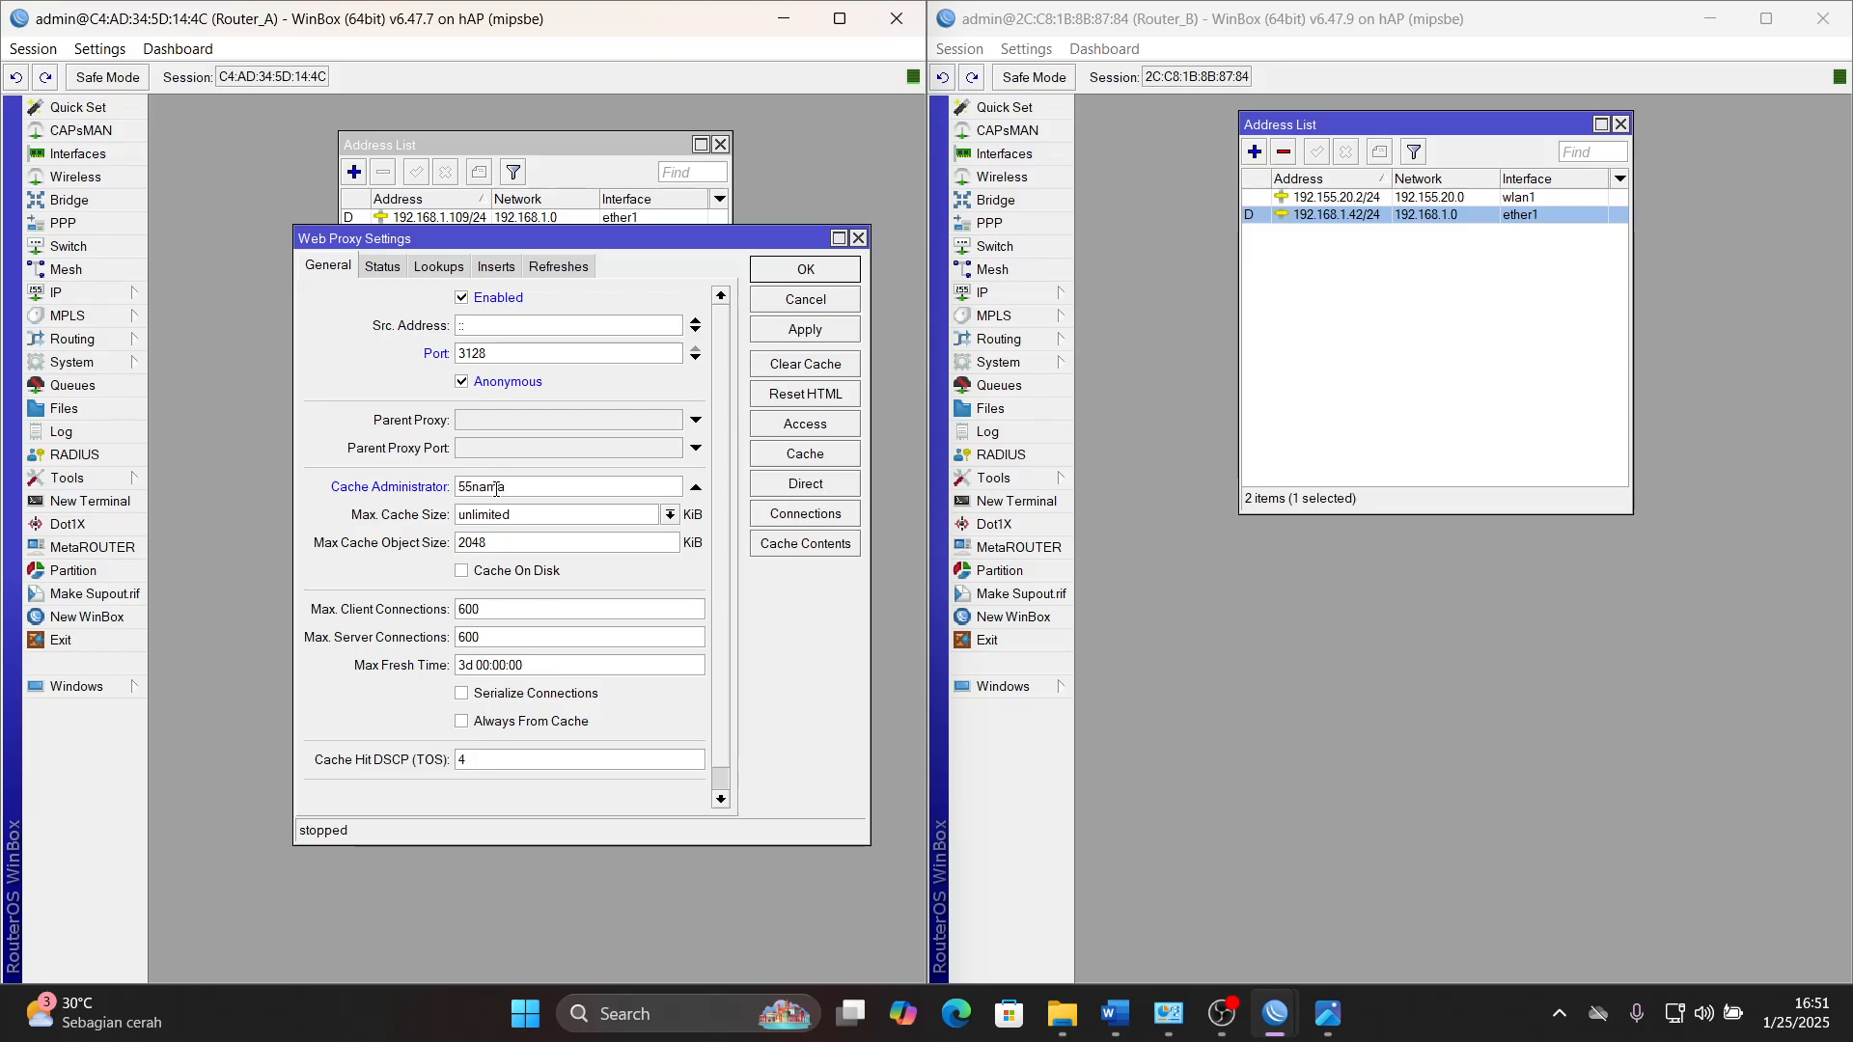
{"action": "type", "text": "masiswa@sekolah.sch.id"}
{"action": "left_click", "coordinate": [814, 331]}
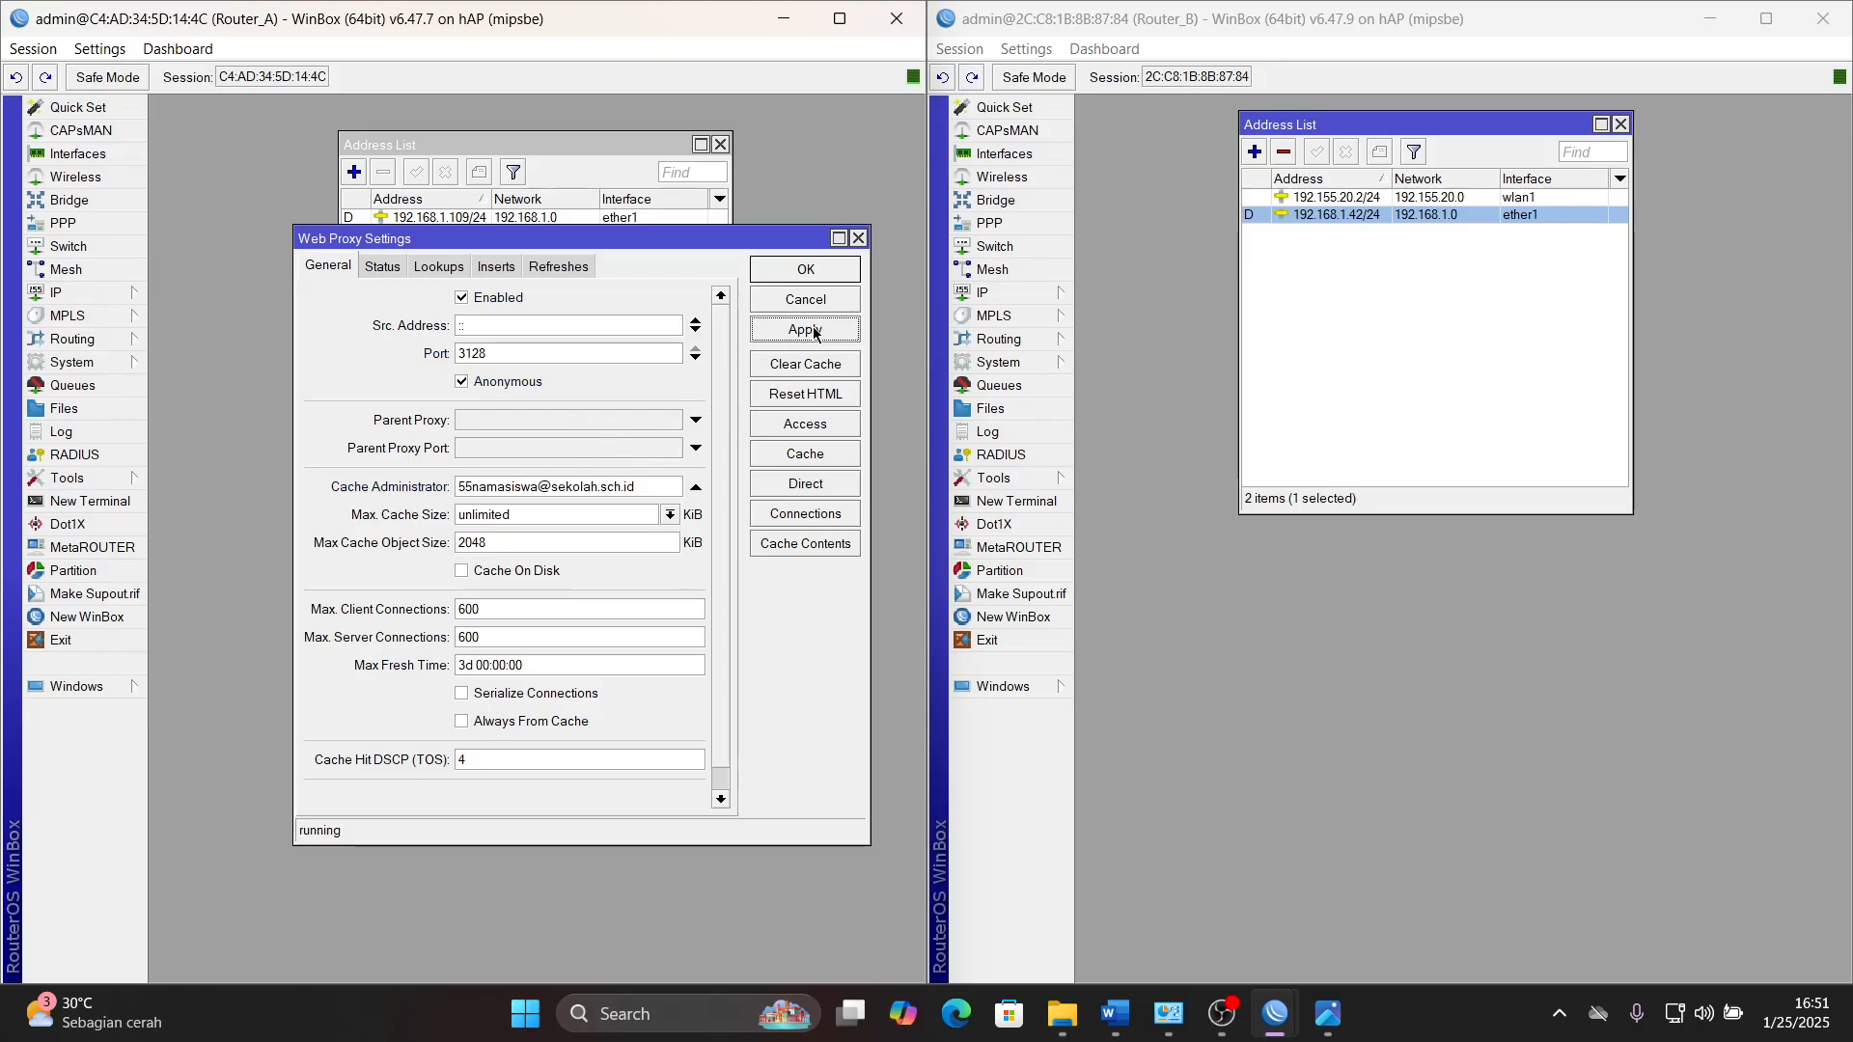
- Check the blocked site in Word and add a Web Proxy Access rule with Dst. Host *linux.org and action deny
{"action": "left_click", "coordinate": [809, 426]}
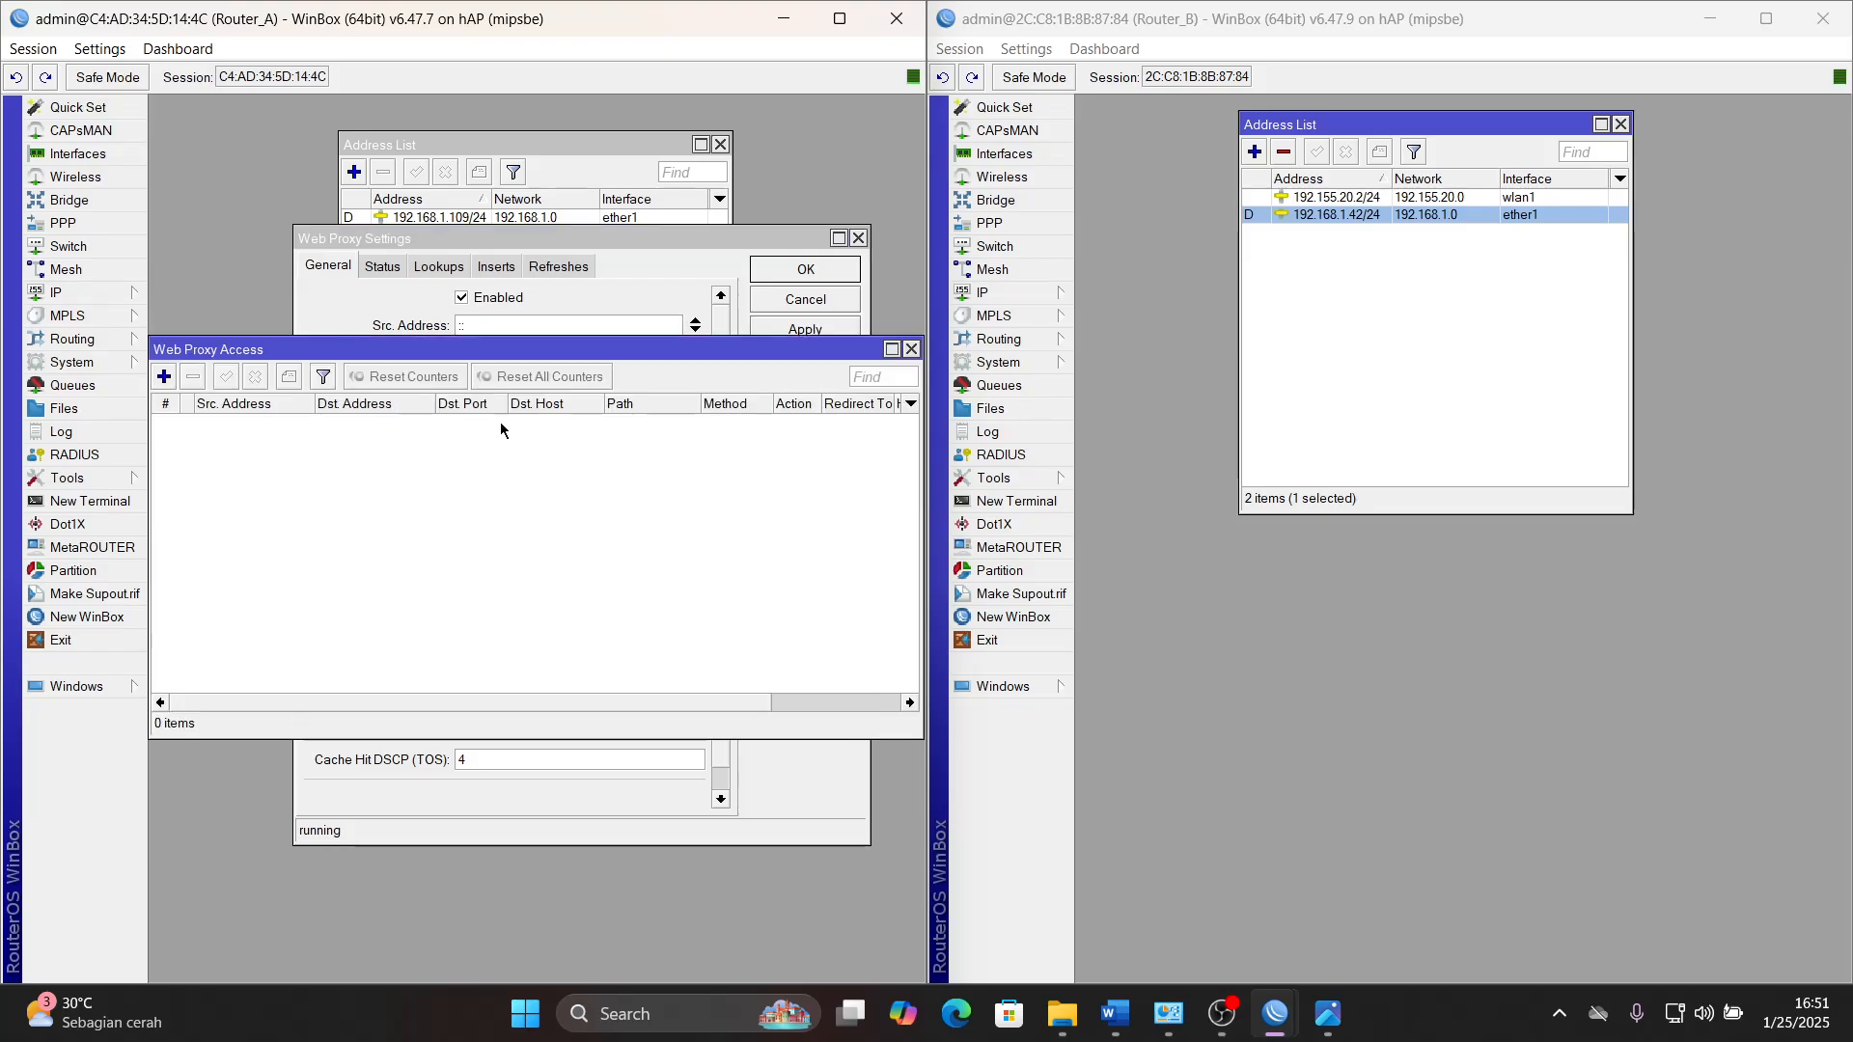
{"action": "left_click", "coordinate": [1117, 1016]}
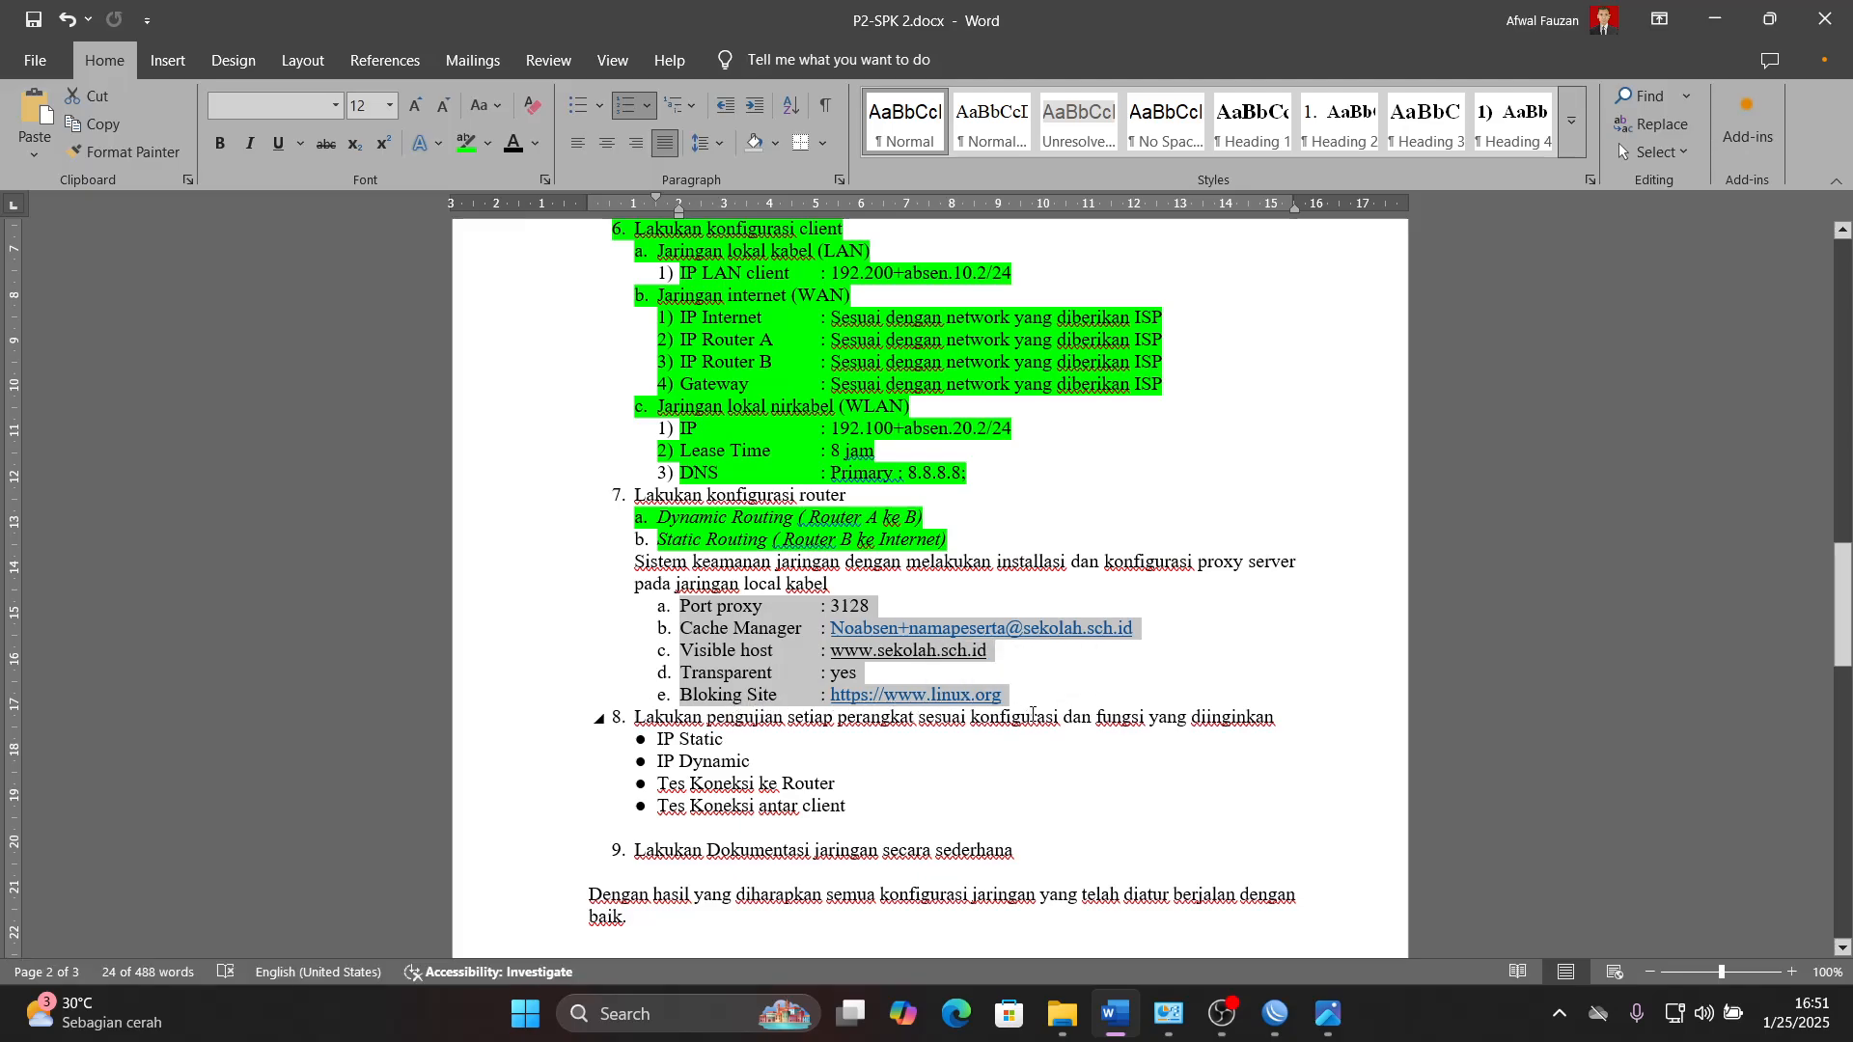
{"action": "left_click", "coordinate": [1116, 1017]}
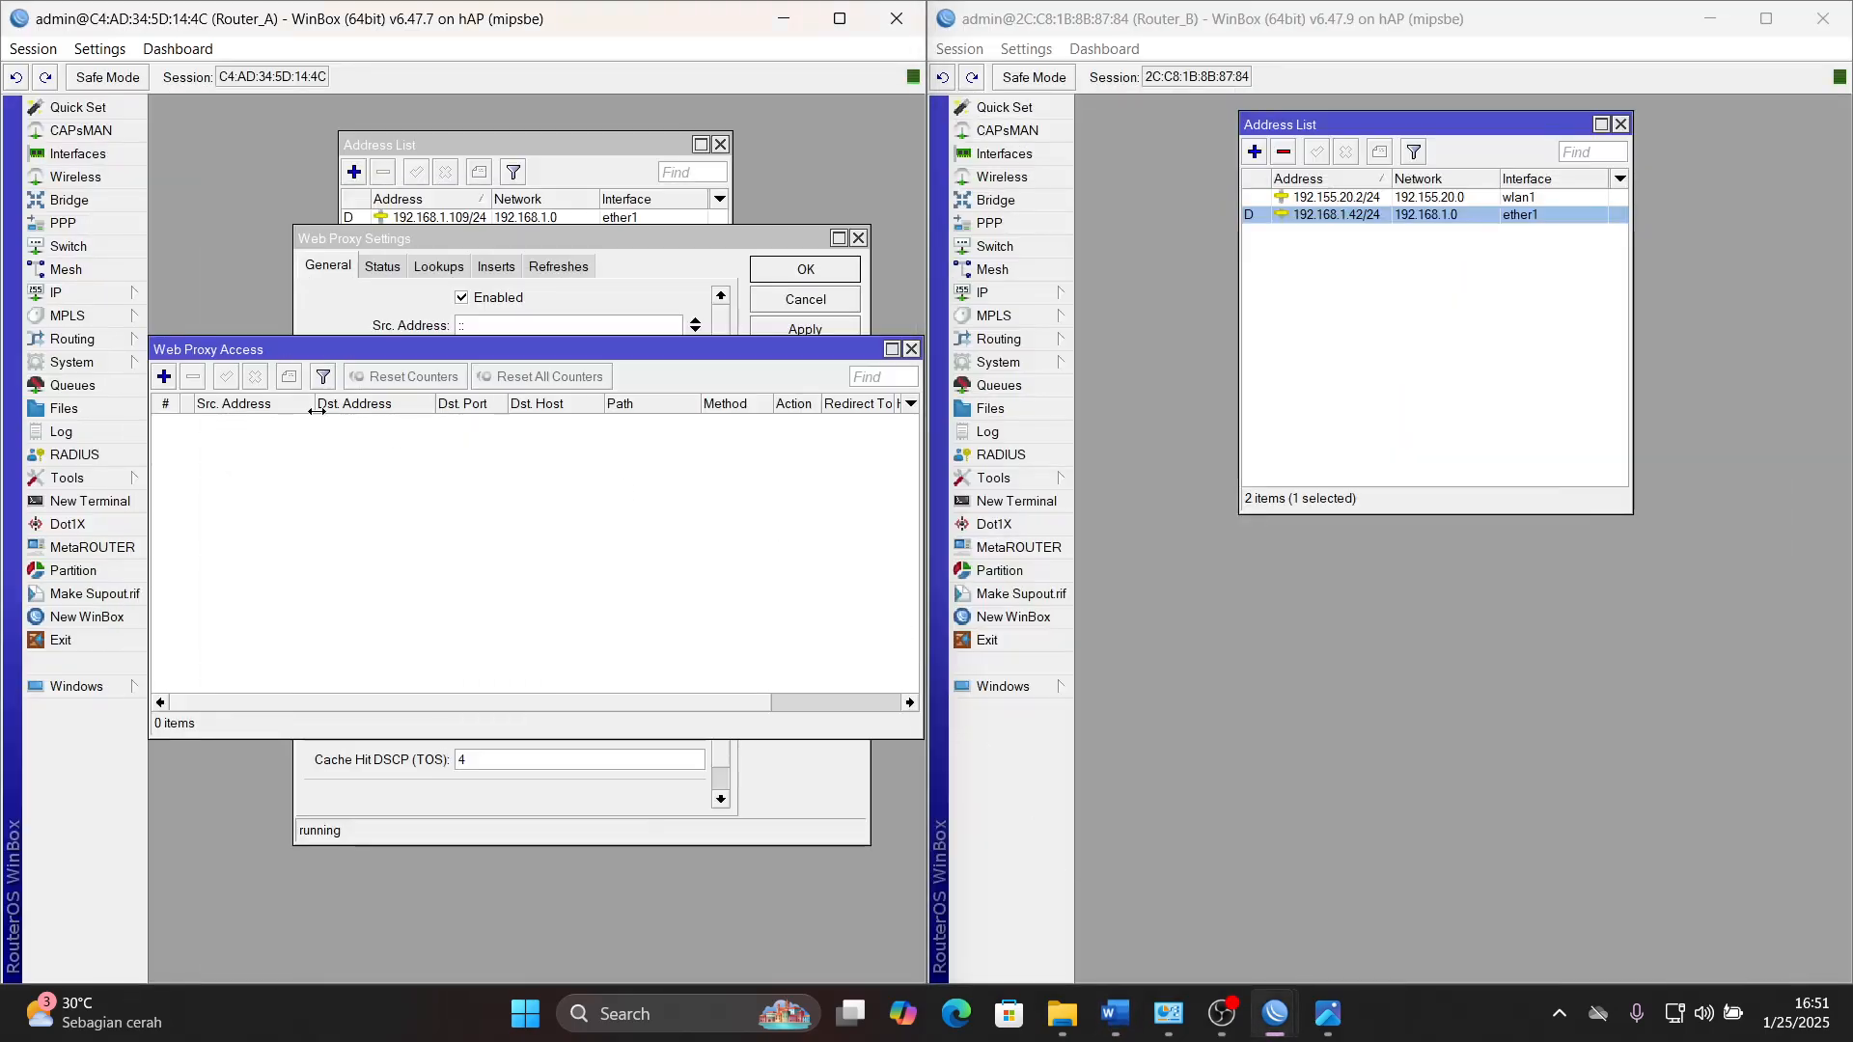
{"action": "left_click", "coordinate": [163, 375]}
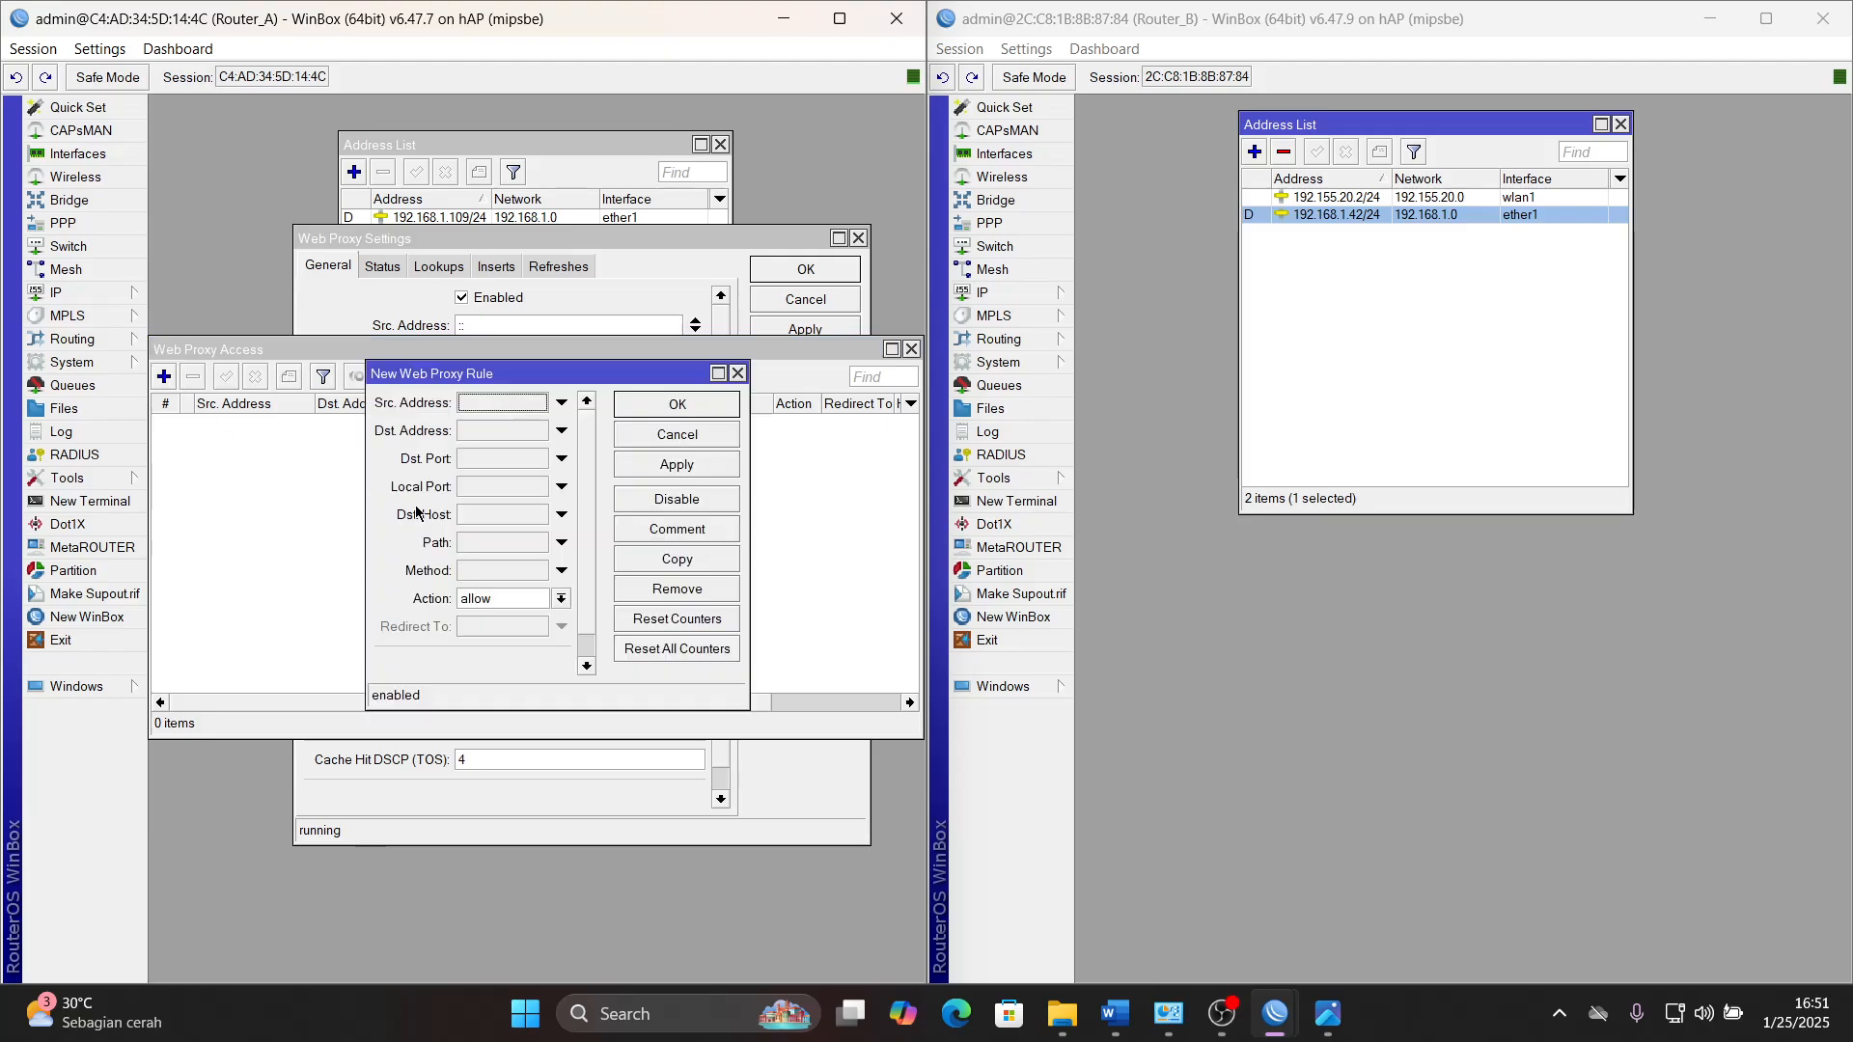
{"action": "left_click", "coordinate": [503, 516]}
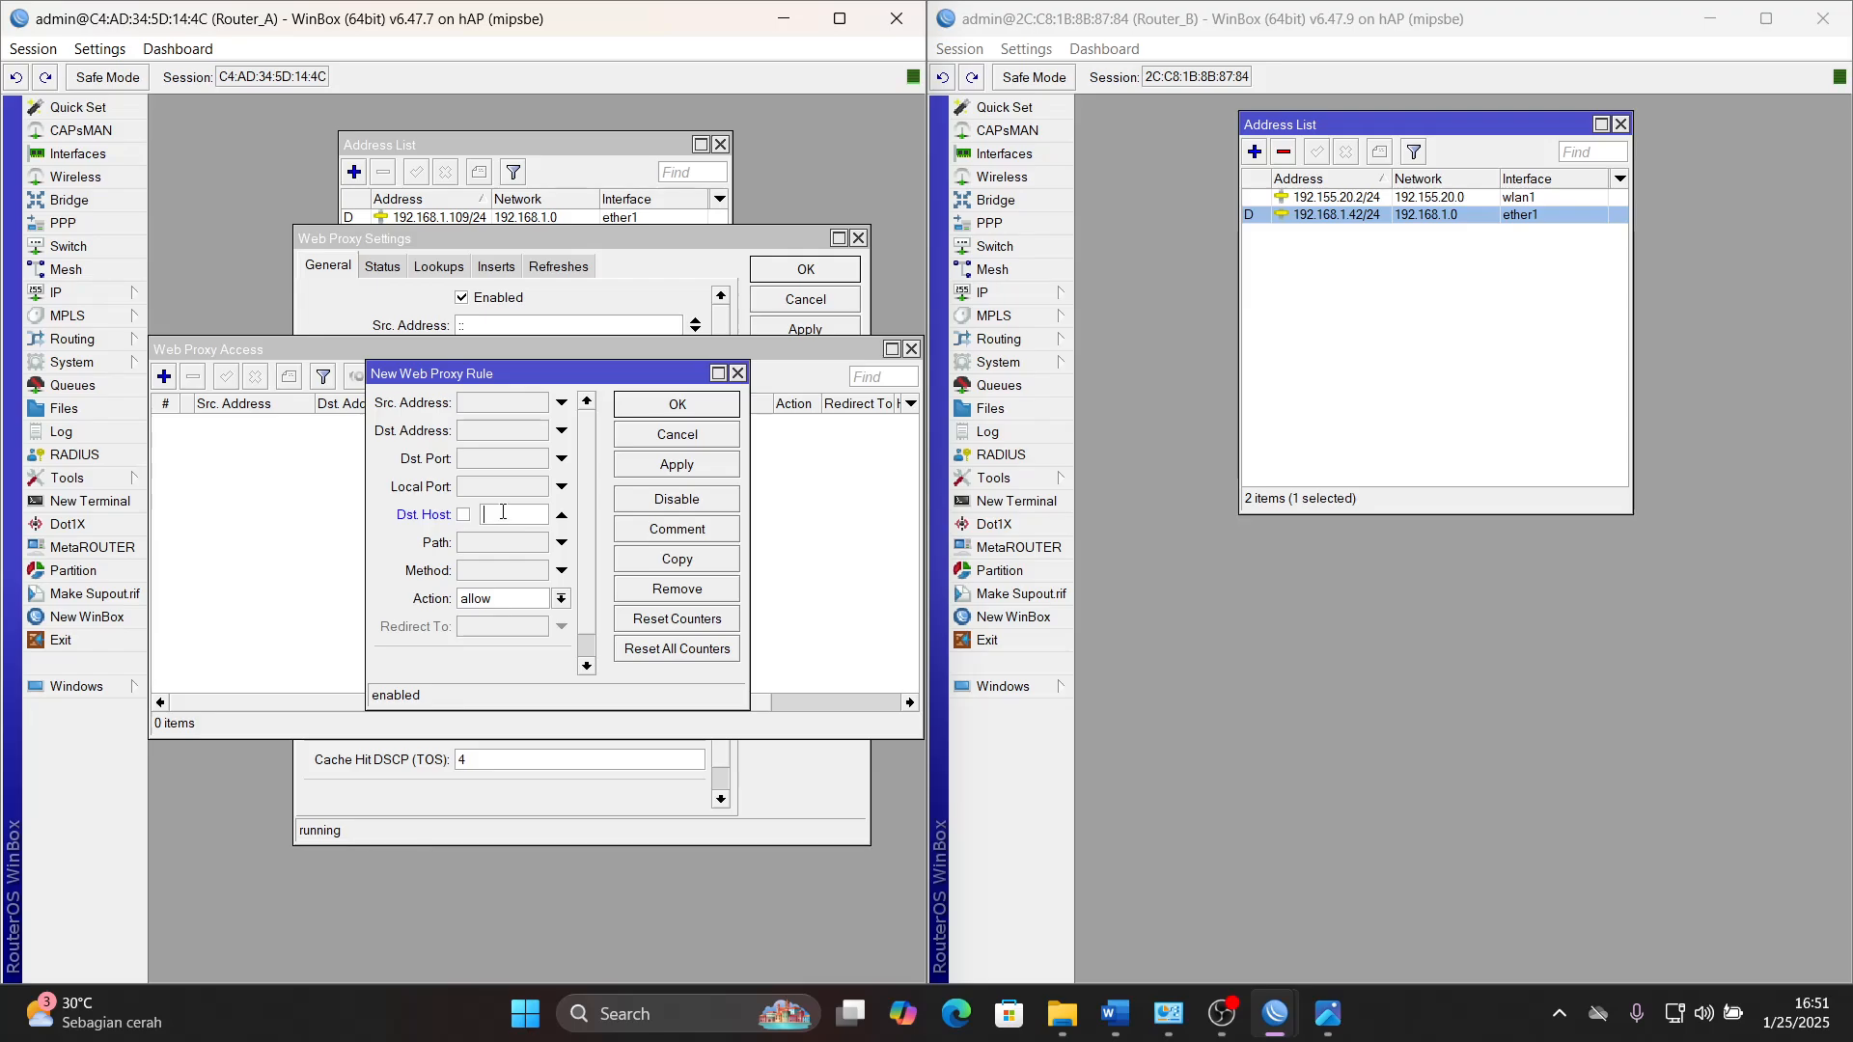
{"action": "type", "text": "*linux.org"}
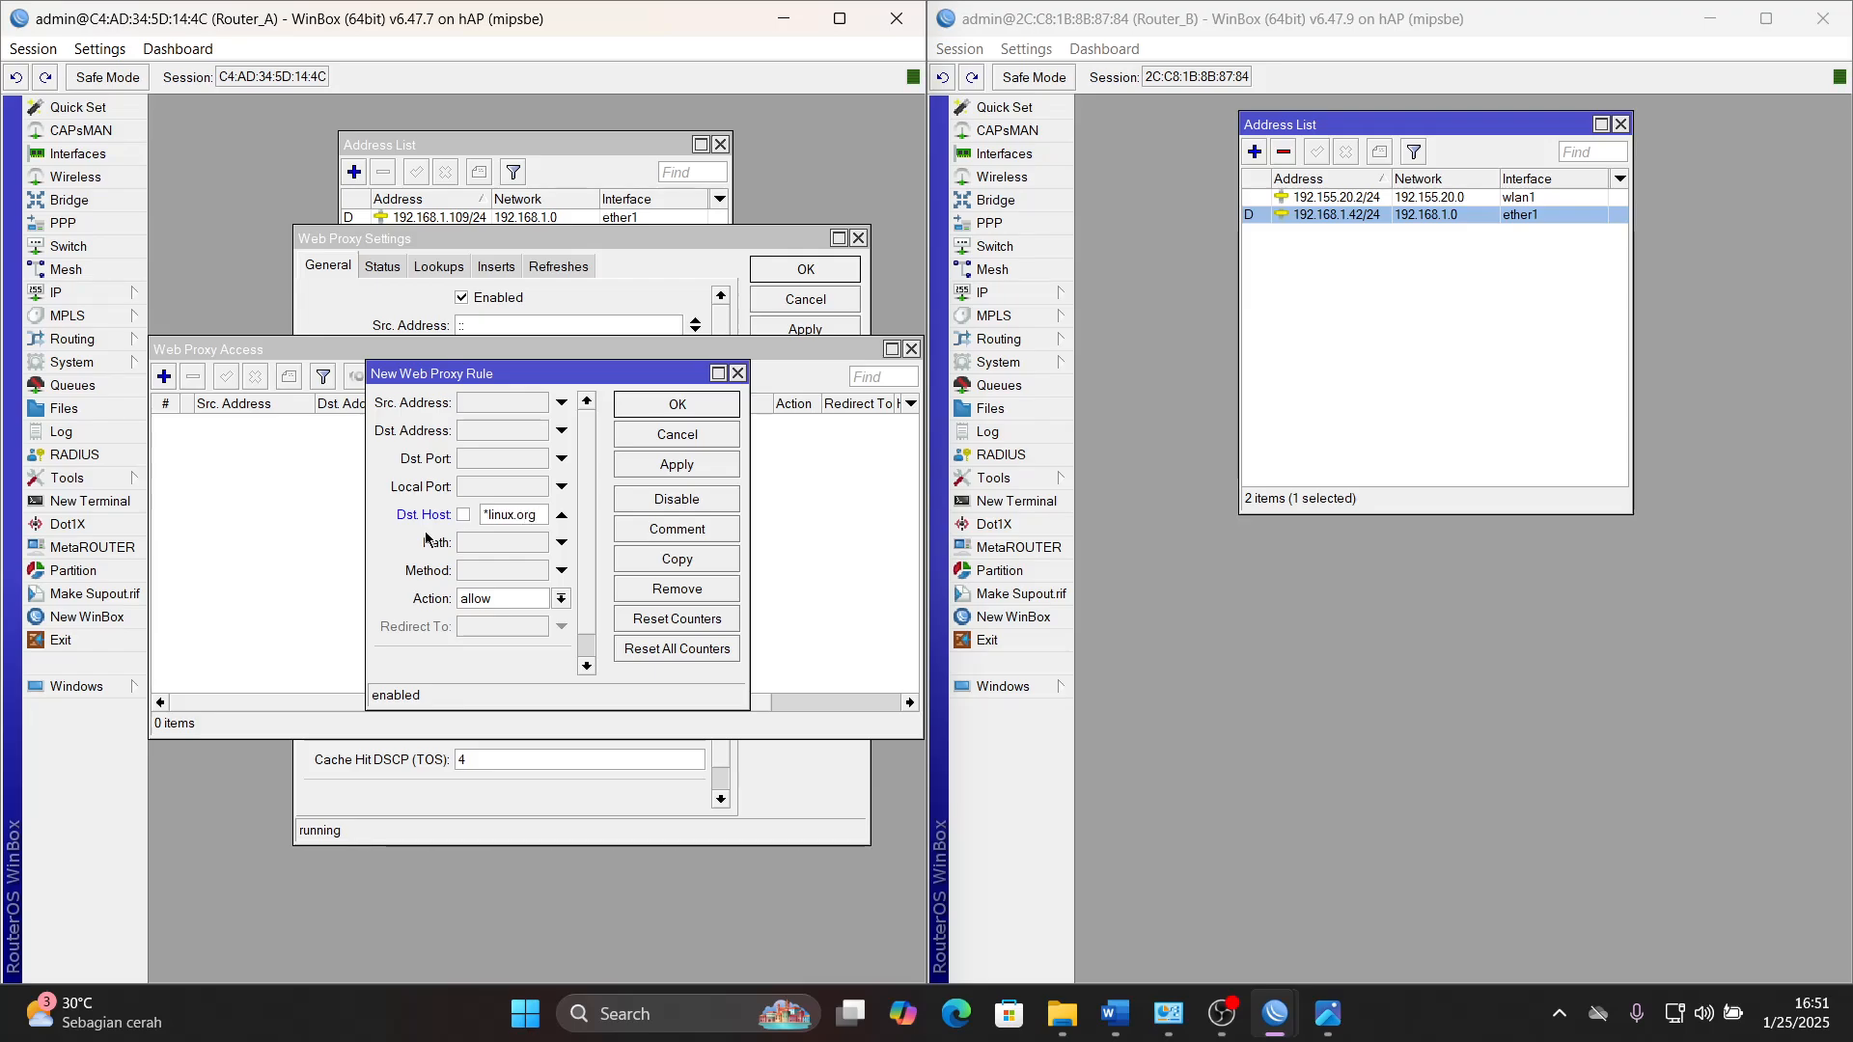
{"action": "left_click", "coordinate": [487, 599]}
{"action": "left_click", "coordinate": [493, 633]}
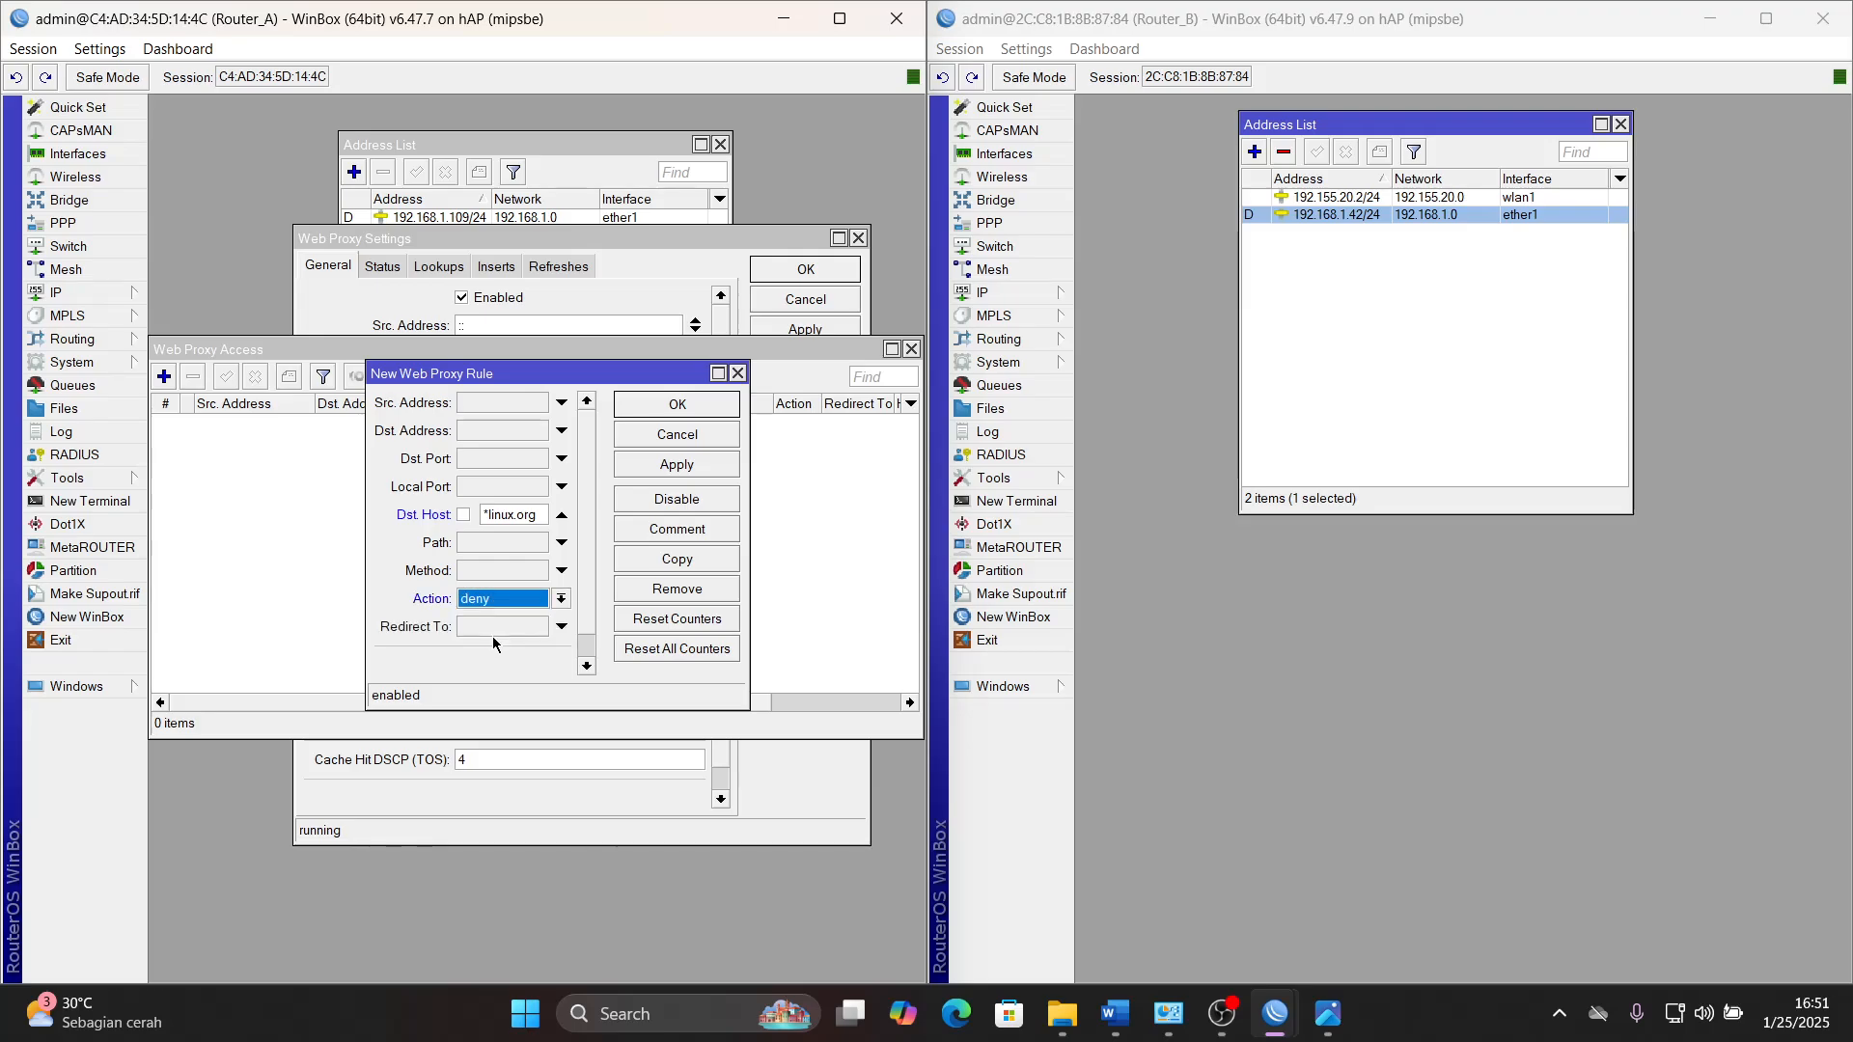
{"action": "left_click", "coordinate": [686, 466]}
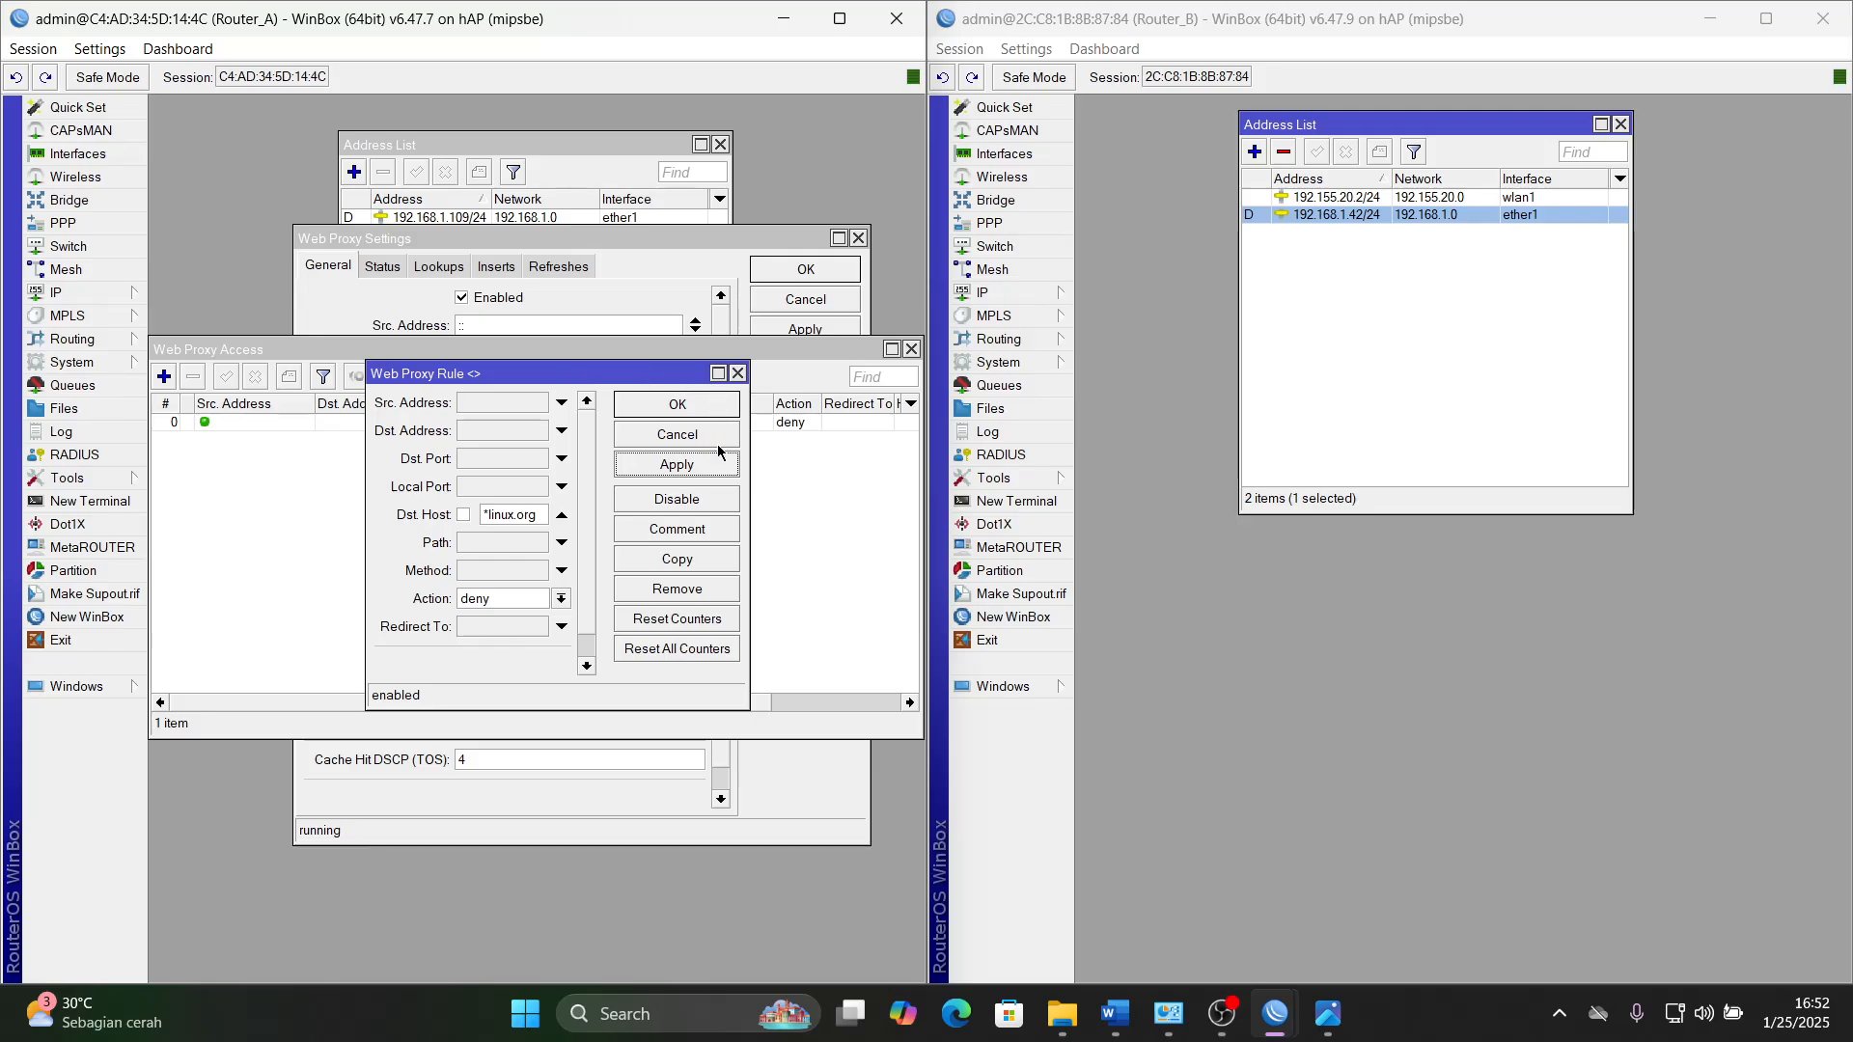
- Copy the *linux.org rule, change the copy's Dst. Host to *linux.co.id, and apply it
{"action": "left_click", "coordinate": [696, 567]}
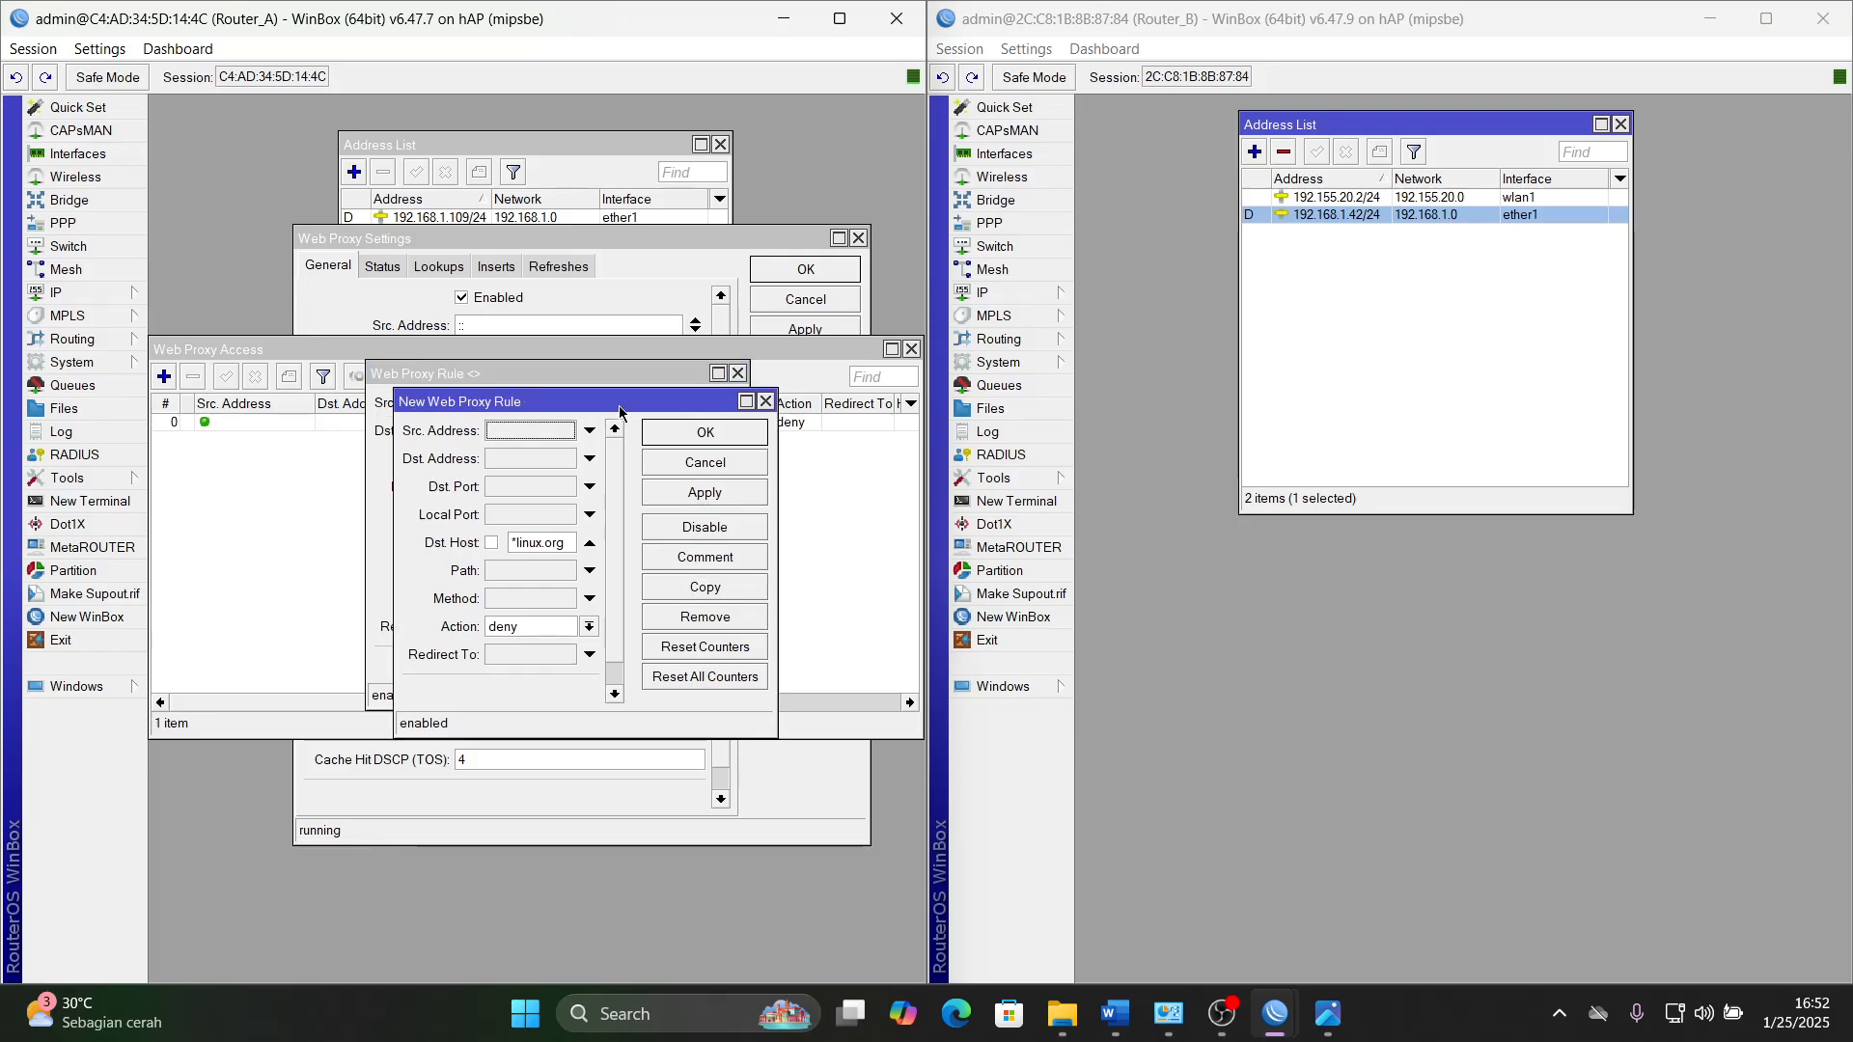
{"action": "left_click_drag", "start_coordinate": [622, 400], "coordinate": [714, 203]}
{"action": "left_click", "coordinate": [663, 349]}
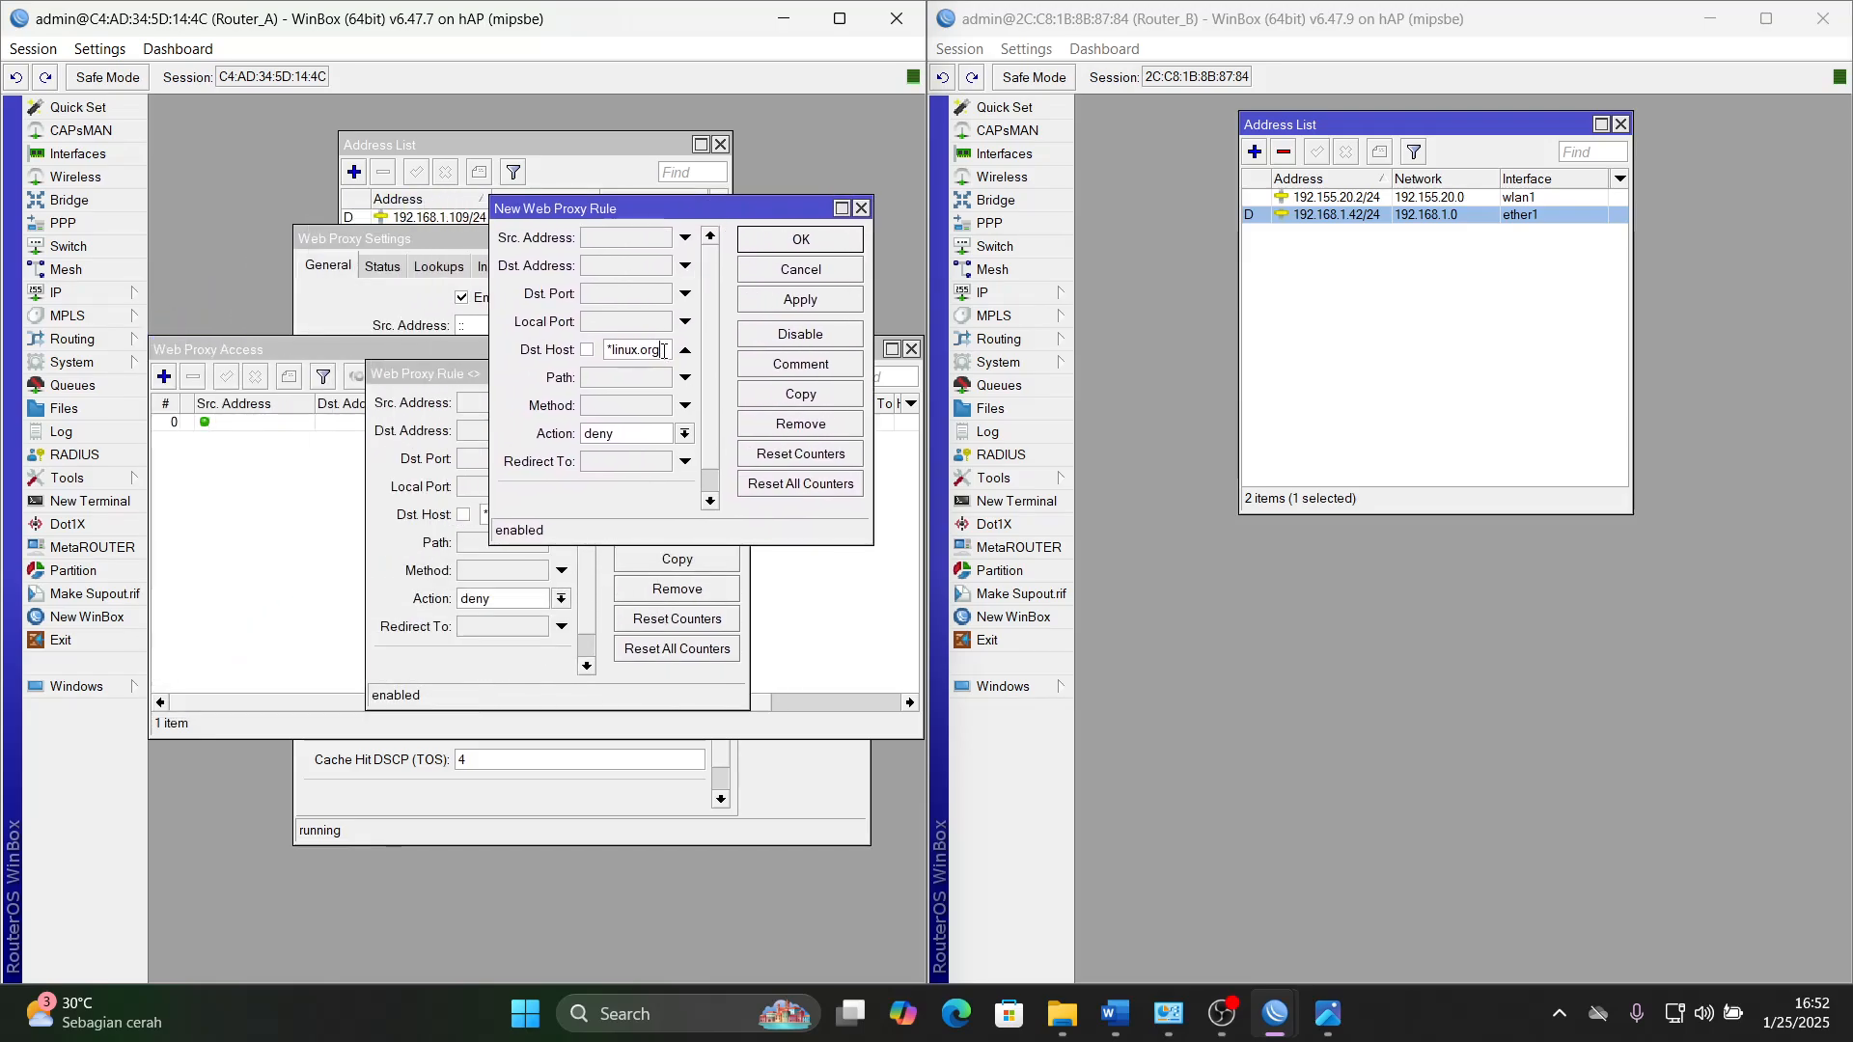
{"action": "key", "text": "BackSpace"}
{"action": "key", "text": "BackSpace"}
{"action": "key", "text": "BackSpace"}
{"action": "type", "text": "co.id"}
{"action": "left_click", "coordinate": [800, 300]}
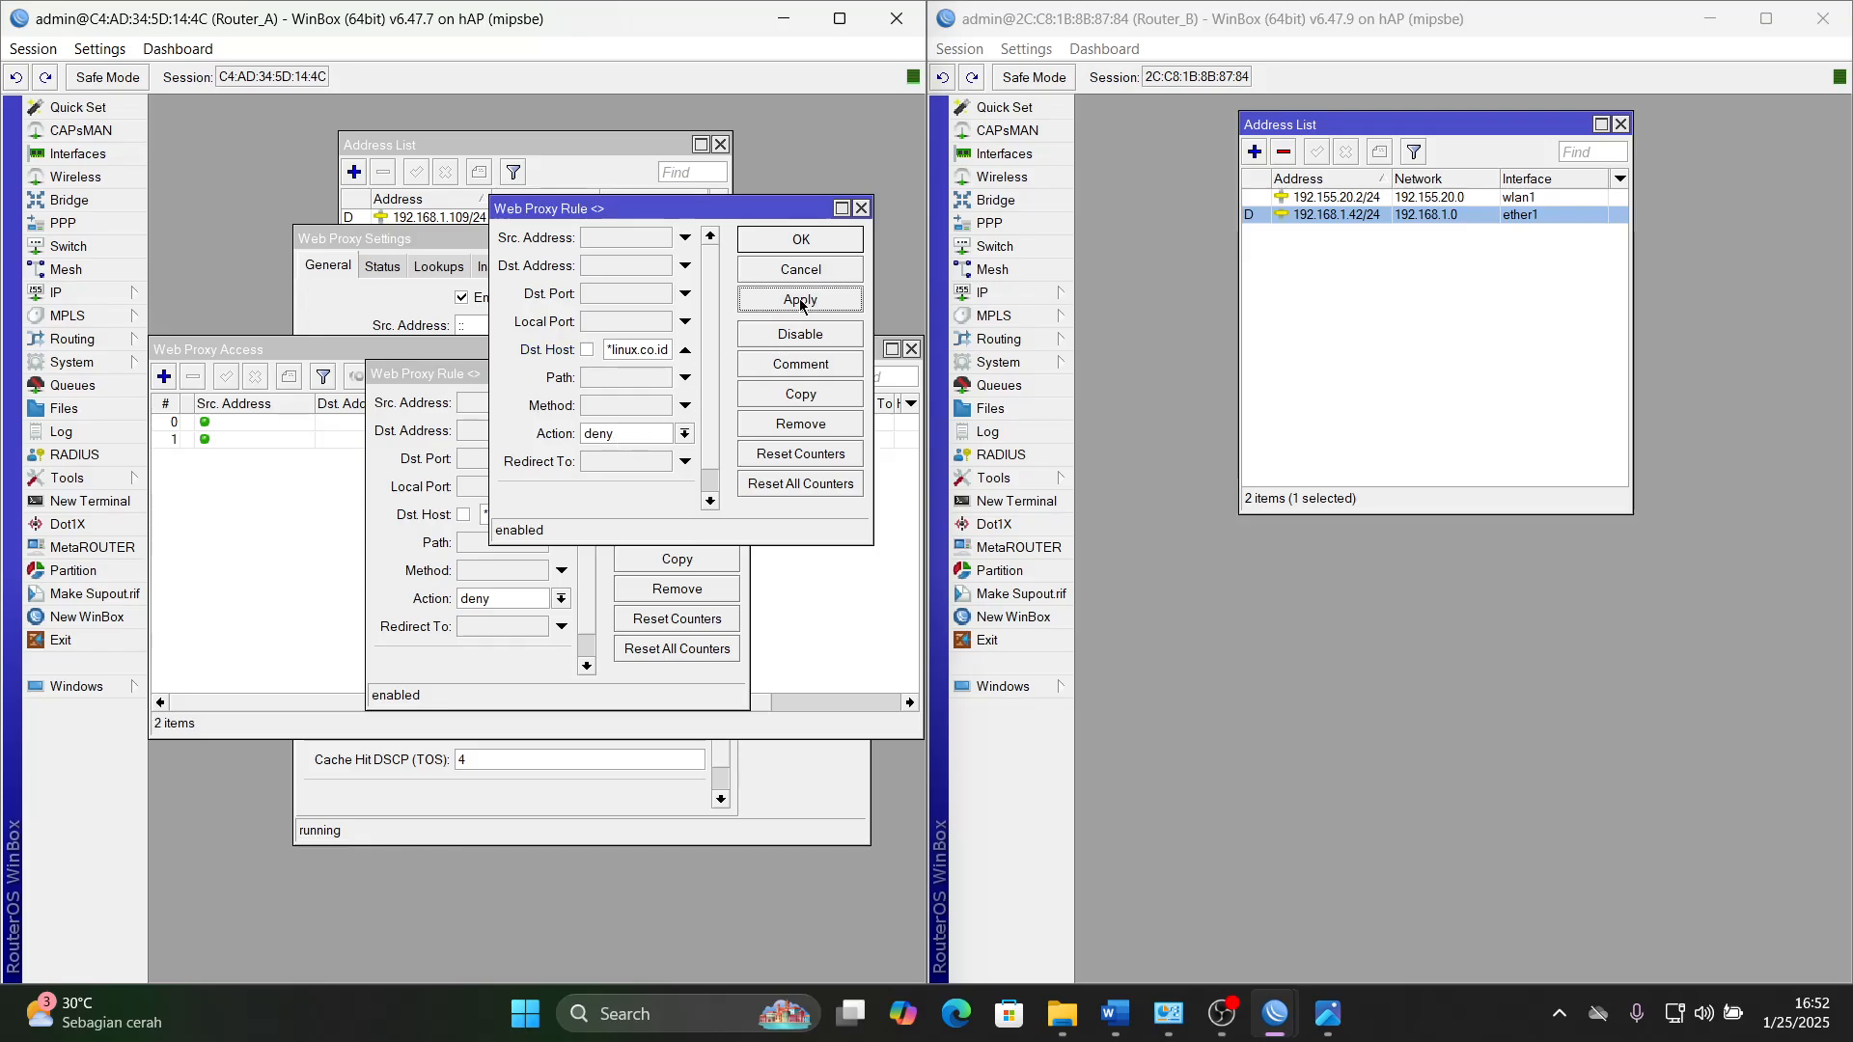
- Arrange the two web proxy rule windows side by side to compare their Dst. Host and Action settings
{"action": "left_click_drag", "start_coordinate": [666, 208], "coordinate": [781, 298]}
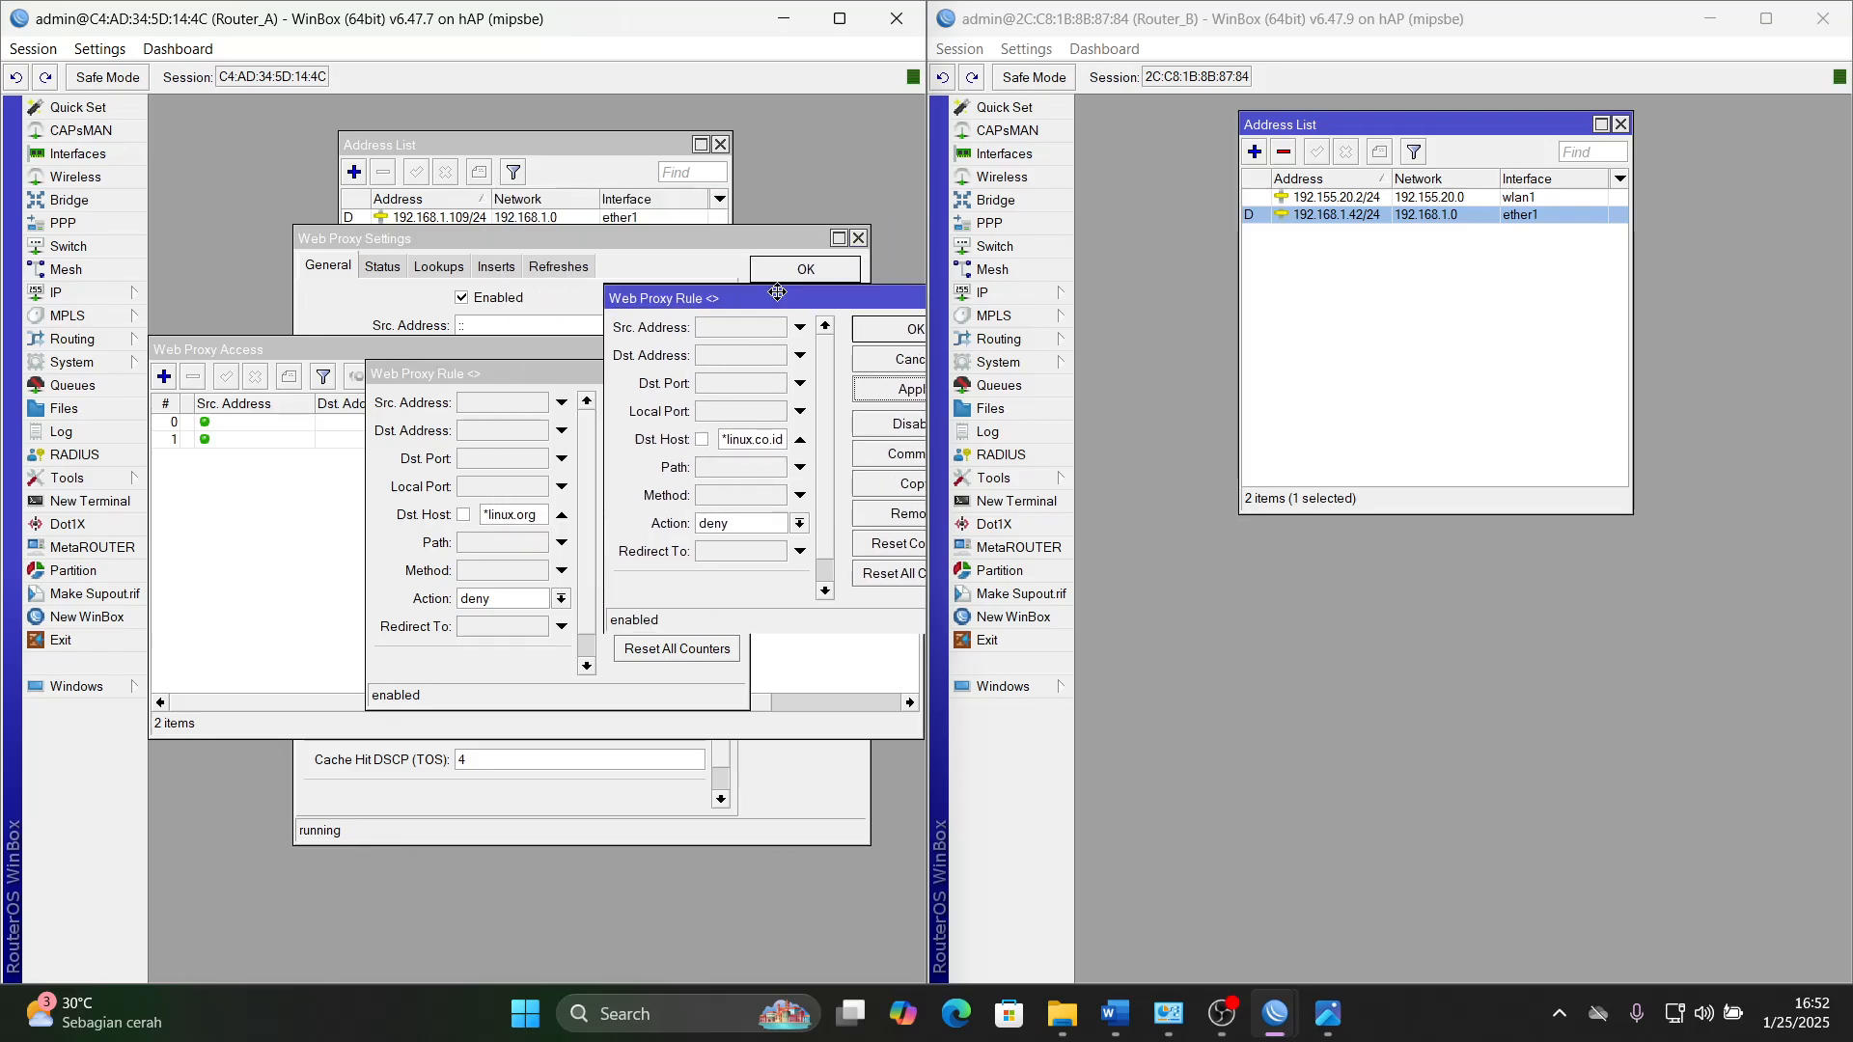
{"action": "left_click_drag", "start_coordinate": [533, 375], "coordinate": [348, 359]}
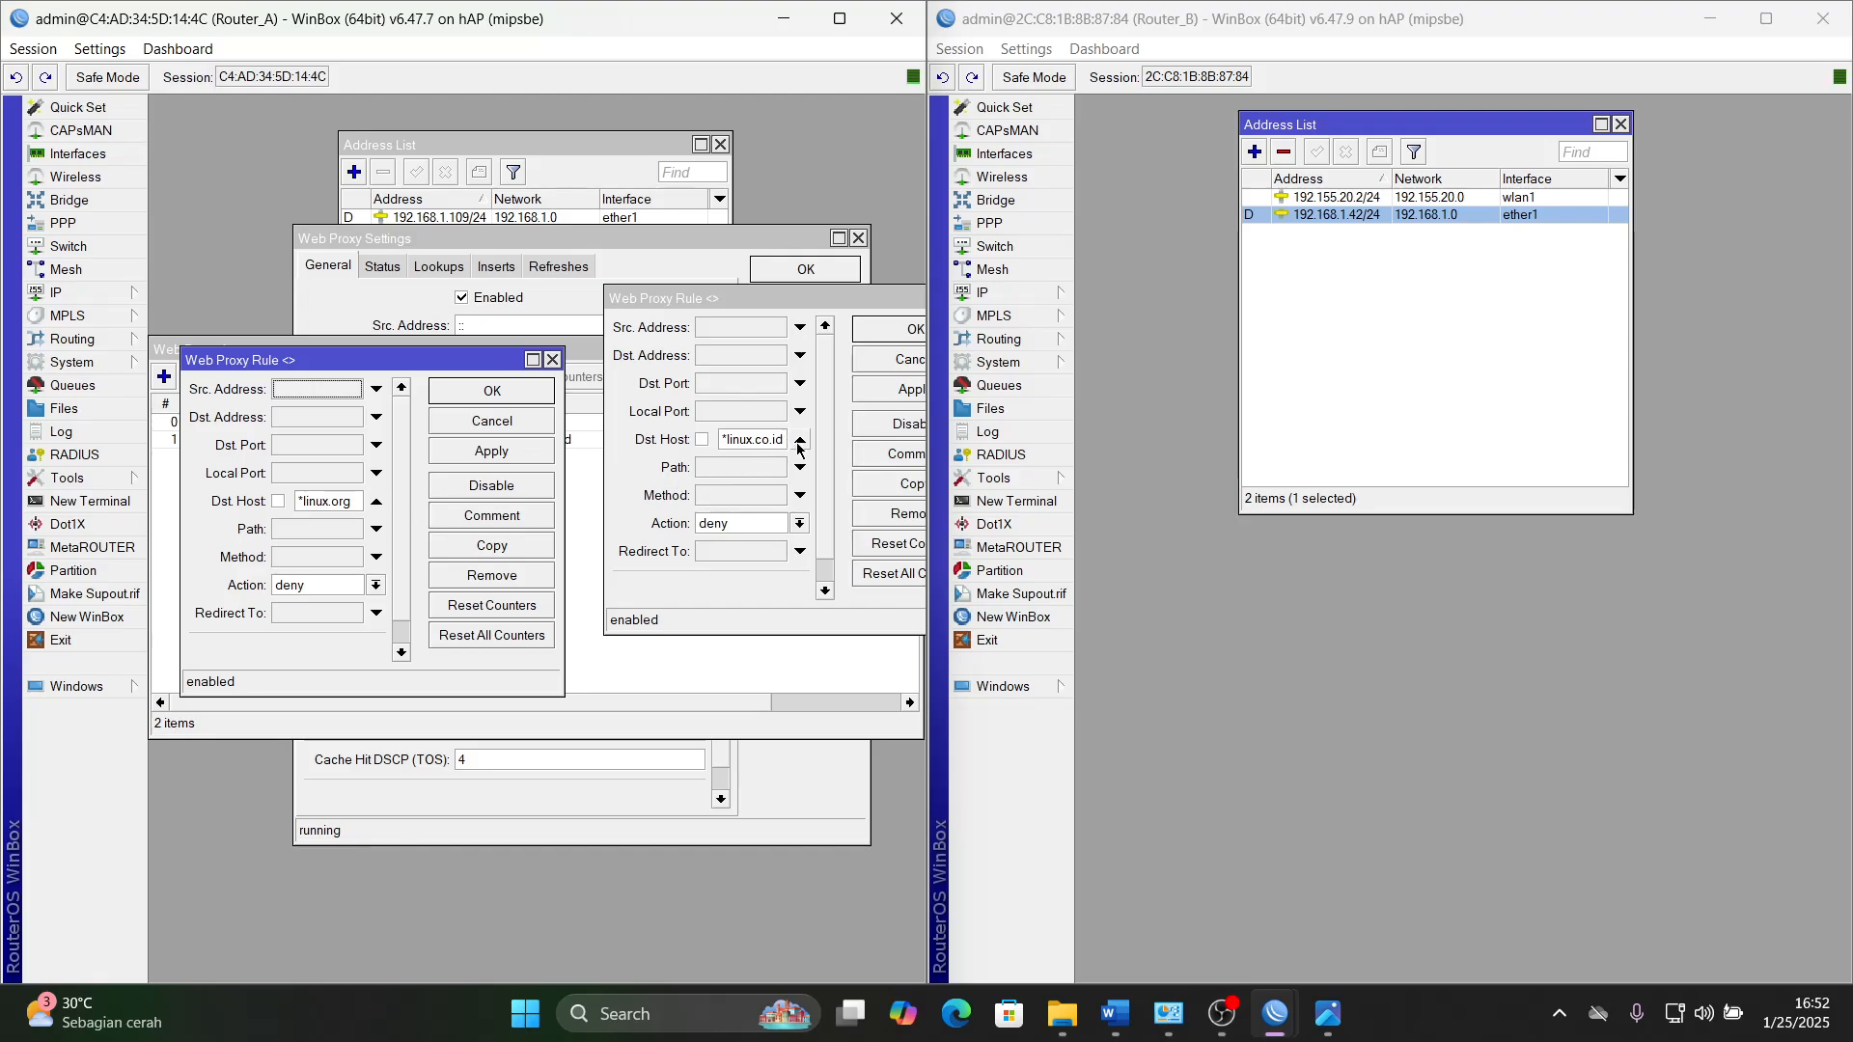
{"action": "left_click", "coordinate": [791, 293]}
{"action": "left_click_drag", "start_coordinate": [791, 292], "coordinate": [686, 333]}
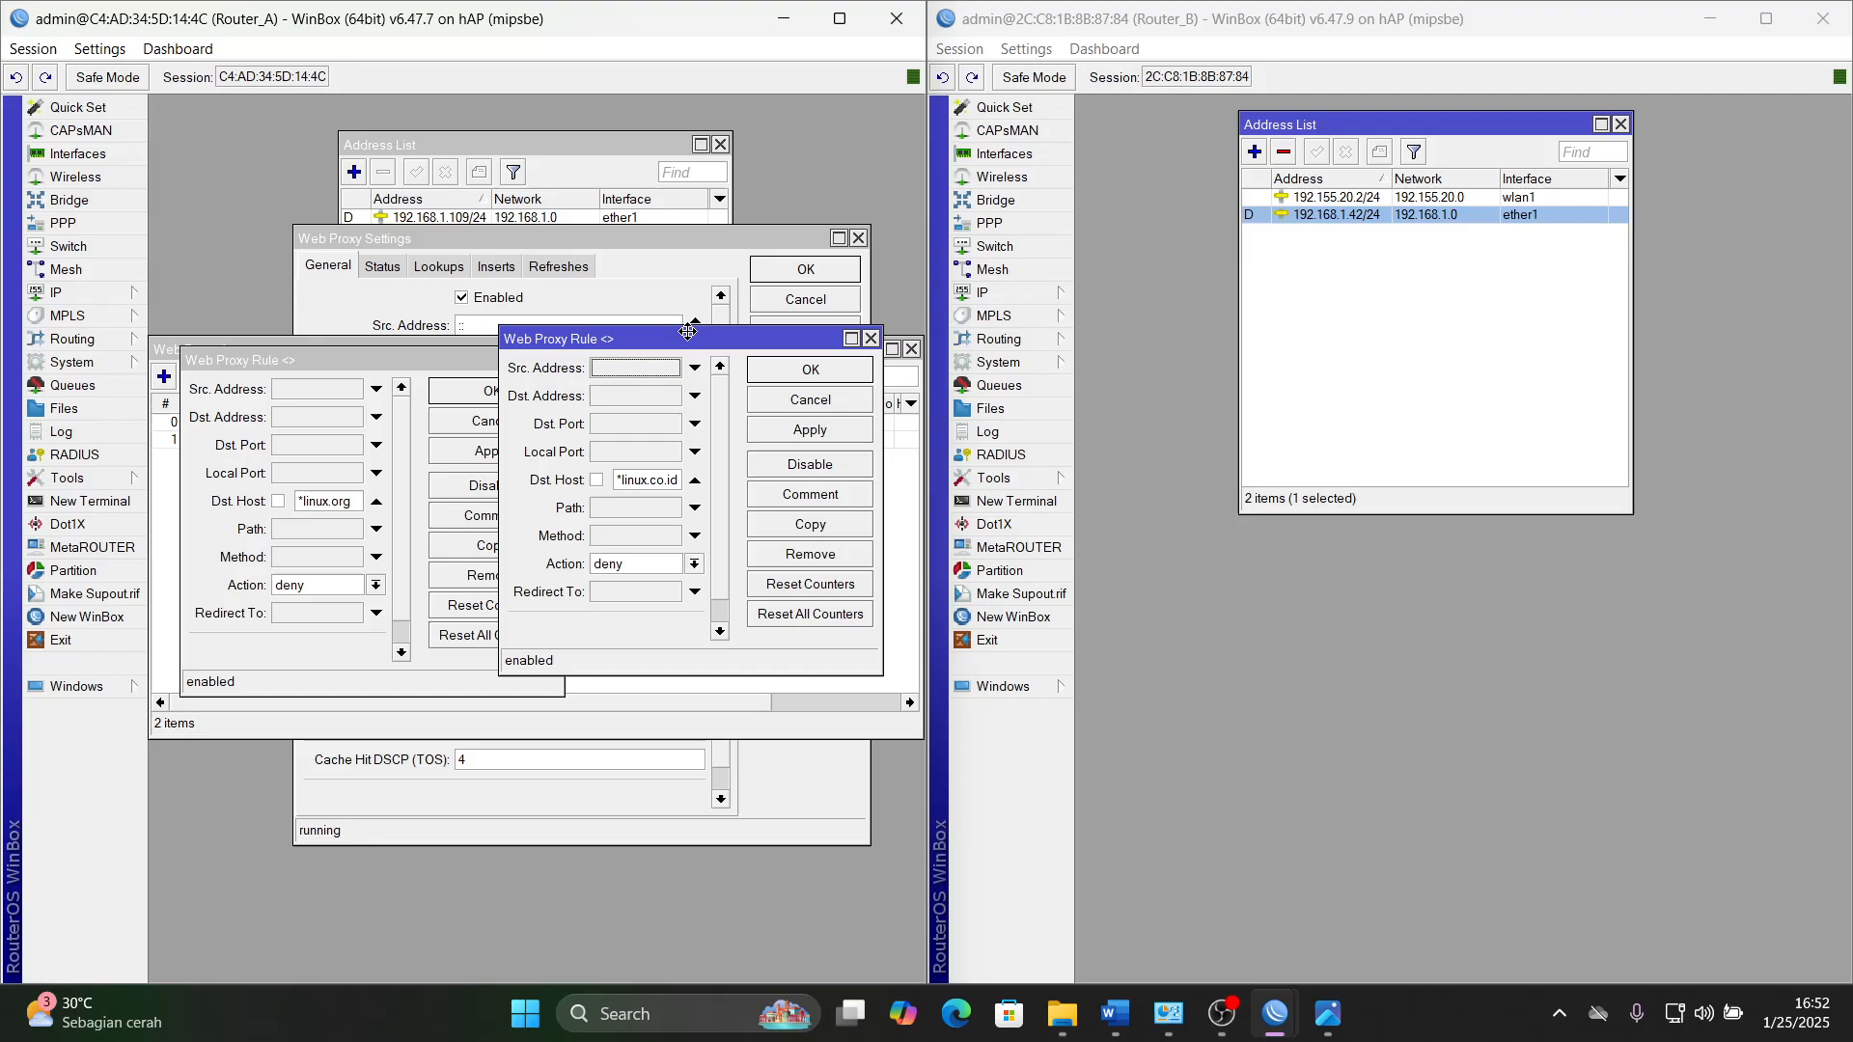
- Save and close both proxy rules, close the Web Proxy Access list, and confirm the Web Proxy settings
{"action": "left_click", "coordinate": [808, 433]}
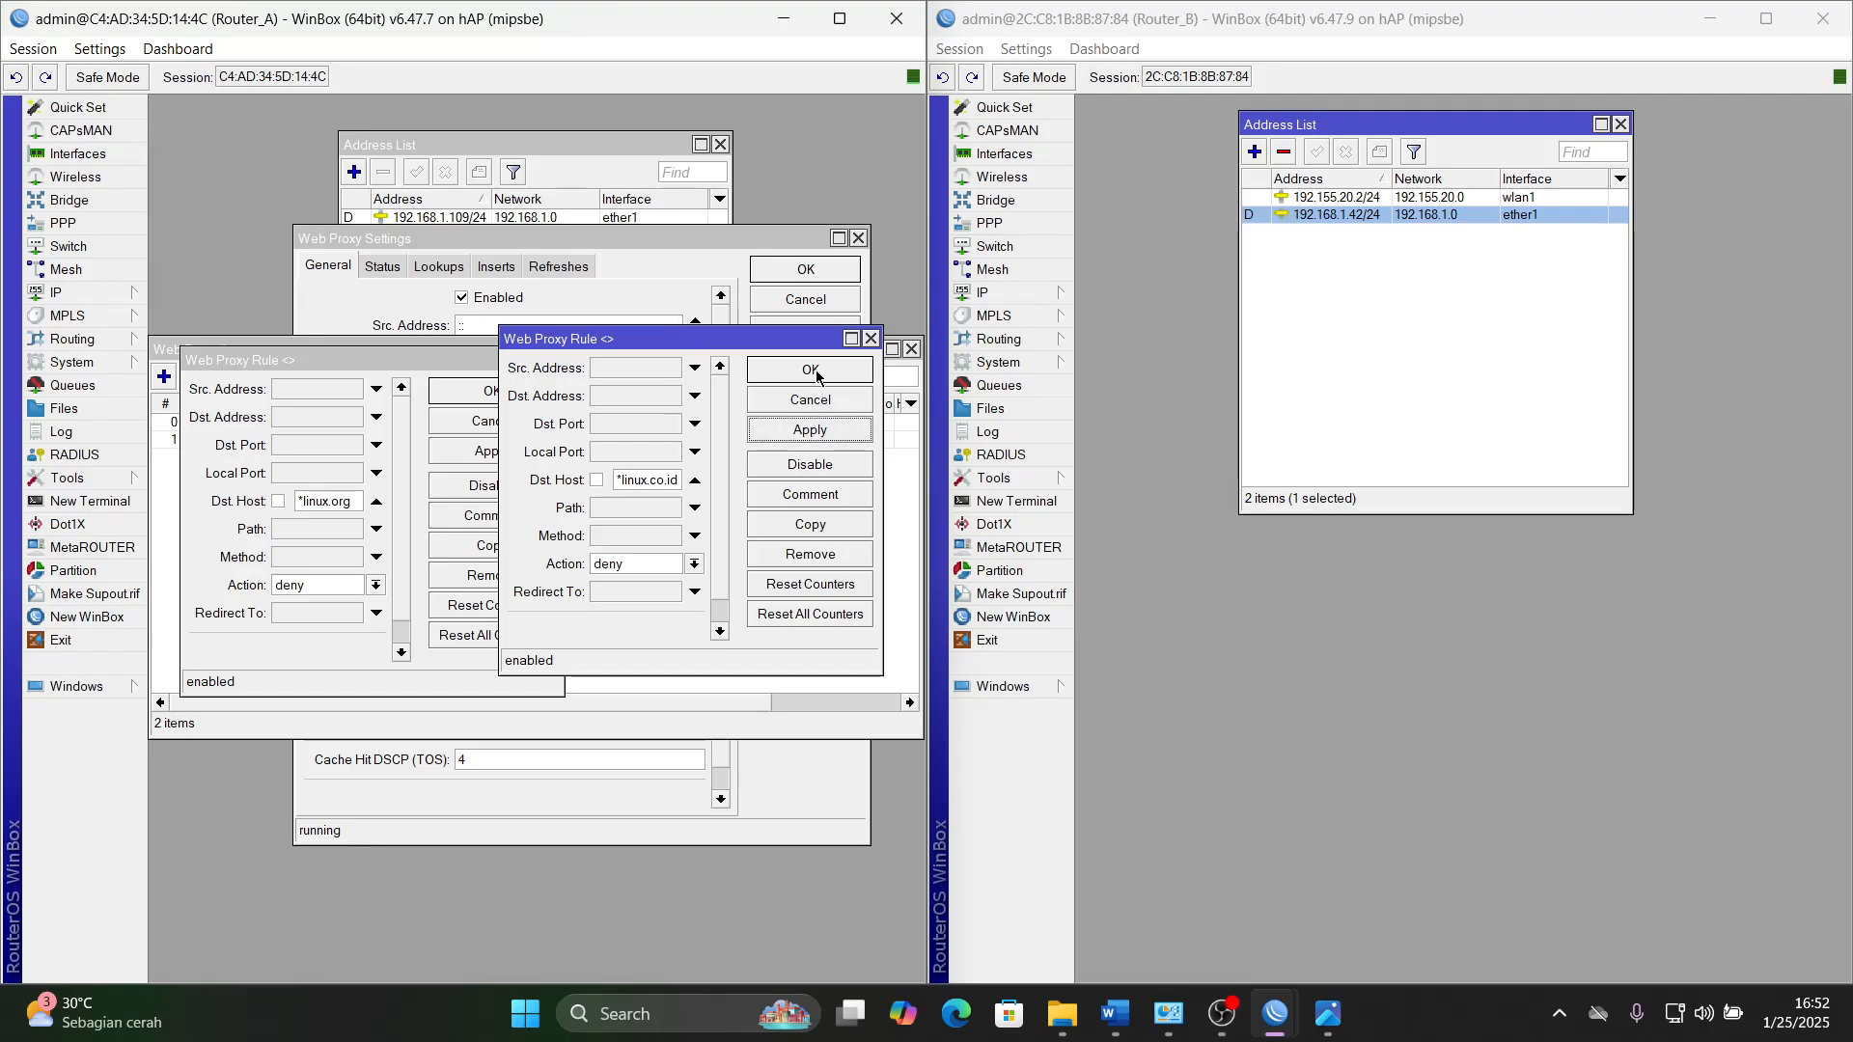
{"action": "left_click", "coordinate": [815, 371]}
{"action": "left_click", "coordinate": [513, 452]}
{"action": "left_click", "coordinate": [516, 396]}
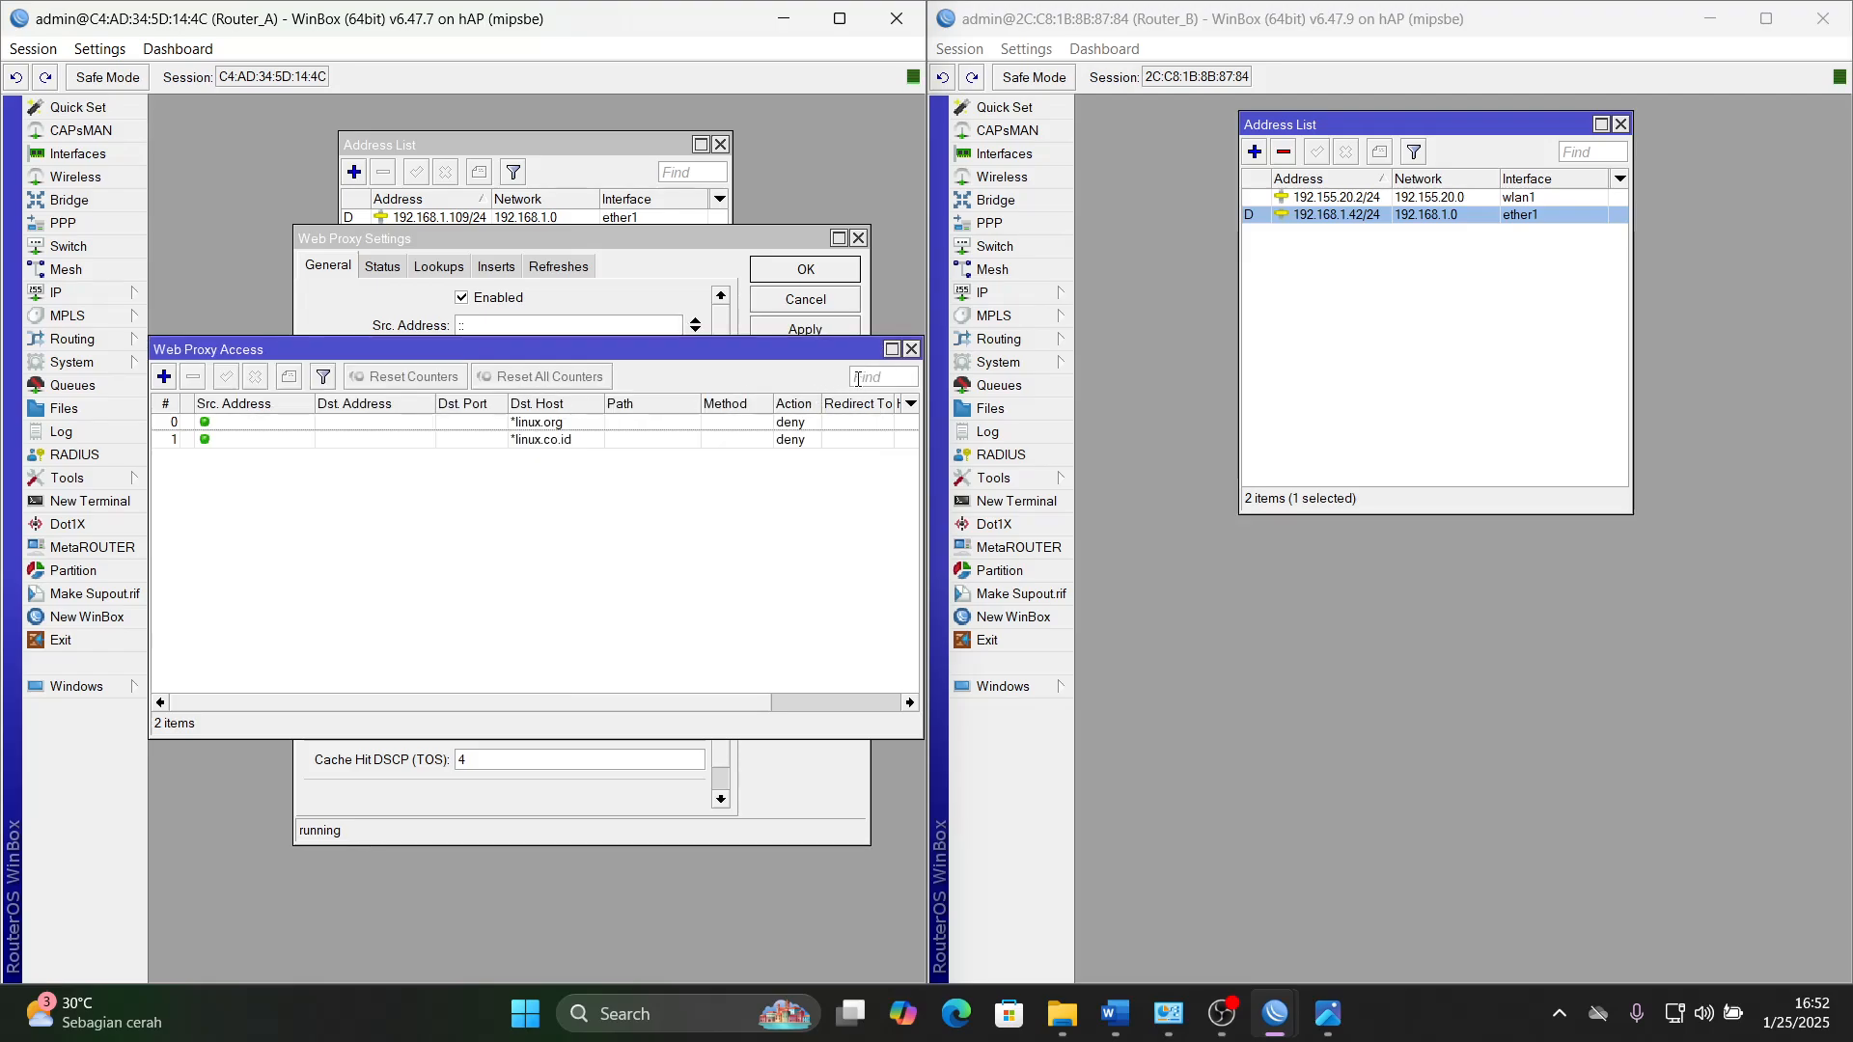
{"action": "left_click", "coordinate": [908, 349]}
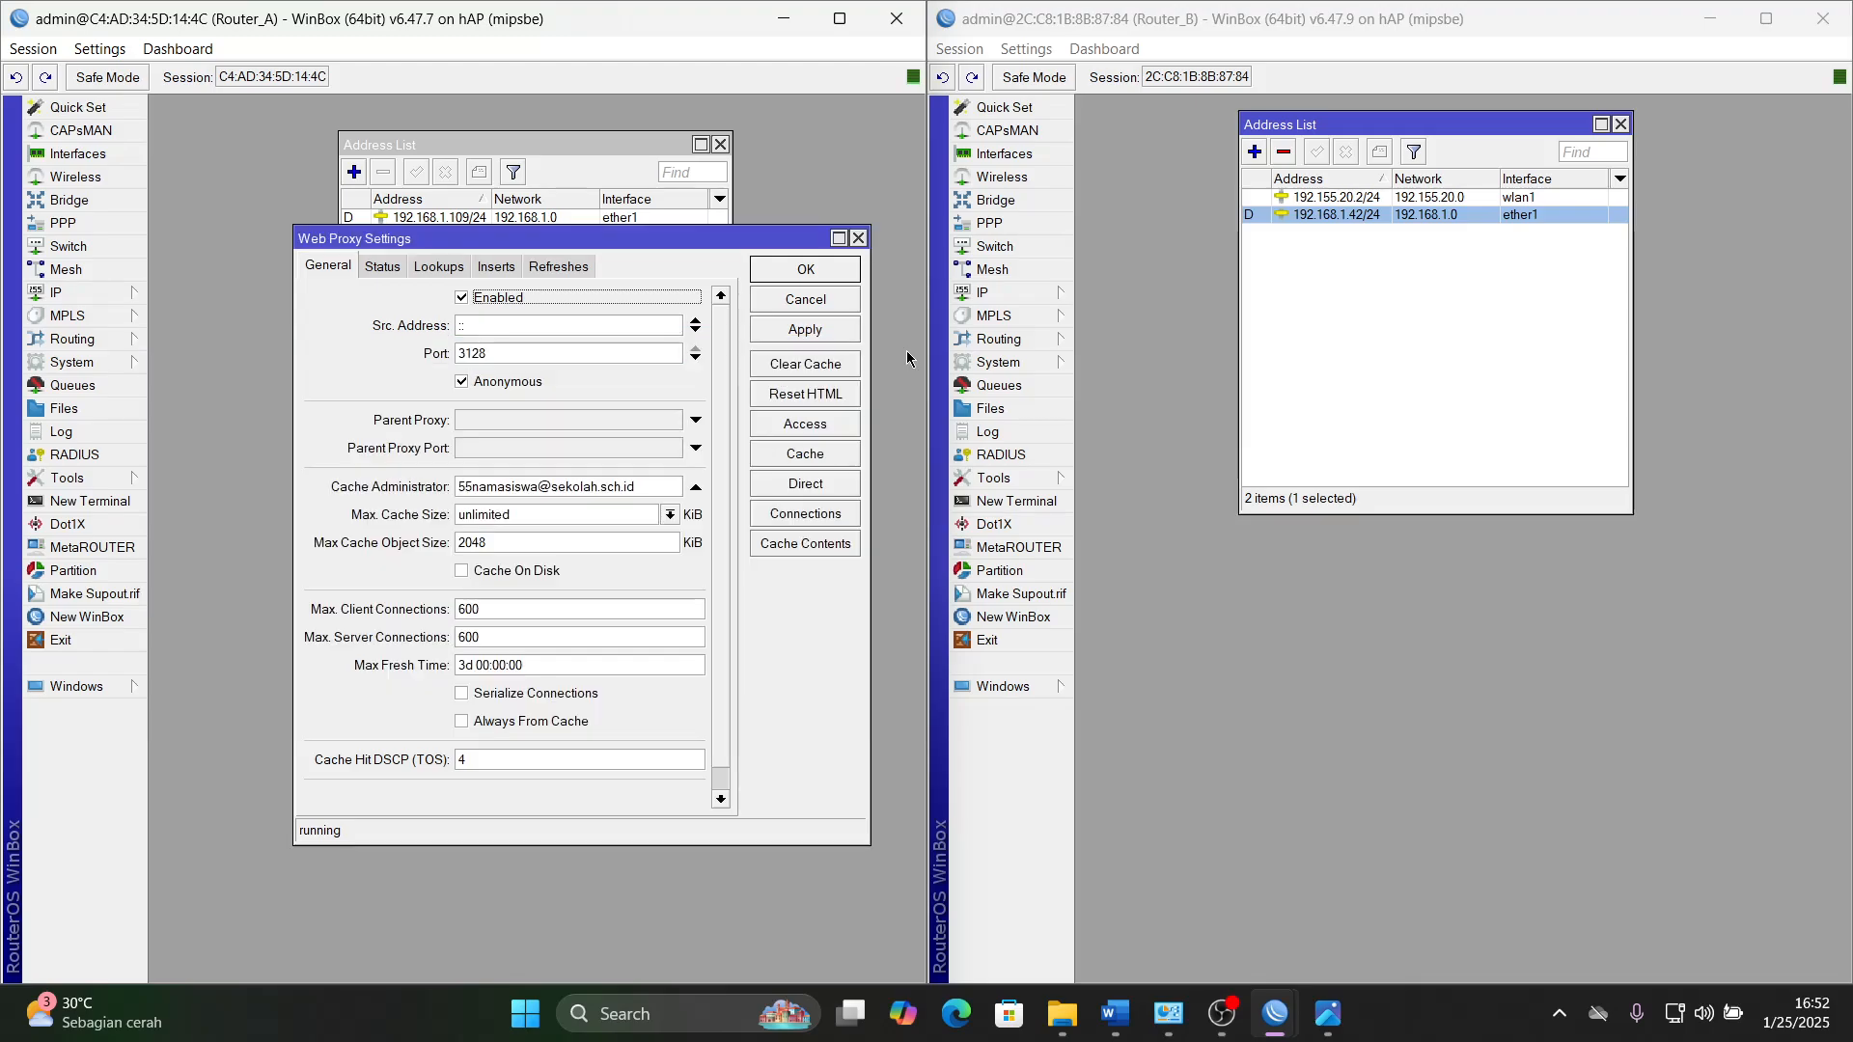
{"action": "left_click", "coordinate": [807, 272]}
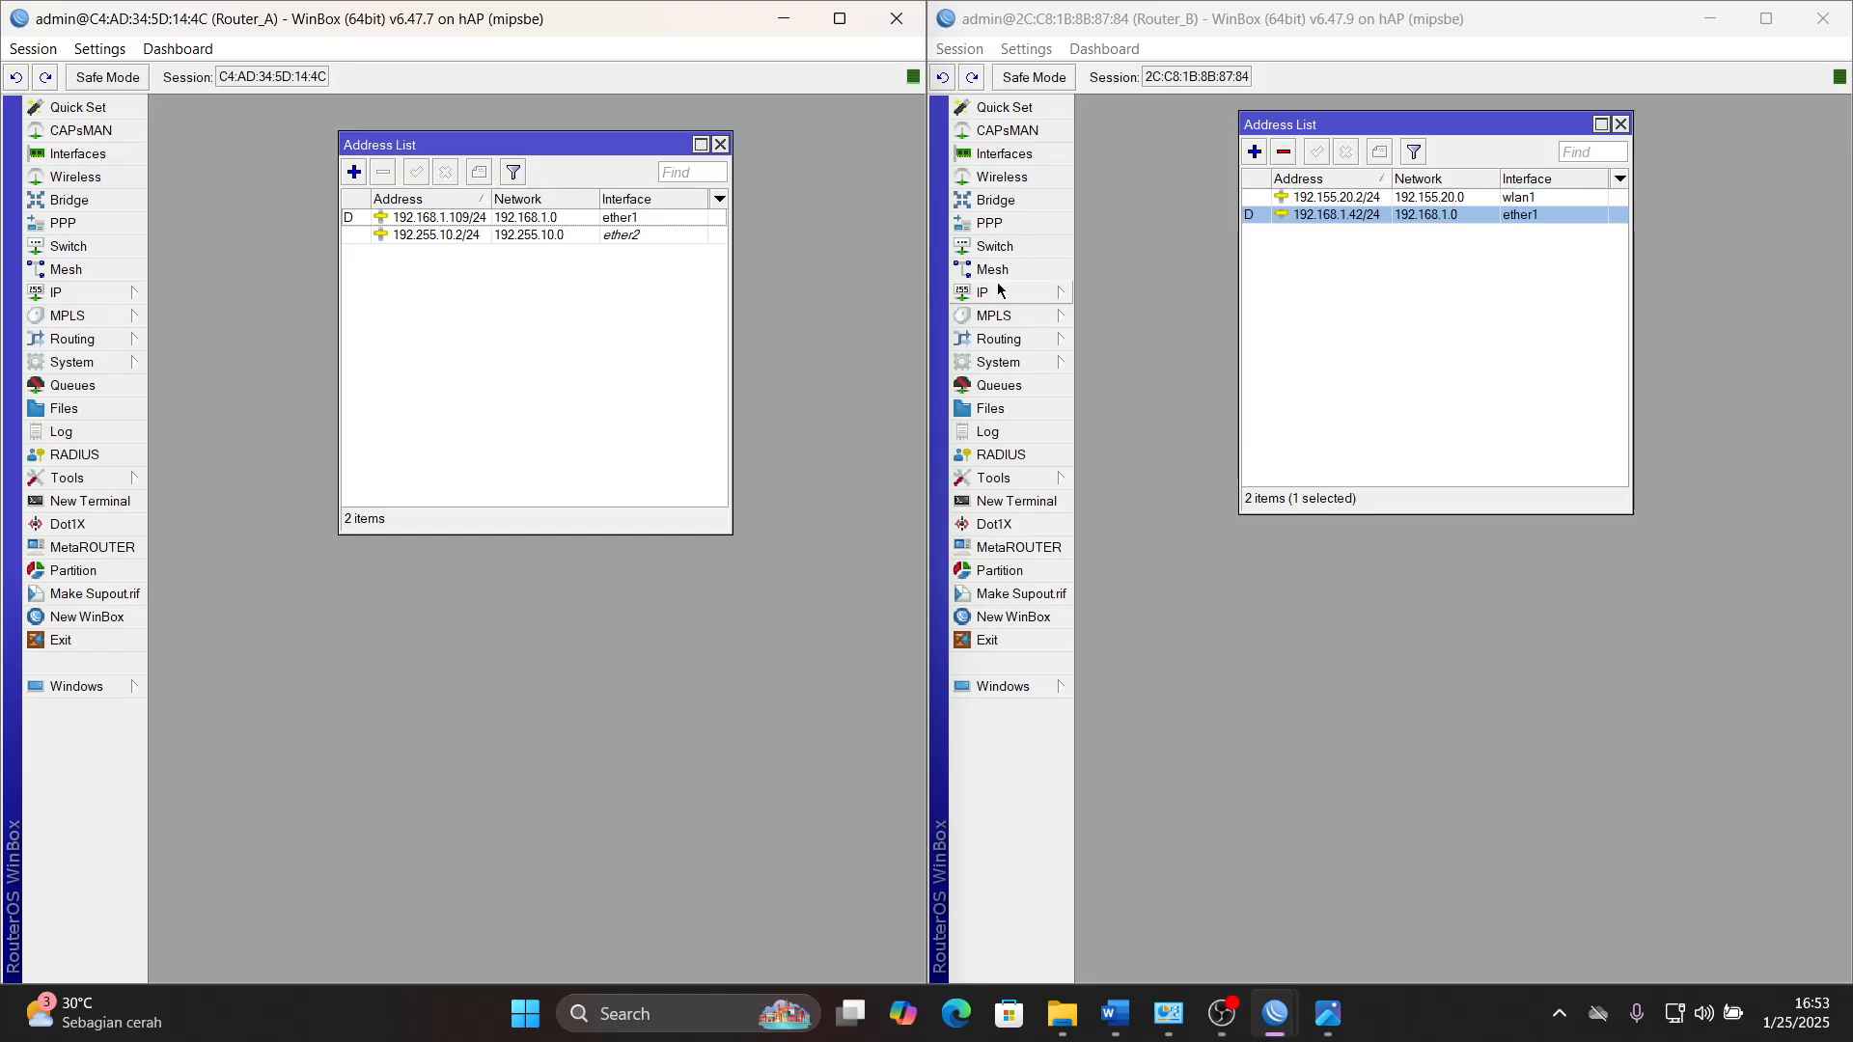
- Review the OSPF networks configured on Router_B and close the OSPF window
{"action": "left_click", "coordinate": [999, 339]}
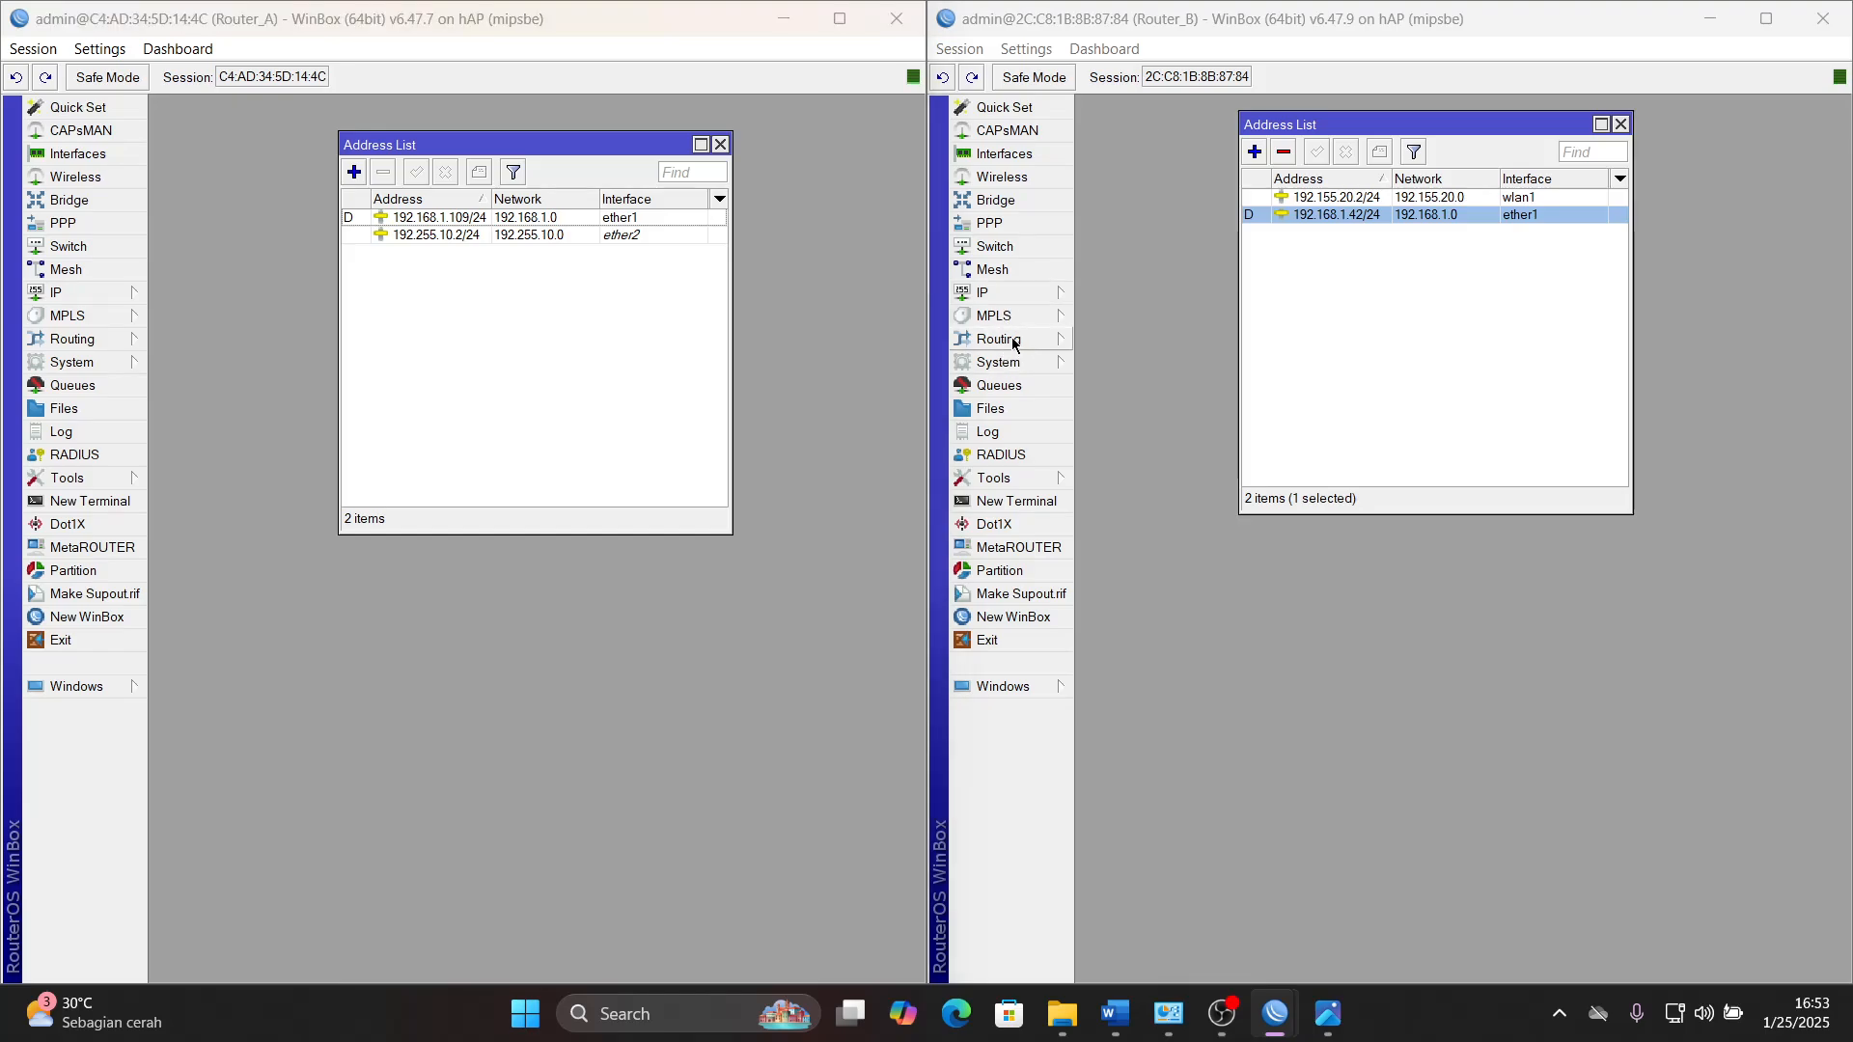
{"action": "left_click", "coordinate": [1134, 434]}
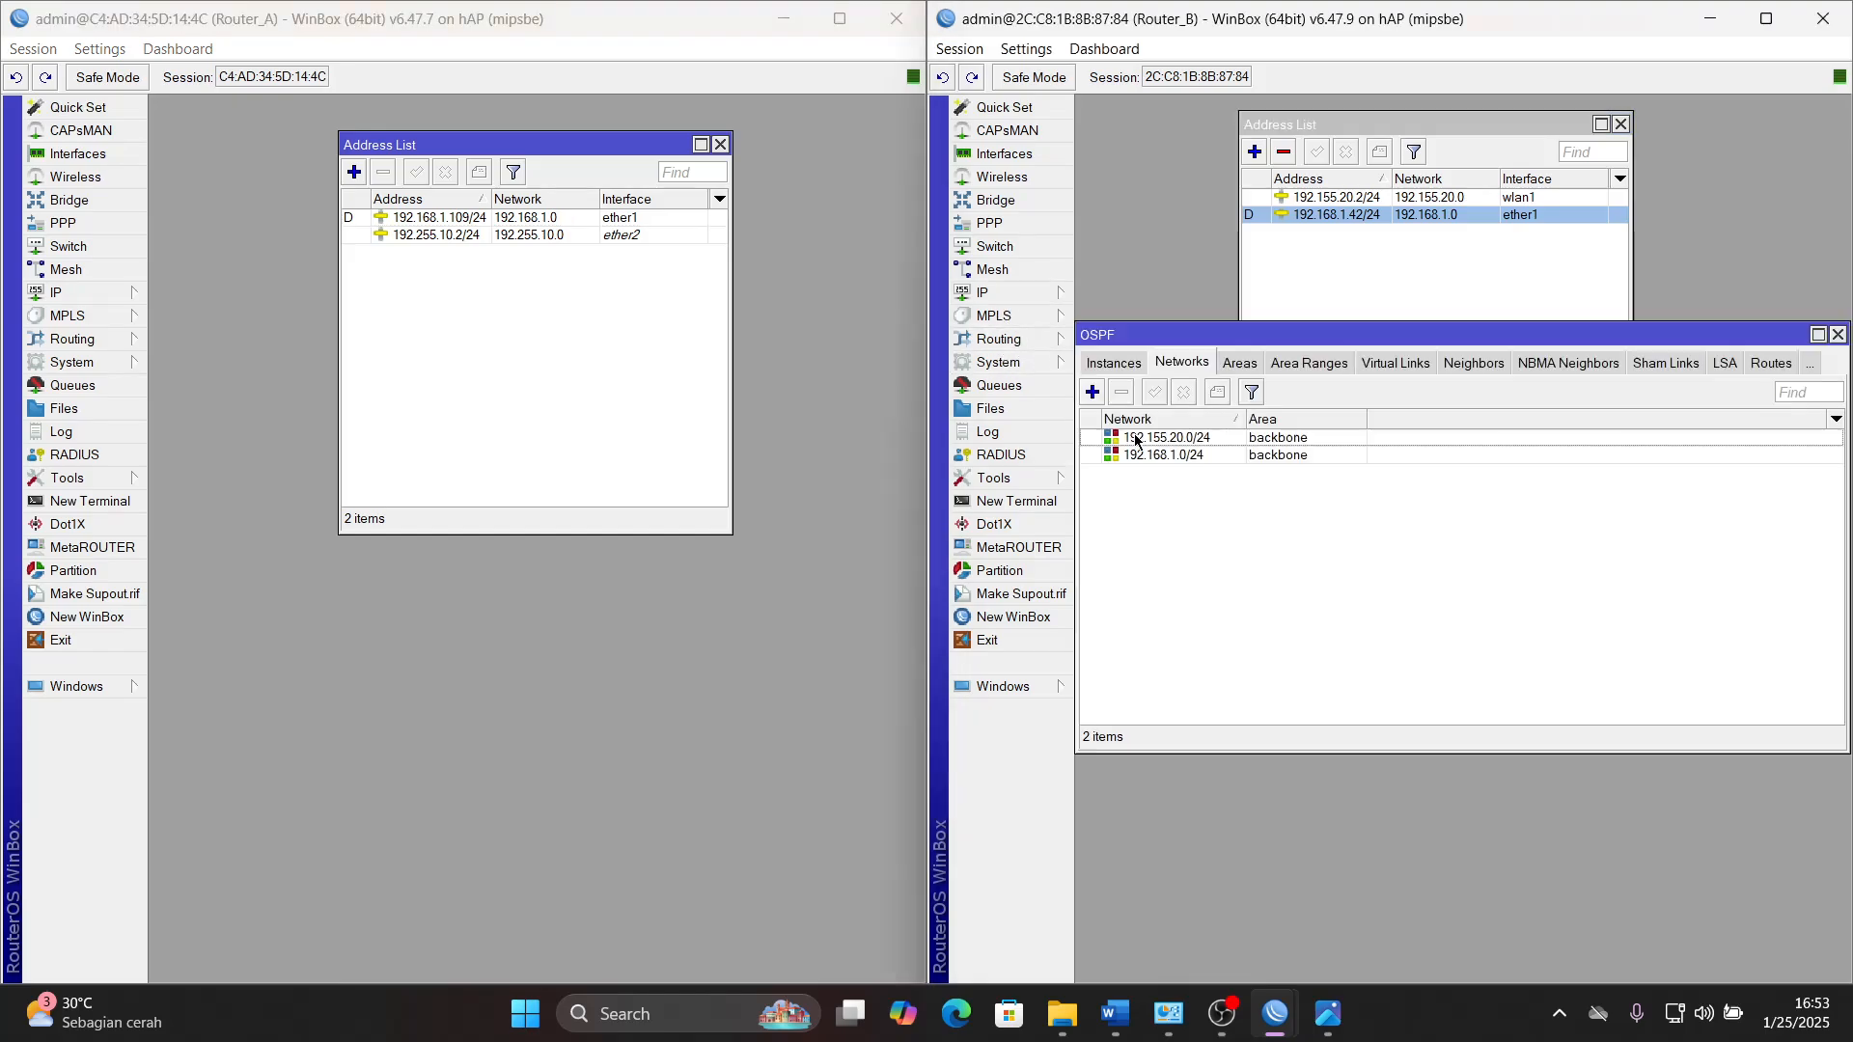
{"action": "left_click", "coordinate": [1838, 333]}
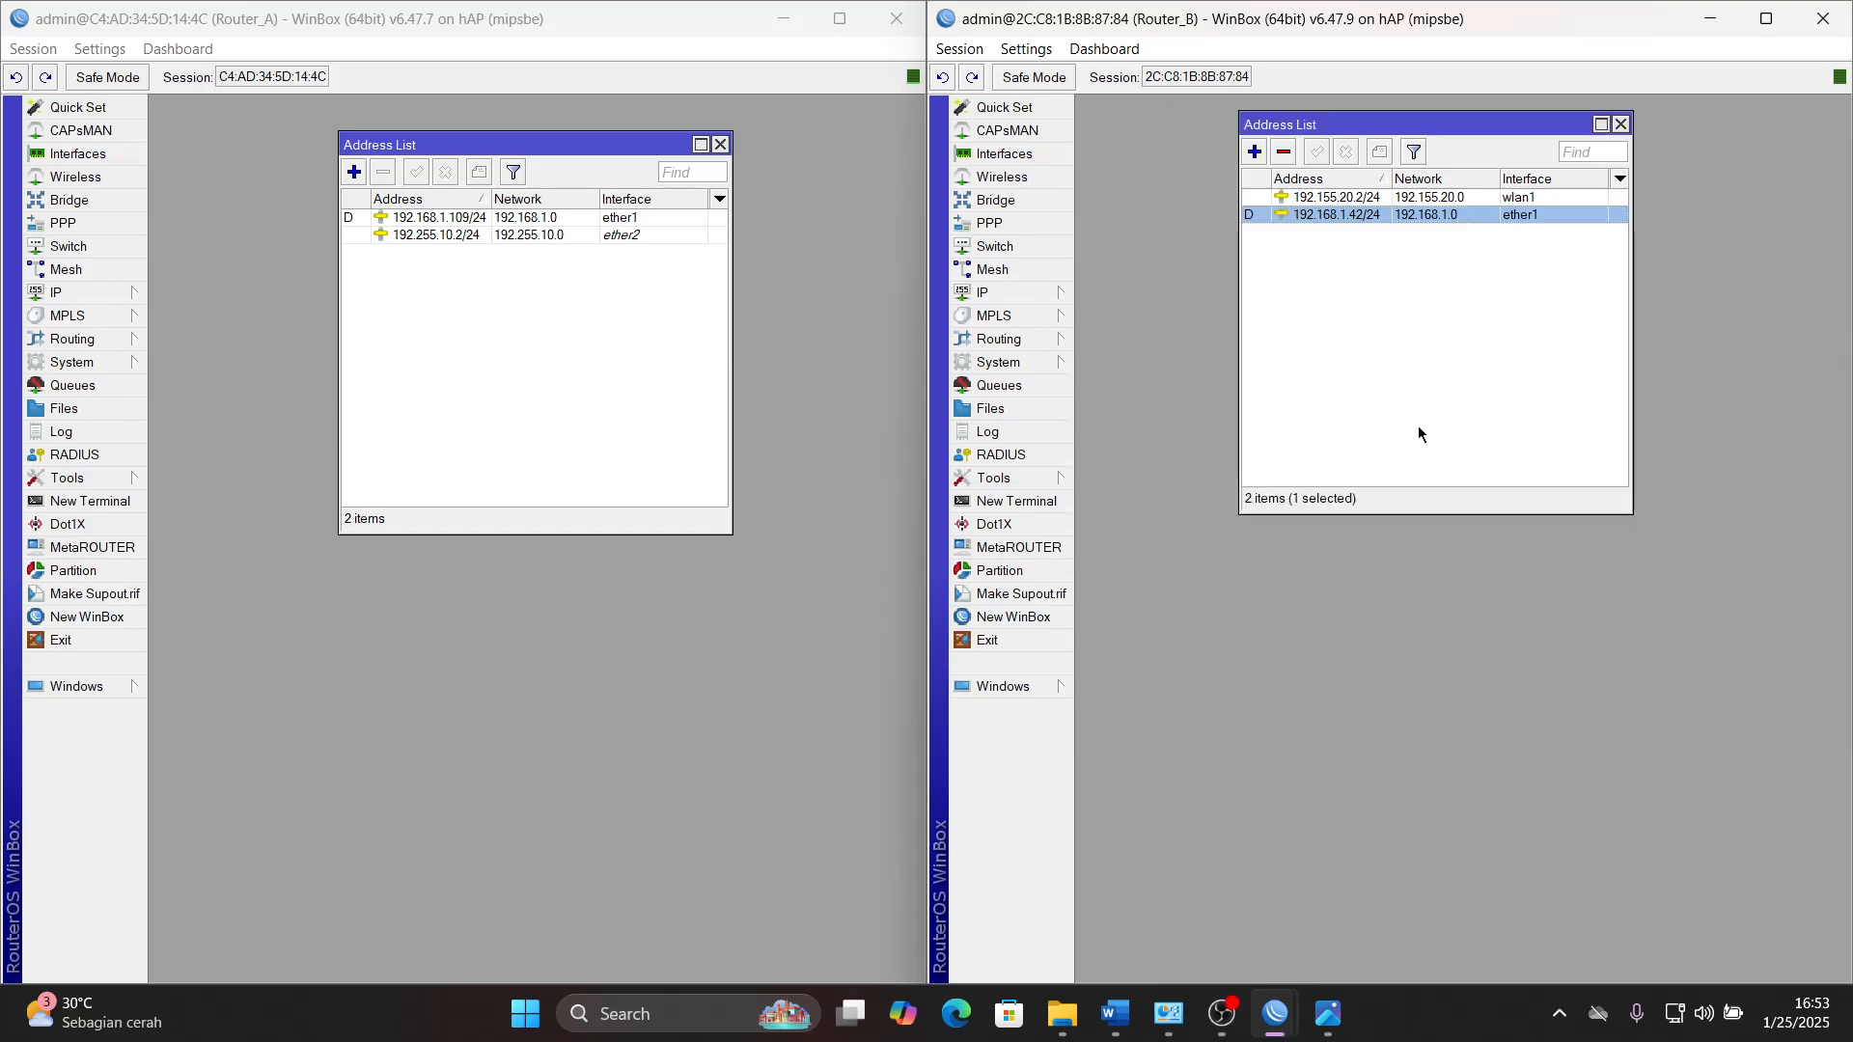
- Check the proxy server requirements in the Word task document, from proxy port to blocked site, against the Router_A setup
{"action": "left_click", "coordinate": [1115, 1013]}
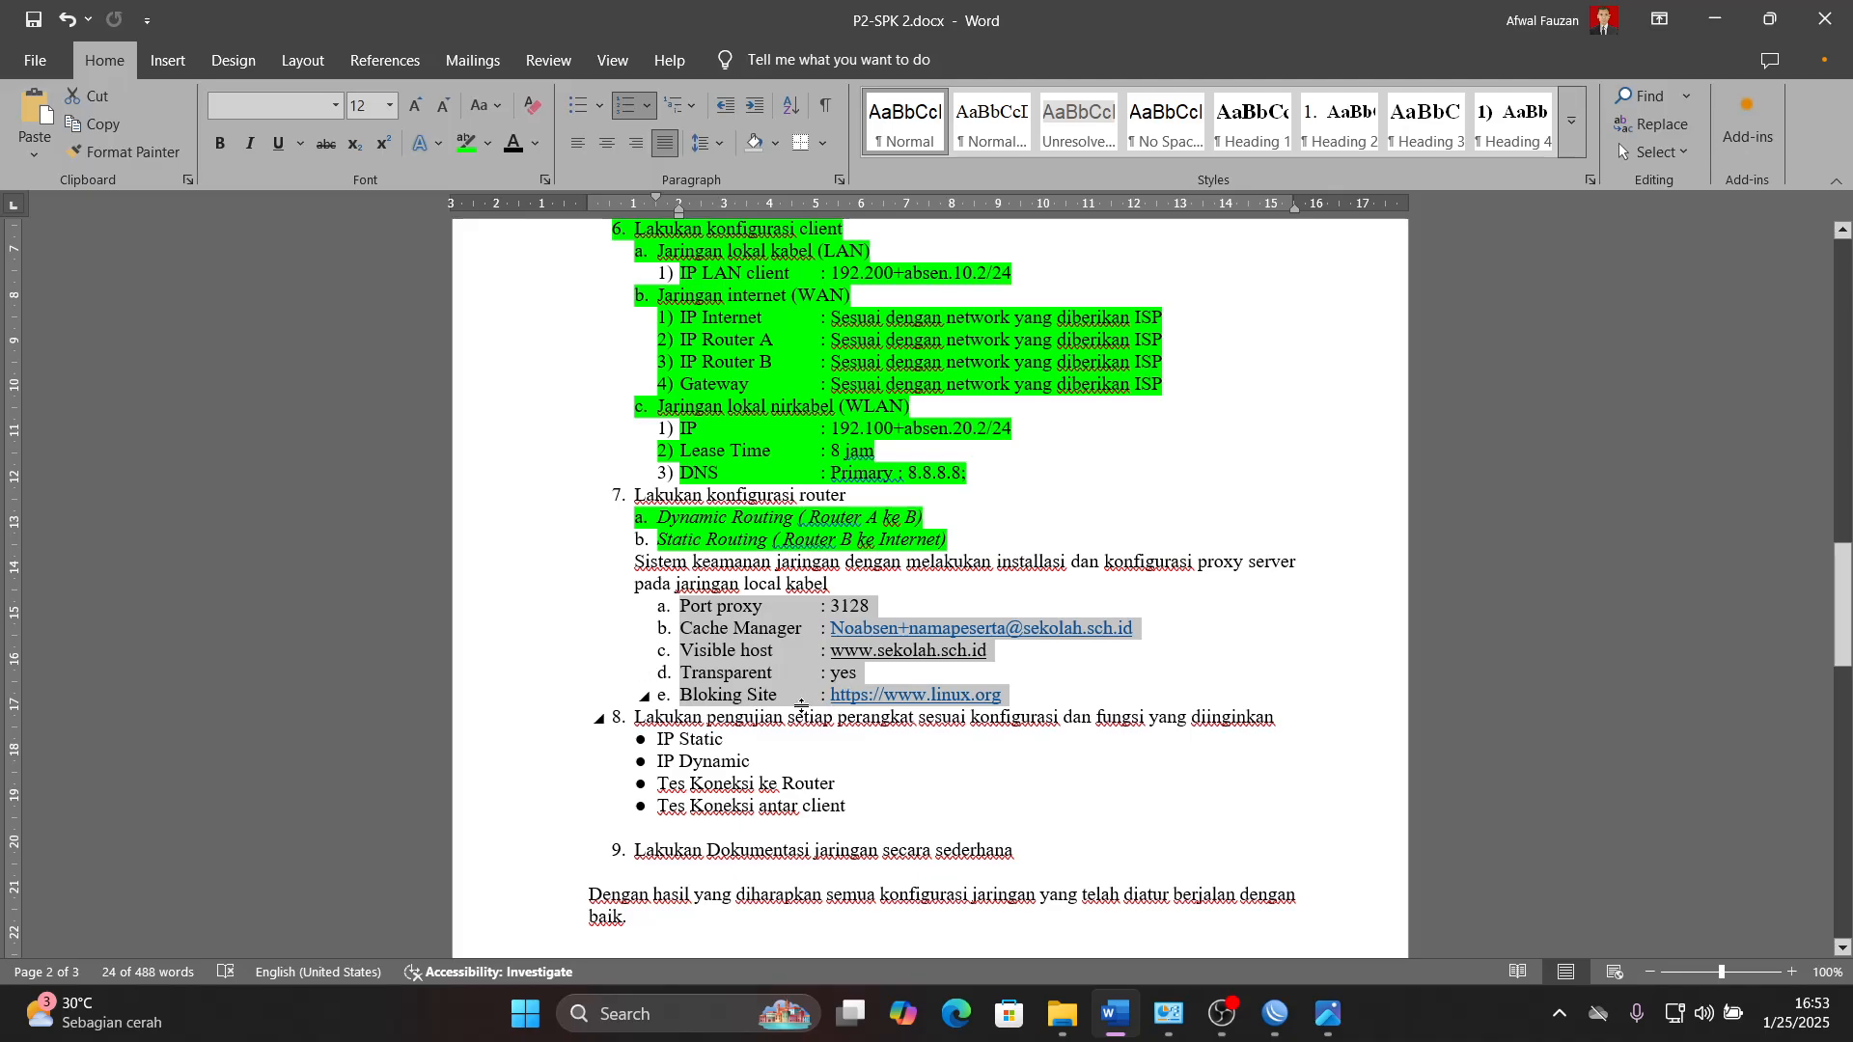
{"action": "left_click", "coordinate": [1136, 1034]}
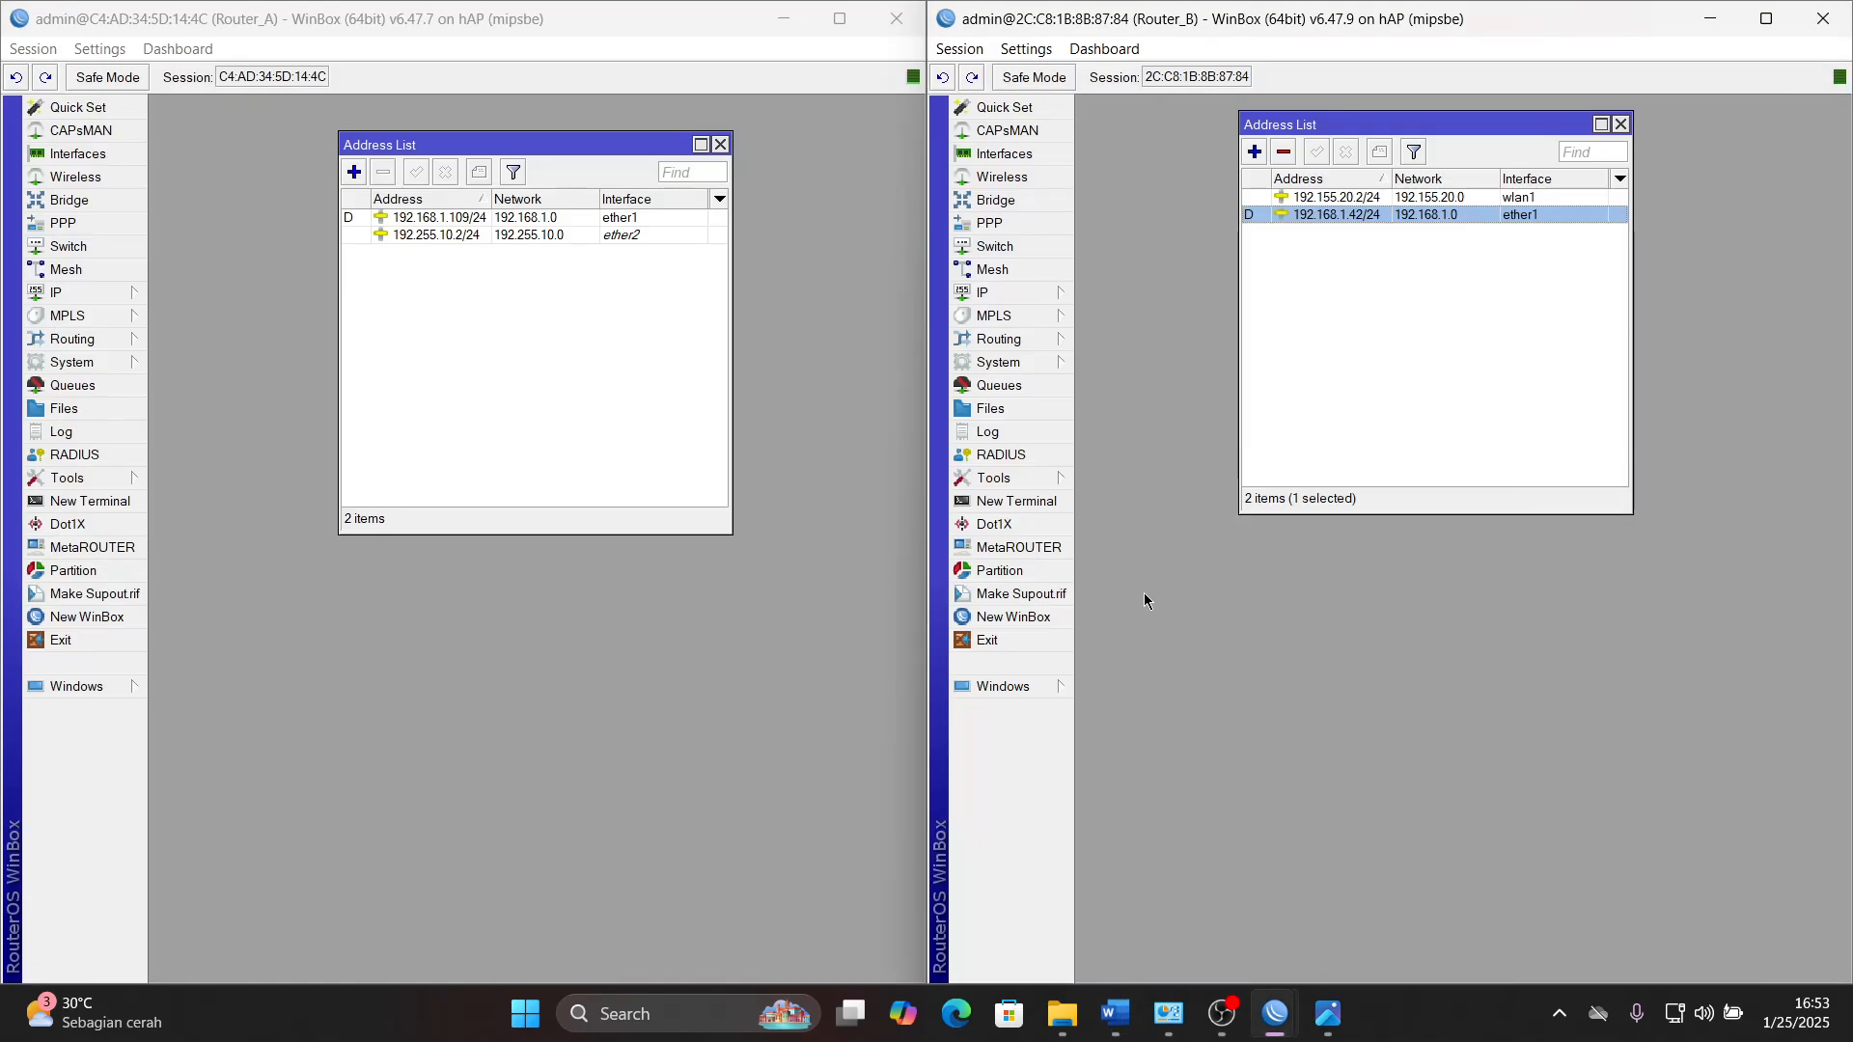
{"action": "left_click", "coordinate": [1114, 1013]}
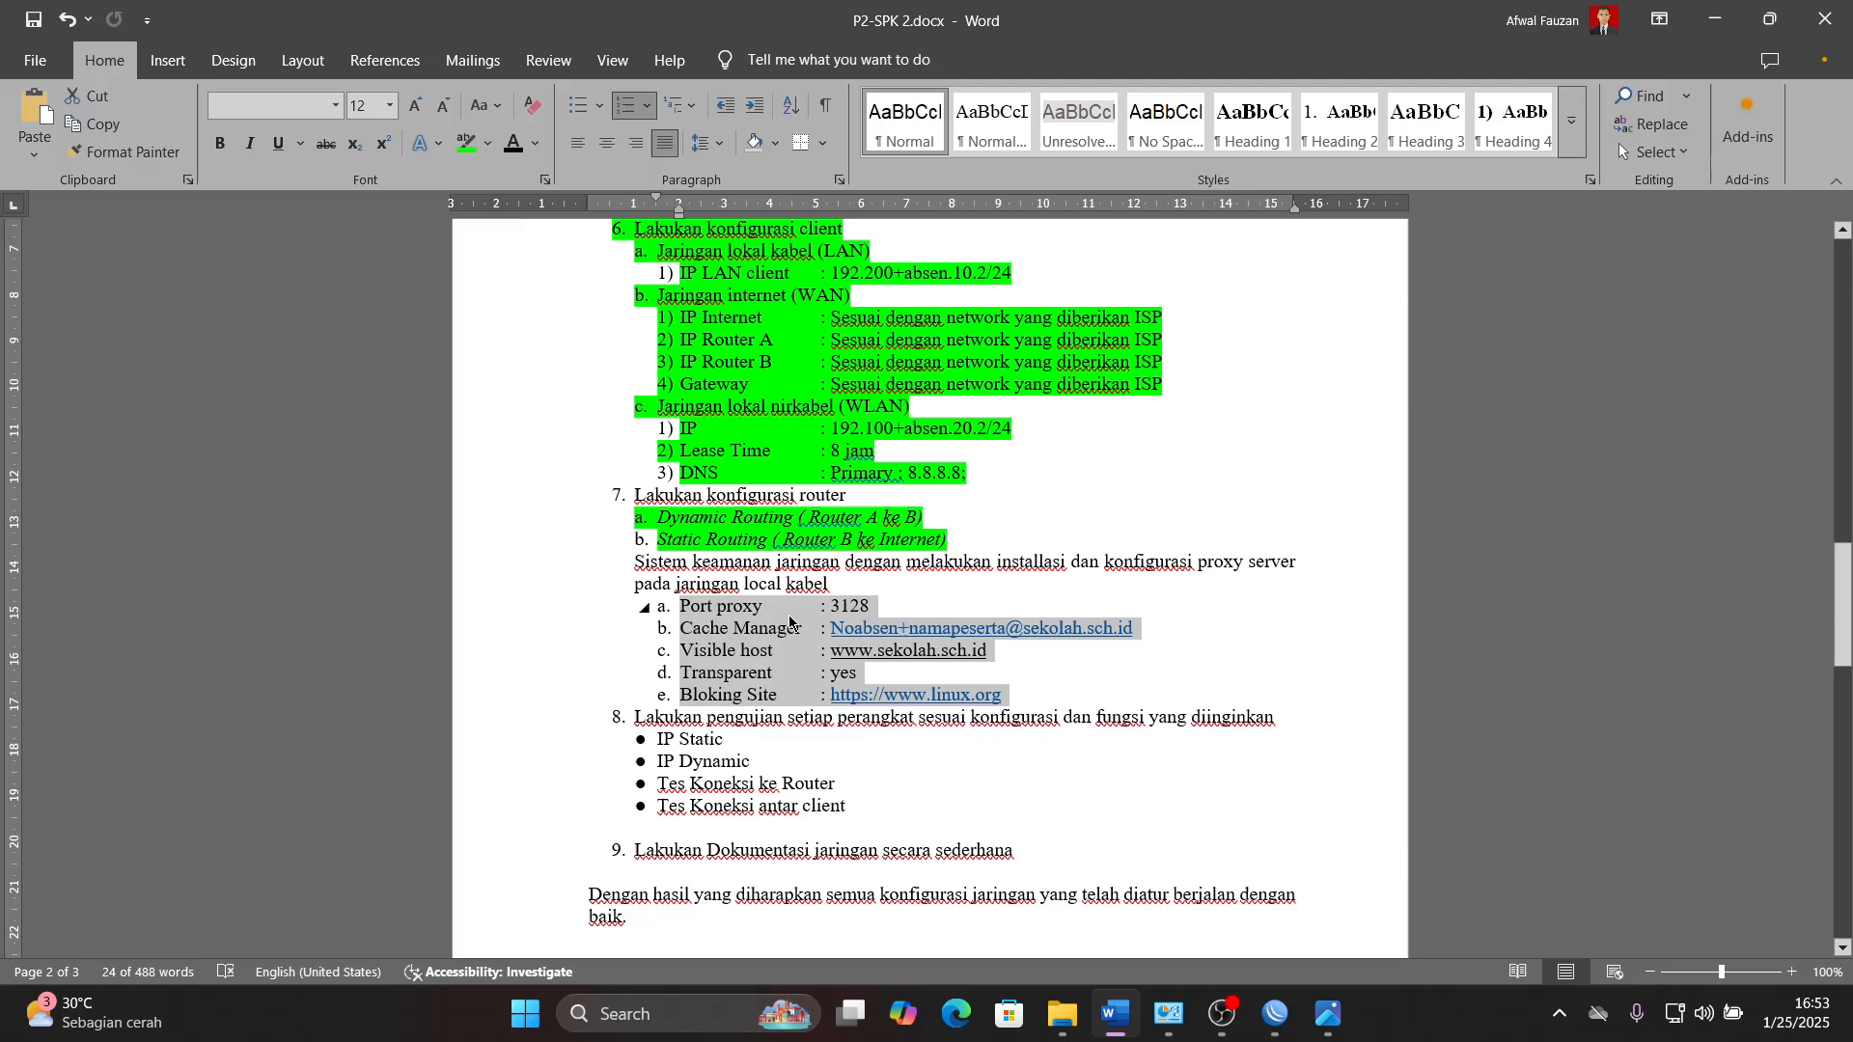
{"action": "left_click", "coordinate": [1120, 1016]}
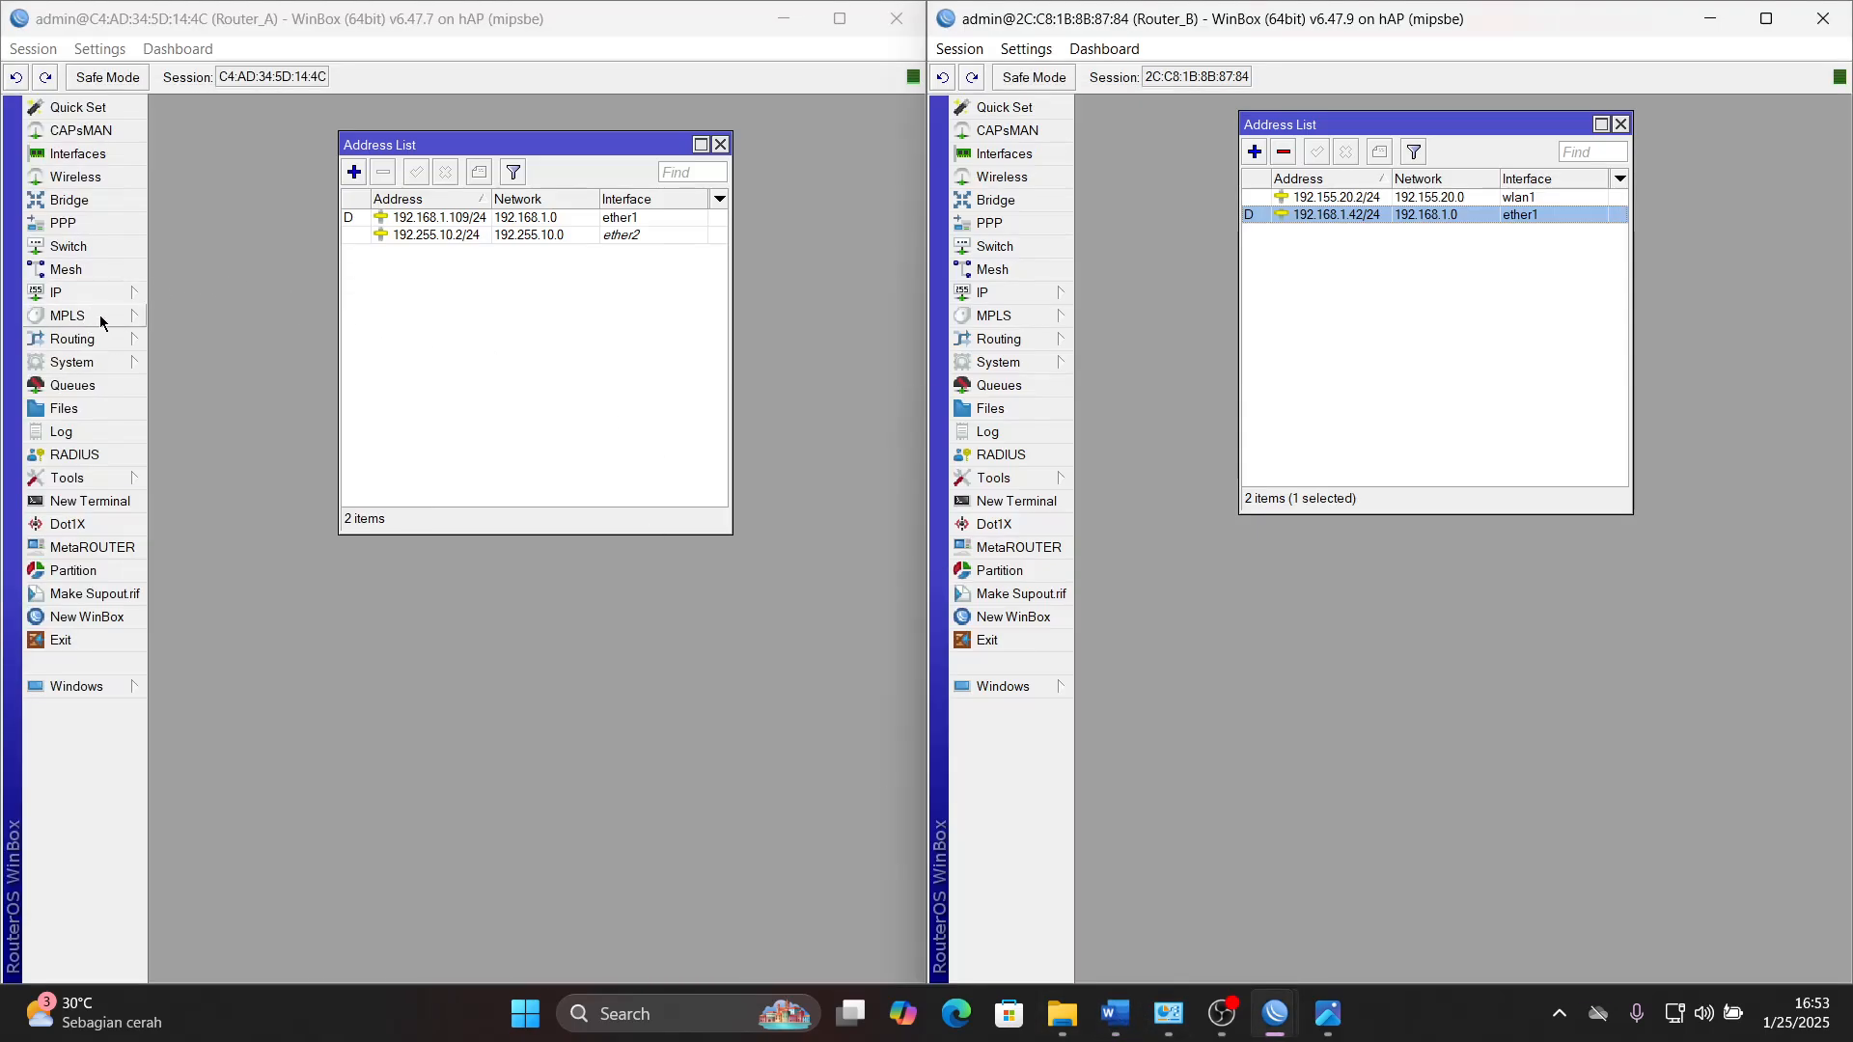
{"action": "left_click", "coordinate": [1114, 1013]}
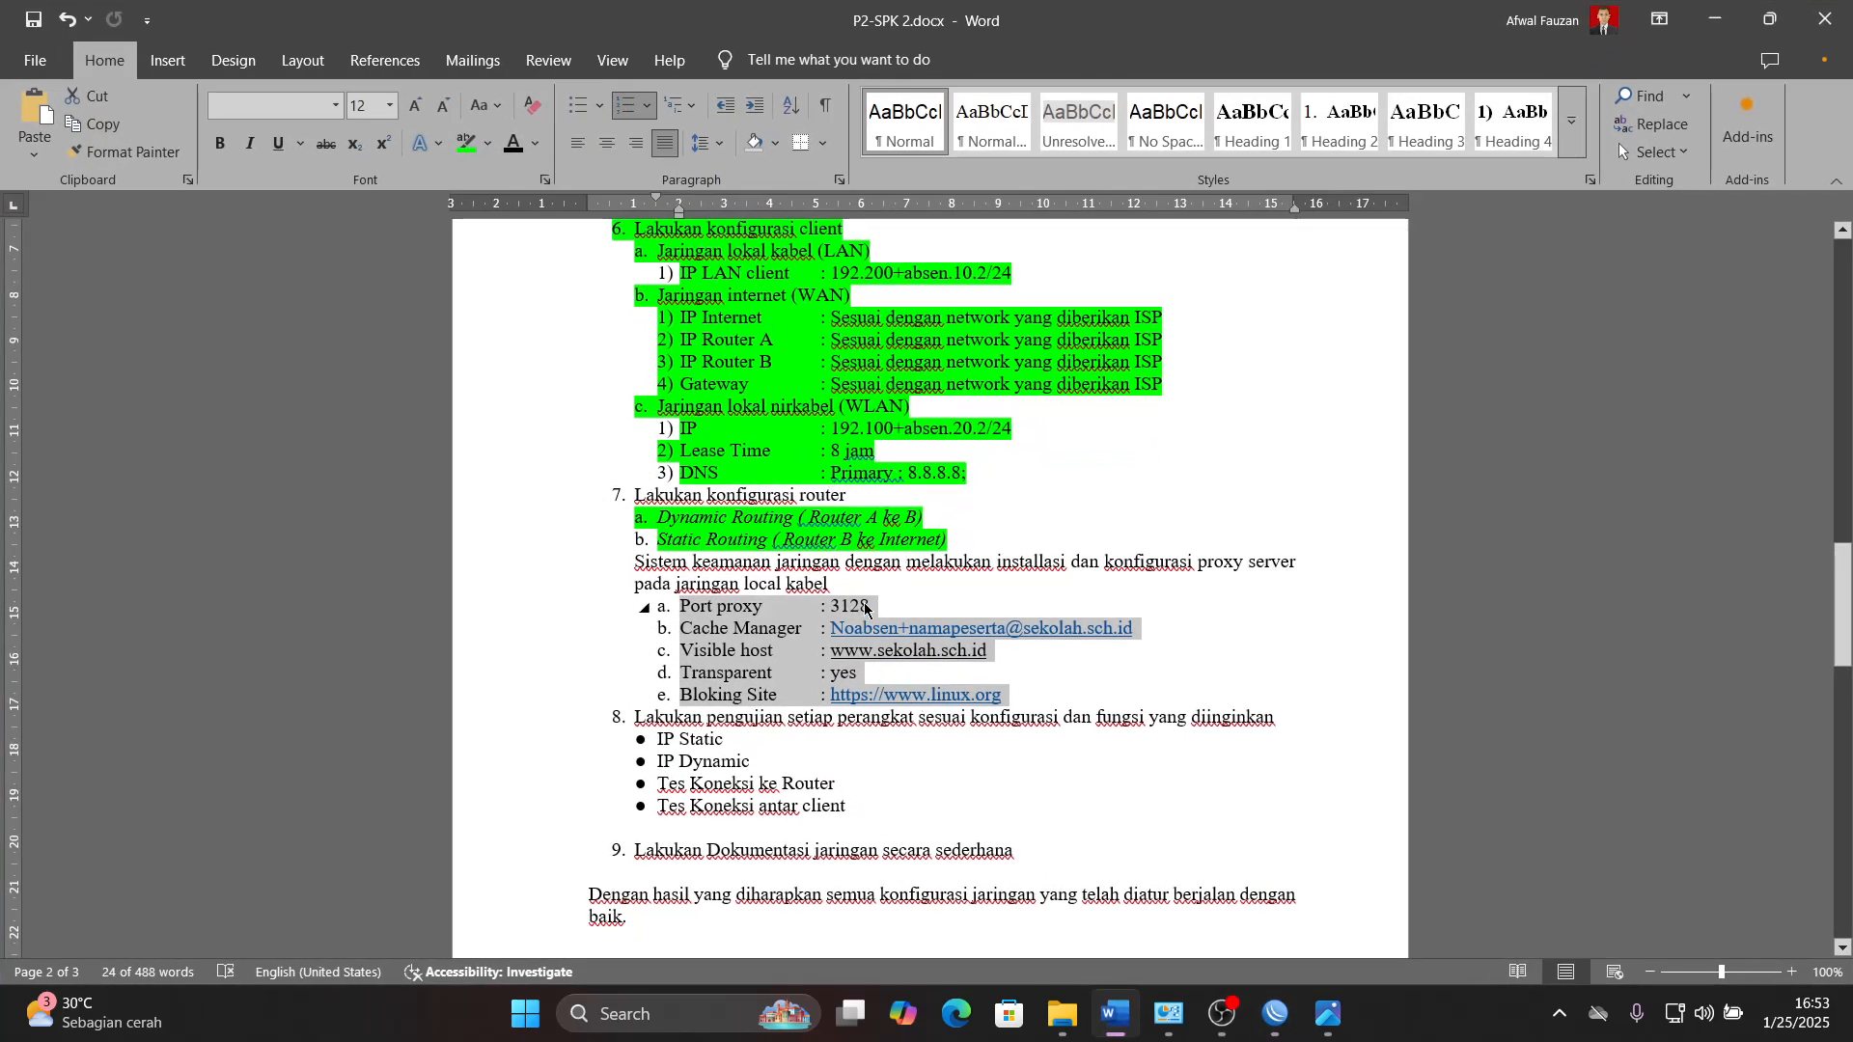
{"action": "key", "text": "alt+Tab"}
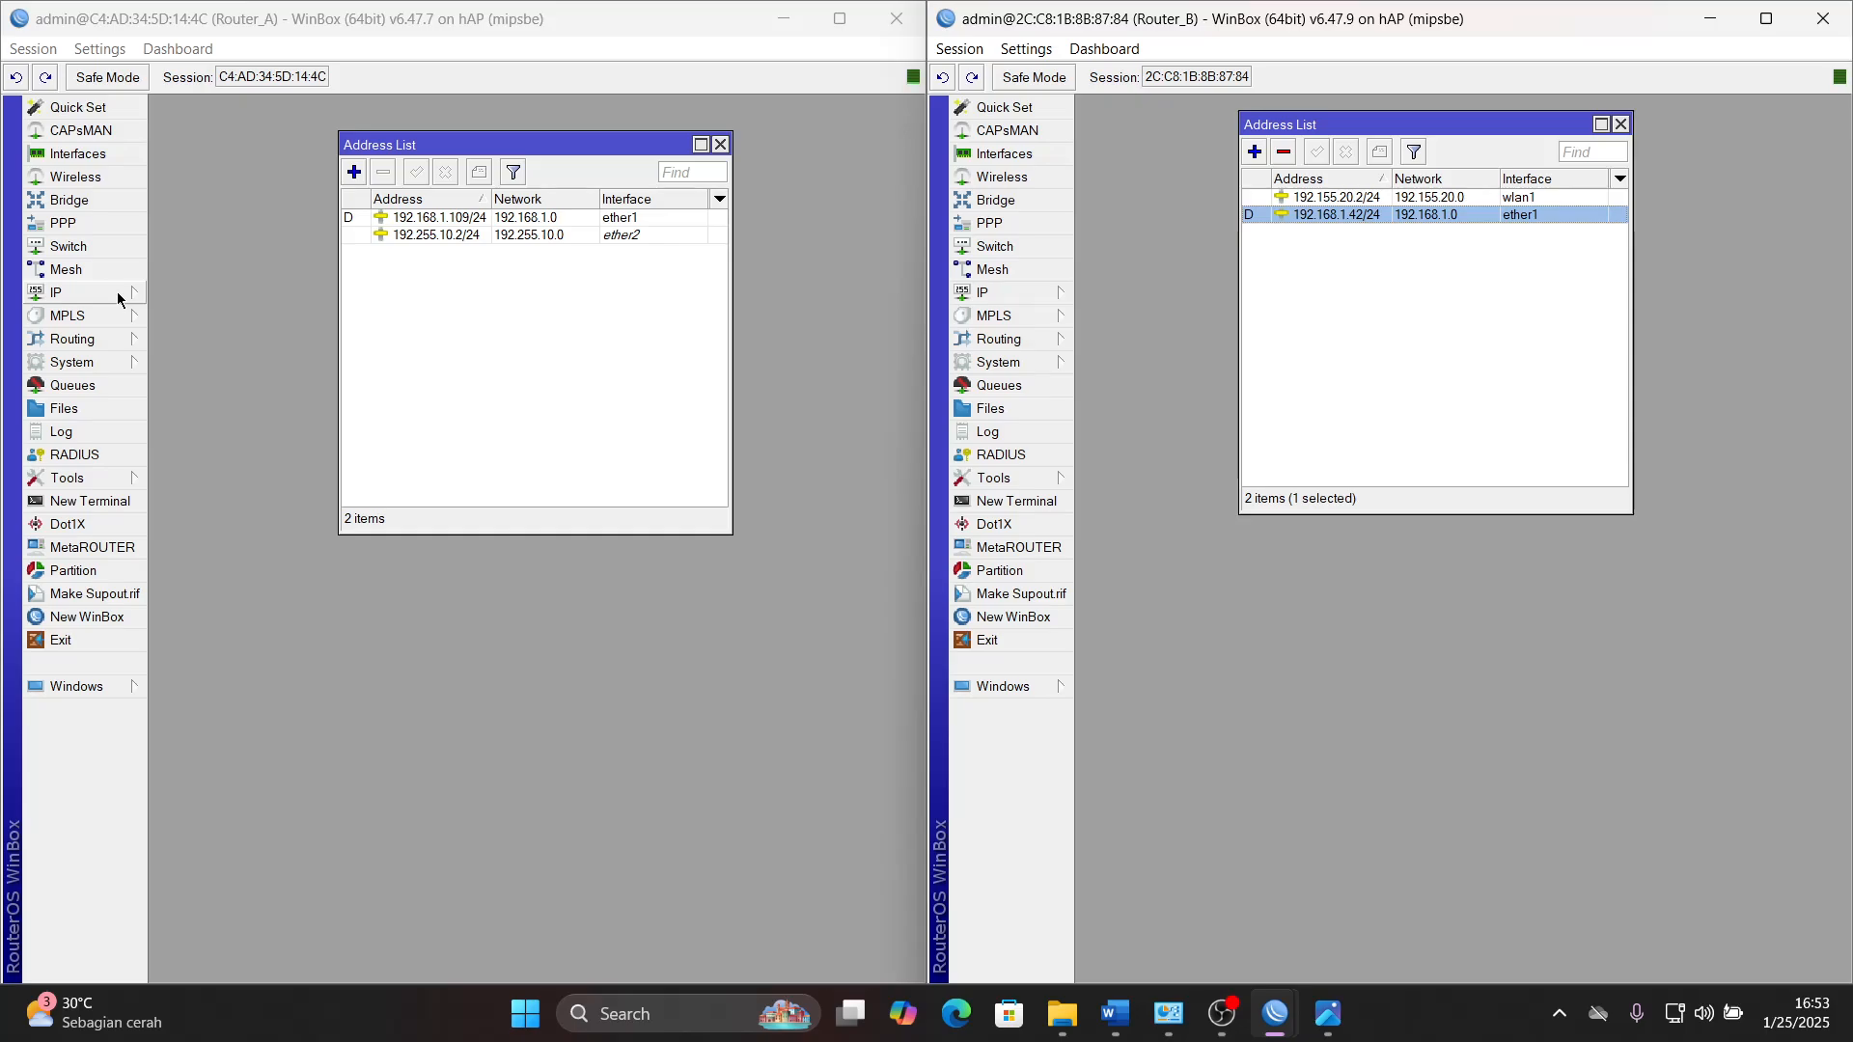
{"action": "left_click", "coordinate": [1115, 1013]}
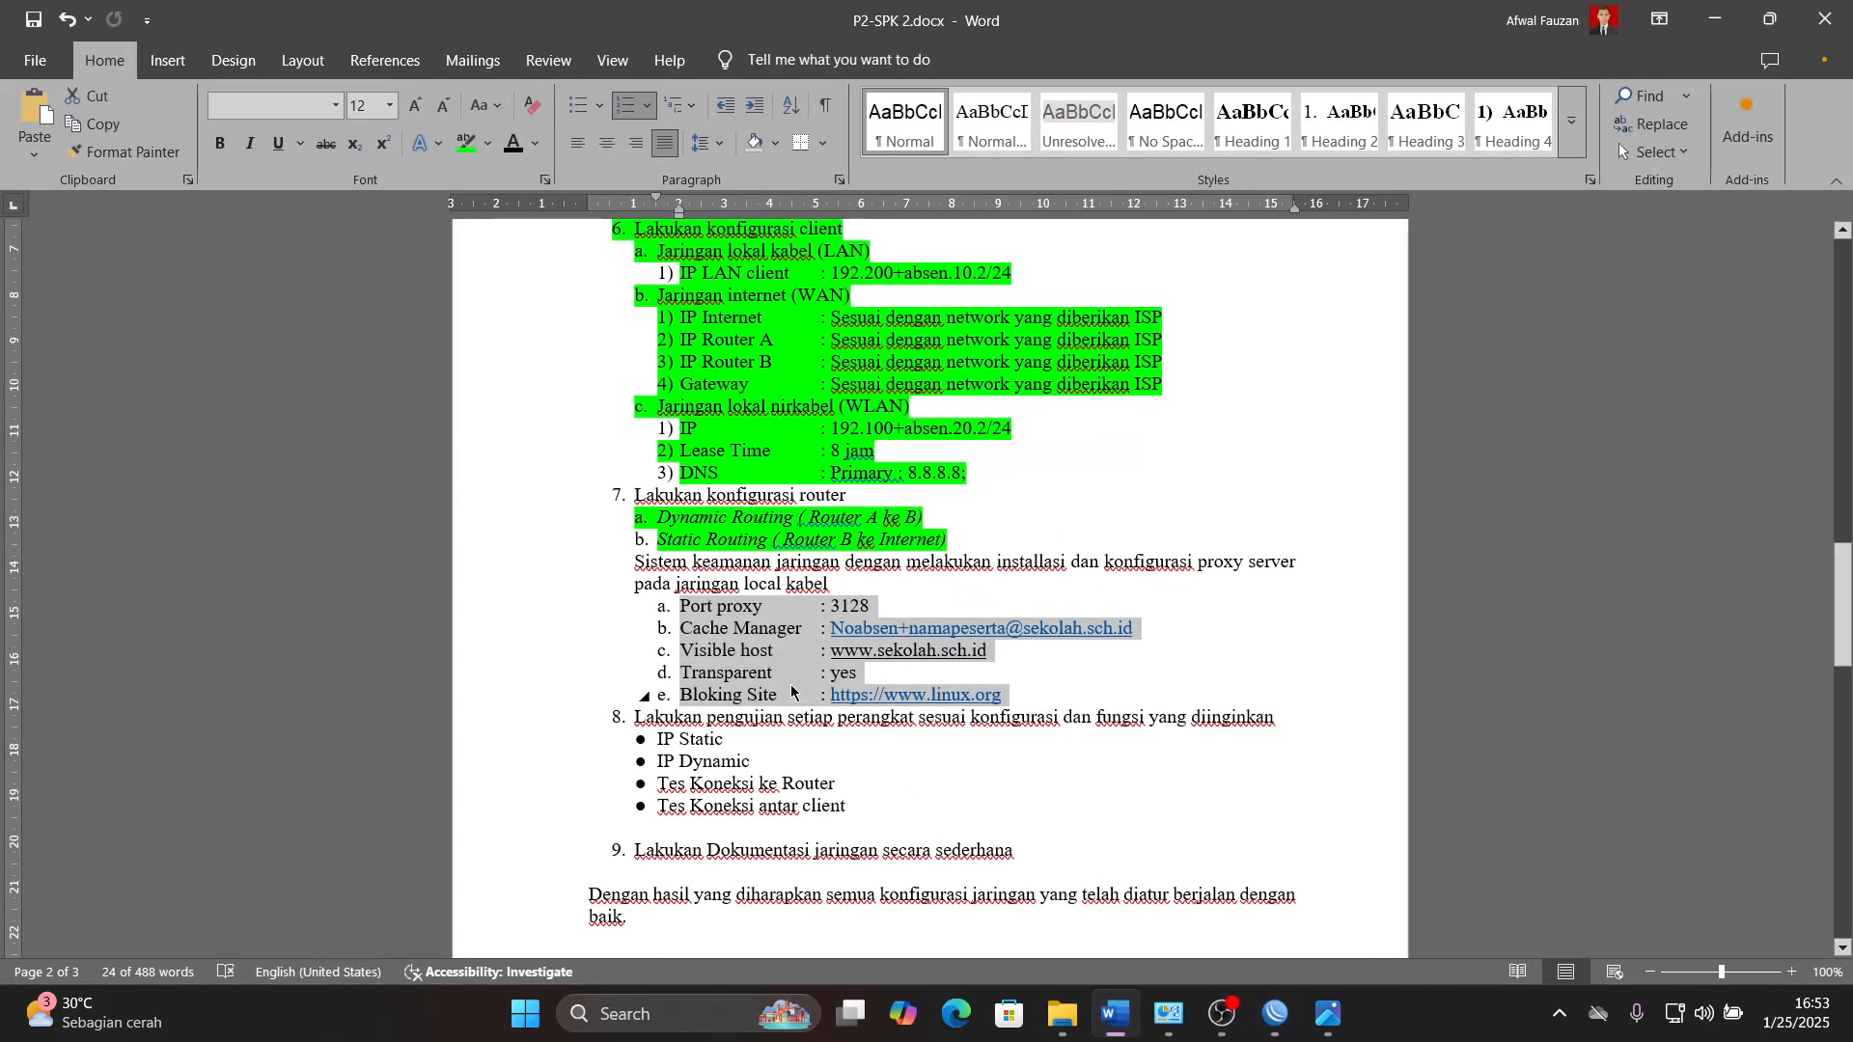
{"action": "left_click", "coordinate": [1117, 1018]}
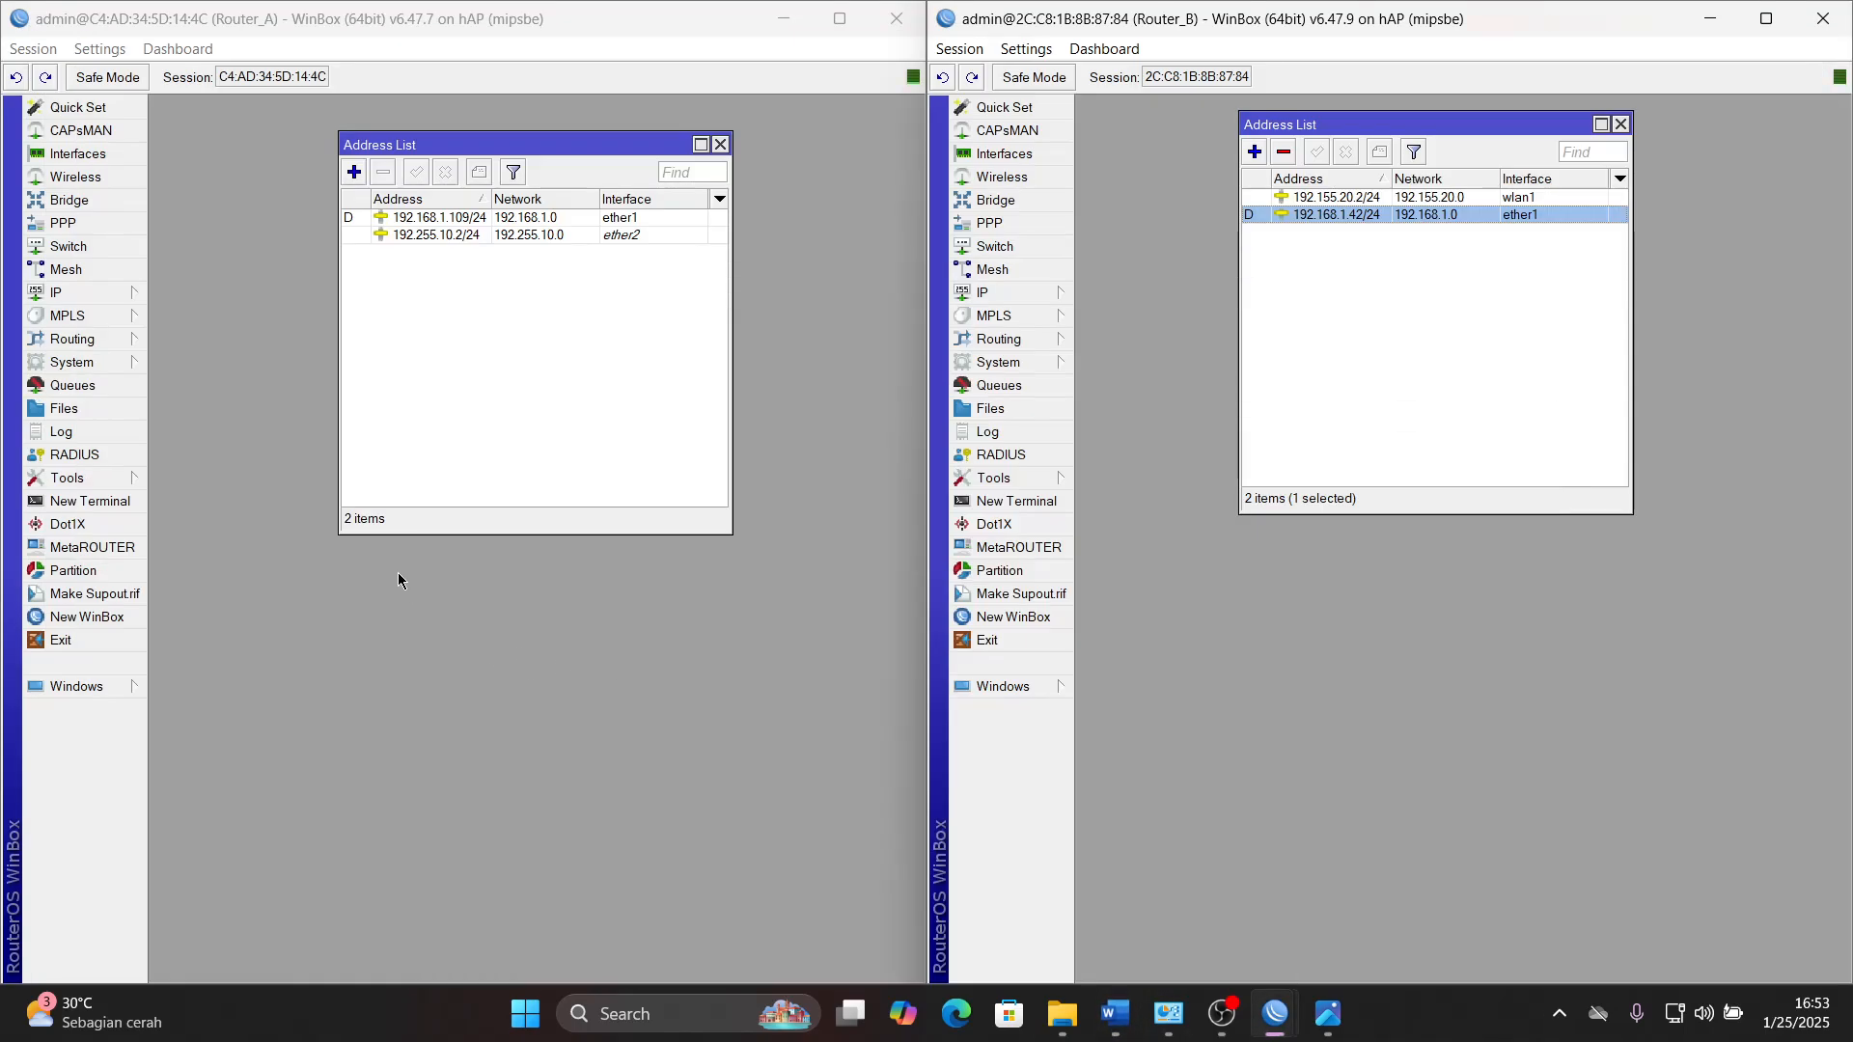
- Start a firewall NAT rule on Router_A with chain dstnat, protocol 6 (tcp), Dst. Port 80 and In. Interface ether2
{"action": "left_click", "coordinate": [122, 301]}
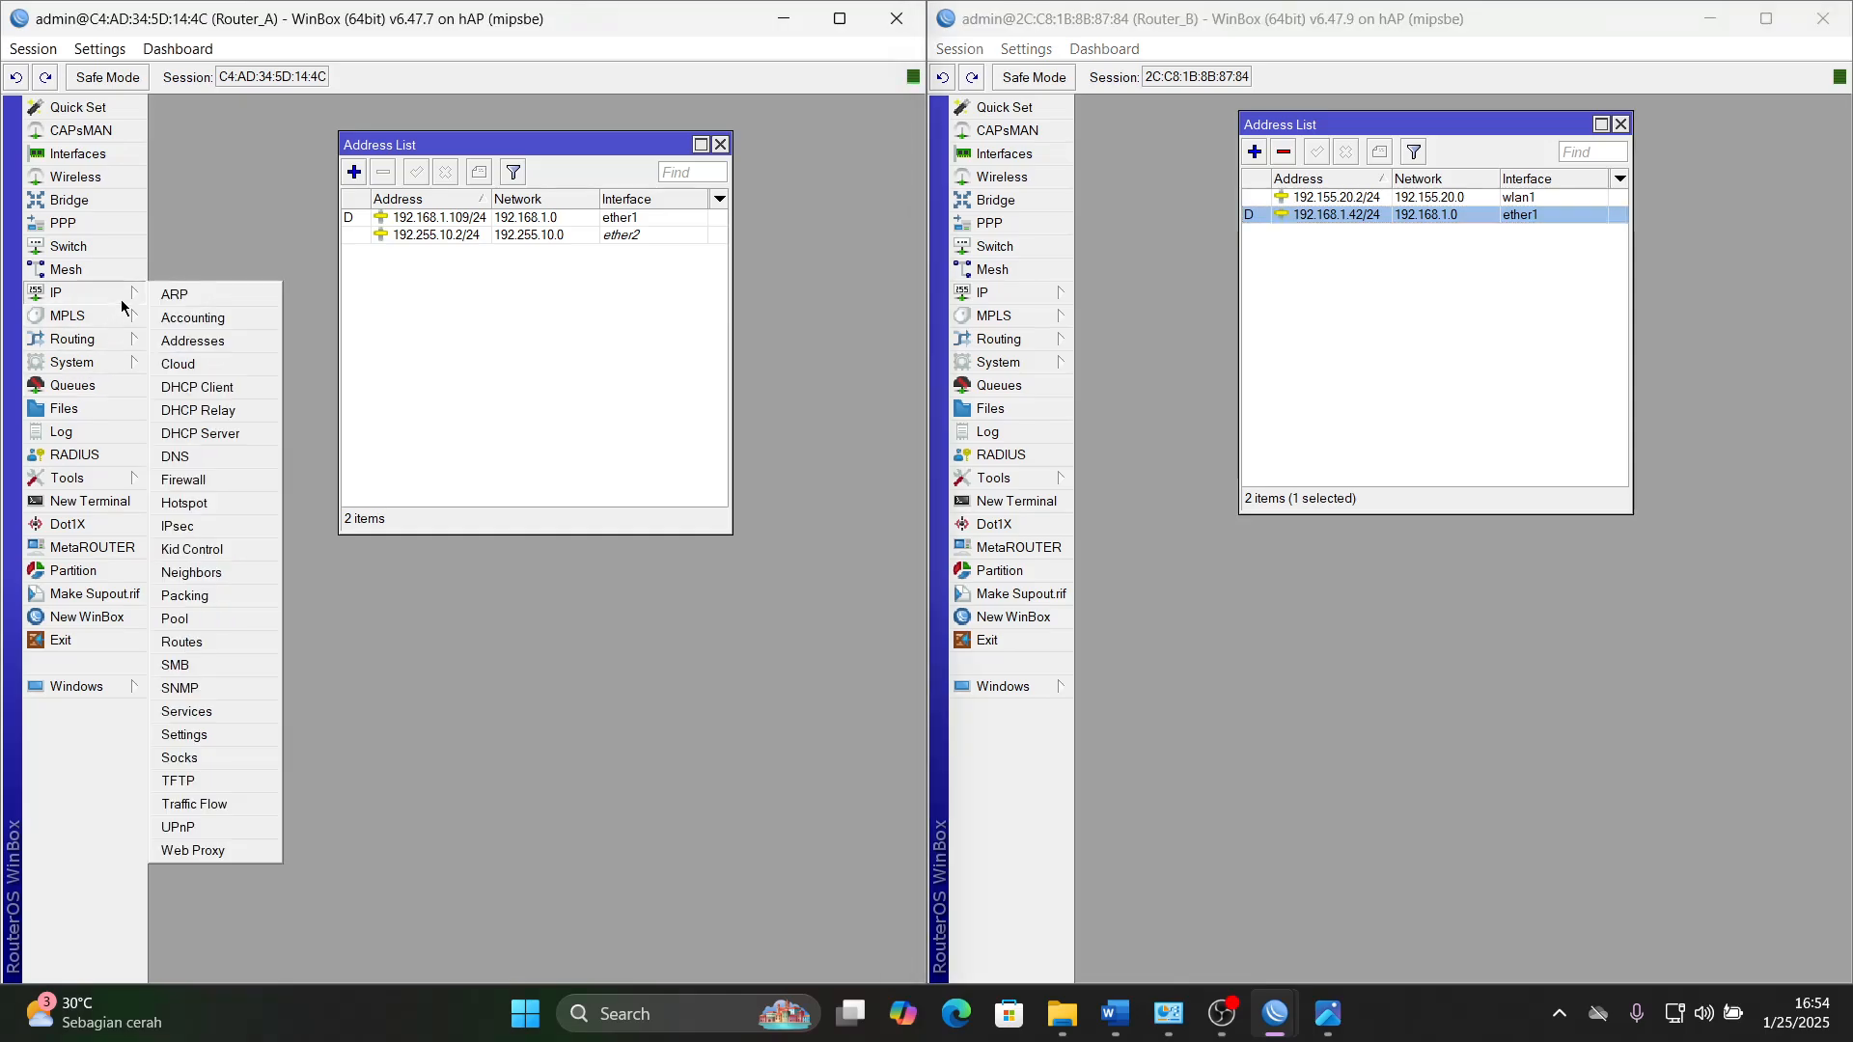
{"action": "left_click", "coordinate": [203, 481]}
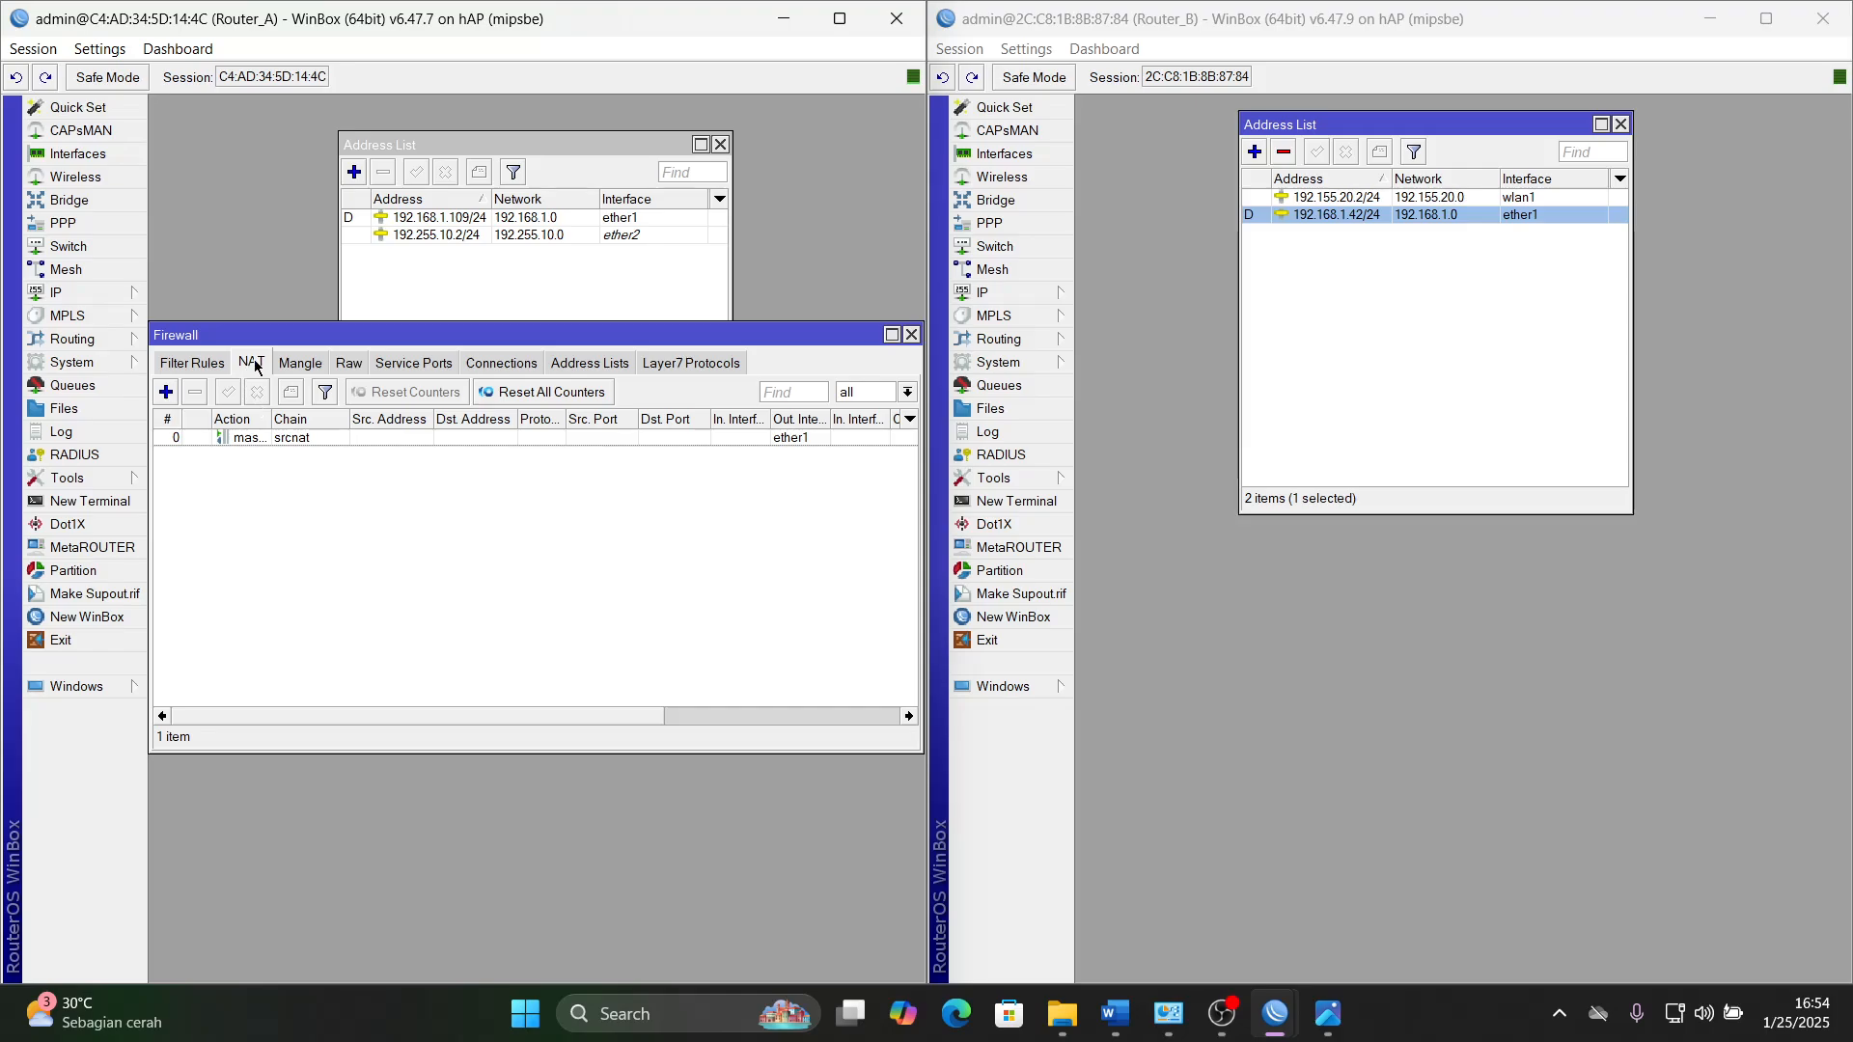
{"action": "left_click", "coordinate": [165, 393]}
{"action": "left_click", "coordinate": [289, 286]}
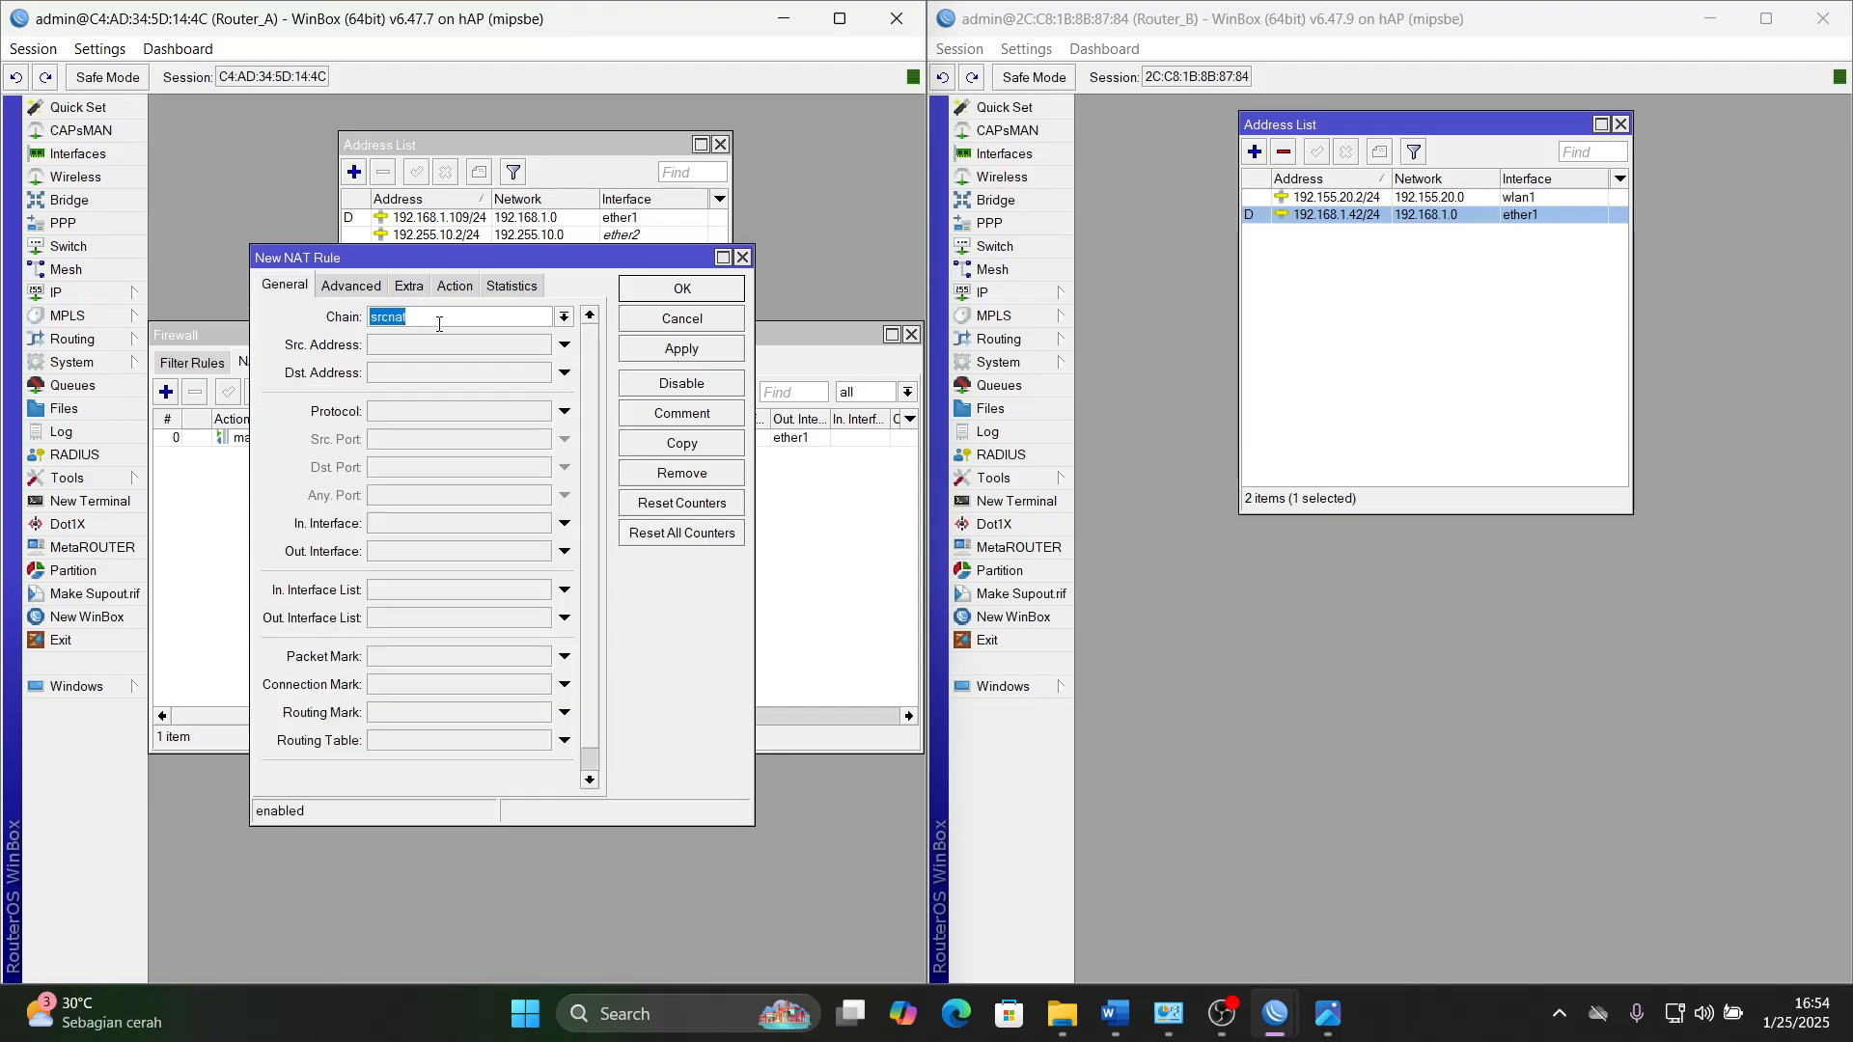
{"action": "left_click", "coordinate": [563, 319]}
{"action": "left_click", "coordinate": [500, 337]}
{"action": "left_click", "coordinate": [457, 414]}
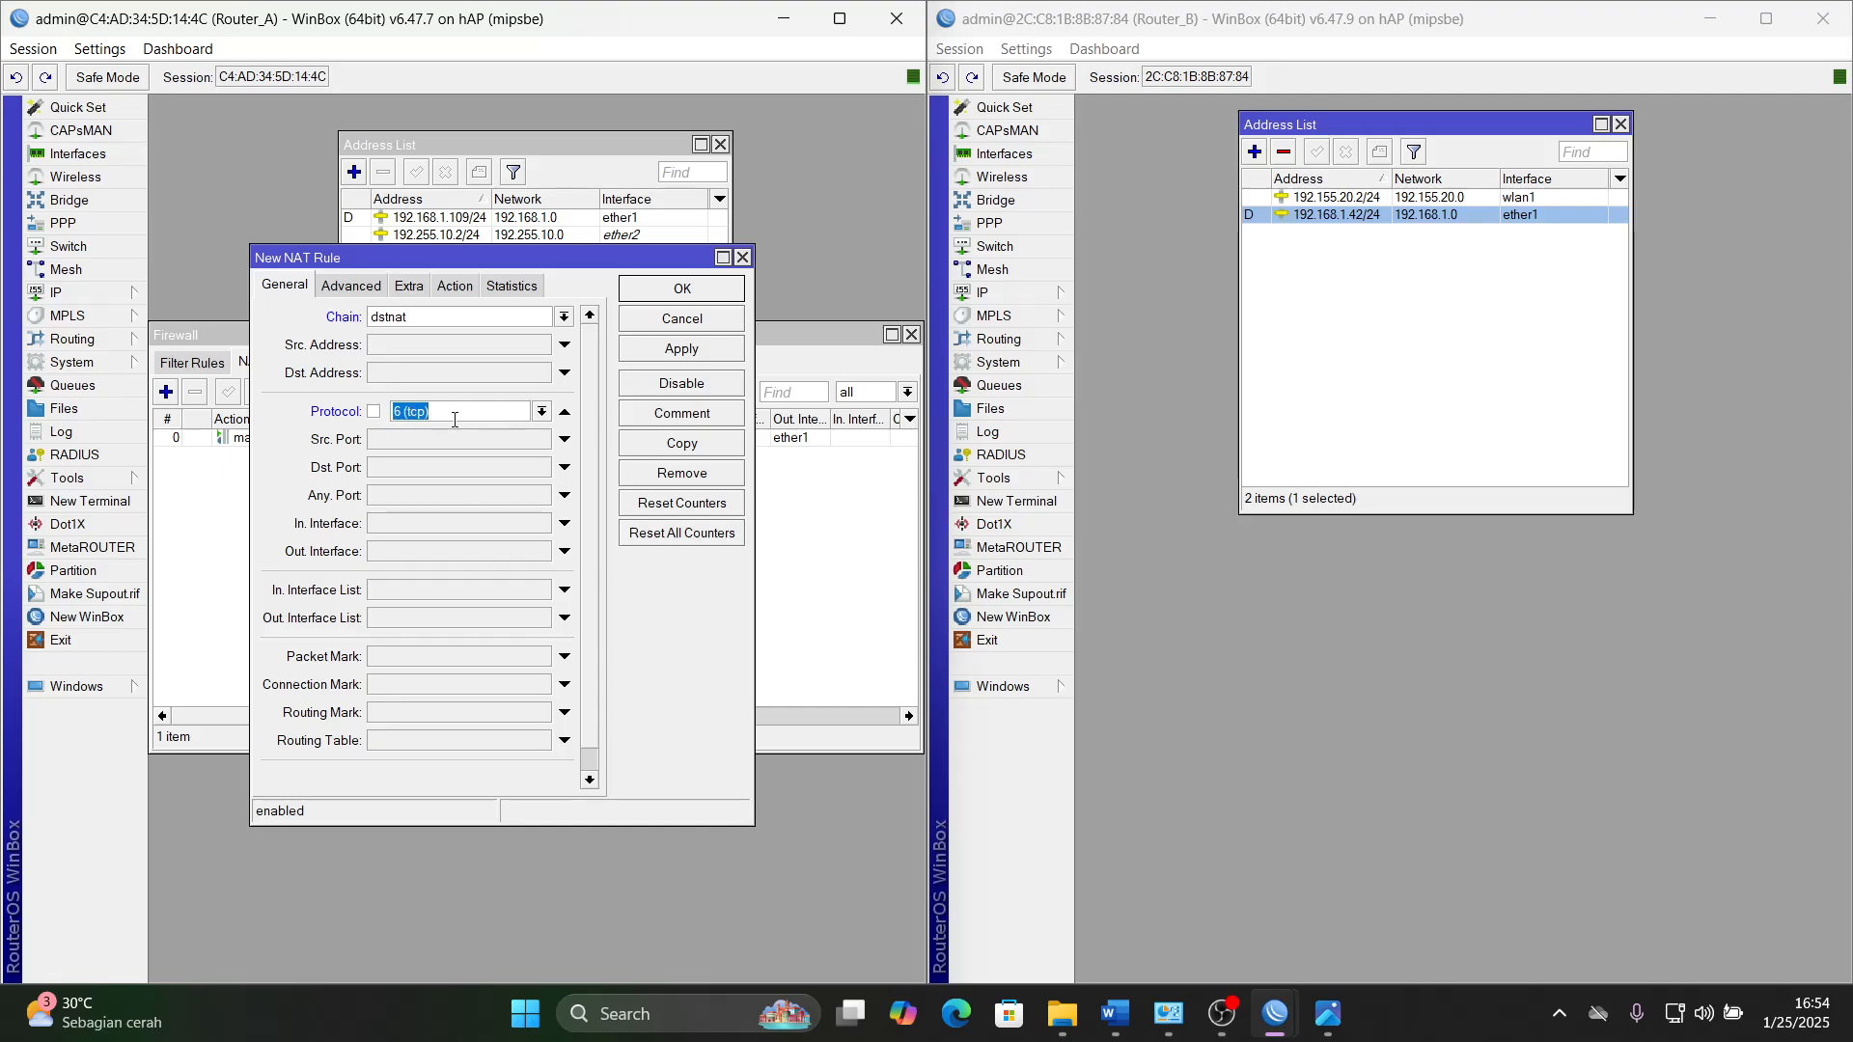
{"action": "left_click", "coordinate": [403, 470]}
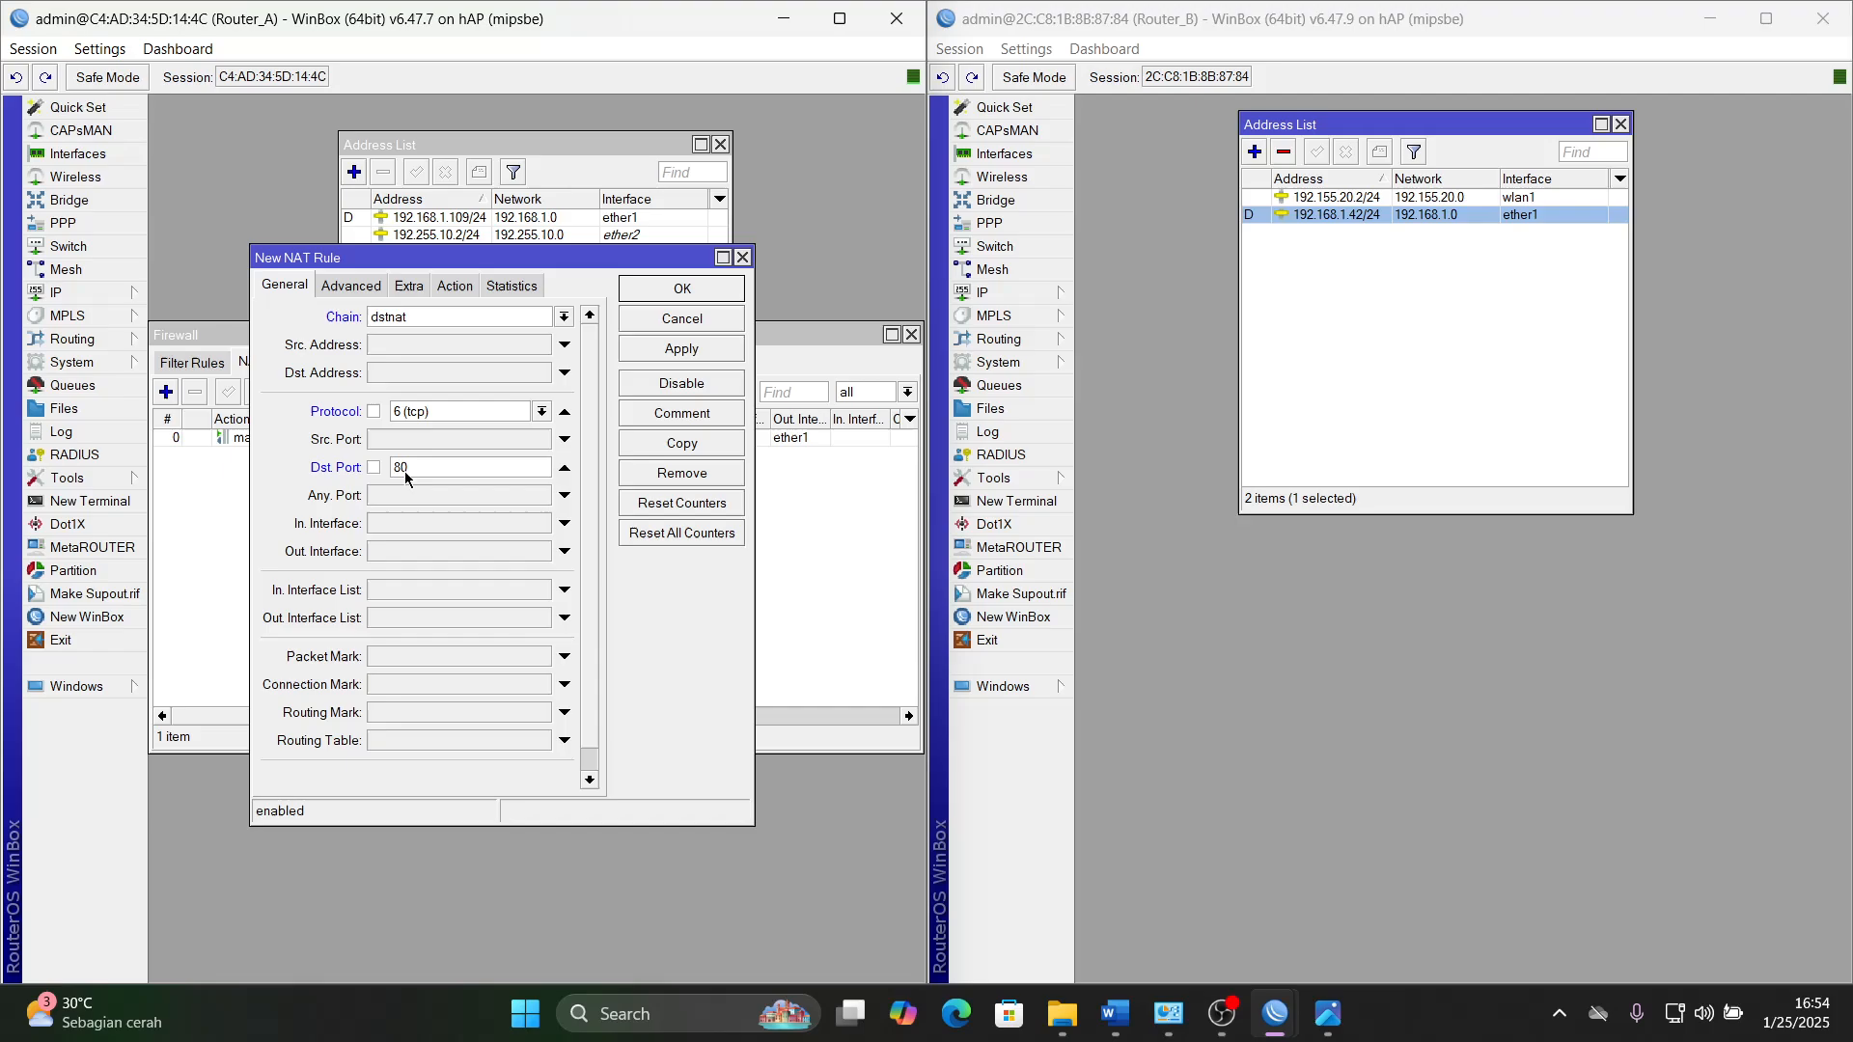
{"action": "left_click", "coordinate": [393, 525]}
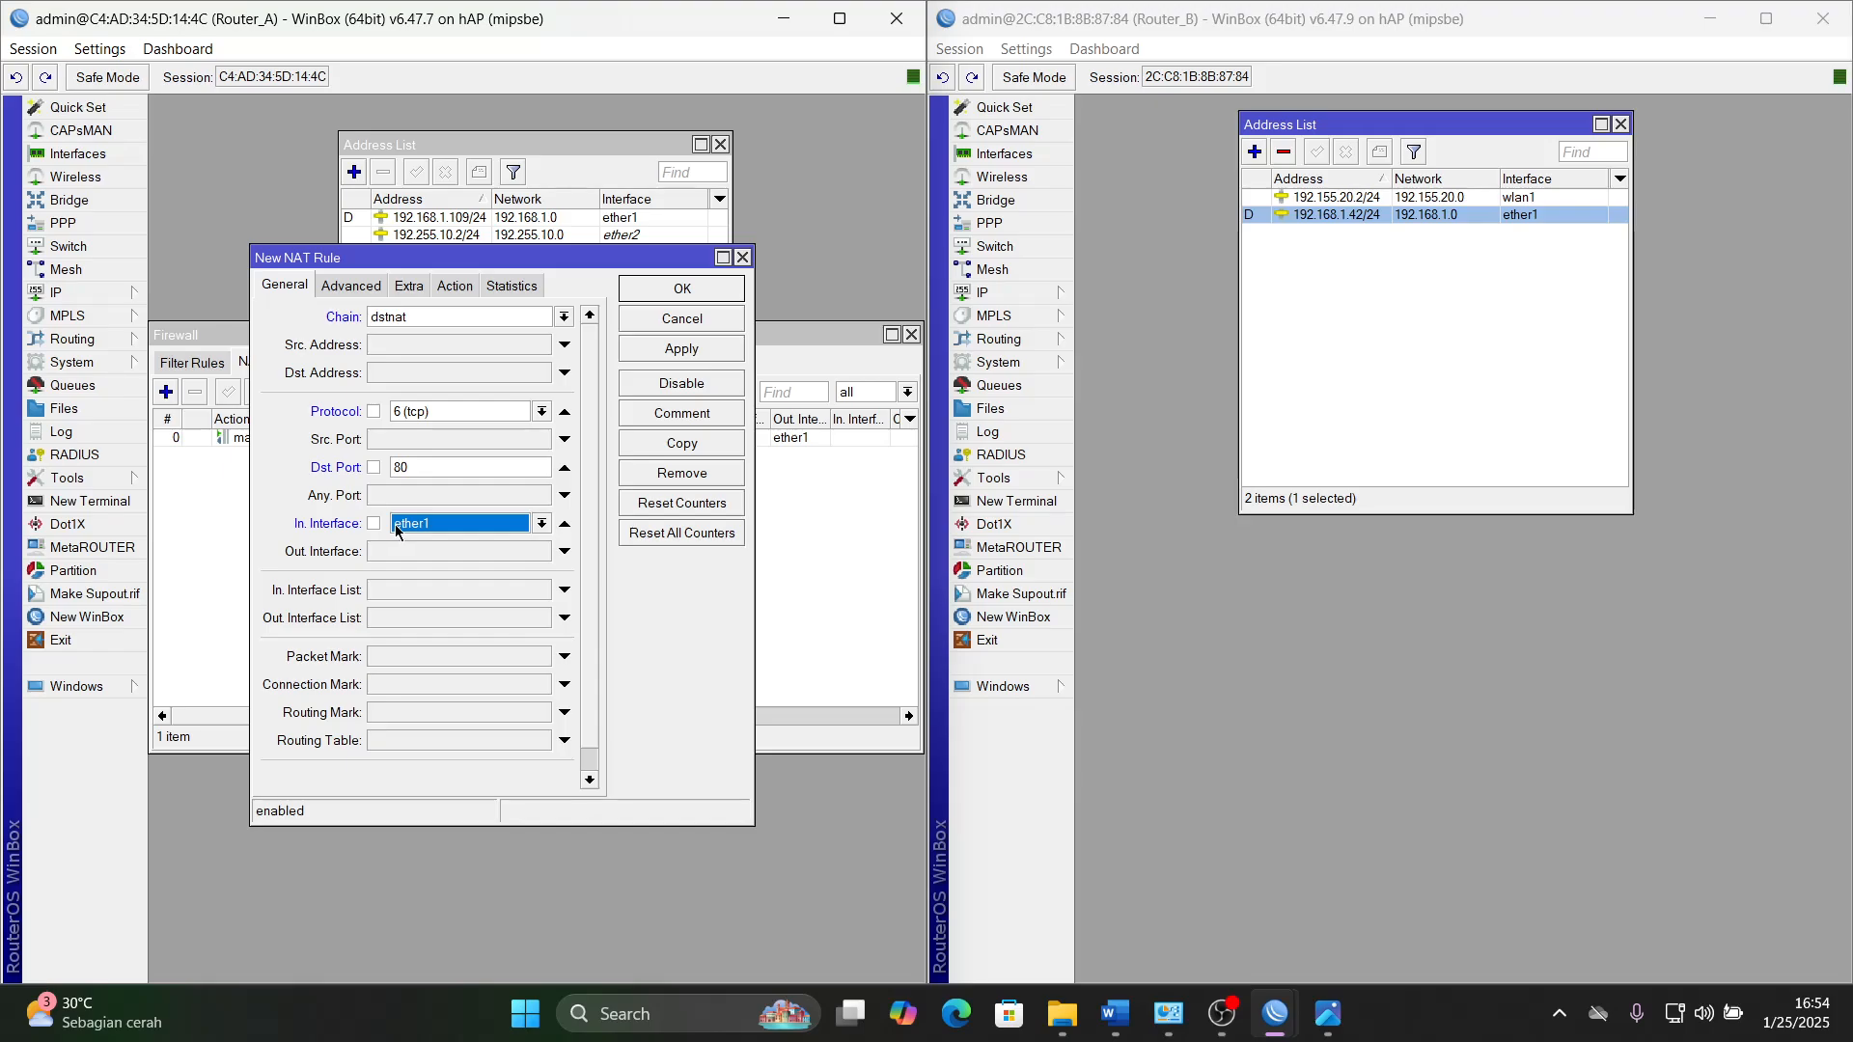
{"action": "left_click", "coordinate": [397, 524]}
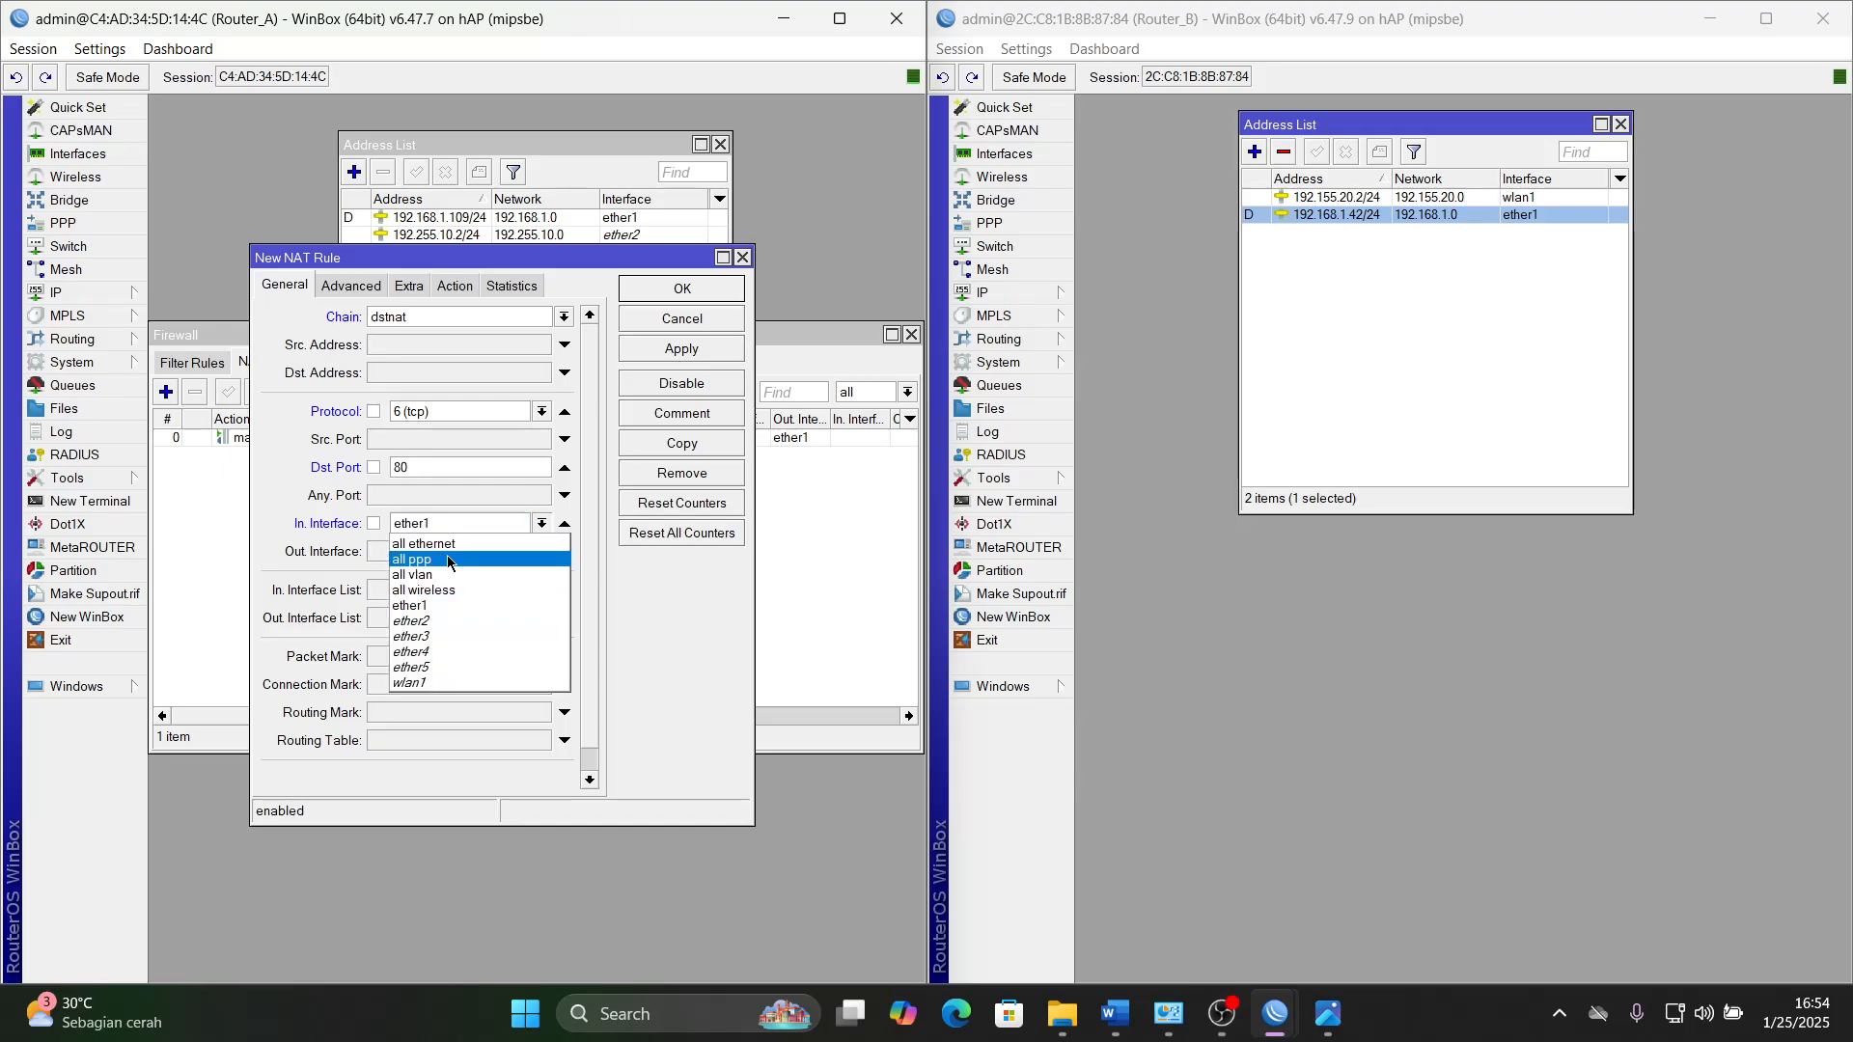
{"action": "left_click", "coordinate": [448, 620]}
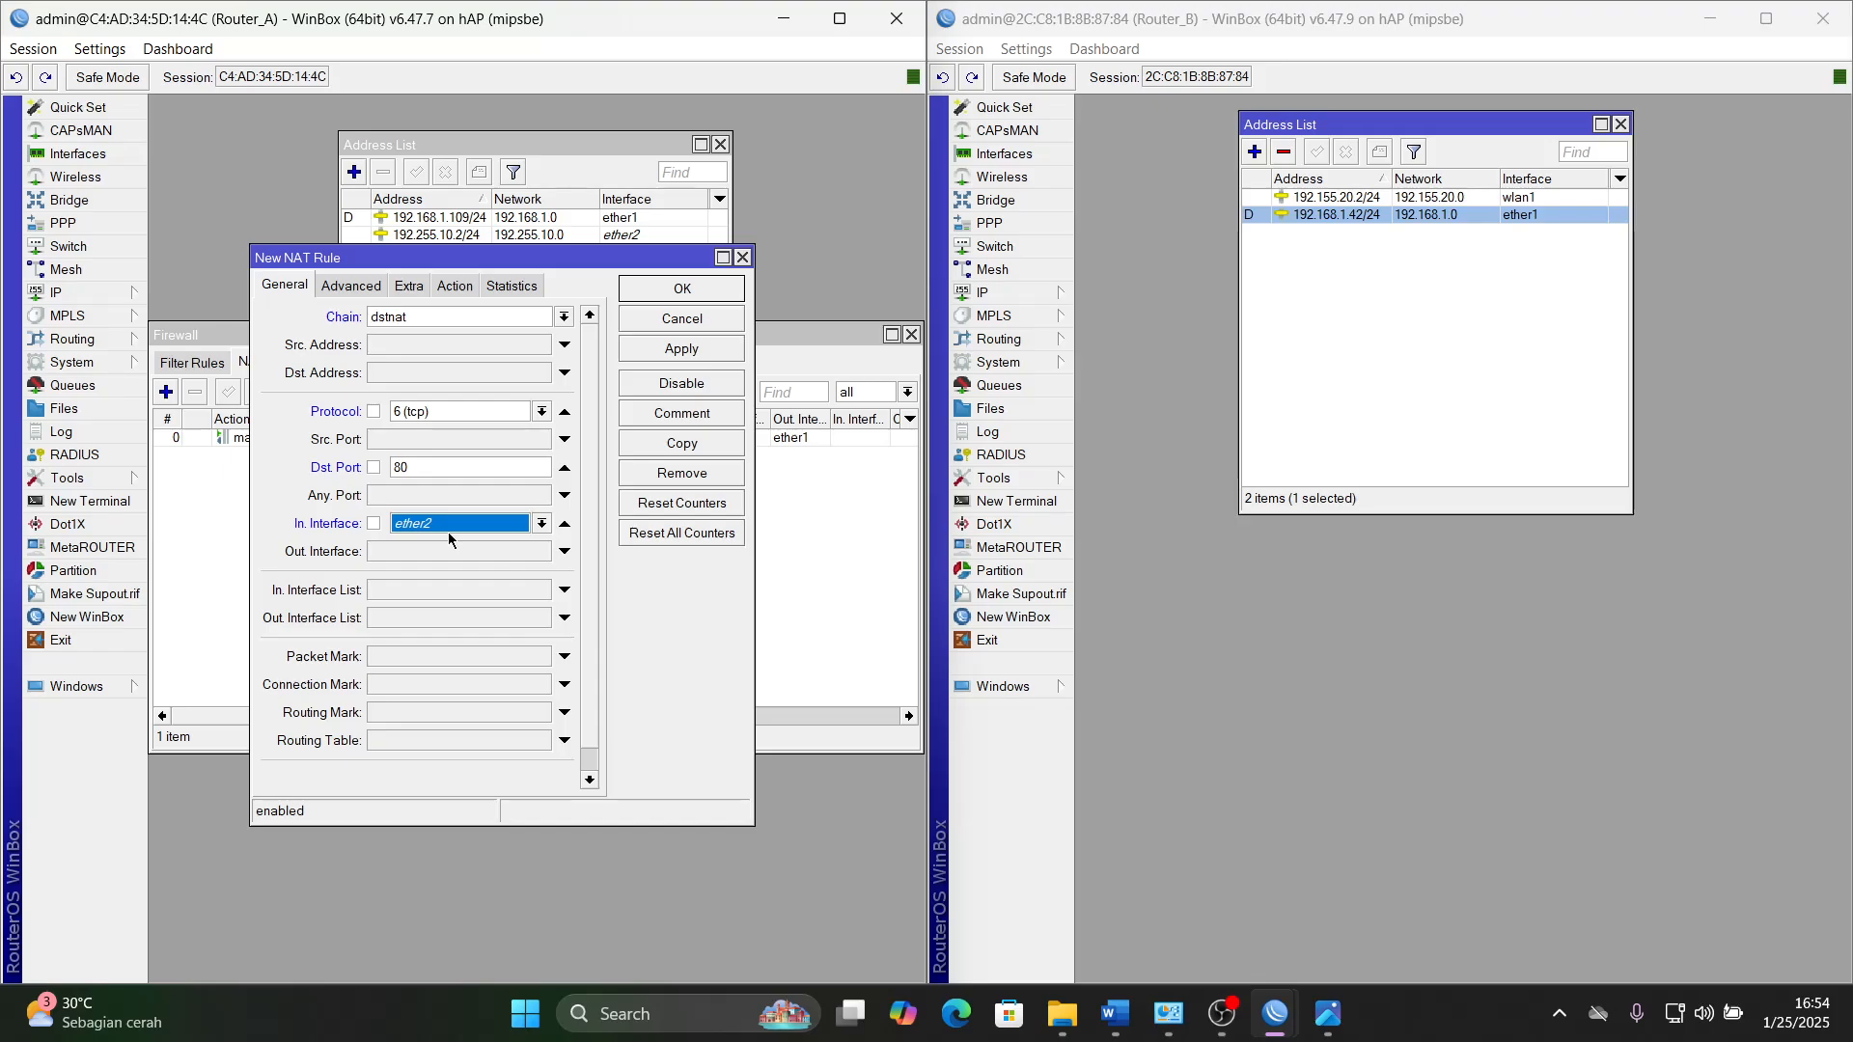
- Set the NAT rule's action to redirect to port 3128, save the rule, and close the Firewall window
{"action": "left_click", "coordinate": [454, 286]}
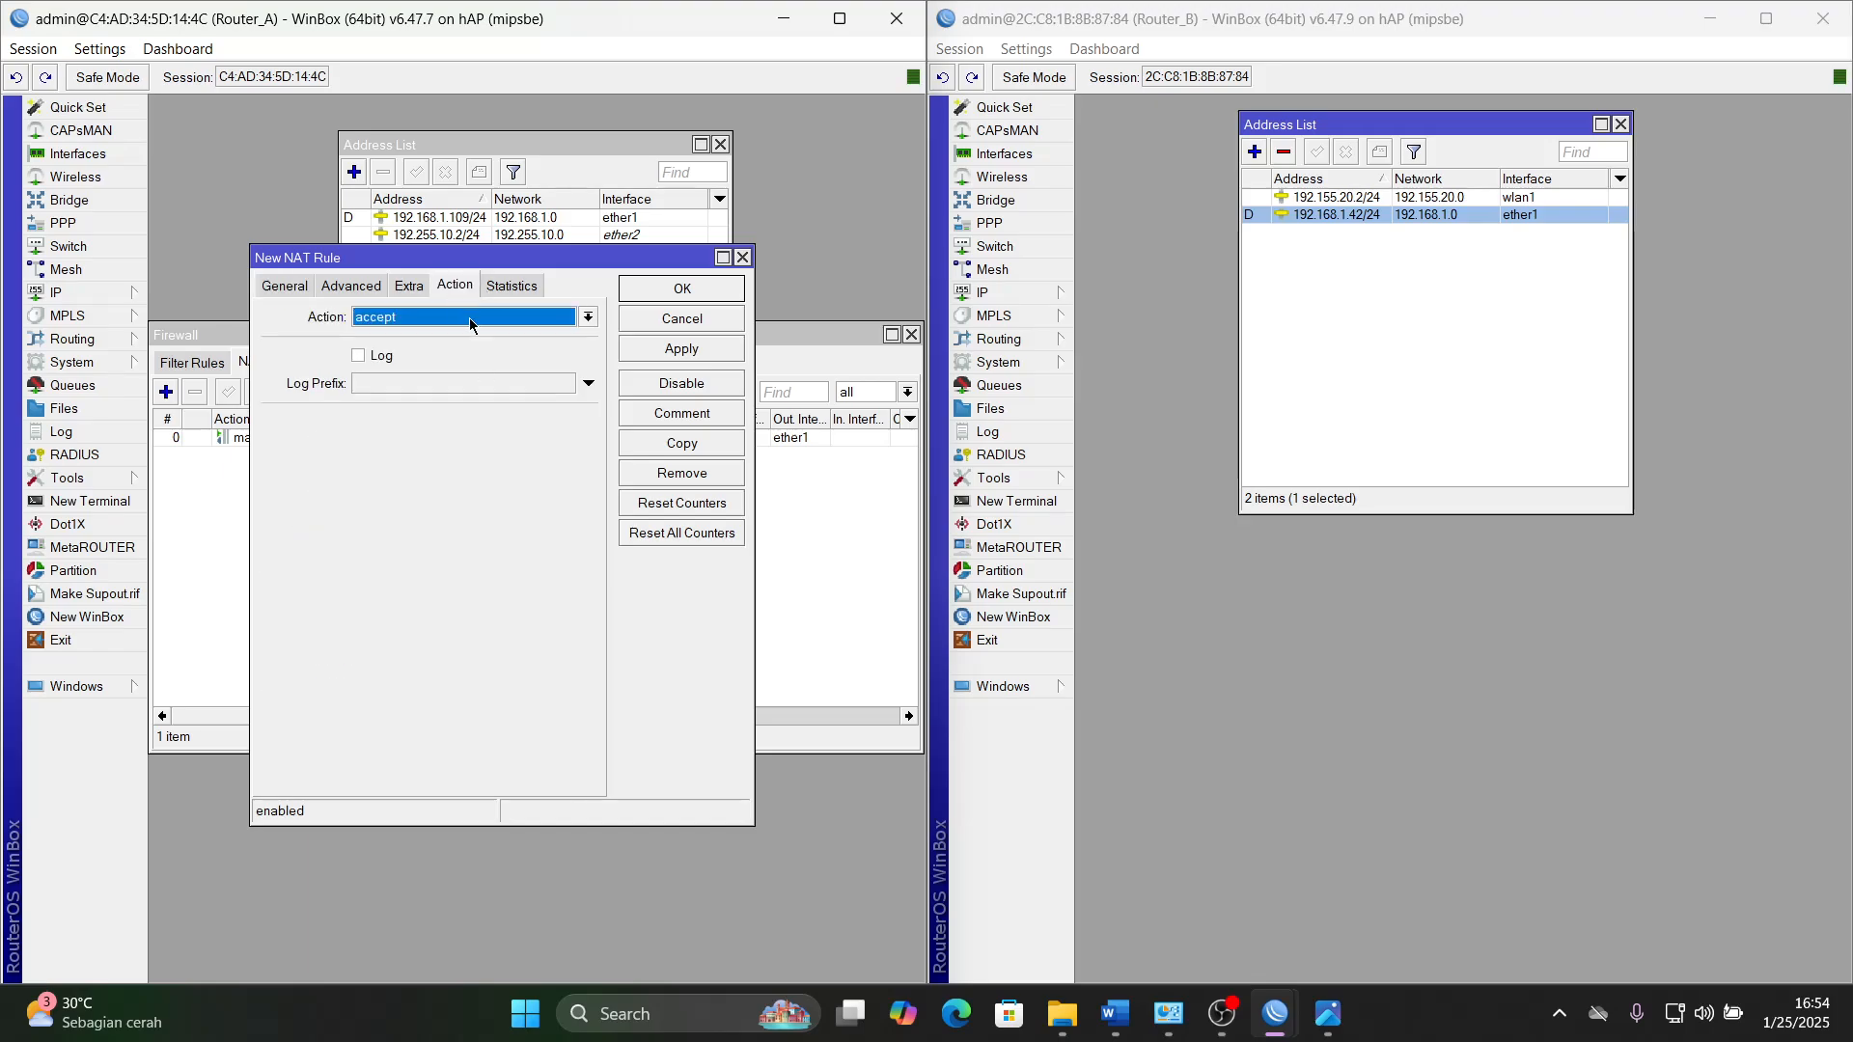
{"action": "left_click", "coordinate": [469, 316]}
{"action": "left_click", "coordinate": [424, 477]}
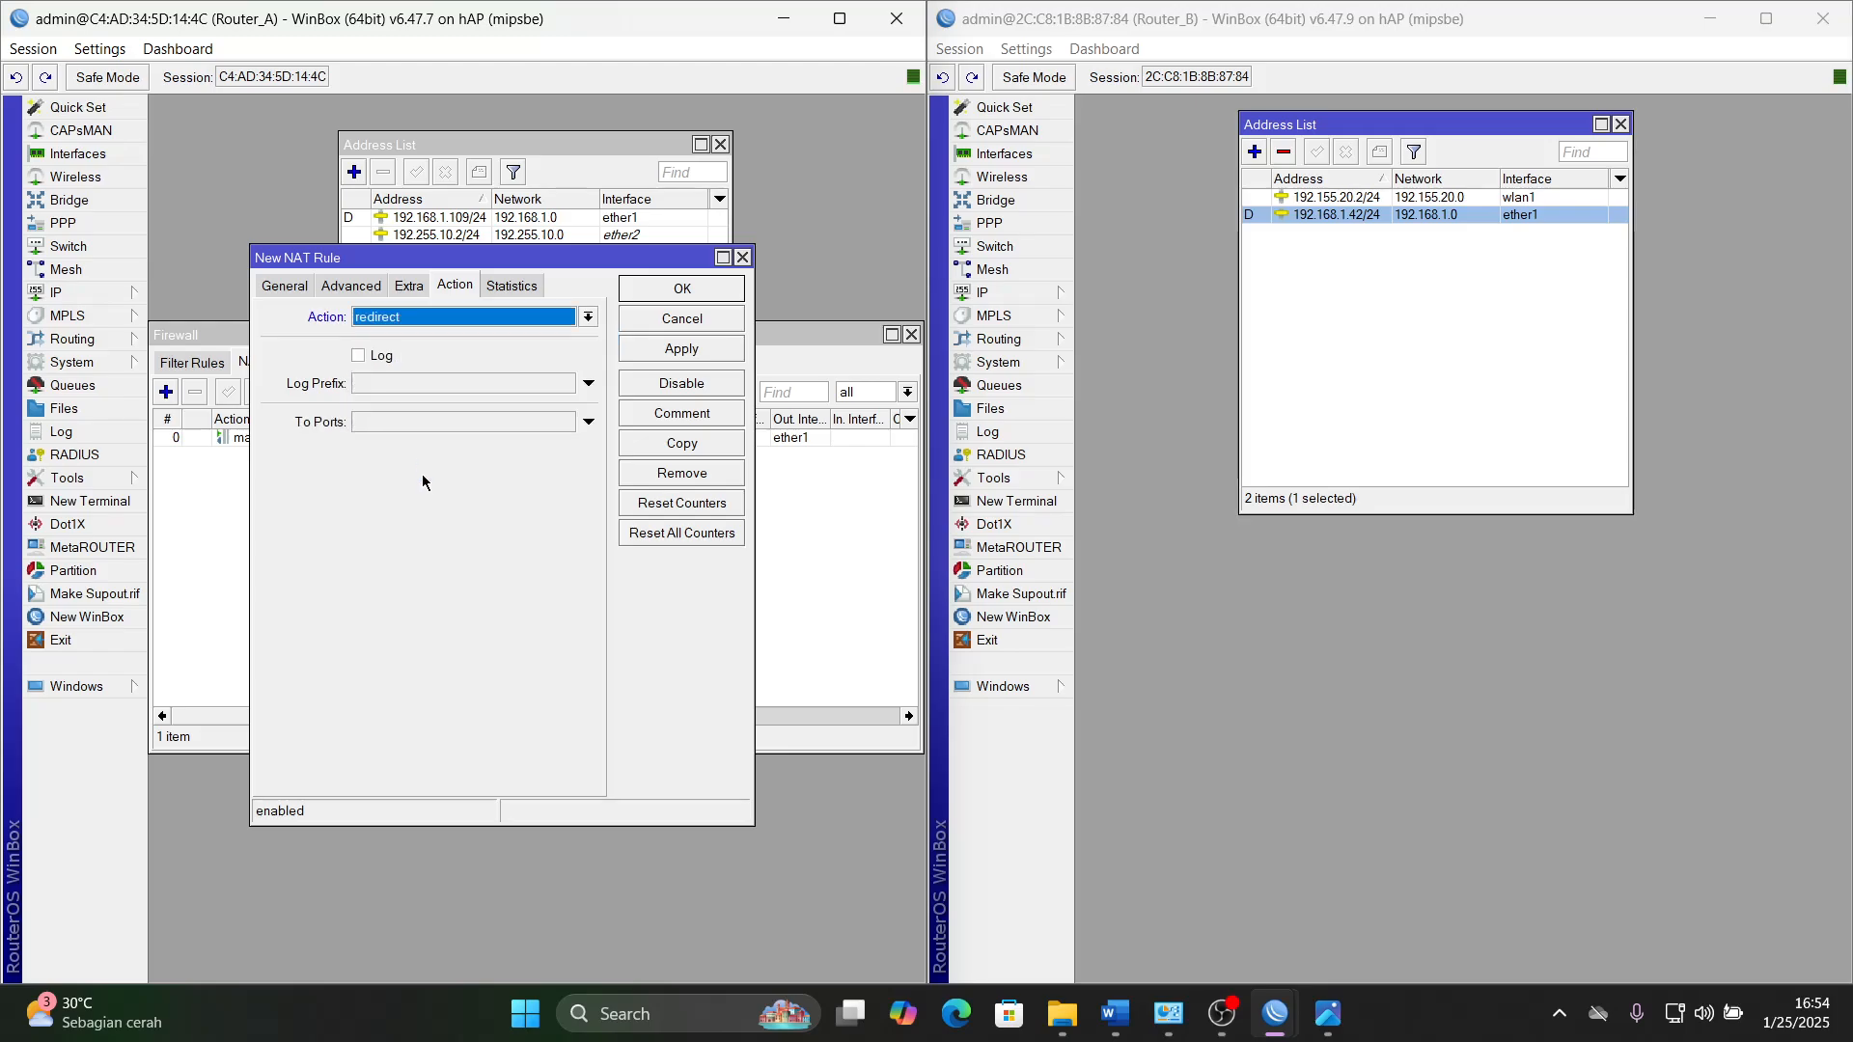
{"action": "left_click", "coordinate": [376, 423]}
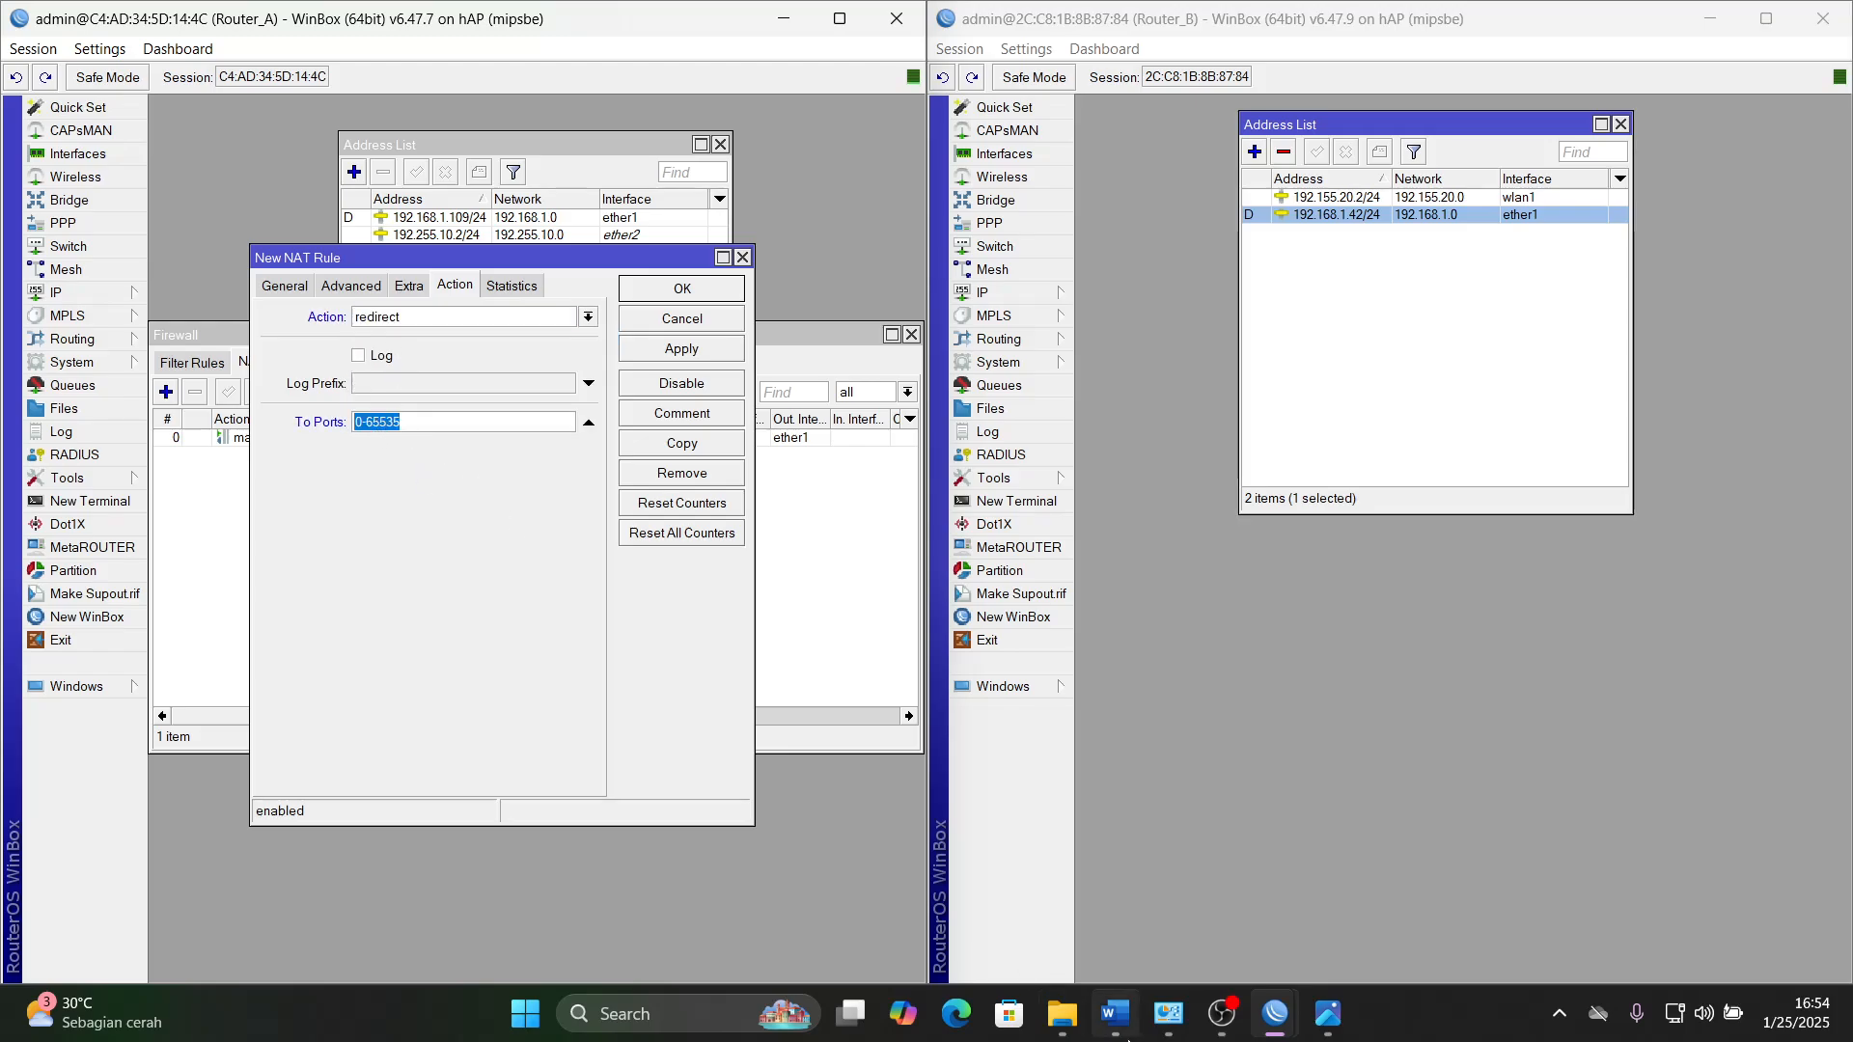
{"action": "left_click", "coordinate": [1120, 1028]}
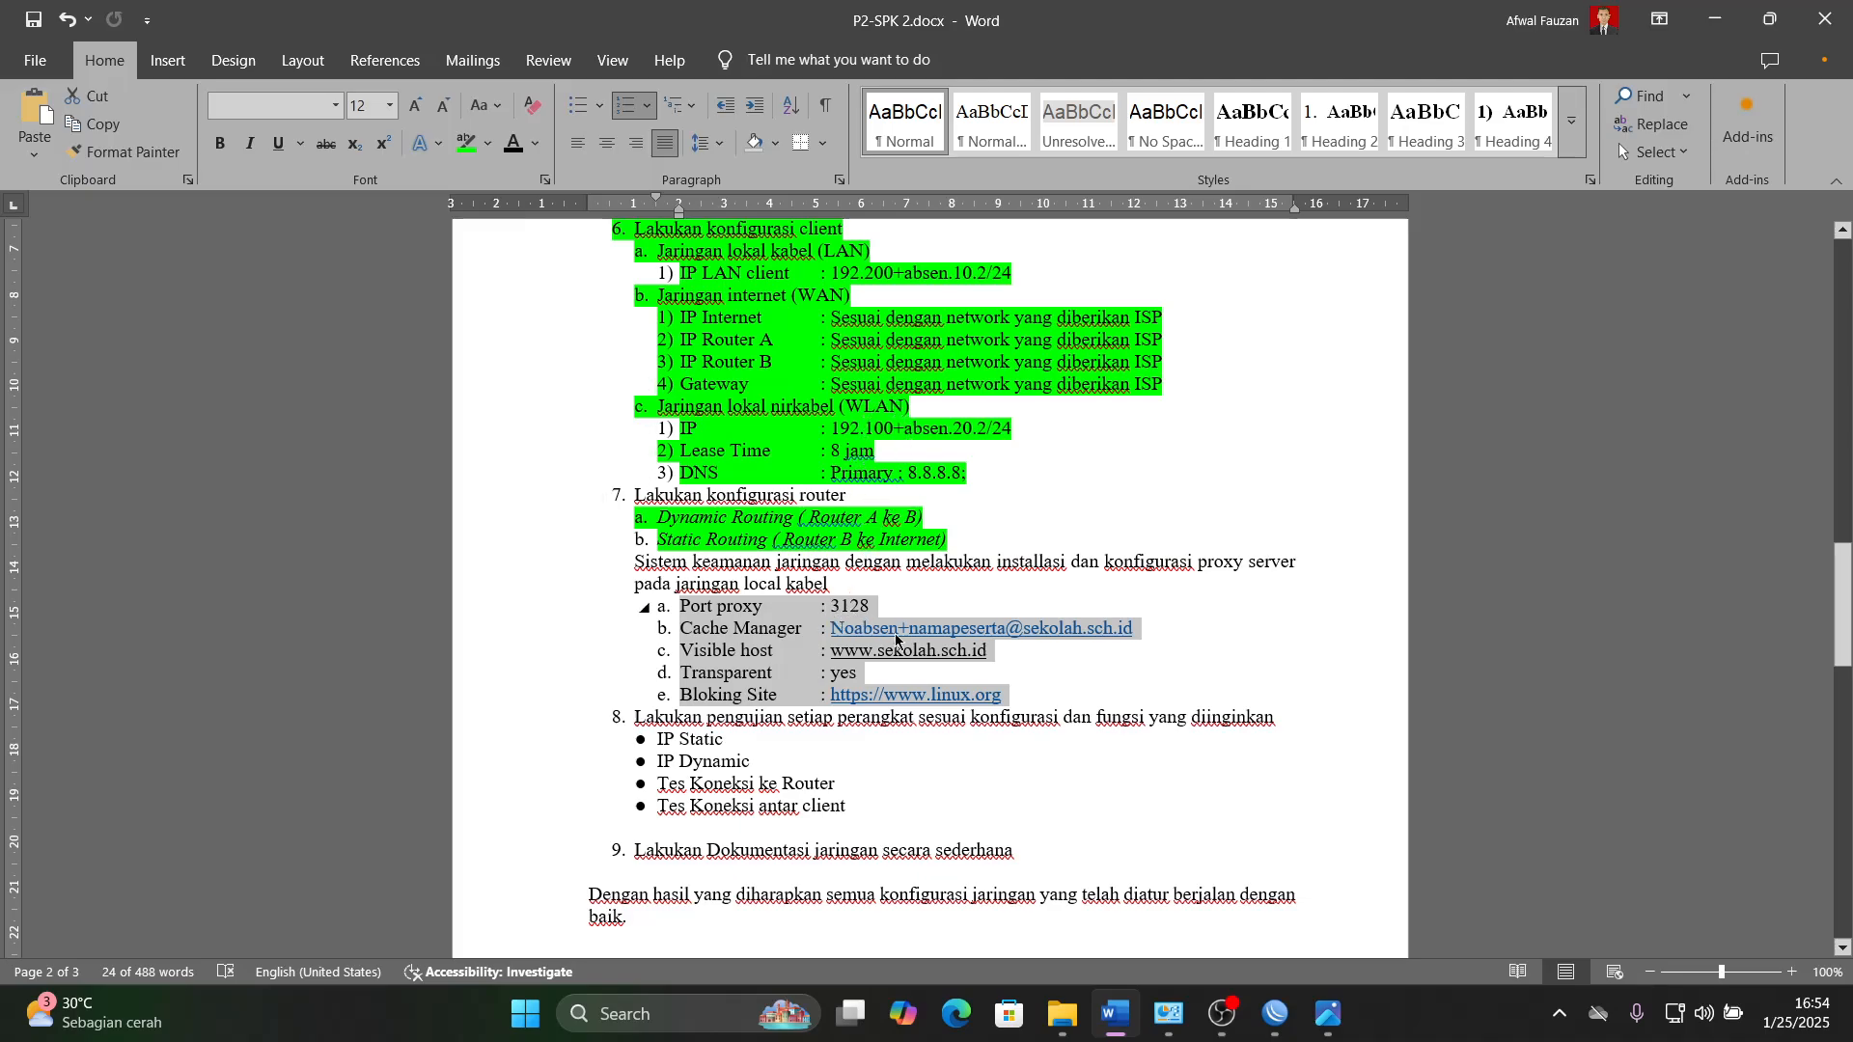
{"action": "left_click", "coordinate": [1116, 1015]}
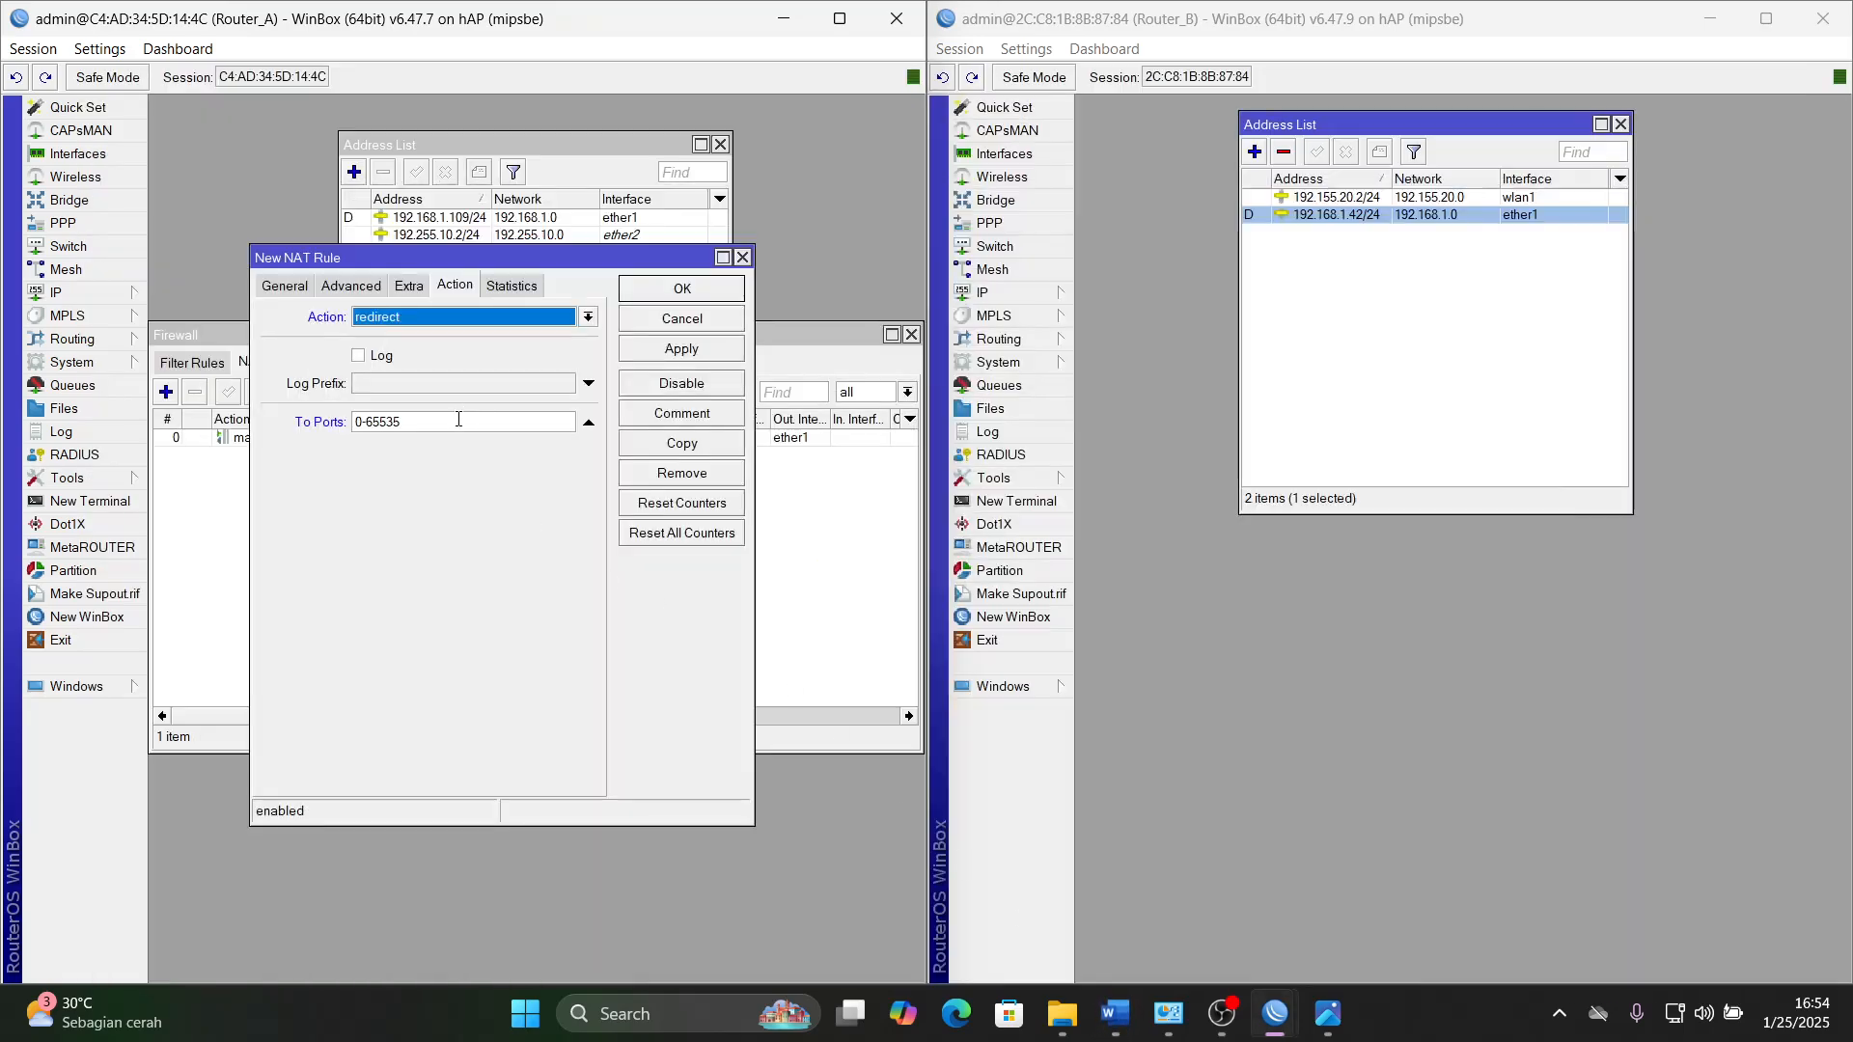
{"action": "left_click_drag", "start_coordinate": [458, 421], "coordinate": [319, 425]}
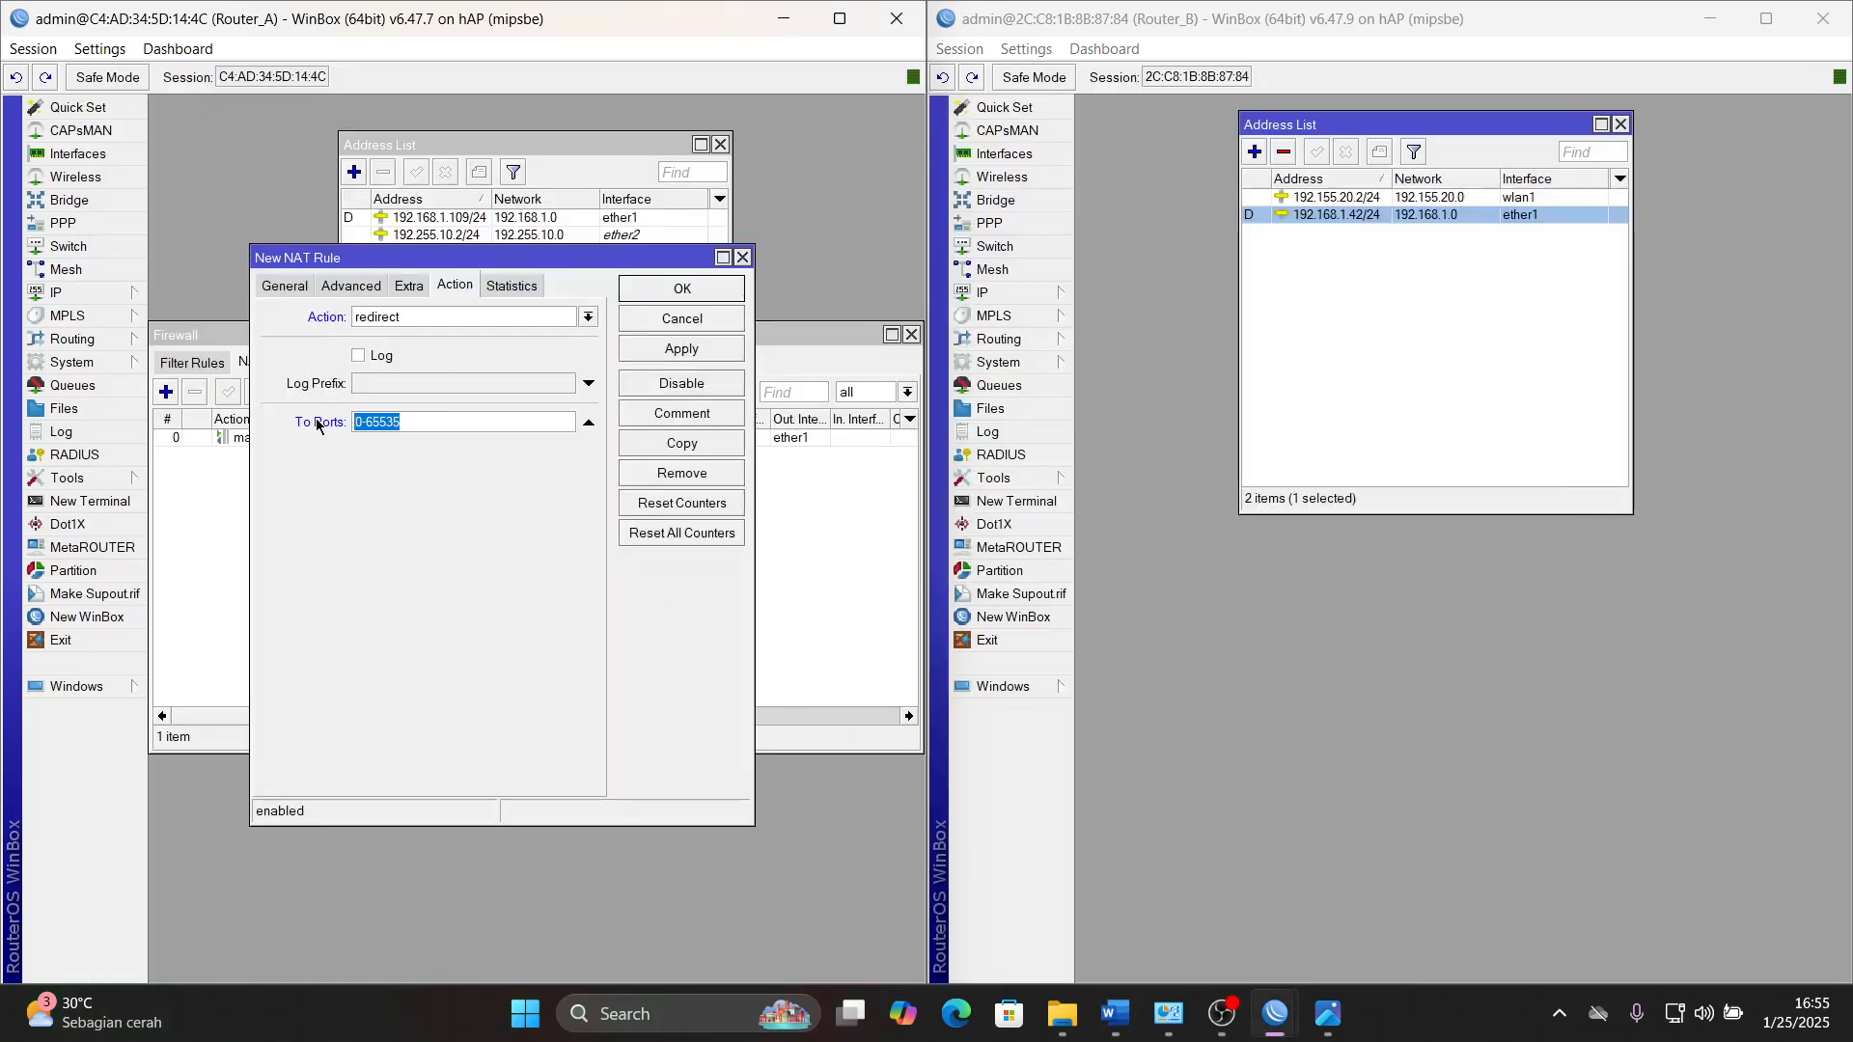
{"action": "type", "text": "3128"}
{"action": "left_click", "coordinate": [1115, 1015]}
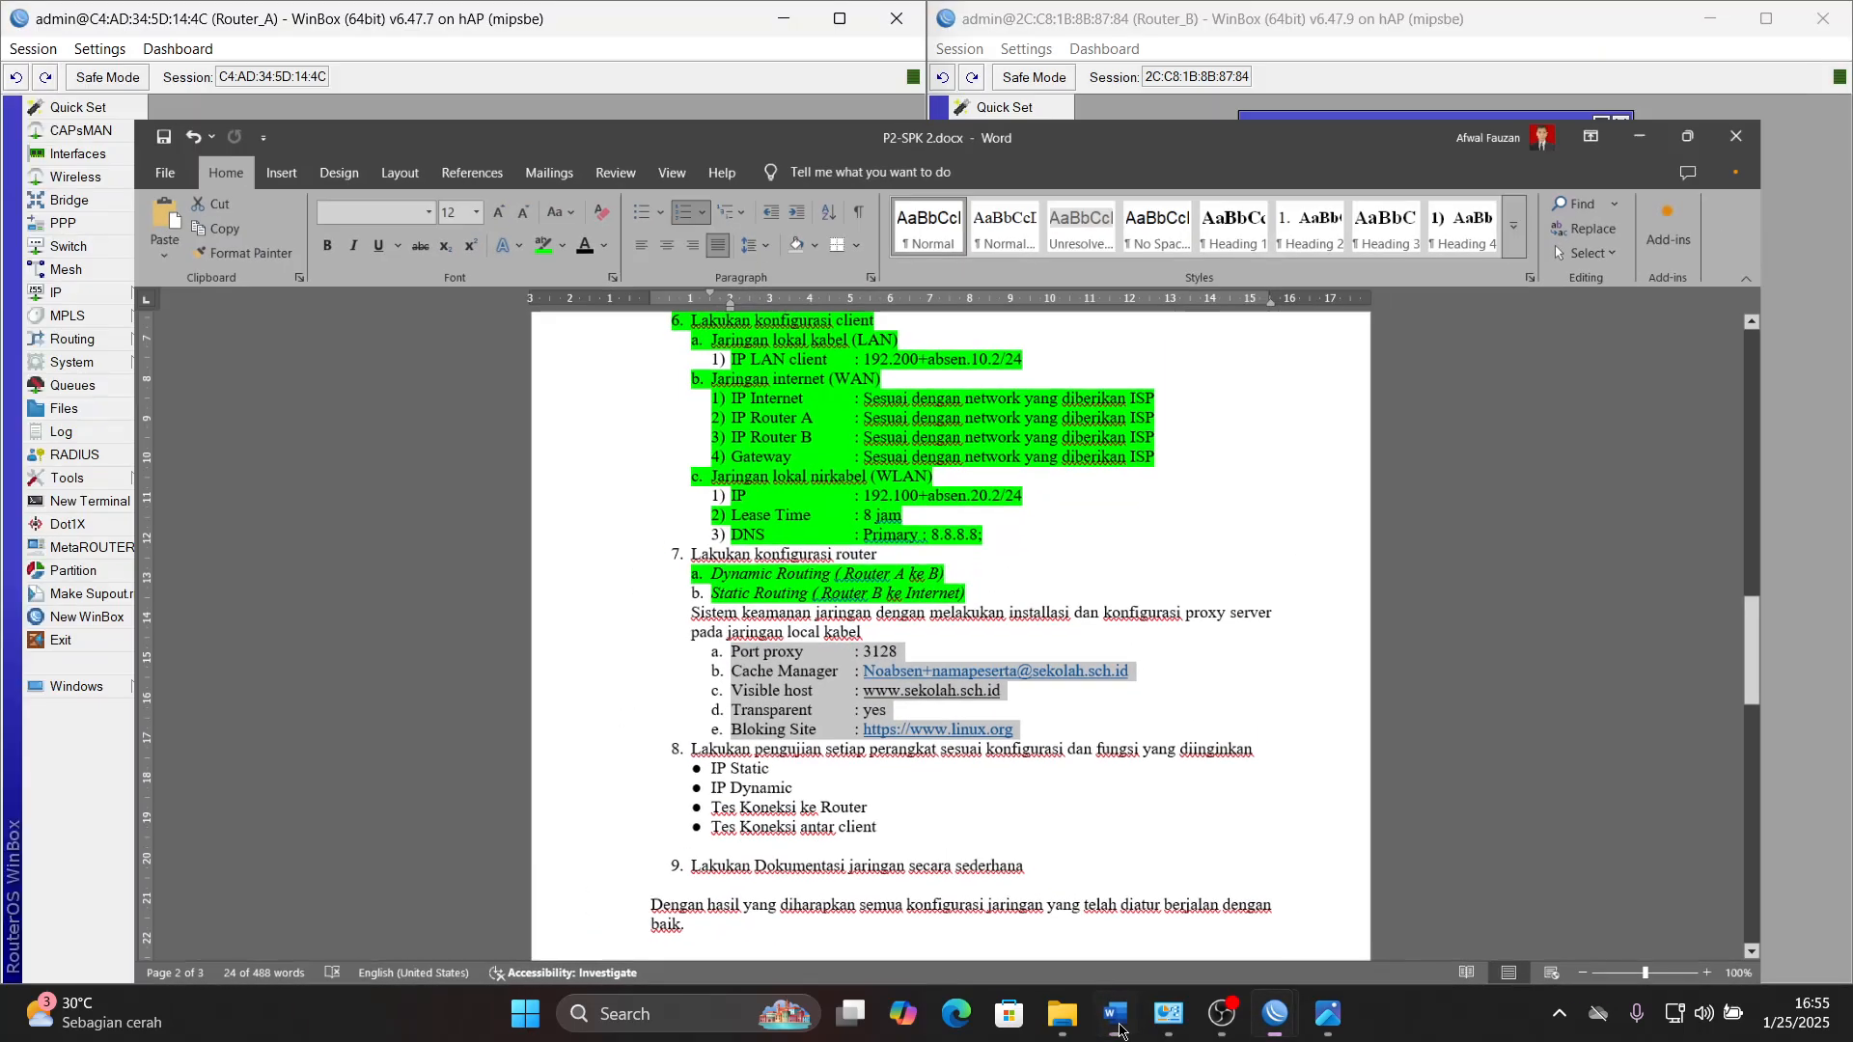
{"action": "left_click", "coordinate": [1117, 1026]}
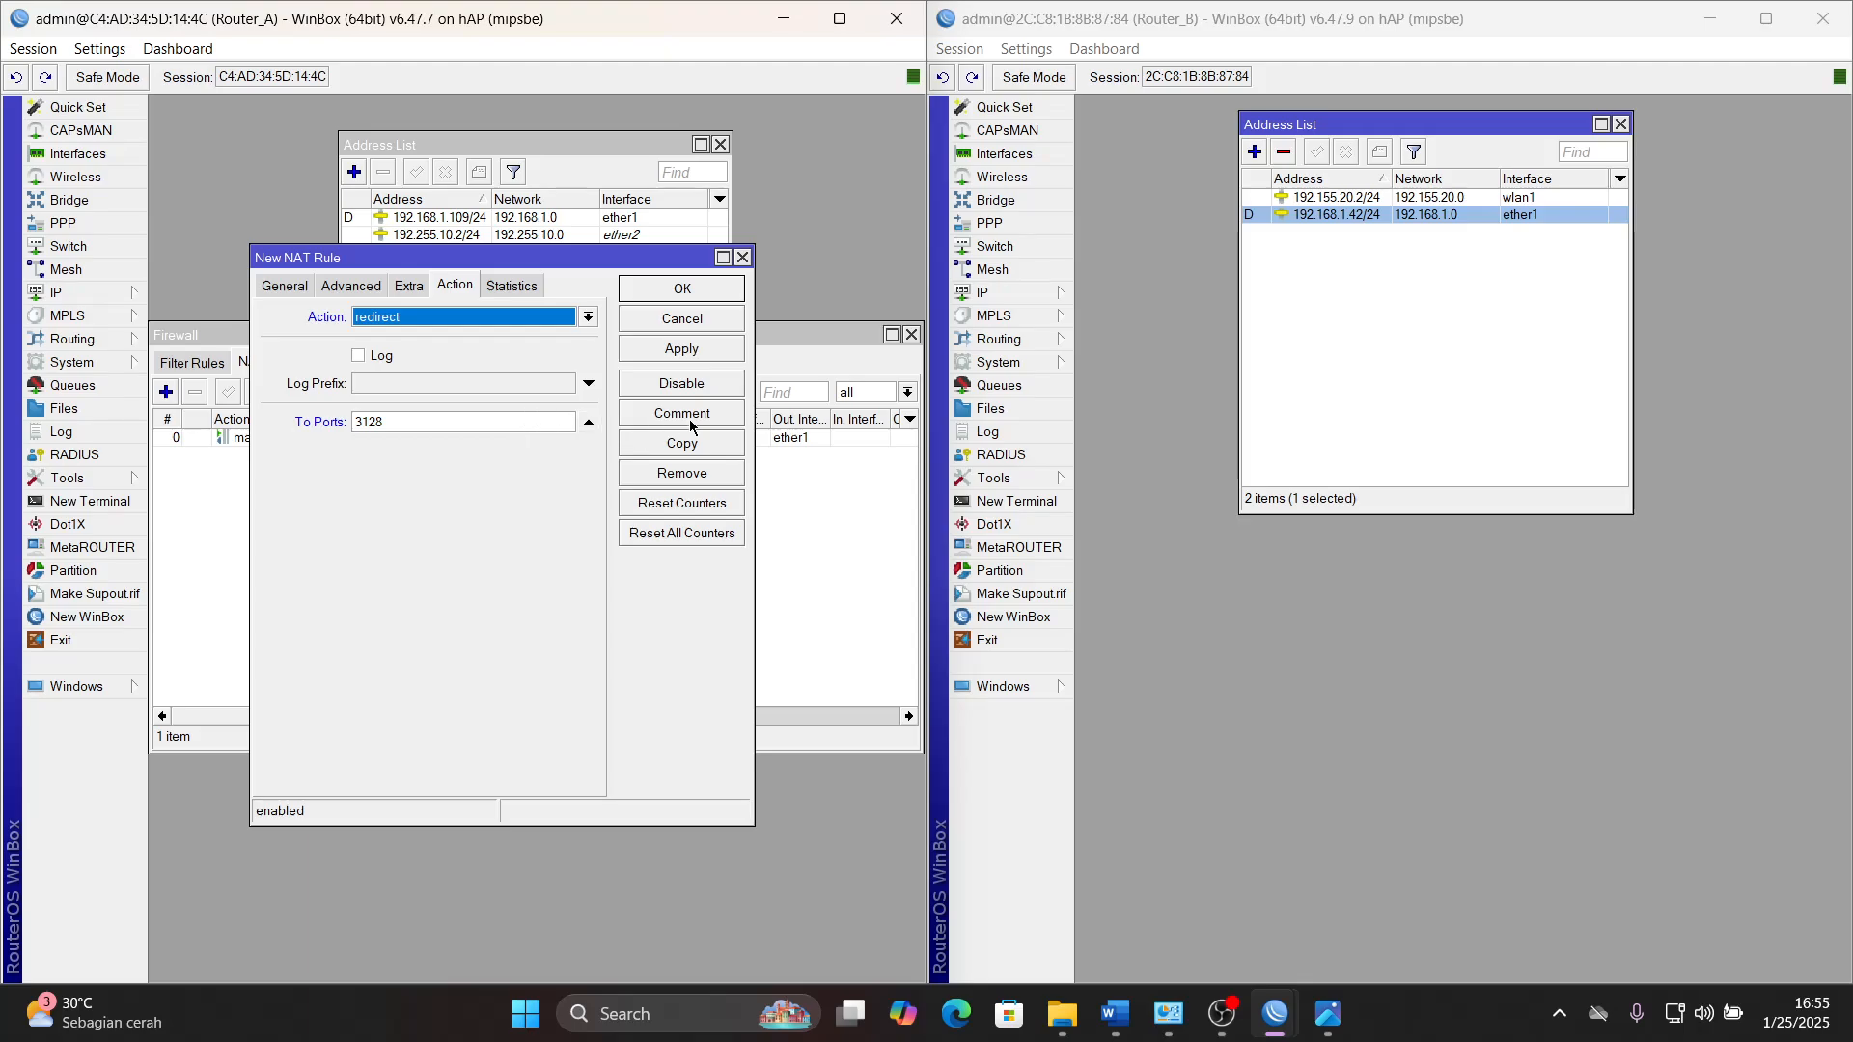
{"action": "left_click", "coordinate": [697, 350]}
{"action": "left_click", "coordinate": [699, 291]}
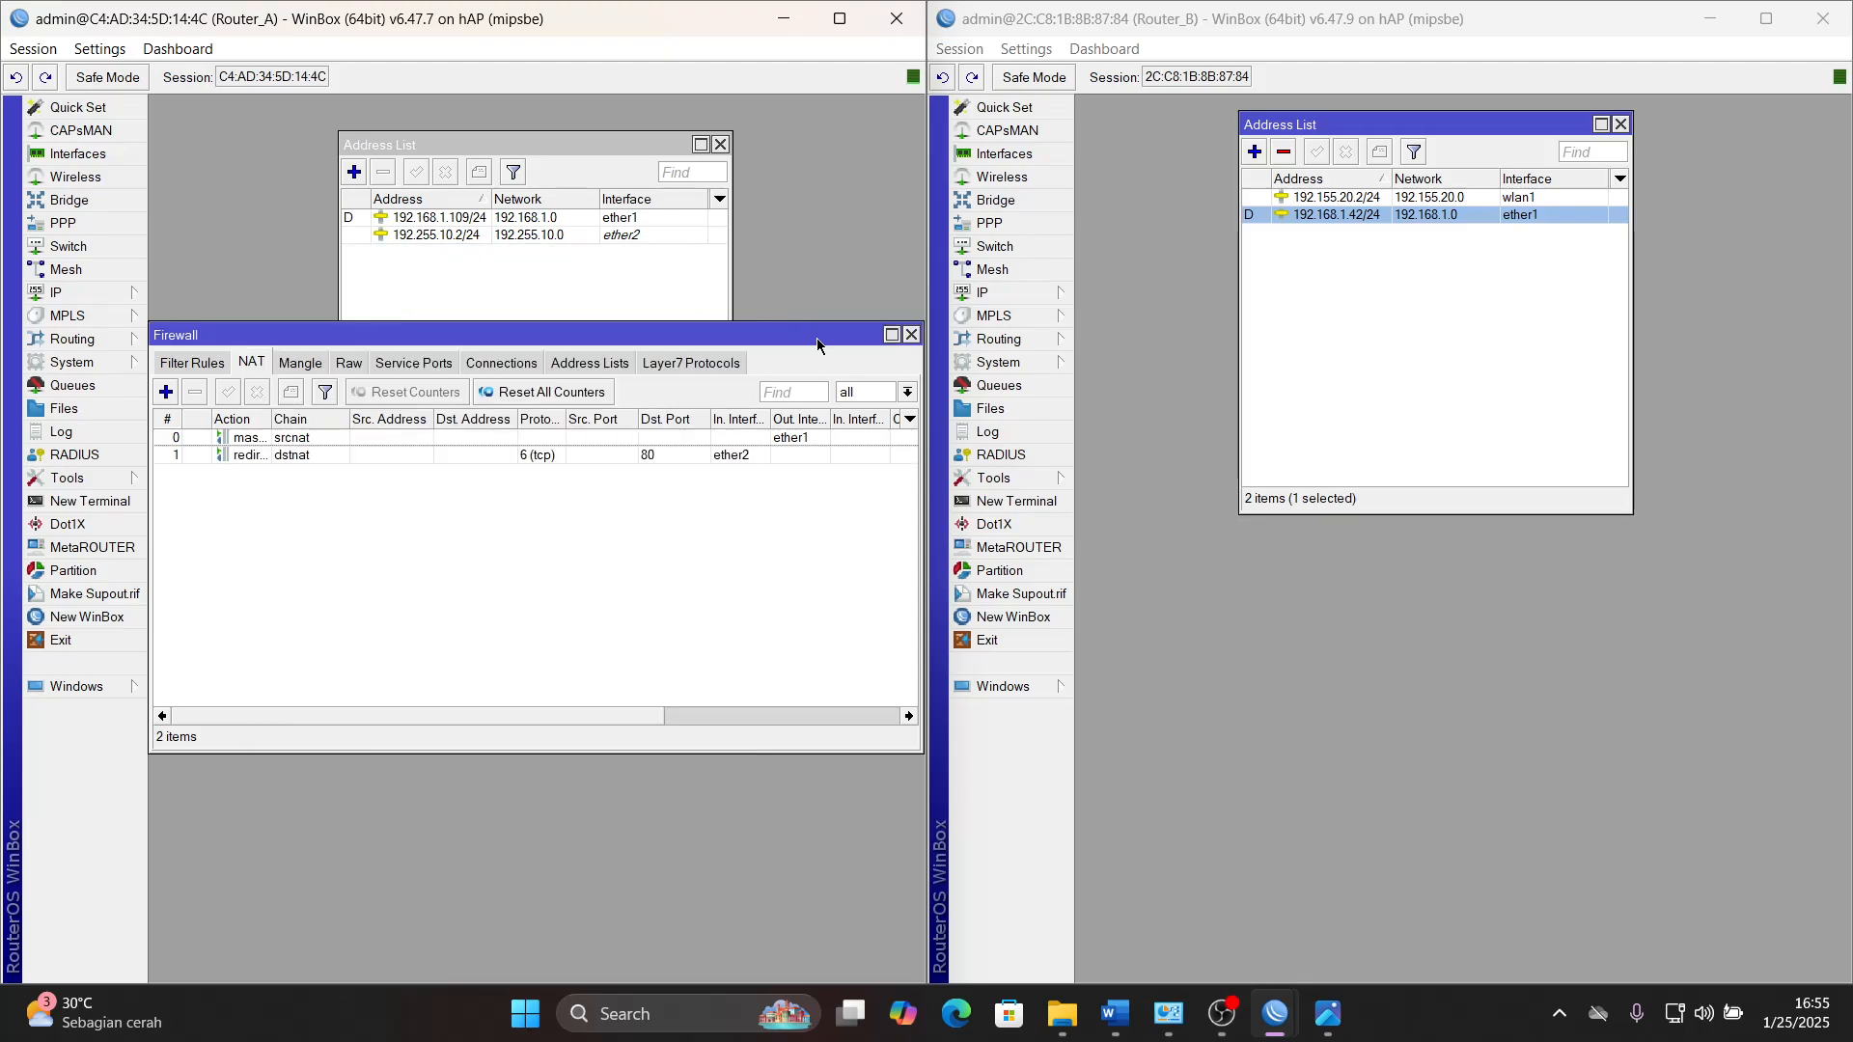
{"action": "left_click", "coordinate": [910, 335]}
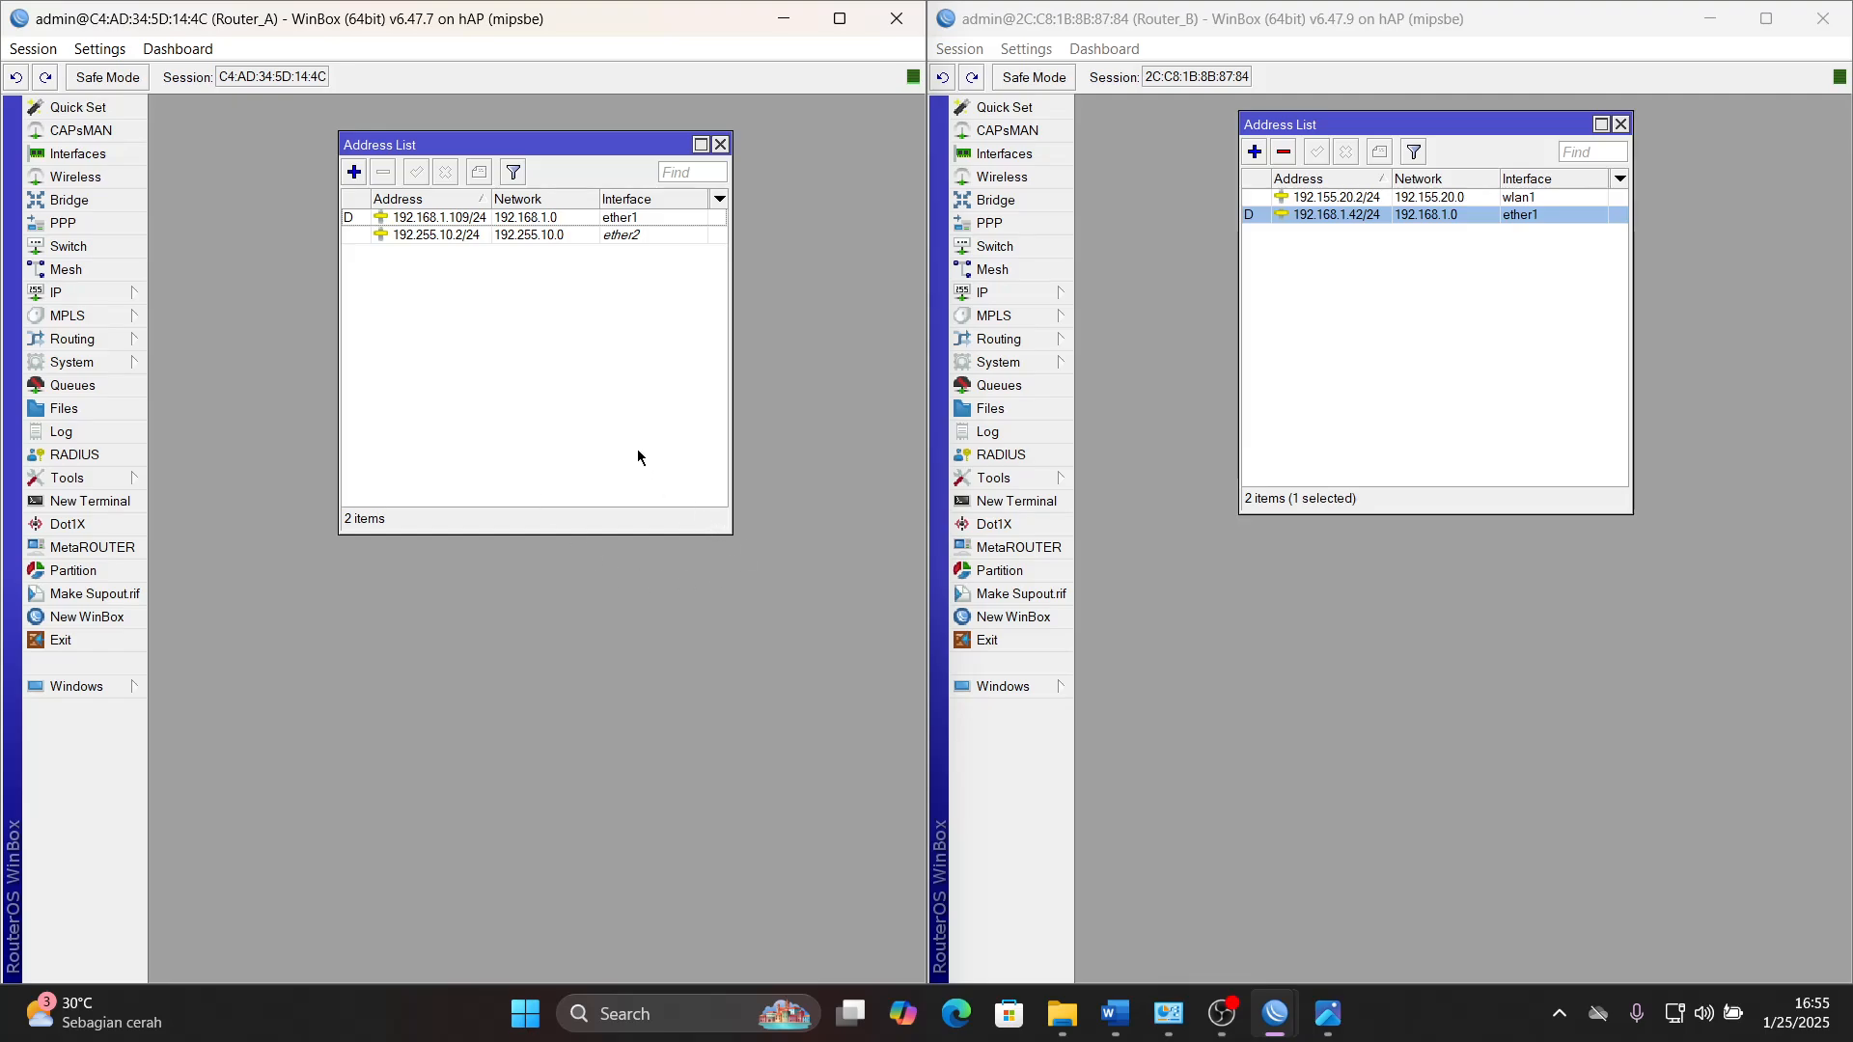
- Switch to the Word task document and highlight the selected proxy requirements, Port proxy through Bloking Site, in green
{"action": "left_click", "coordinate": [1115, 1013]}
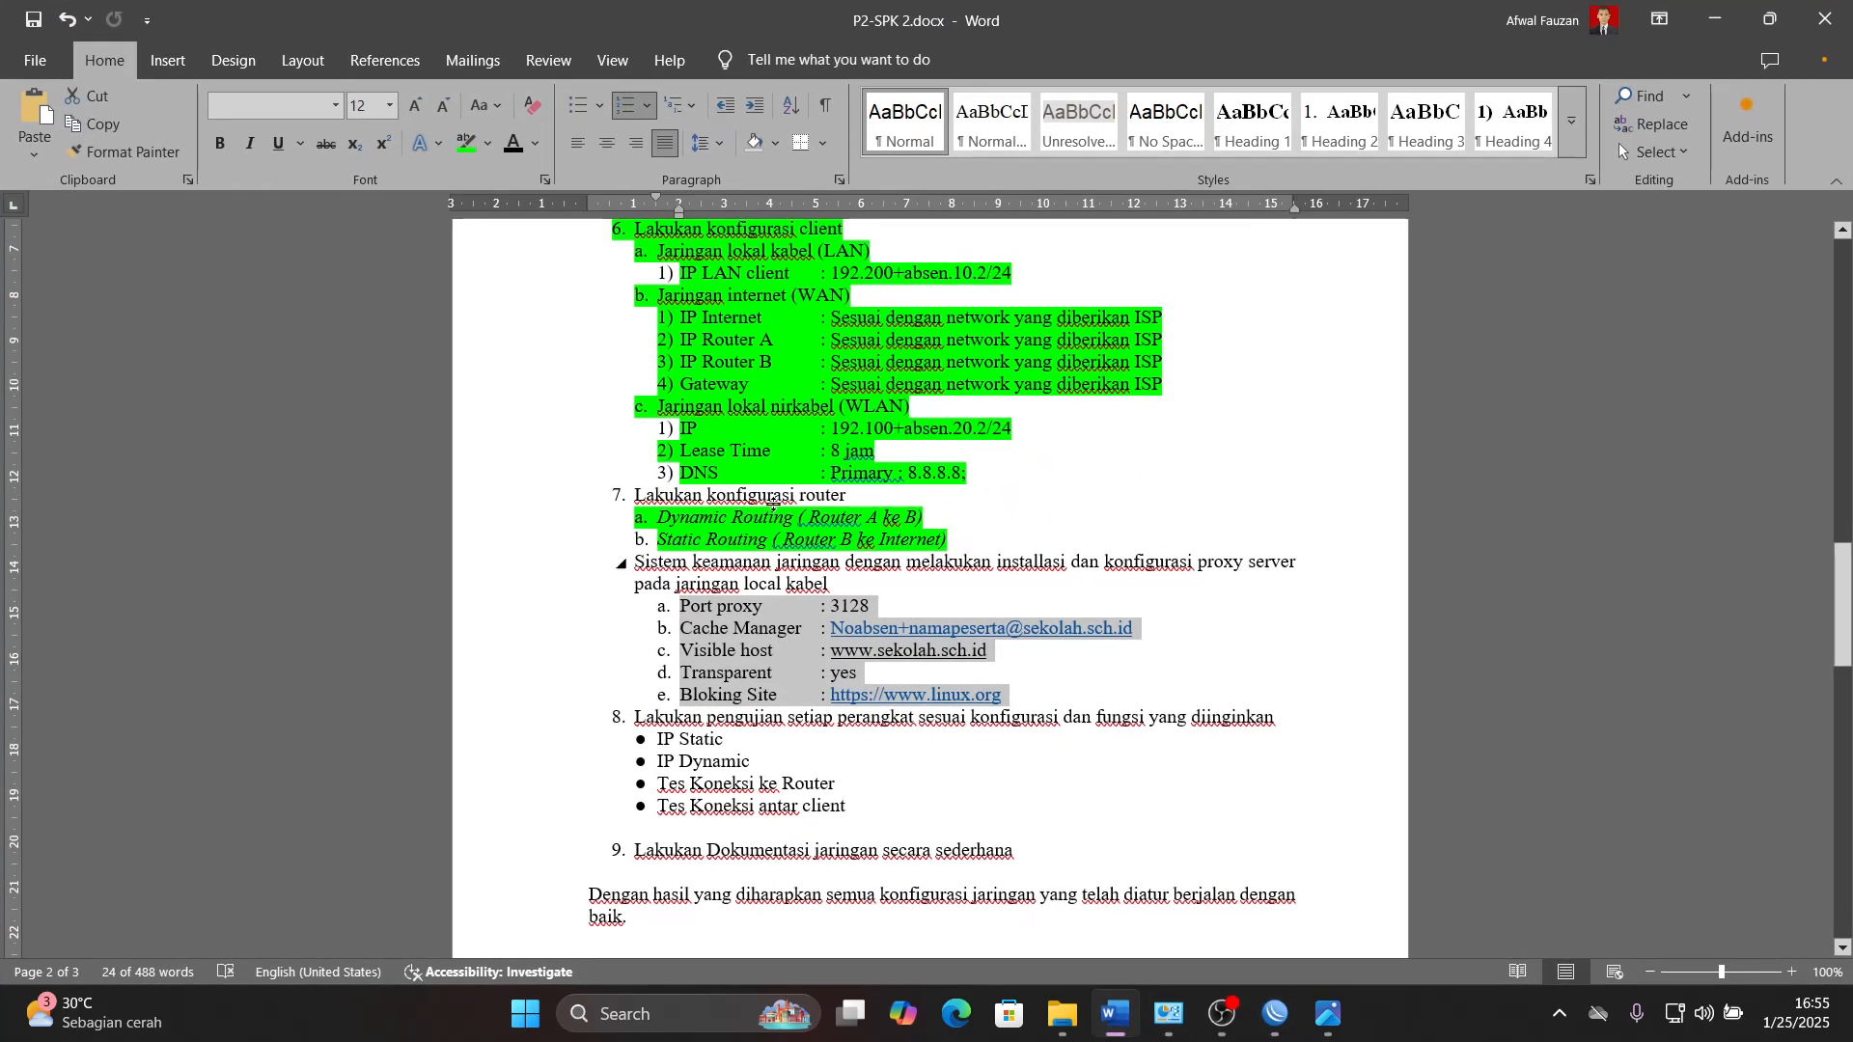
{"action": "left_click", "coordinate": [464, 143]}
{"action": "left_click", "coordinate": [943, 604]}
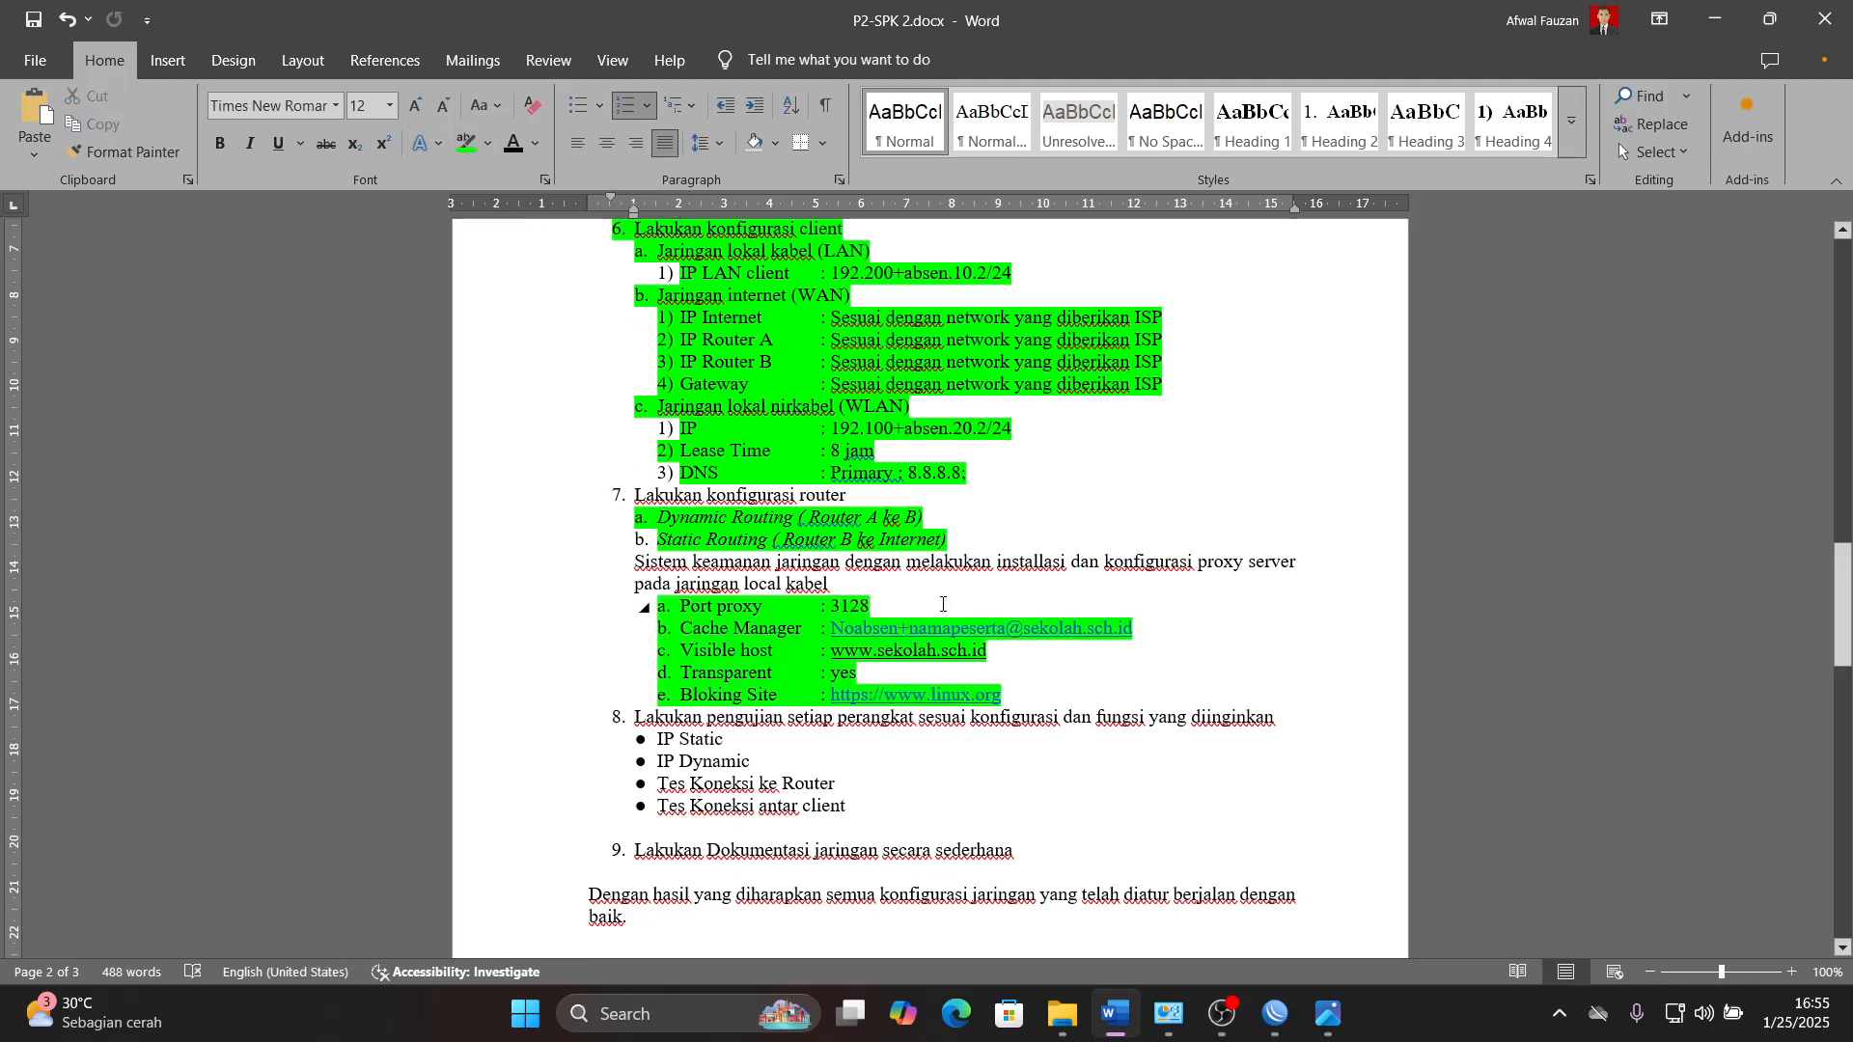
- Highlight the whole block from work step 1 through the Bloking Site line in green, and go to the step 8 testing list
{"action": "scroll", "coordinate": [897, 596], "scroll_direction": "up", "scroll_amount": 1}
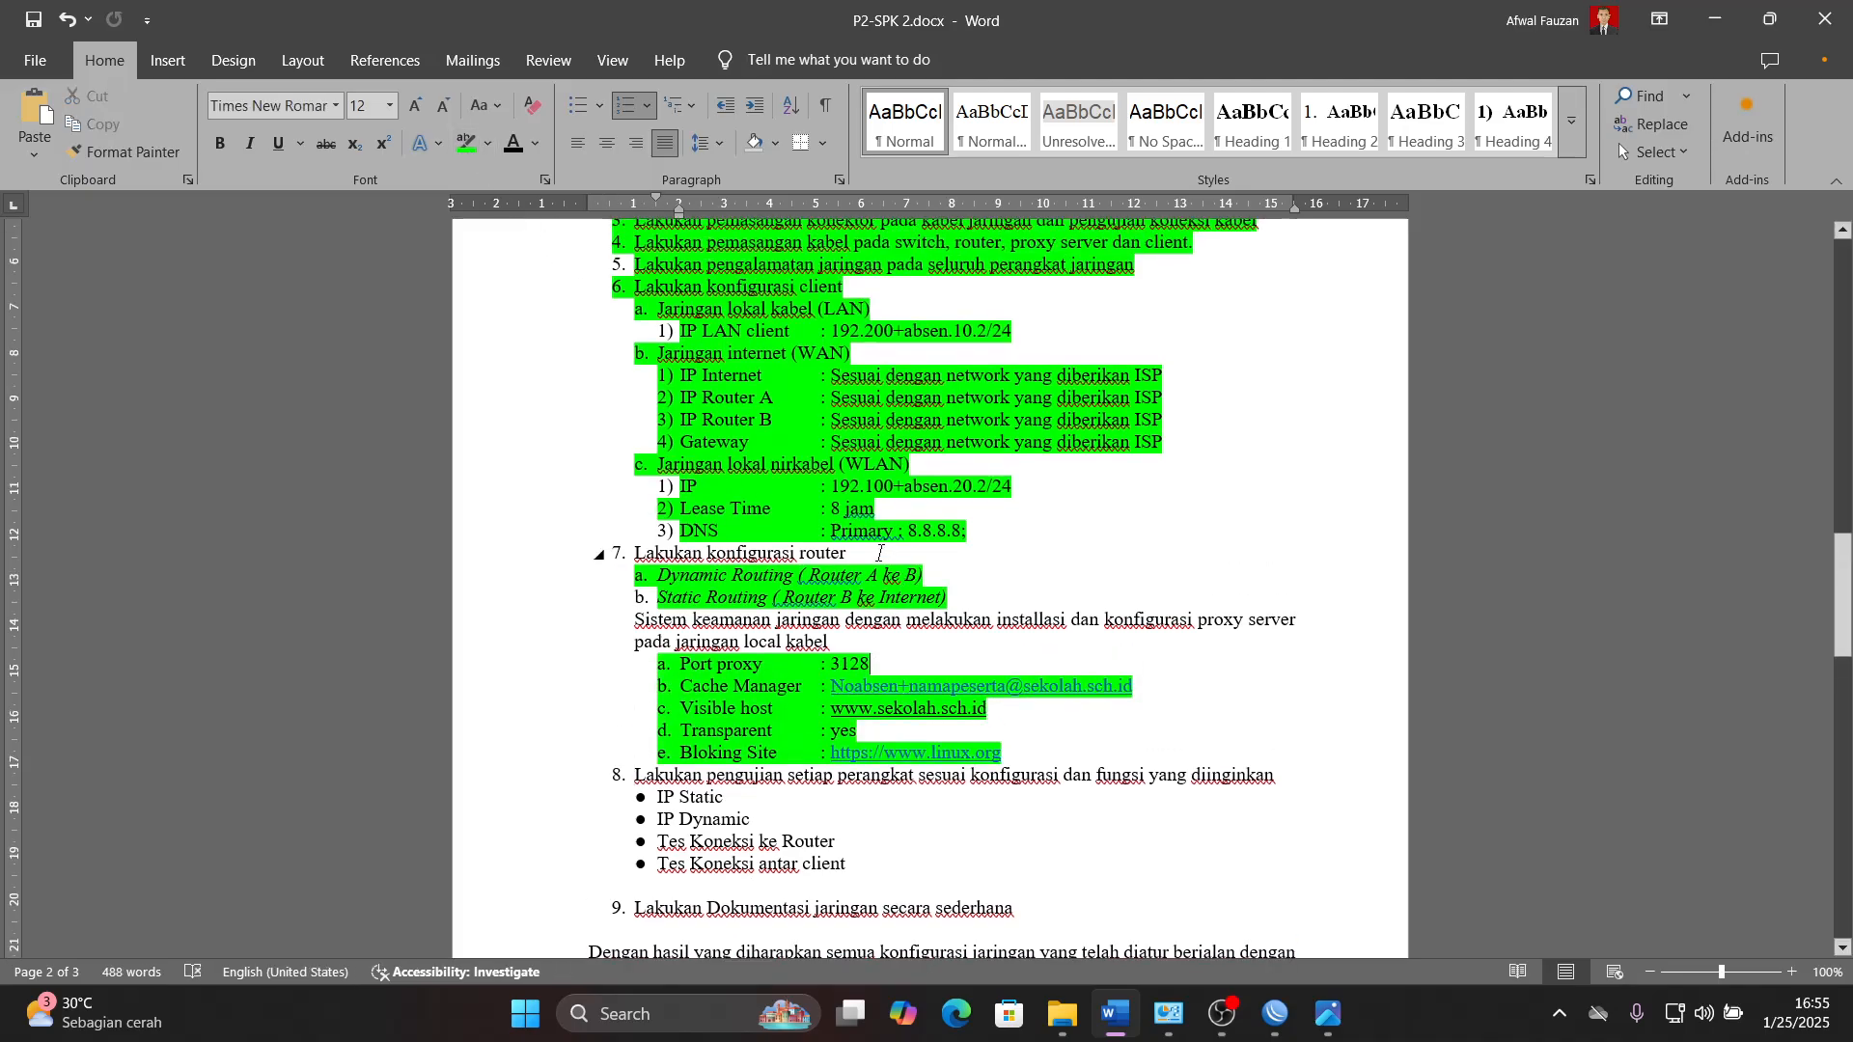
{"action": "scroll", "coordinate": [879, 553], "scroll_direction": "up", "scroll_amount": 2}
{"action": "left_click", "coordinate": [634, 290]}
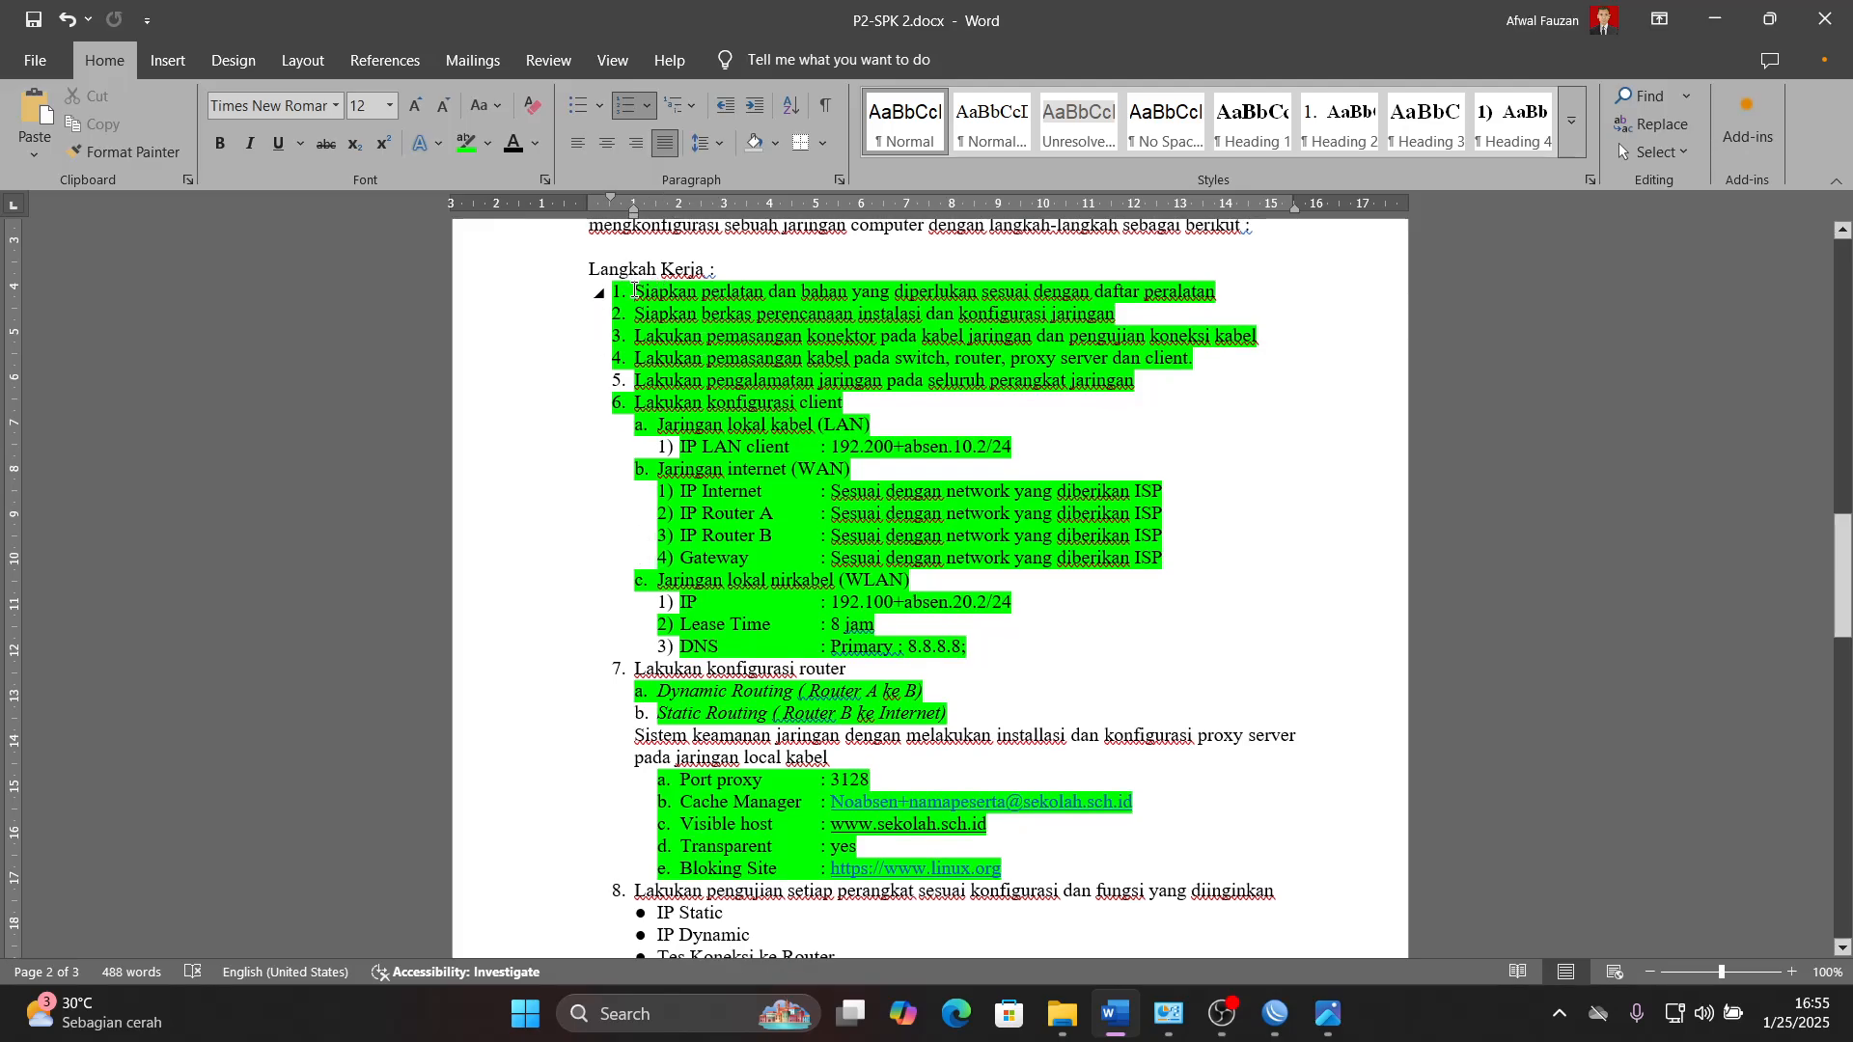
{"action": "left_click_drag", "start_coordinate": [634, 289], "coordinate": [1043, 869]}
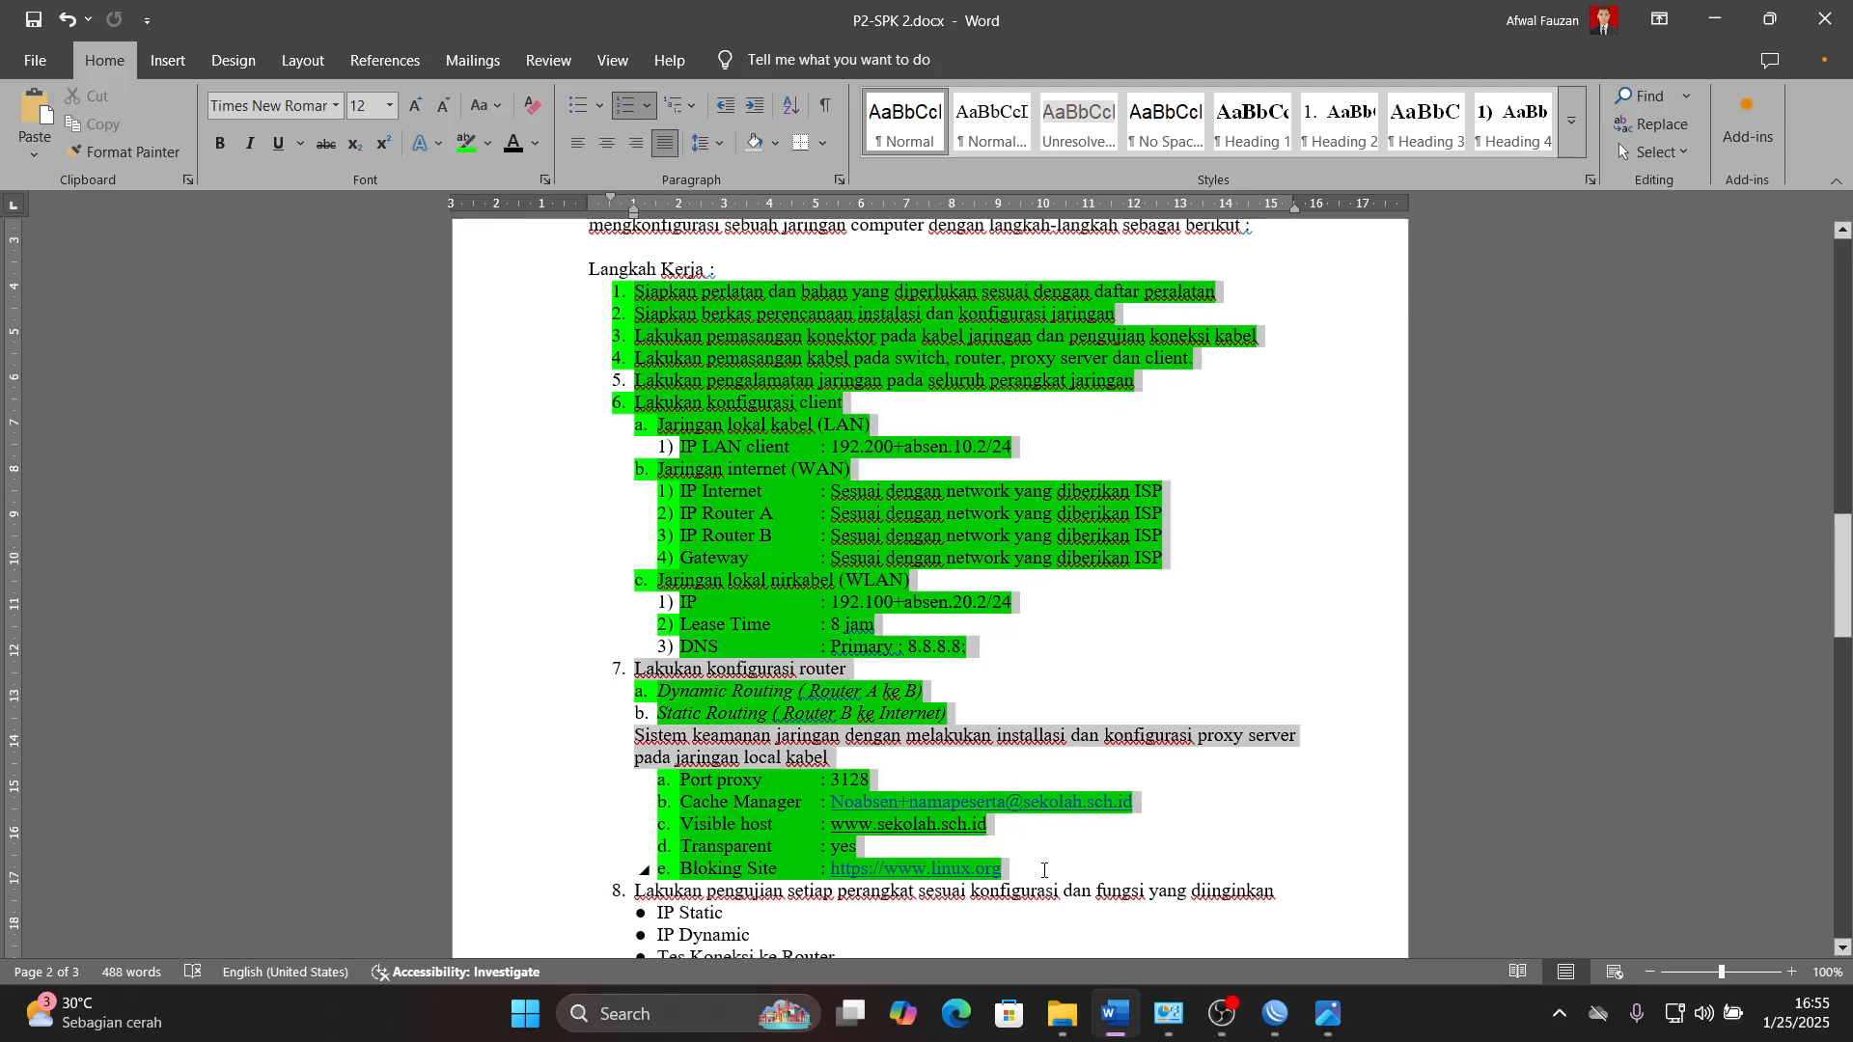
{"action": "left_click", "coordinate": [467, 143]}
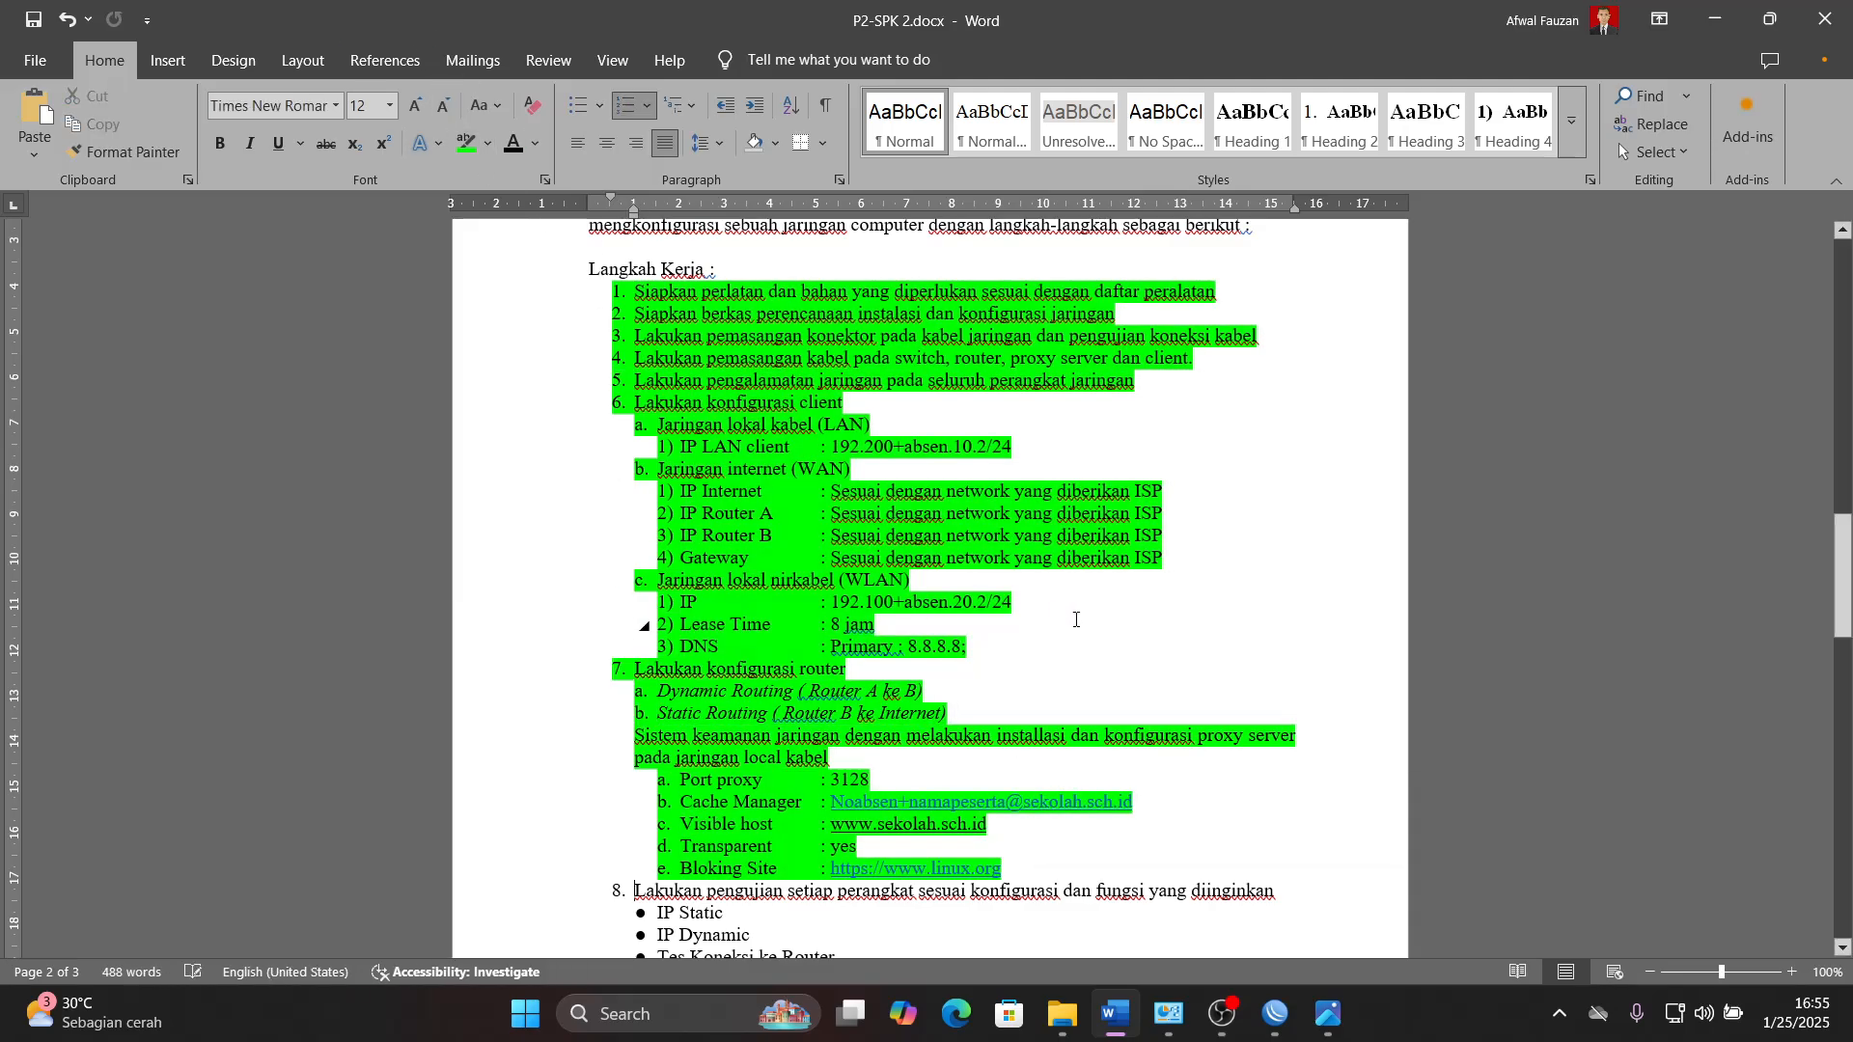
{"action": "scroll", "coordinate": [1076, 619], "scroll_direction": "down", "scroll_amount": 5}
{"action": "left_click", "coordinate": [769, 627]}
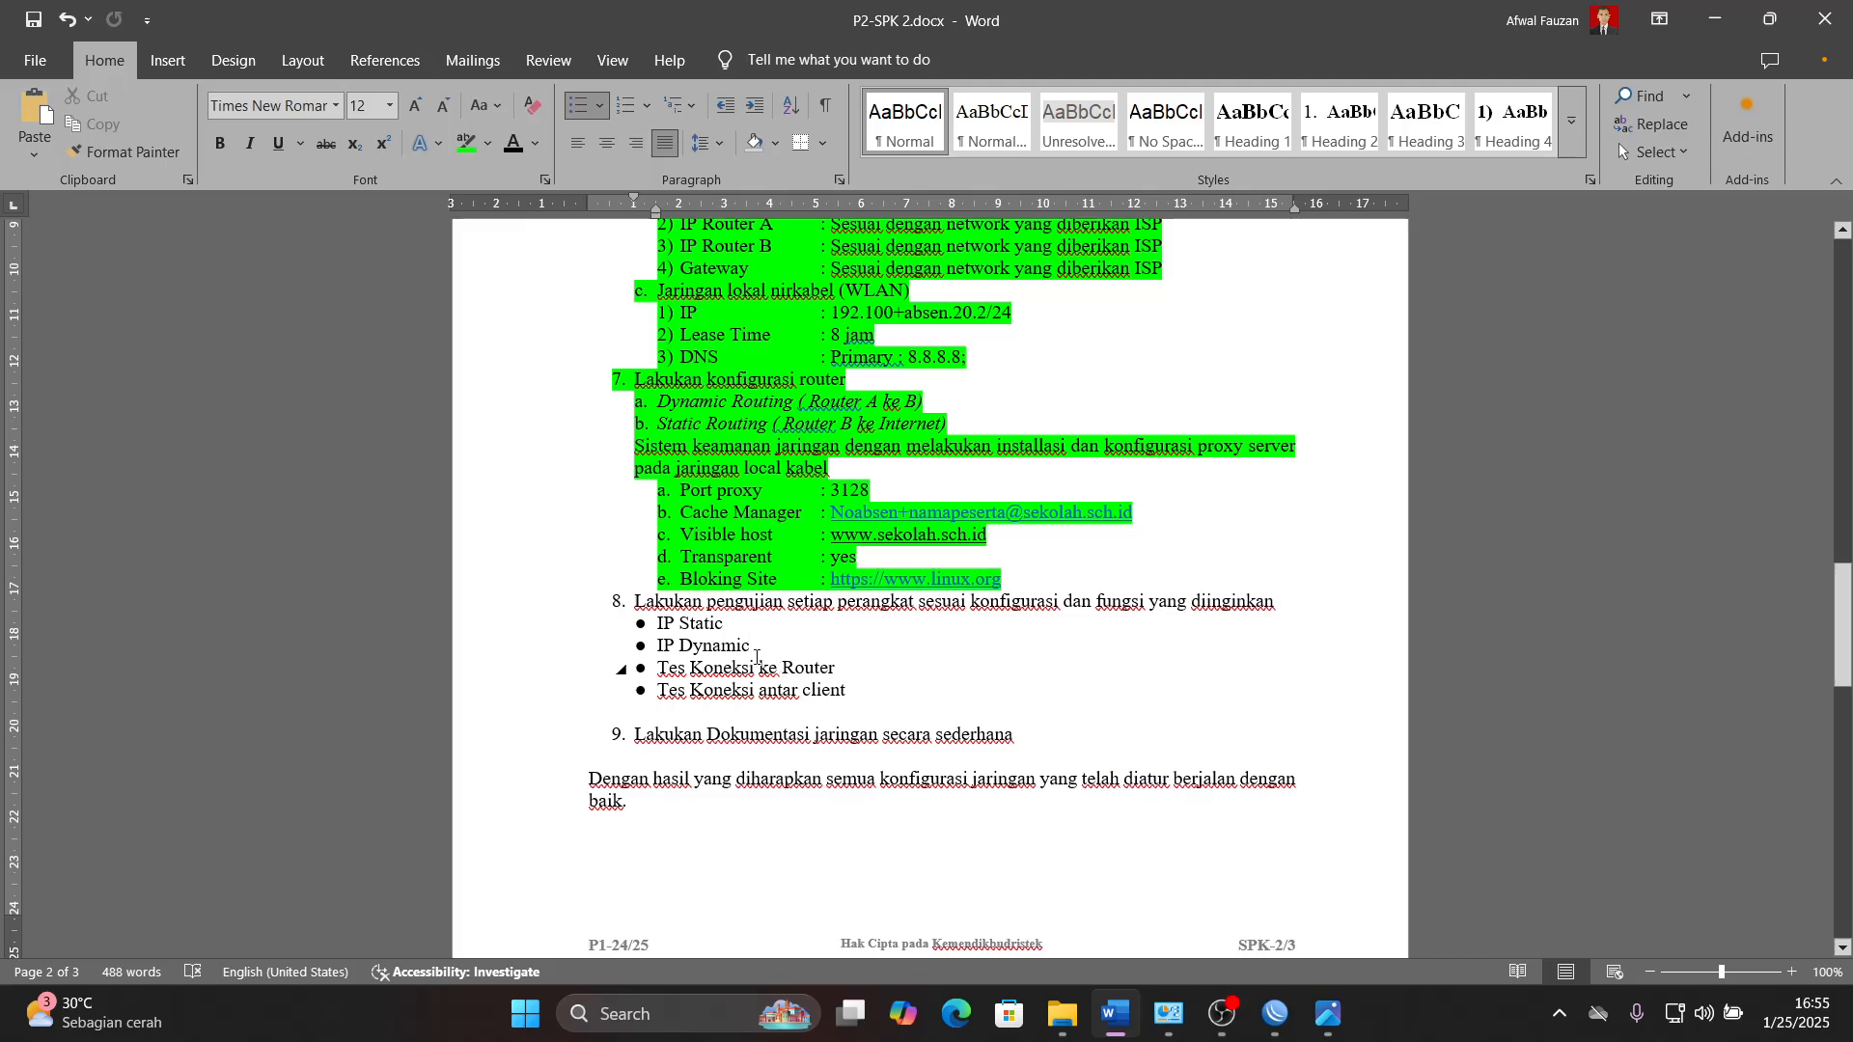
- Select the IP Static and IP Dynamic items in the step 8 testing list to point them out, and clear the selection
{"action": "left_click", "coordinate": [758, 649]}
{"action": "left_click_drag", "start_coordinate": [748, 647], "coordinate": [657, 626]}
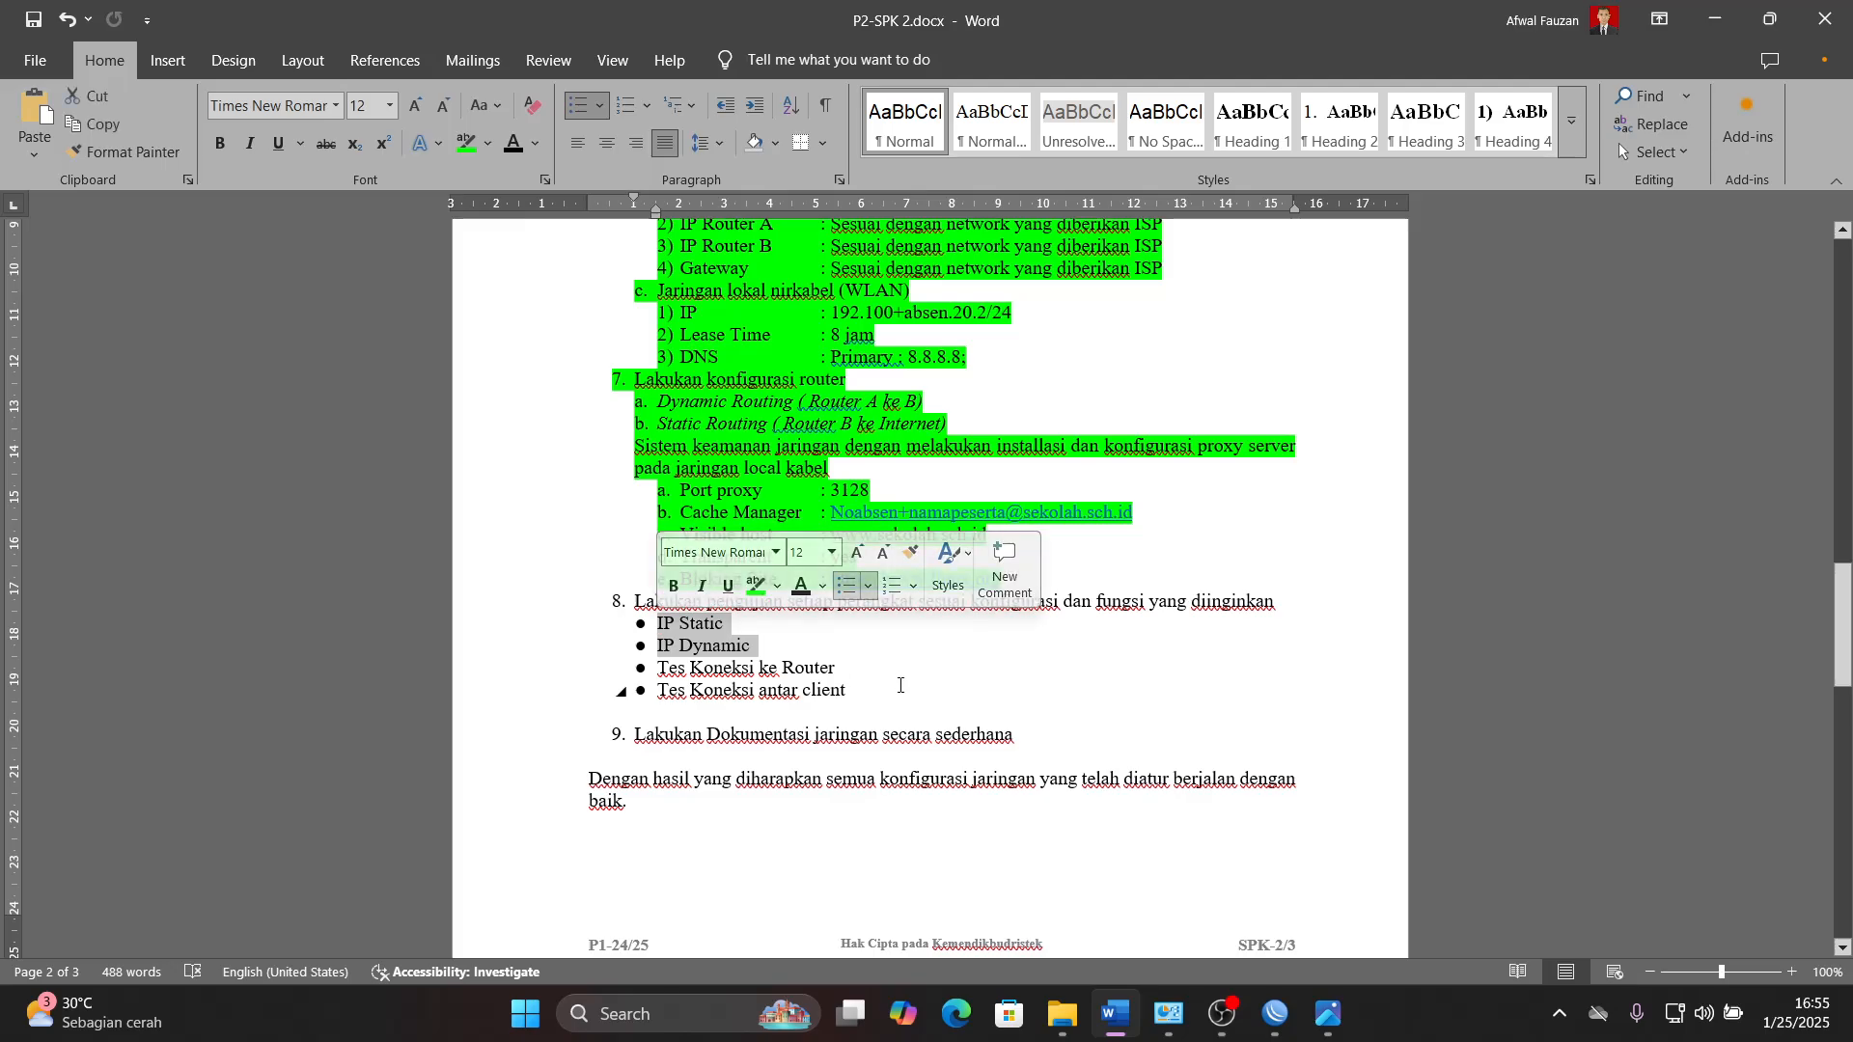
{"action": "left_click", "coordinate": [897, 705]}
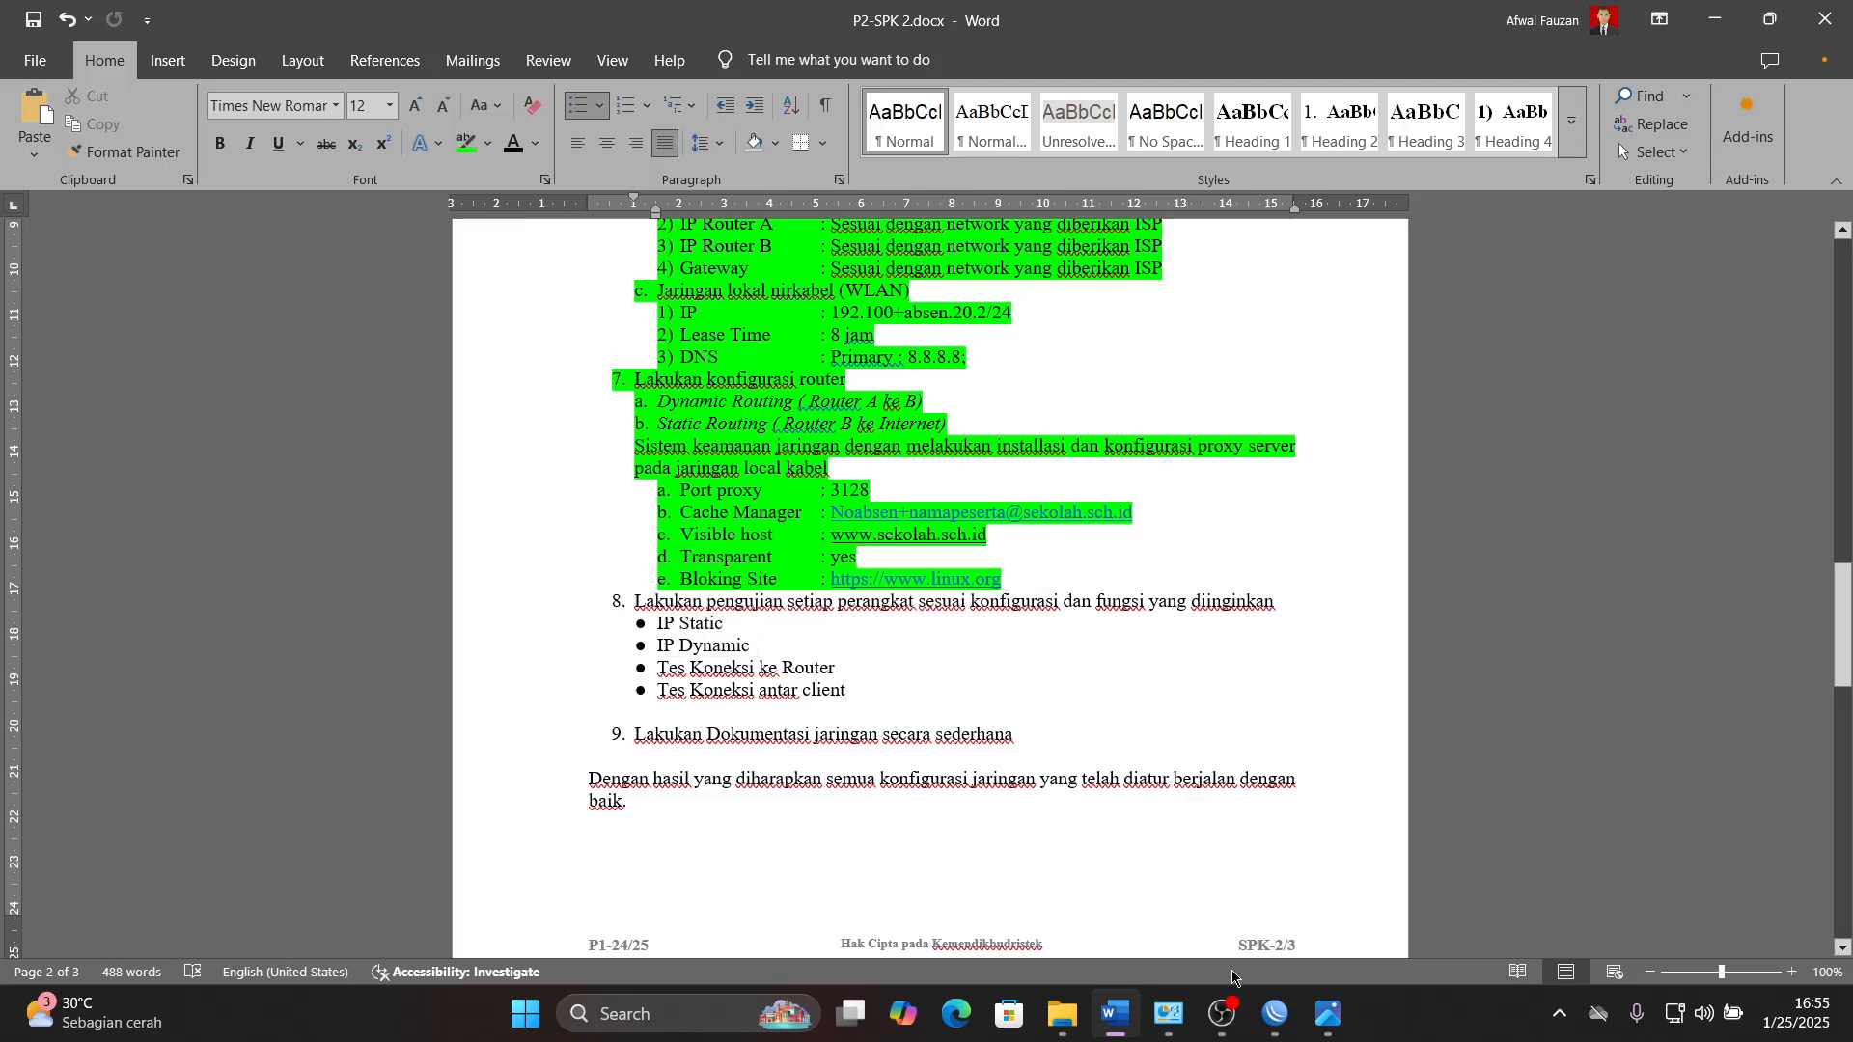
{"action": "mouse_move", "coordinate": [1174, 1014]}
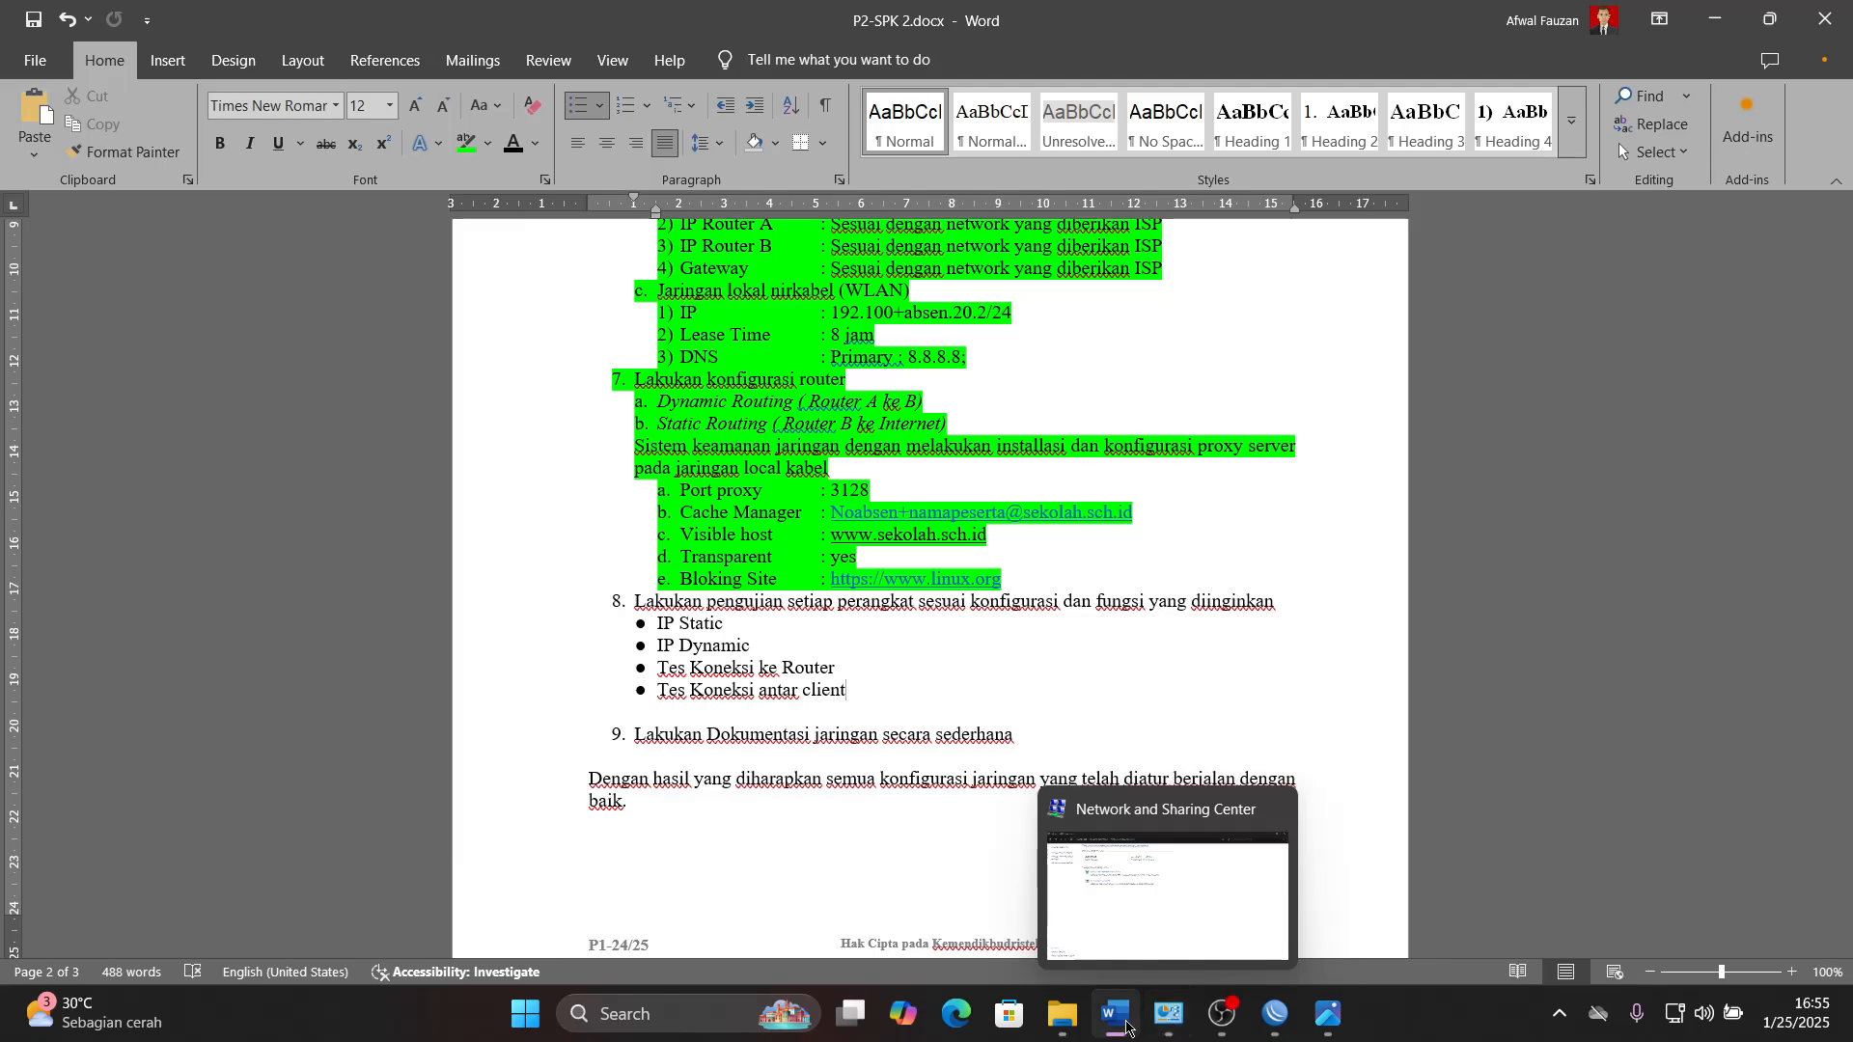
- Switch to Photos and examine the ports in the RouterBOARD router and D-Link switch pictures
{"action": "left_click", "coordinate": [1328, 1013]}
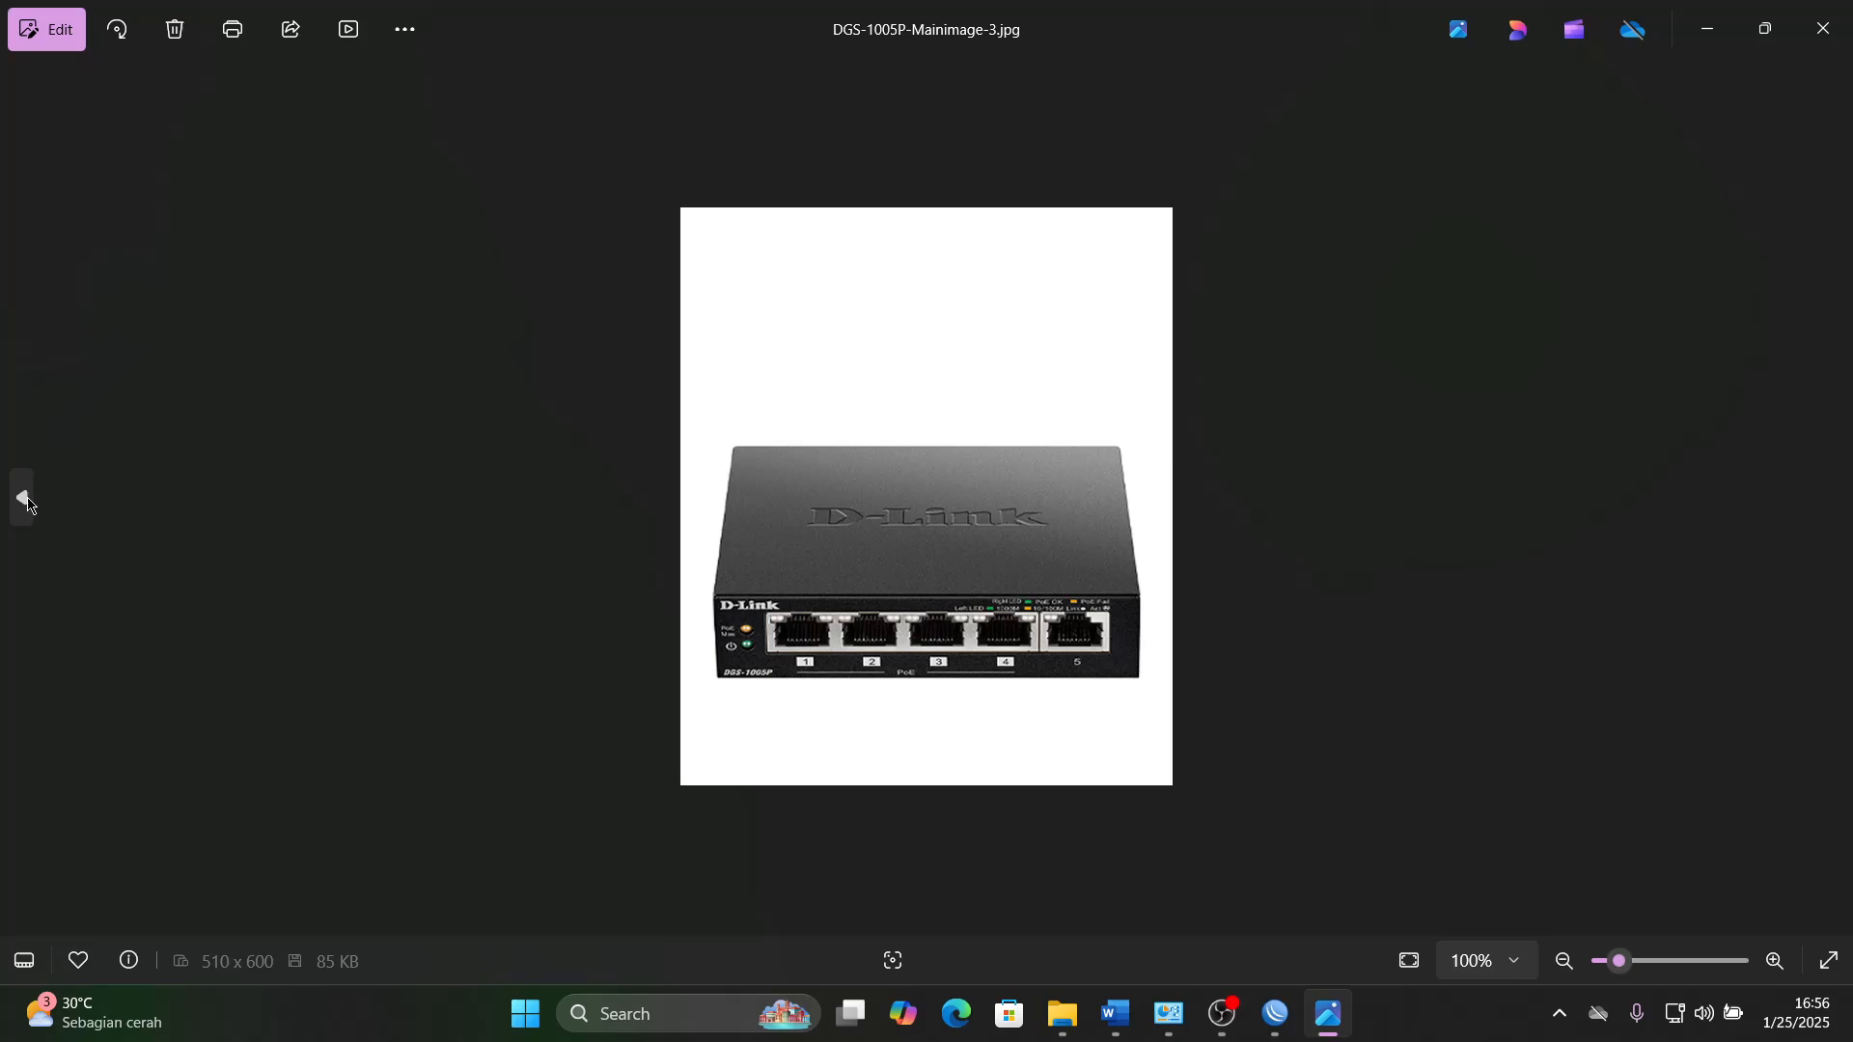
{"action": "left_click", "coordinate": [23, 498]}
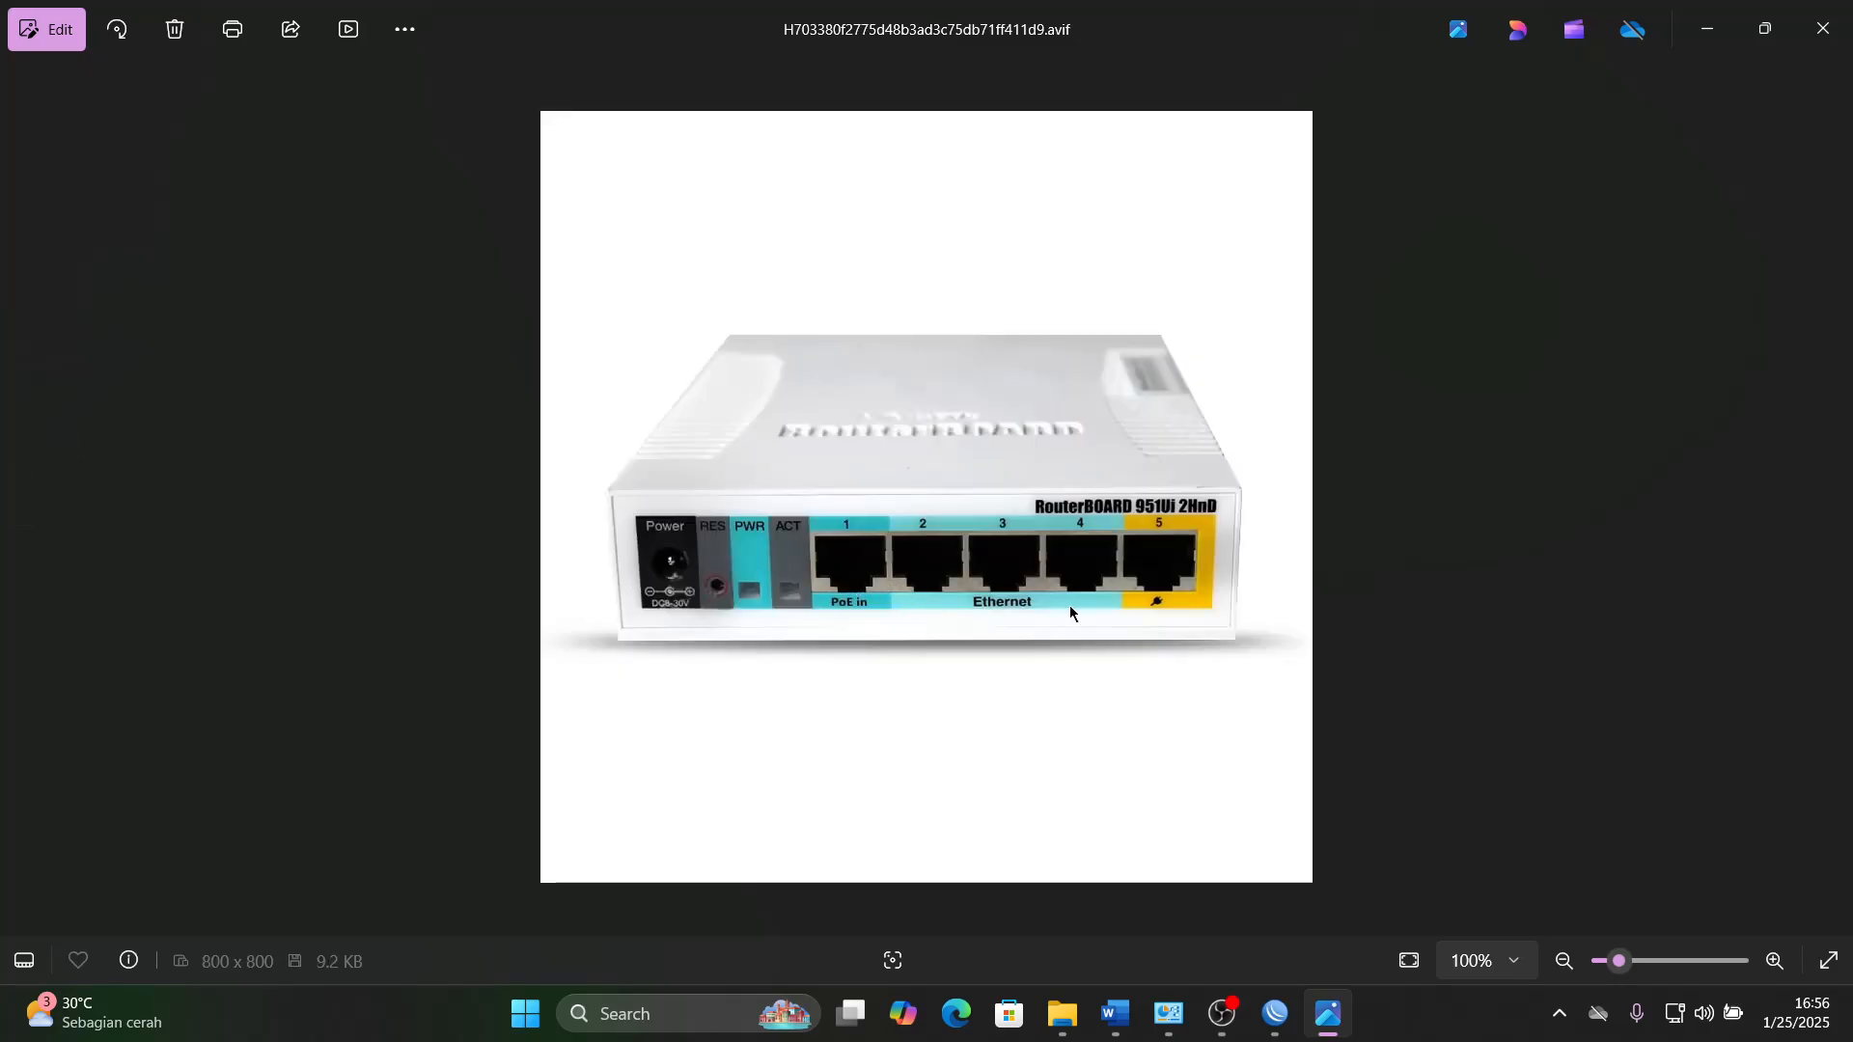
{"action": "left_click", "coordinate": [1832, 498]}
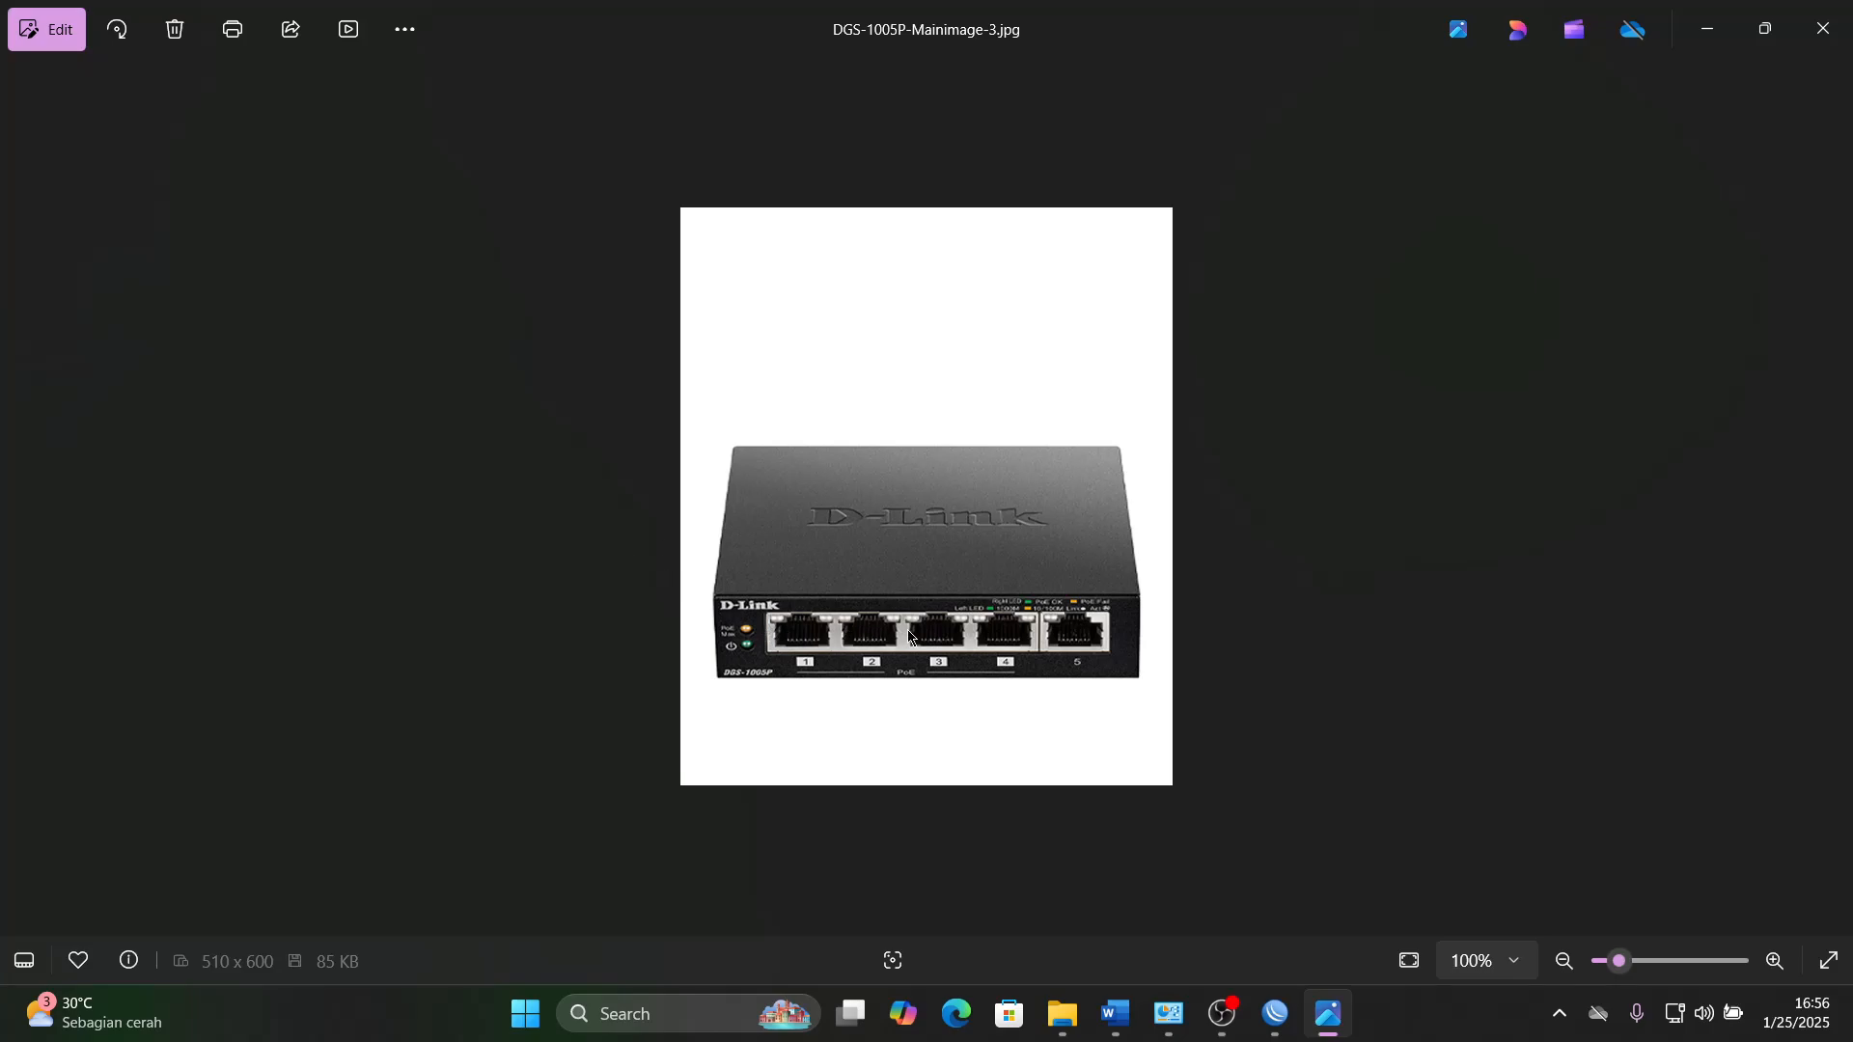
{"action": "left_click", "coordinate": [21, 498]}
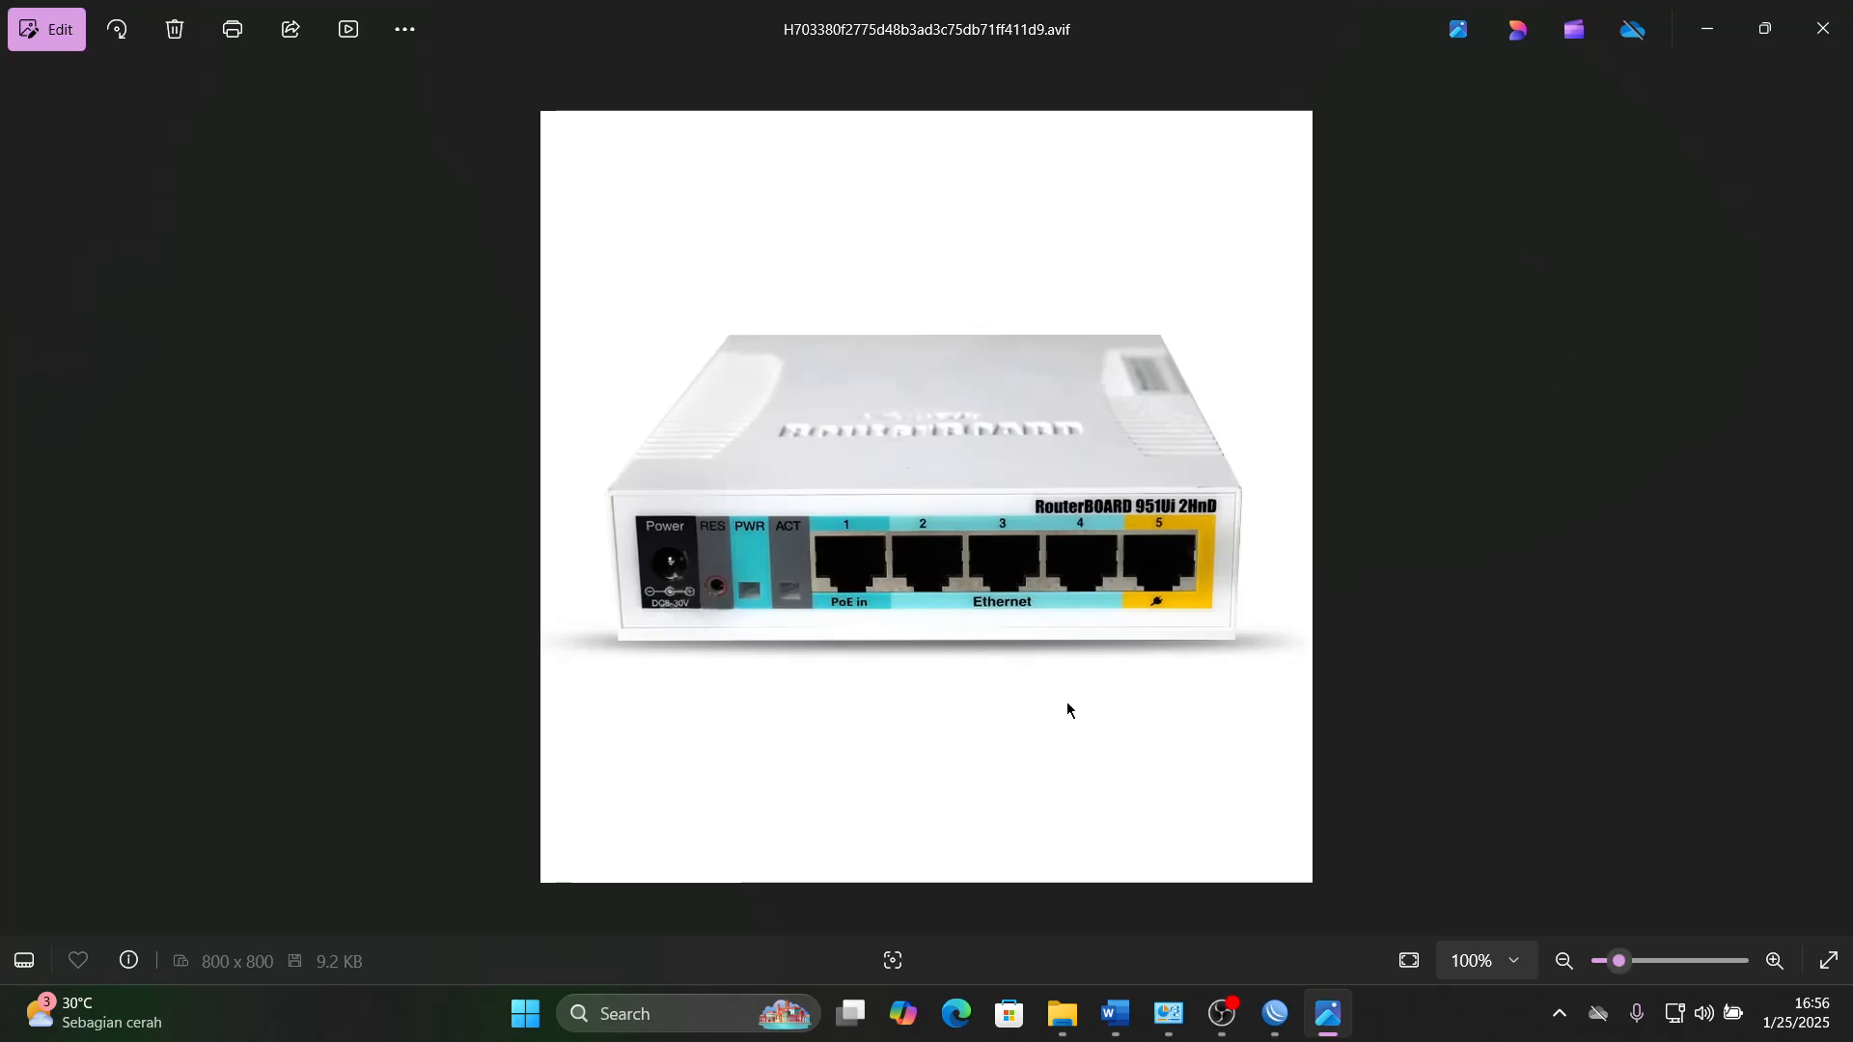
- Review the step 8 testing list in the Word document, and bring the Router_A and Router_B WinBox windows into view
{"action": "left_click", "coordinate": [1114, 1011]}
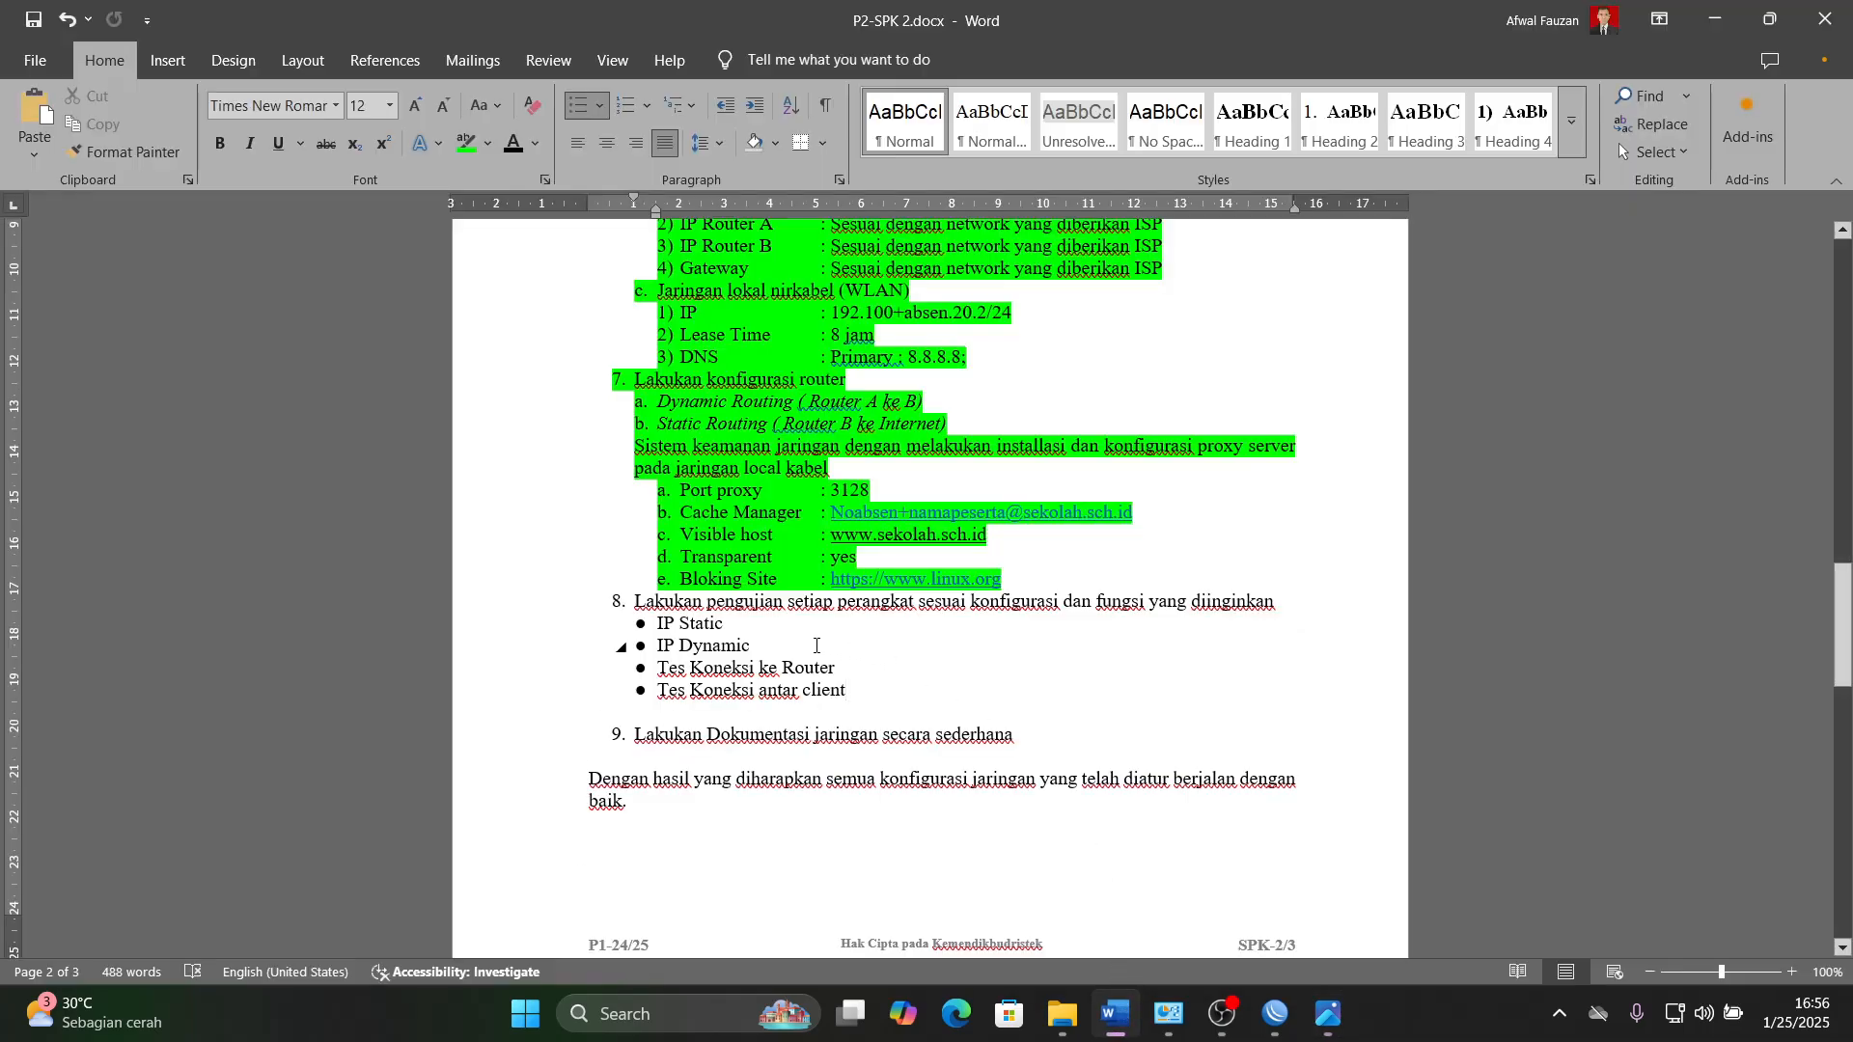
{"action": "scroll", "coordinate": [898, 685], "scroll_direction": "up", "scroll_amount": 1}
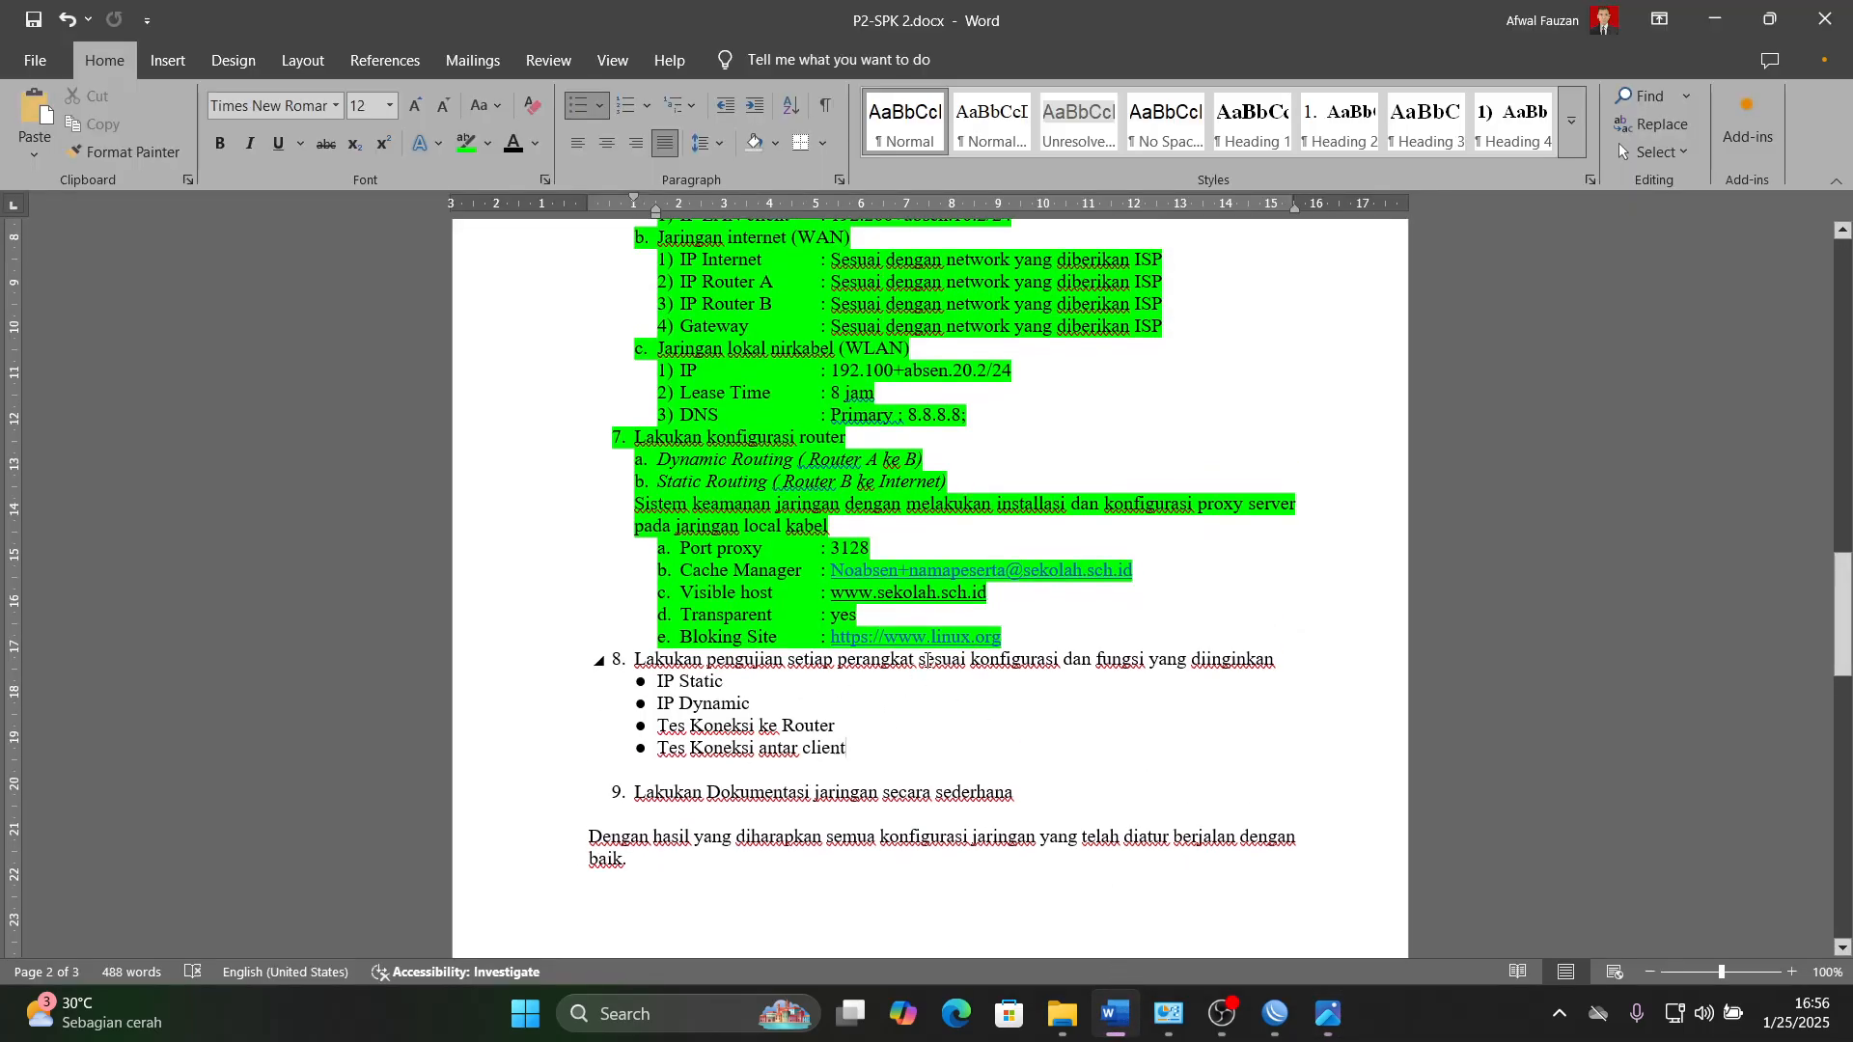
{"action": "left_click", "coordinate": [1218, 1008]}
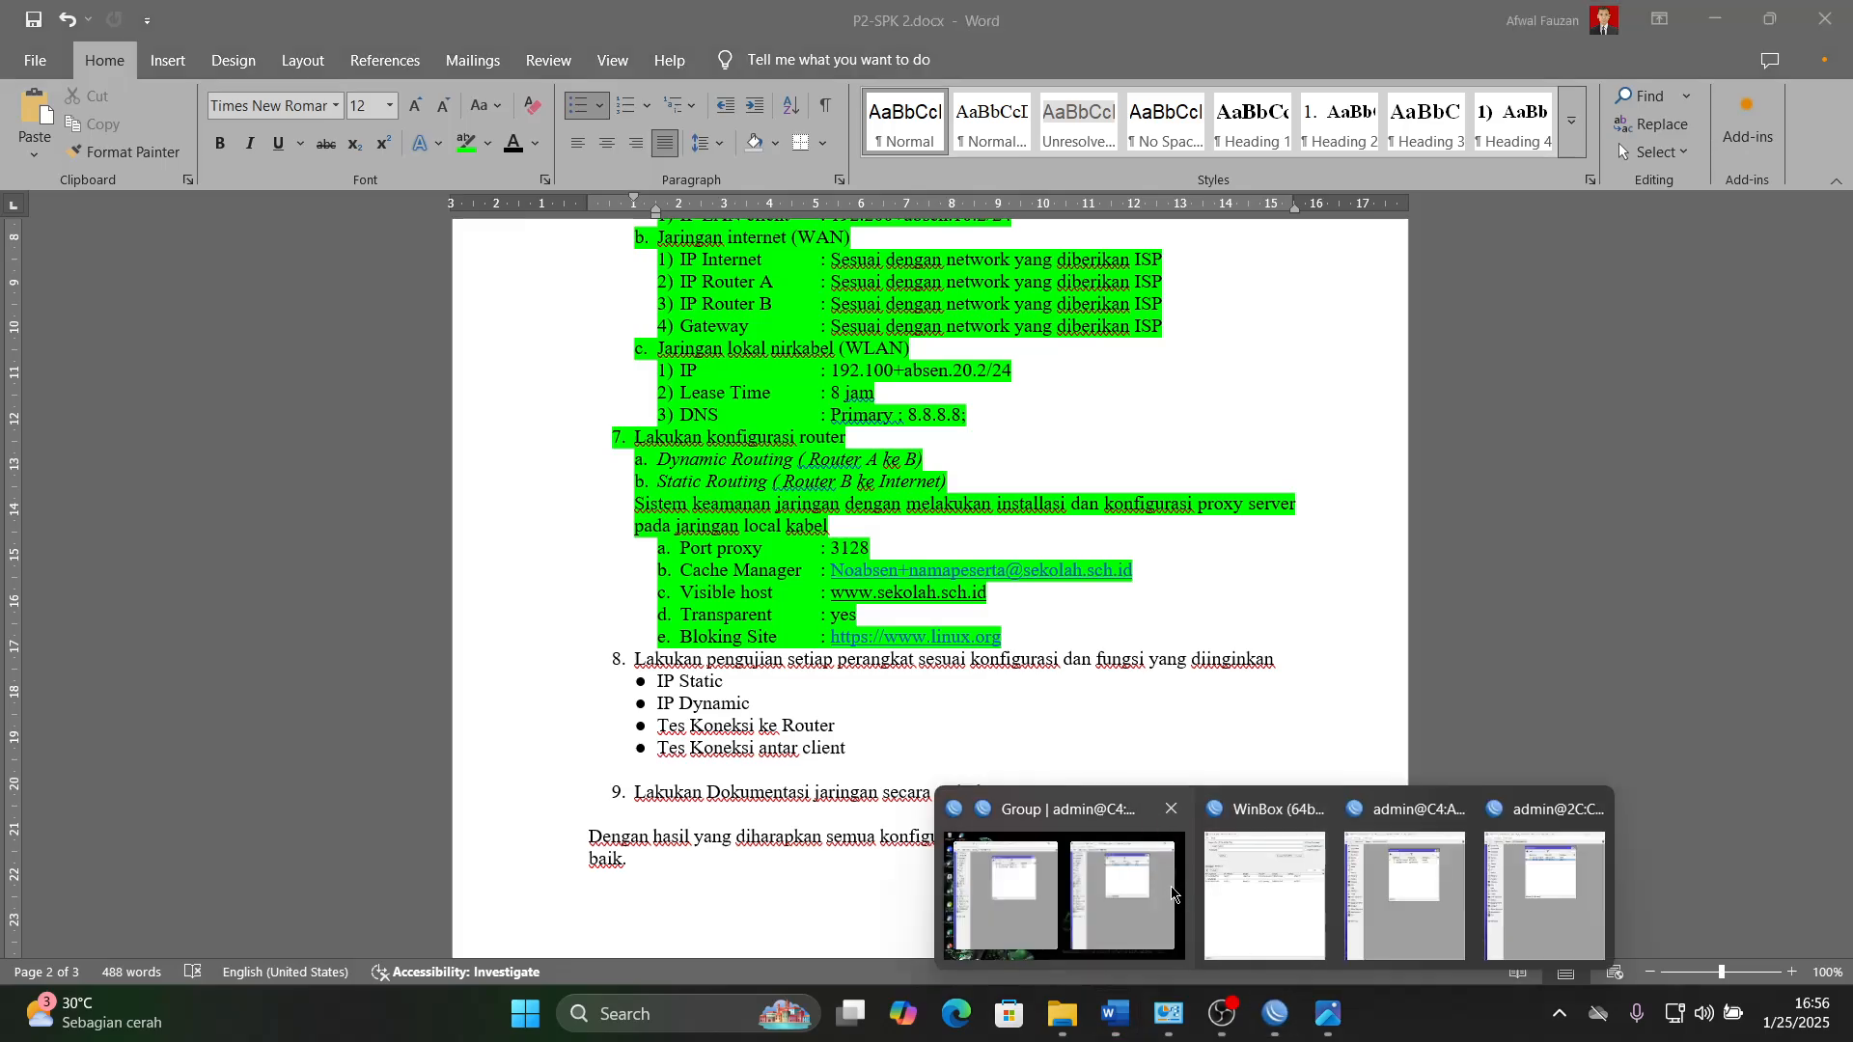
{"action": "left_click", "coordinate": [1114, 1012]}
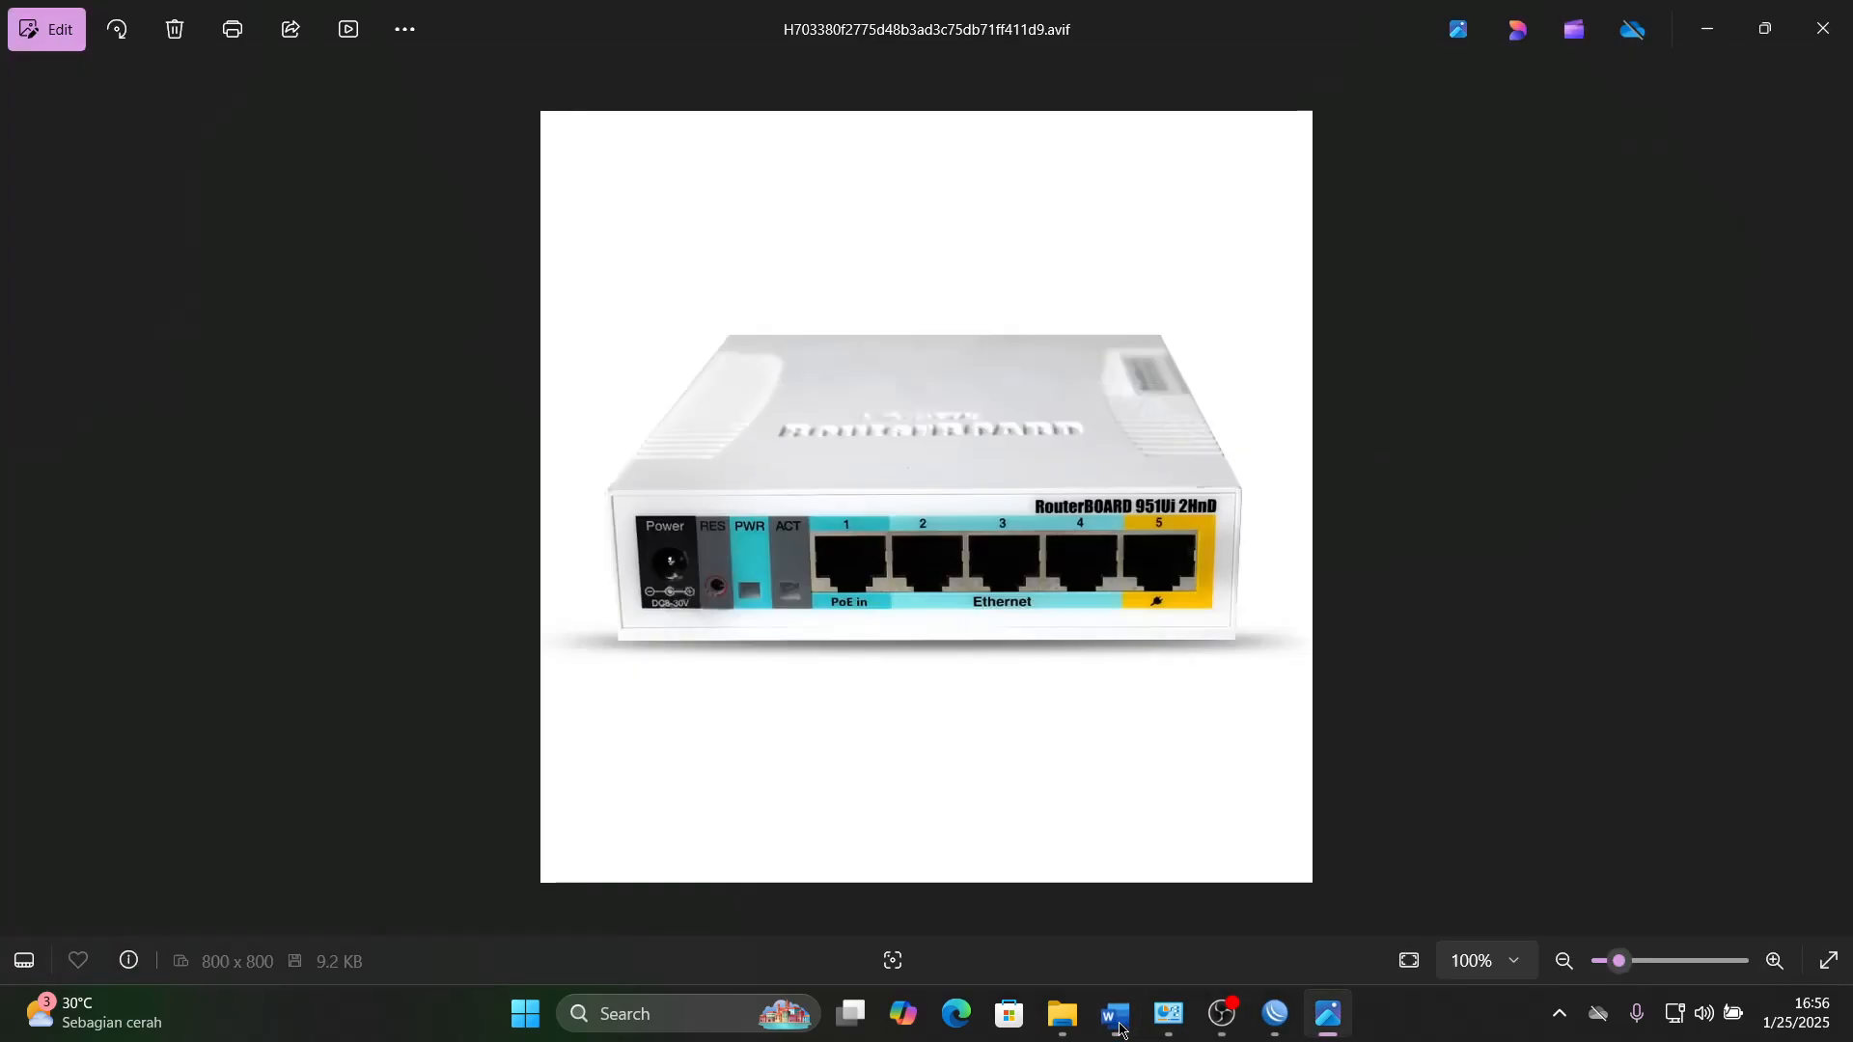
{"action": "left_click", "coordinate": [1706, 30]}
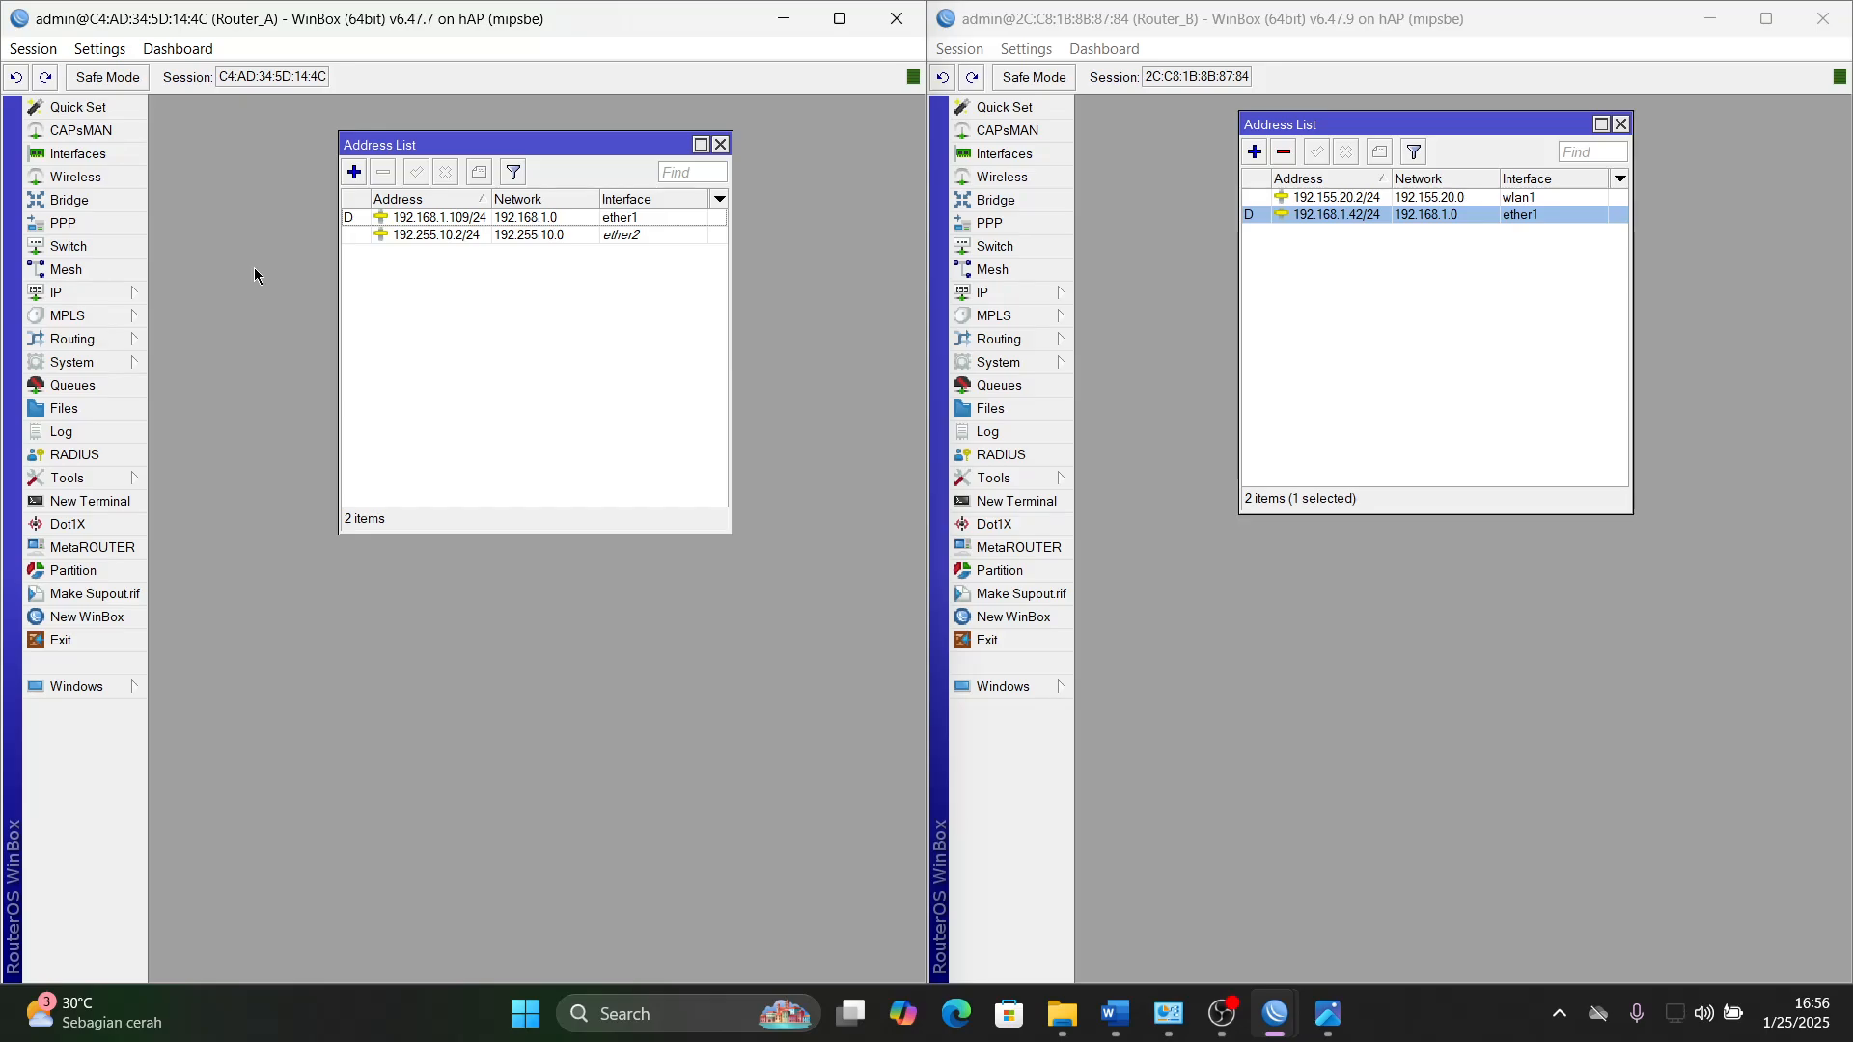
- Check the computer's connection status in the quick settings and the Network and Sharing Center
{"action": "left_click", "coordinate": [1684, 1023]}
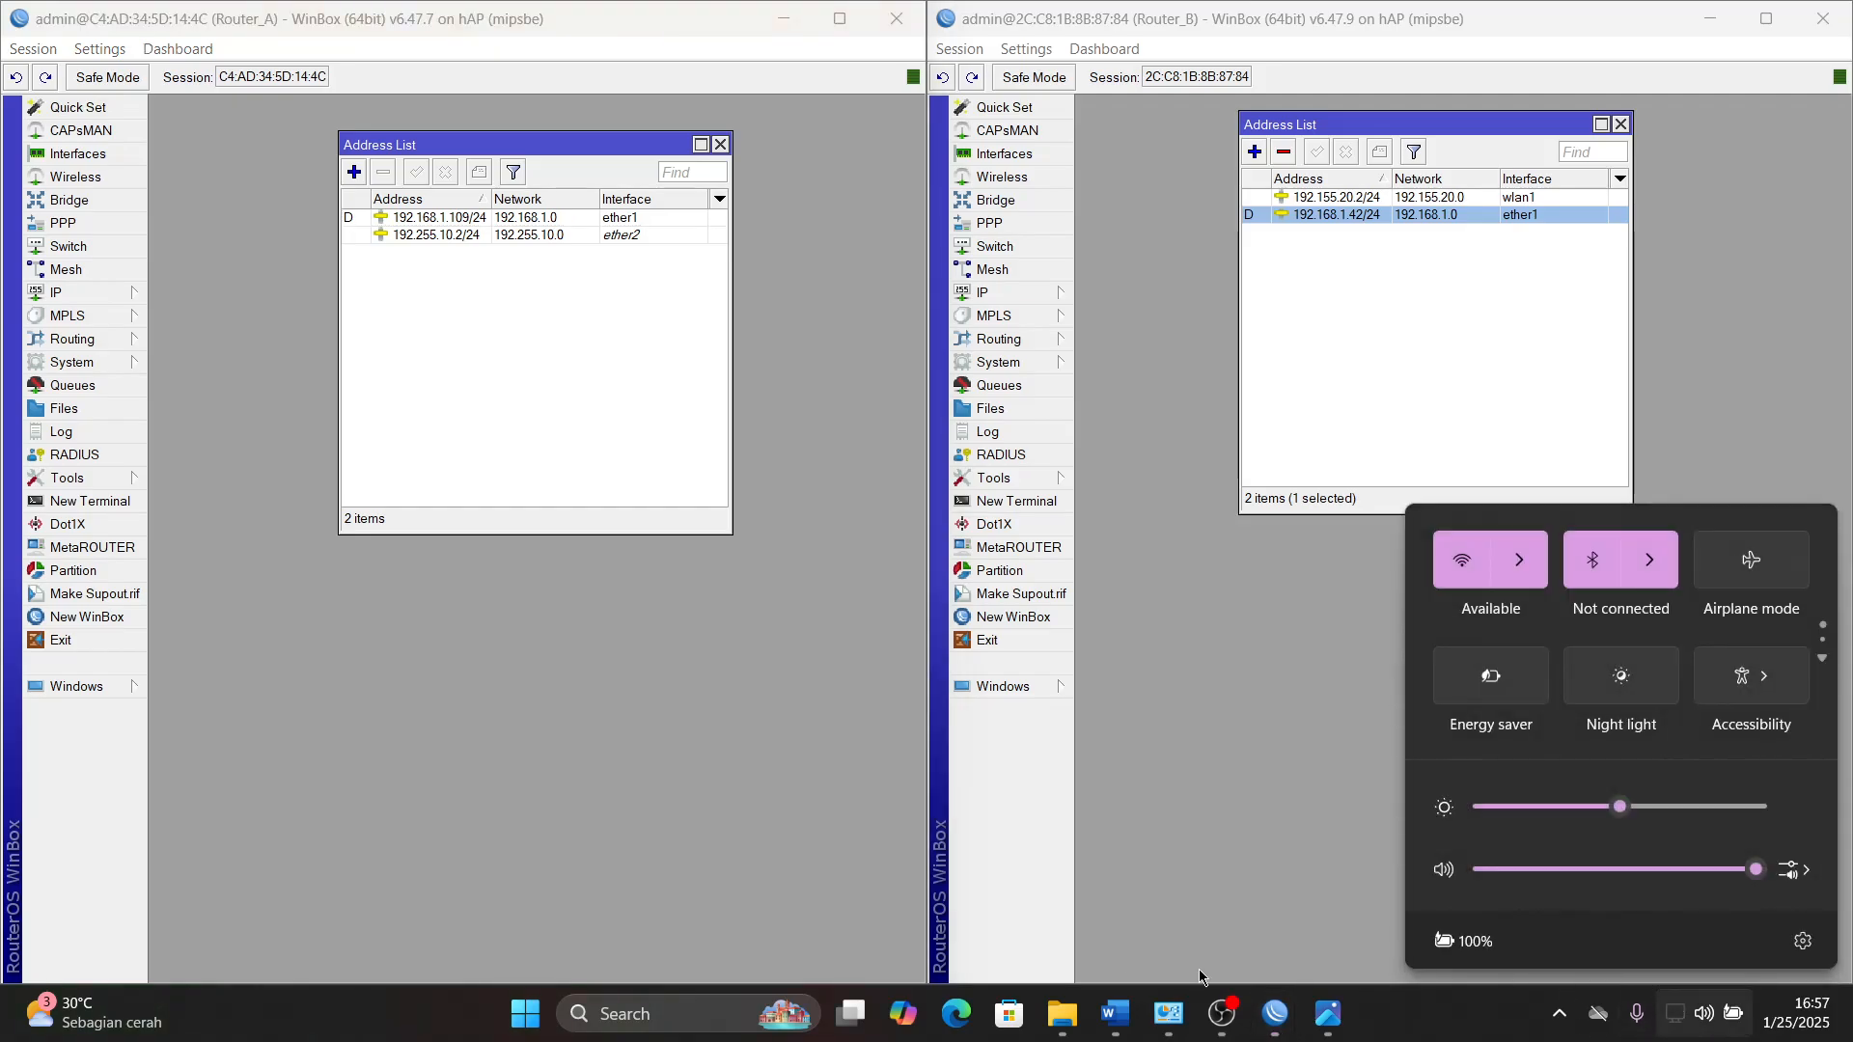
{"action": "left_click", "coordinate": [1171, 1025]}
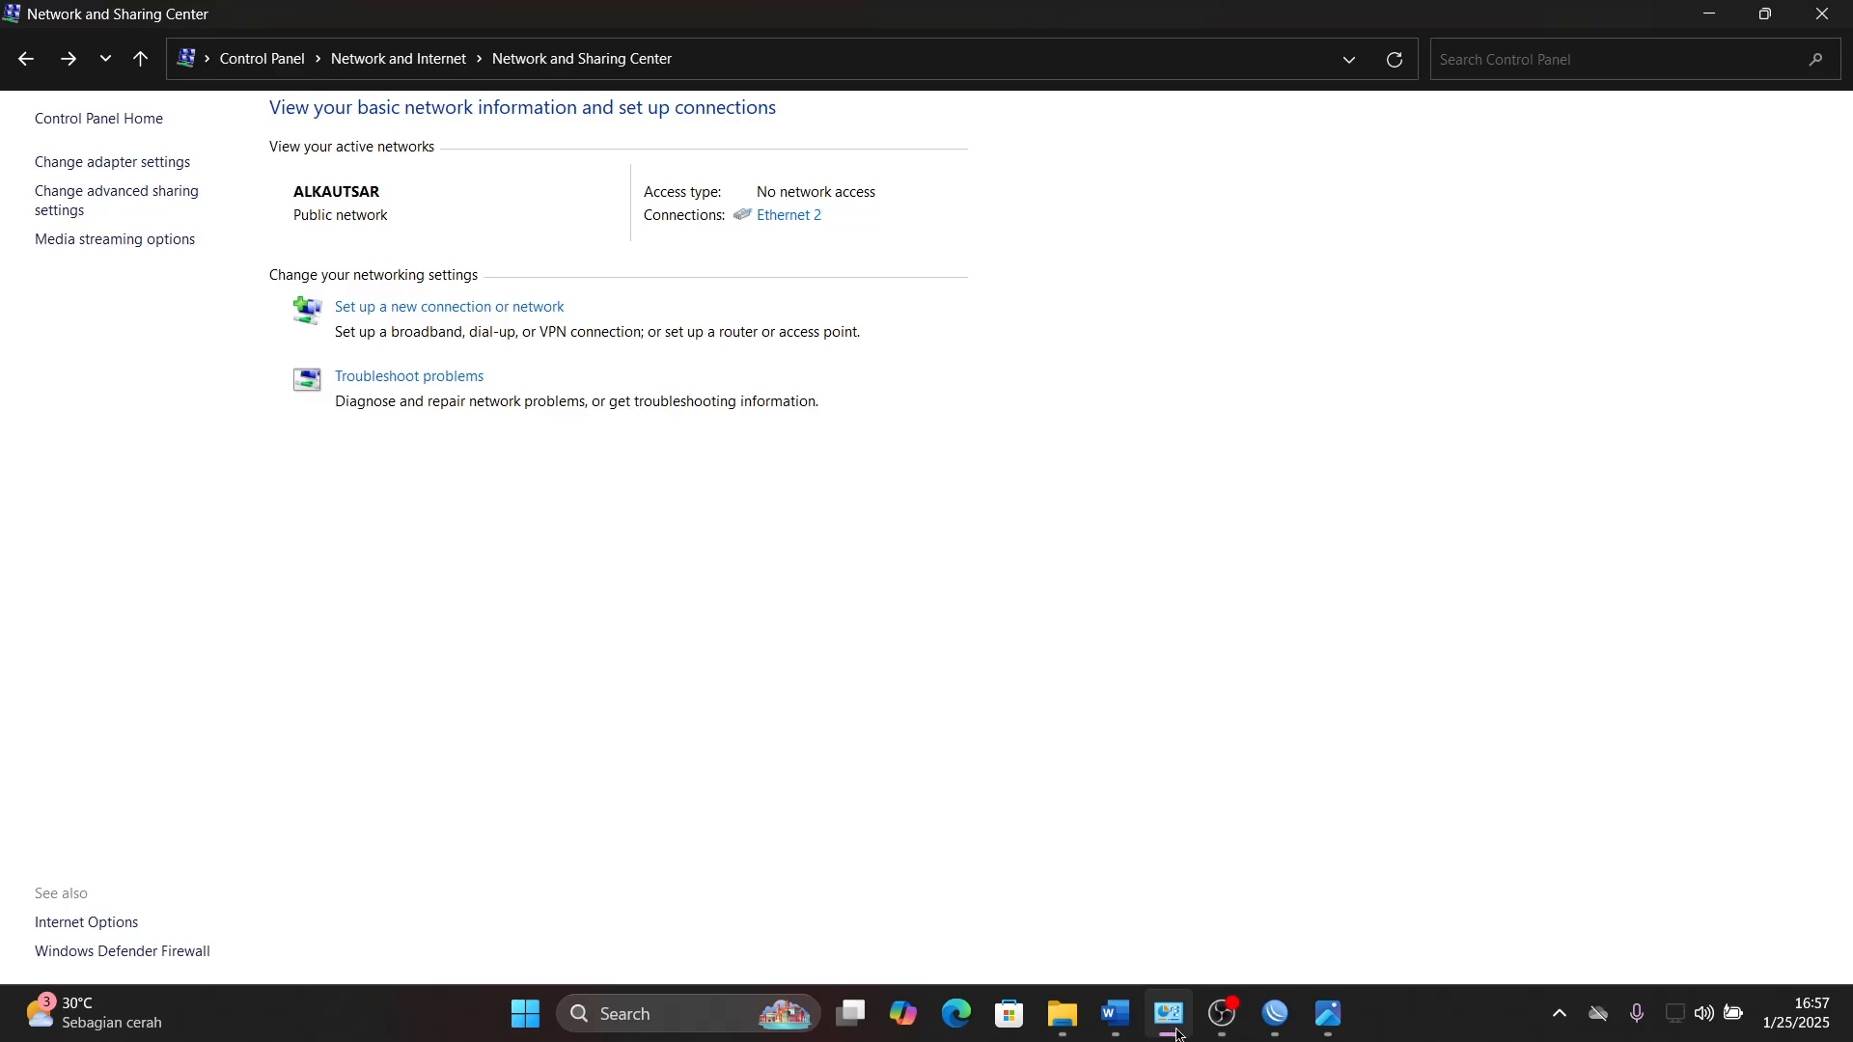
{"action": "left_click", "coordinate": [1170, 1025]}
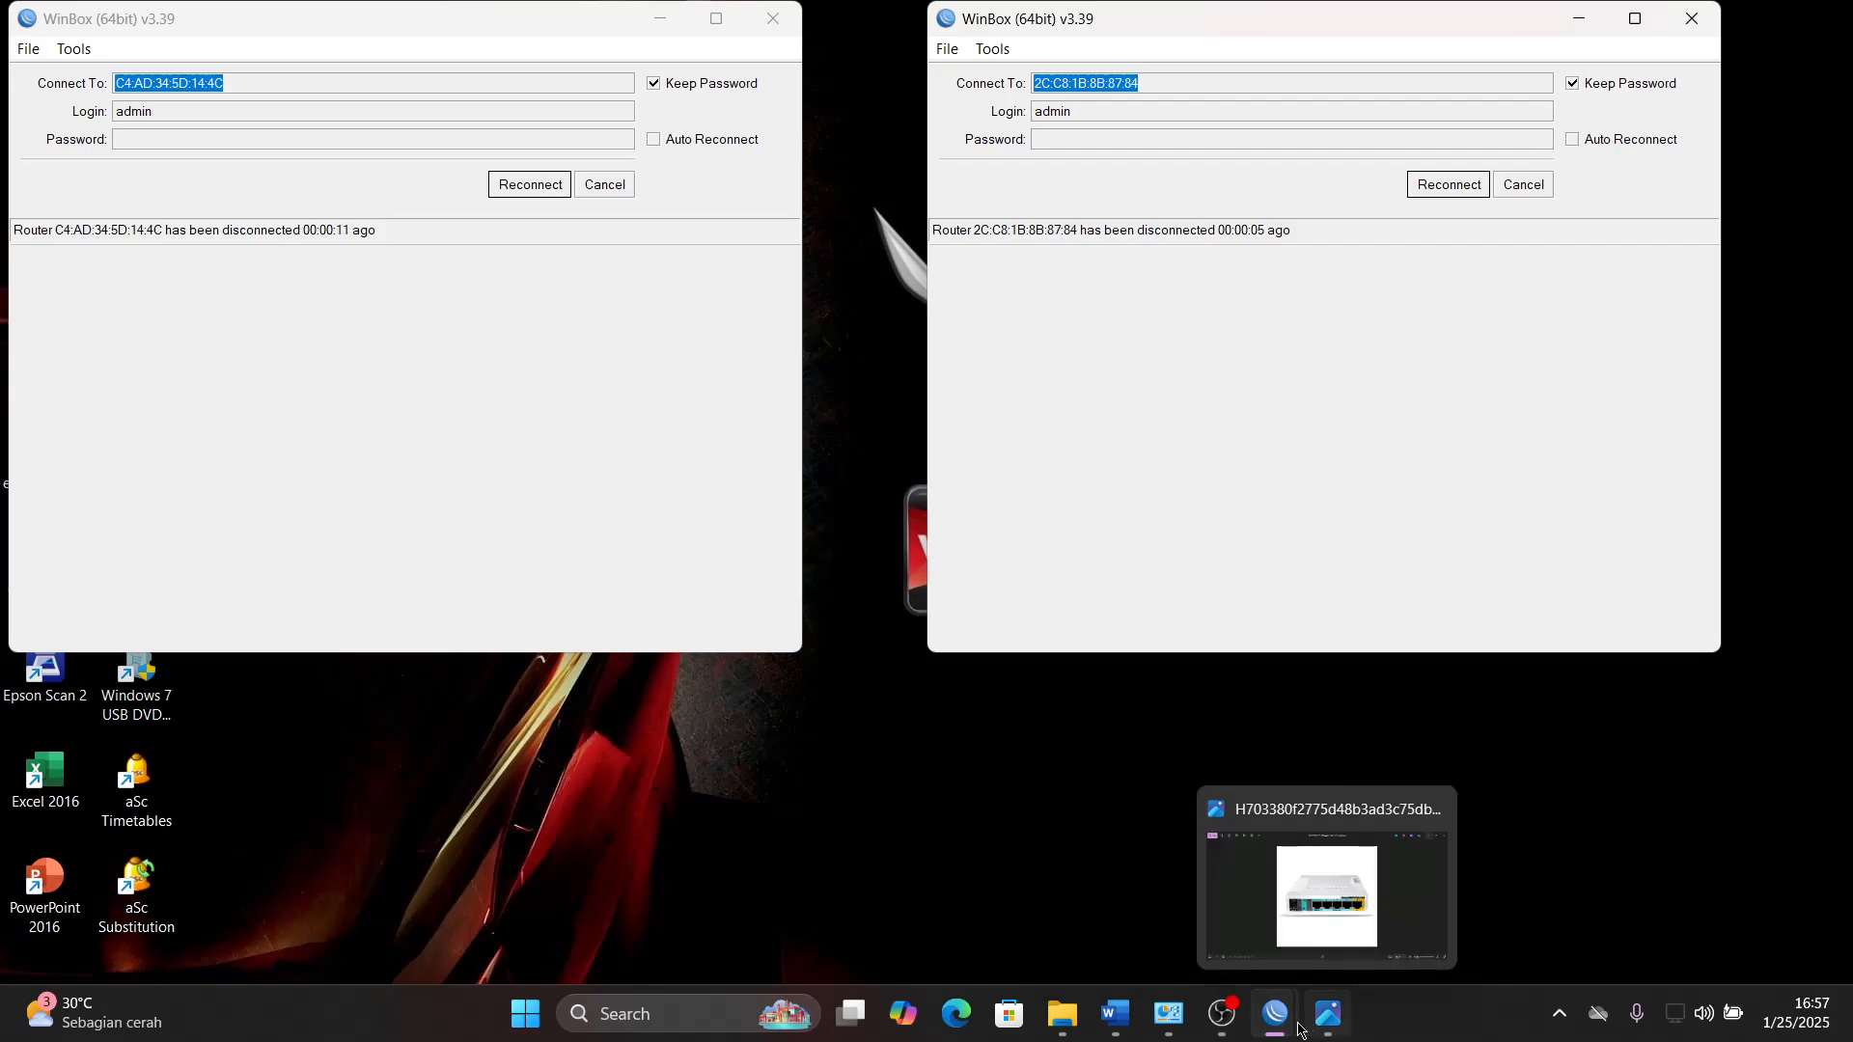
- Close the router picture in Photos, and open the Documents folder in File Explorer
{"action": "left_click", "coordinate": [1327, 1015]}
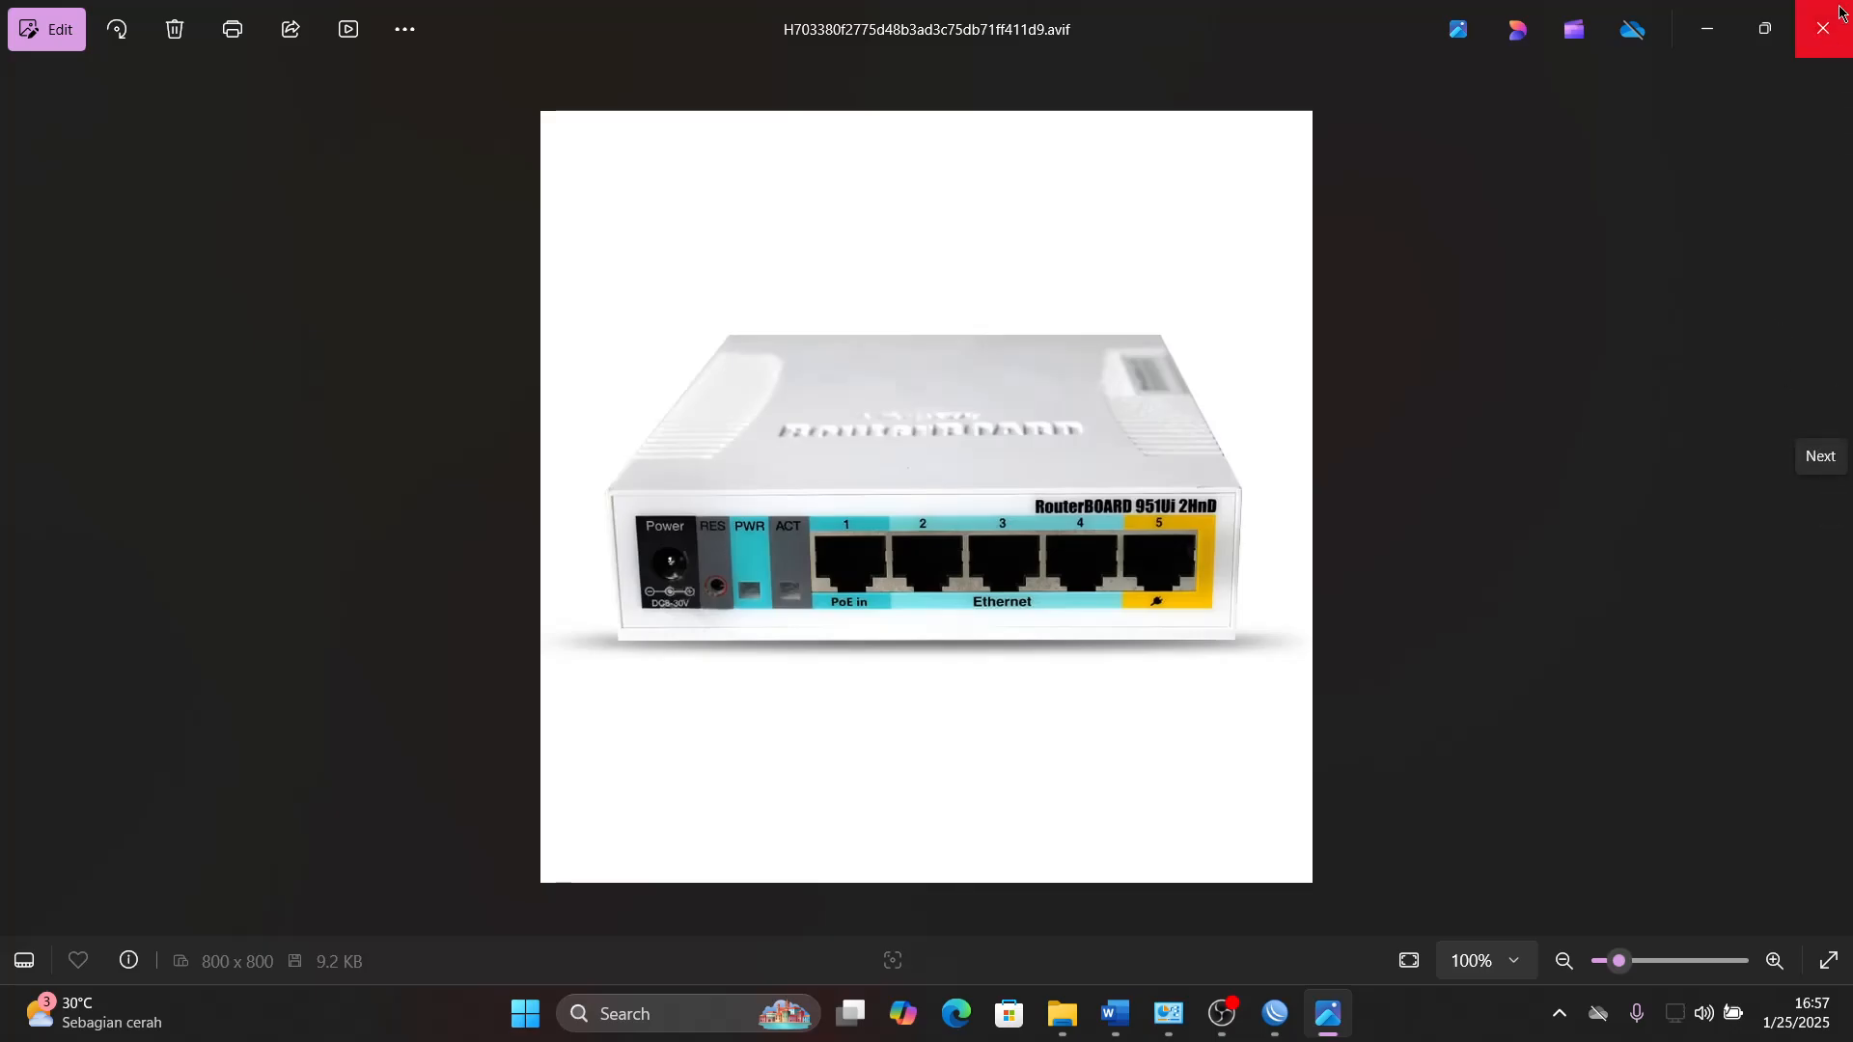
{"action": "left_click", "coordinate": [1836, 33]}
{"action": "left_click", "coordinate": [1090, 1015]}
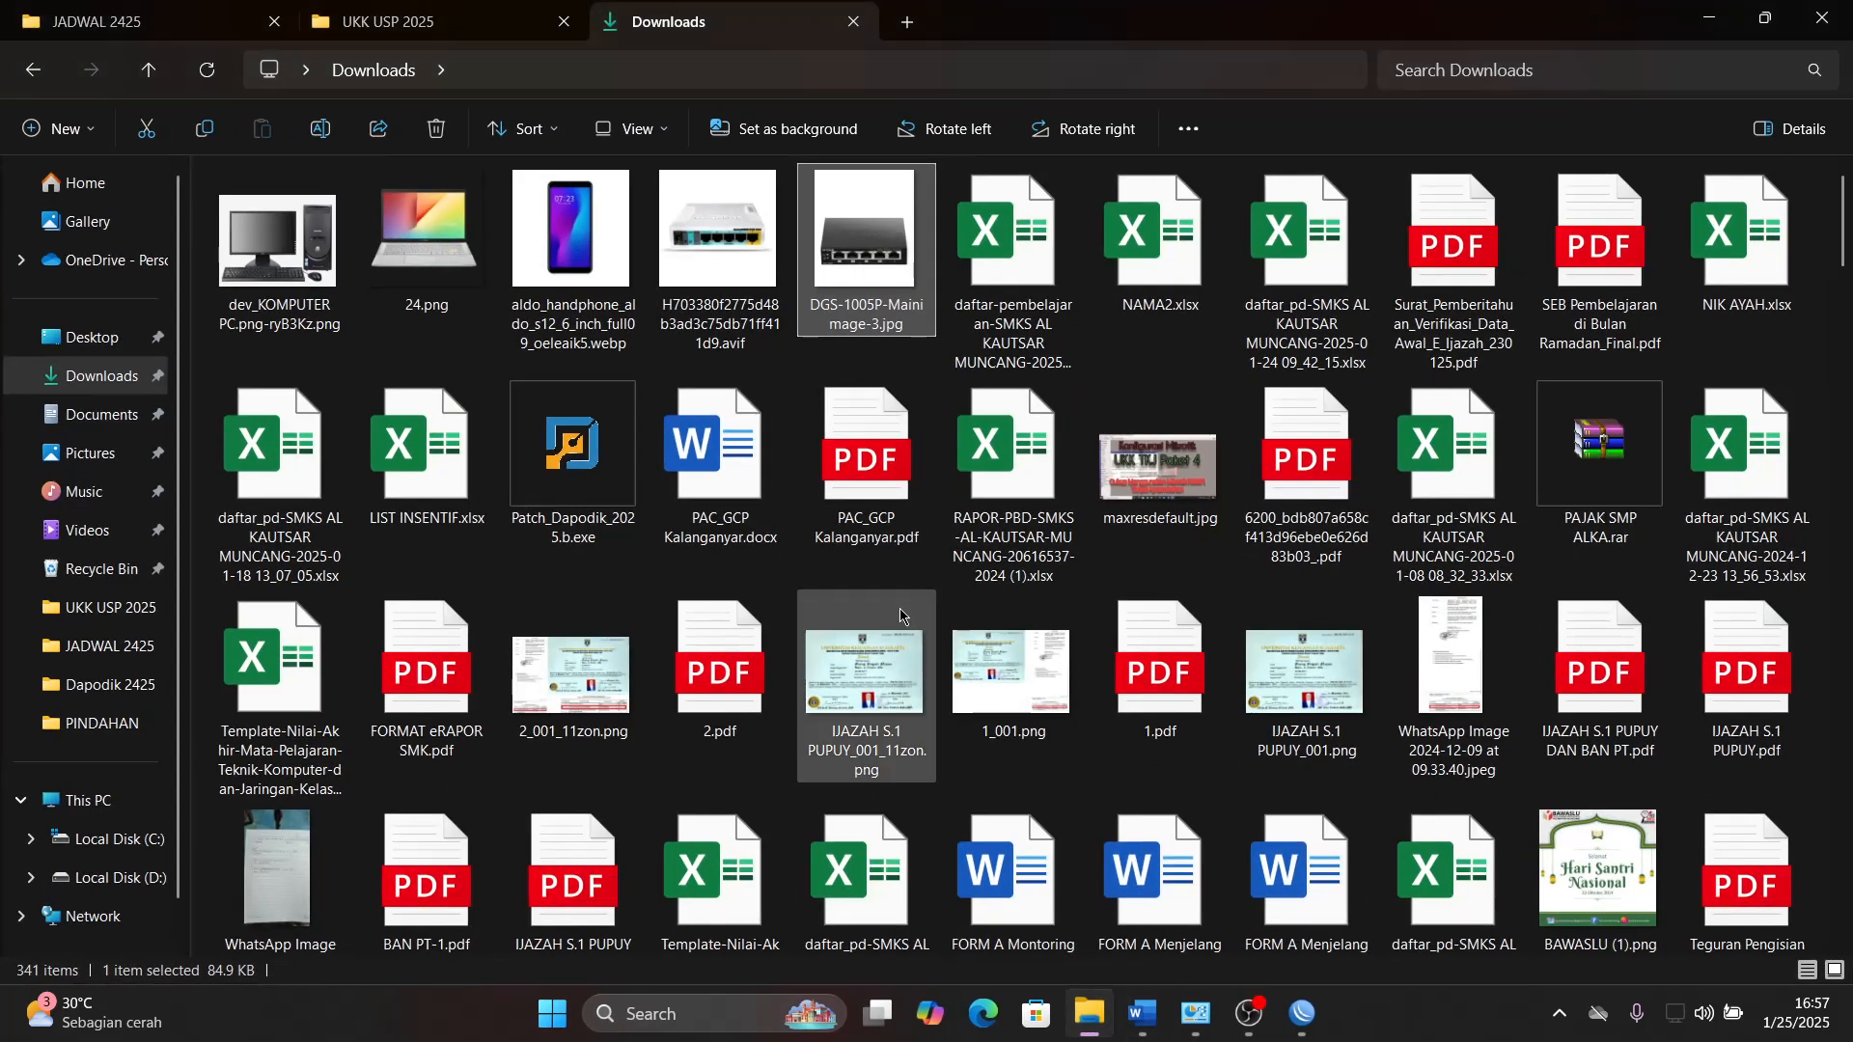
{"action": "left_click", "coordinate": [112, 416]}
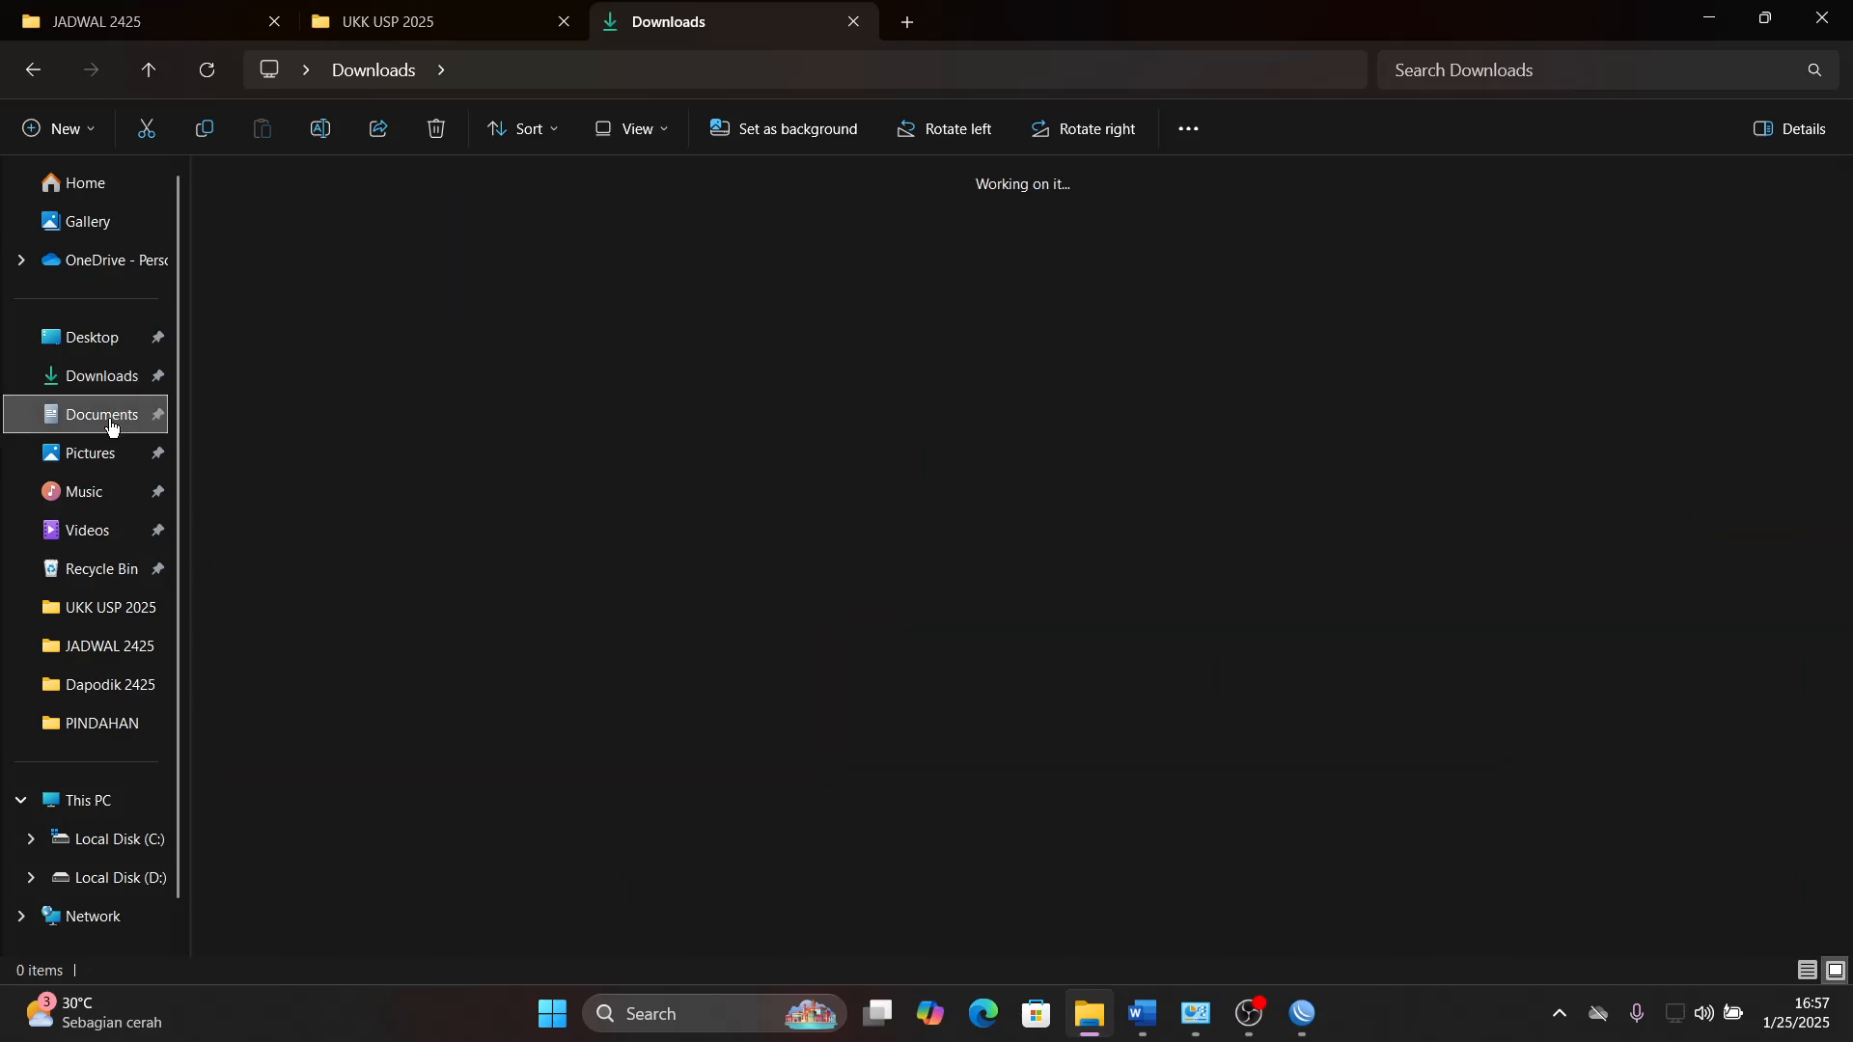
{"action": "left_click", "coordinate": [116, 454]}
{"action": "left_click", "coordinate": [102, 377]}
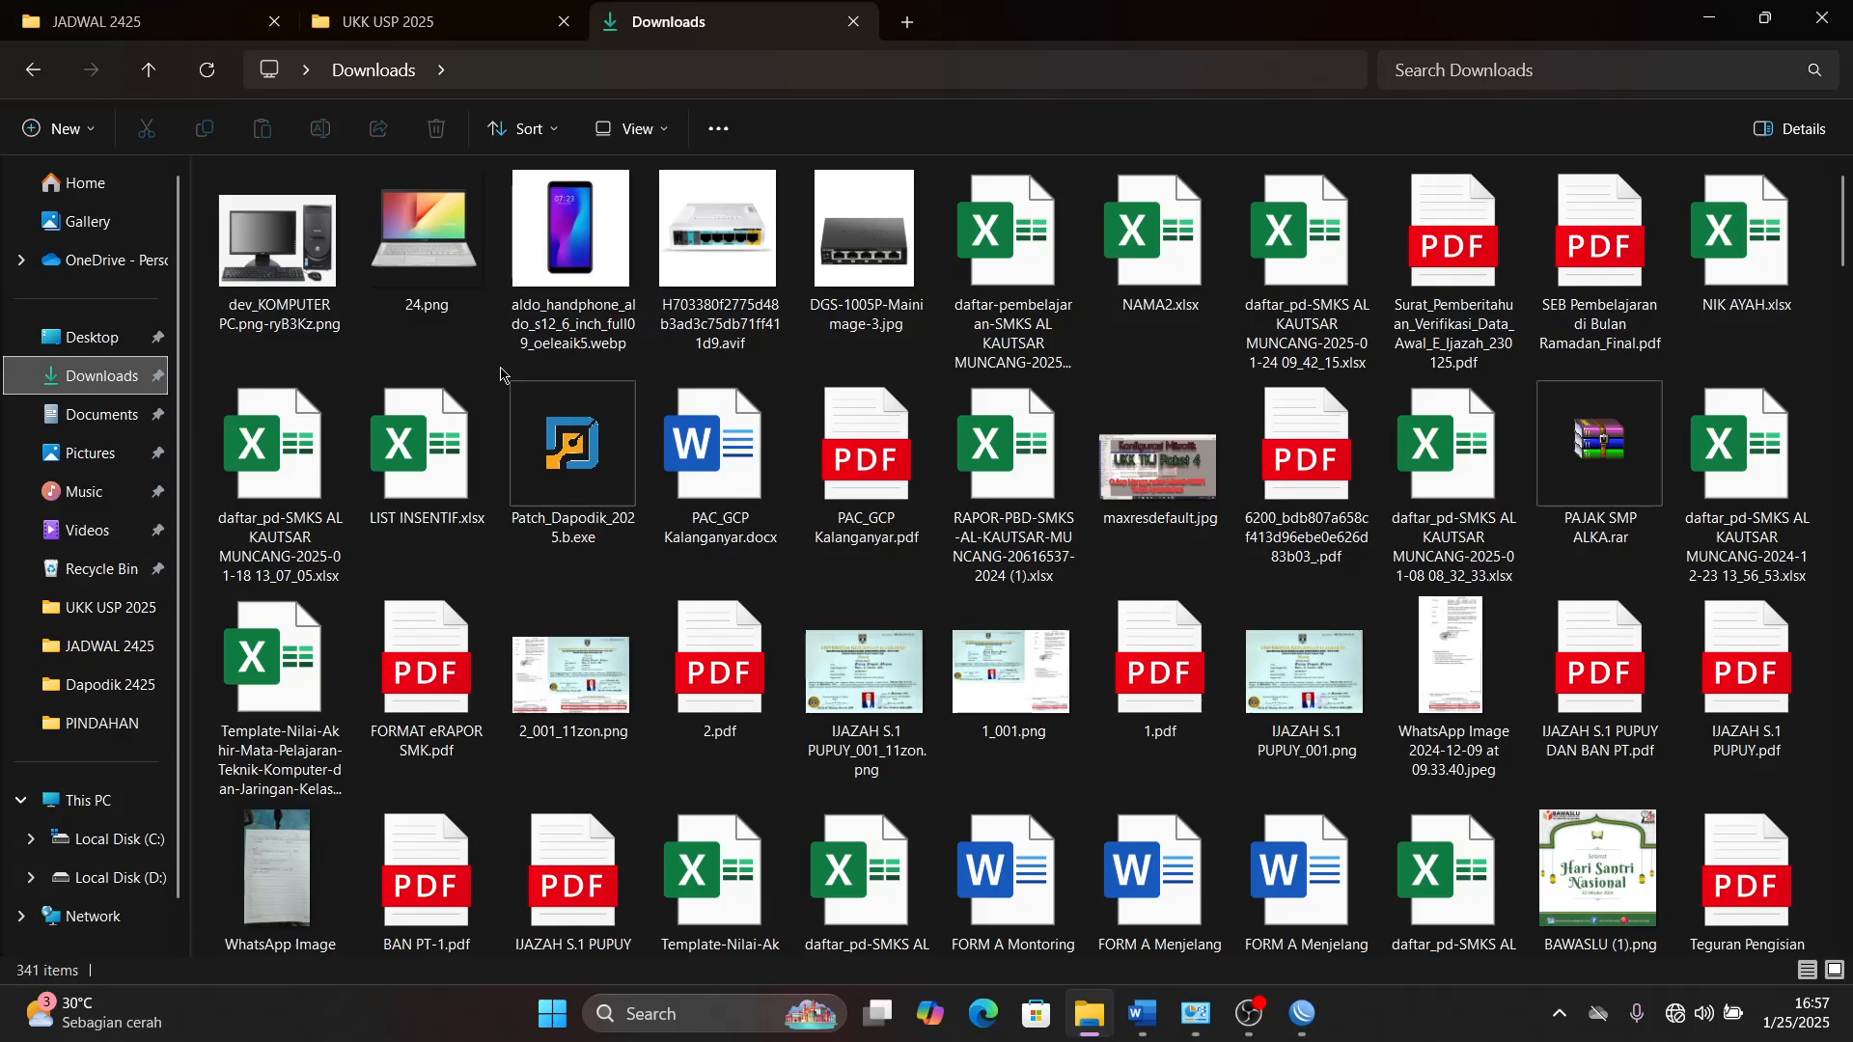
{"action": "left_click", "coordinate": [113, 424]}
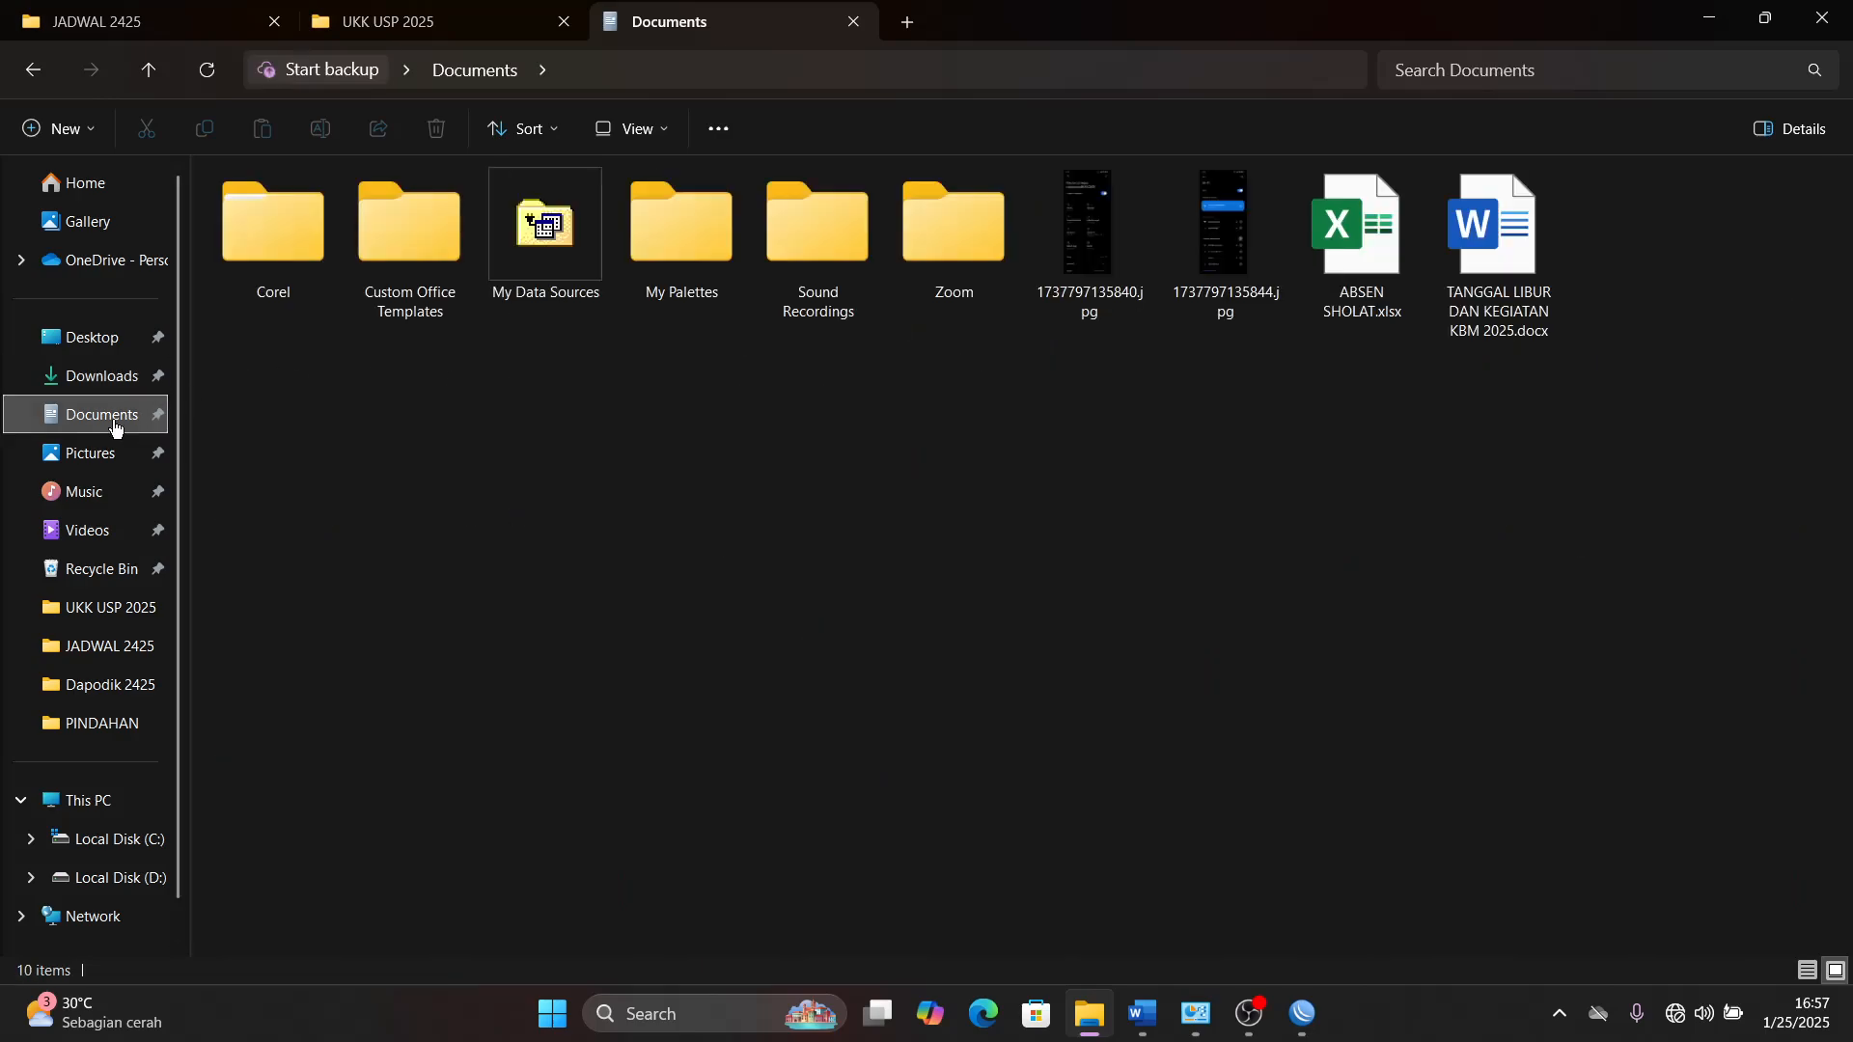
- Move 1737797135840.jpg and 1737797135844.jpg from Documents to Downloads, and refresh the Downloads folder
{"action": "left_click", "coordinate": [1117, 263]}
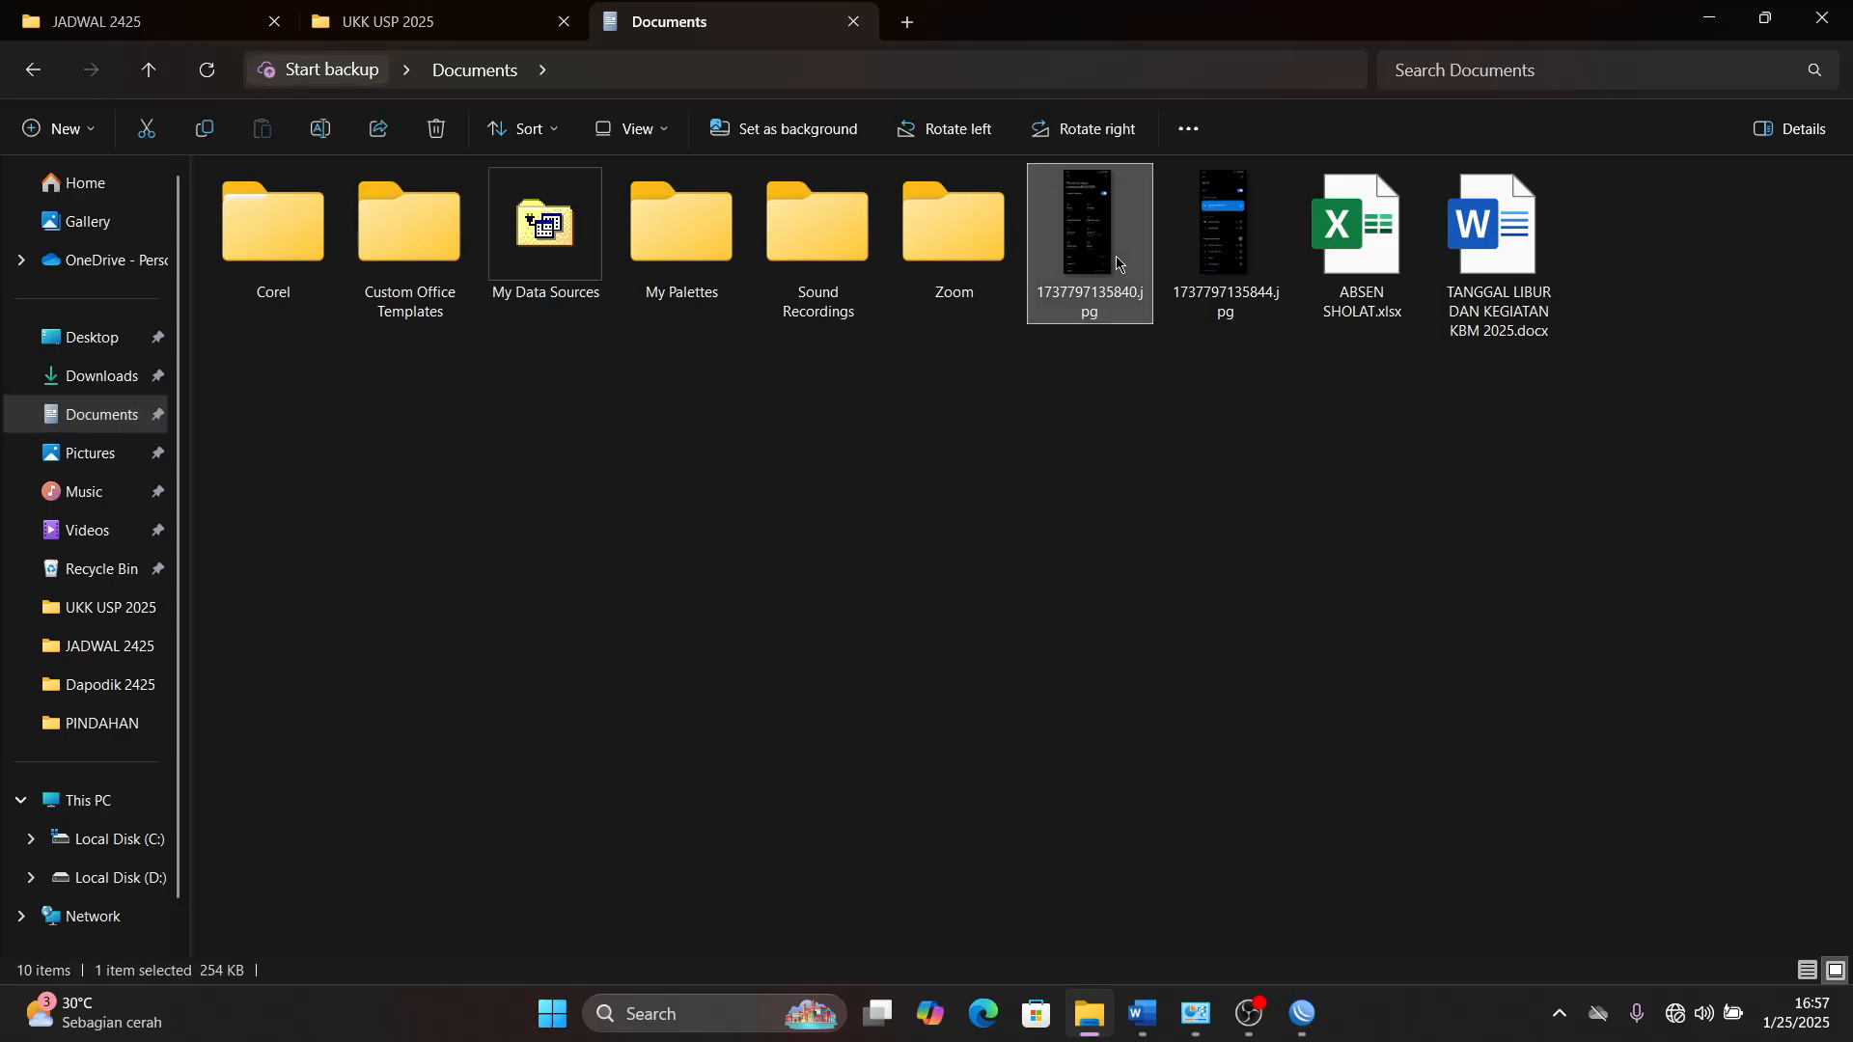
{"action": "key", "text": "shift+Right"}
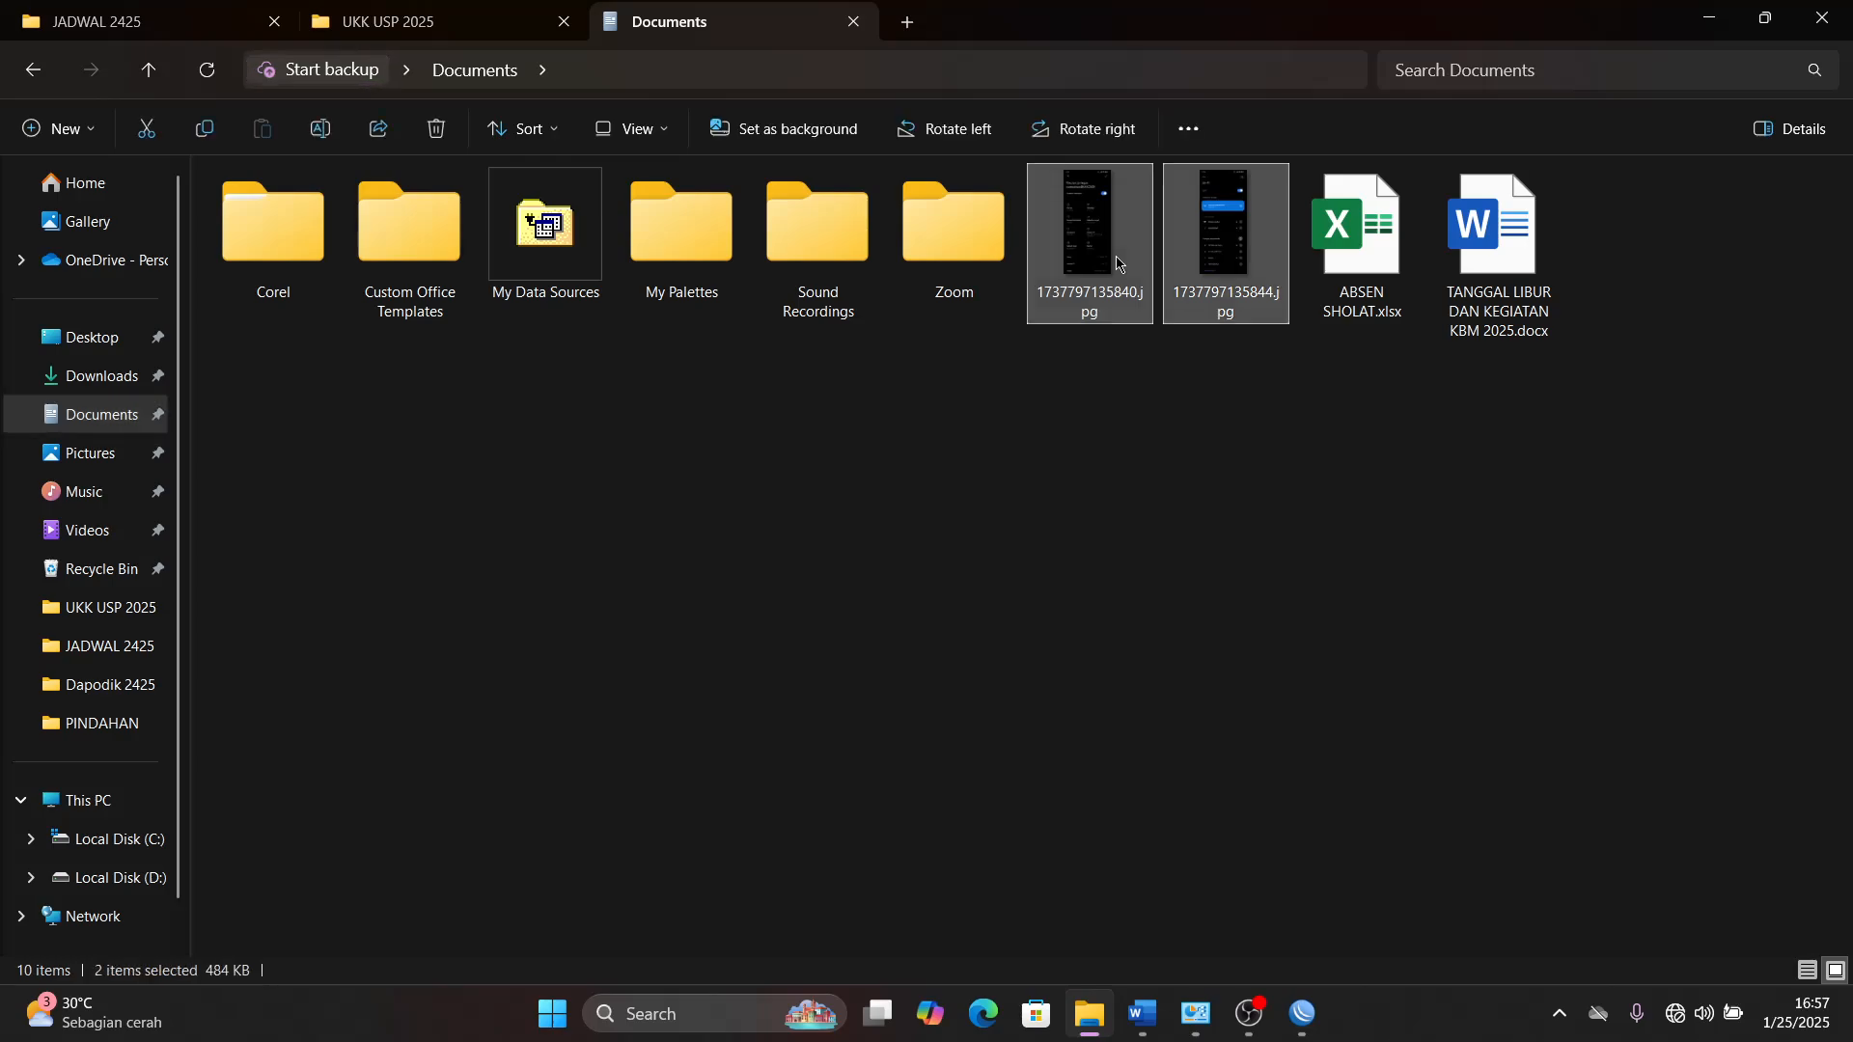
{"action": "key", "text": "ctrl+x"}
{"action": "left_click", "coordinate": [96, 377]}
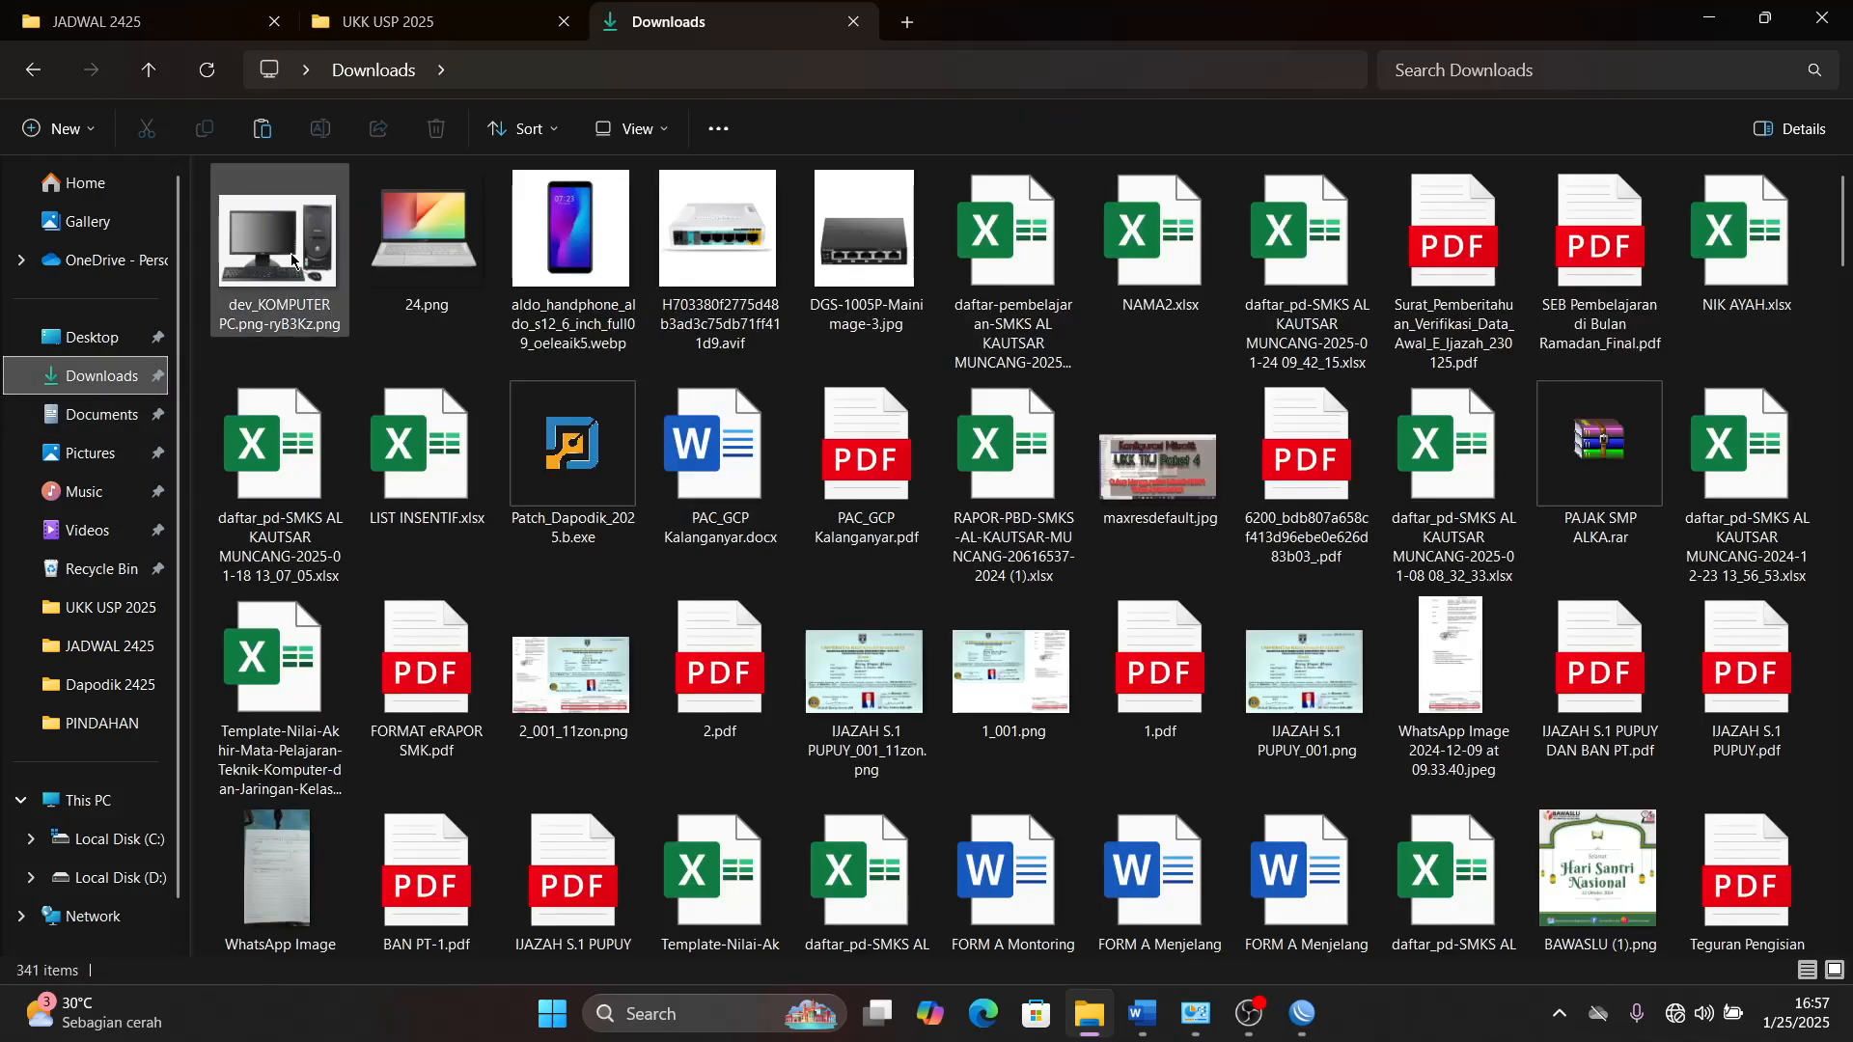
{"action": "left_click", "coordinate": [291, 258]}
{"action": "key", "text": "ctrl+v"}
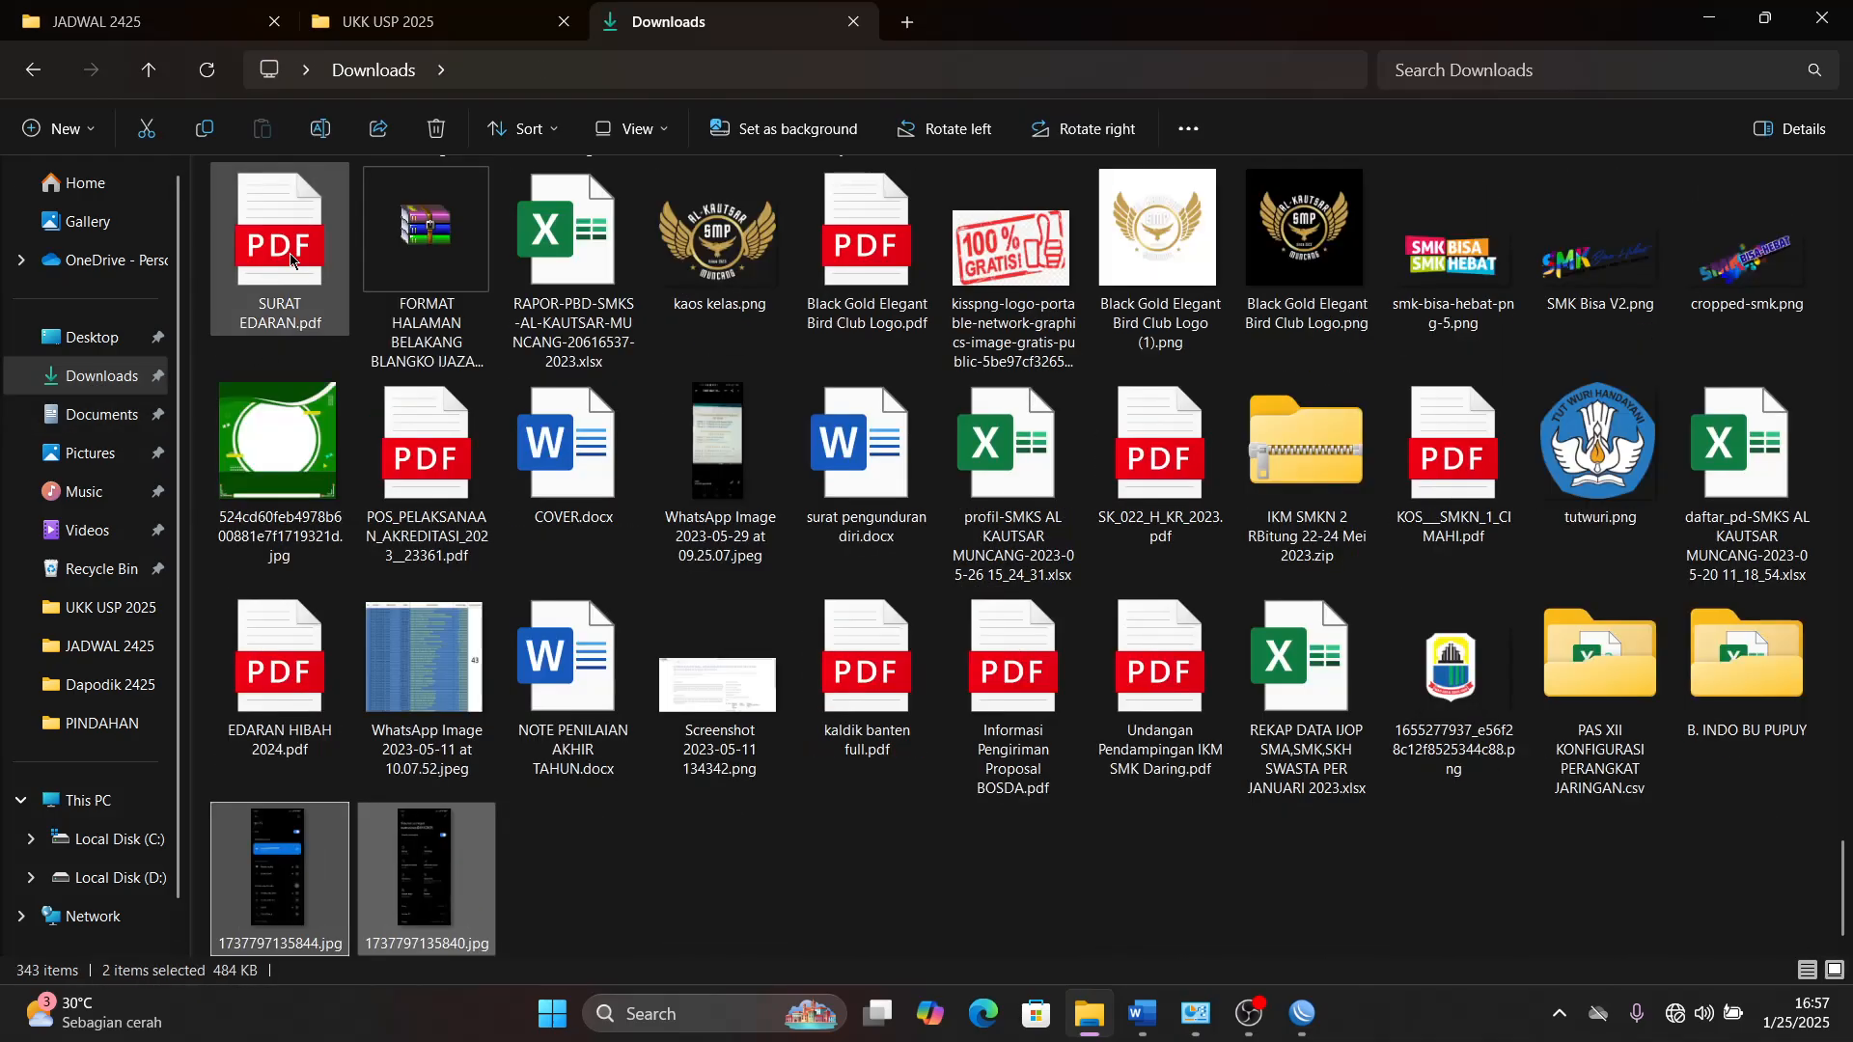
{"action": "left_click", "coordinate": [196, 83]}
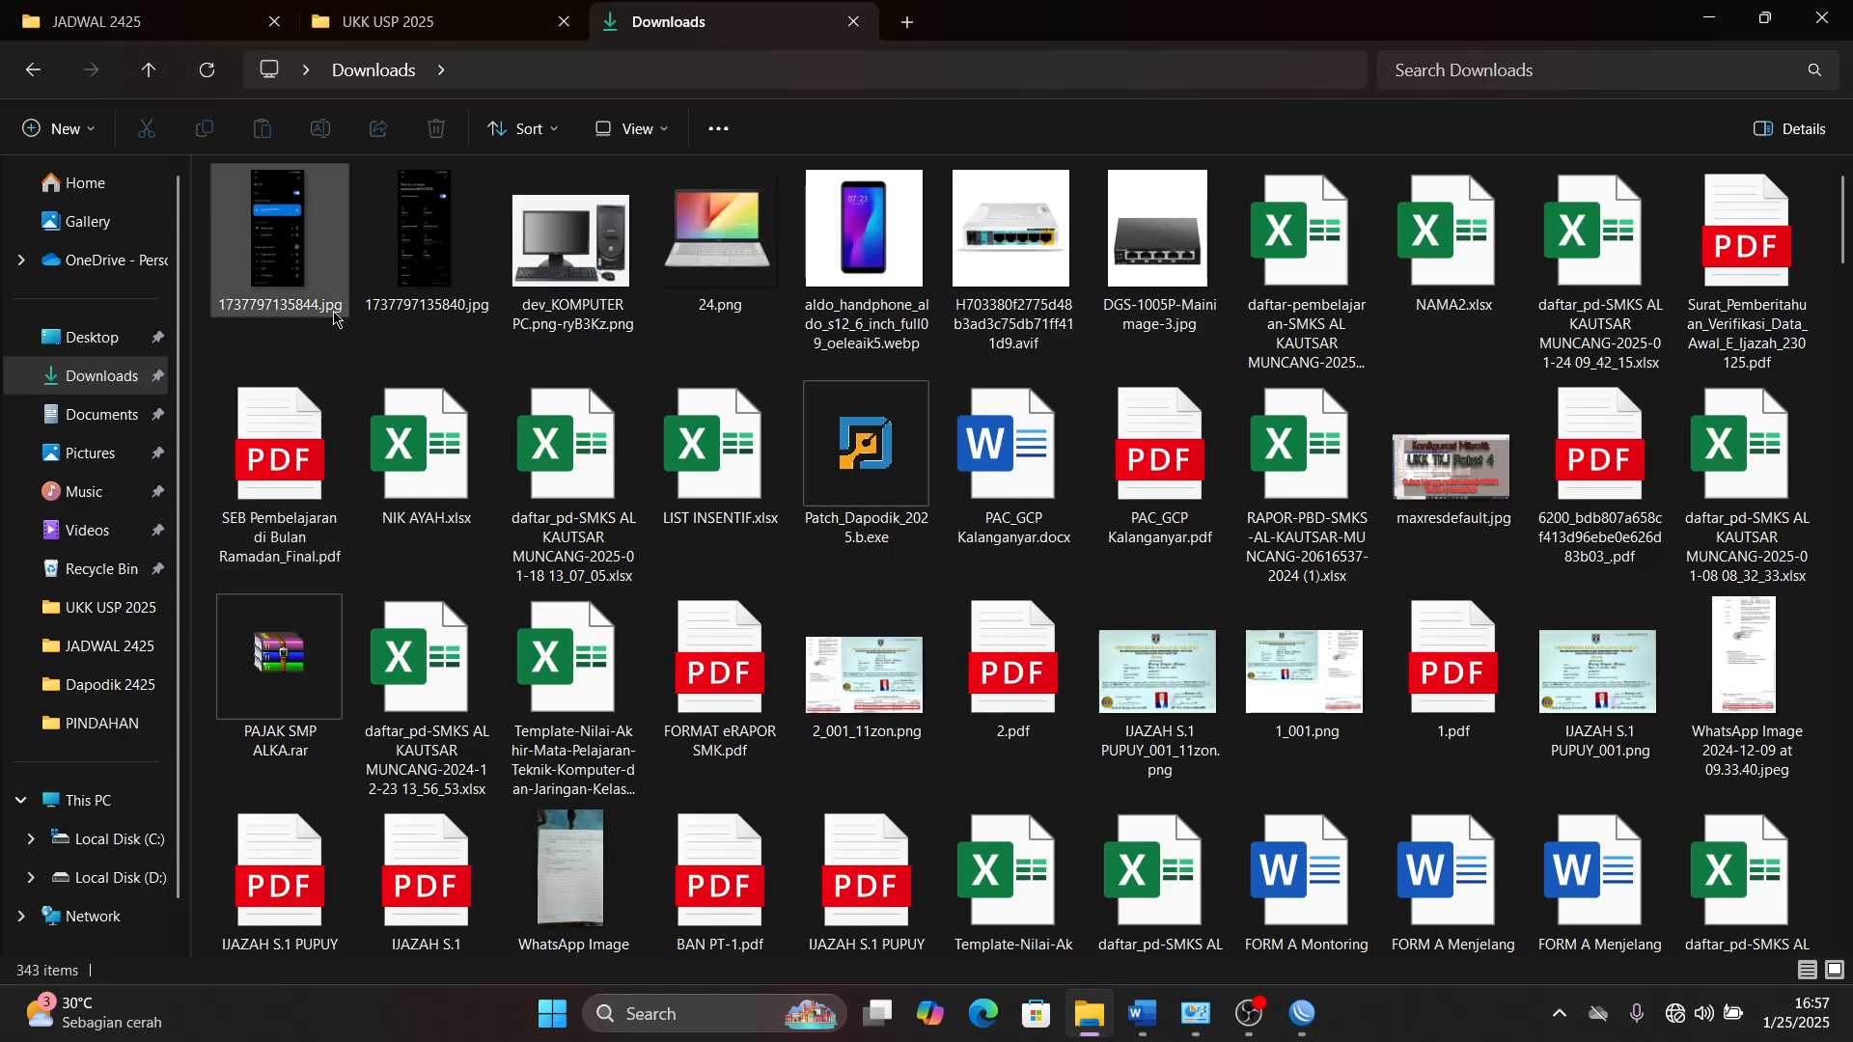
- View both moved phone screenshots in Photos, examining the Wi-Fi connection to namasiswa@UKK2025 and its IP address, subnet mask and router details
{"action": "left_click", "coordinate": [318, 266]}
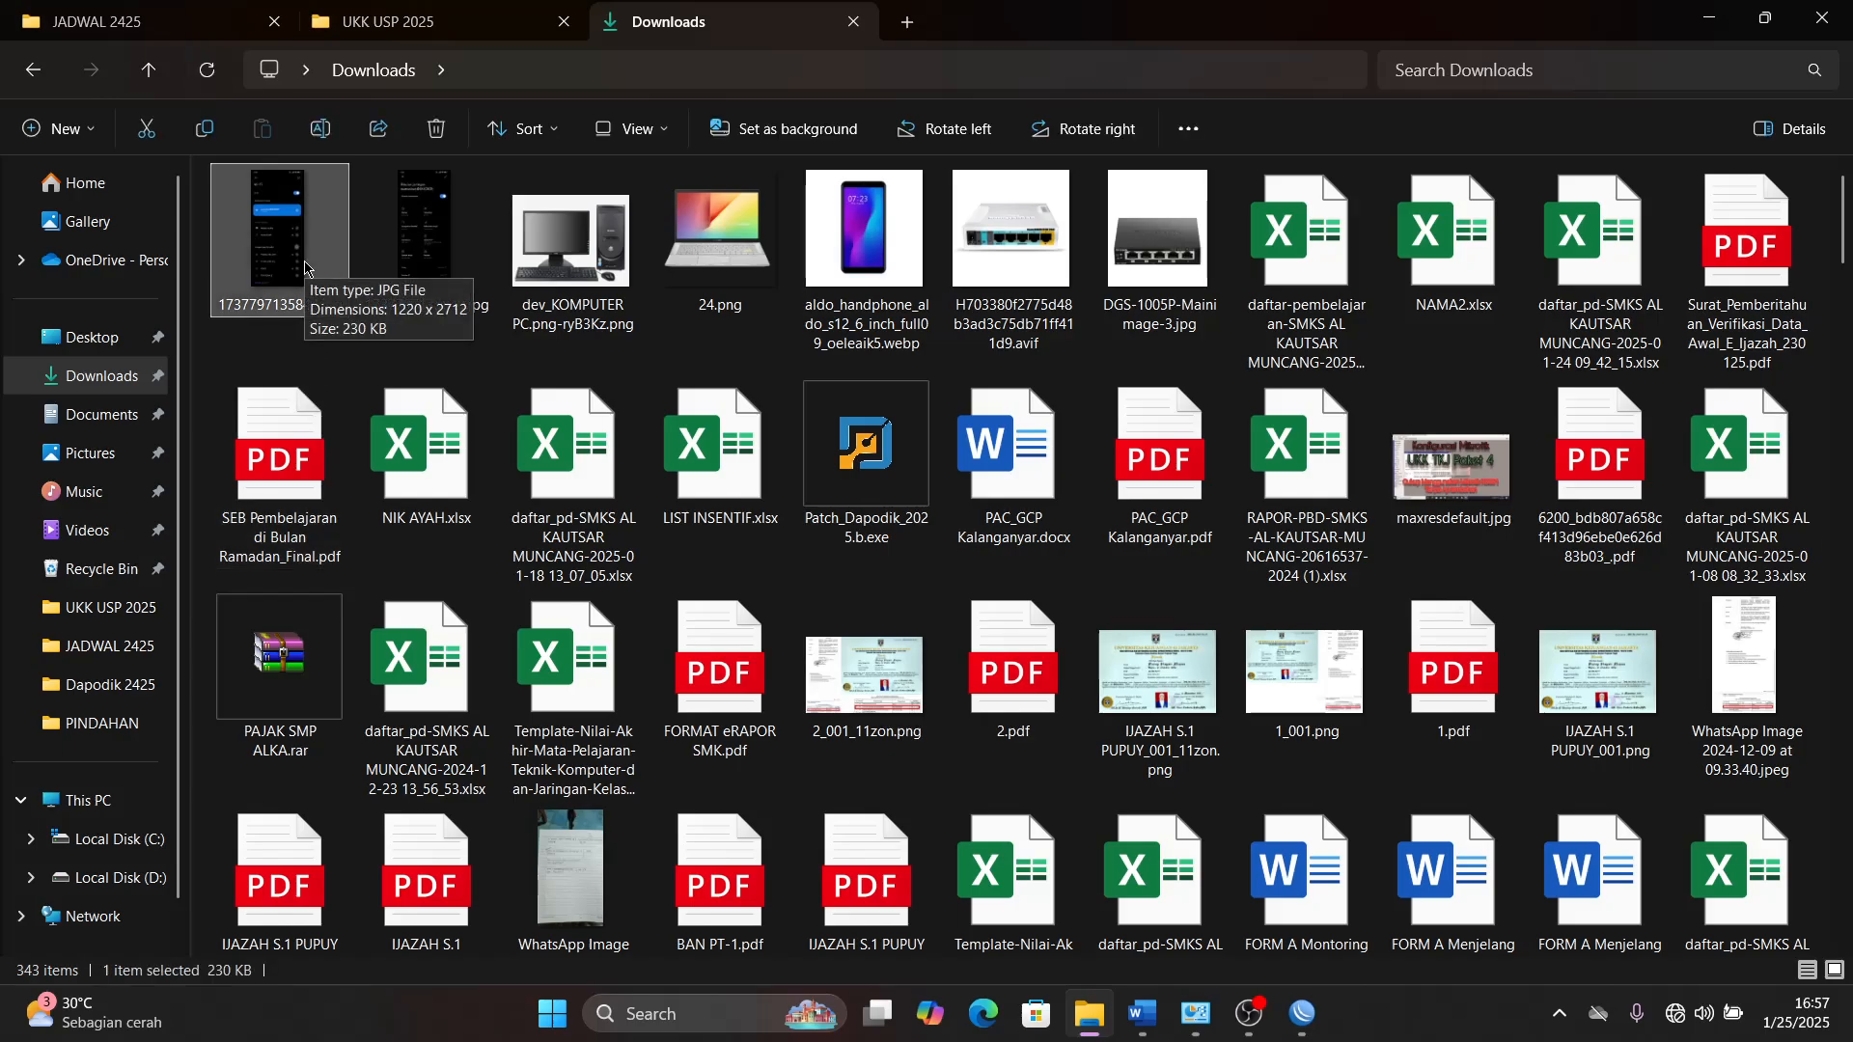
{"action": "double_click", "coordinate": [305, 268]}
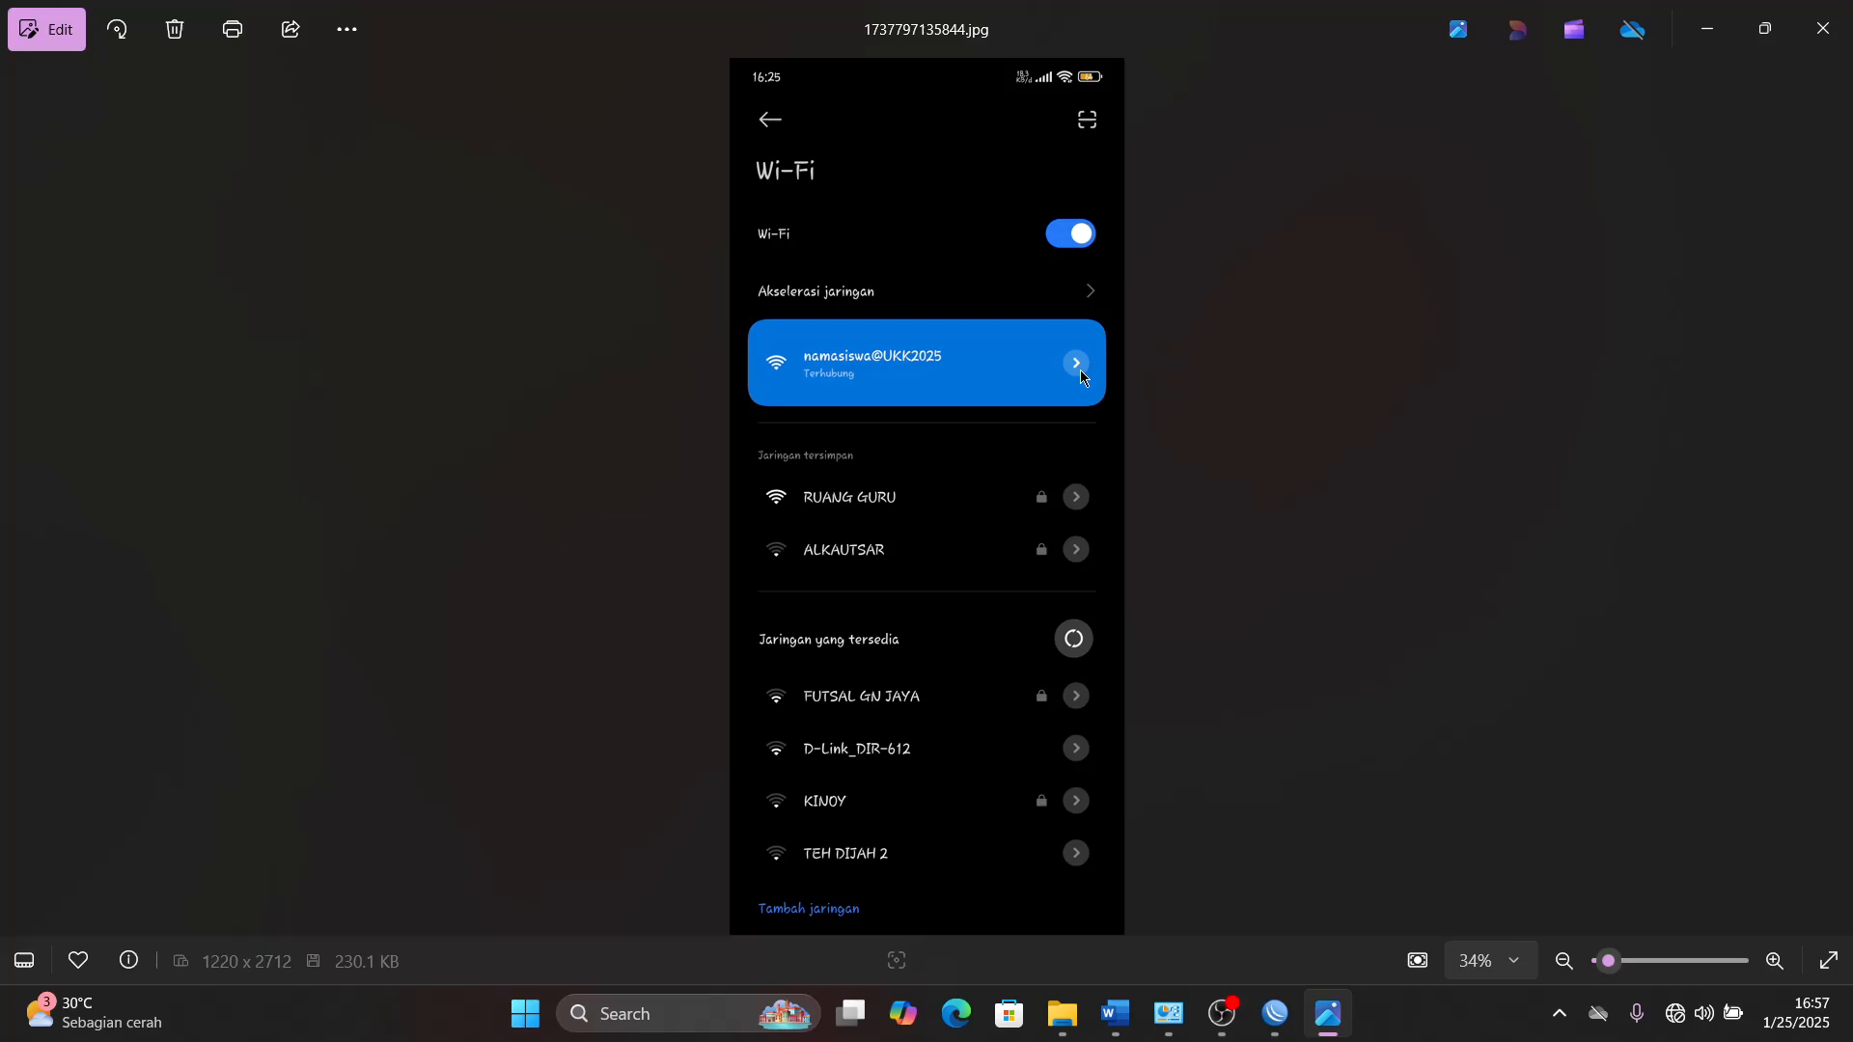
{"action": "left_click", "coordinate": [1832, 497]}
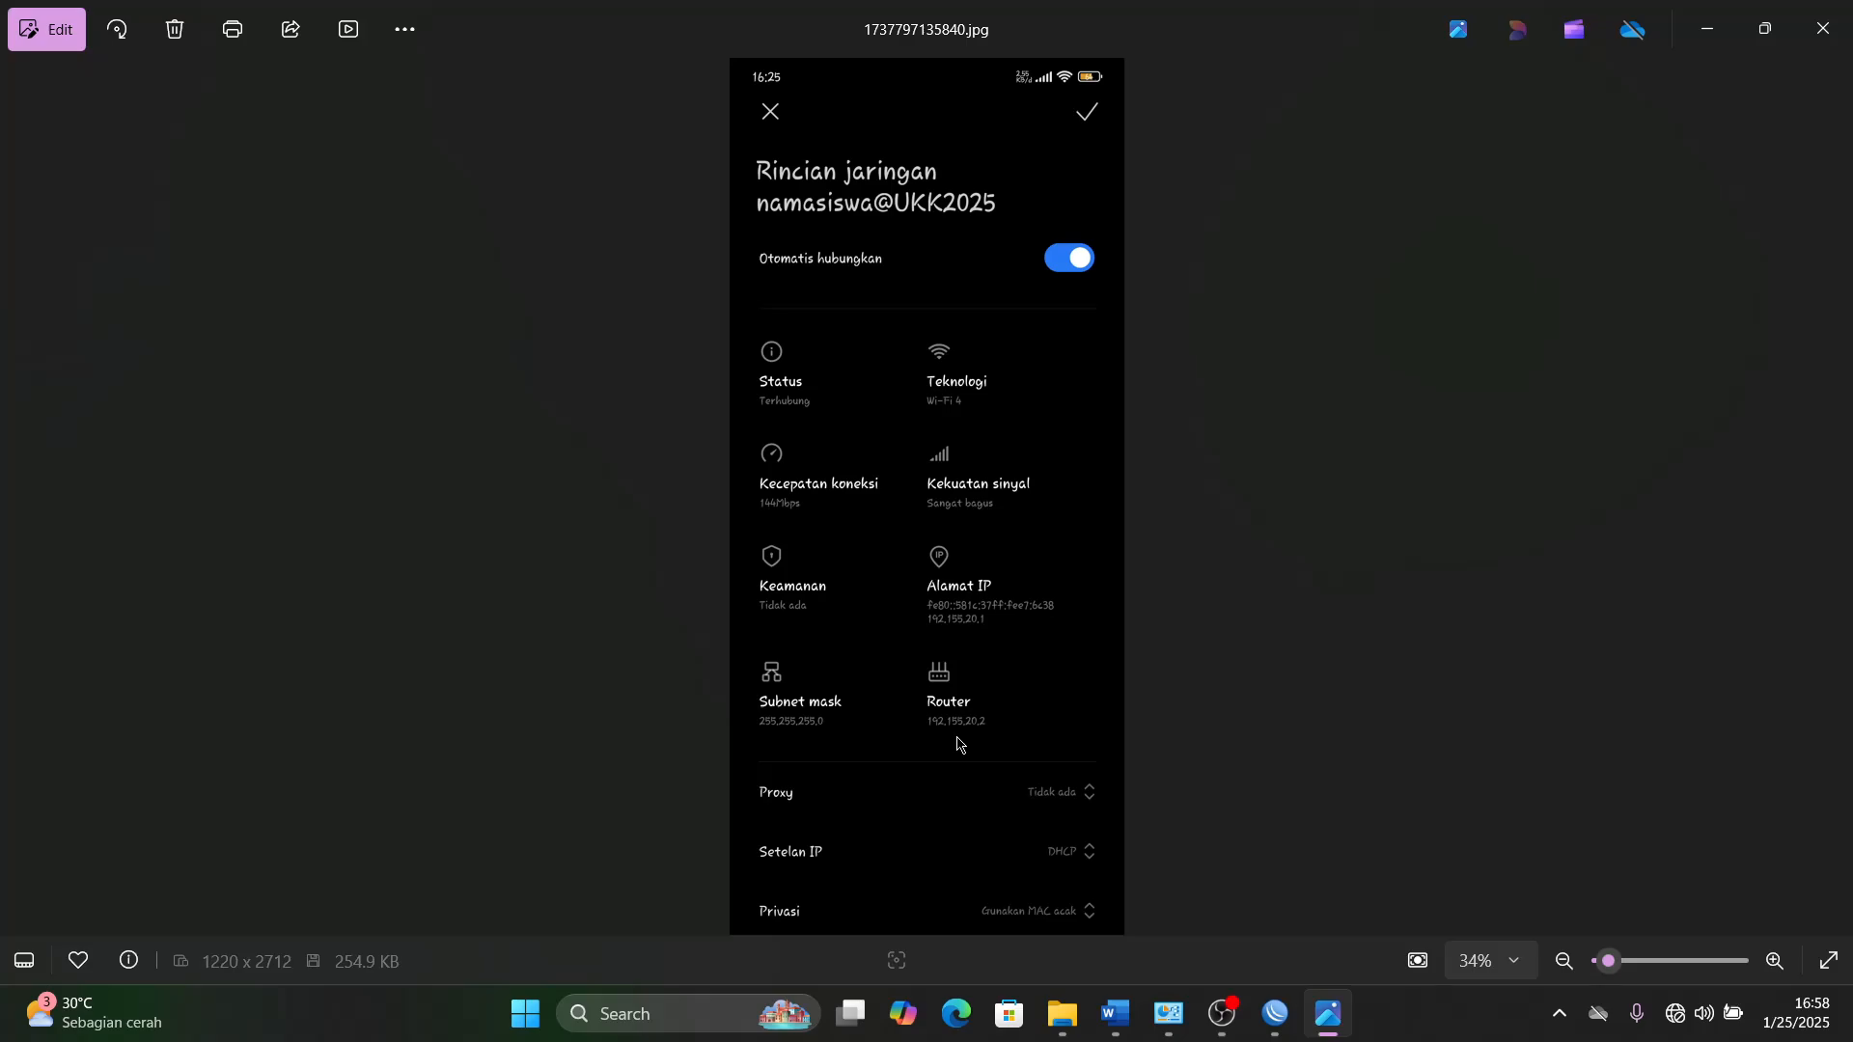
{"action": "scroll", "coordinate": [941, 743], "scroll_direction": "up", "scroll_amount": 5}
{"action": "scroll", "coordinate": [941, 741], "scroll_direction": "up", "scroll_amount": 3}
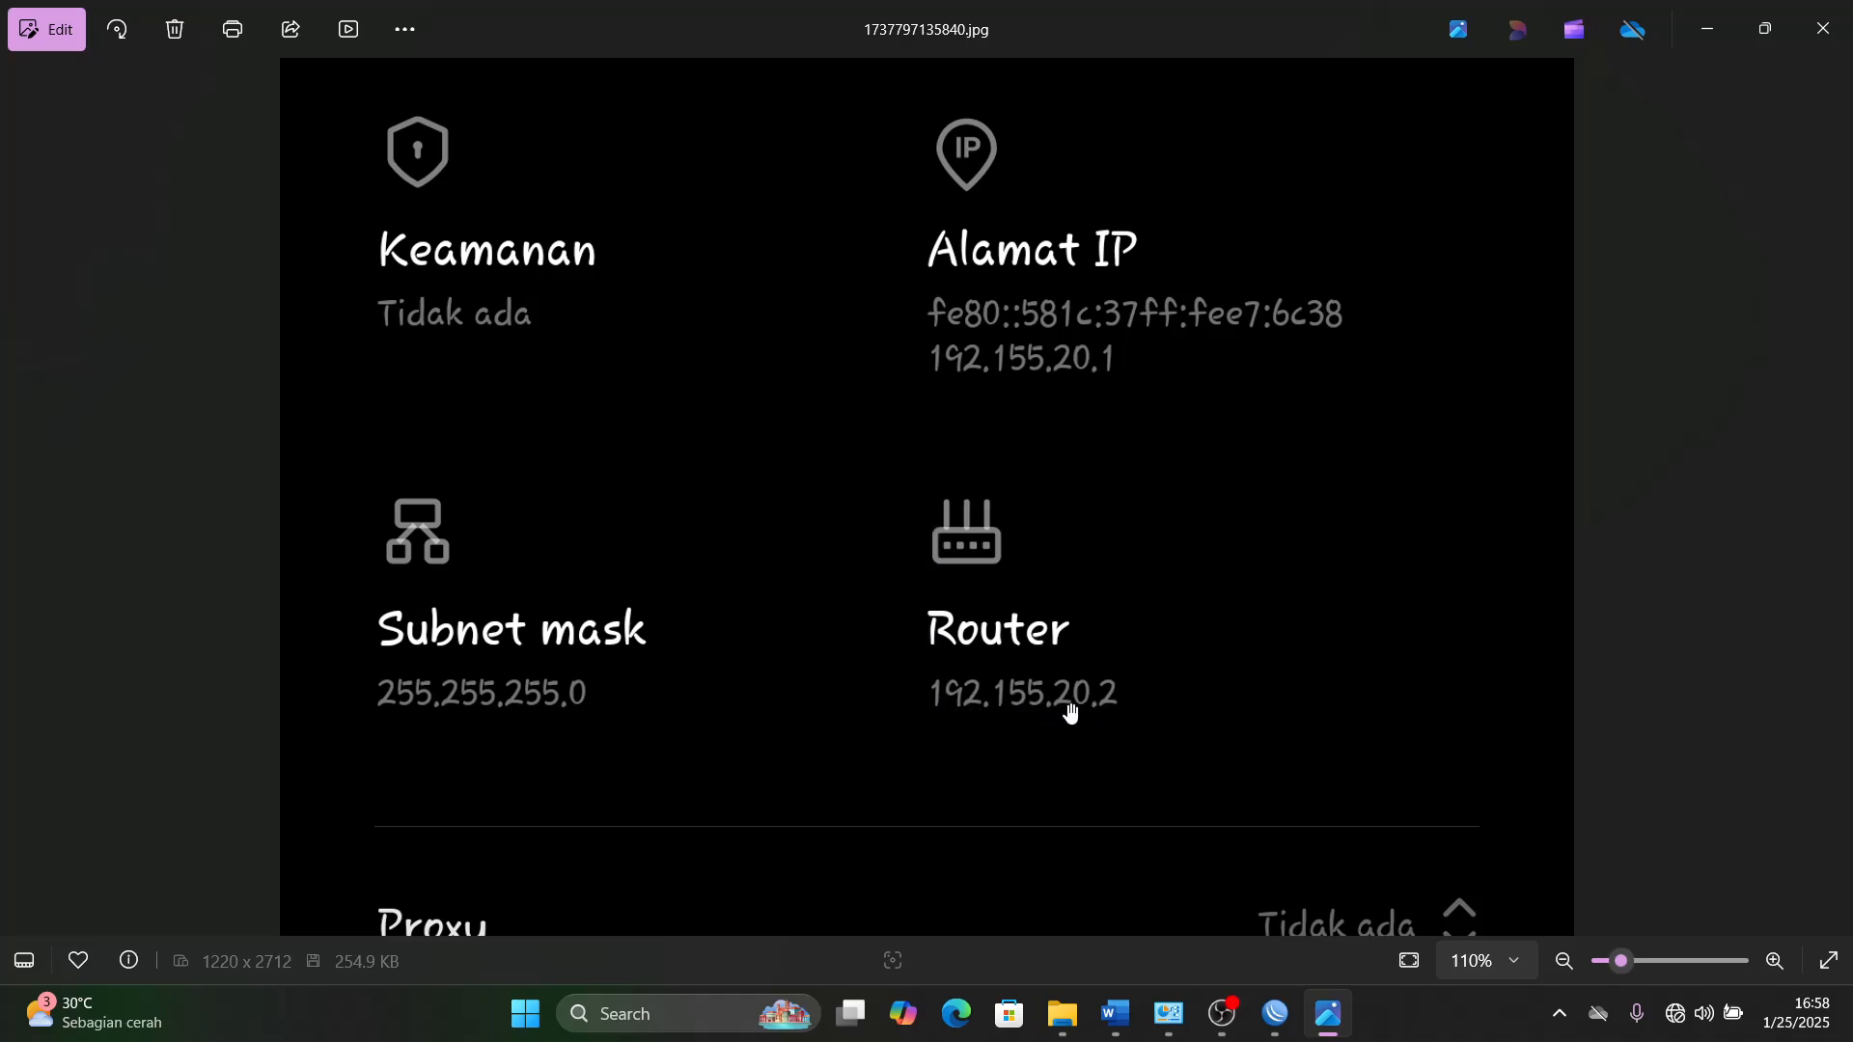
{"action": "key", "text": "super"}
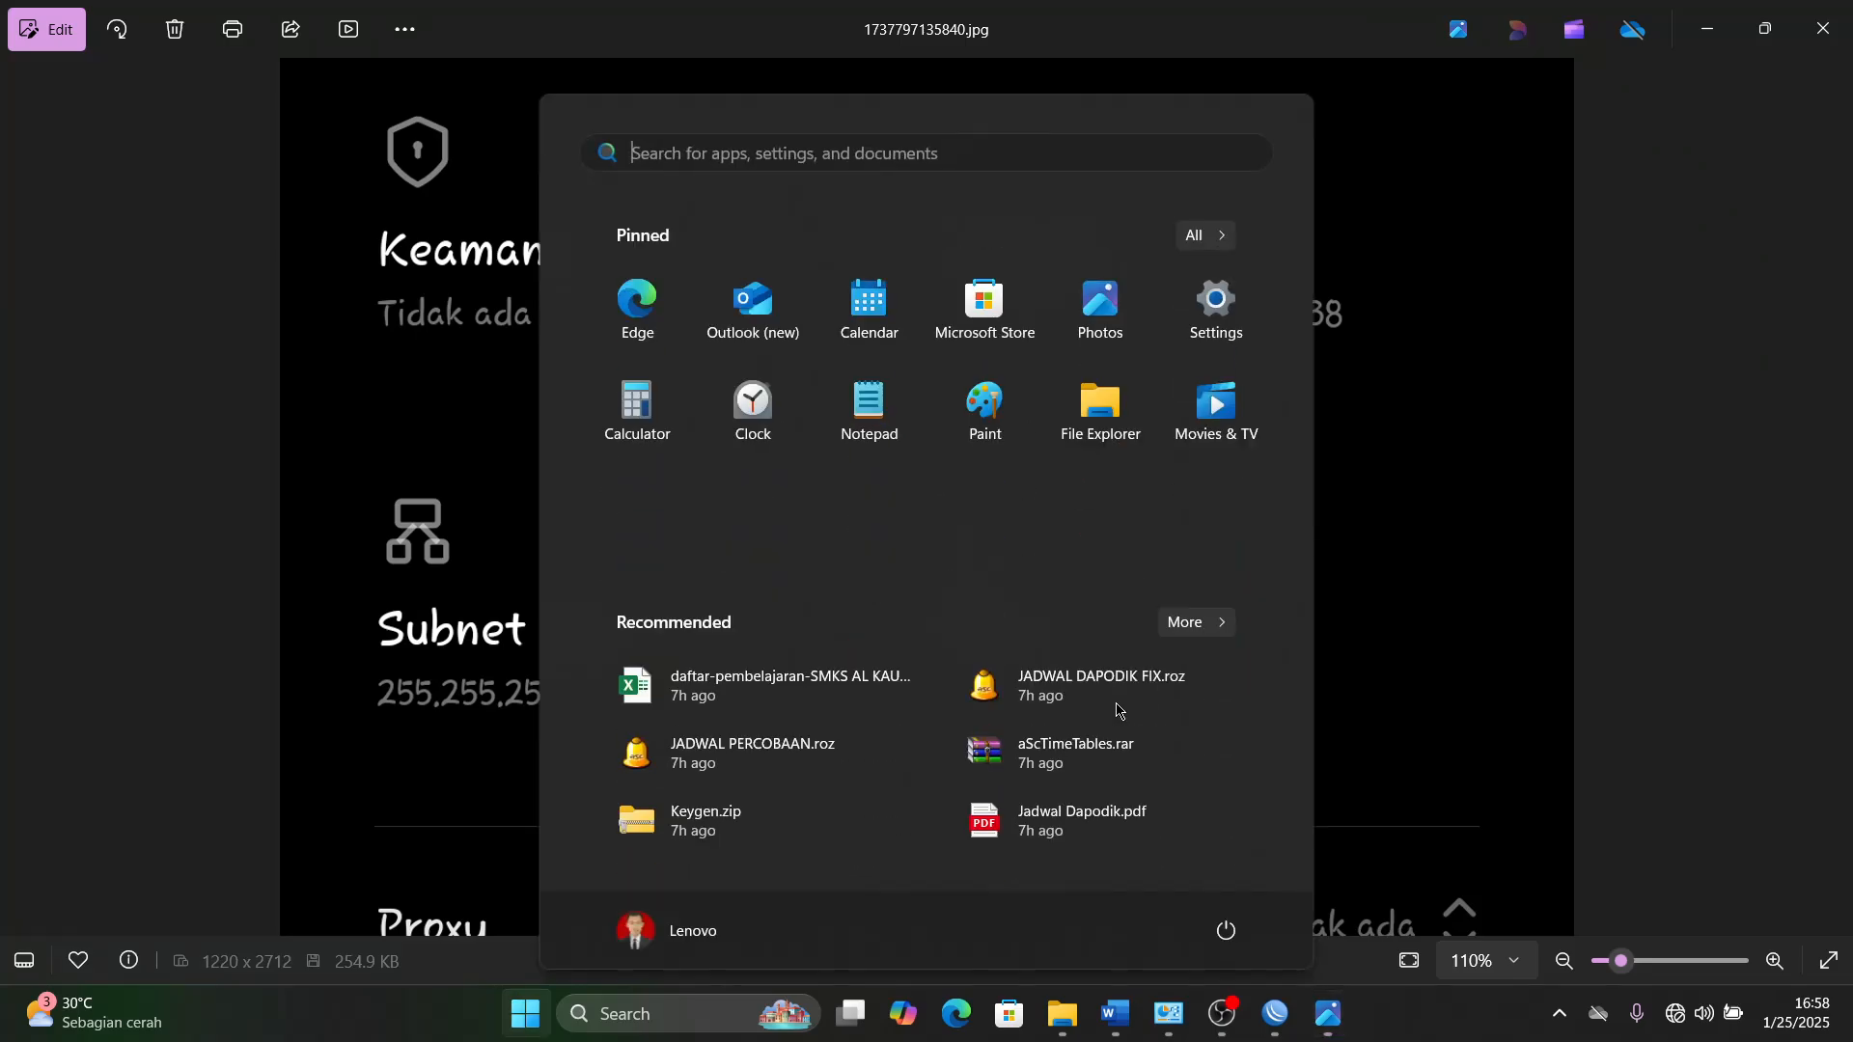
{"action": "key", "text": "super"}
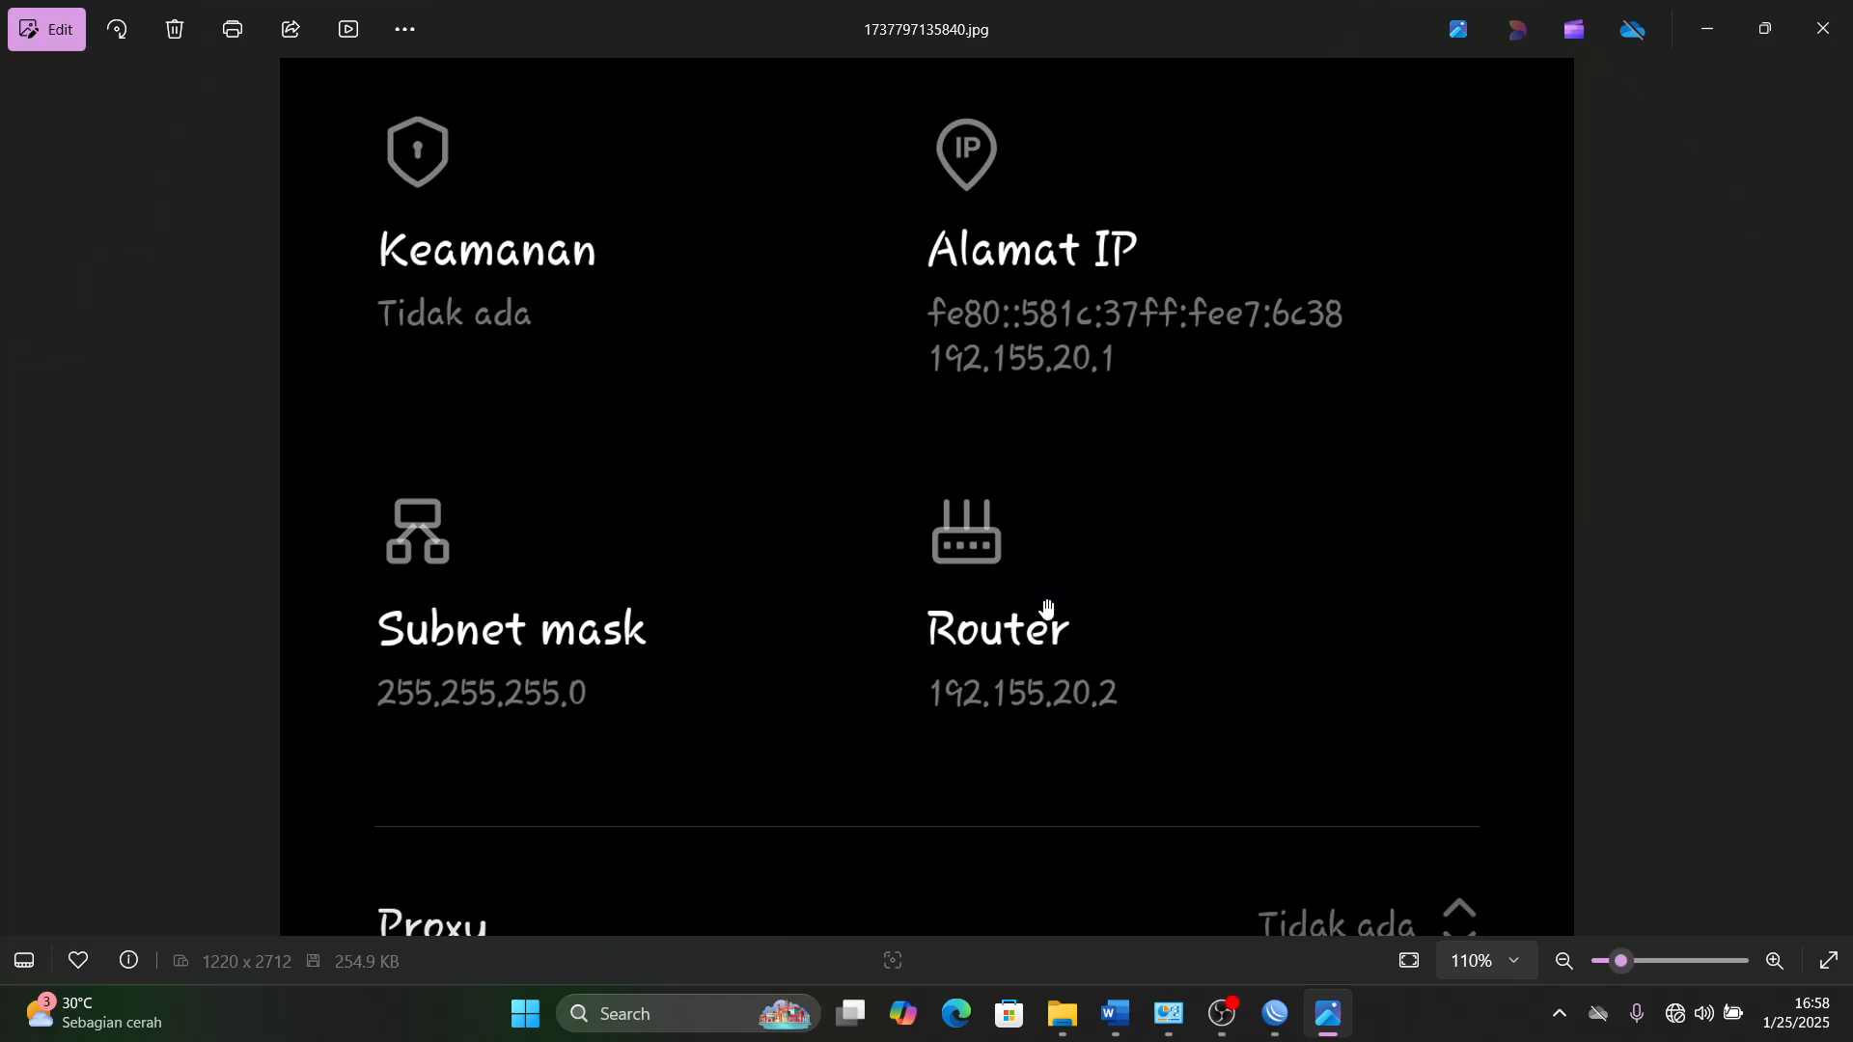
{"action": "scroll", "coordinate": [1047, 613], "scroll_direction": "down", "scroll_amount": 6}
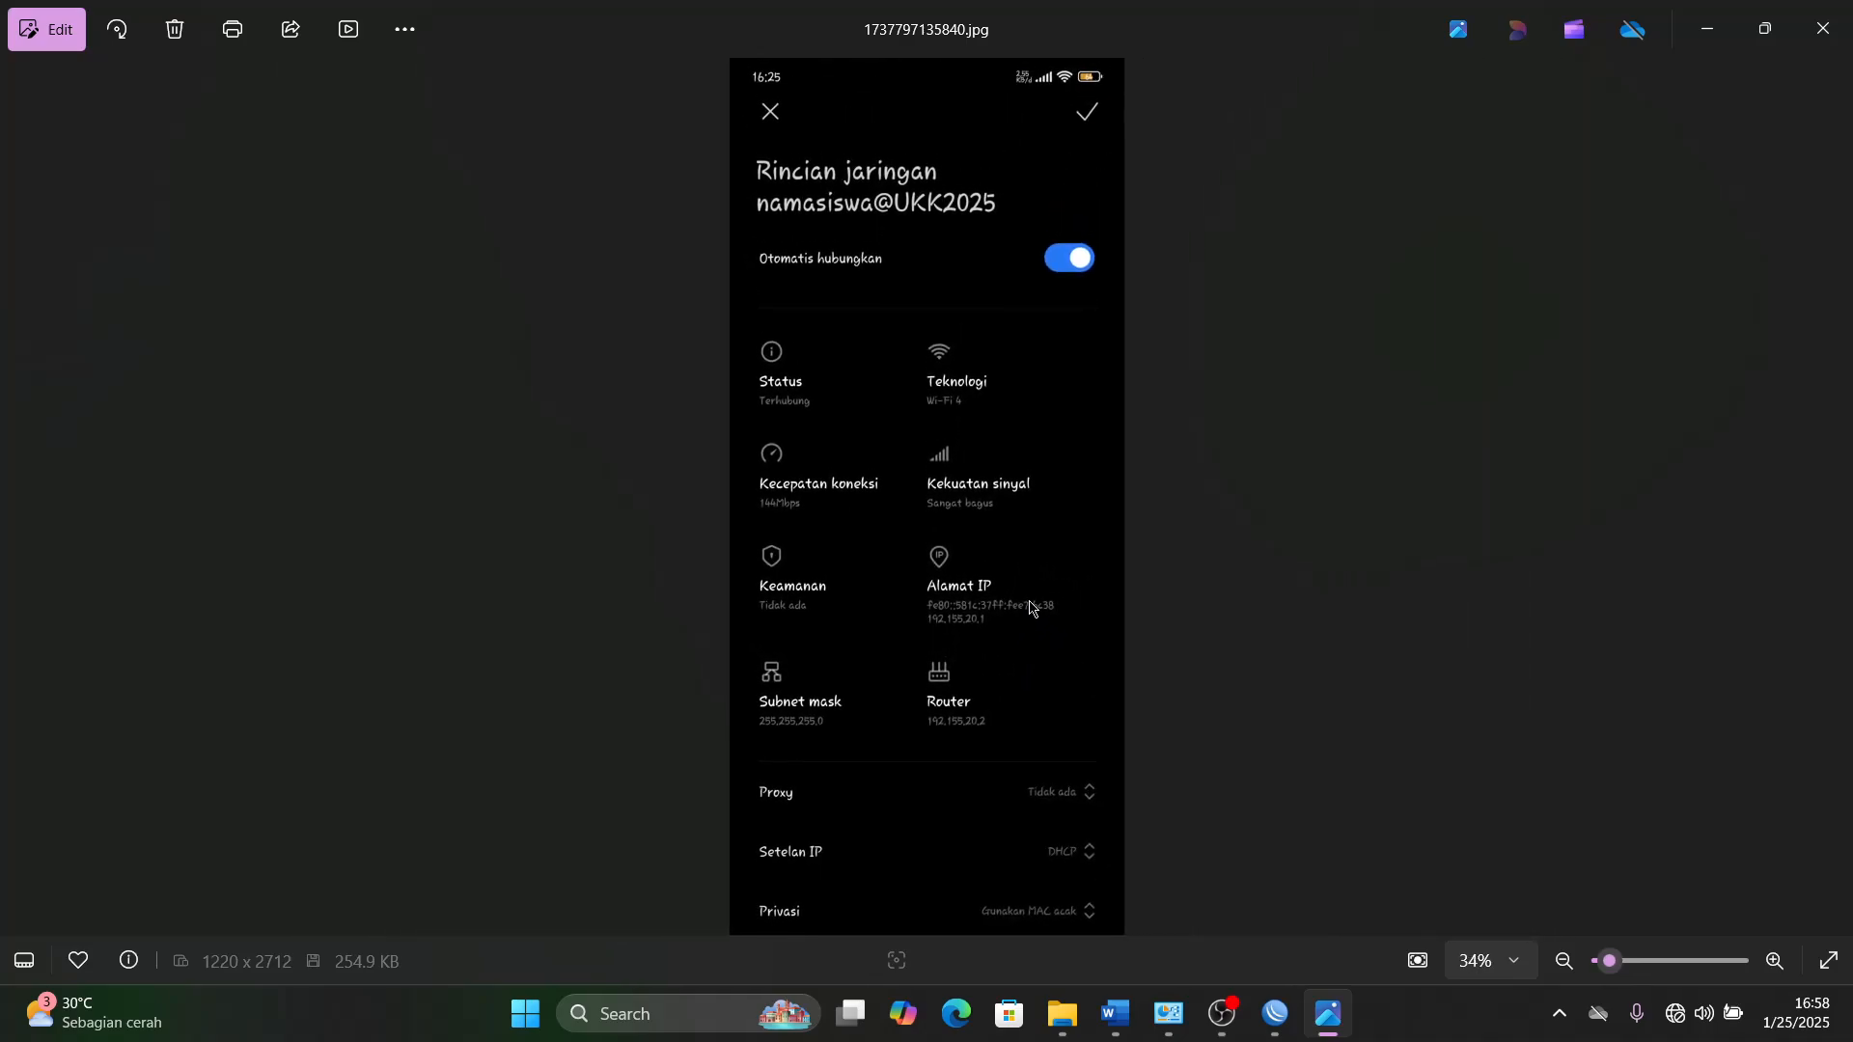
- Close the WinBox login window and the disconnected Router_A window, and minimize File Explorer
{"action": "mouse_move", "coordinate": [1274, 1013]}
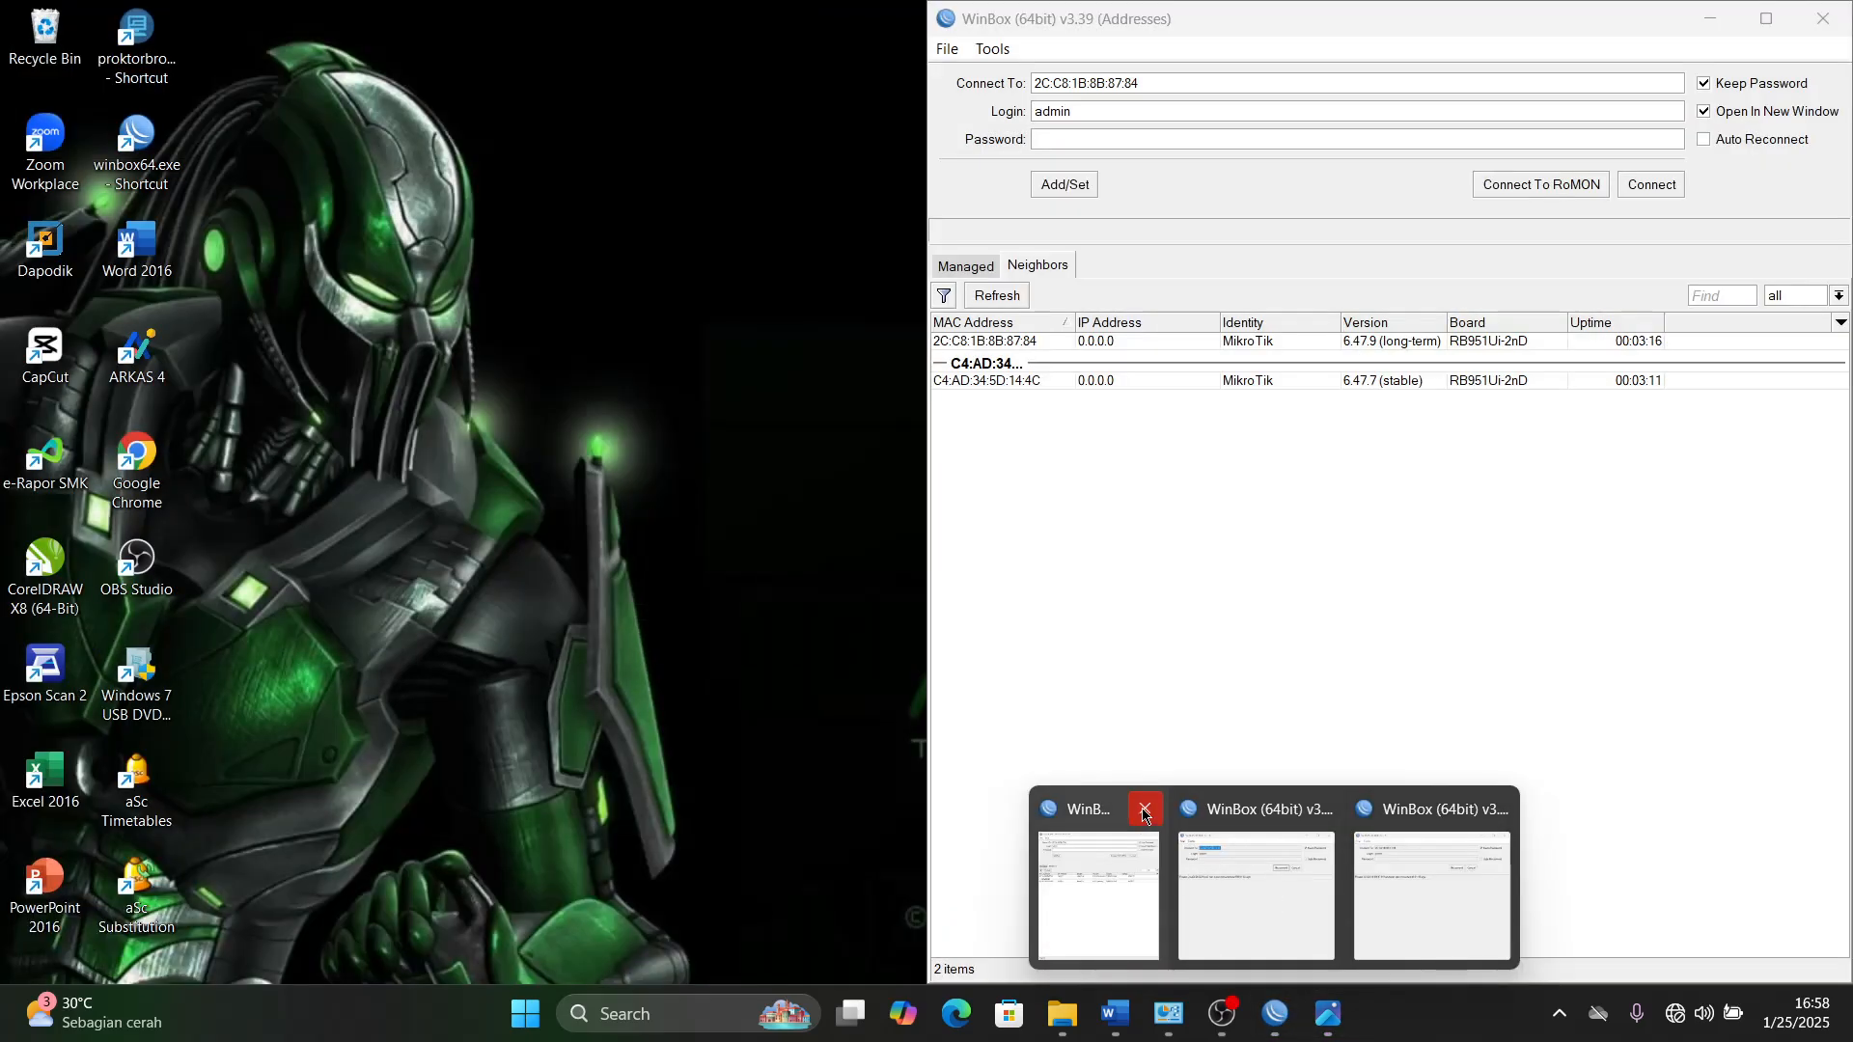
{"action": "left_click", "coordinate": [1147, 810]}
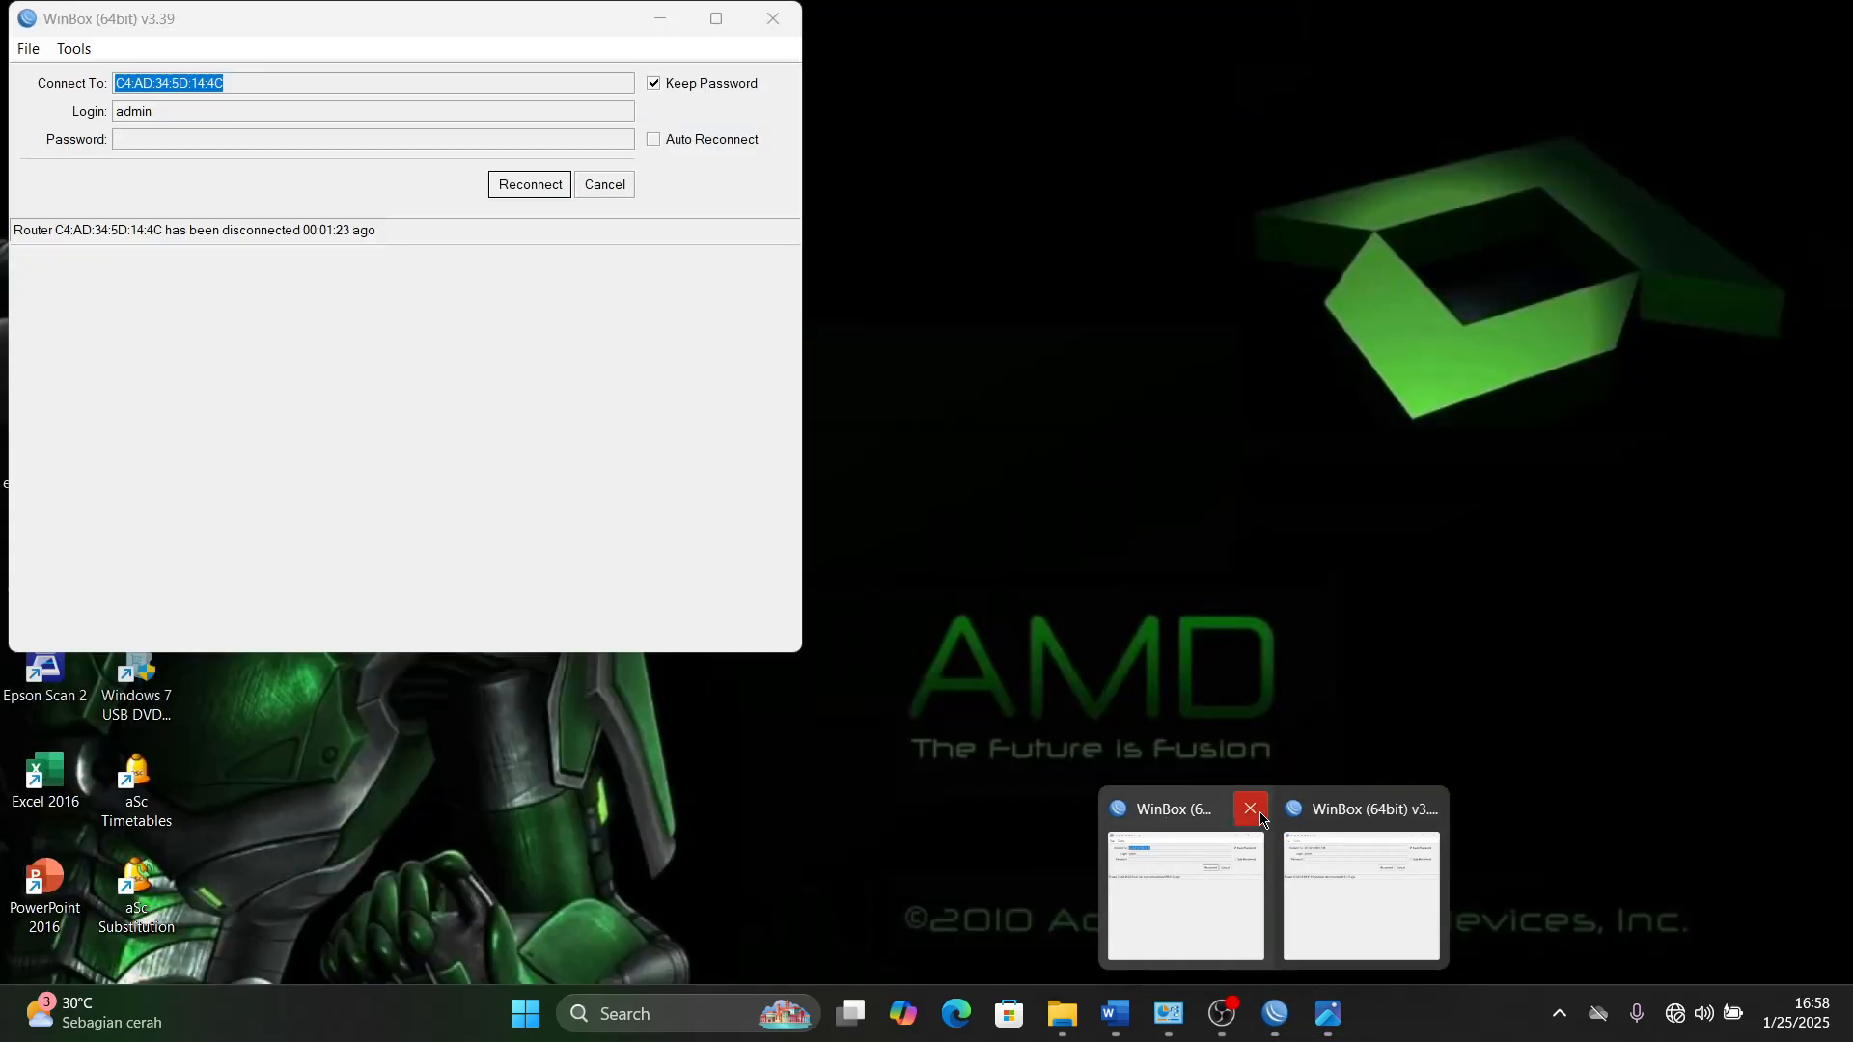
{"action": "left_click", "coordinate": [1254, 814]}
{"action": "left_click", "coordinate": [1710, 21]}
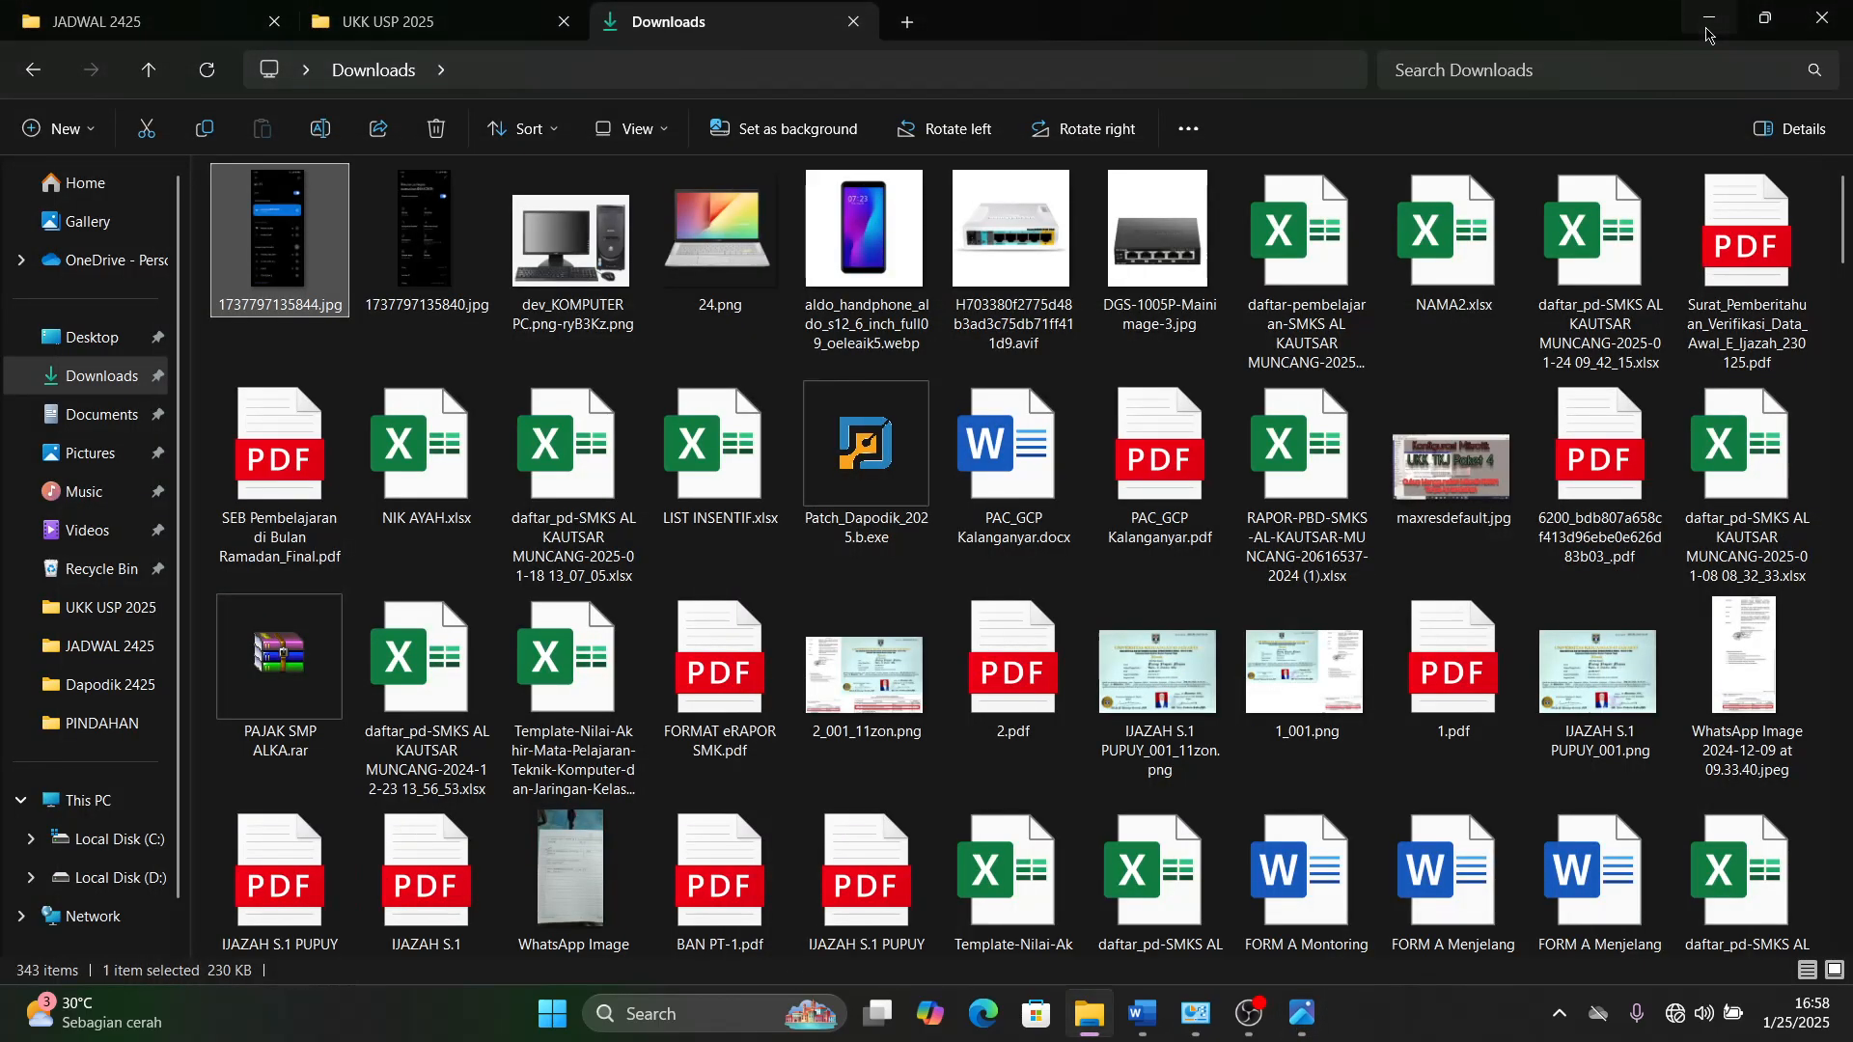
- Minimize File Explorer, open WinBox from the desktop, and choose Router_A's IP address 192.255.10.2 as the connection target
{"action": "left_click", "coordinate": [1707, 29]}
{"action": "double_click", "coordinate": [142, 144]}
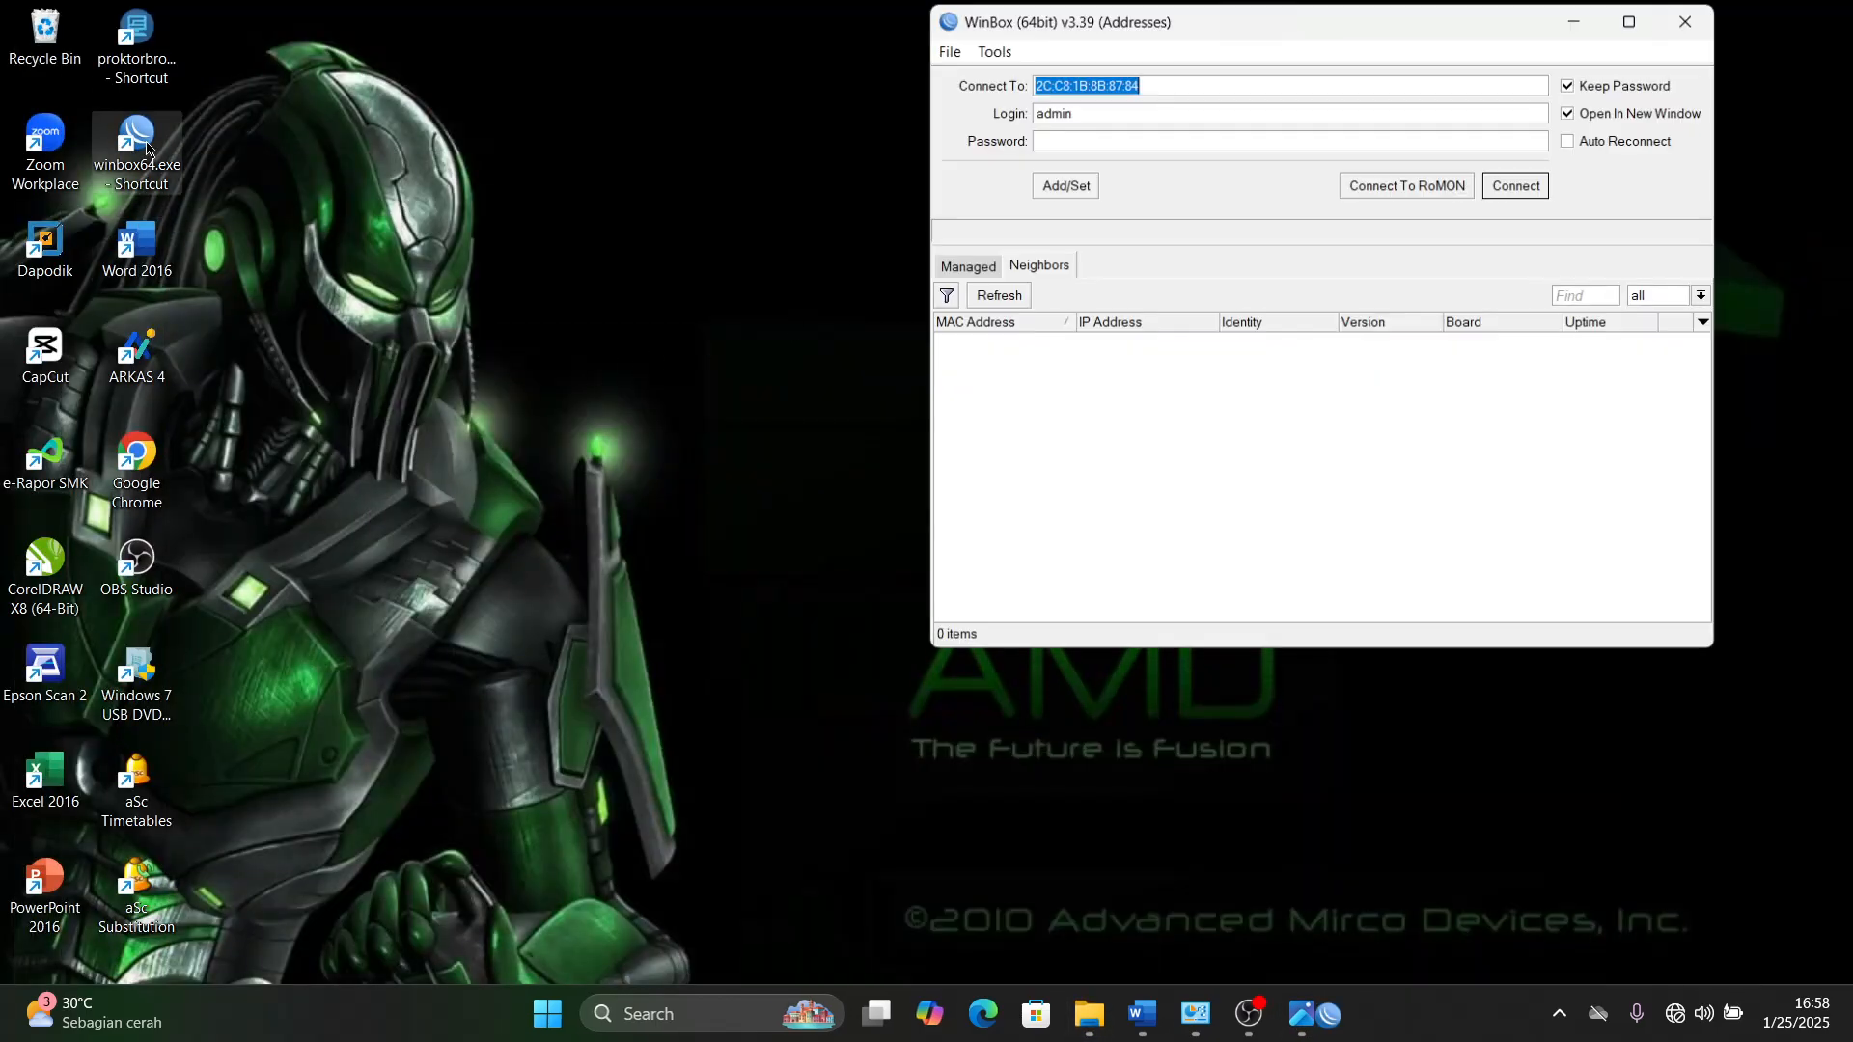
{"action": "left_click", "coordinate": [1254, 343]}
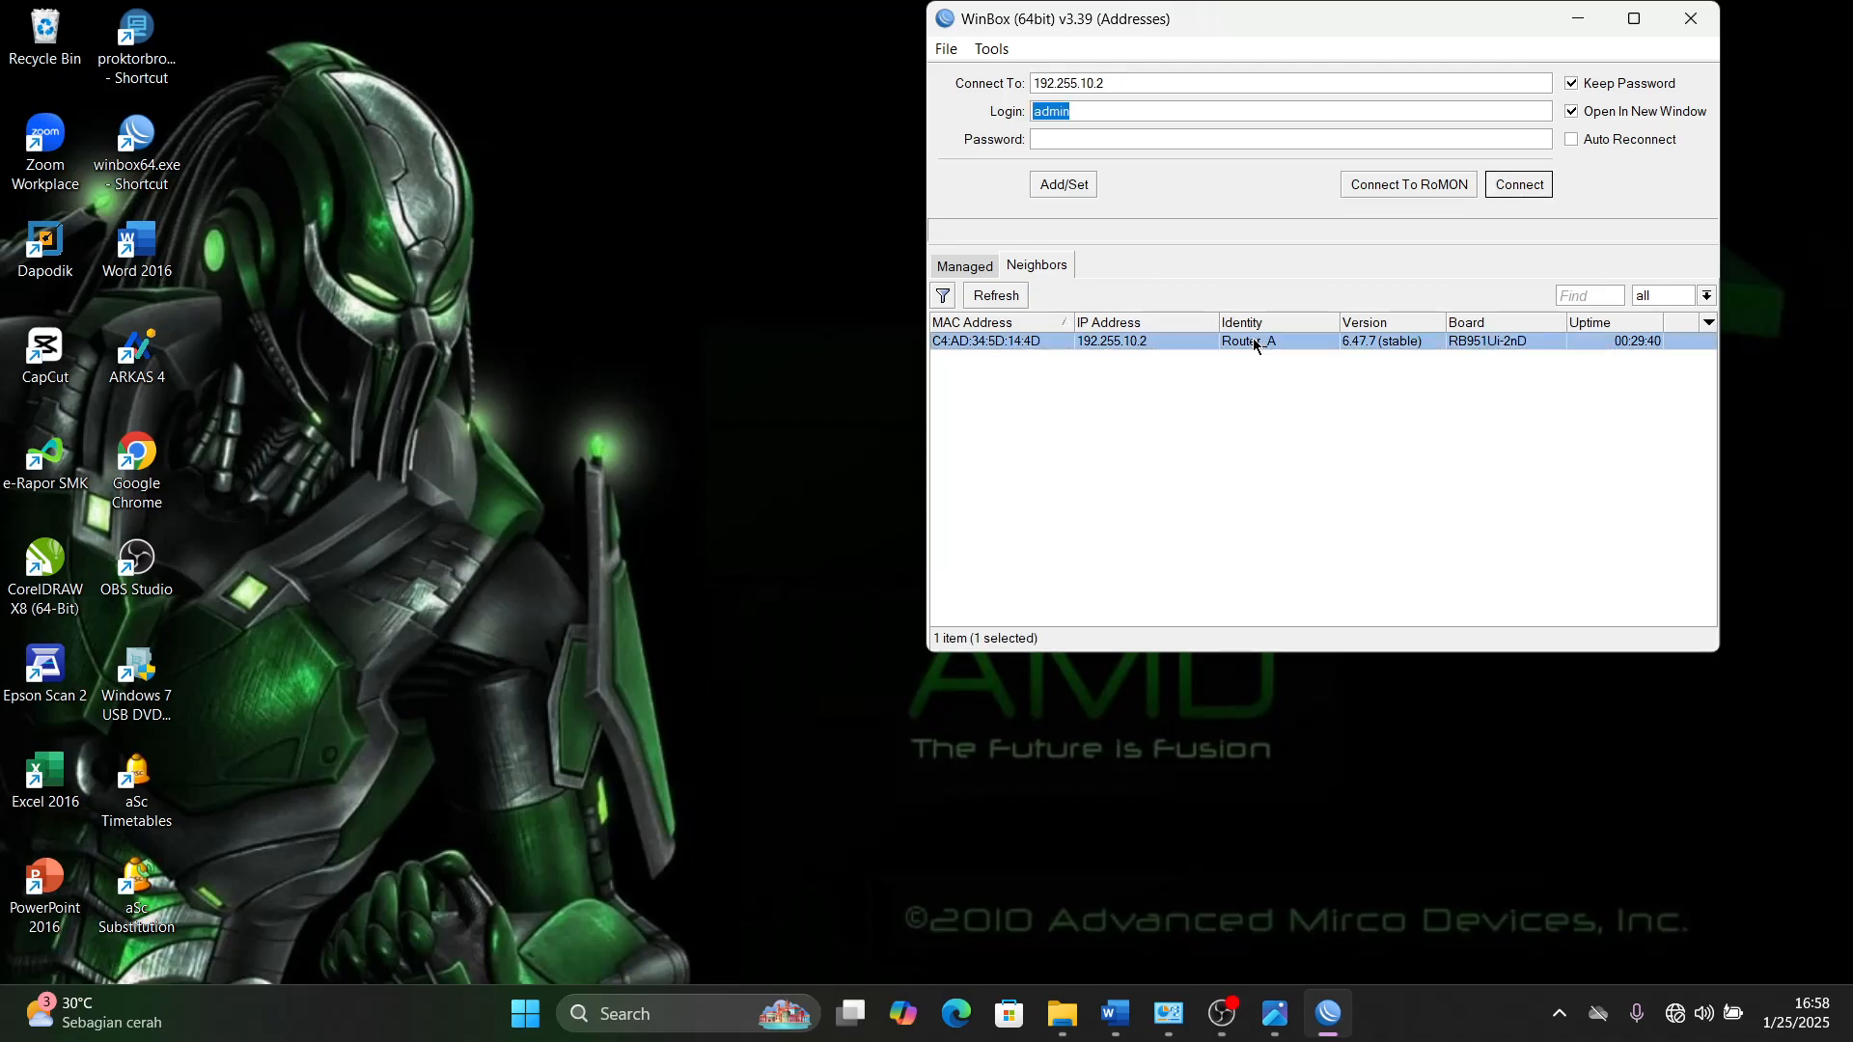
- Switch to P2-SPK 2.docx in Word and examine the static and dynamic IP tests listed under item 8
{"action": "left_click", "coordinate": [1115, 1013]}
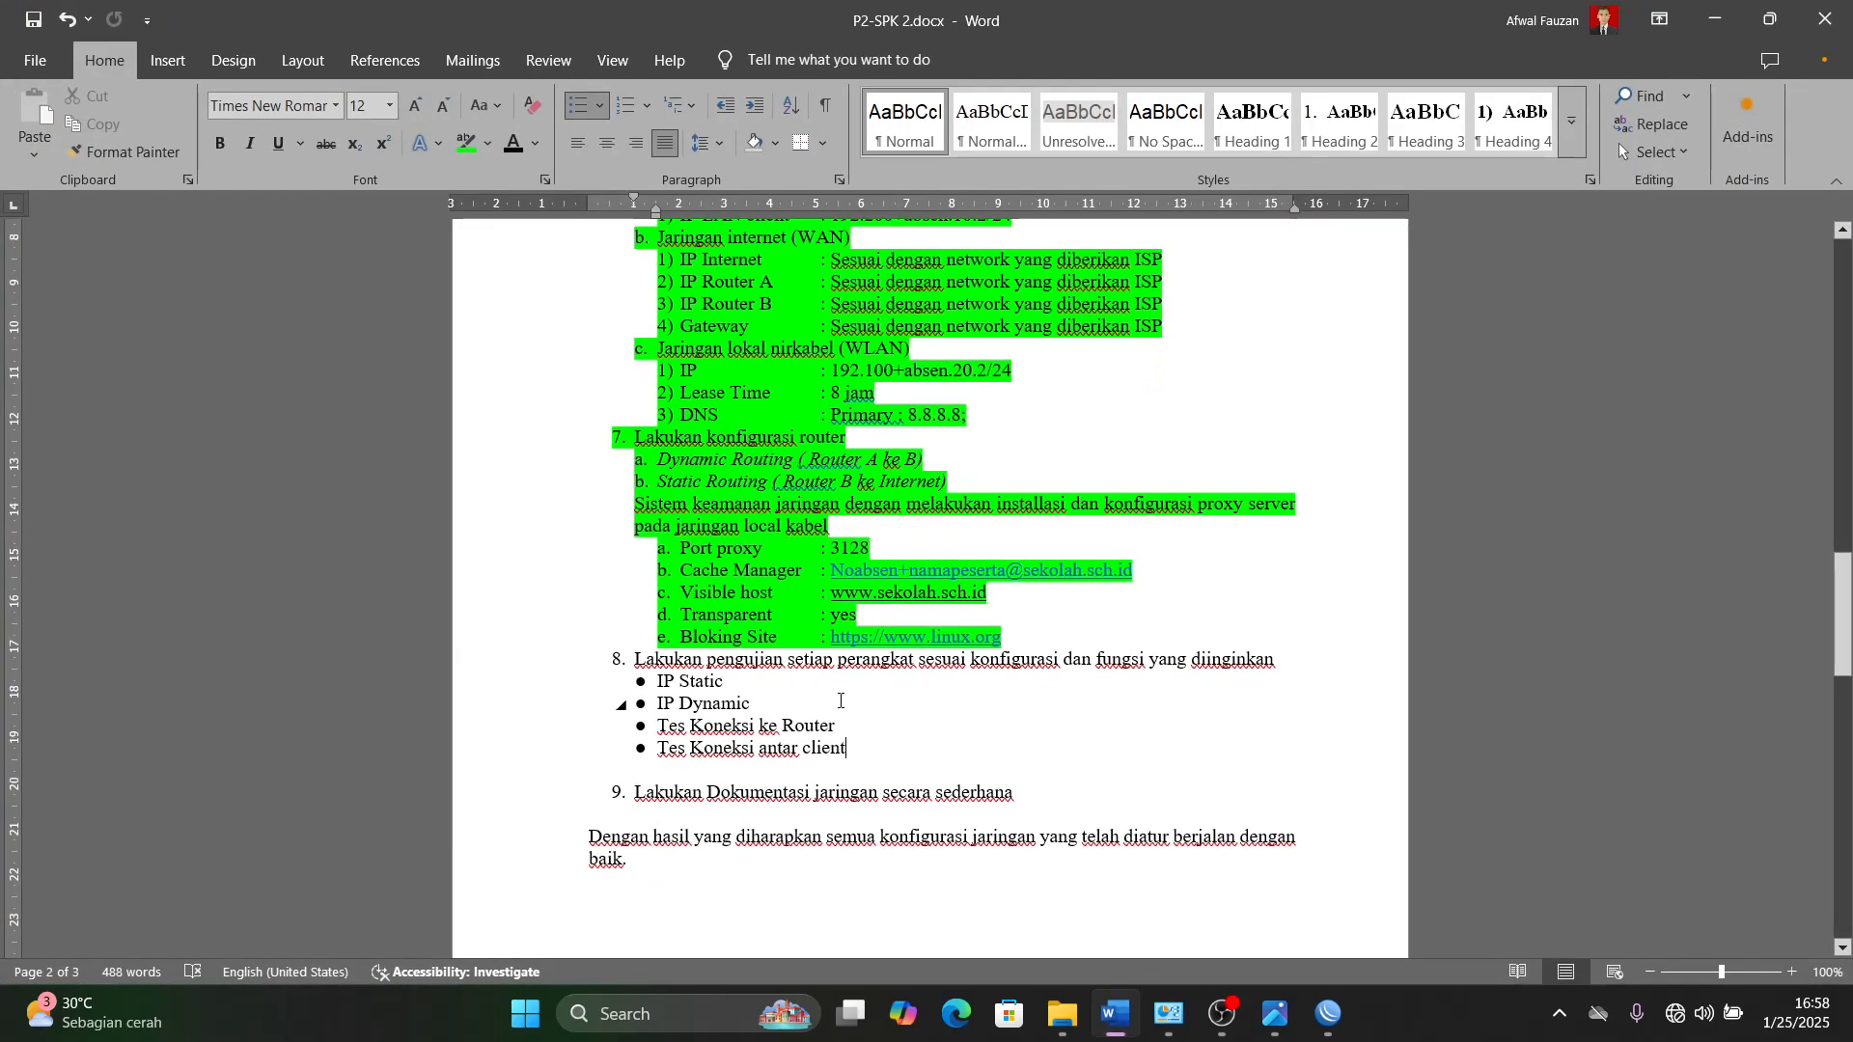
{"action": "left_click", "coordinate": [935, 742]}
{"action": "scroll", "coordinate": [918, 769], "scroll_direction": "down", "scroll_amount": 1}
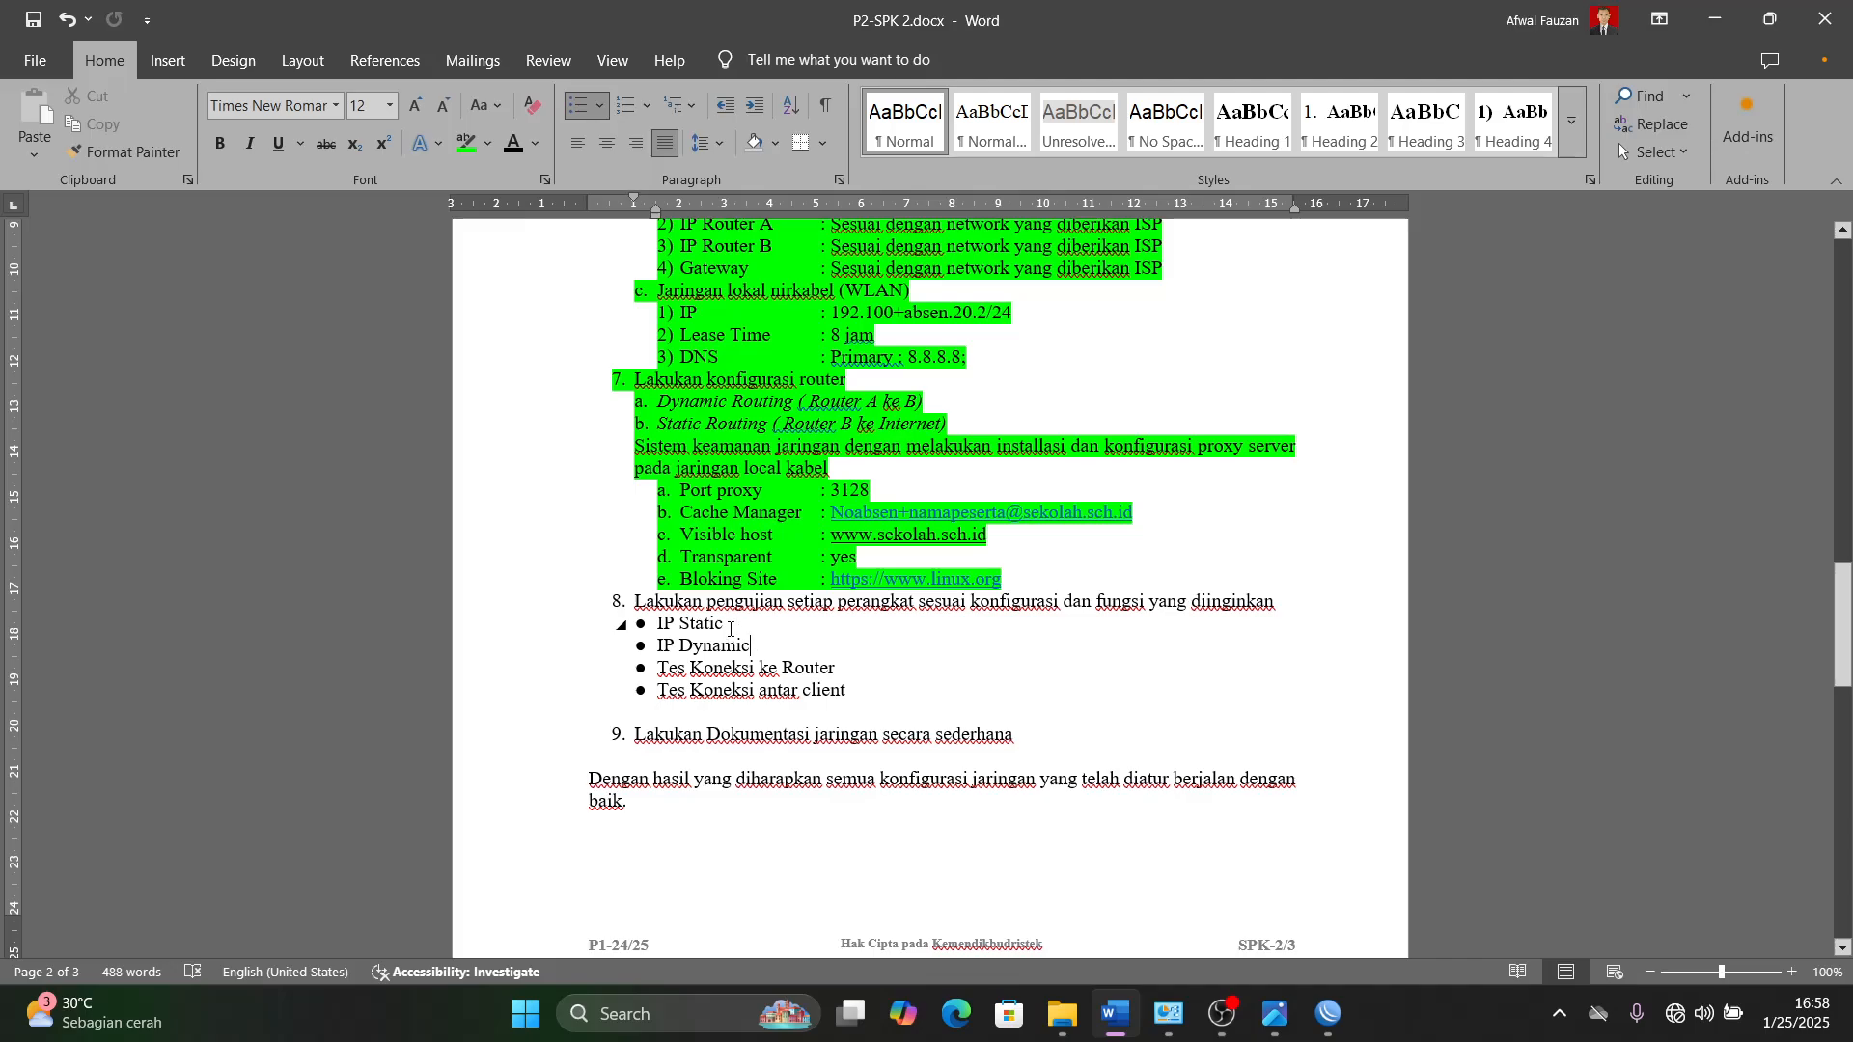
{"action": "left_click_drag", "start_coordinate": [758, 645], "coordinate": [621, 600]}
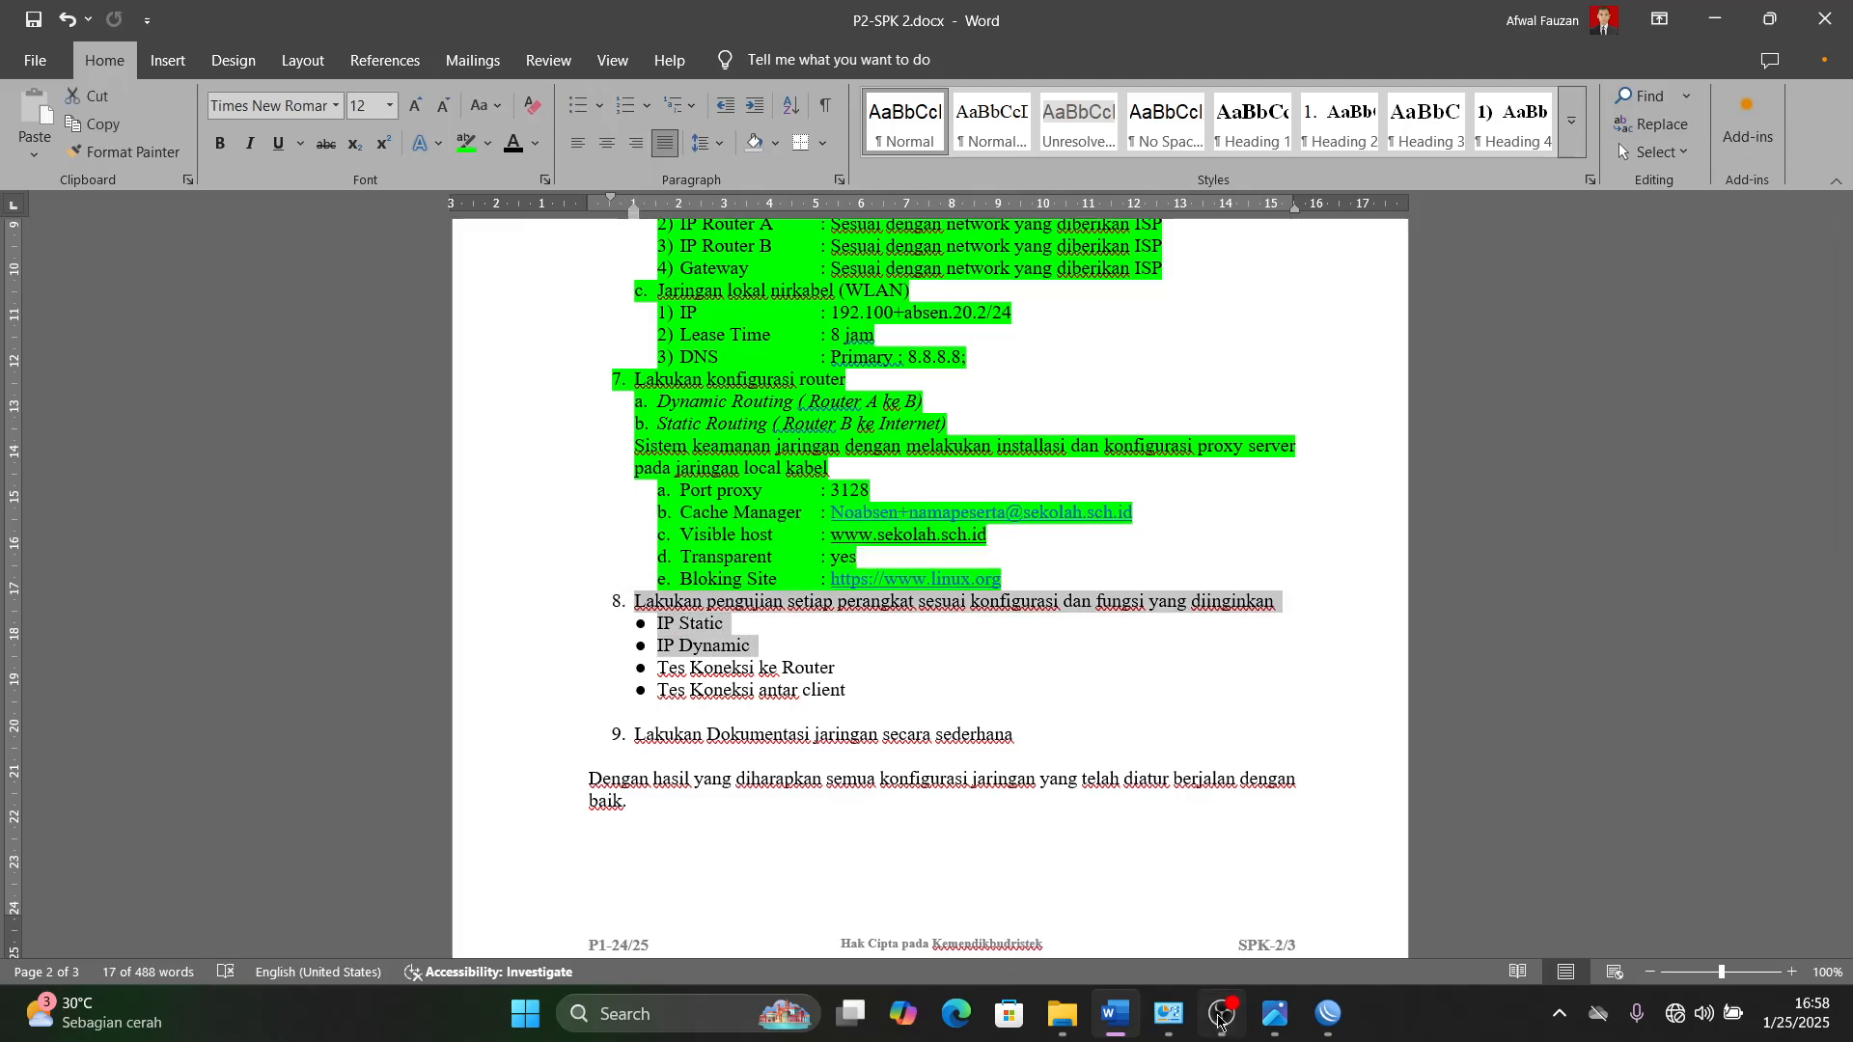
{"action": "mouse_move", "coordinate": [1223, 1032]}
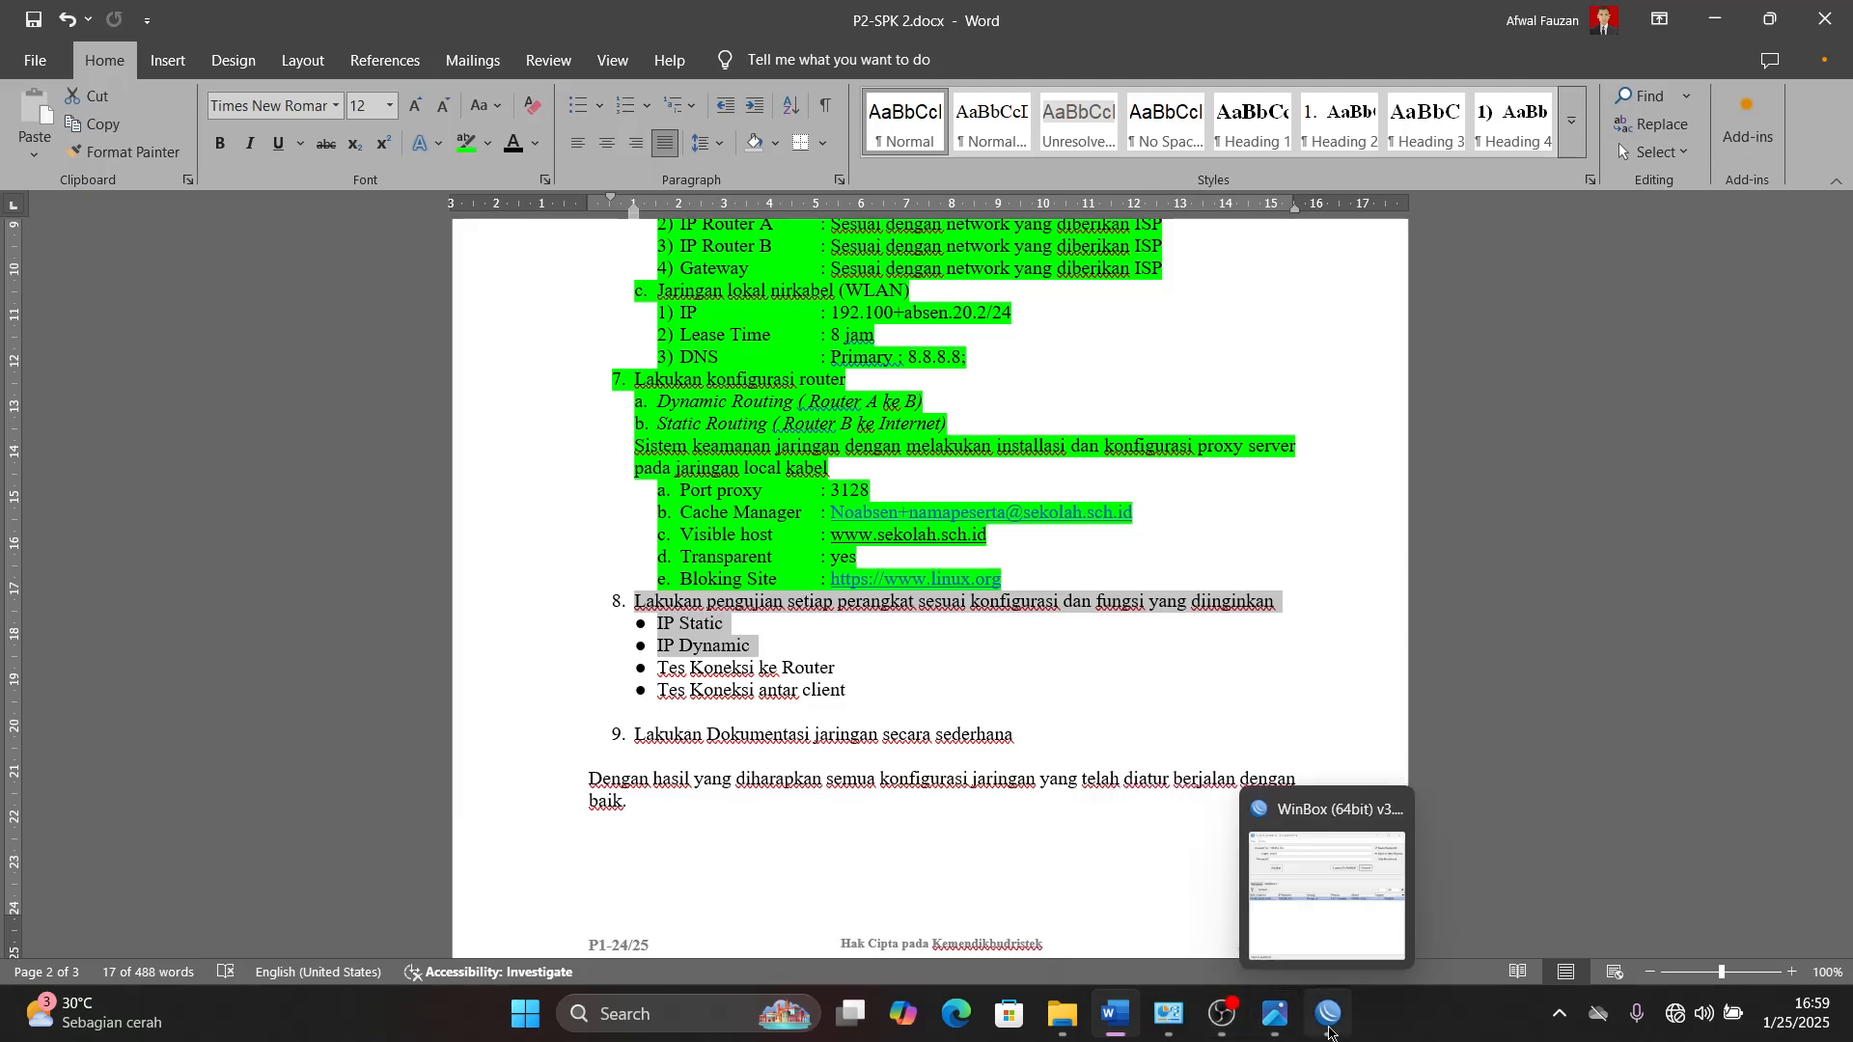
- Switch back to WinBox and try to connect to Router_A at 192.255.10.2
{"action": "left_click", "coordinate": [1329, 1015]}
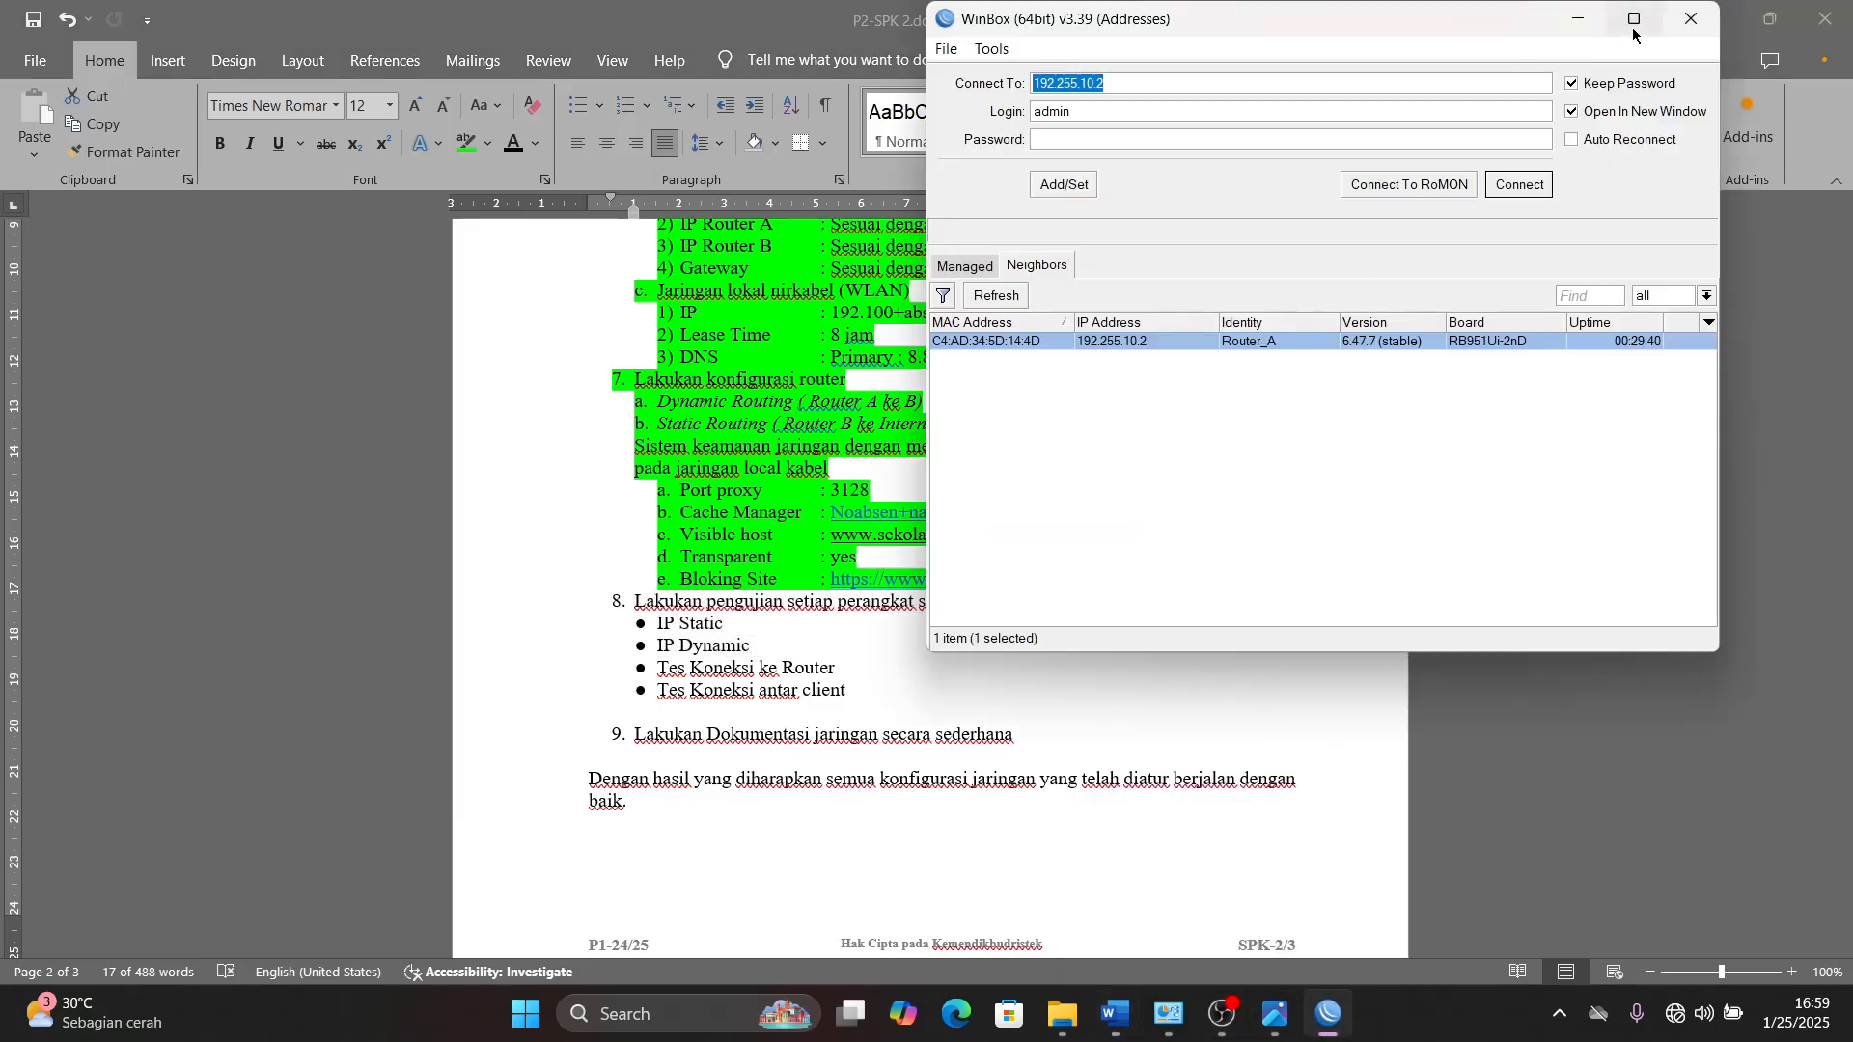
{"action": "key", "text": "Tab"}
{"action": "left_click", "coordinate": [1518, 184]}
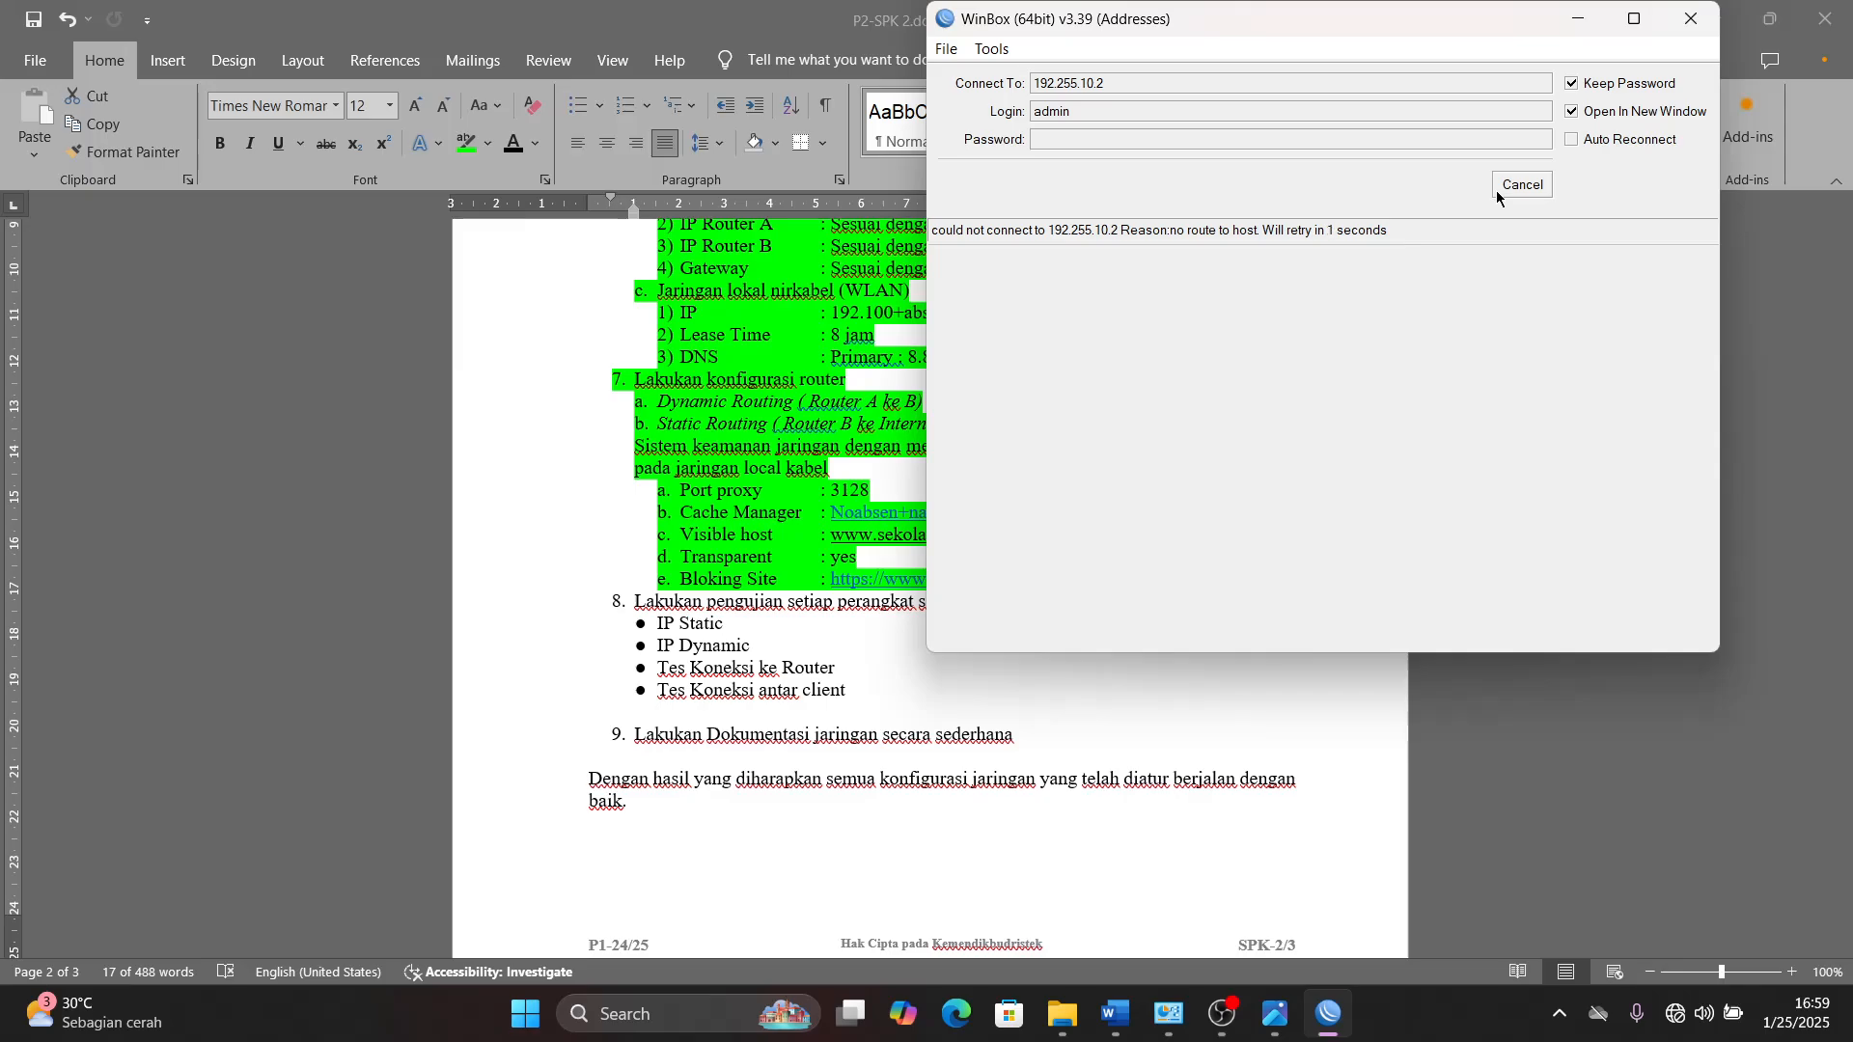
{"action": "left_click", "coordinate": [1509, 183]}
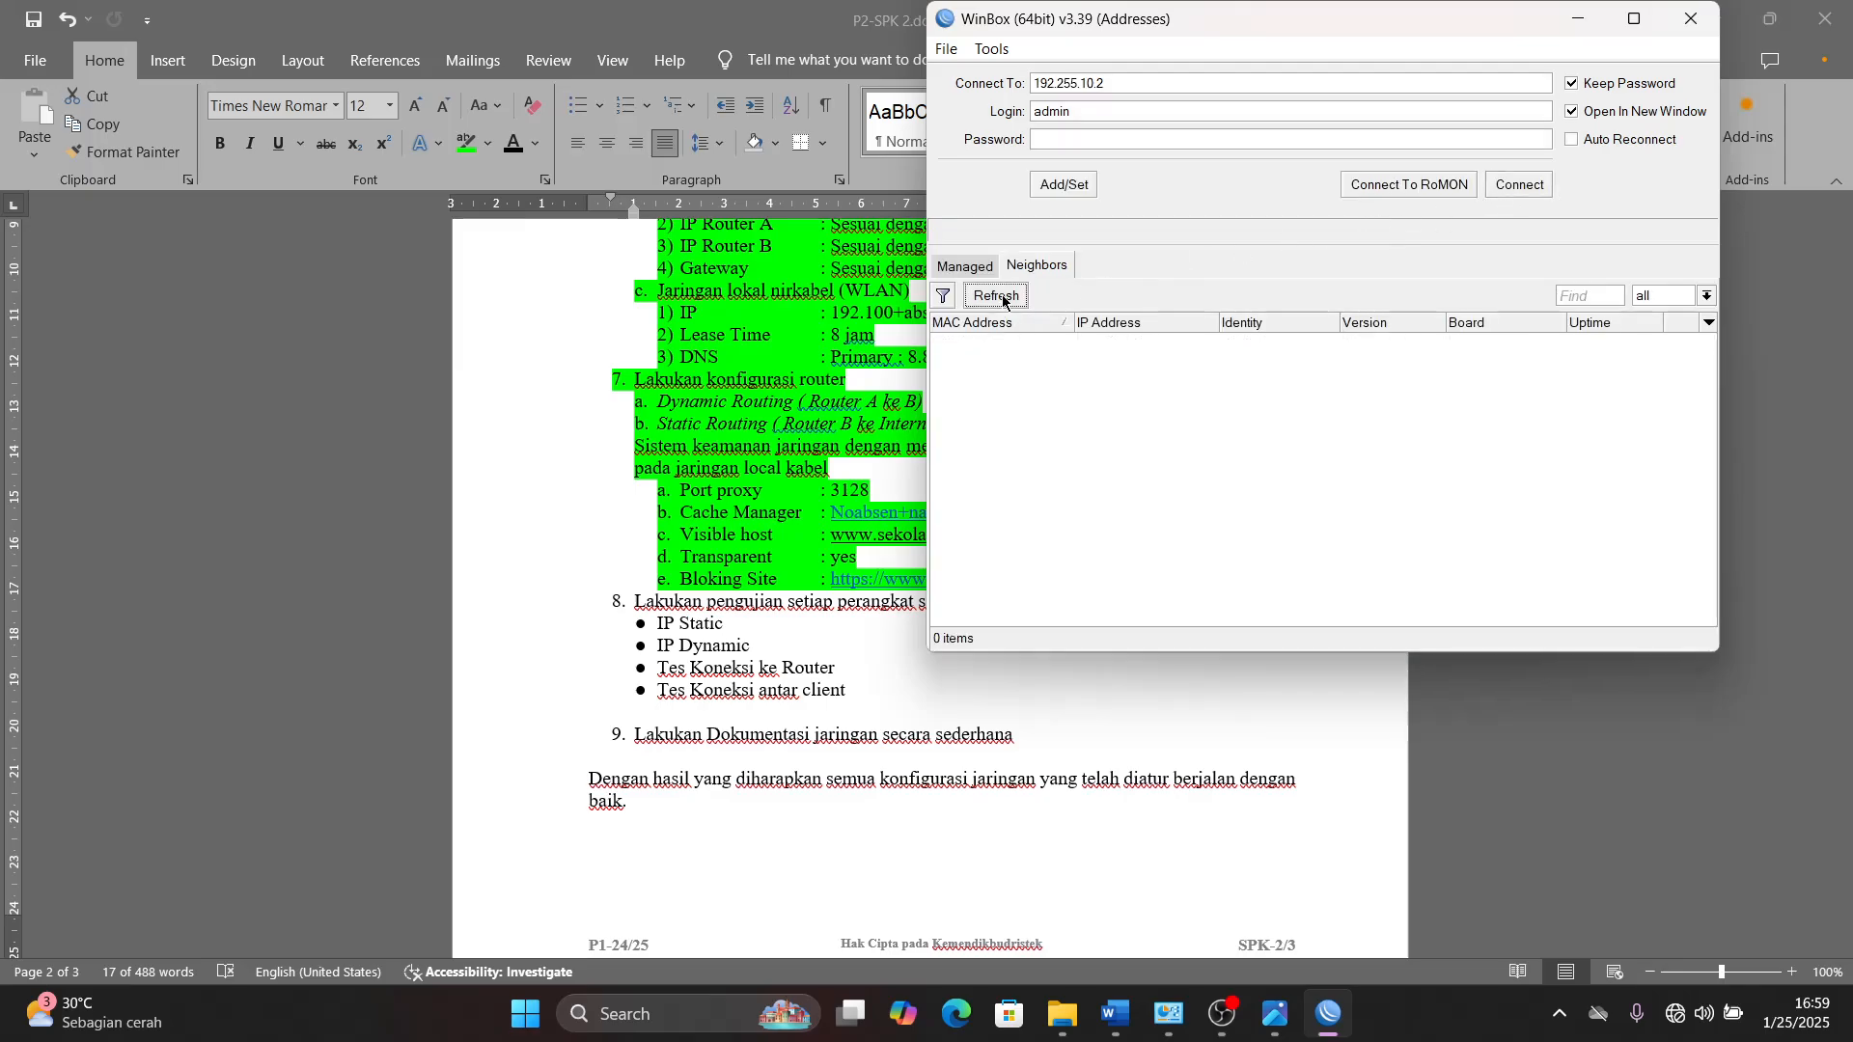
- Connect to Router_A through its MAC address C4:AD:34:5D:14:4D
{"action": "left_click", "coordinate": [1341, 341]}
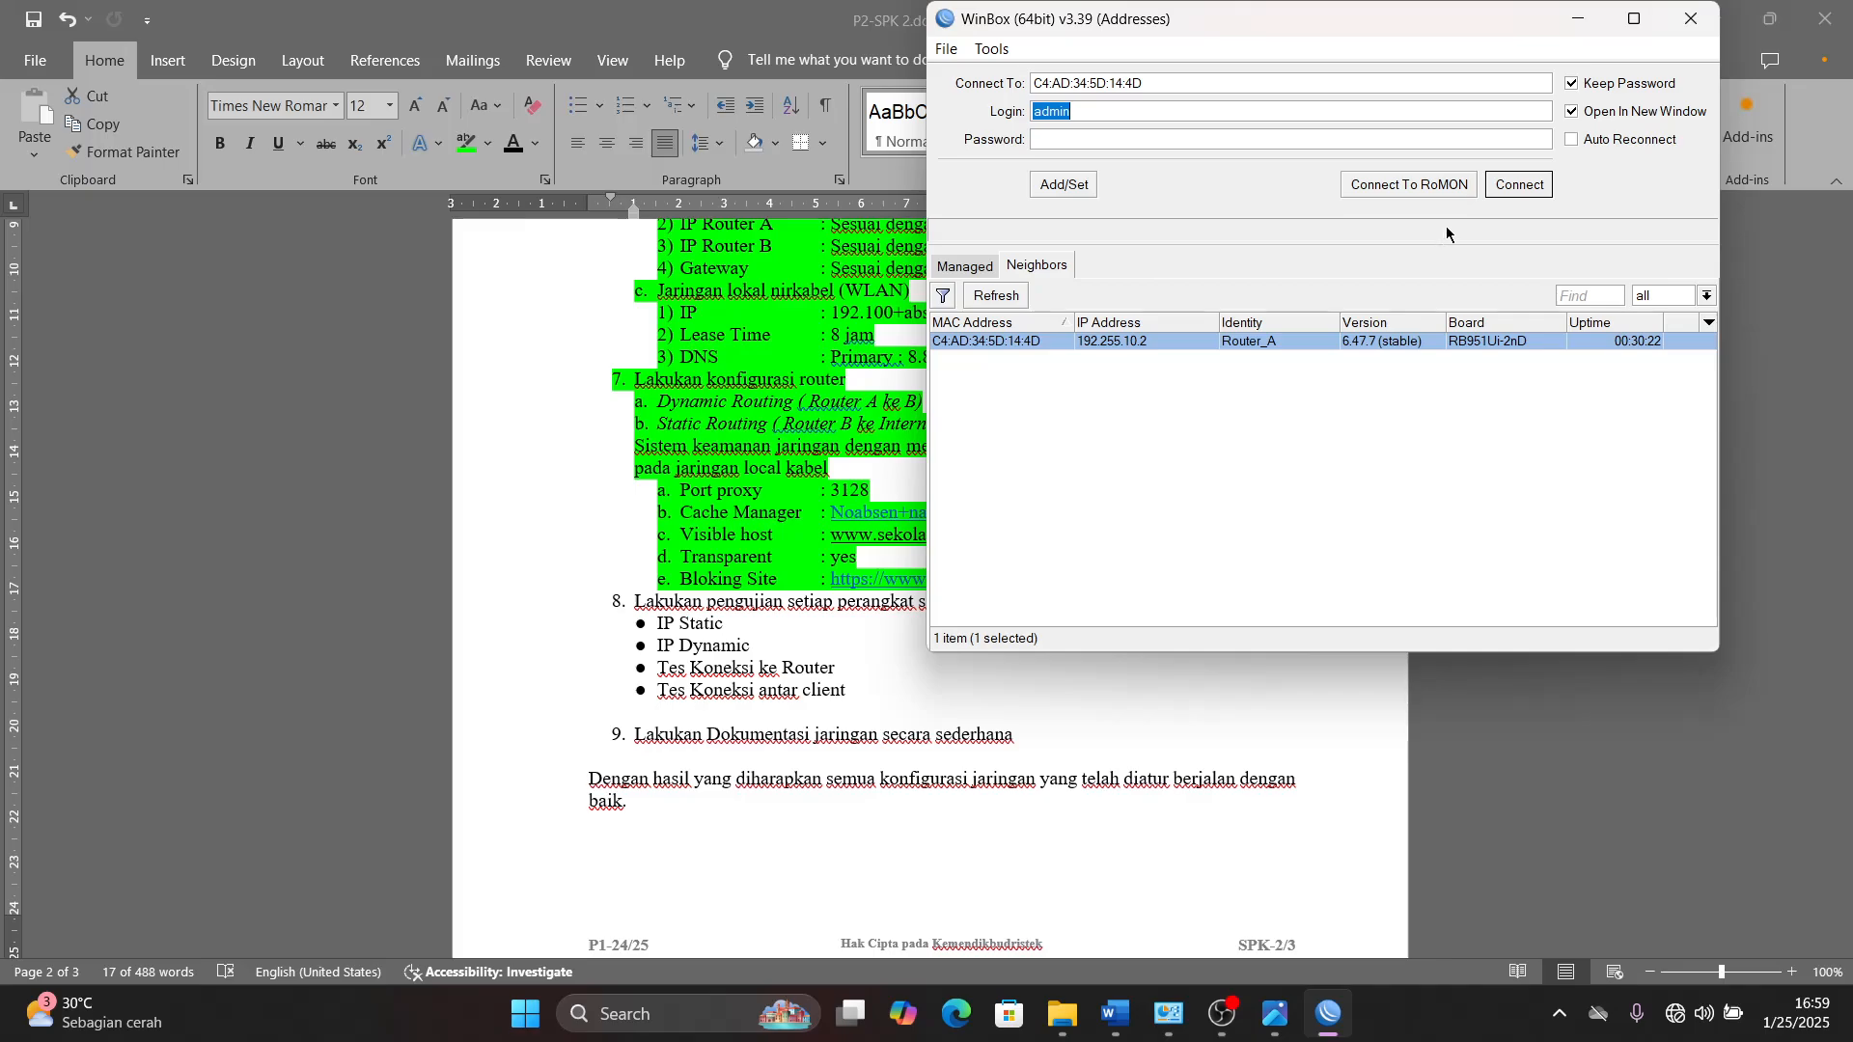
{"action": "left_click", "coordinate": [1507, 183]}
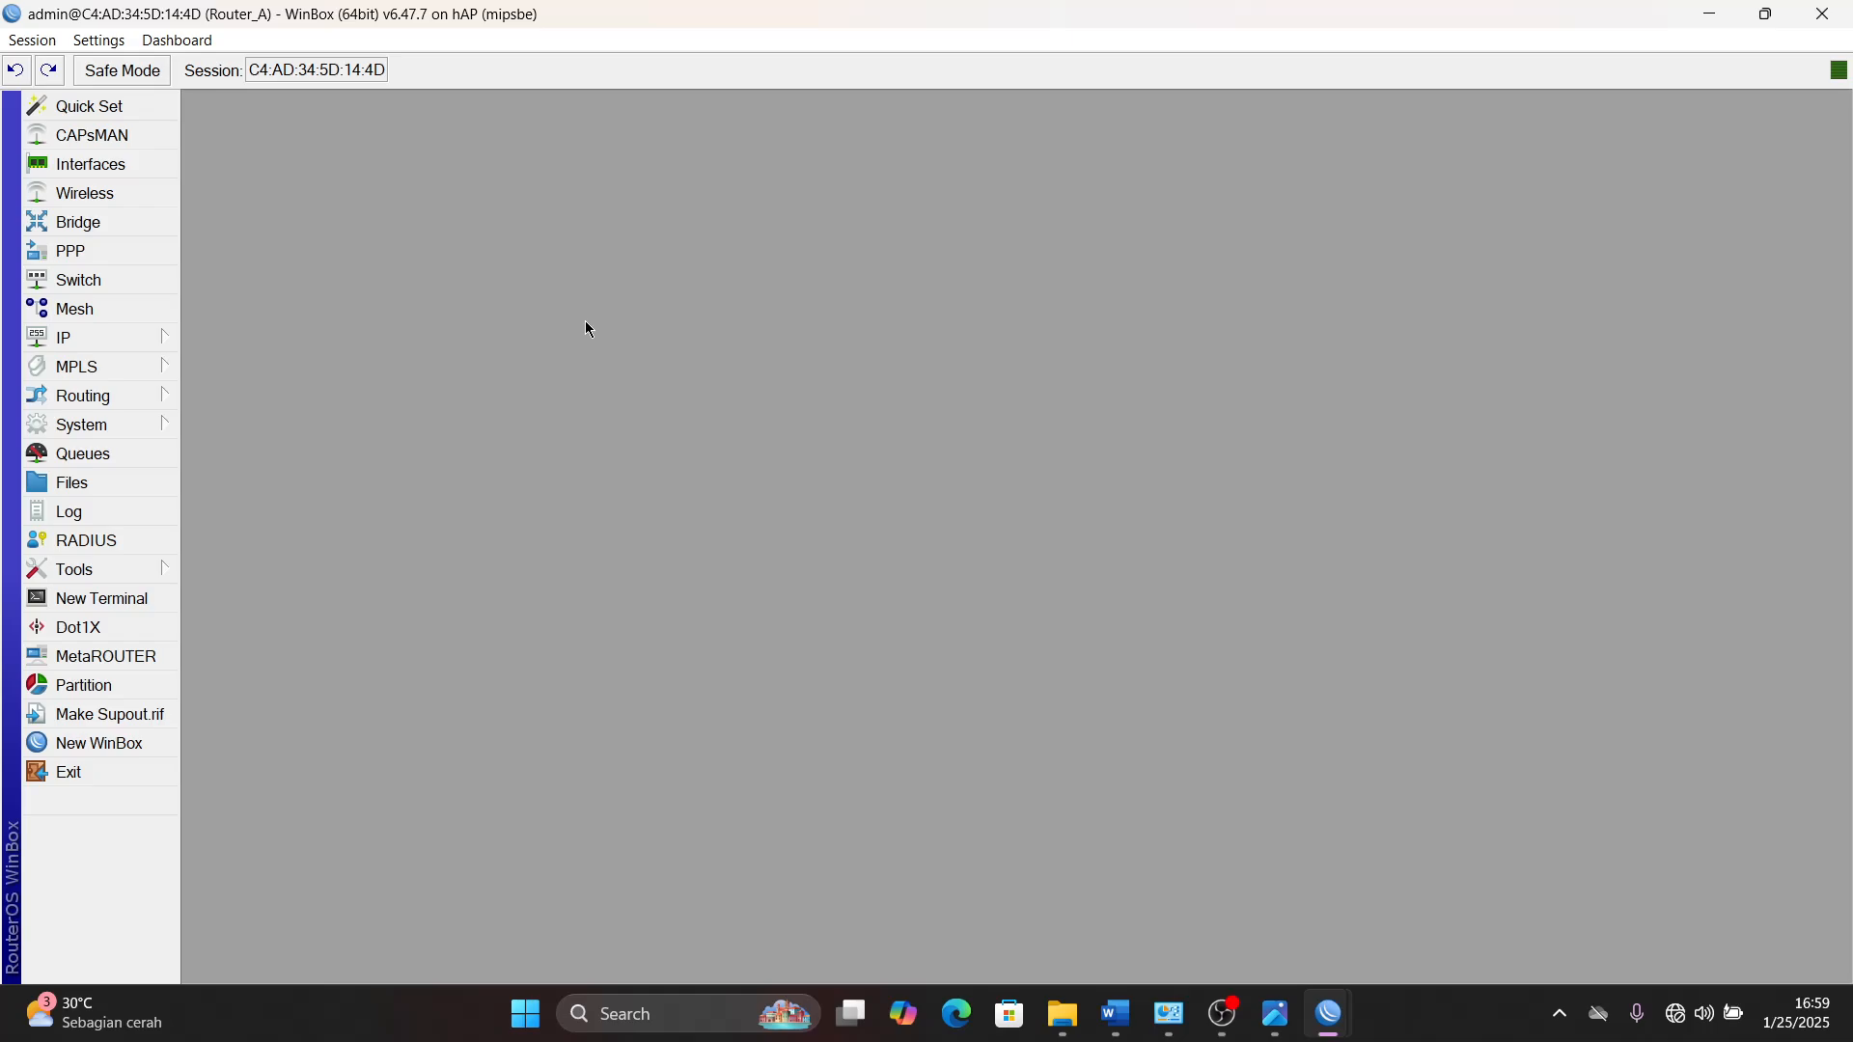
- Switch to Network and Sharing Center, open Ethernet 2's IPv4 properties, and choose to use a manually entered IP address
{"action": "left_click", "coordinate": [1168, 1013]}
{"action": "left_click", "coordinate": [758, 218]}
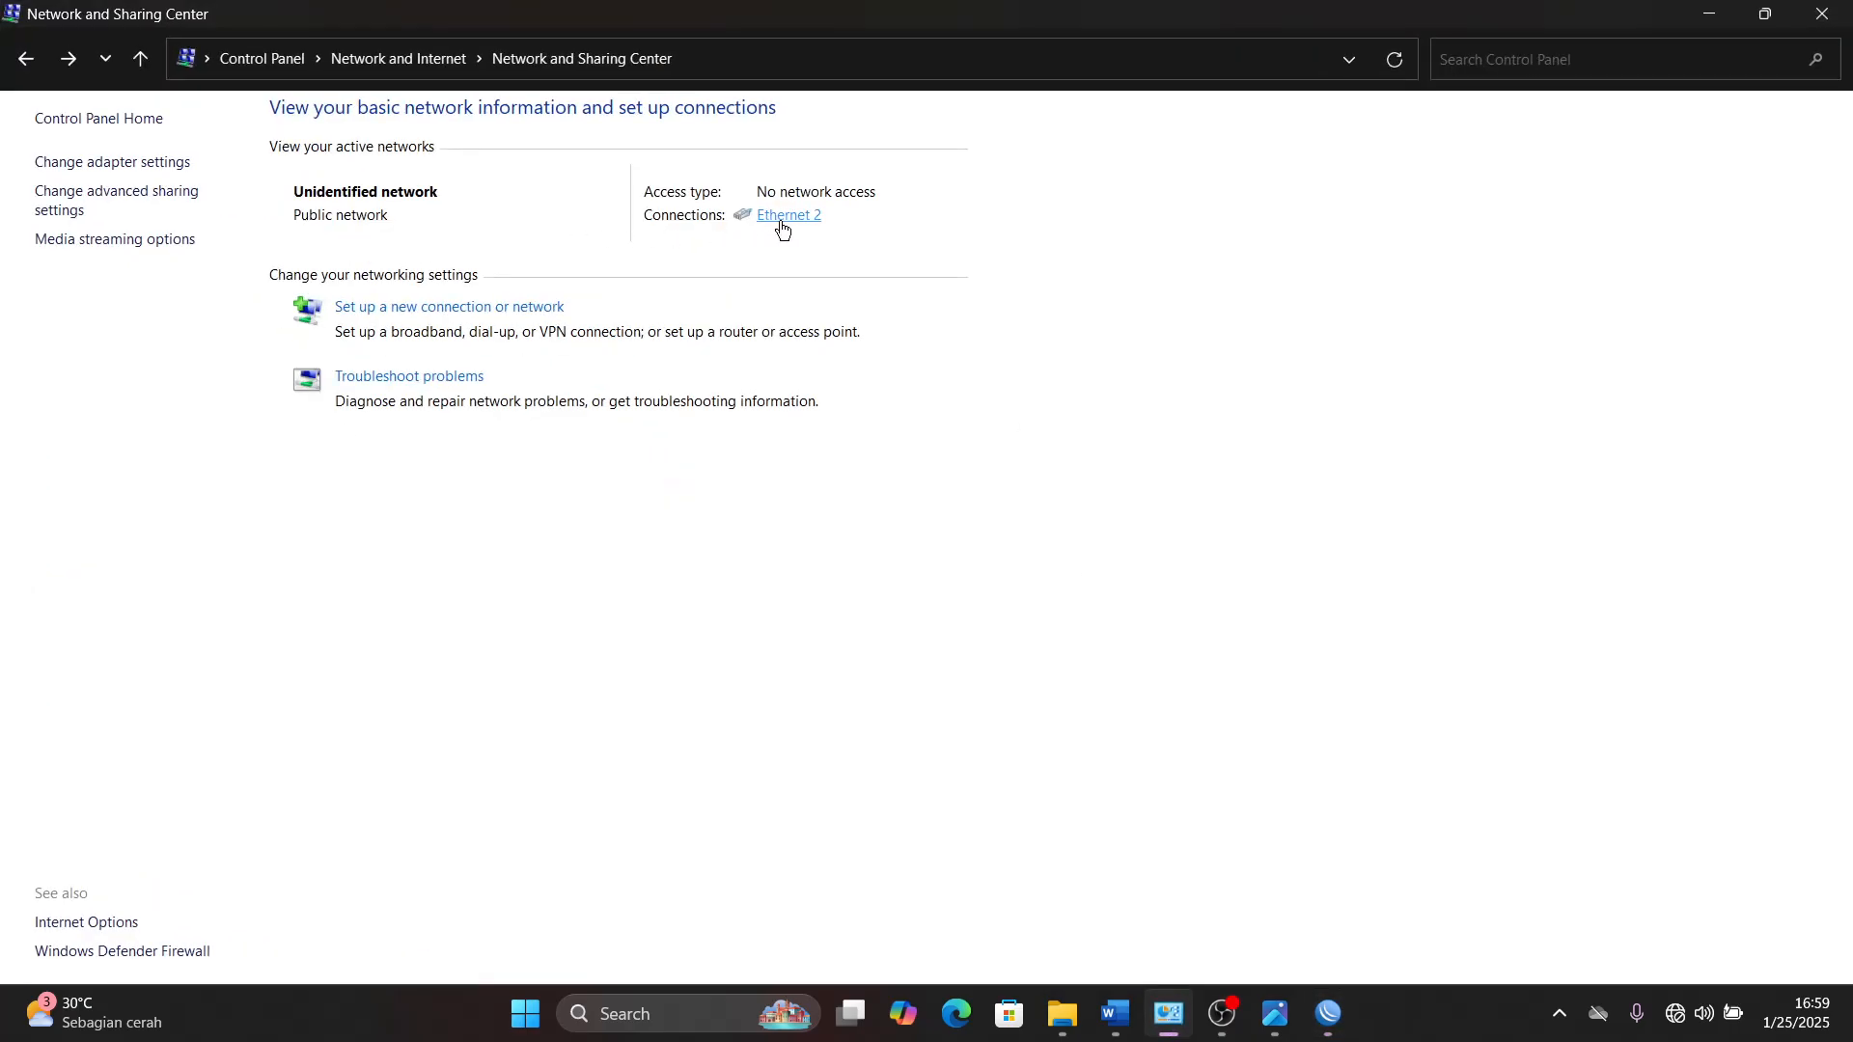
{"action": "left_click", "coordinate": [813, 710]}
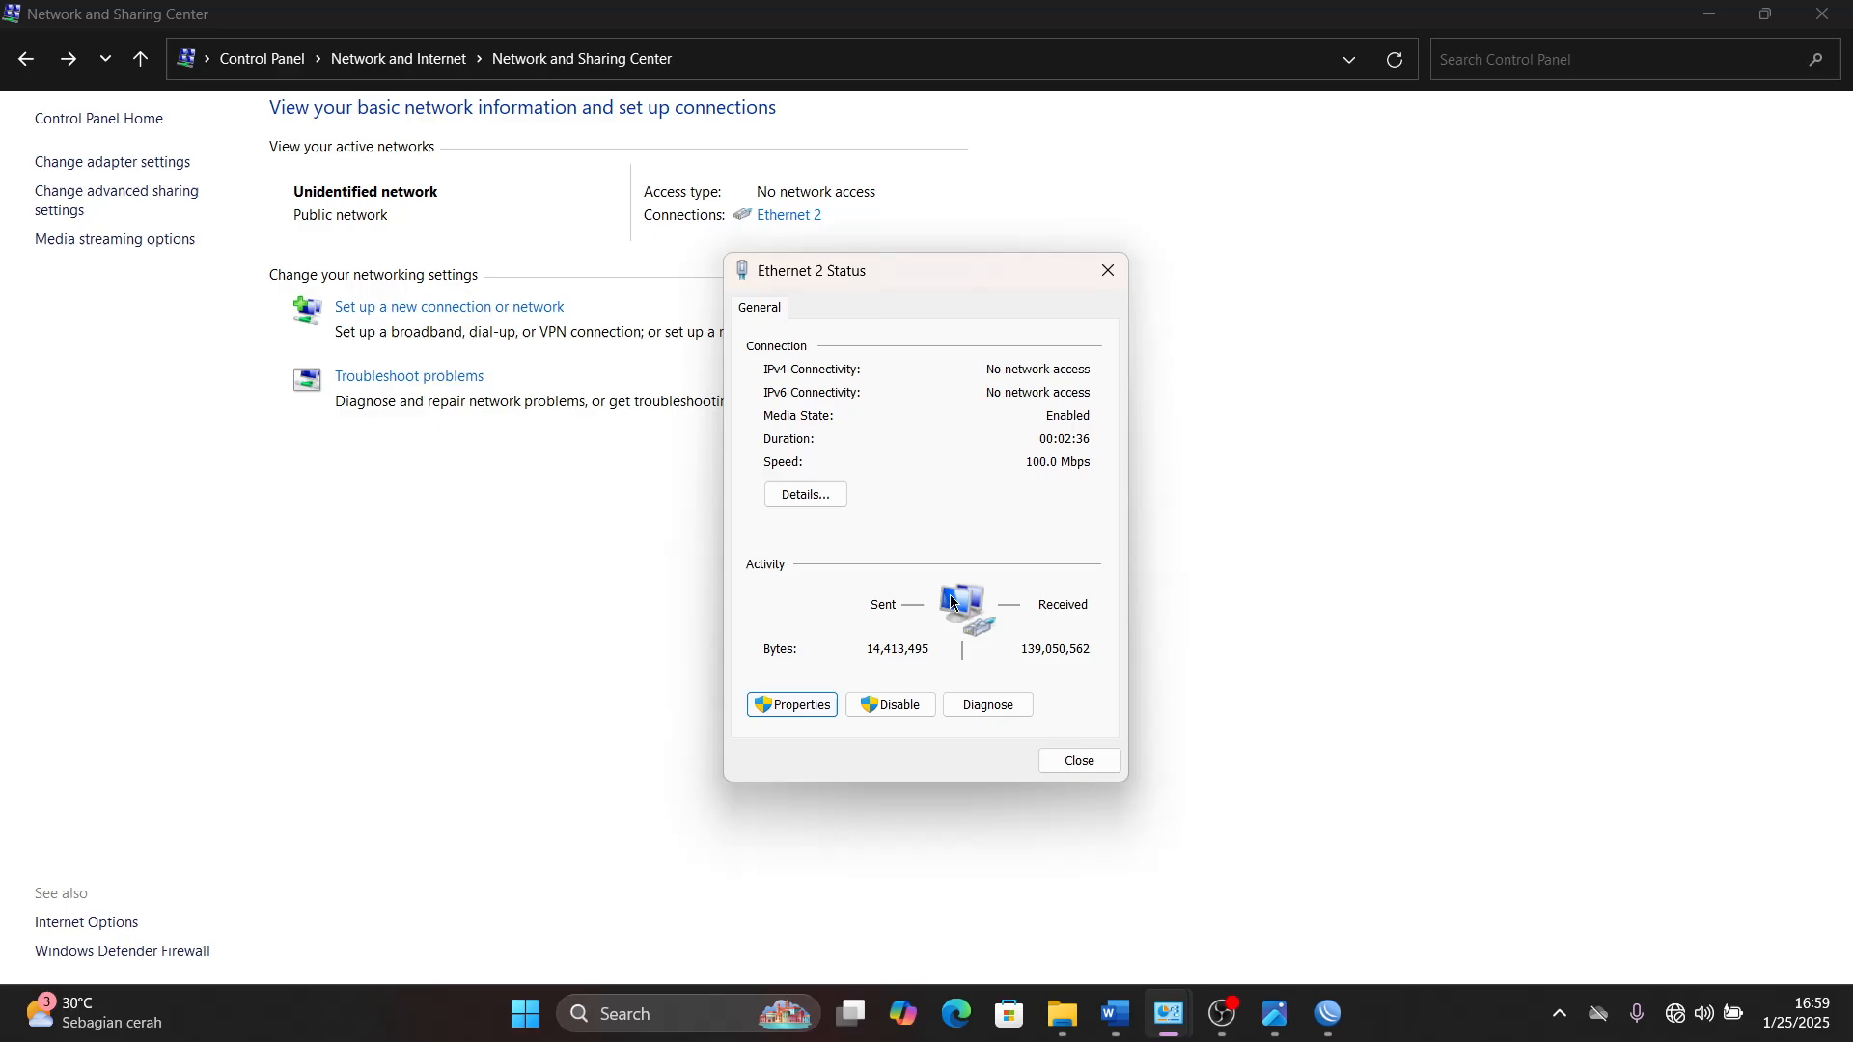
{"action": "left_click", "coordinate": [1004, 549]}
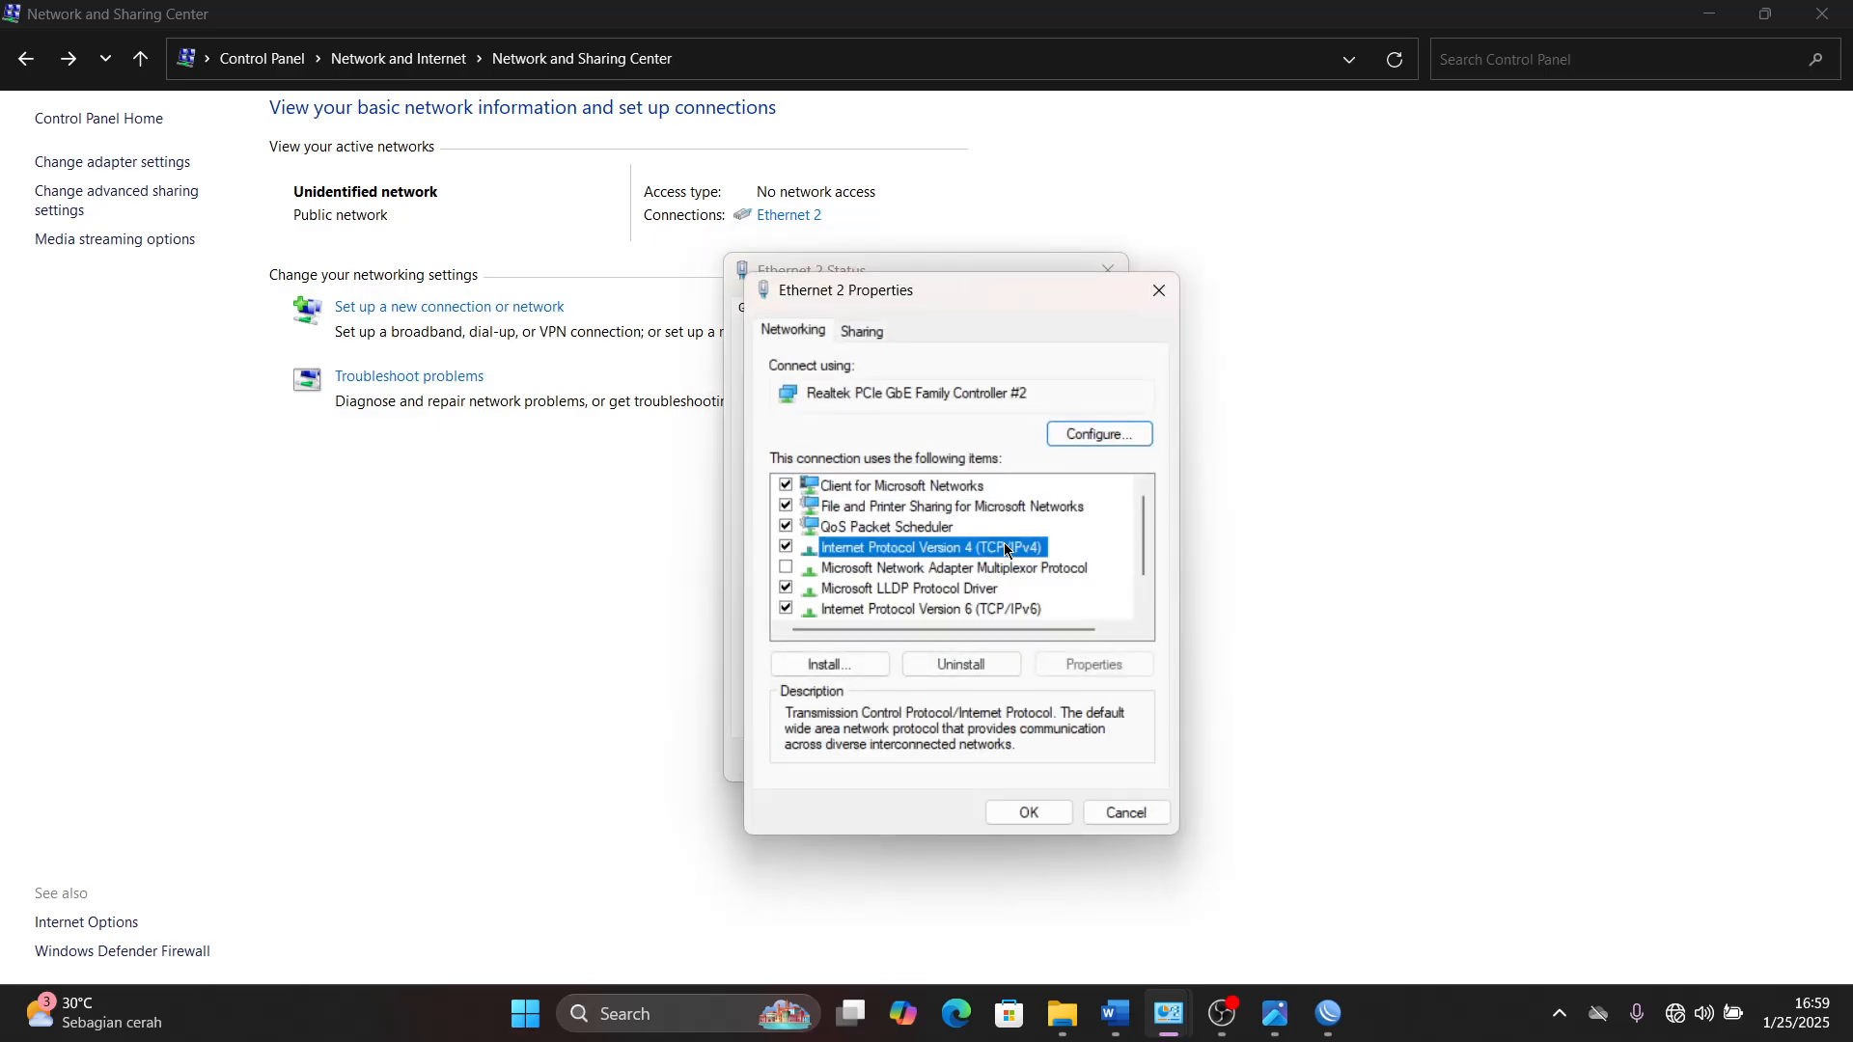
{"action": "left_click", "coordinate": [1082, 663]}
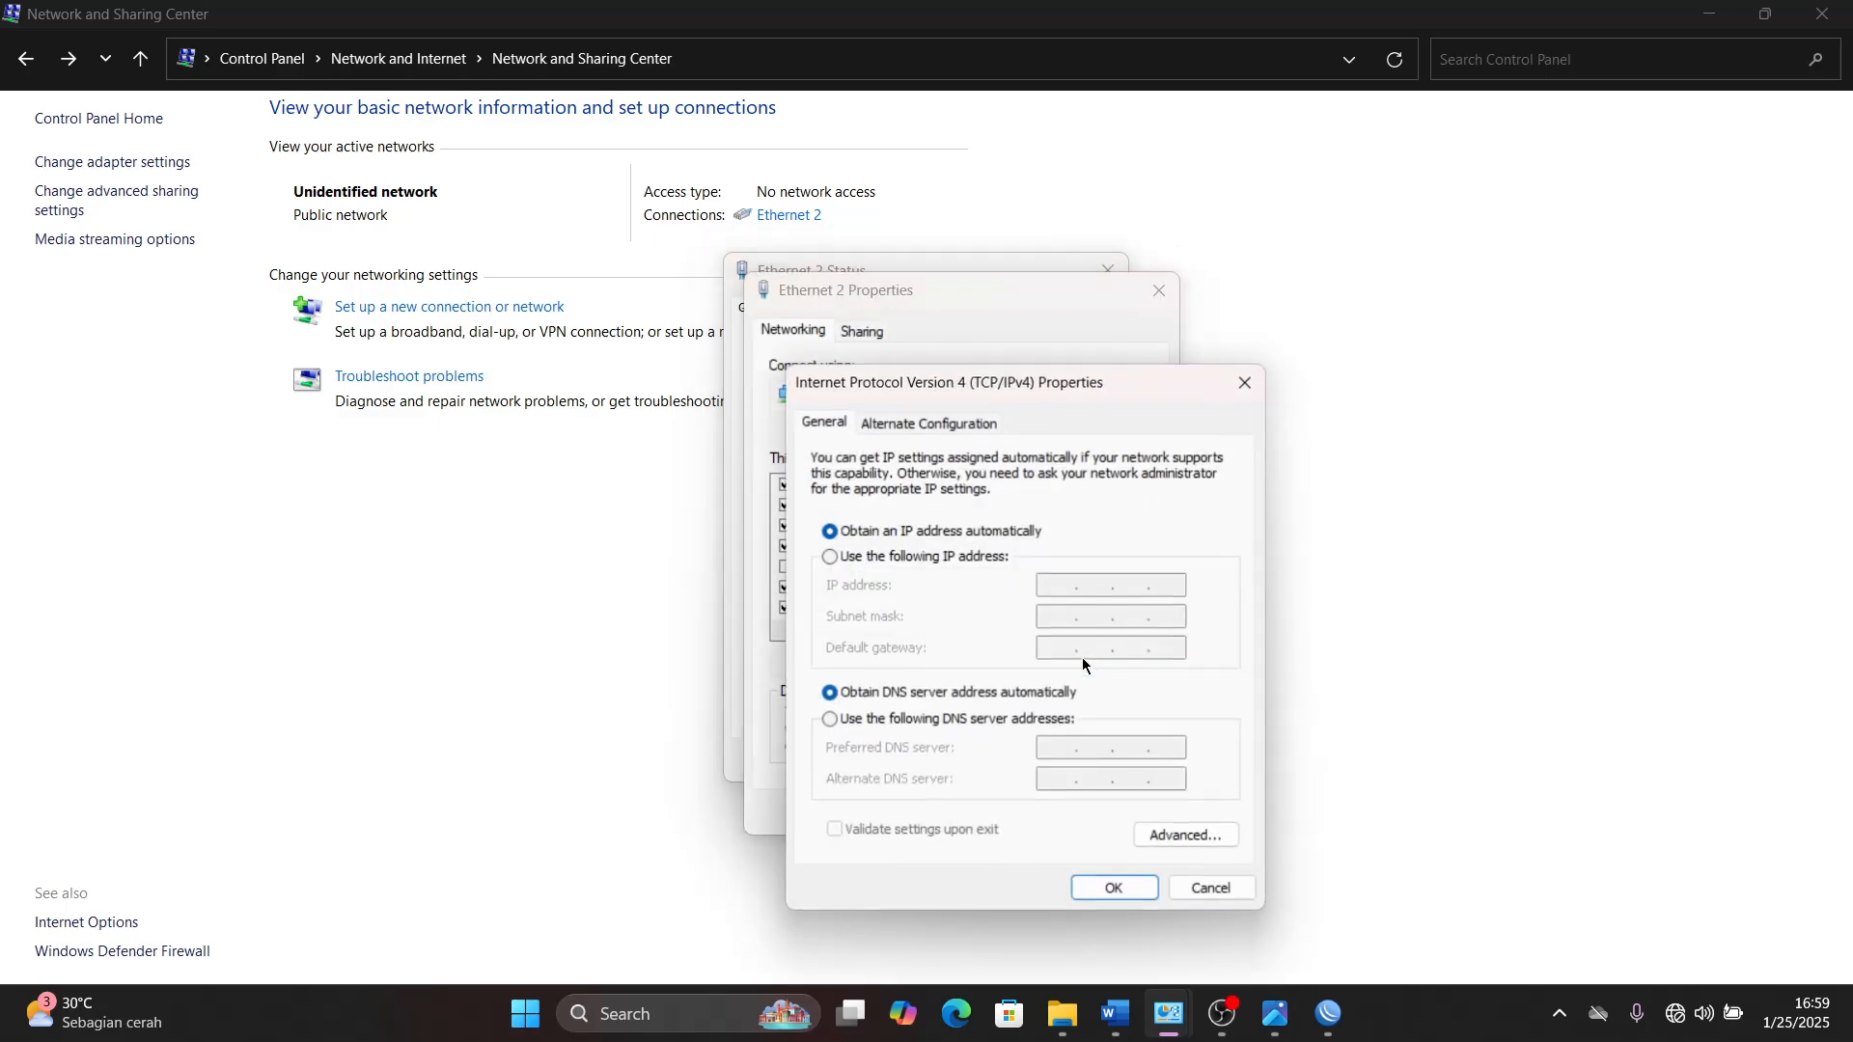
{"action": "left_click", "coordinate": [989, 559]}
{"action": "left_click", "coordinate": [1049, 584]}
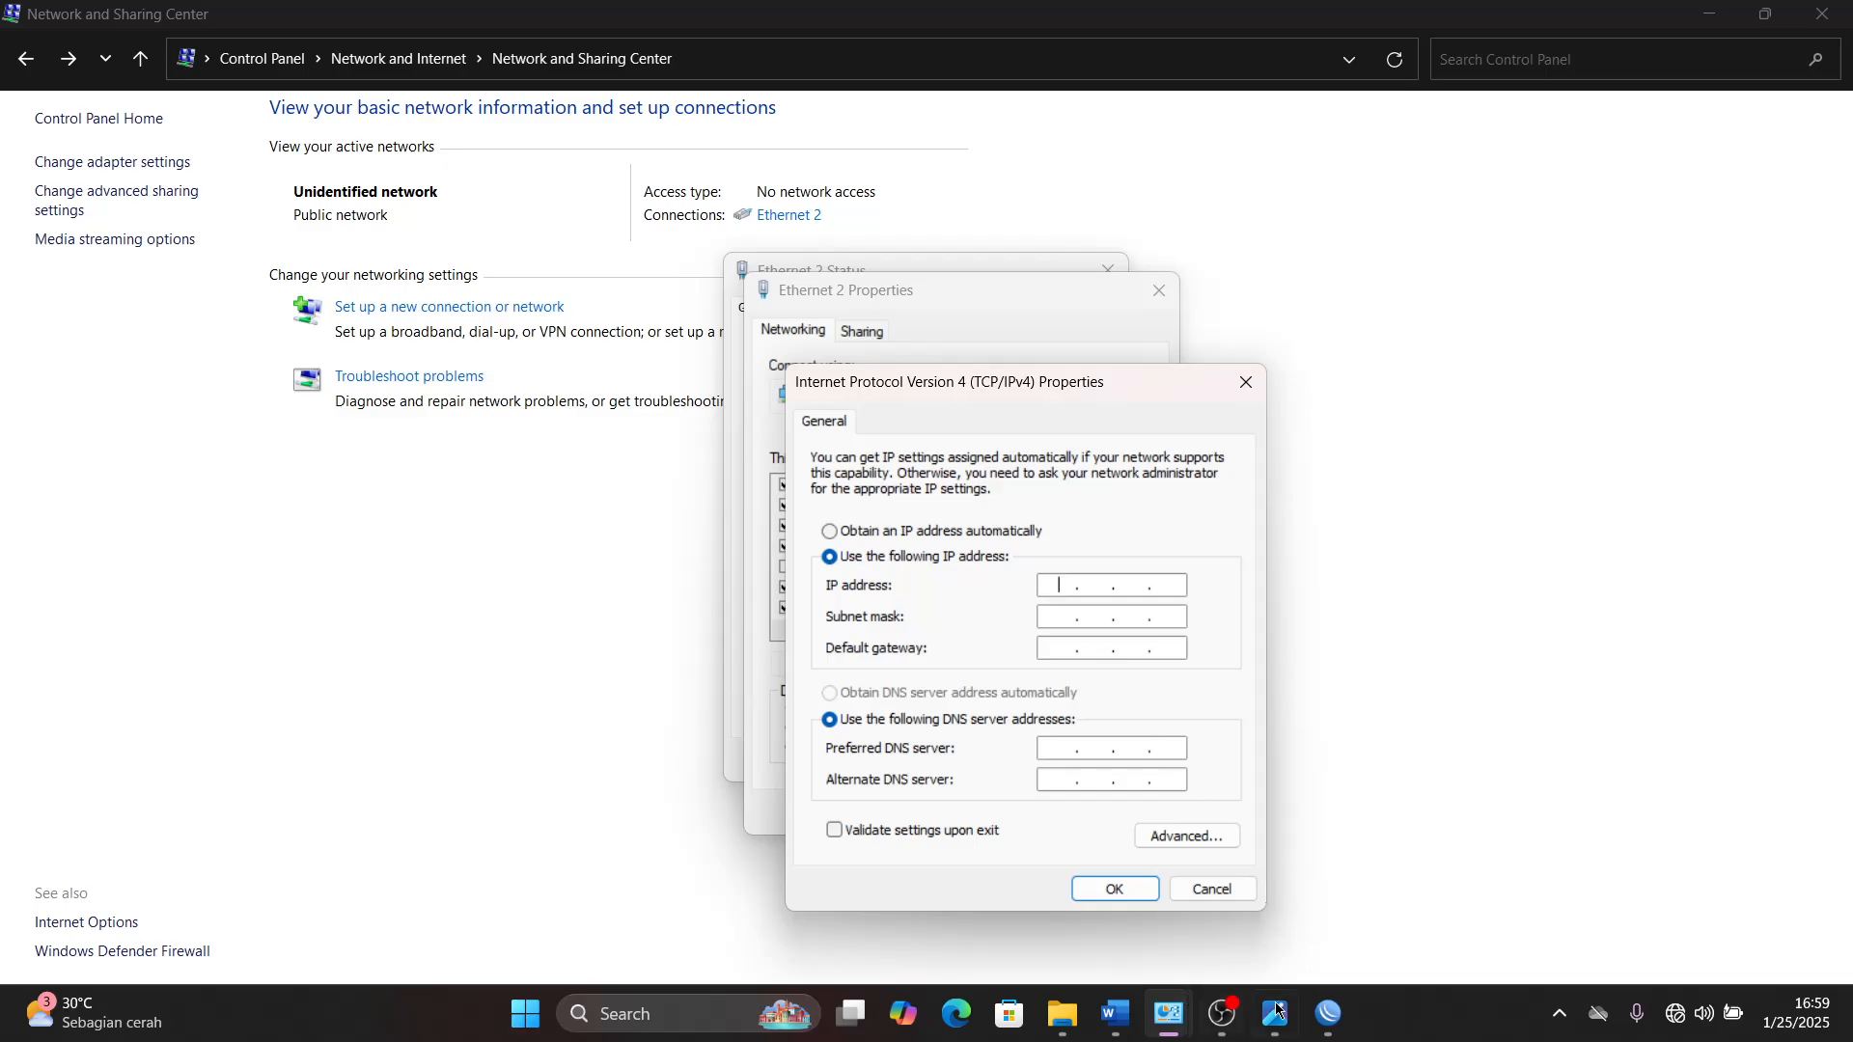
- Switch to the Router_A window in WinBox, open its IP address list, and examine the ether2 address
{"action": "left_click", "coordinate": [1329, 1013]}
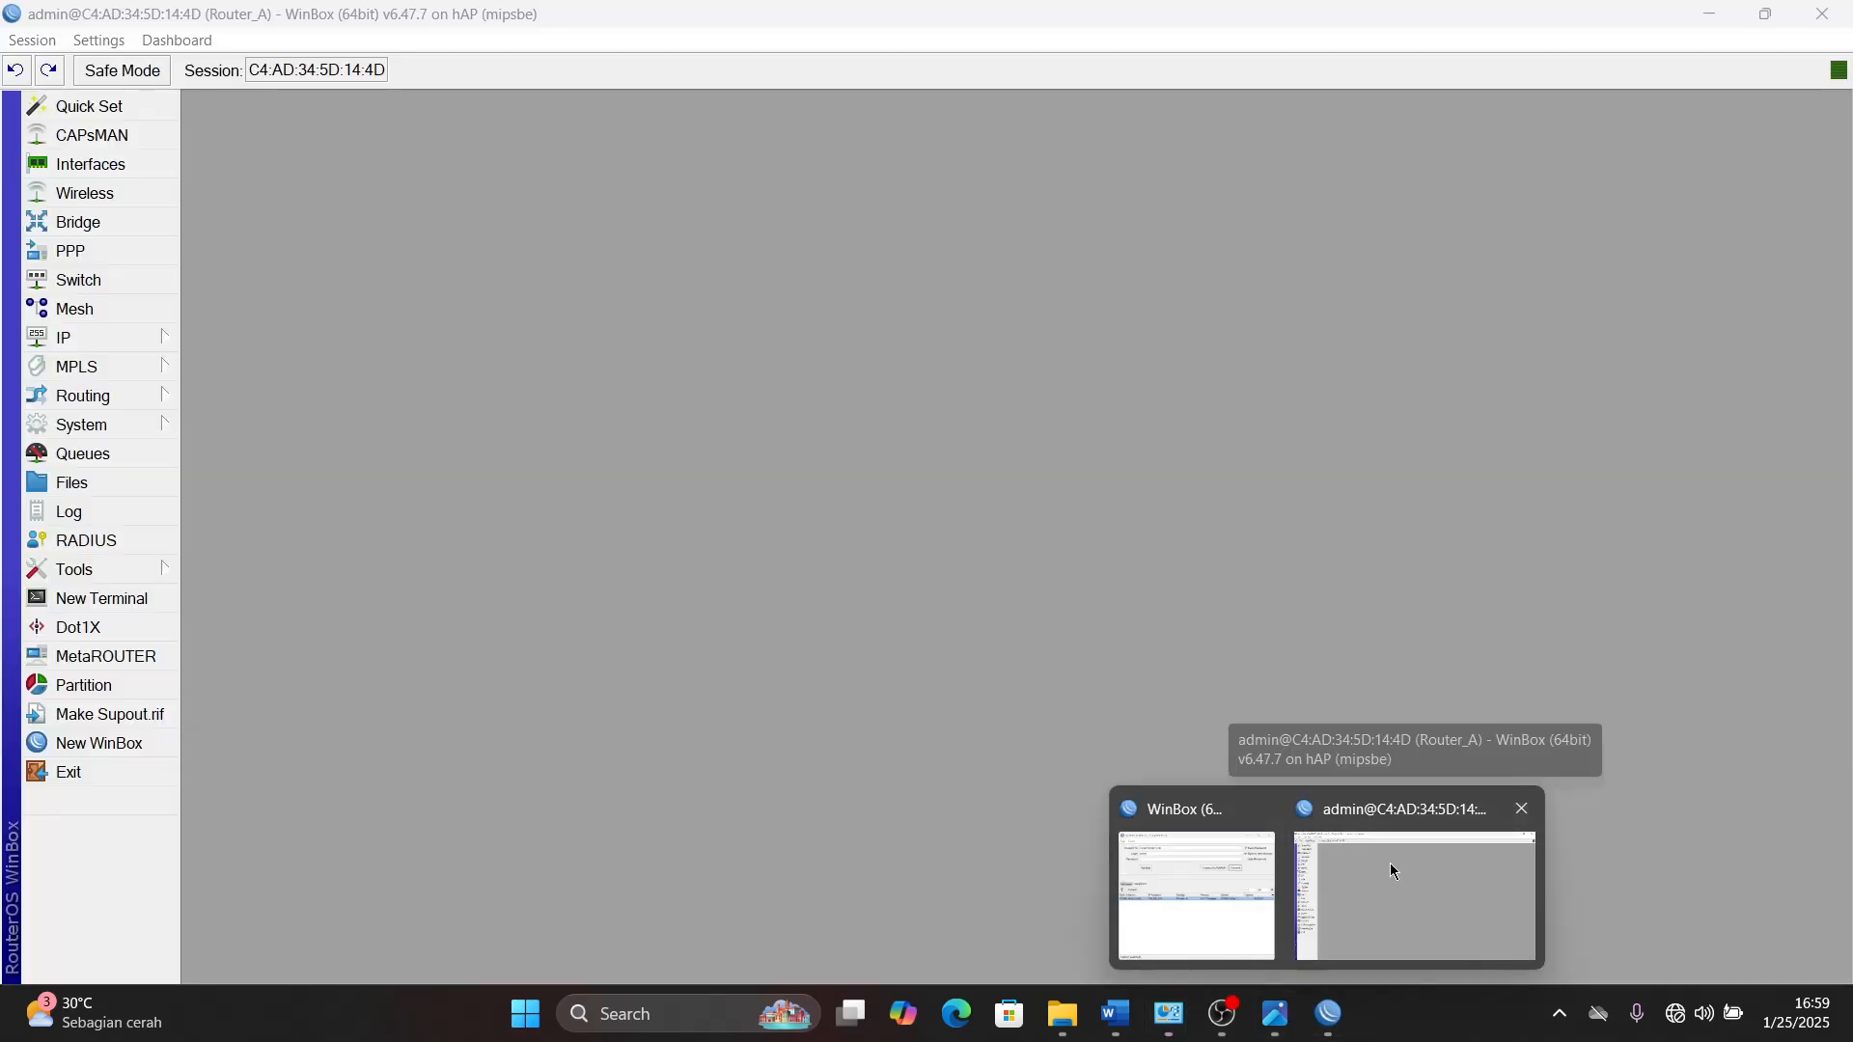
{"action": "left_click", "coordinate": [1392, 866]}
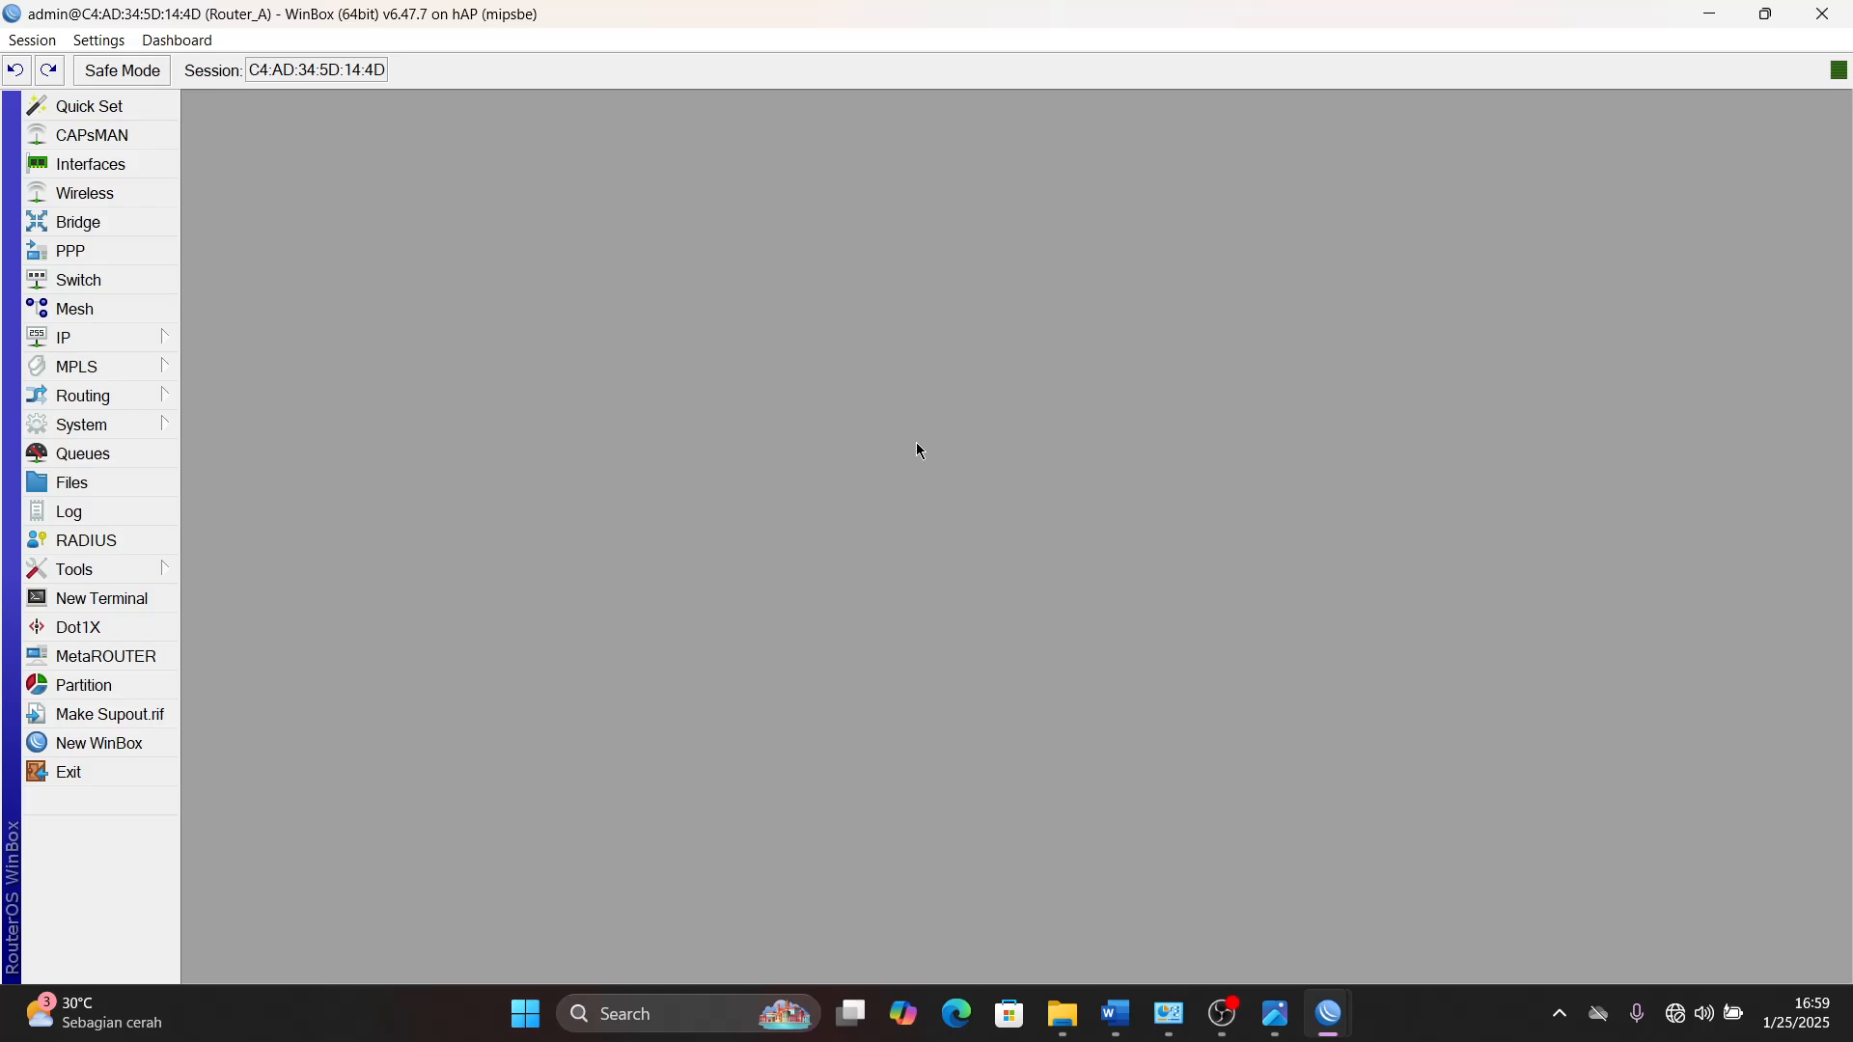
{"action": "left_click", "coordinate": [94, 335]}
{"action": "left_click", "coordinate": [237, 329]}
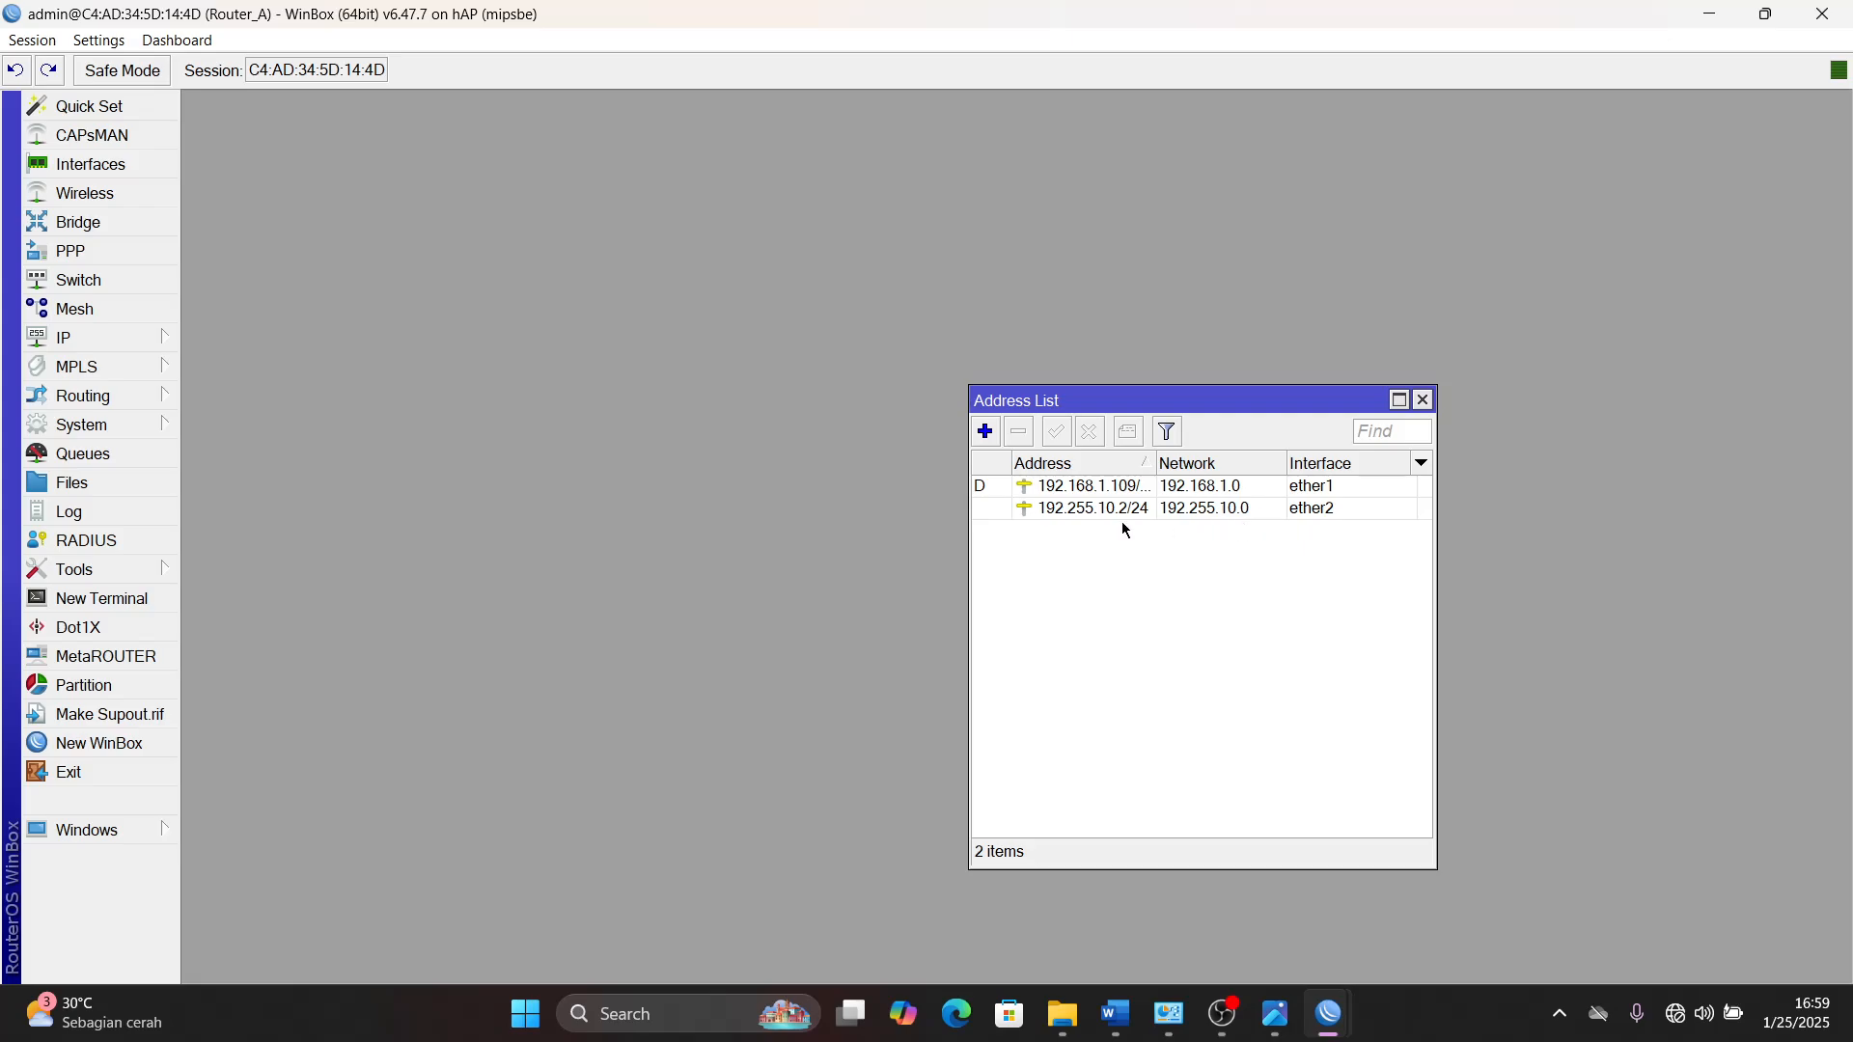
{"action": "mouse_move", "coordinate": [1130, 521]}
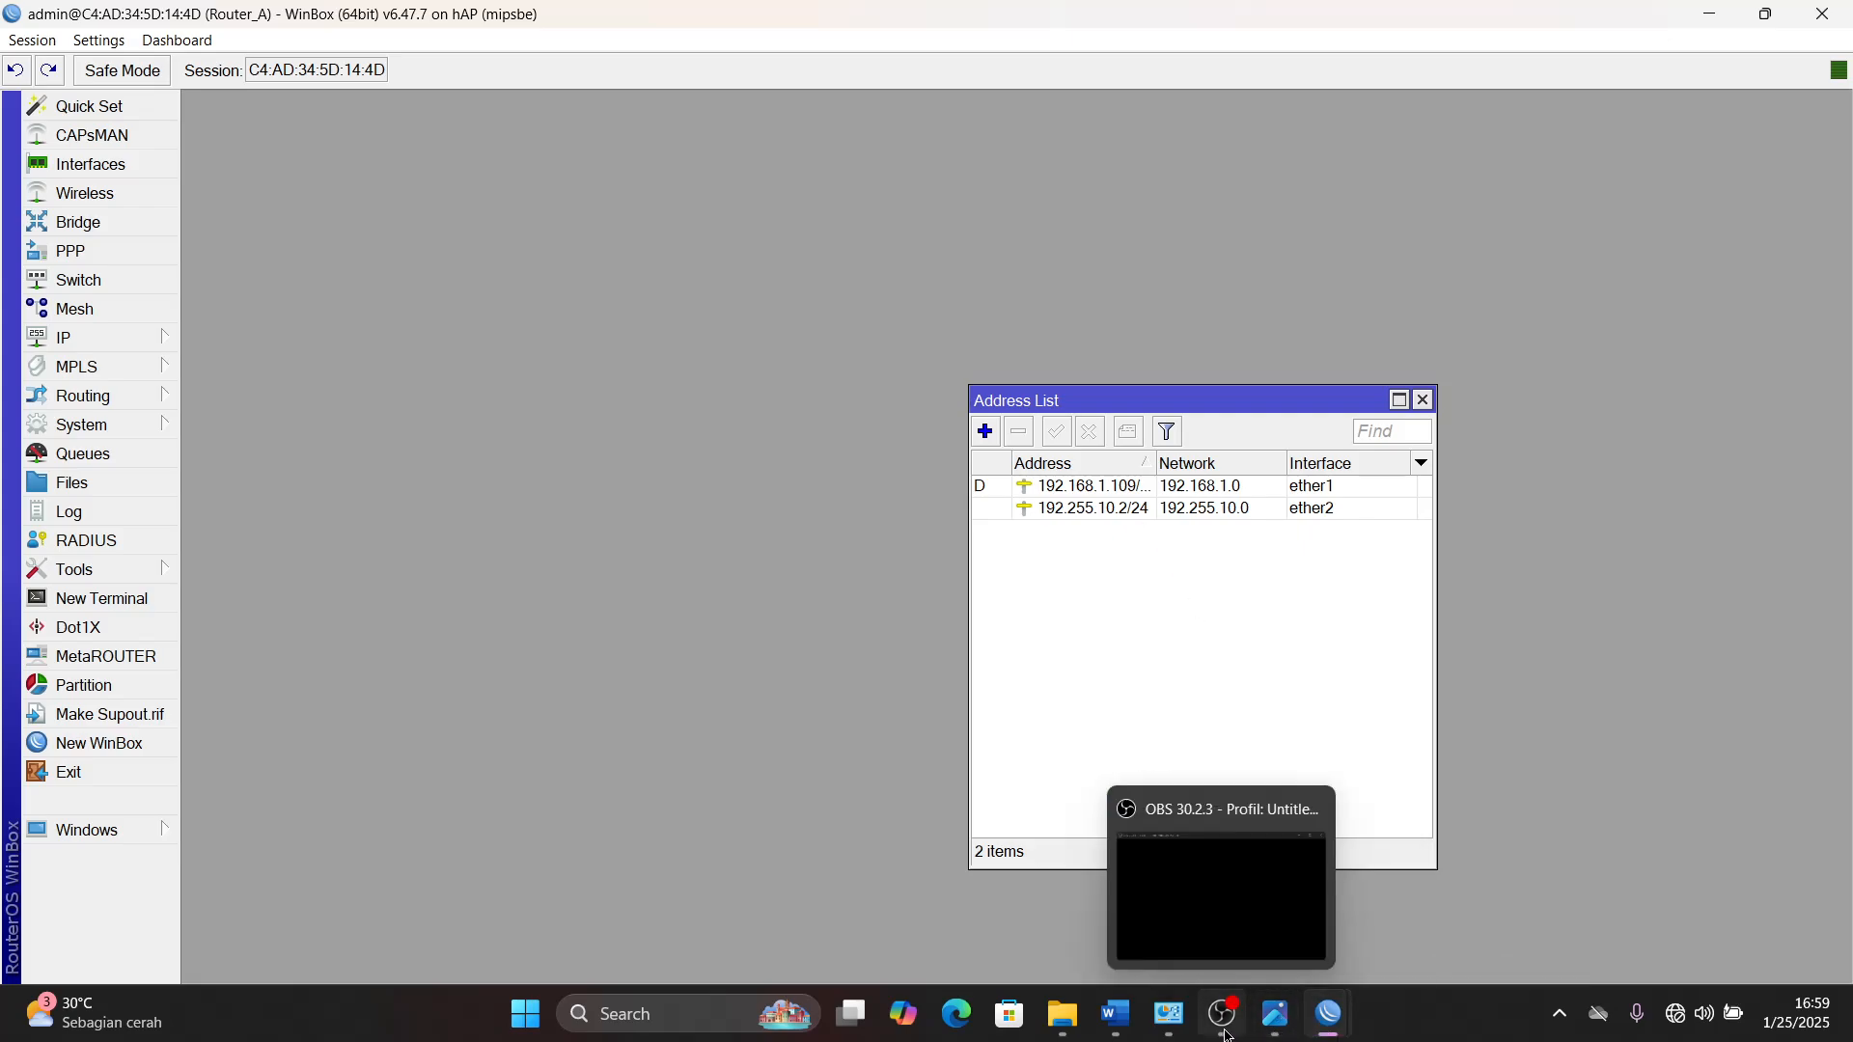
- Return to Ethernet 2's IPv4 properties and set the static IP address to 192.255.10.3
{"action": "mouse_move", "coordinate": [1177, 1031]}
{"action": "left_click", "coordinate": [1158, 927]}
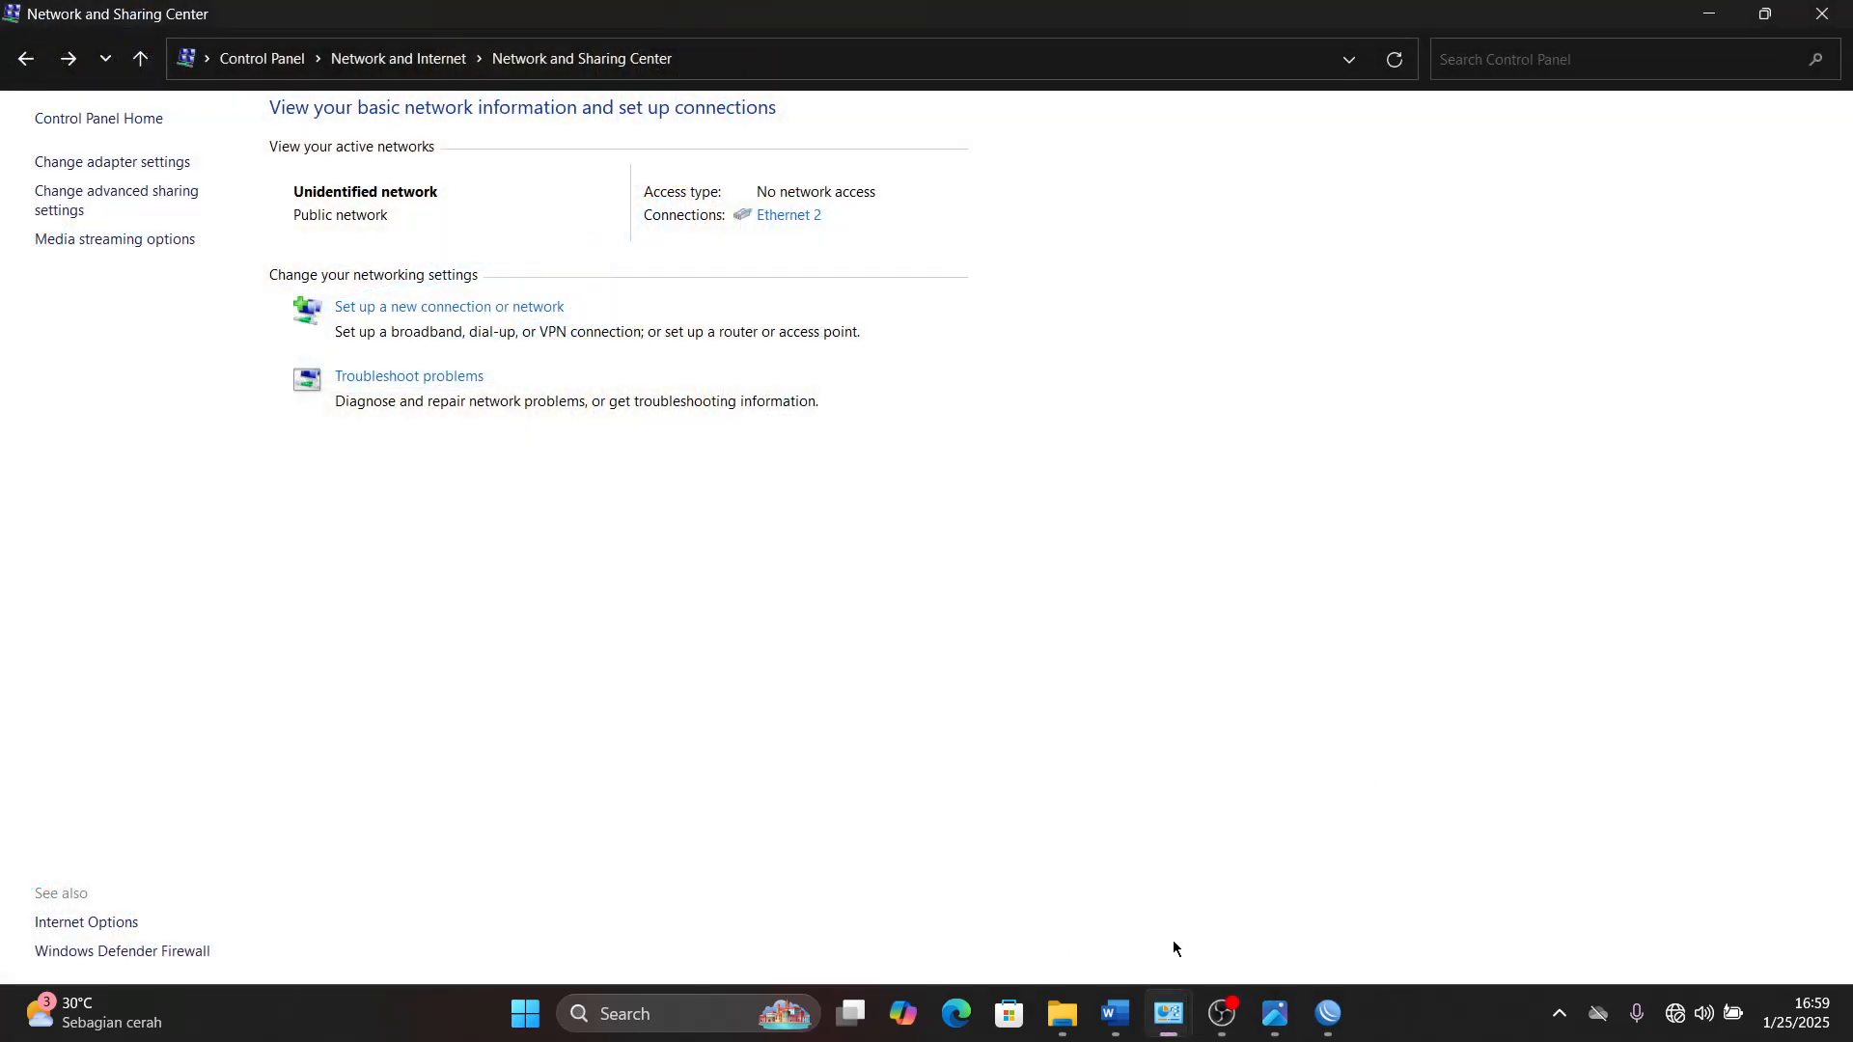
{"action": "left_click", "coordinate": [1263, 912]}
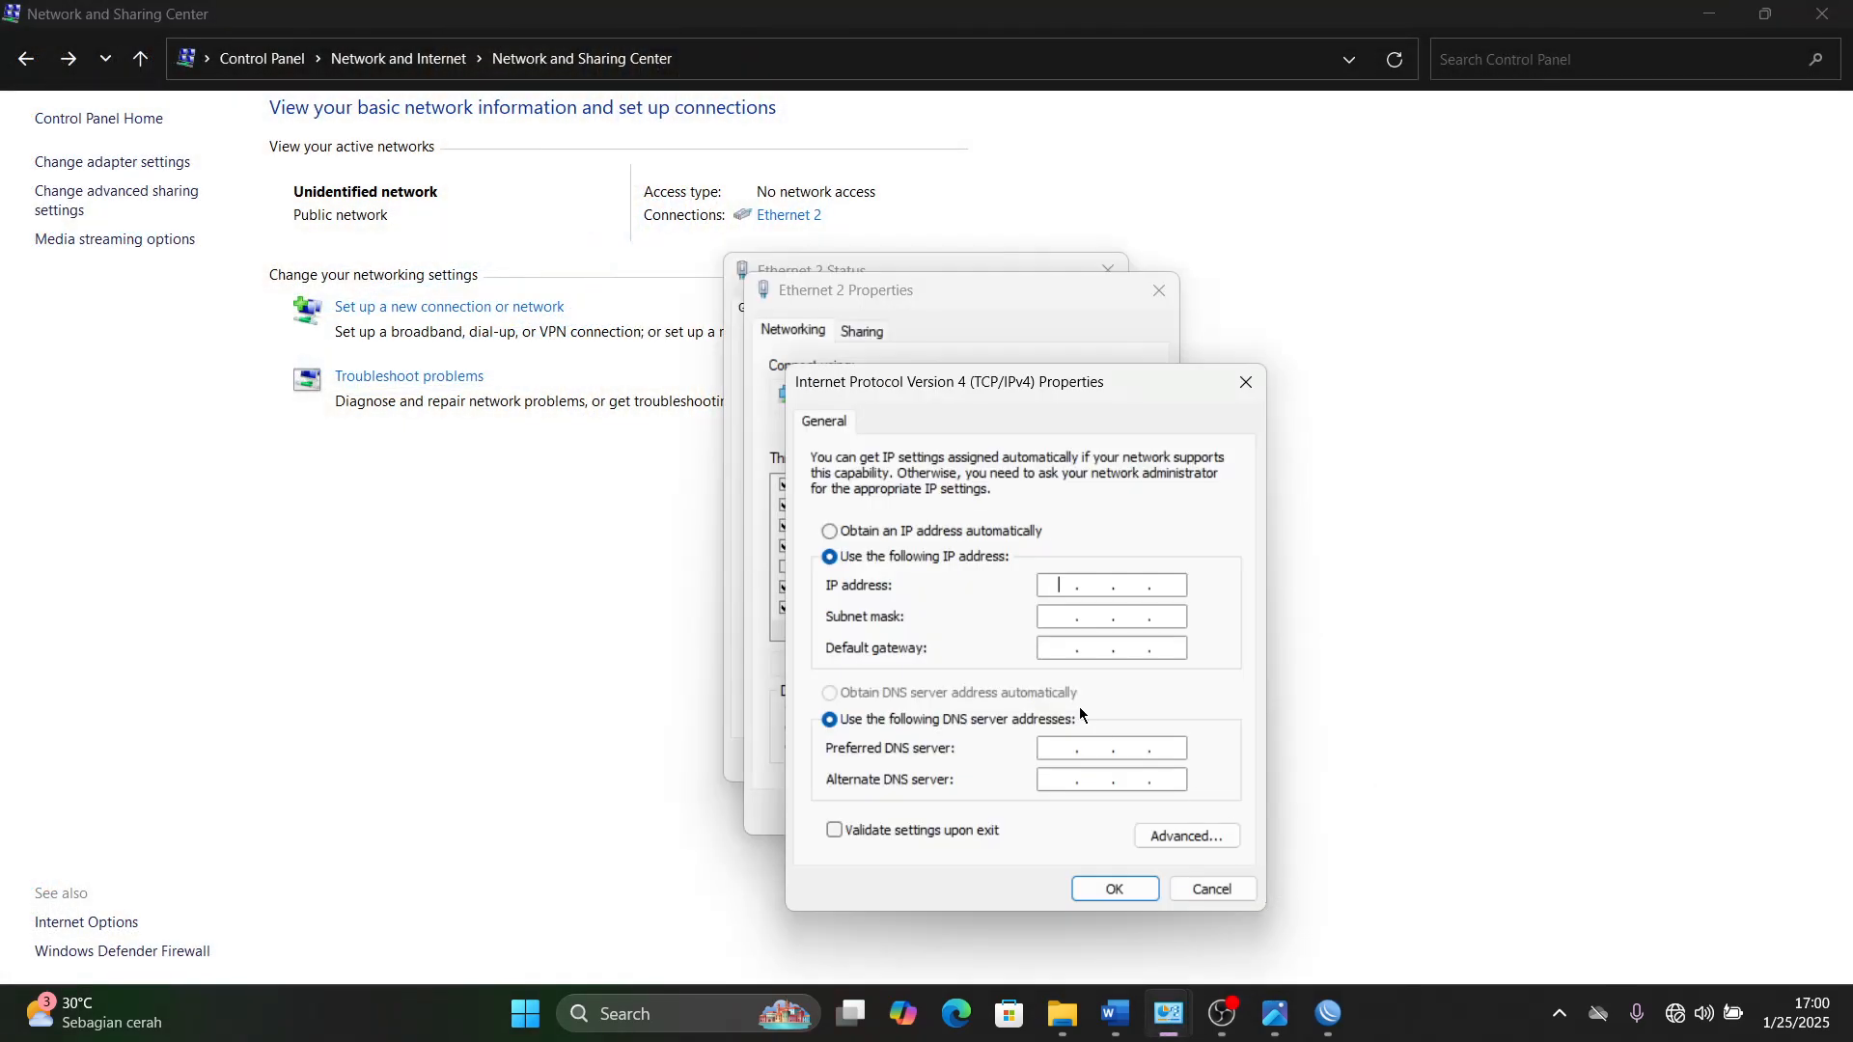
{"action": "left_click", "coordinate": [1059, 591]}
{"action": "type", "text": "192 . 255 . 10 . 3"}
- Switch to Router_A's address list in WinBox and check the ether2 address for use as the gateway
{"action": "mouse_move", "coordinate": [1330, 1025]}
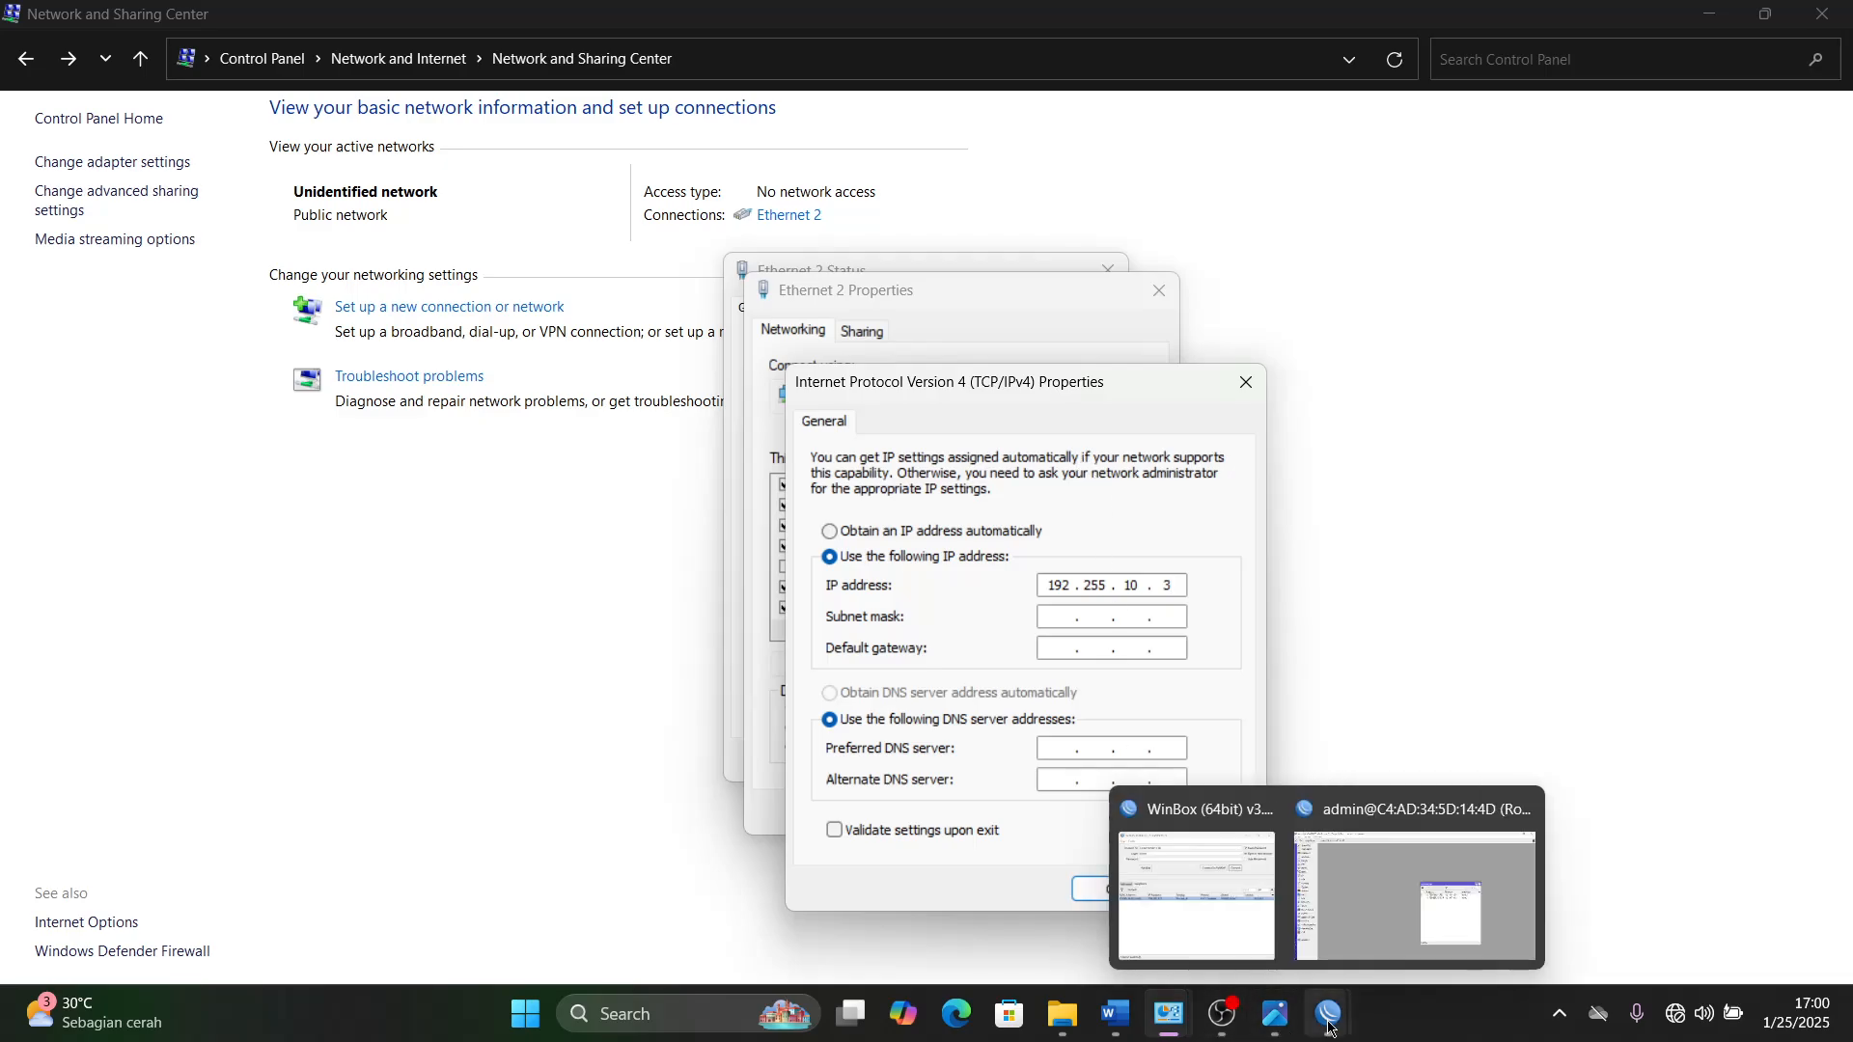
{"action": "left_click", "coordinate": [1384, 934]}
{"action": "left_click", "coordinate": [1268, 810]}
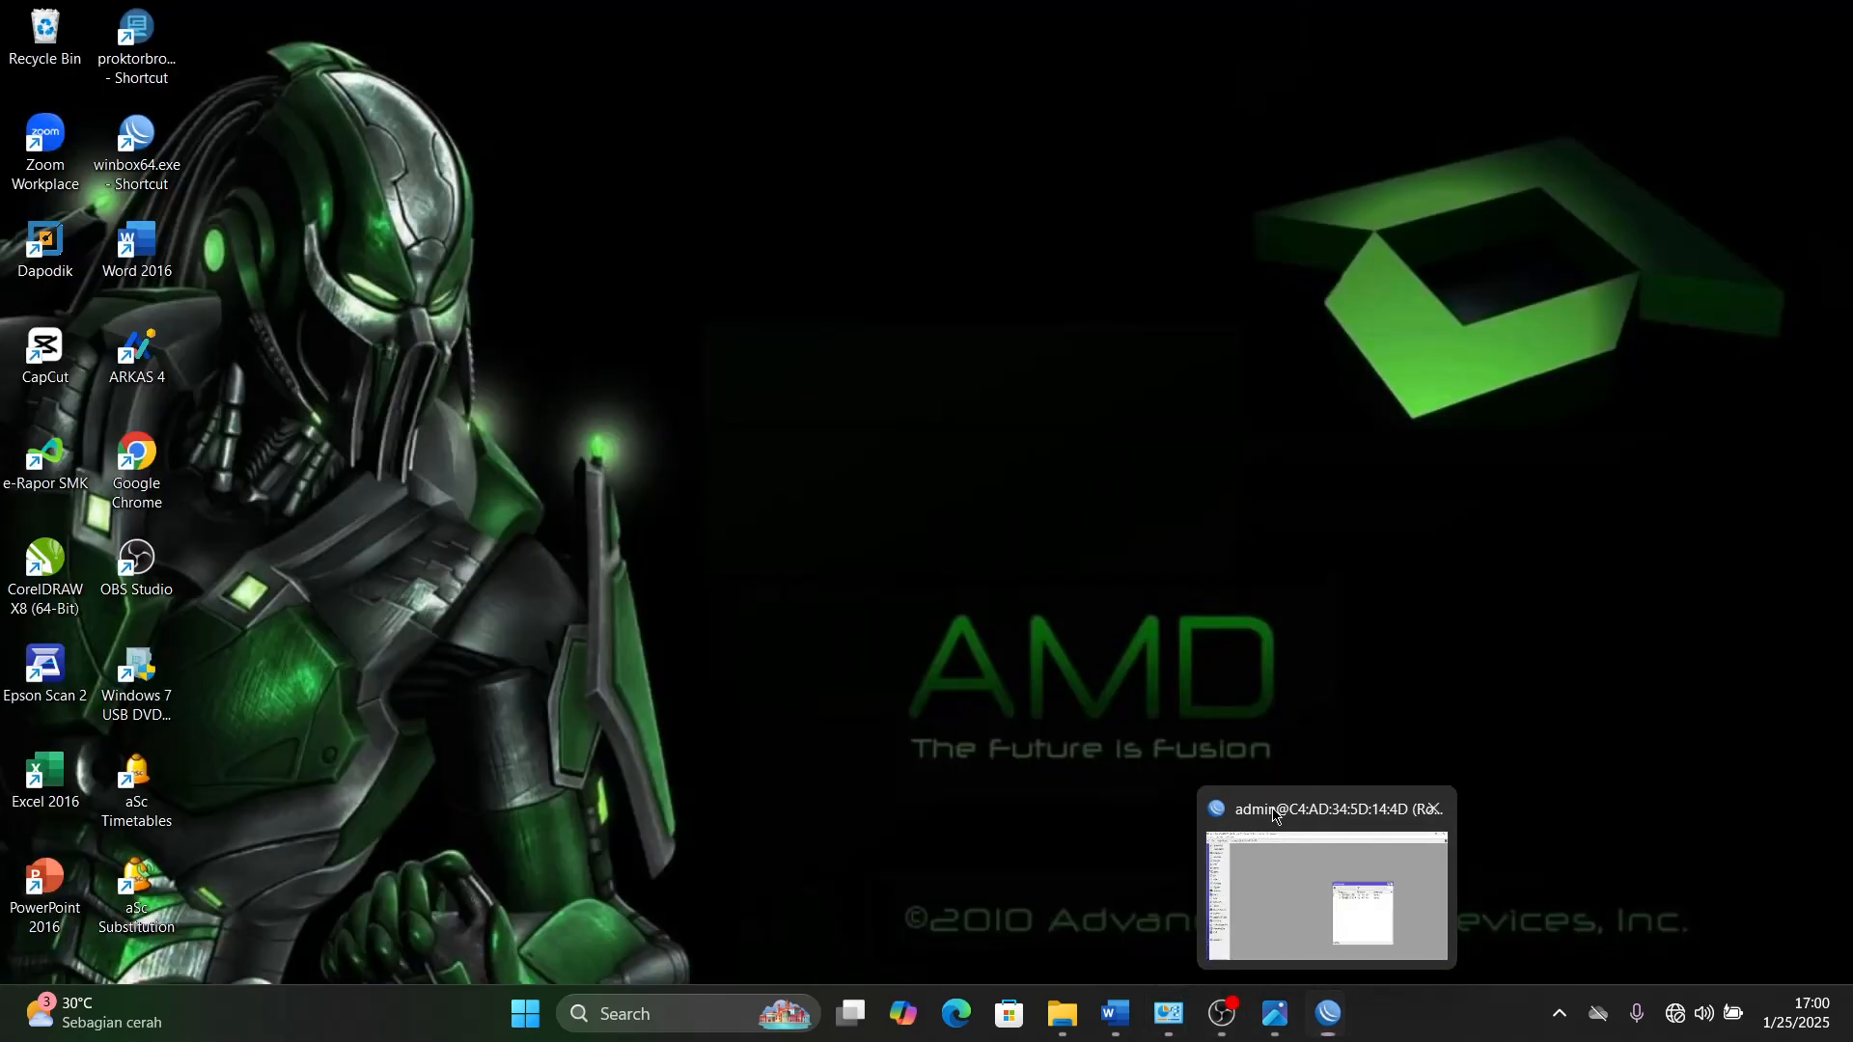
{"action": "left_click", "coordinate": [1273, 815]}
{"action": "left_click", "coordinate": [1129, 511]}
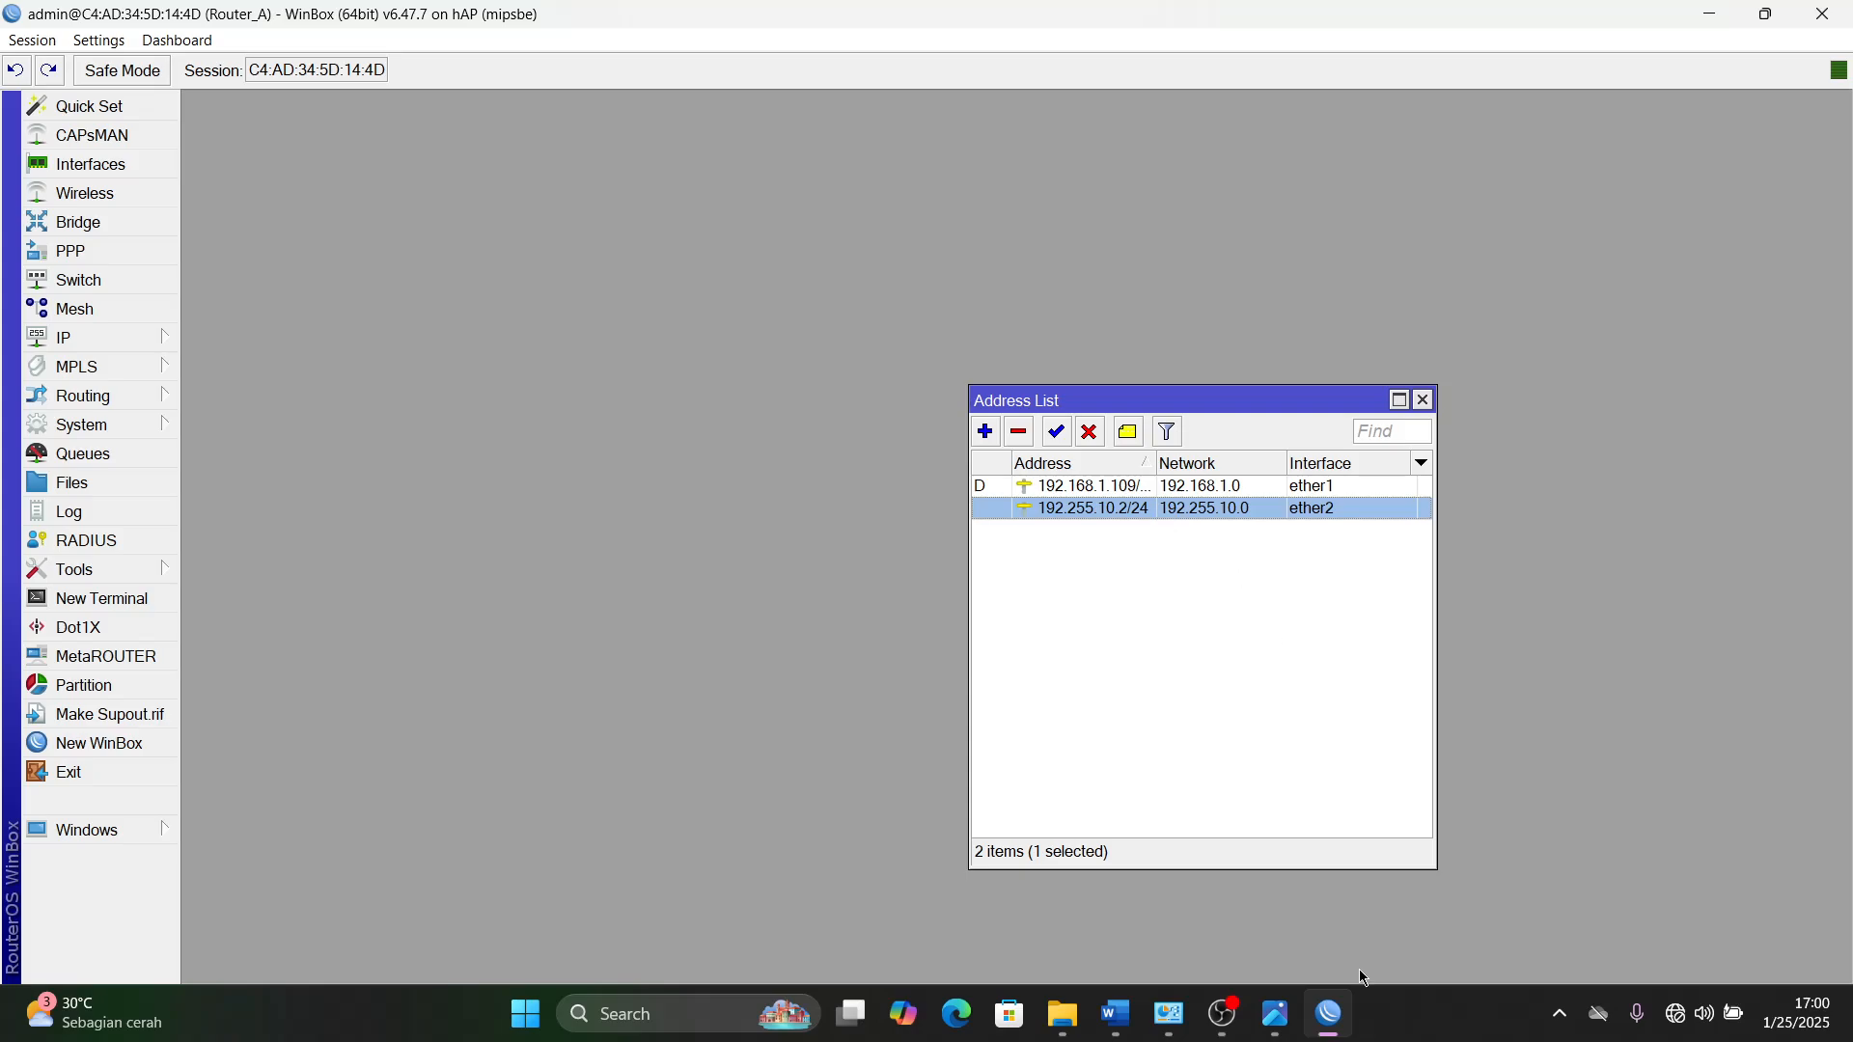
{"action": "left_click", "coordinate": [1322, 1018]}
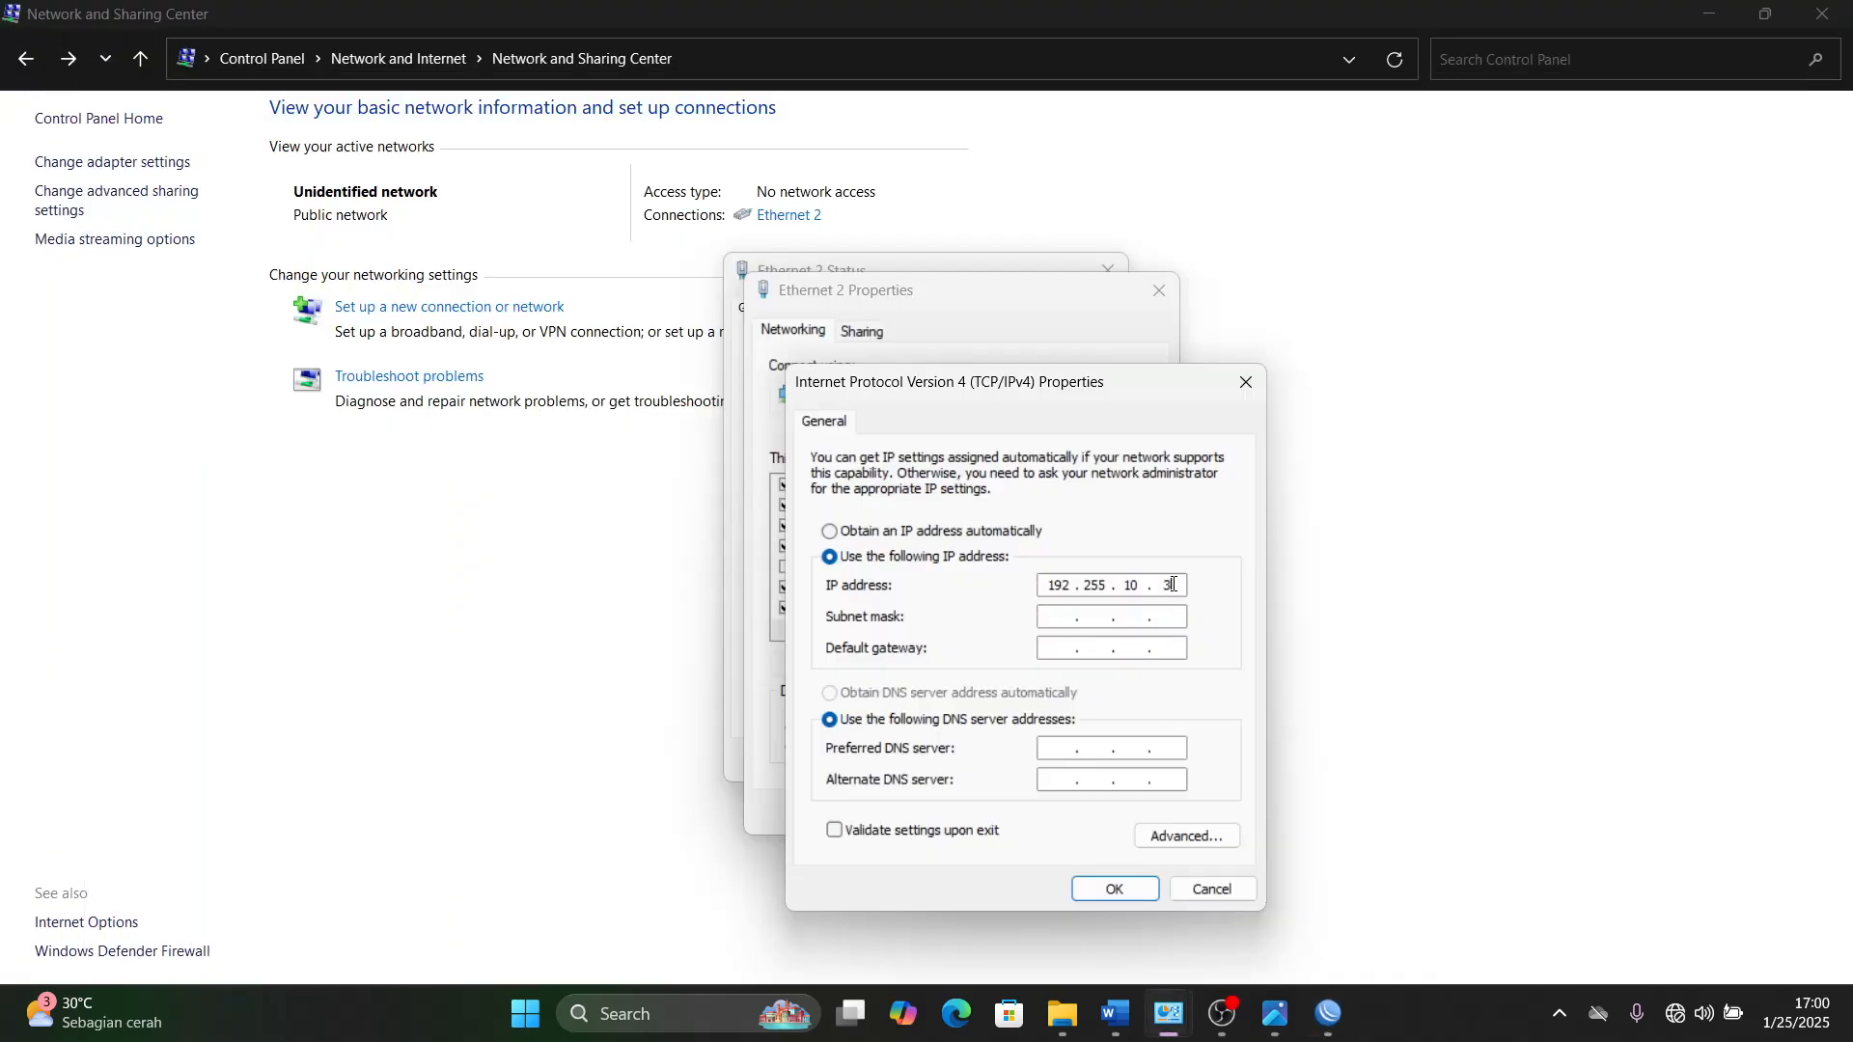
- Set Ethernet 2's subnet mask to 255.255.255.0 and its default gateway to 192.255.10.2
{"action": "left_click", "coordinate": [1091, 625]}
{"action": "left_click", "coordinate": [1061, 648]}
{"action": "type", "text": "192 . 255 . 10"}
{"action": "type", "text": "2"}
- Recheck Router_A's address list, set Ethernet 2's preferred DNS server to 8.8.8.8, save the IPv4 settings, and close the Ethernet 2 dialogs
{"action": "left_click", "coordinate": [1325, 1020]}
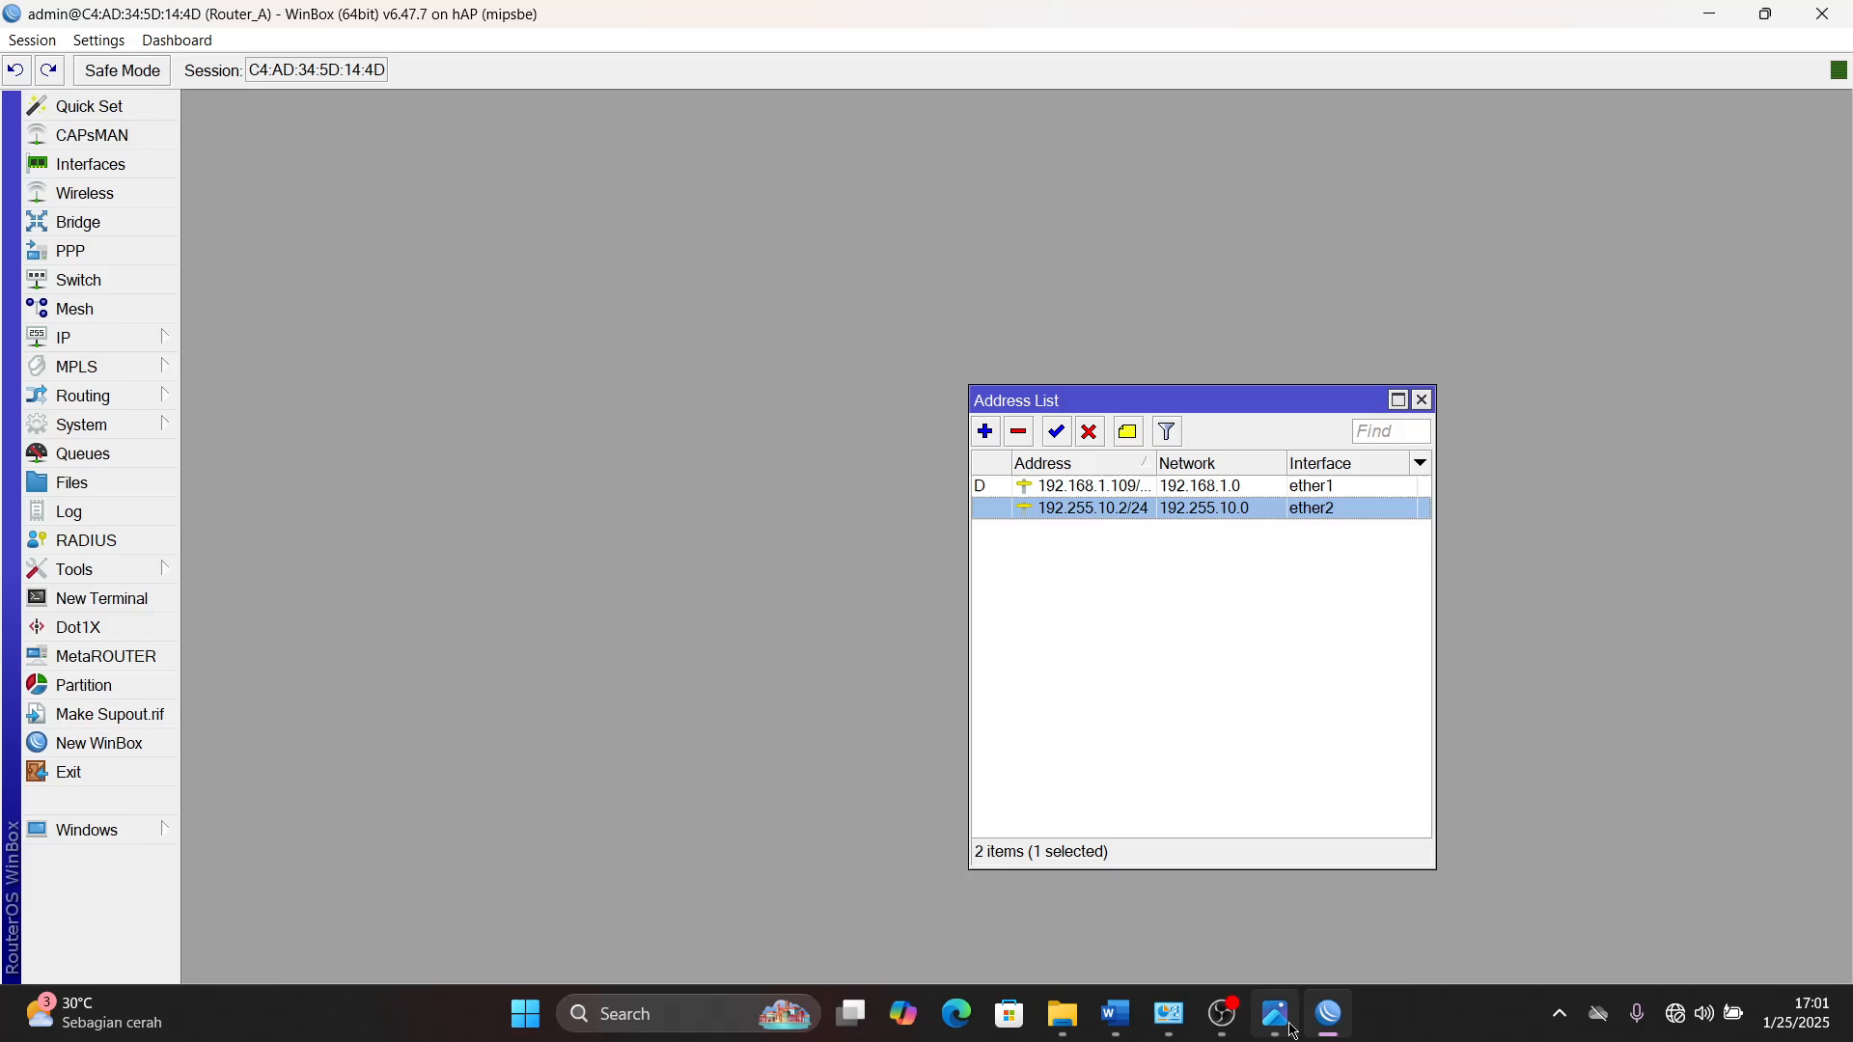
{"action": "left_click", "coordinate": [1172, 1021]}
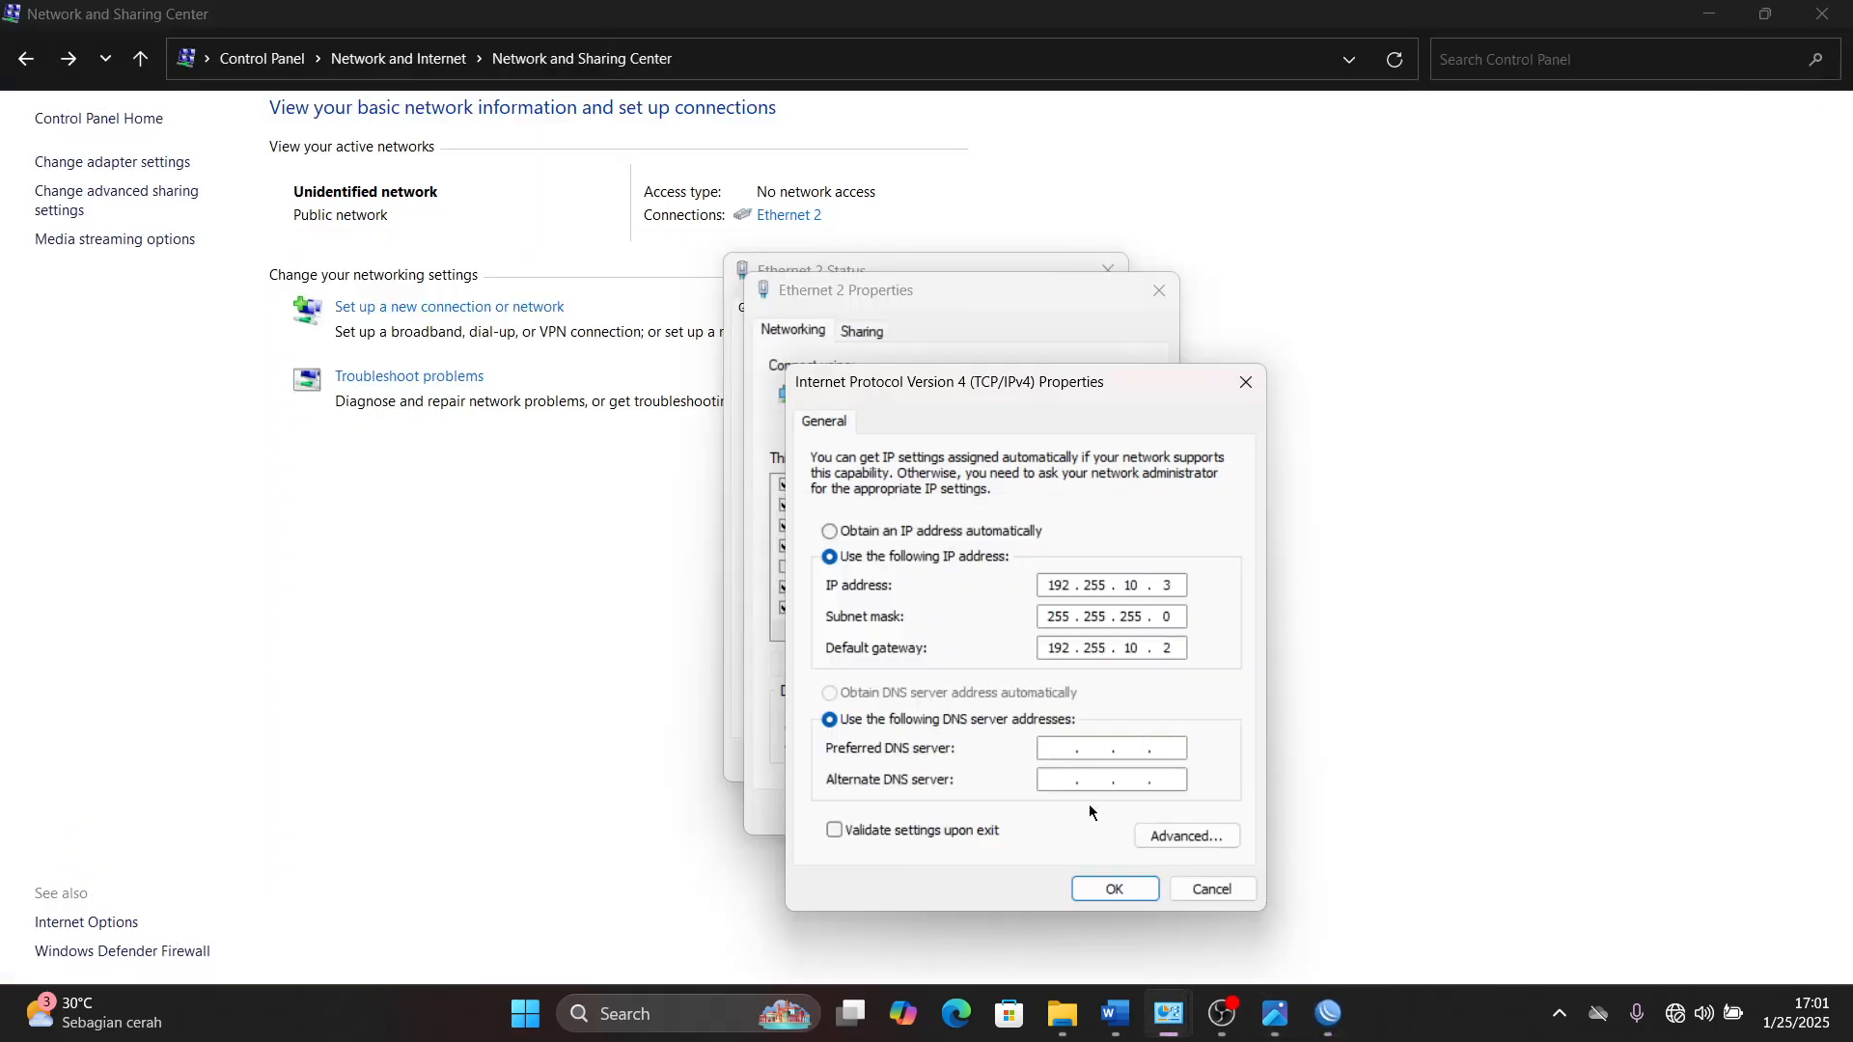
{"action": "type", "text": "8.8.8.8"}
{"action": "left_click", "coordinate": [1119, 892]}
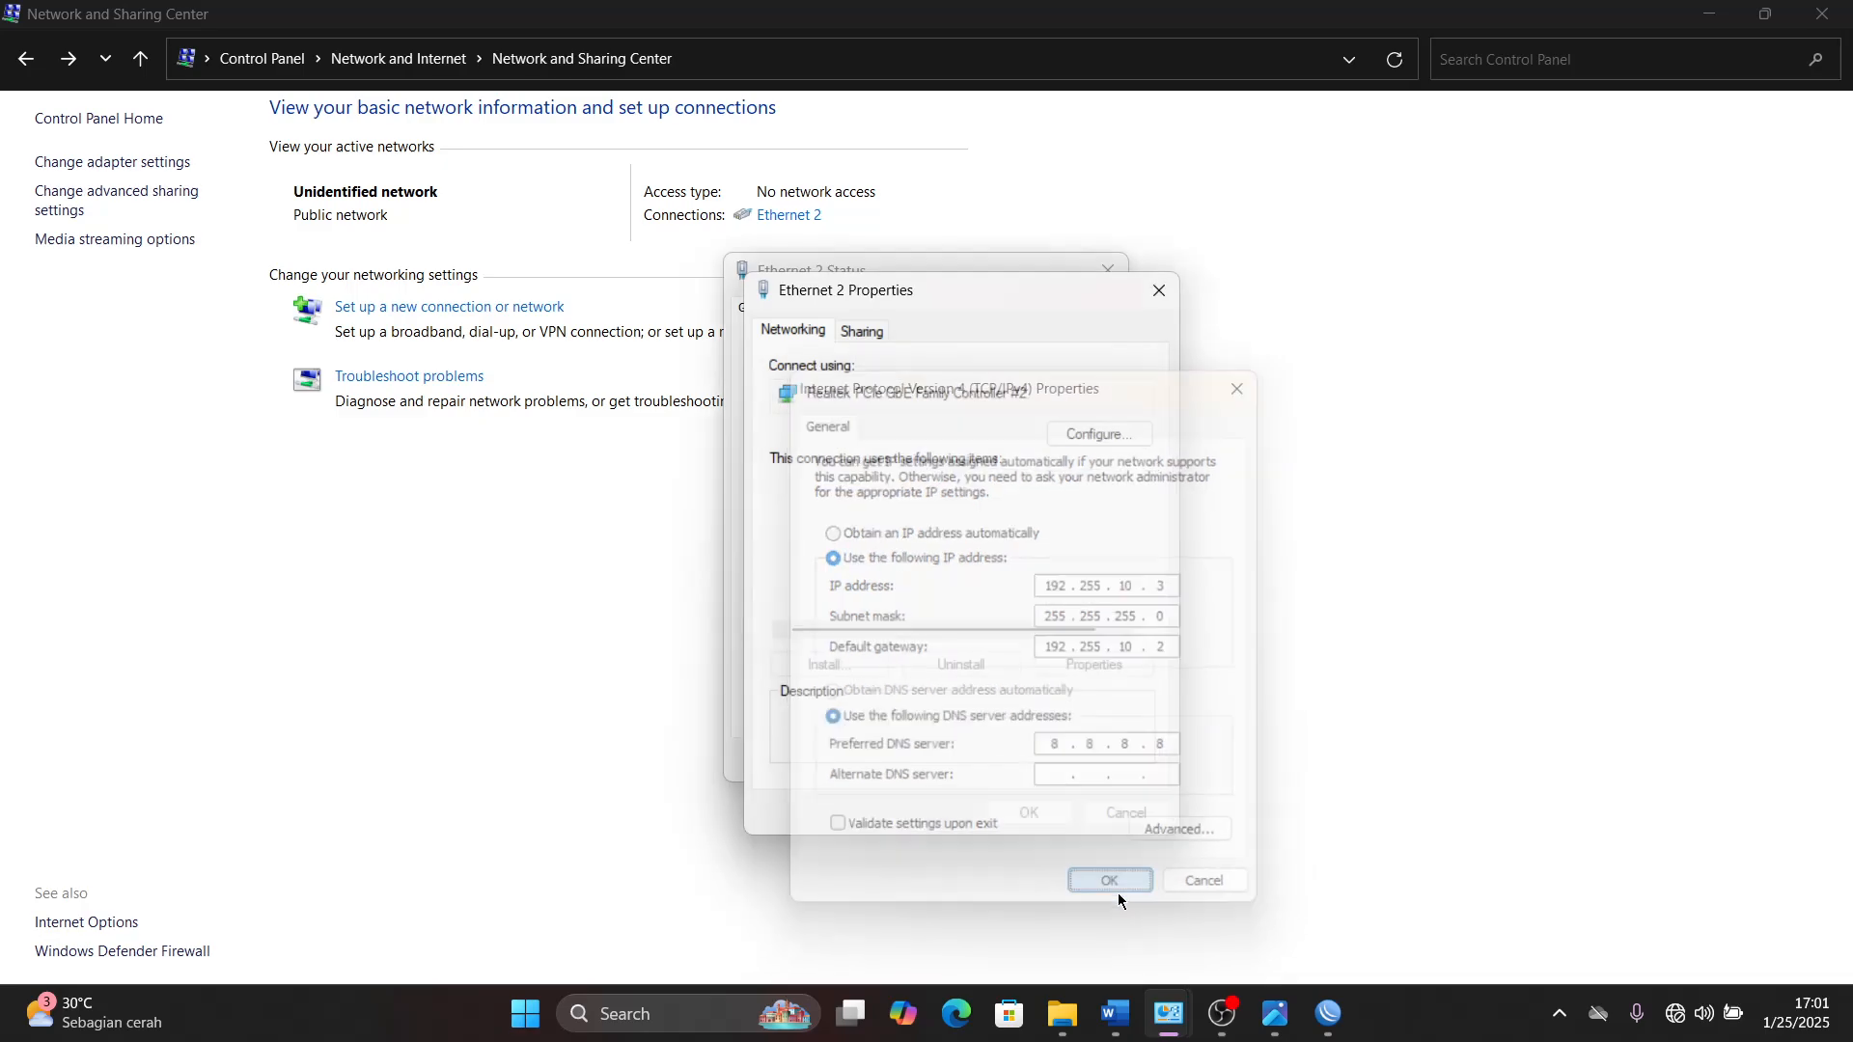
{"action": "left_click", "coordinate": [1040, 819]}
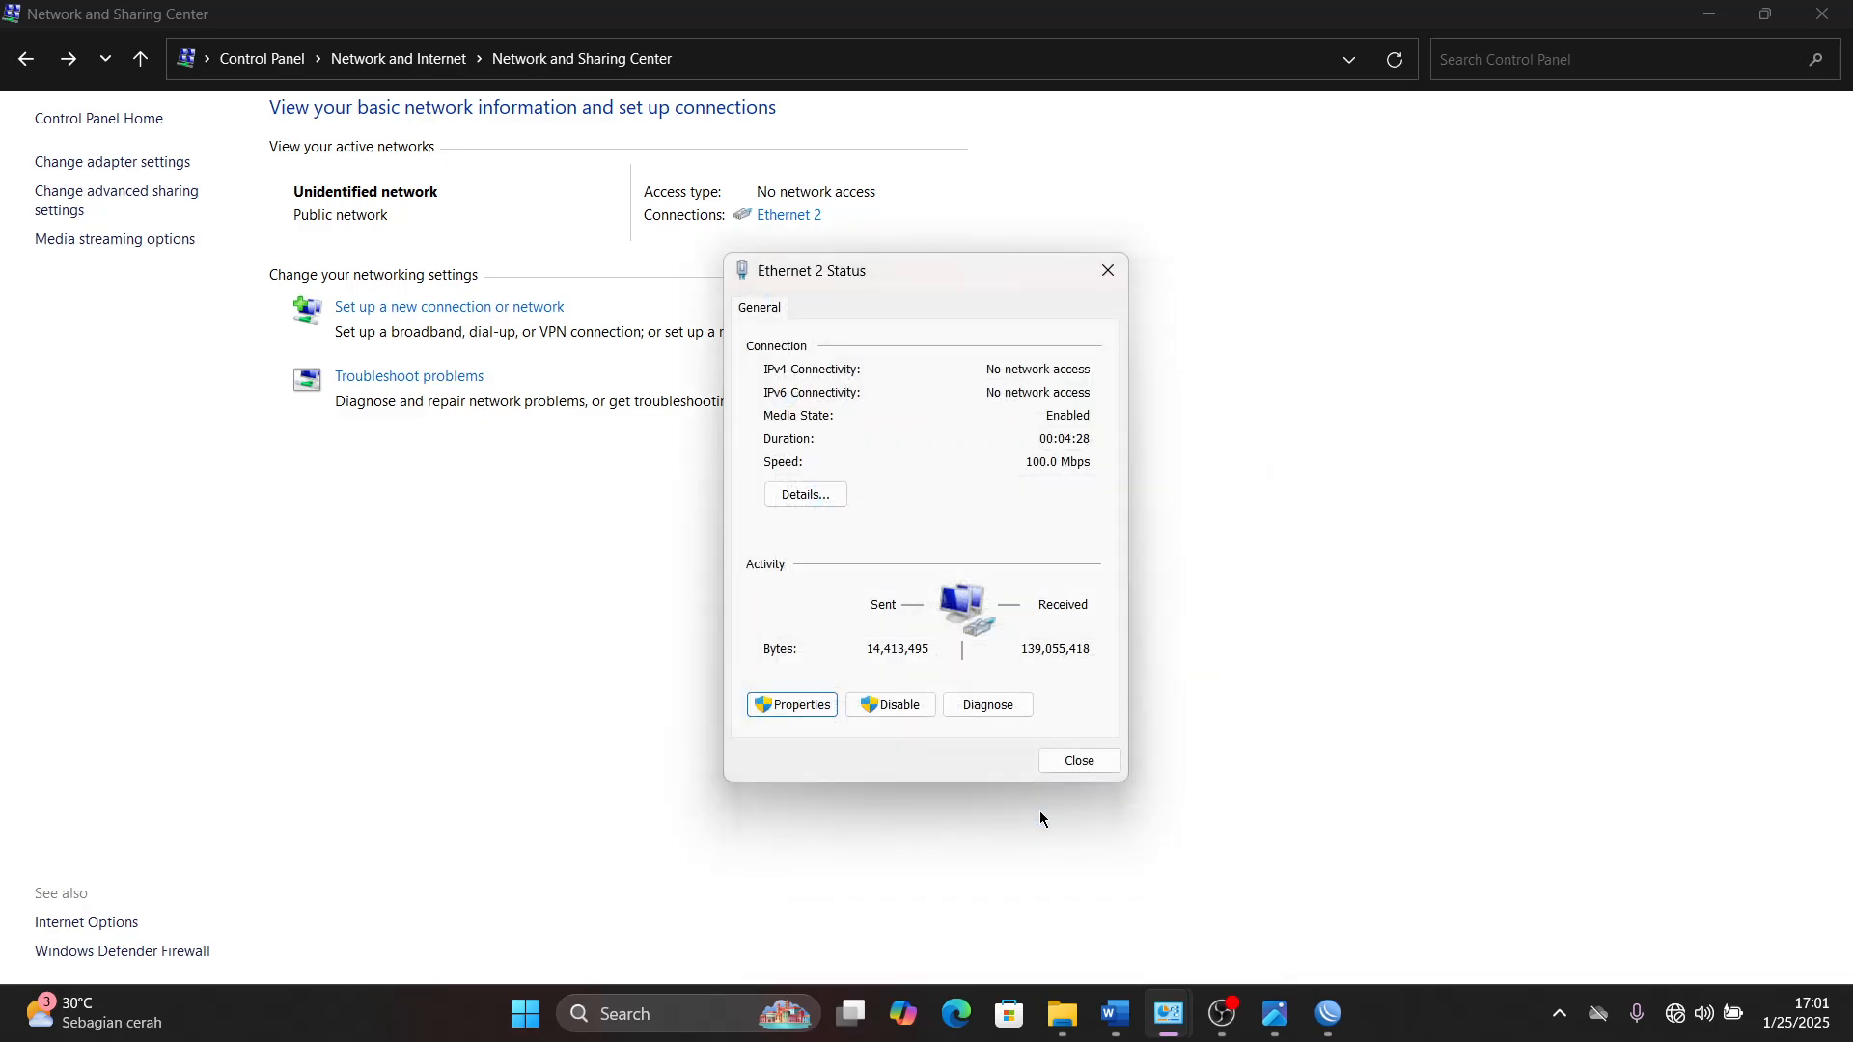
{"action": "left_click", "coordinate": [1075, 762]}
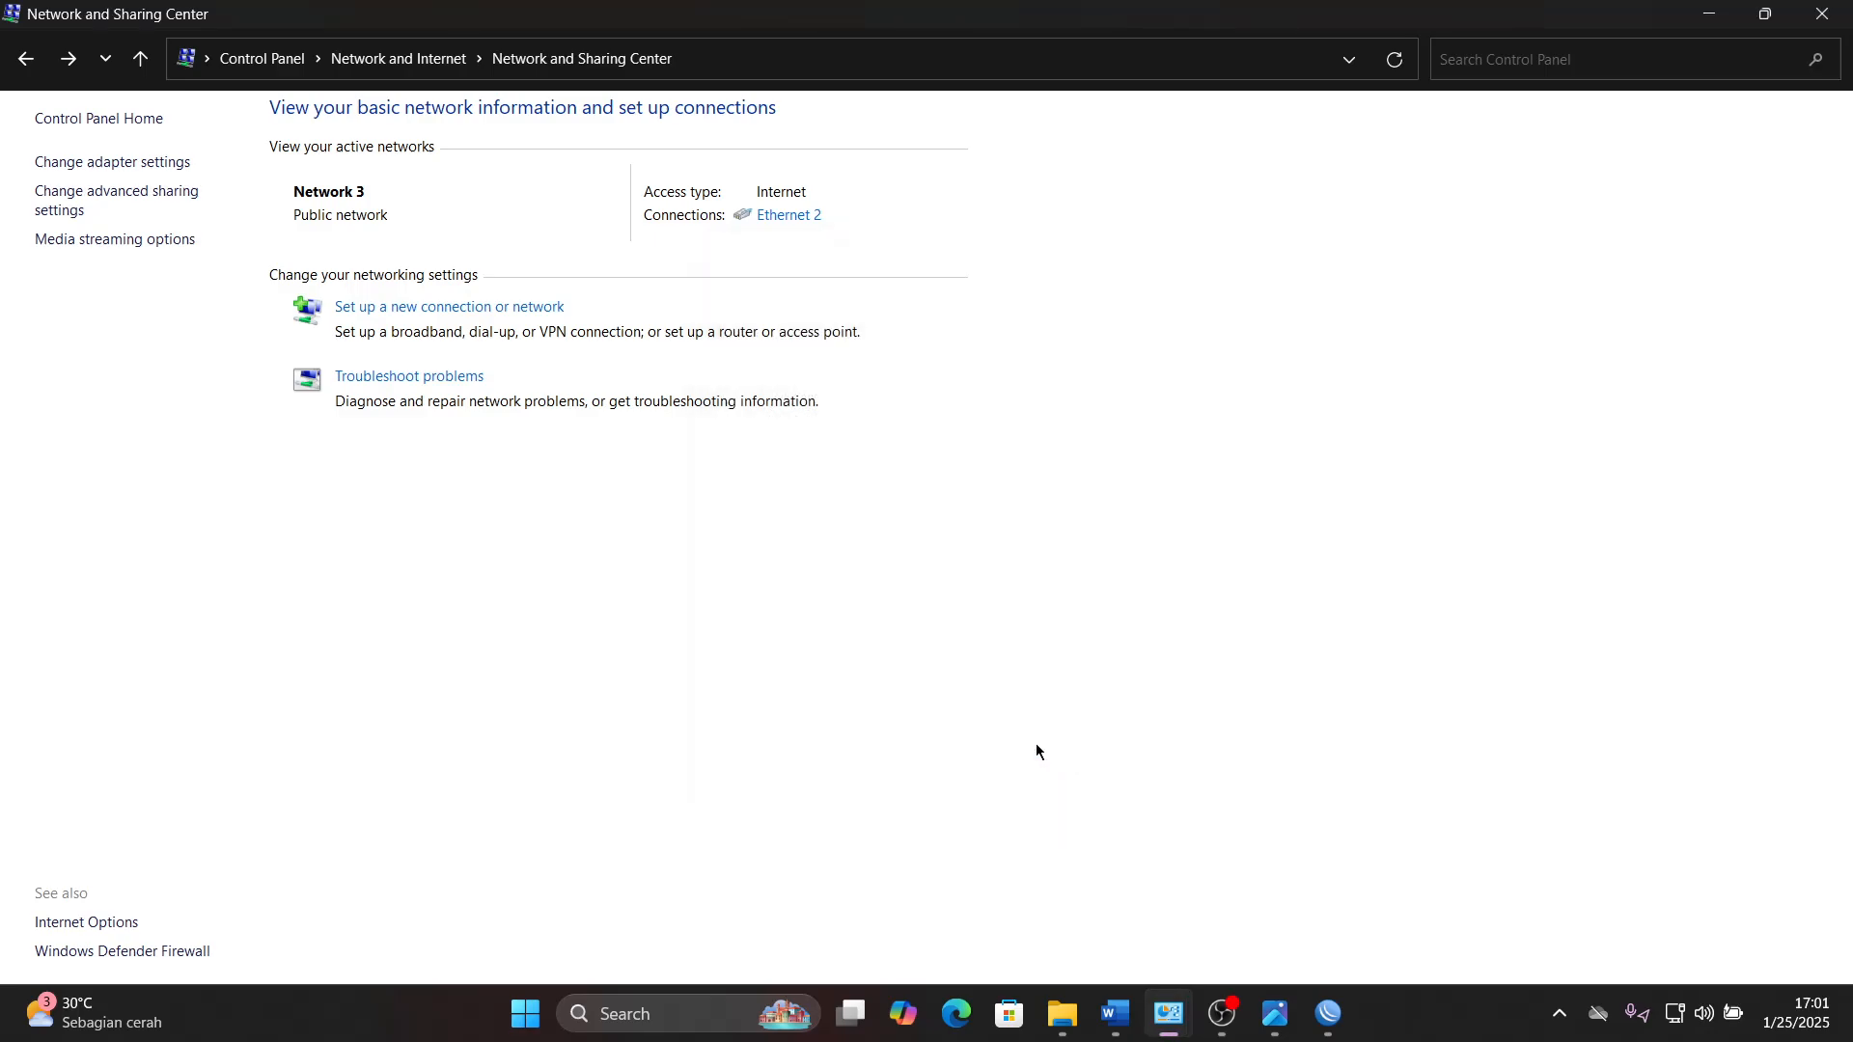
- Minimize Network and Sharing Center and open a Command Prompt by running CMD
{"action": "left_click", "coordinate": [1708, 13]}
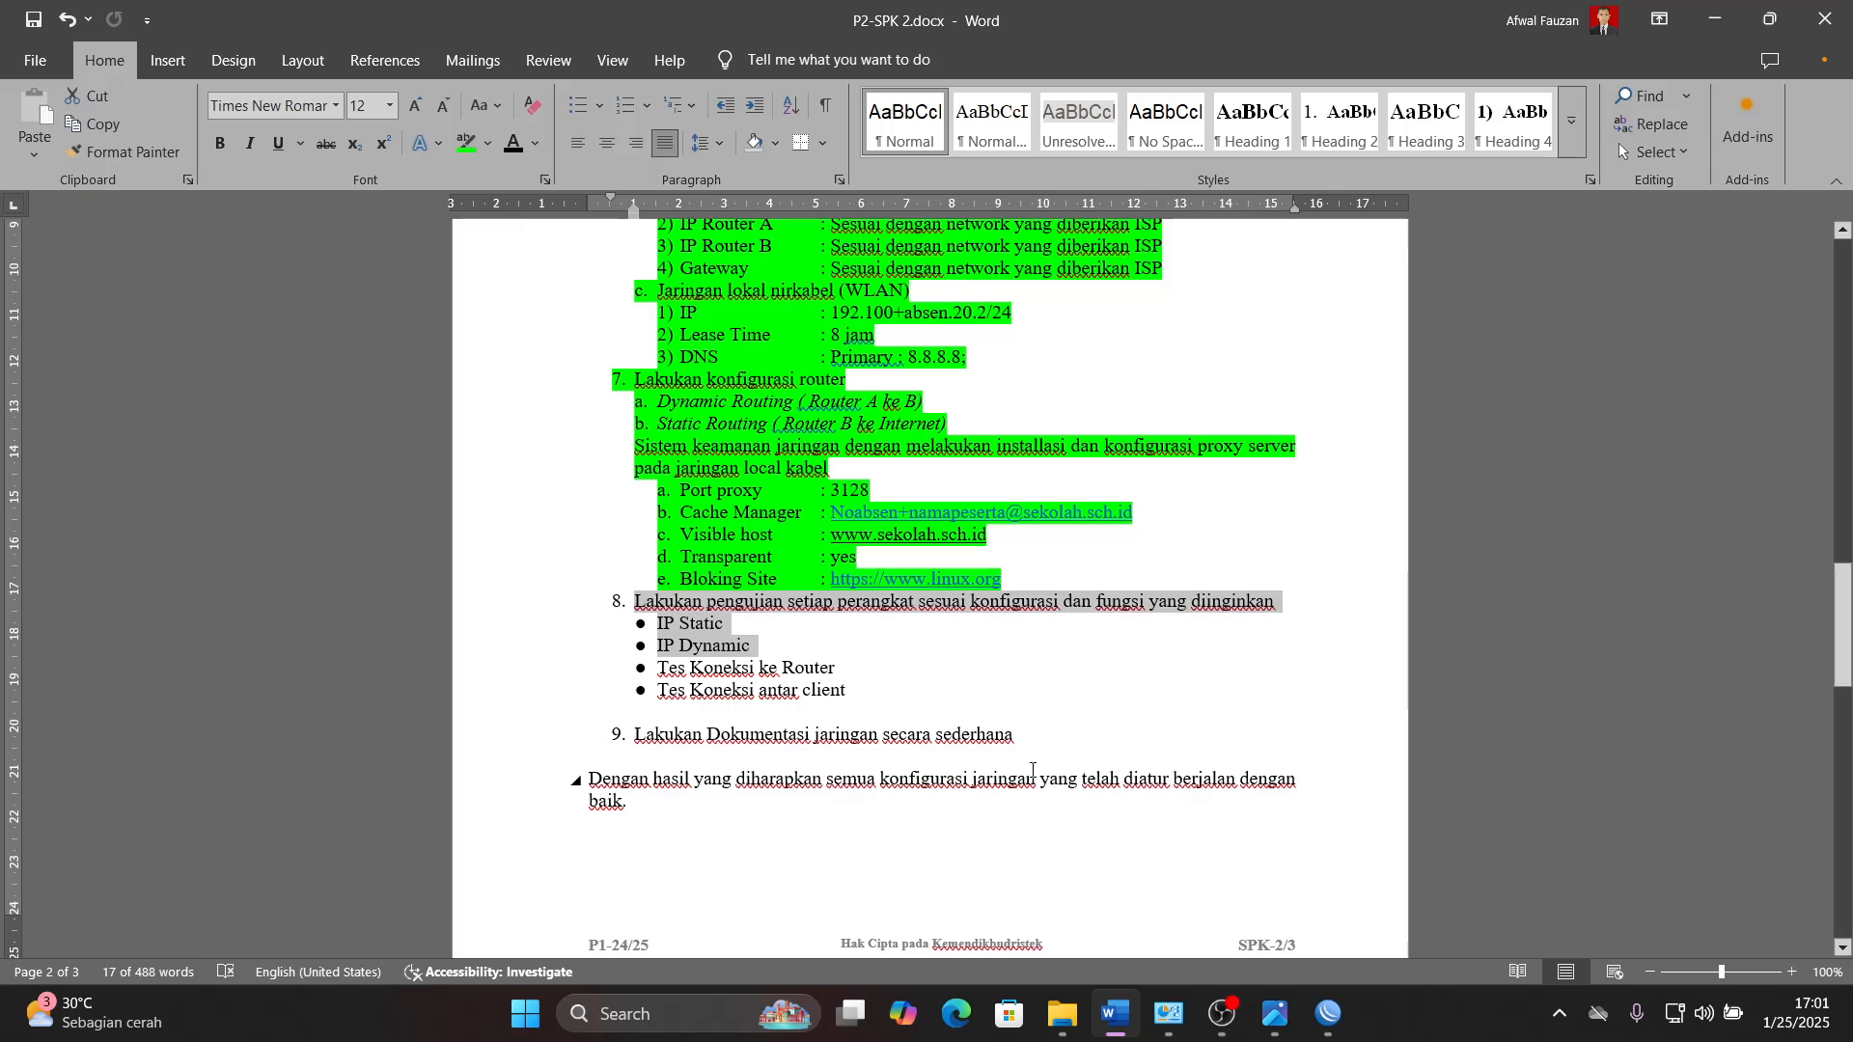
{"action": "key", "text": "super+r"}
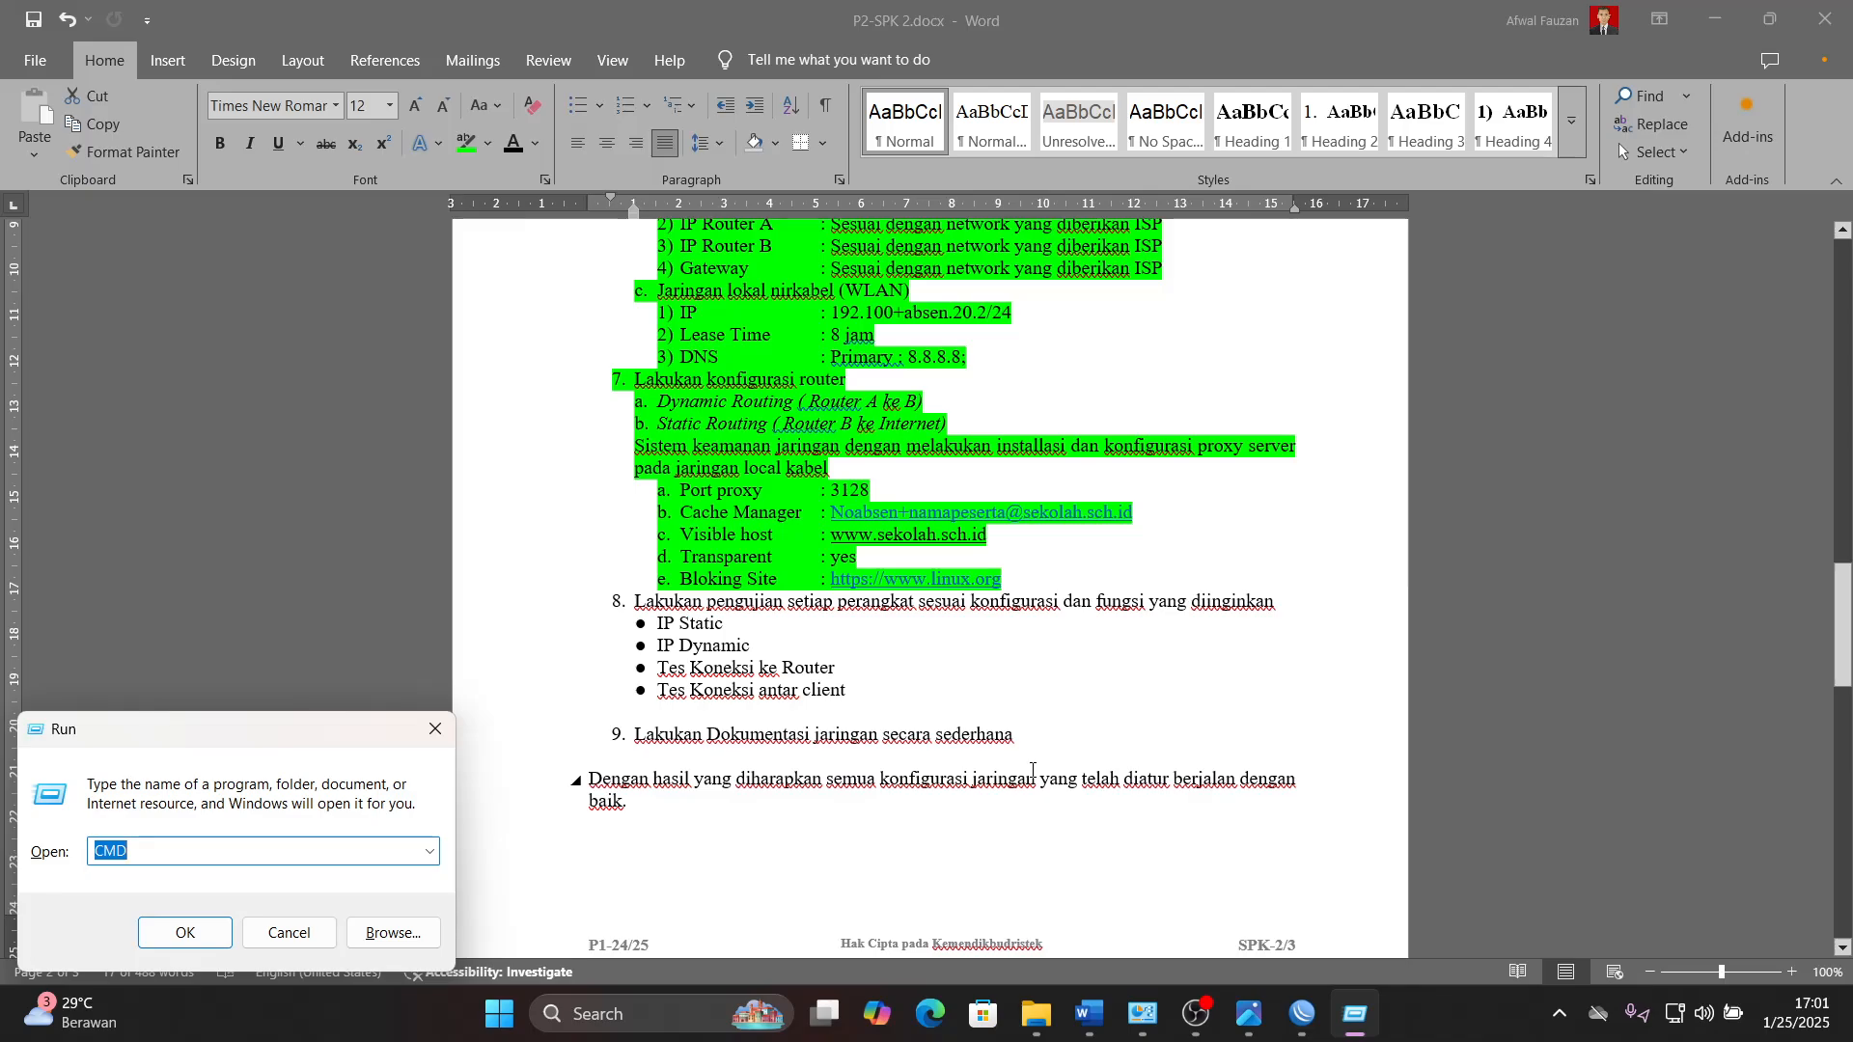
{"action": "left_click", "coordinate": [141, 855]}
{"action": "left_click", "coordinate": [185, 932]}
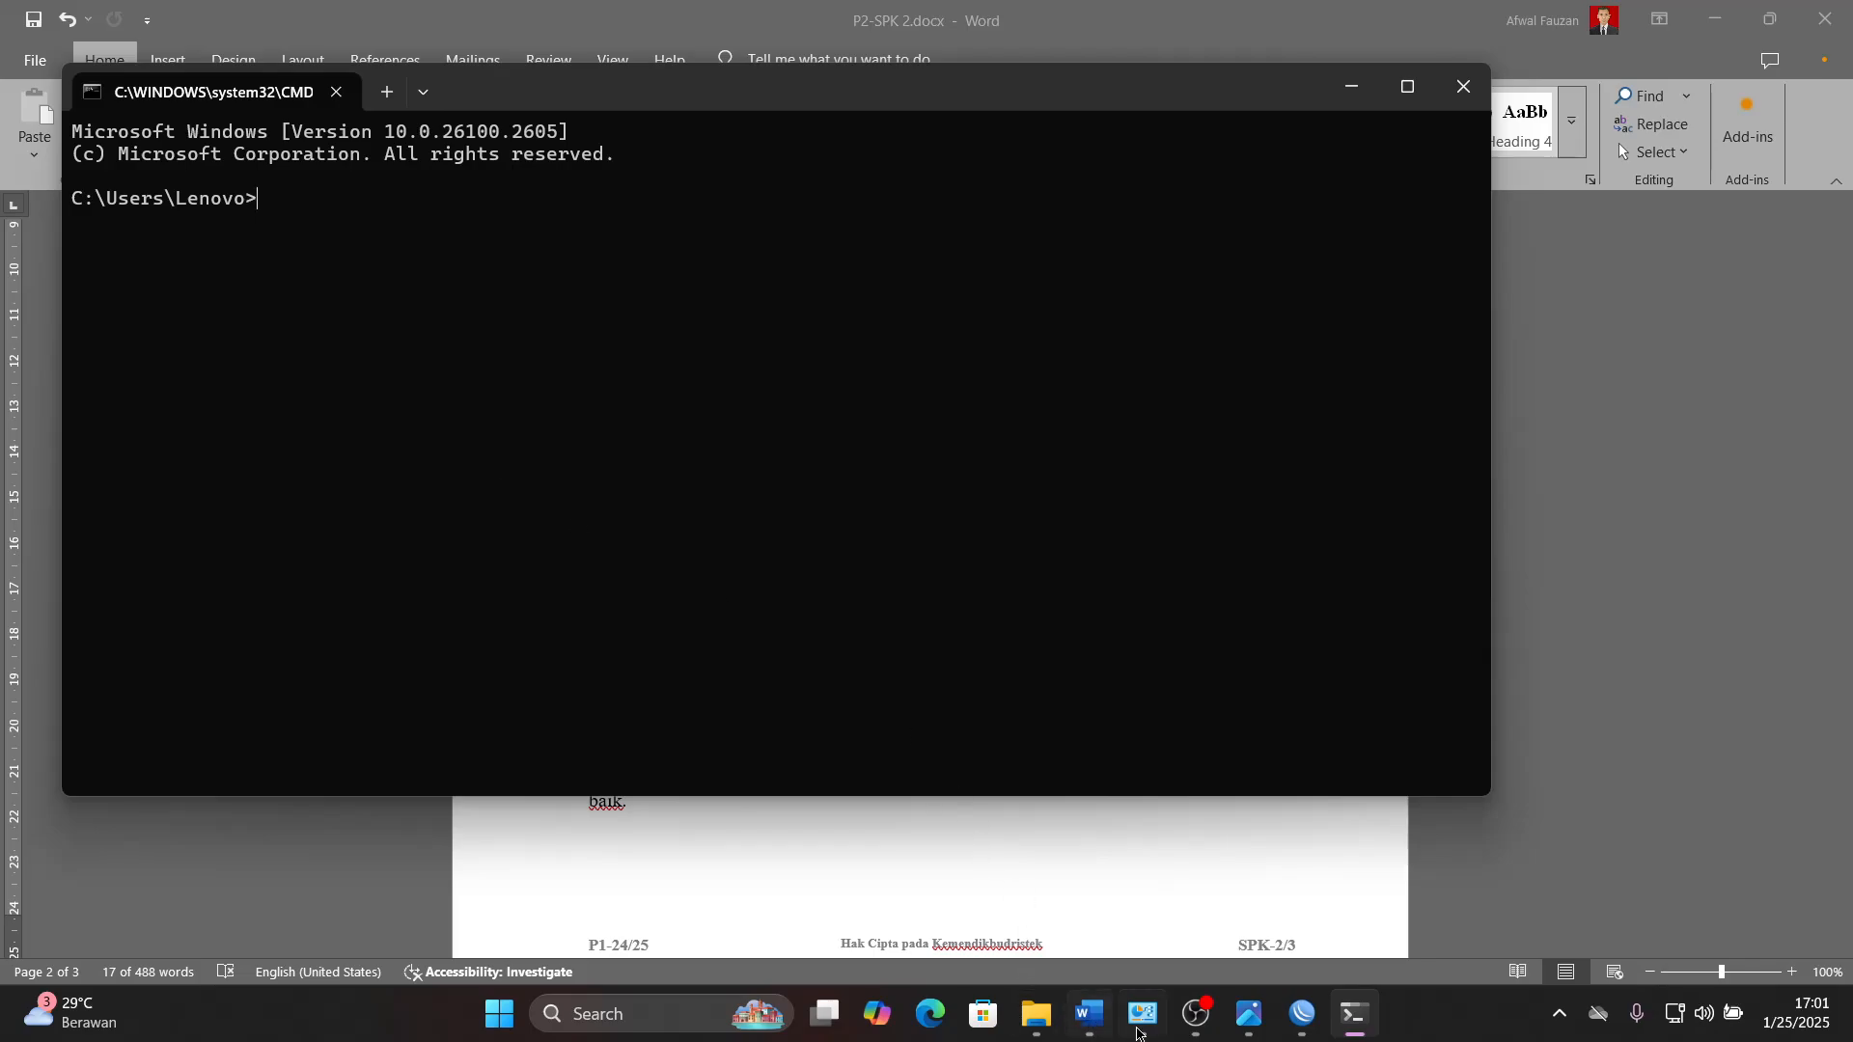
- Review the required connection tests under item 8 of the P2-SPK 2 document in Word, then return to the Command Prompt
{"action": "left_click", "coordinate": [1089, 1013]}
{"action": "scroll", "coordinate": [716, 730], "scroll_direction": "up", "scroll_amount": 1}
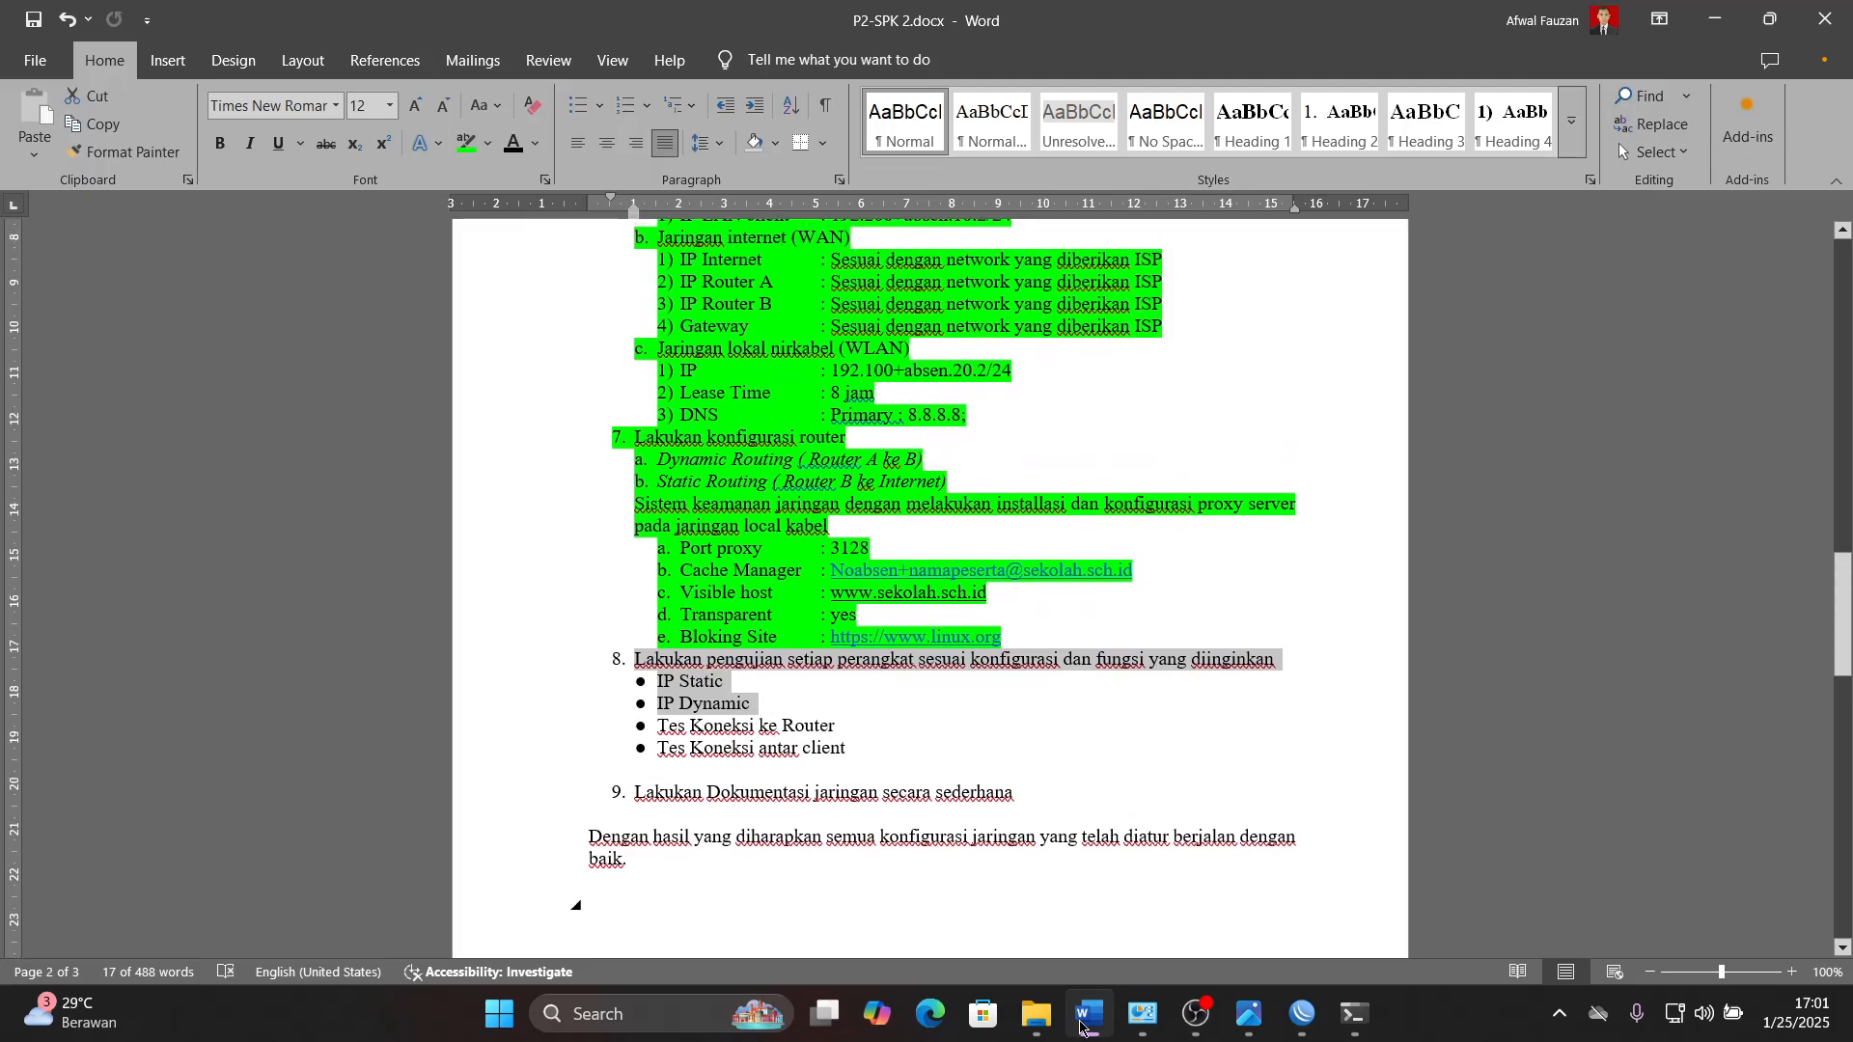
{"action": "left_click", "coordinate": [1089, 1013]}
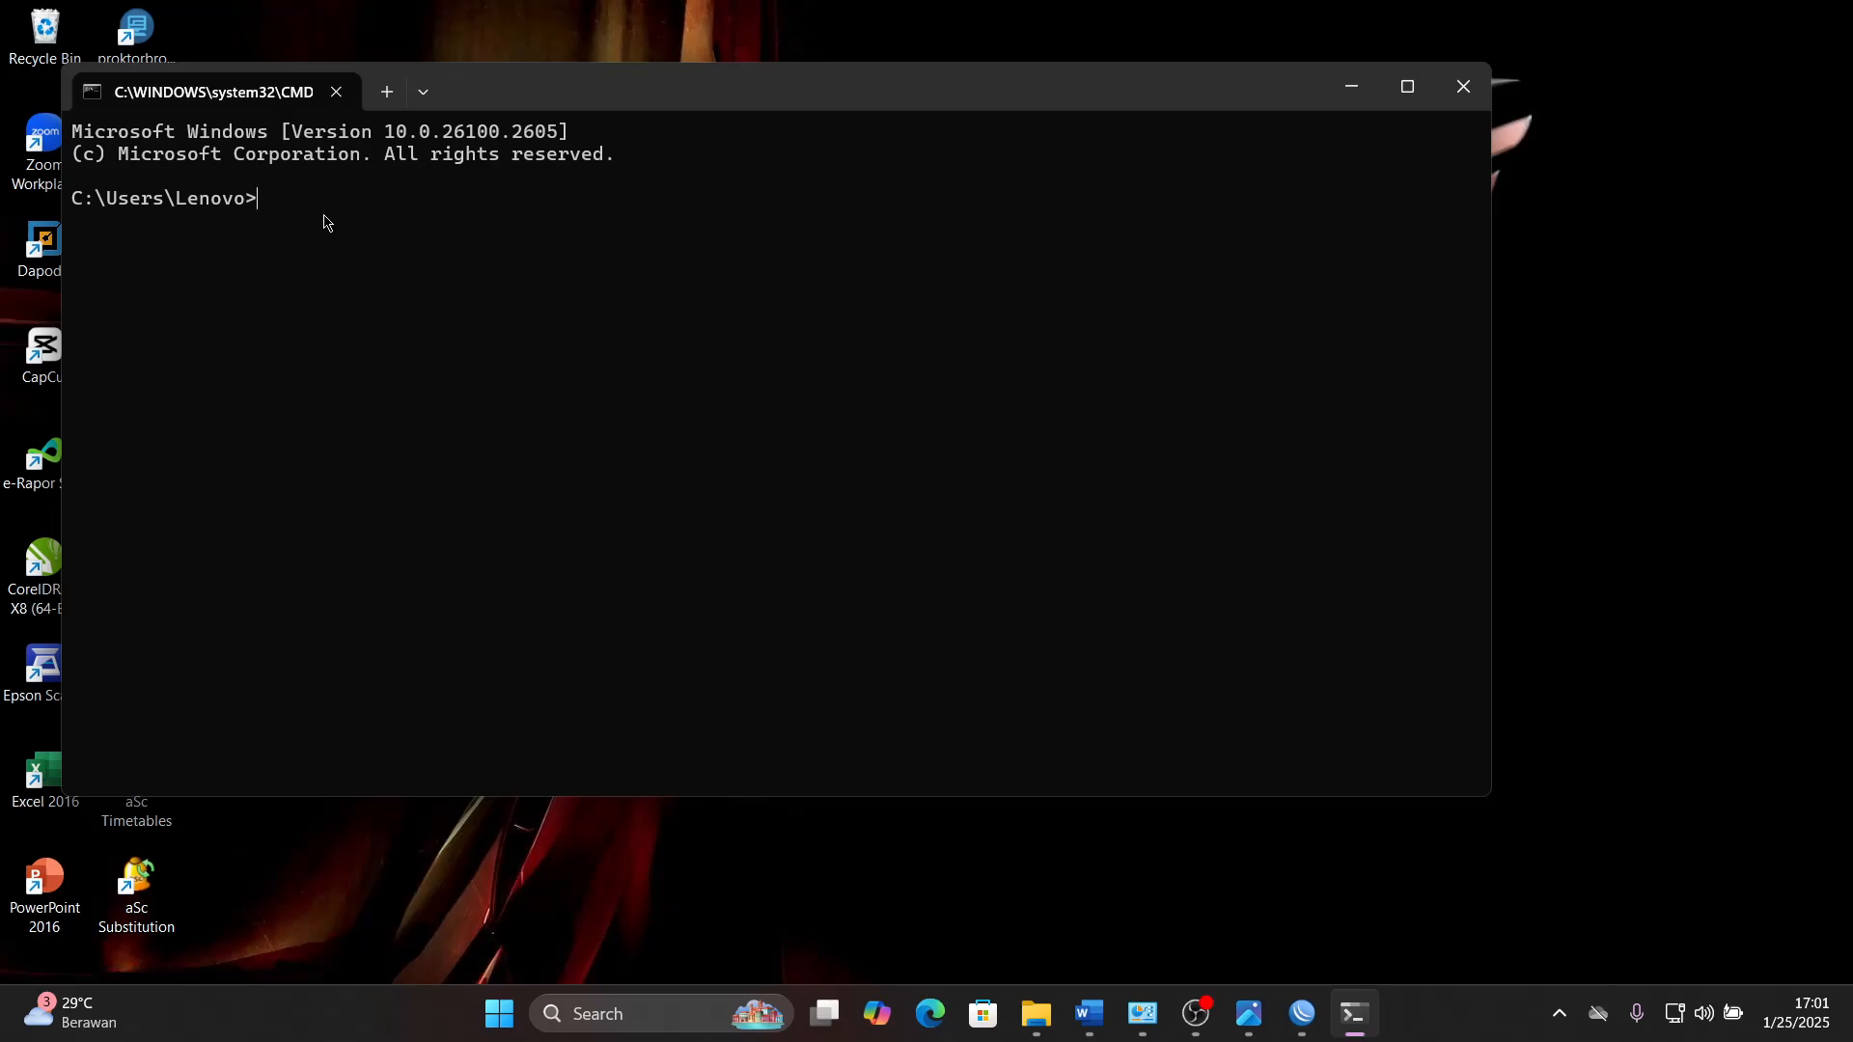
- Look up Router_A's ether2 address in WinBox and ping 192.255.10.2 from the Command Prompt
{"action": "left_click", "coordinate": [1304, 1014]}
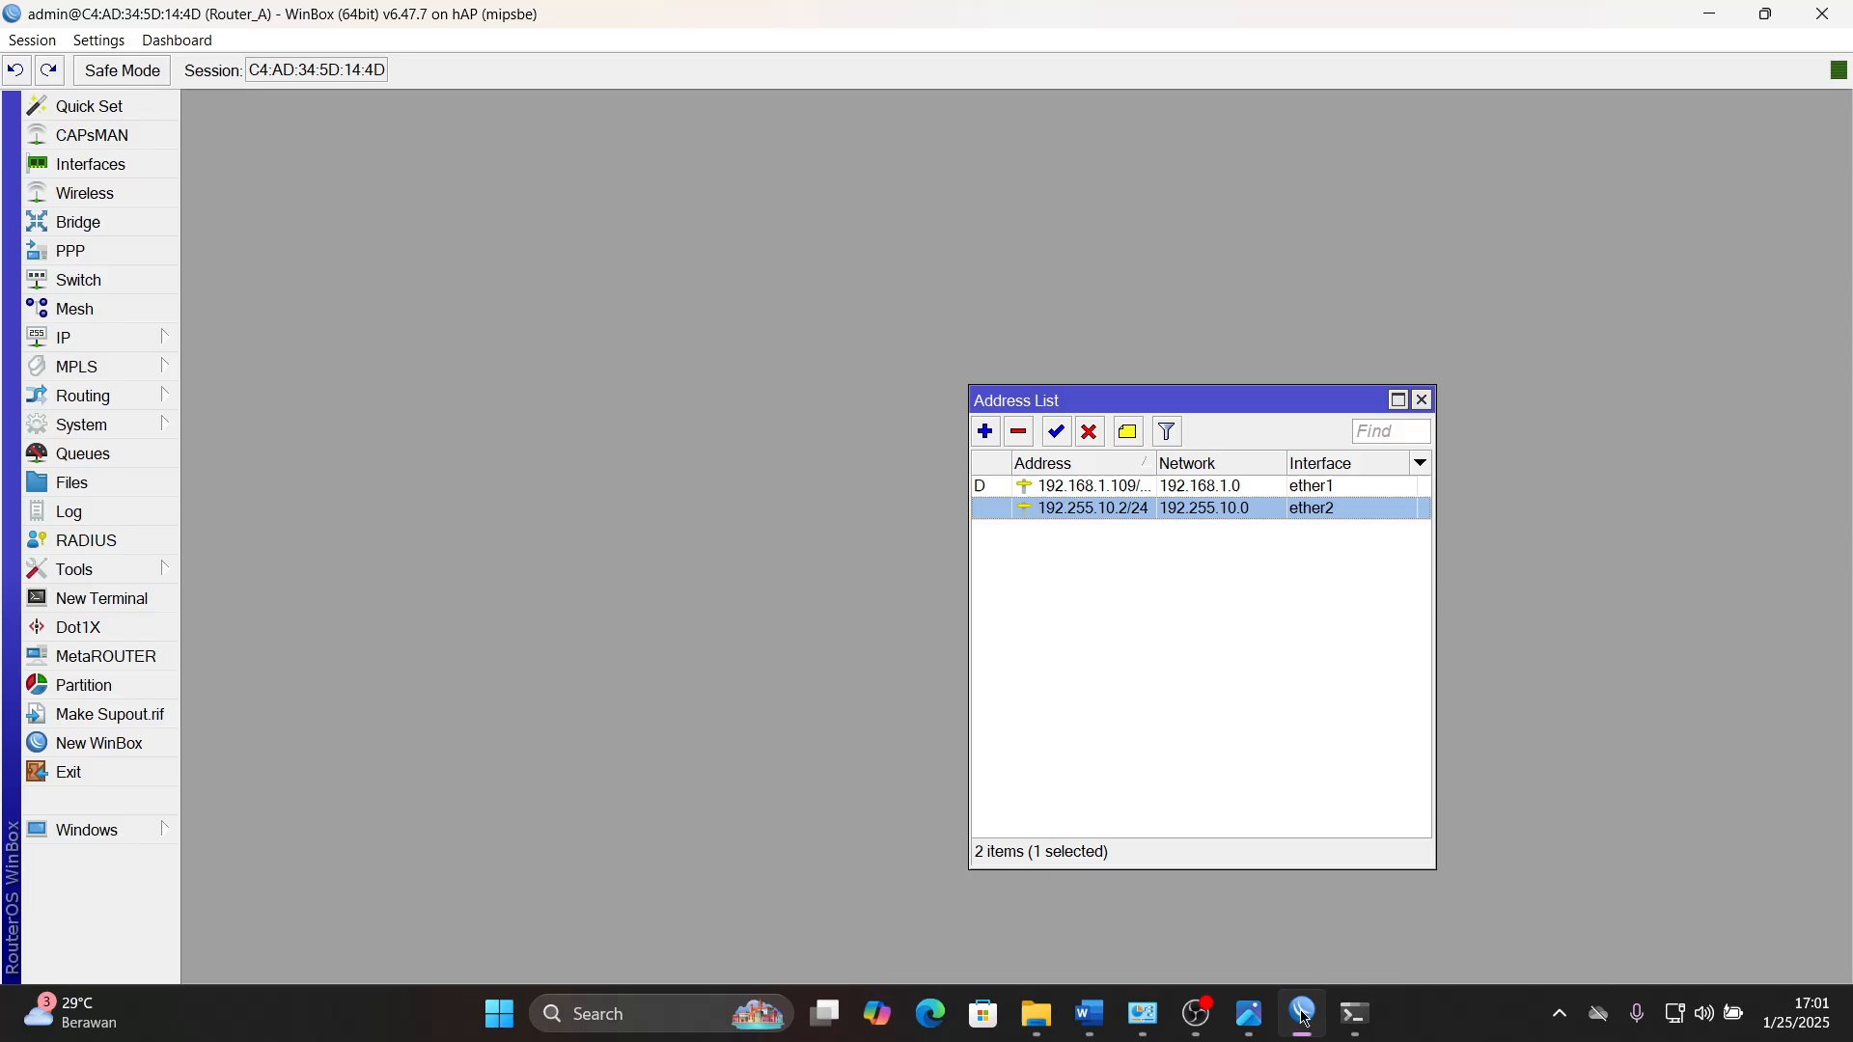
{"action": "left_click", "coordinate": [1303, 1015]}
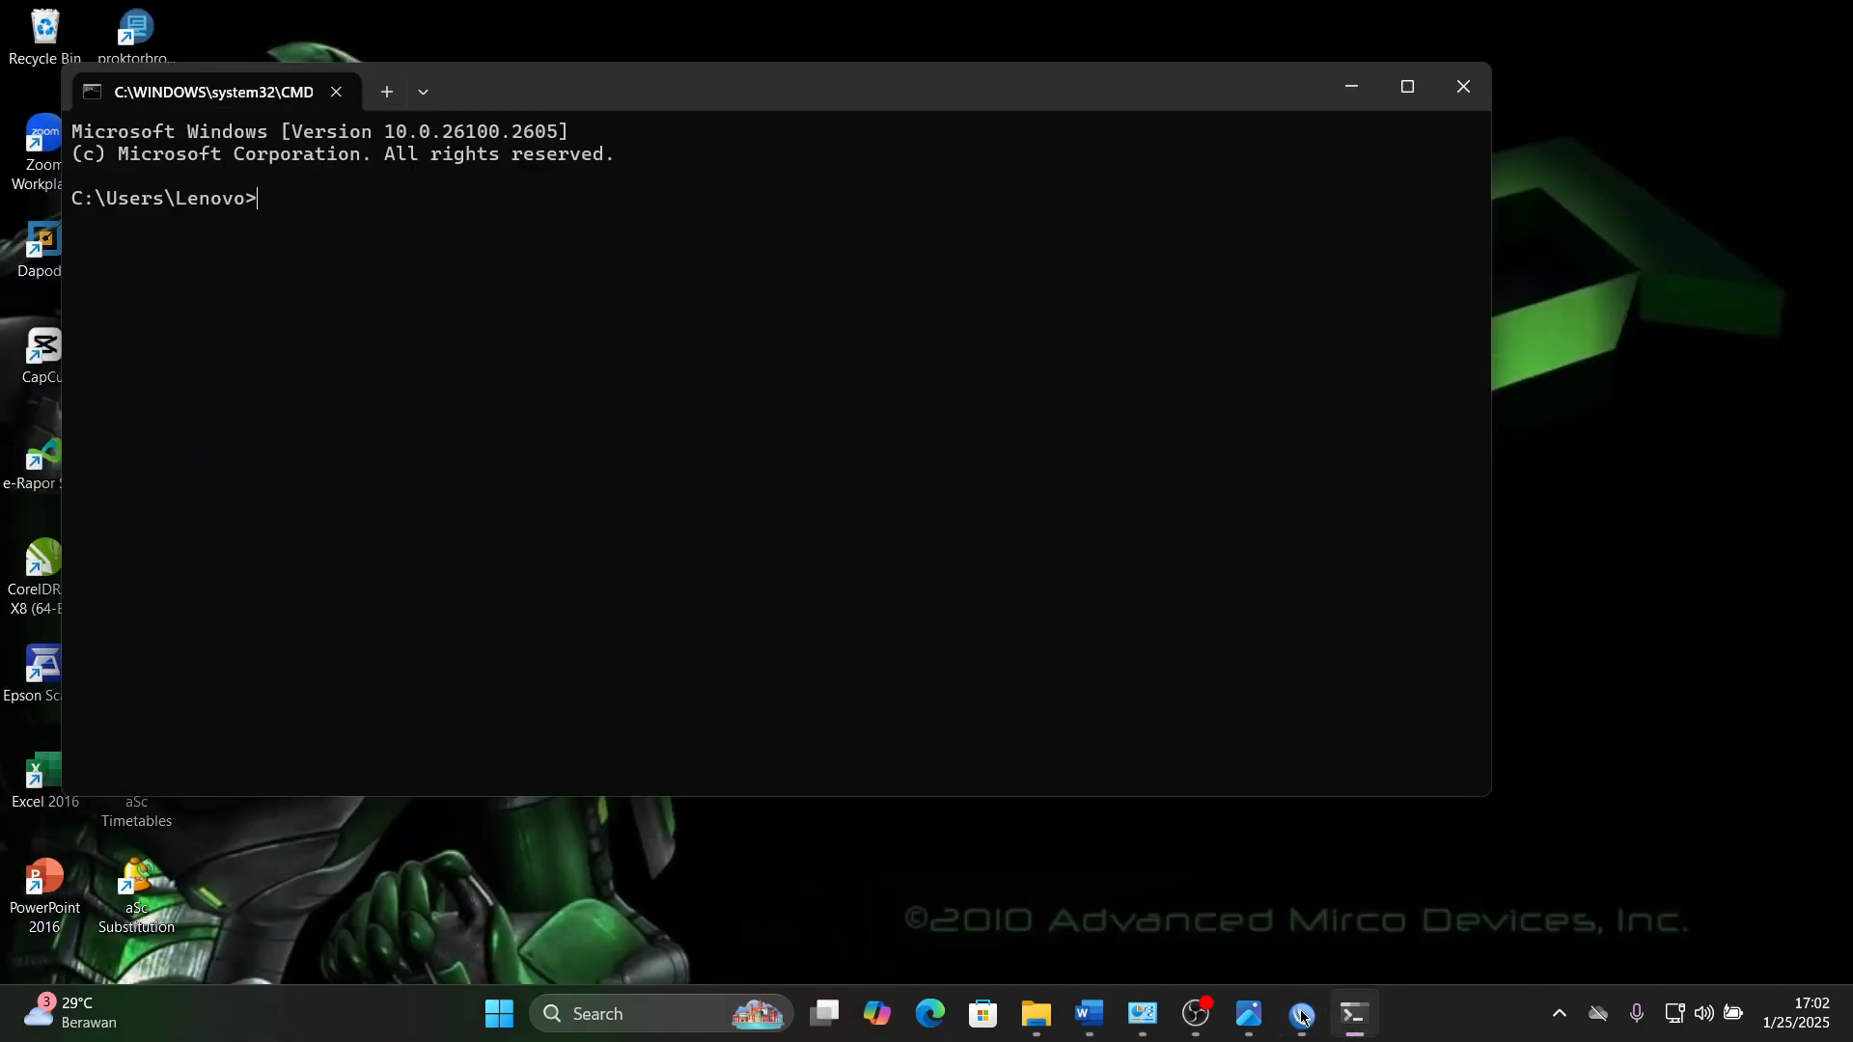
{"action": "left_click", "coordinate": [1304, 1015]}
{"action": "left_click", "coordinate": [1303, 1015]}
{"action": "type", "text": "ping"}
{"action": "left_click", "coordinate": [1304, 1015]}
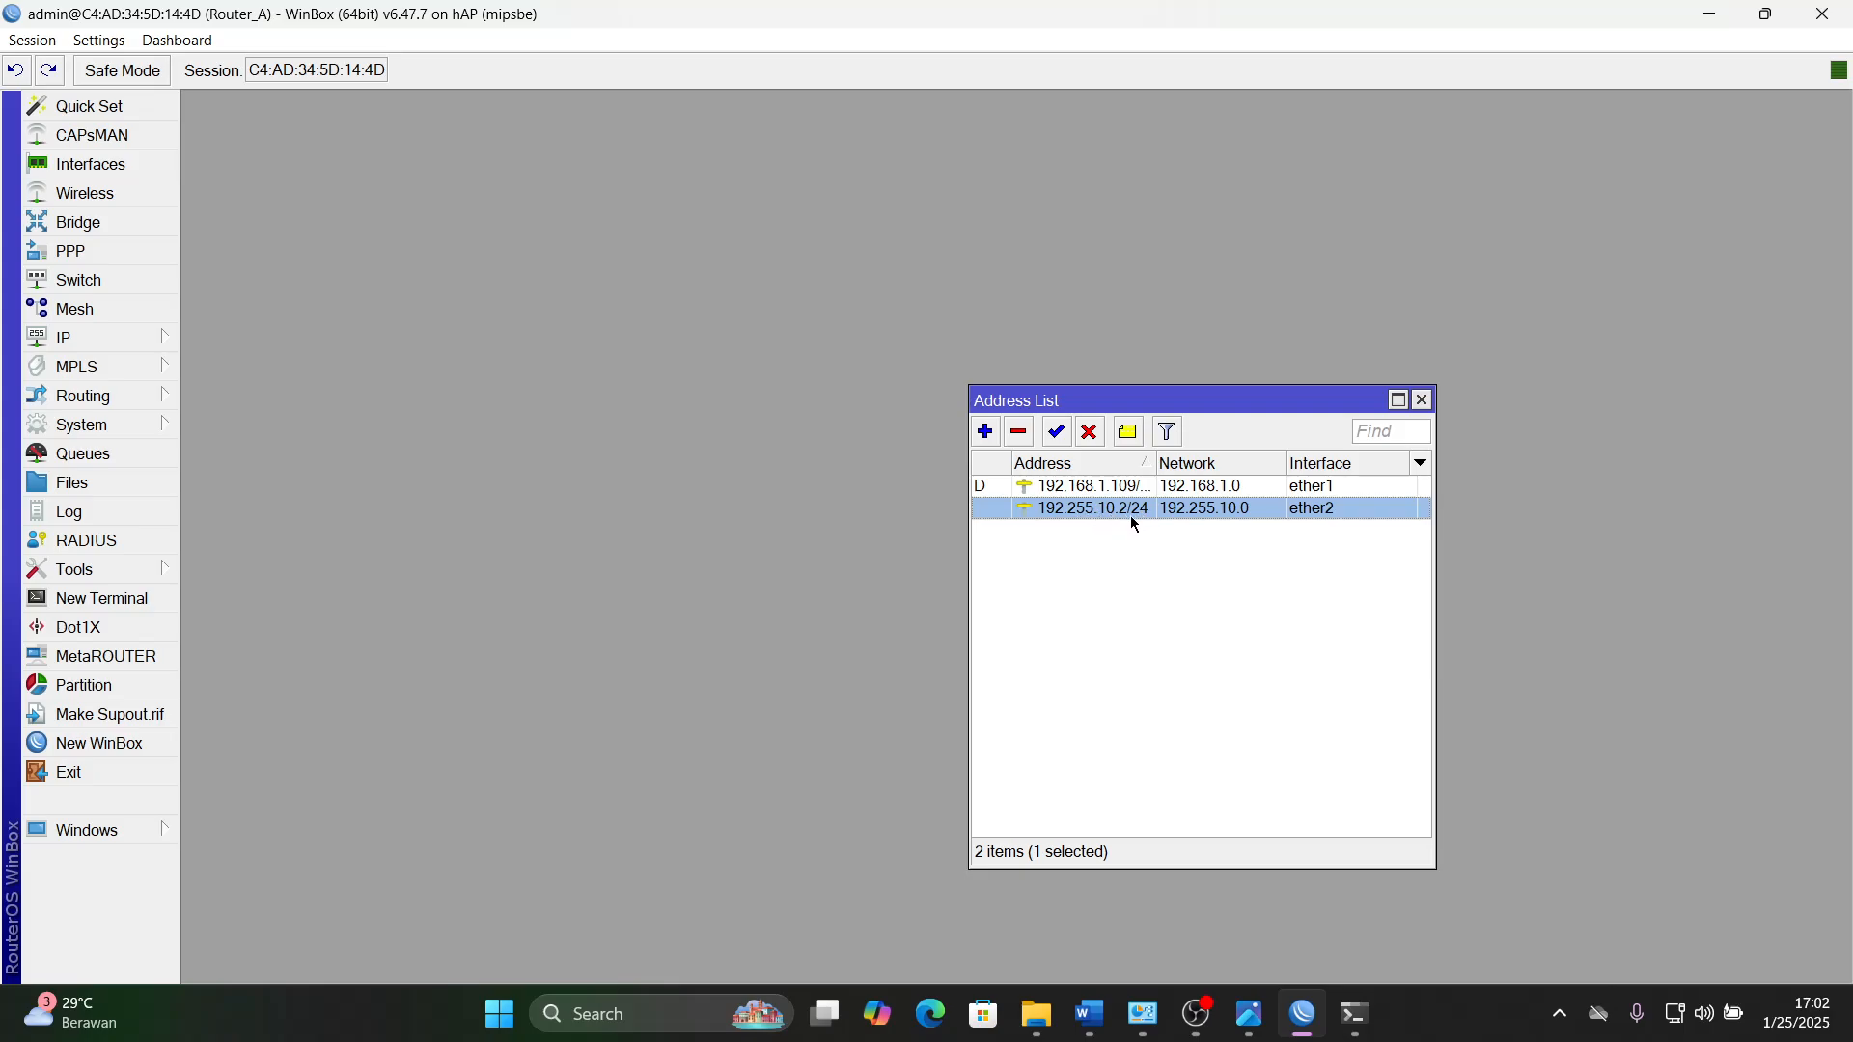
{"action": "left_click", "coordinate": [1303, 1015]}
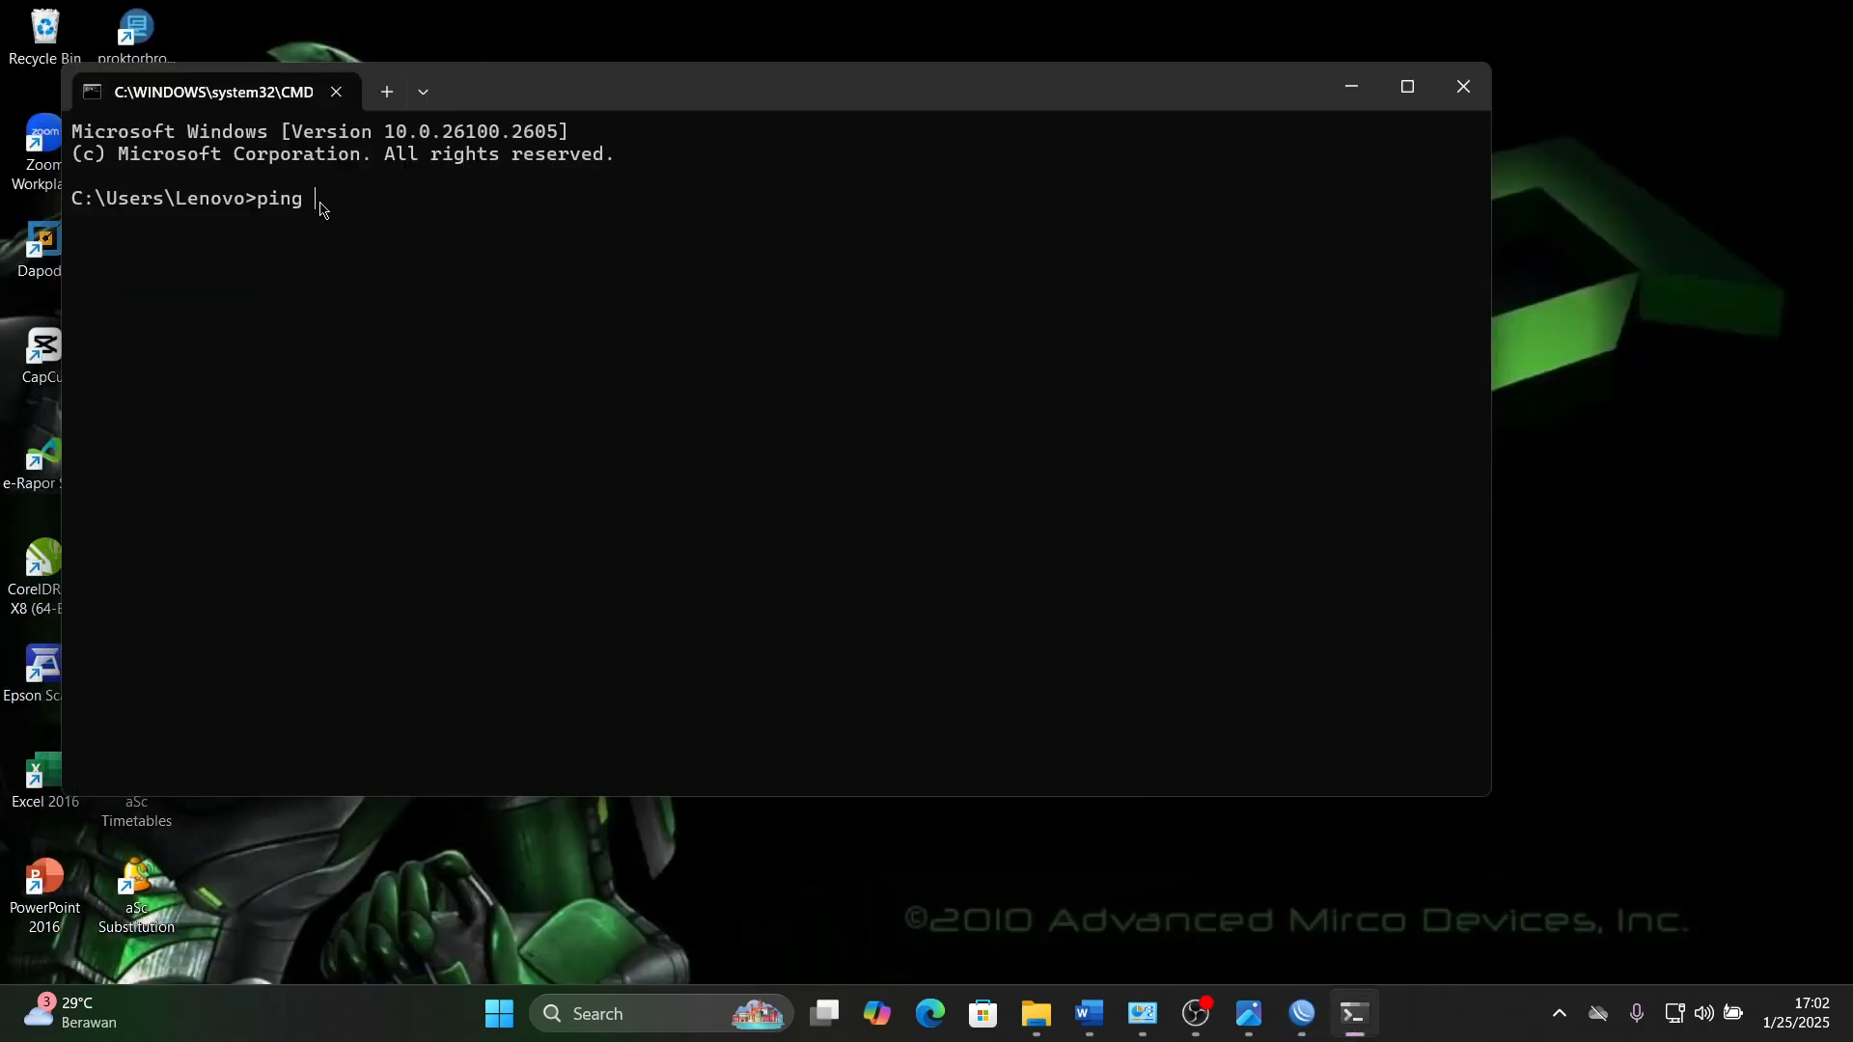
{"action": "type", "text": "192"}
{"action": "type", "text": ".255.10.2"}
{"action": "key", "text": "Return"}
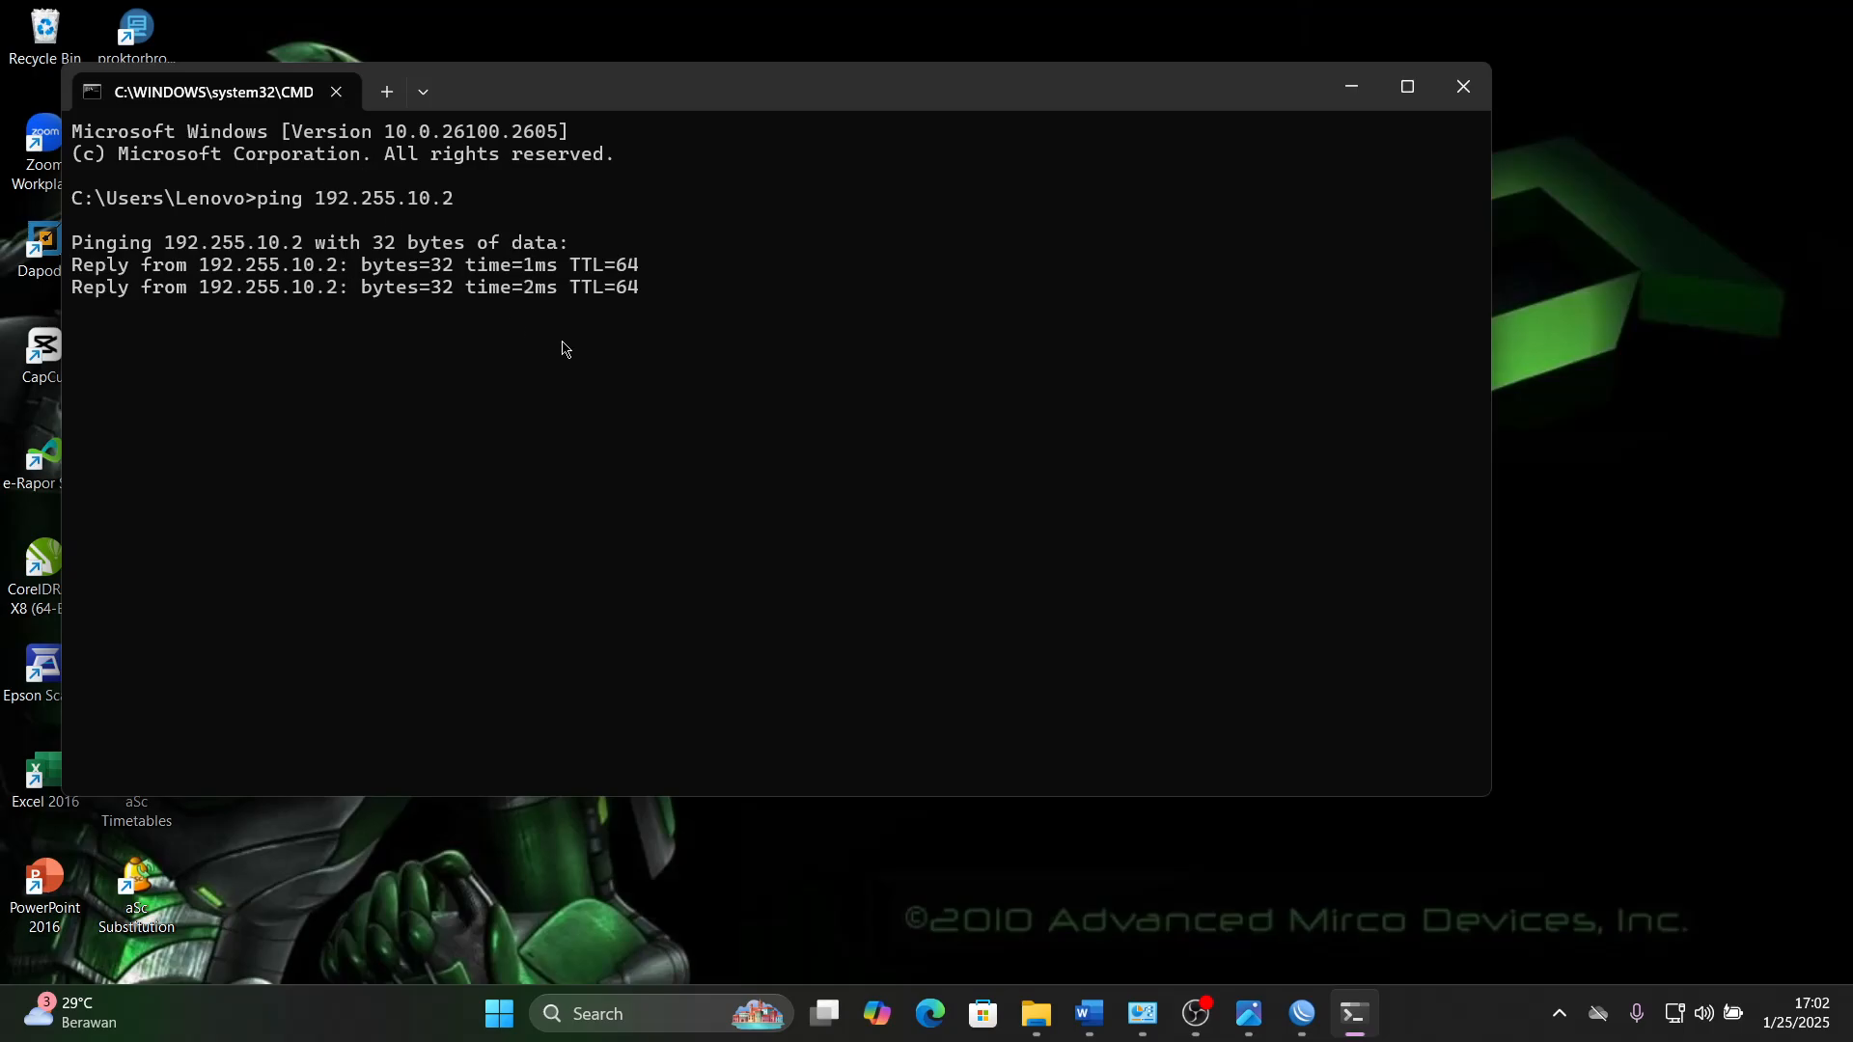
- Recheck the router and client connection tests and the WLAN address in the Word task sheet, then return to the Command Prompt
{"action": "left_click", "coordinate": [1098, 1030]}
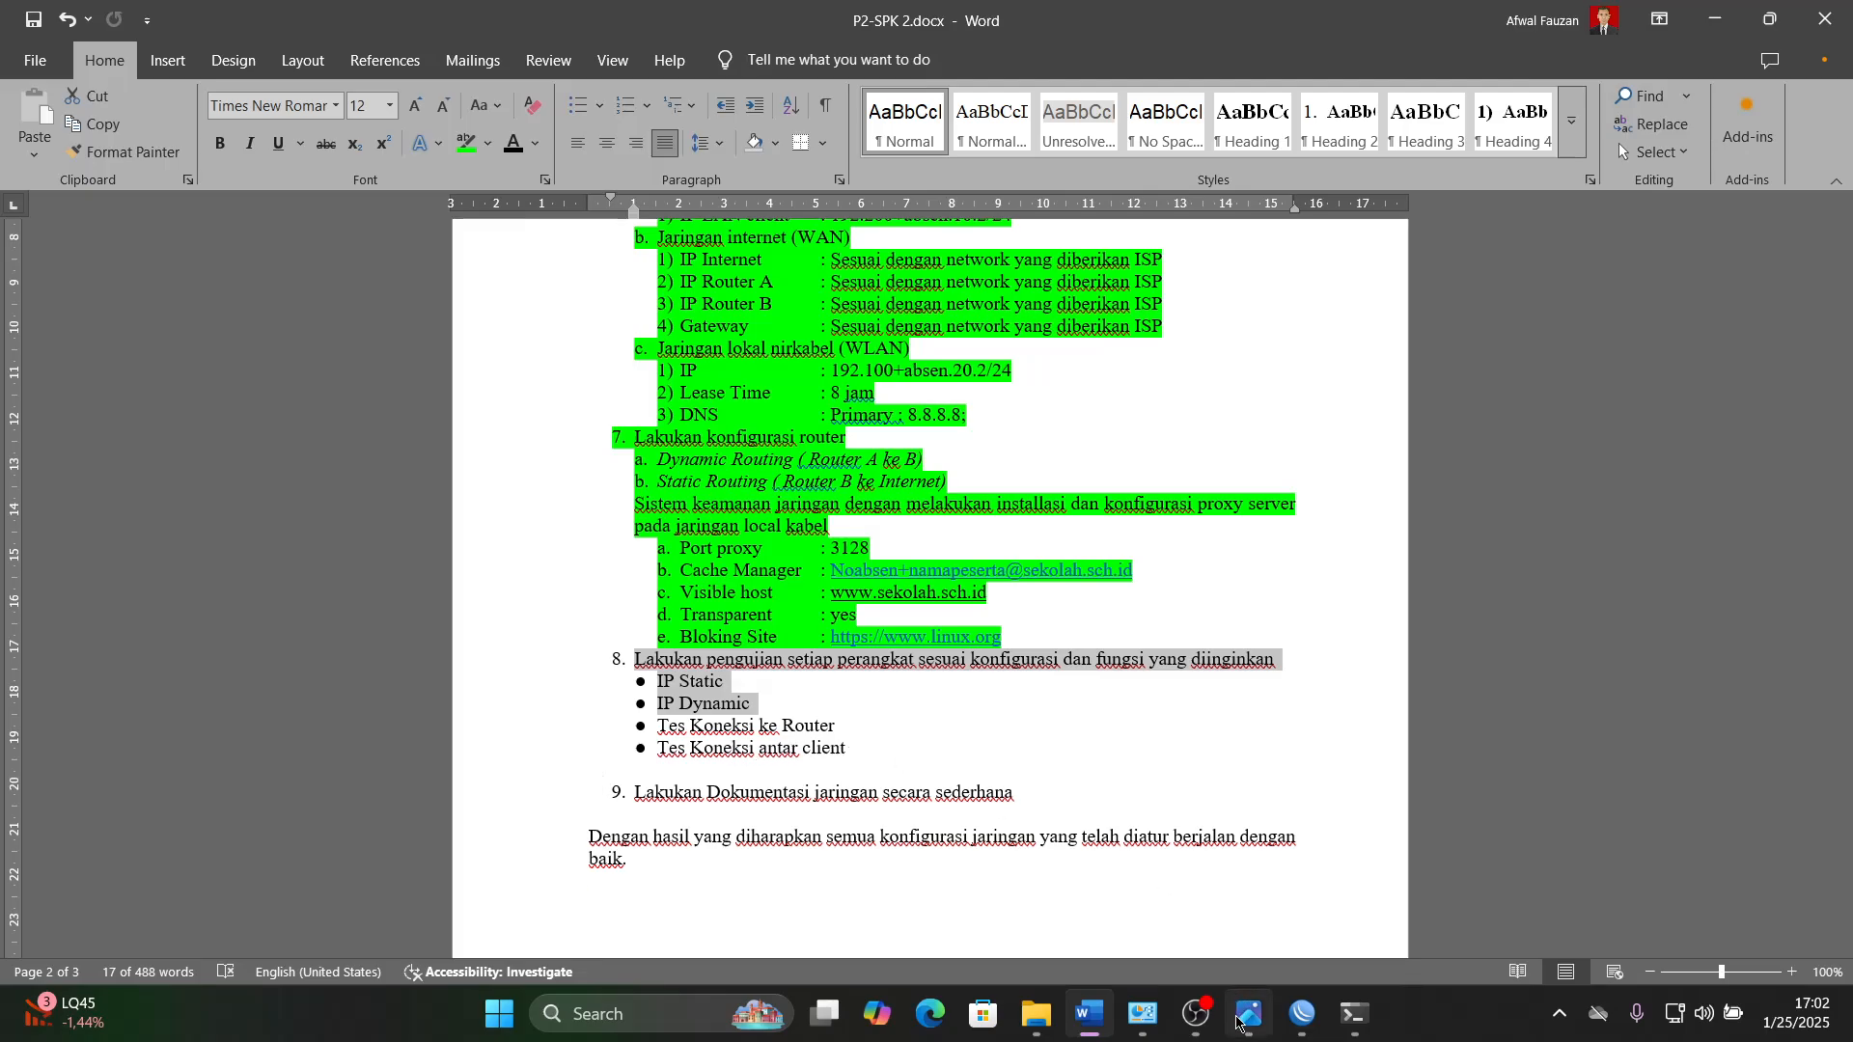
{"action": "mouse_move", "coordinate": [1236, 1025]}
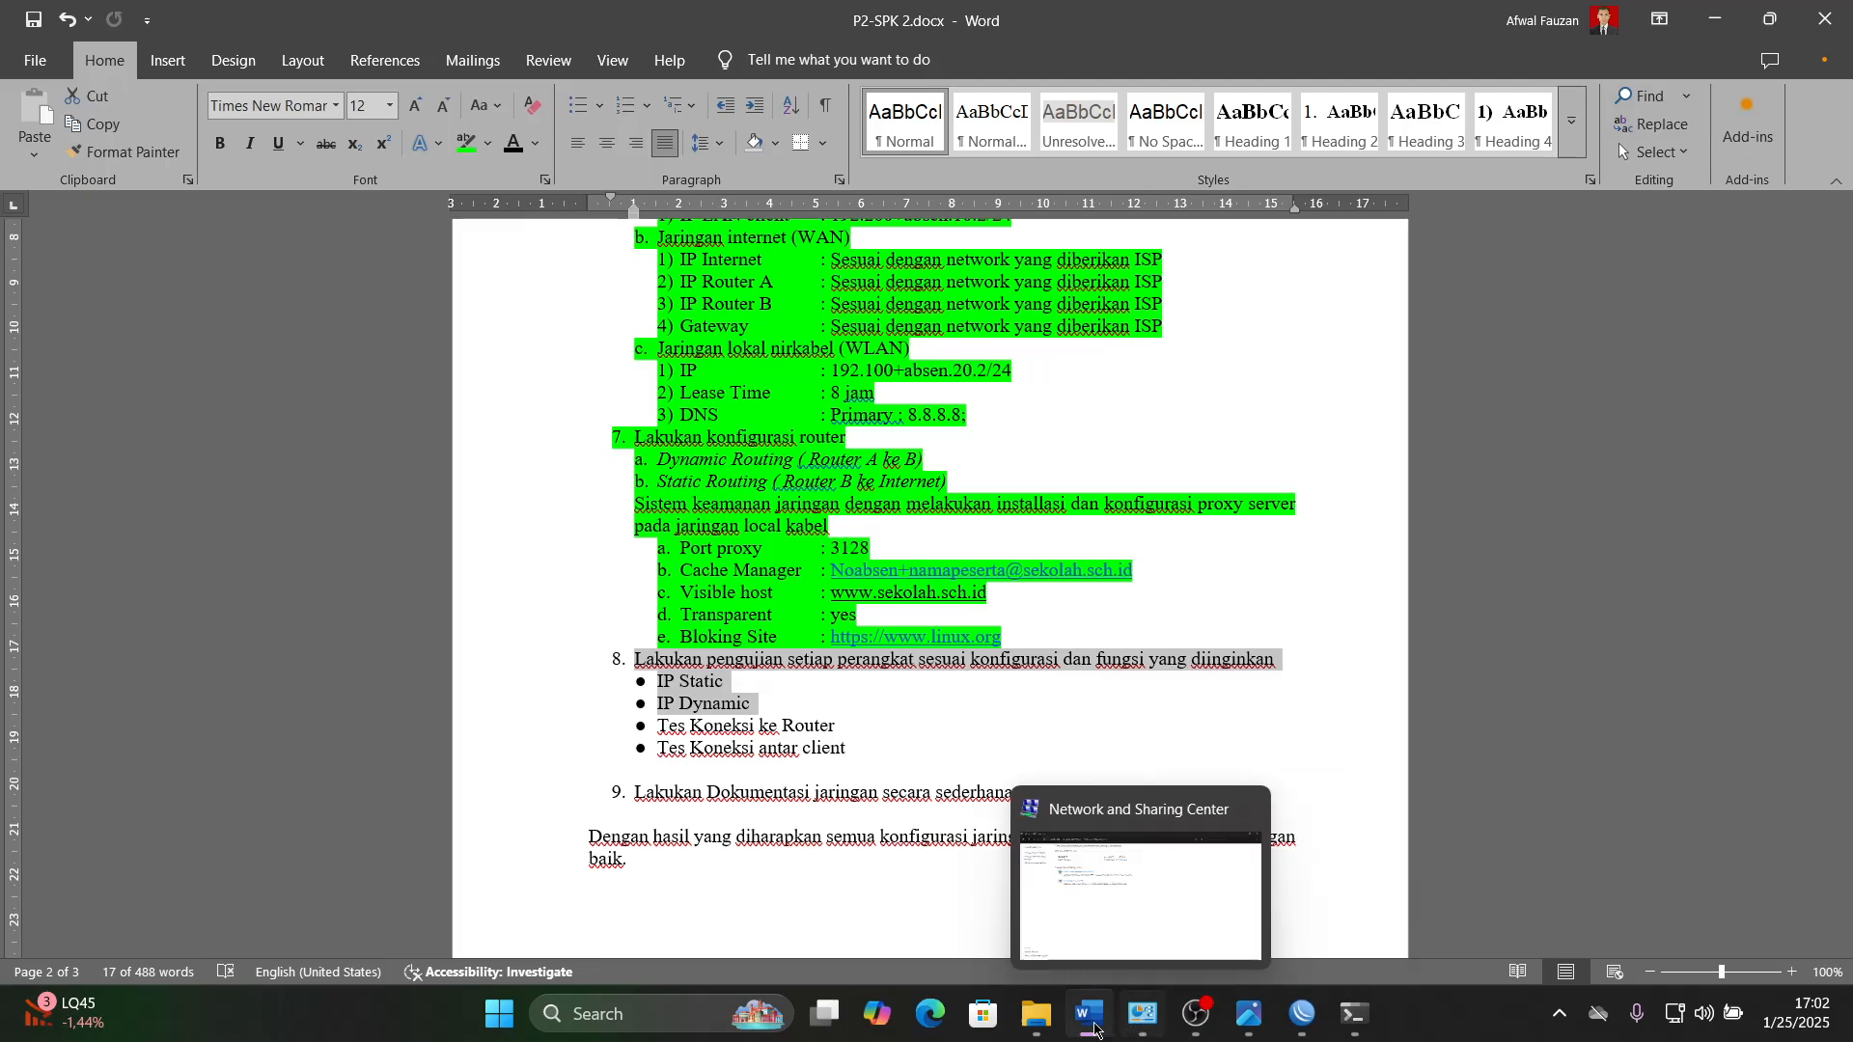
{"action": "left_click", "coordinate": [1354, 1013]}
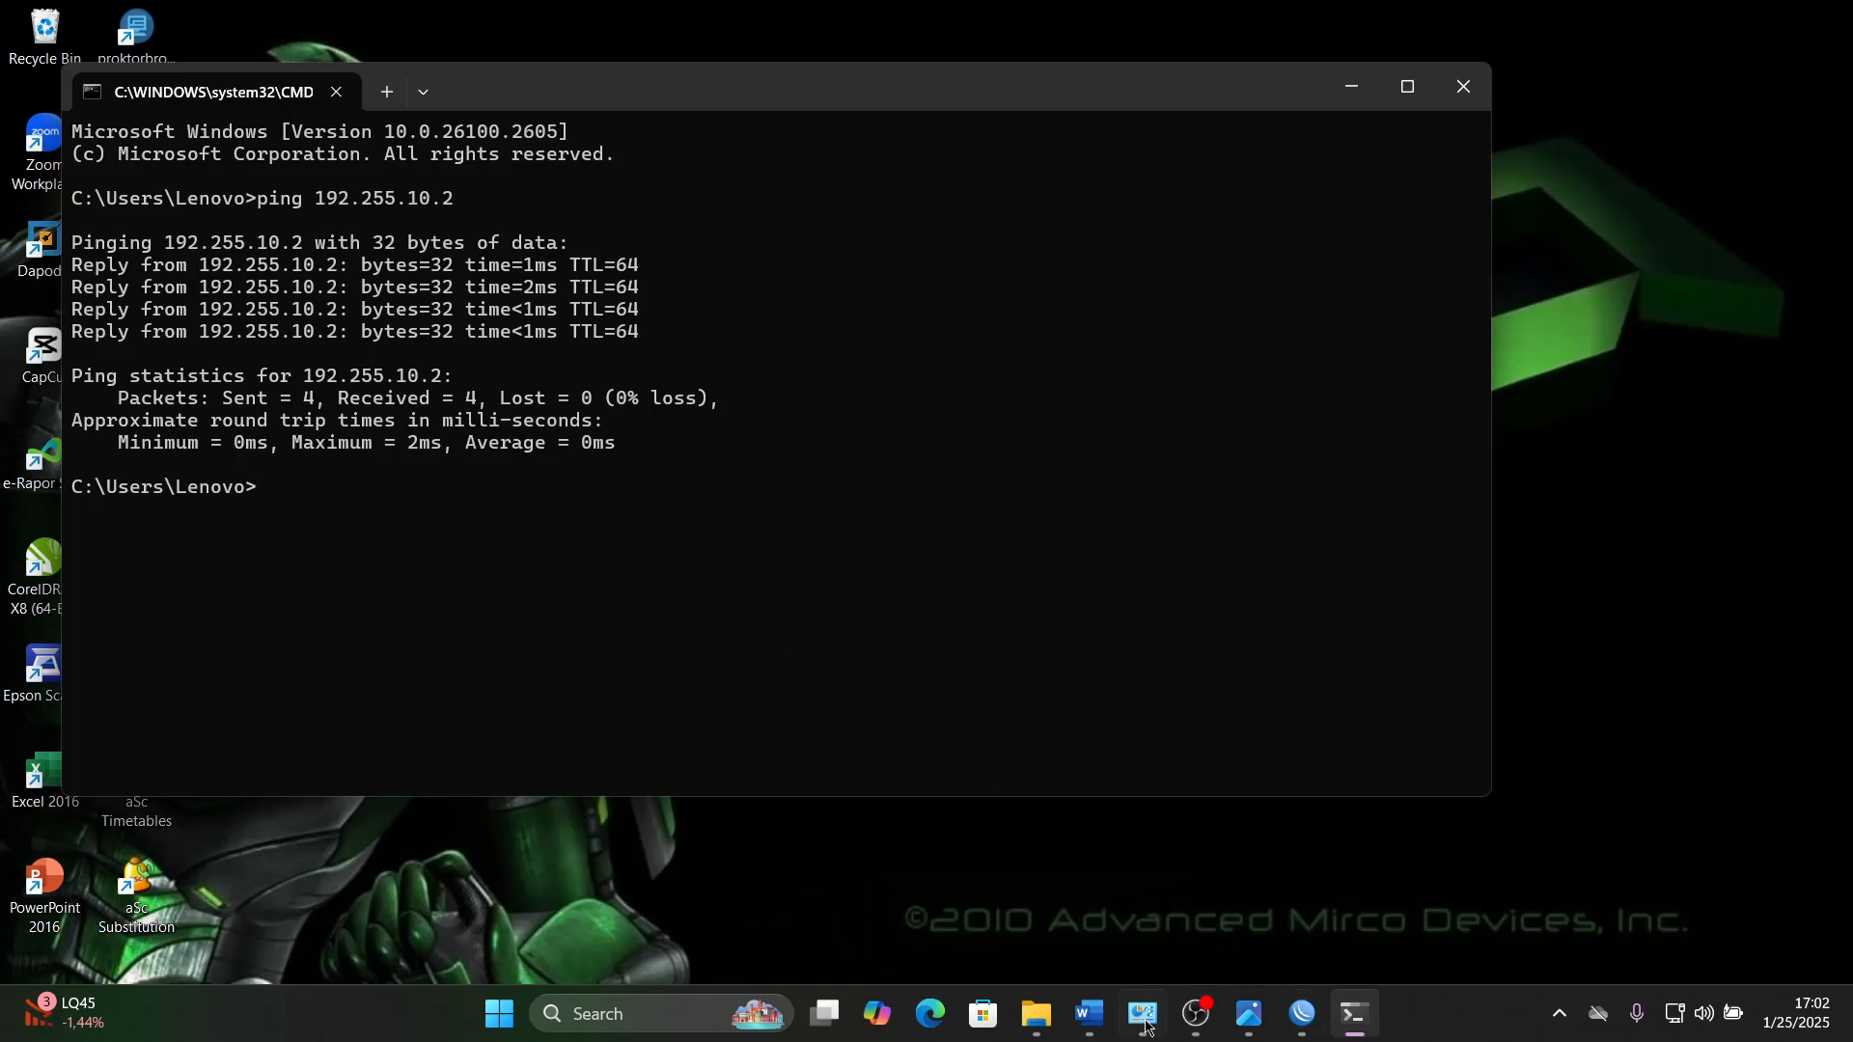
{"action": "left_click", "coordinate": [1095, 1023]}
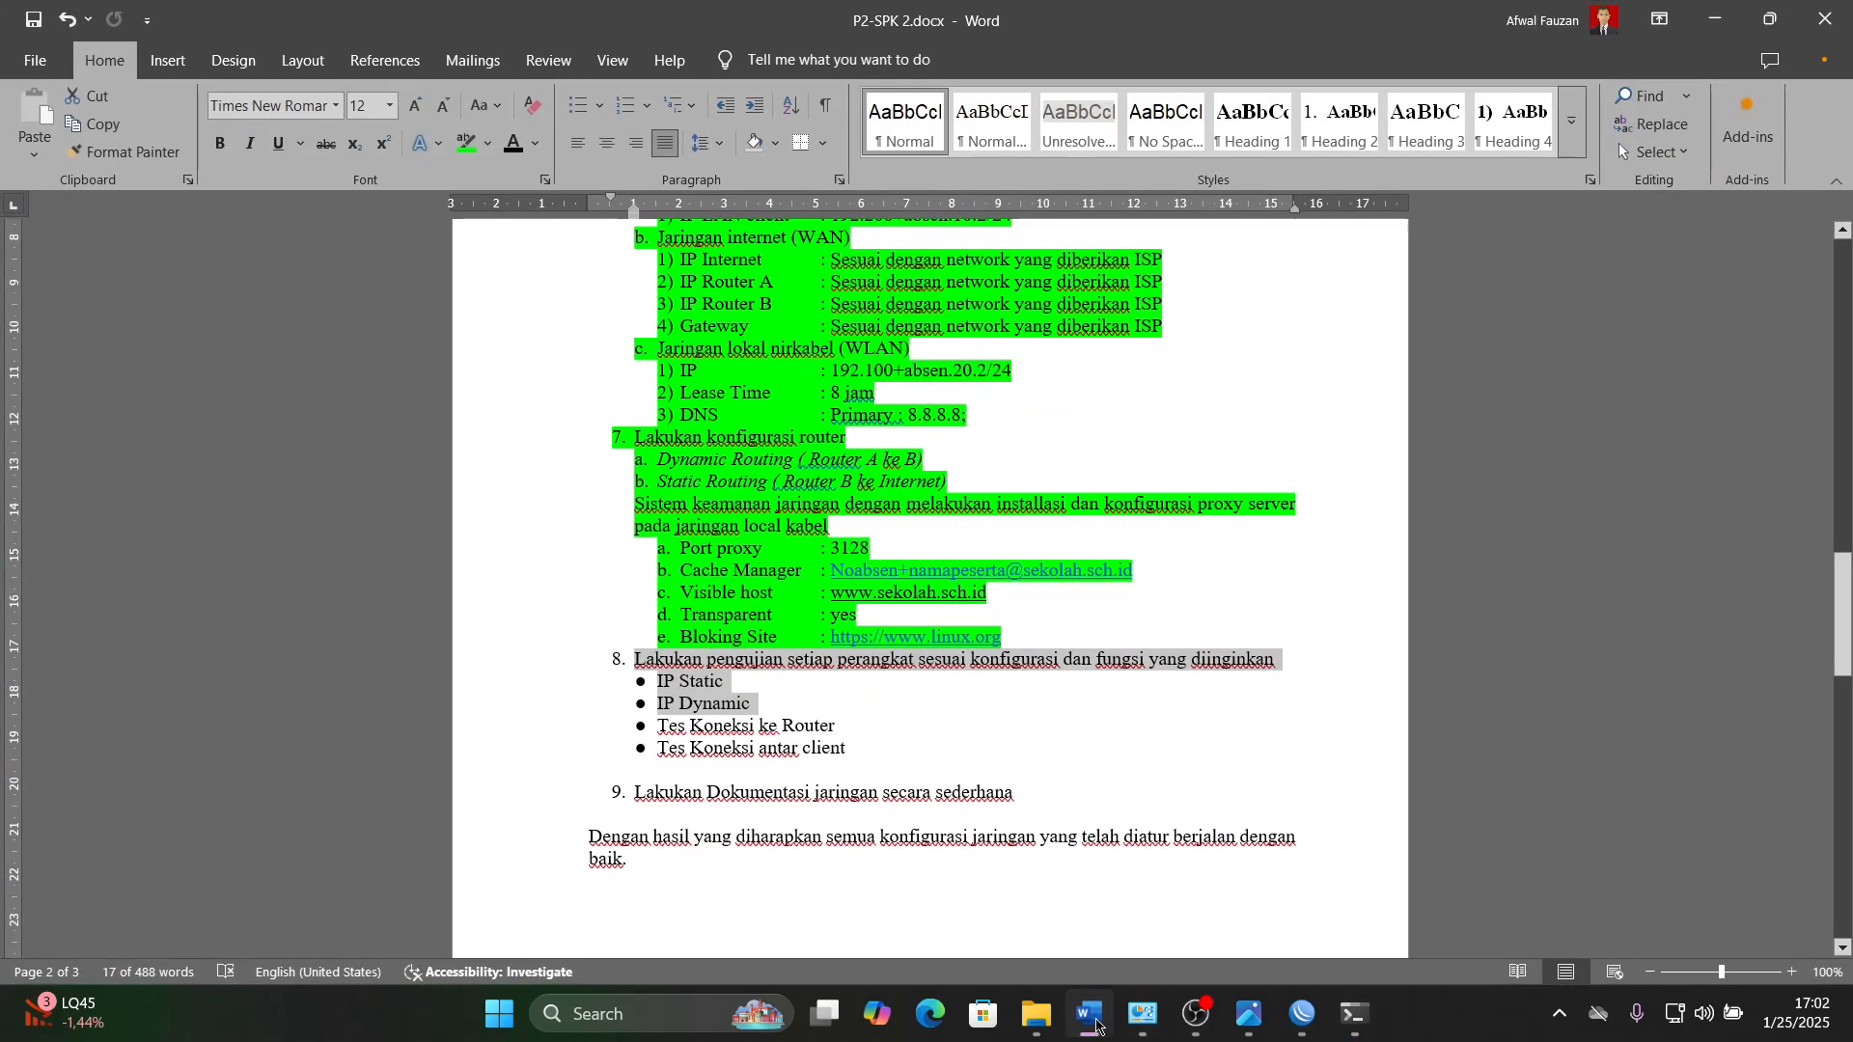
{"action": "left_click", "coordinate": [1095, 1023]}
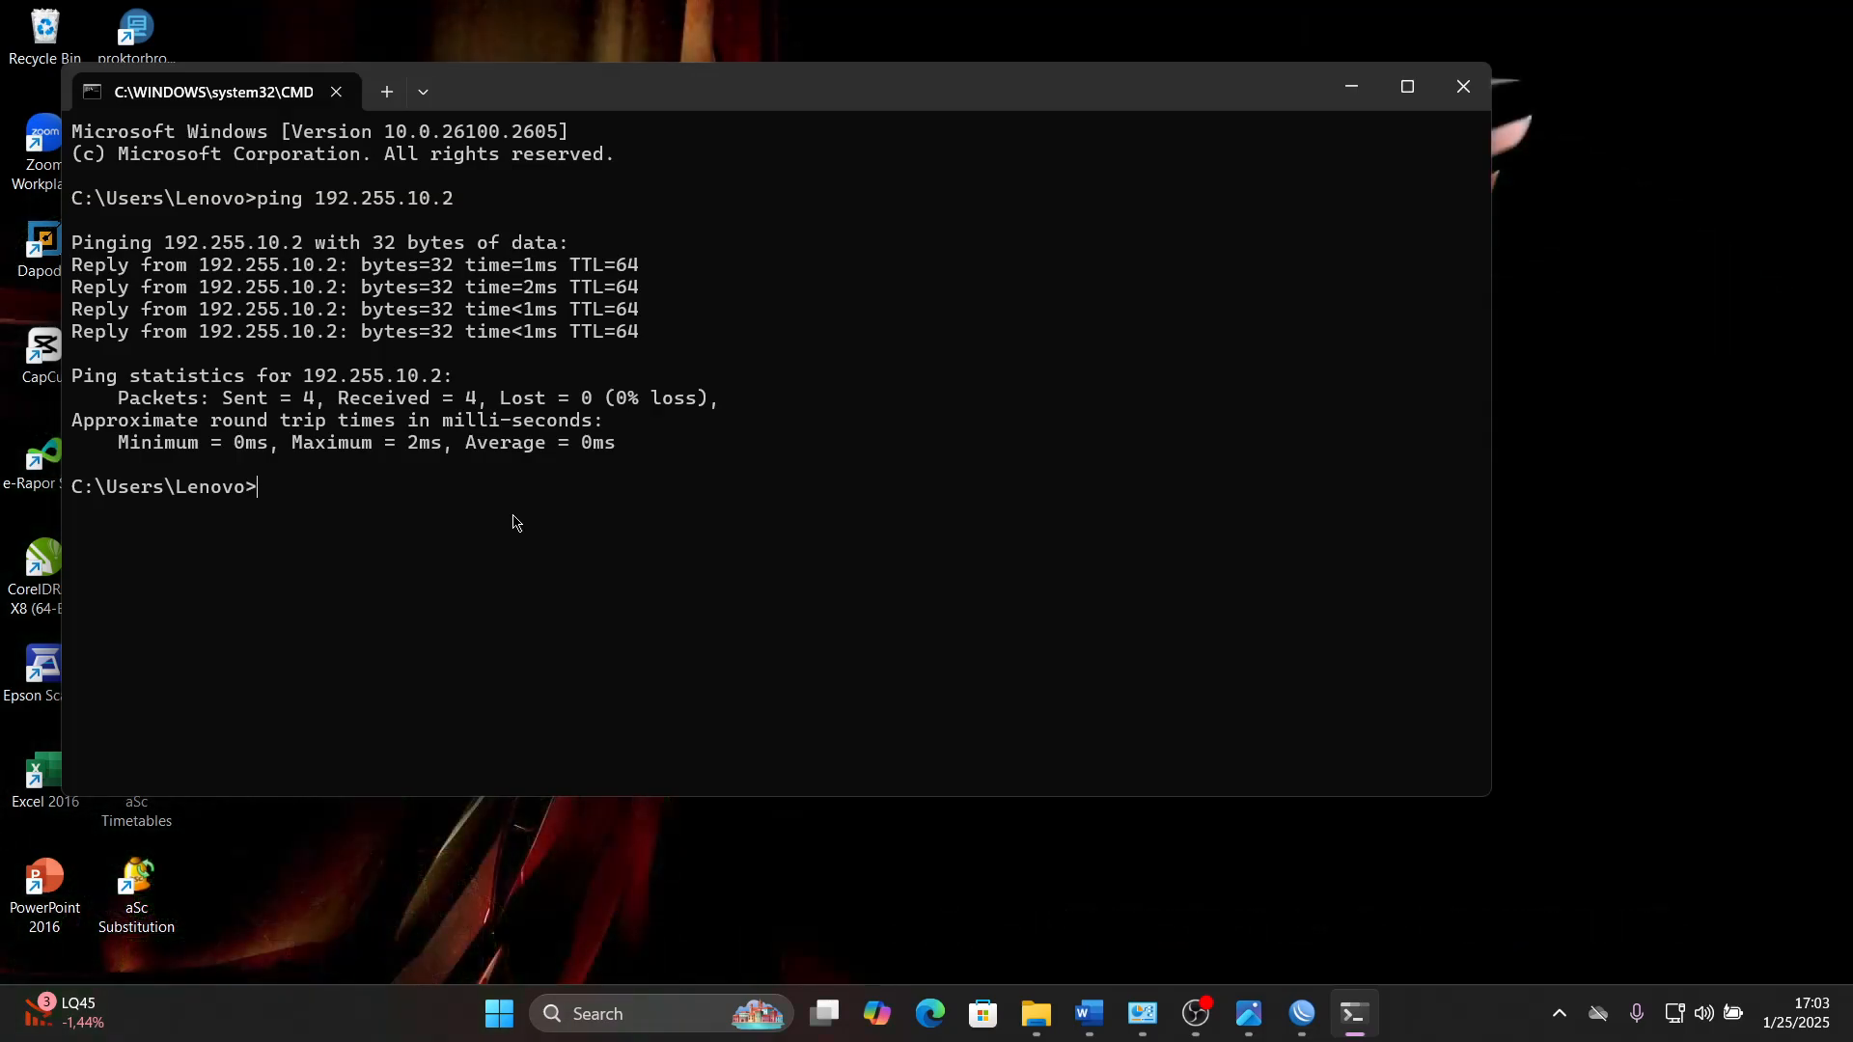
- Ping the WLAN address 192.155.20.2 from the Command Prompt, consulting the Word task sheet for the address format
{"action": "type", "text": "ping 192."}
{"action": "left_click", "coordinate": [1089, 1013]}
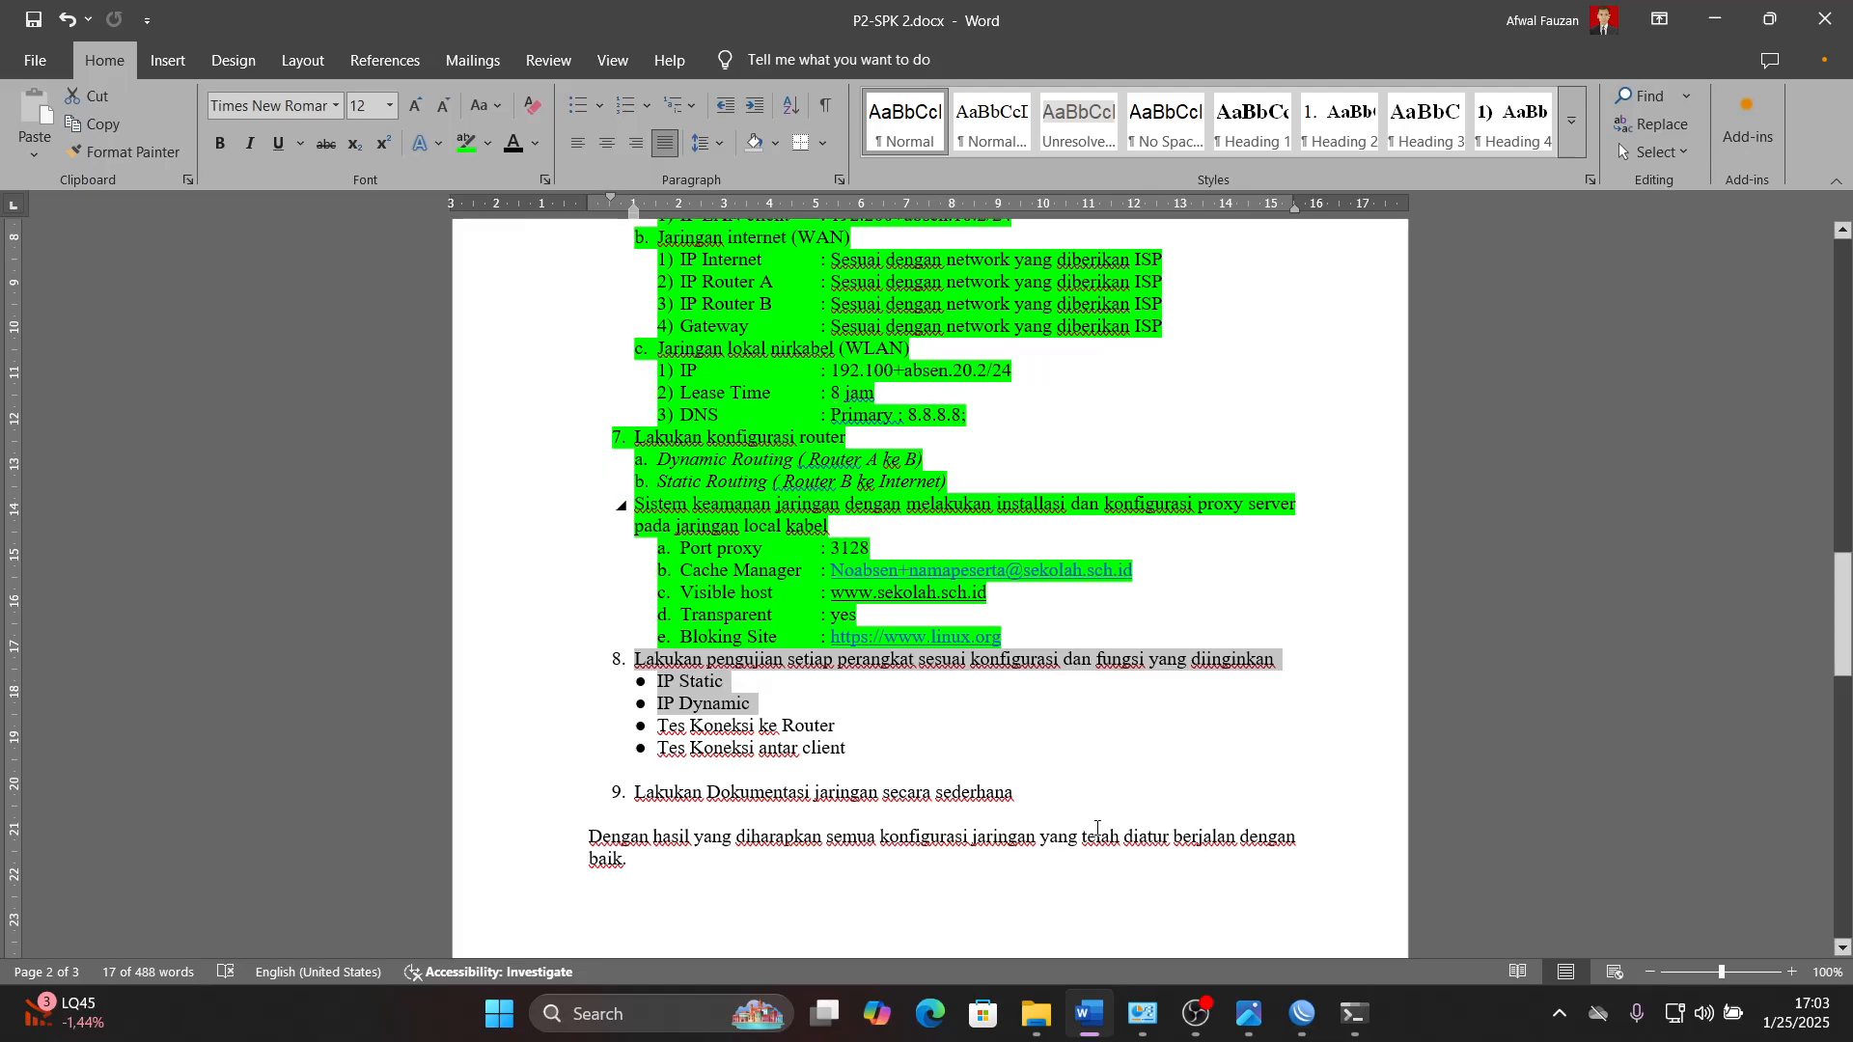
{"action": "left_click", "coordinate": [1087, 1014]}
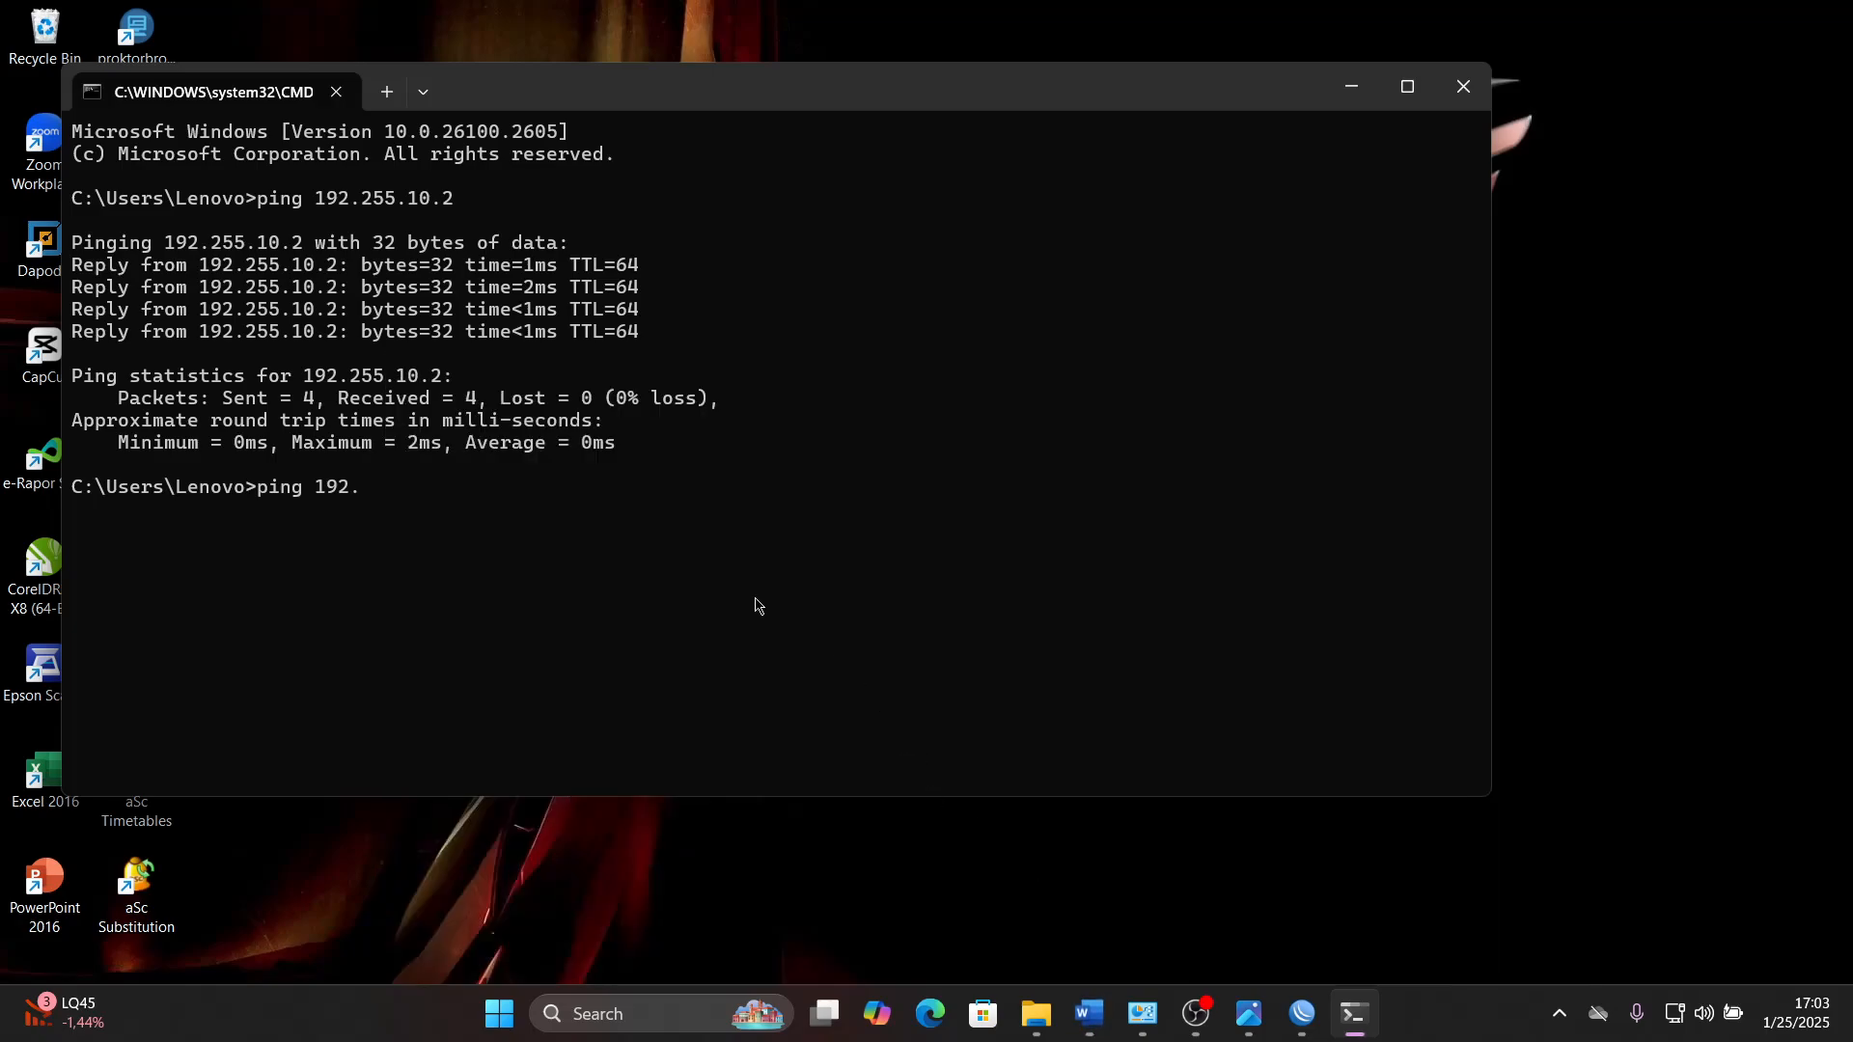
{"action": "type", "text": "ping 192.155"}
{"action": "type", "text": "1"}
{"action": "key", "text": "BackSpace"}
{"action": "left_click", "coordinate": [1085, 1015]}
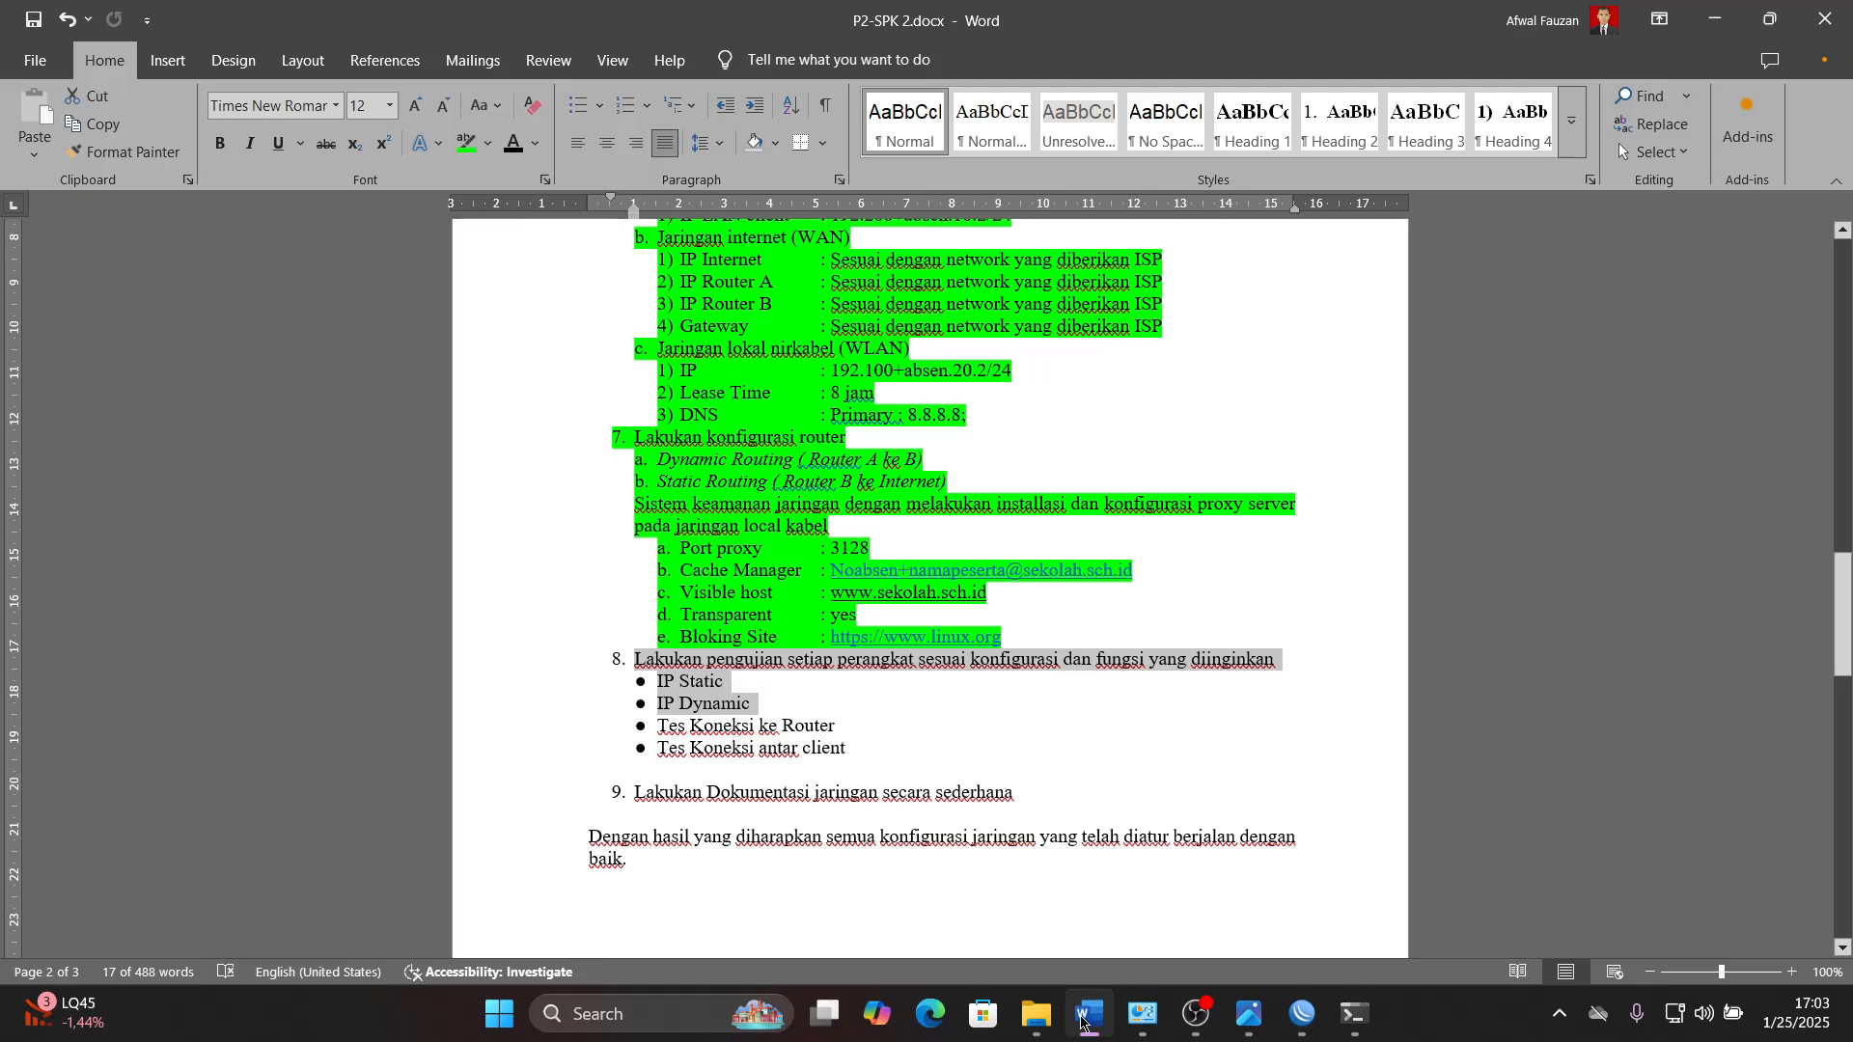
{"action": "left_click", "coordinate": [1086, 1015]}
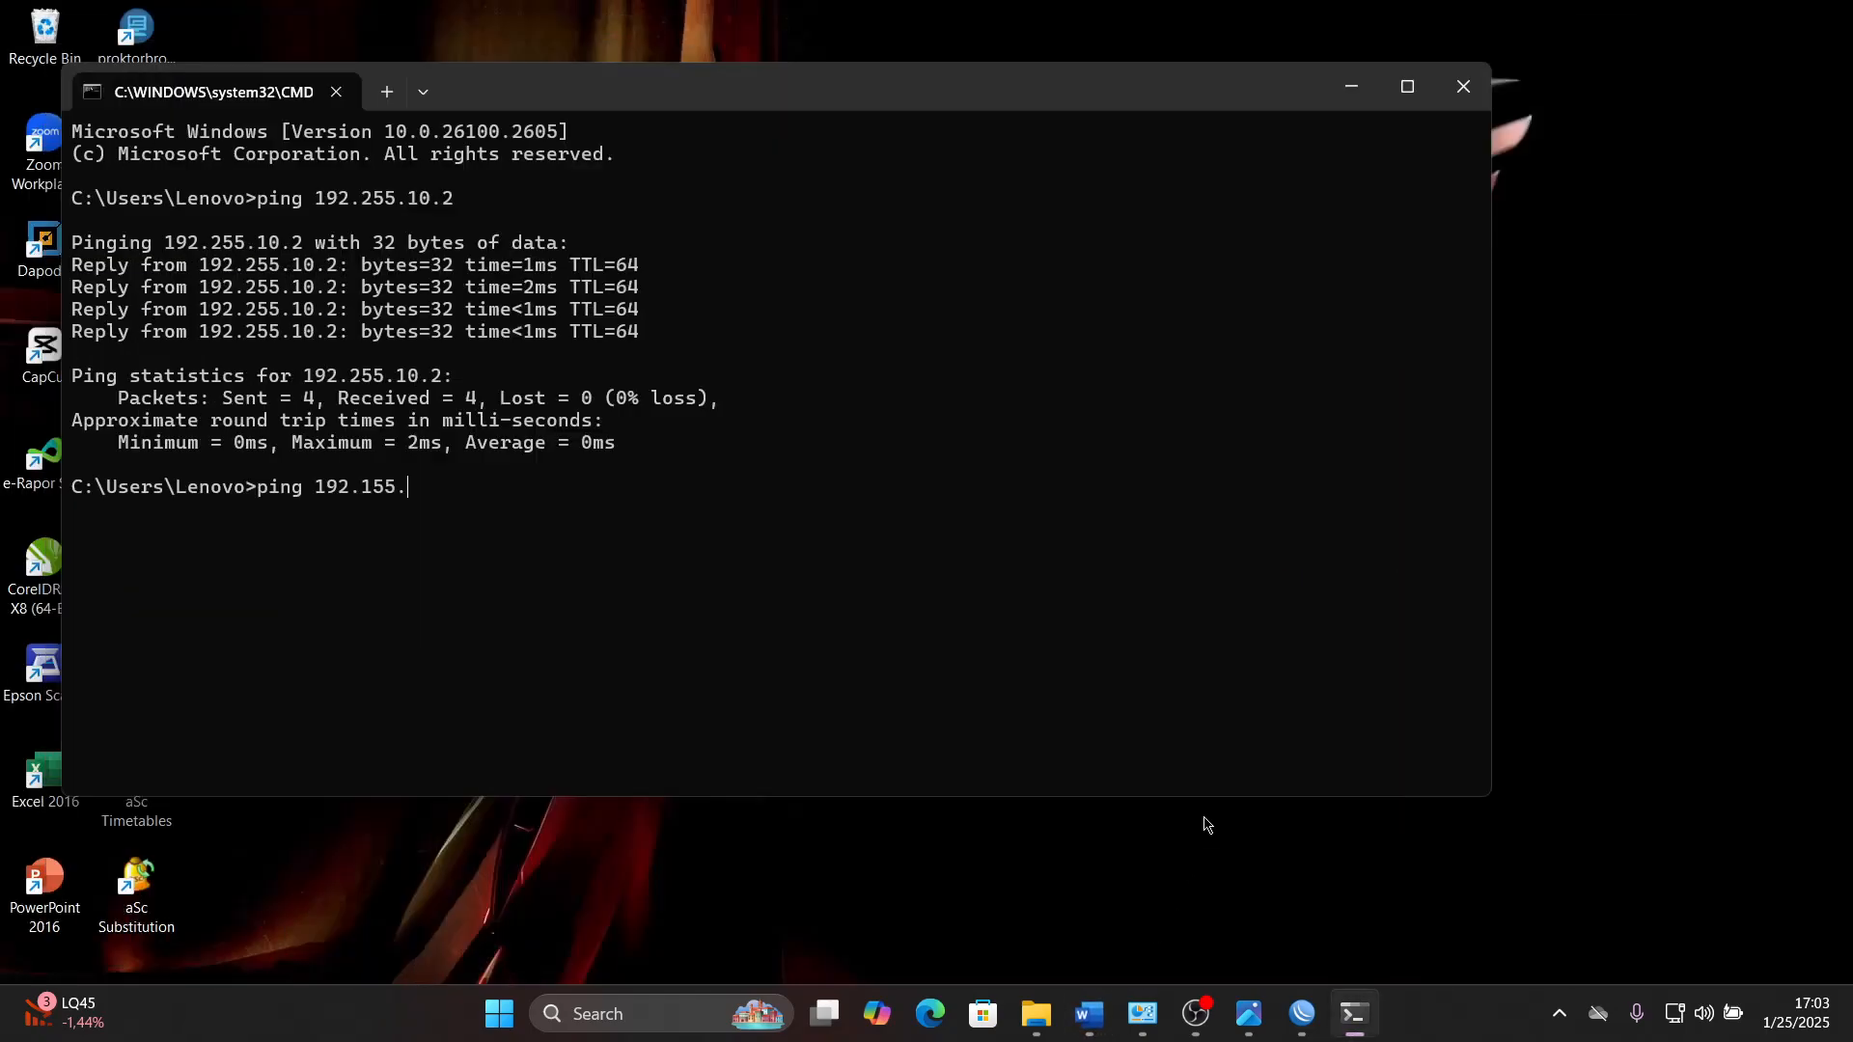
{"action": "type", "text": "20."}
{"action": "left_click", "coordinate": [1090, 1015]}
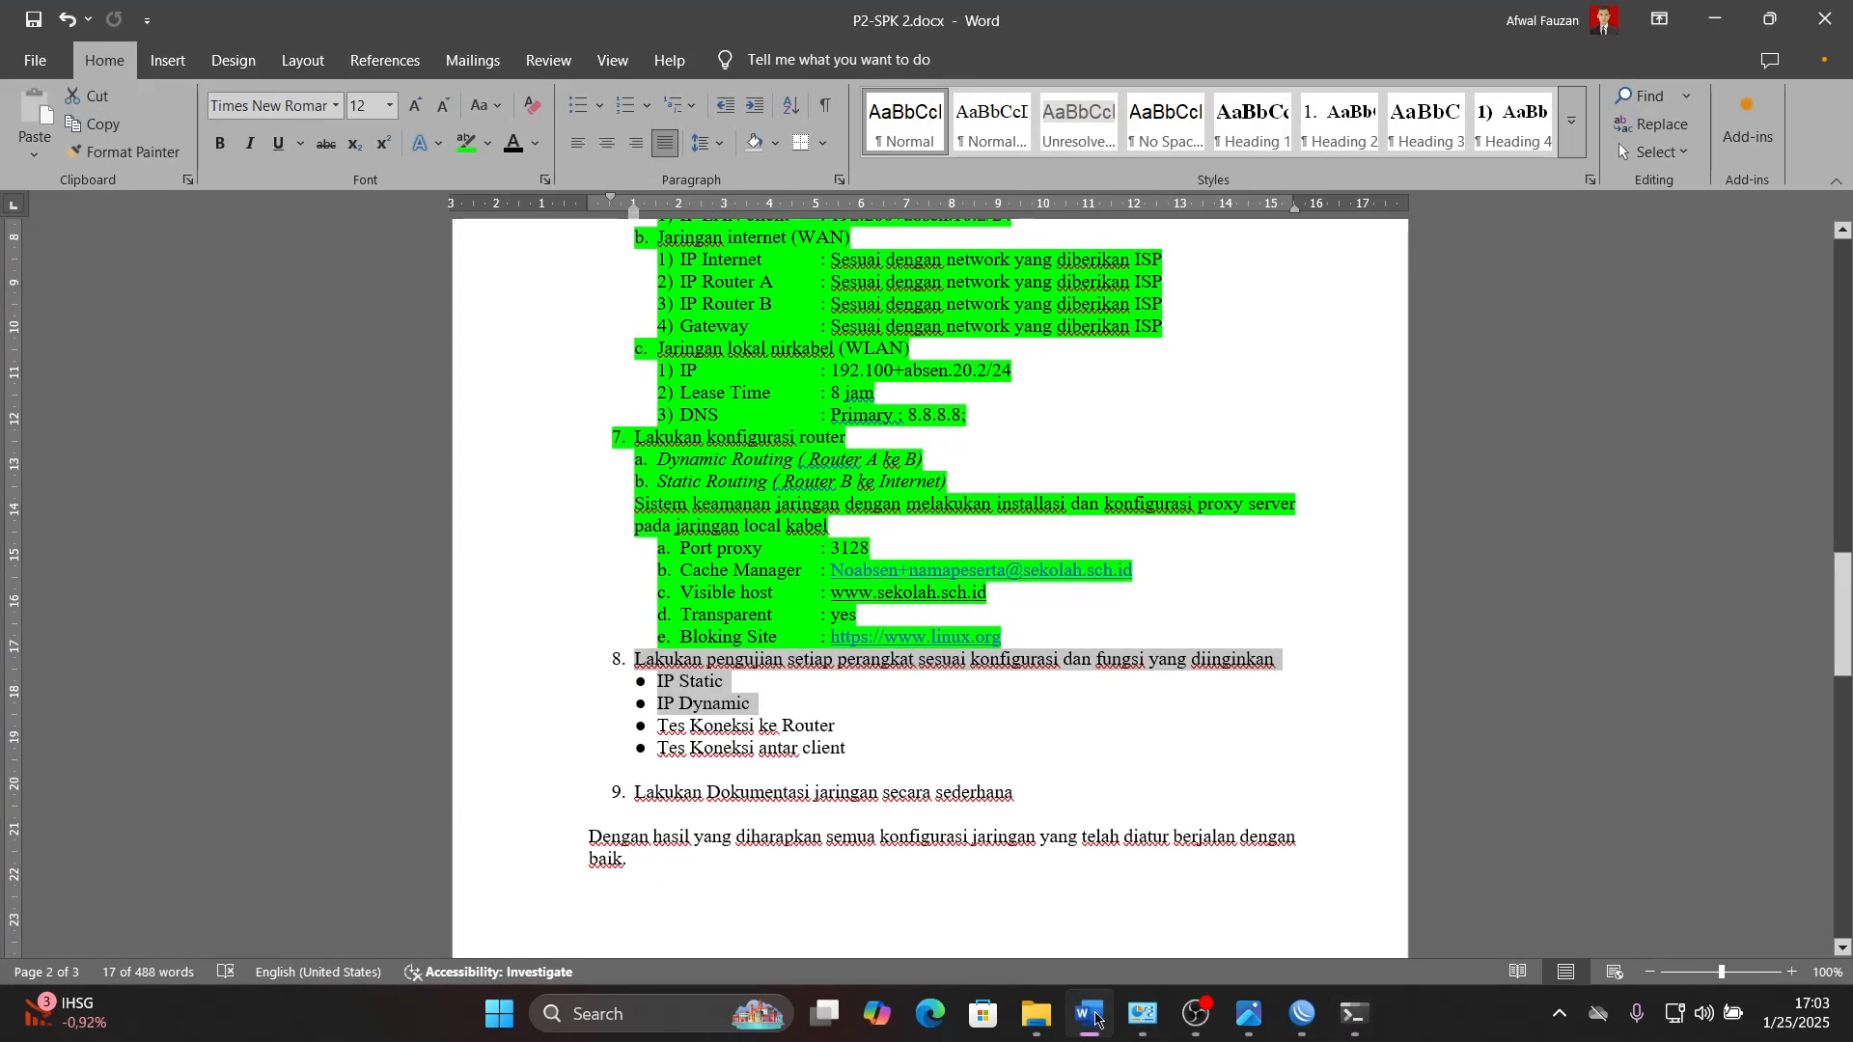
{"action": "left_click", "coordinate": [1094, 1015]}
{"action": "type", "text": ".155.20."}
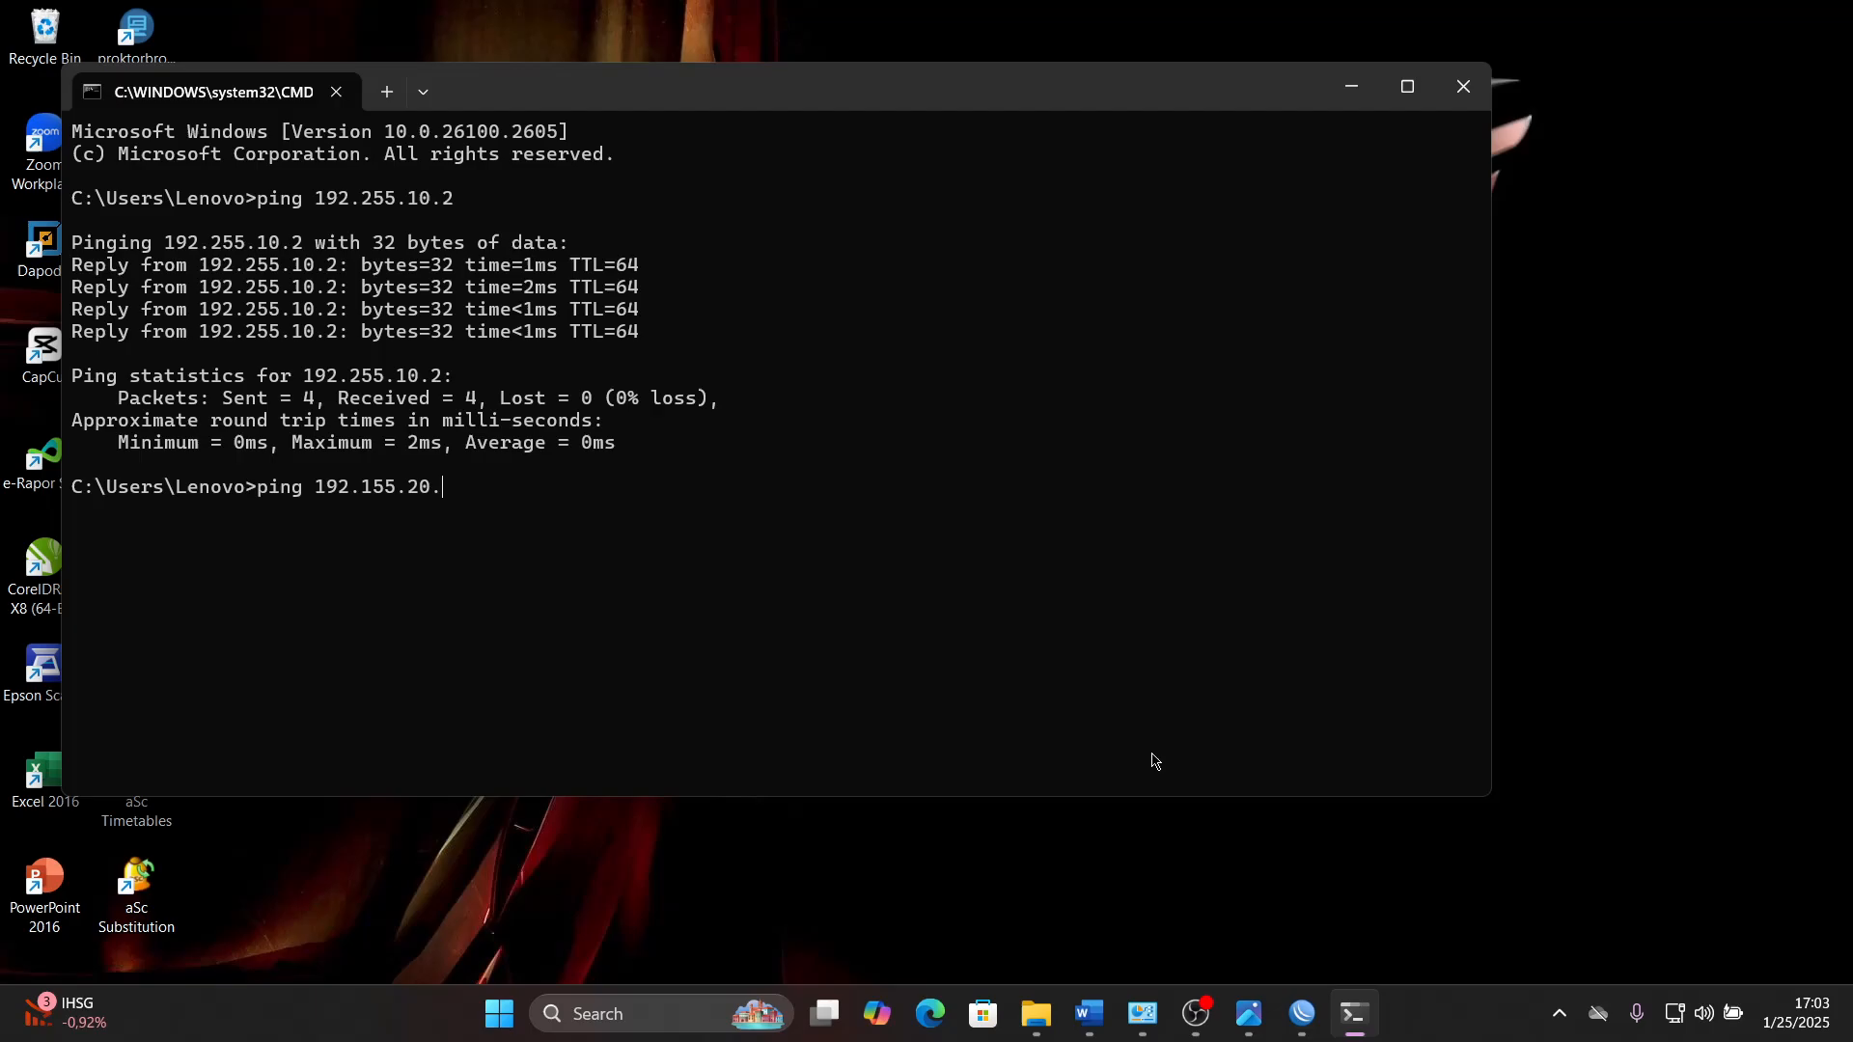
{"action": "type", "text": "2"}
{"action": "key", "text": "Return"}
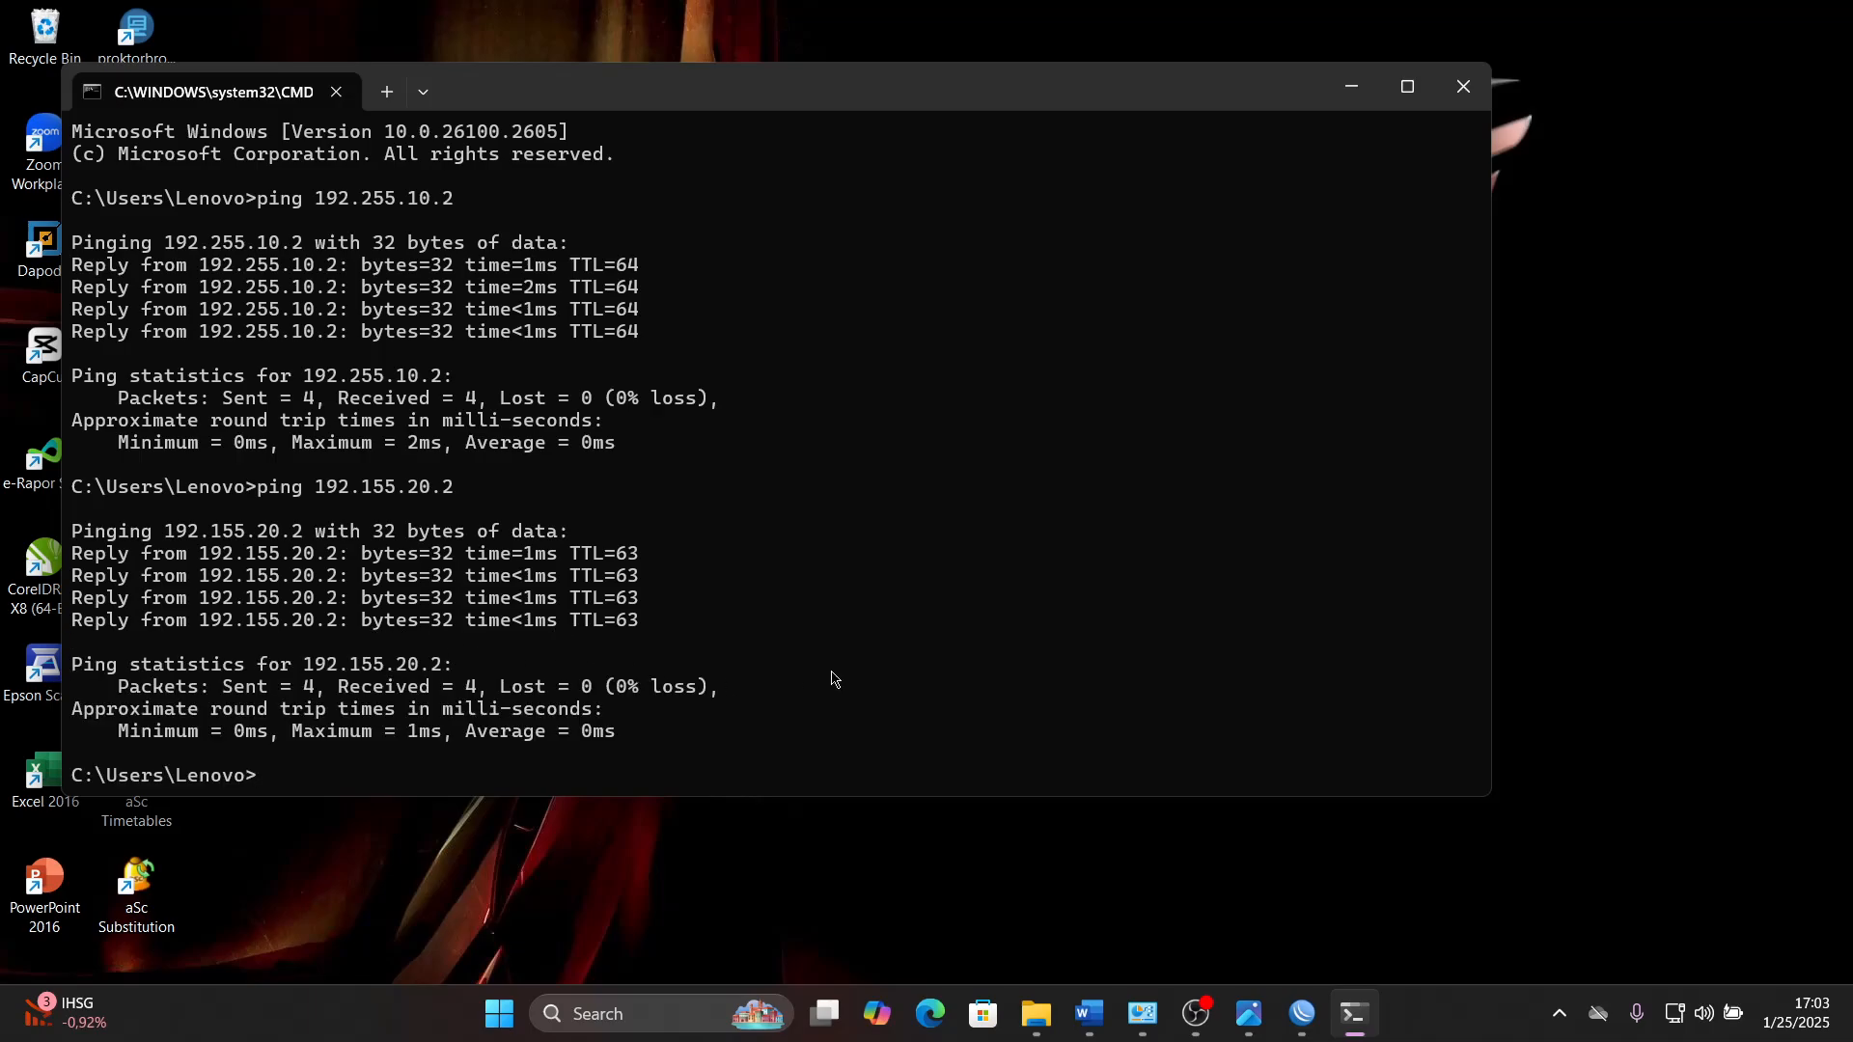
- Begin another ping command in the Command Prompt
{"action": "type", "text": "ping"}
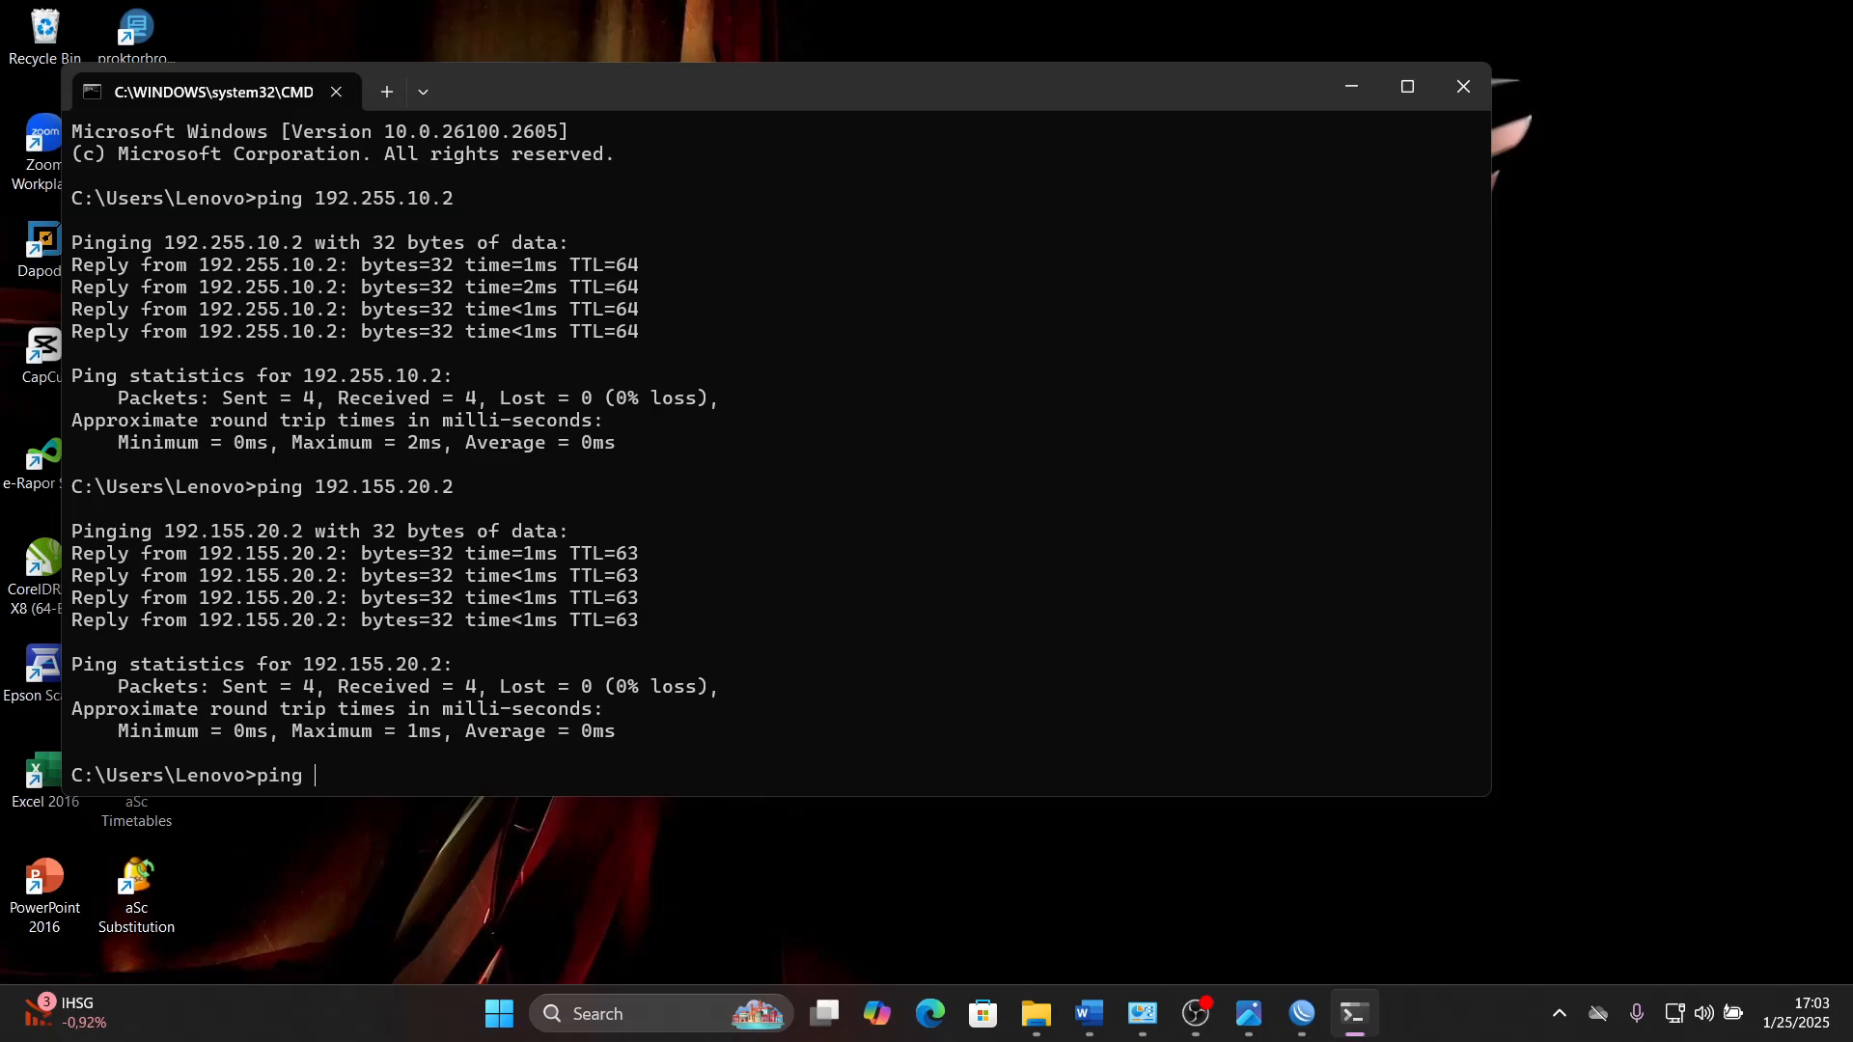
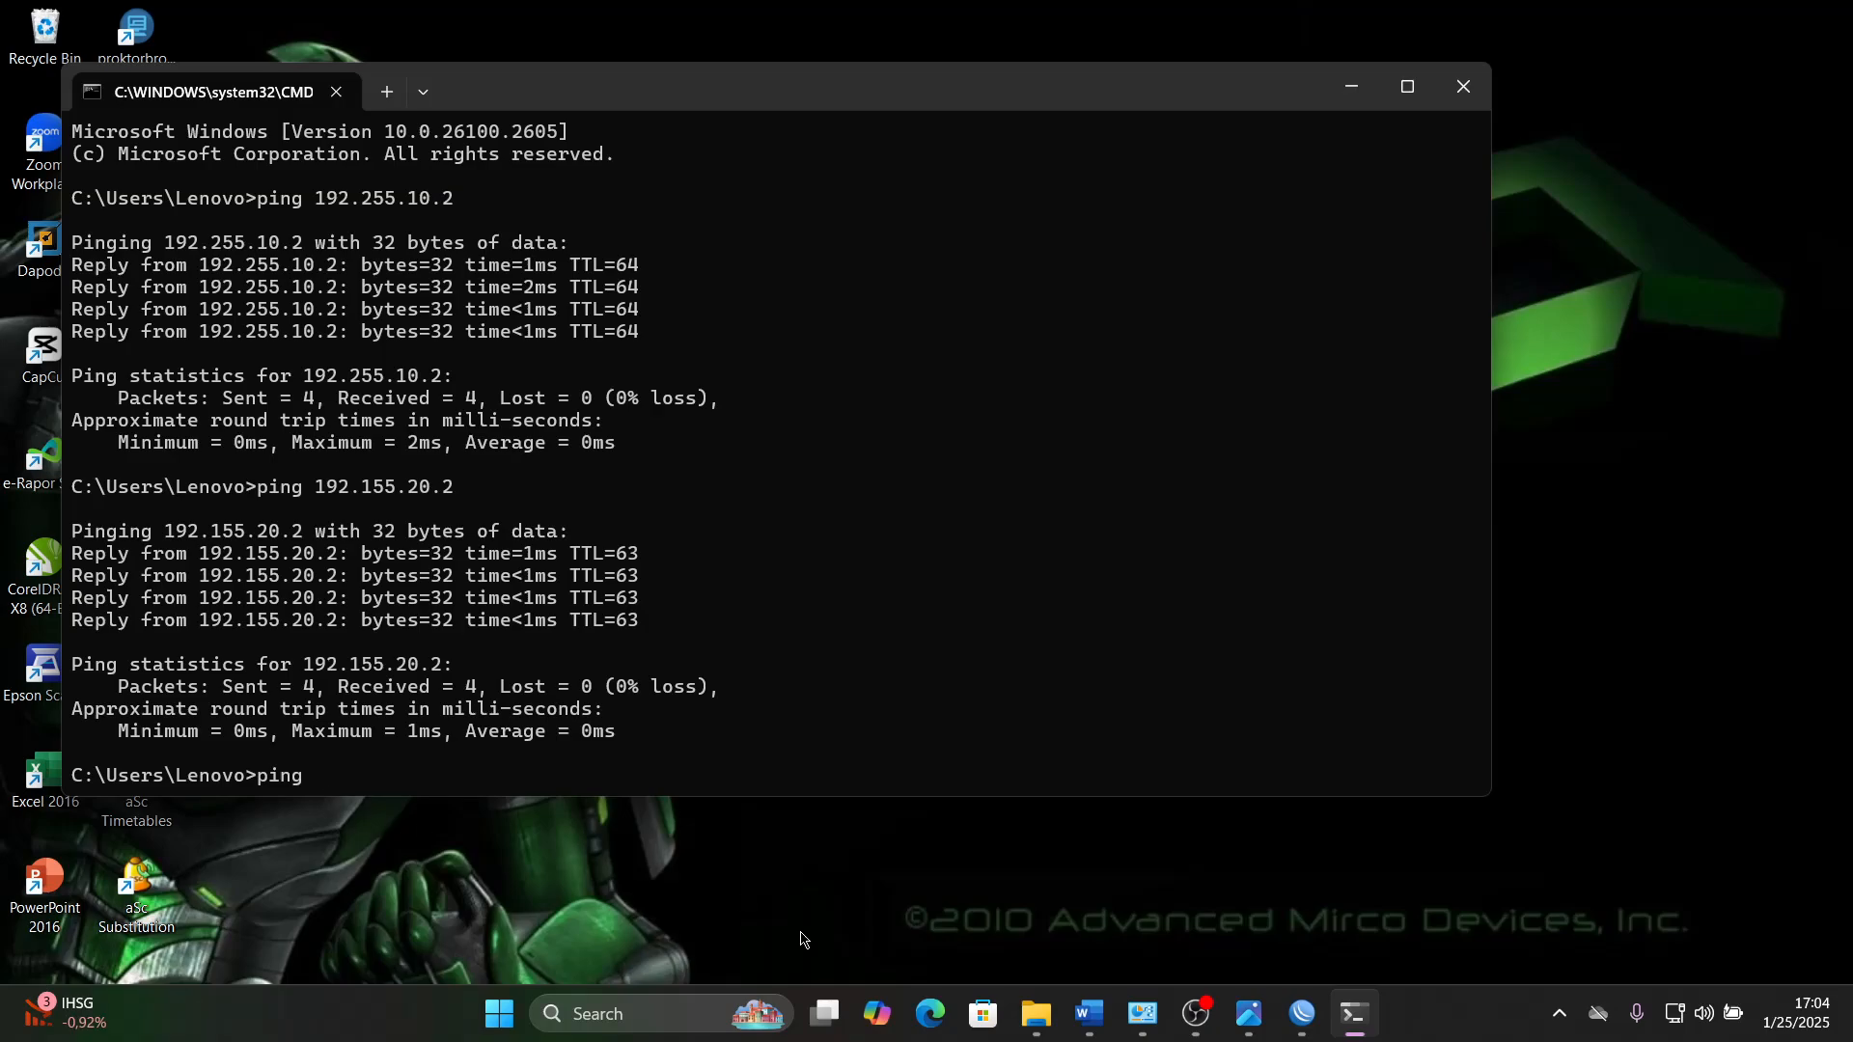
- Check Router_A's address list in WinBox, then try to ping 192.168.1.1 from the Command Prompt
{"action": "left_click", "coordinate": [1300, 1032]}
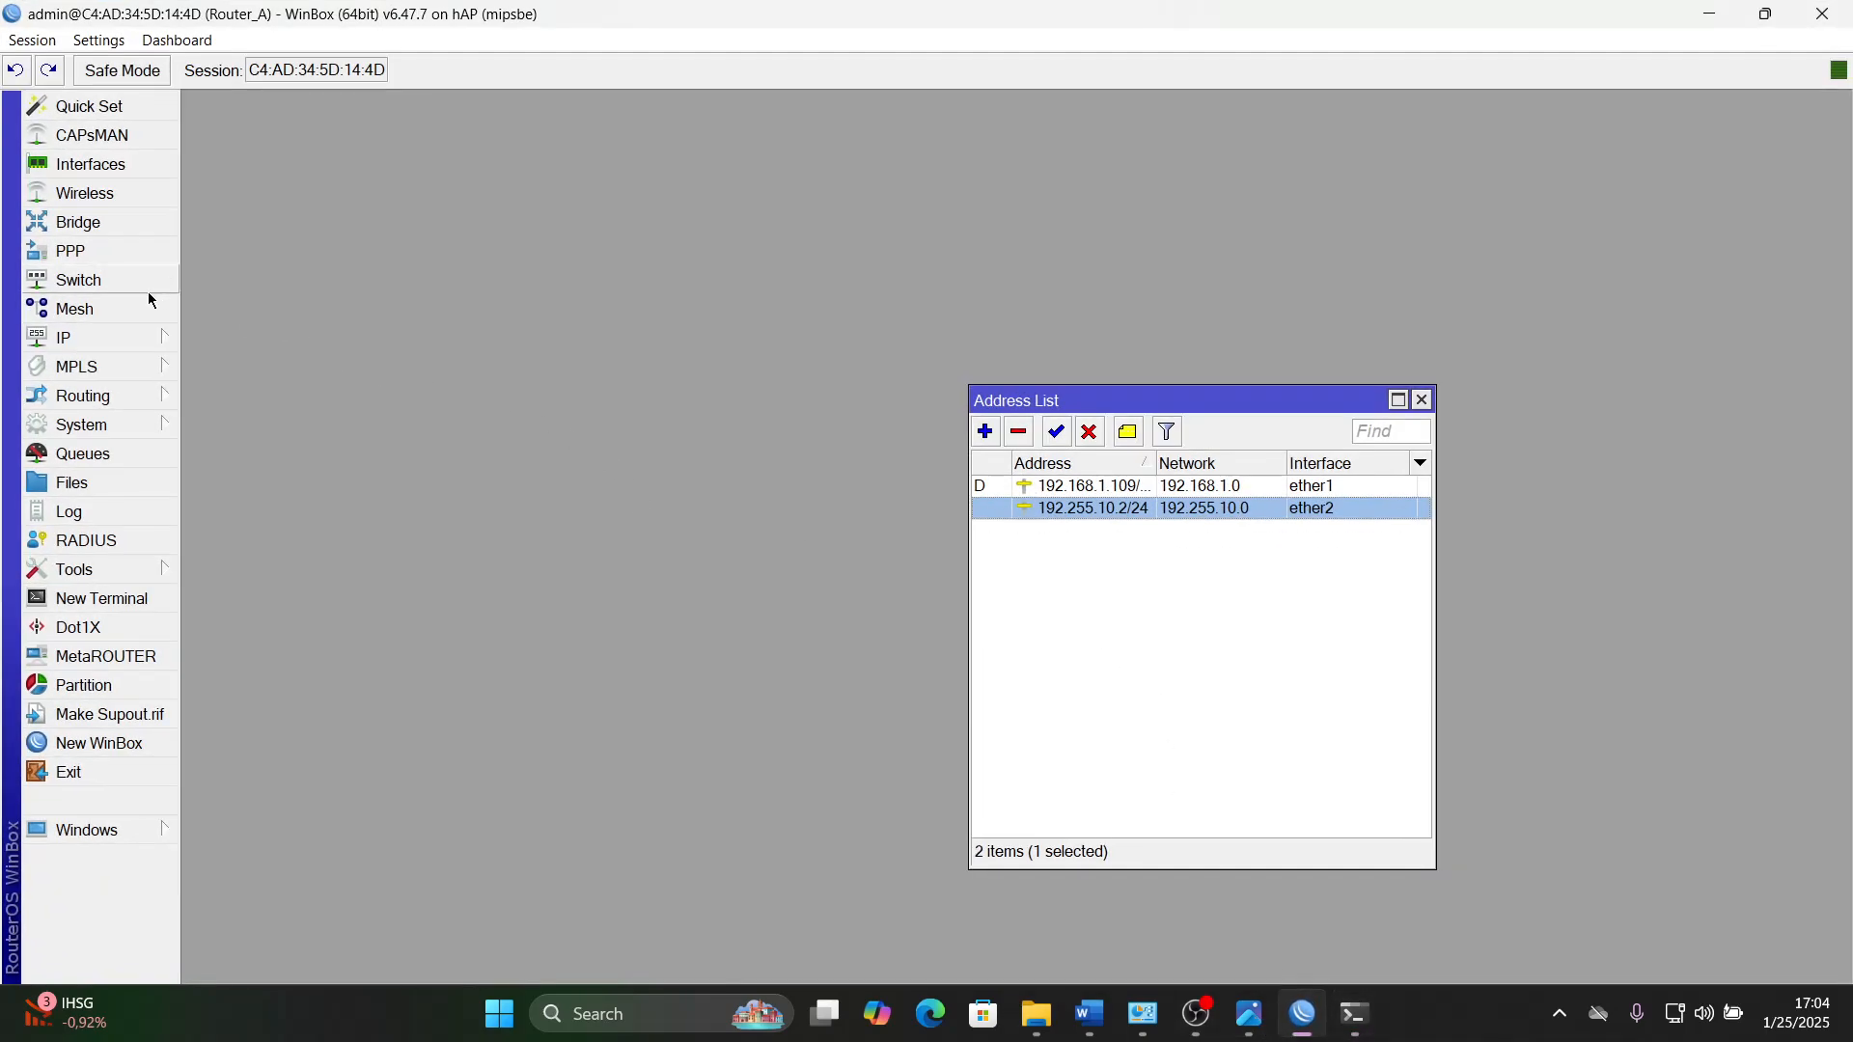
{"action": "left_click", "coordinate": [1308, 1032]}
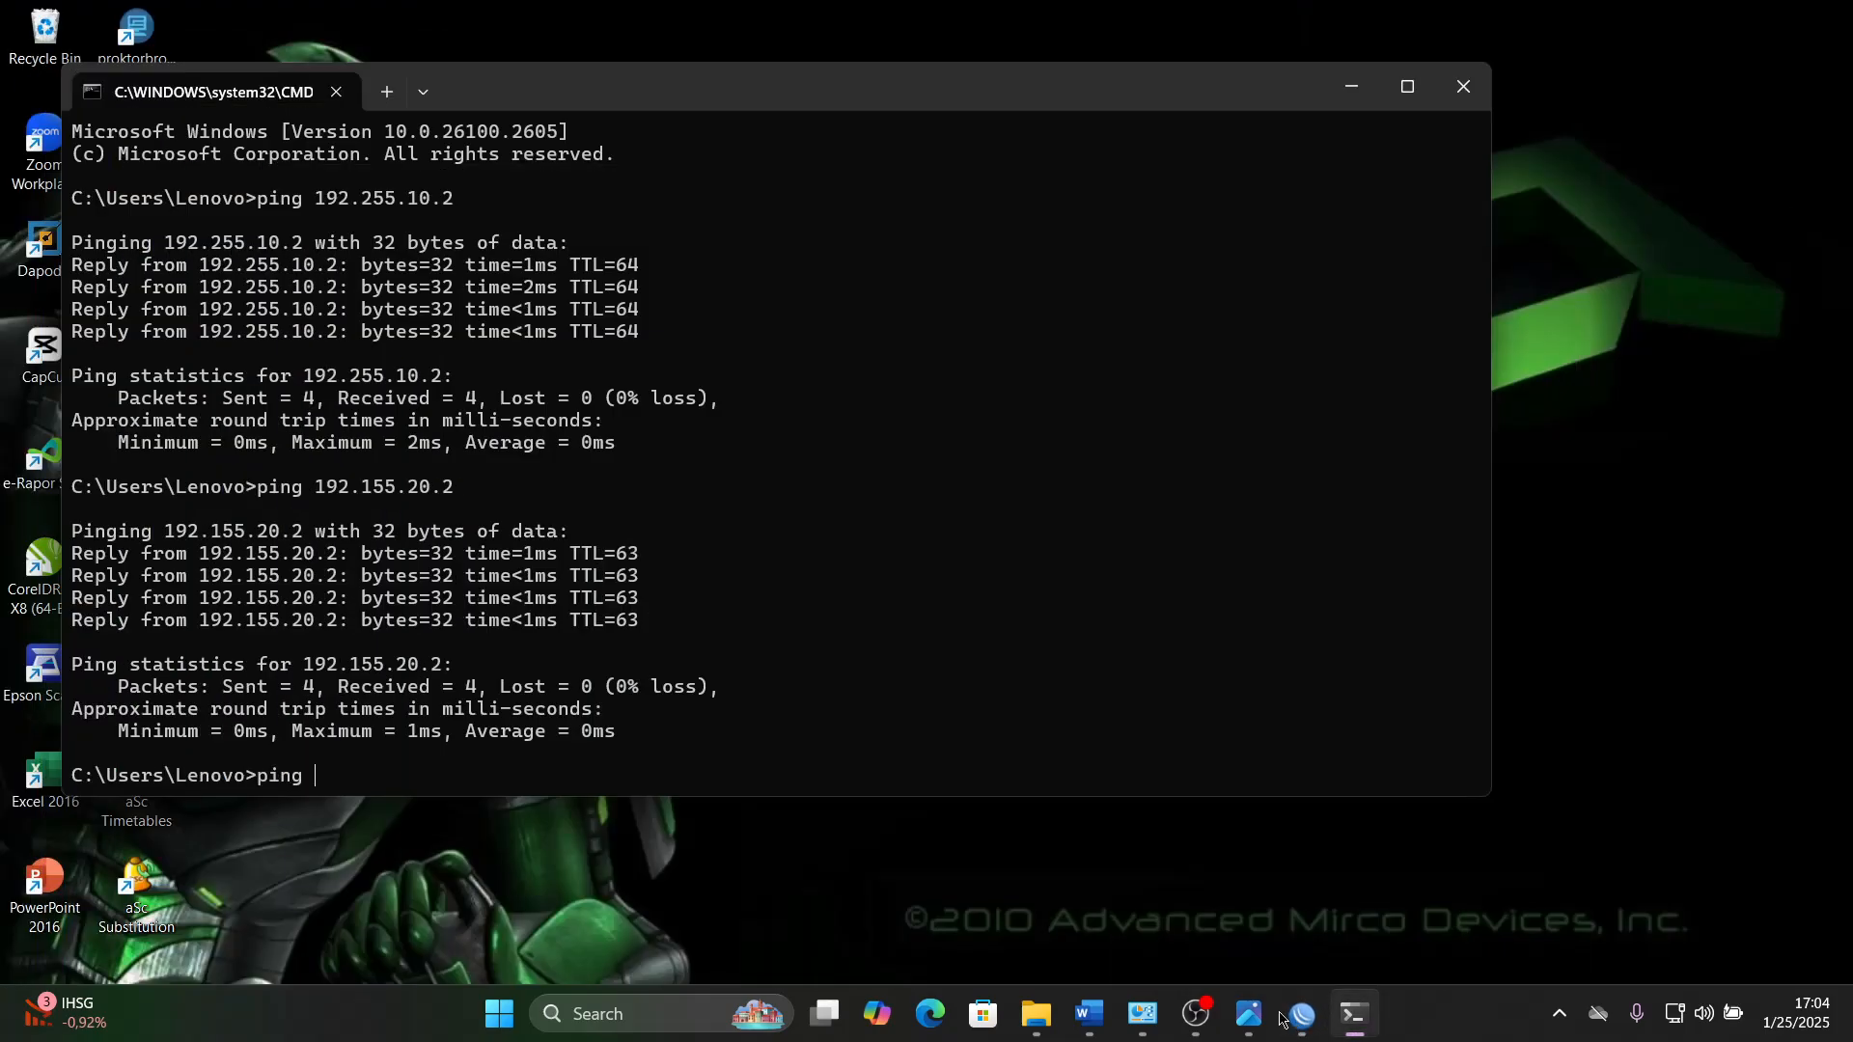
{"action": "type", "text": "ping 192"}
{"action": "type", "text": ".168"}
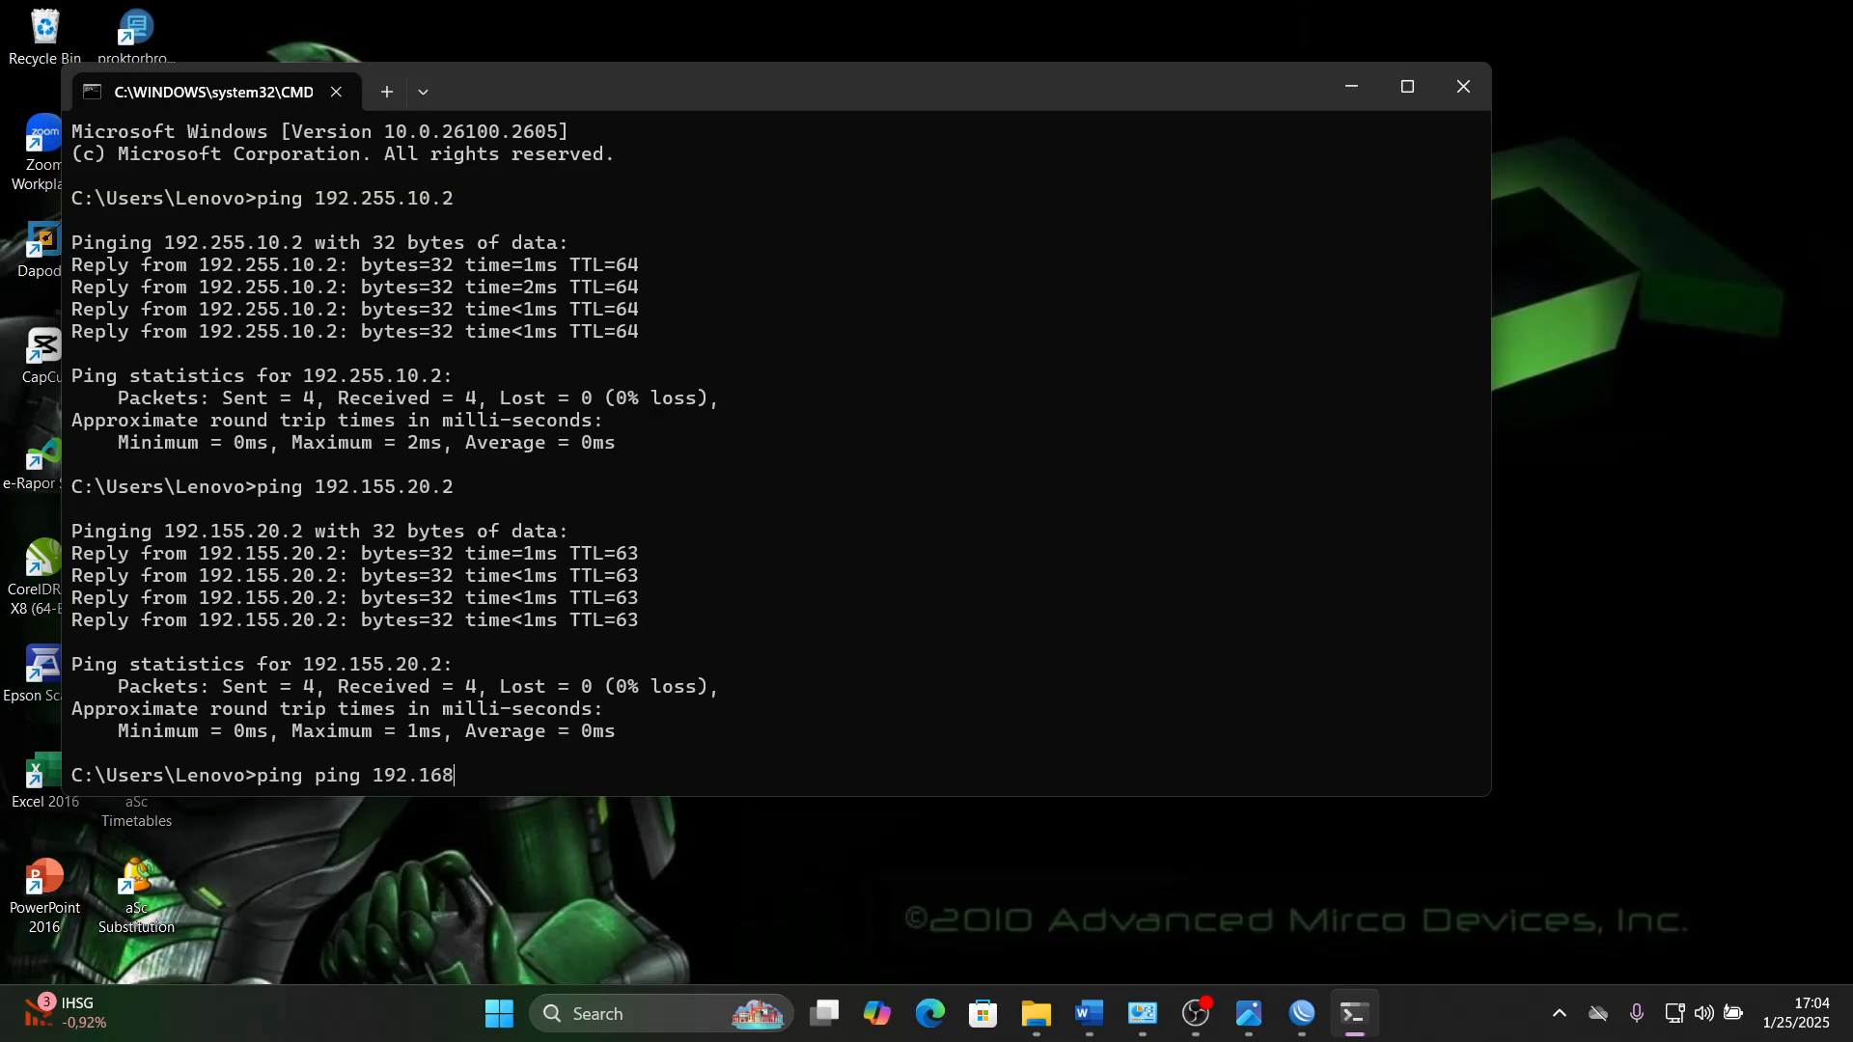
{"action": "type", "text": ".1.1"}
{"action": "key", "text": "Return"}
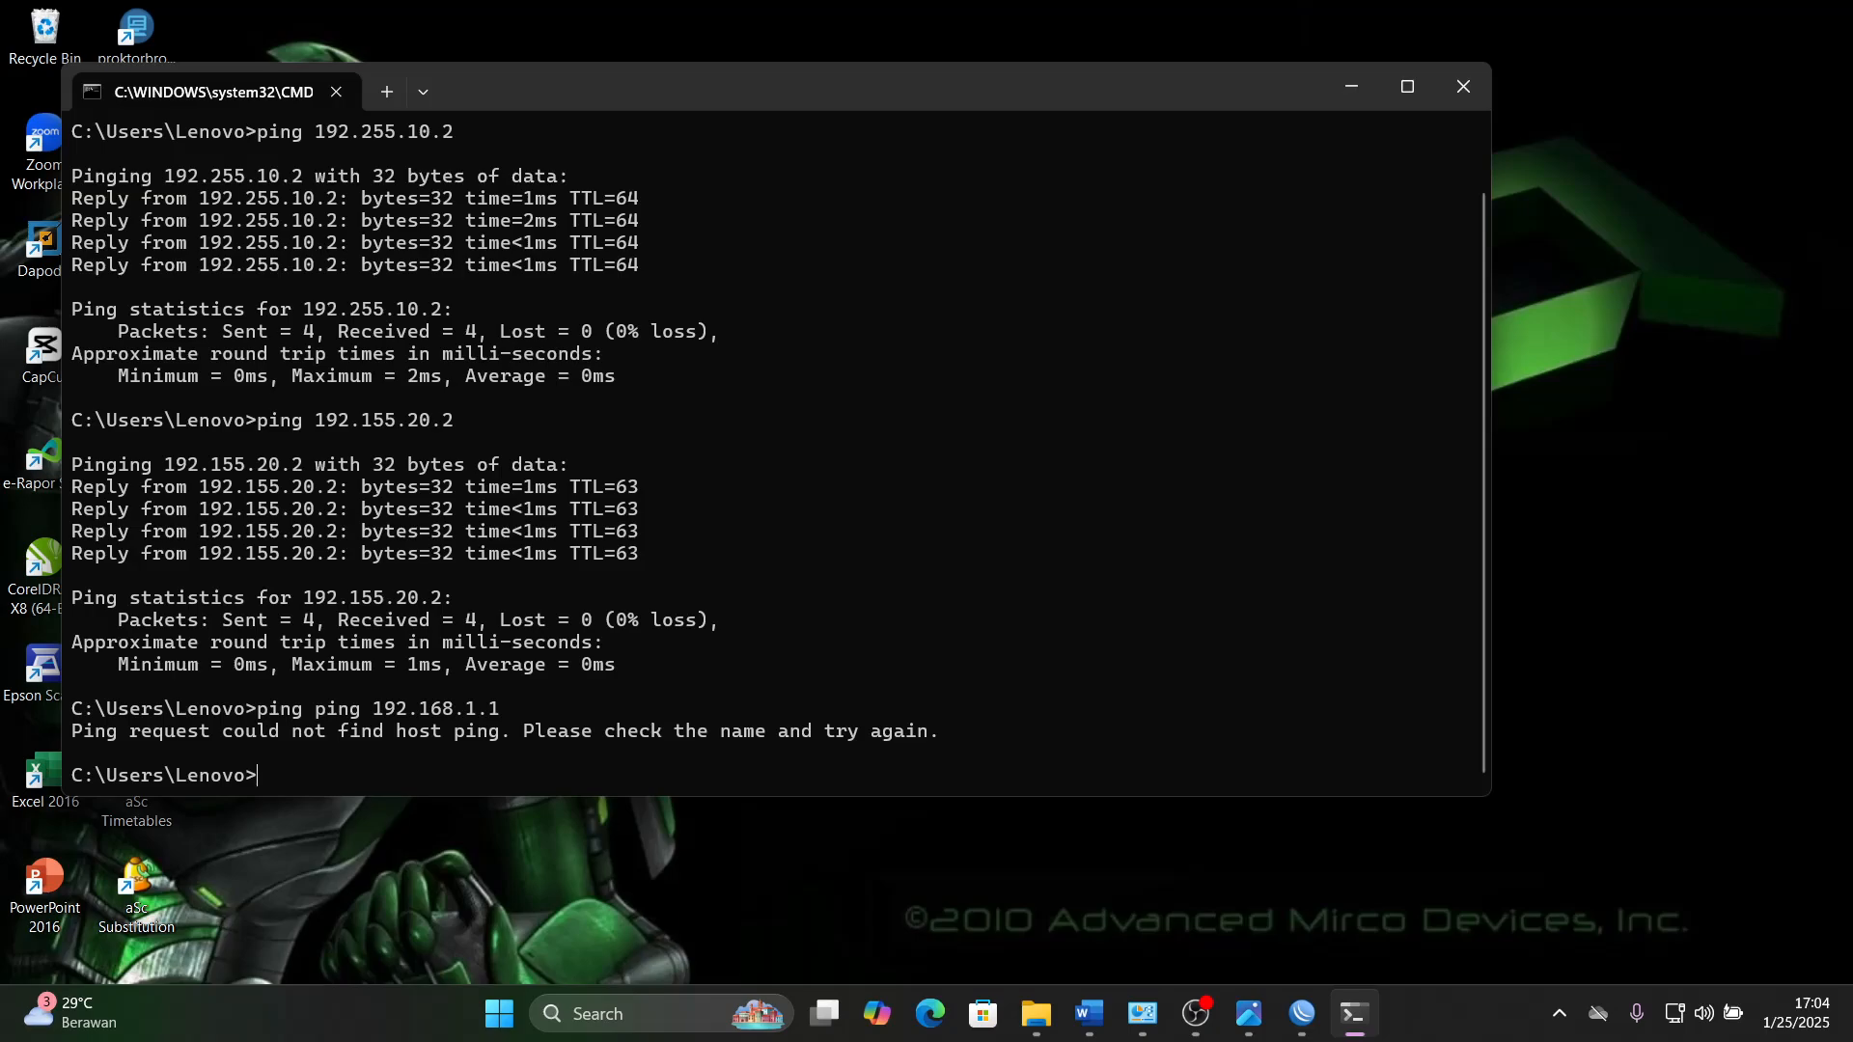
- Look up Router_A's ether1 address in WinBox and begin a ping command with 192.168. in the Command Prompt
{"action": "left_click", "coordinate": [1303, 1013]}
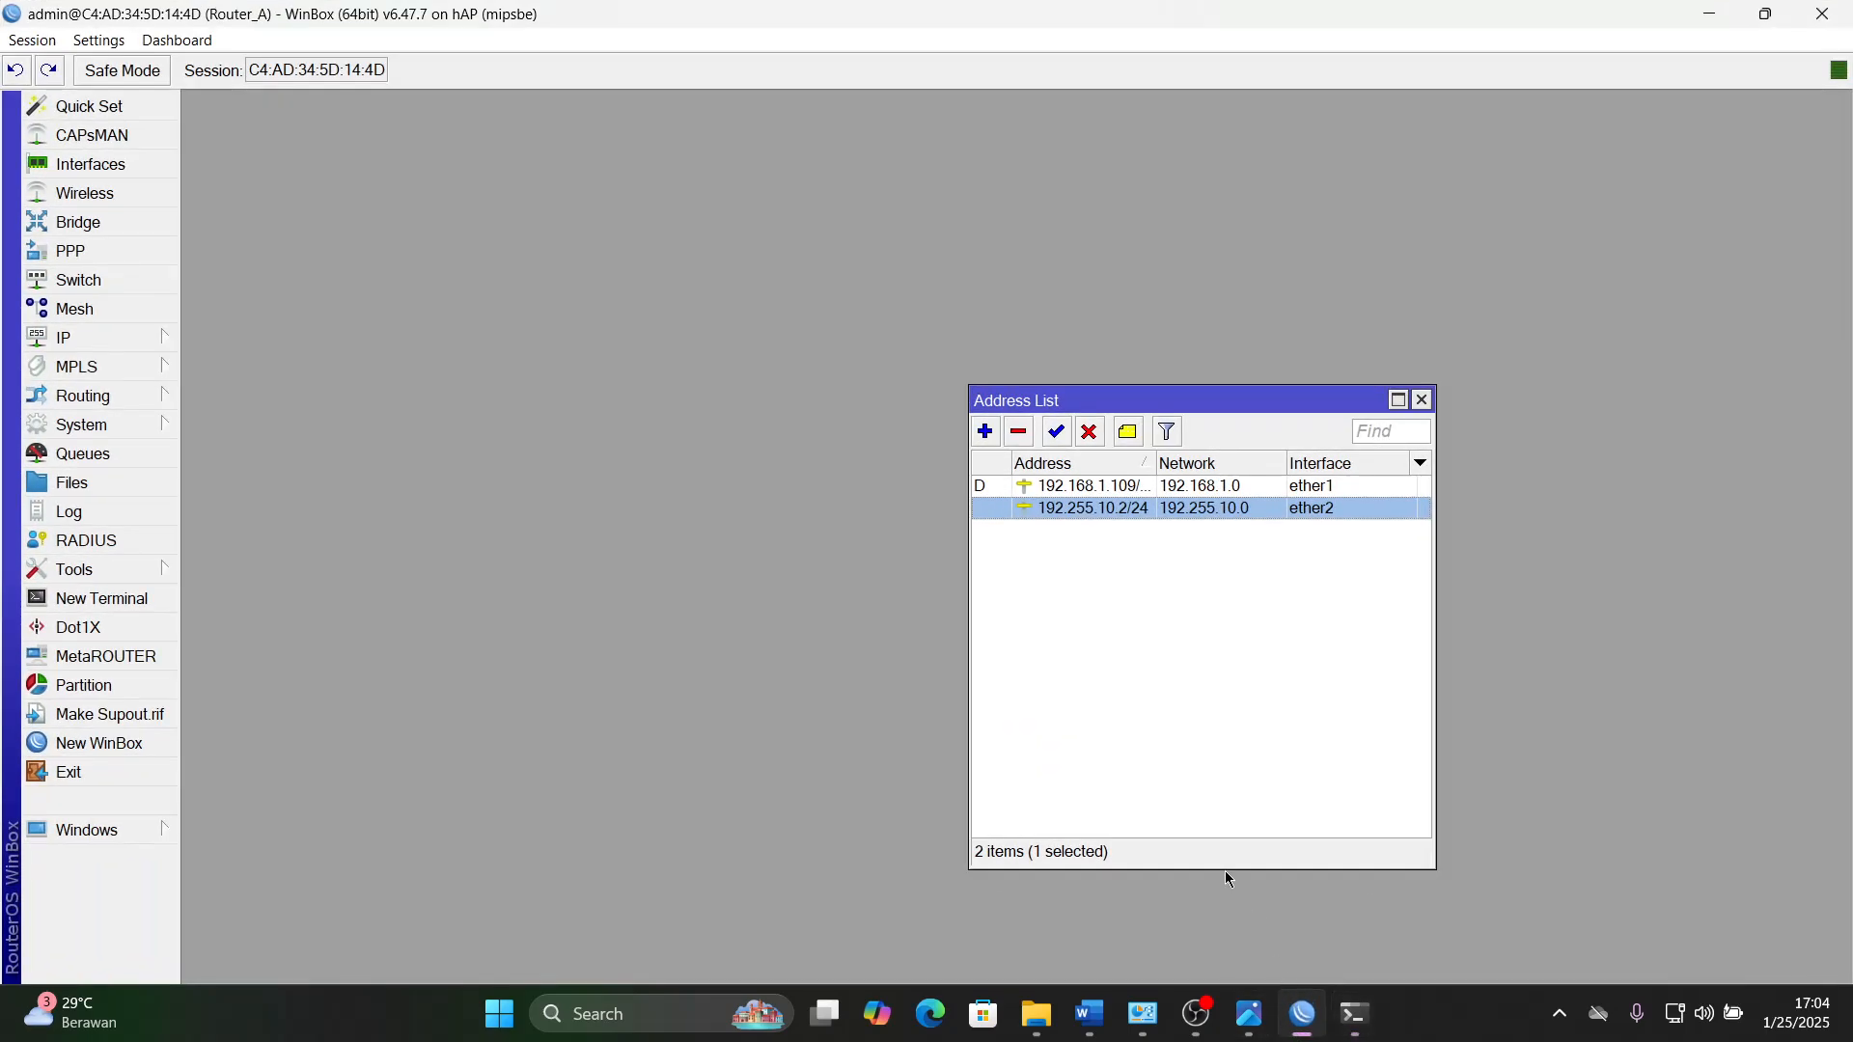
{"action": "left_click", "coordinate": [1129, 495]}
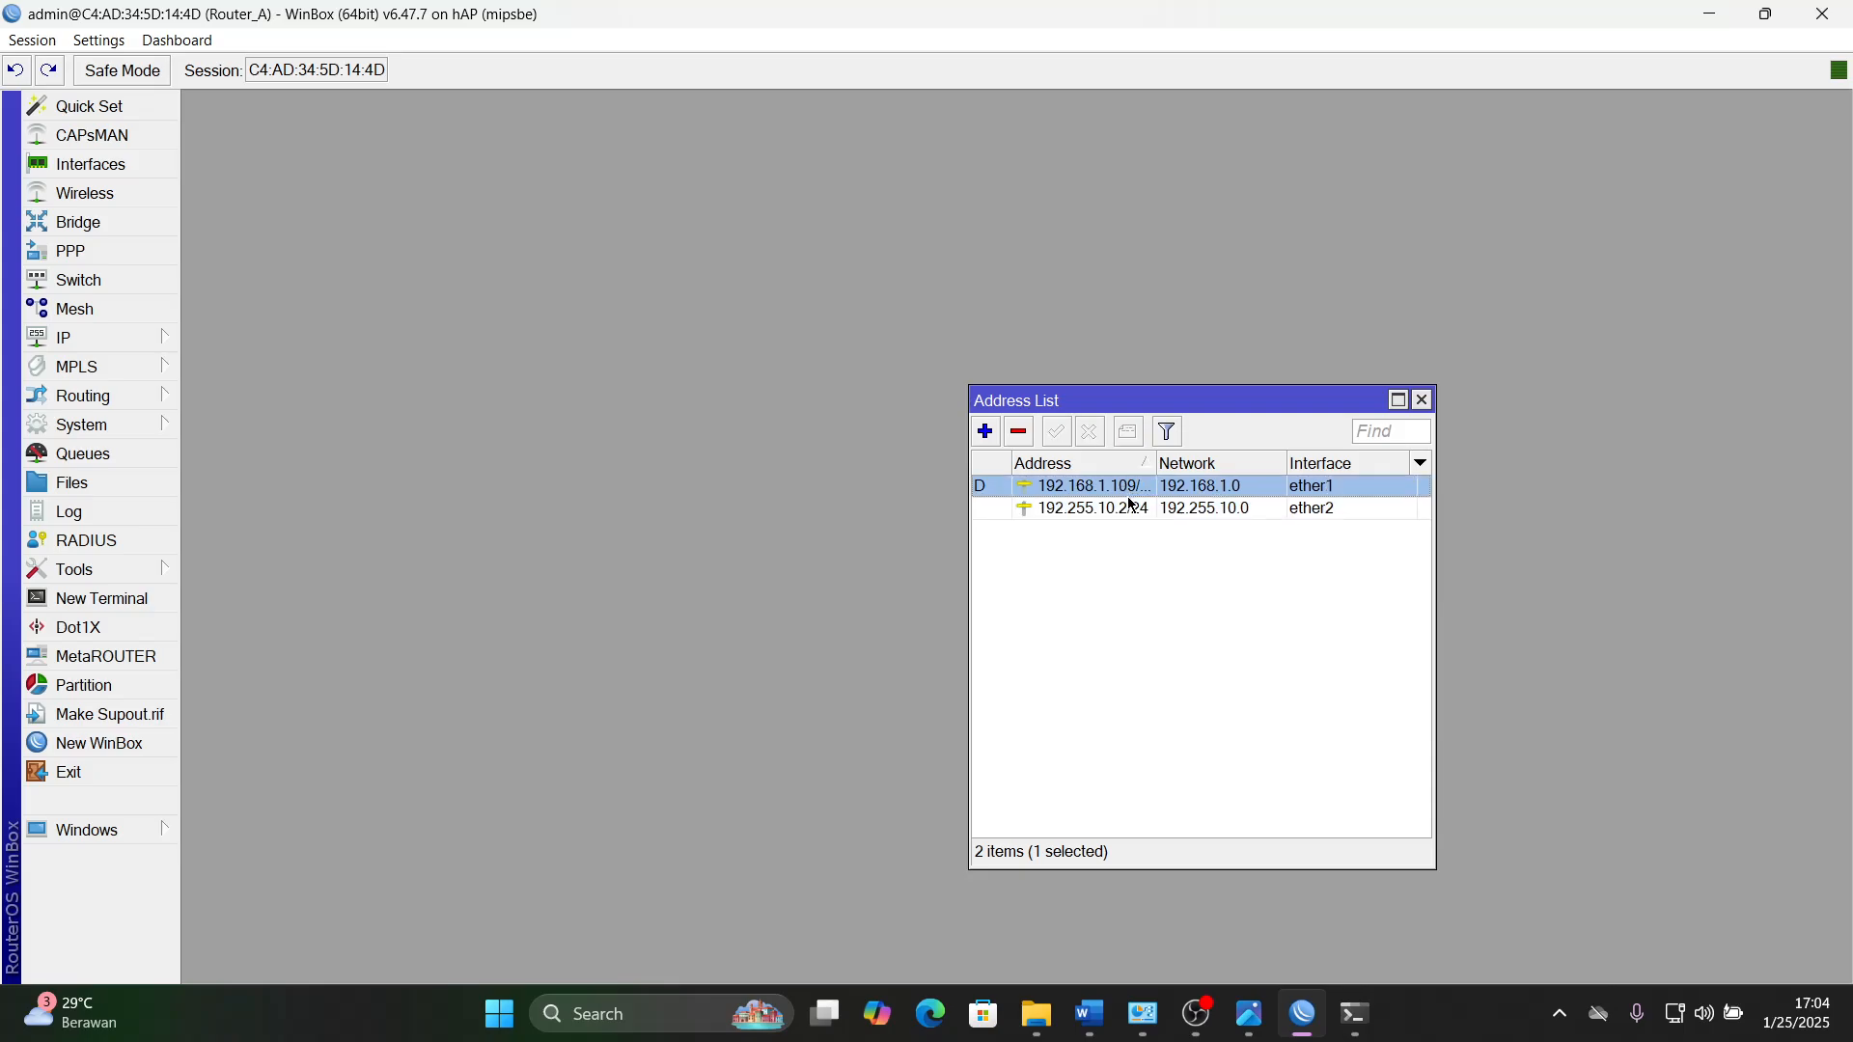
{"action": "mouse_move", "coordinate": [1307, 1032]}
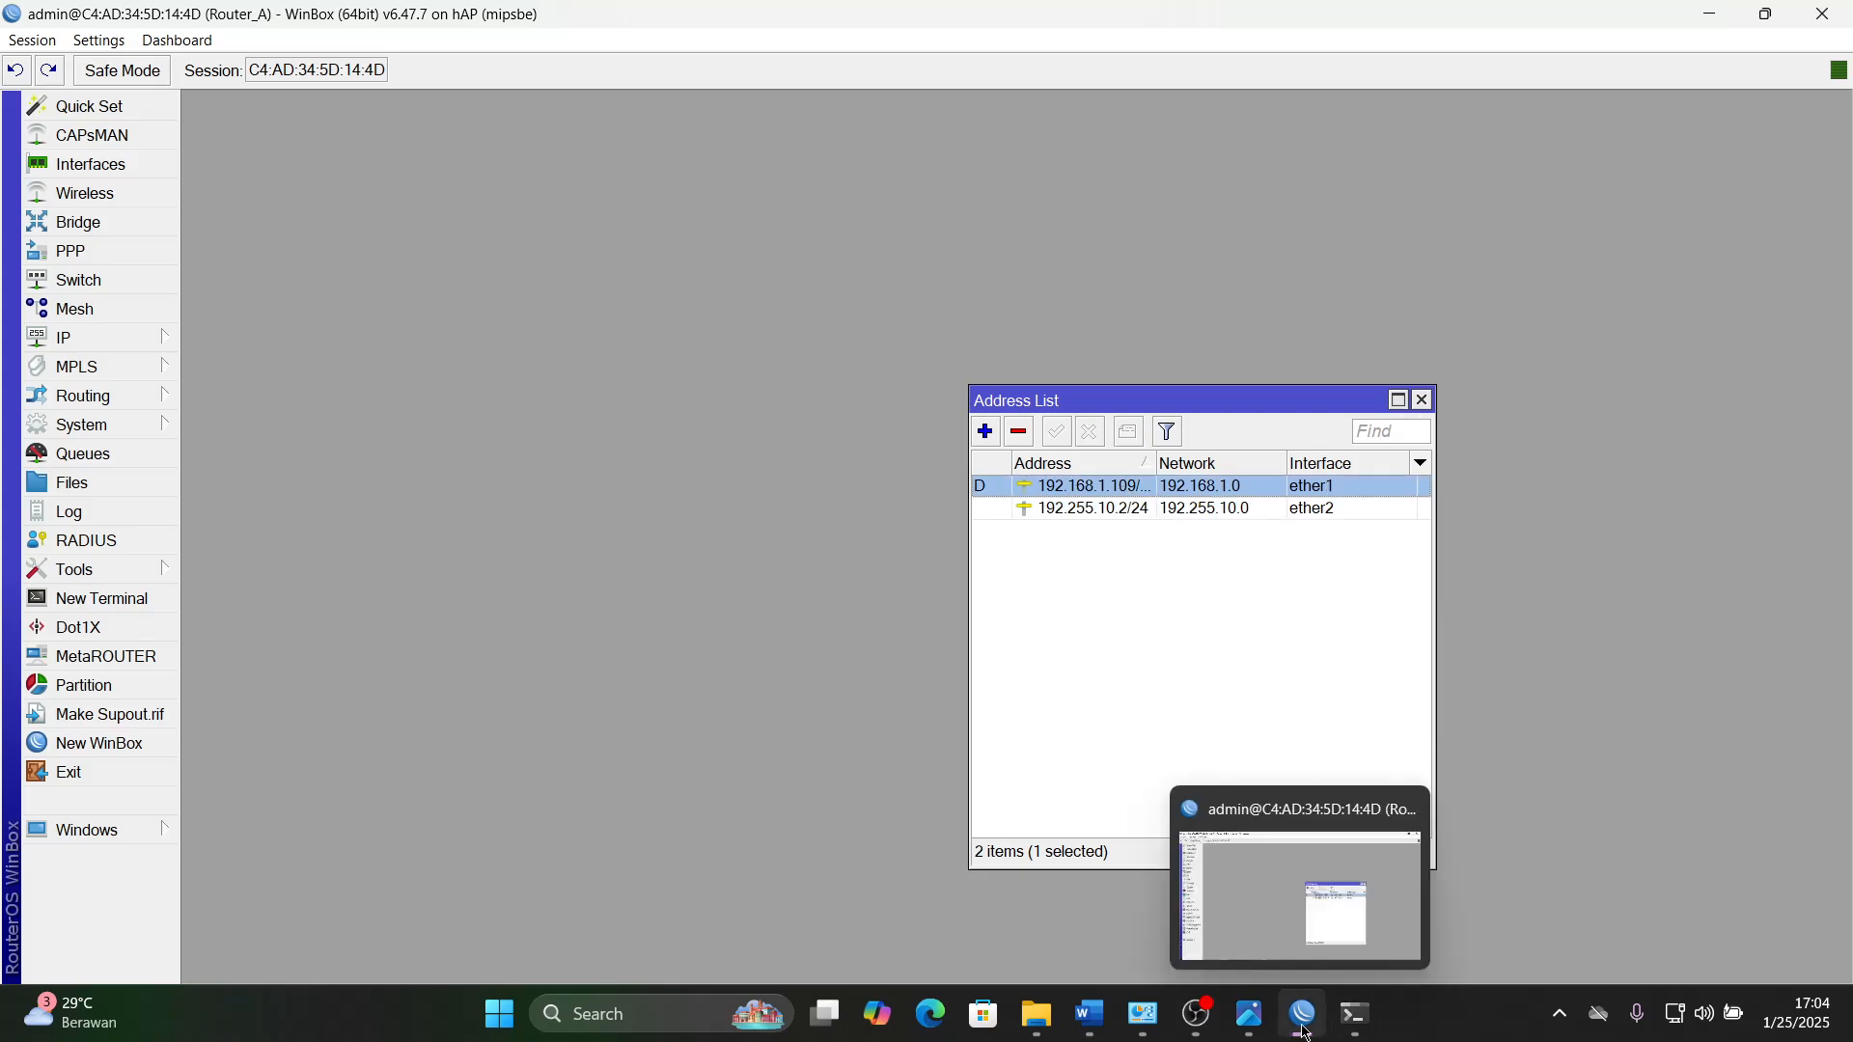
{"action": "left_click", "coordinate": [1229, 865]}
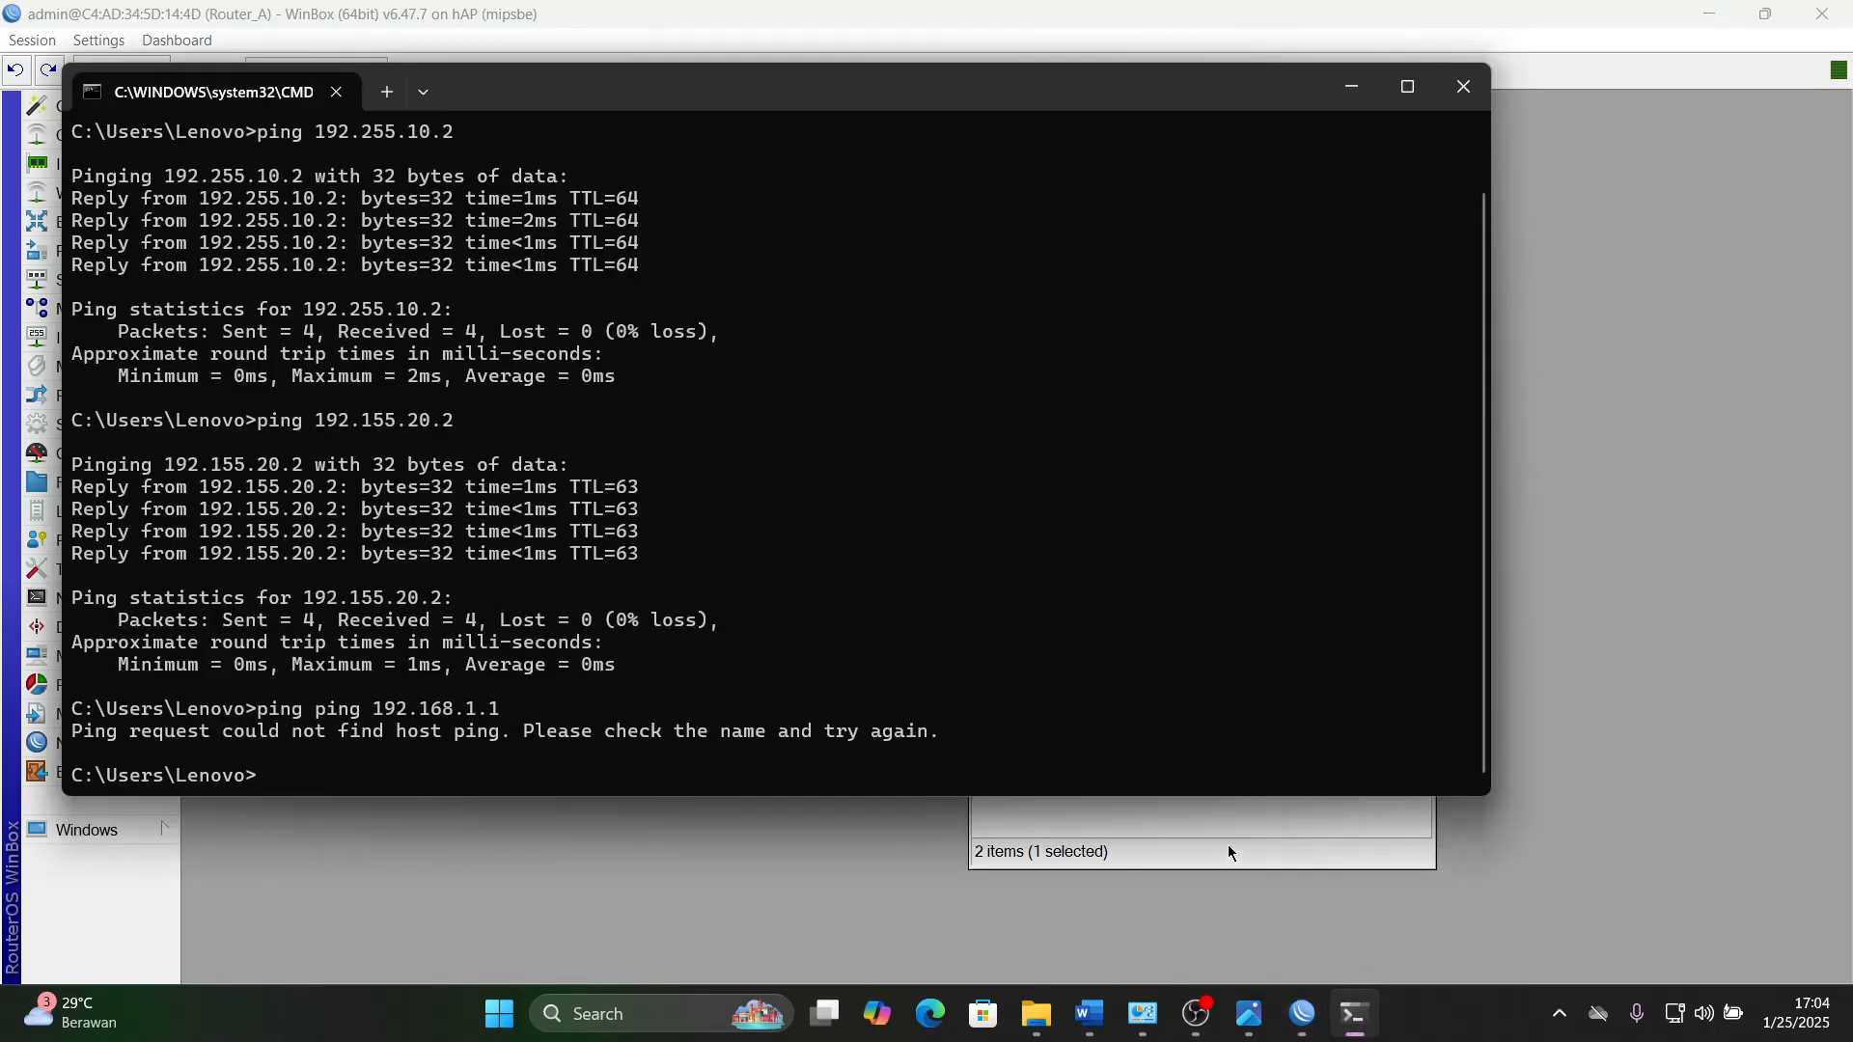
{"action": "type", "text": "ping 192.168."}
- Widen WinBox's Address column to read the full ether1 address, and complete the ping to 192.168.1.109 in the Command Prompt
{"action": "left_click", "coordinate": [1304, 1013]}
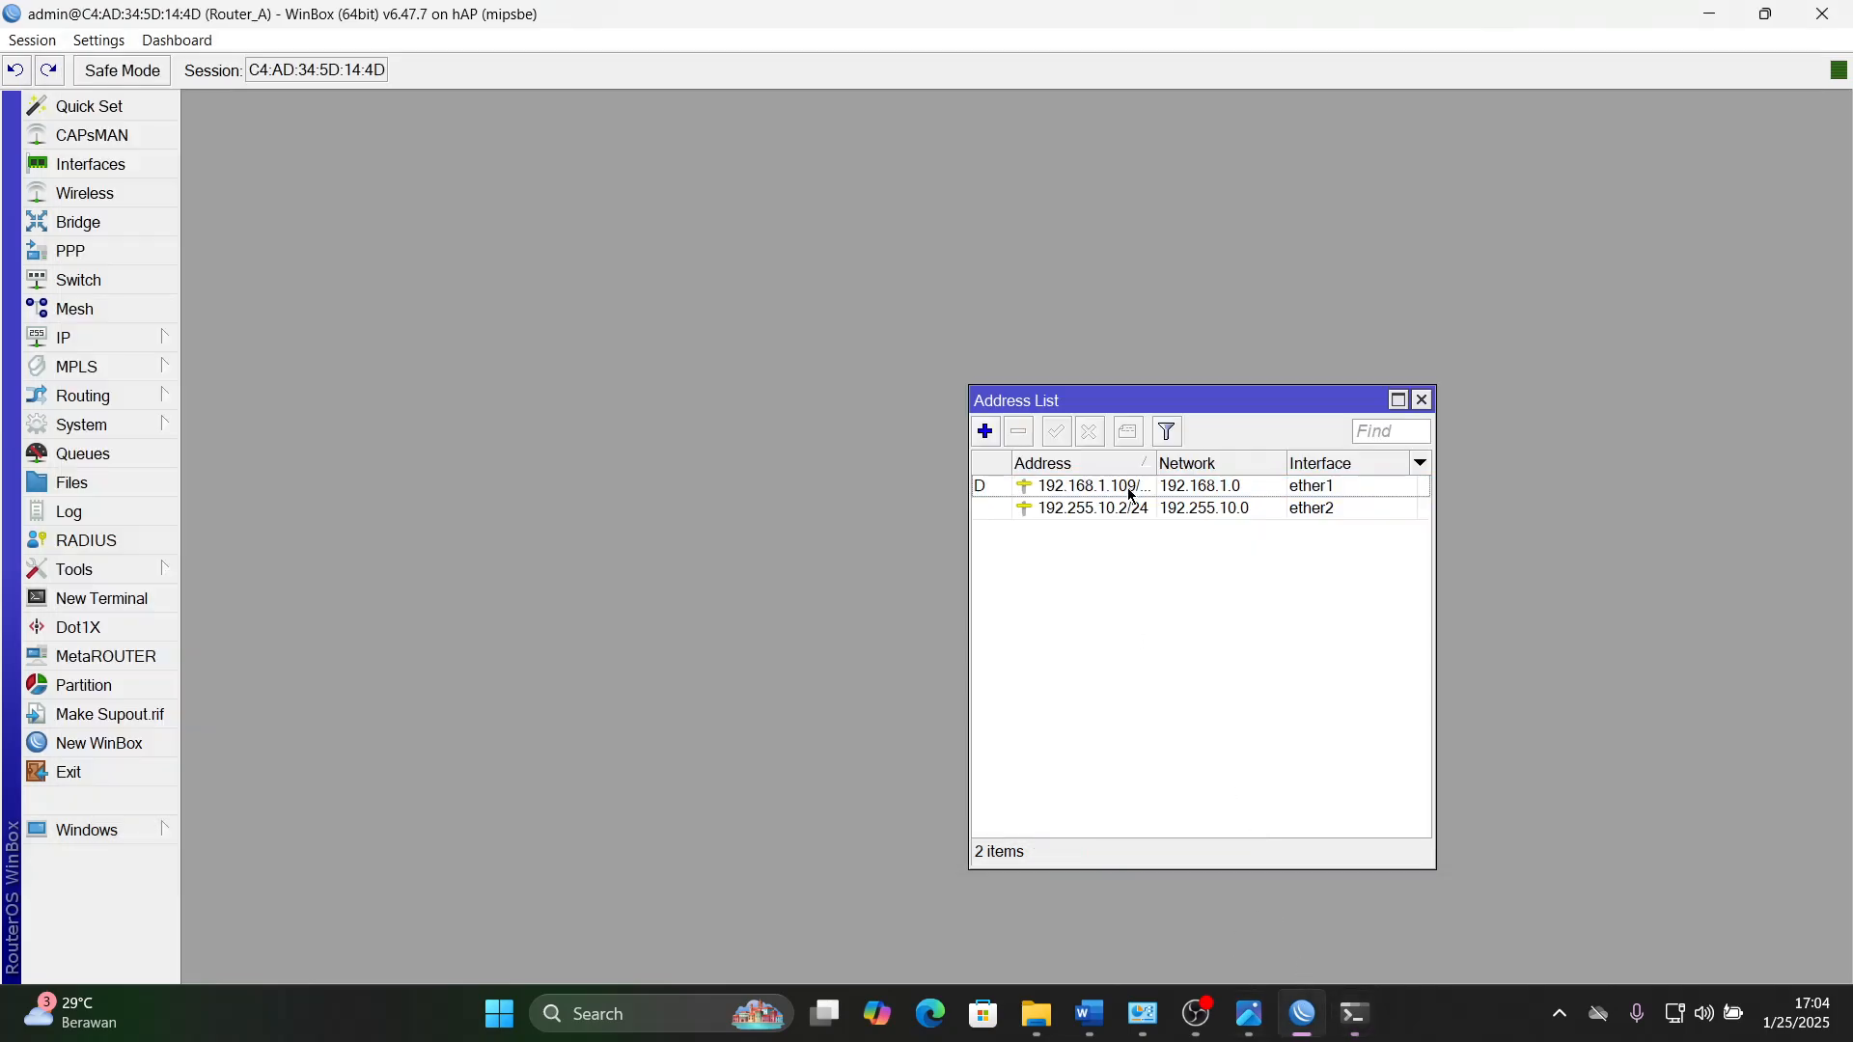
{"action": "left_click_drag", "start_coordinate": [1159, 466], "coordinate": [1196, 467]}
{"action": "left_click", "coordinate": [1156, 488]}
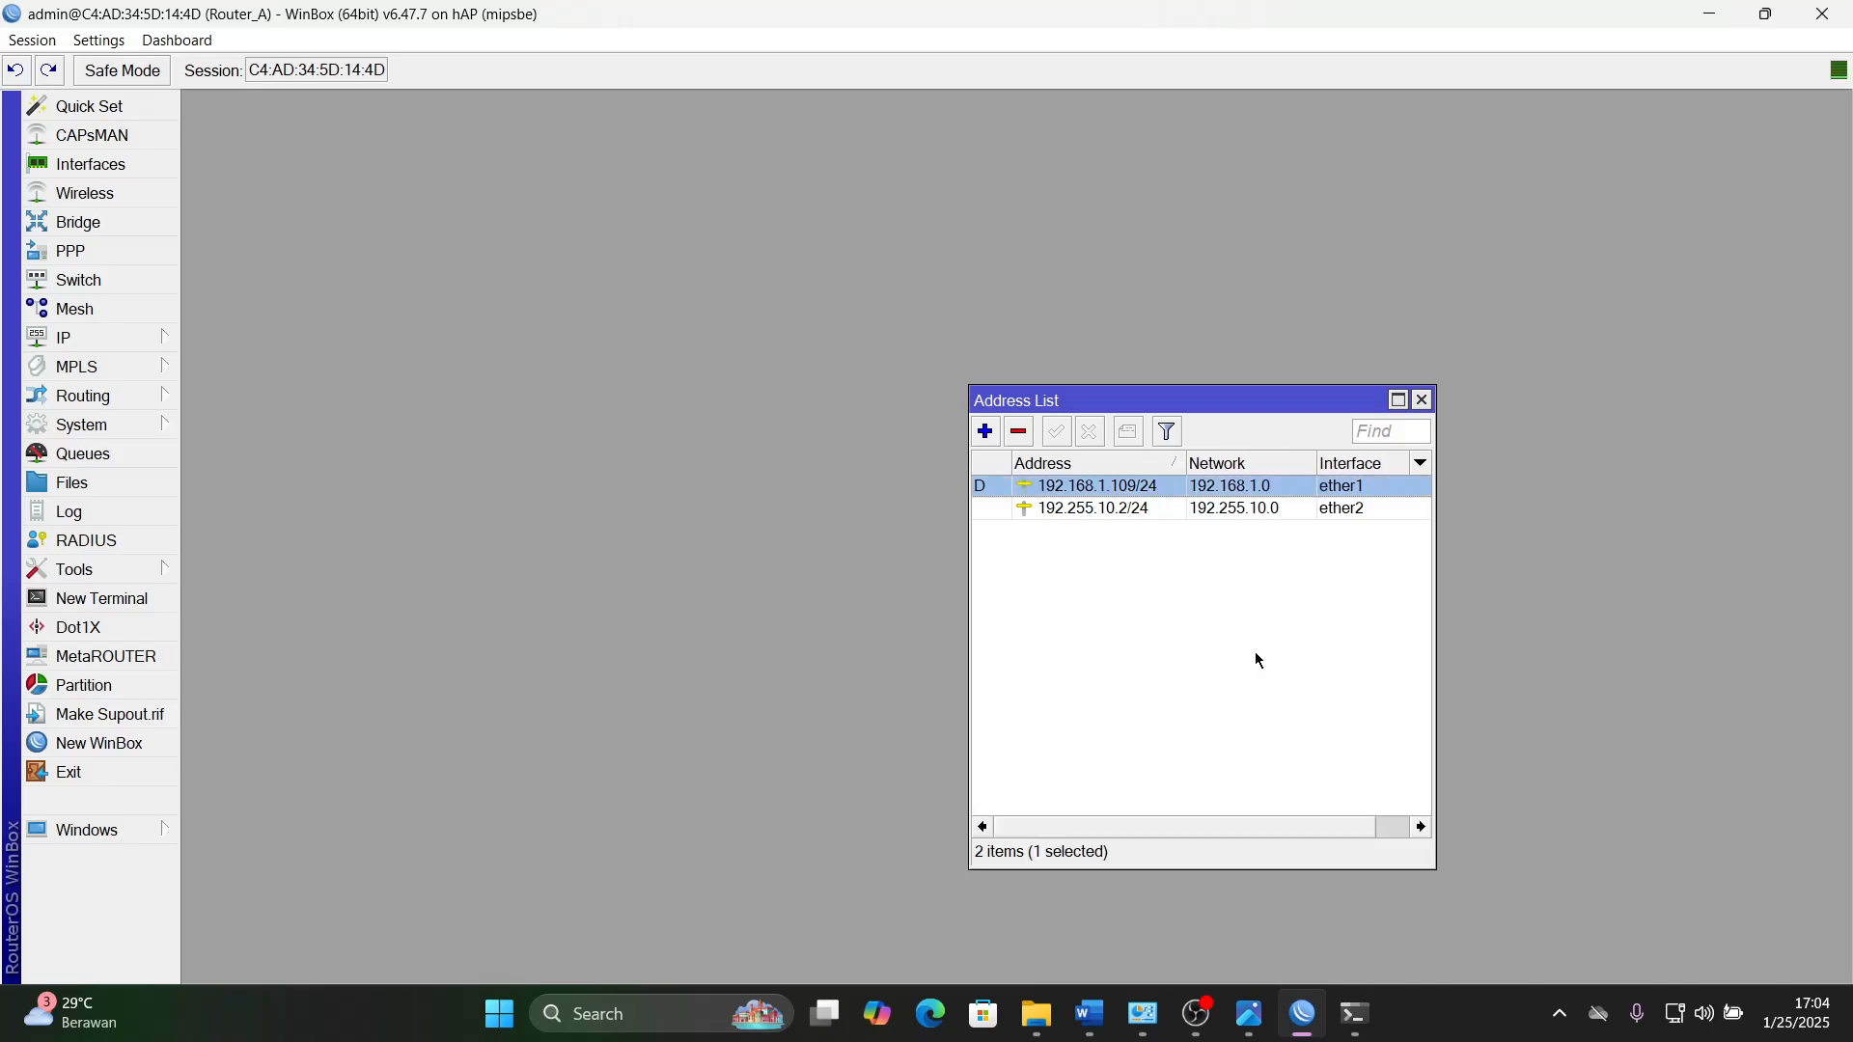
{"action": "left_click", "coordinate": [1354, 1014]}
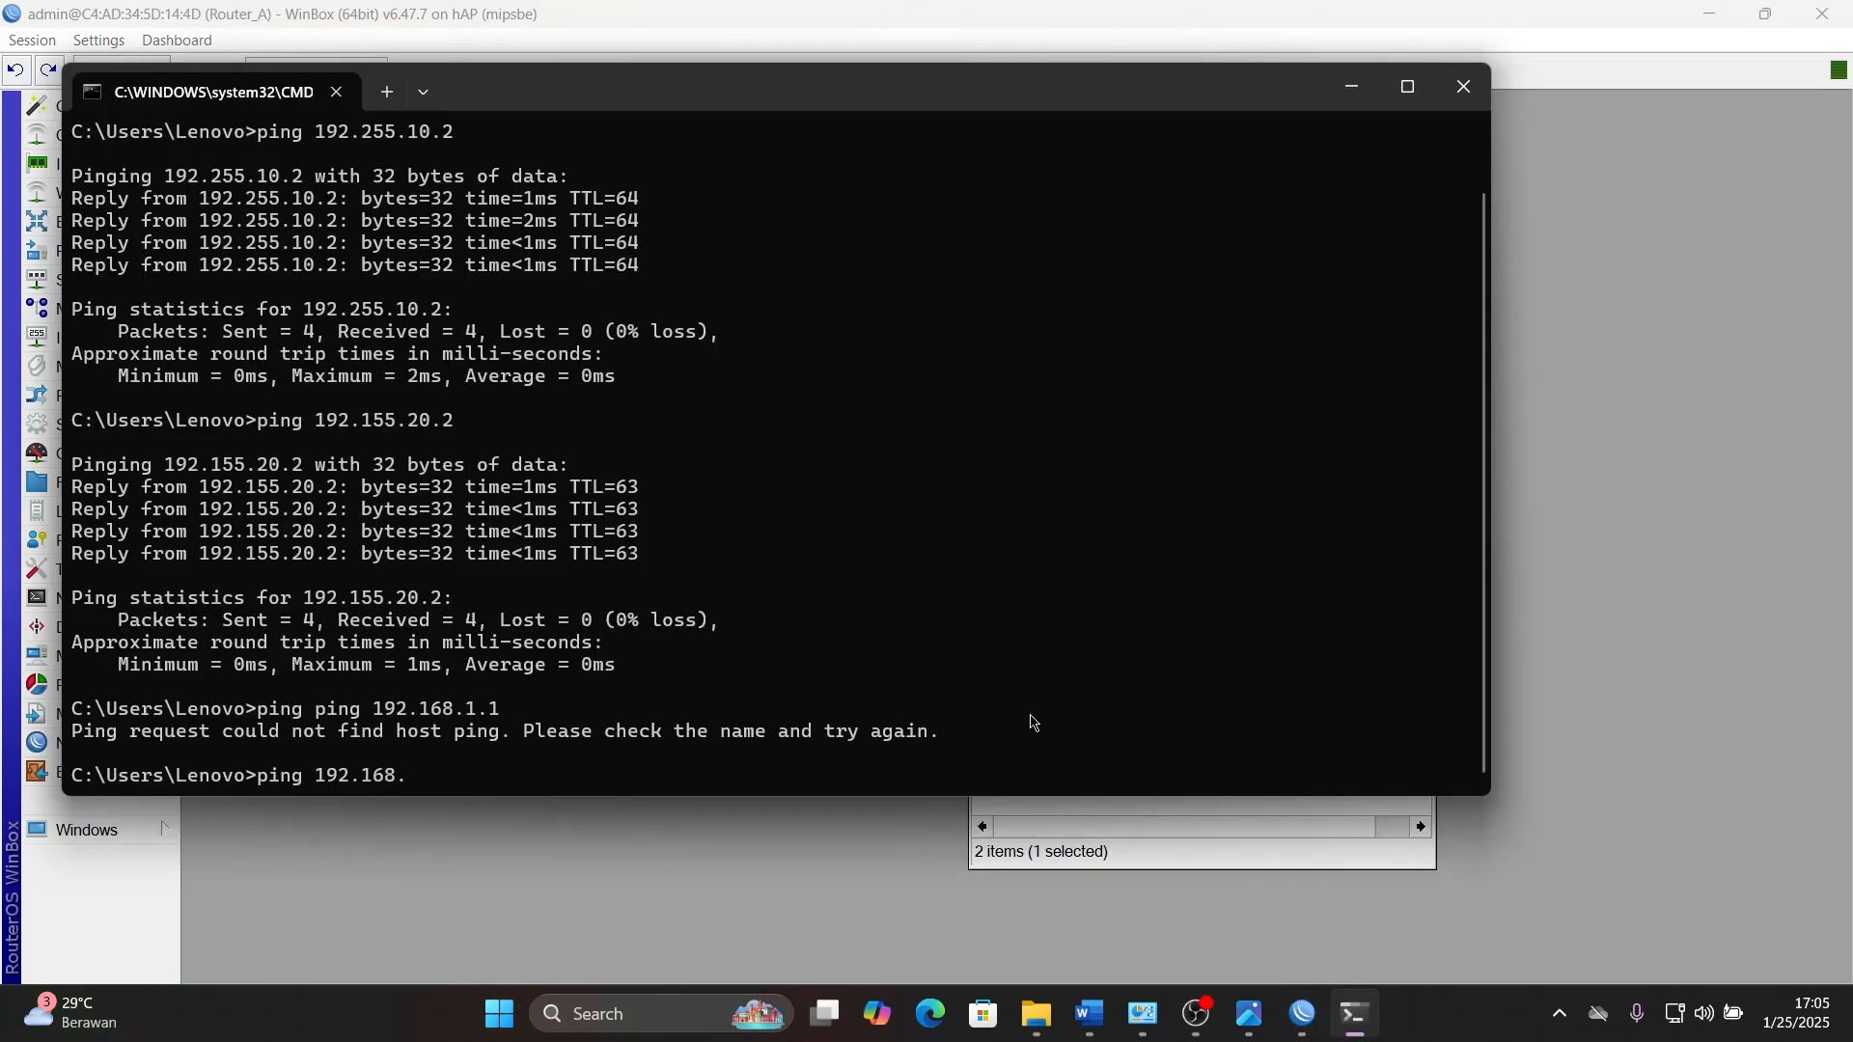
{"action": "type", "text": "1.109"}
{"action": "key", "text": "Return"}
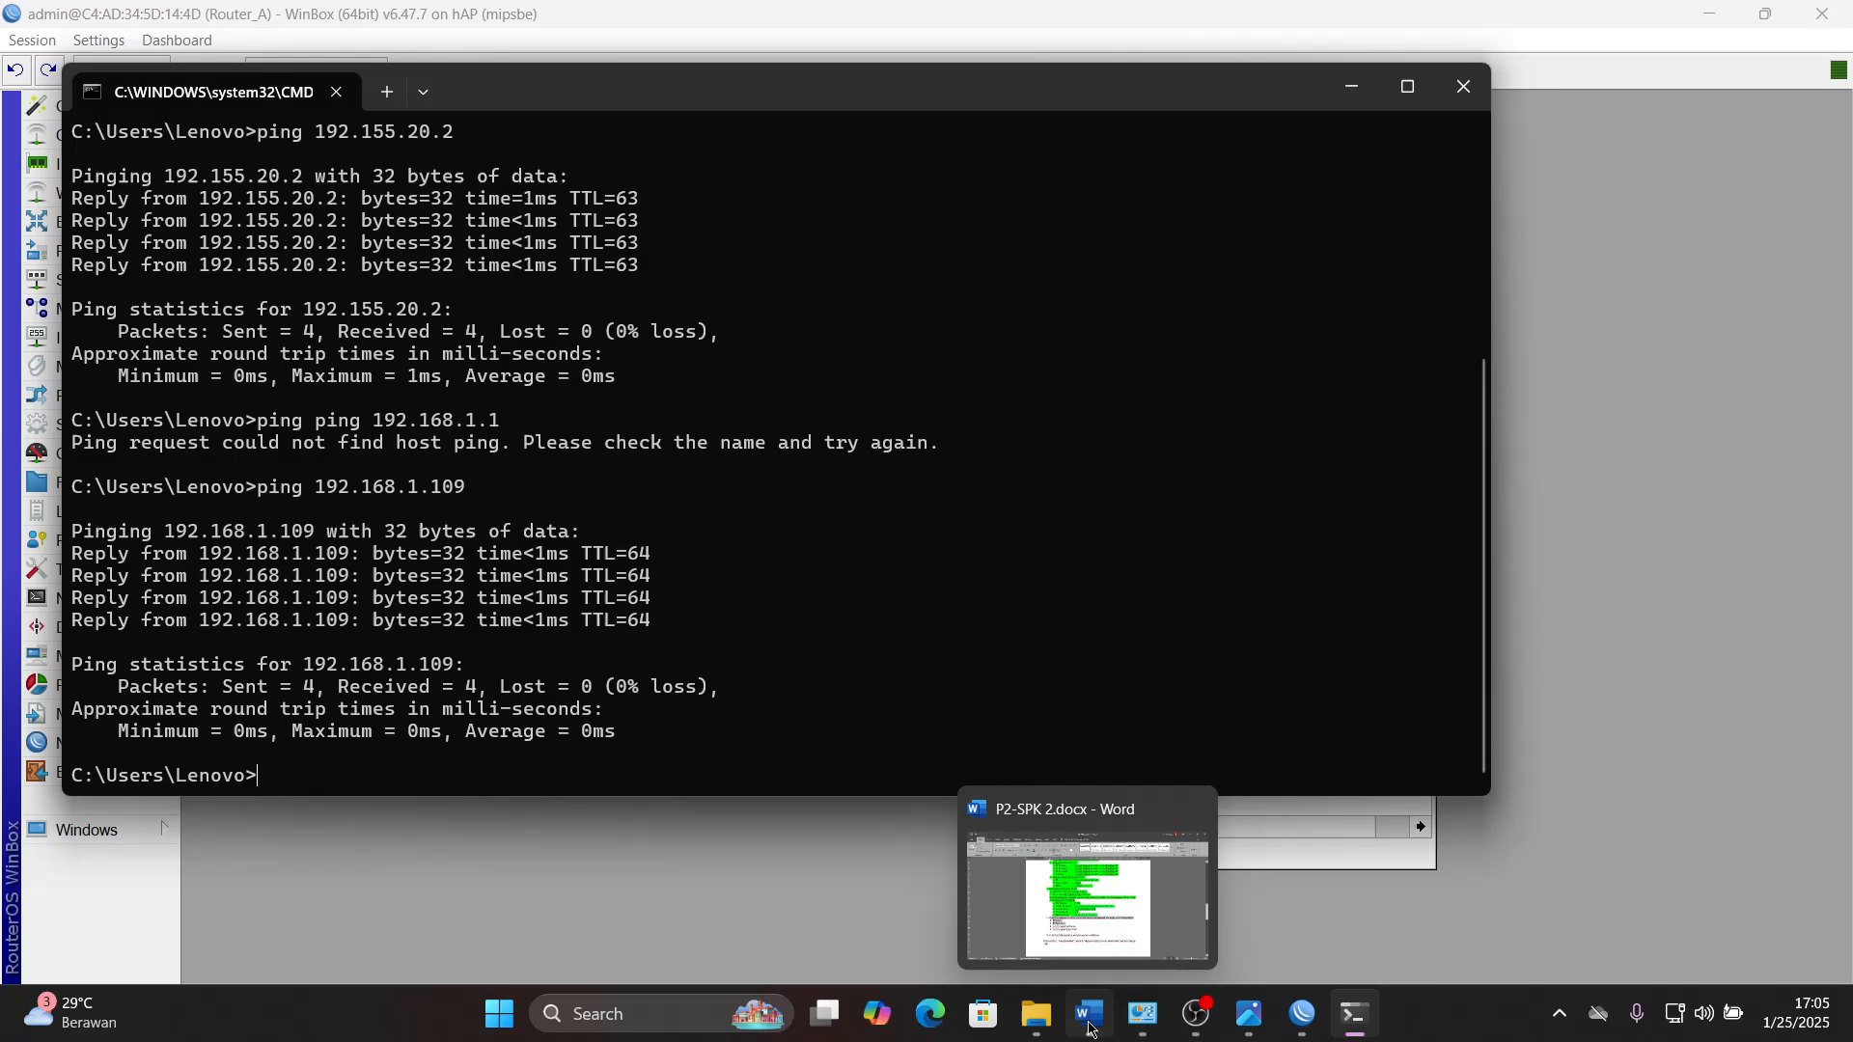
- Examine the IP and router addresses in the phone's network details image and recheck the test list in the Word task sheet
{"action": "left_click", "coordinate": [1256, 1035]}
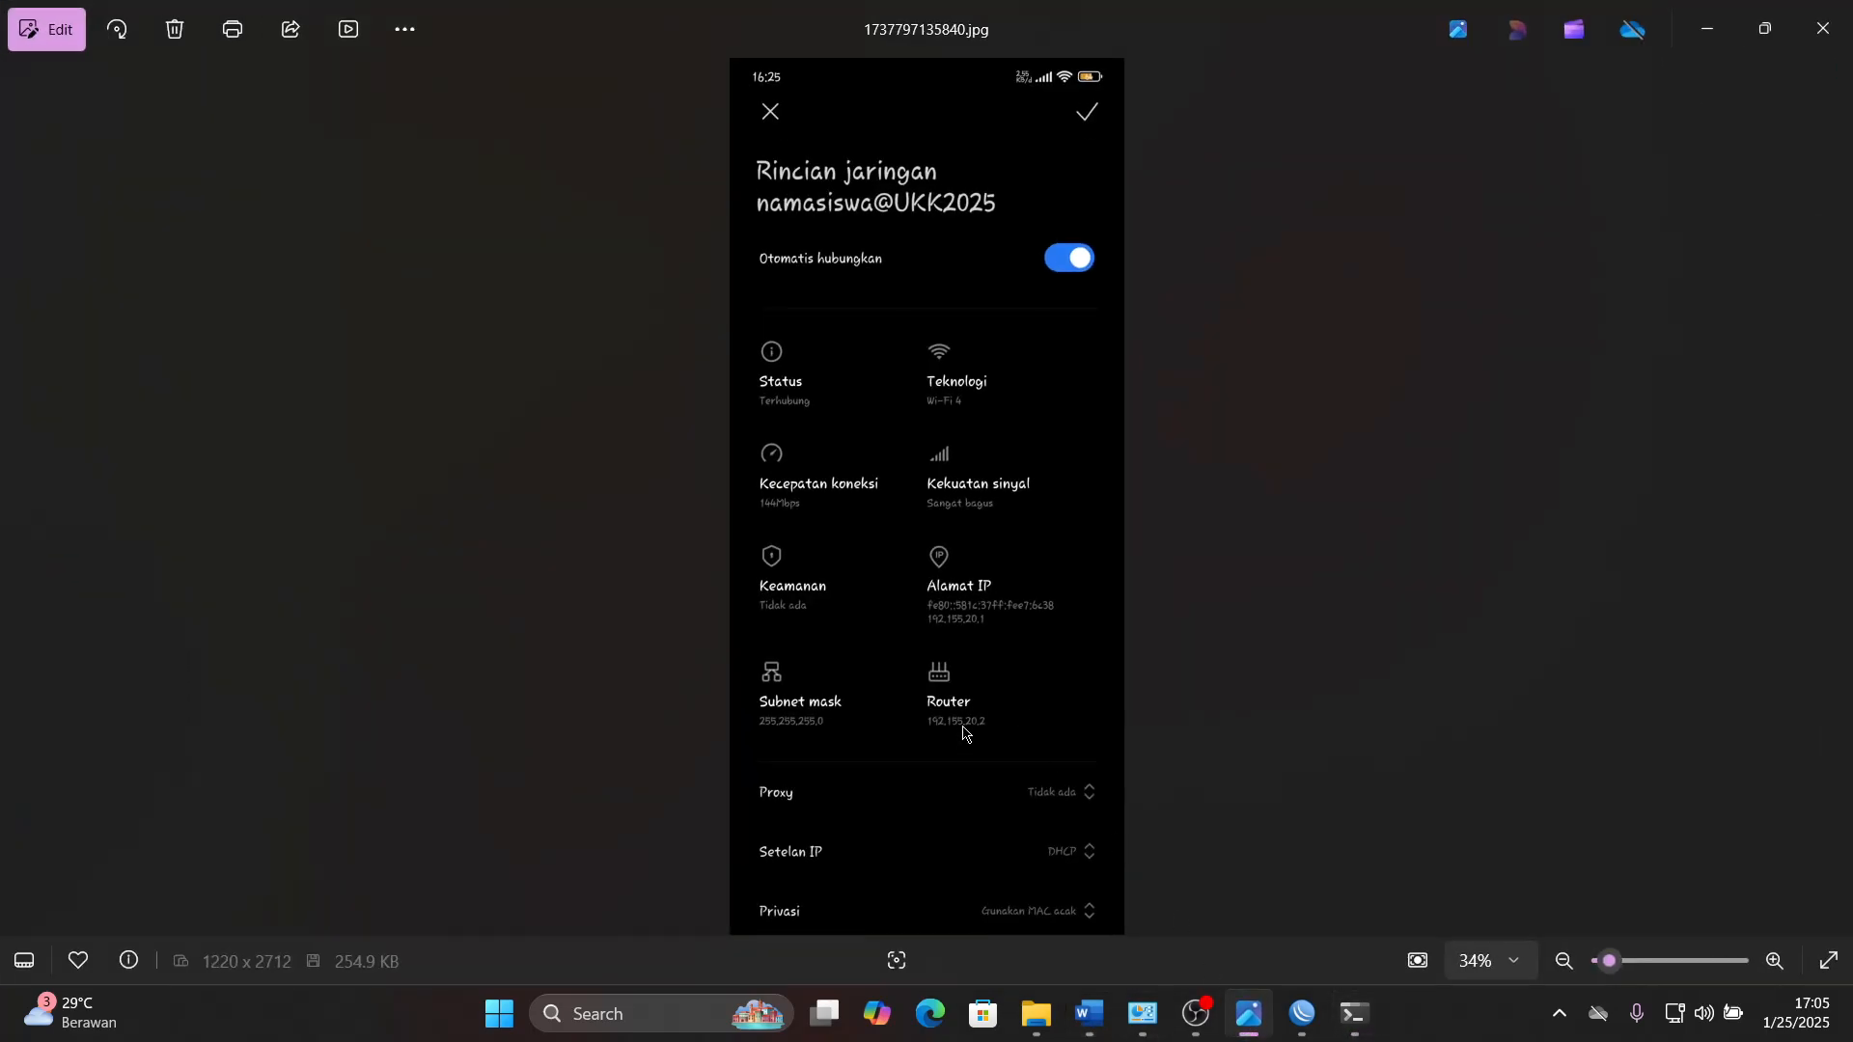
{"action": "scroll", "coordinate": [942, 714], "scroll_direction": "up", "scroll_amount": 5}
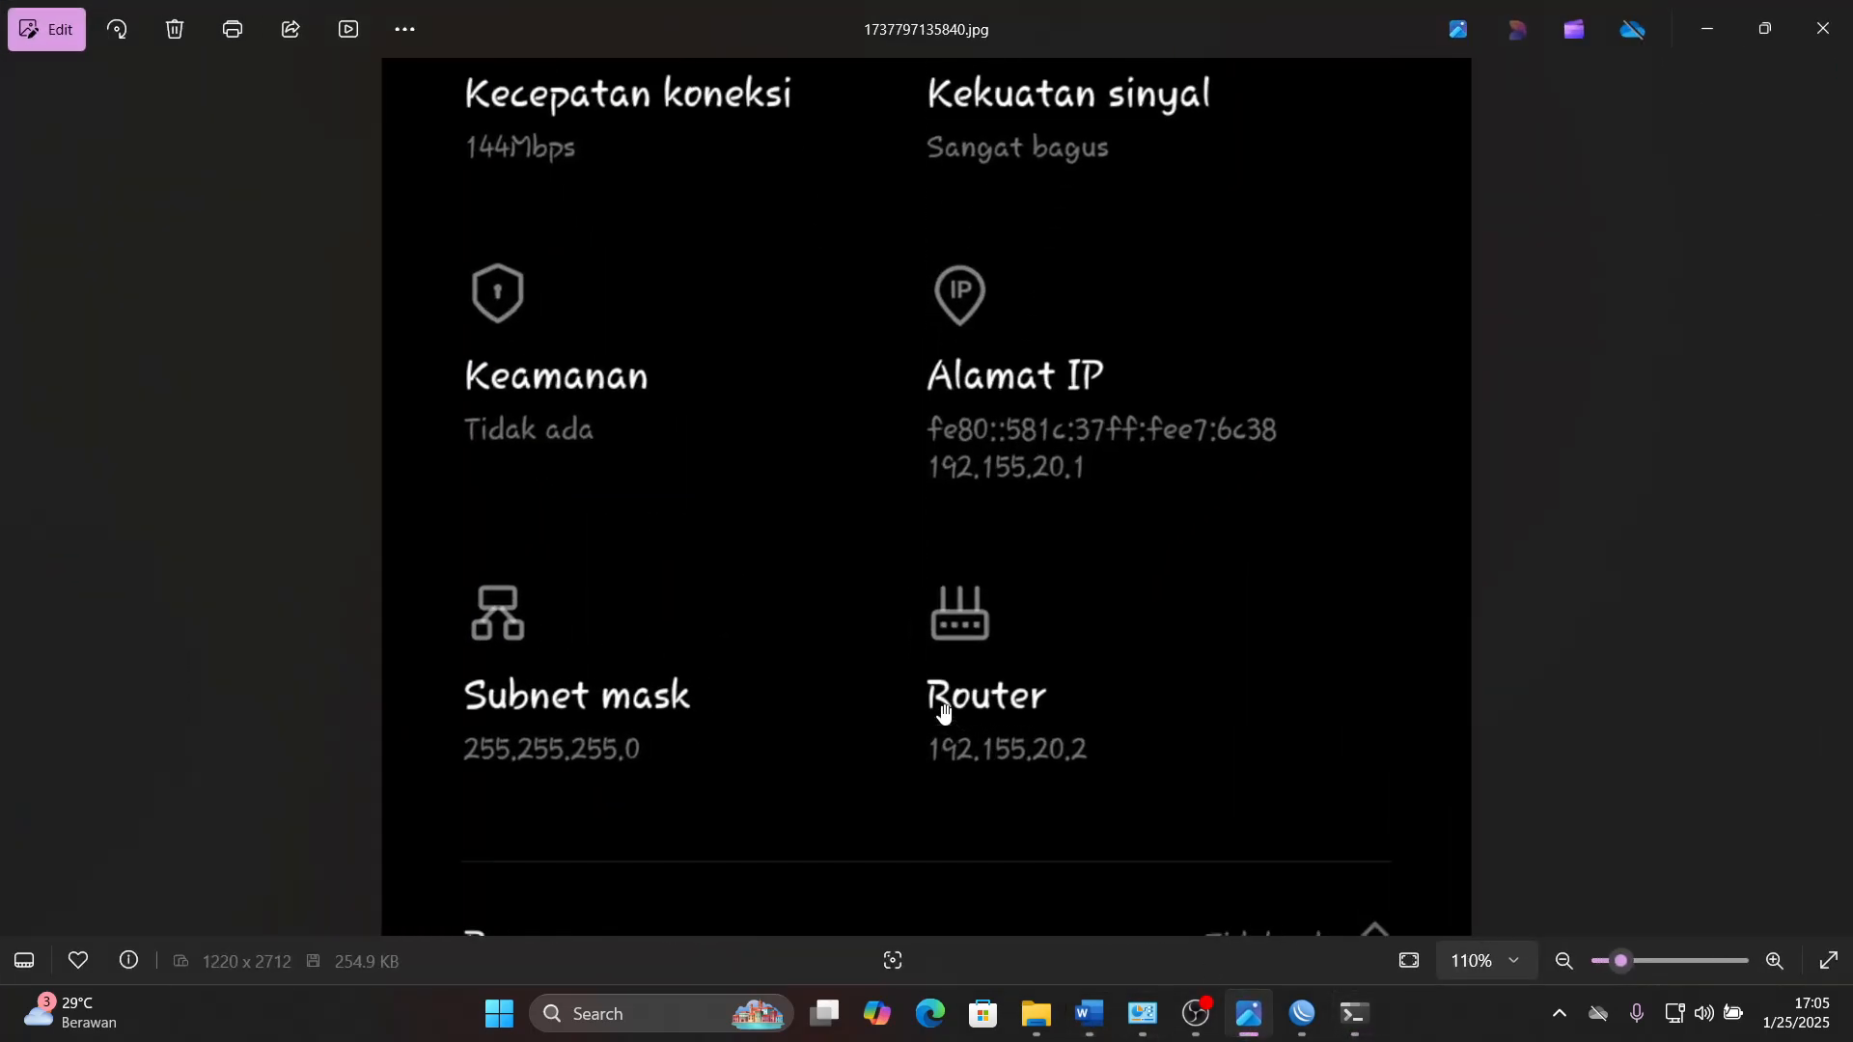
{"action": "left_click", "coordinate": [1089, 1015]}
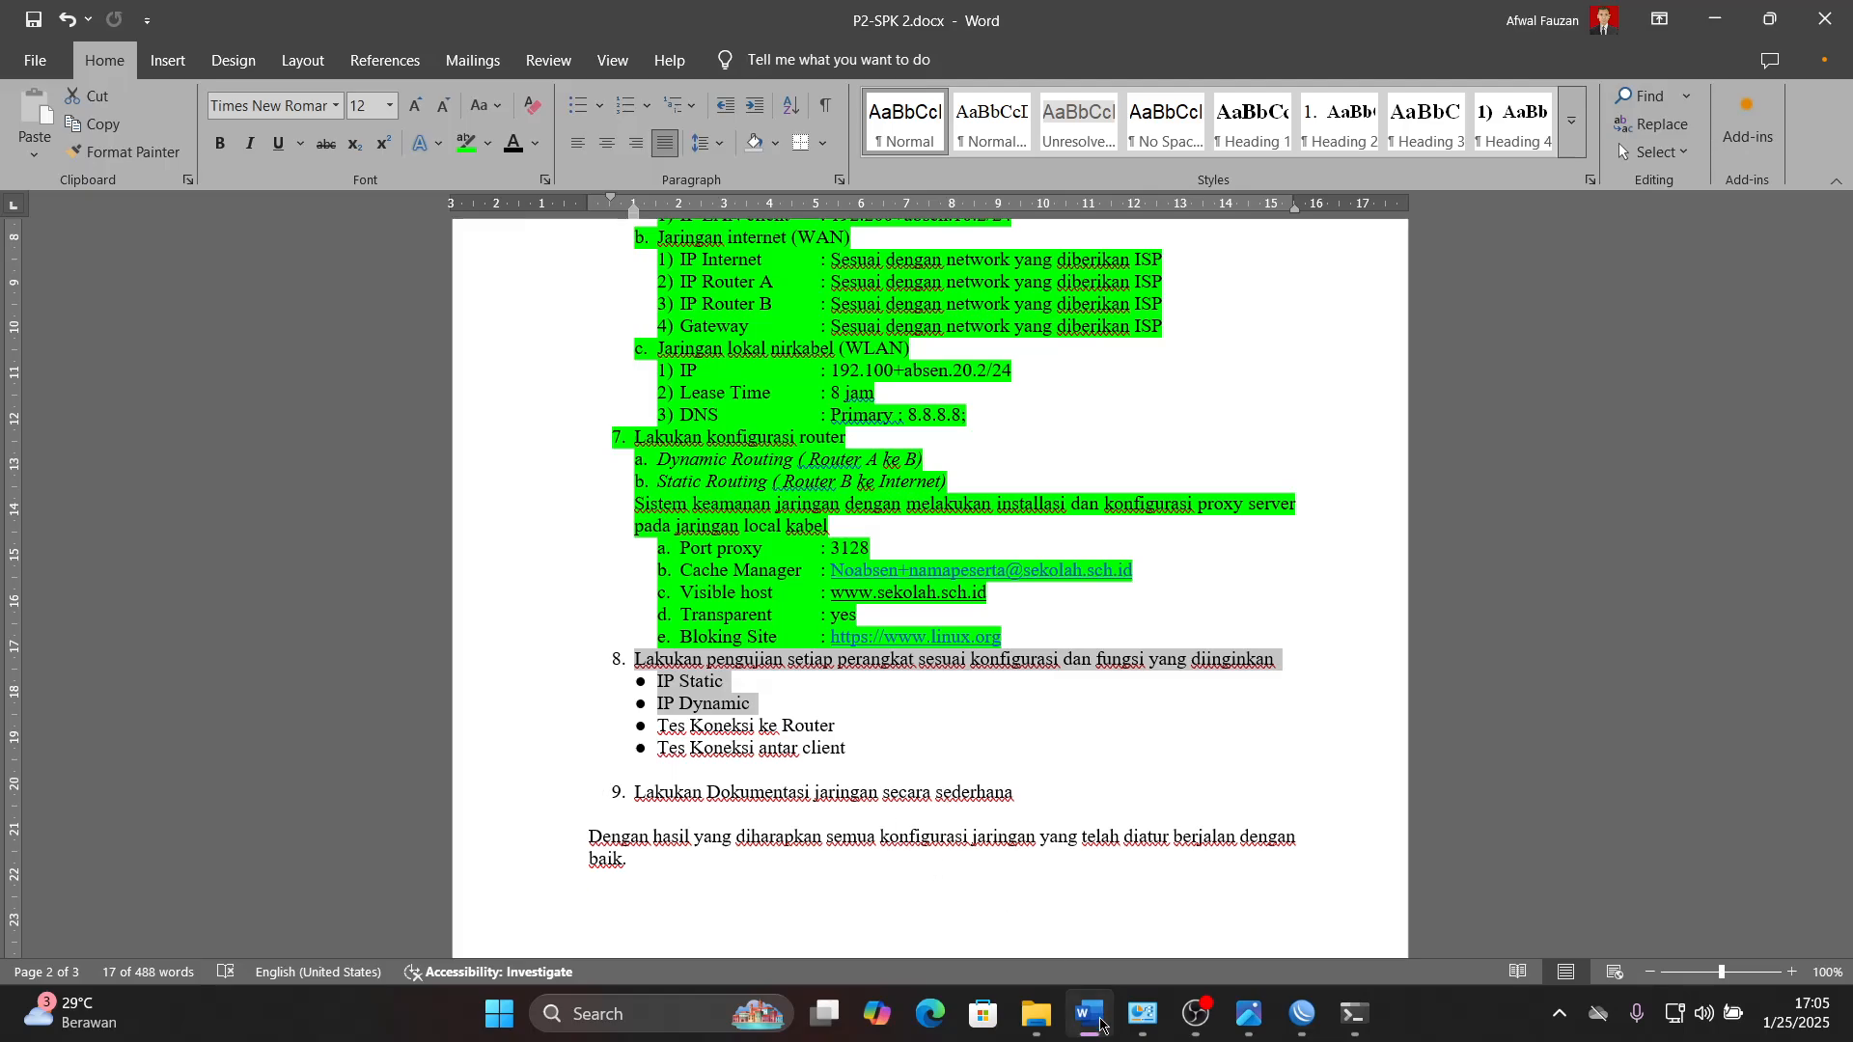
{"action": "left_click", "coordinate": [1088, 1013]}
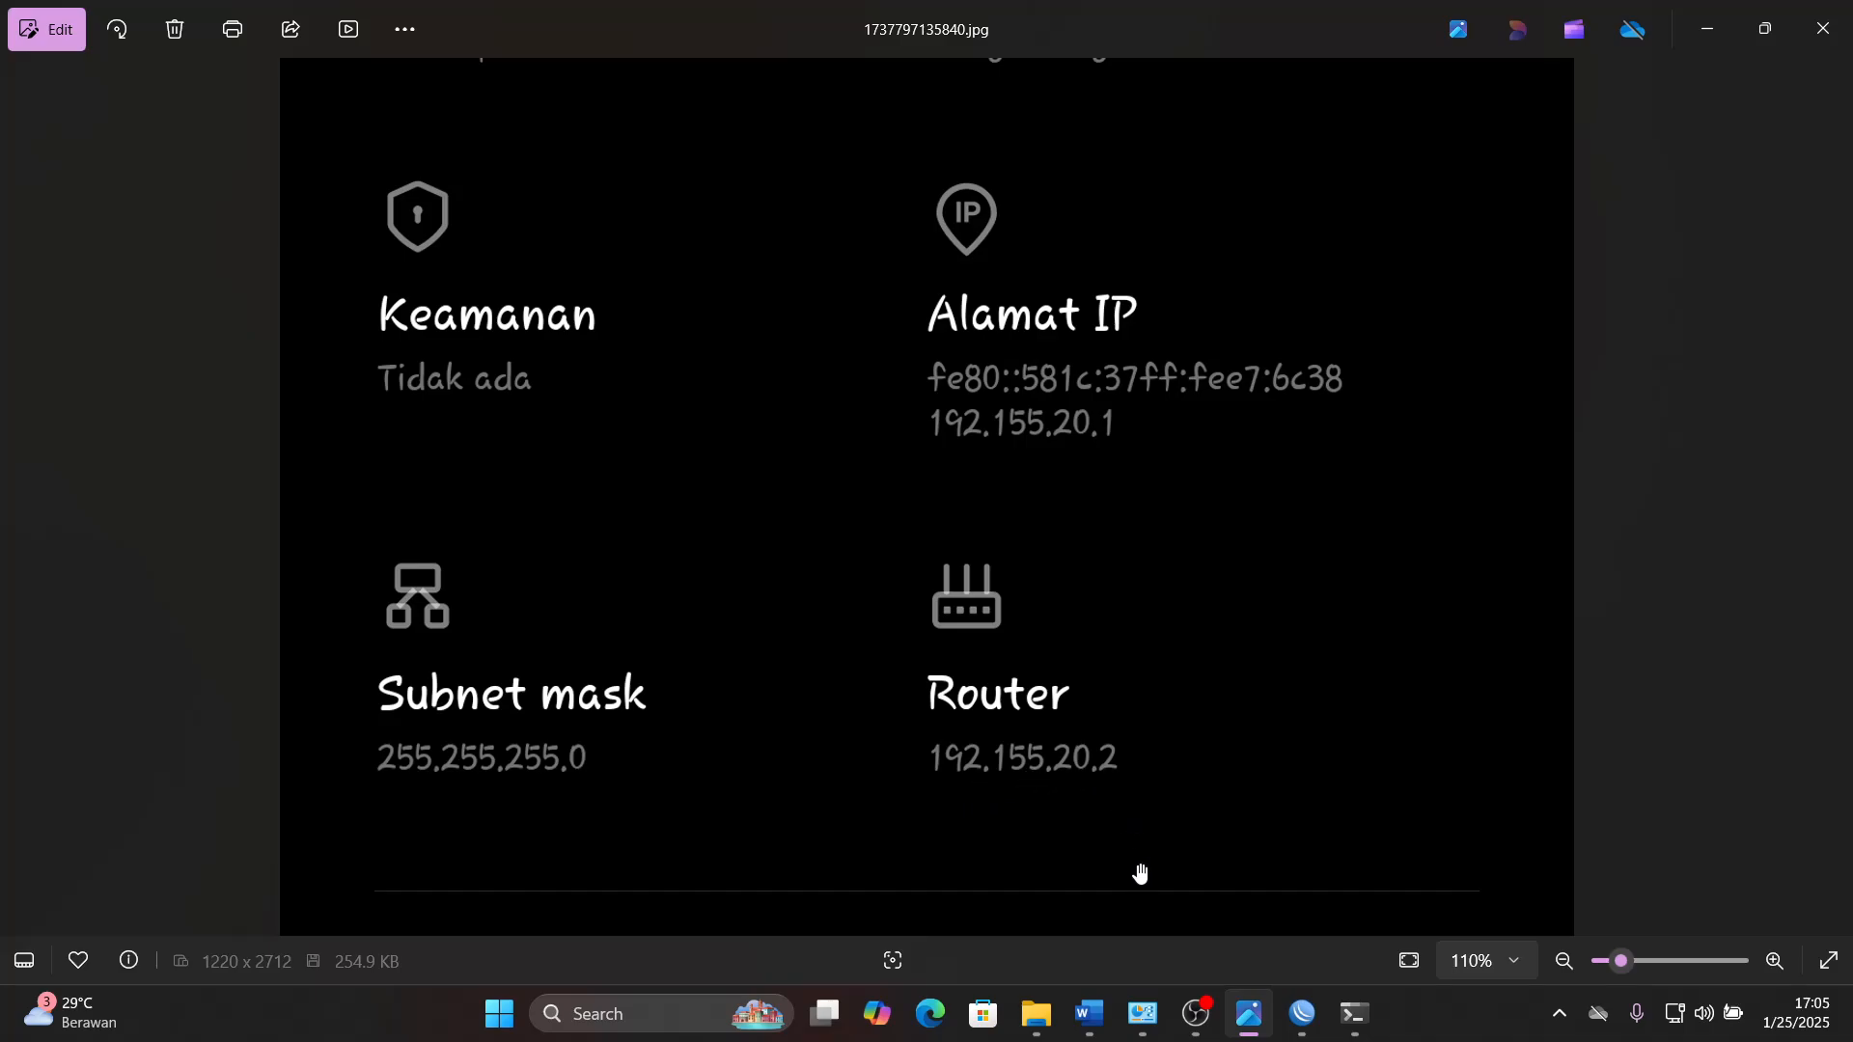
- Ping the wireless network's router address 192.155.20.2 from the Command Prompt, rechecking it in the phone's network details image
{"action": "mouse_move", "coordinate": [1140, 1006]}
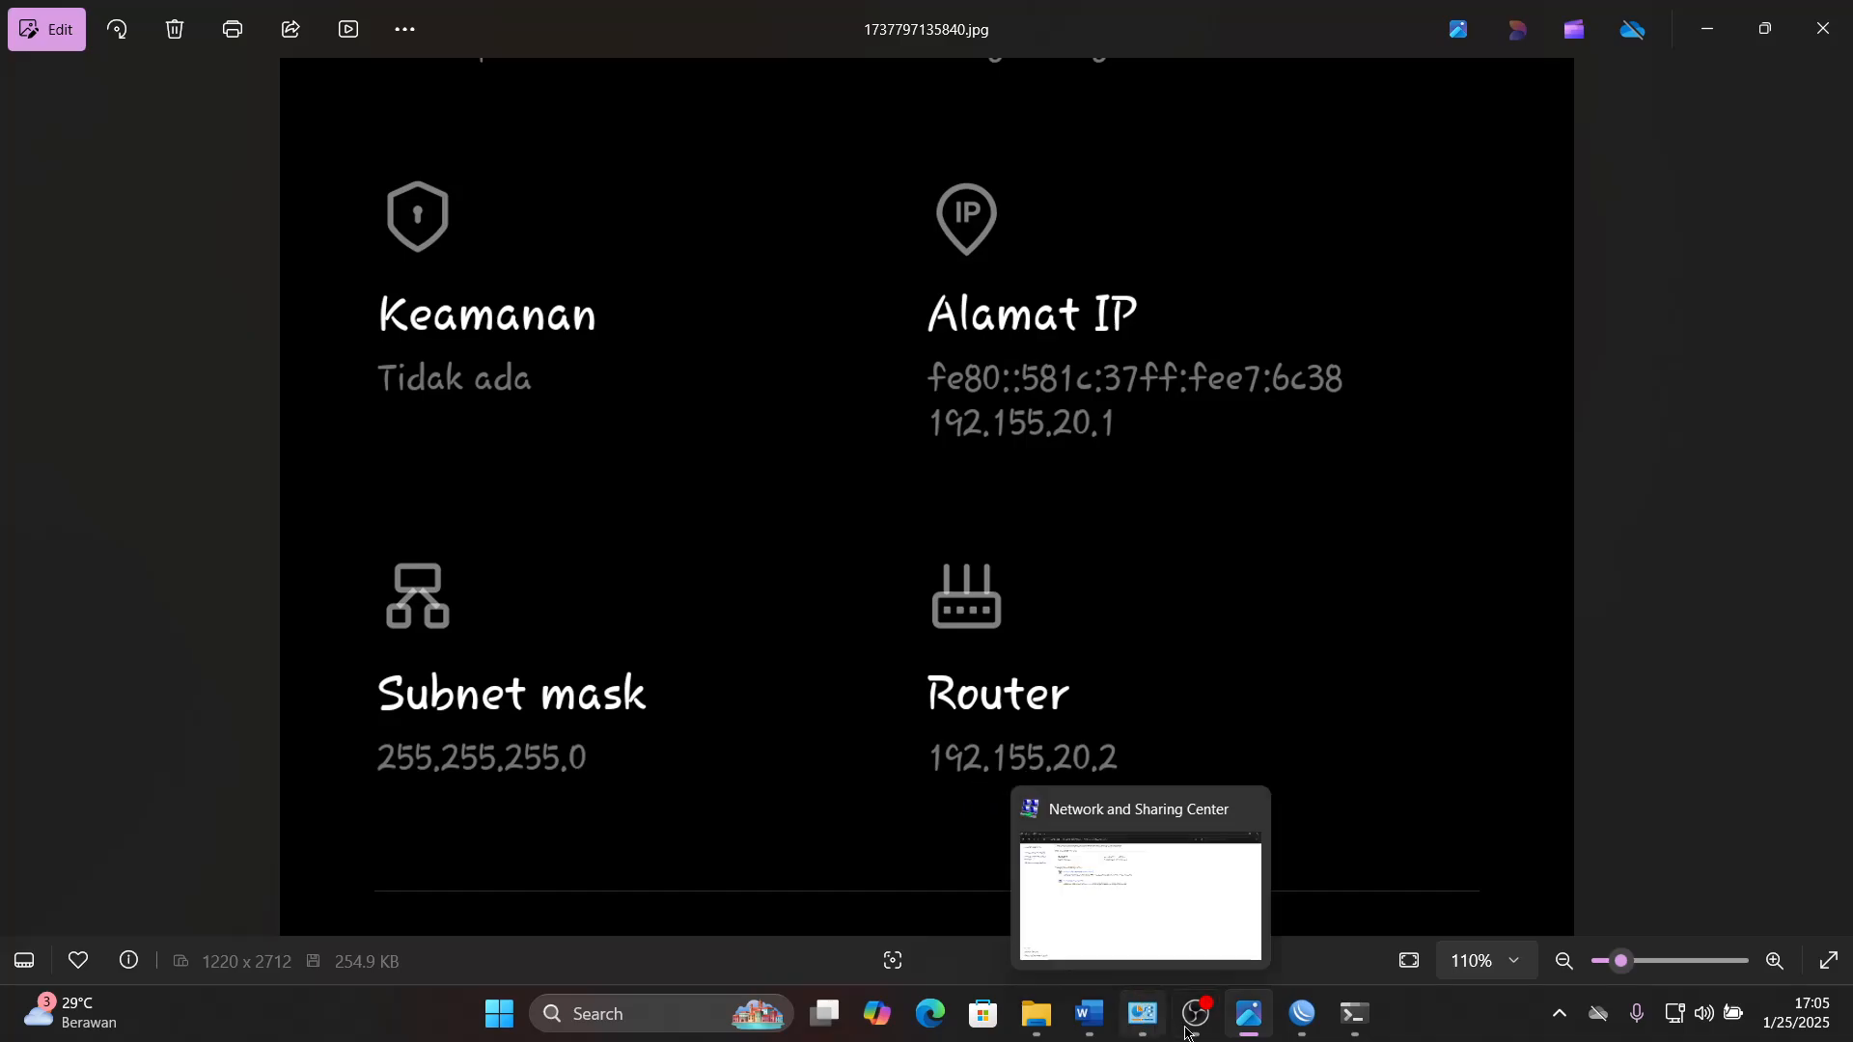
{"action": "left_click", "coordinate": [1356, 1031]}
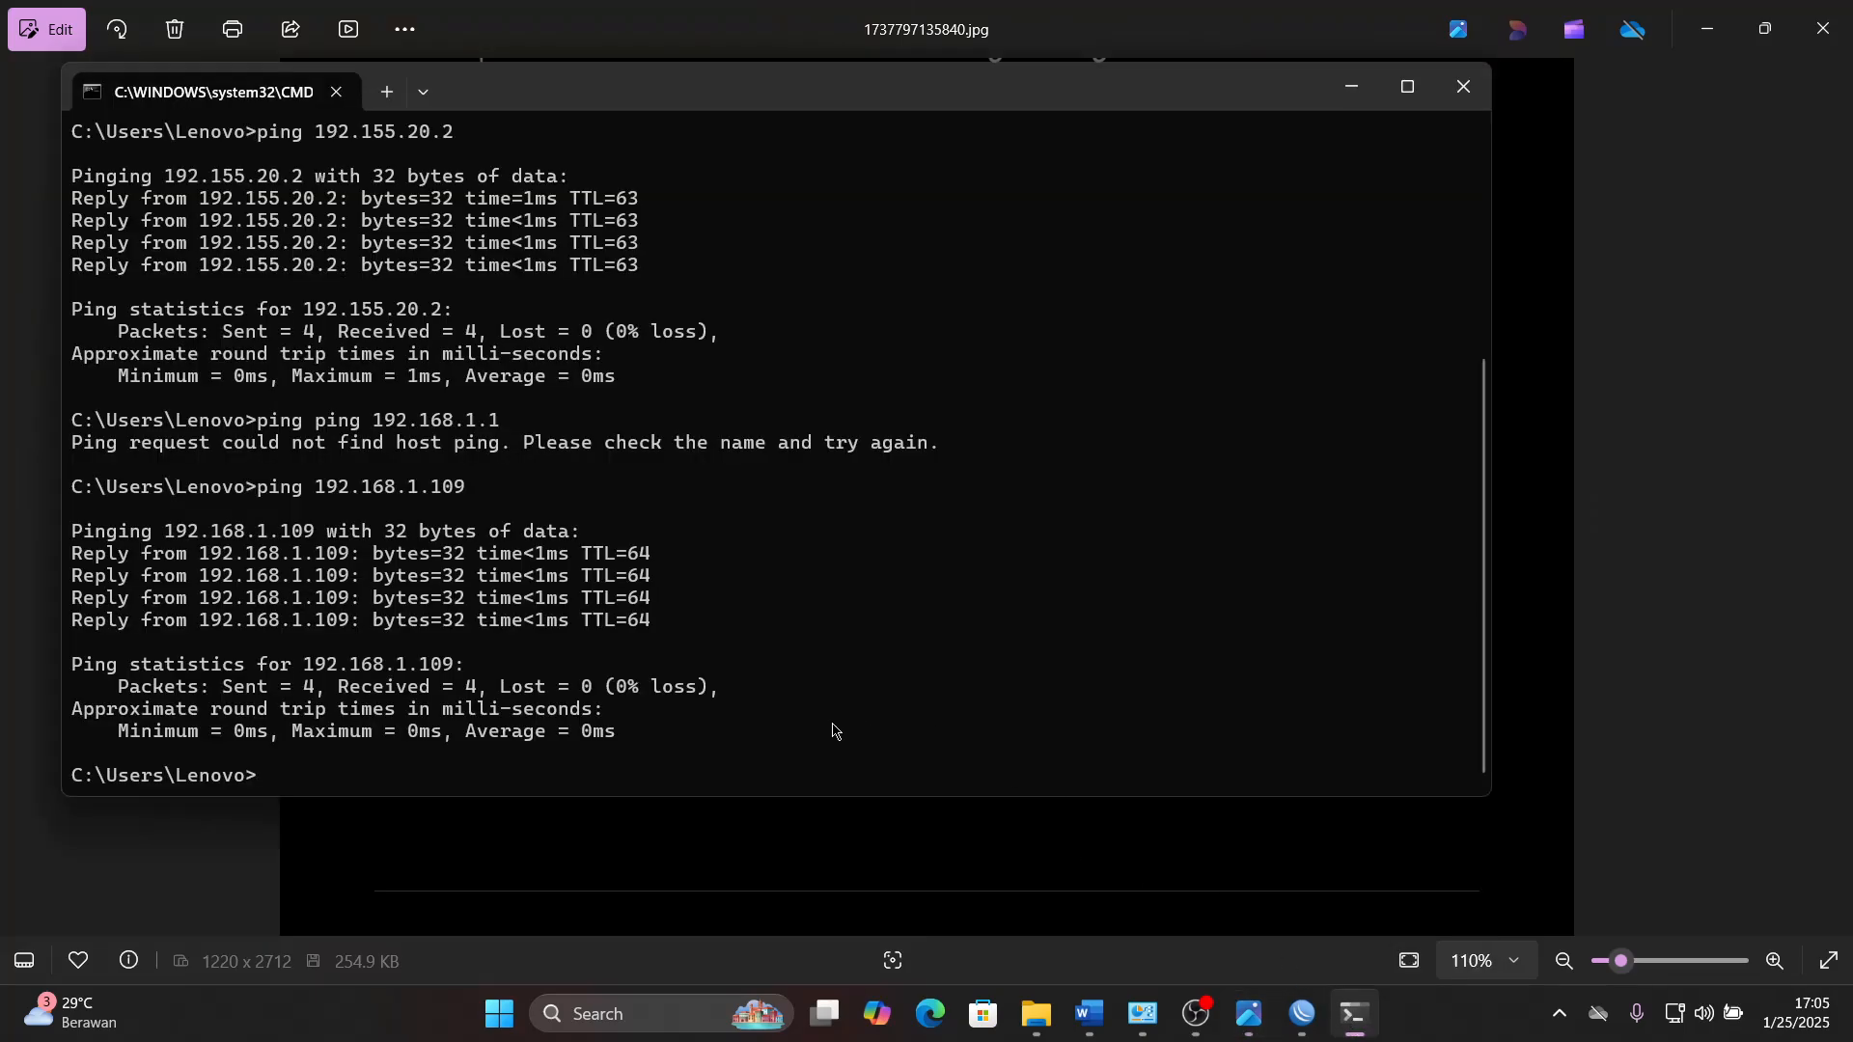
{"action": "type", "text": "ping 192.155."}
{"action": "left_click", "coordinate": [1354, 1014]}
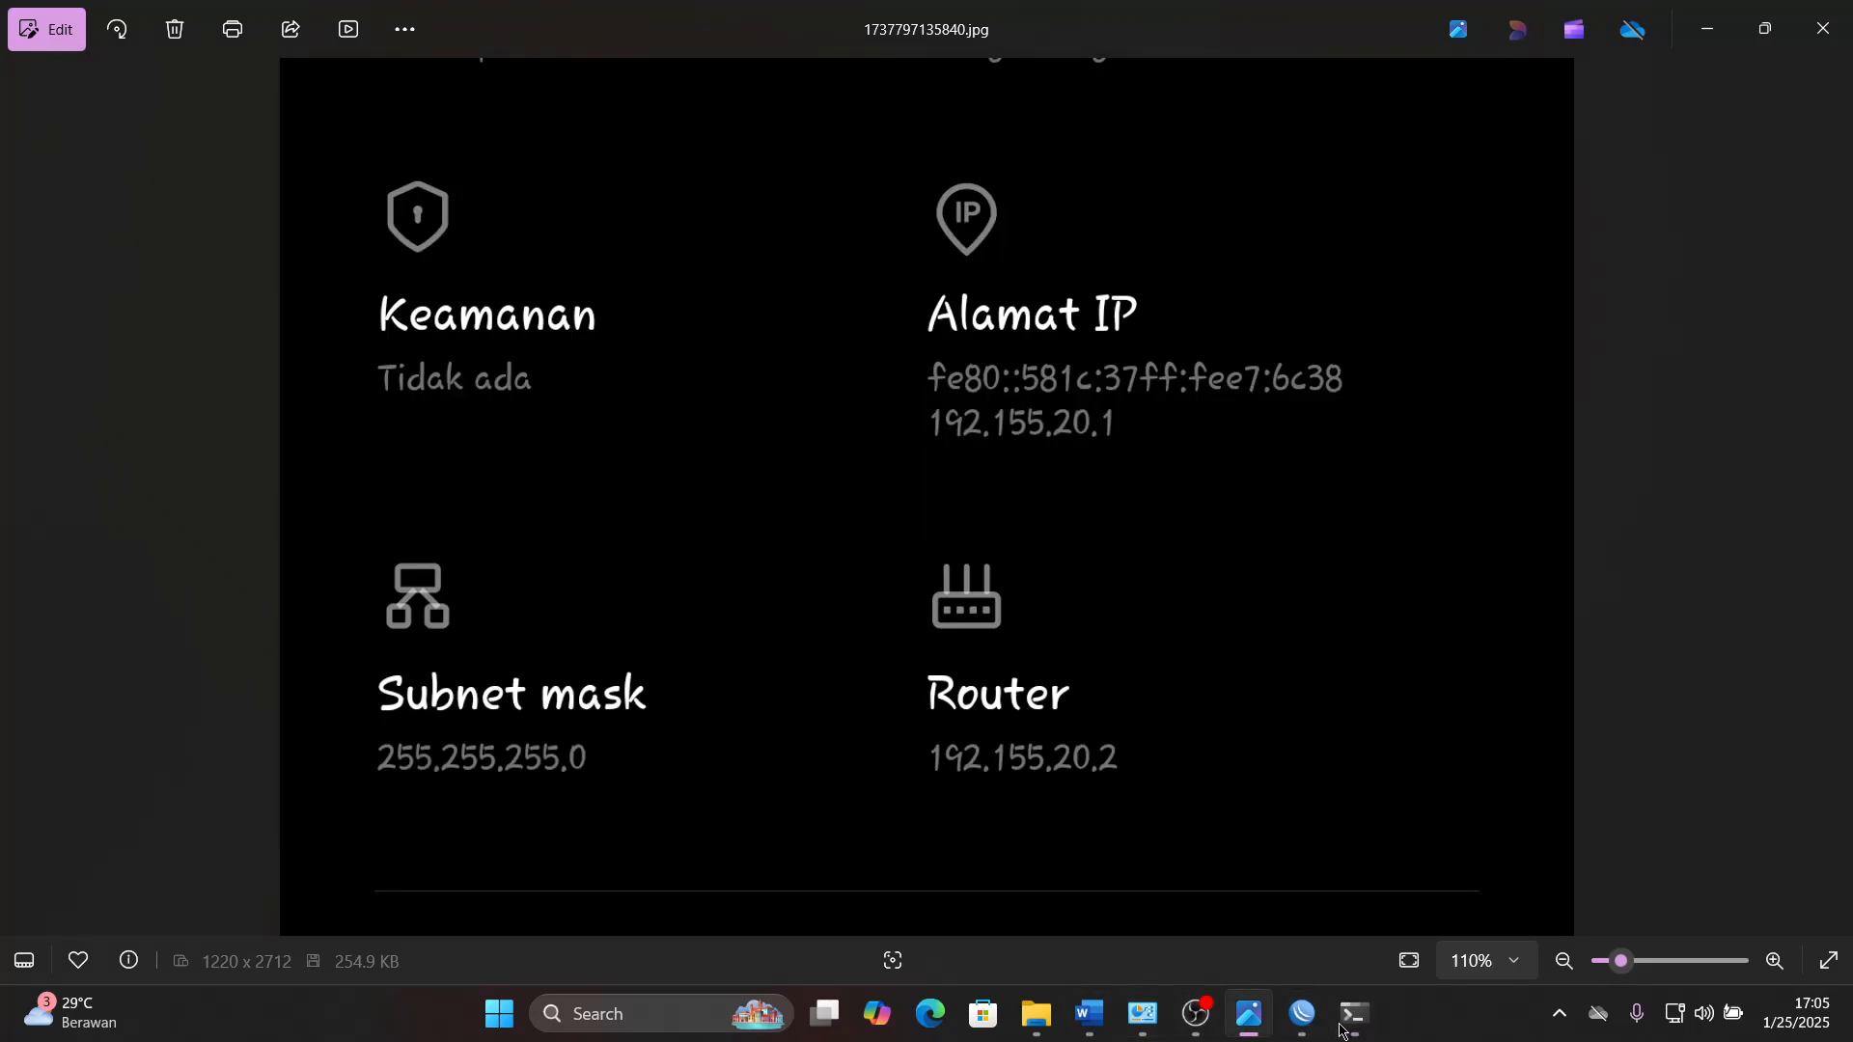
{"action": "left_click", "coordinate": [1355, 1014]}
{"action": "type", "text": "20"}
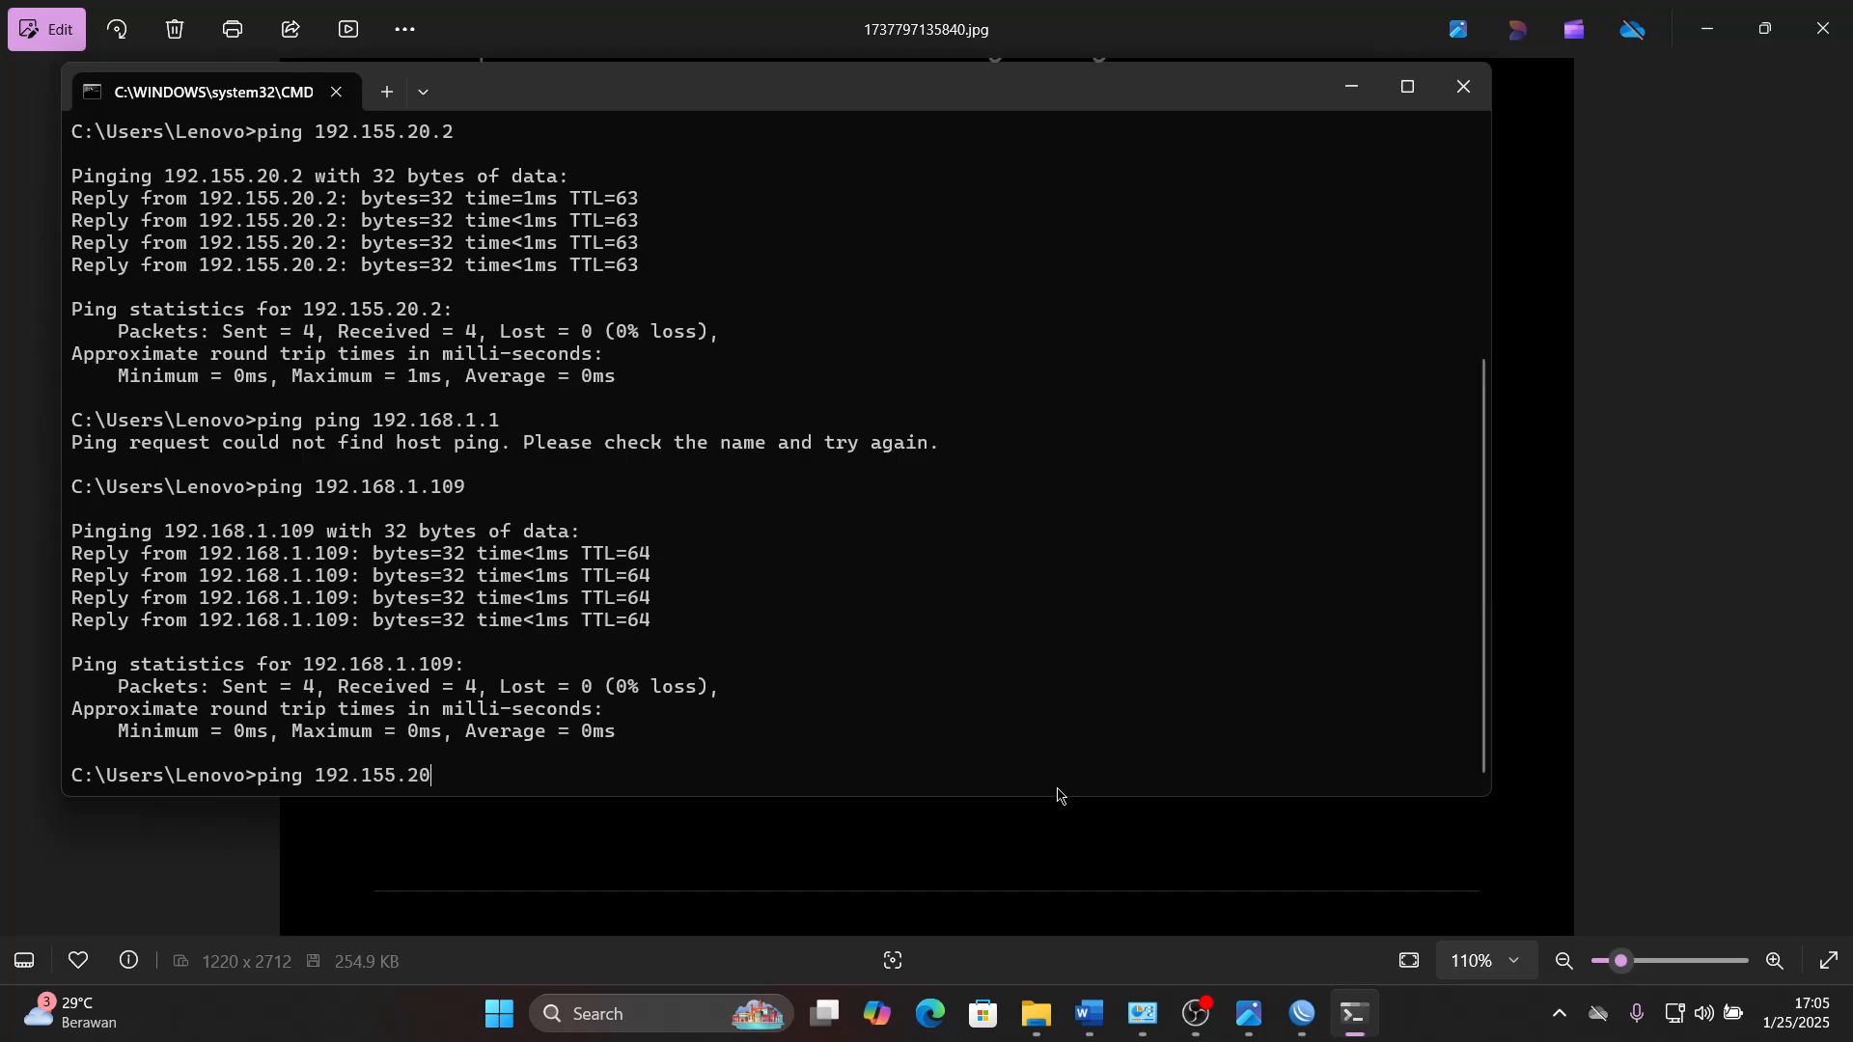
{"action": "type", "text": ".2"}
{"action": "key", "text": "Return"}
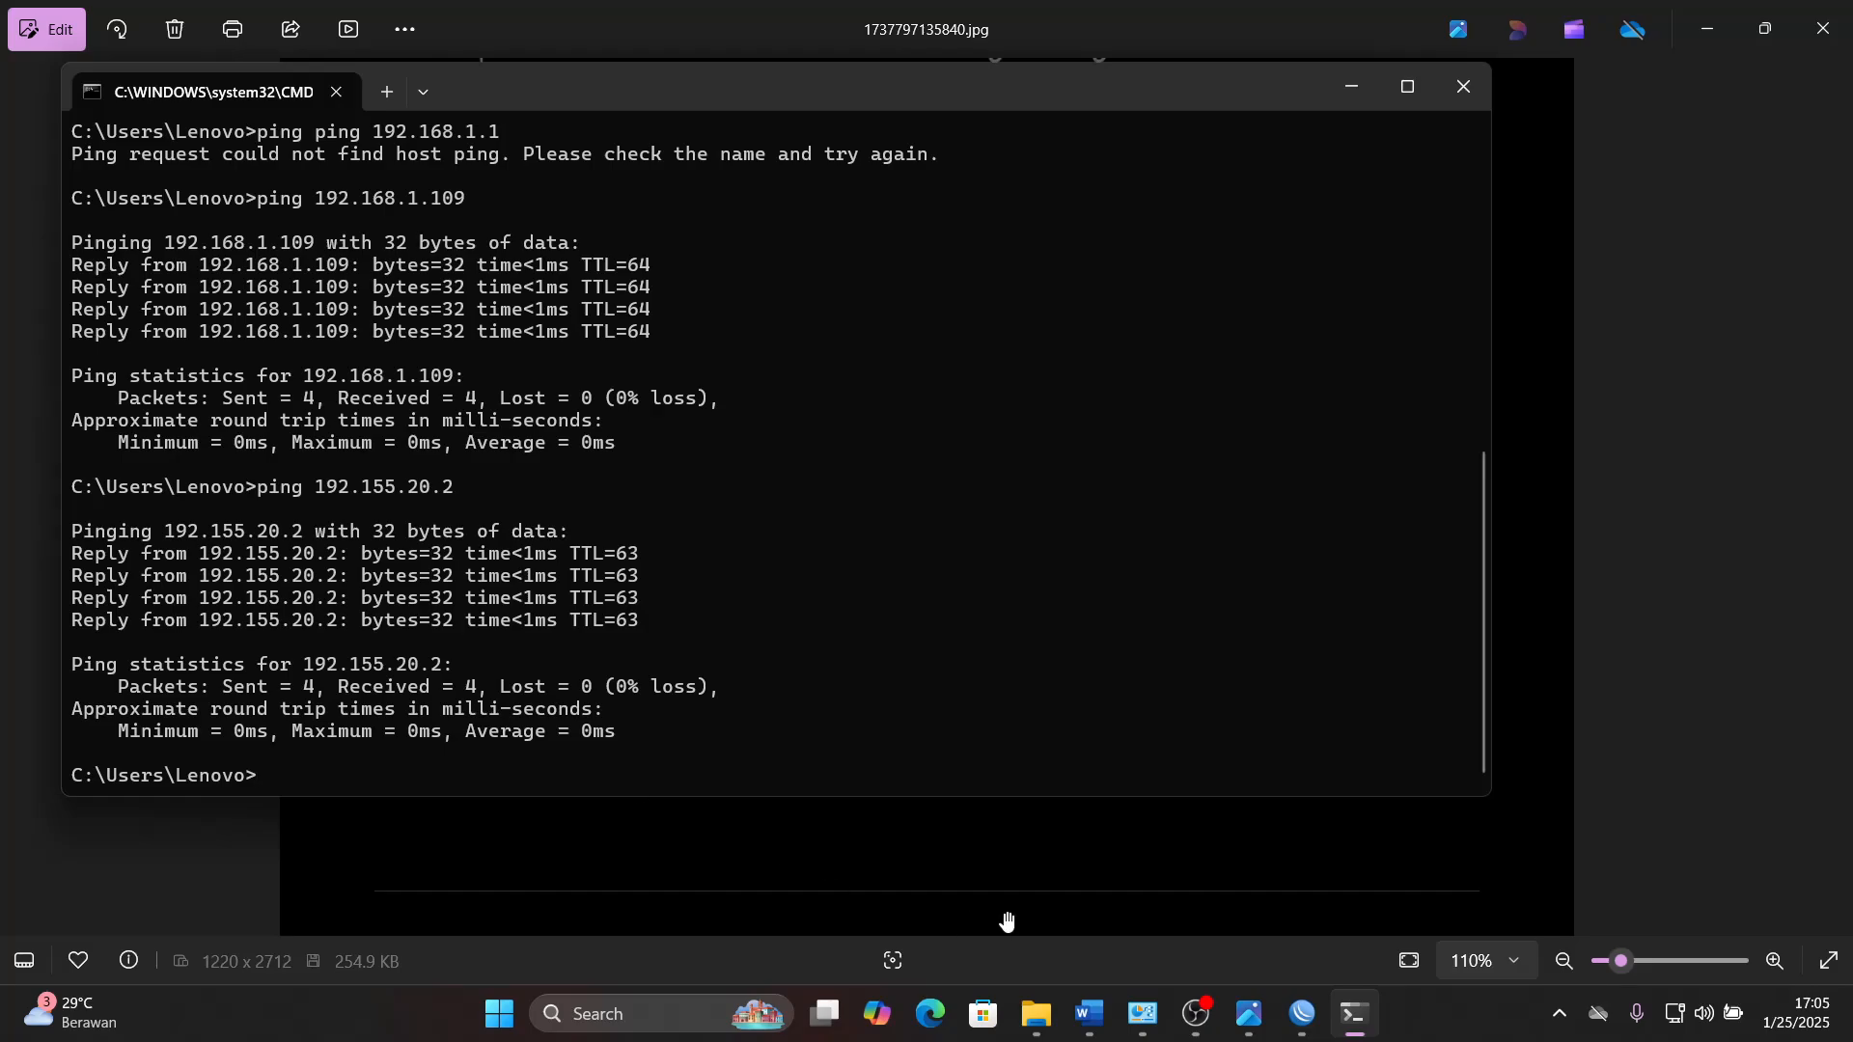
- Highlight task 8 and its four test bullets in green in the Word task sheet, then review the completed items above
{"action": "left_click", "coordinate": [1089, 1013]}
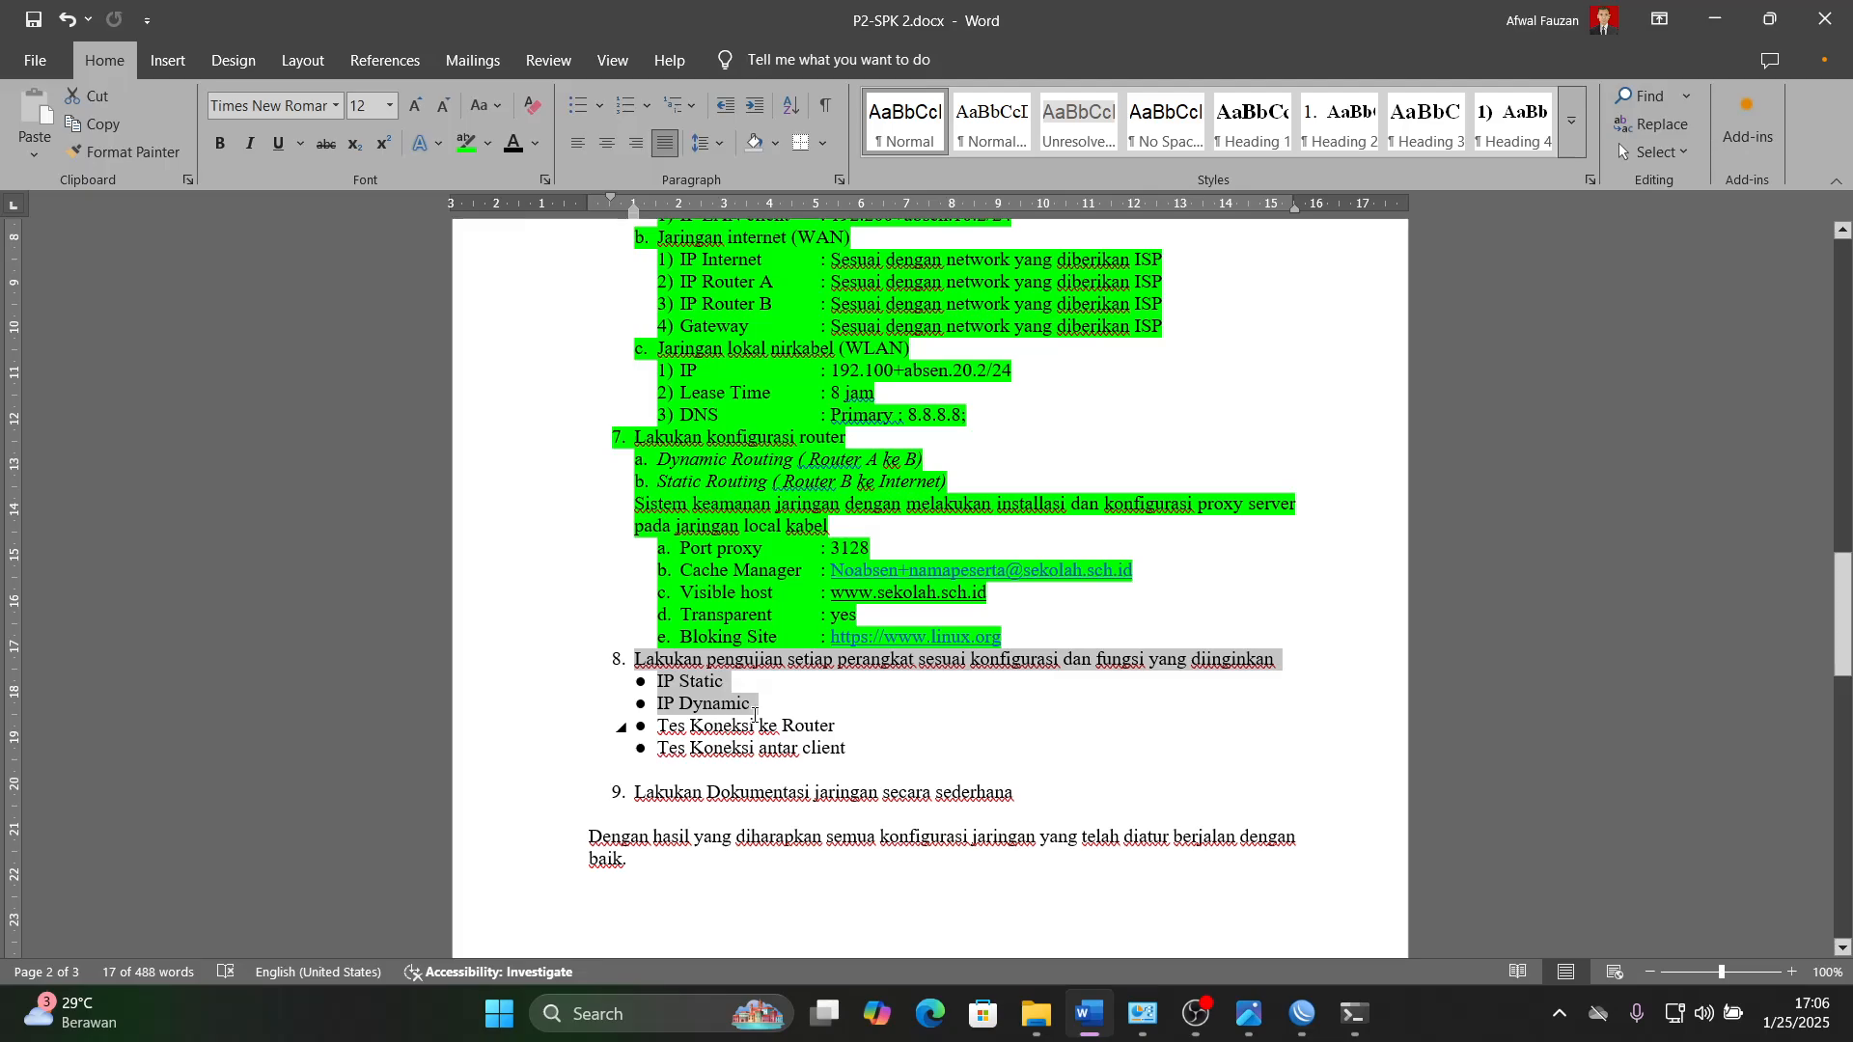
{"action": "left_click", "coordinate": [756, 724]}
{"action": "left_click_drag", "start_coordinate": [634, 660], "coordinate": [849, 750]}
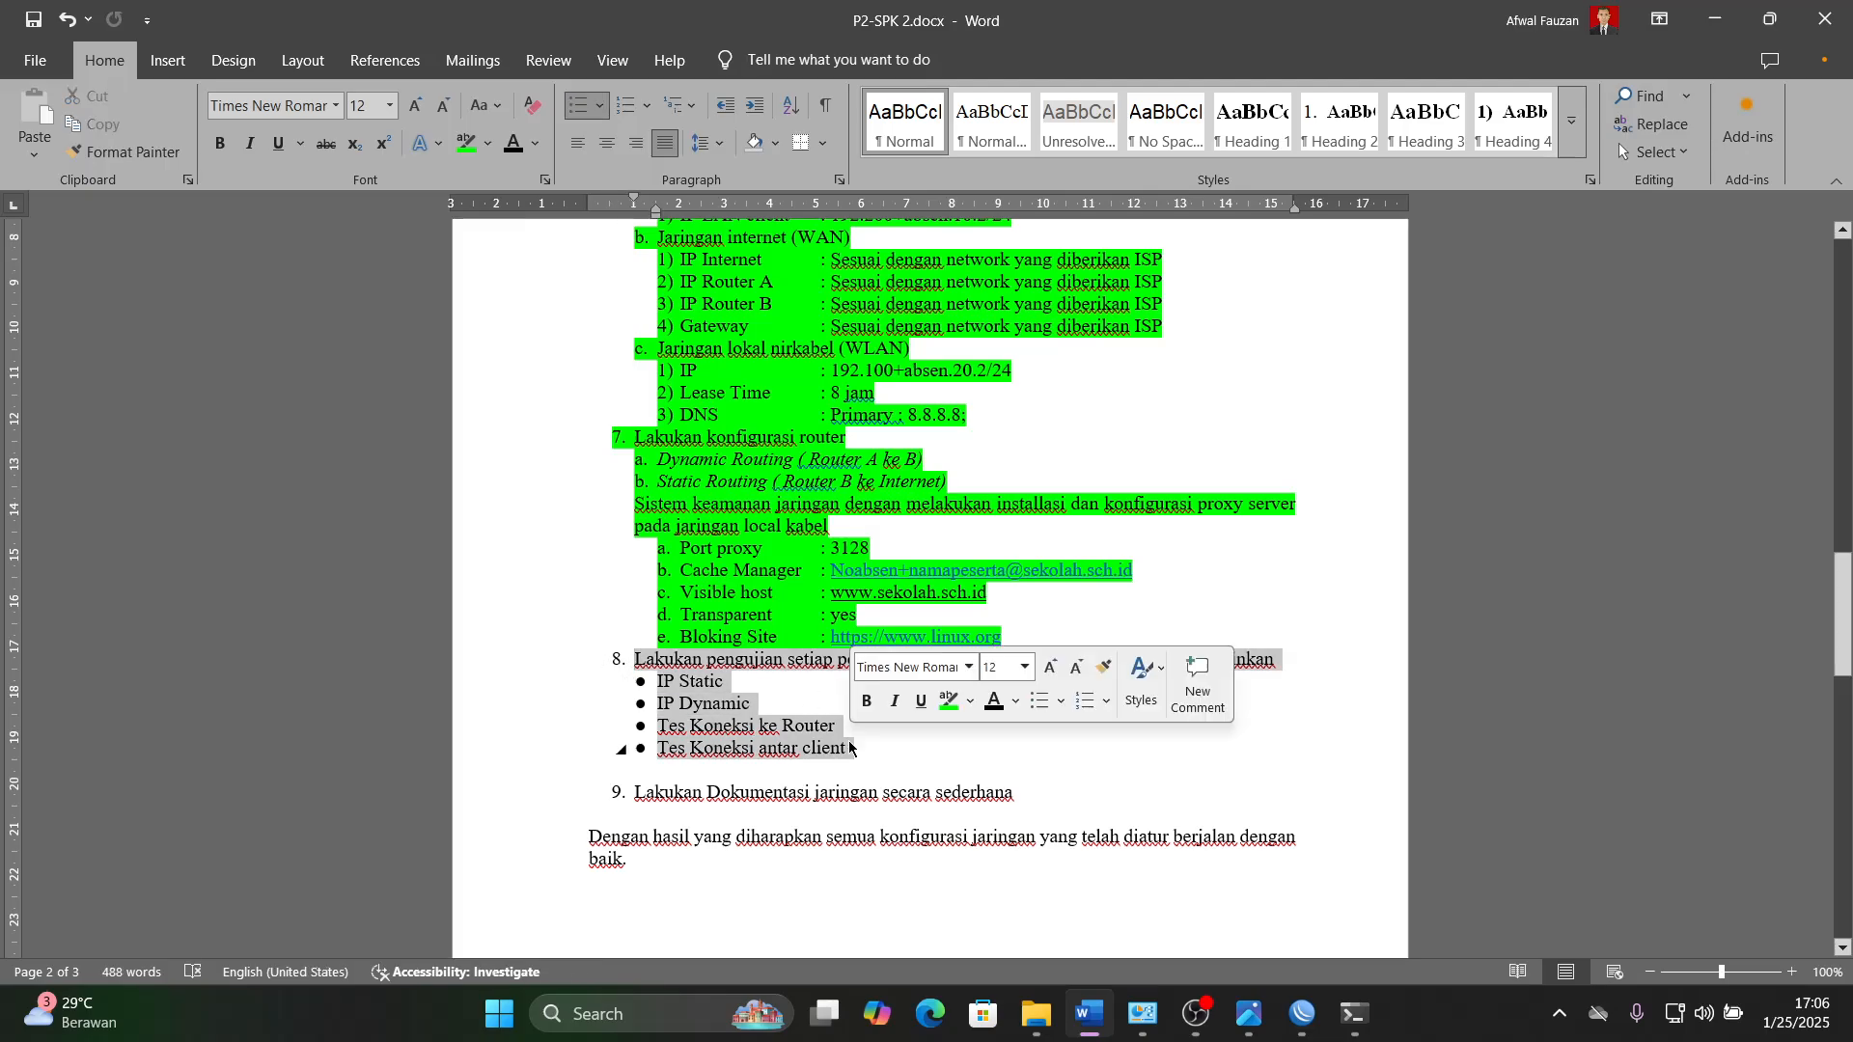
{"action": "left_click", "coordinate": [468, 143]}
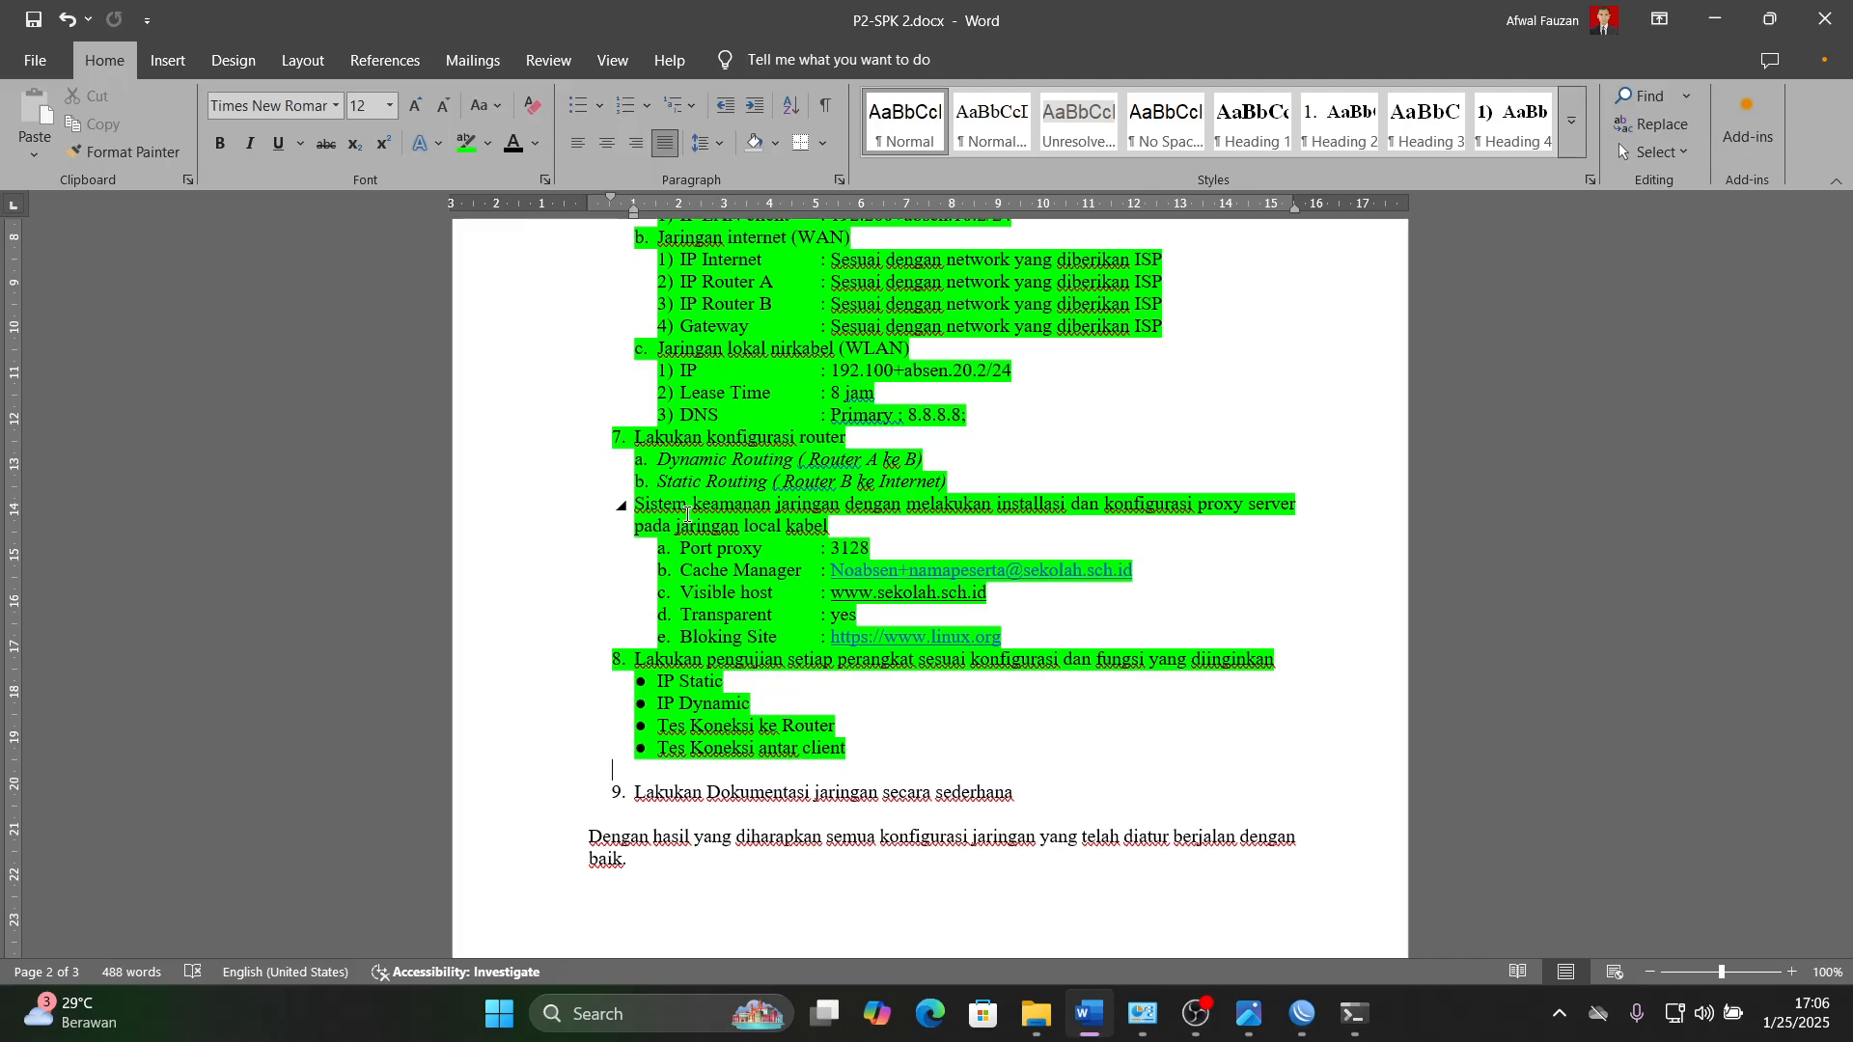
{"action": "scroll", "coordinate": [686, 515], "scroll_direction": "up", "scroll_amount": 2}
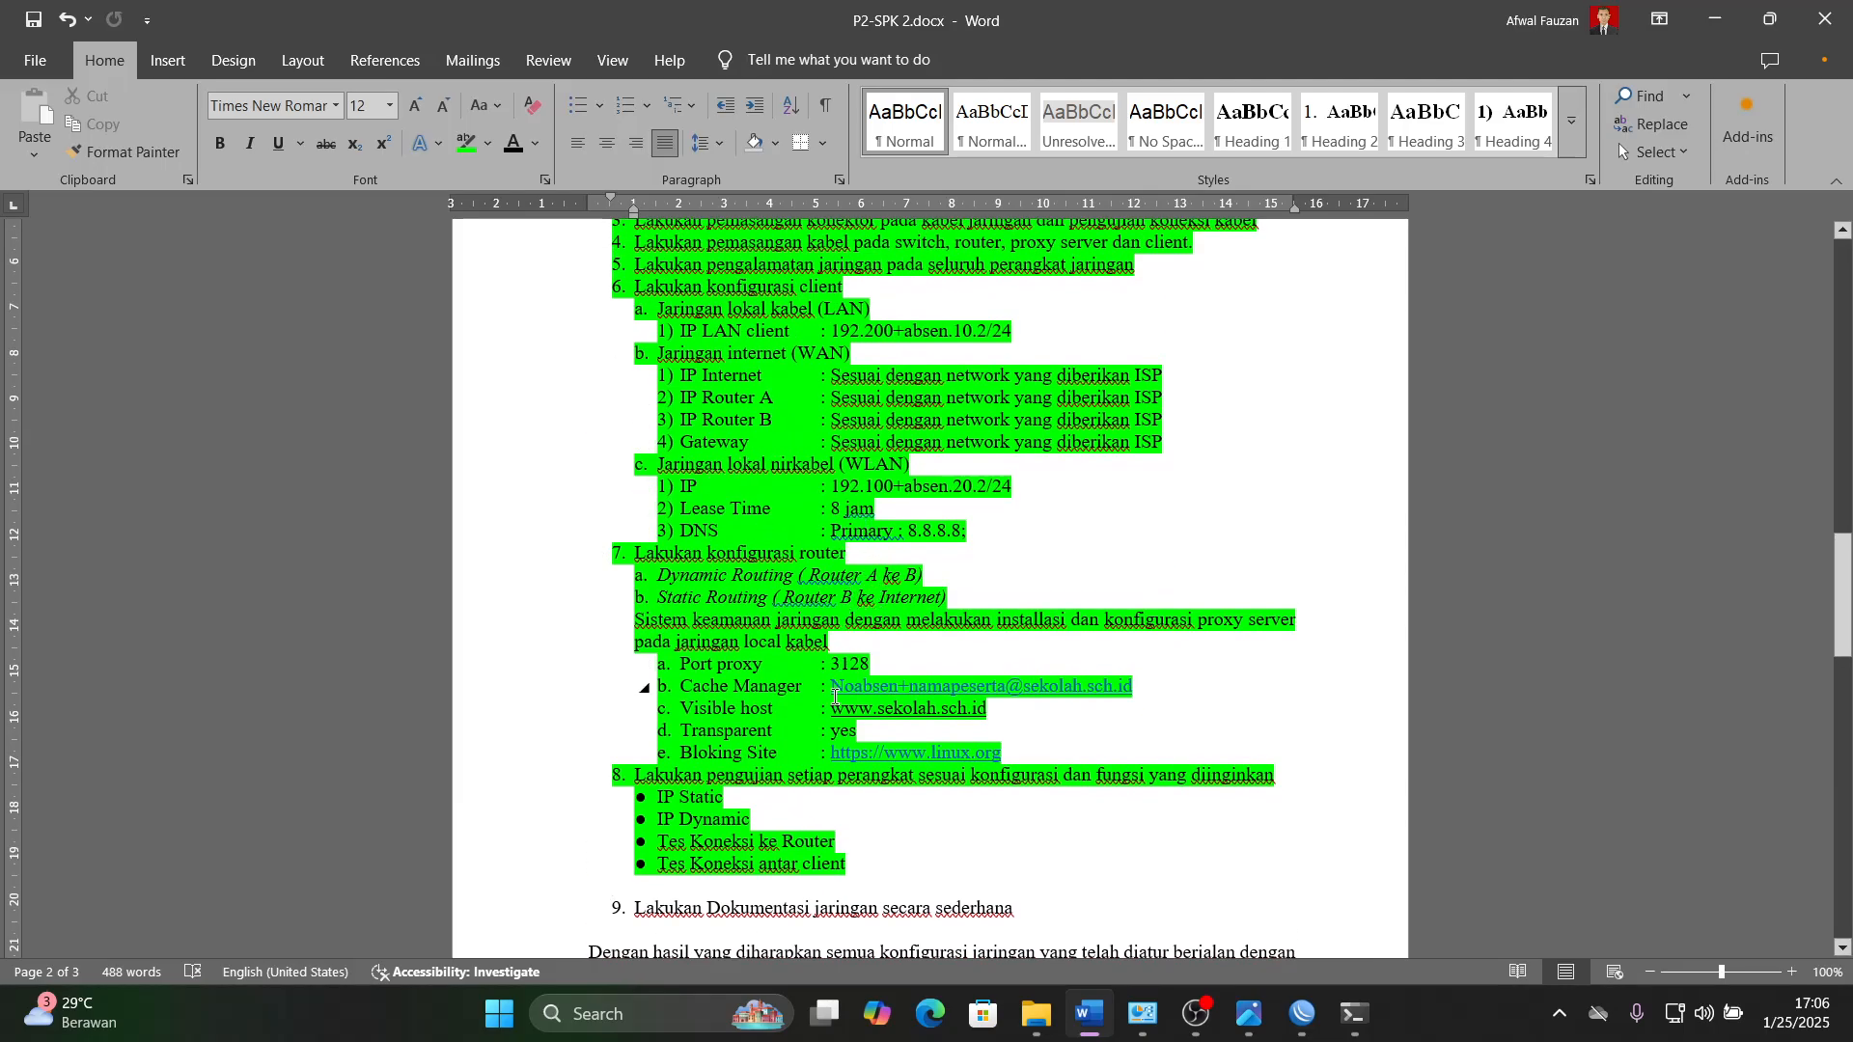
{"action": "left_click", "coordinate": [981, 671]}
{"action": "mouse_move", "coordinate": [1103, 1023]}
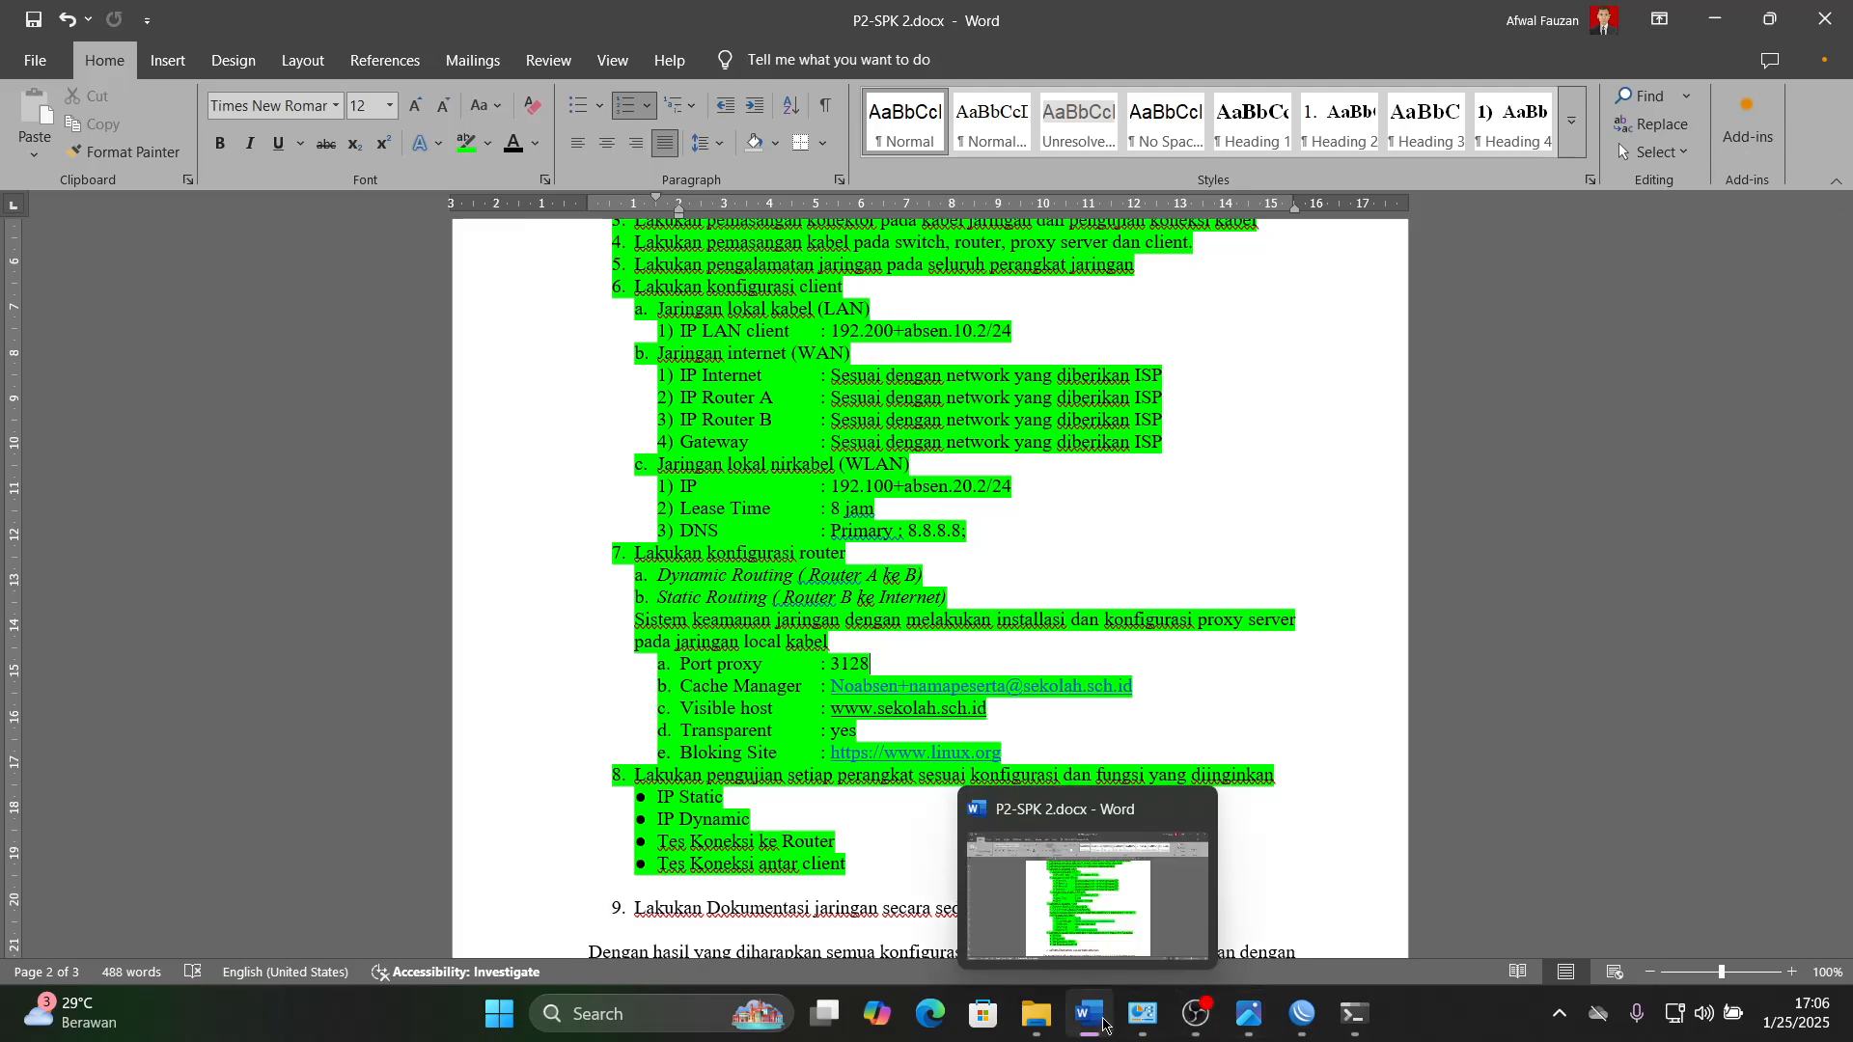
- Minimize the Word, image viewer, WinBox and Command Prompt windows to reveal the desktop
{"action": "left_click", "coordinate": [1723, 21]}
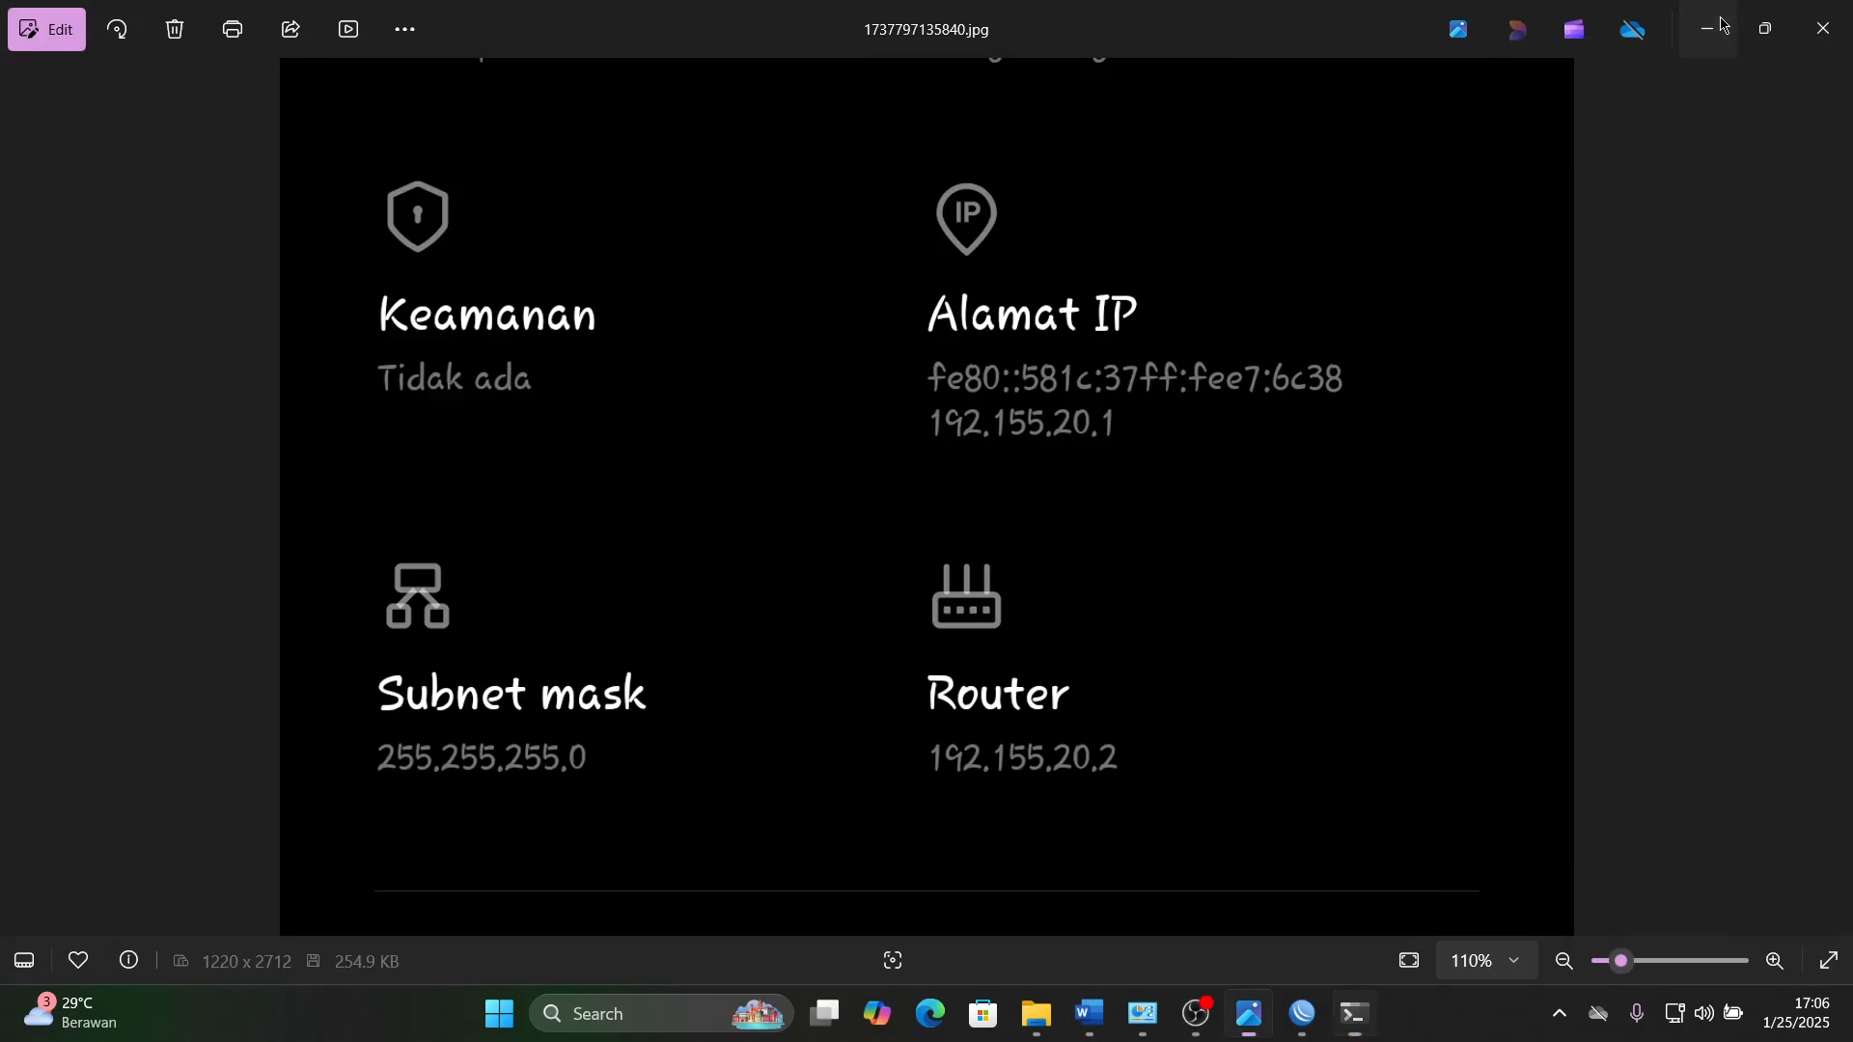
{"action": "left_click", "coordinate": [1722, 22]}
{"action": "left_click", "coordinate": [1718, 19]}
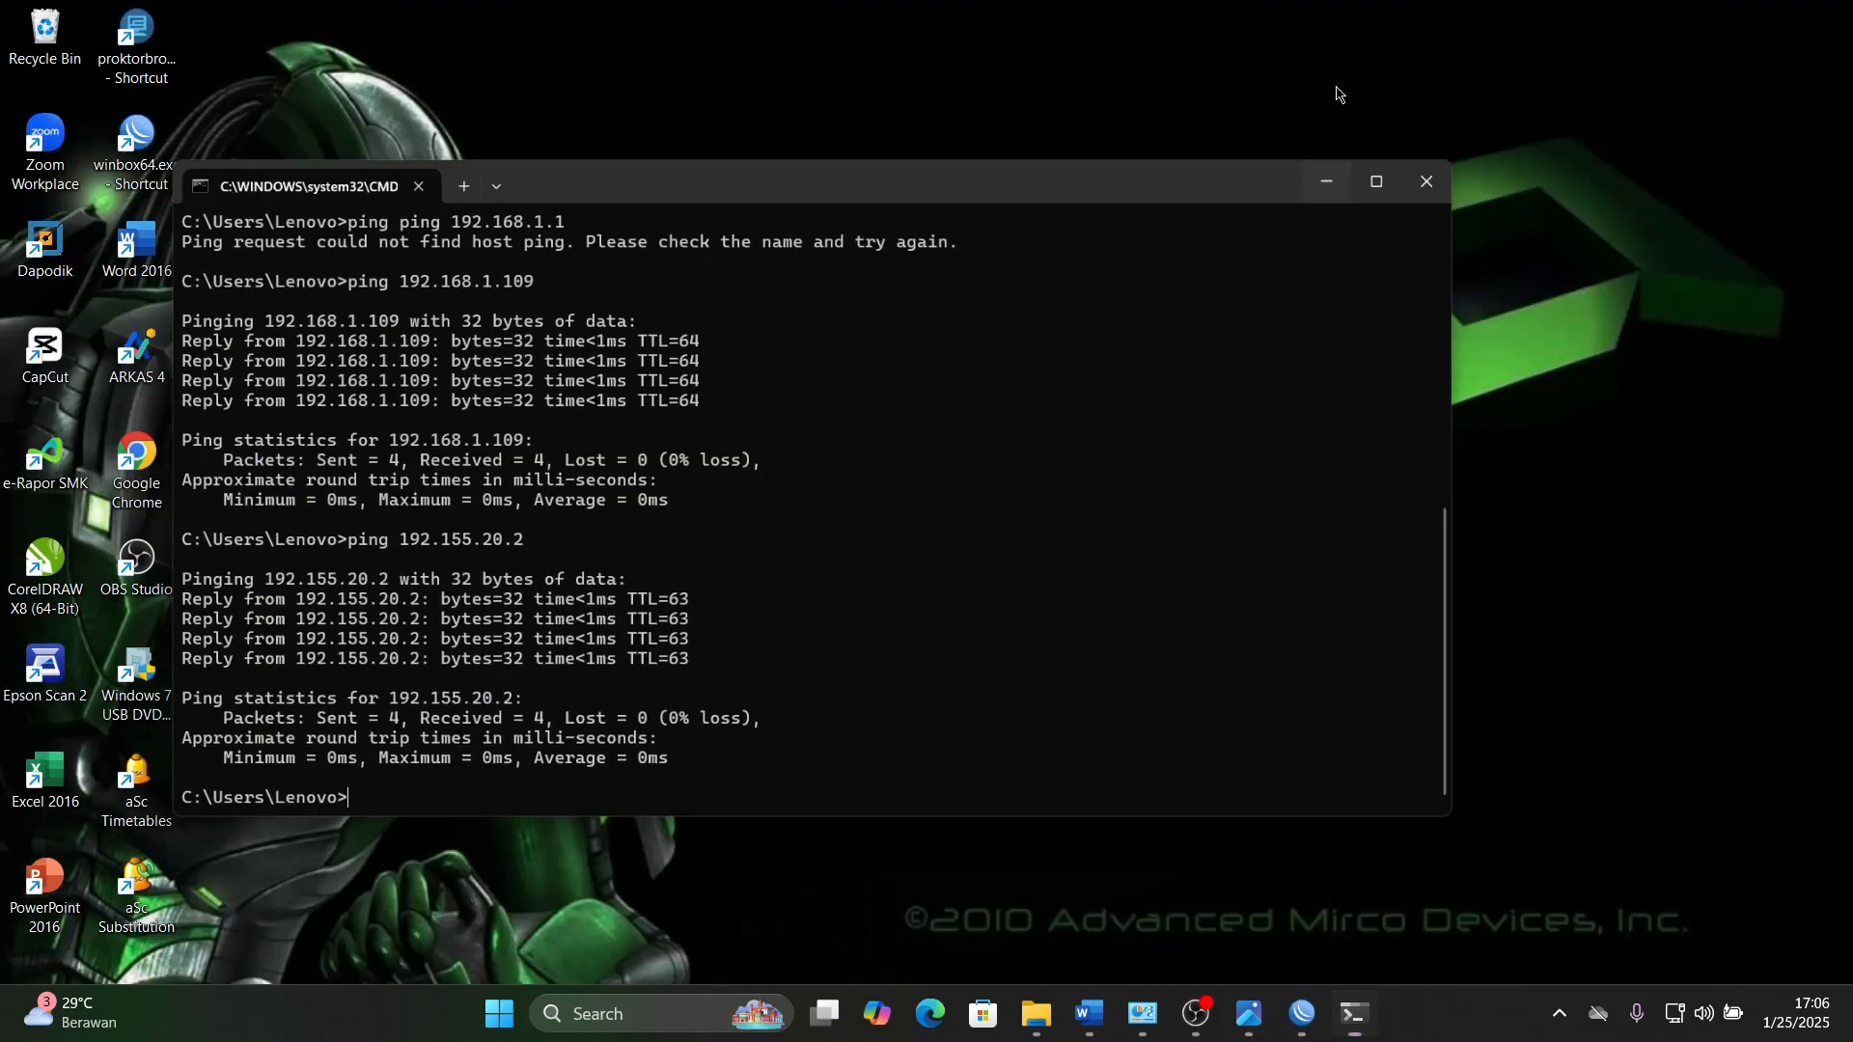
{"action": "left_click", "coordinate": [1327, 180]}
- Launch Google Chrome with the Usser profile and open google.com
{"action": "double_click", "coordinate": [137, 461]}
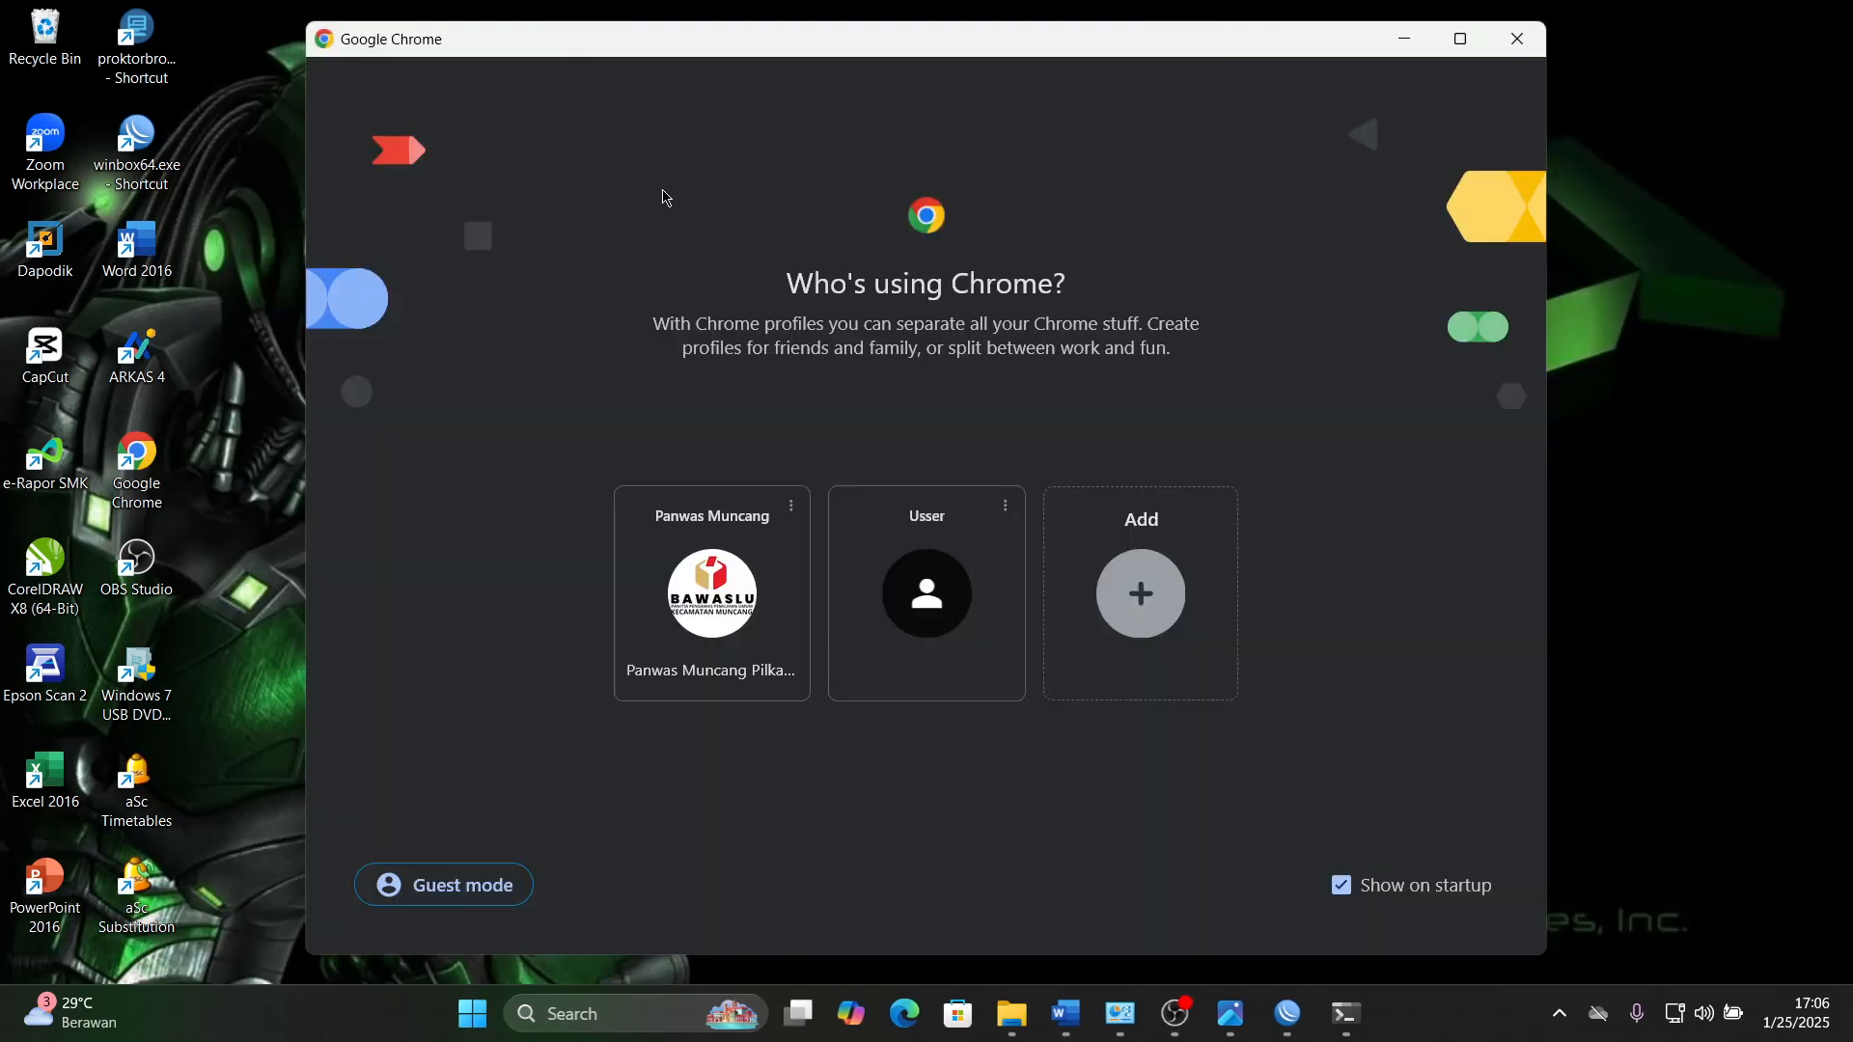
{"action": "left_click", "coordinate": [925, 607]}
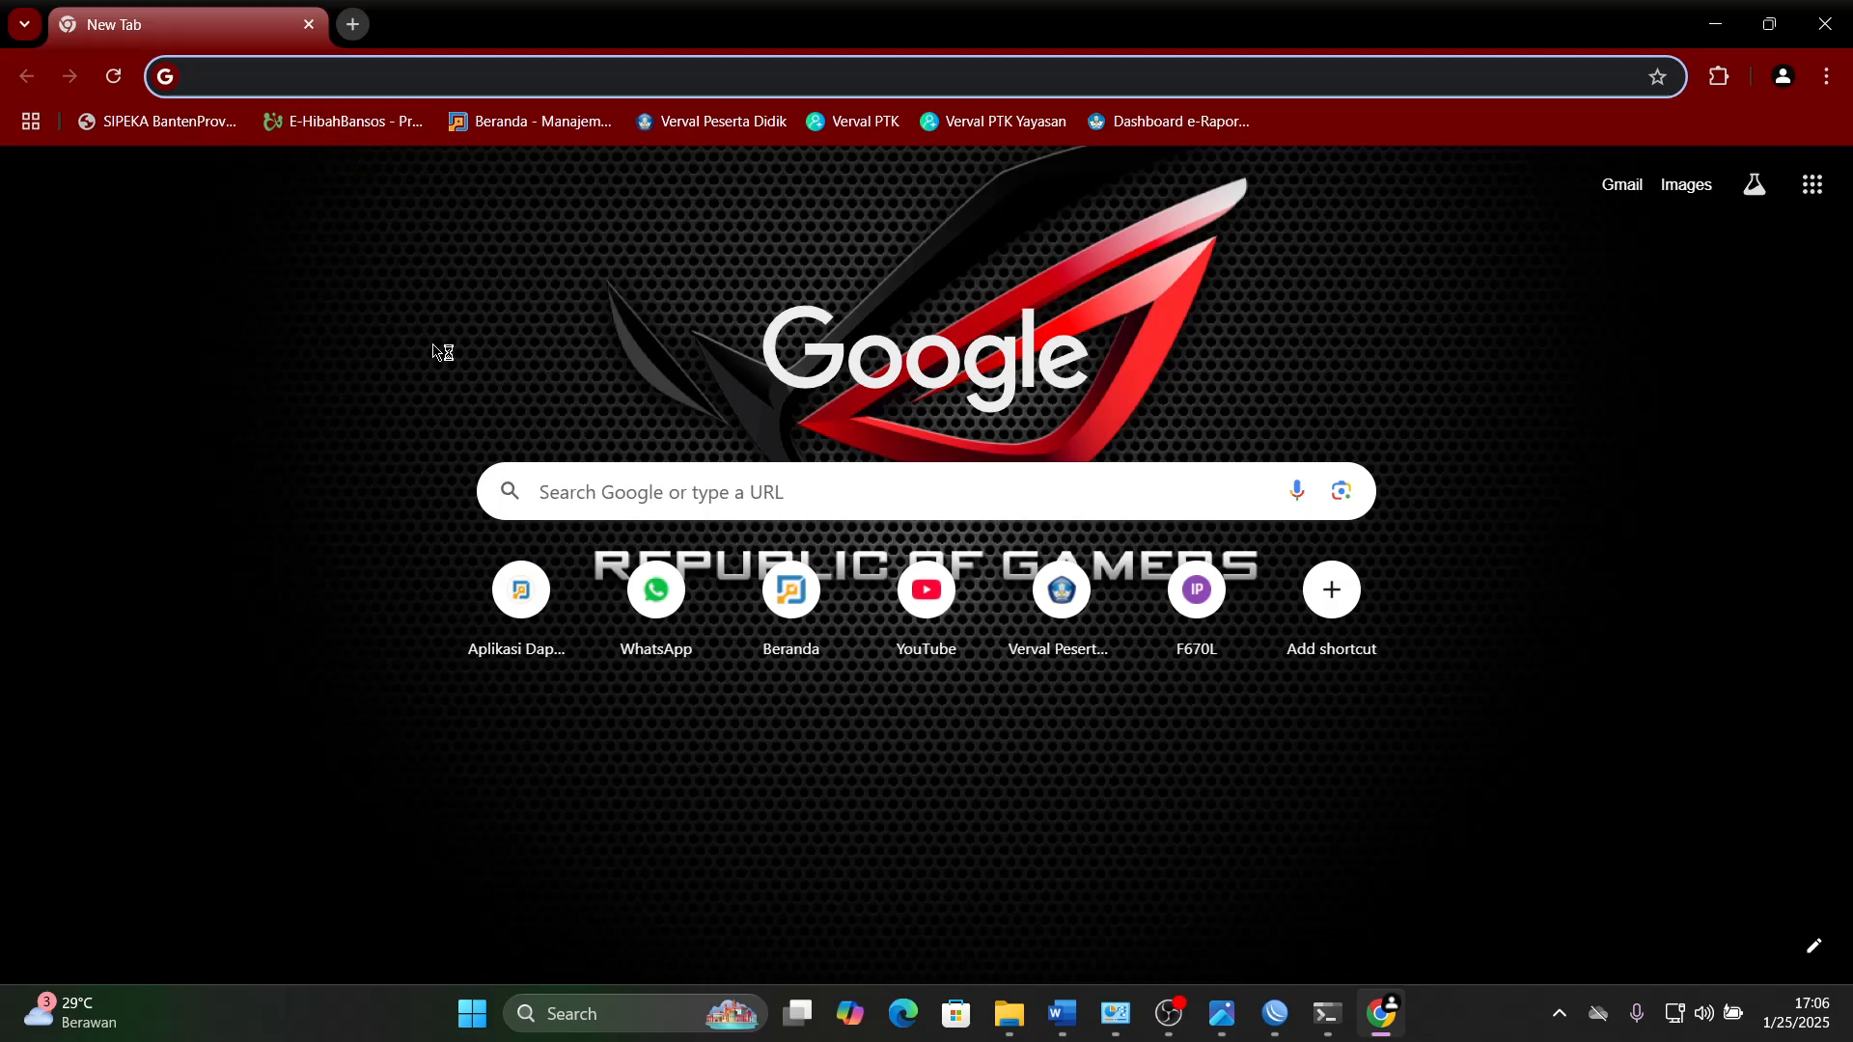
{"action": "type", "text": "g"}
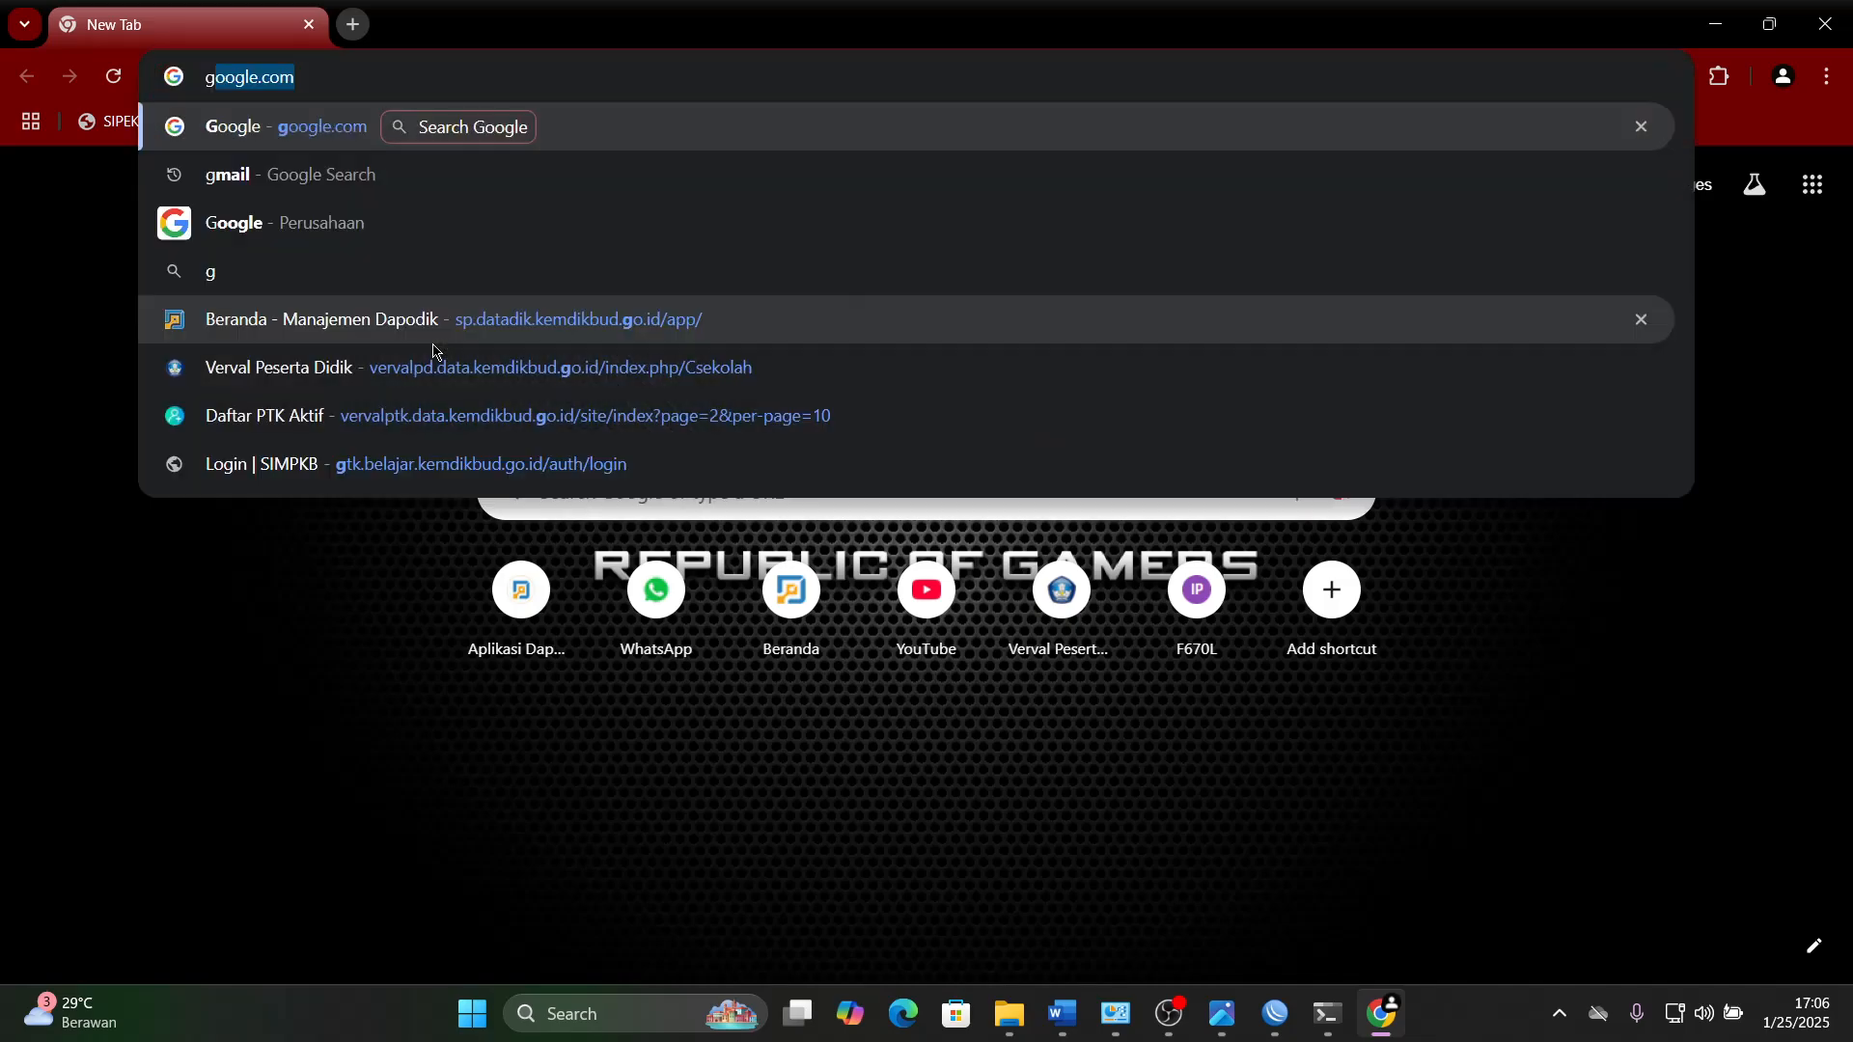
{"action": "key", "text": "Return"}
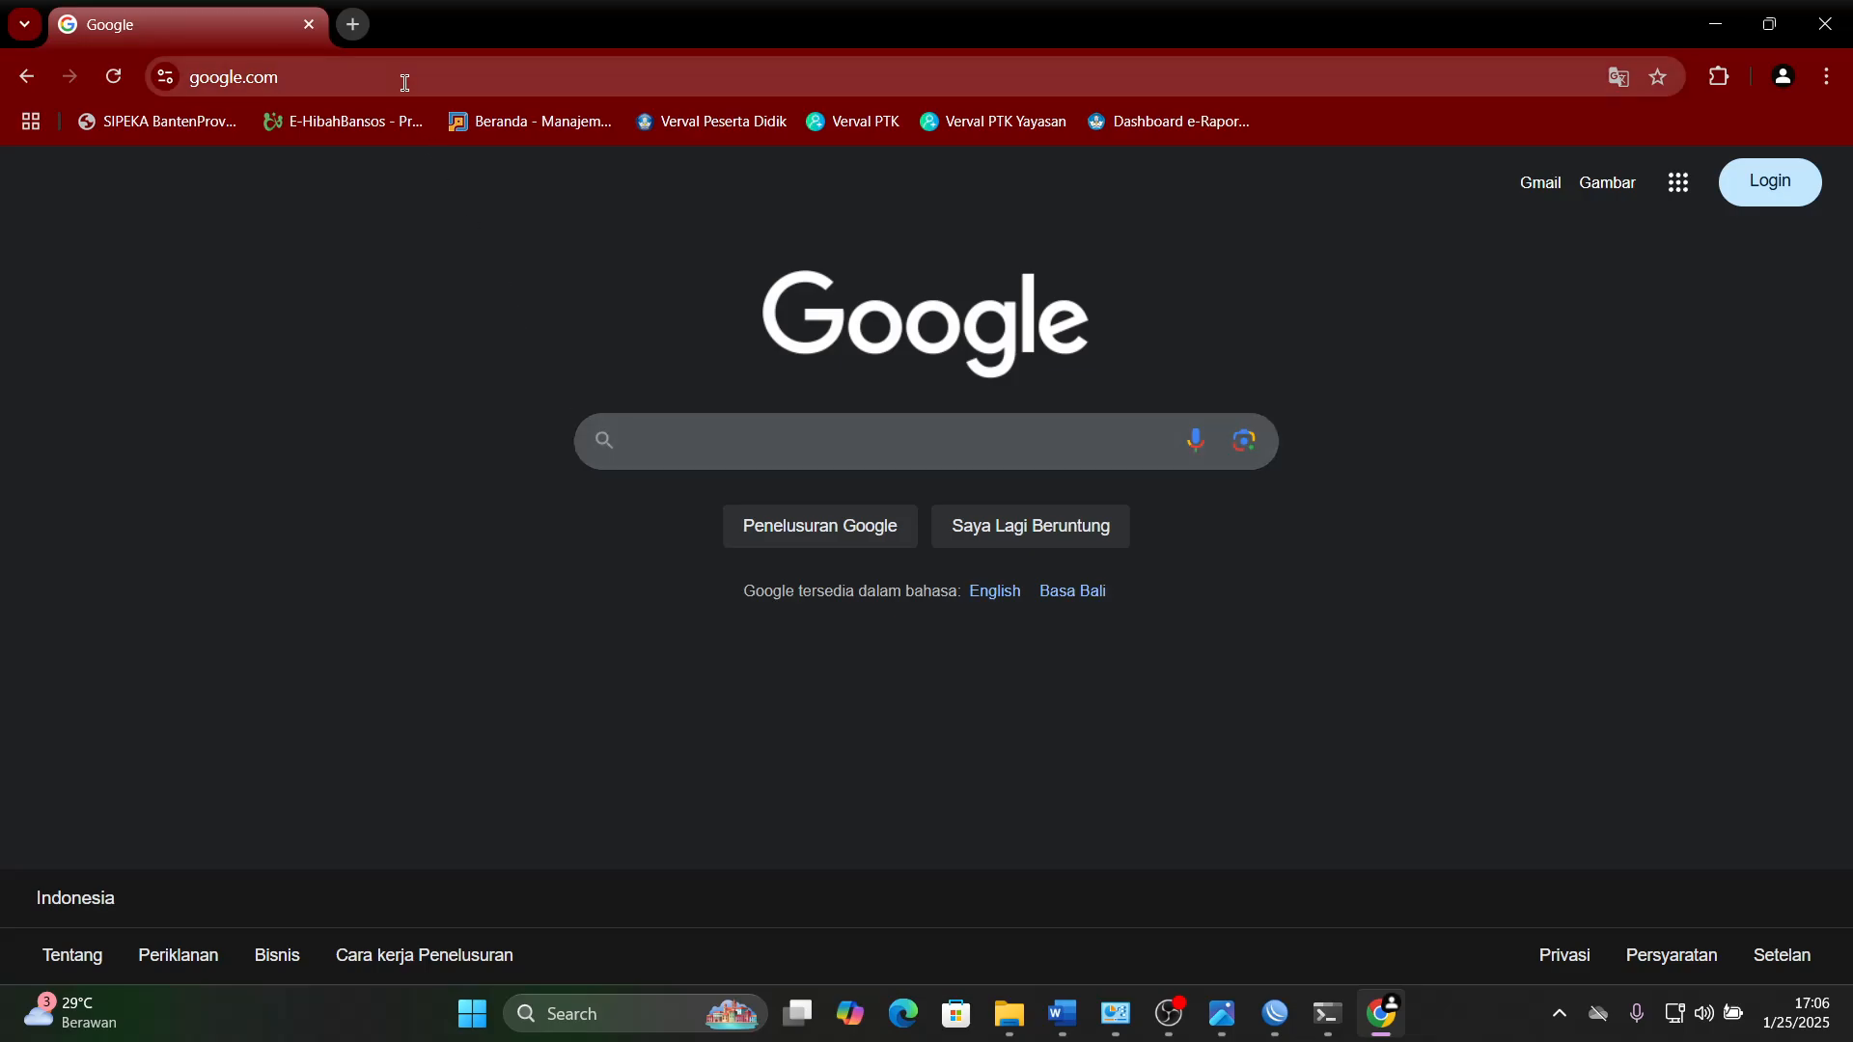
- Open linux.org in a new browser tab to test access to the site listed for blocking
{"action": "left_click", "coordinate": [447, 85]}
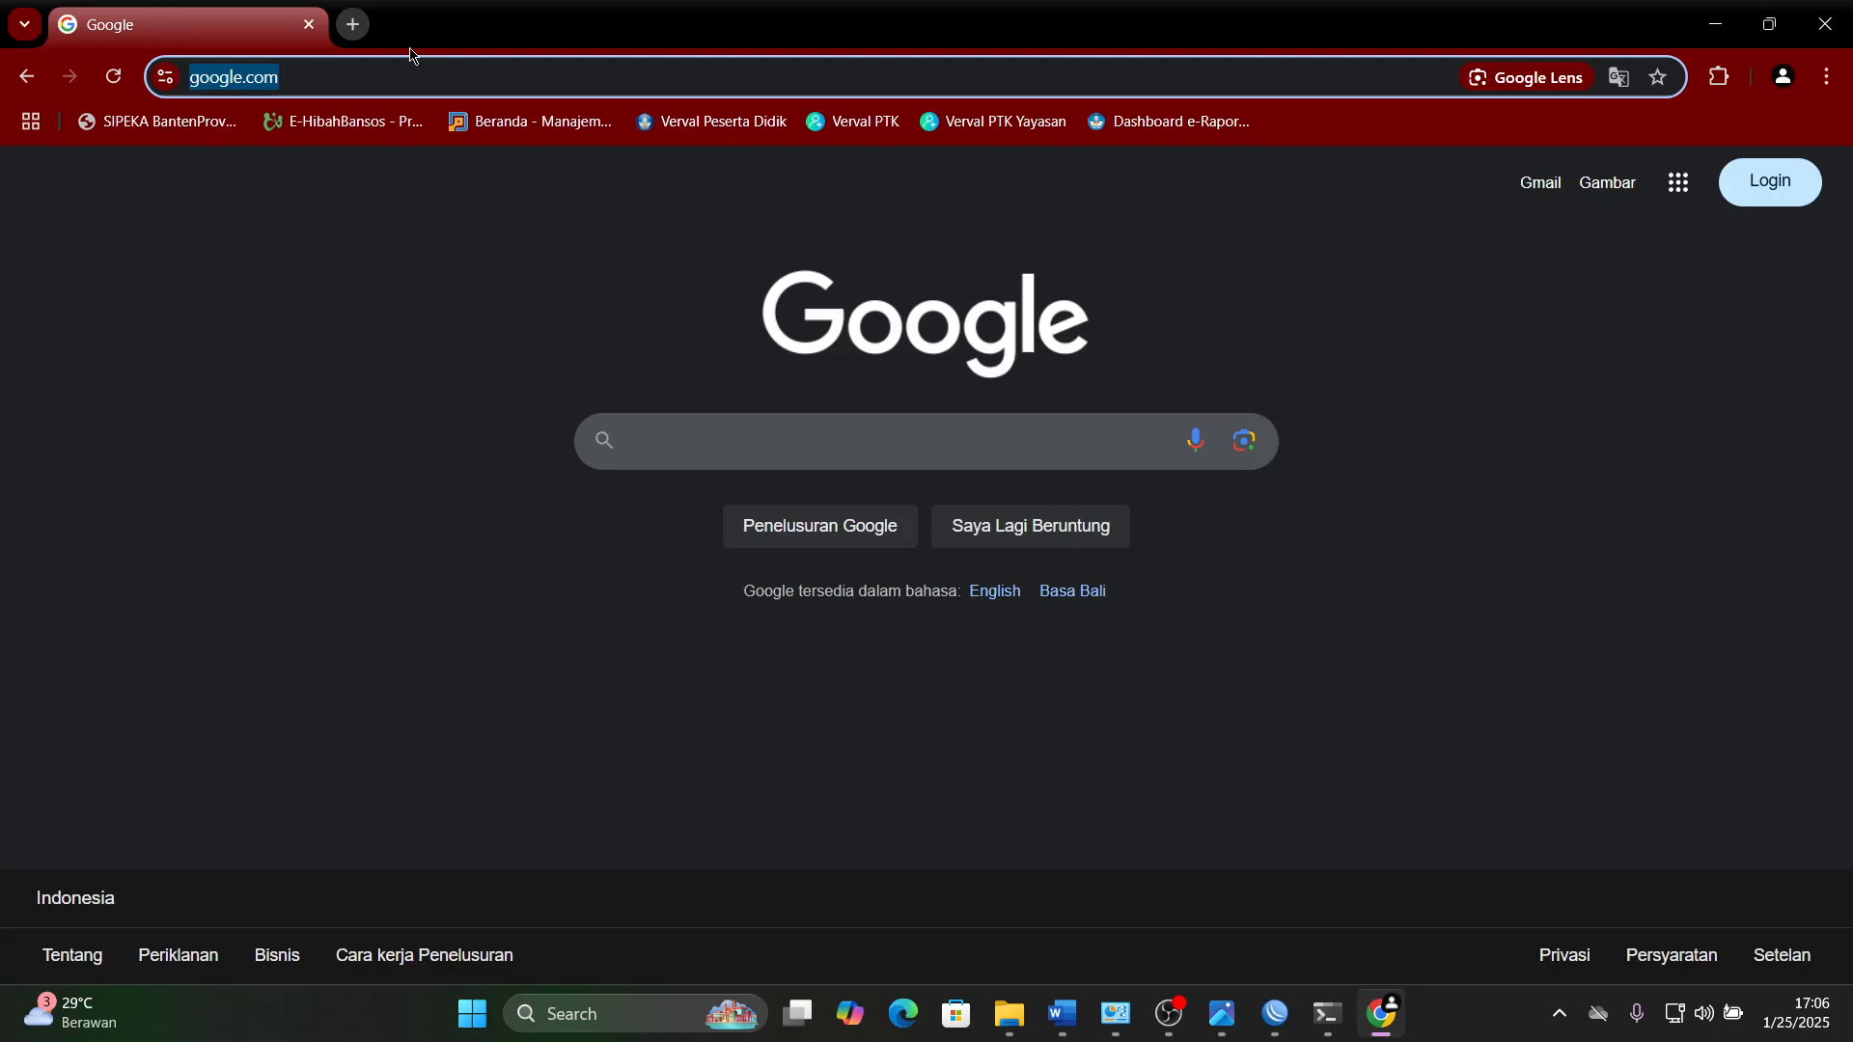
{"action": "left_click", "coordinate": [353, 24]}
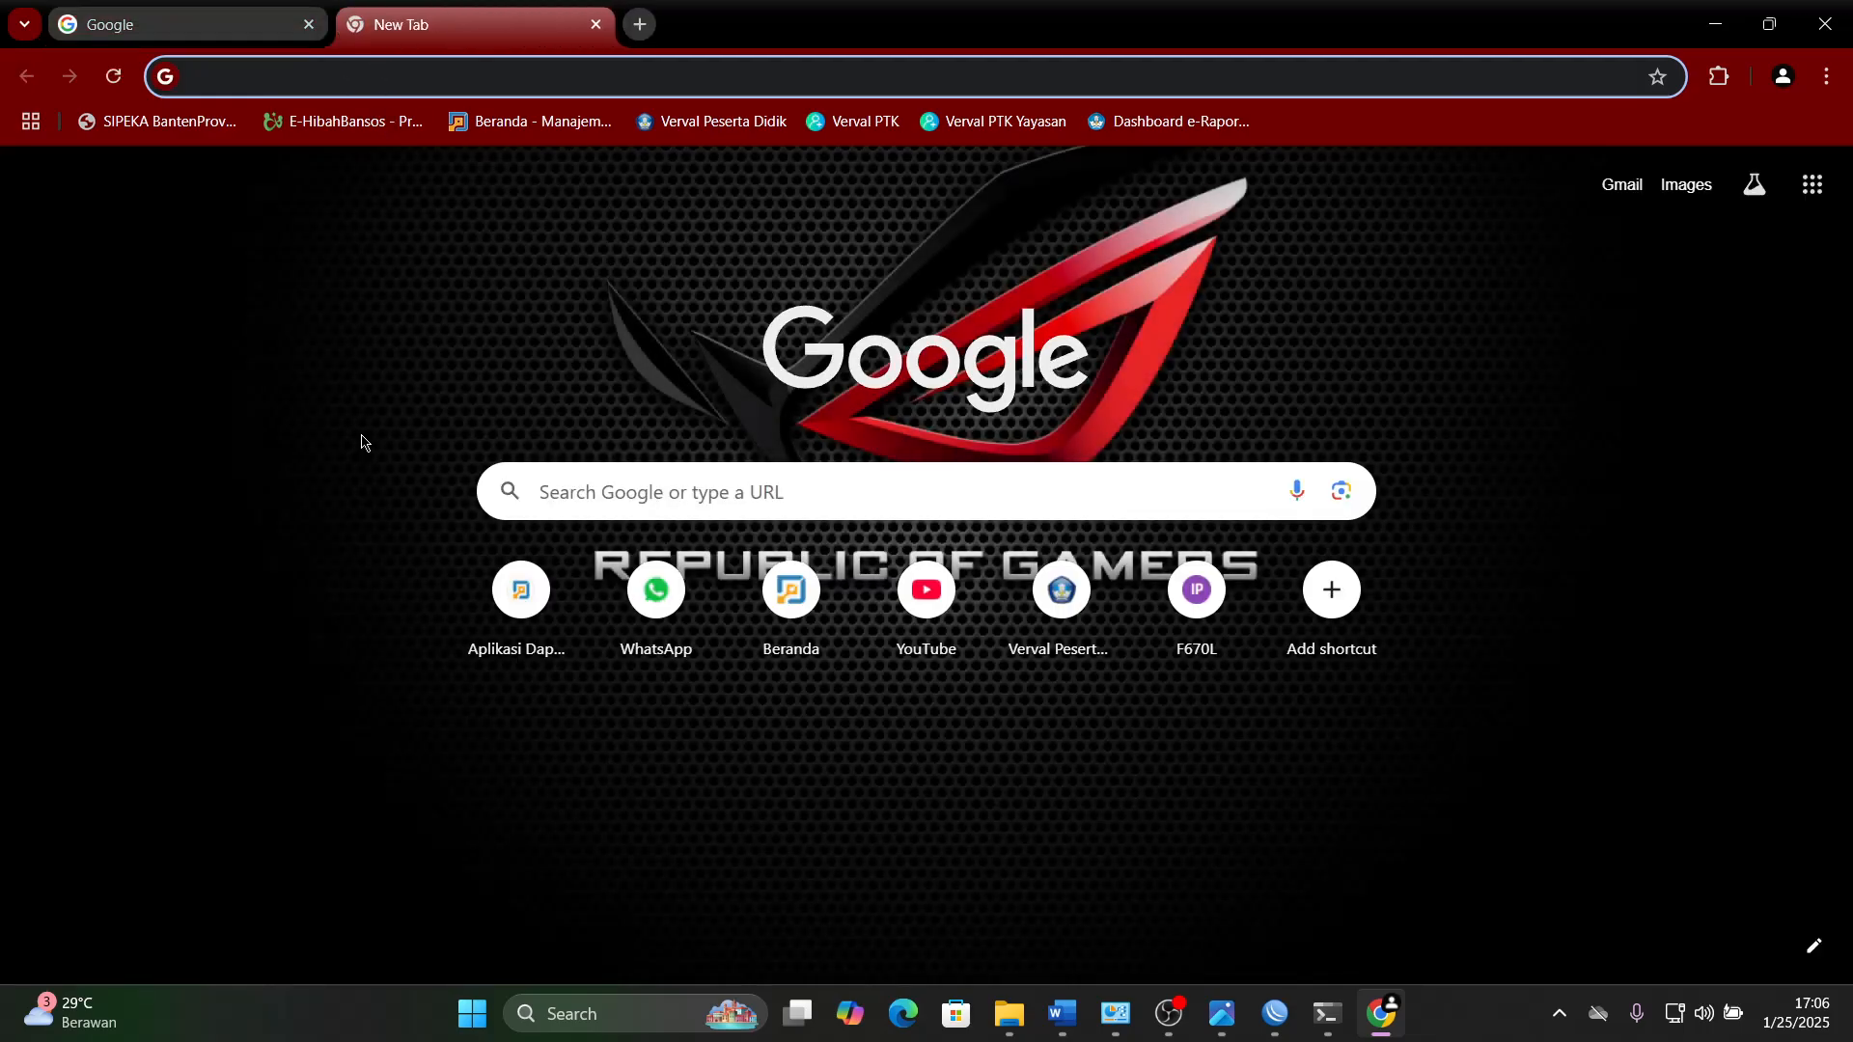
{"action": "type", "text": "linux."}
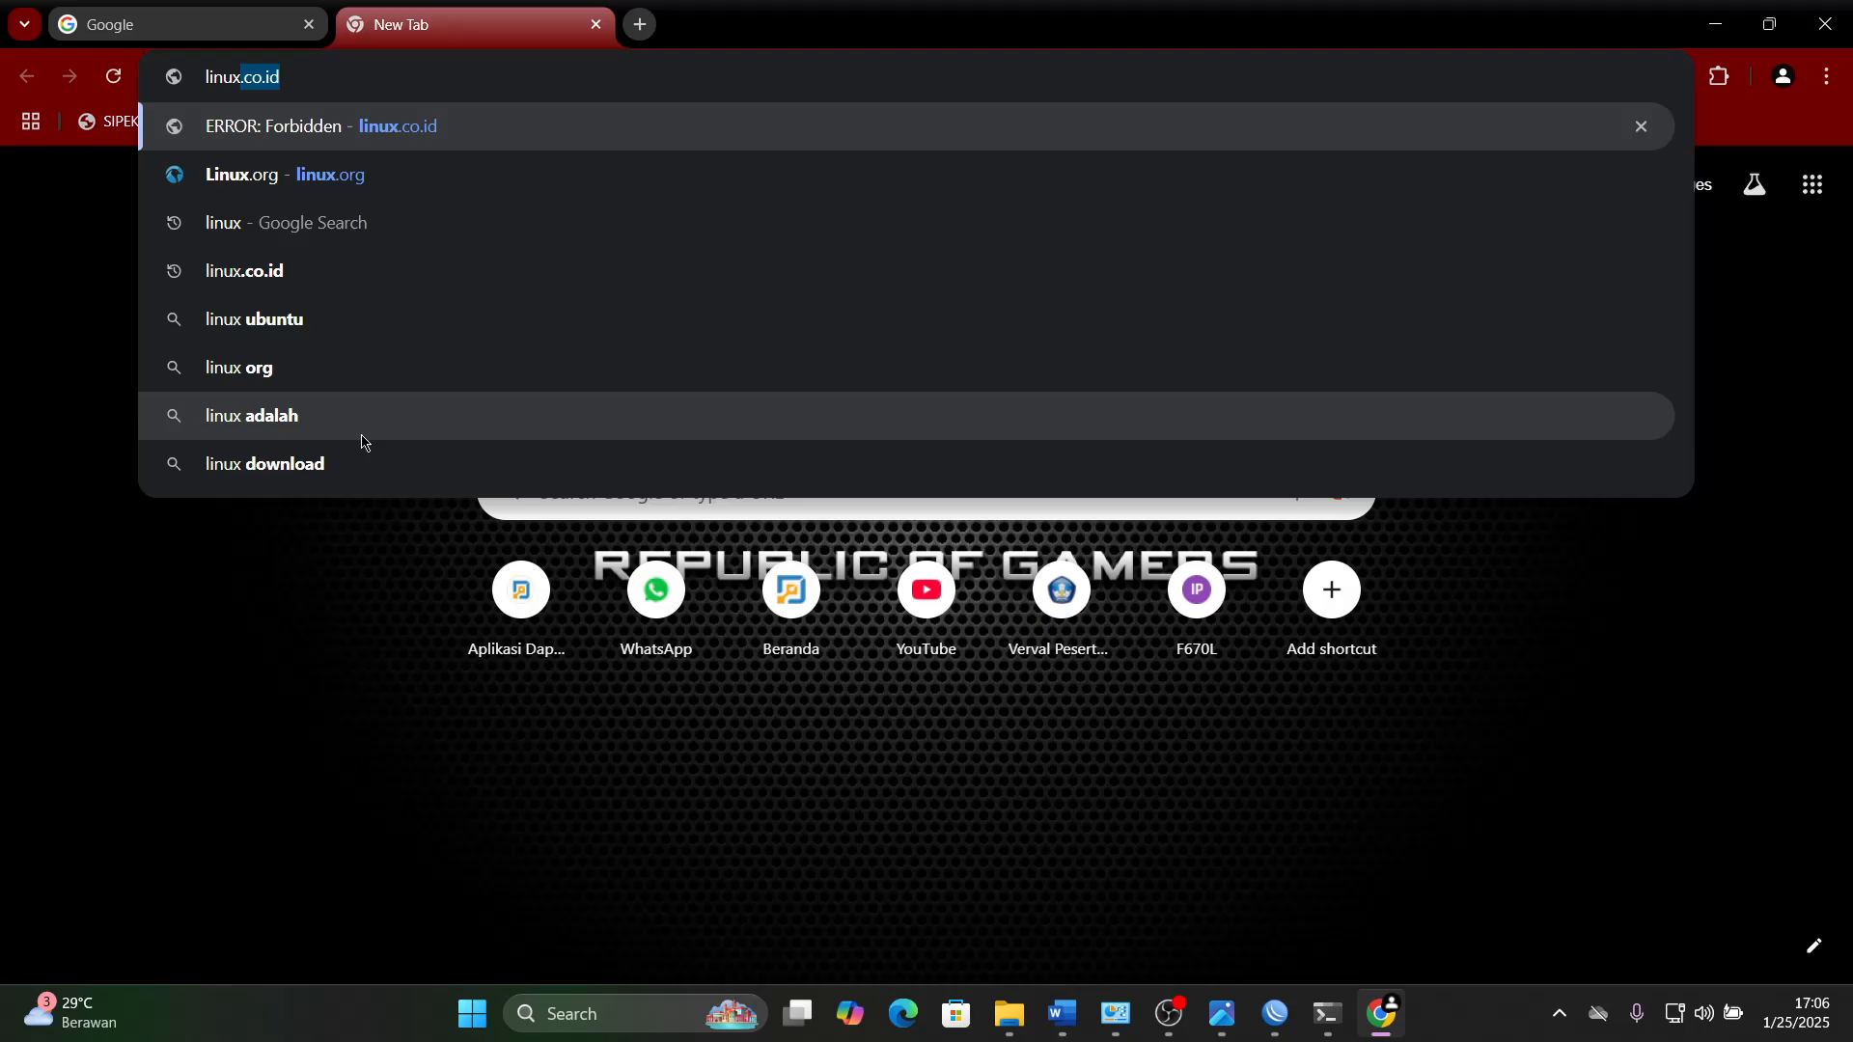
{"action": "type", "text": "org"}
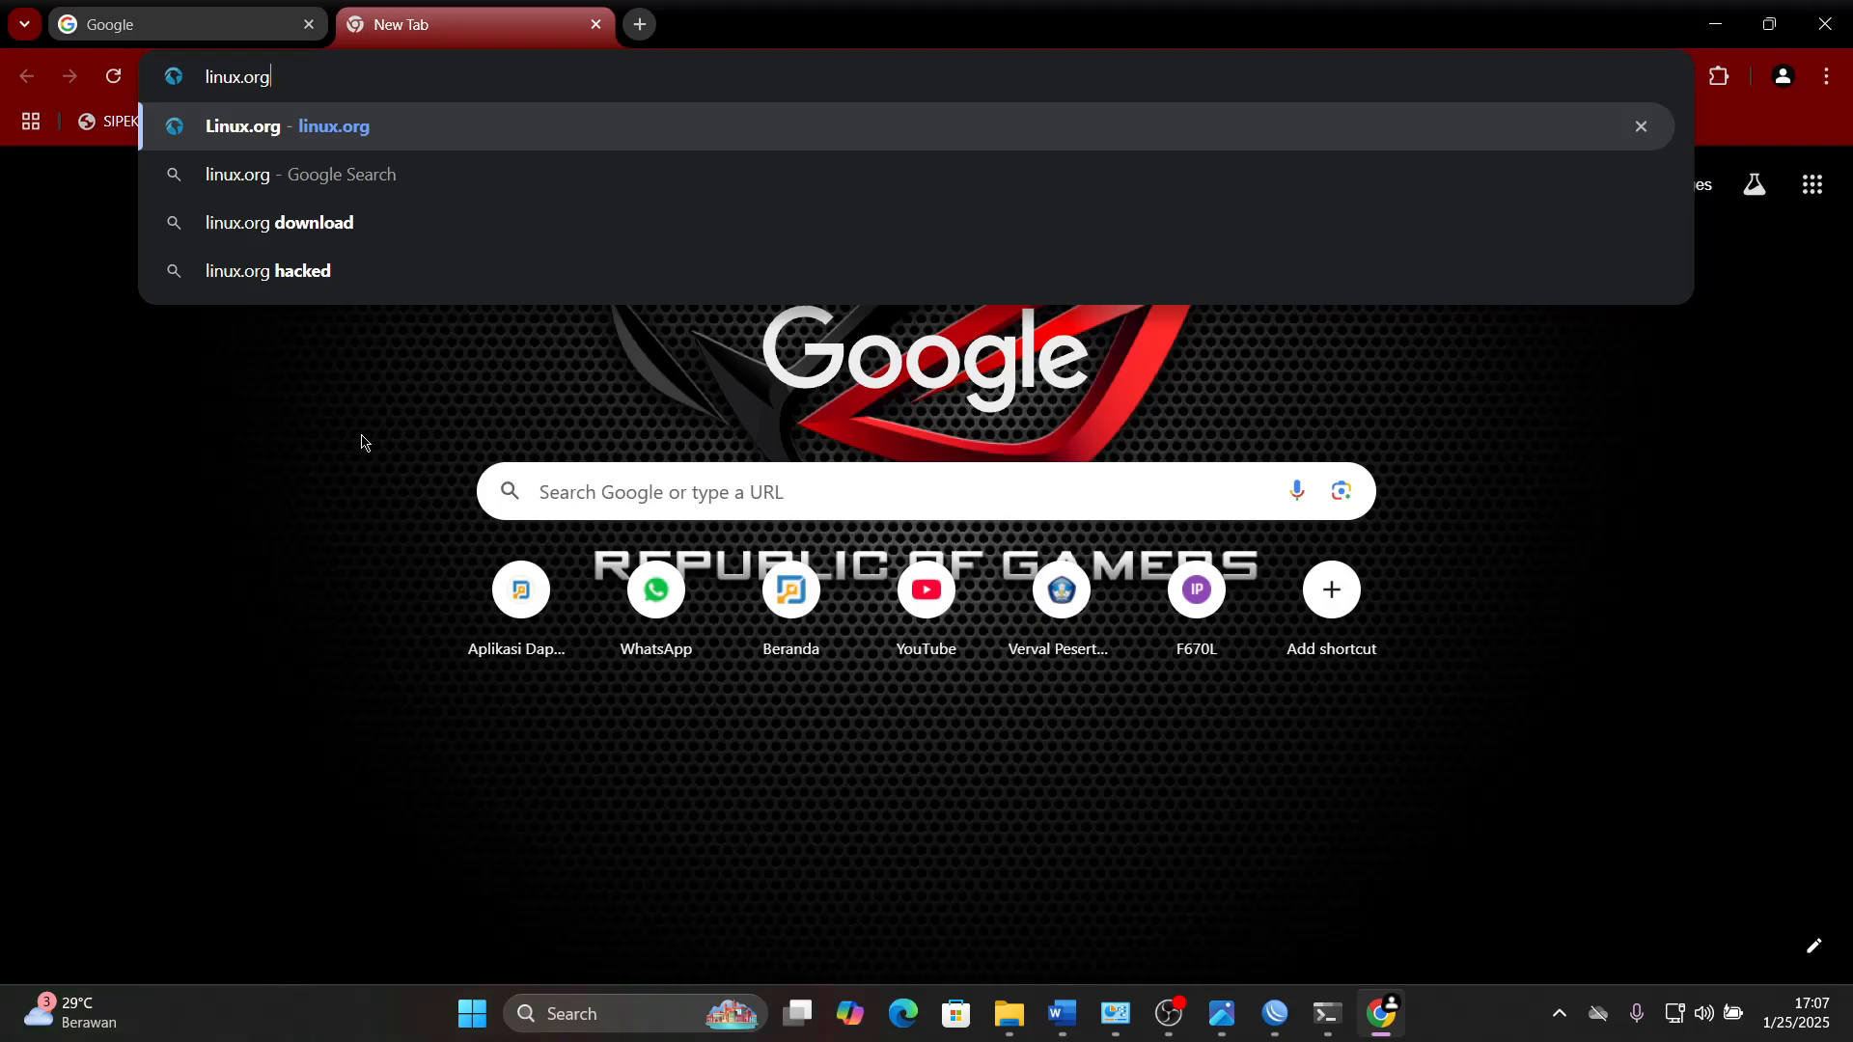
{"action": "key", "text": "Return"}
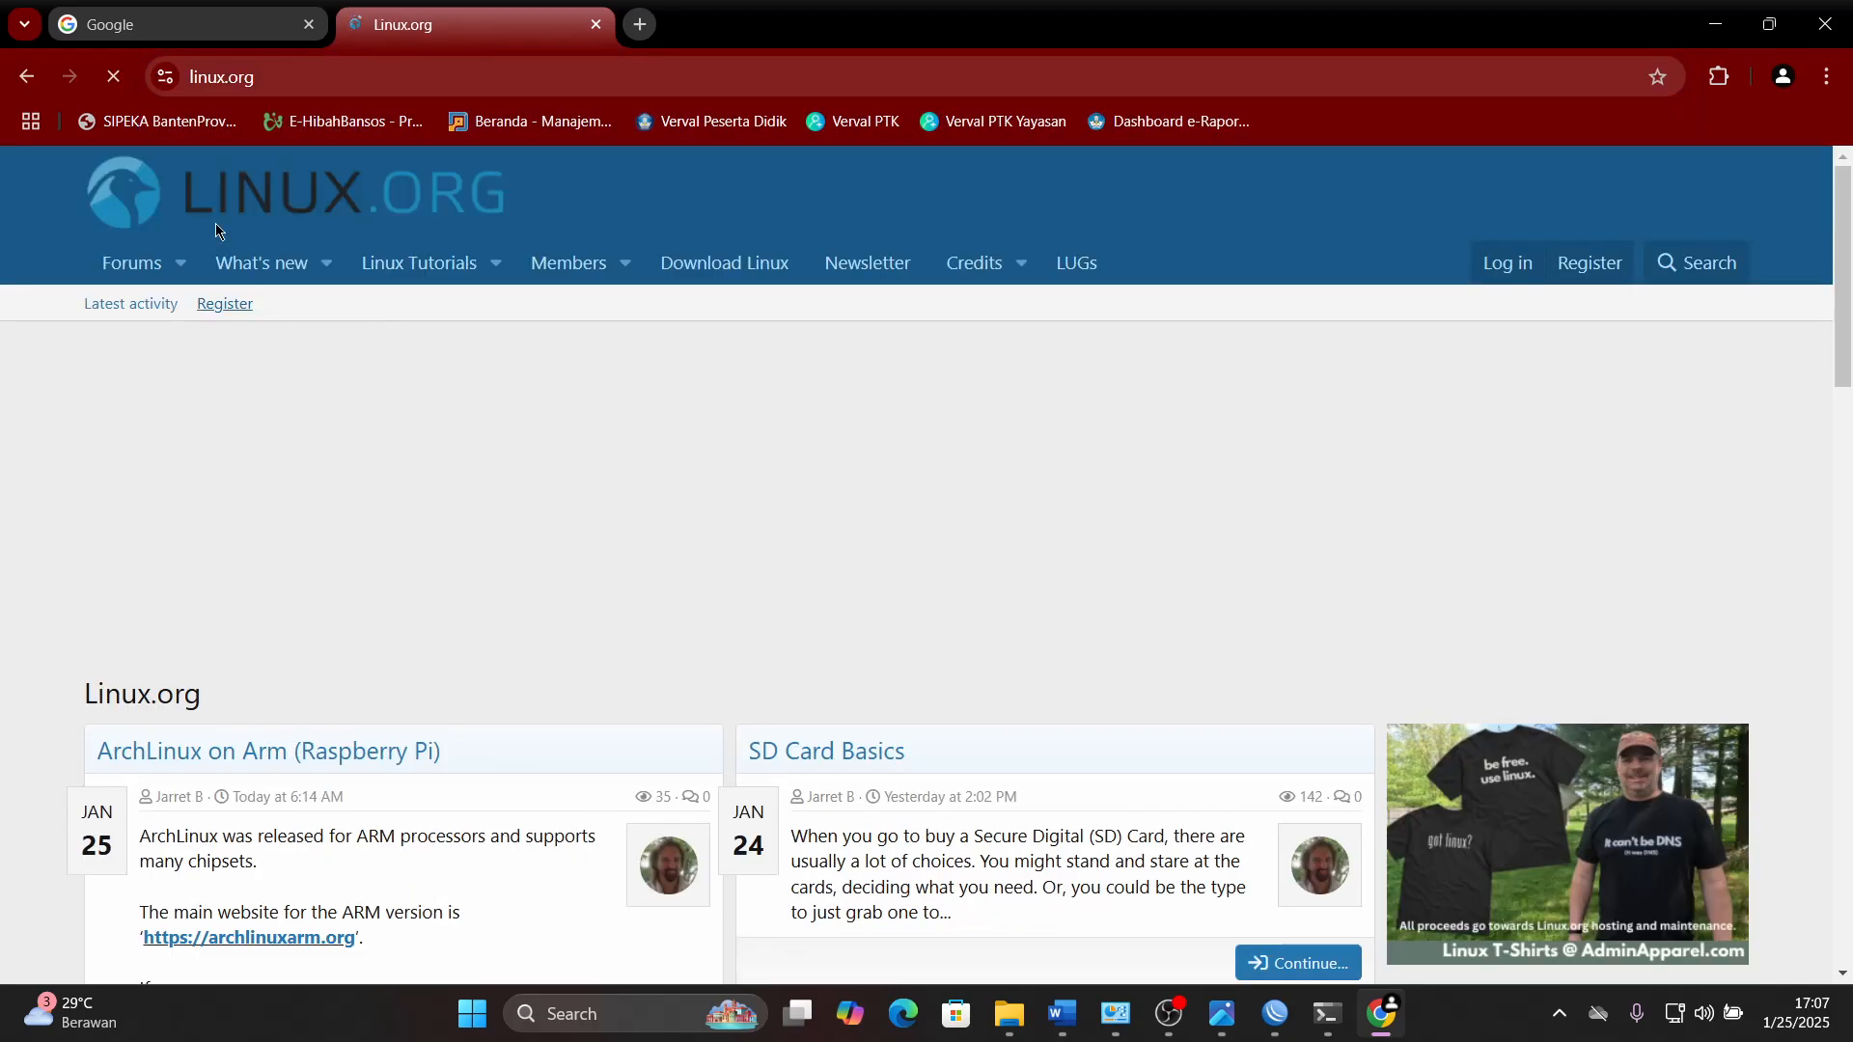
- Open linux.co.id in another new browser tab to test the proxy's site blocking
{"action": "left_click", "coordinate": [640, 24]}
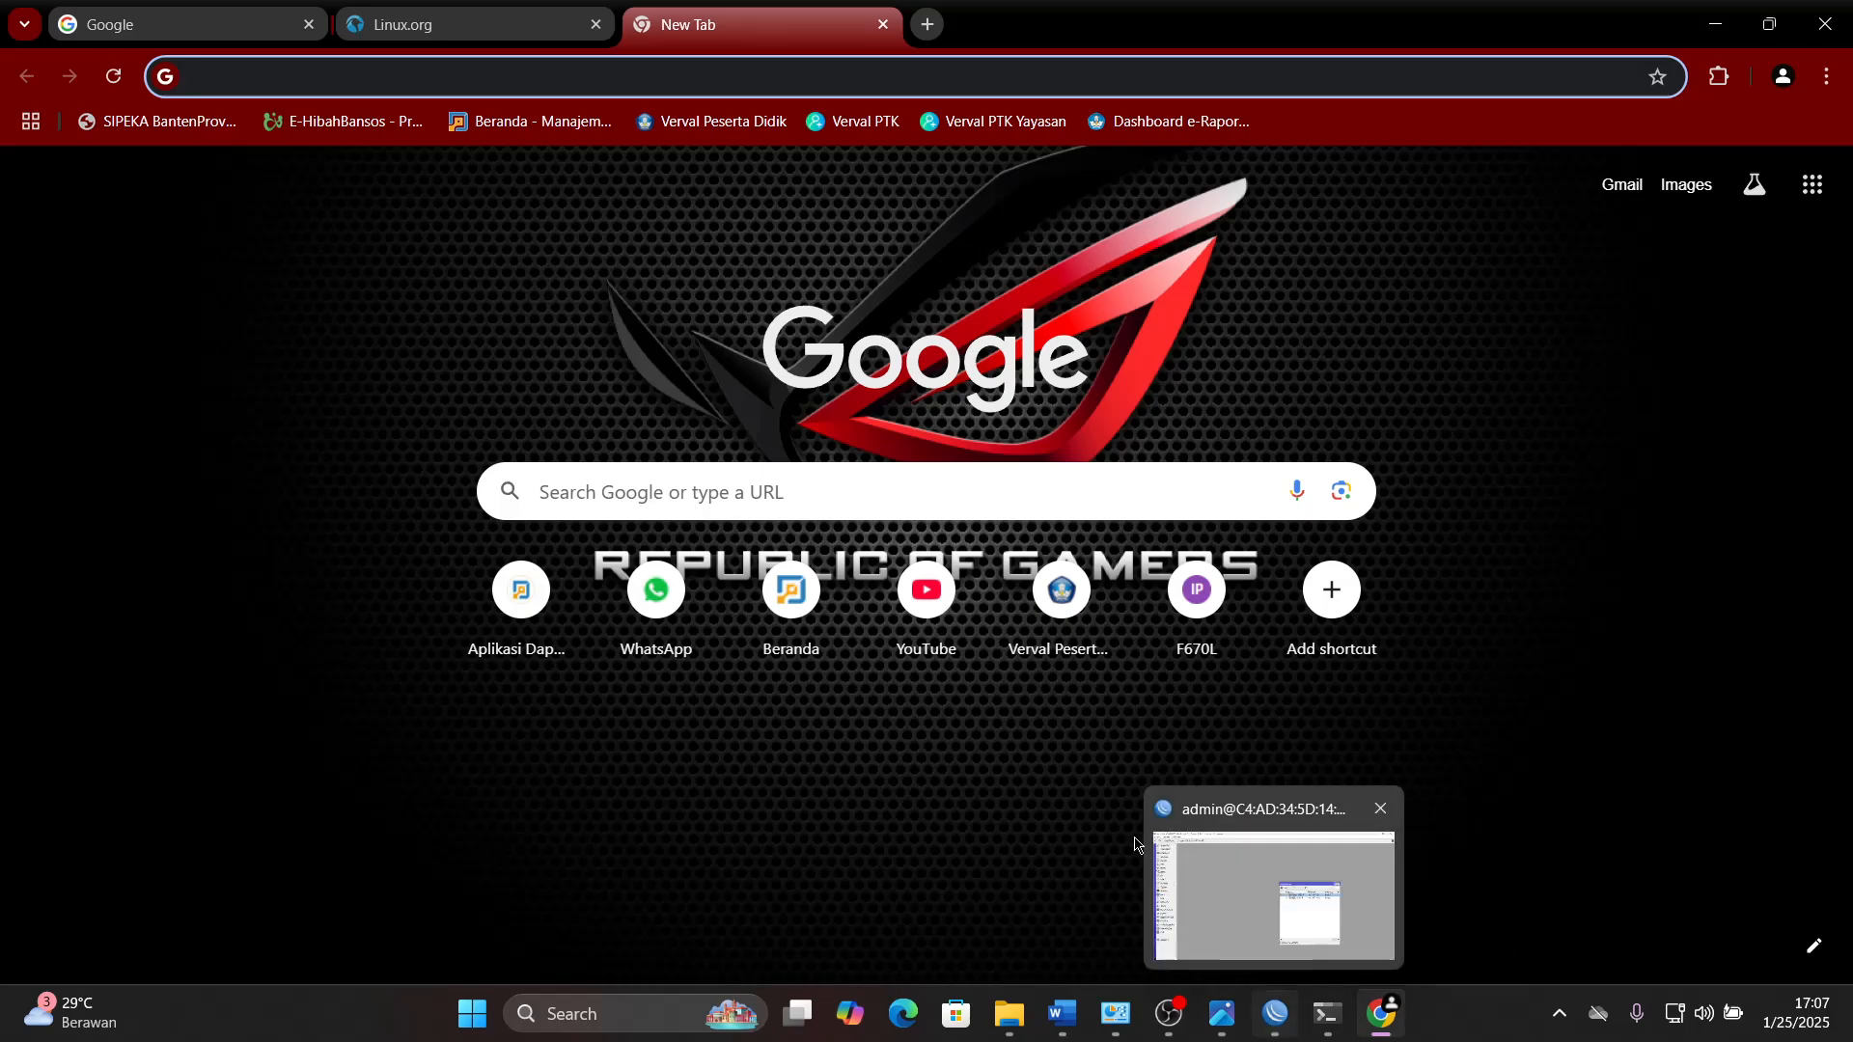
{"action": "type", "text": "l"}
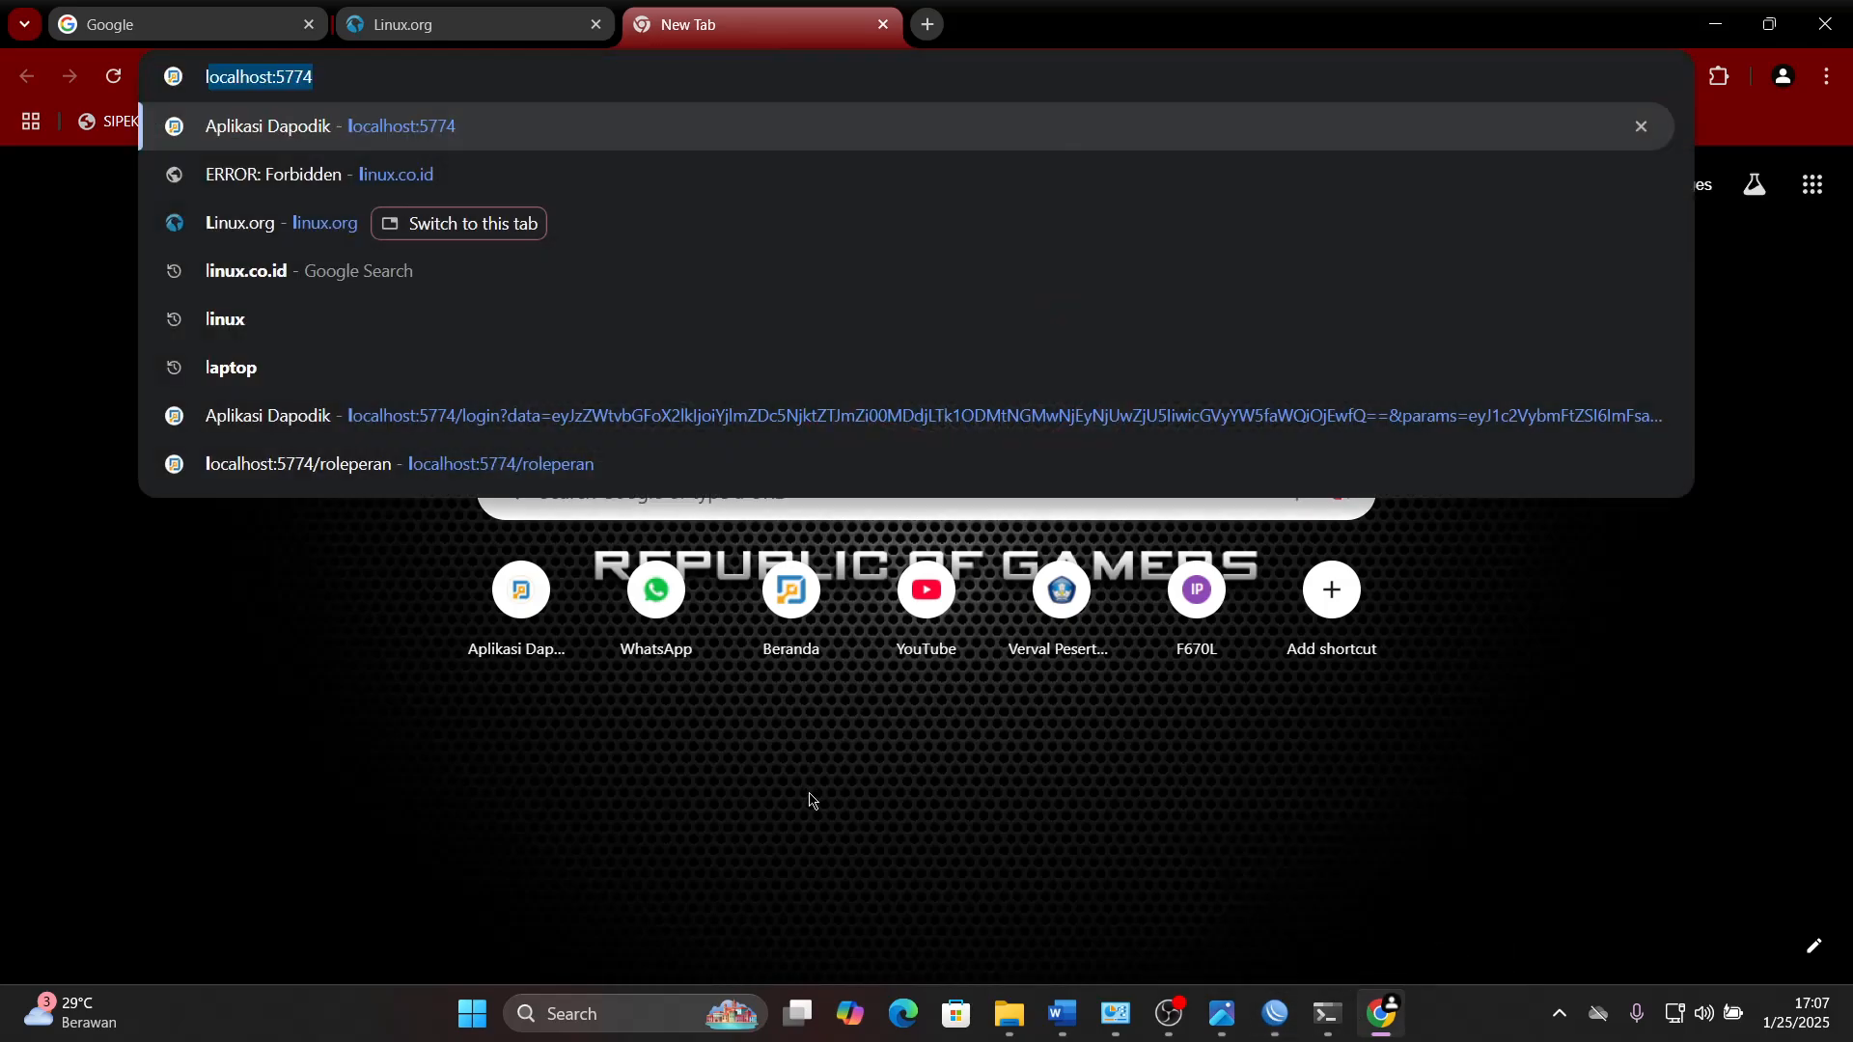
{"action": "type", "text": "inuc"}
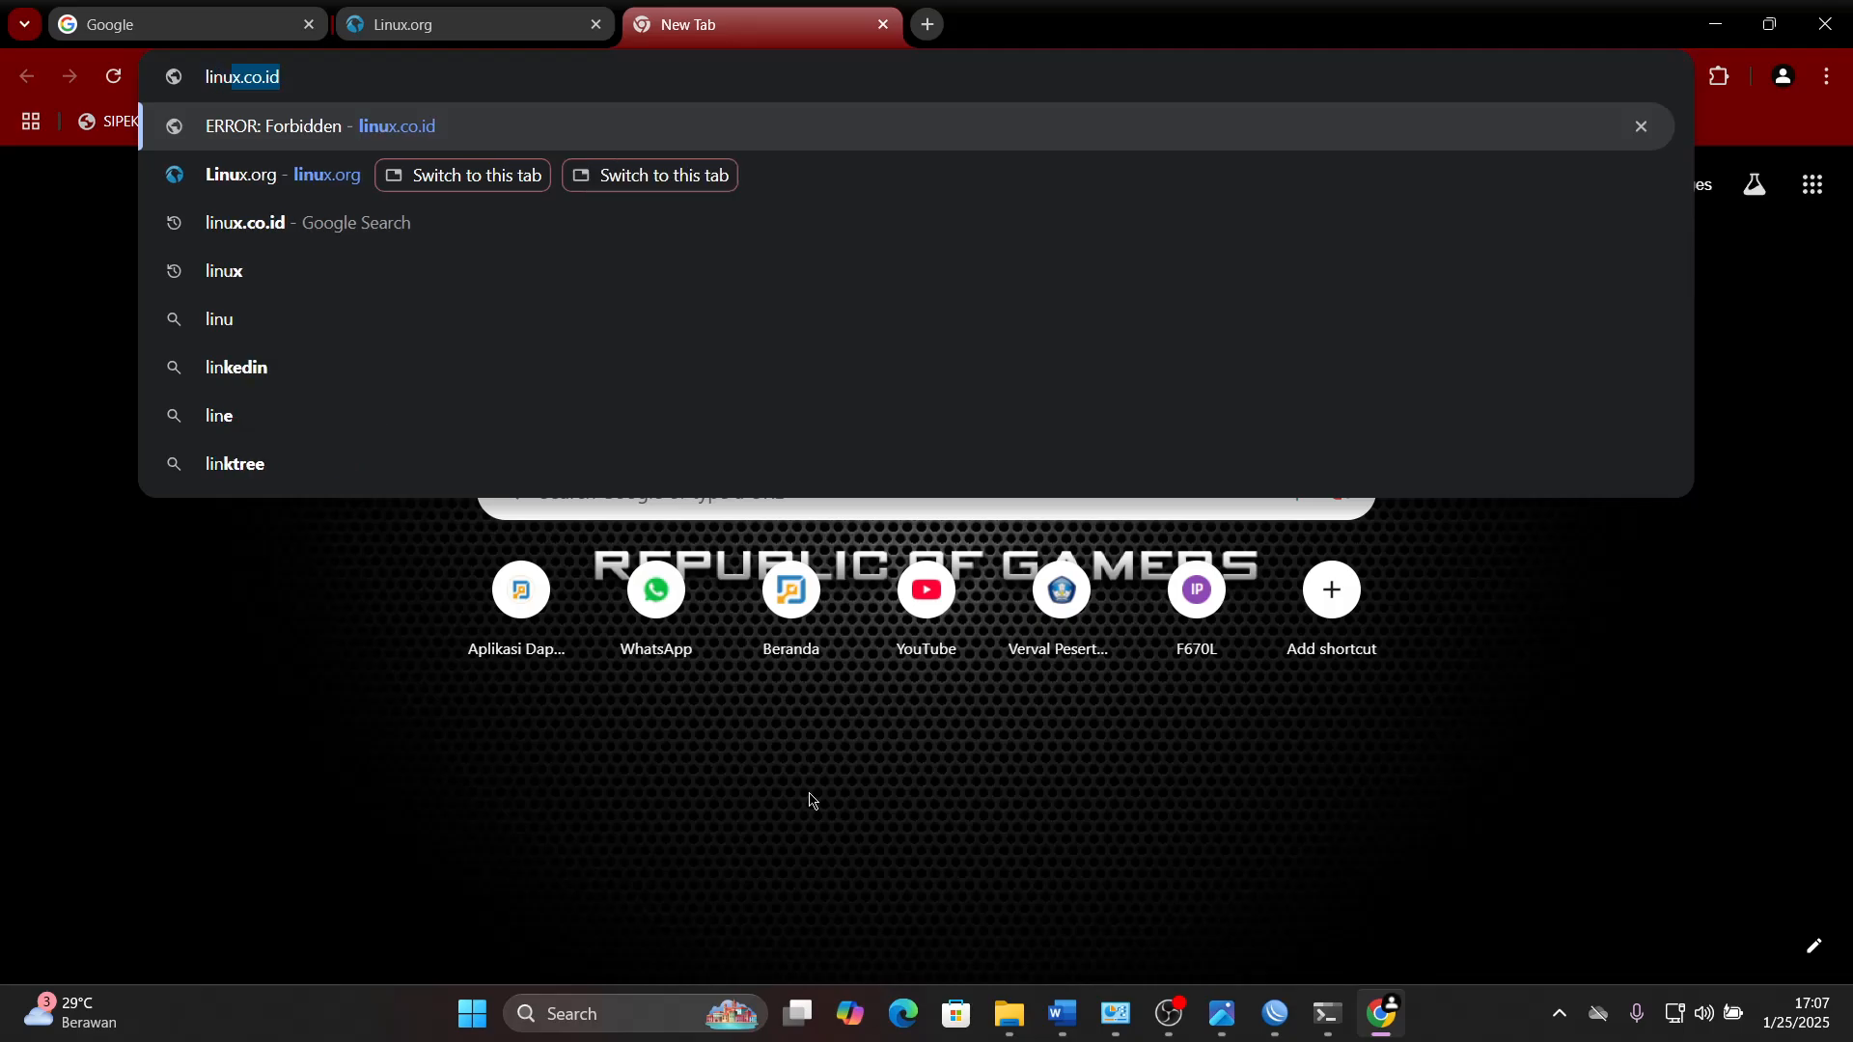
{"action": "key", "text": "BackSpace"}
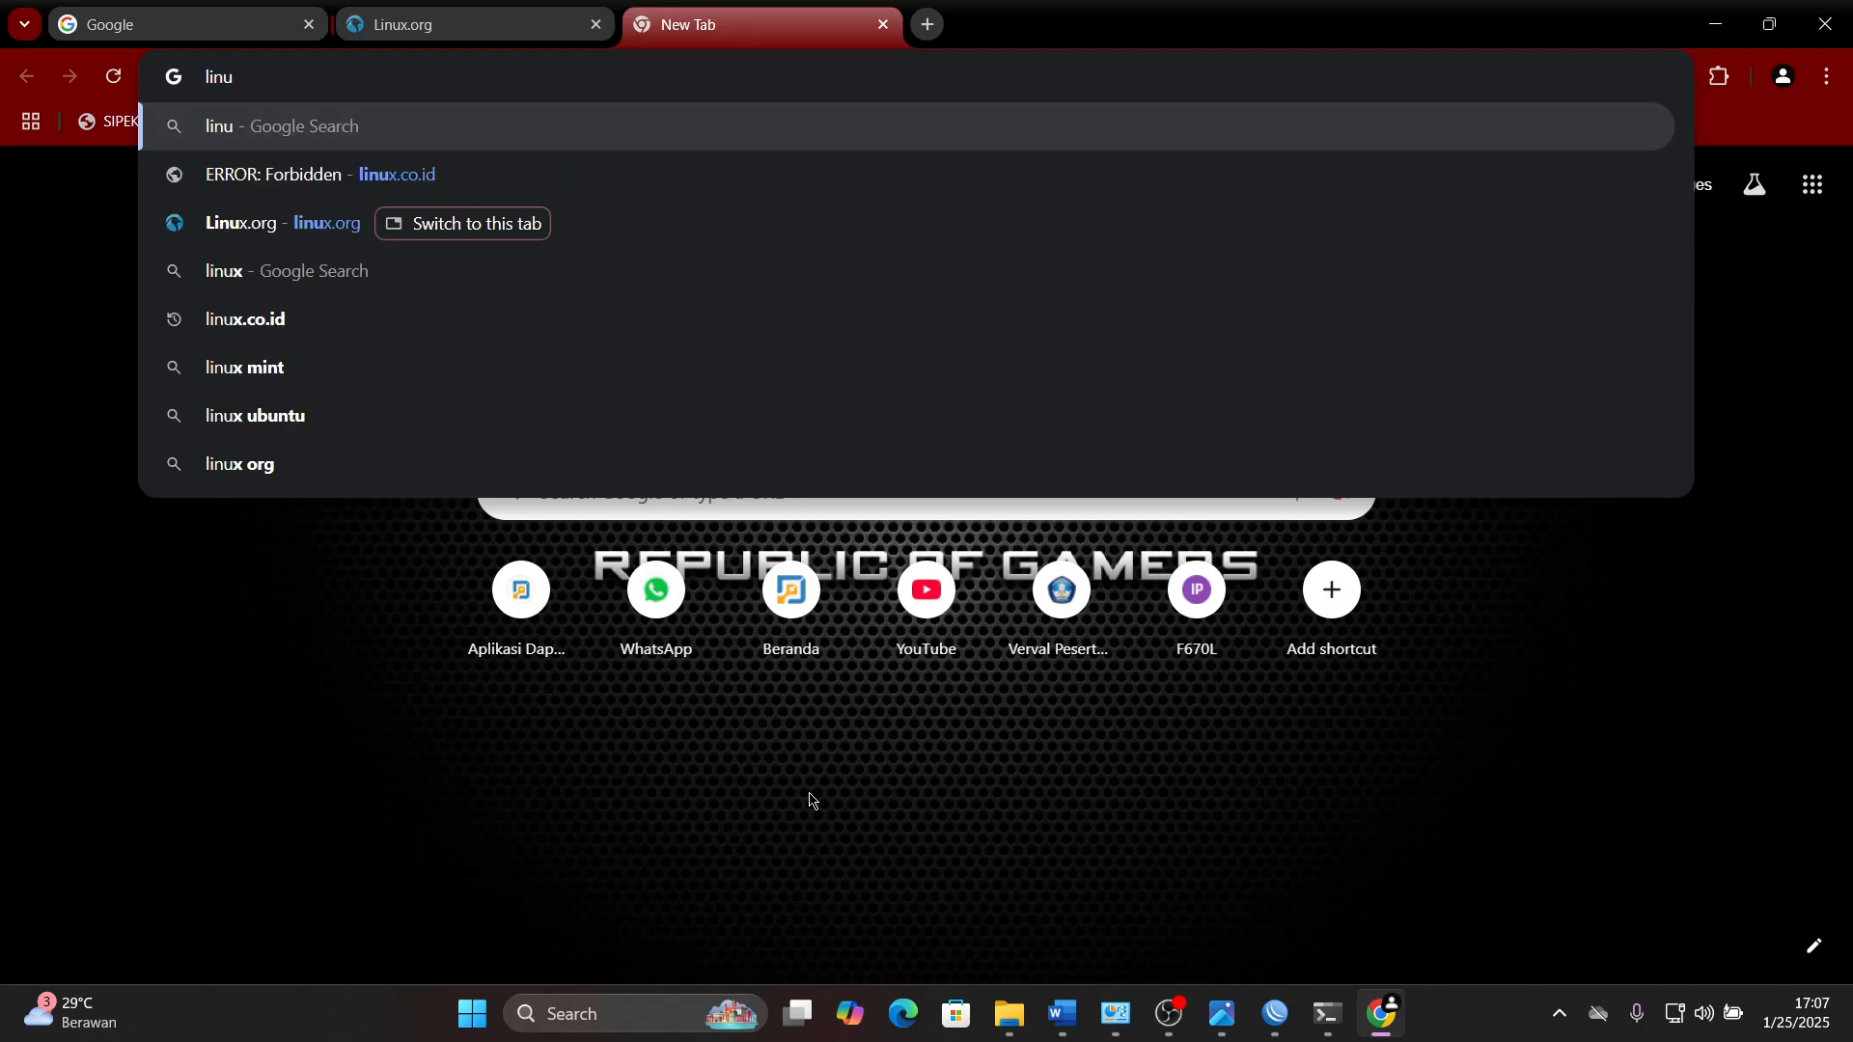
{"action": "type", "text": "x.co.id"}
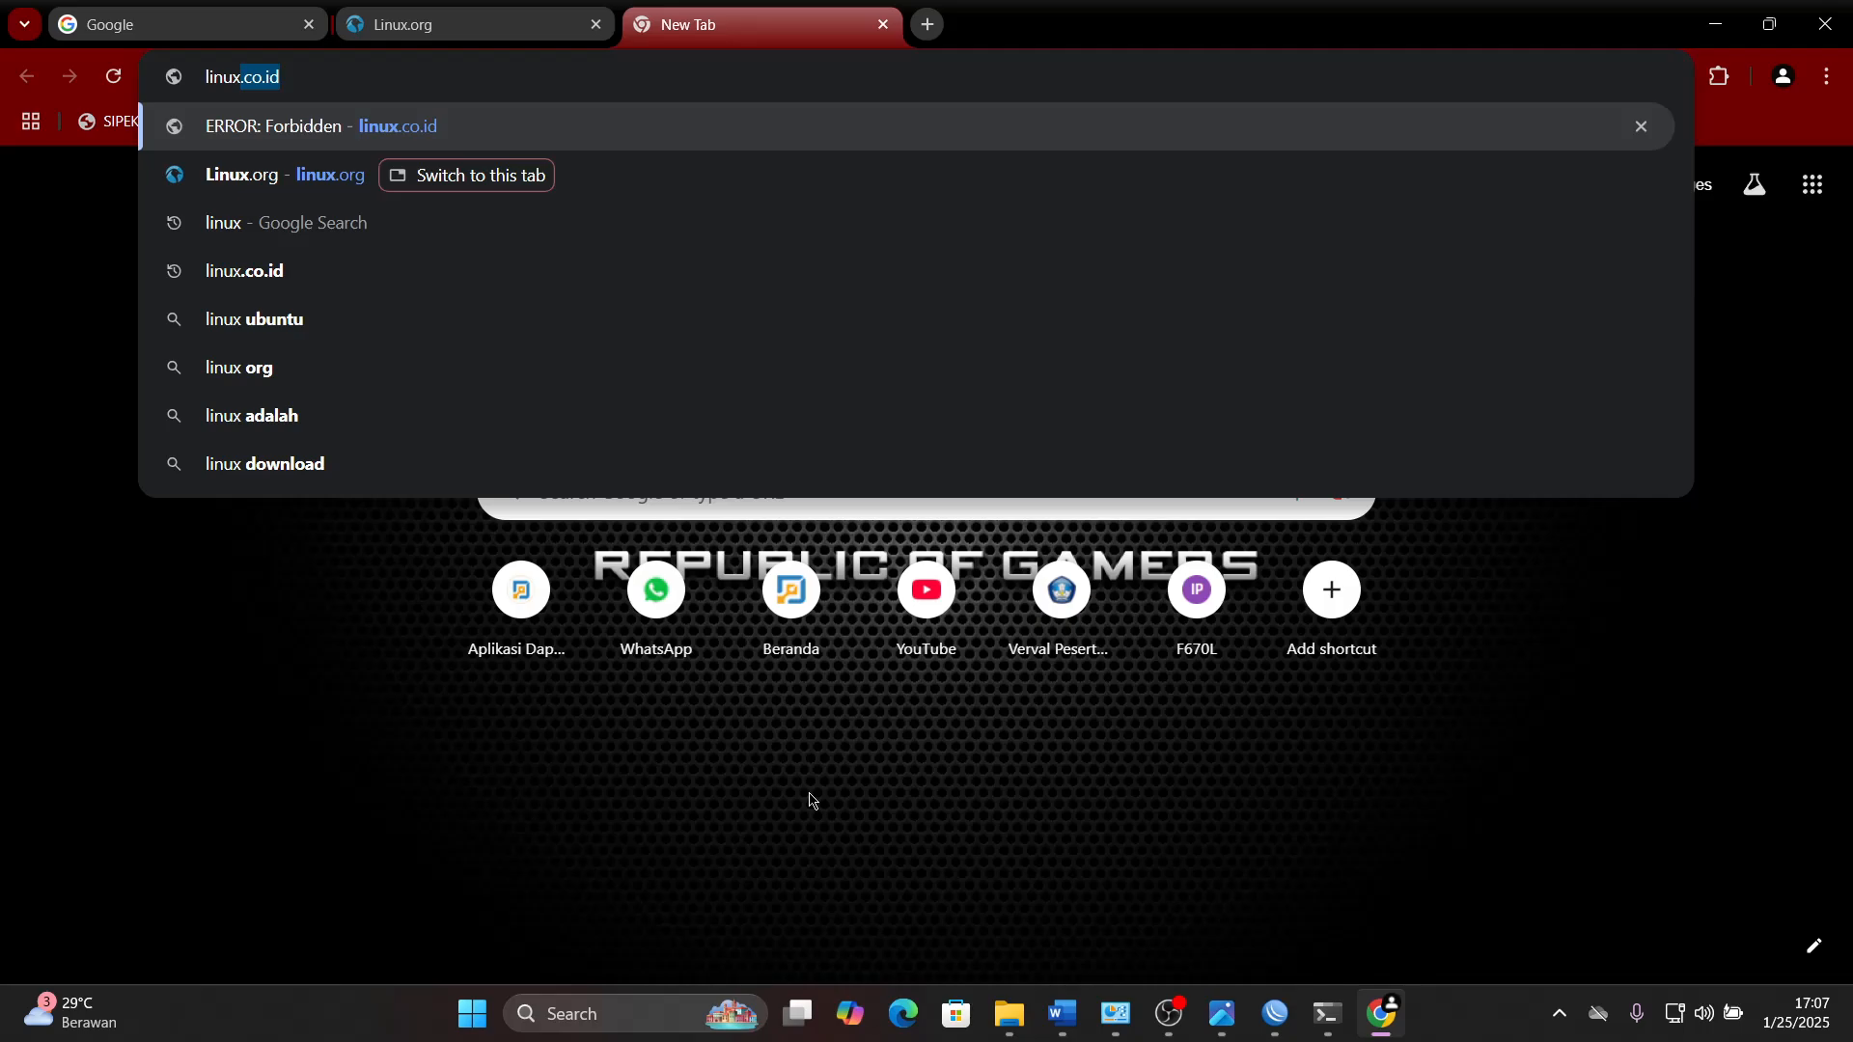
{"action": "key", "text": "Return"}
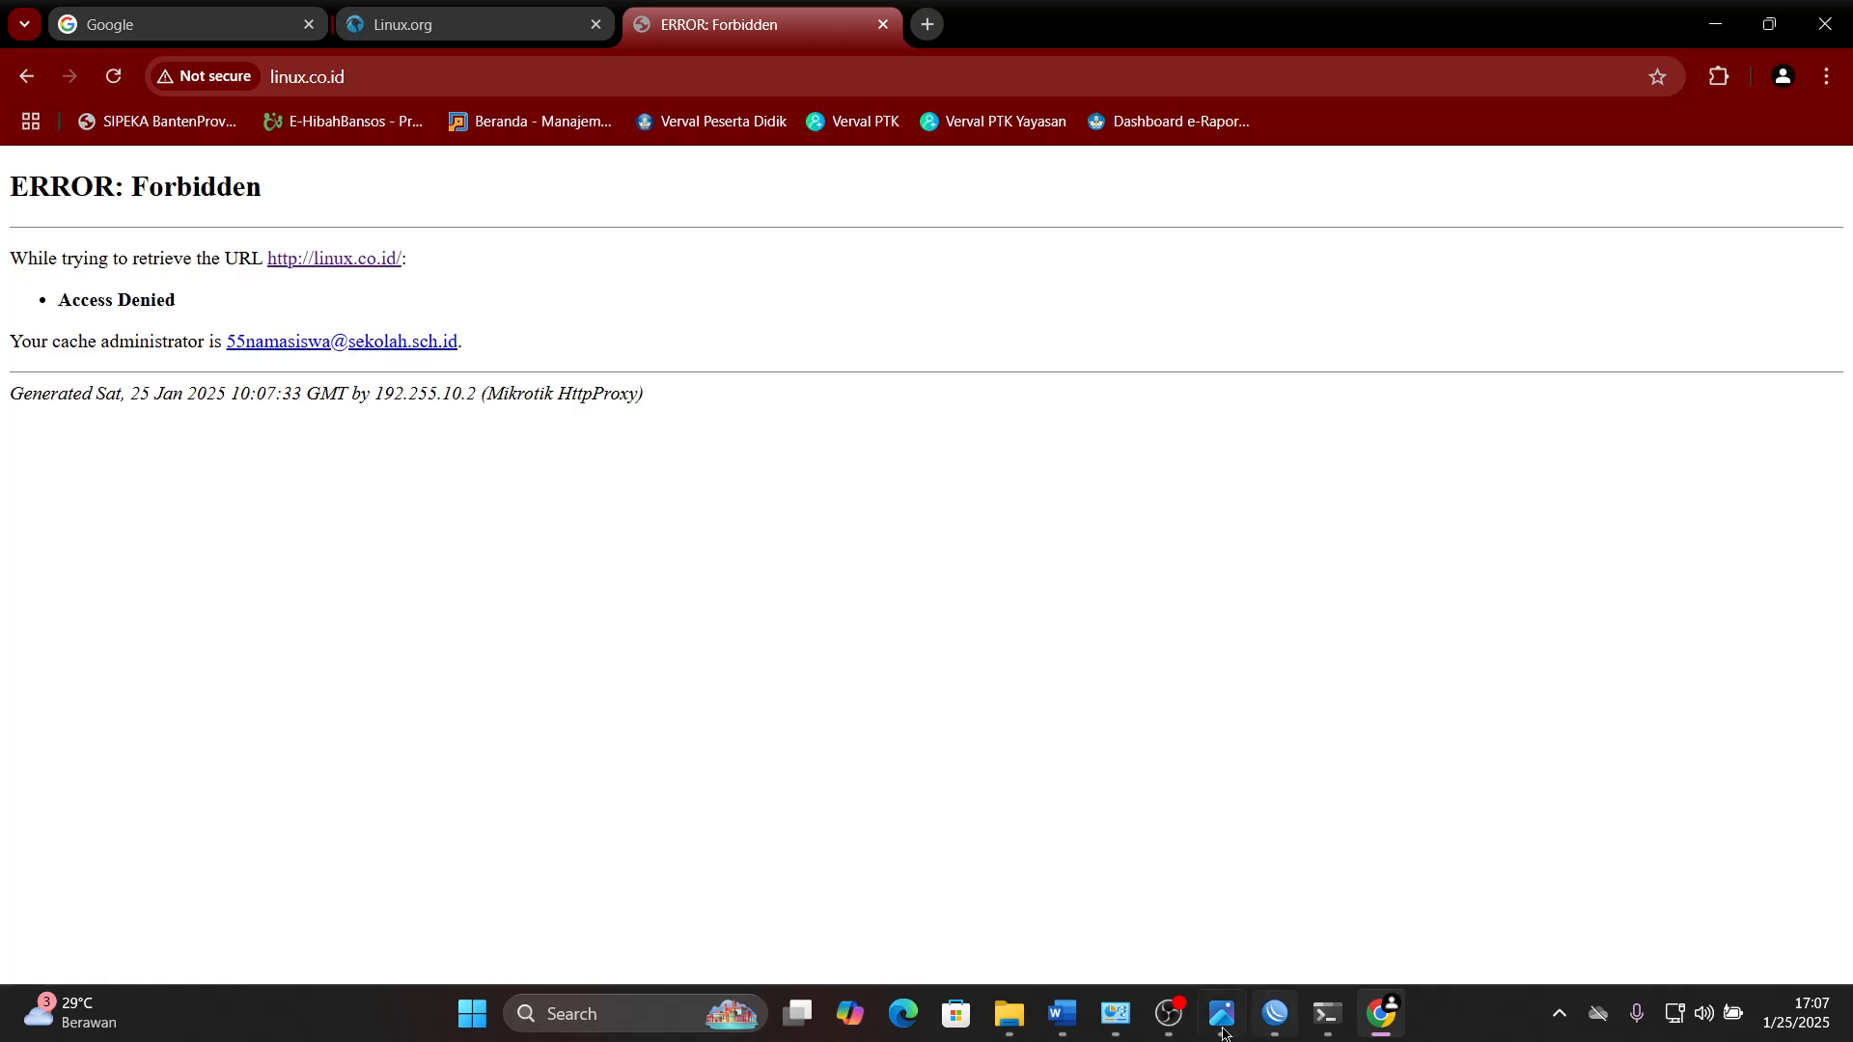
- Review the proxy and testing items in the Word task sheet, and return to the linux.co.id page in Chrome
{"action": "left_click", "coordinate": [1073, 1034]}
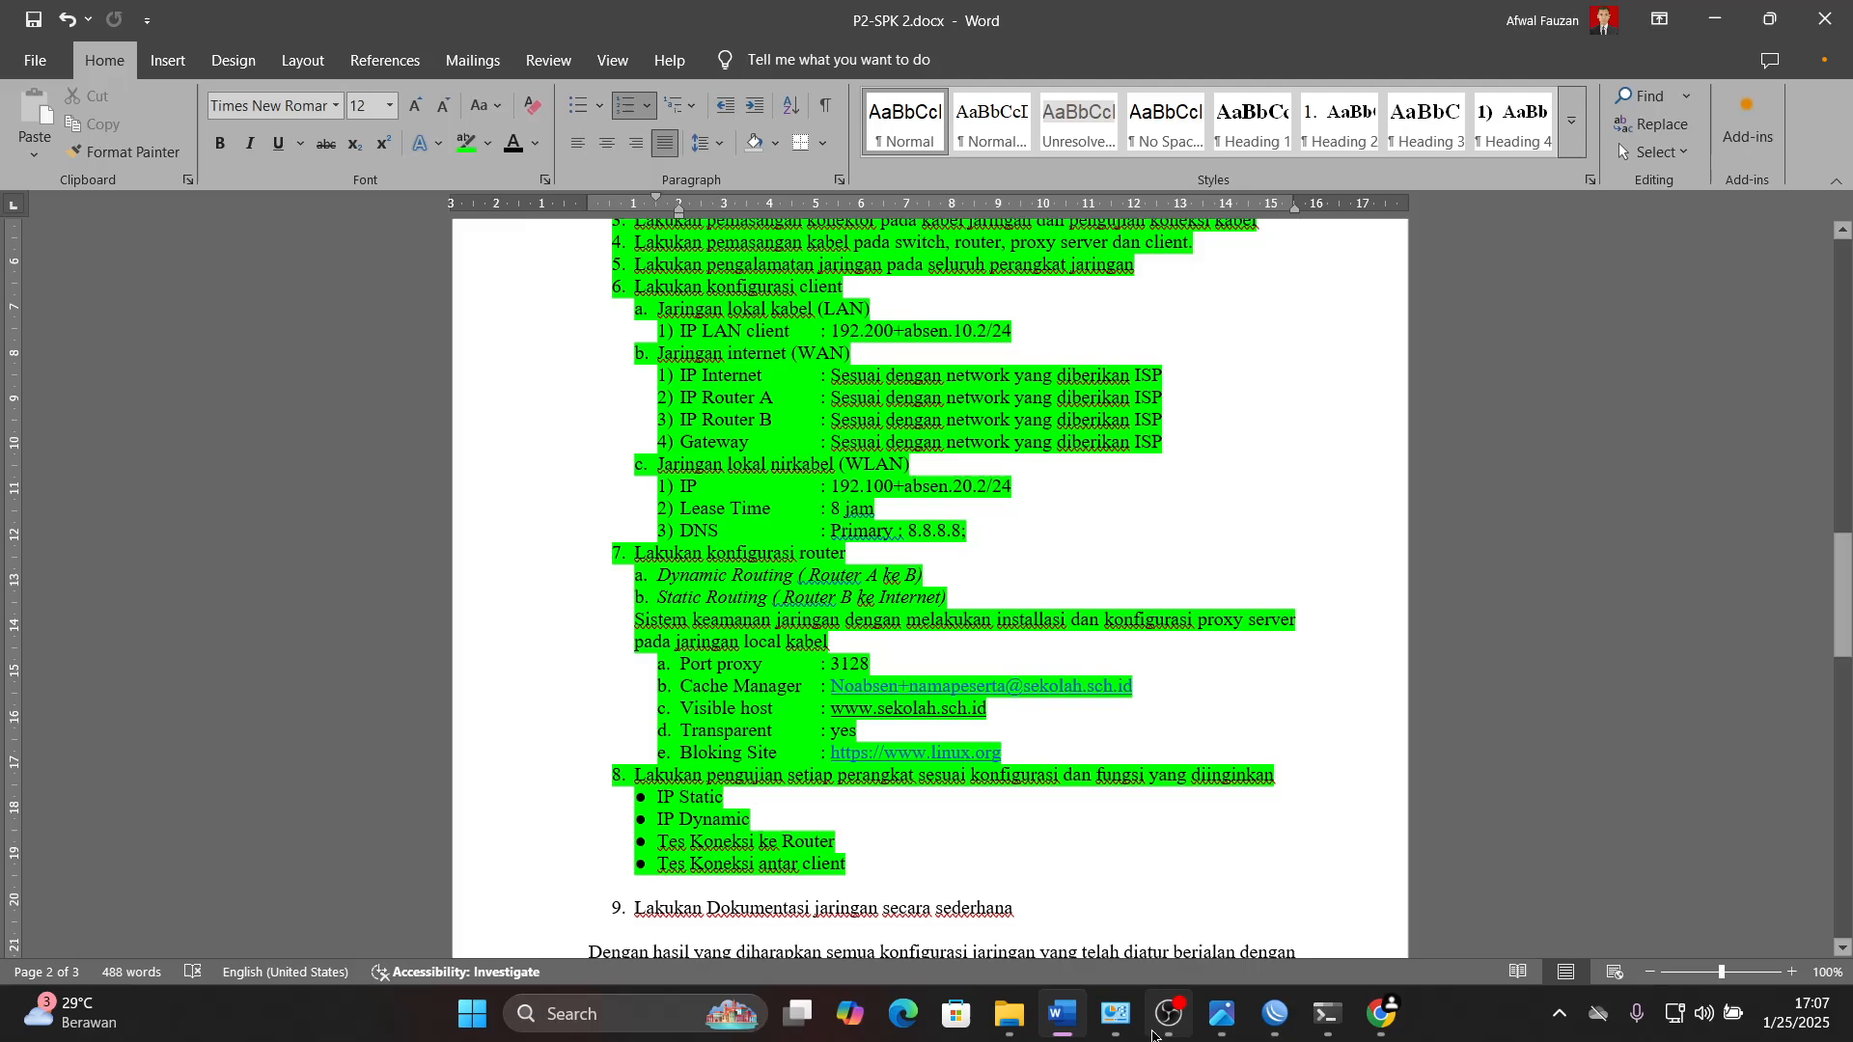
{"action": "mouse_move", "coordinate": [1068, 1021]}
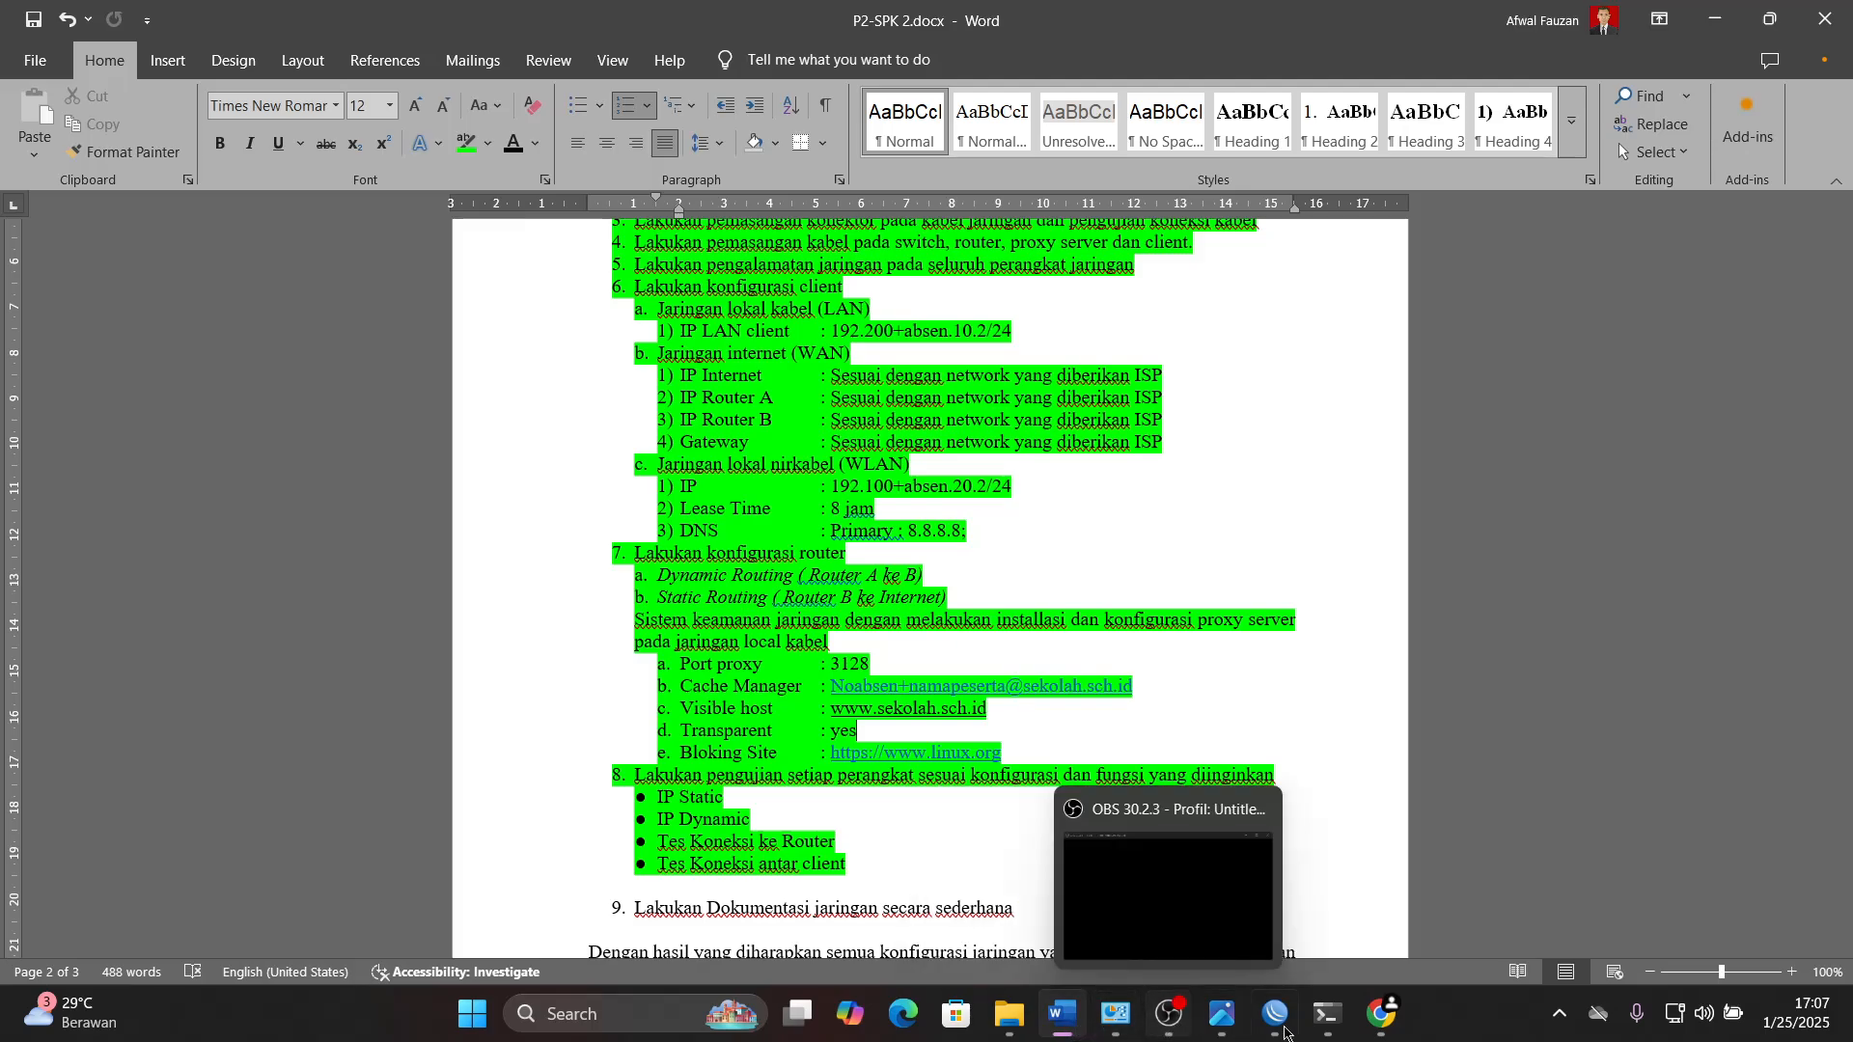
{"action": "left_click", "coordinate": [1383, 1013]}
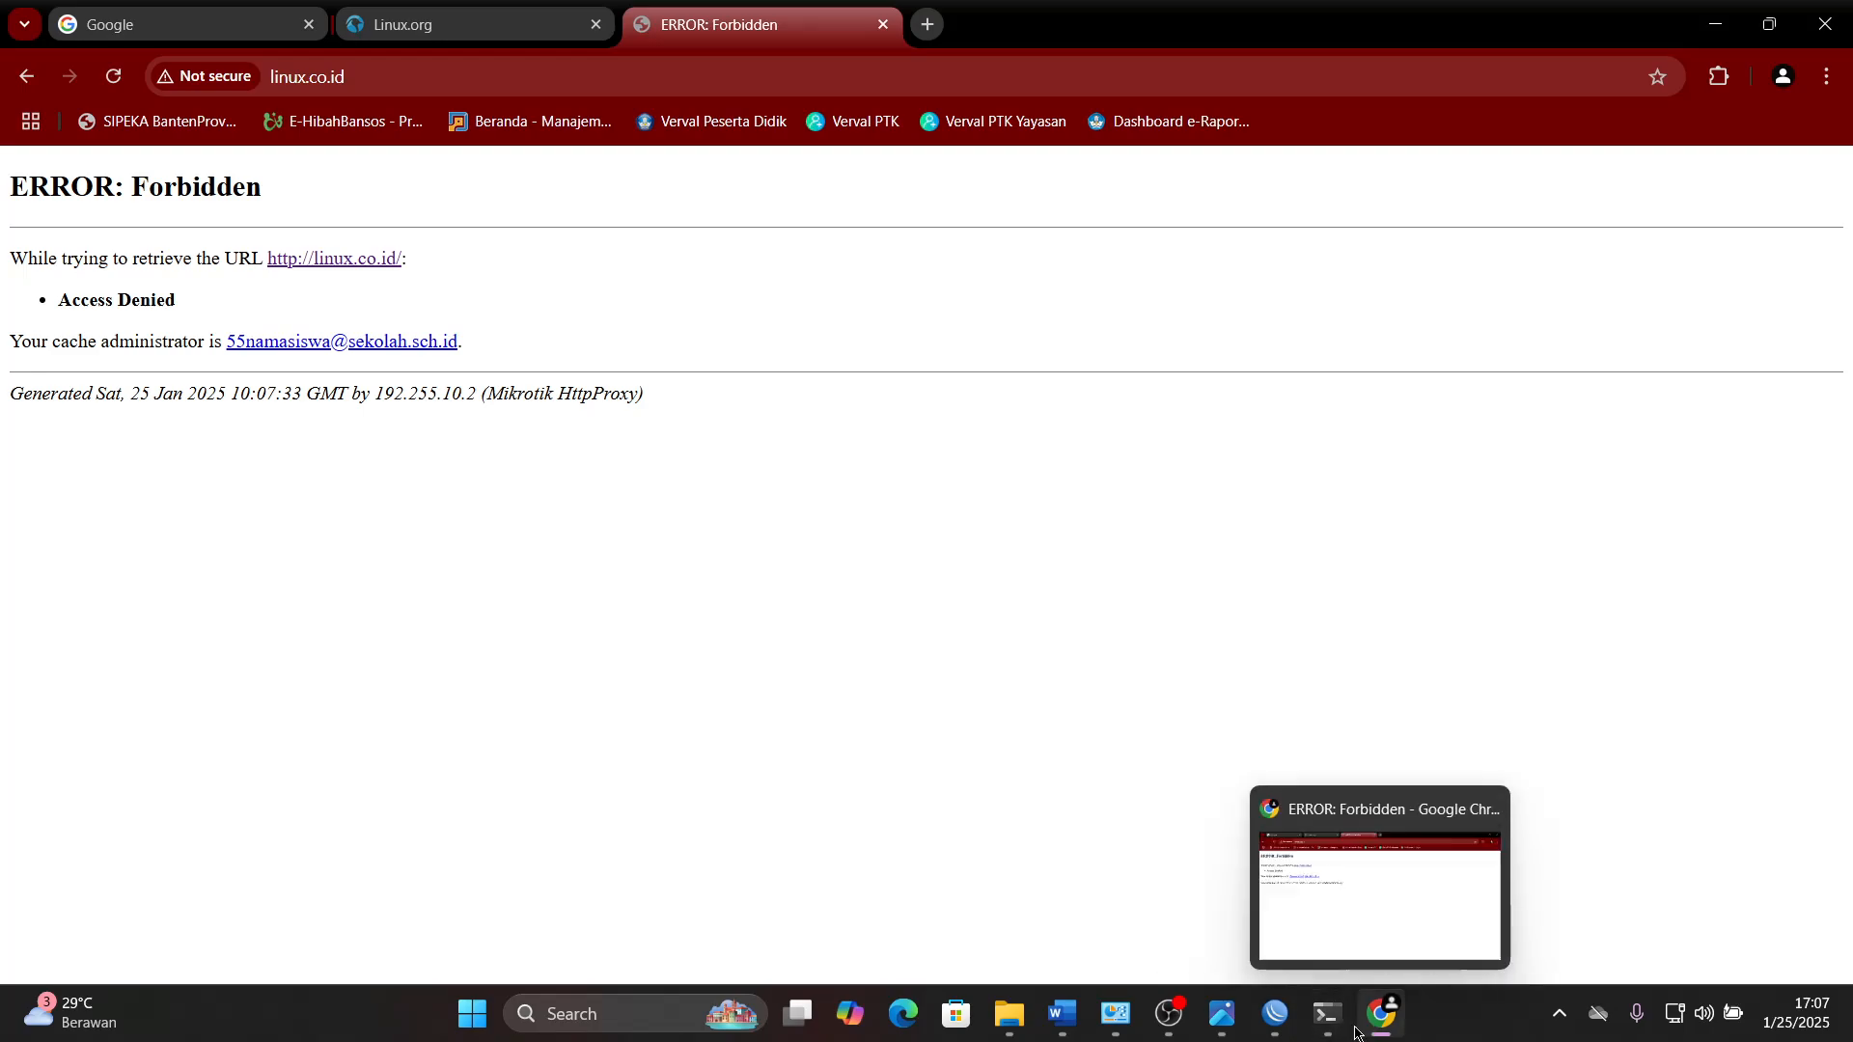
{"action": "left_click", "coordinate": [1181, 1027]}
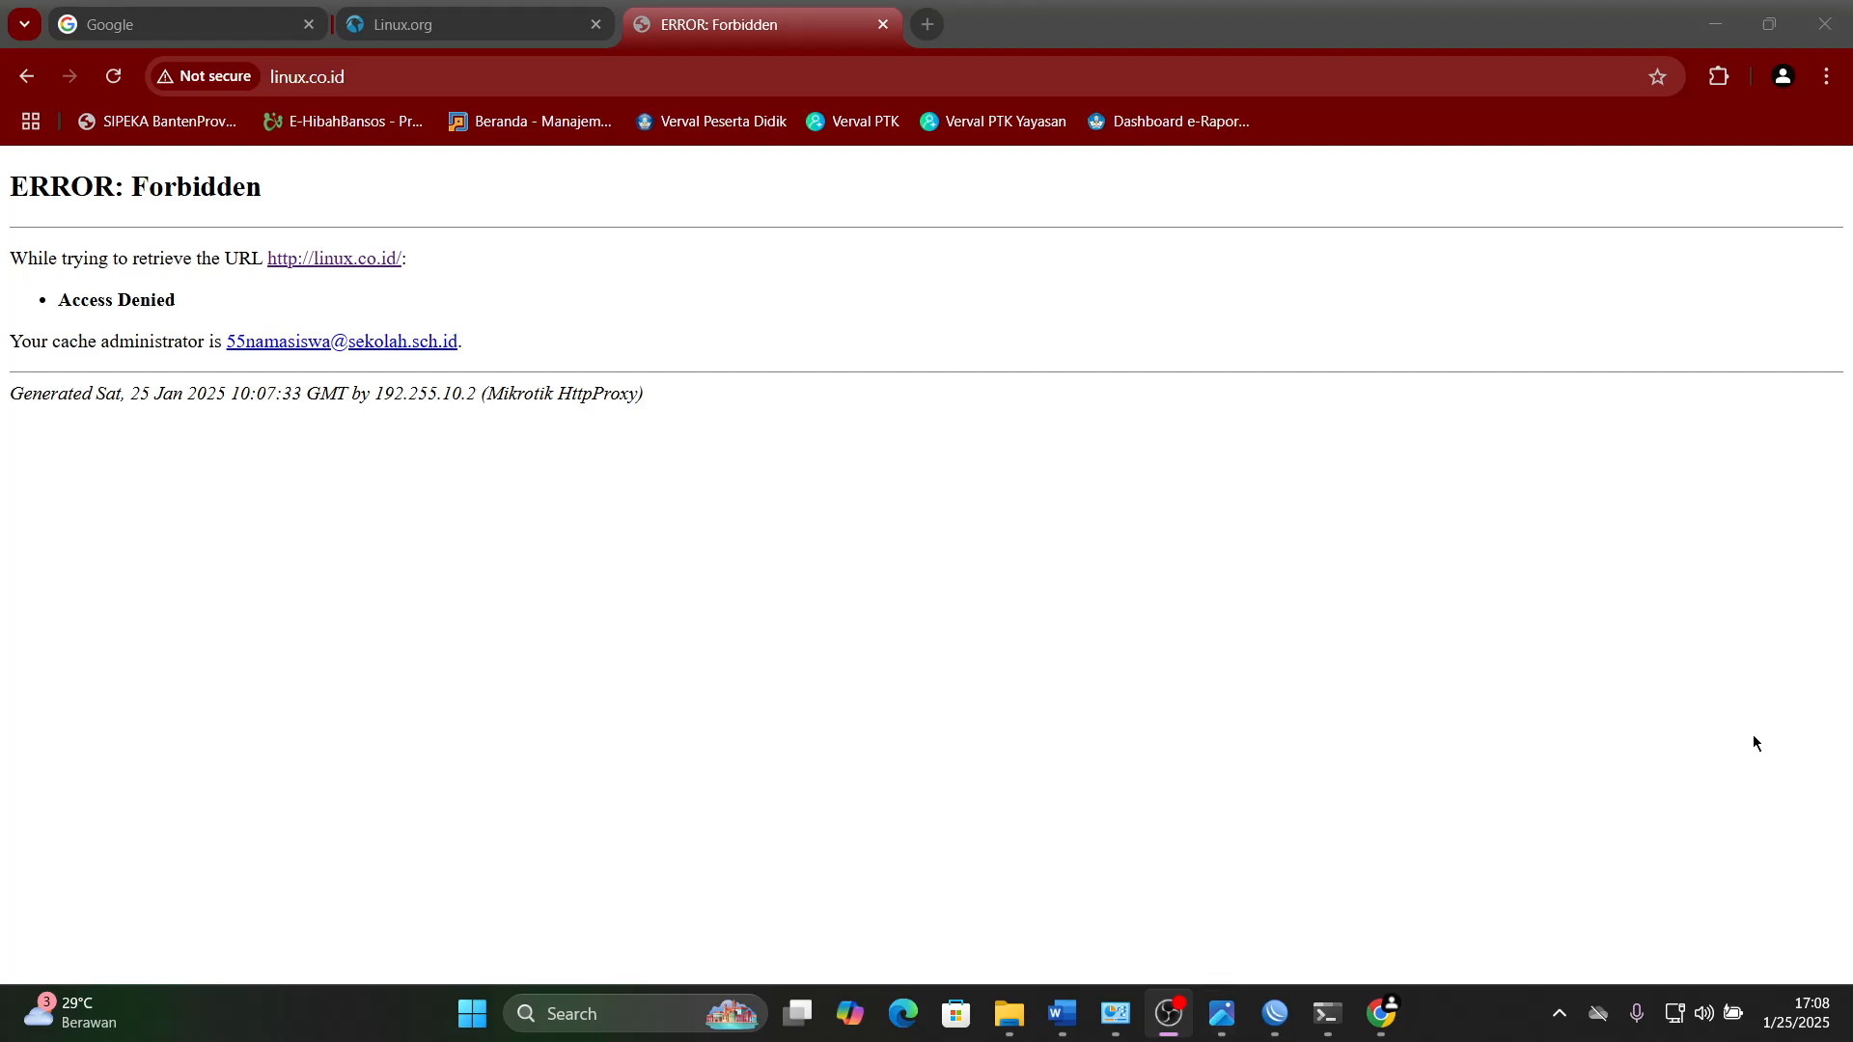